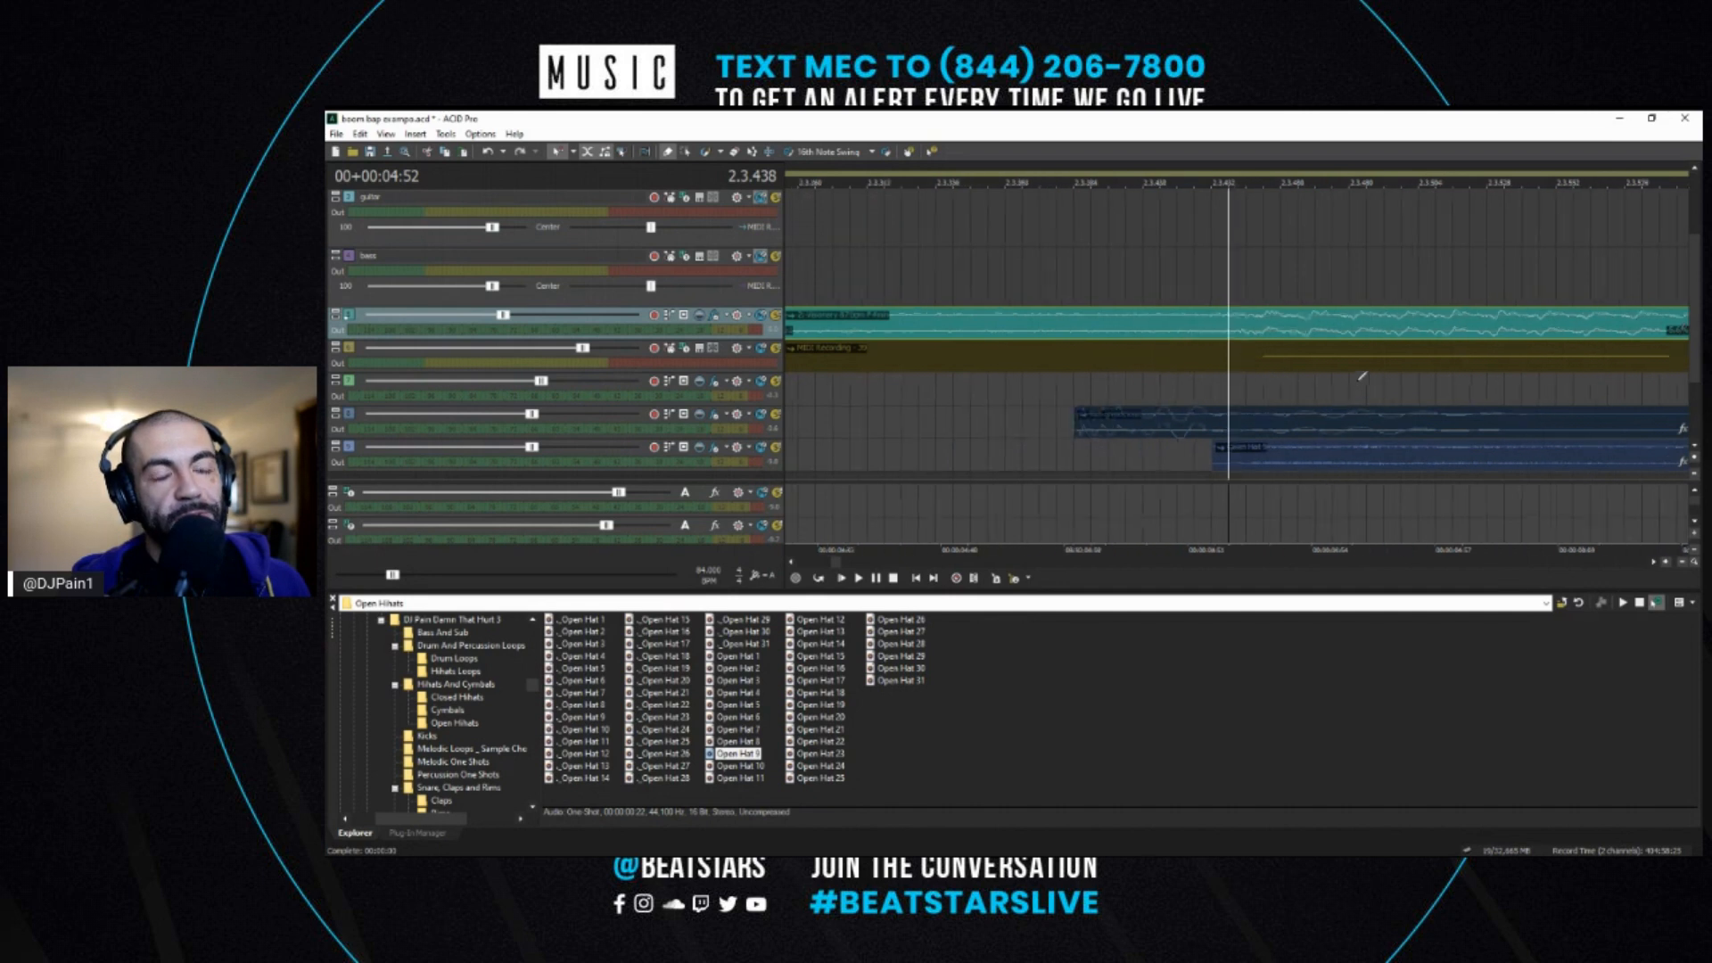
# - Audition the Open Hat samples numbered 8 to 11 and add Open Hat 9 to the project on a new track
pyautogui.scroll(-3, 1236, 390)
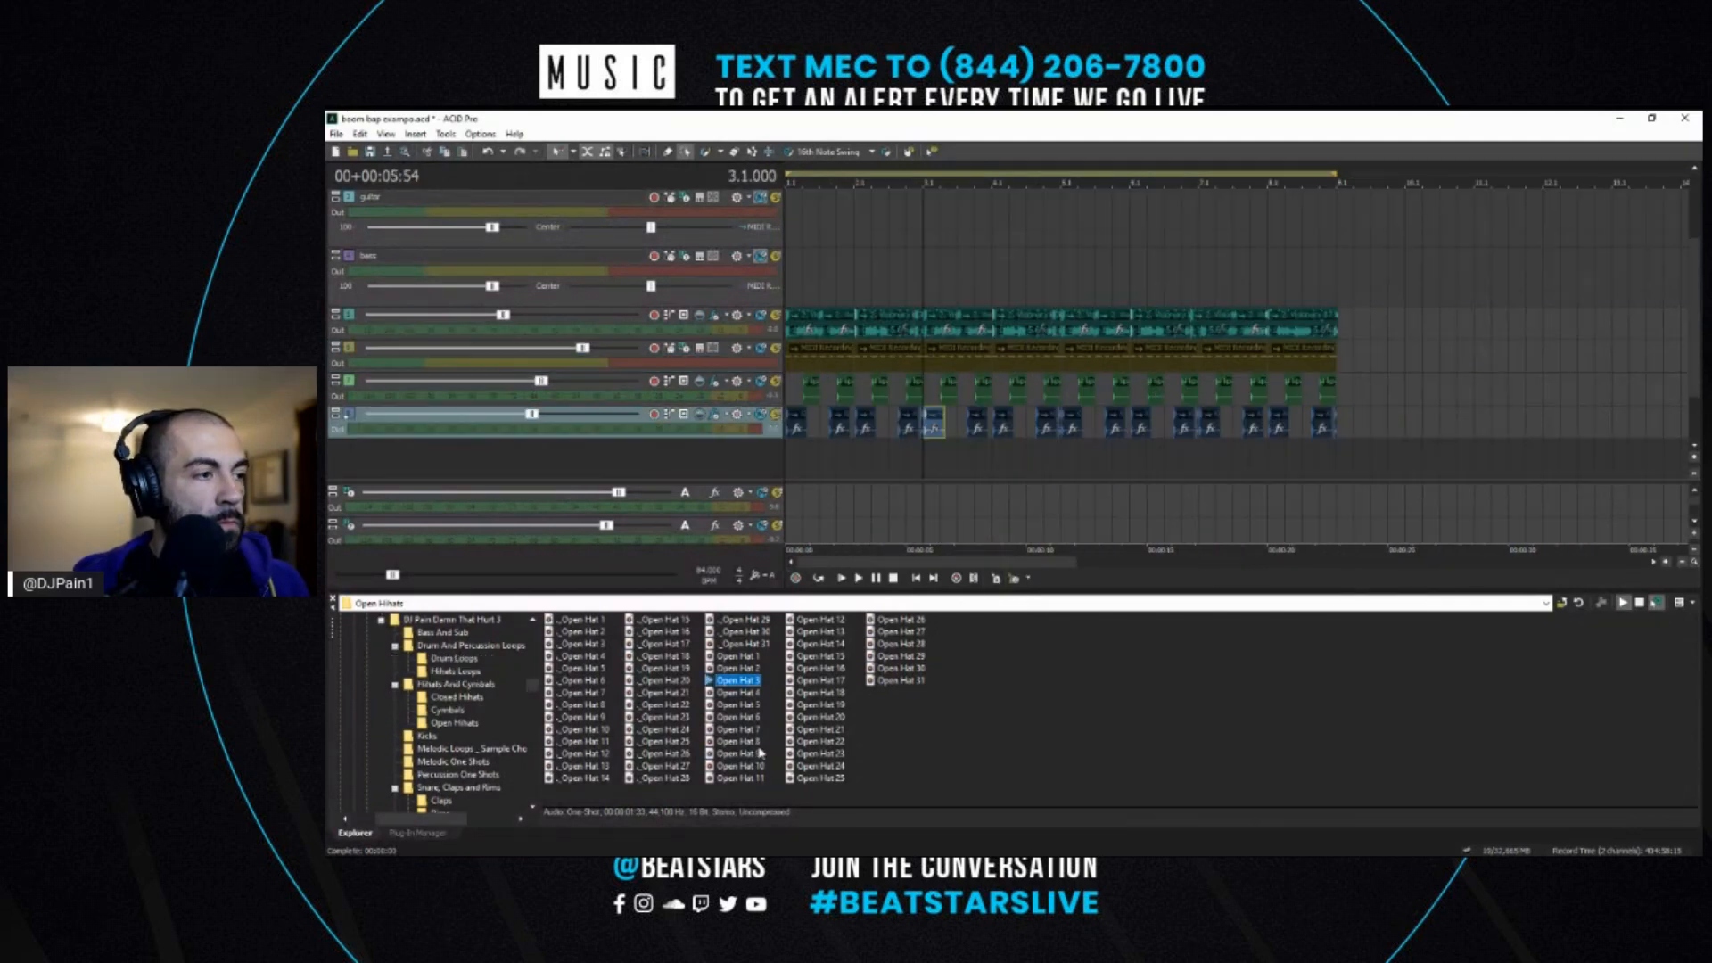
pyautogui.click(749, 755)
pyautogui.click(758, 767)
pyautogui.click(759, 779)
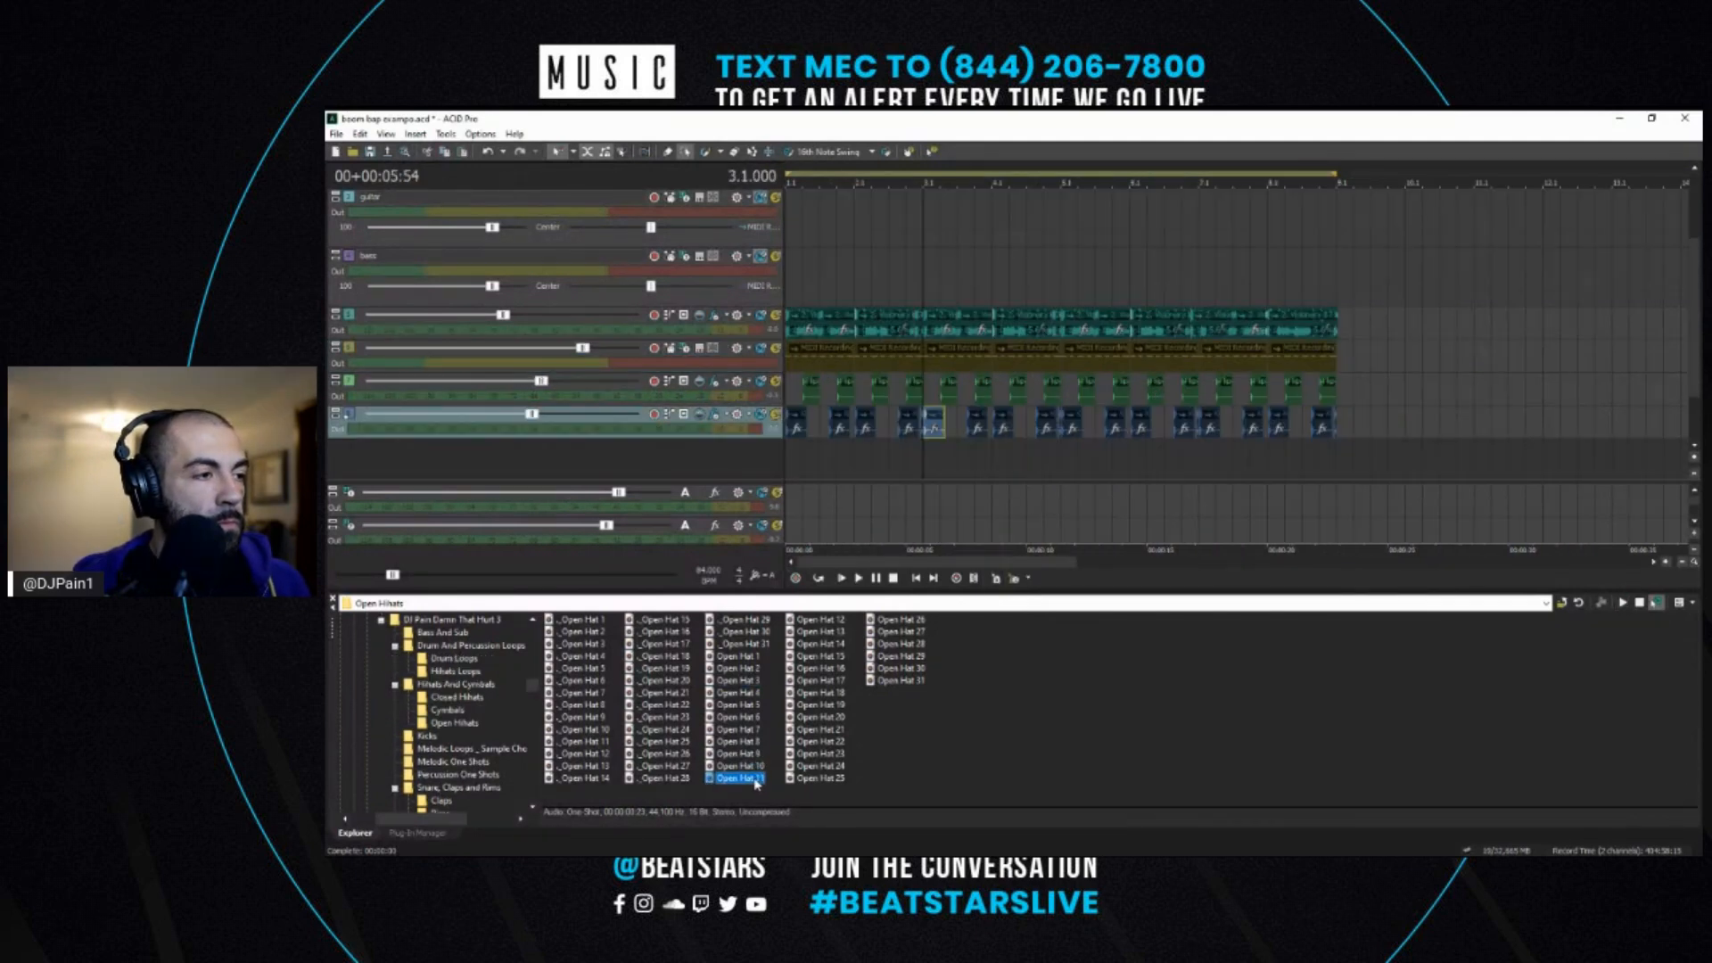
pyautogui.click(751, 769)
pyautogui.click(749, 754)
pyautogui.click(745, 742)
pyautogui.doubleClick(746, 755)
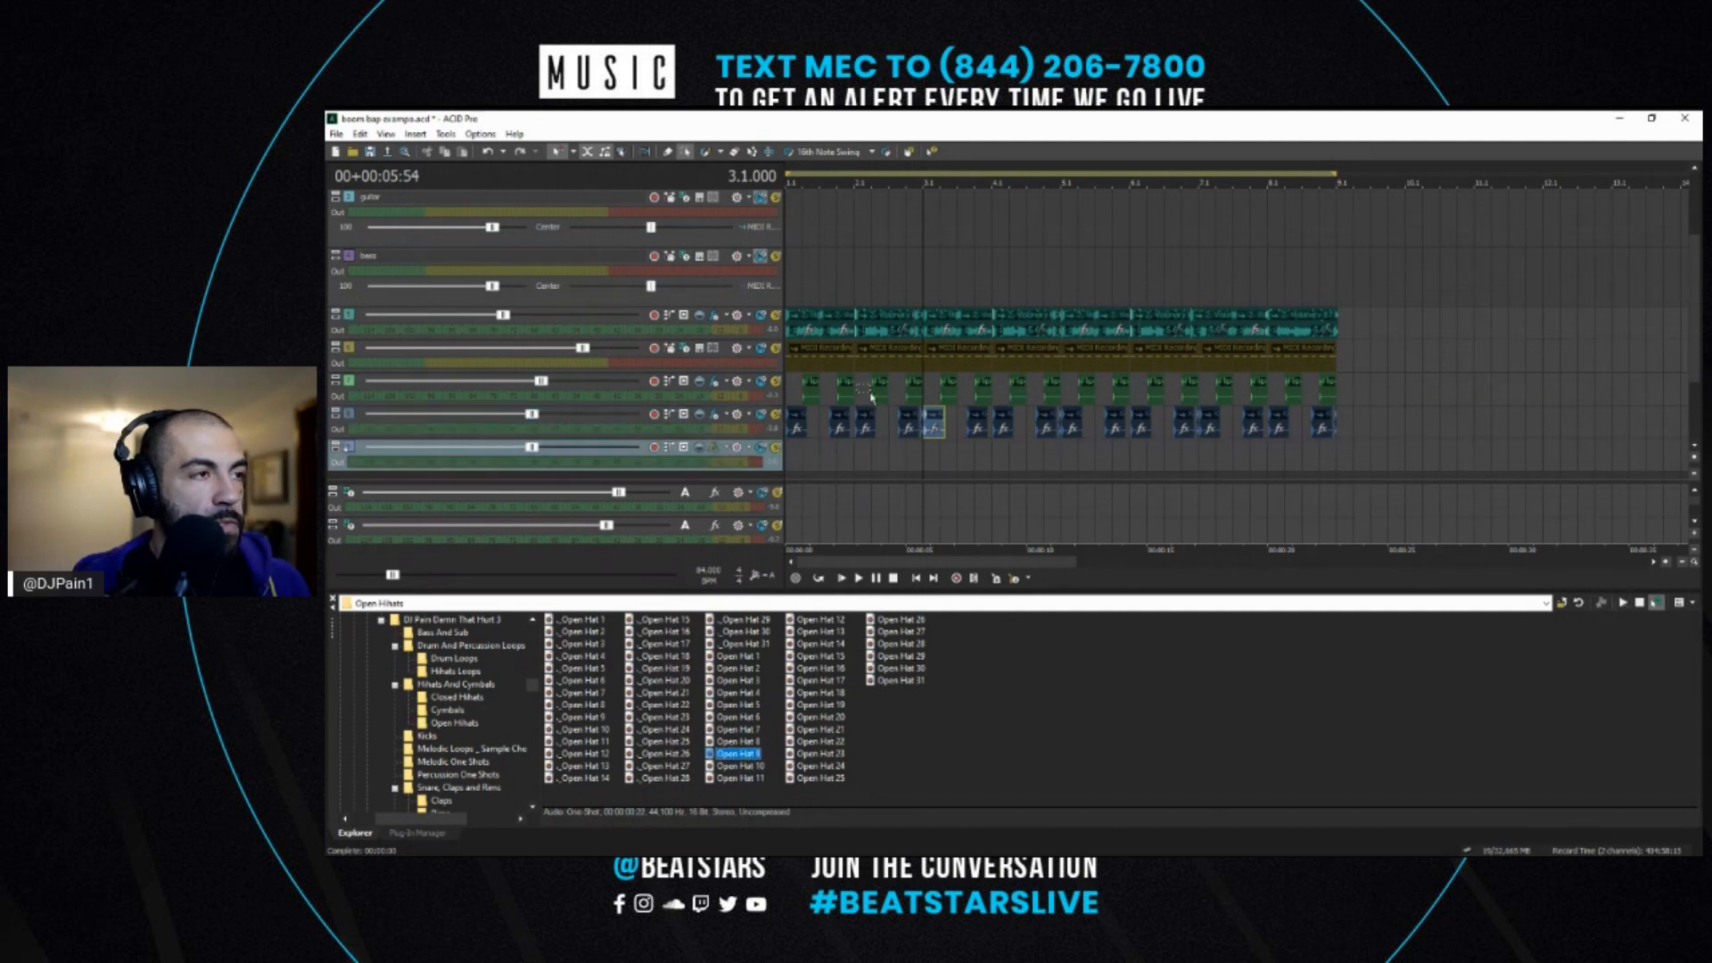
# - Activate the Draw tool for placing events on the new open hat track
pyautogui.click(790, 454)
pyautogui.click(668, 153)
pyautogui.scroll(1, 1158, 356)
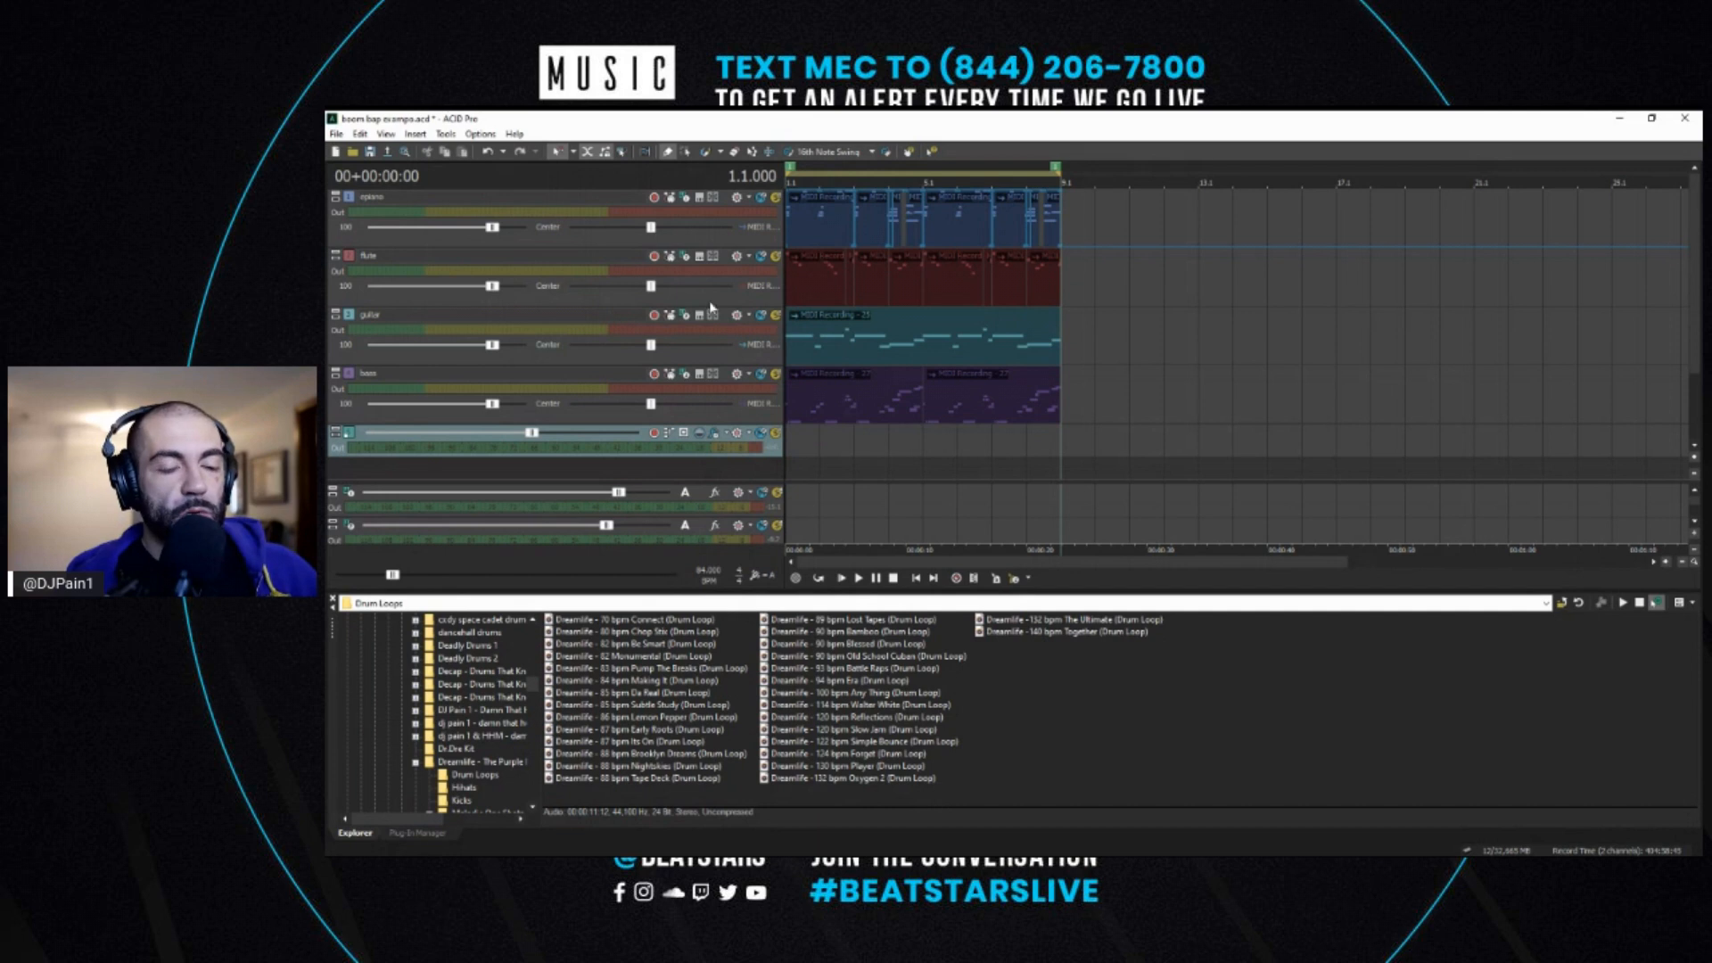
# - Solo the flute track, select its first clip and play it back from the start
pyautogui.scroll(2, 937, 366)
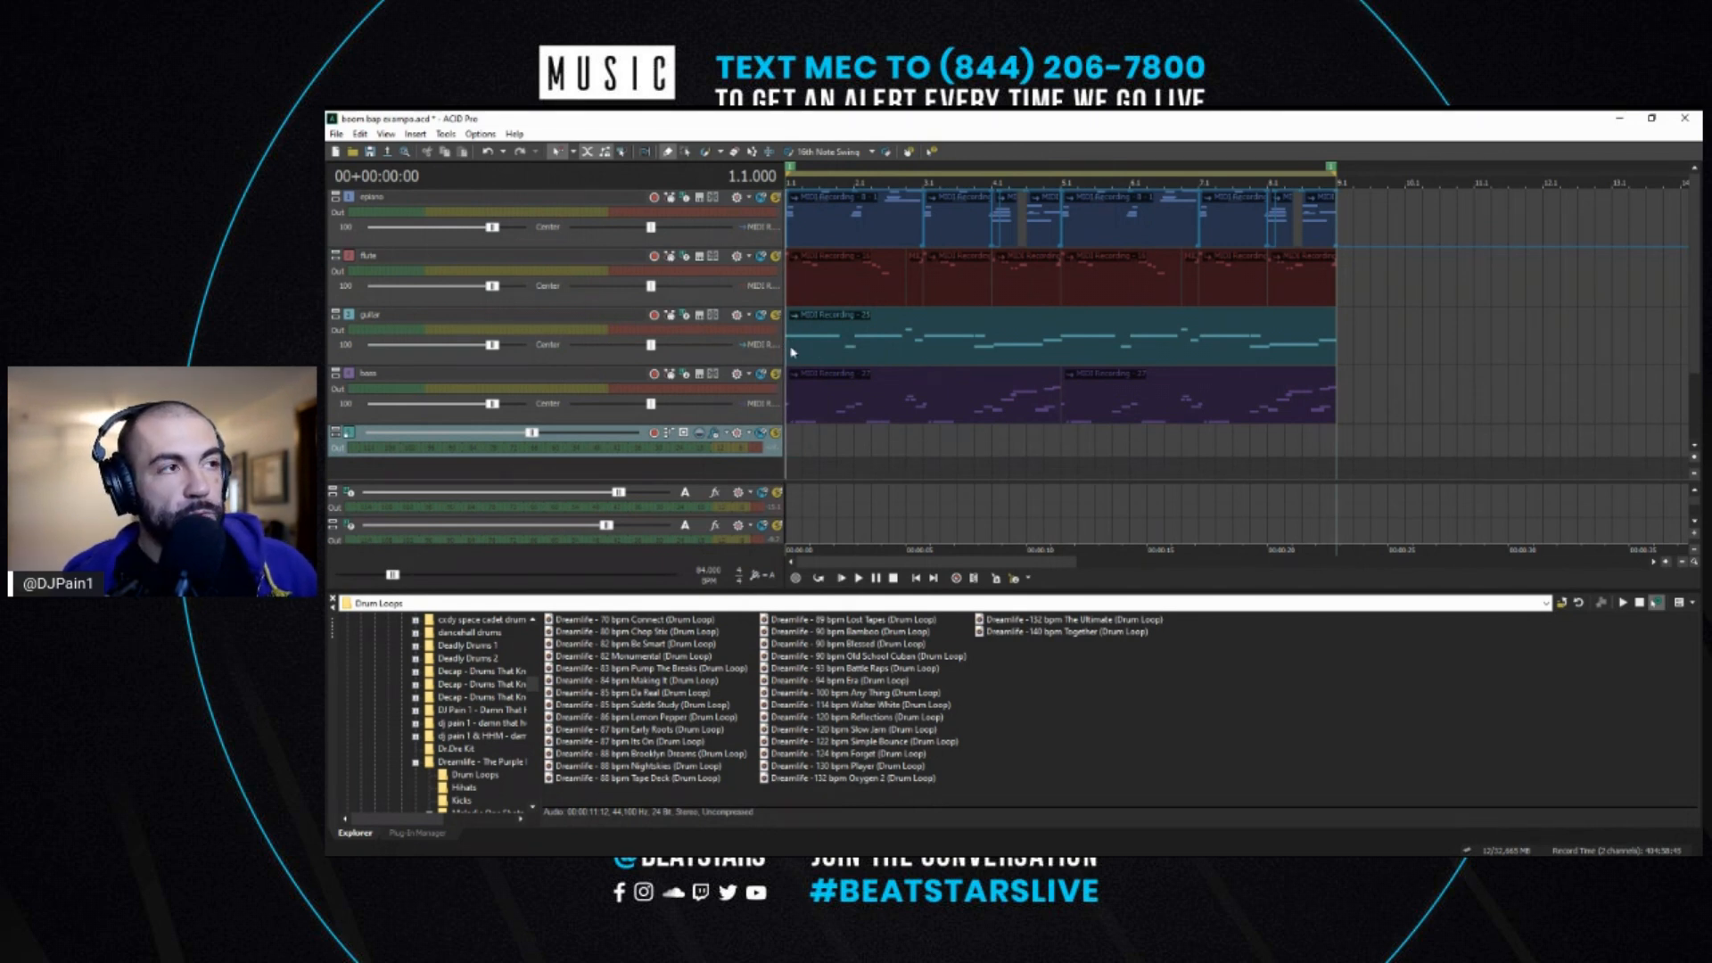
pyautogui.click(796, 270)
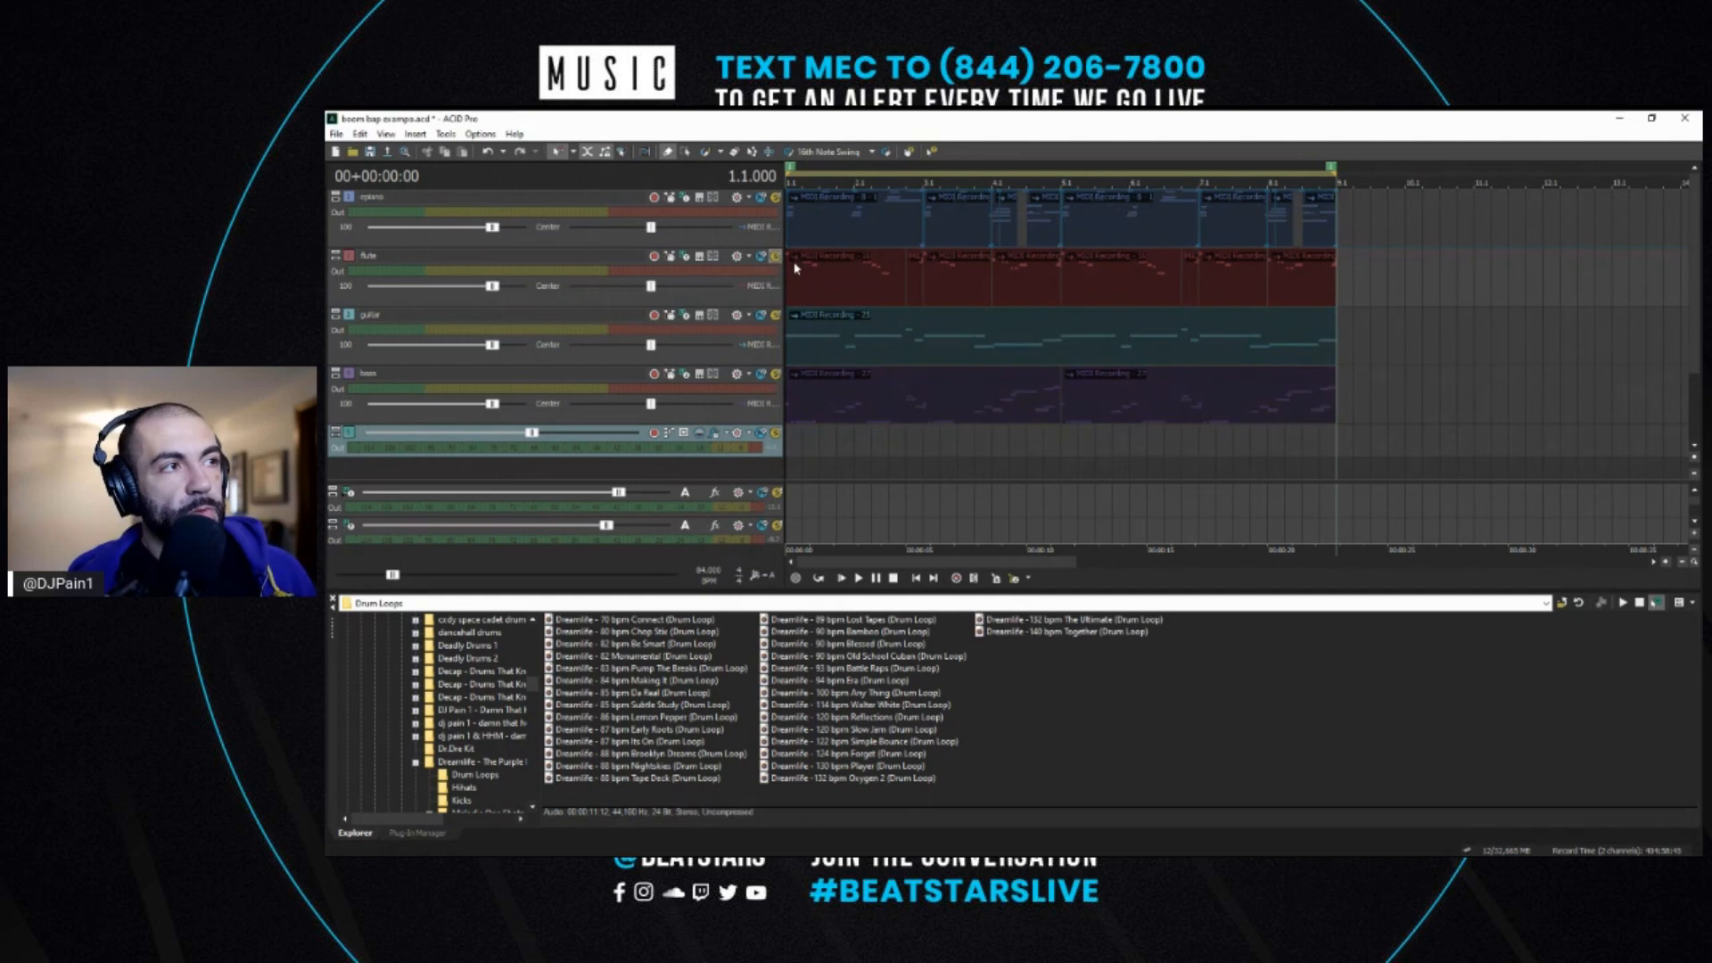
pyautogui.click(790, 270)
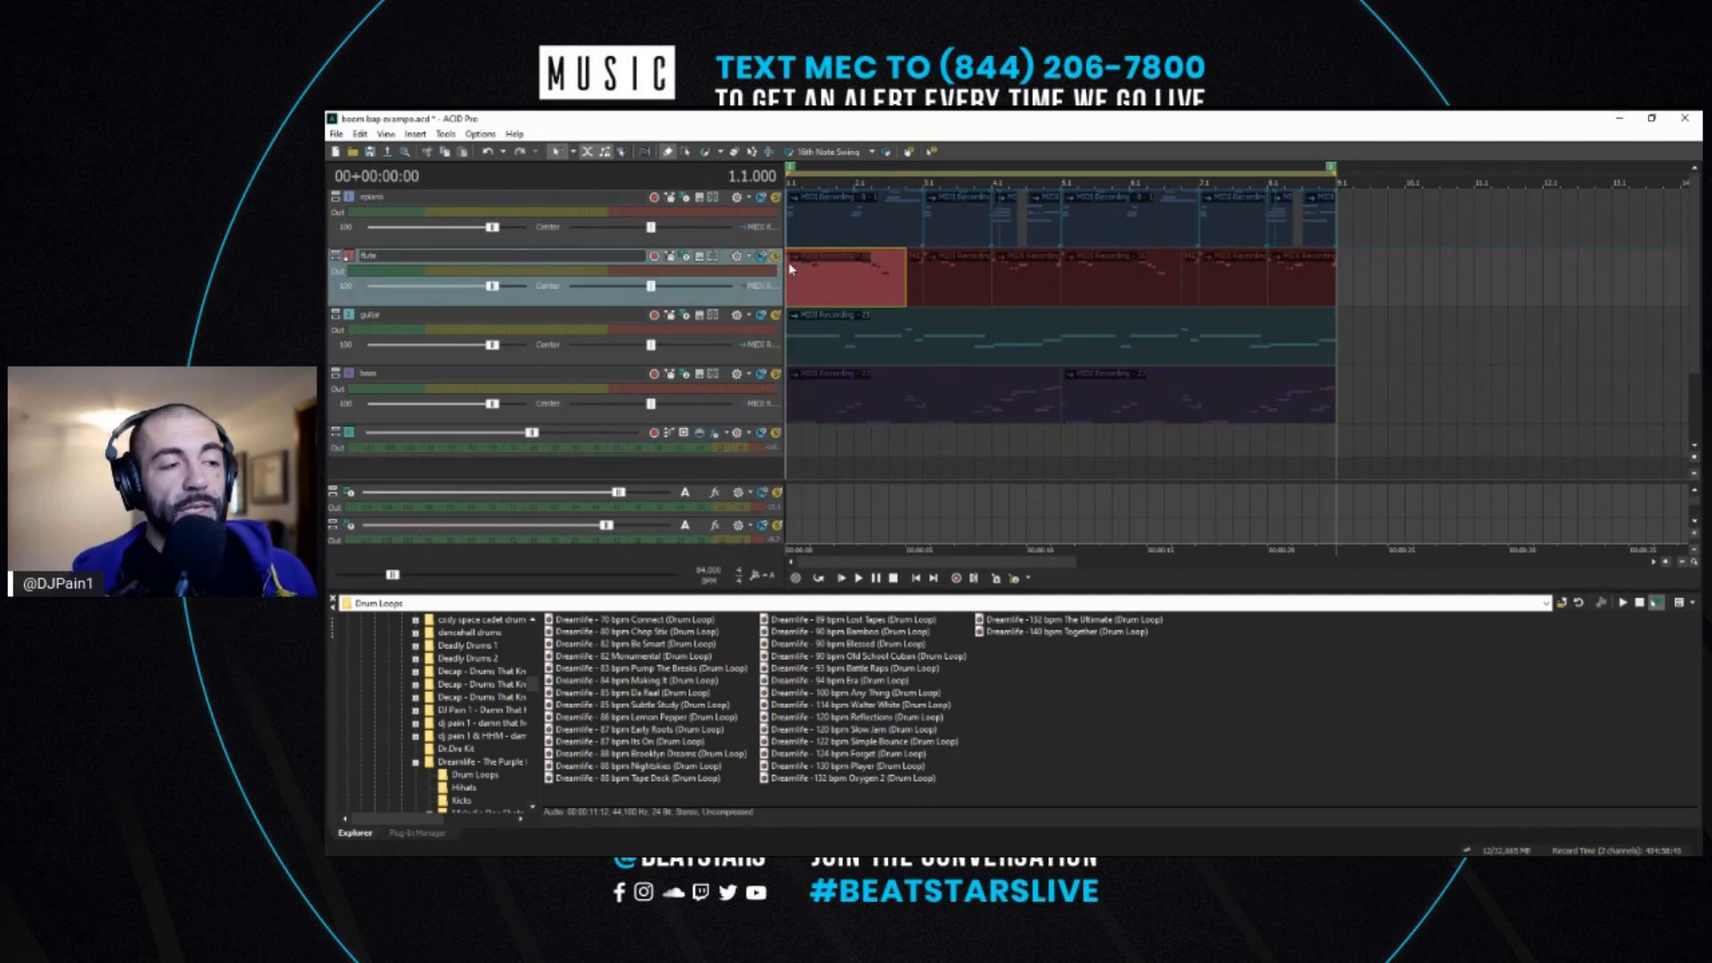
pyautogui.press('space')
pyautogui.press('space')
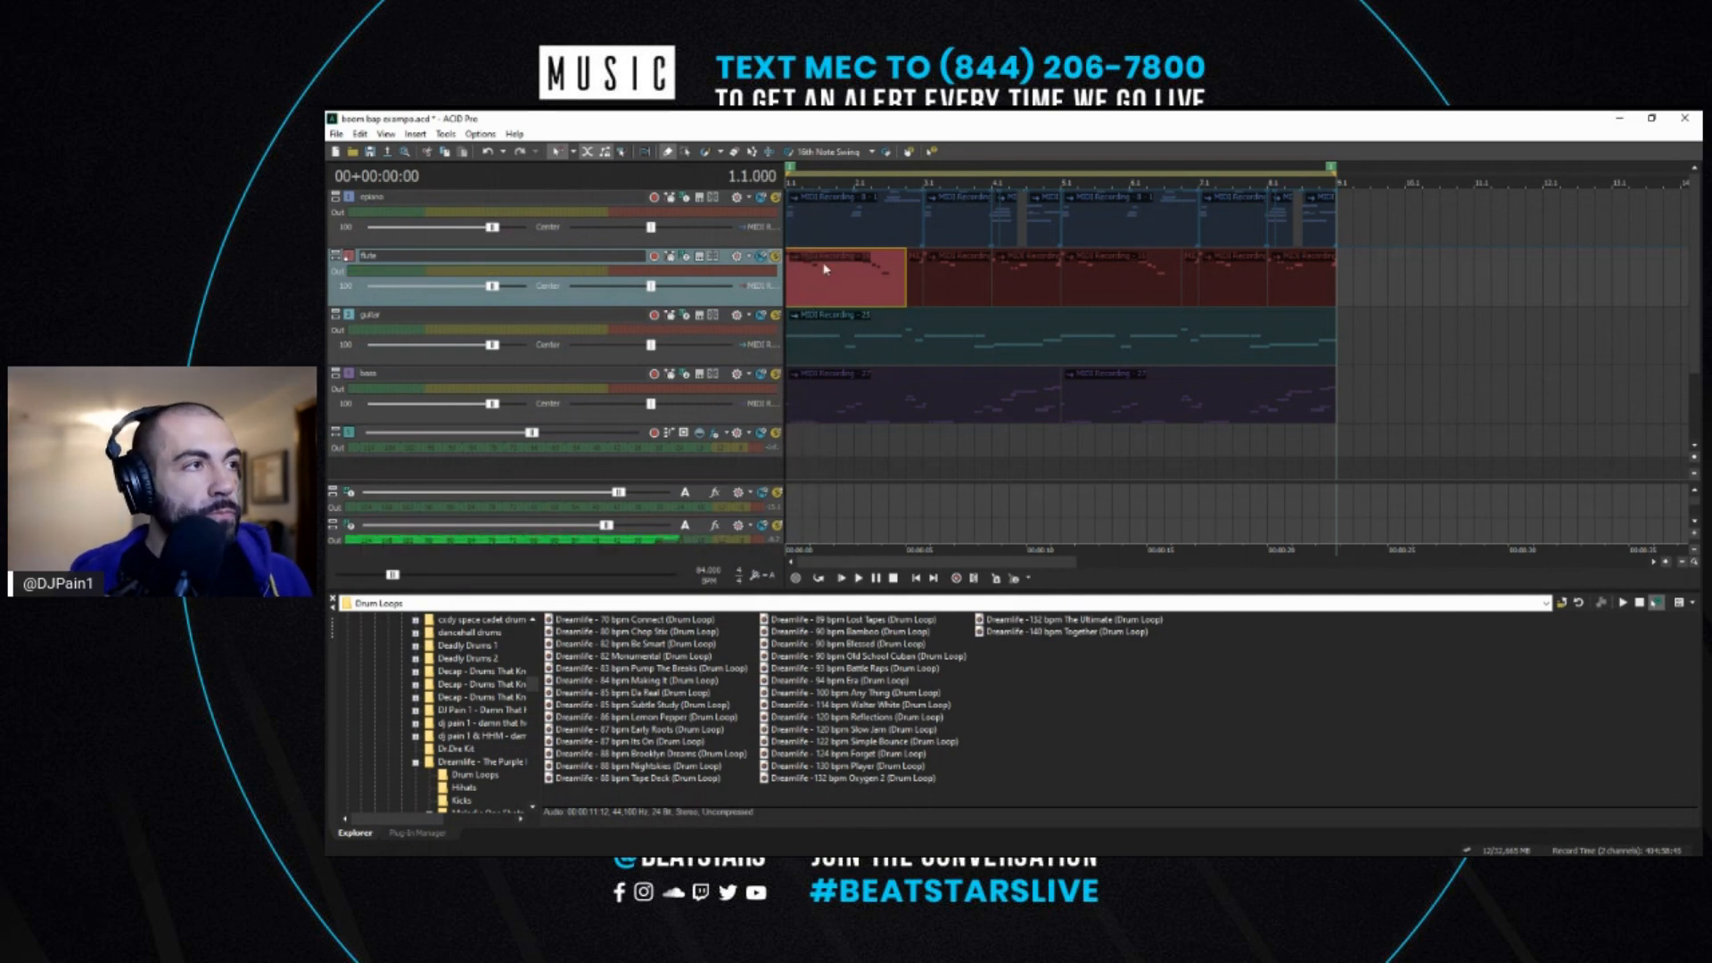
# - Switch the solo from the flute to the piano track and play the piano part on its own
pyautogui.click(793, 237)
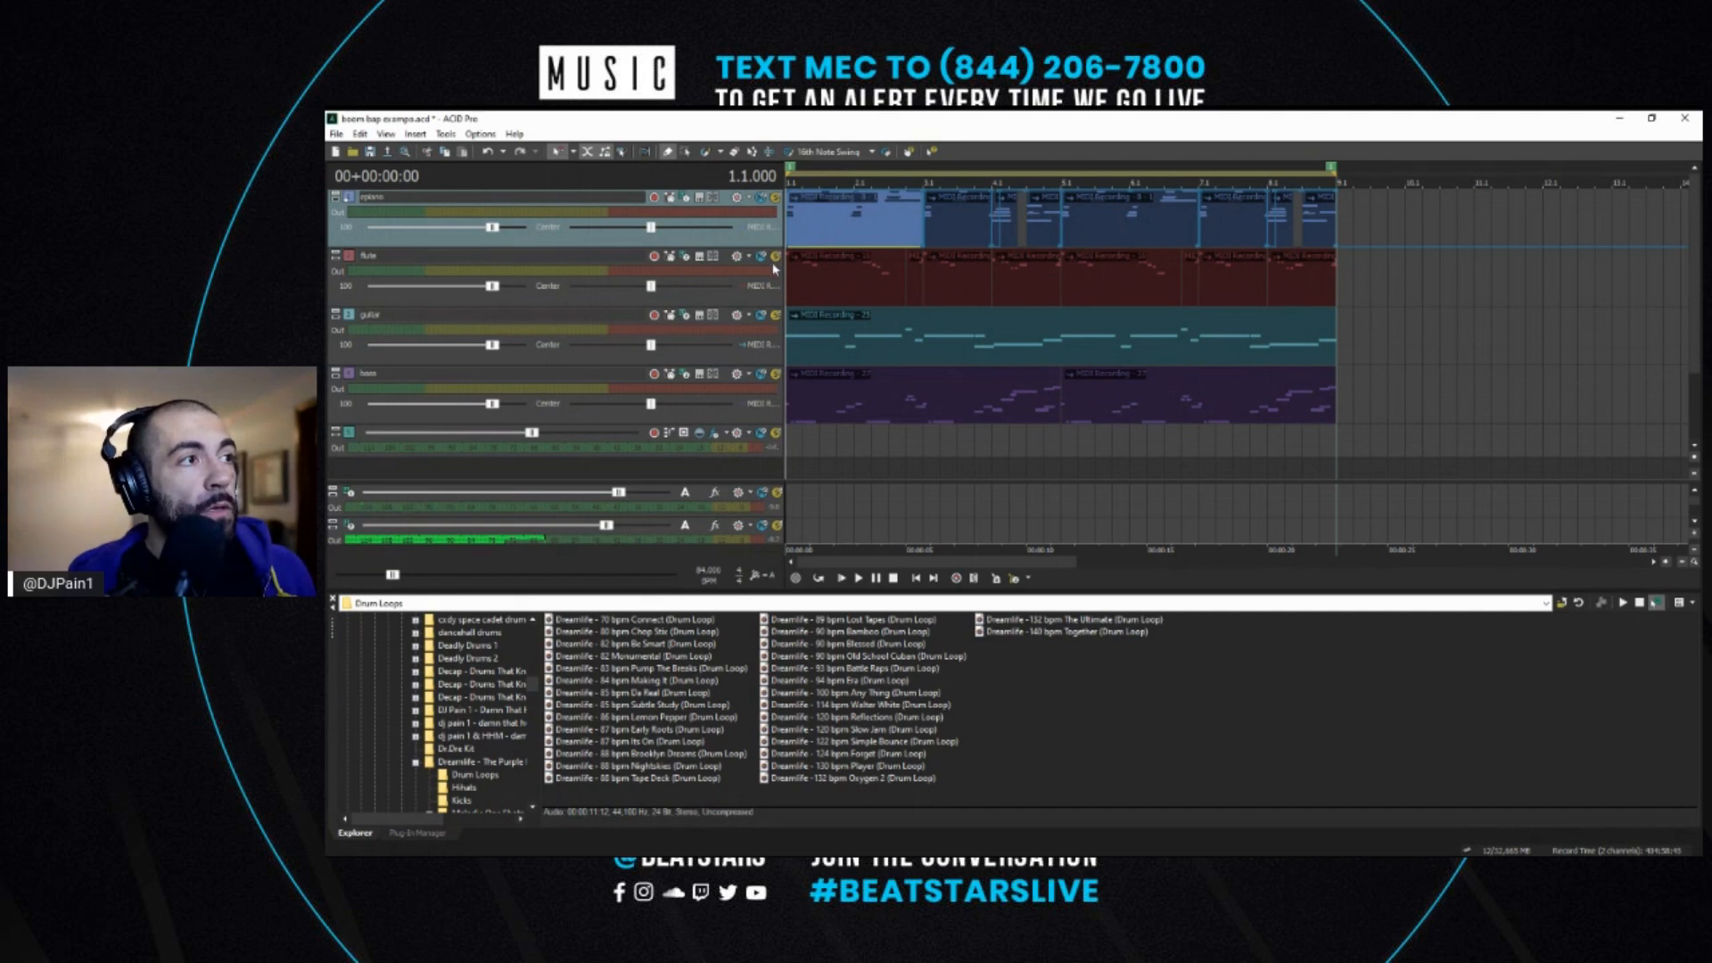
pyautogui.click(776, 257)
pyautogui.click(776, 198)
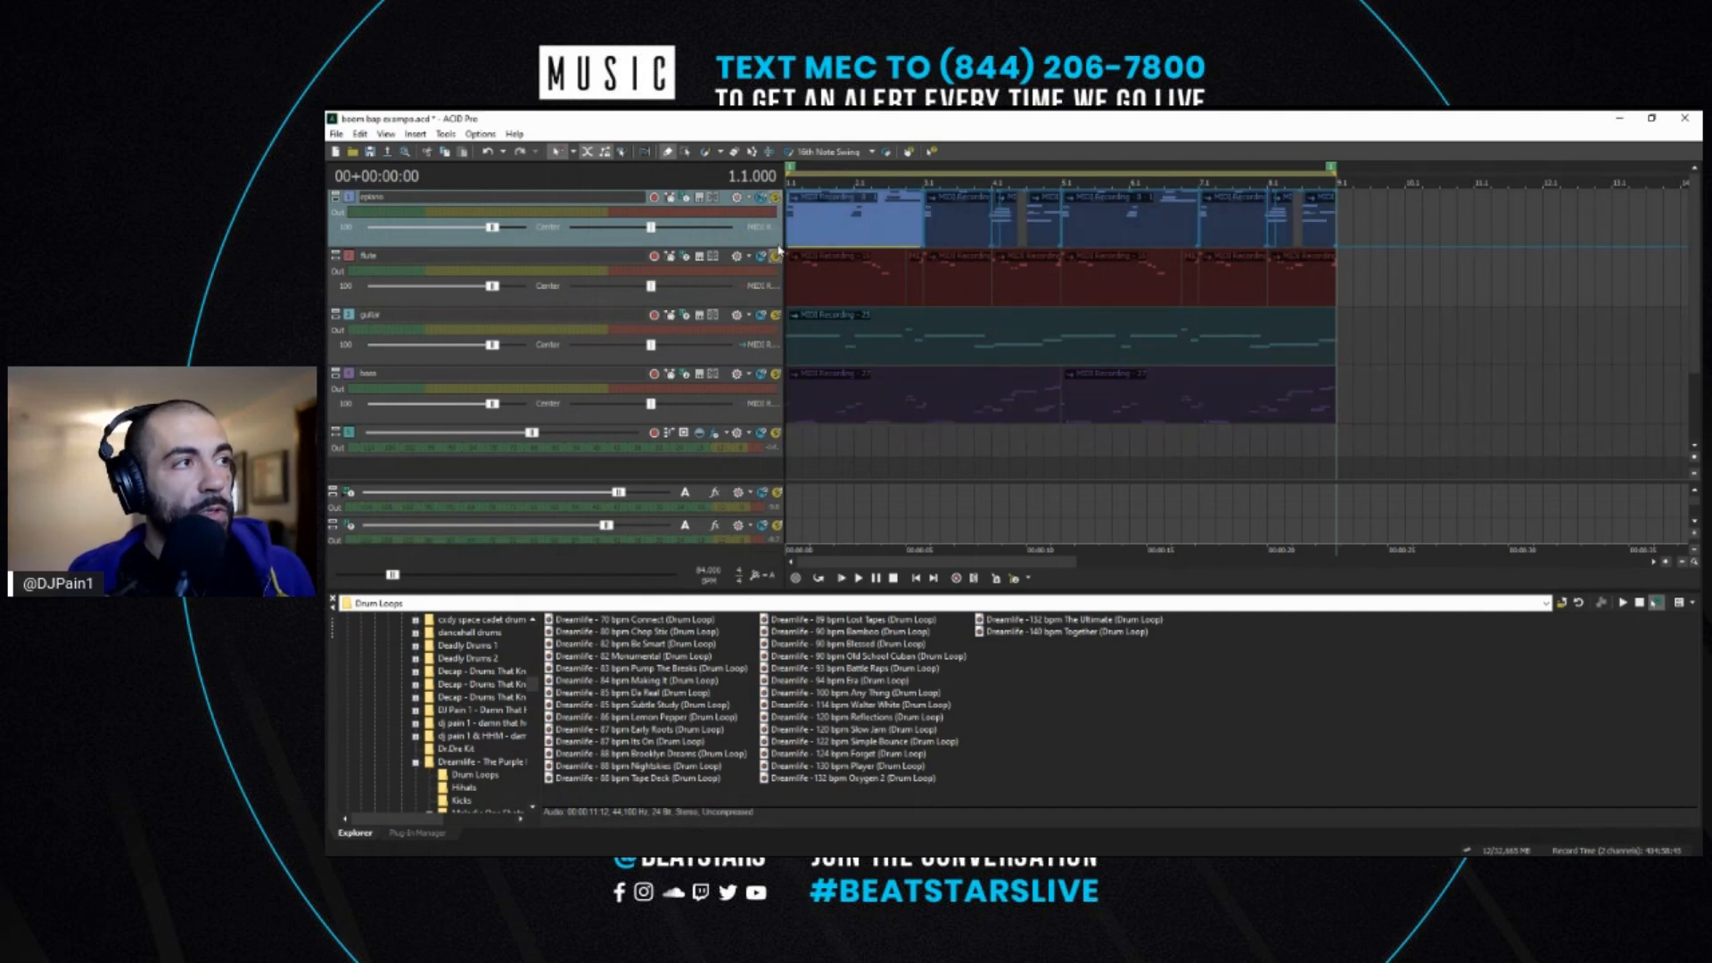
pyautogui.press('space')
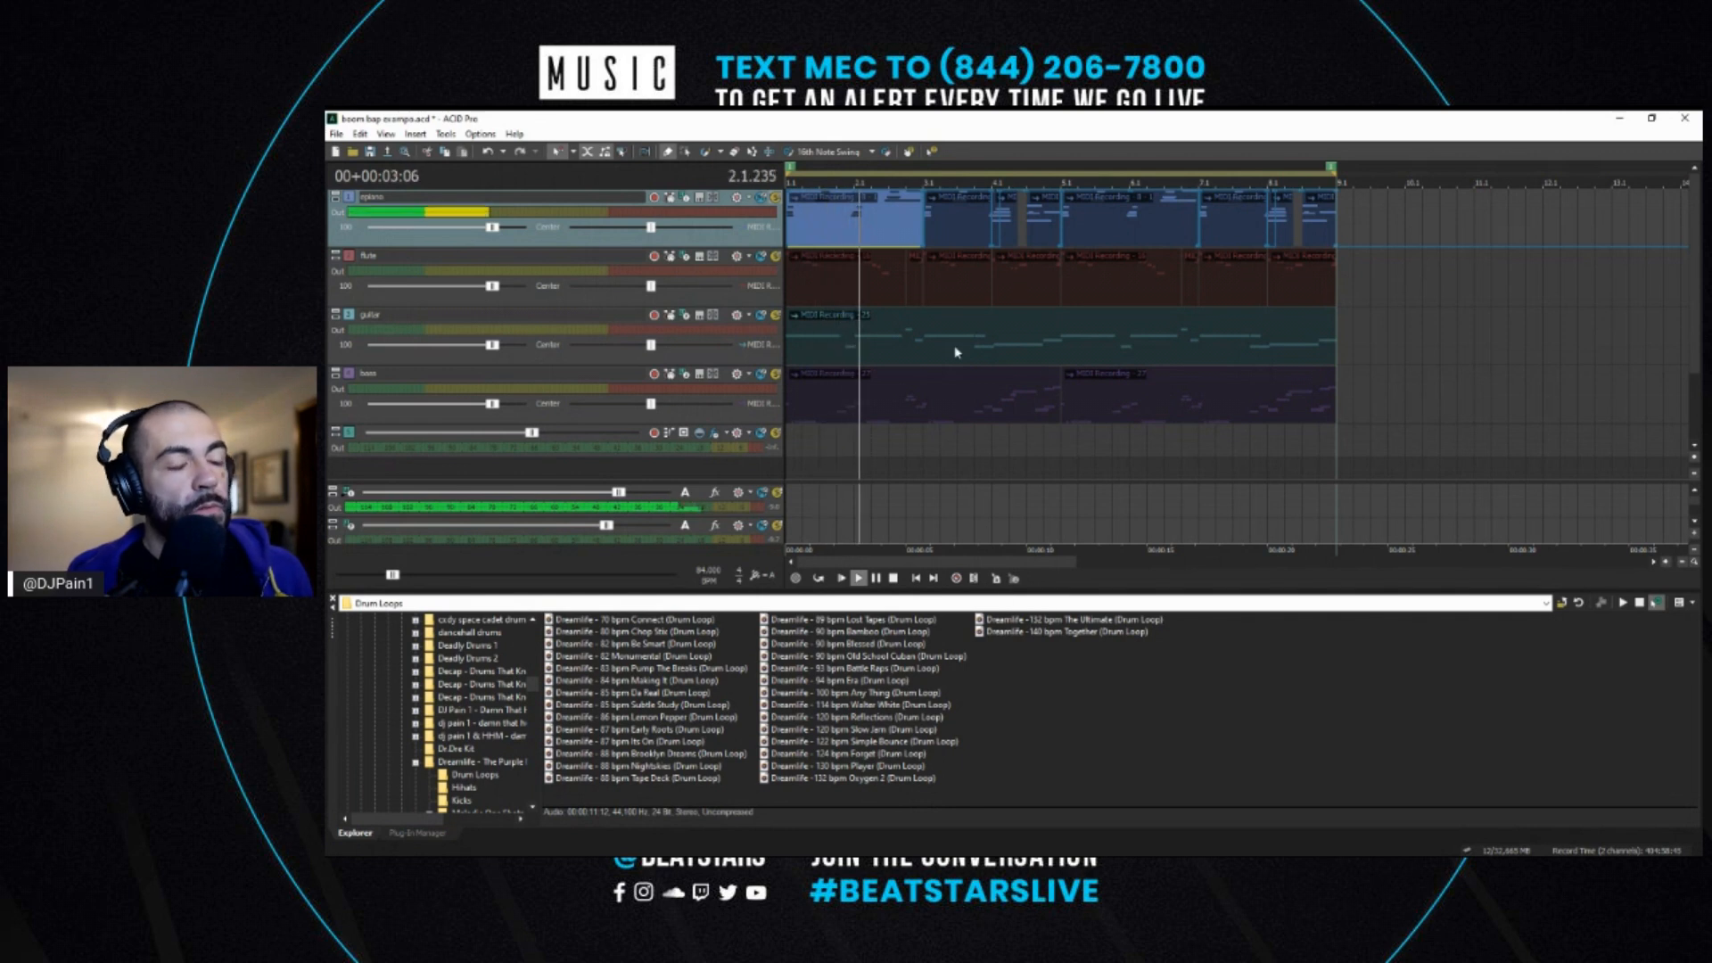
pyautogui.press('space')
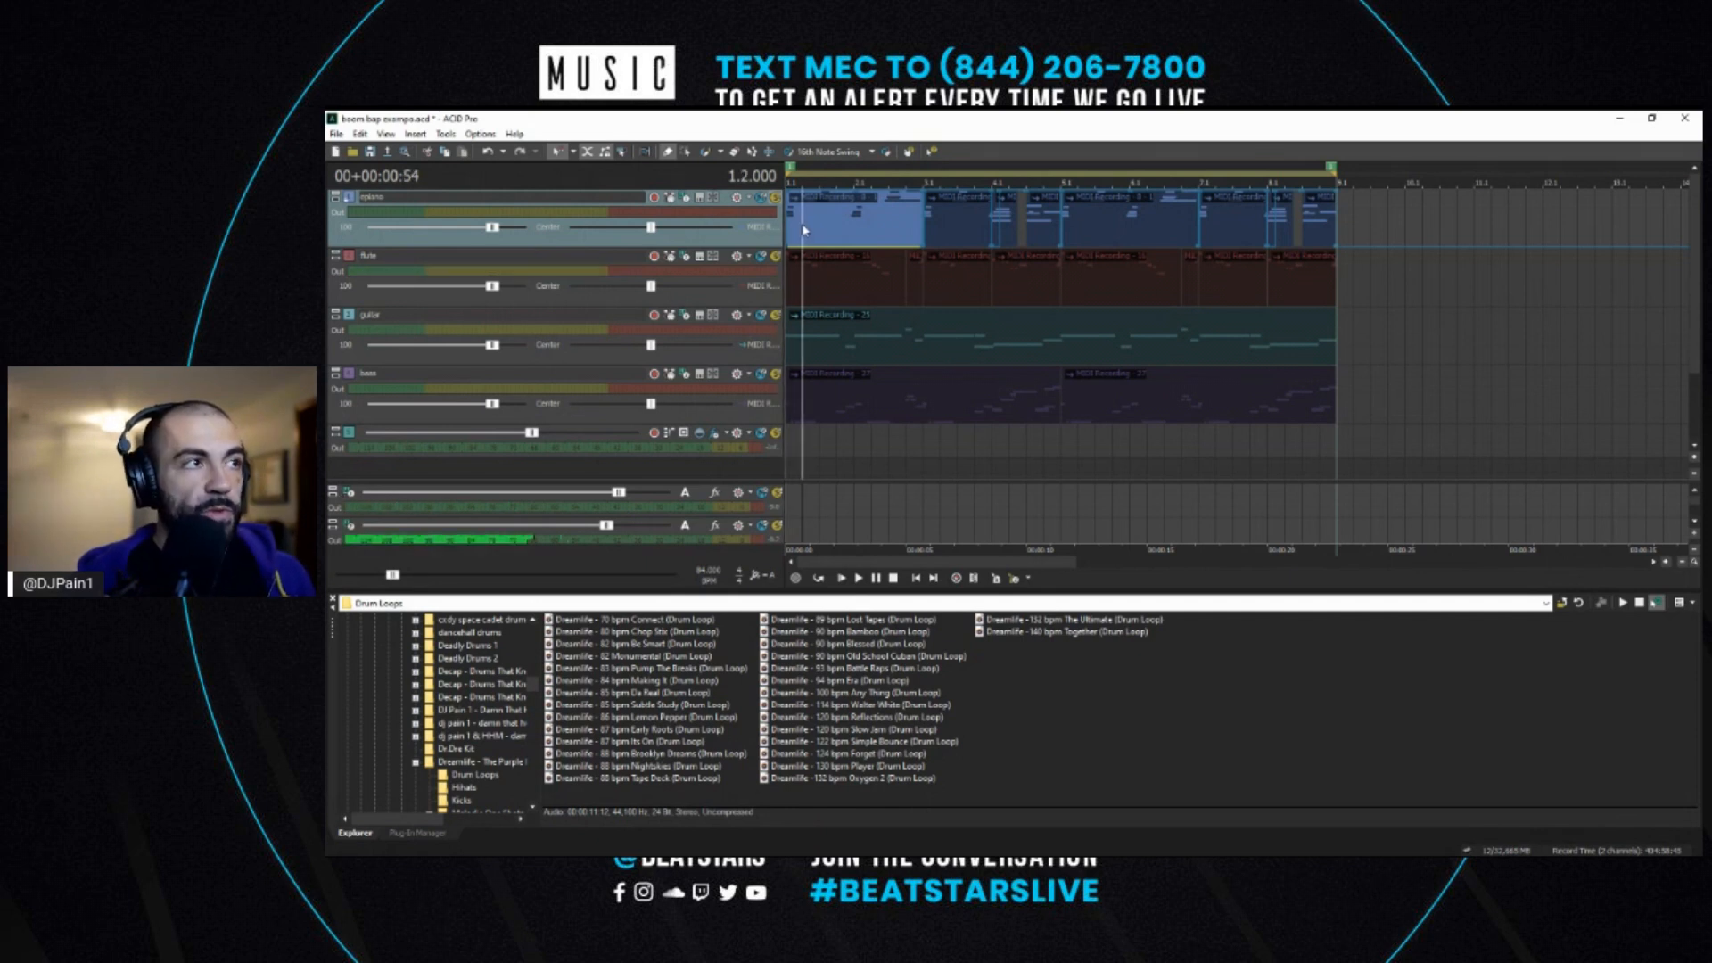
pyautogui.press('space')
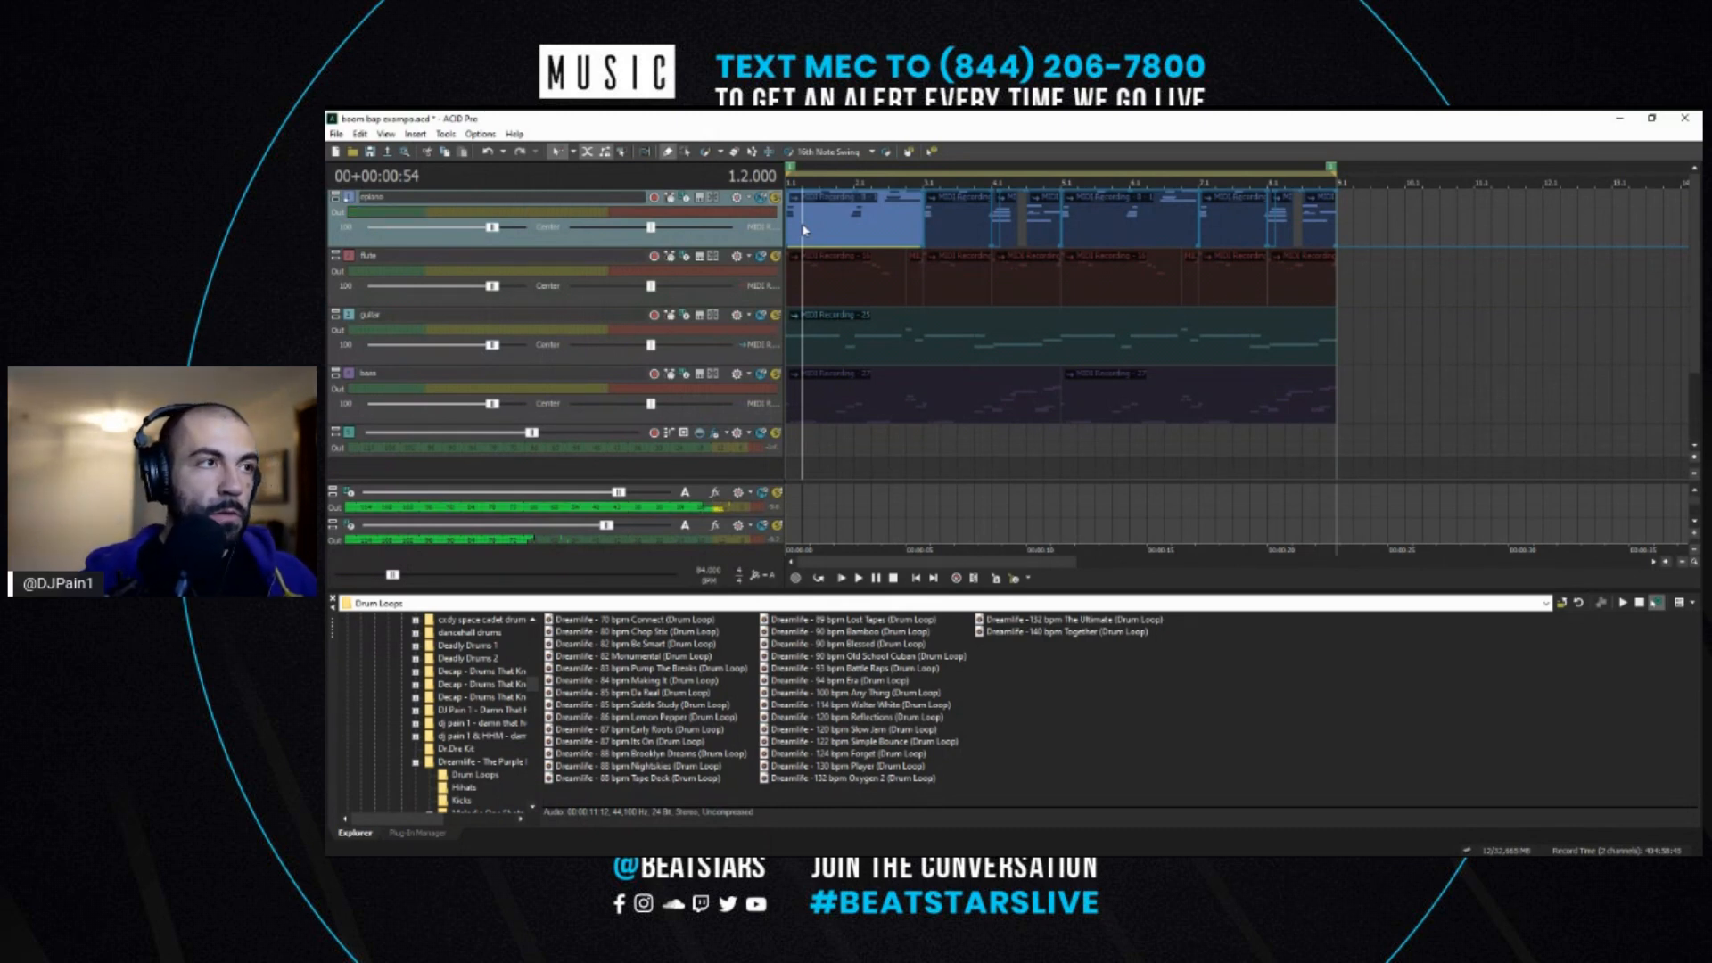
pyautogui.press('space')
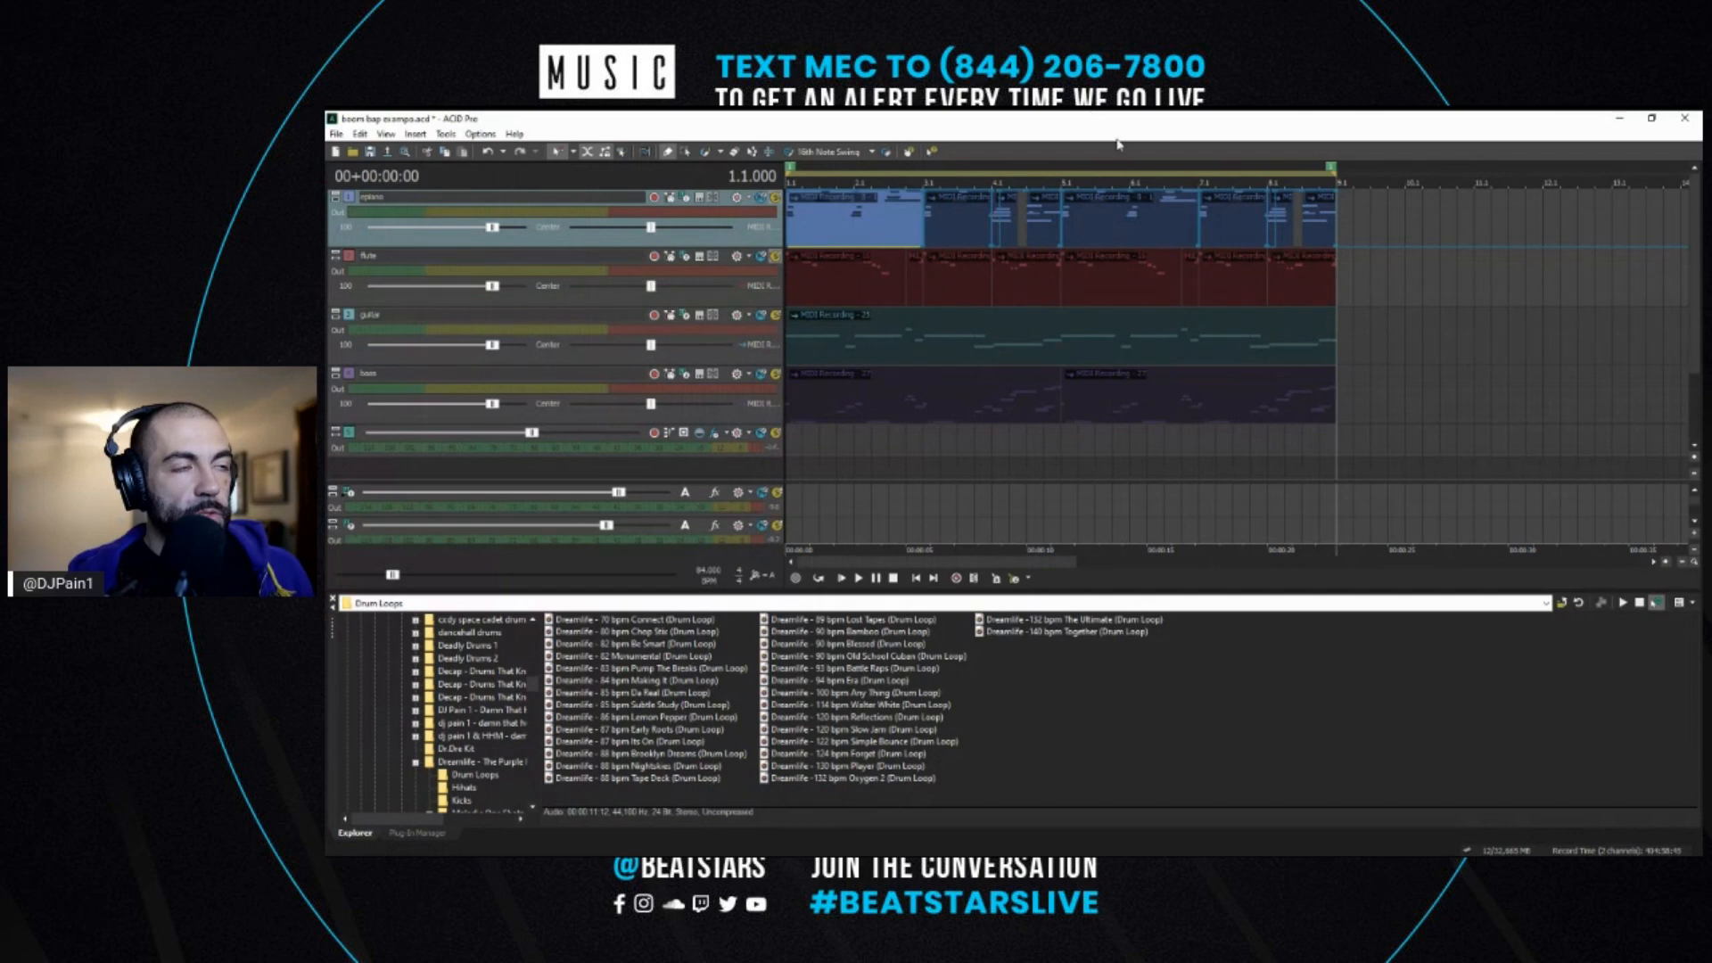
# - Play the piano and flute soloed together, then add the guitar track to the solo and play all three
pyautogui.press('space')
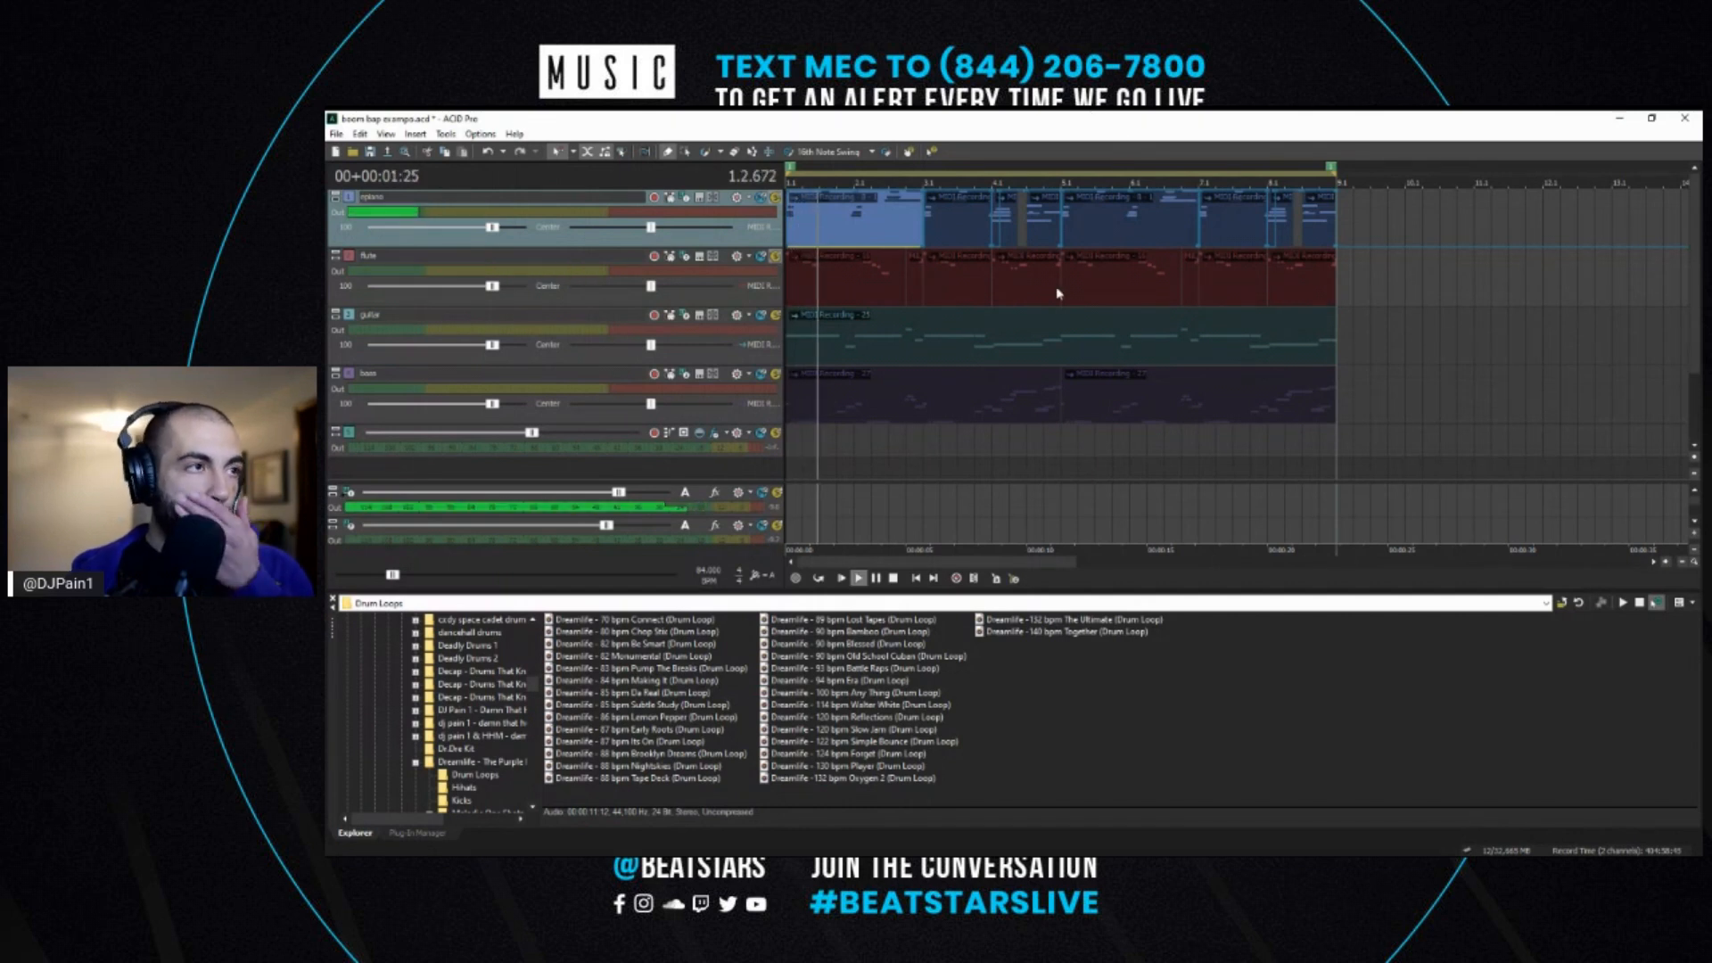
pyautogui.press('space')
pyautogui.click(788, 321)
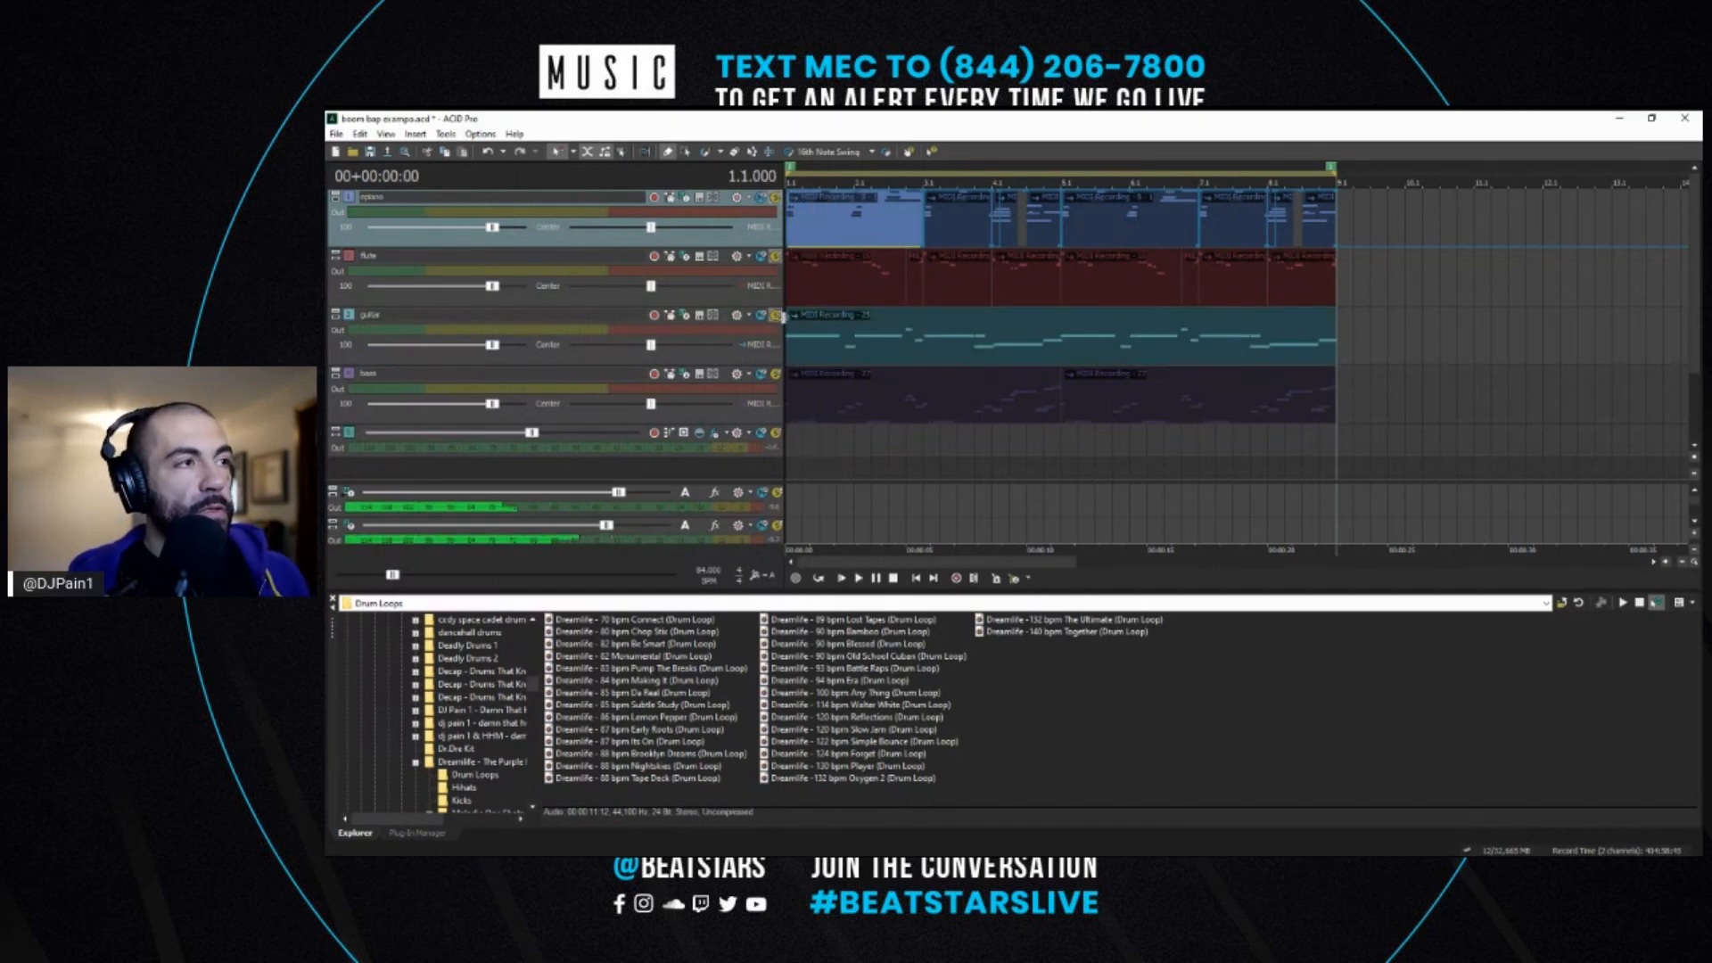
pyautogui.scroll(2, 886, 358)
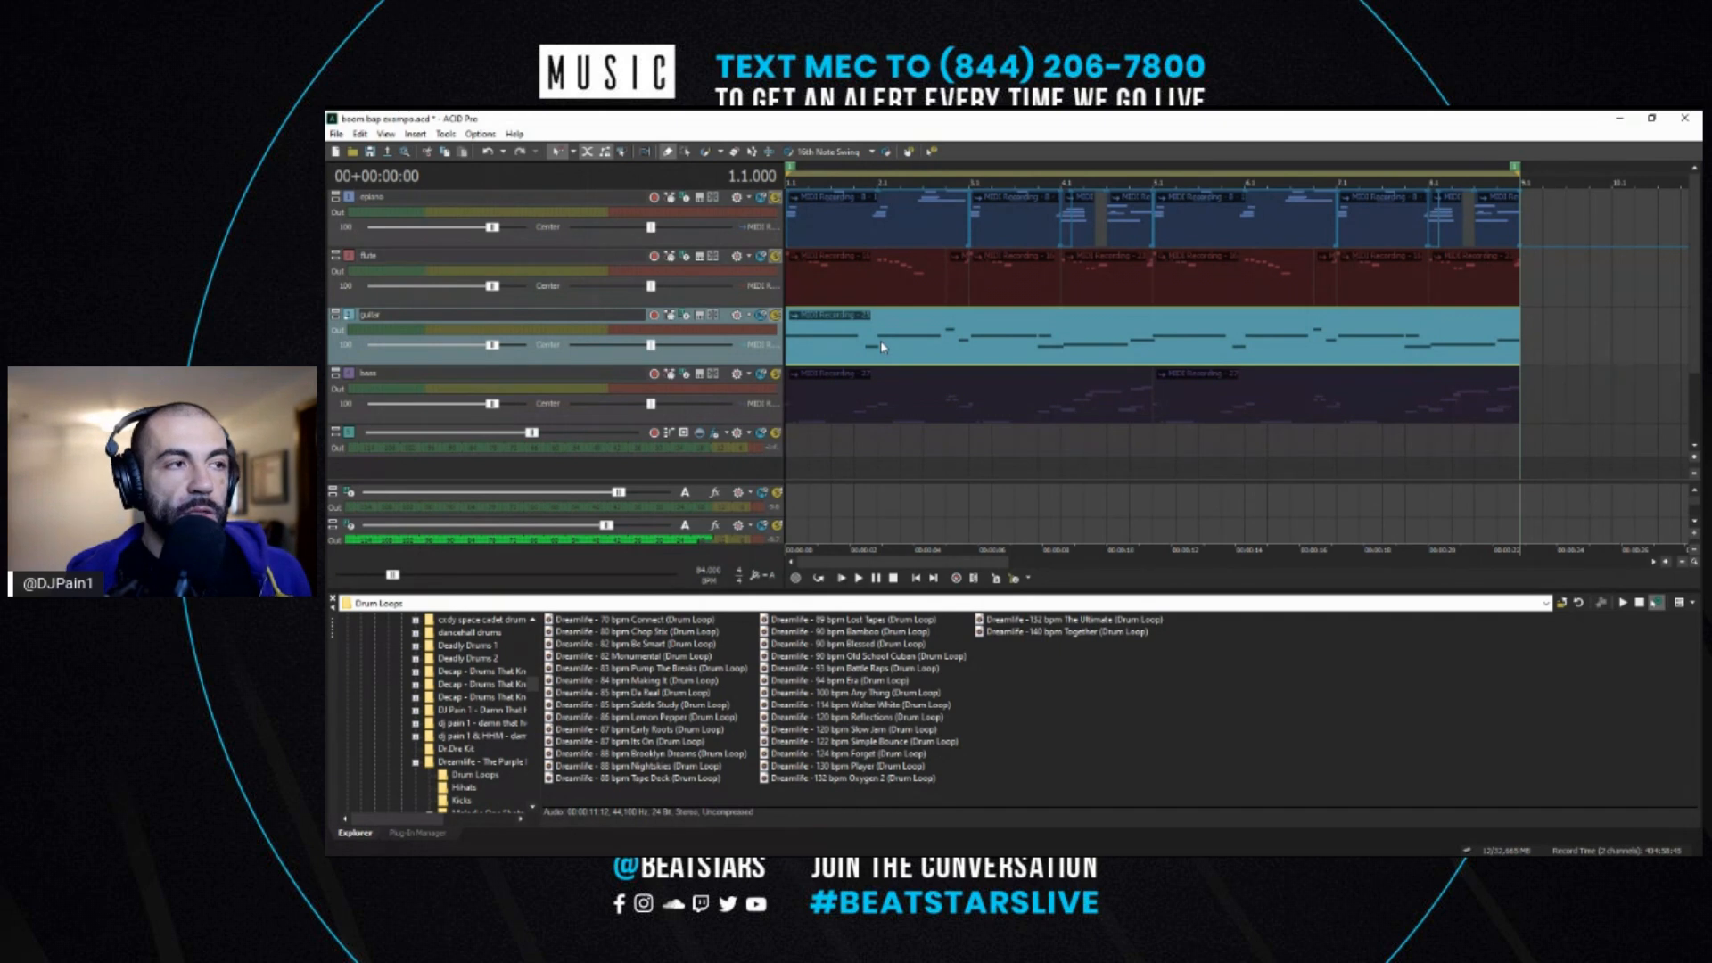
pyautogui.press('space')
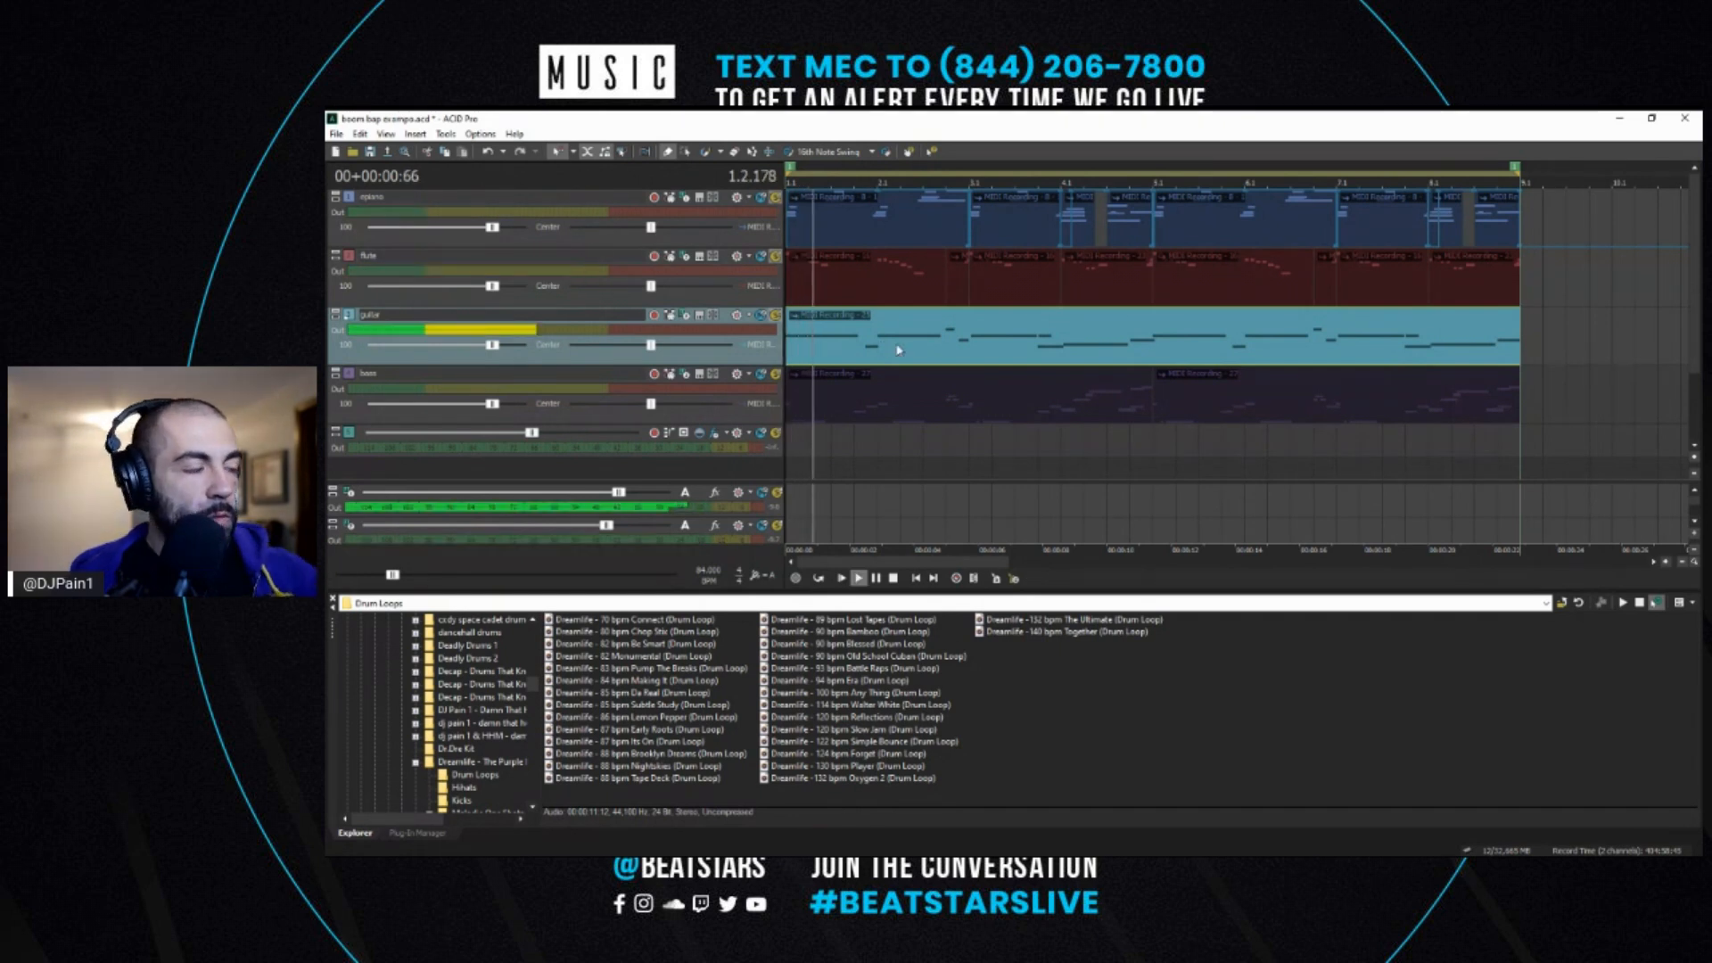
pyautogui.click(895, 578)
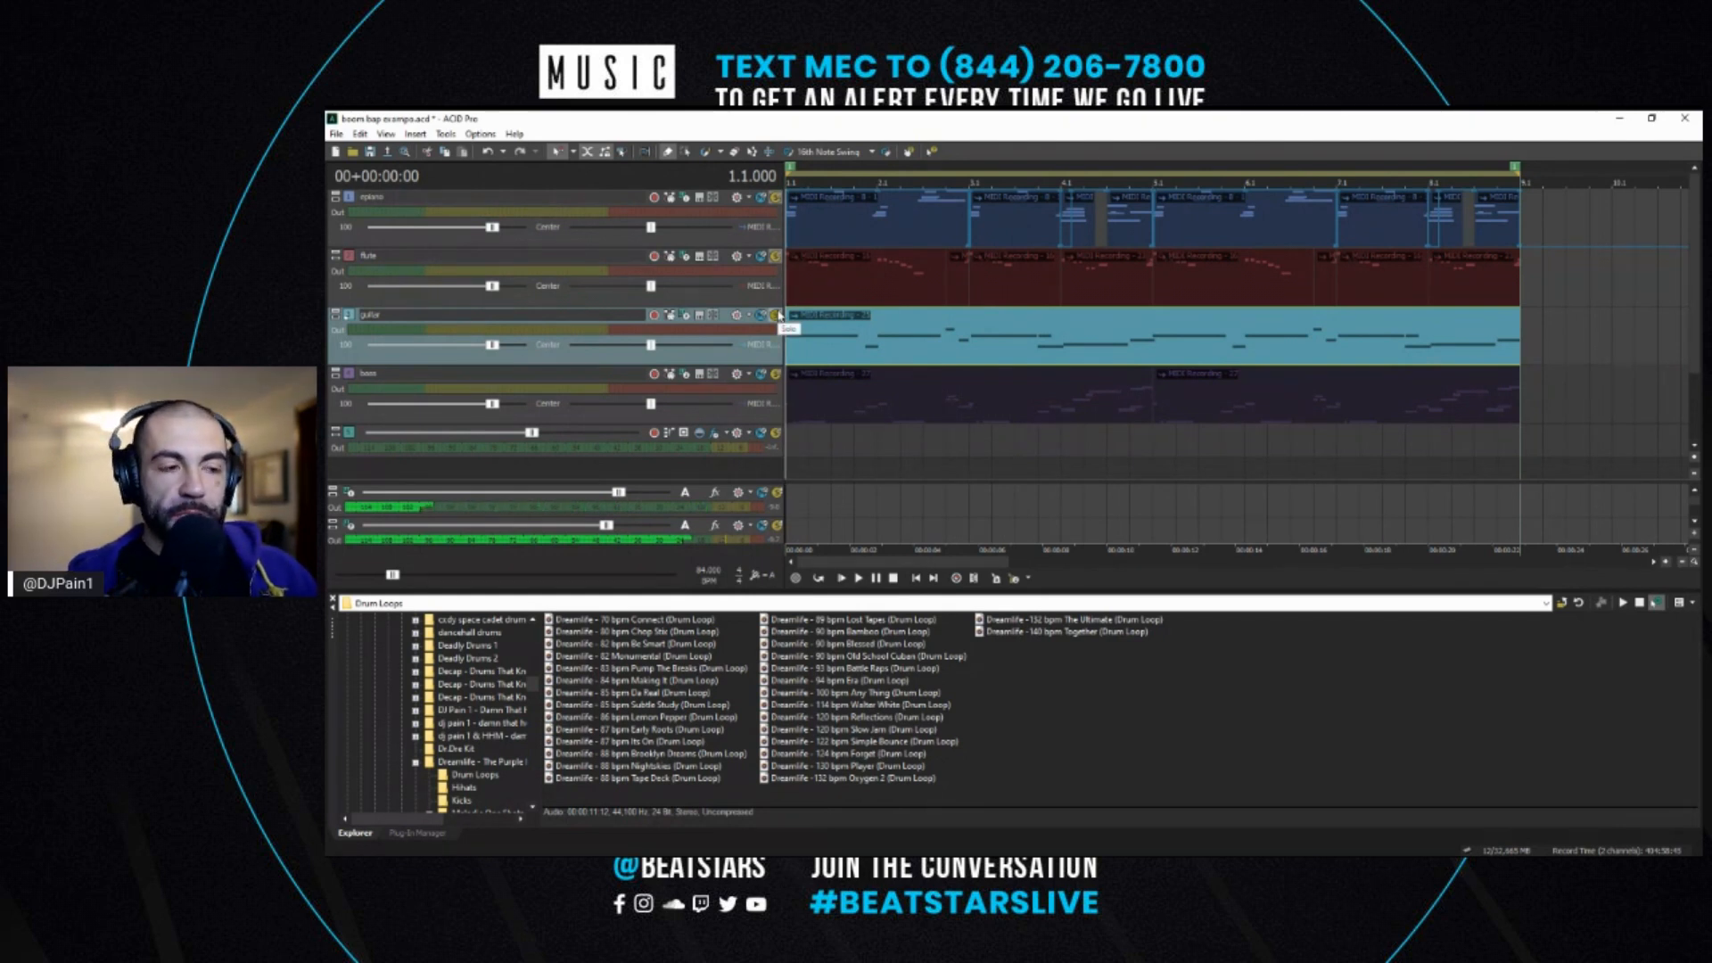
# - Take the guitar, flute and piano tracks out of solo, solo the bass track and play its first clip
pyautogui.click(777, 314)
pyautogui.click(774, 259)
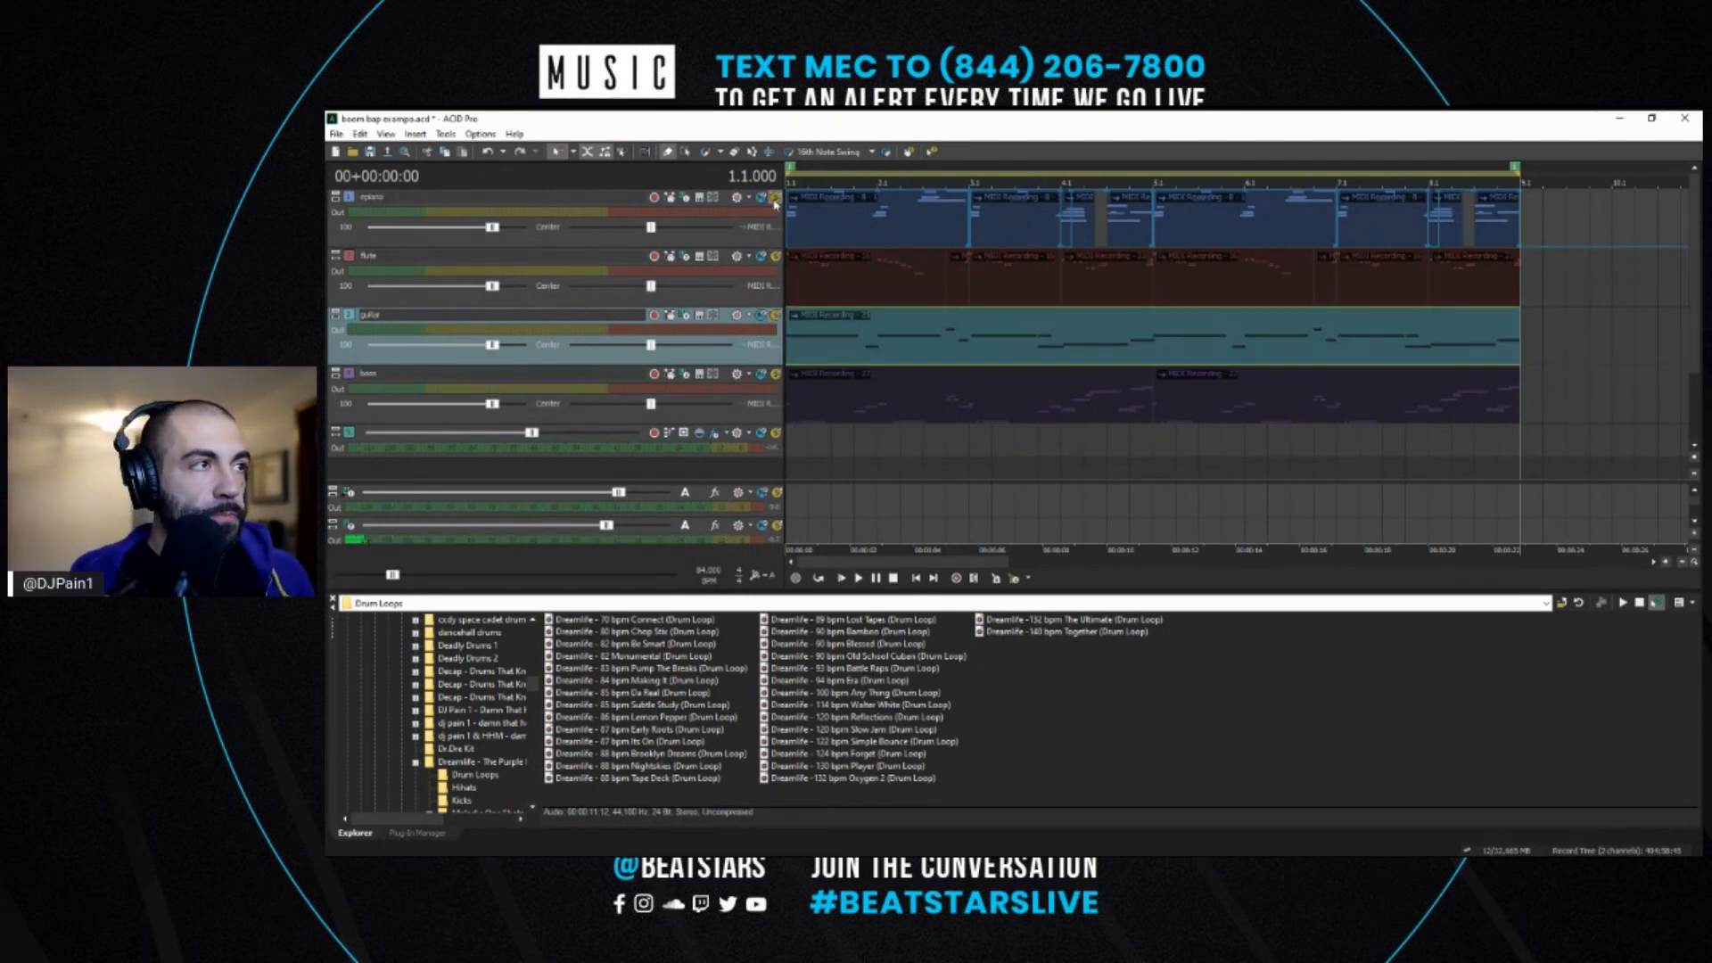
pyautogui.click(775, 198)
pyautogui.click(775, 374)
pyautogui.click(793, 386)
pyautogui.scroll(3, 944, 428)
pyautogui.press('space')
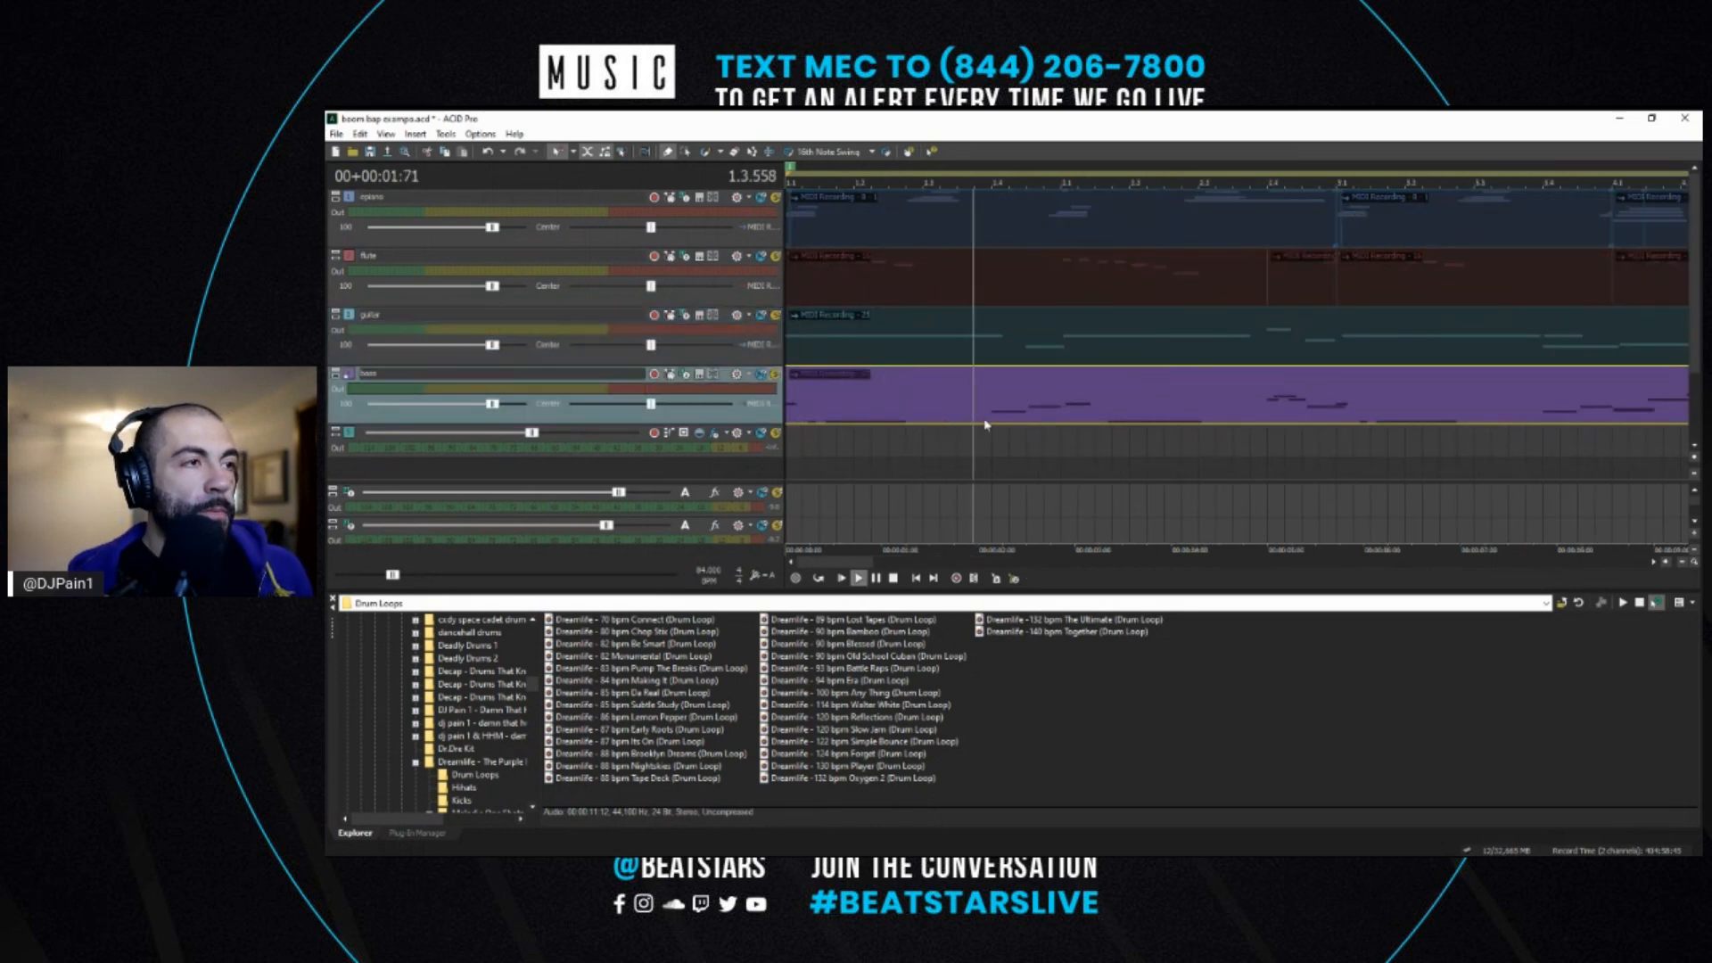
pyautogui.scroll(2, 1231, 419)
pyautogui.press('space')
# - Examine how the first bass clip's notes line up with the grid around positions 1.4.000, 1.4.384 and 2.1.000
pyautogui.scroll(2, 1320, 405)
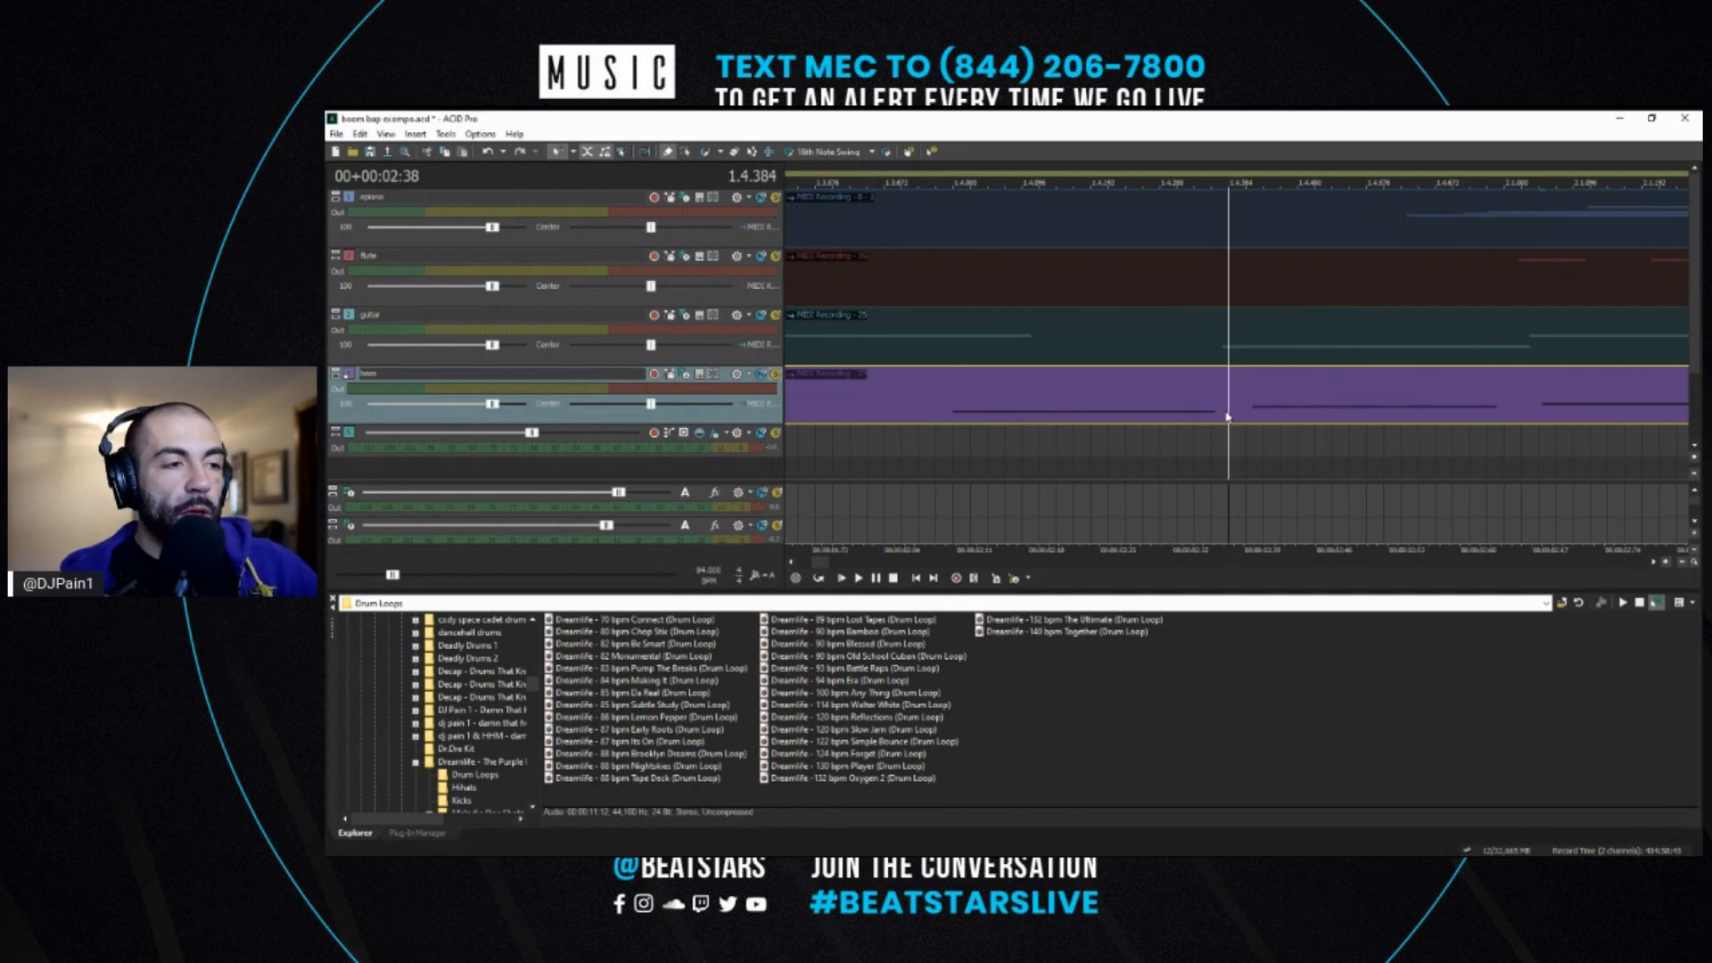
pyautogui.click(951, 419)
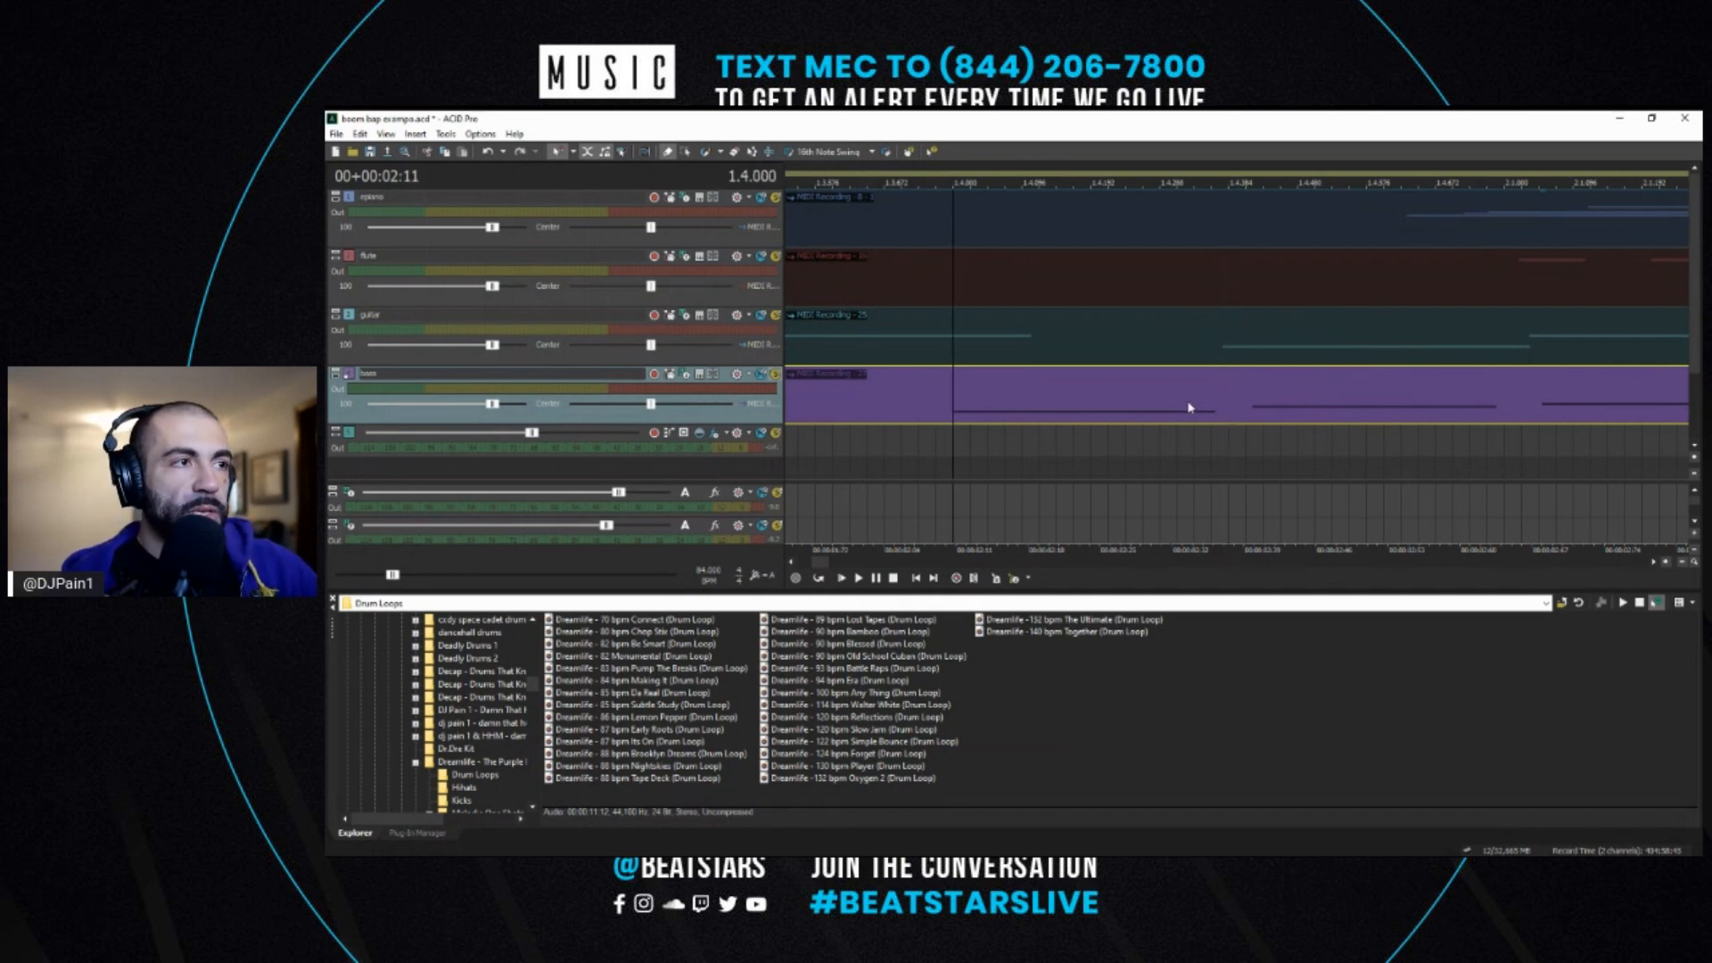
pyautogui.click(1231, 416)
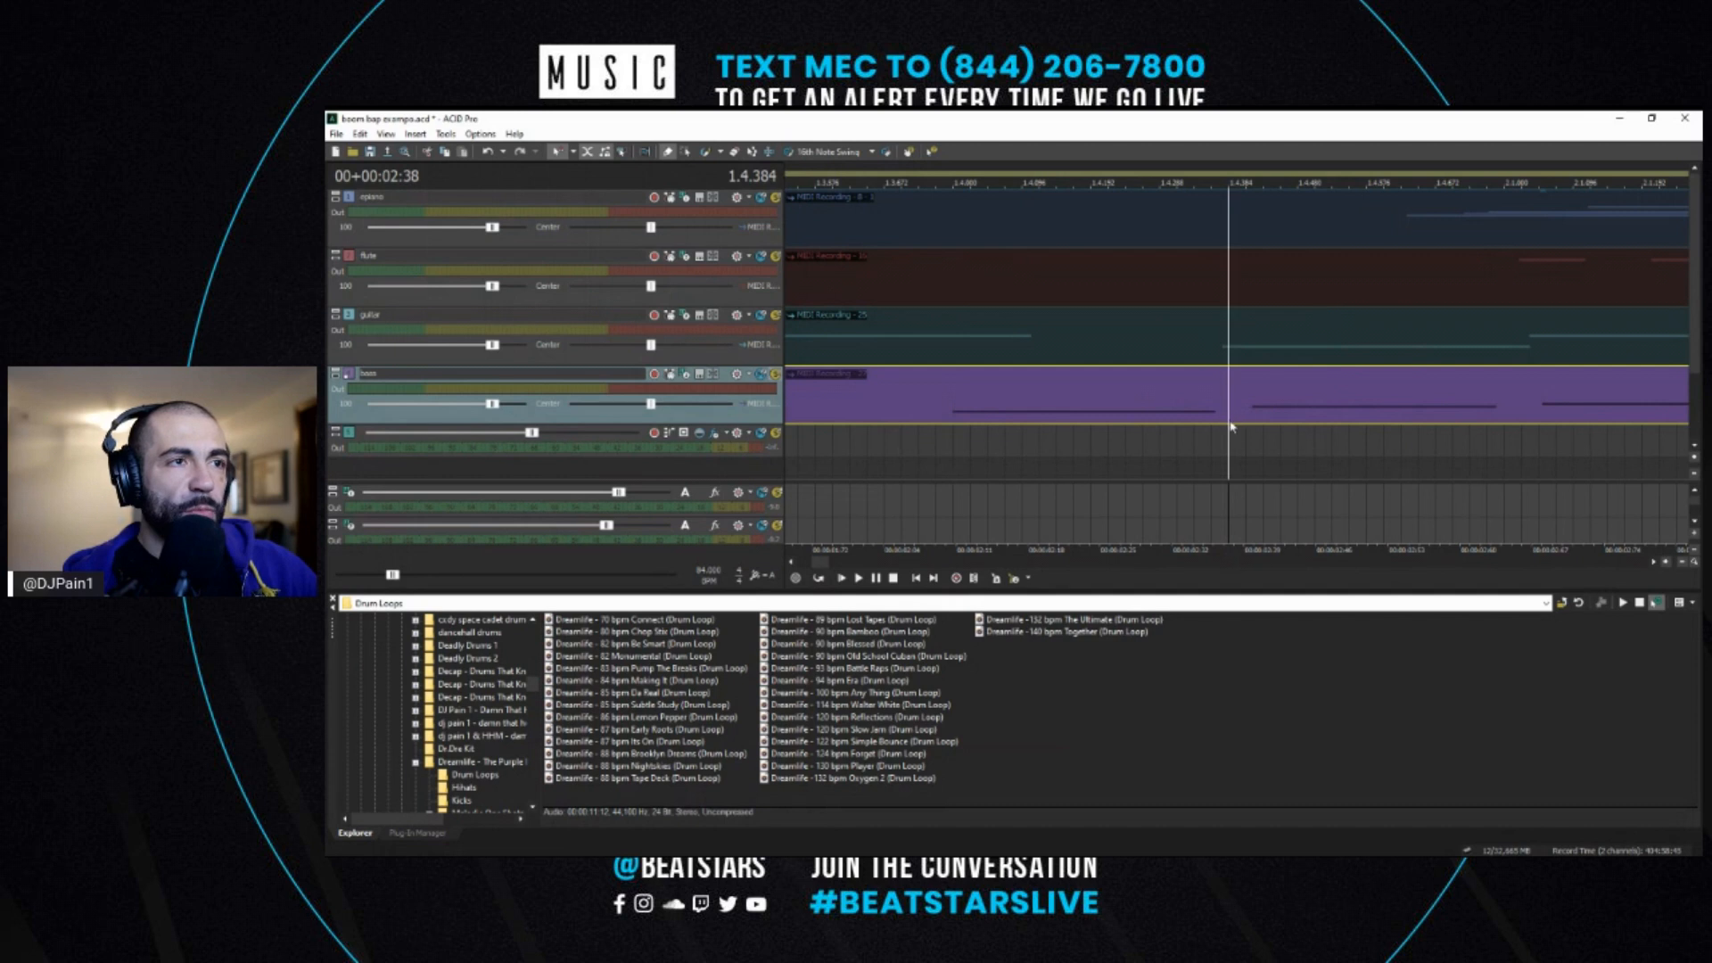
pyautogui.scroll(-5, 1253, 413)
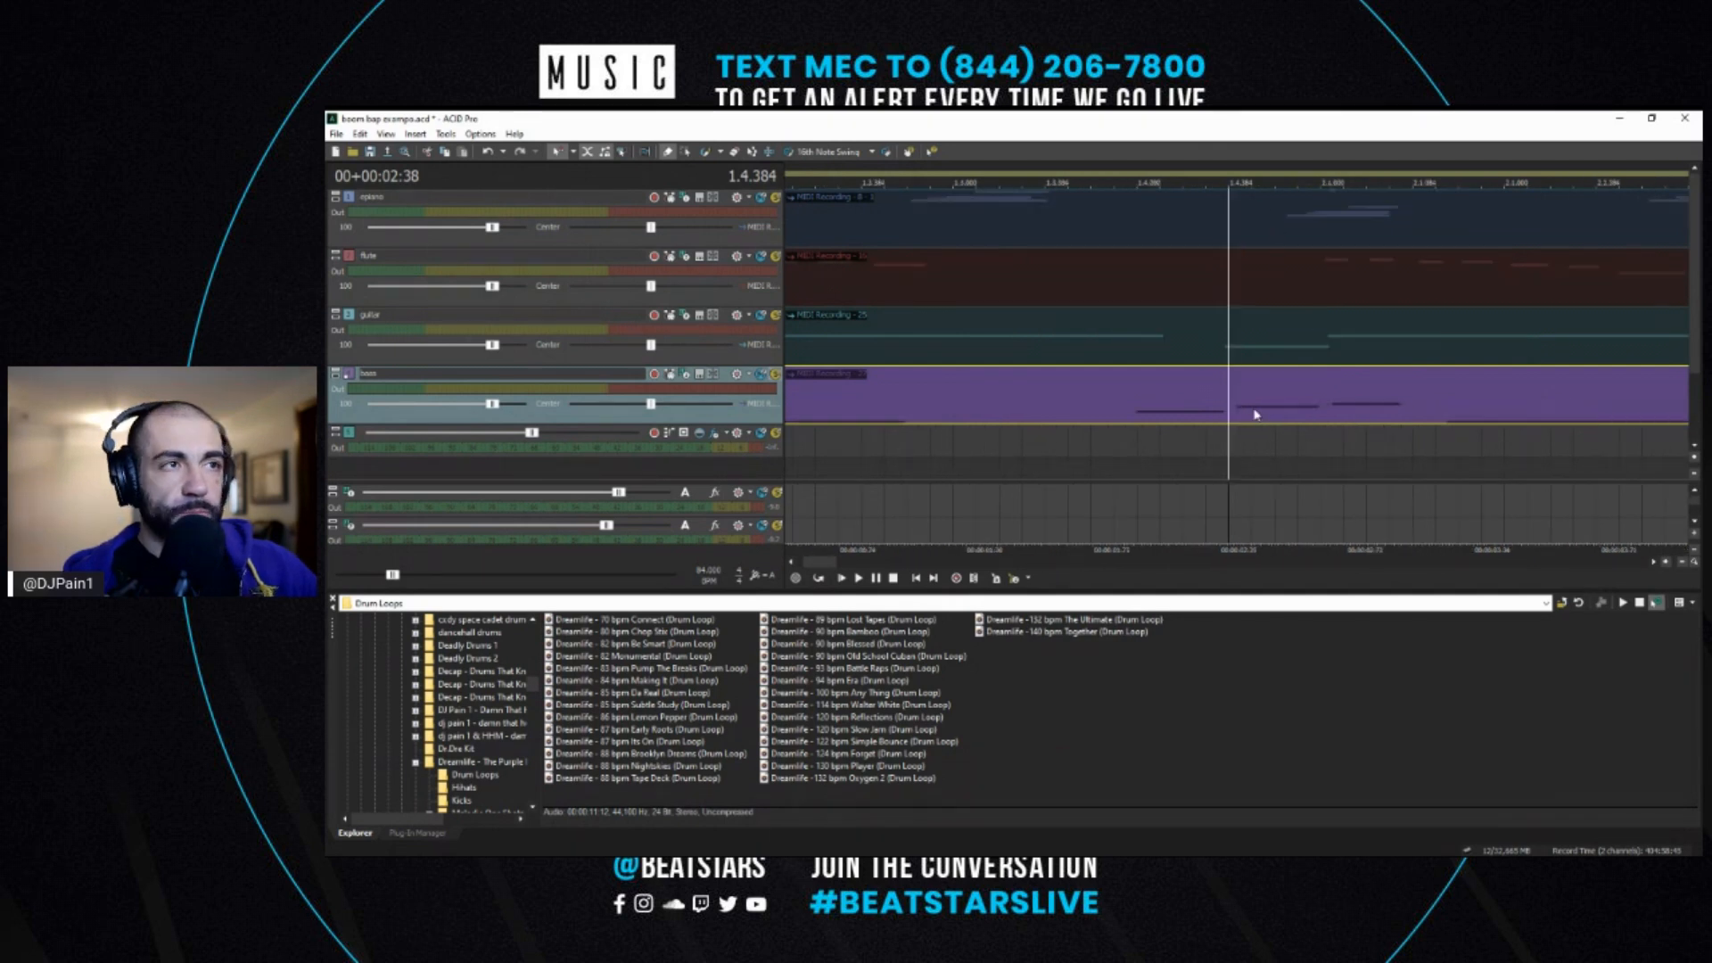
pyautogui.scroll(2, 1061, 378)
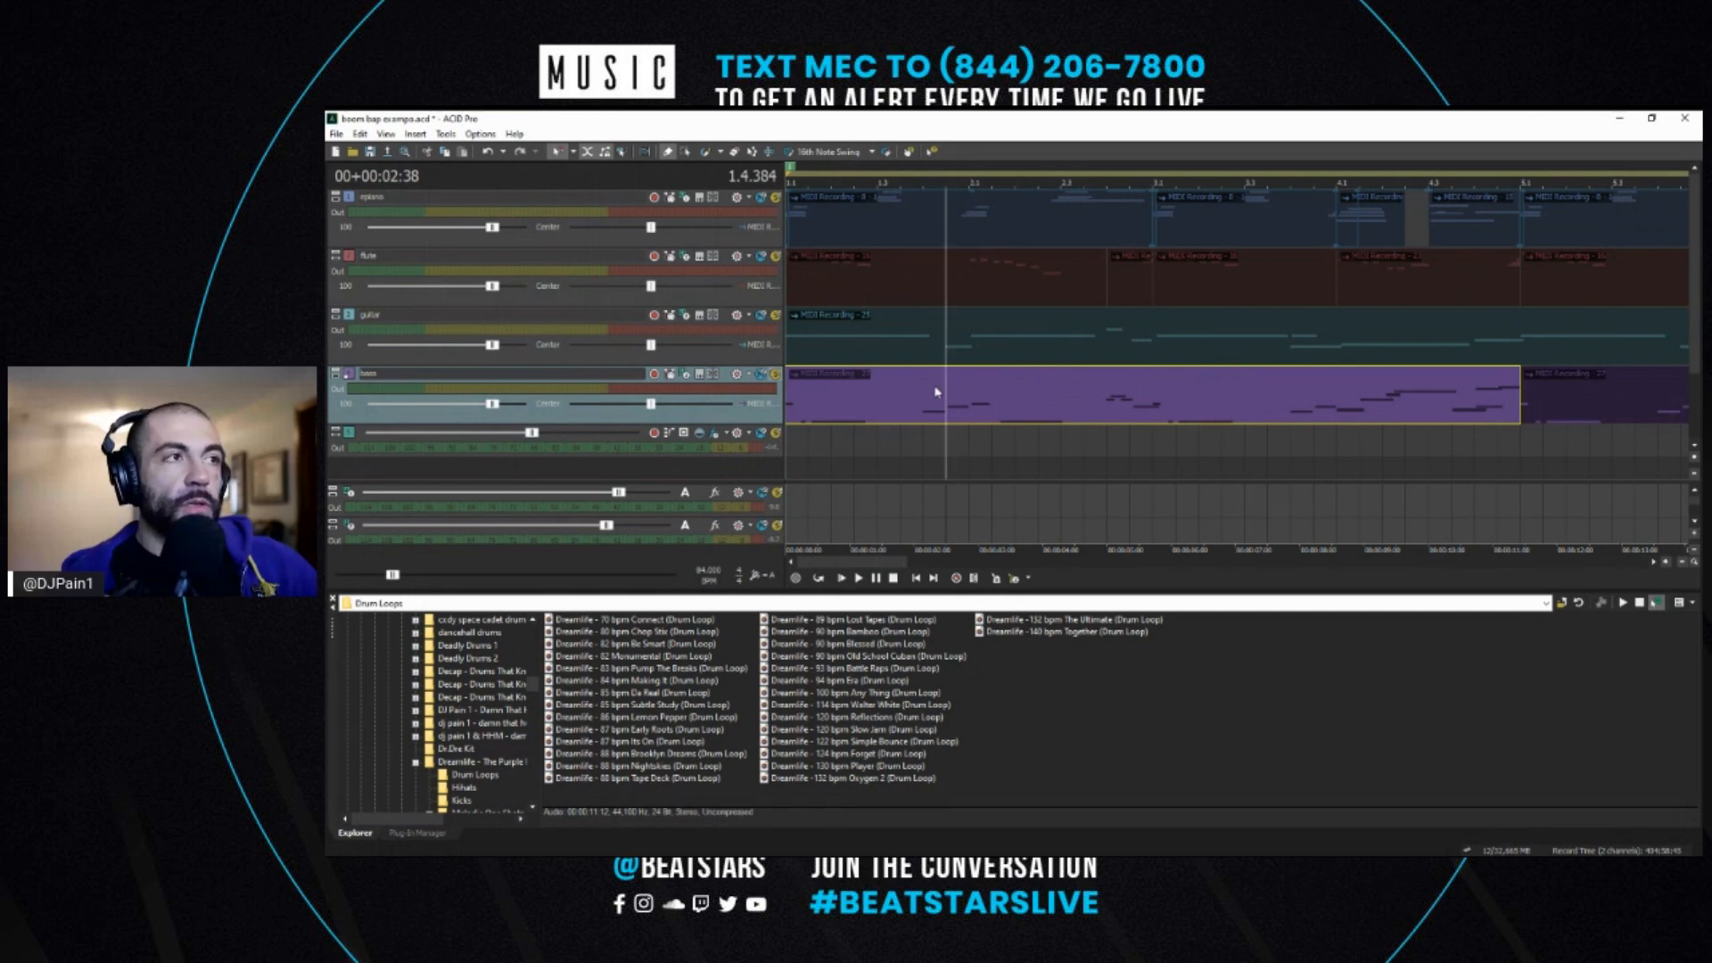
pyautogui.click(970, 183)
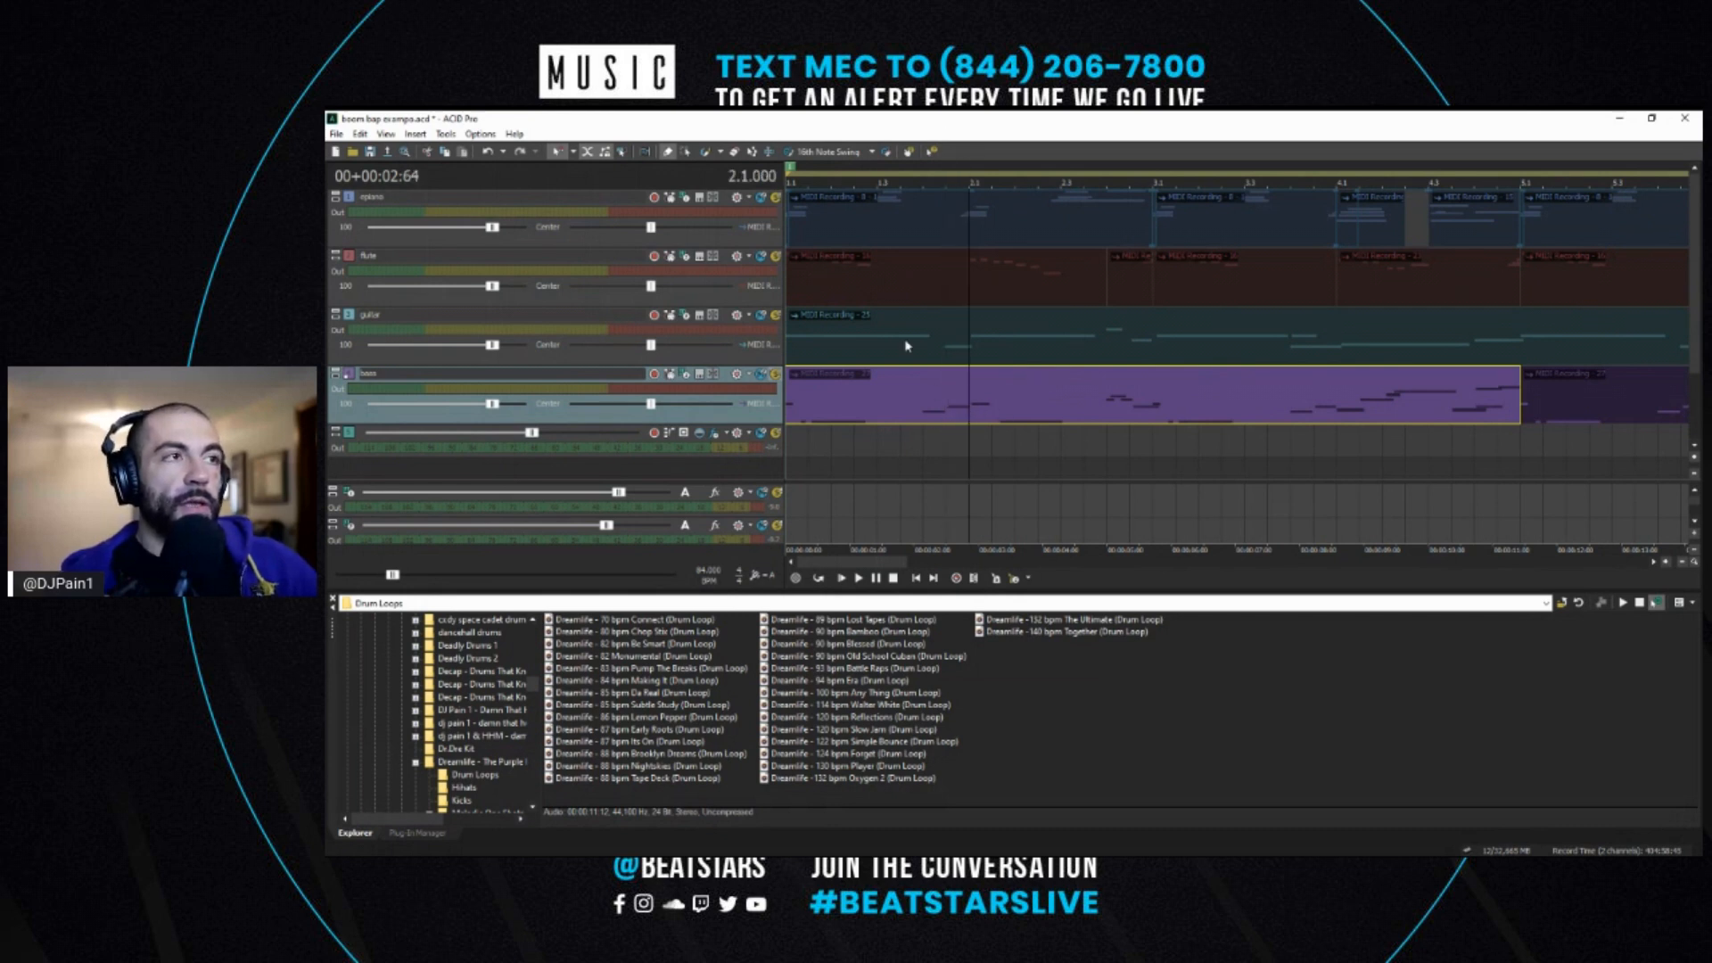
pyautogui.click(789, 417)
pyautogui.scroll(10, 982, 404)
pyautogui.scroll(-10, 982, 405)
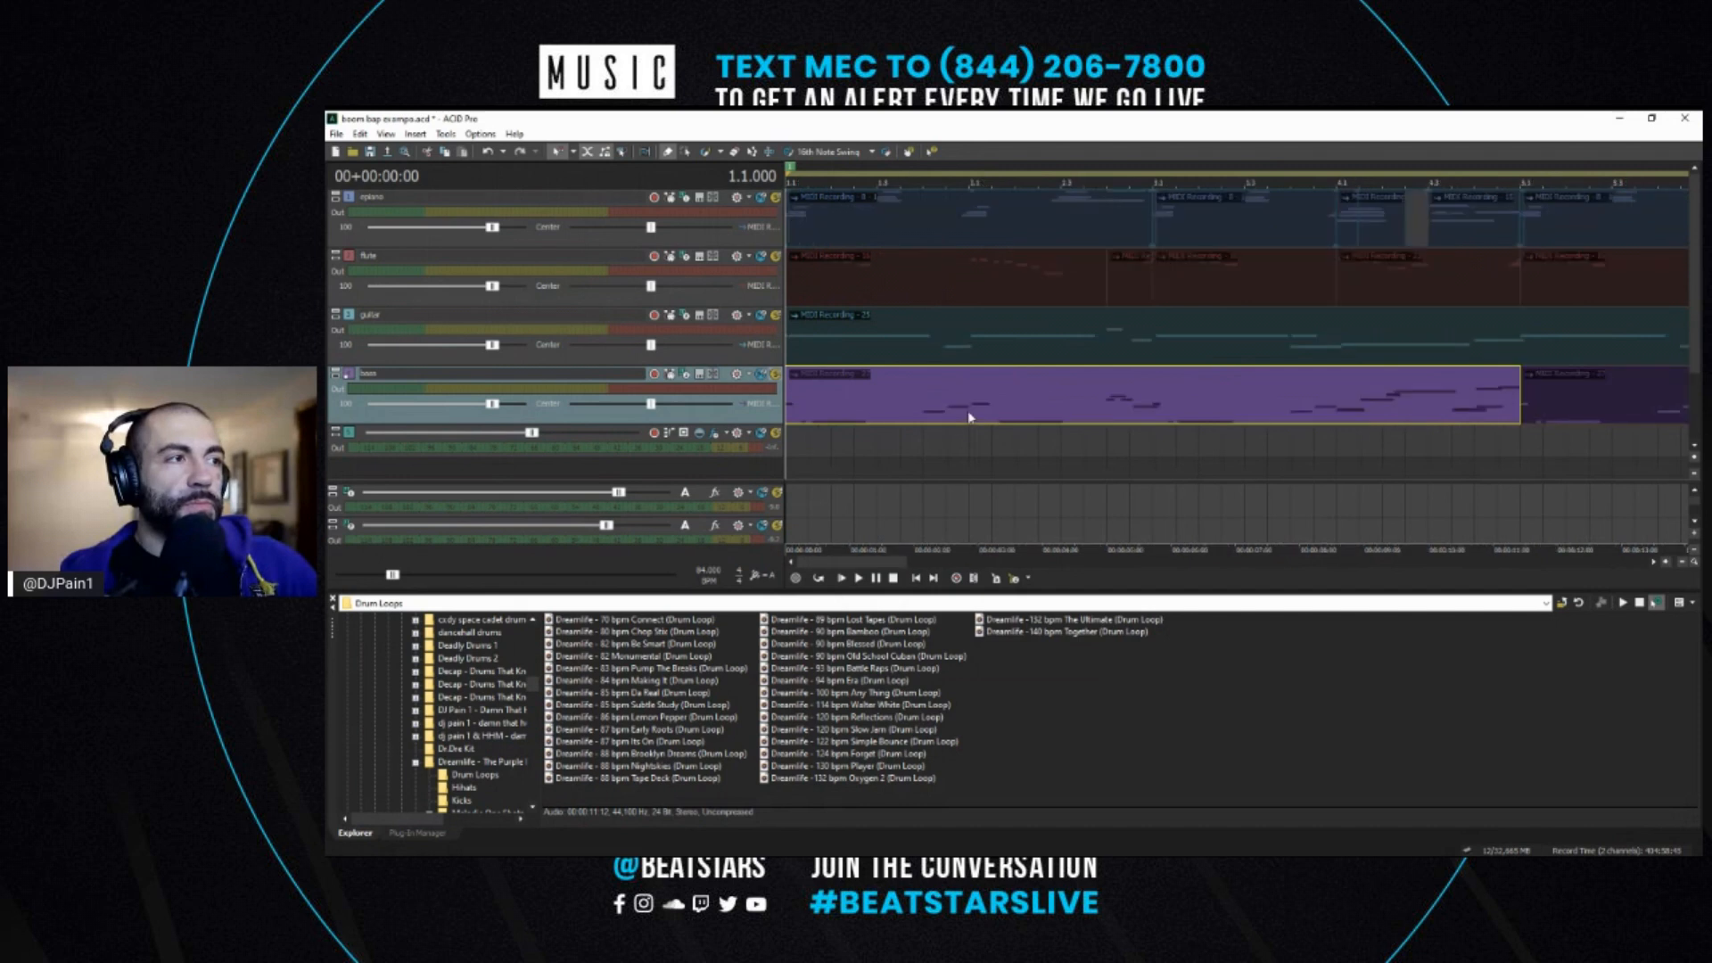
pyautogui.click(973, 421)
pyautogui.scroll(6, 972, 421)
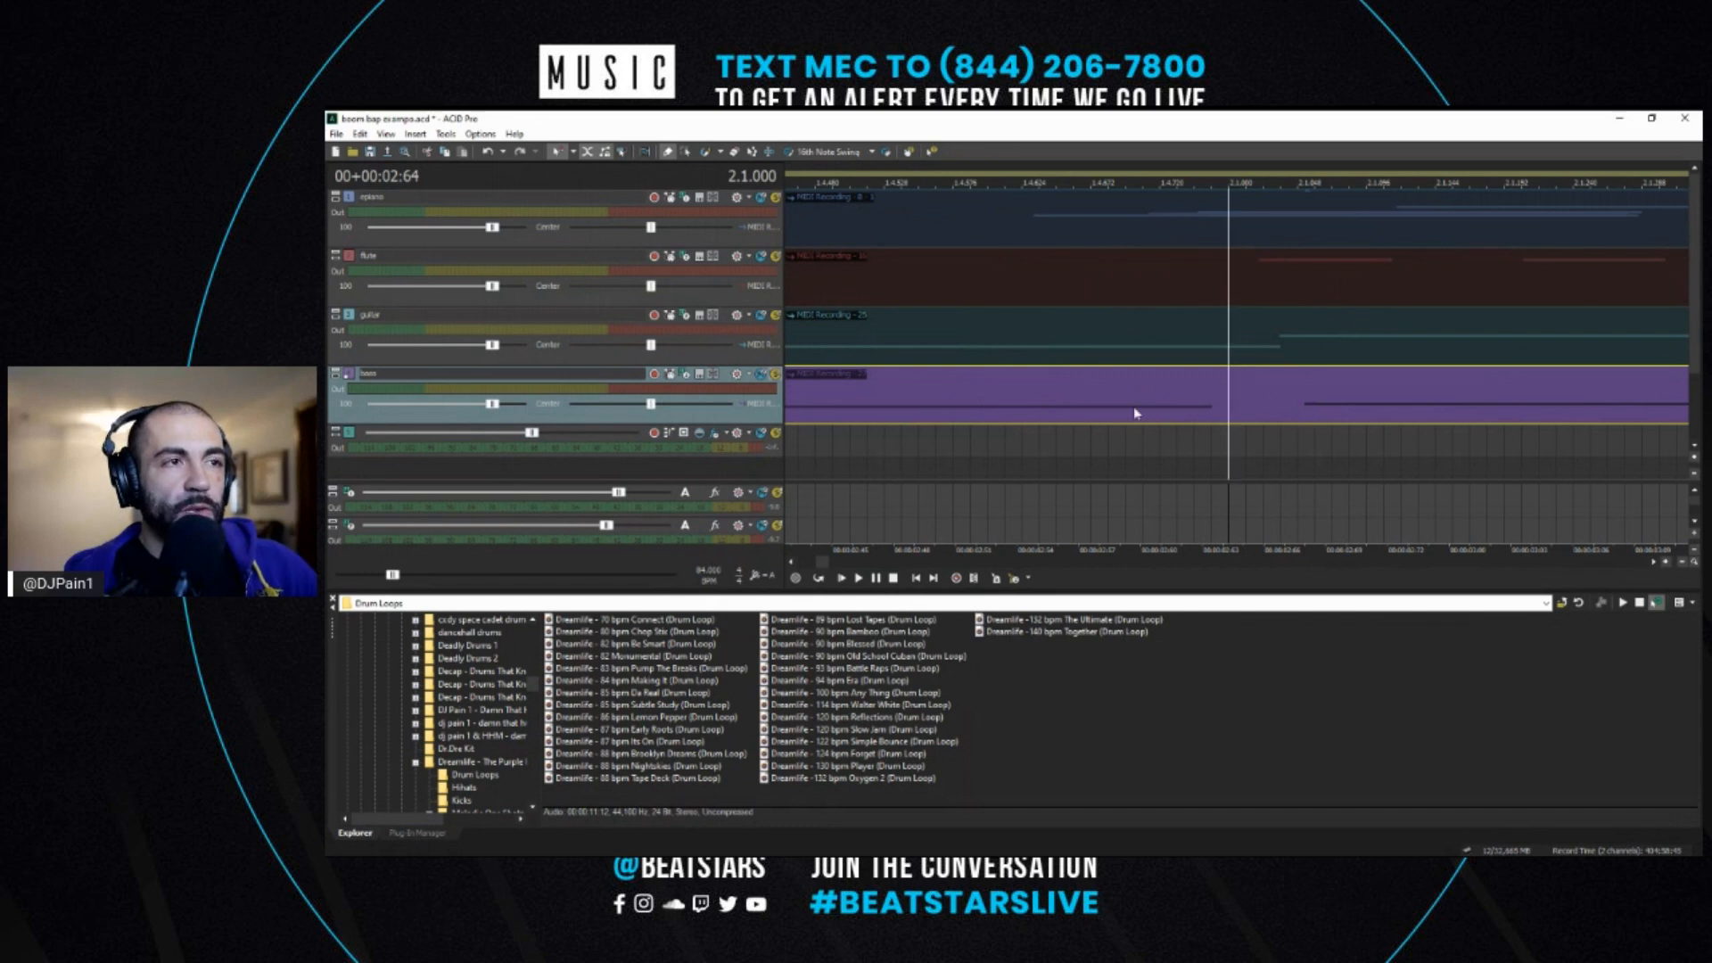
pyautogui.scroll(-3, 1239, 397)
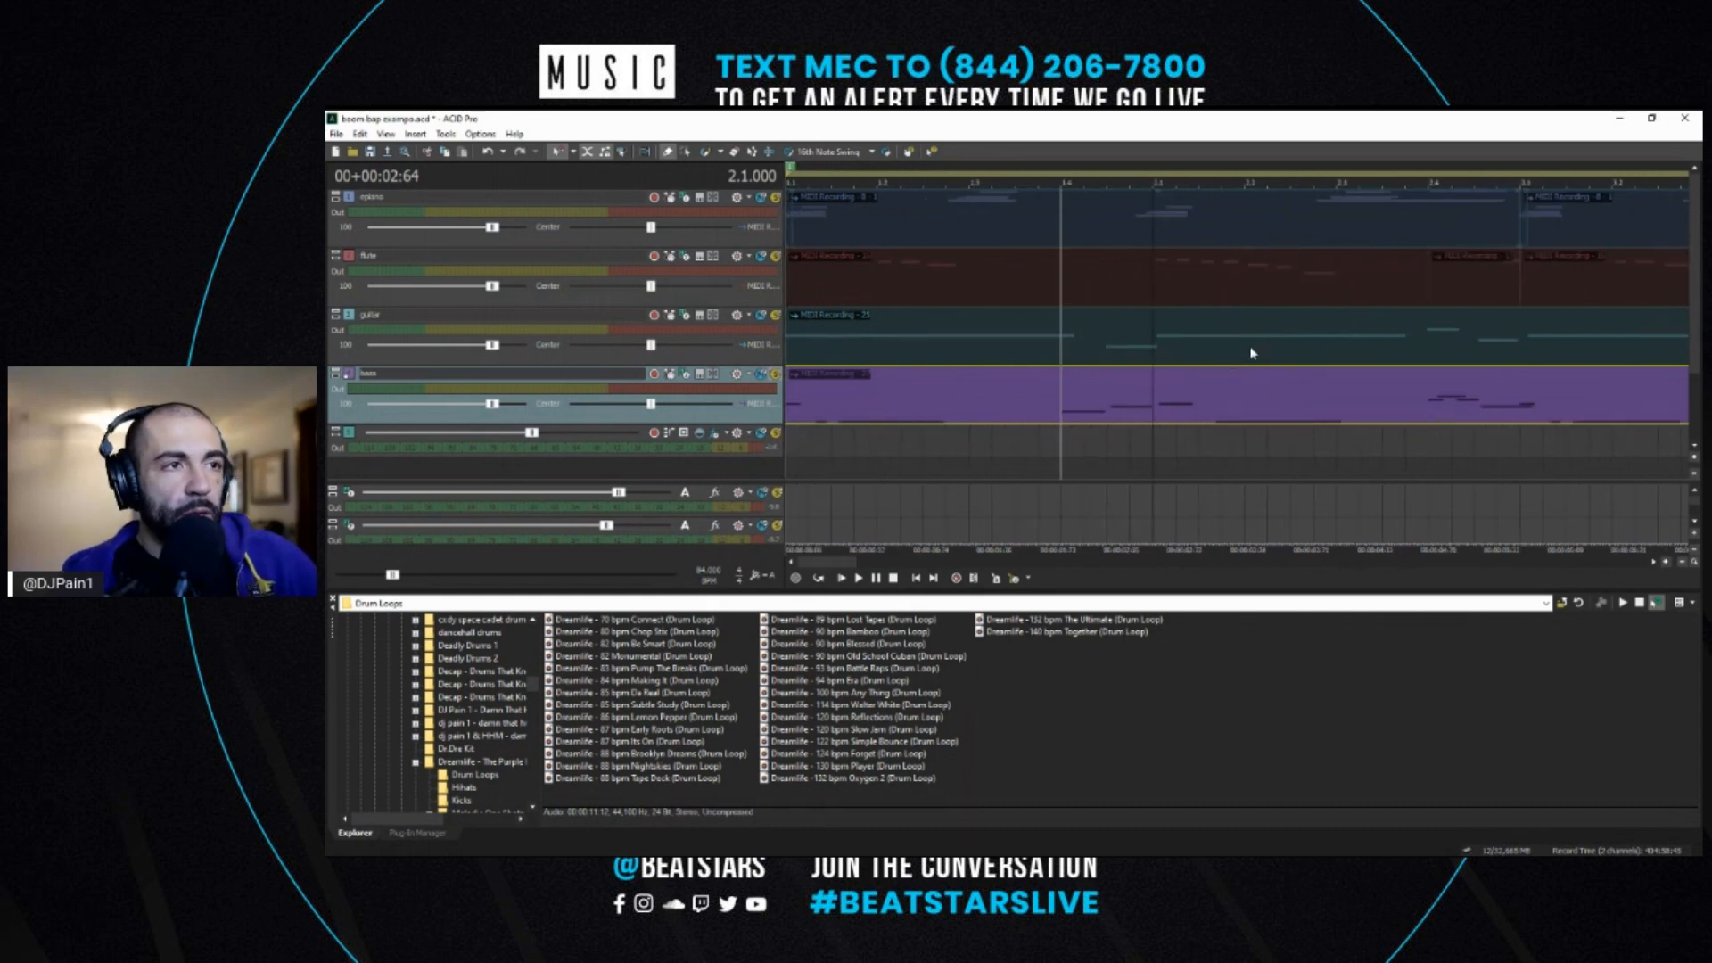
pyautogui.scroll(-4, 1154, 387)
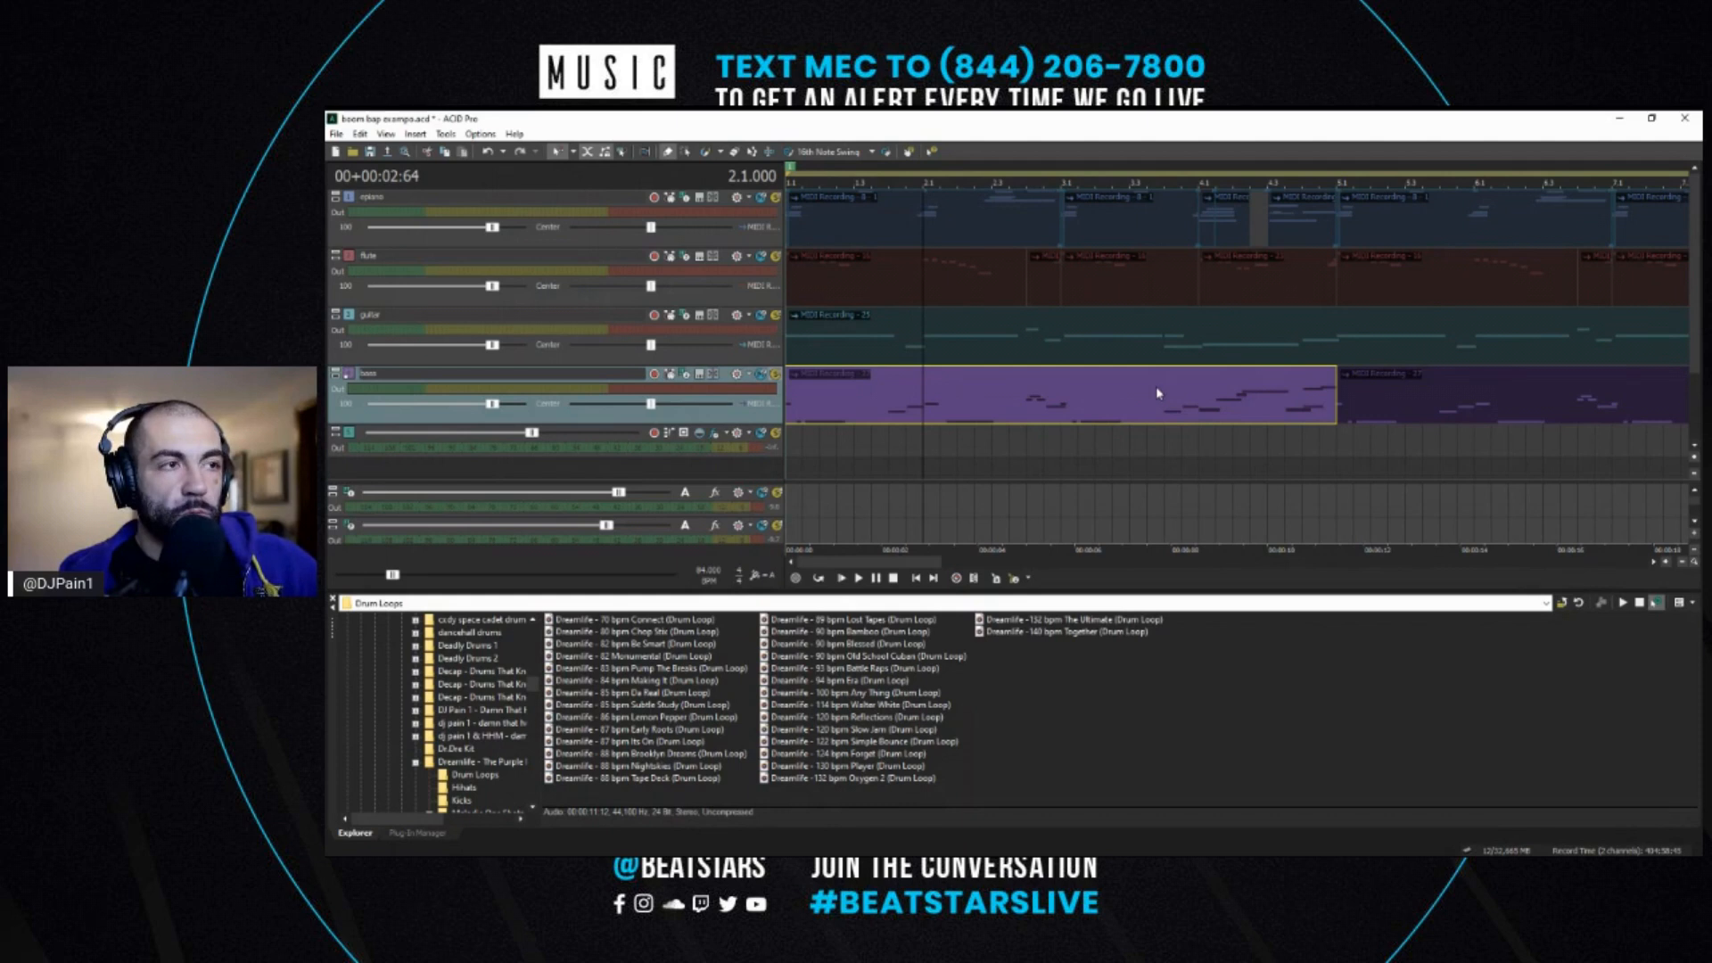
# - Examine the timing of the bass notes around position 3.1.000, then return the cursor to the project start
pyautogui.scroll(1, 1157, 392)
pyautogui.click(1351, 409)
pyautogui.scroll(3, 1350, 410)
pyautogui.click(1113, 412)
pyautogui.scroll(-3, 1180, 405)
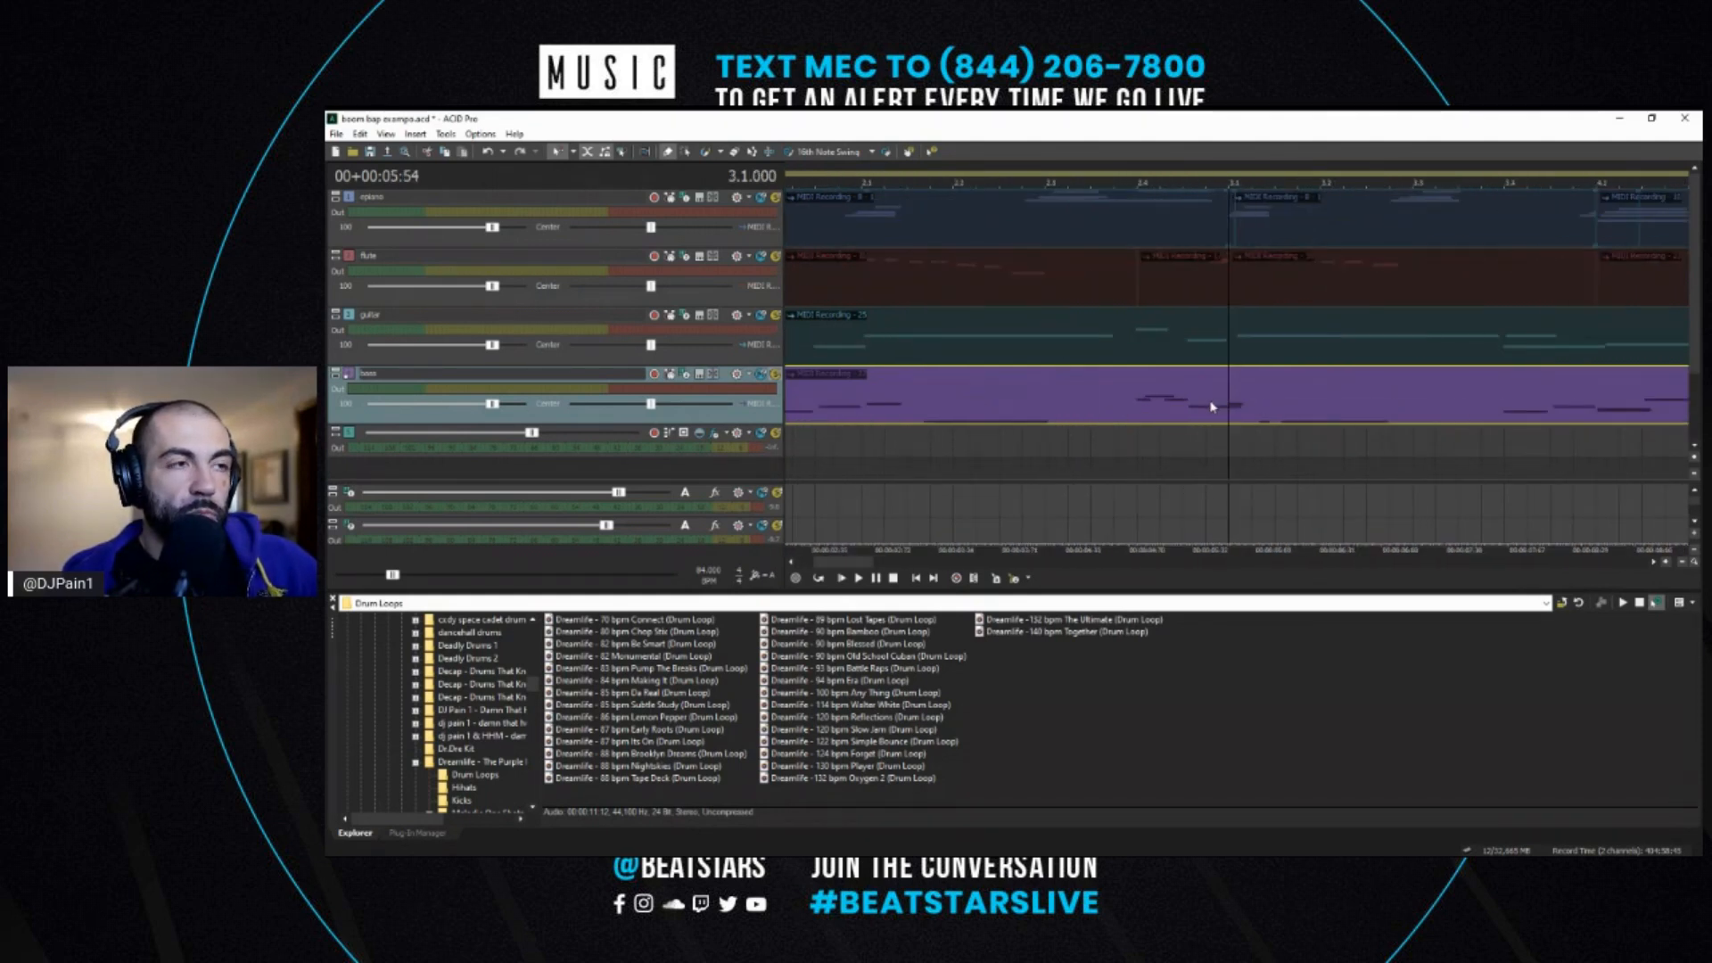
pyautogui.scroll(-1, 883, 400)
pyautogui.hotkey('ctrl', 'Home')
pyautogui.scroll(-1, 897, 395)
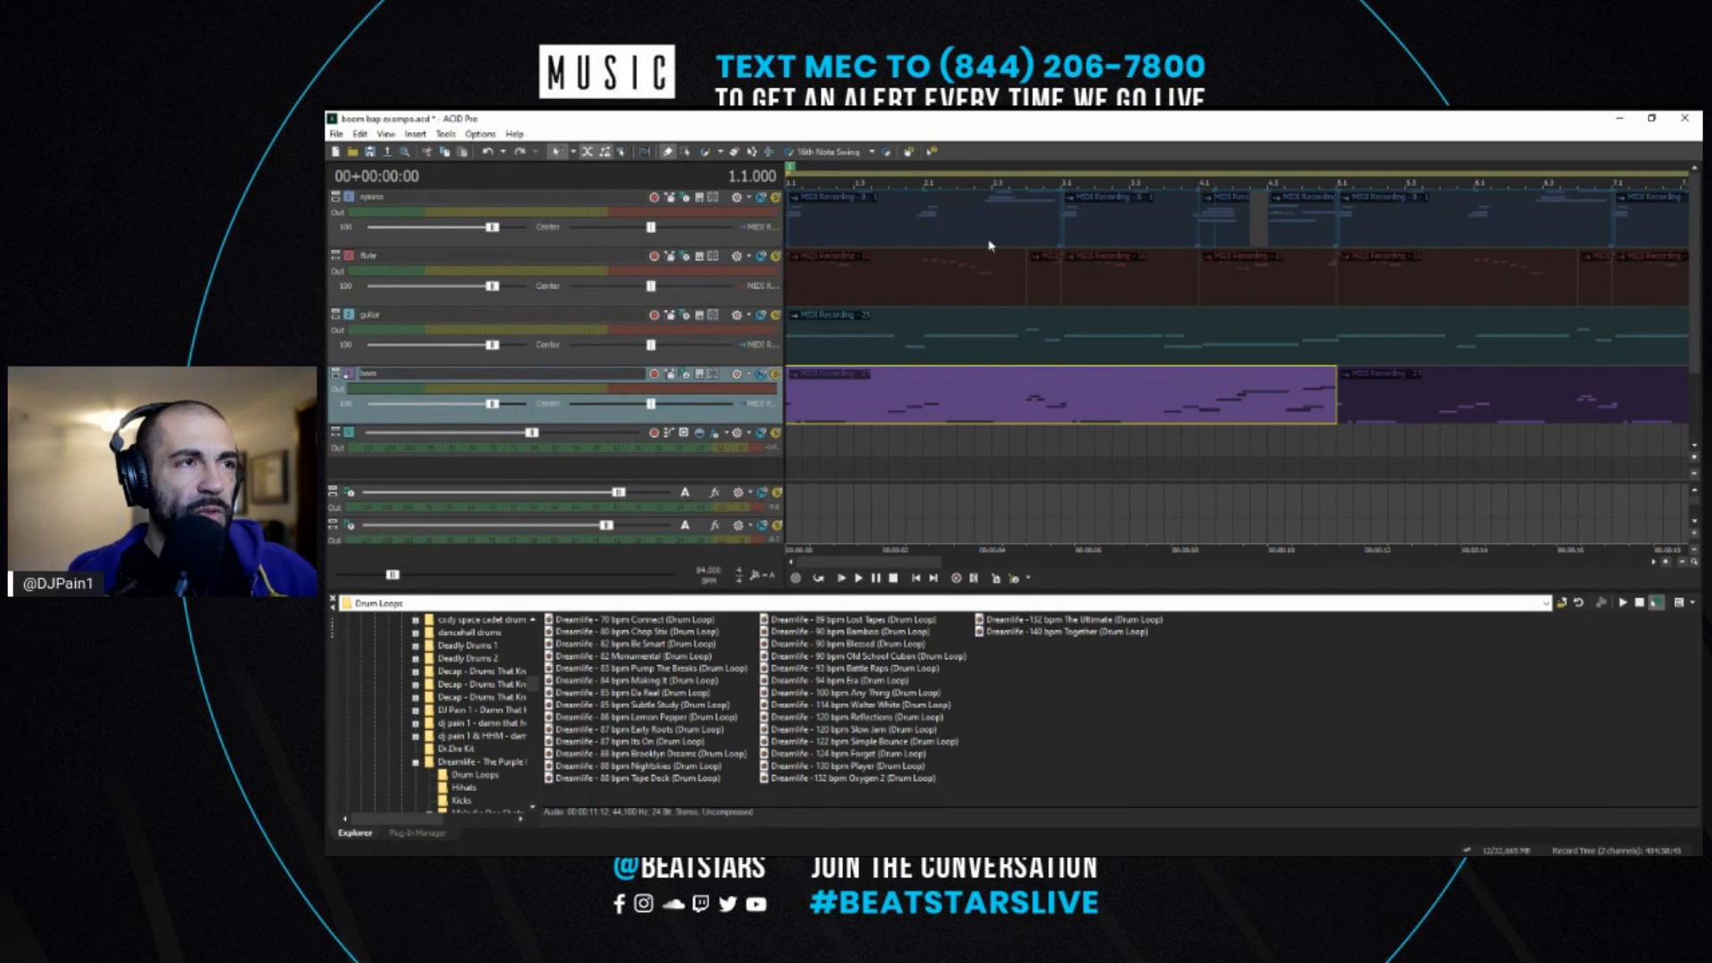
pyautogui.scroll(-1, 1140, 327)
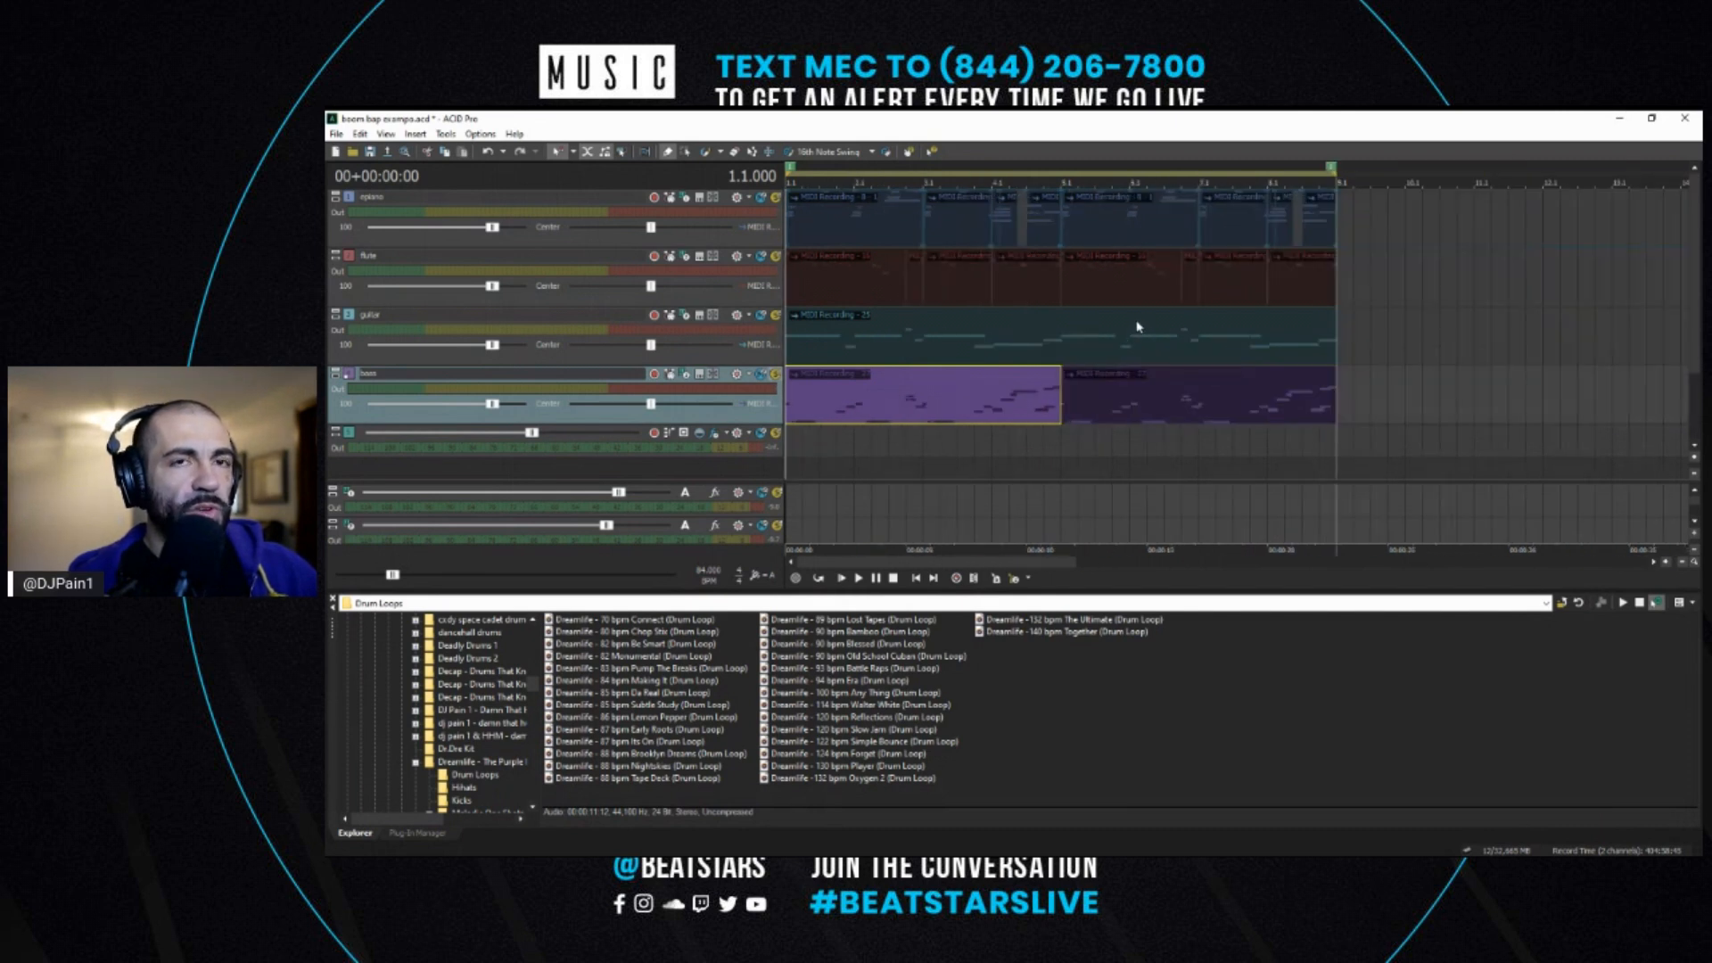
# - Open the first bass clip's properties and close them again
pyautogui.doubleClick(1008, 397)
pyautogui.moveTo(1701, 247); pyautogui.dragTo(1293, 232)
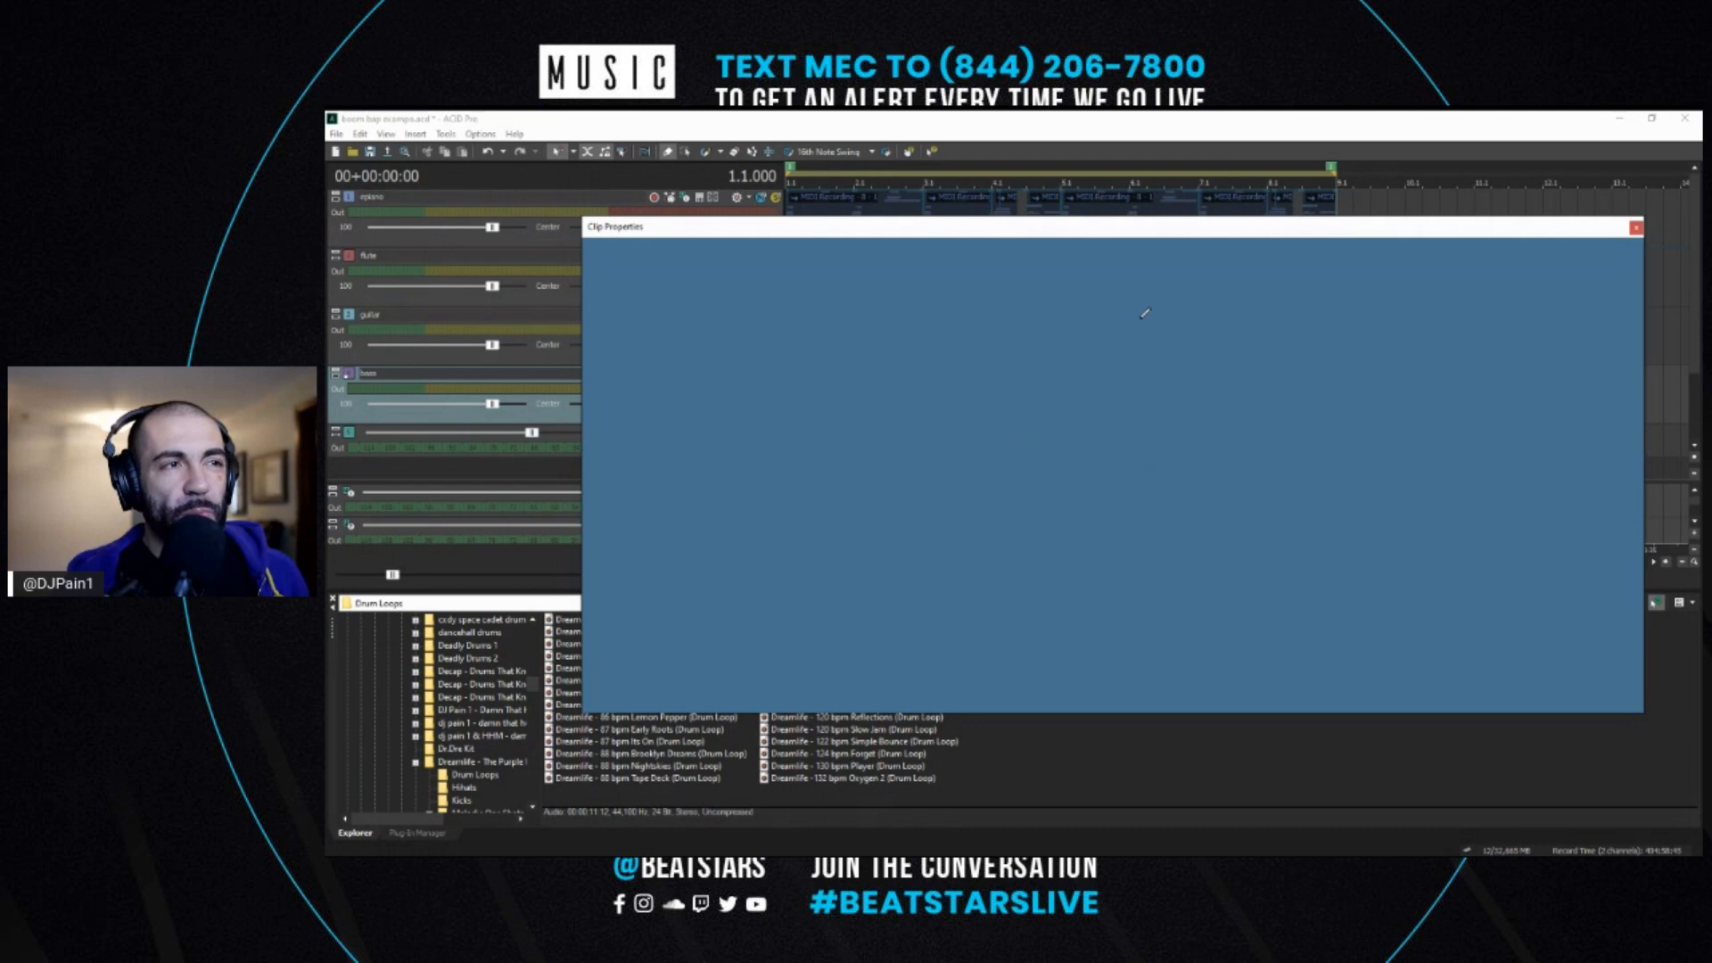
pyautogui.click(1637, 229)
# - Play all tracks together from the project start with the bass out of solo, and stop playback
pyautogui.scroll(-1, 978, 298)
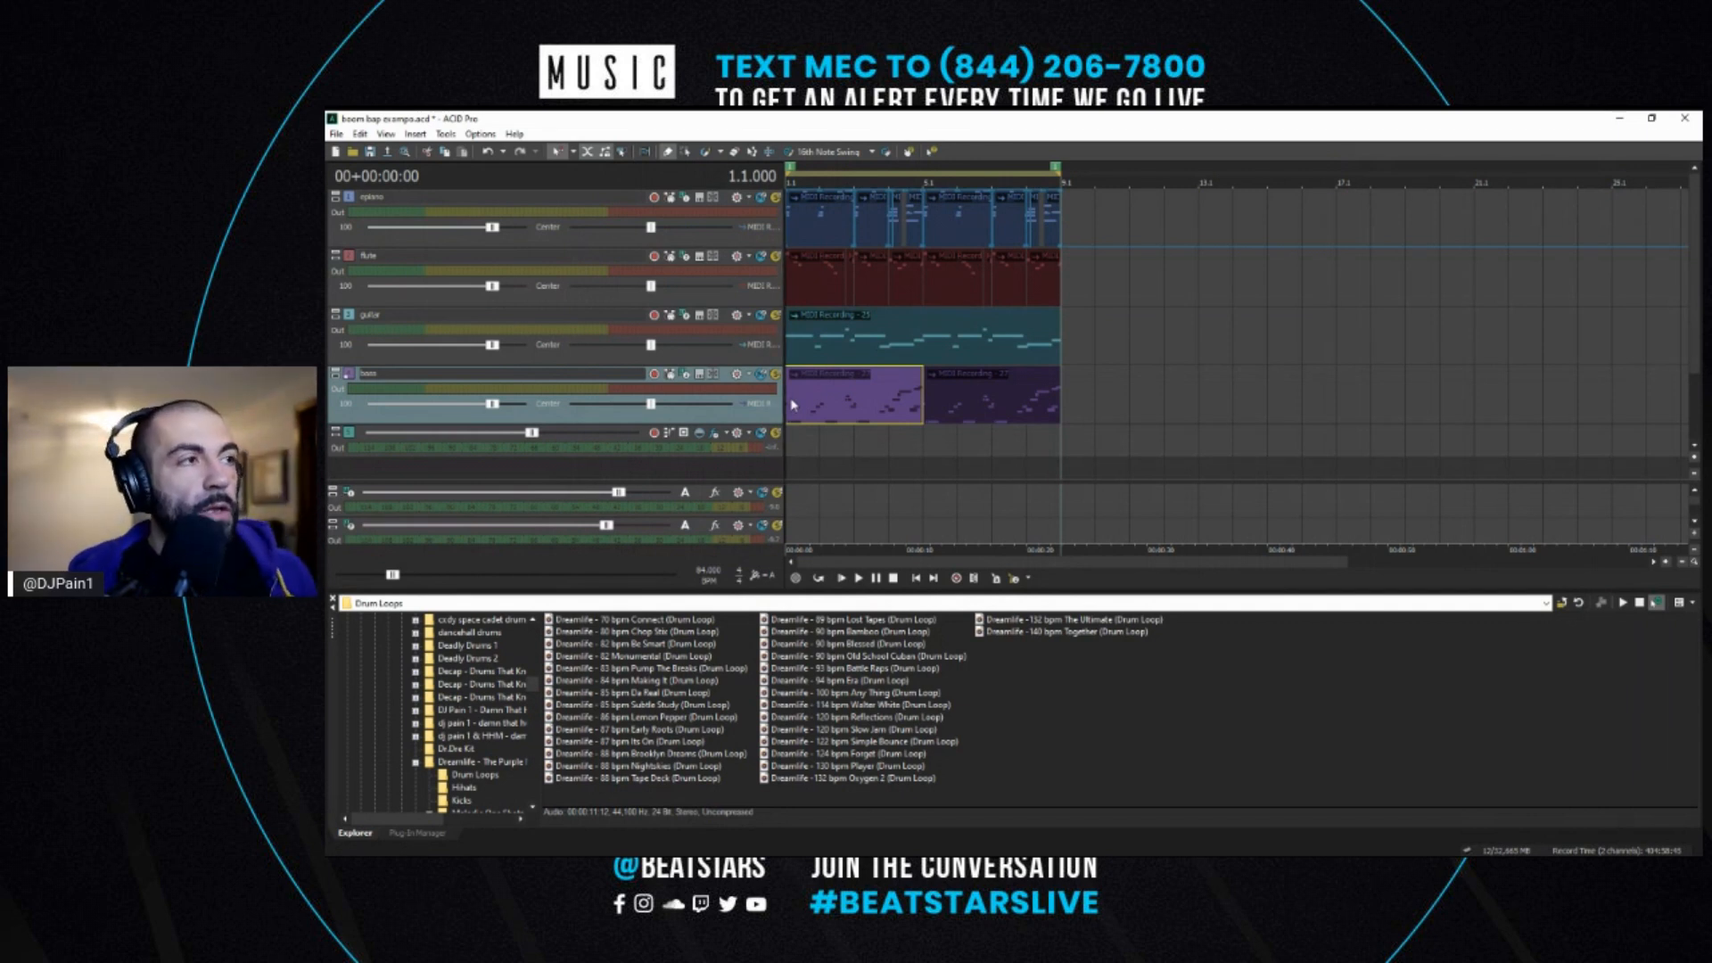
pyautogui.scroll(1, 945, 390)
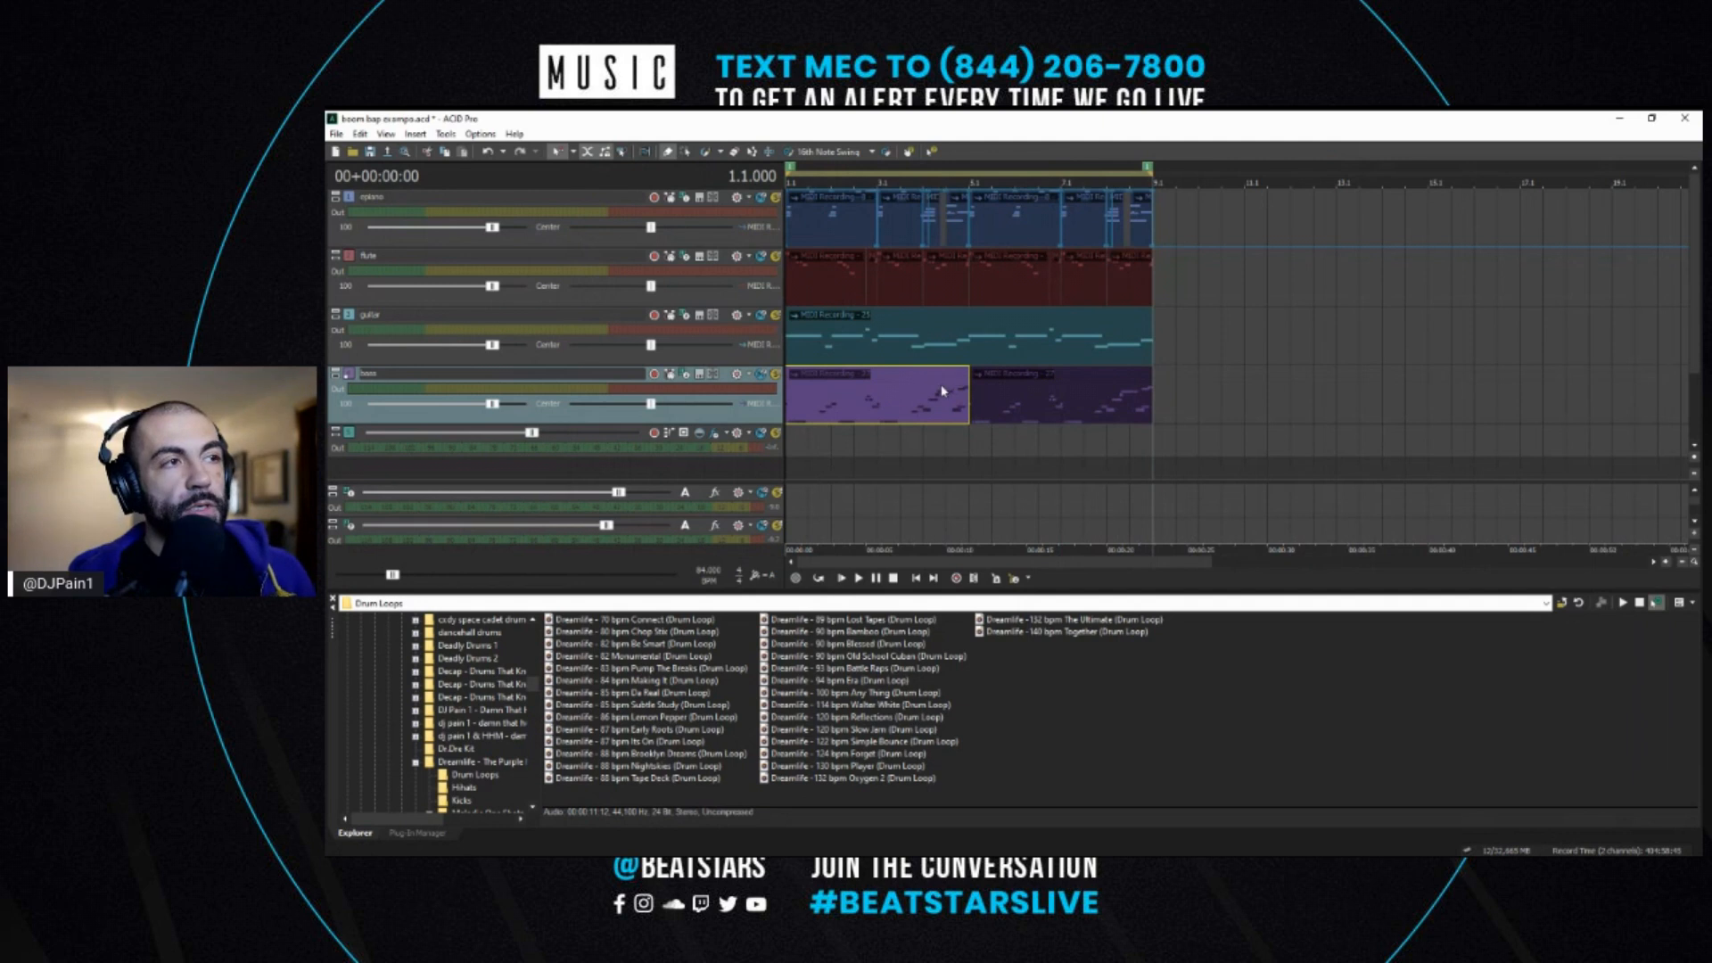
pyautogui.press('space')
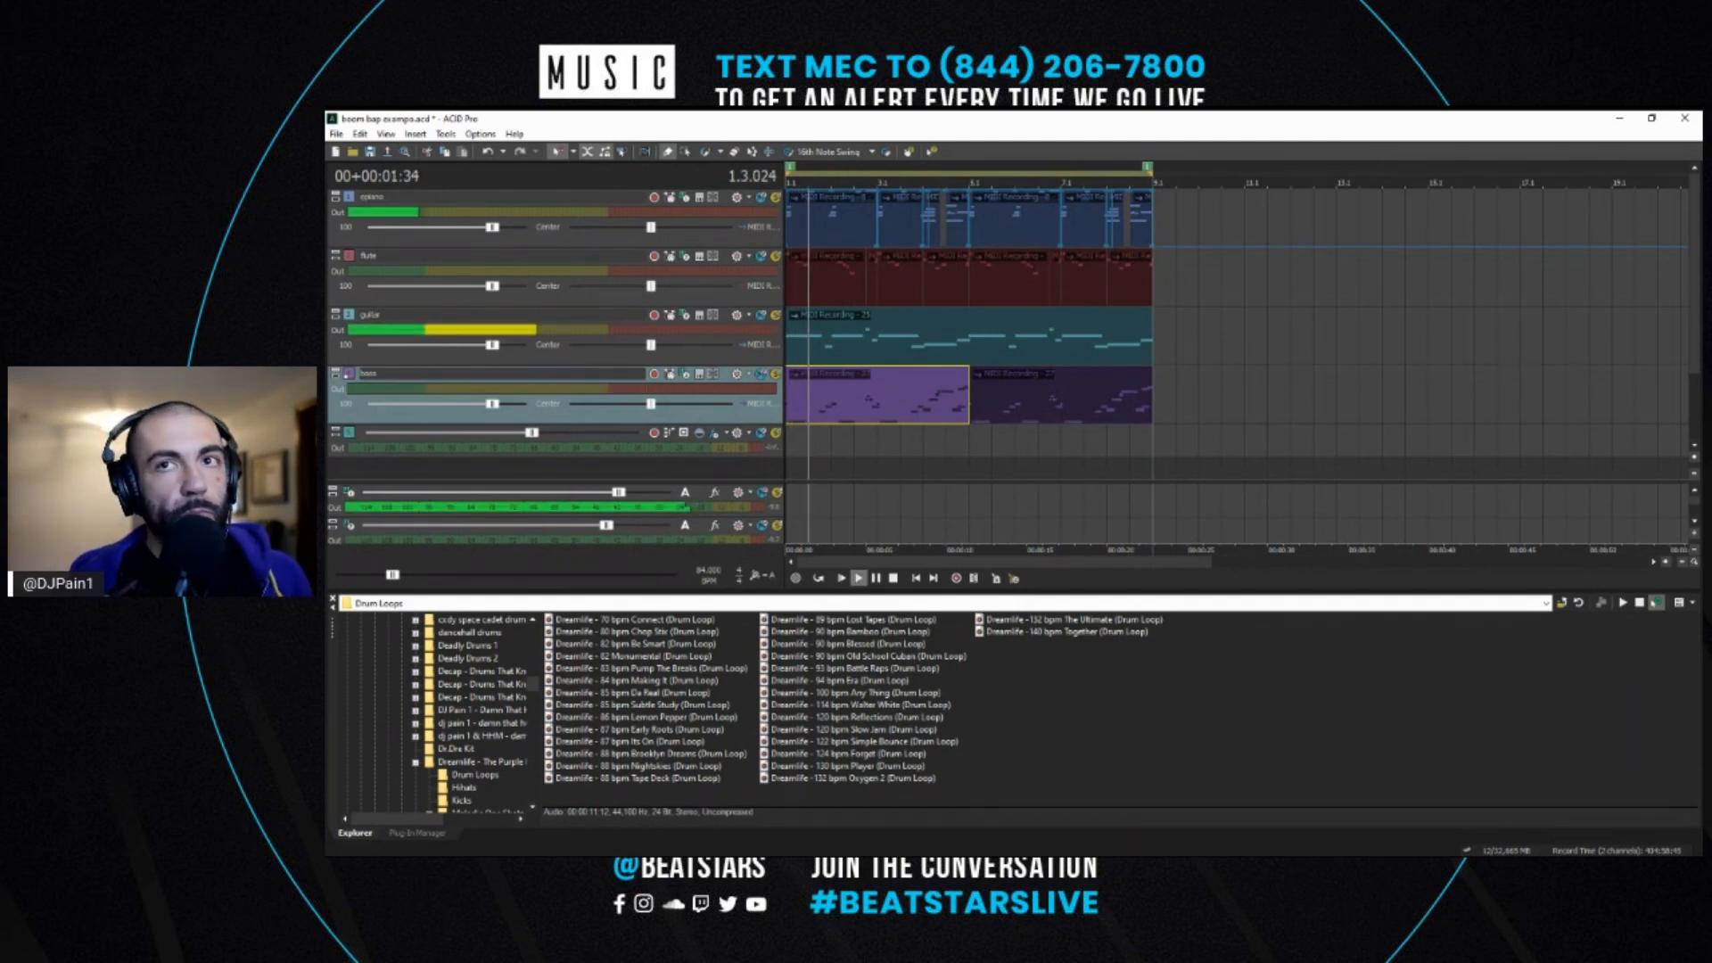
pyautogui.press('space')
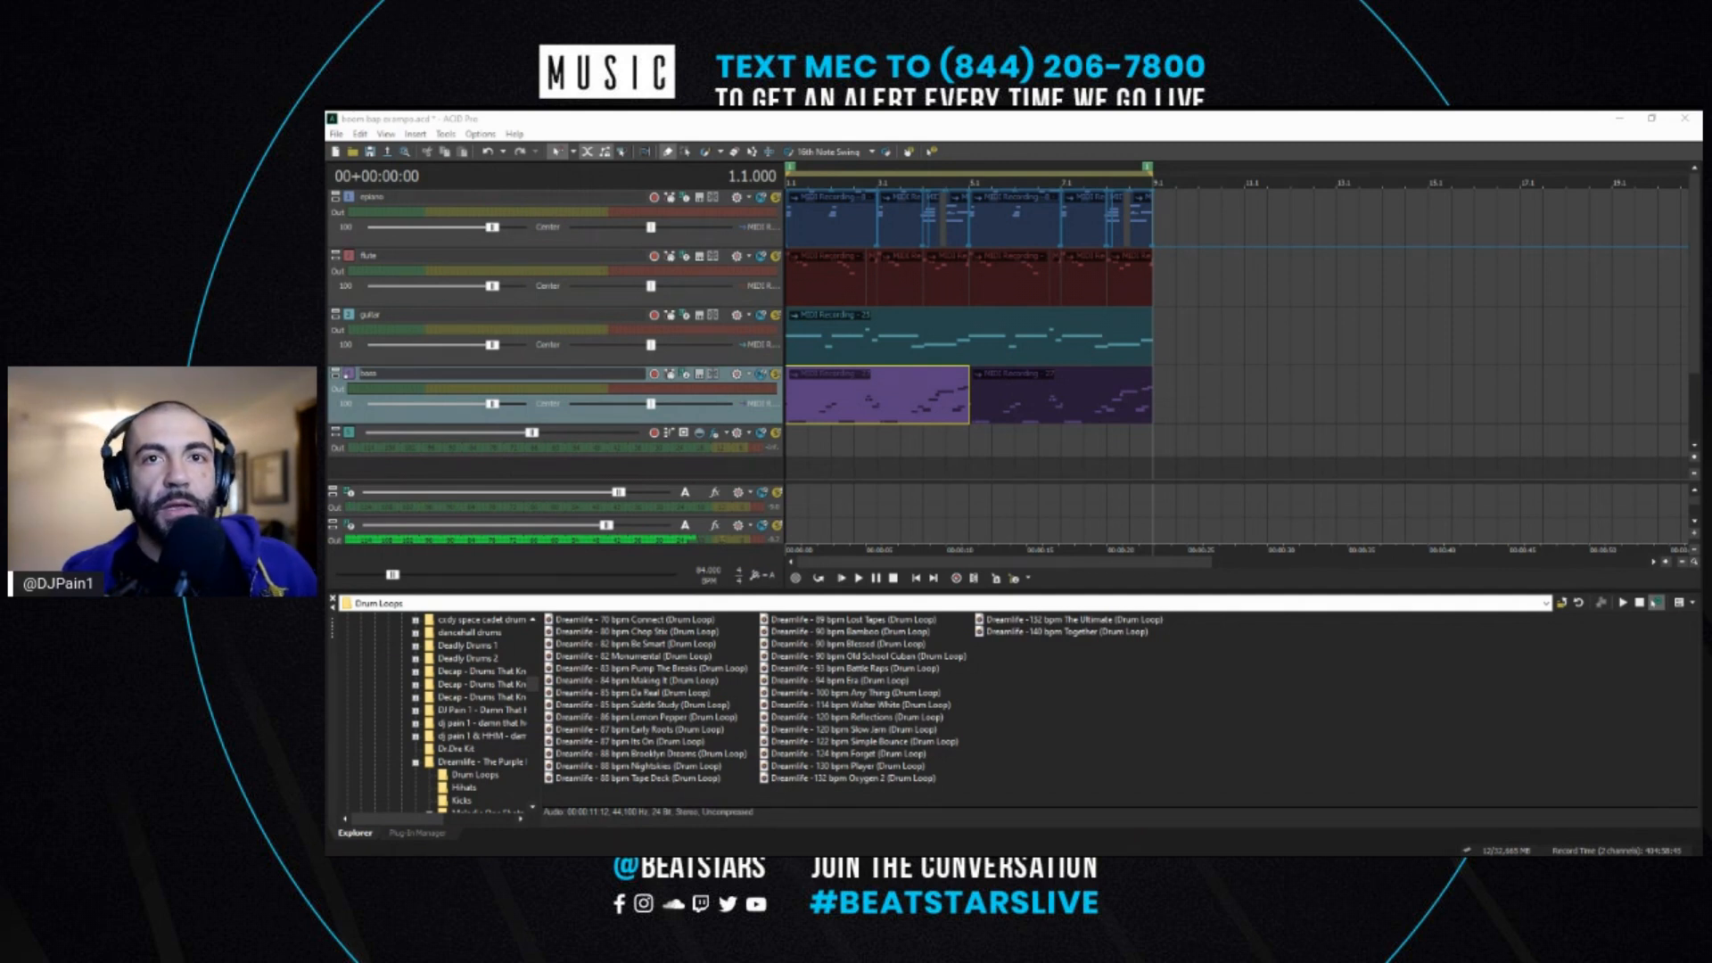
# - Open the Bus A effects chain and look through its J37, iZotope Vinyl and Ozone Imager 2 plug-ins
pyautogui.moveTo(1704, 153); pyautogui.dragTo(1049, 185)
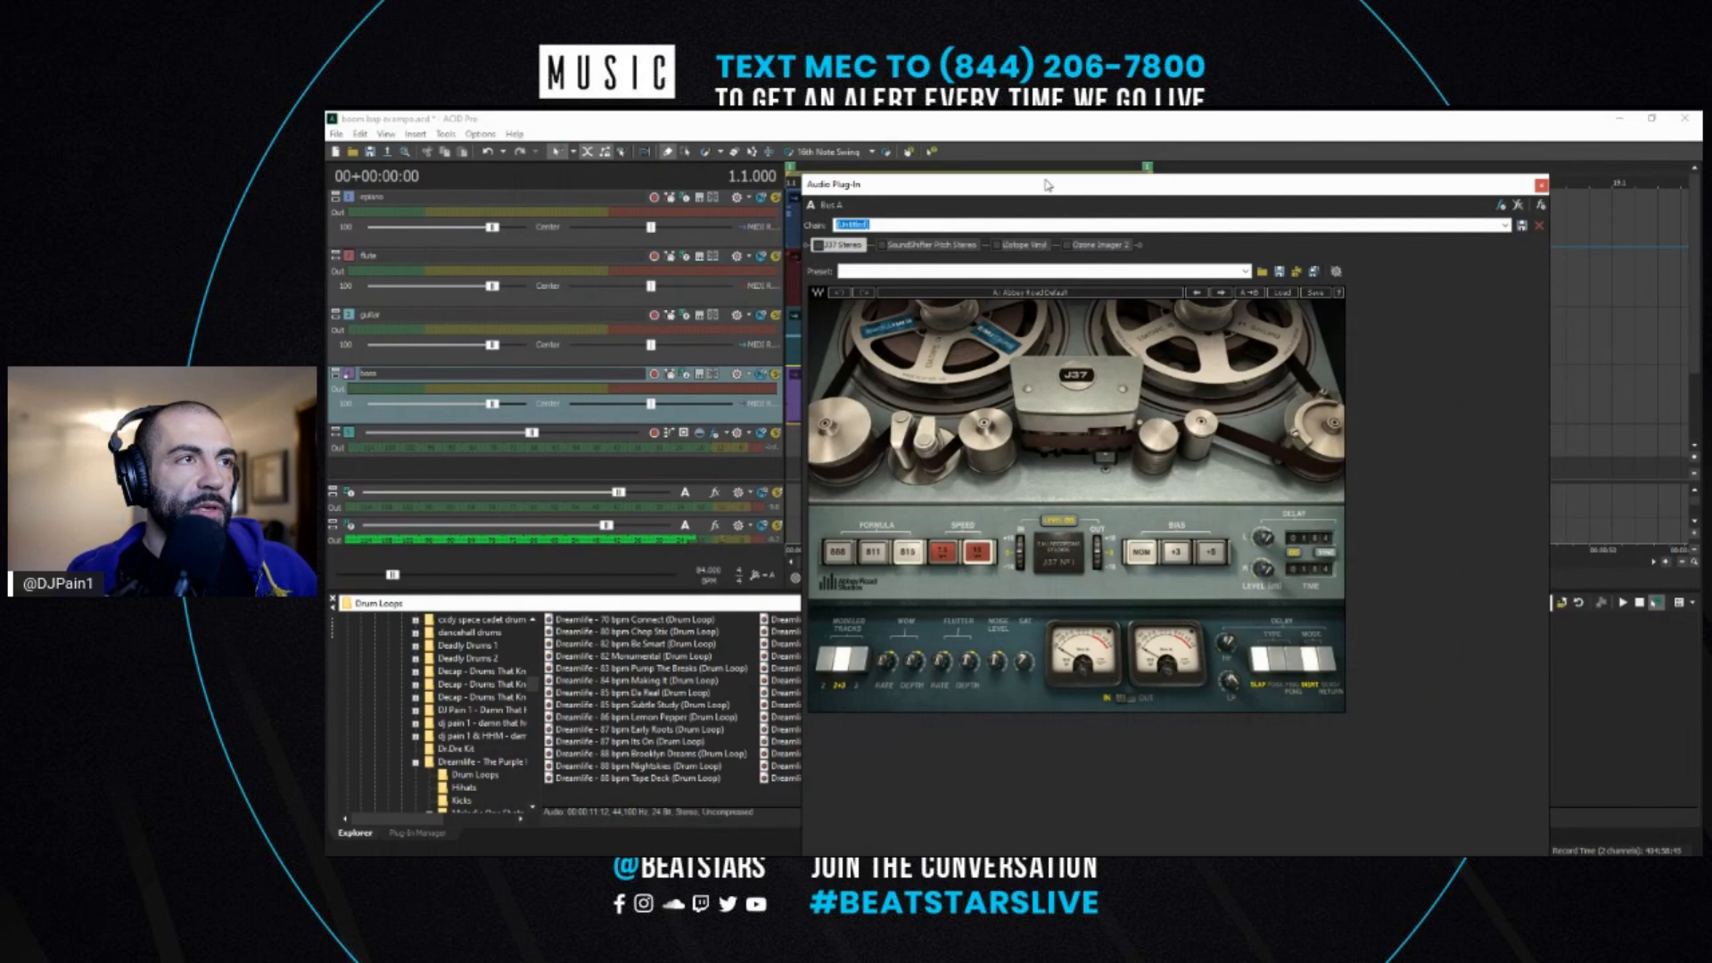
pyautogui.click(1024, 246)
pyautogui.click(1100, 246)
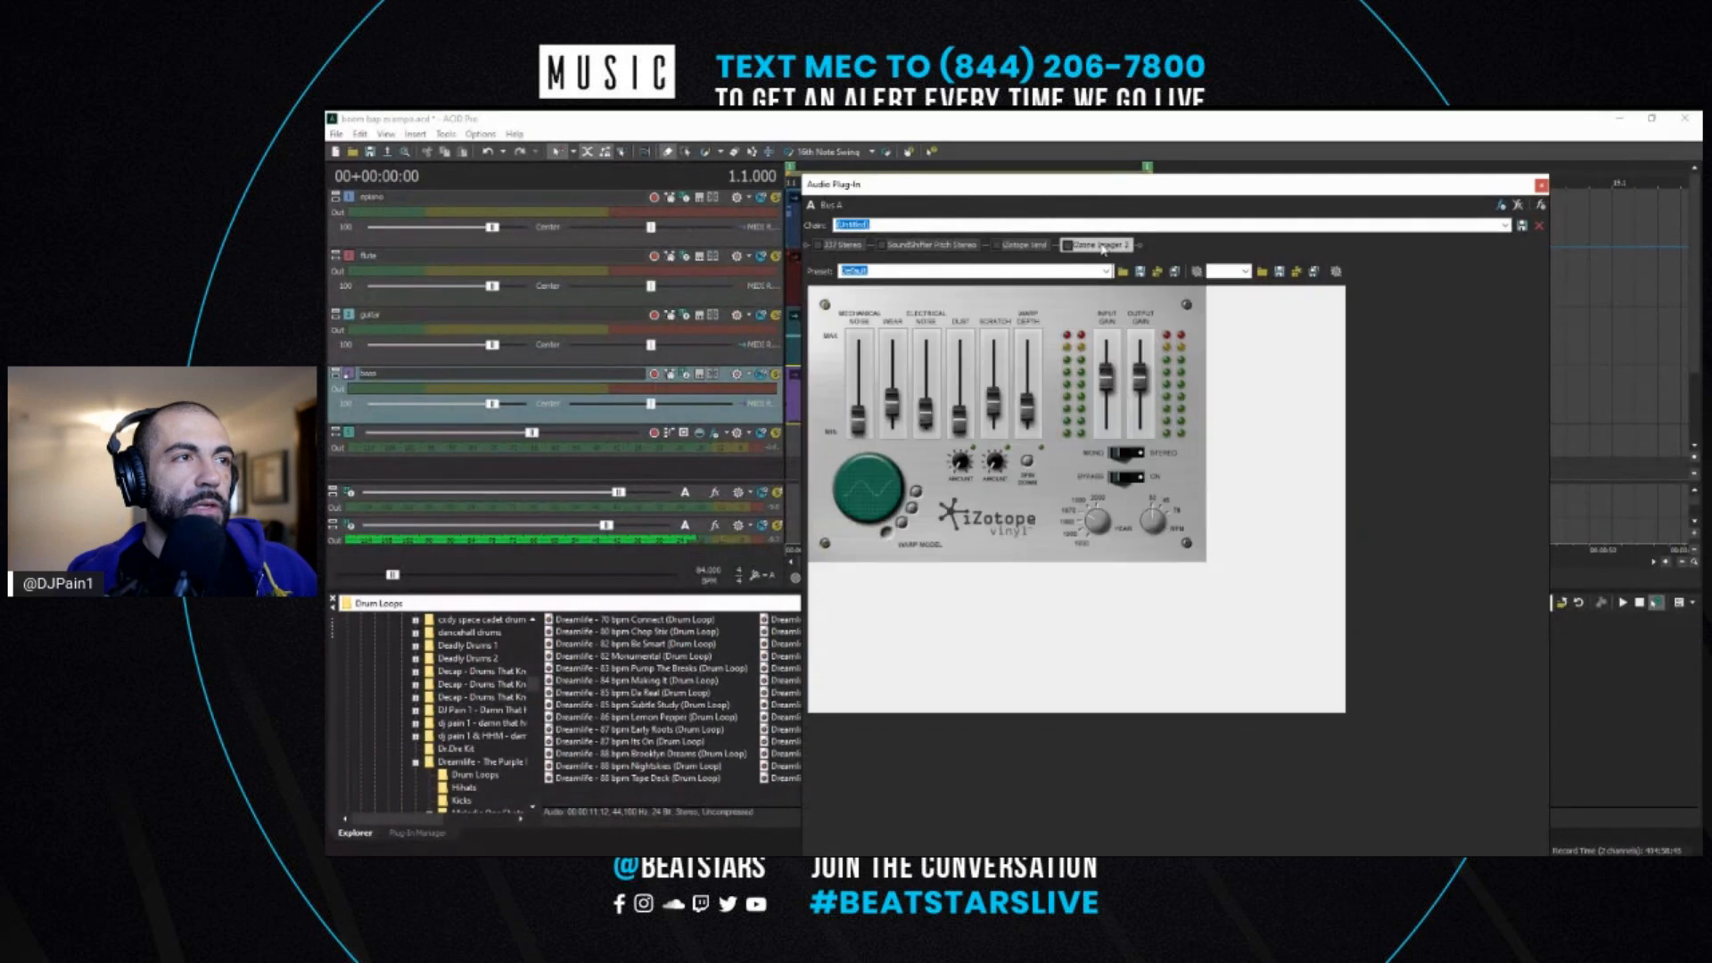
pyautogui.click(1020, 246)
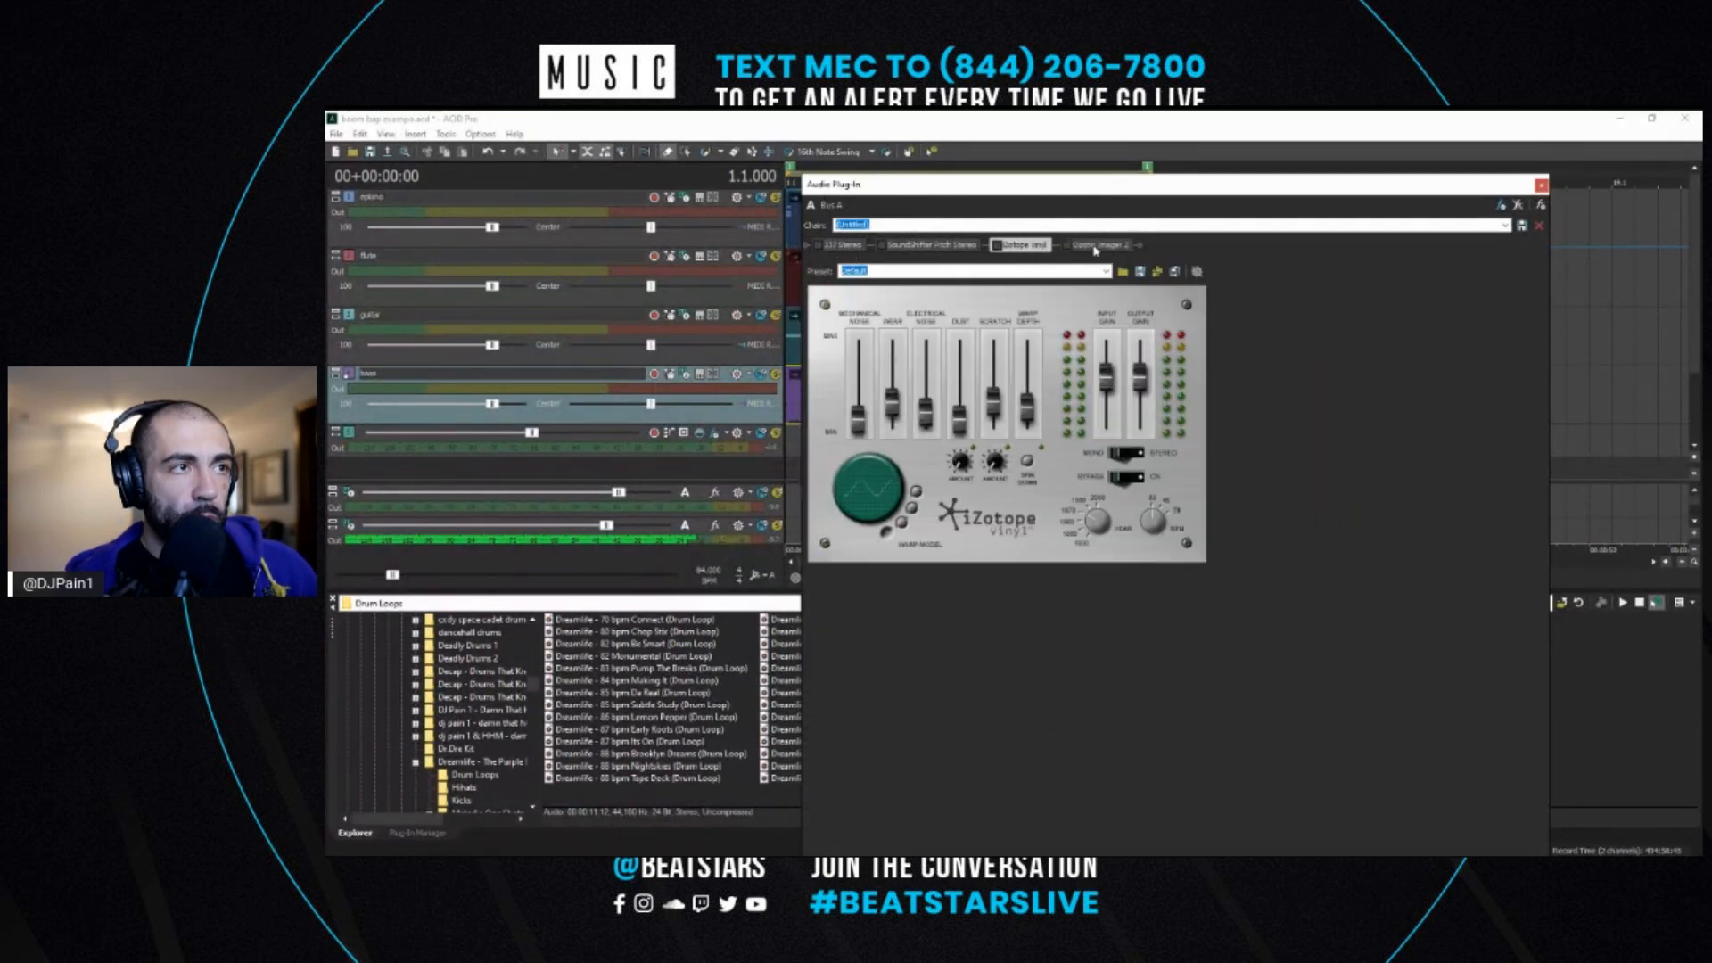
pyautogui.click(1096, 247)
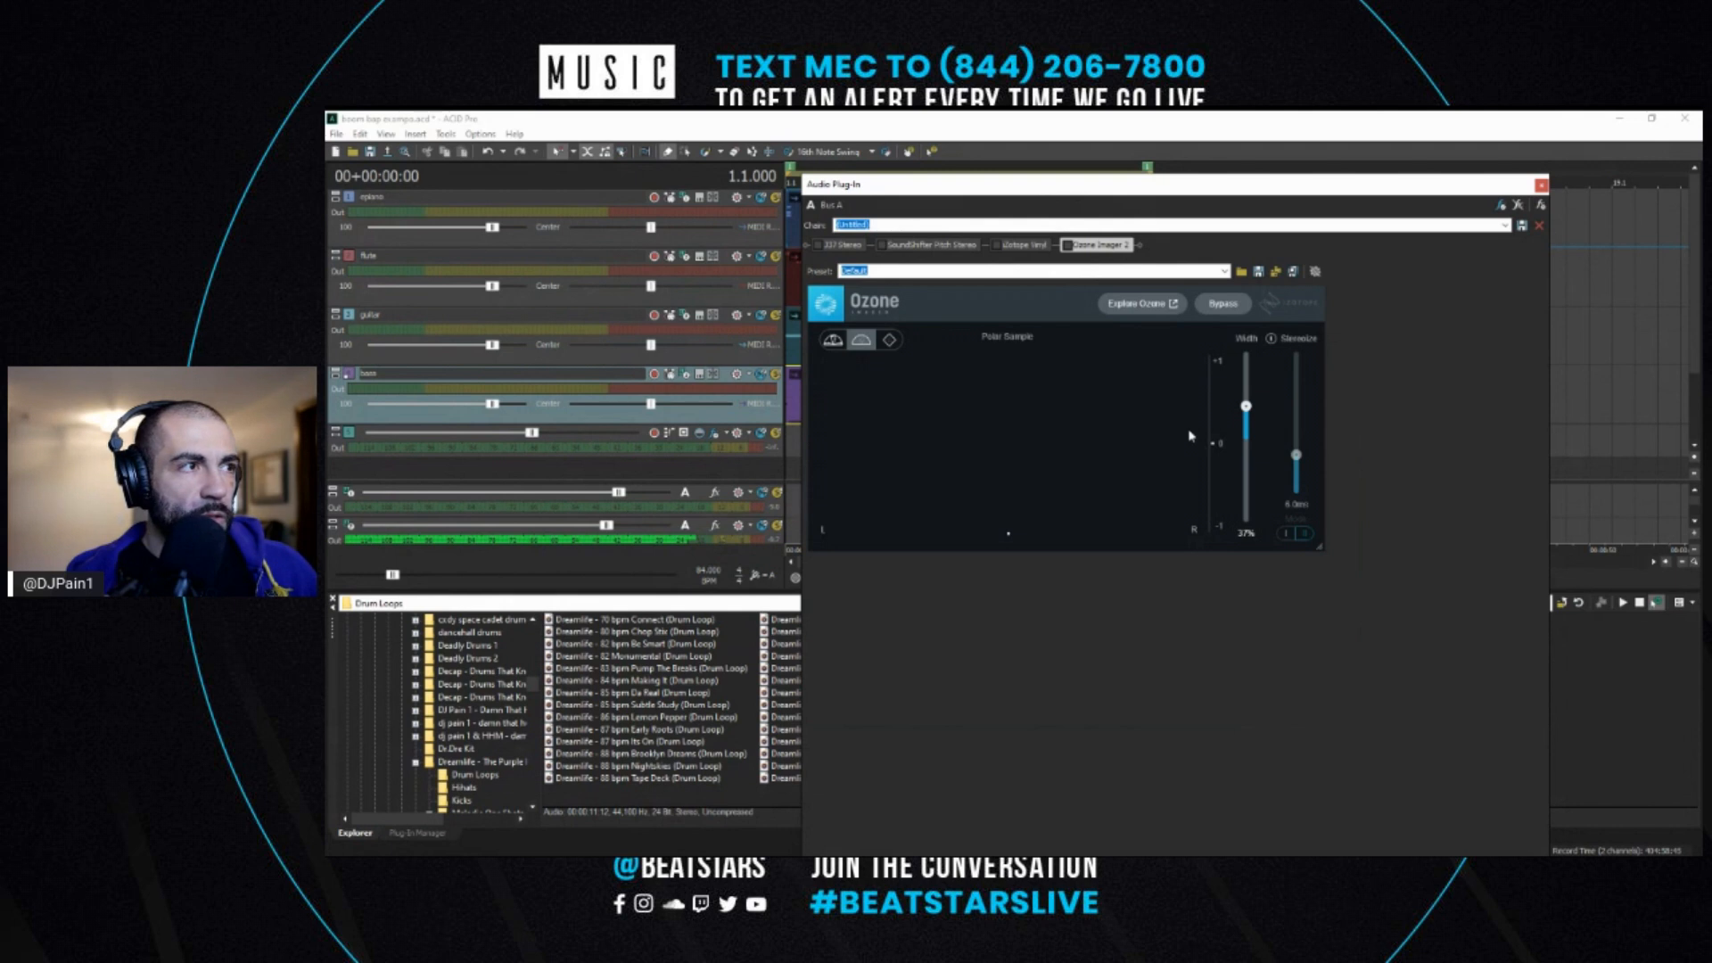
pyautogui.click(1027, 247)
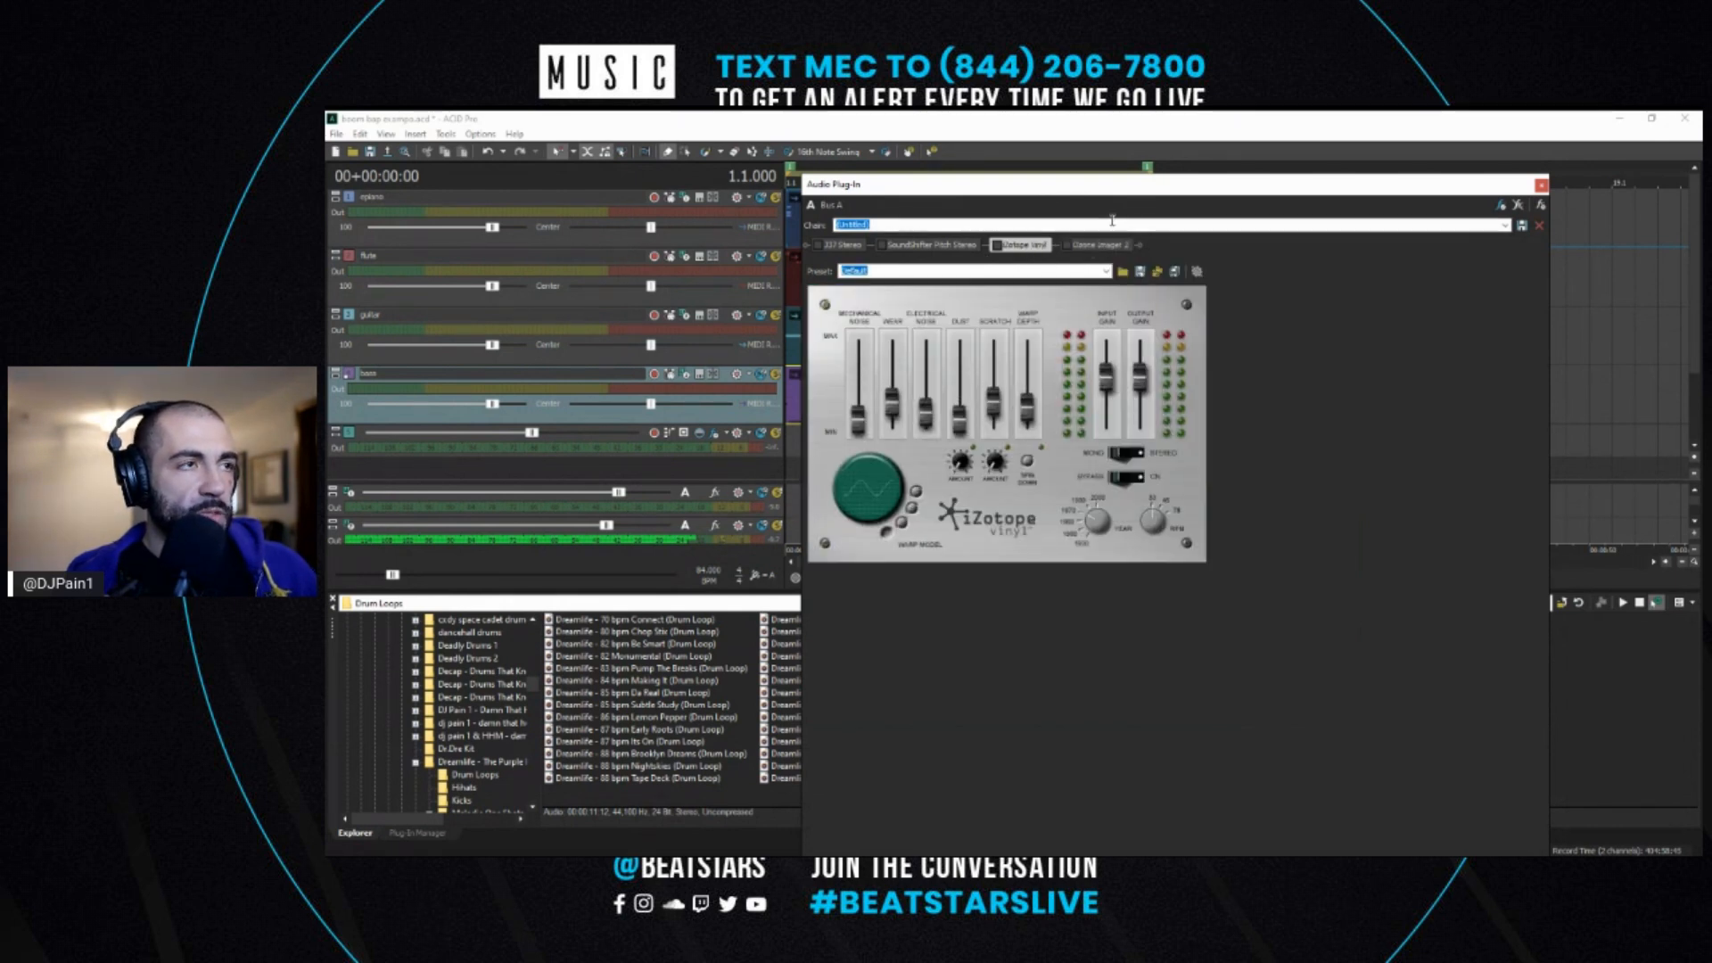
# - Place the Bus A effects window beside the arrangement with iZotope Vinyl shown, and play the beat from the start
pyautogui.moveTo(919, 187); pyautogui.dragTo(1201, 232)
pyautogui.click(979, 250)
pyautogui.click(808, 416)
pyautogui.click(790, 416)
pyautogui.click(1388, 277)
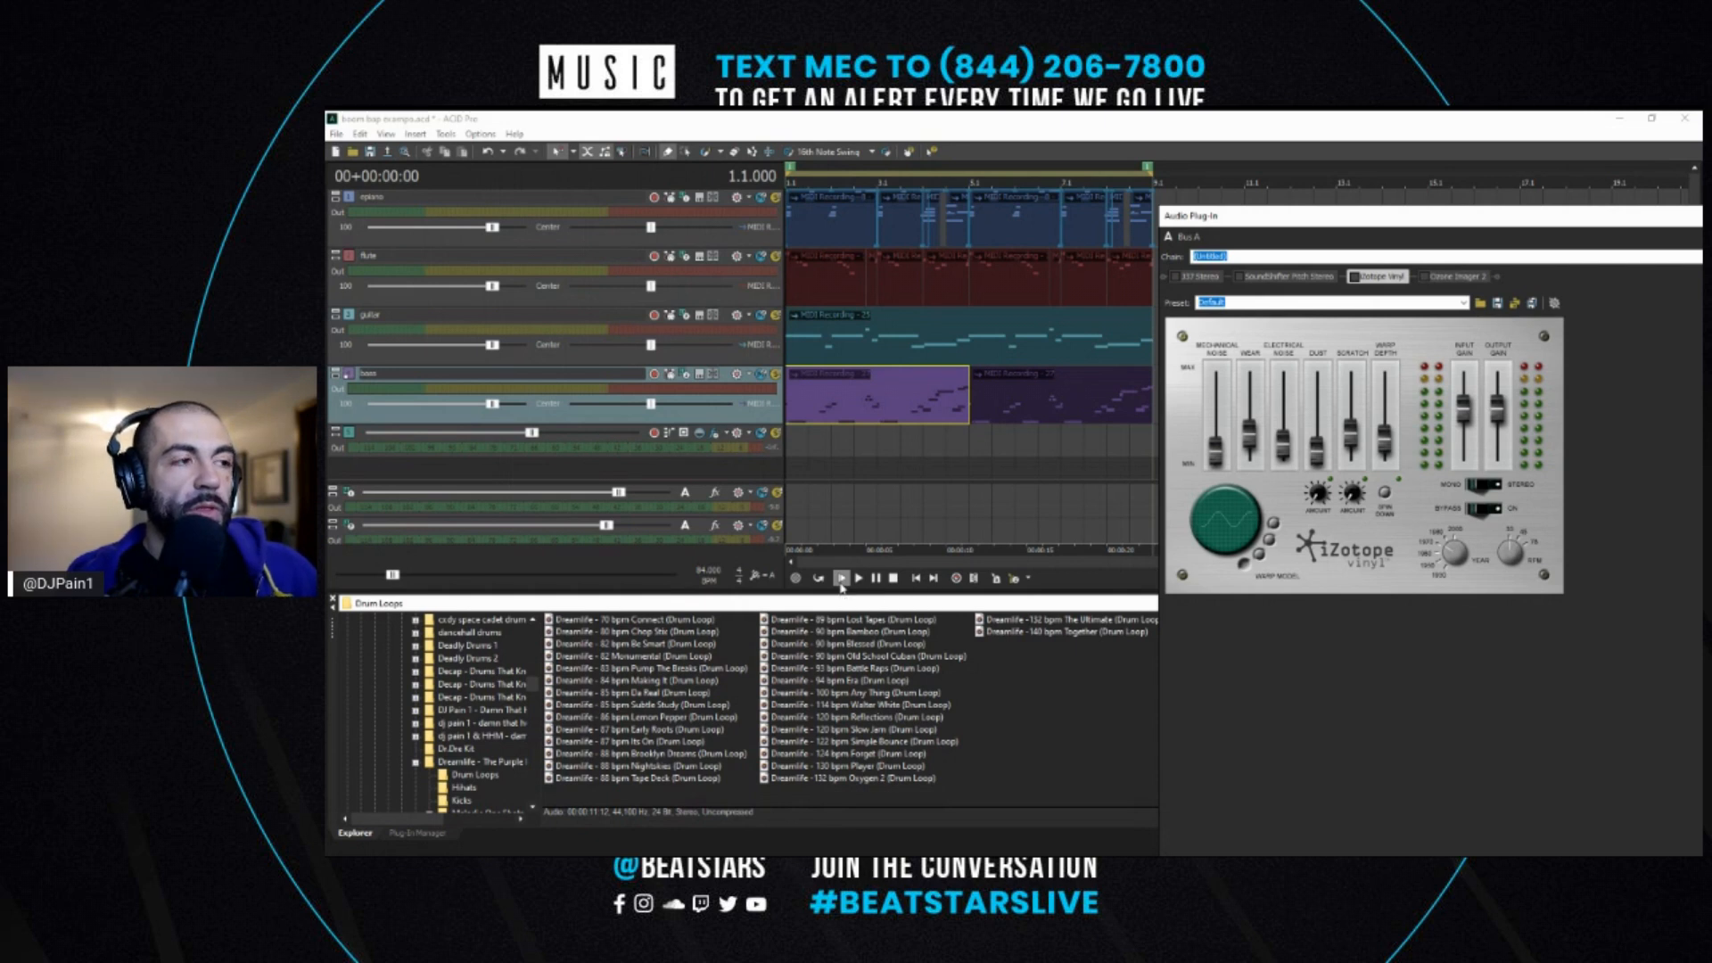
pyautogui.click(842, 579)
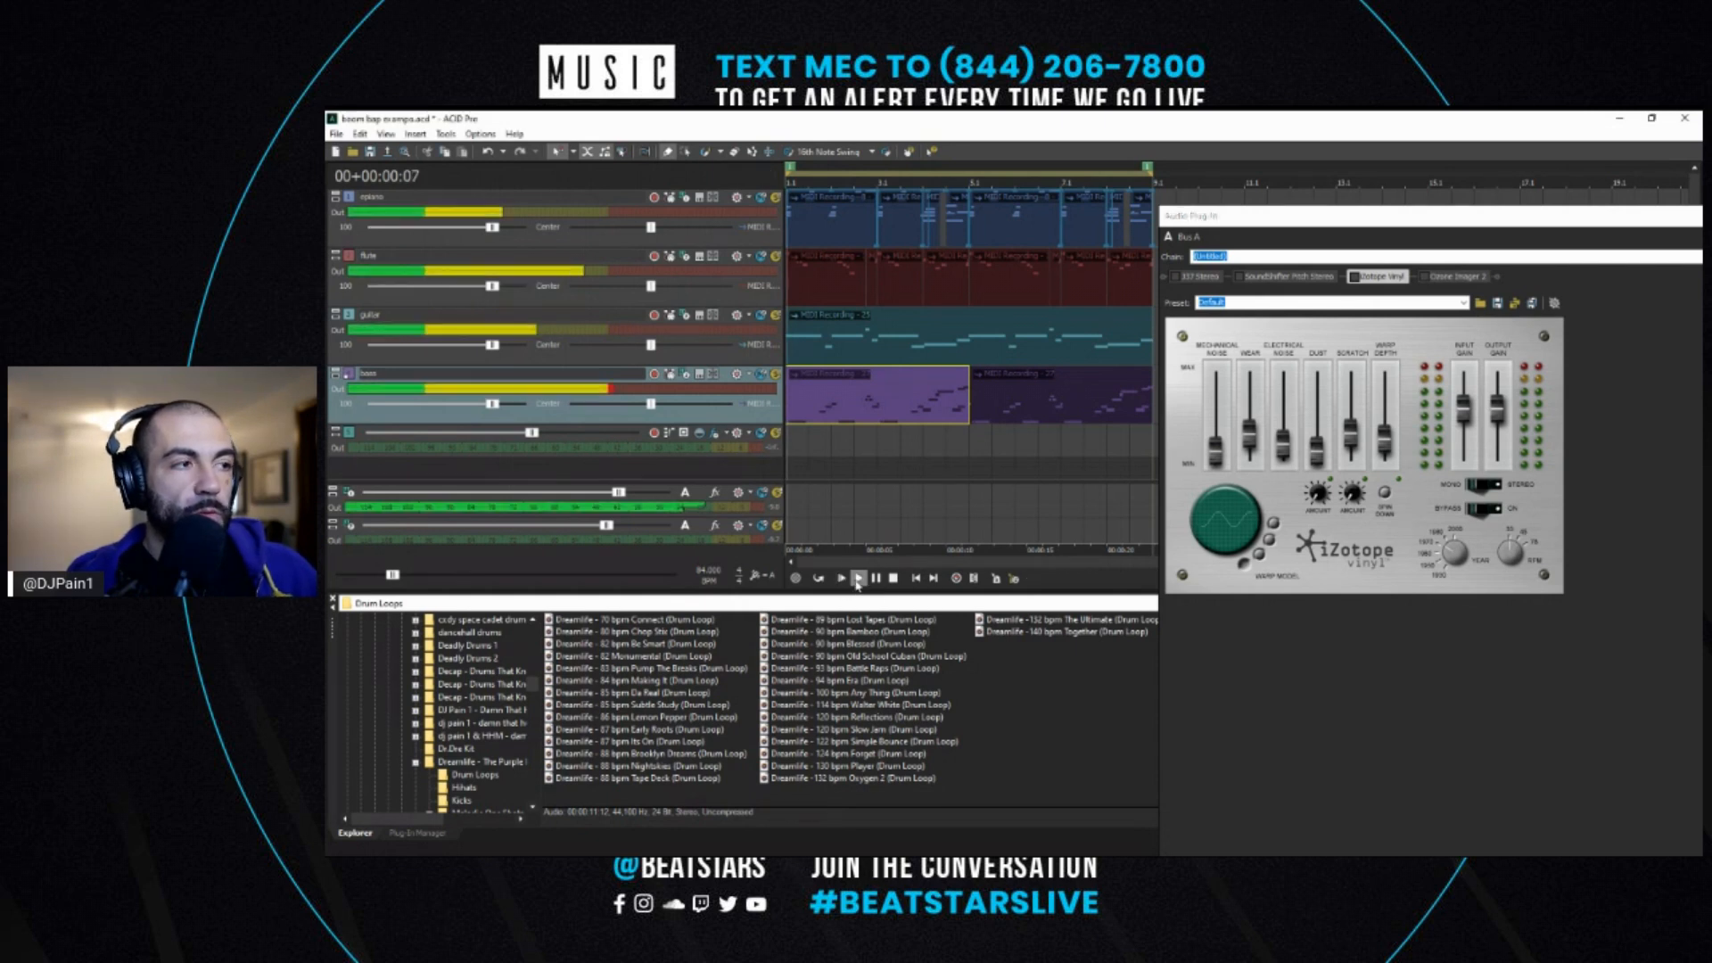
# - Enable iZotope Vinyl on Bus A, slightly adjust its Mechanical Noise and Wear sliders, and play the beat to hear it
pyautogui.click(1355, 277)
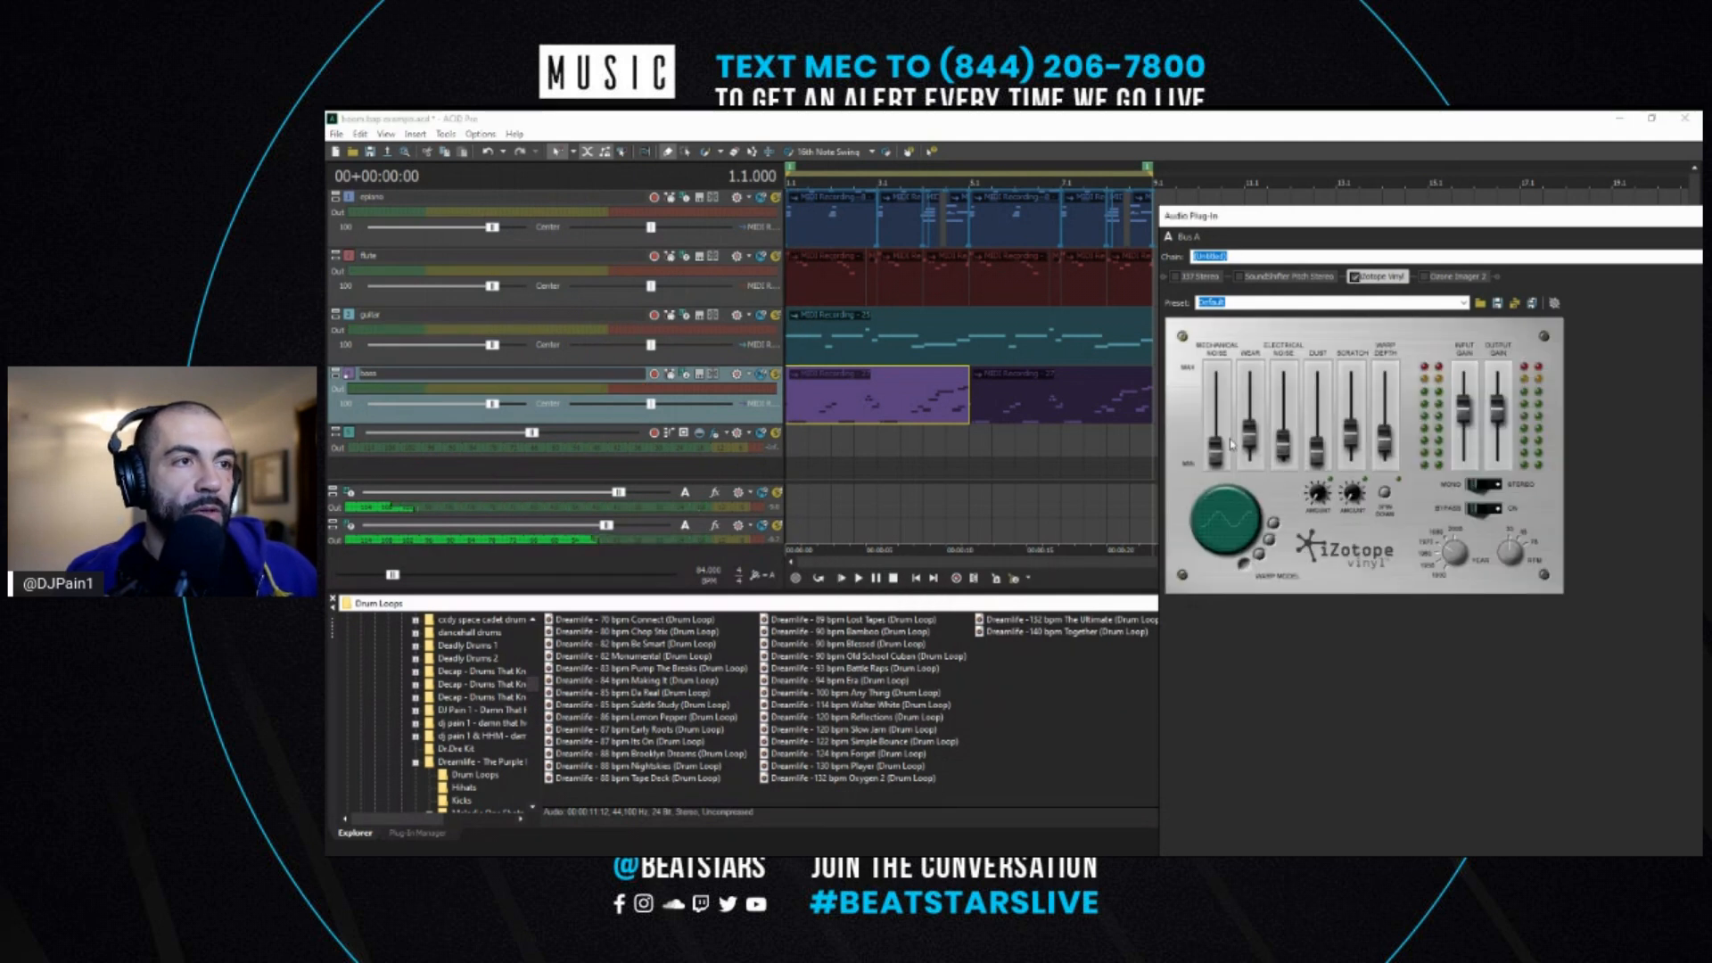
pyautogui.moveTo(1214, 450)
pyautogui.mouseDown()
pyautogui.moveTo(1202, 330)
pyautogui.moveTo(1212, 462)
pyautogui.mouseUp()
pyautogui.click(842, 578)
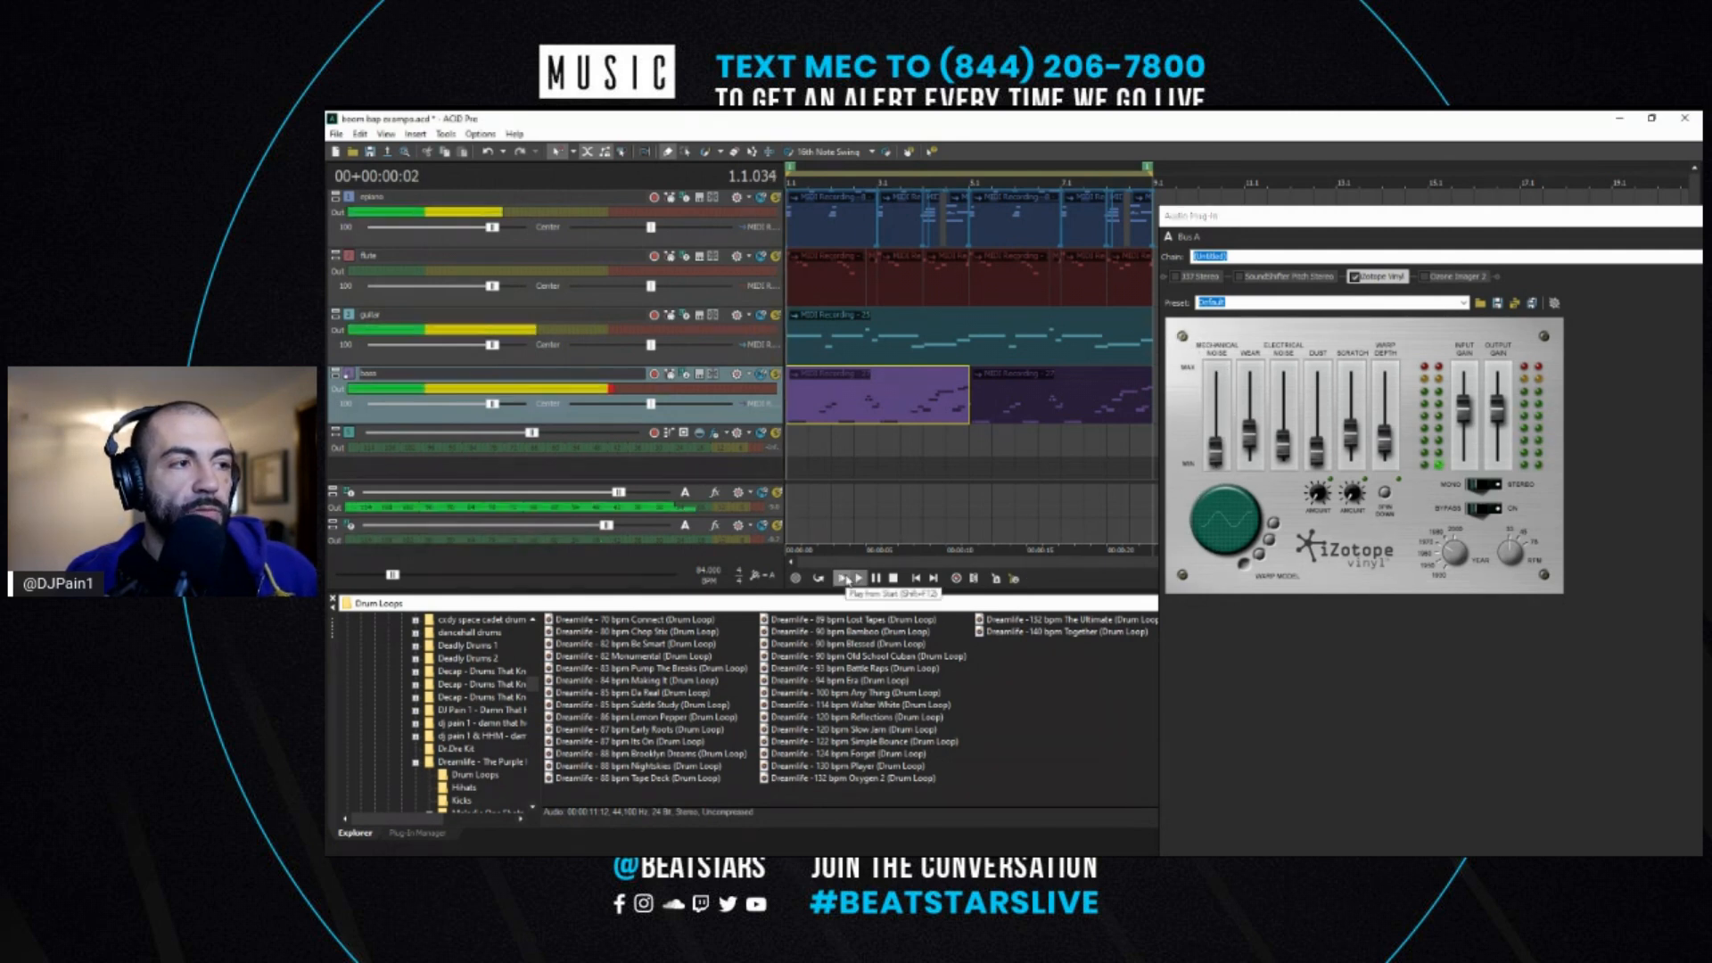
pyautogui.press('space')
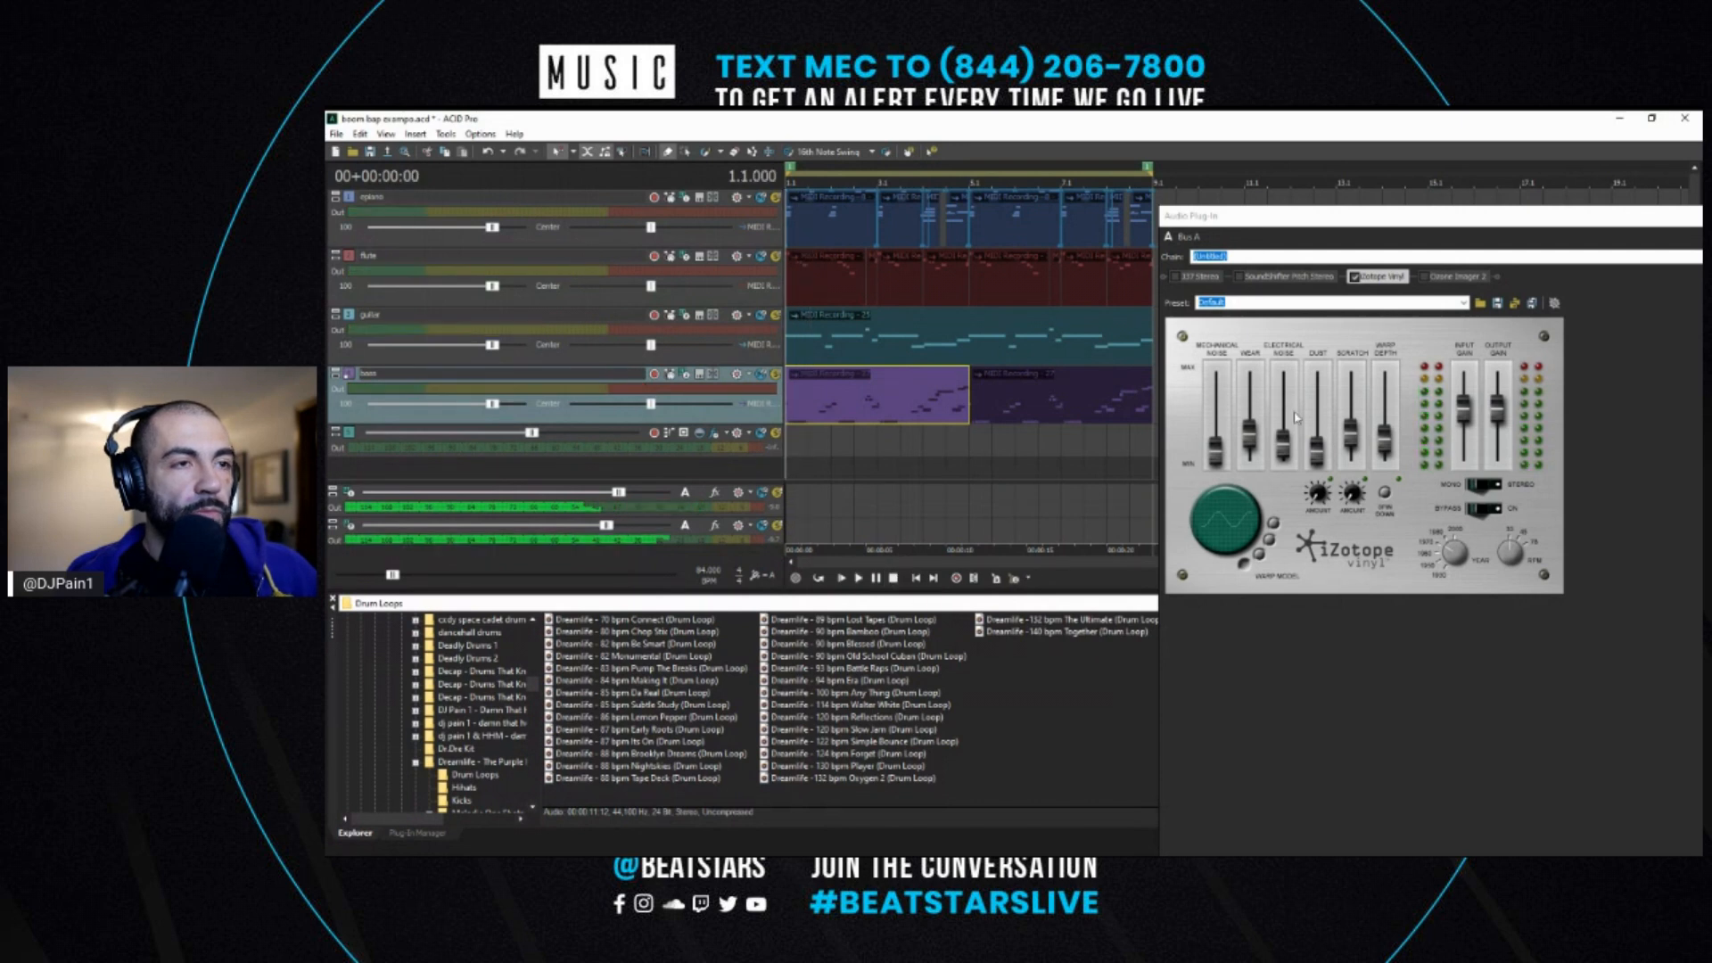
pyautogui.click(1250, 443)
pyautogui.moveTo(1250, 444); pyautogui.dragTo(1251, 447)
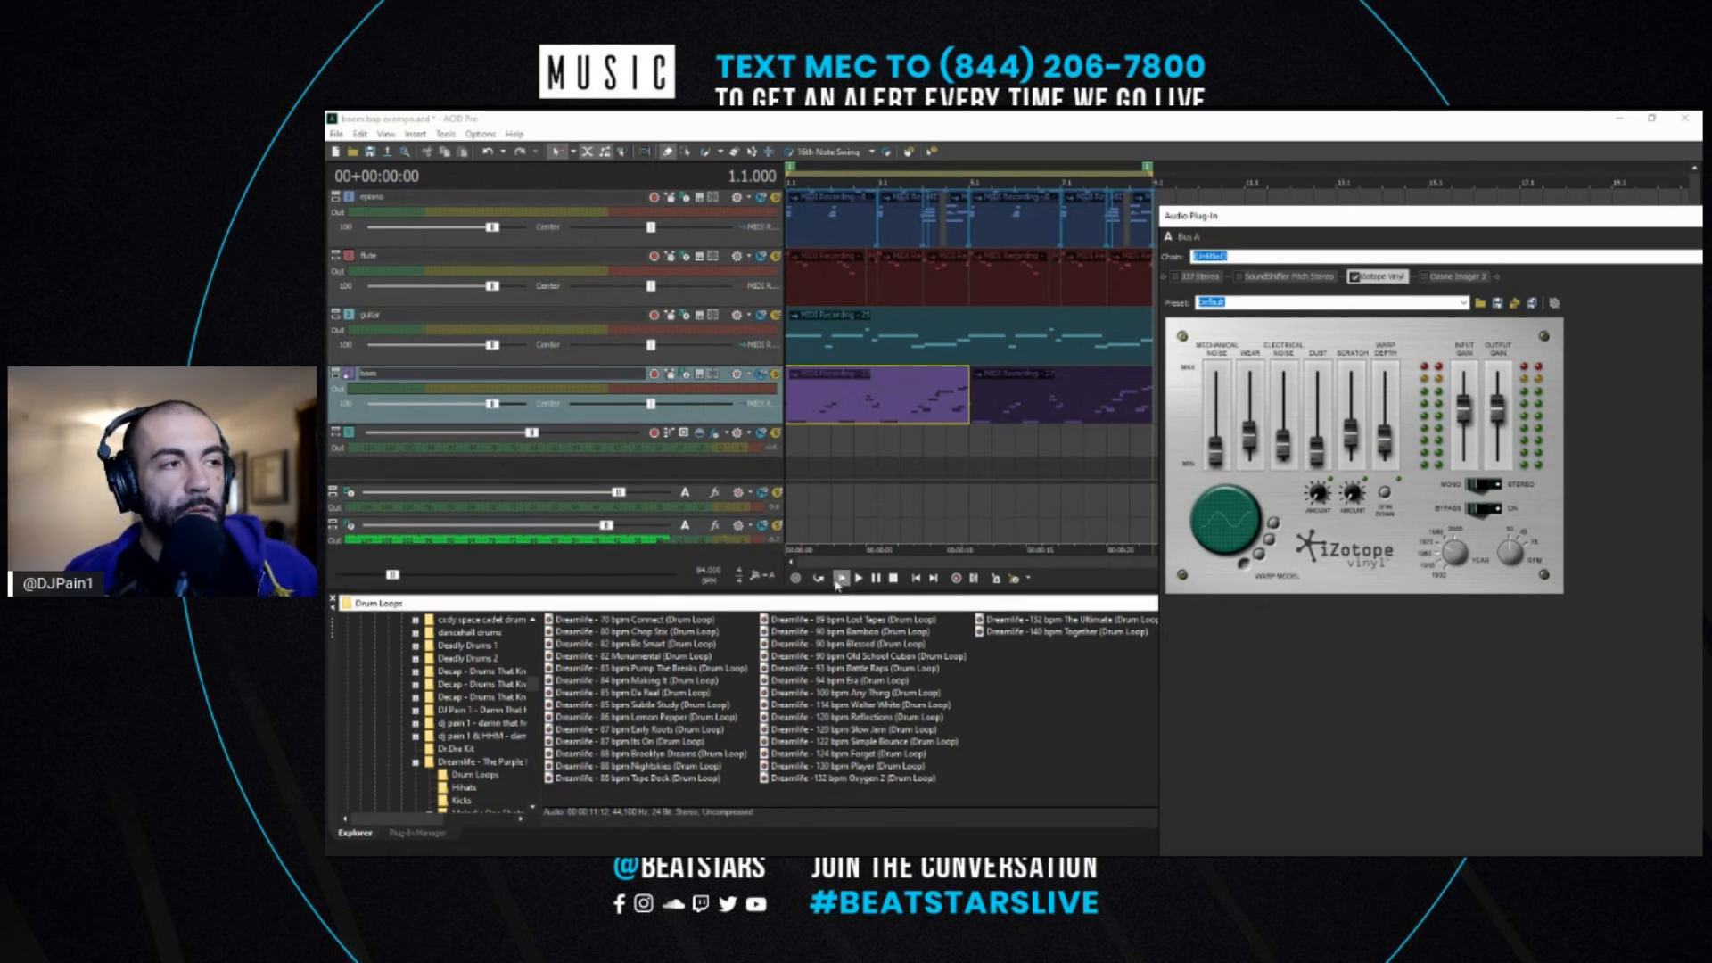
pyautogui.click(842, 579)
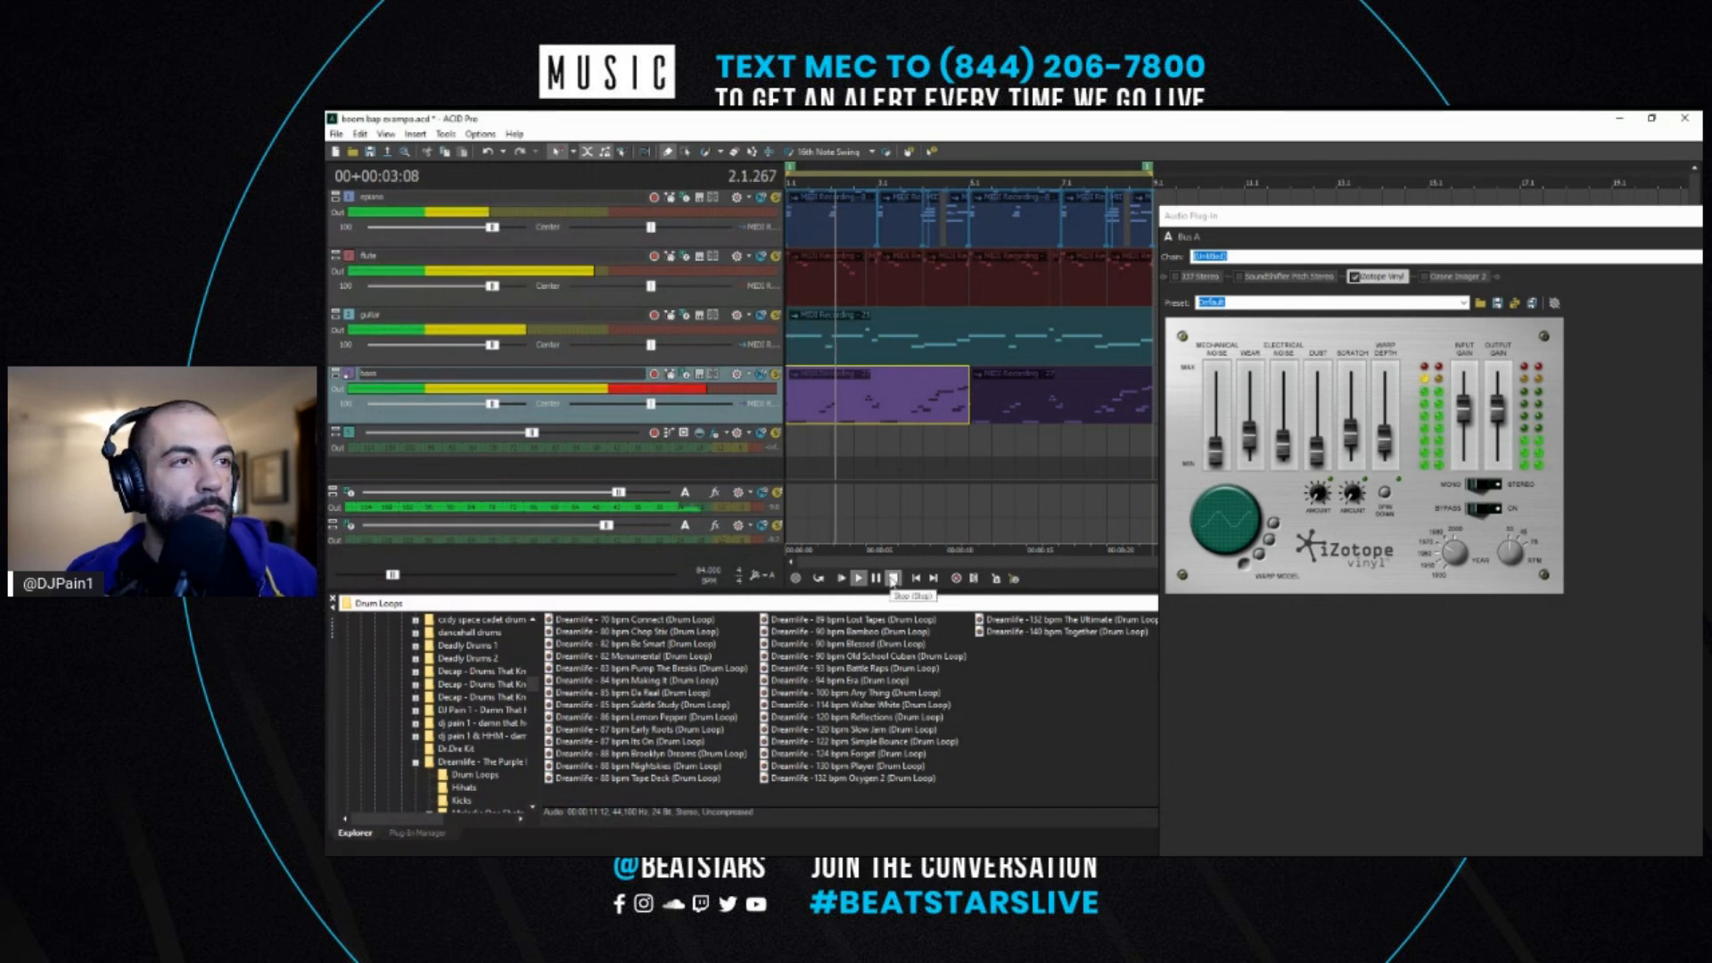
pyautogui.click(893, 579)
# - Enable the J37 Stereo tape plug-in on Bus A and play the beat with it
pyautogui.click(1181, 277)
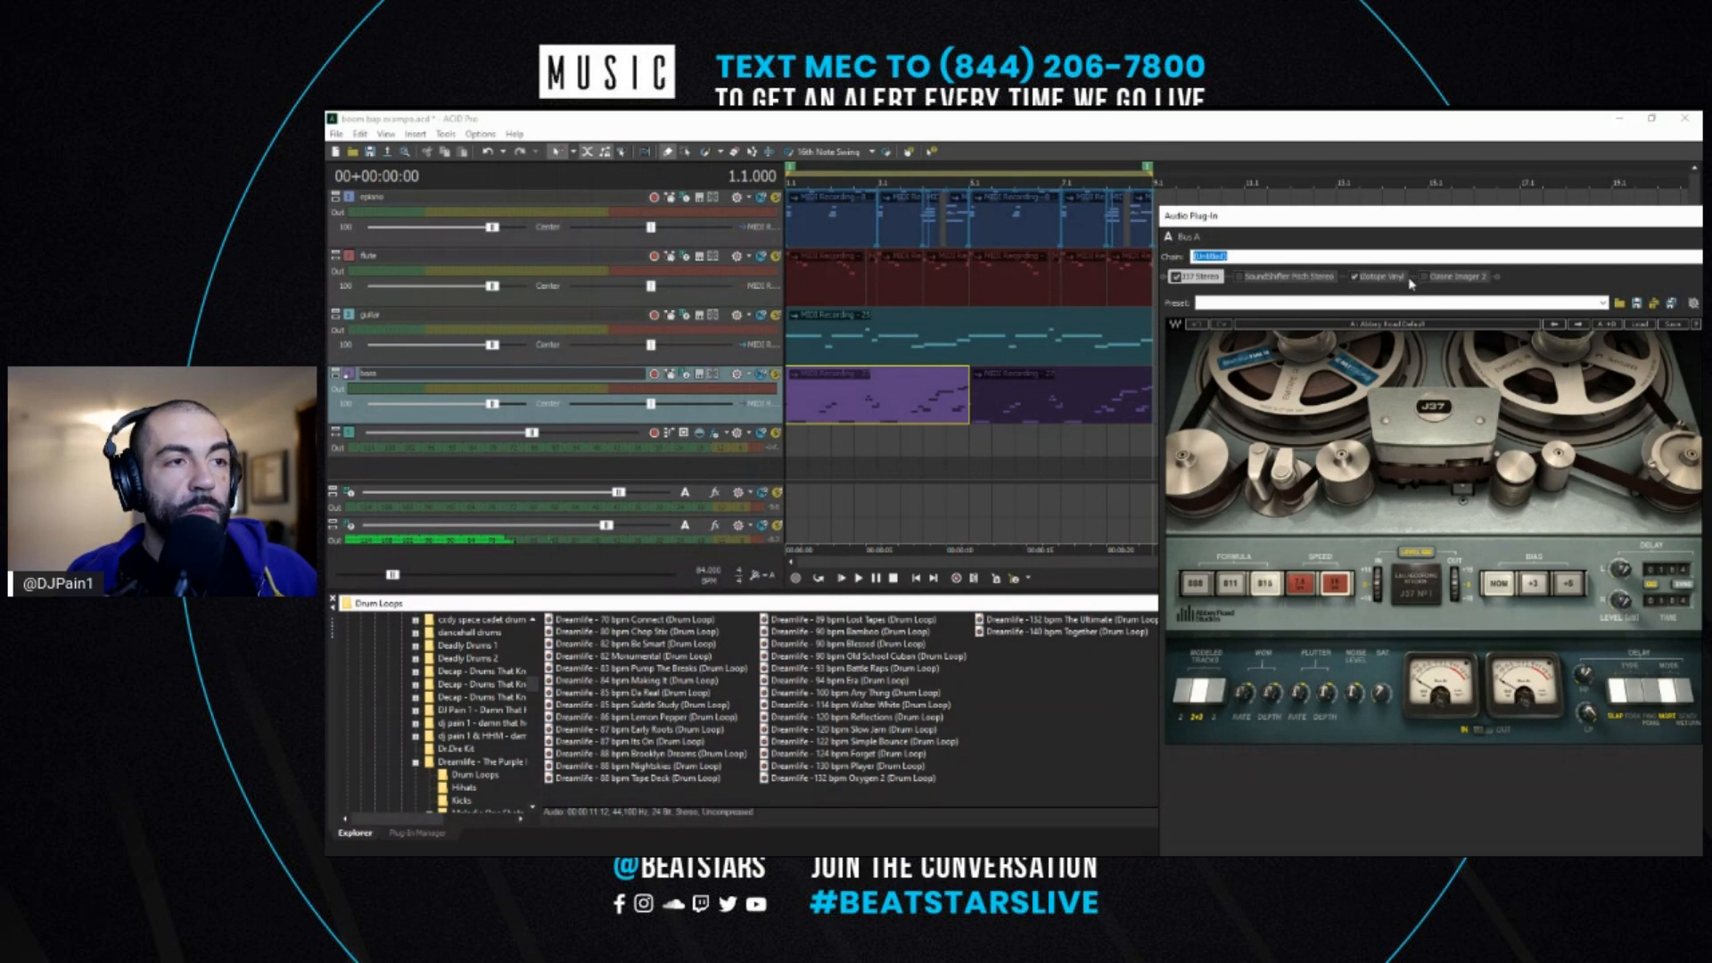
pyautogui.click(840, 580)
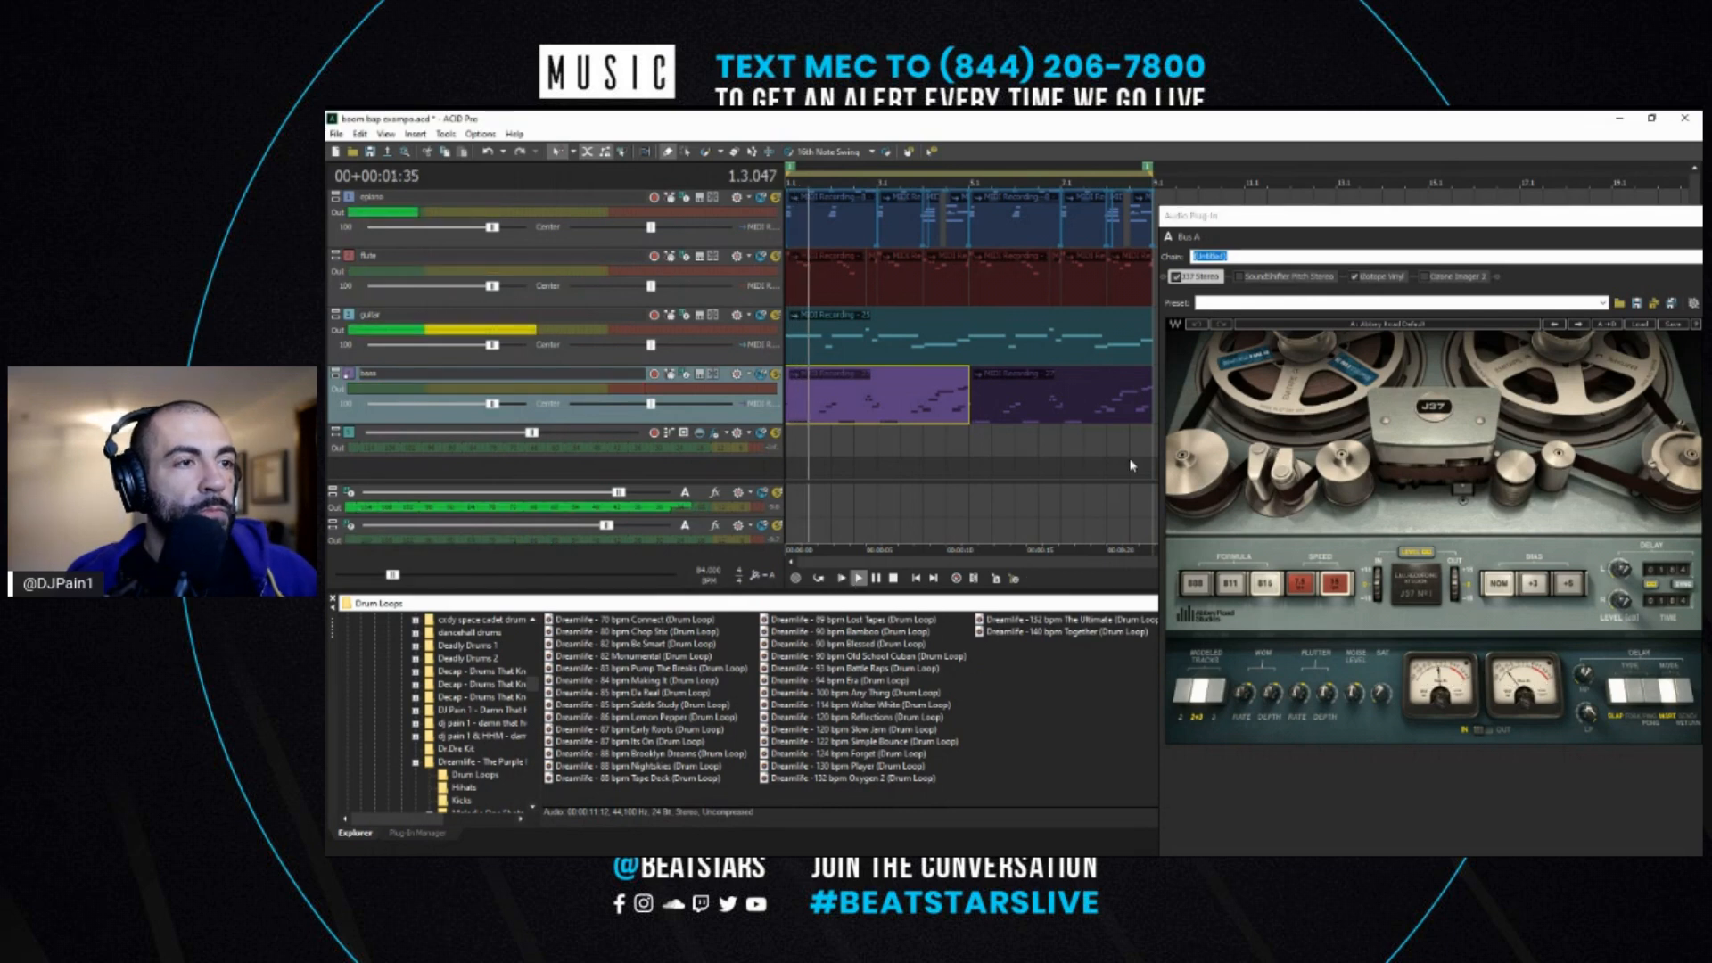
pyautogui.click(893, 579)
# - Enable SoundShifter Pitch Stereo in the Bus A chain and play the beat from the start
pyautogui.click(1292, 276)
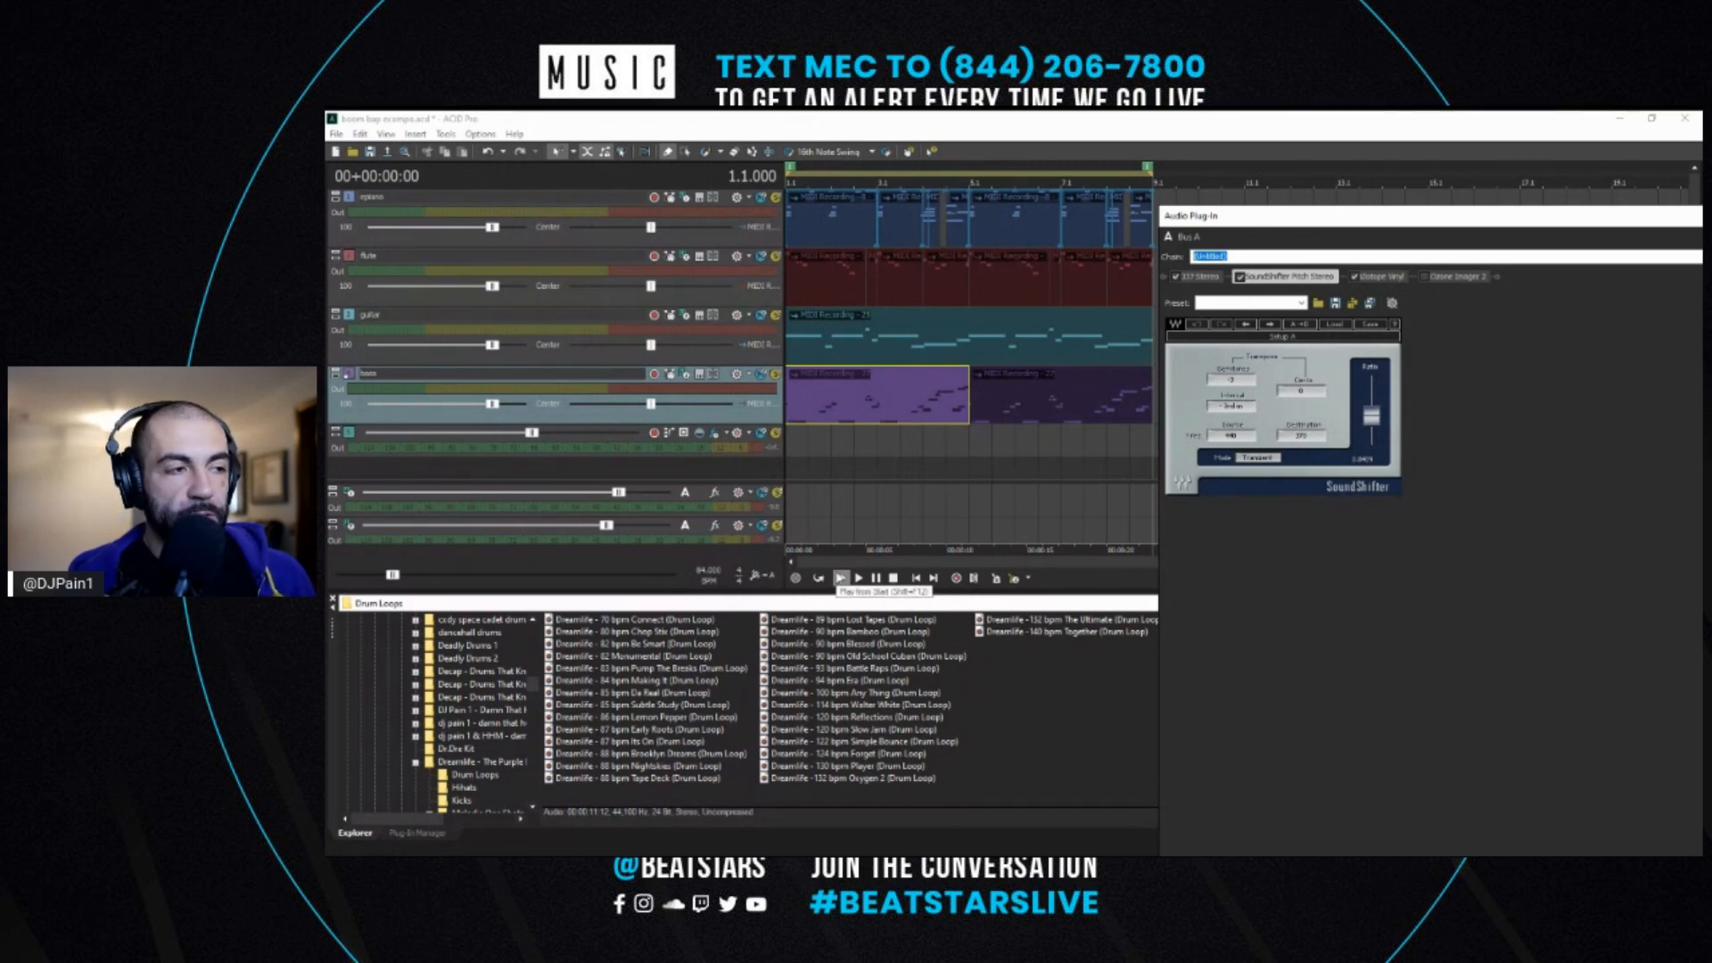
pyautogui.click(844, 582)
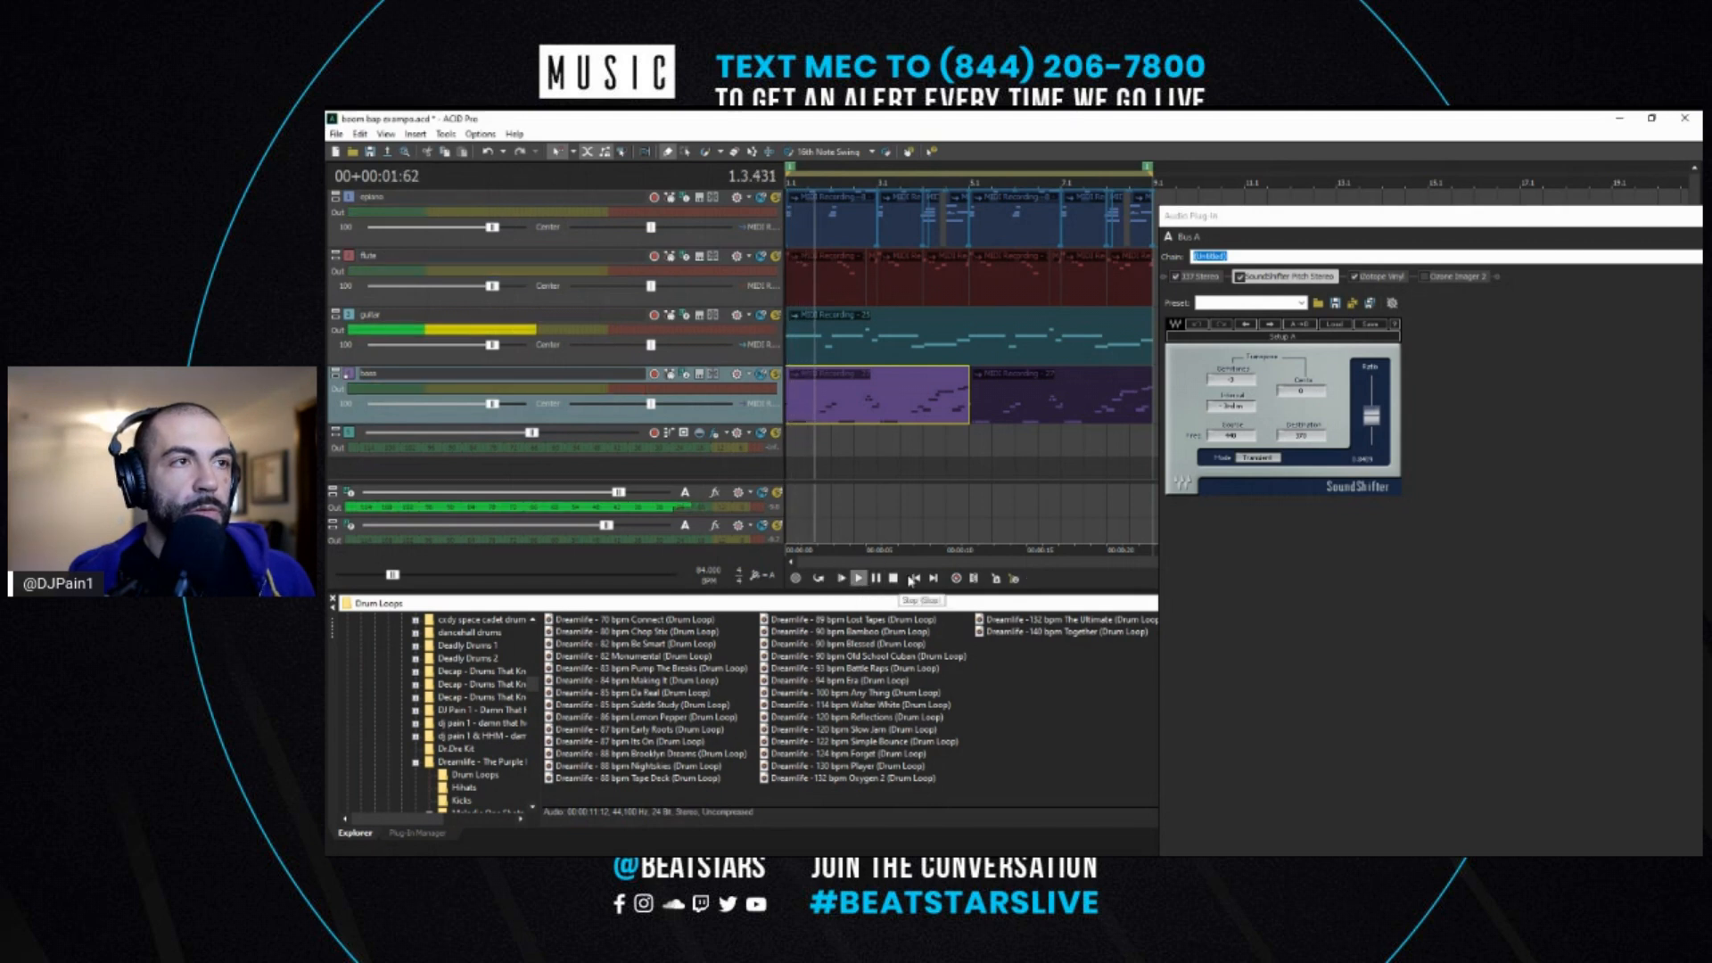
pyautogui.click(894, 579)
pyautogui.click(894, 578)
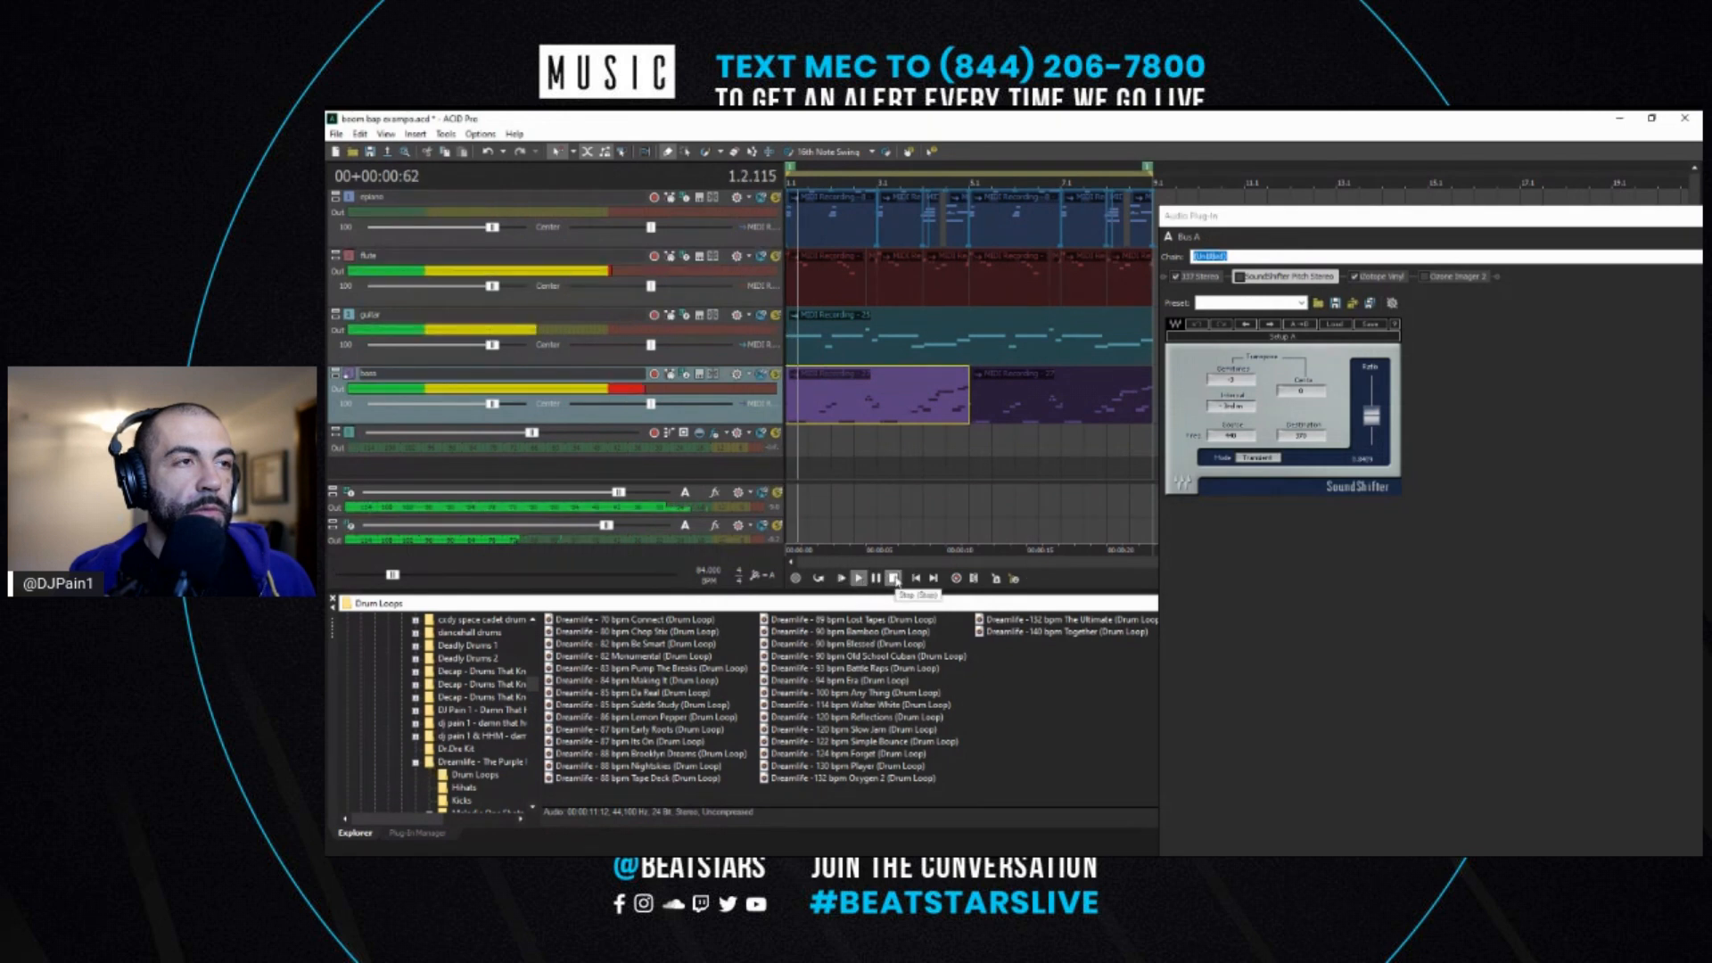
pyautogui.click(1240, 277)
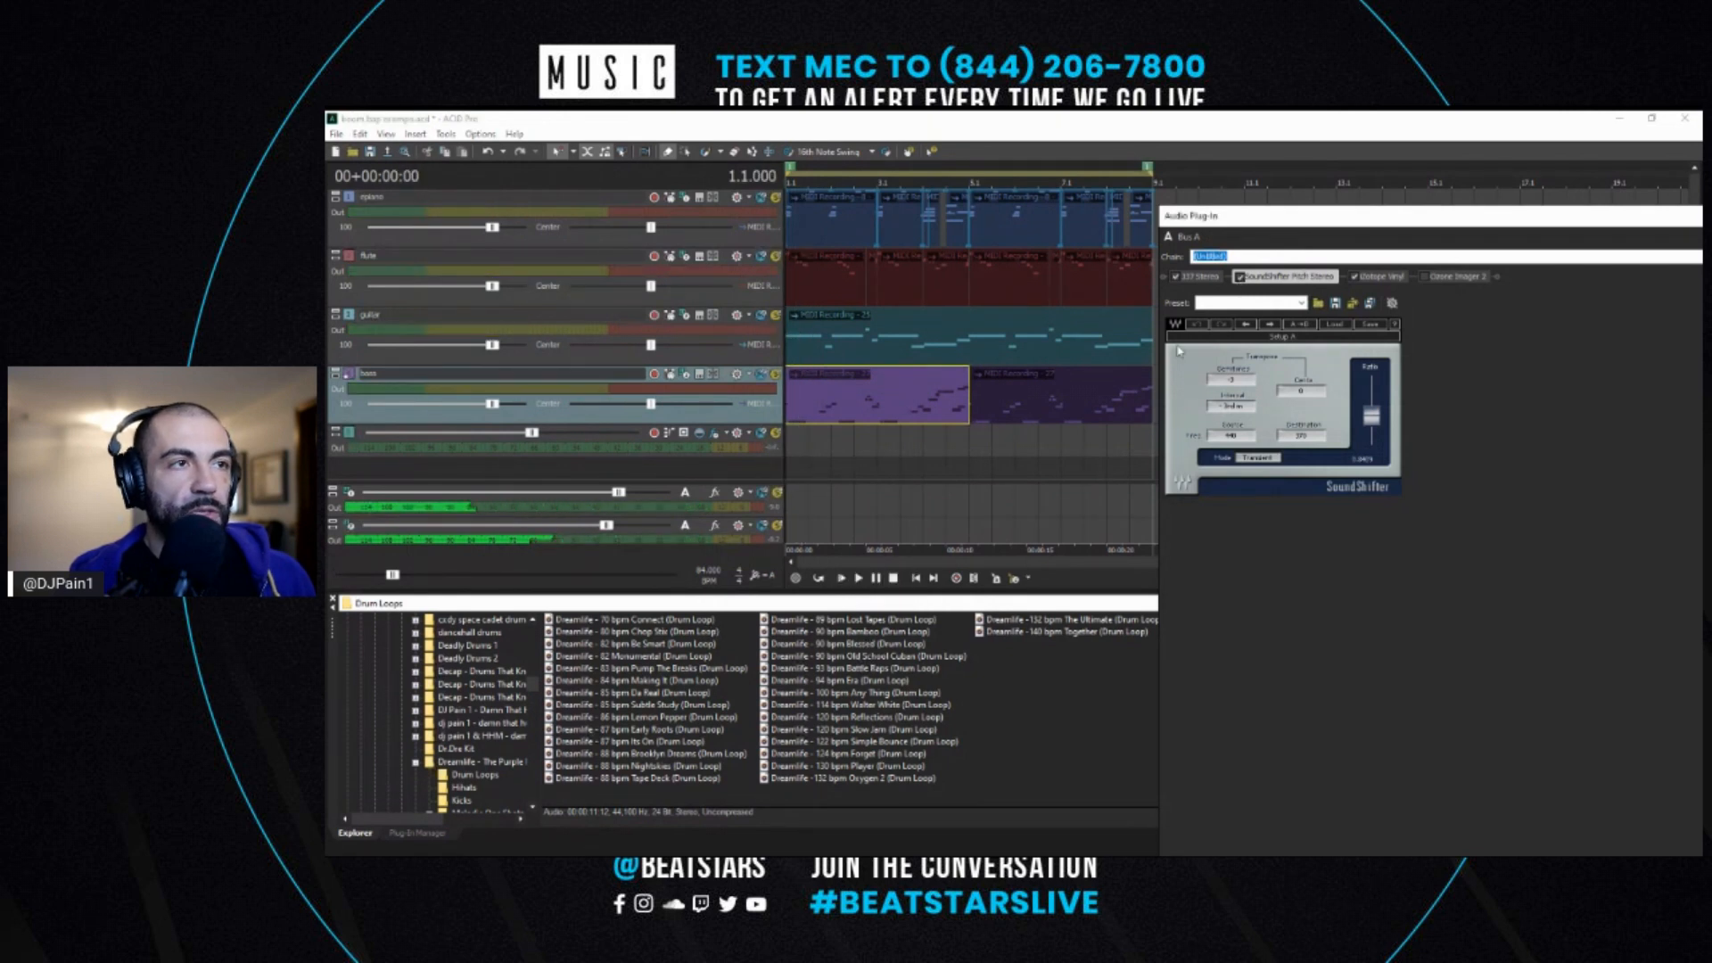
pyautogui.press('space')
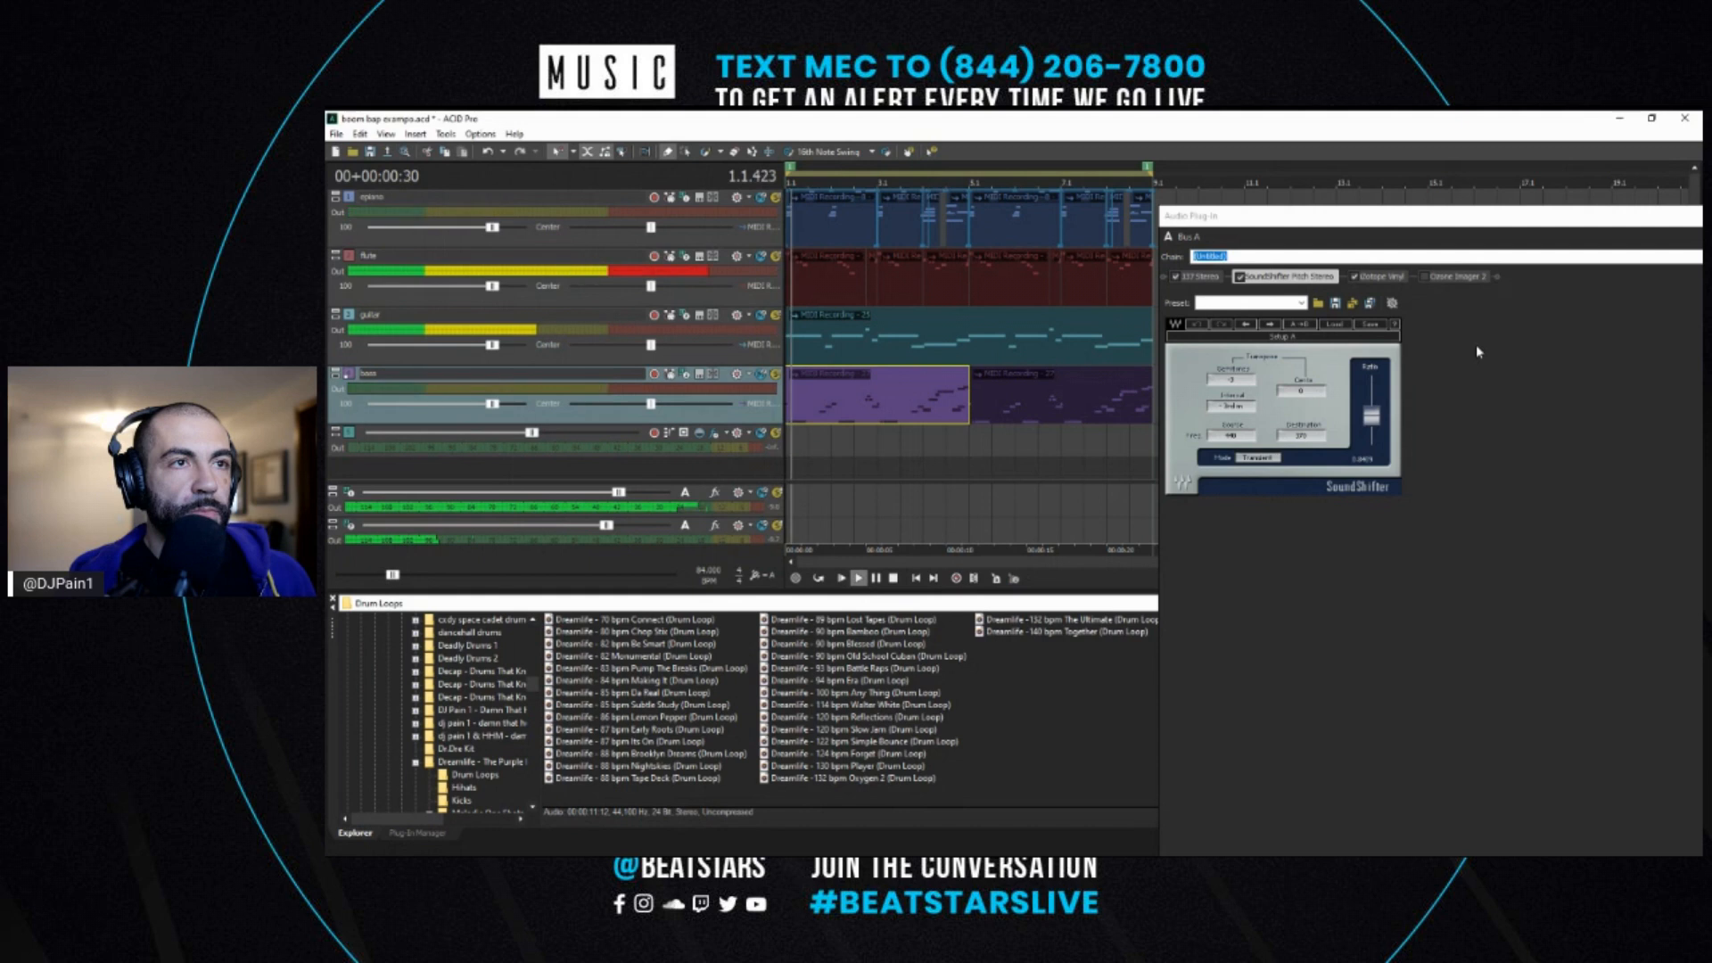
# - Enable Ozone Imager 2 on Bus A during playback, return to the project start and close the effects window
pyautogui.click(1446, 277)
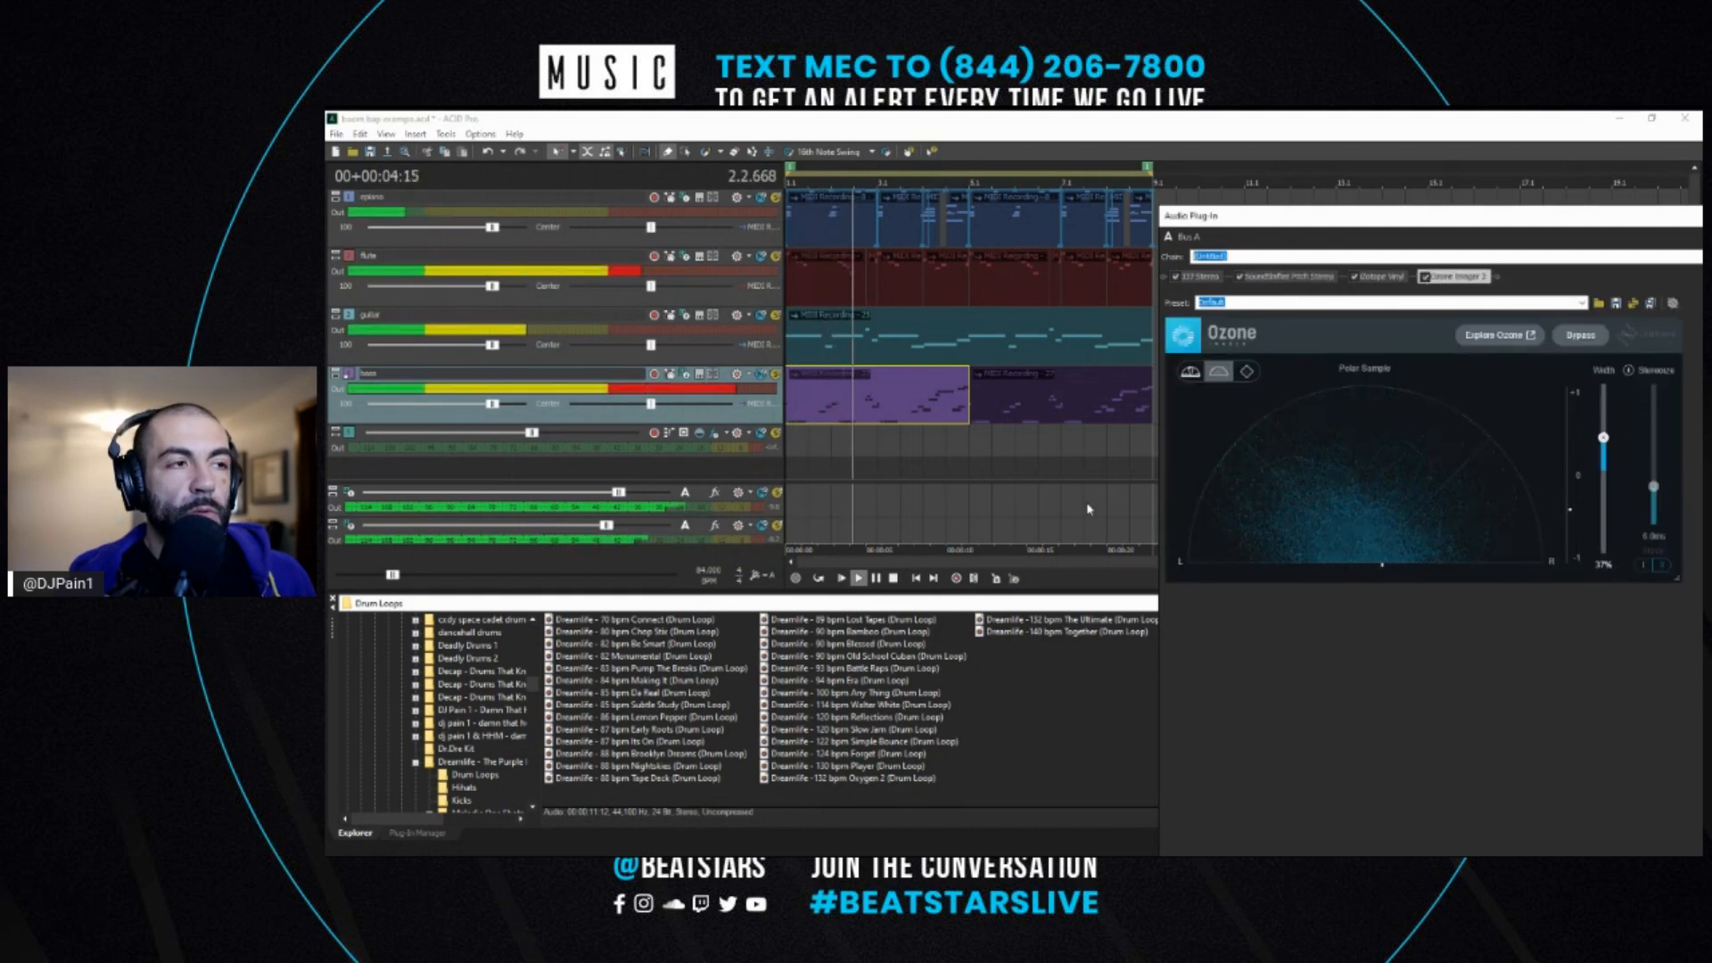
pyautogui.click(916, 579)
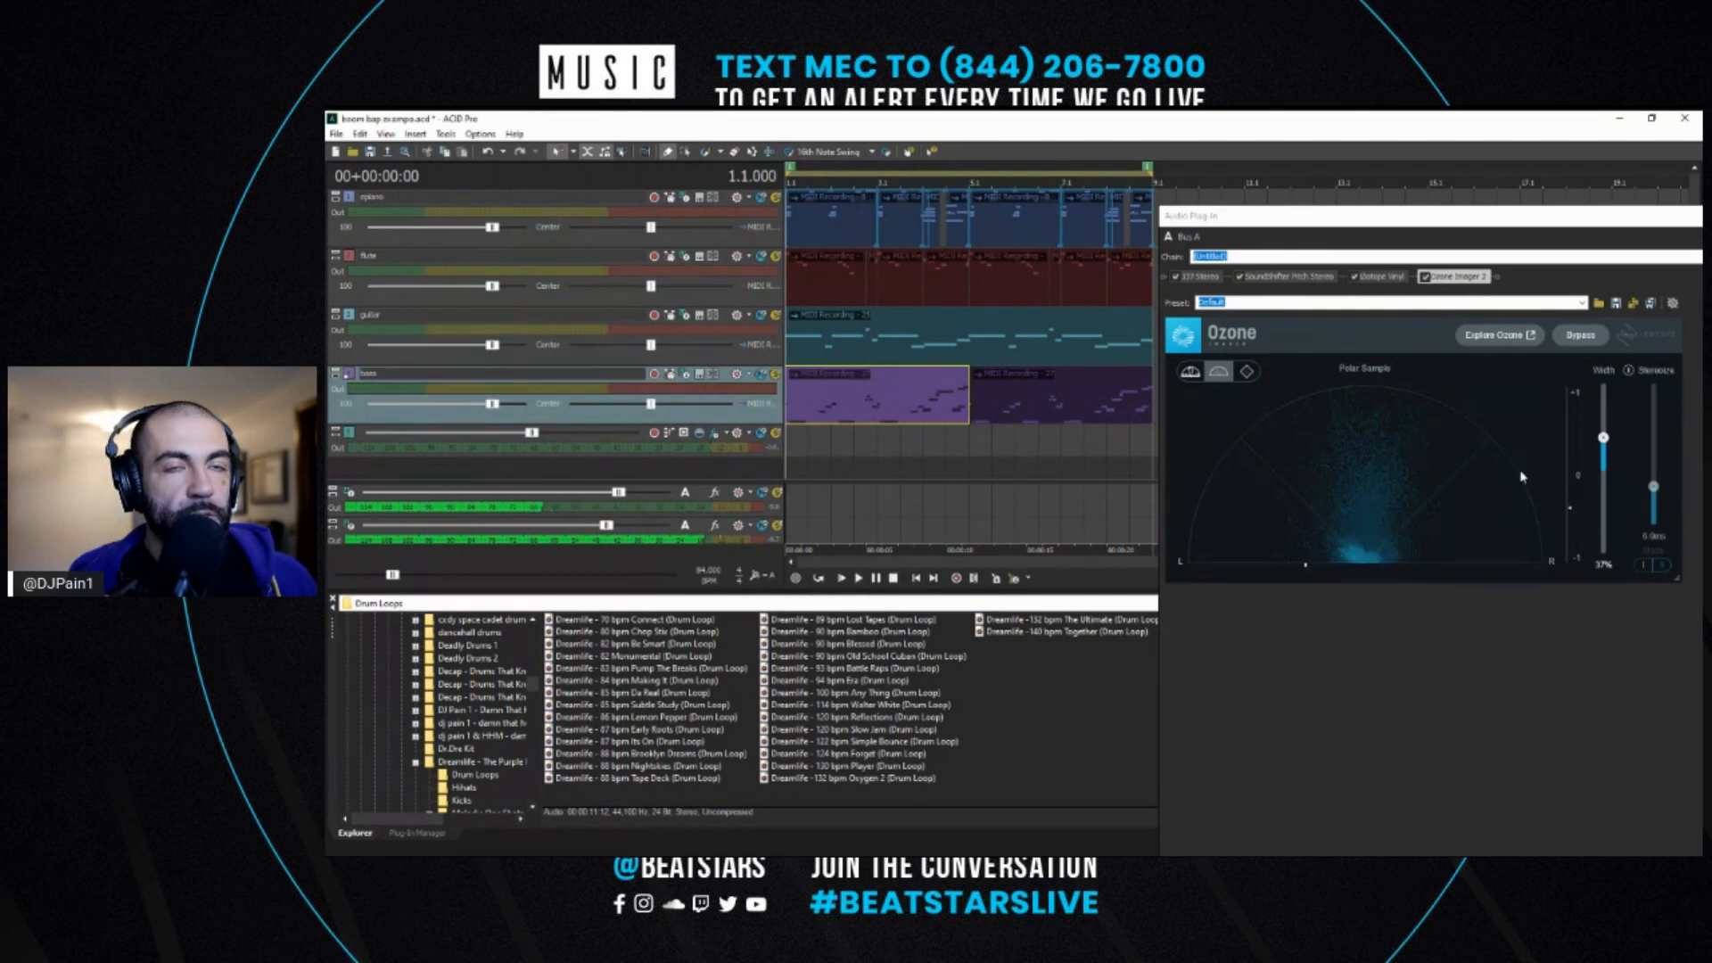
pyautogui.click(1698, 216)
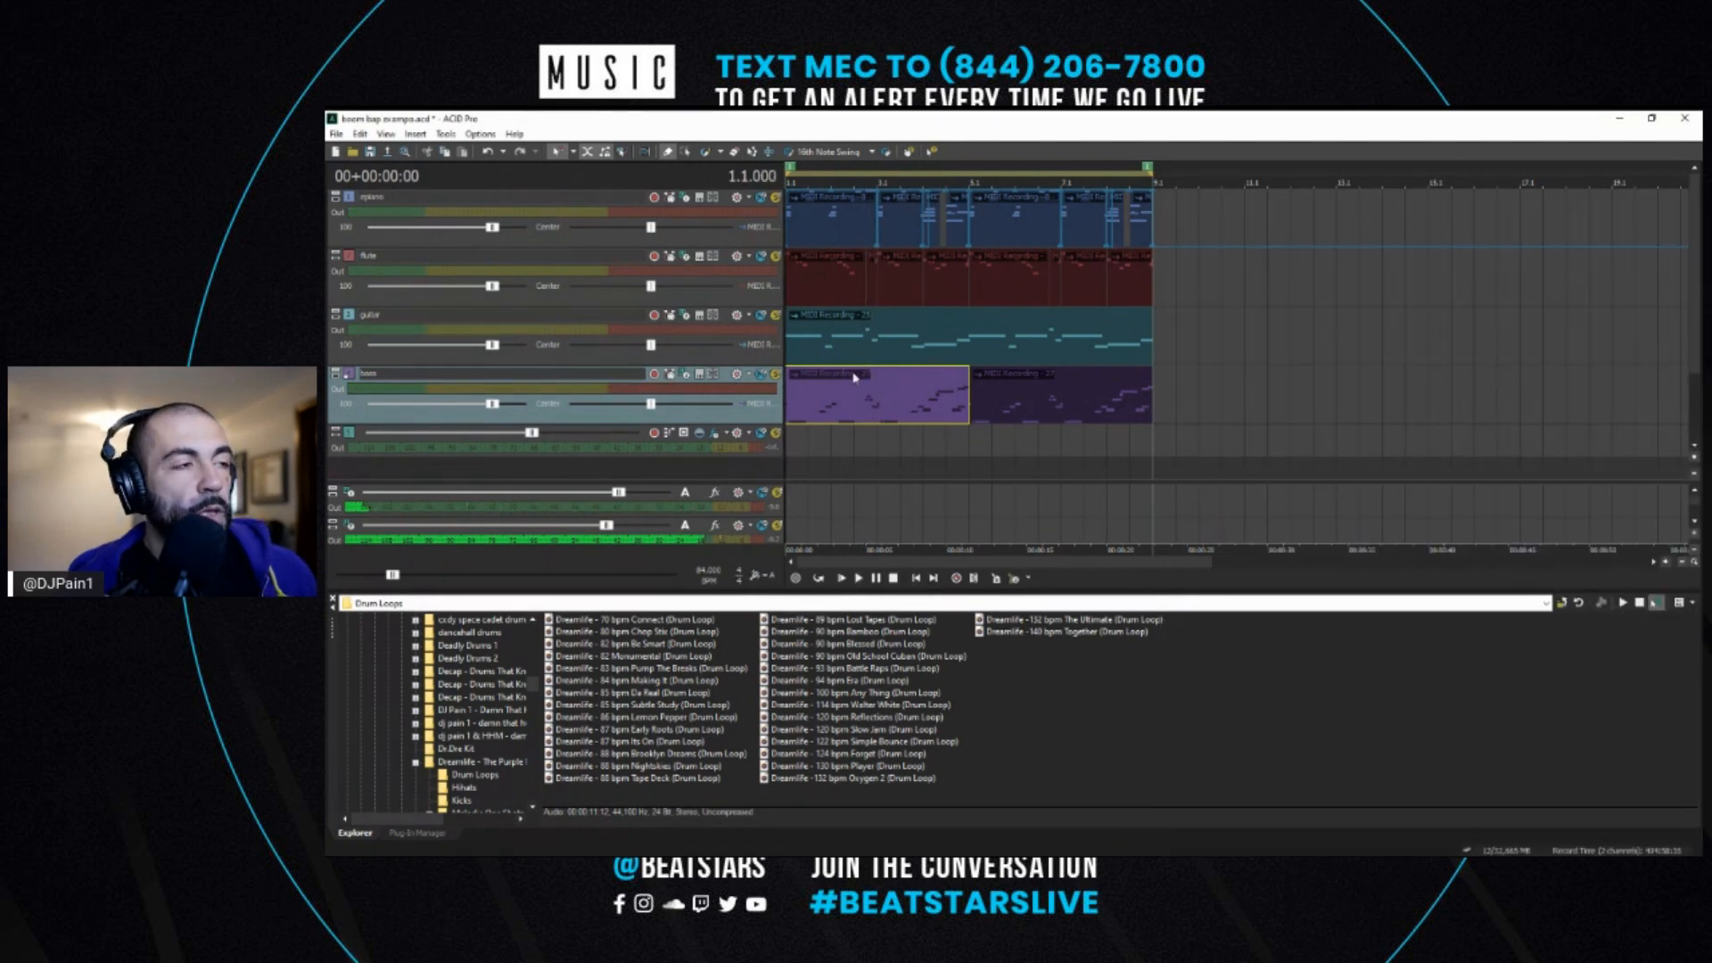
# - Play the beat through the complete Bus A effects chain and stop playback
pyautogui.click(797, 438)
pyautogui.press('space')
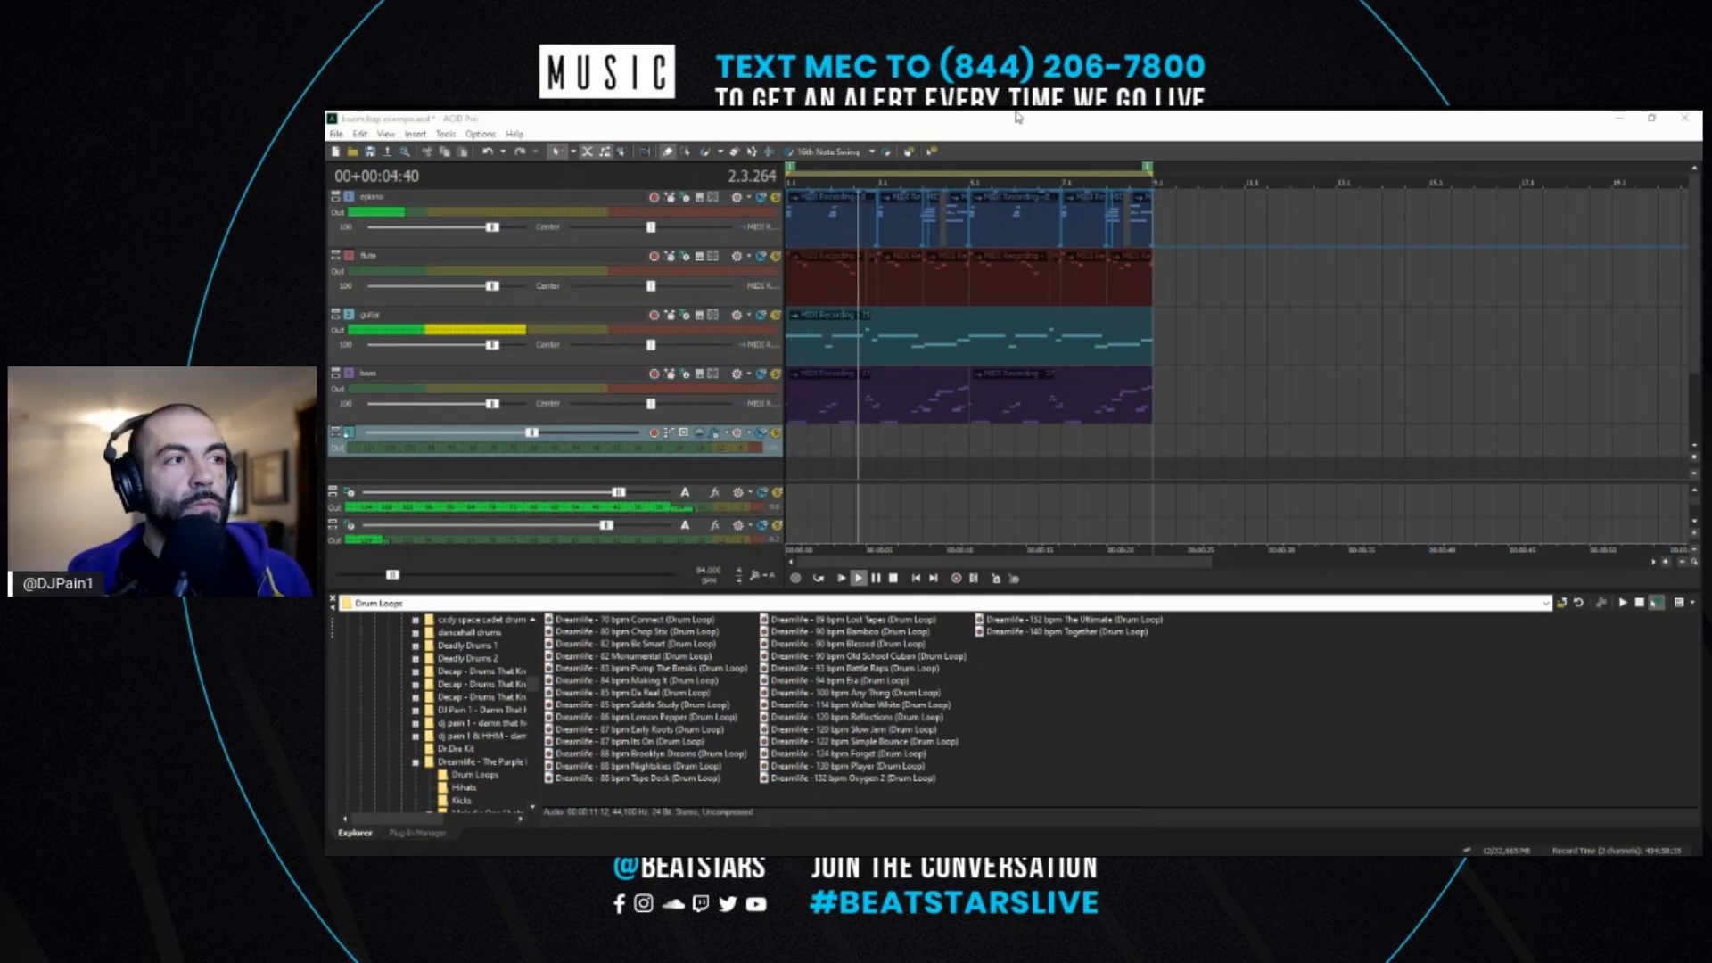
pyautogui.press('space')
# - Solo the bass track to find its soft synth in the mixing console, and change that Kontakt channel's output bus
pyautogui.click(854, 393)
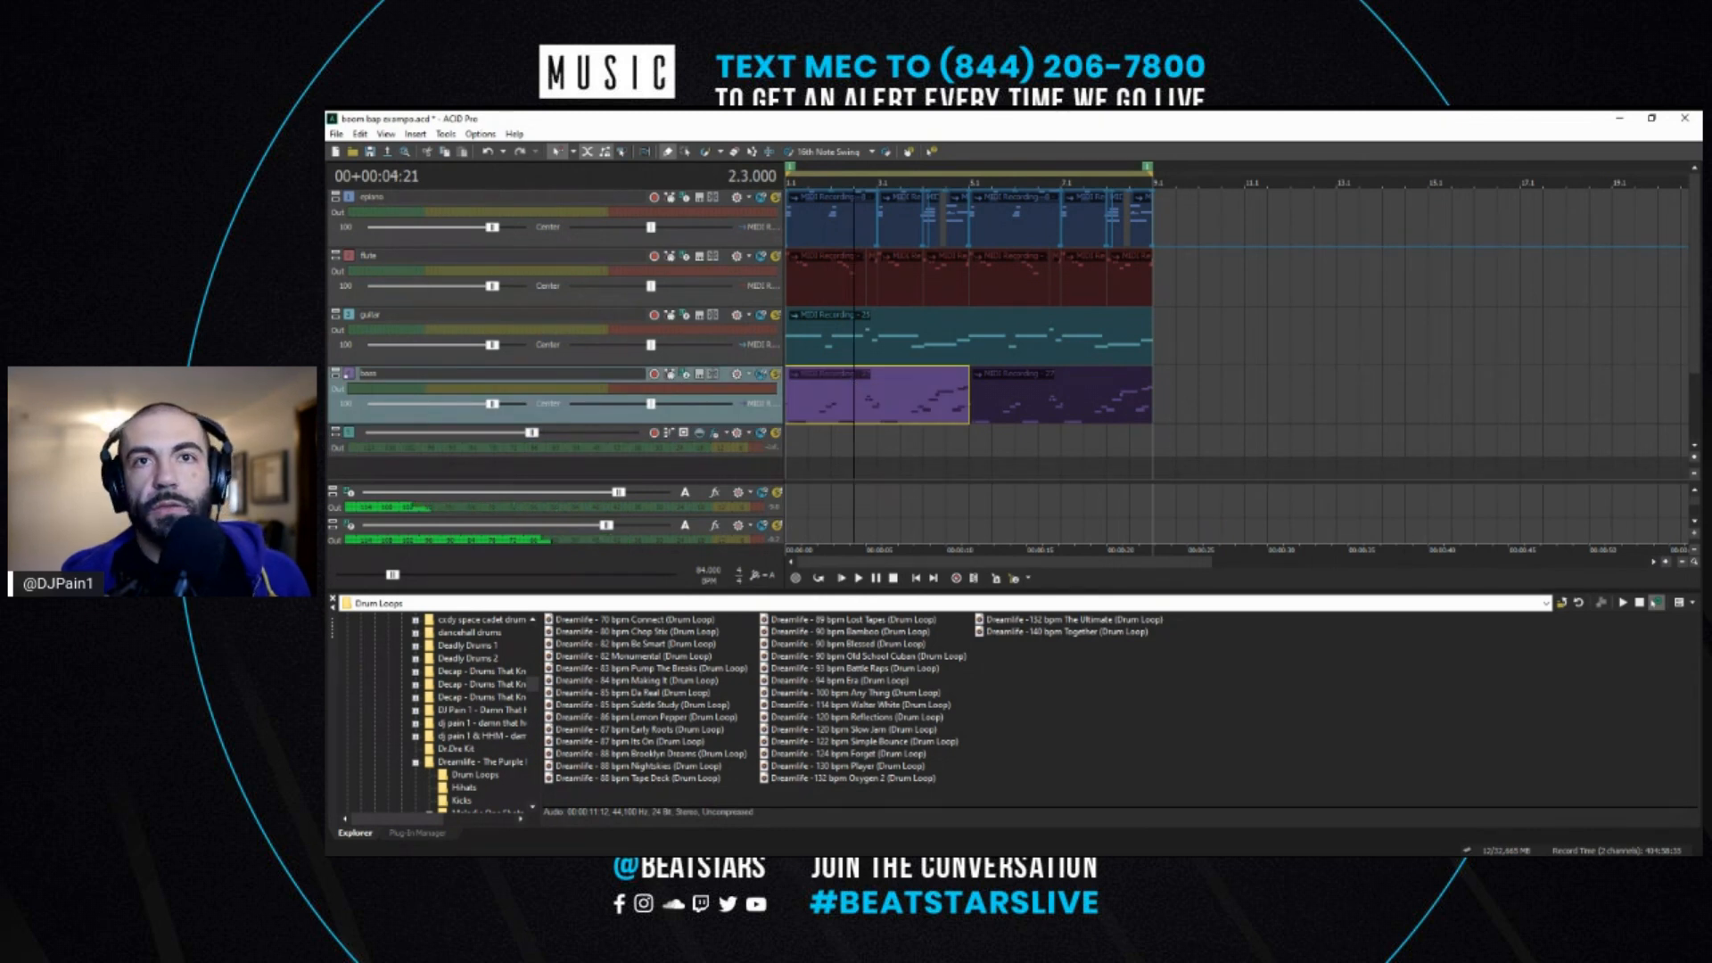
pyautogui.moveTo(1702, 170); pyautogui.dragTo(1473, 191)
pyautogui.click(794, 411)
pyautogui.click(776, 374)
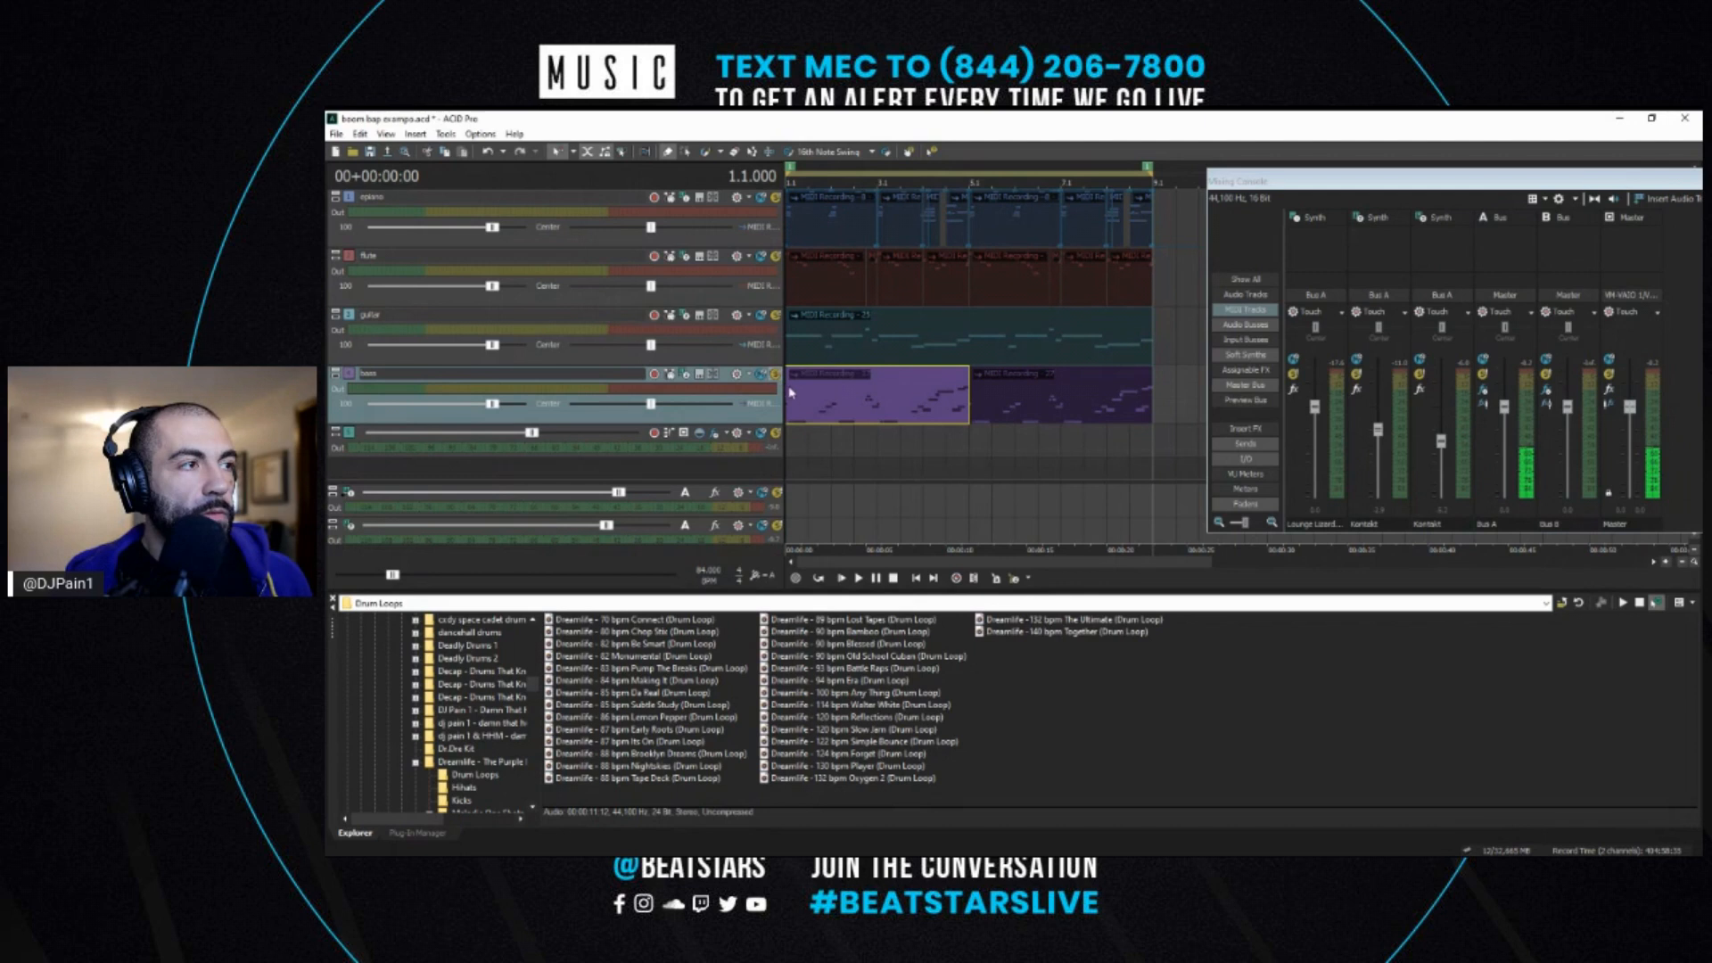
pyautogui.press('space')
pyautogui.press('space')
pyautogui.click(1443, 296)
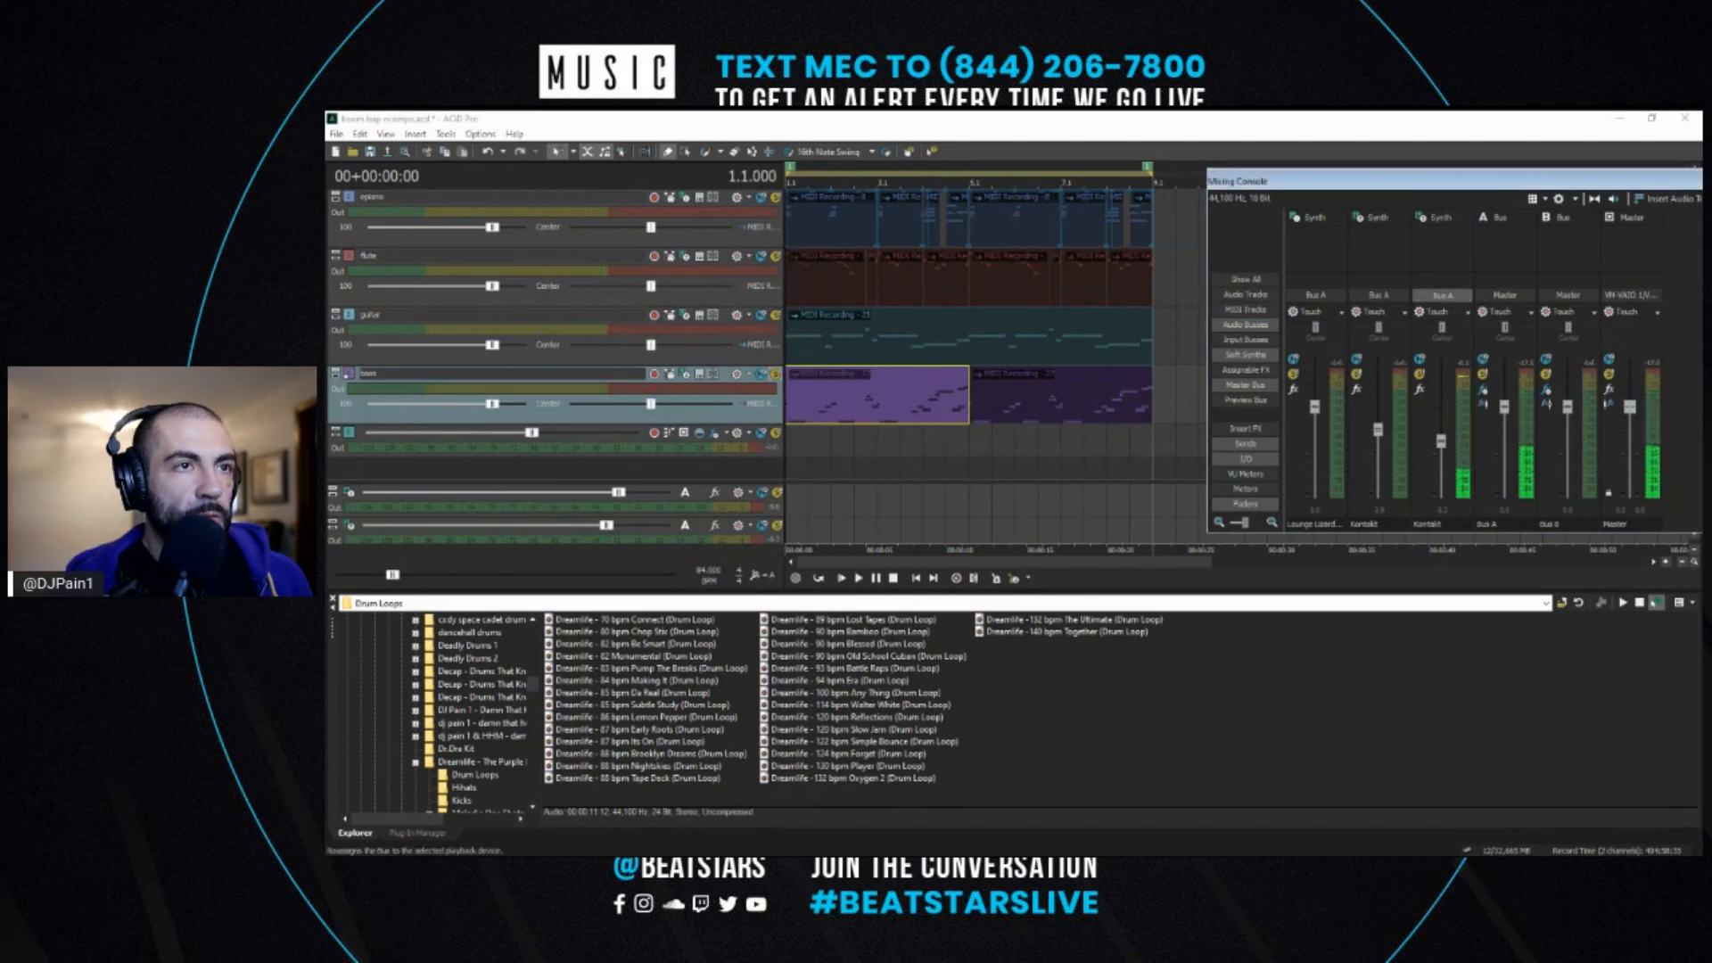
pyautogui.click(1479, 318)
# - Play the unsoloed tracks from the start with the bass muted, and switch back to the Draw tool
pyautogui.click(955, 363)
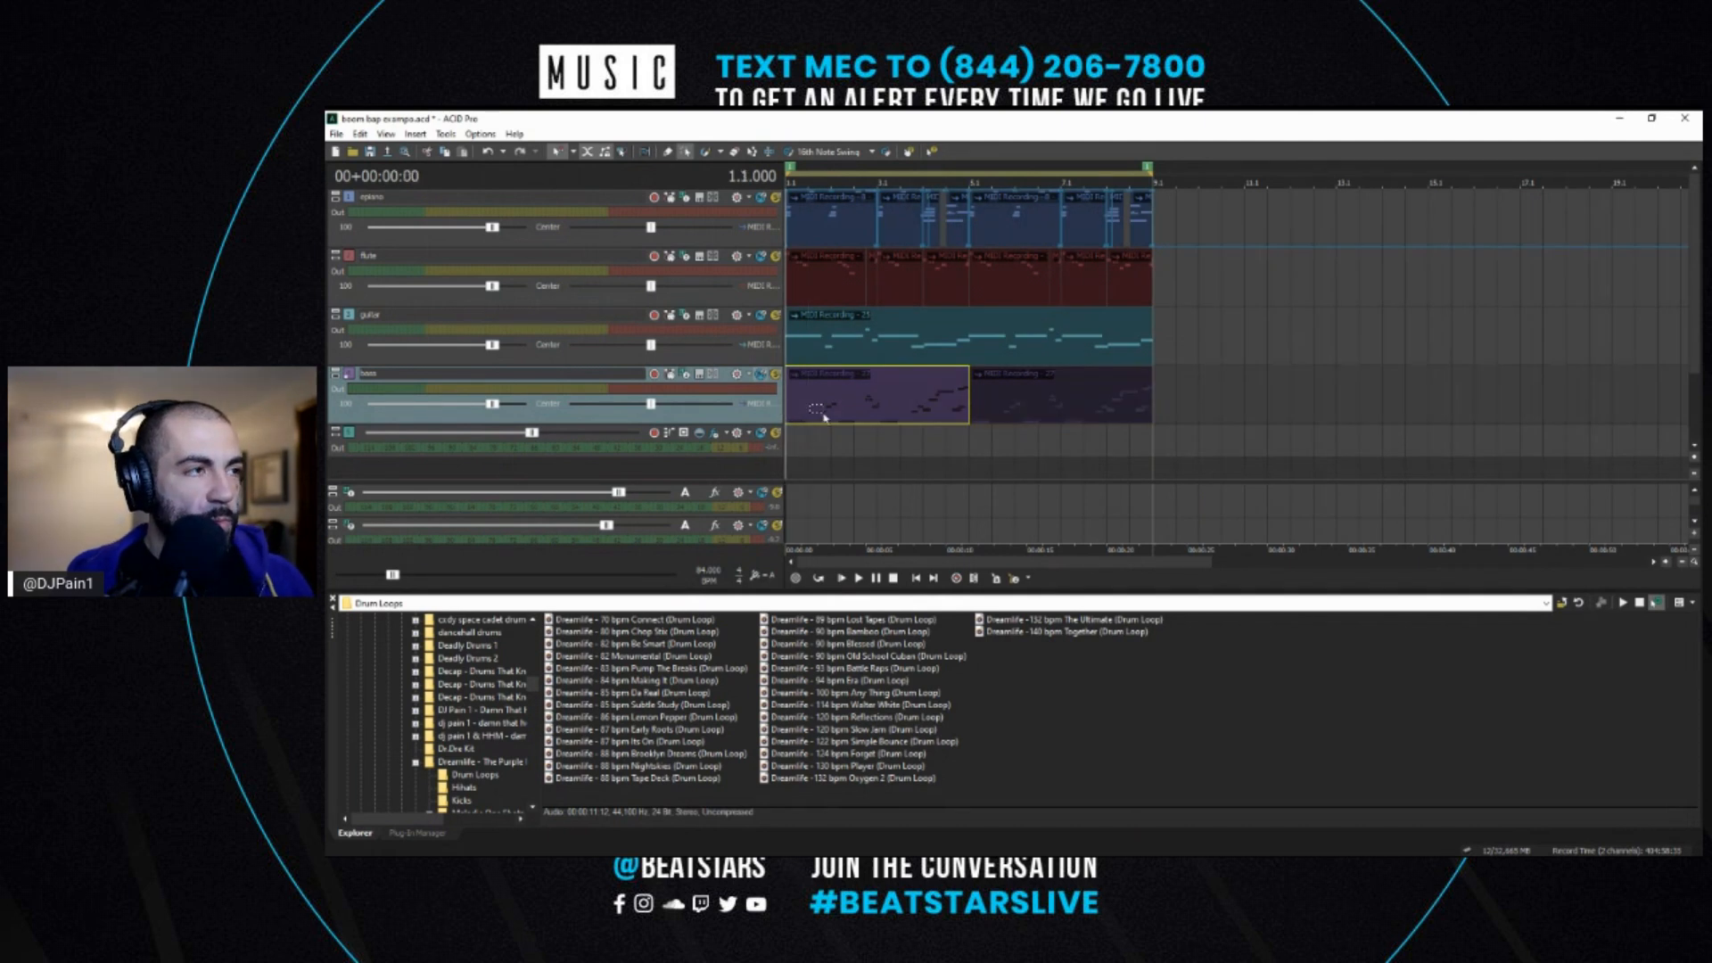
pyautogui.scroll(4, 897, 411)
pyautogui.press('space')
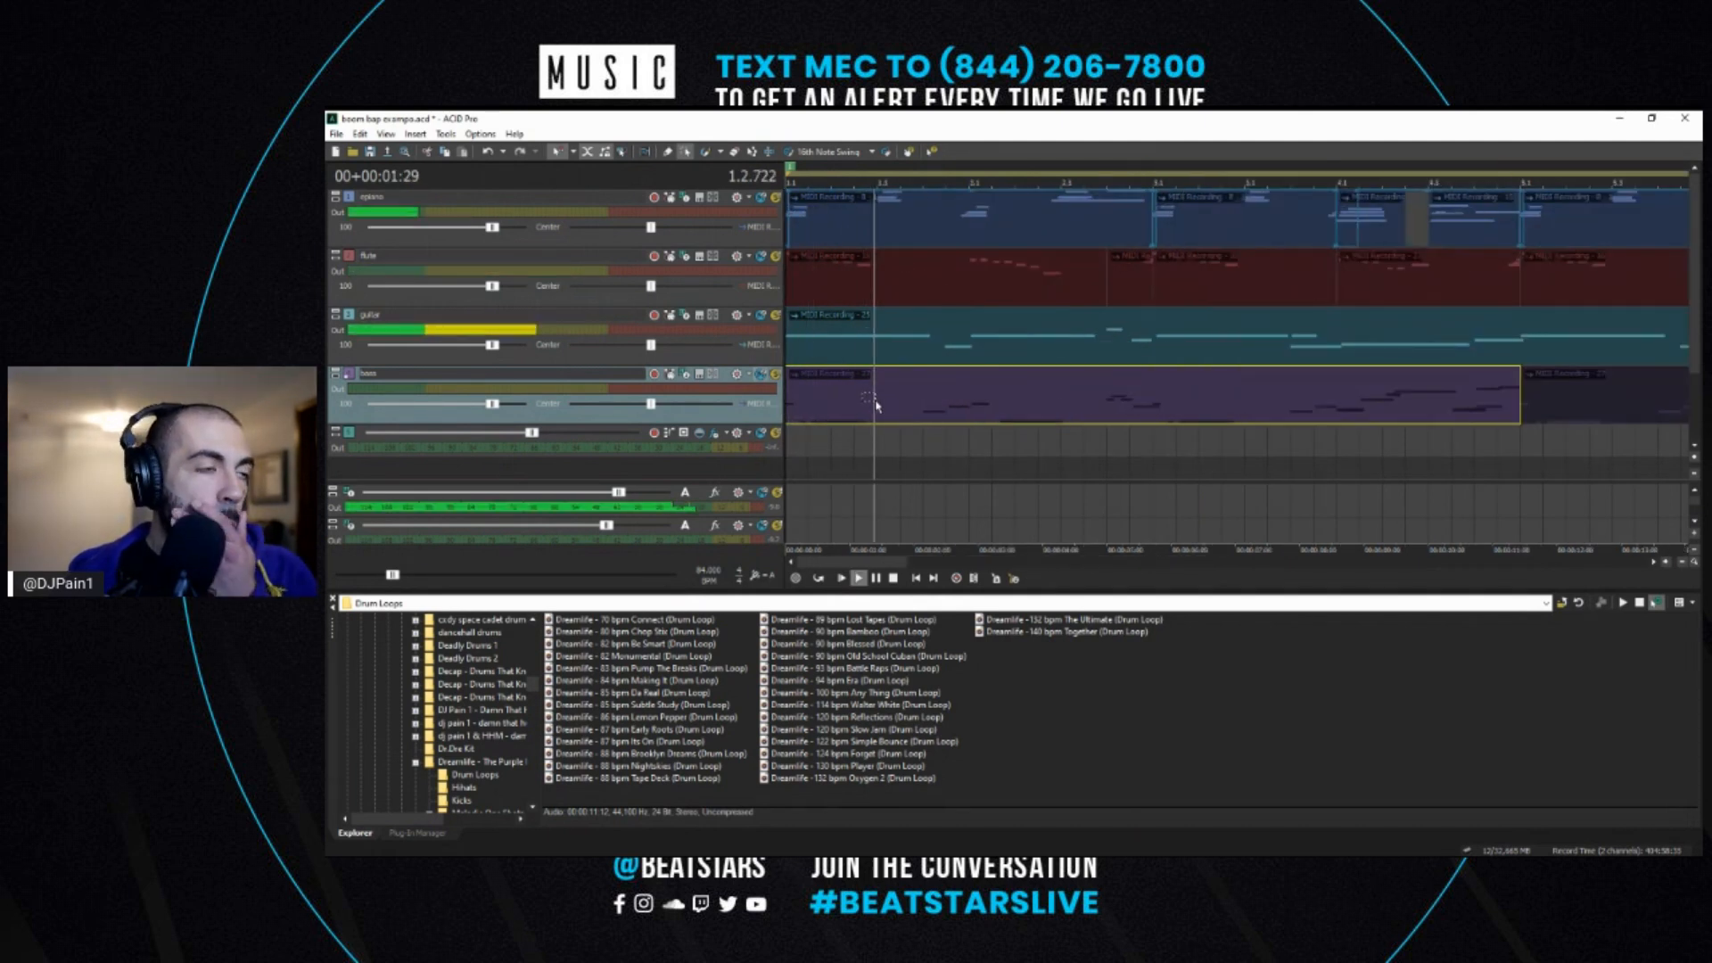
pyautogui.scroll(-5, 1000, 324)
pyautogui.scroll(2, 1067, 348)
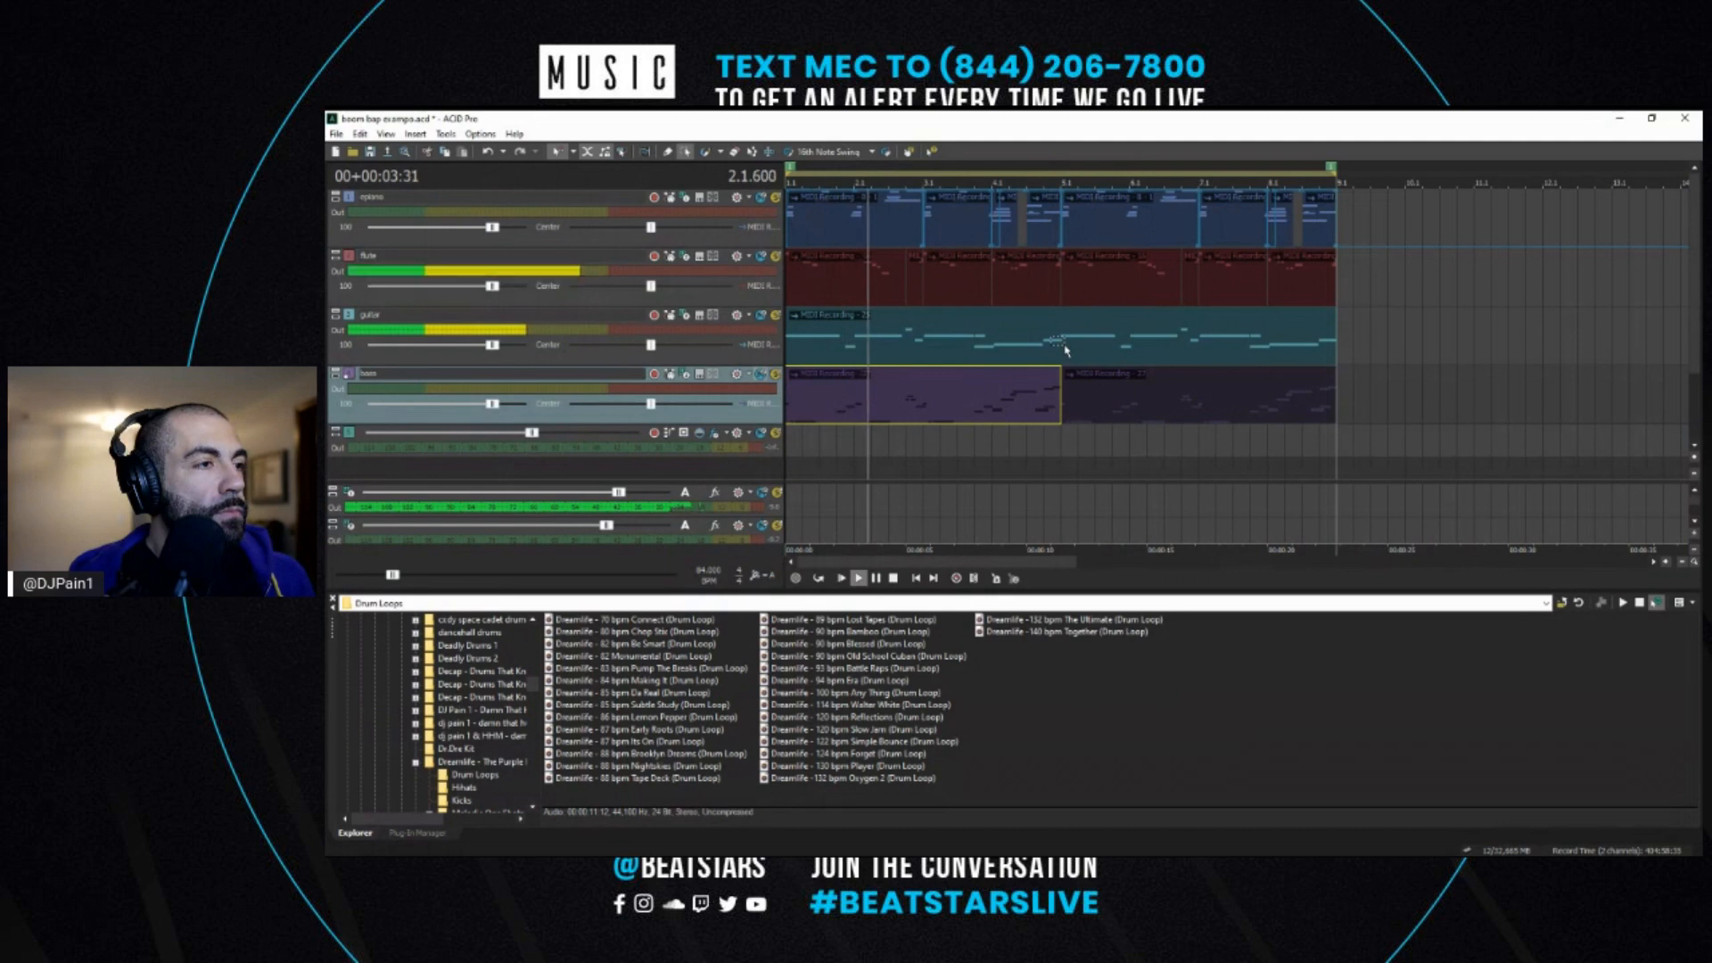
pyautogui.click(667, 151)
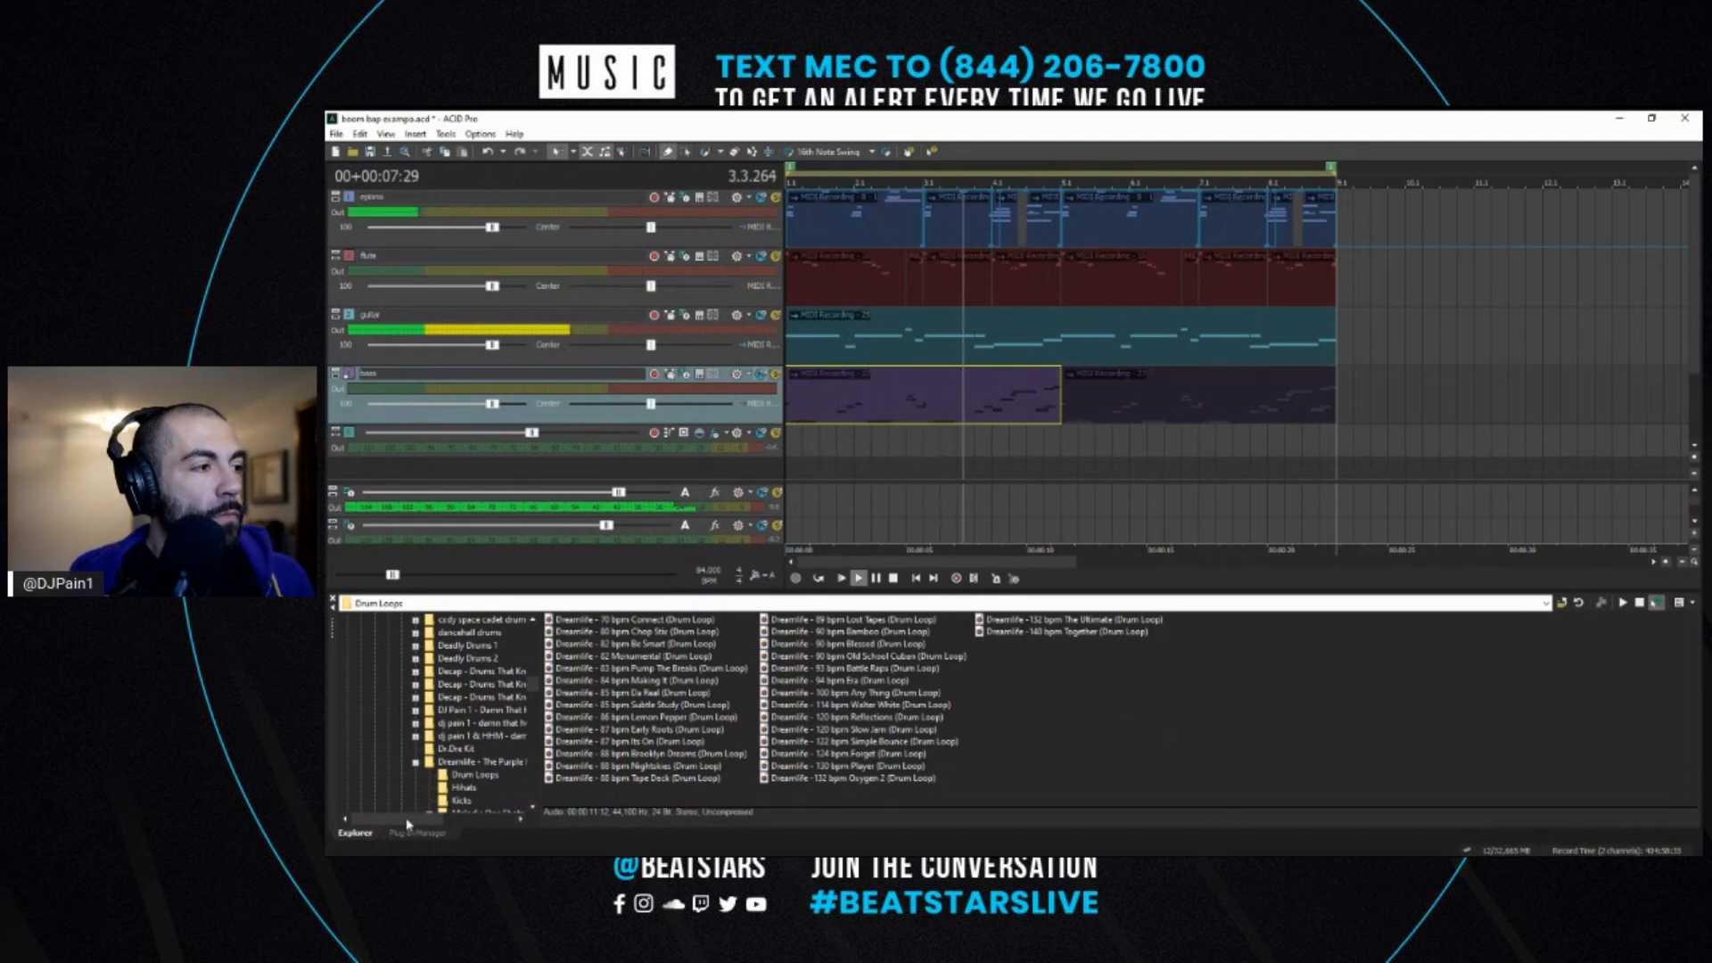
# - Stop playback, add a new MIDI track, assign it the Grace soft synth, and close the synth window
pyautogui.moveTo(414, 820); pyautogui.dragTo(425, 823)
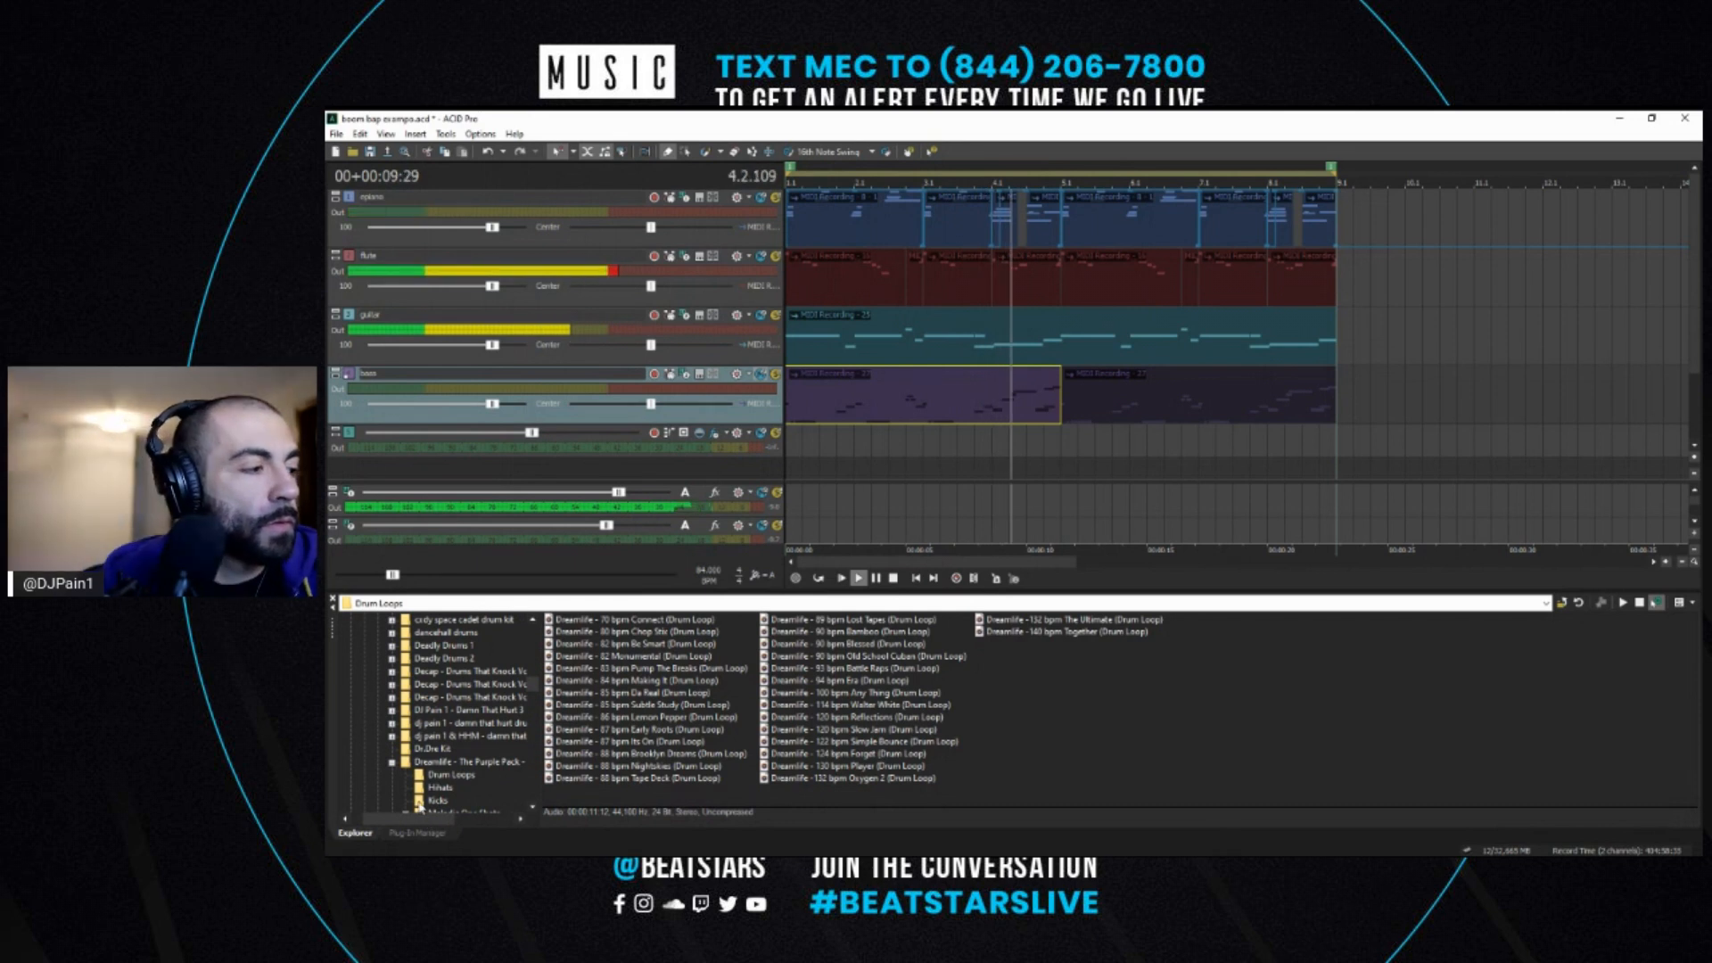
pyautogui.press('space')
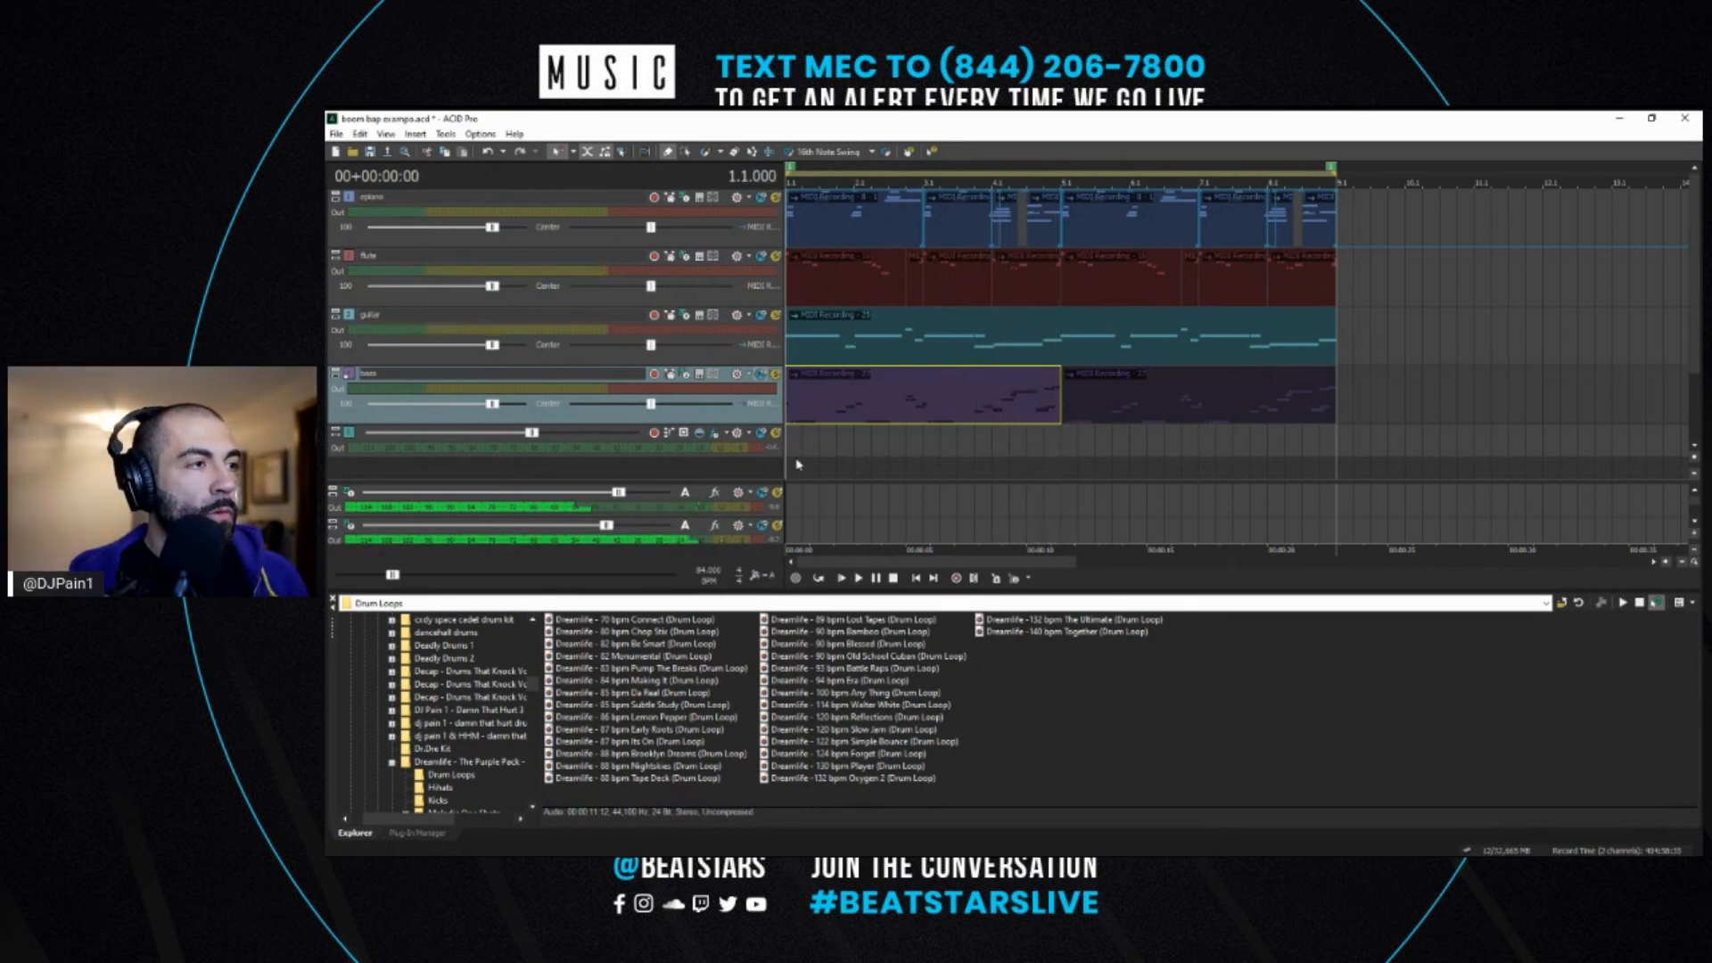
pyautogui.hotkey('ctrl', 'alt', 'q')
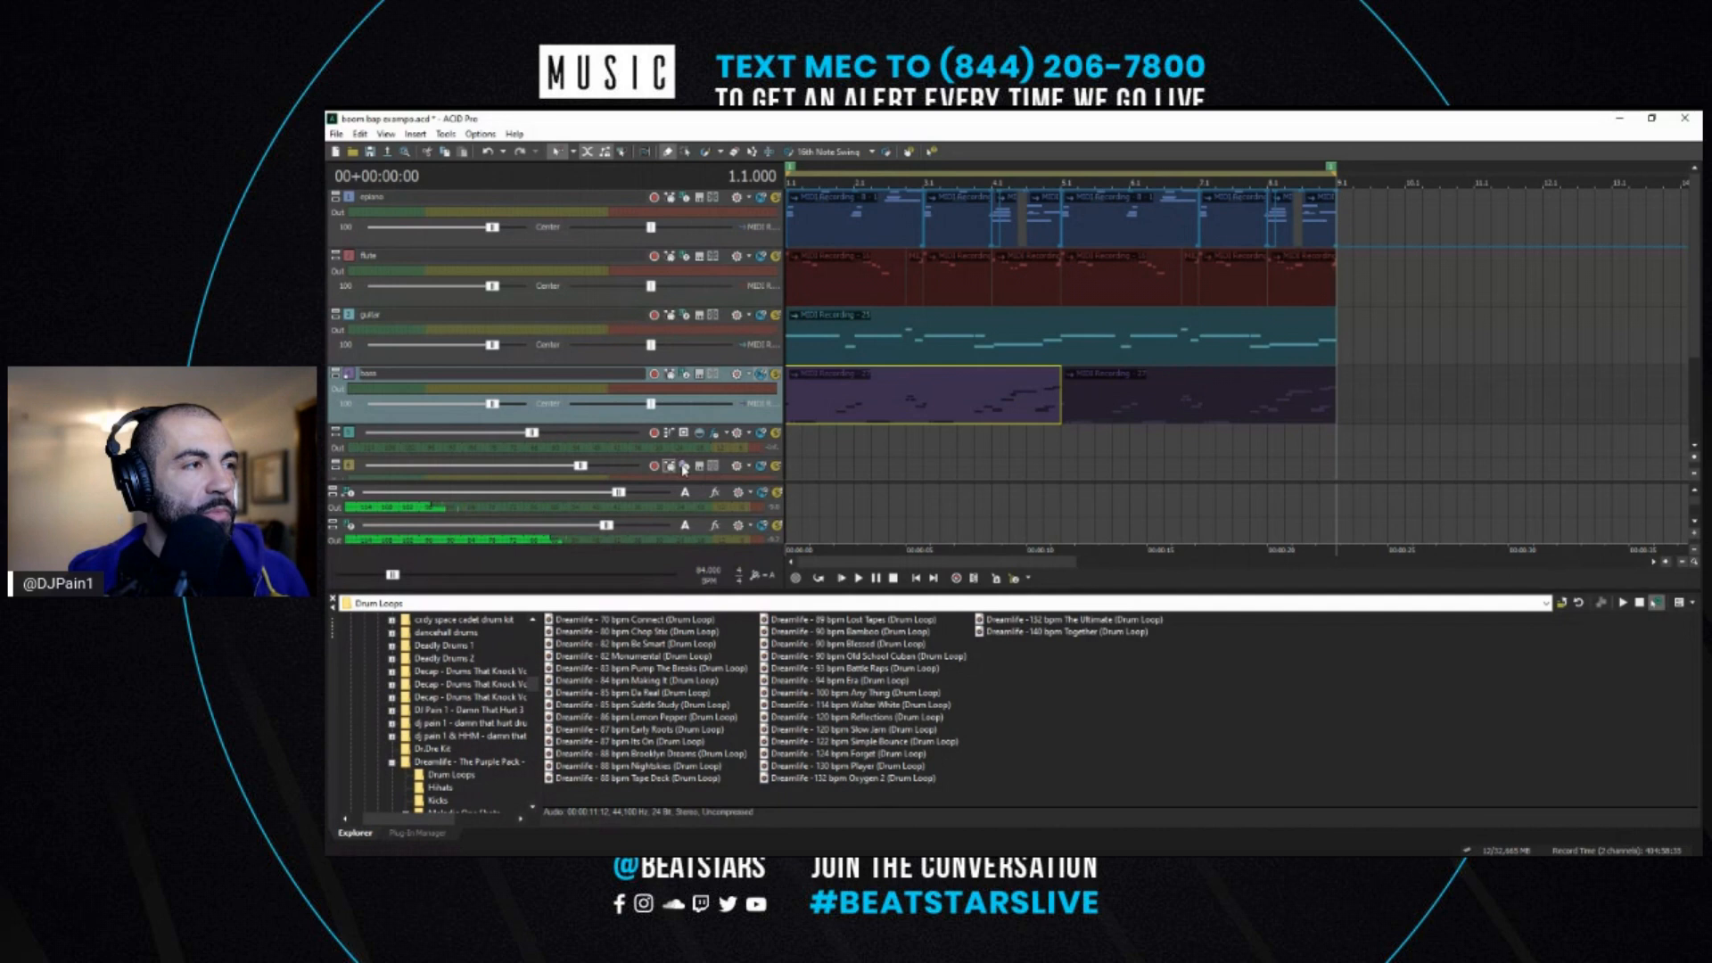
pyautogui.click(685, 468)
pyautogui.click(745, 494)
pyautogui.click(981, 393)
pyautogui.write('gr')
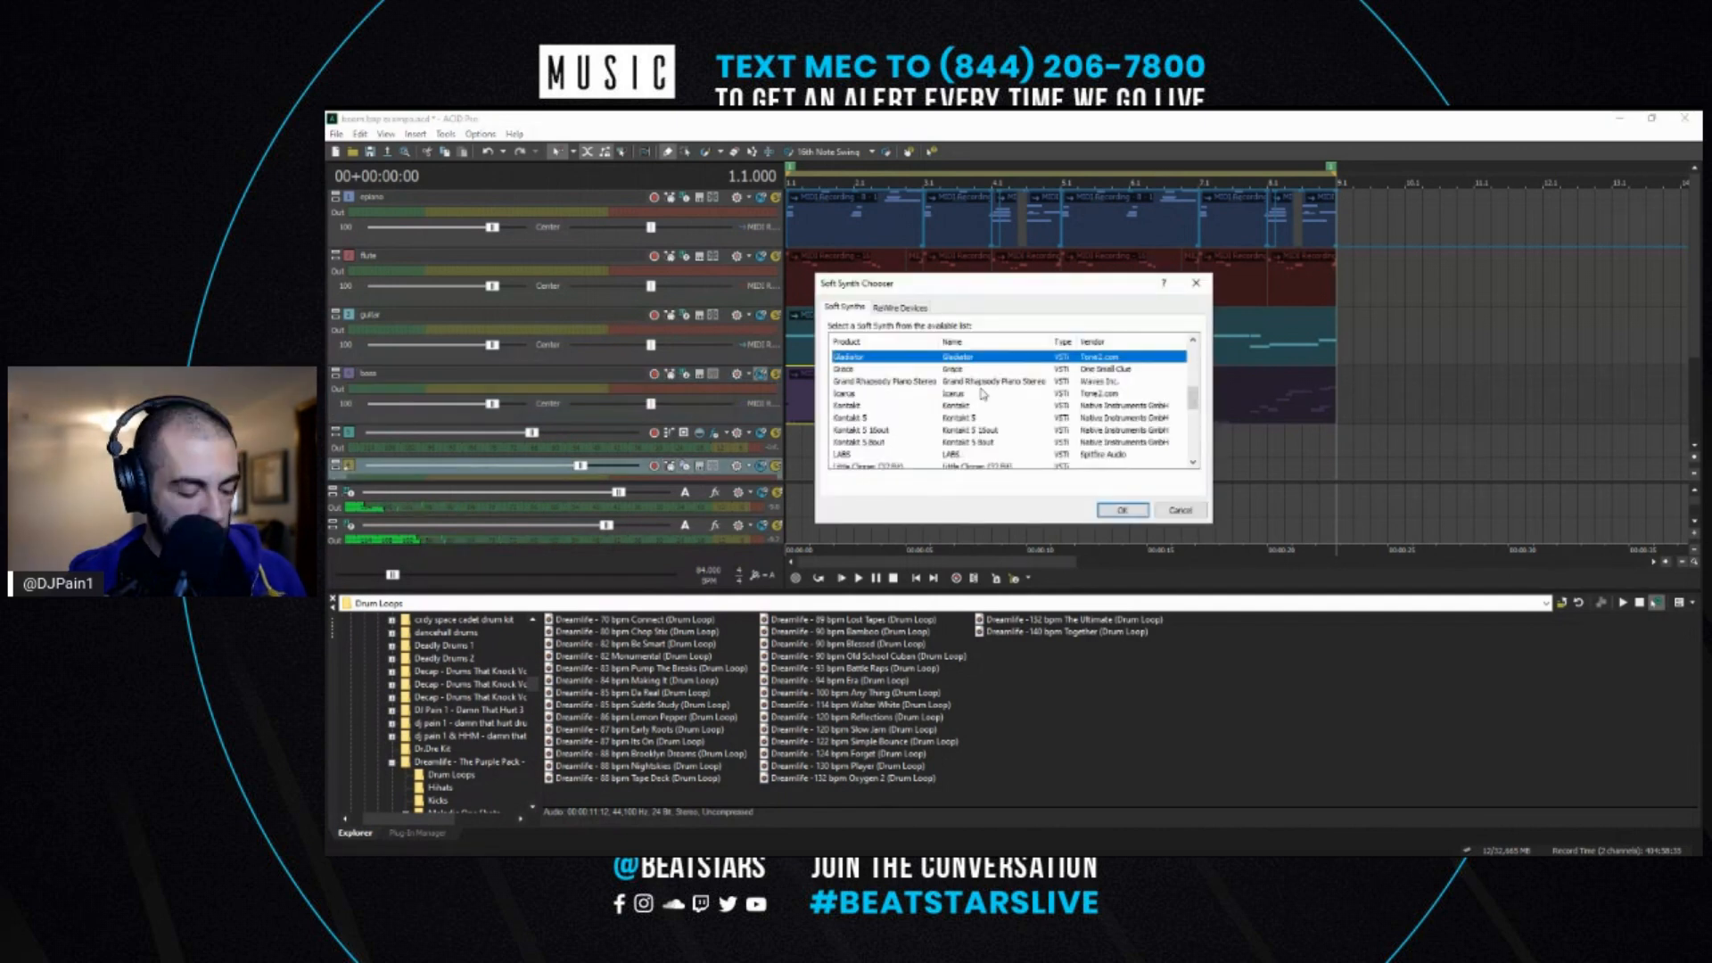
pyautogui.press('Return')
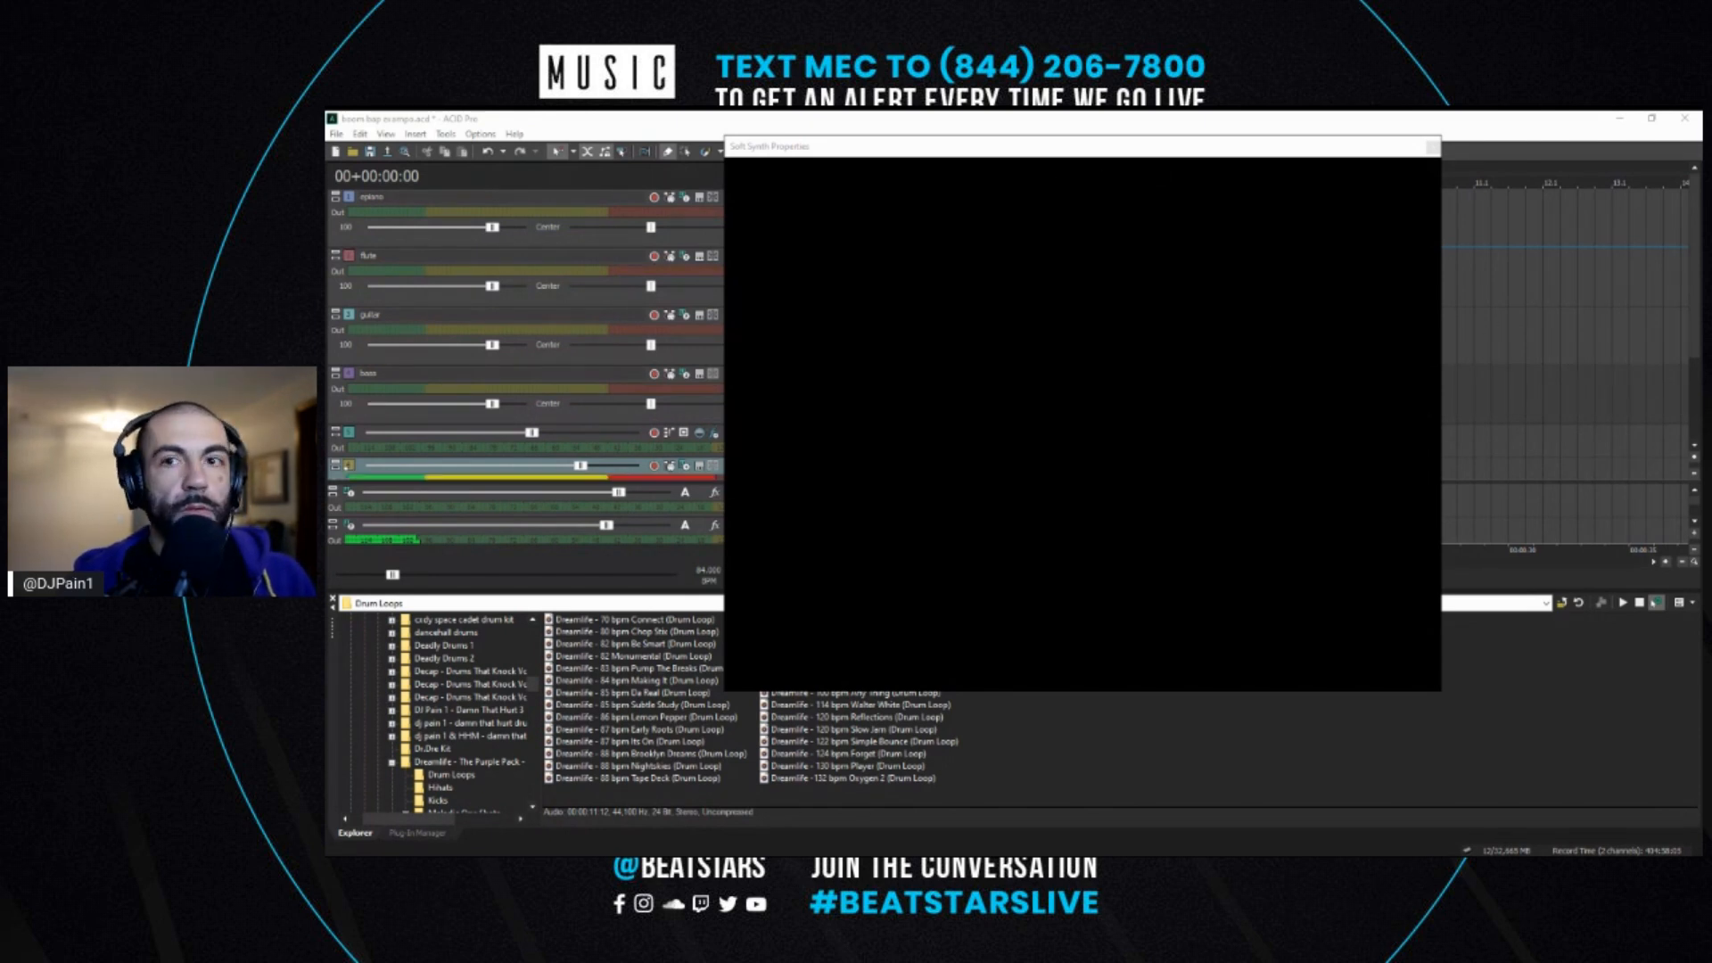
pyautogui.click(1431, 149)
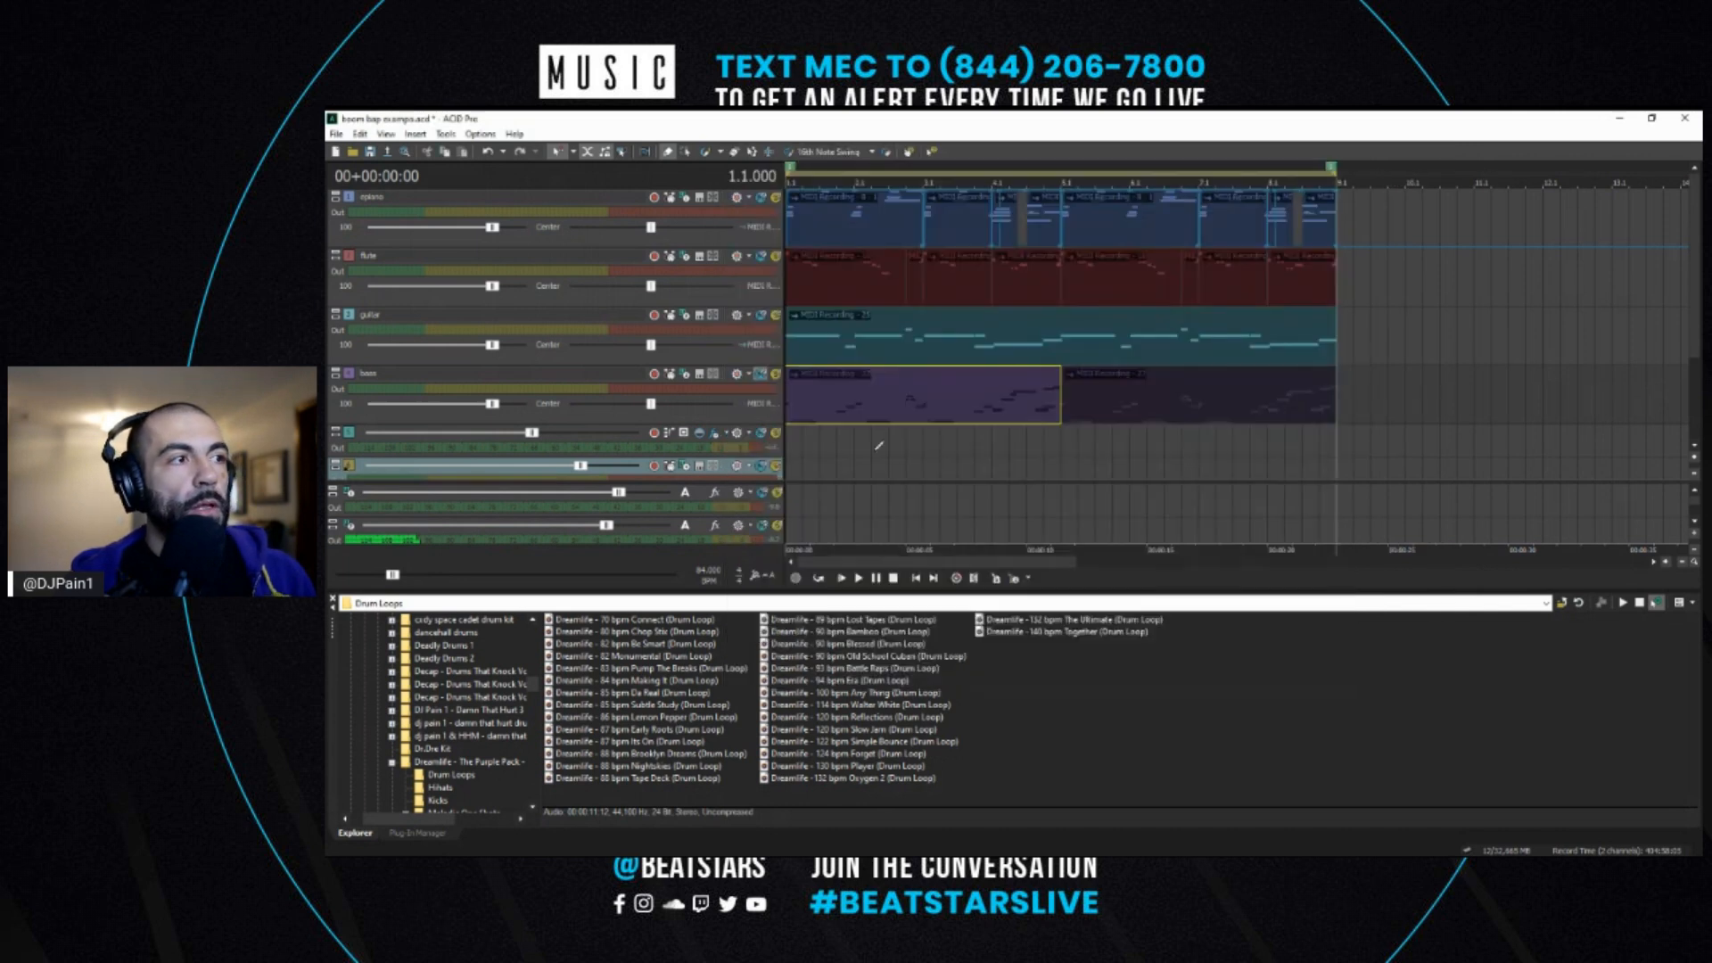
# - Record a MIDI take of about five bars on the new Grace track from the project start
pyautogui.click(848, 452)
pyautogui.press('space')
pyautogui.scroll(-1, 1698, 342)
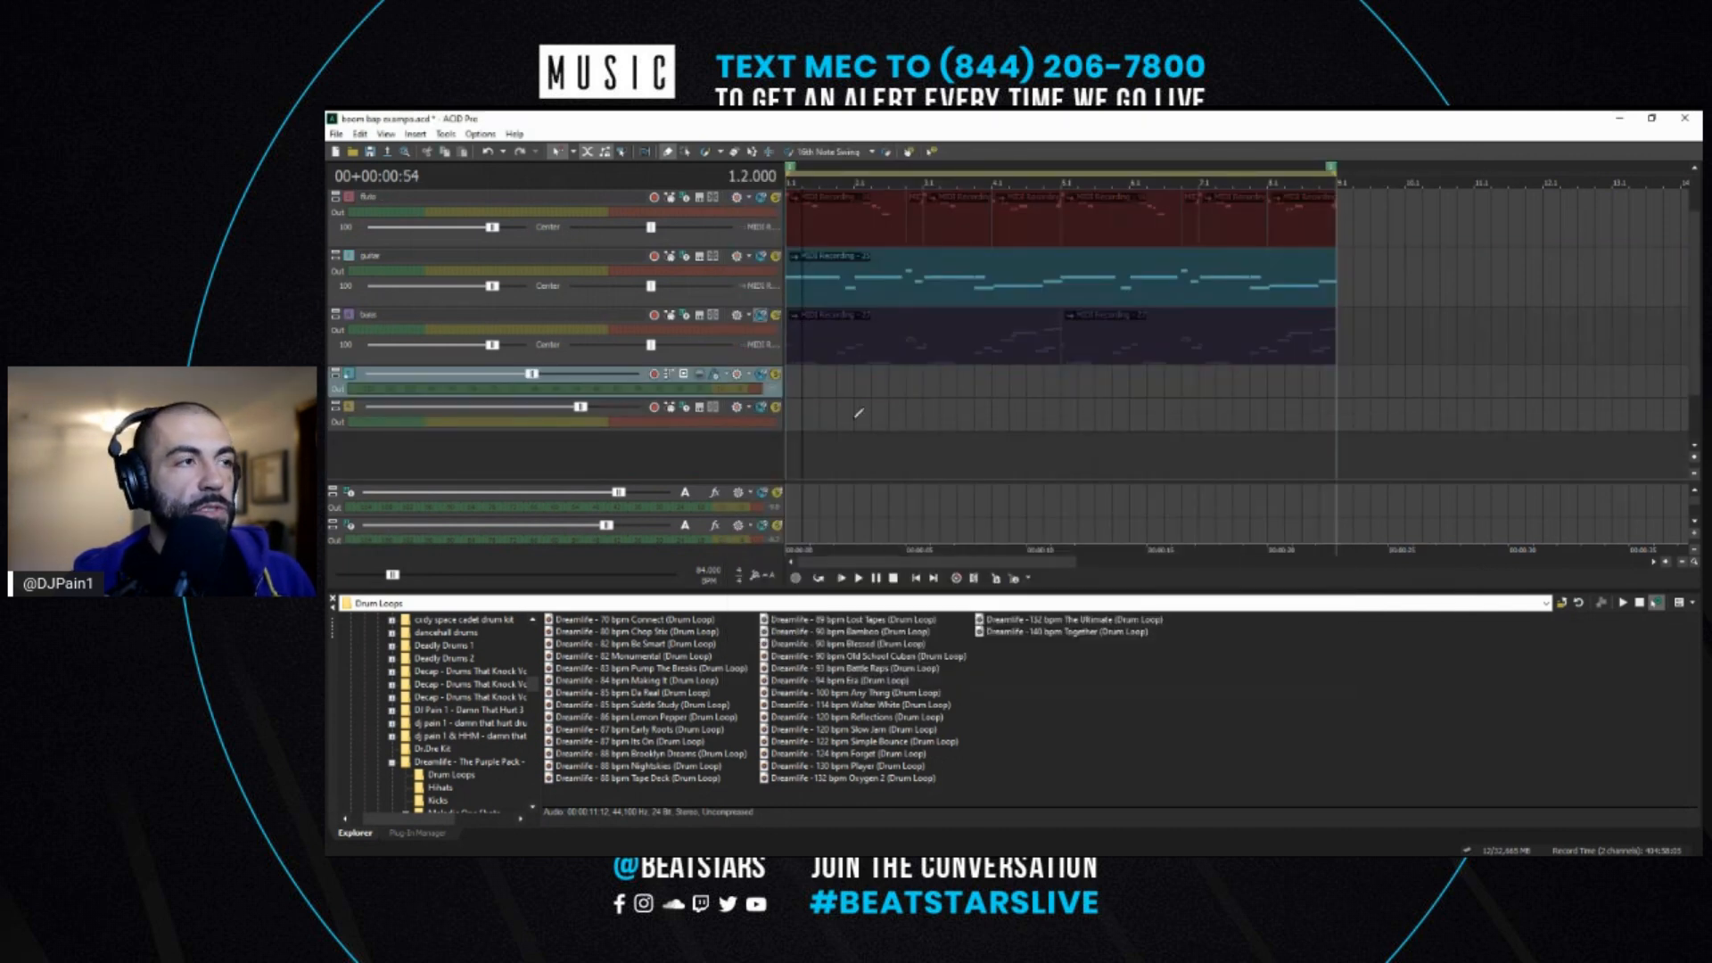
pyautogui.click(794, 412)
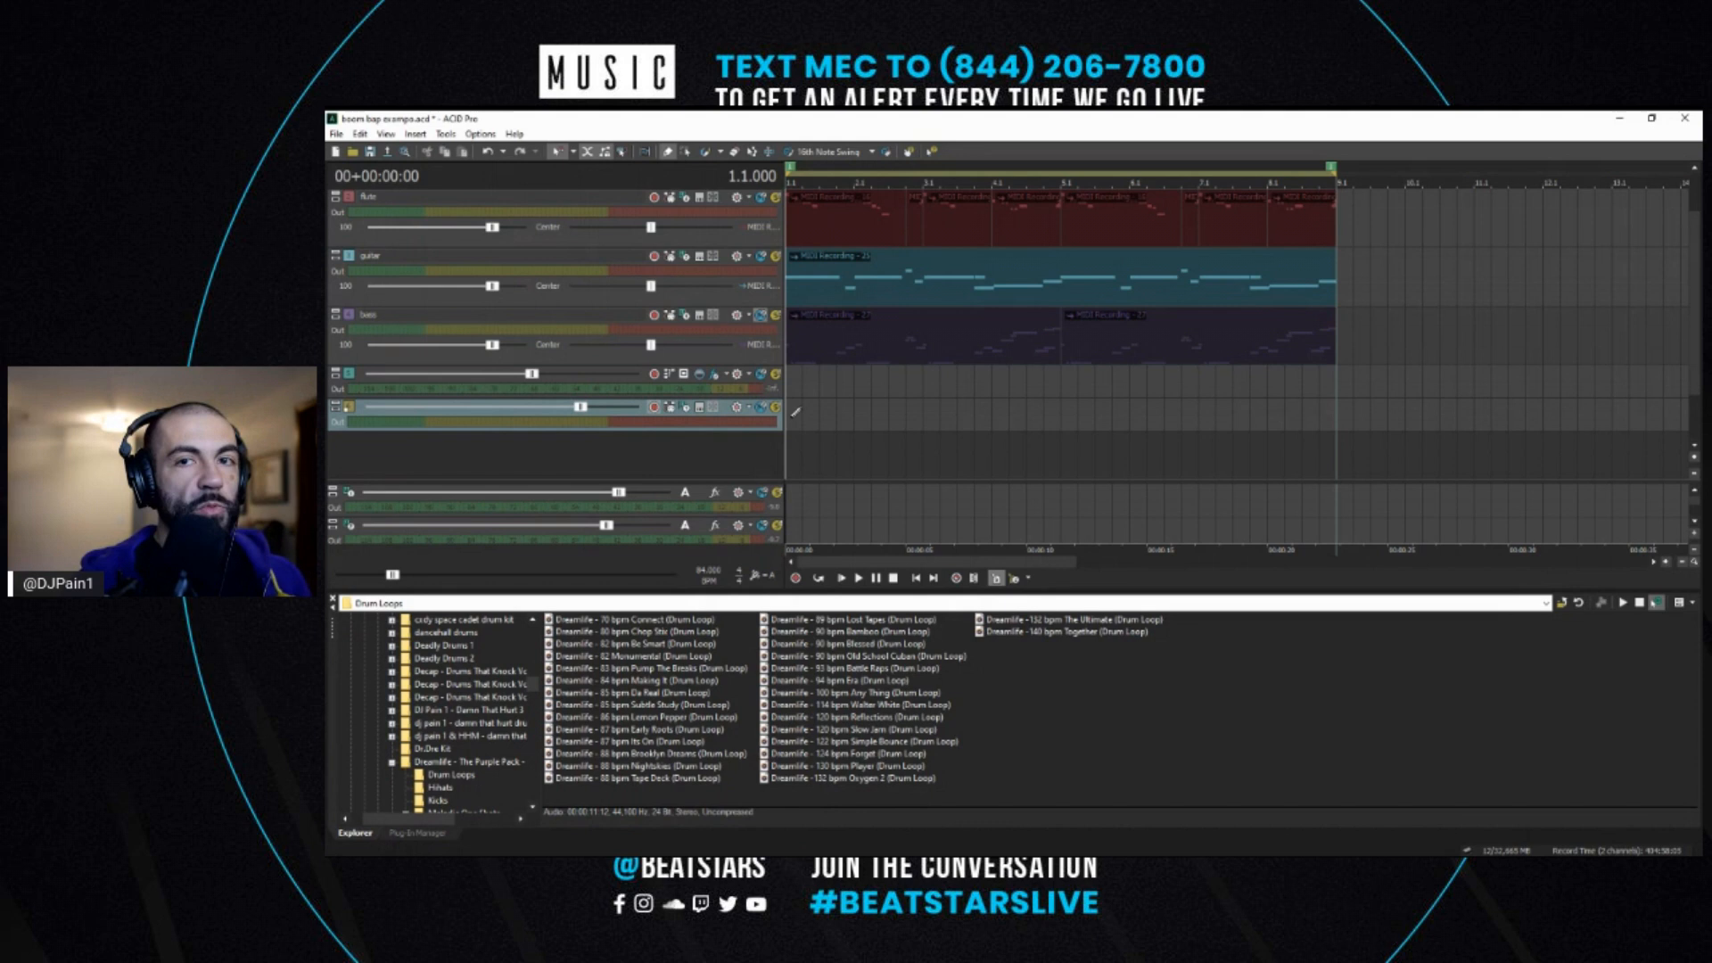
pyautogui.hotkey('ctrl', 'r')
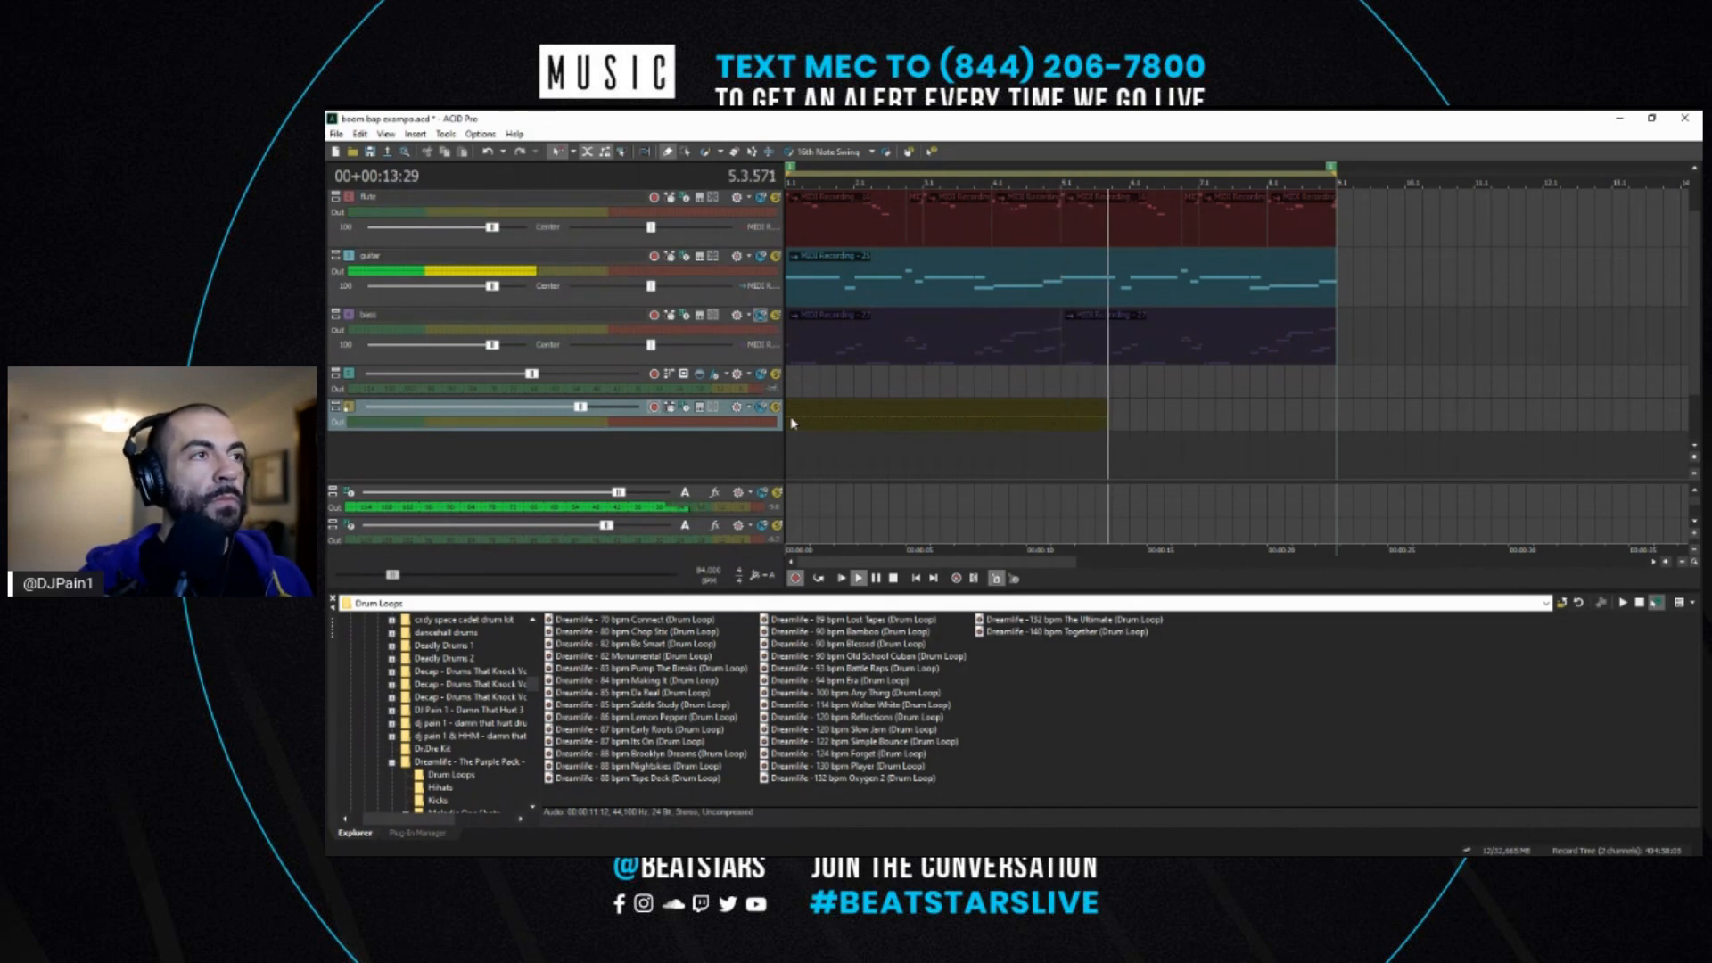
pyautogui.press('space')
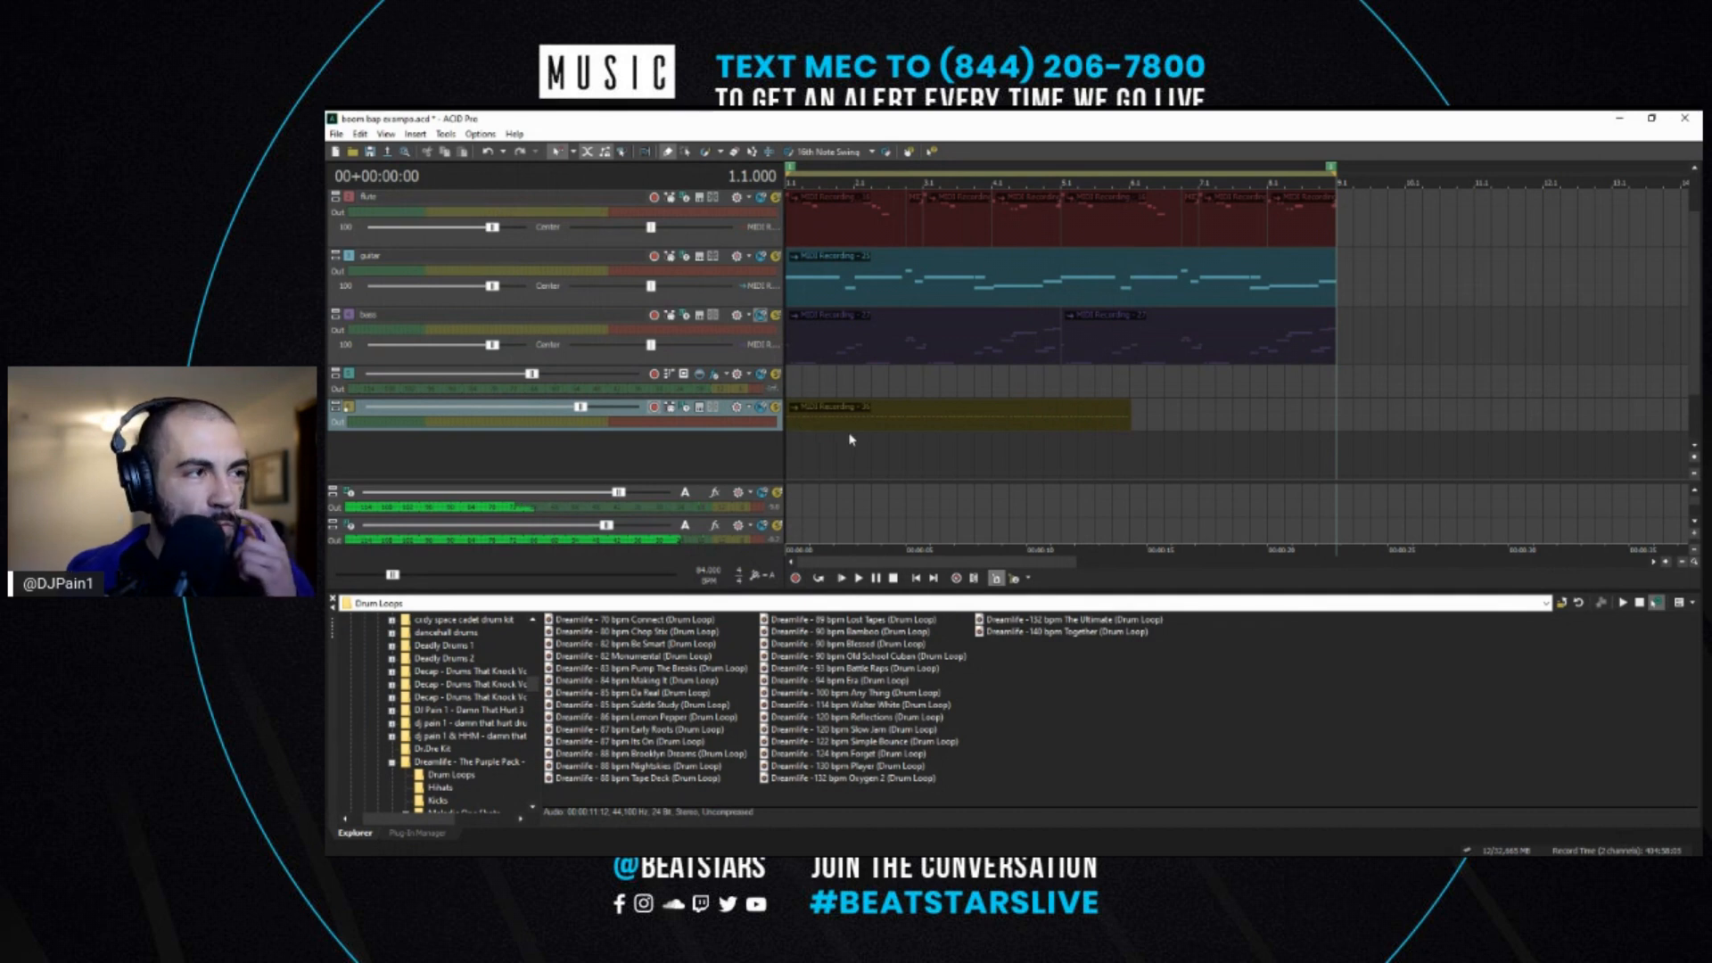
# - Play back the recorded take and stop at bar 3 to find a usable bar
pyautogui.scroll(1, 852, 439)
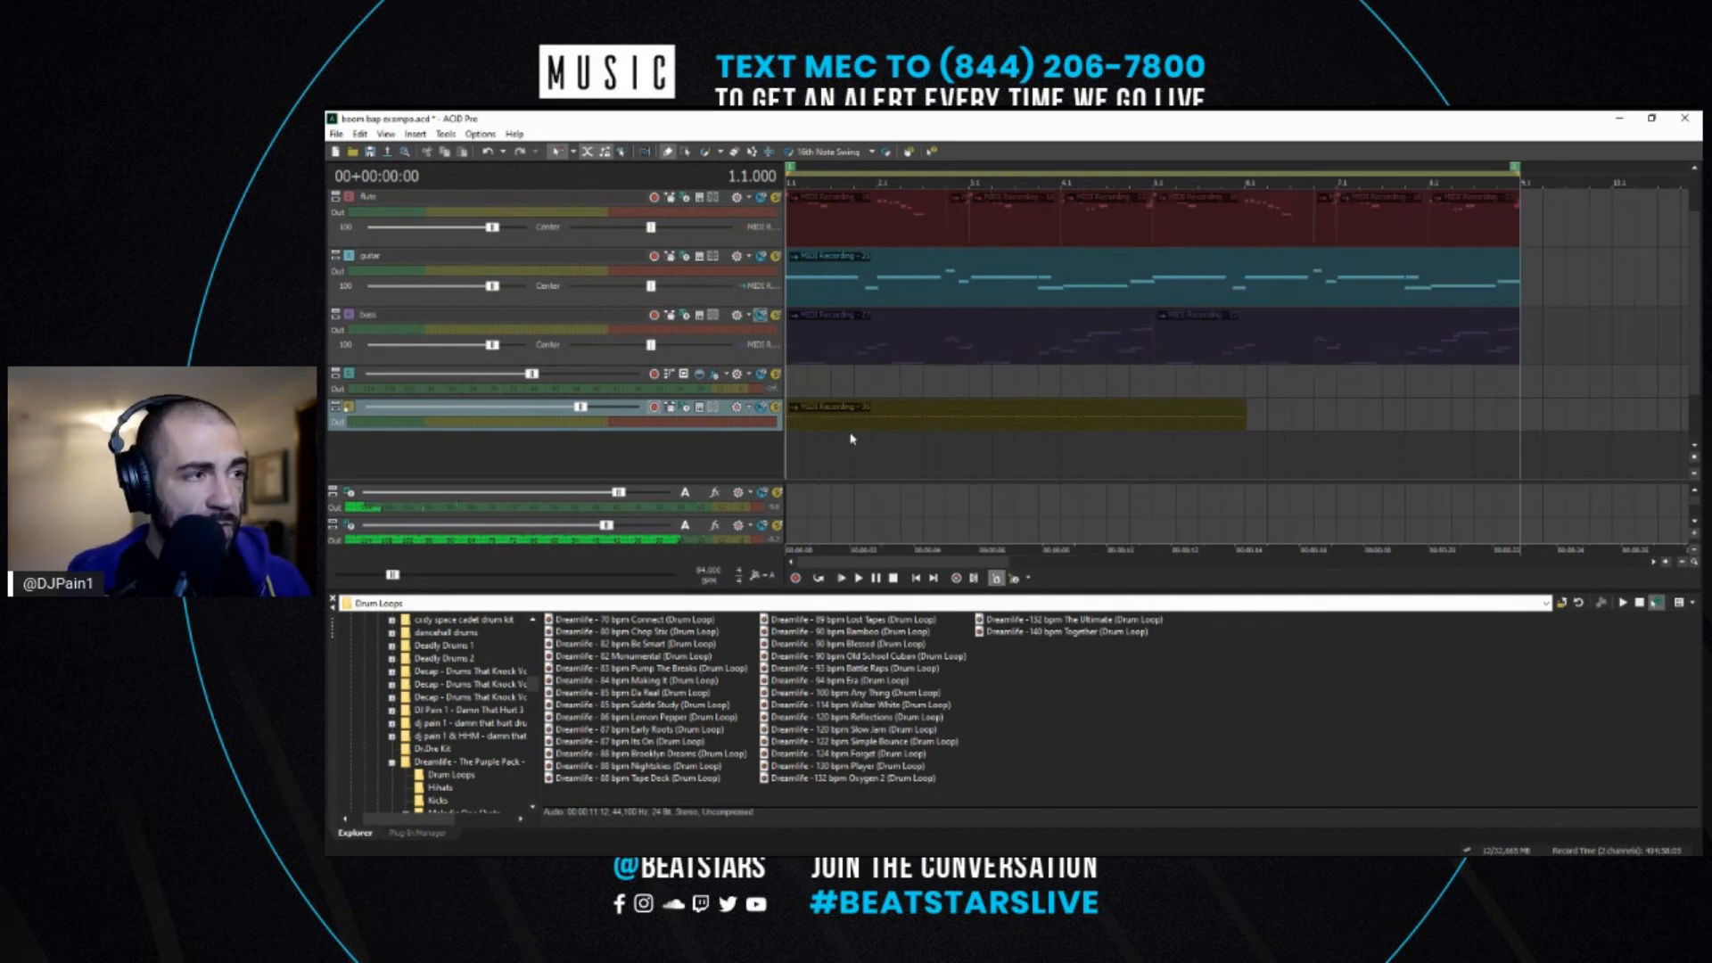
pyautogui.press('space')
pyautogui.scroll(4, 1055, 459)
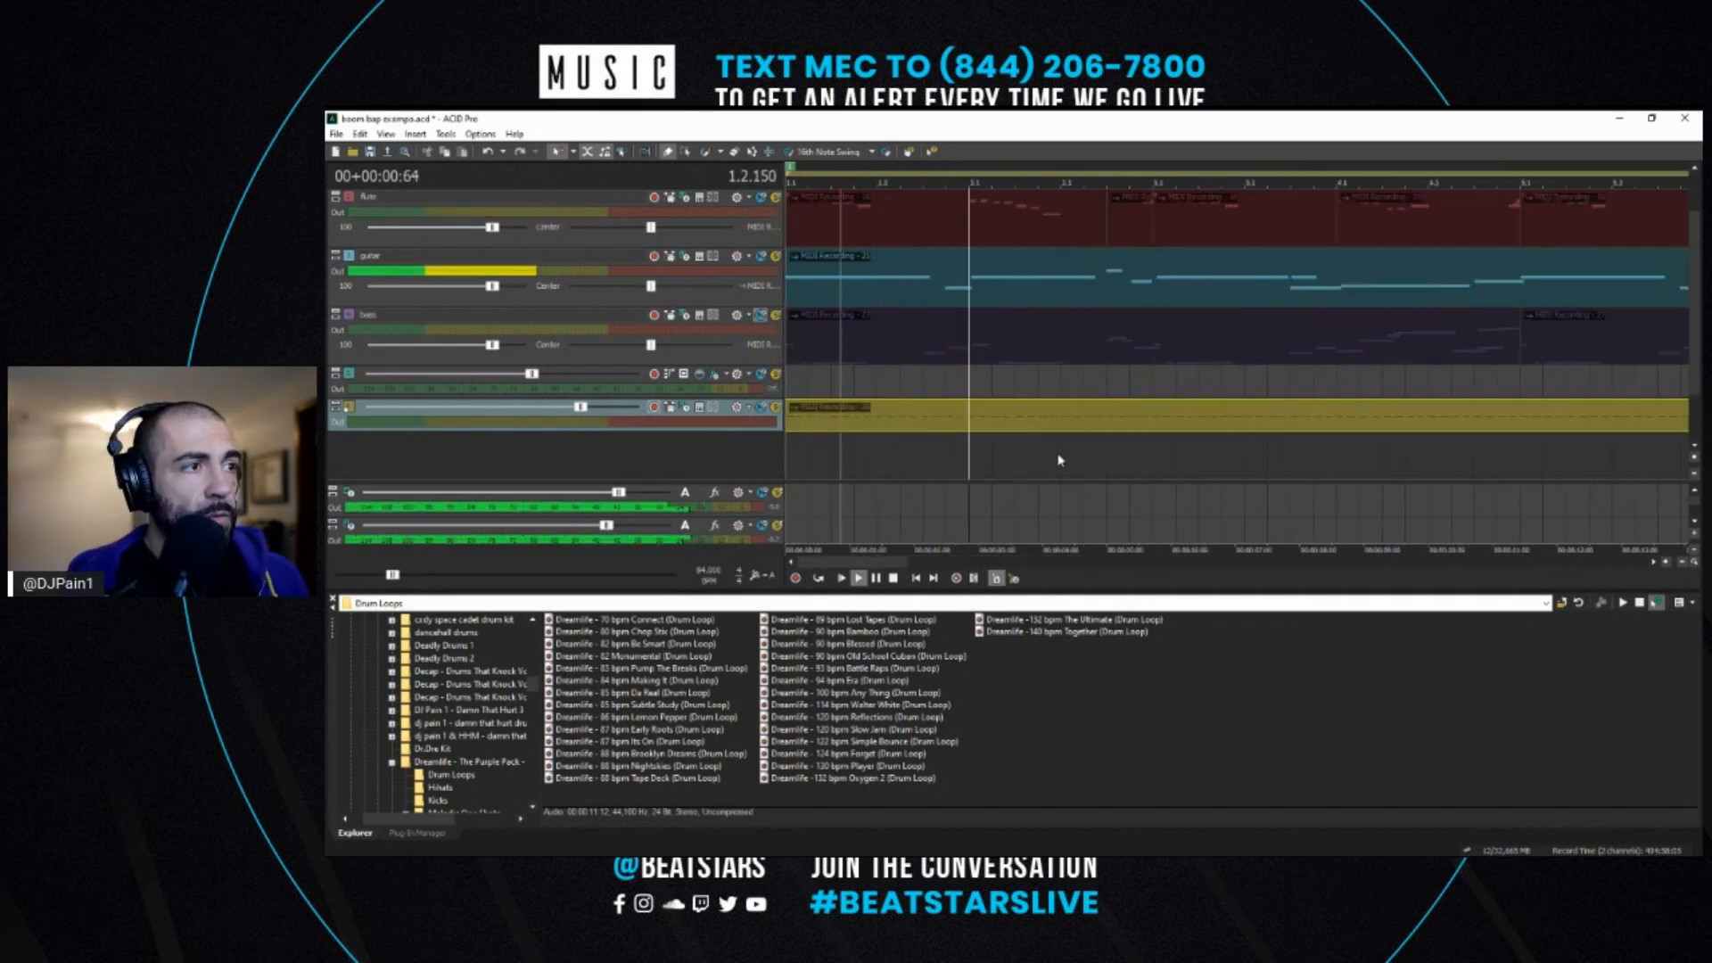
pyautogui.scroll(-3, 1151, 458)
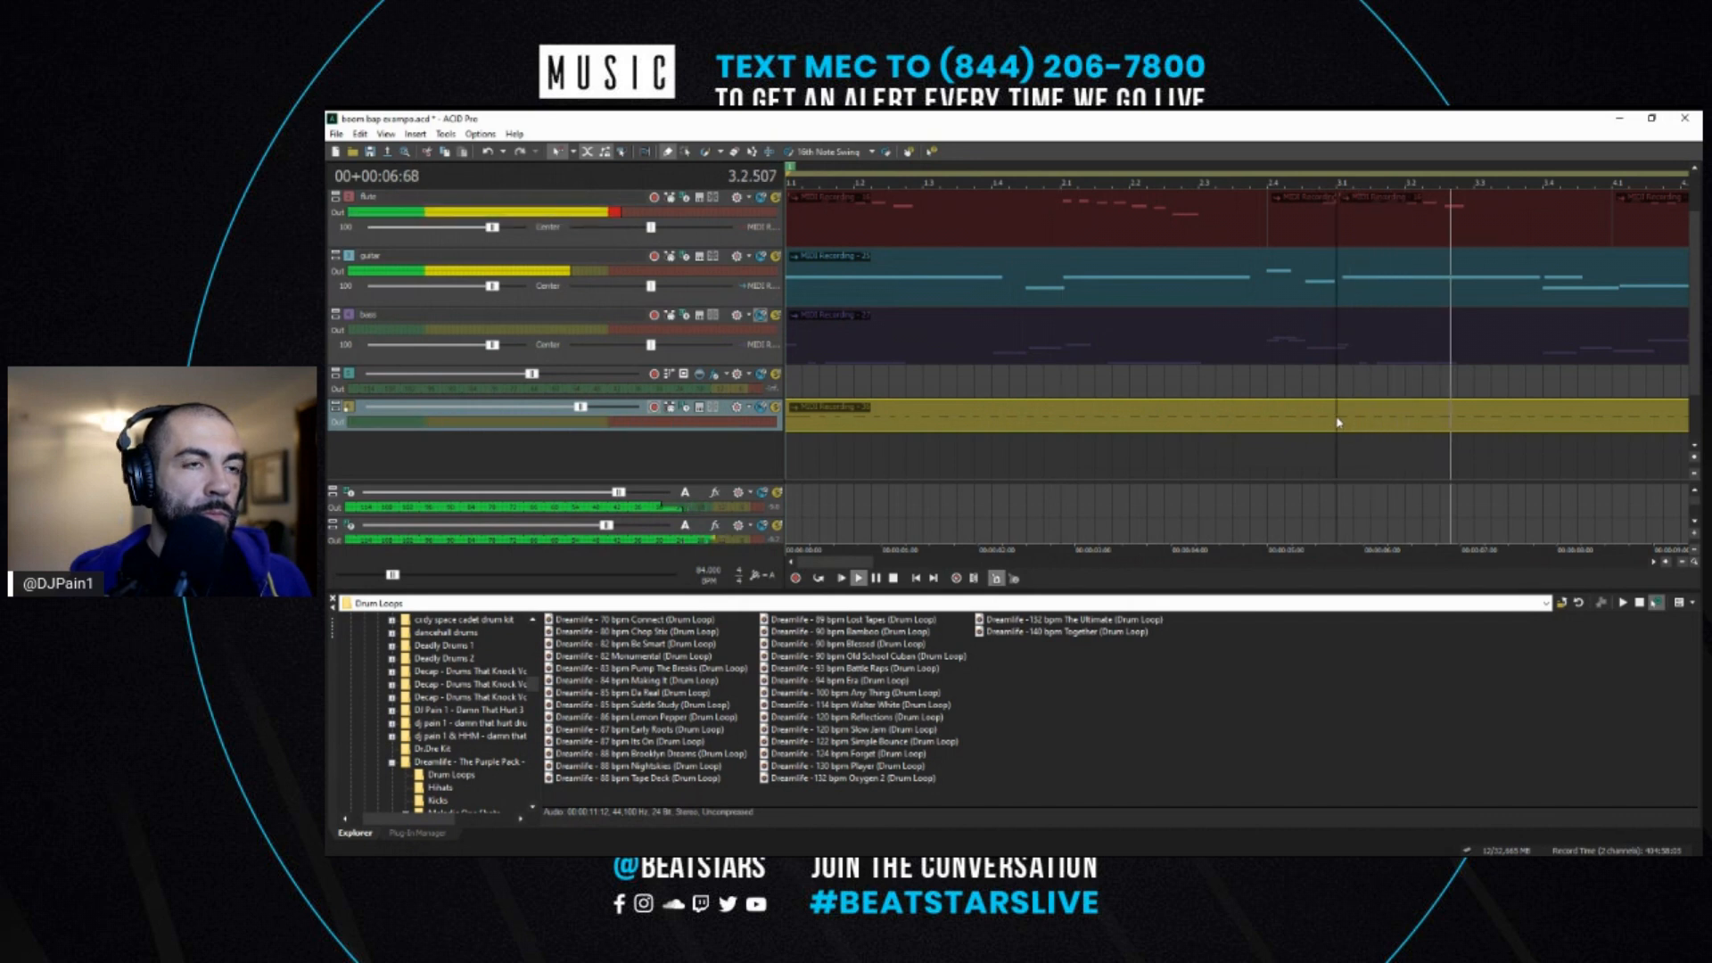
pyautogui.press('space')
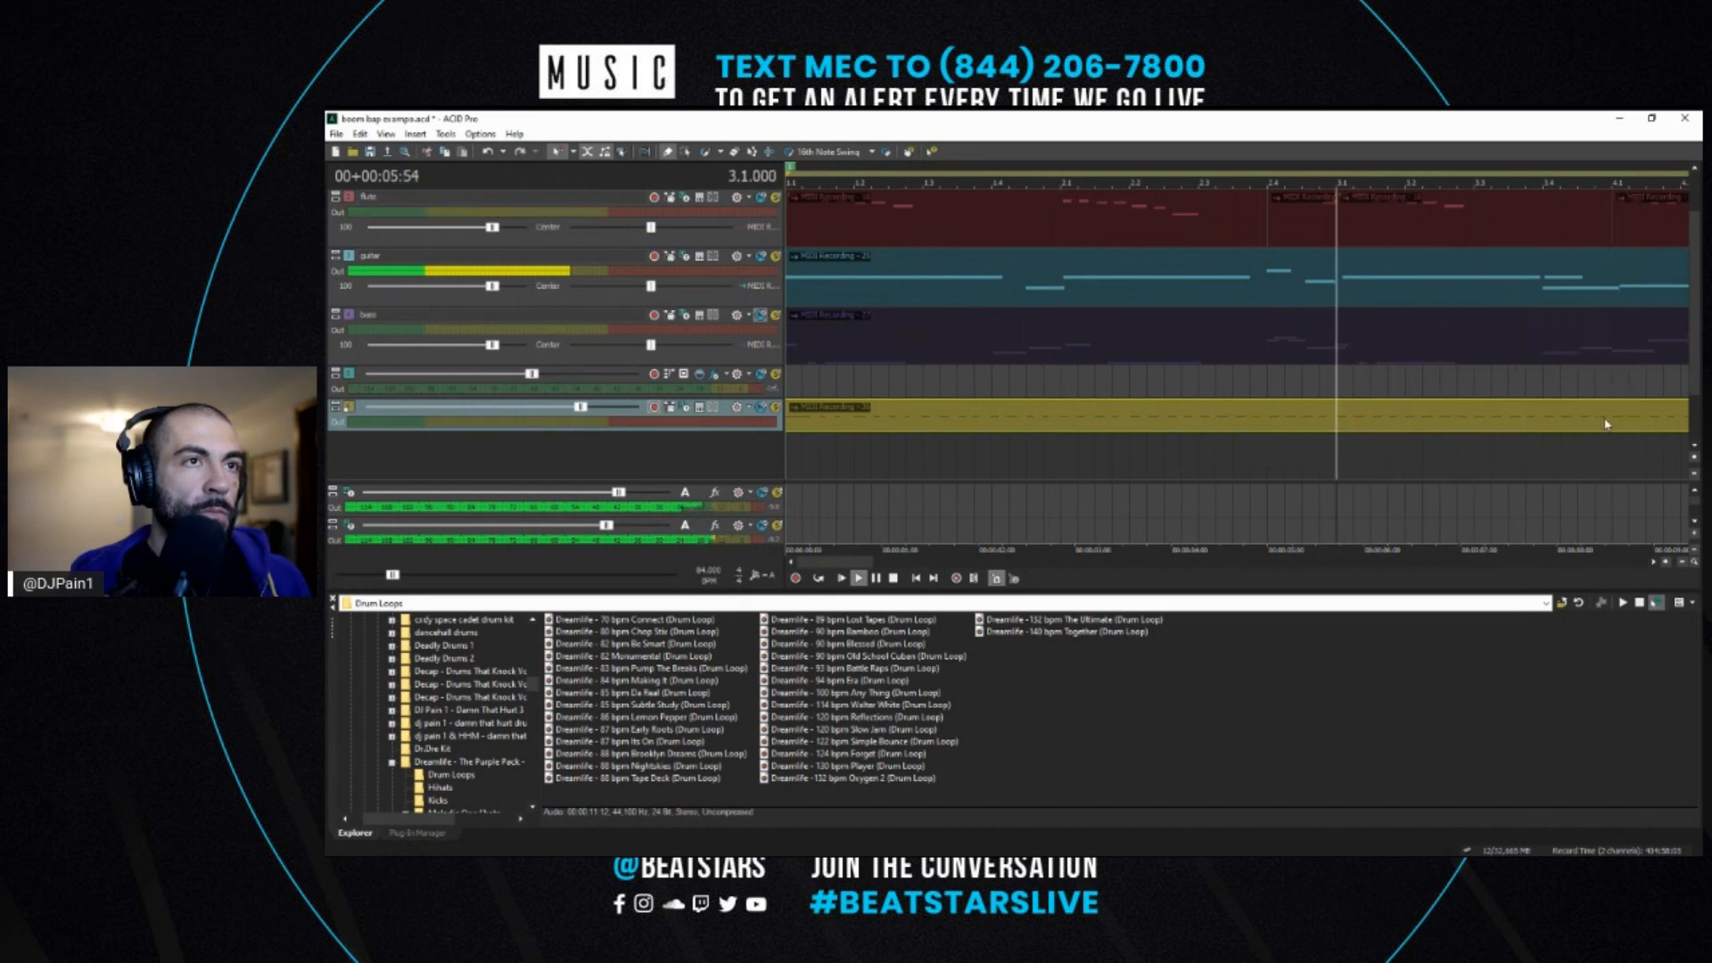
# - Split the recorded clip at bars 3 and 4, delete the surrounding parts, and move the remaining one-bar clip to the project start
pyautogui.press('s')
pyautogui.click(1616, 427)
pyautogui.press('s')
pyautogui.scroll(-1, 1255, 417)
pyautogui.press('Delete')
pyautogui.click(961, 421)
pyautogui.press('Delete')
pyautogui.moveTo(1123, 419); pyautogui.dragTo(847, 419)
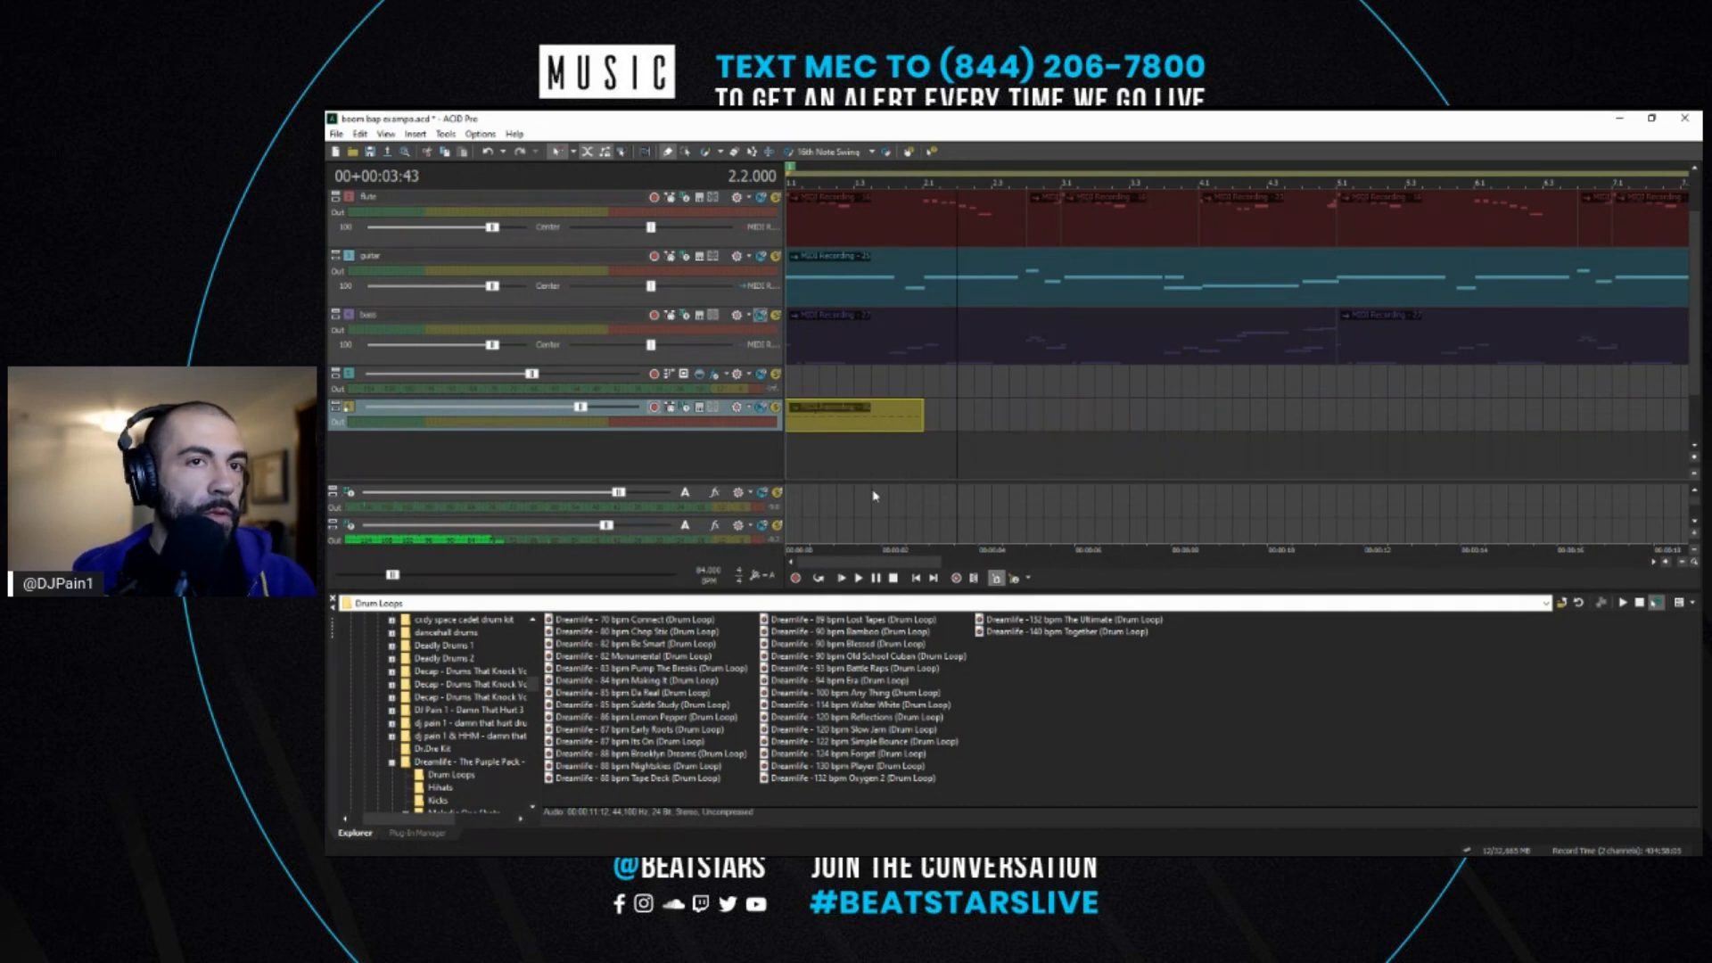
# - Play the one-bar clip from the start, stop, and paste copies of it back to back through the end of bar 8
pyautogui.hotkey('ctrl', 'Home')
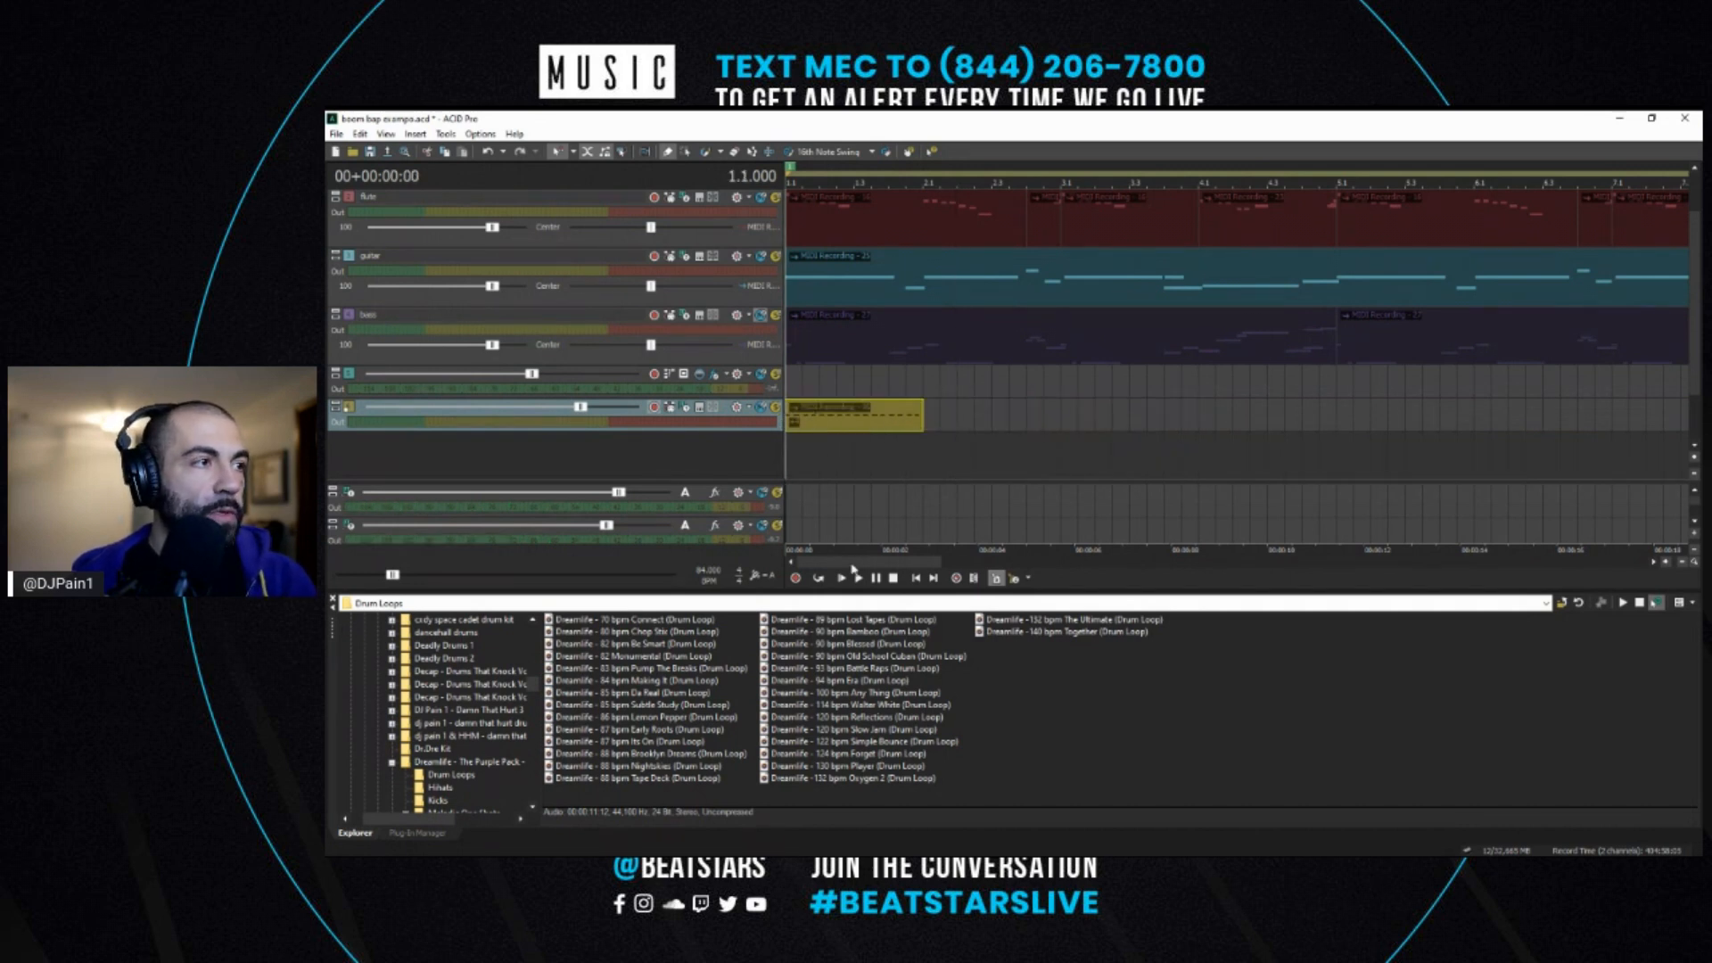
pyautogui.click(856, 576)
pyautogui.click(924, 420)
pyautogui.hotkey('ctrl', 'v')
pyautogui.press('space')
pyautogui.hotkey('ctrl', 'v')
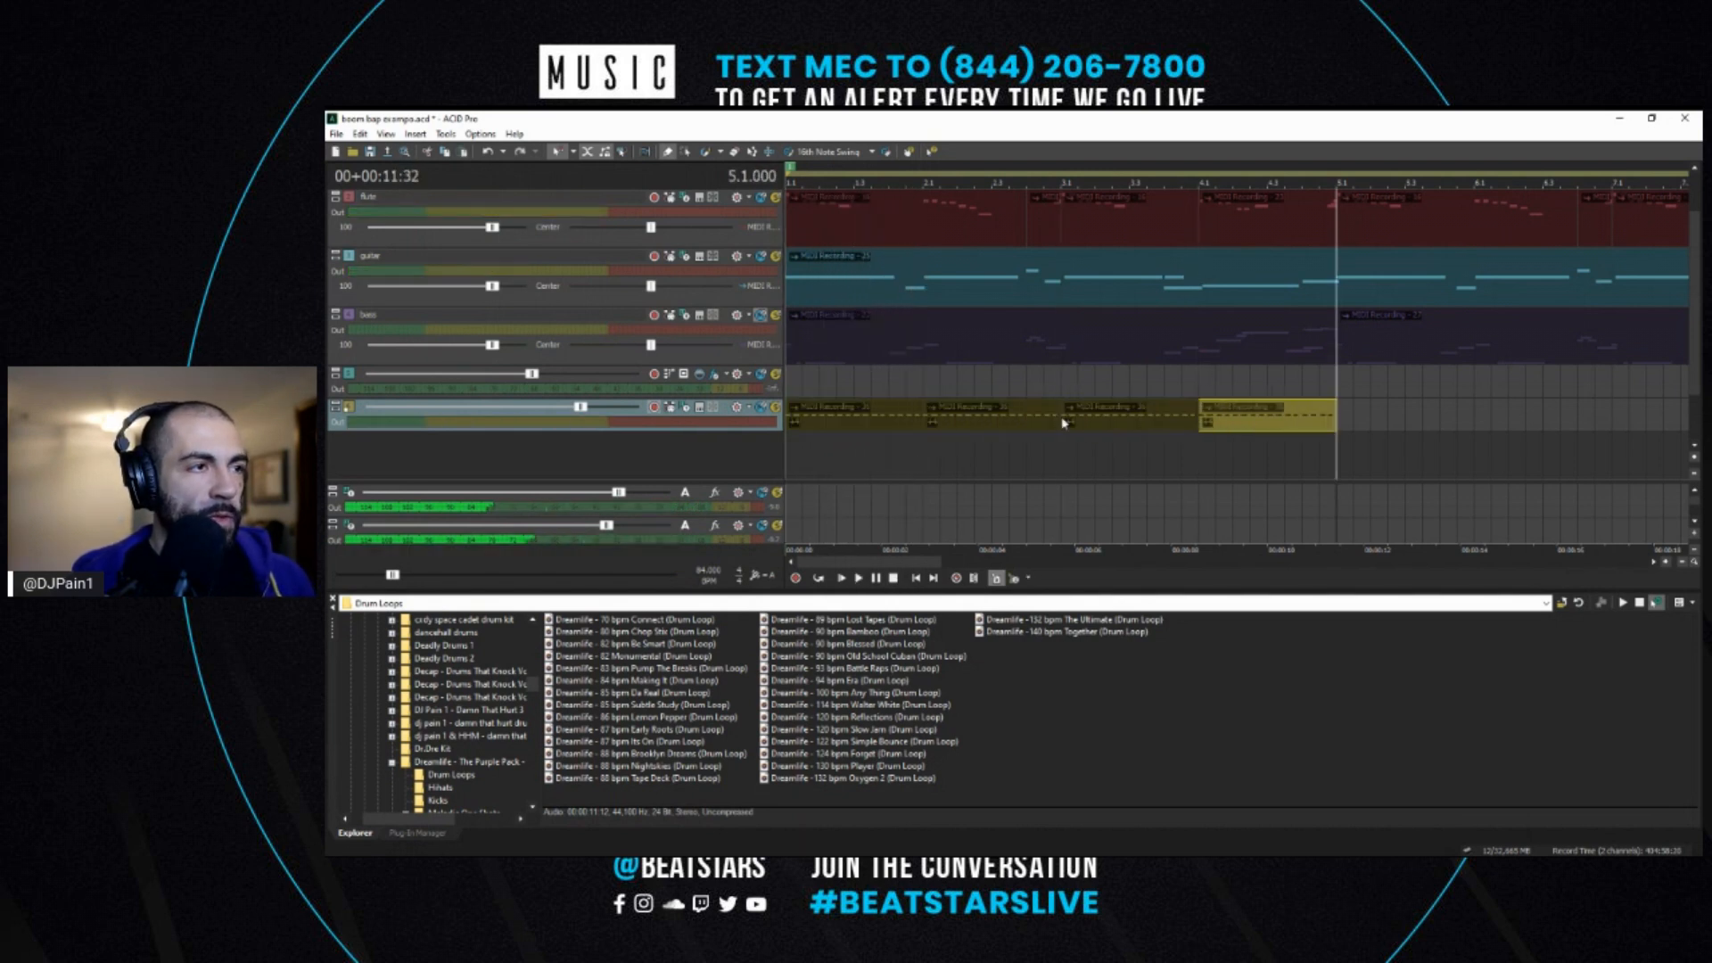
pyautogui.hotkey('ctrl', 'v')
pyautogui.scroll(-2, 1061, 416)
pyautogui.hotkey('ctrl', 'v')
pyautogui.hotkey('ctrl', 'v')
pyautogui.hotkey('ctrl', 'v')
pyautogui.hotkey('ctrl', 'v')
# - Examine the note timing in the first recorded clip against the beat grid
pyautogui.click(800, 419)
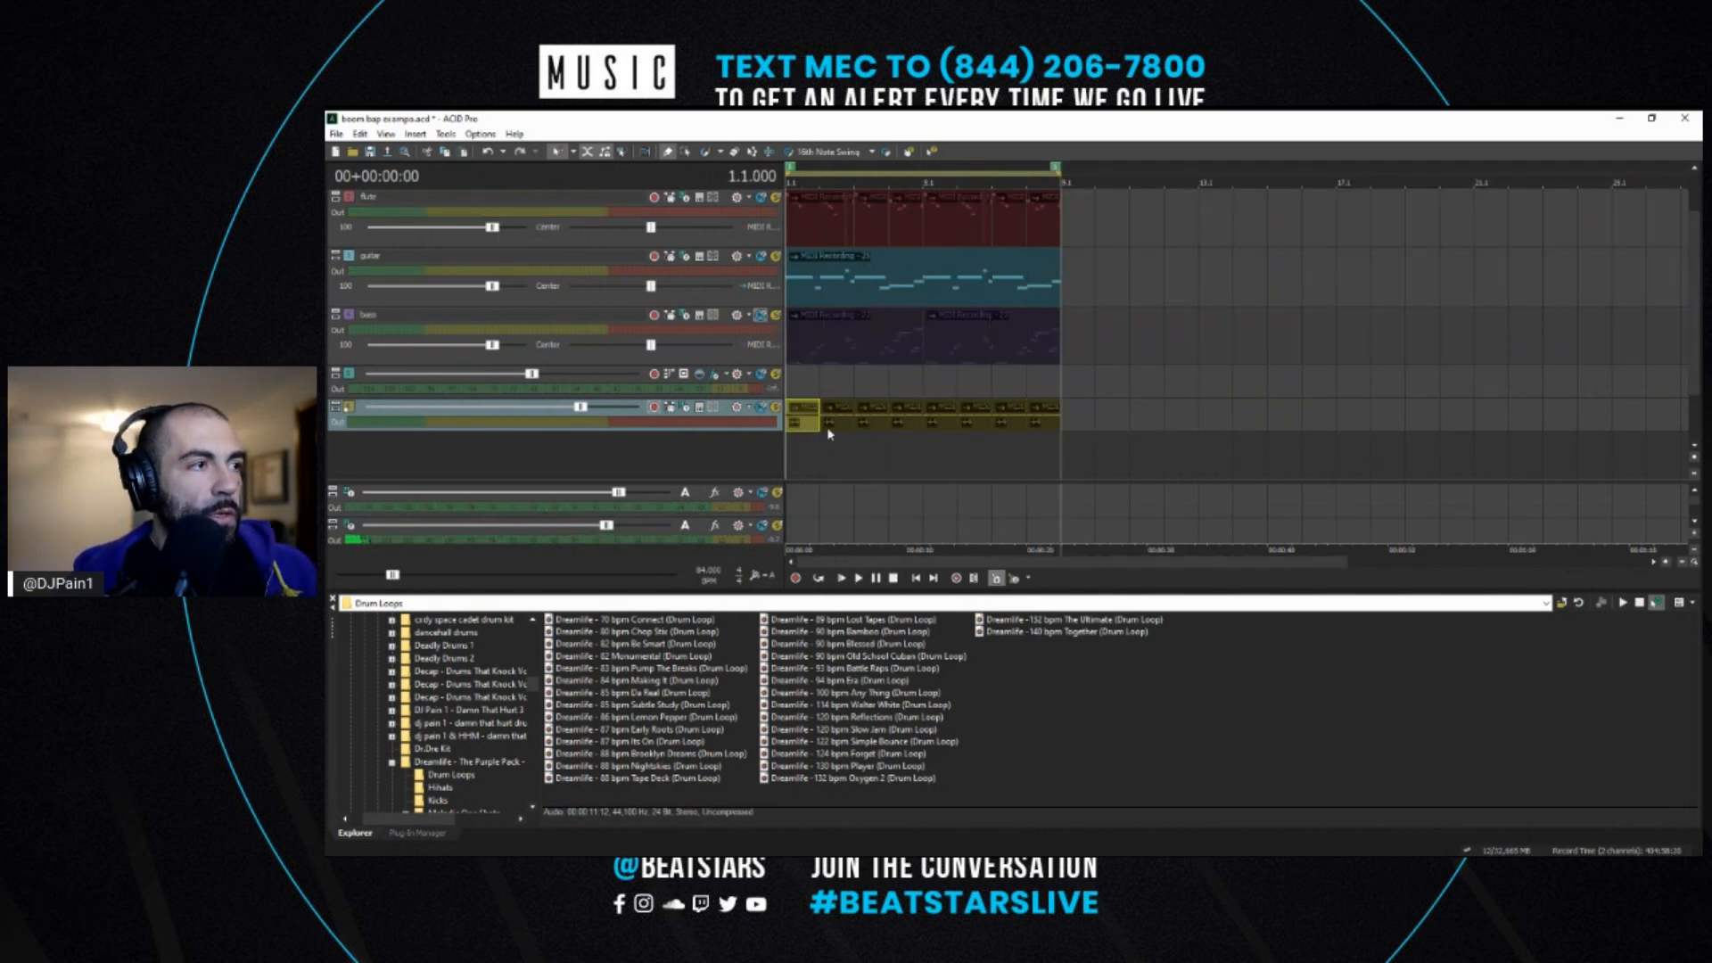
pyautogui.scroll(6, 829, 434)
pyautogui.click(988, 423)
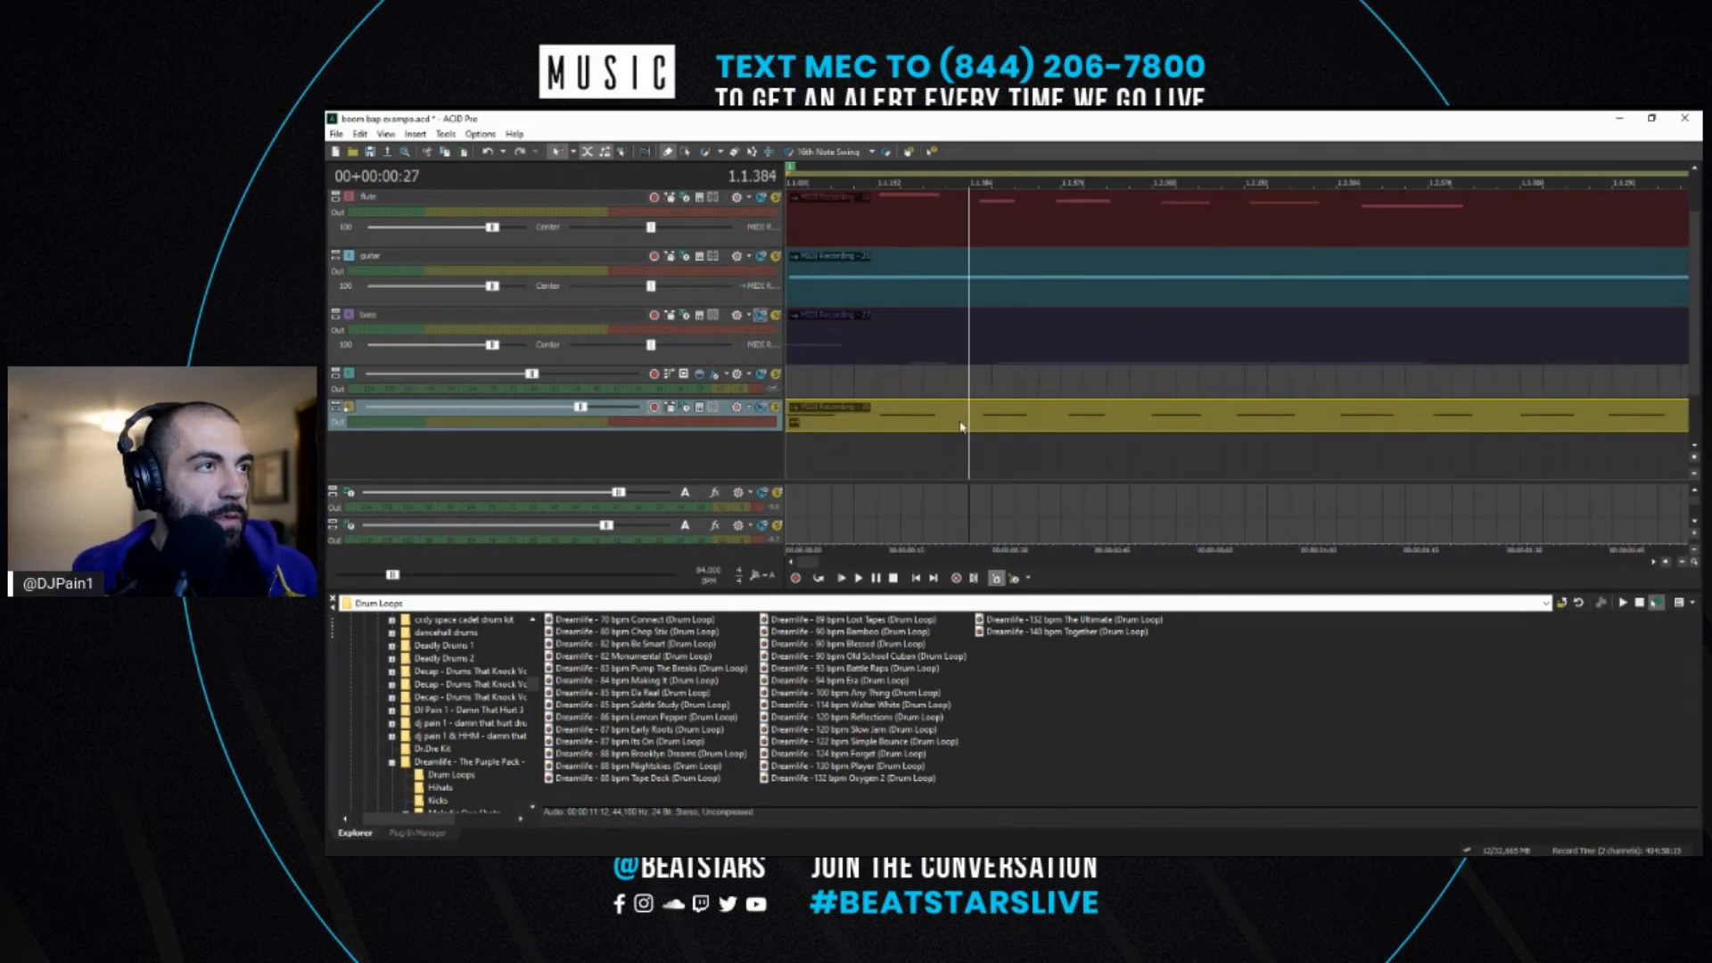
pyautogui.click(865, 426)
pyautogui.click(1074, 429)
pyautogui.click(1173, 428)
pyautogui.click(1149, 428)
pyautogui.click(1249, 428)
# - Play the repeated one-bar pattern with the melodic tracks from the project start and stop playback
pyautogui.click(796, 460)
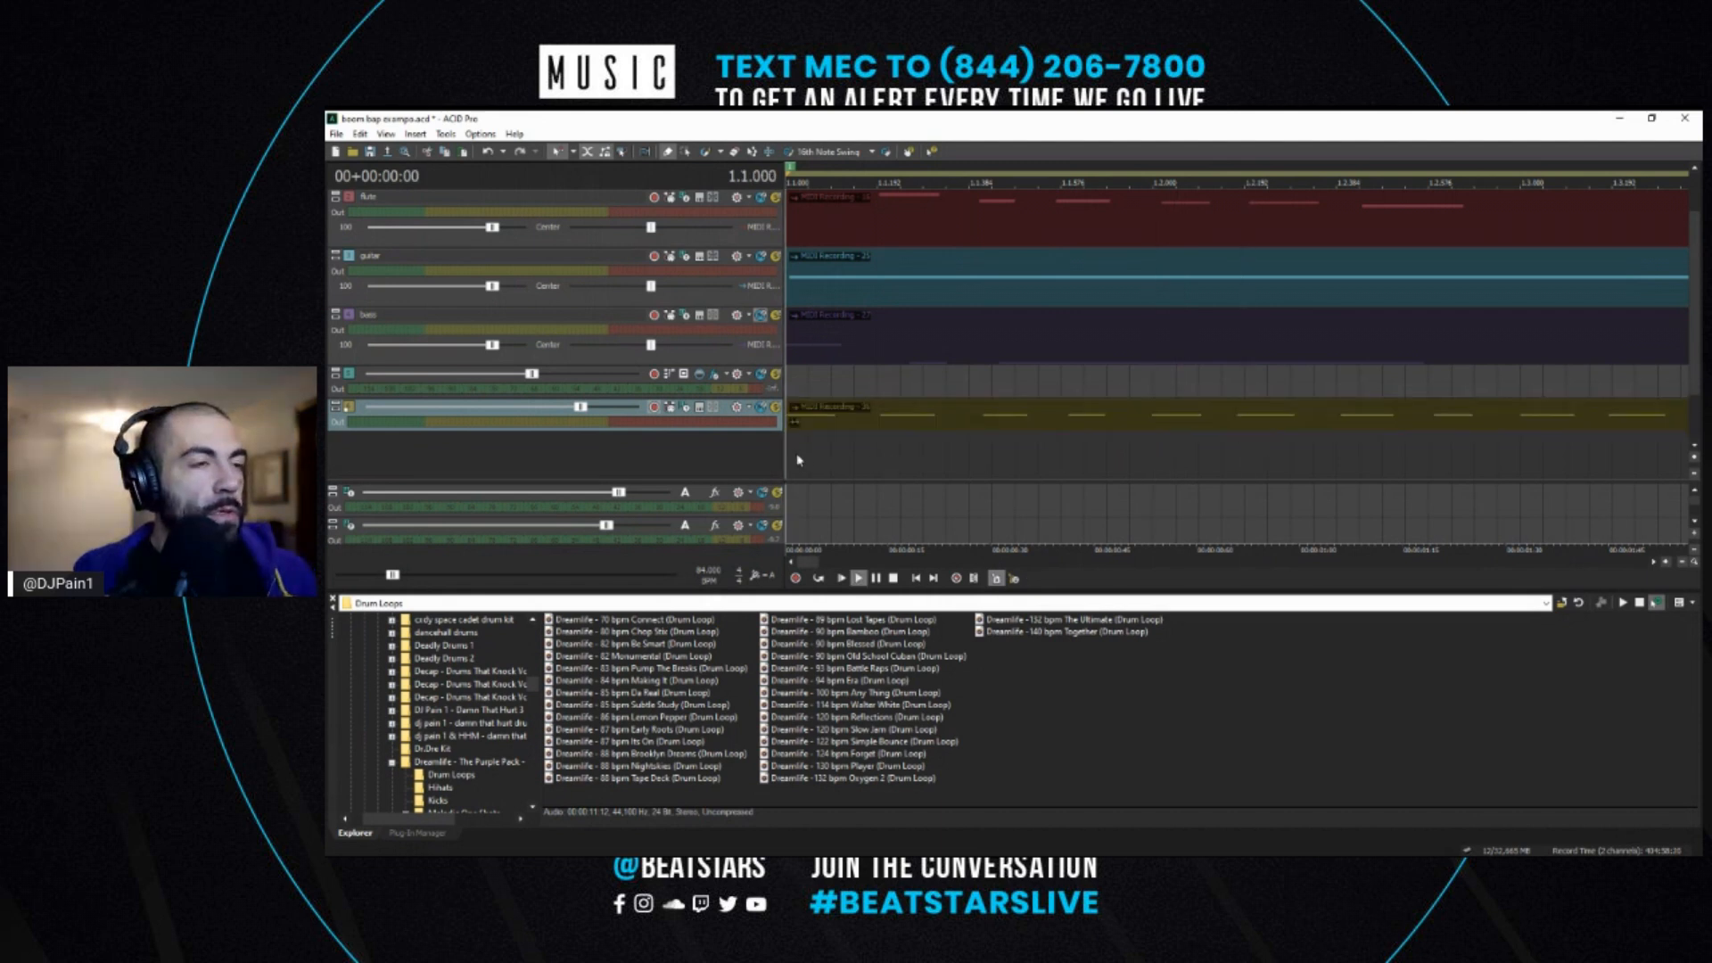
pyautogui.scroll(-1, 796, 459)
pyautogui.press('space')
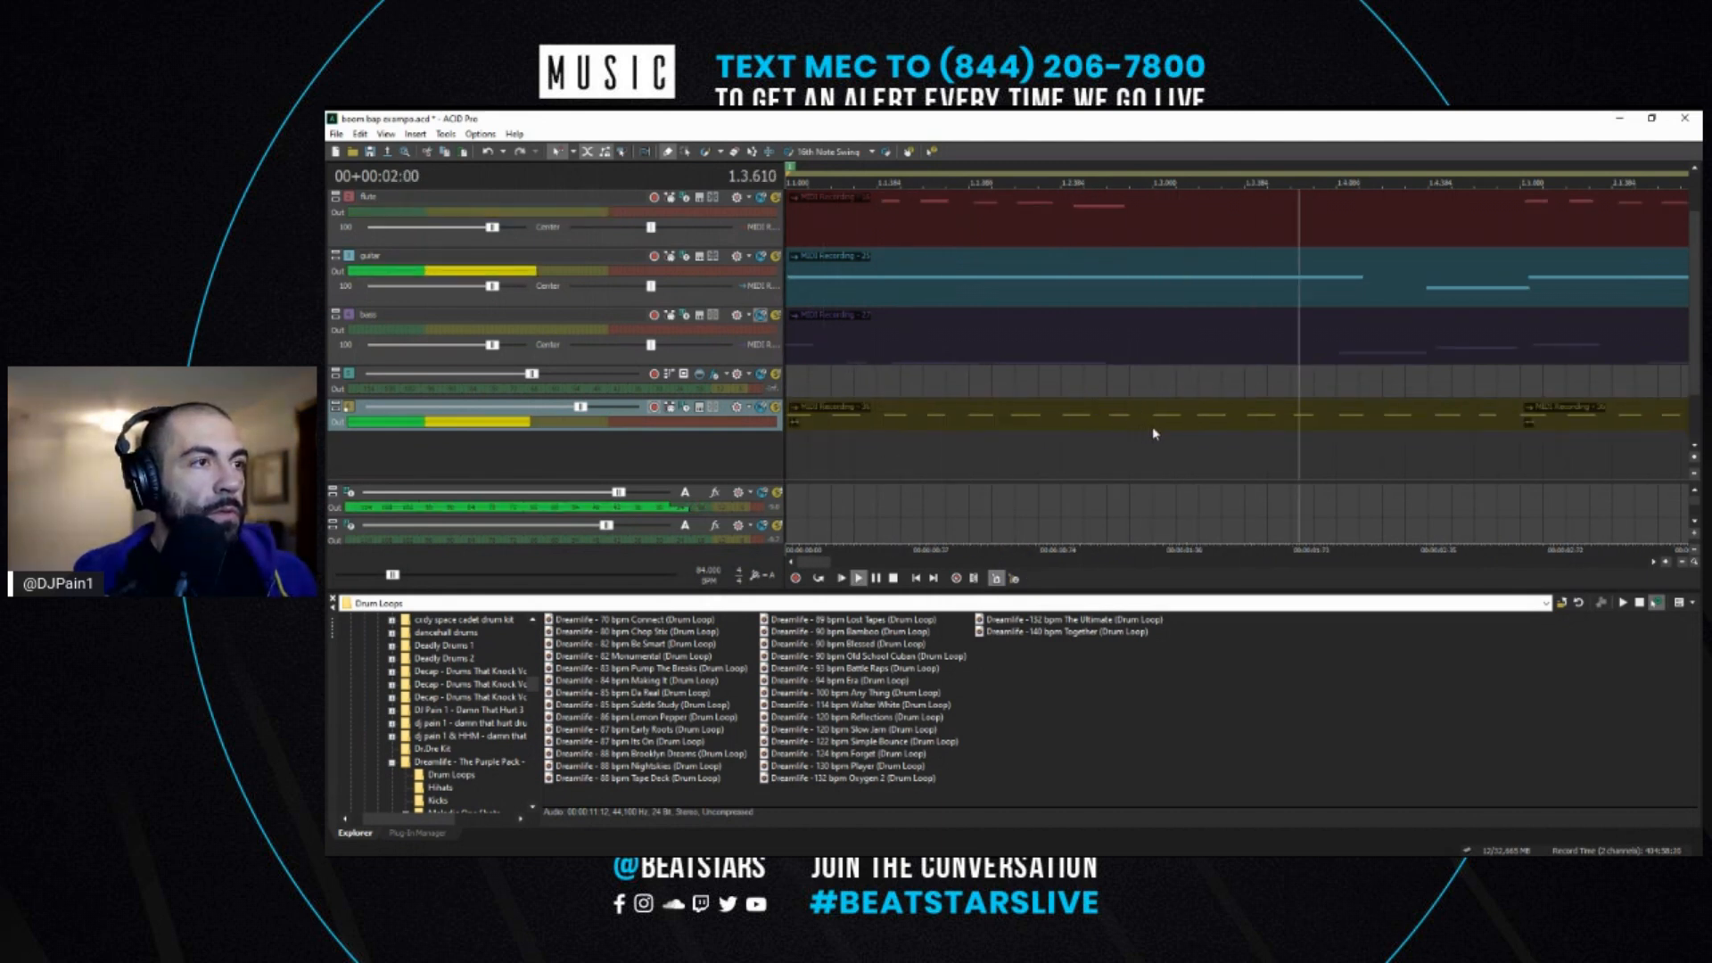
pyautogui.scroll(-3, 1022, 426)
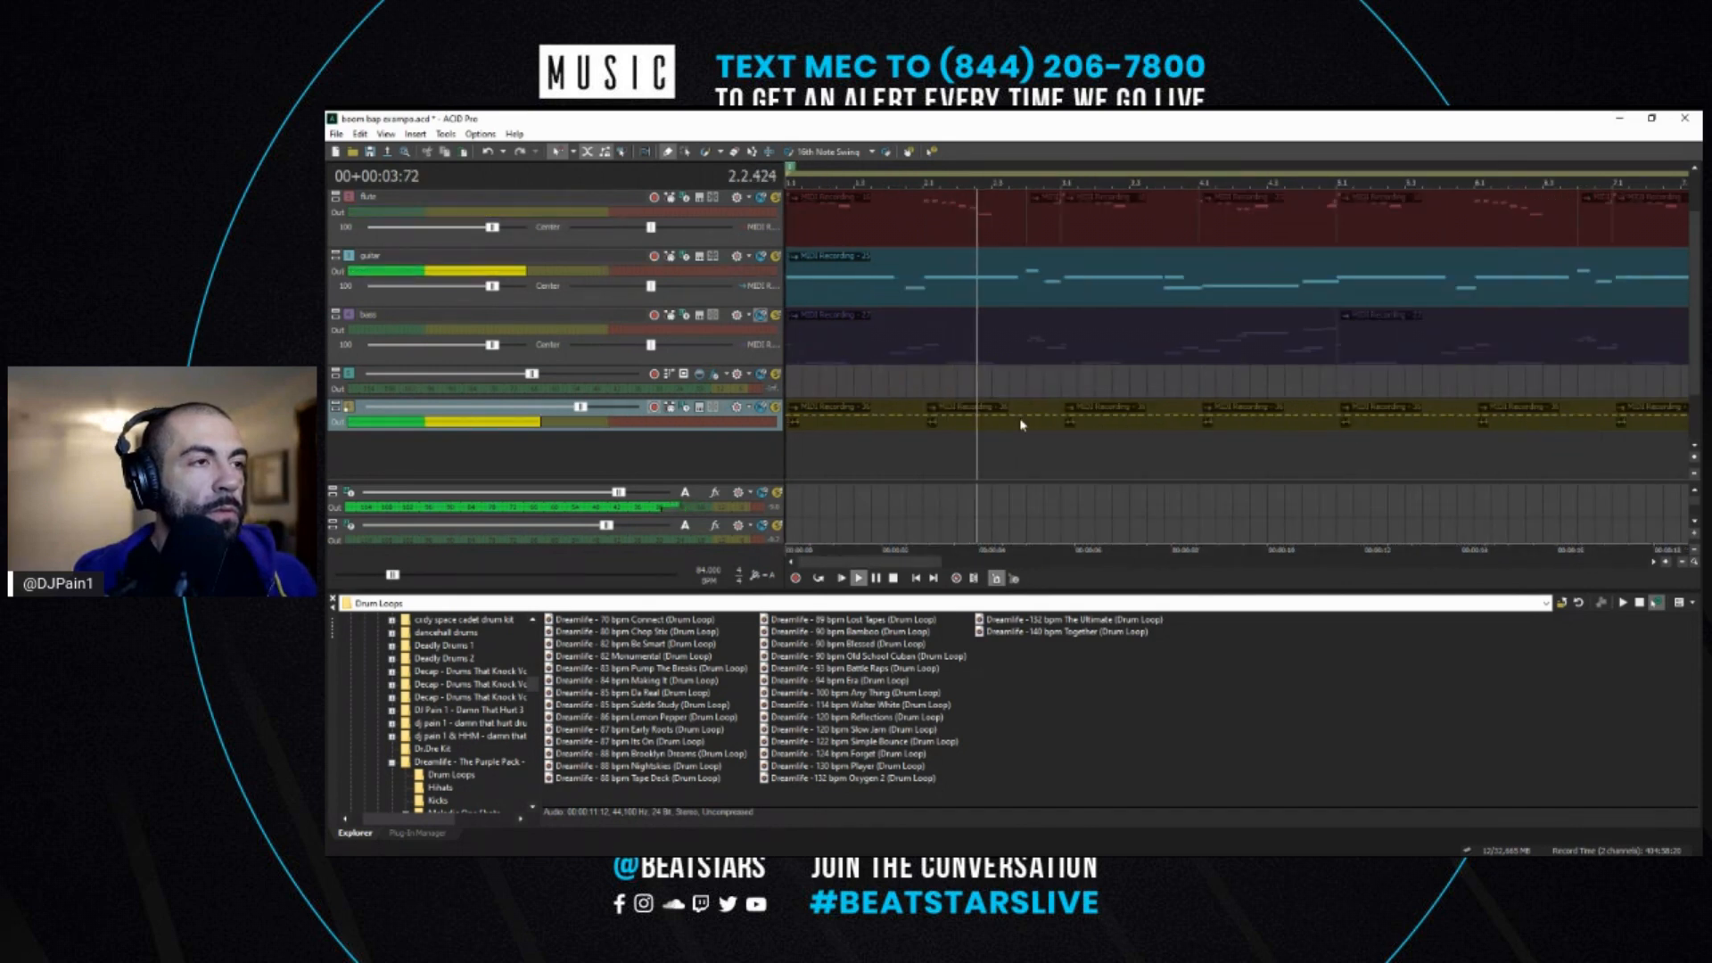
pyautogui.press('space')
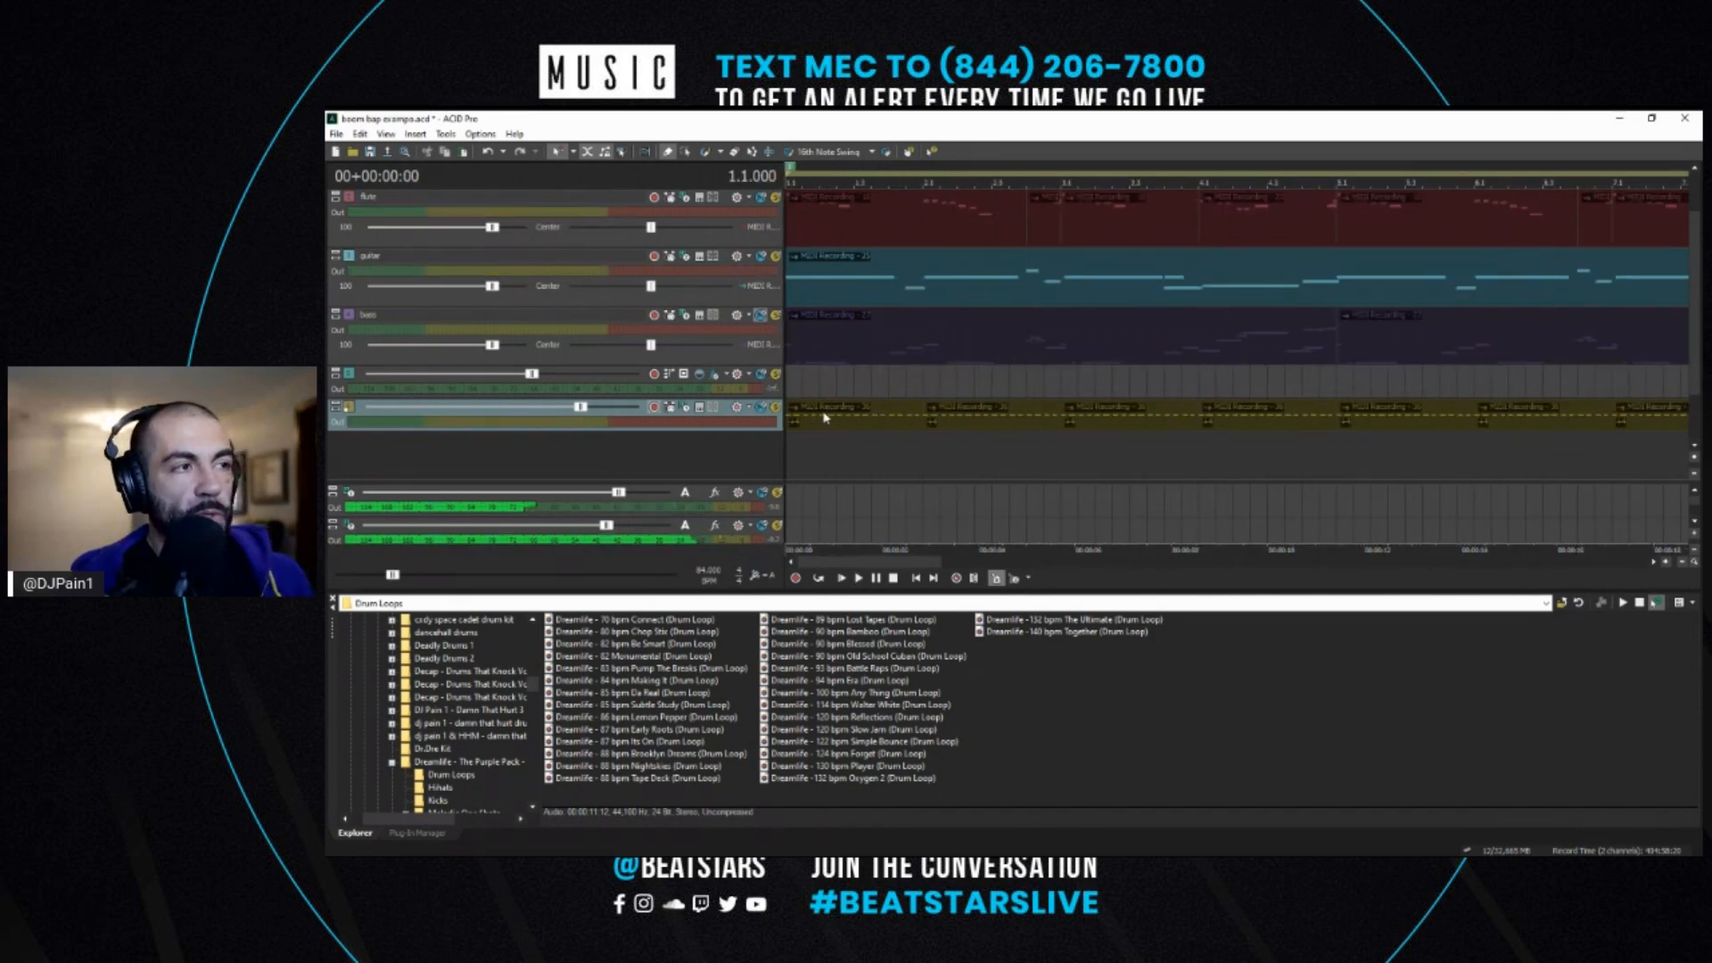
# - Browse the sample library to the Kicks folder of the DJ Pain 1 - Damn That Hurt 3 pack
pyautogui.click(998, 397)
pyautogui.scroll(-1, 998, 397)
pyautogui.scroll(1, 998, 397)
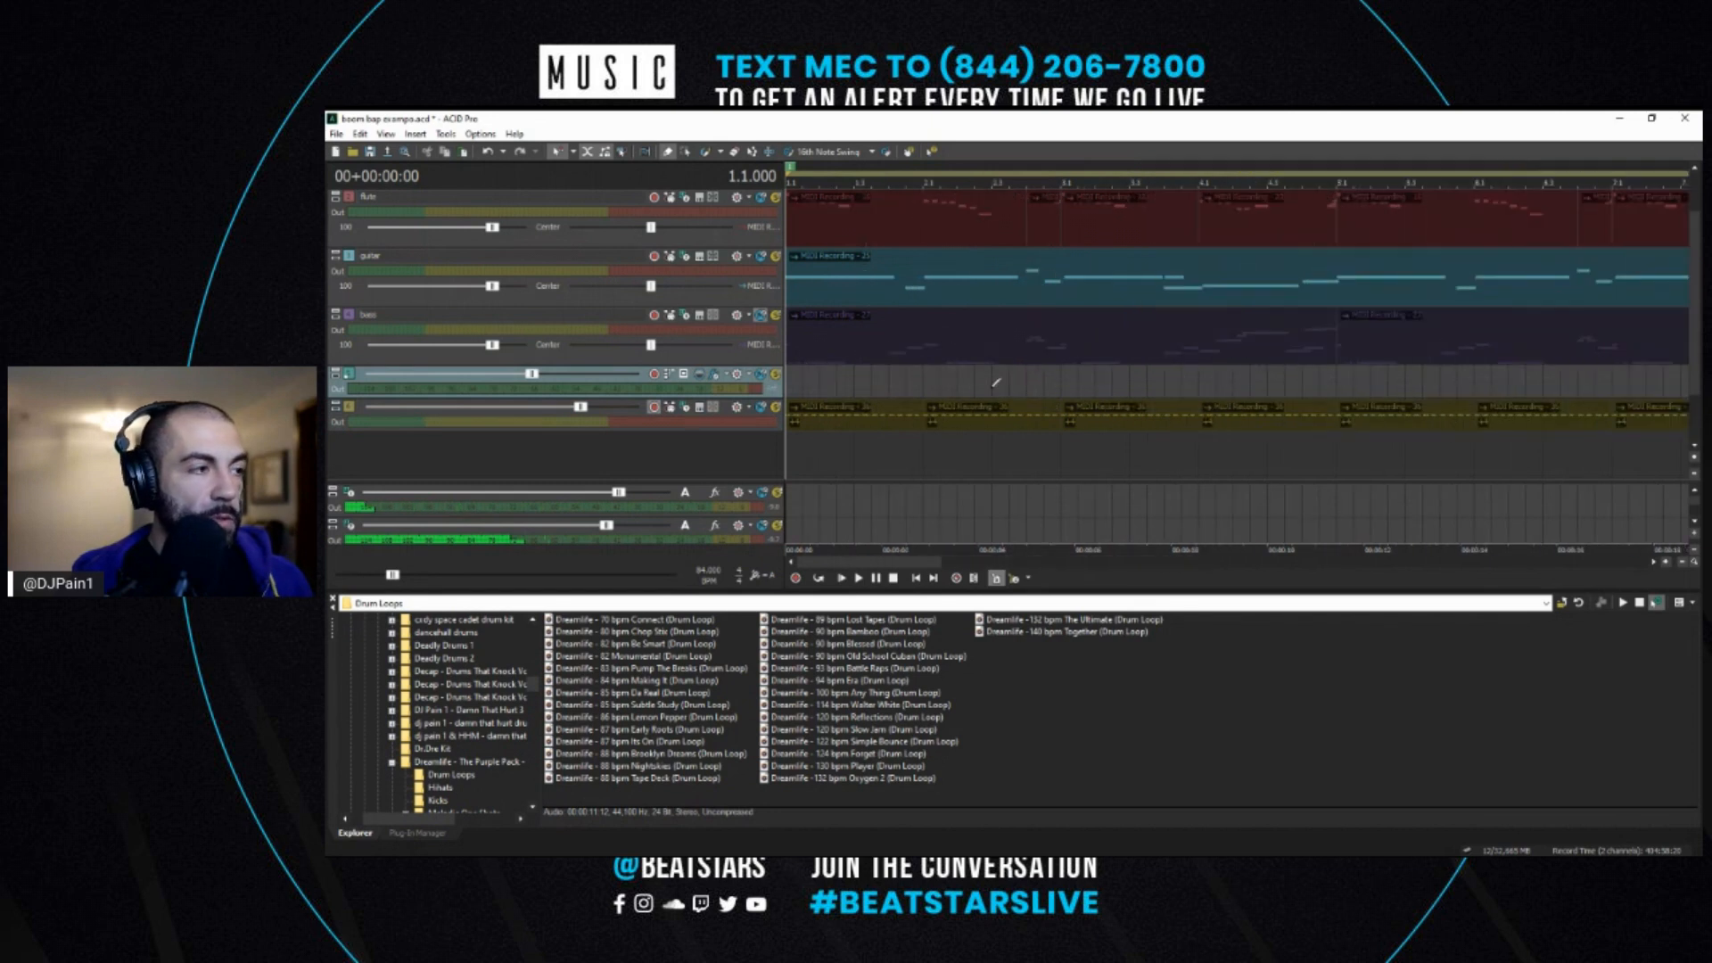
pyautogui.moveTo(446, 820); pyautogui.dragTo(458, 821)
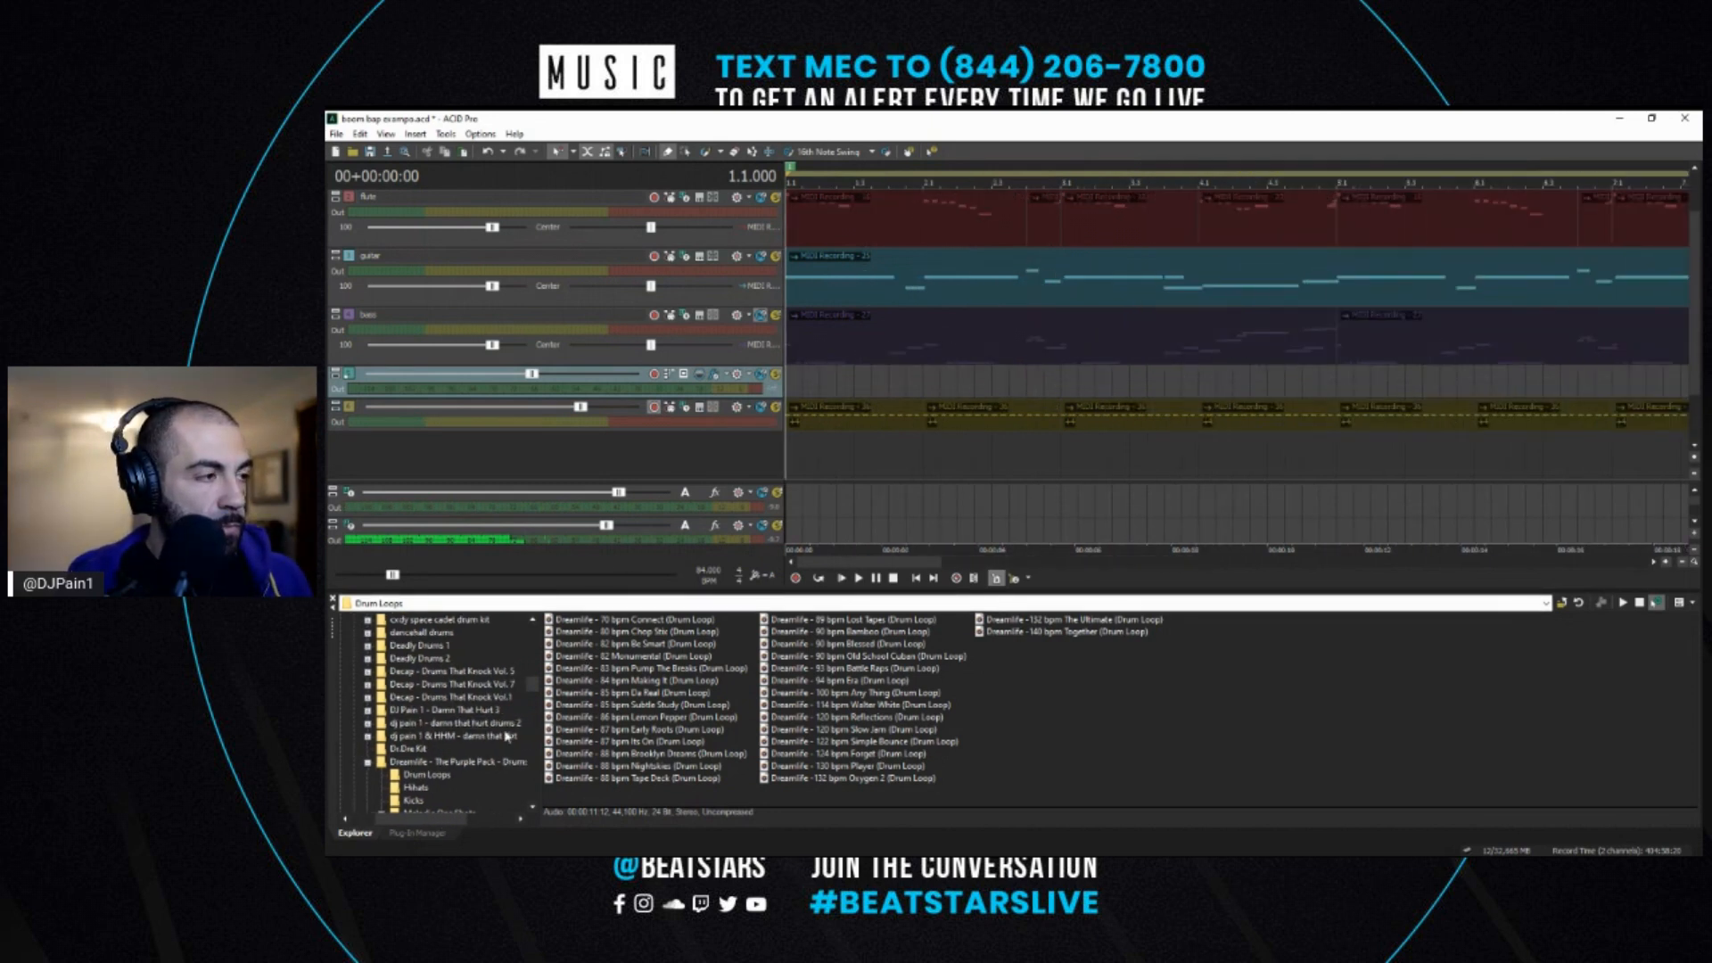
pyautogui.click(483, 711)
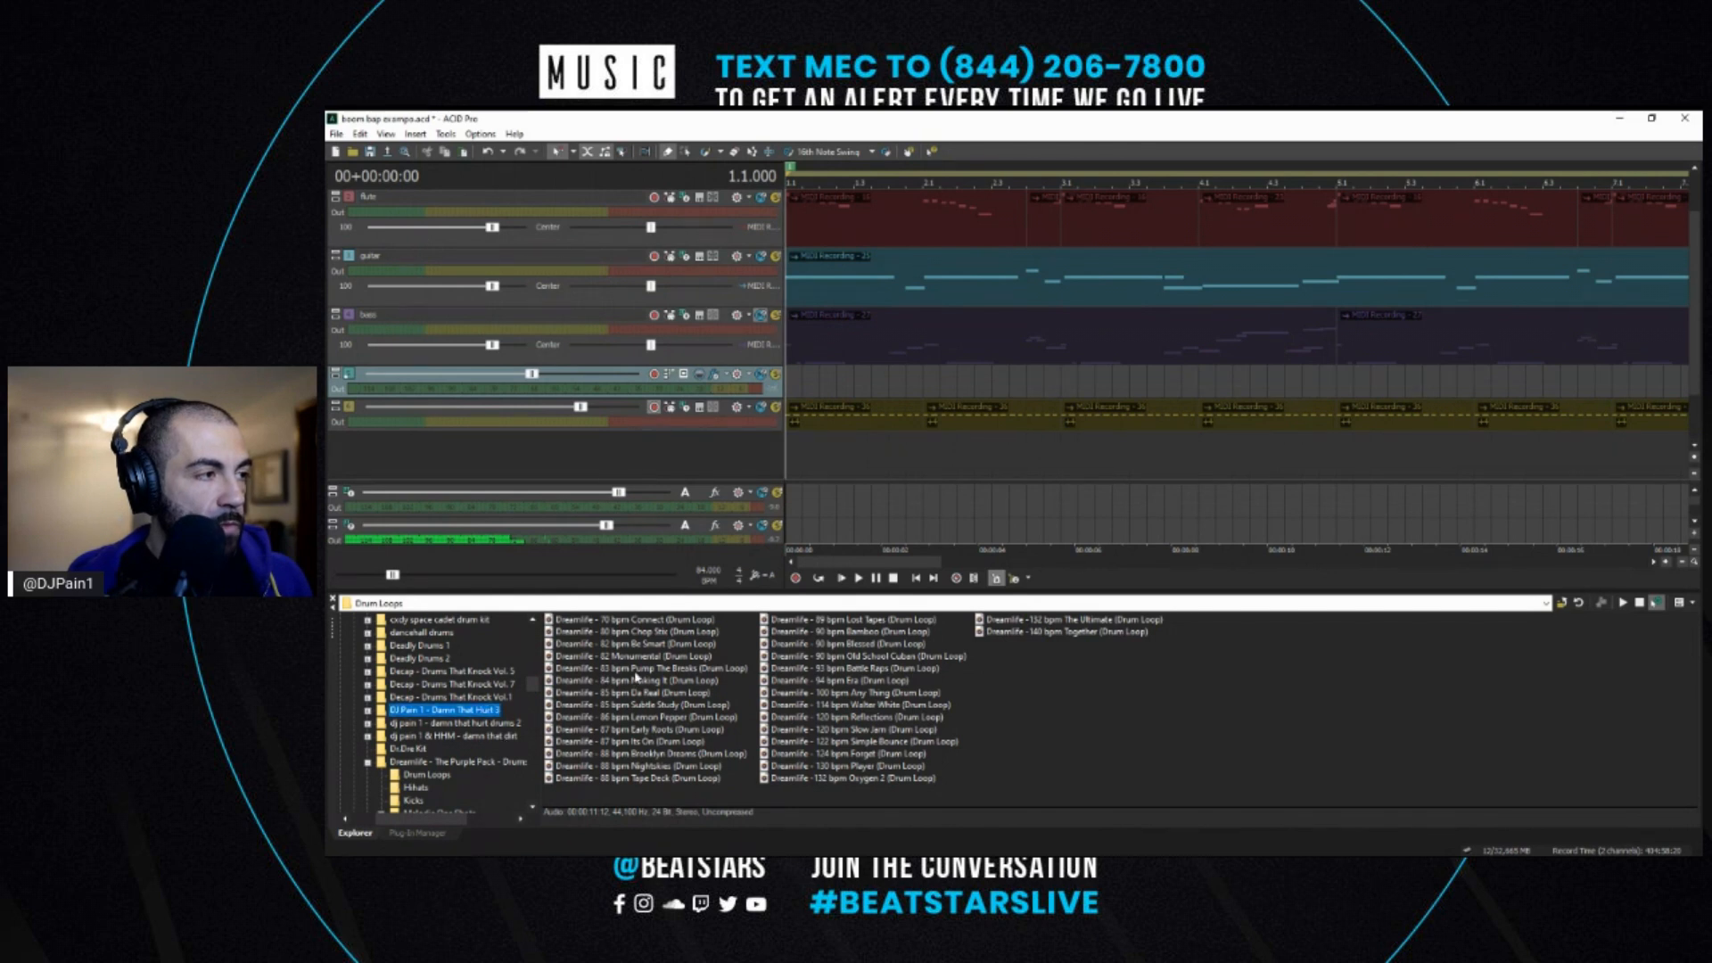
pyautogui.click(635, 632)
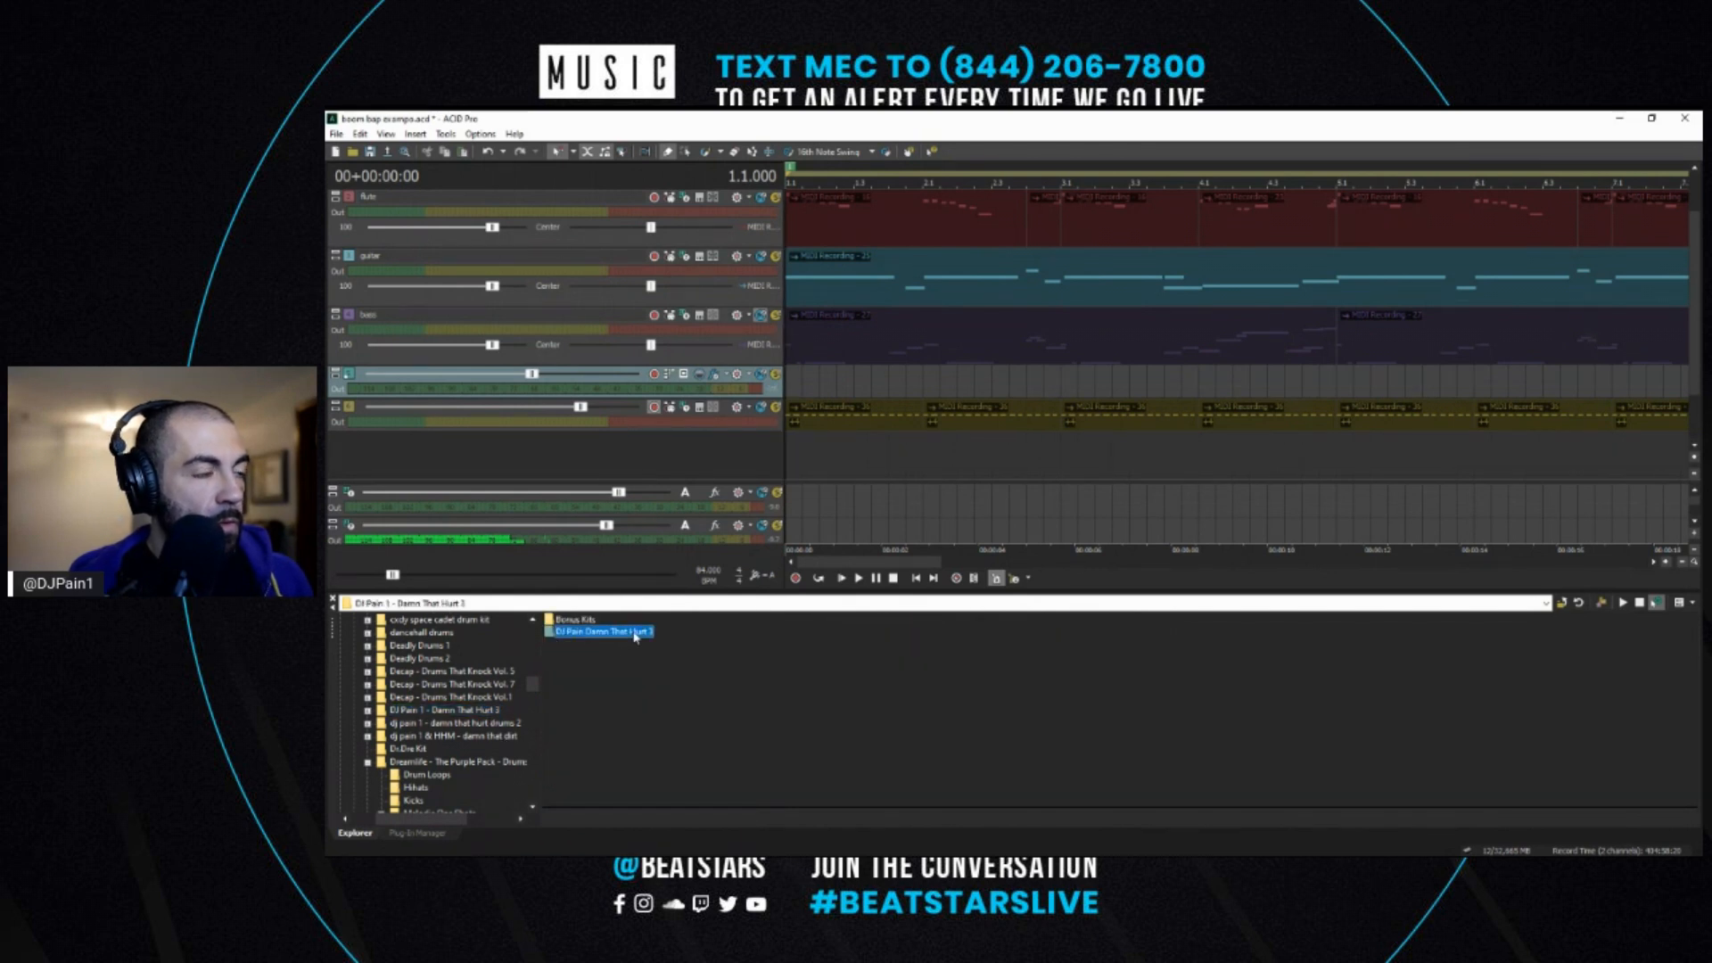
pyautogui.doubleClick(635, 633)
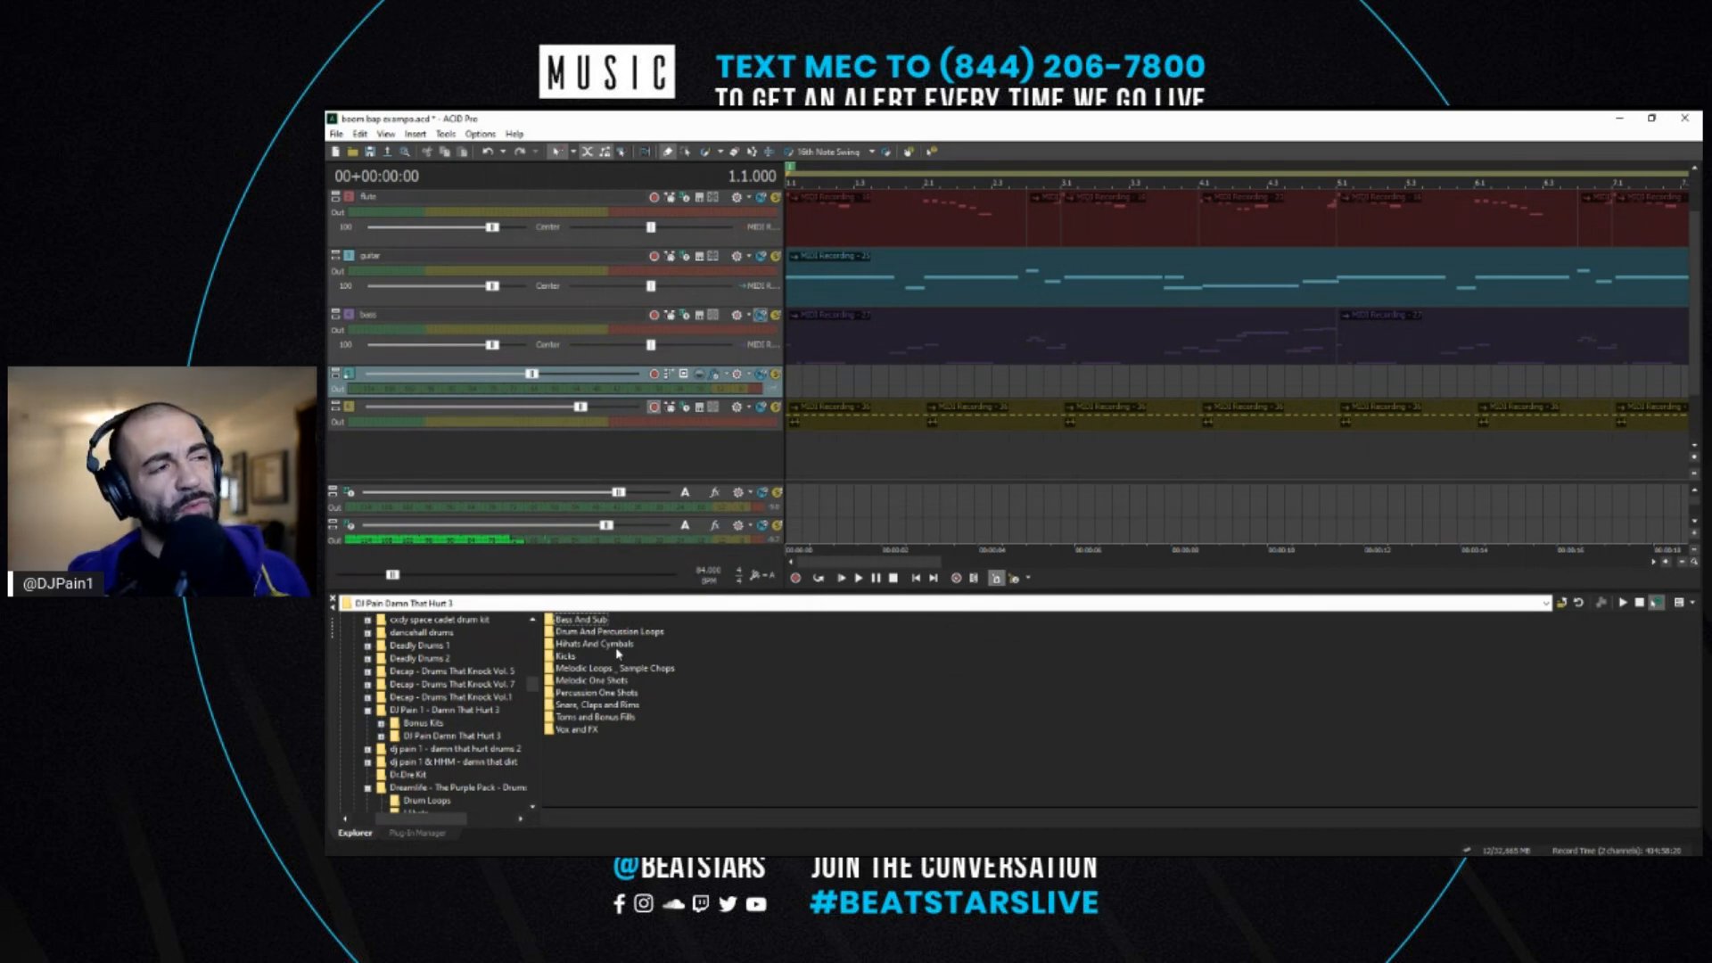
pyautogui.click(570, 657)
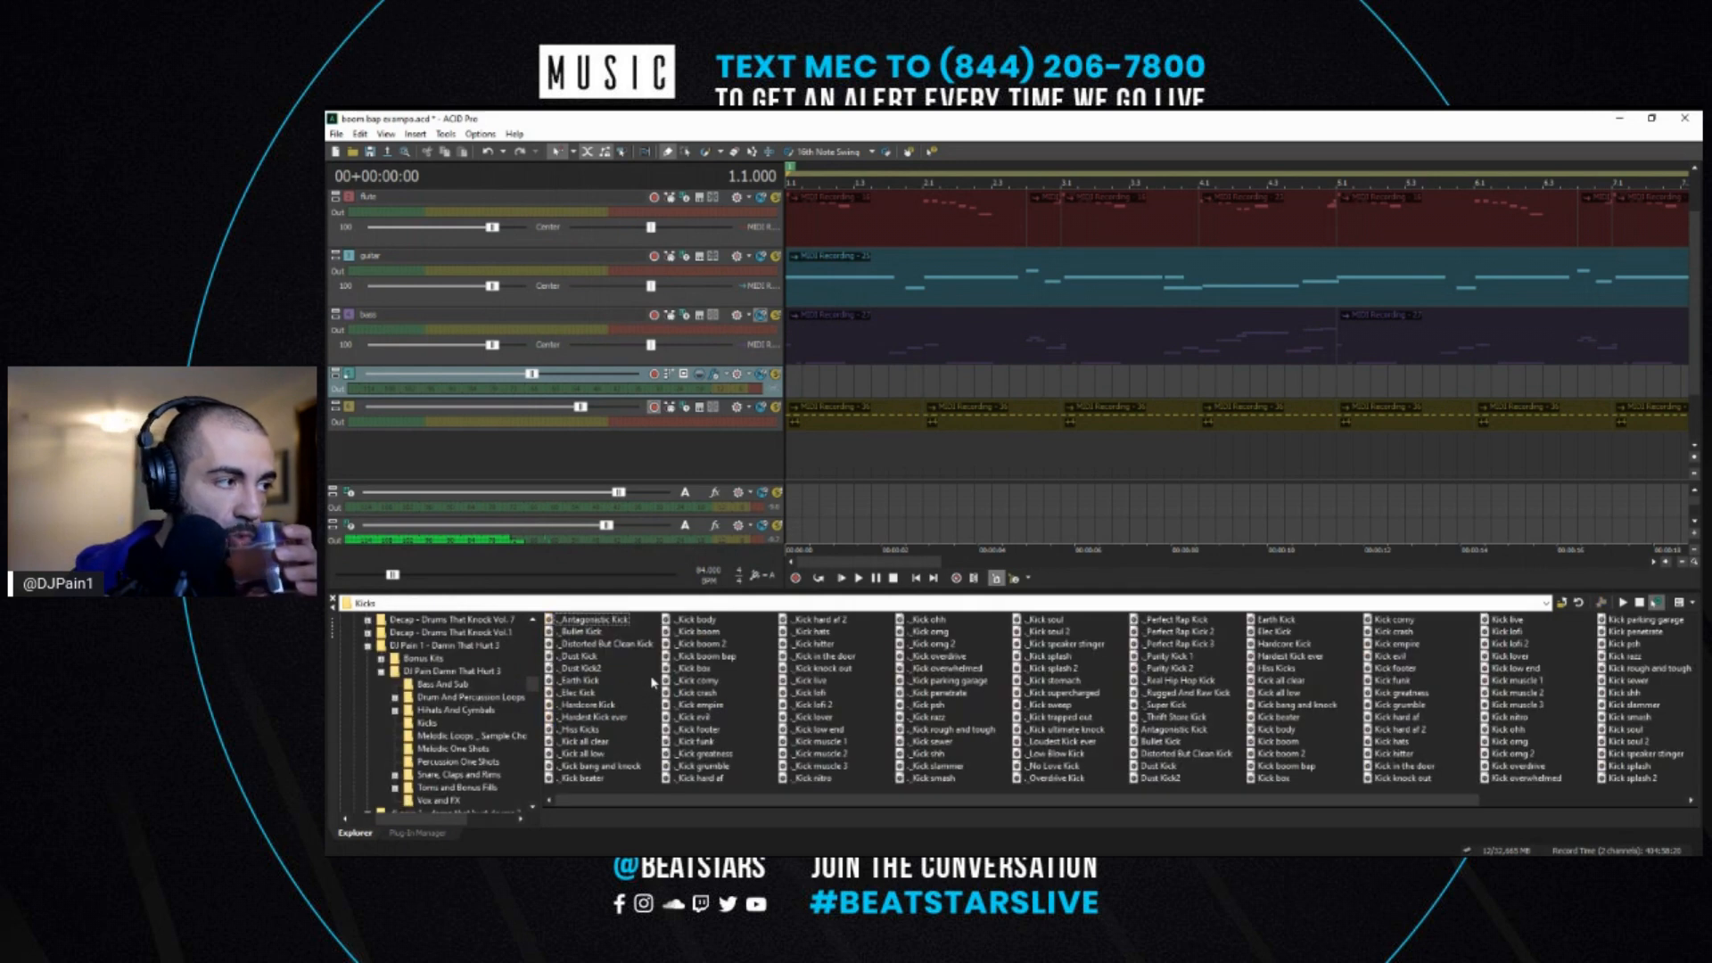
# - Preview Kick body, Kick boom 2 and Kick boom bap, and add Kick boom bap as a new track
pyautogui.hscroll(3, 890, 713)
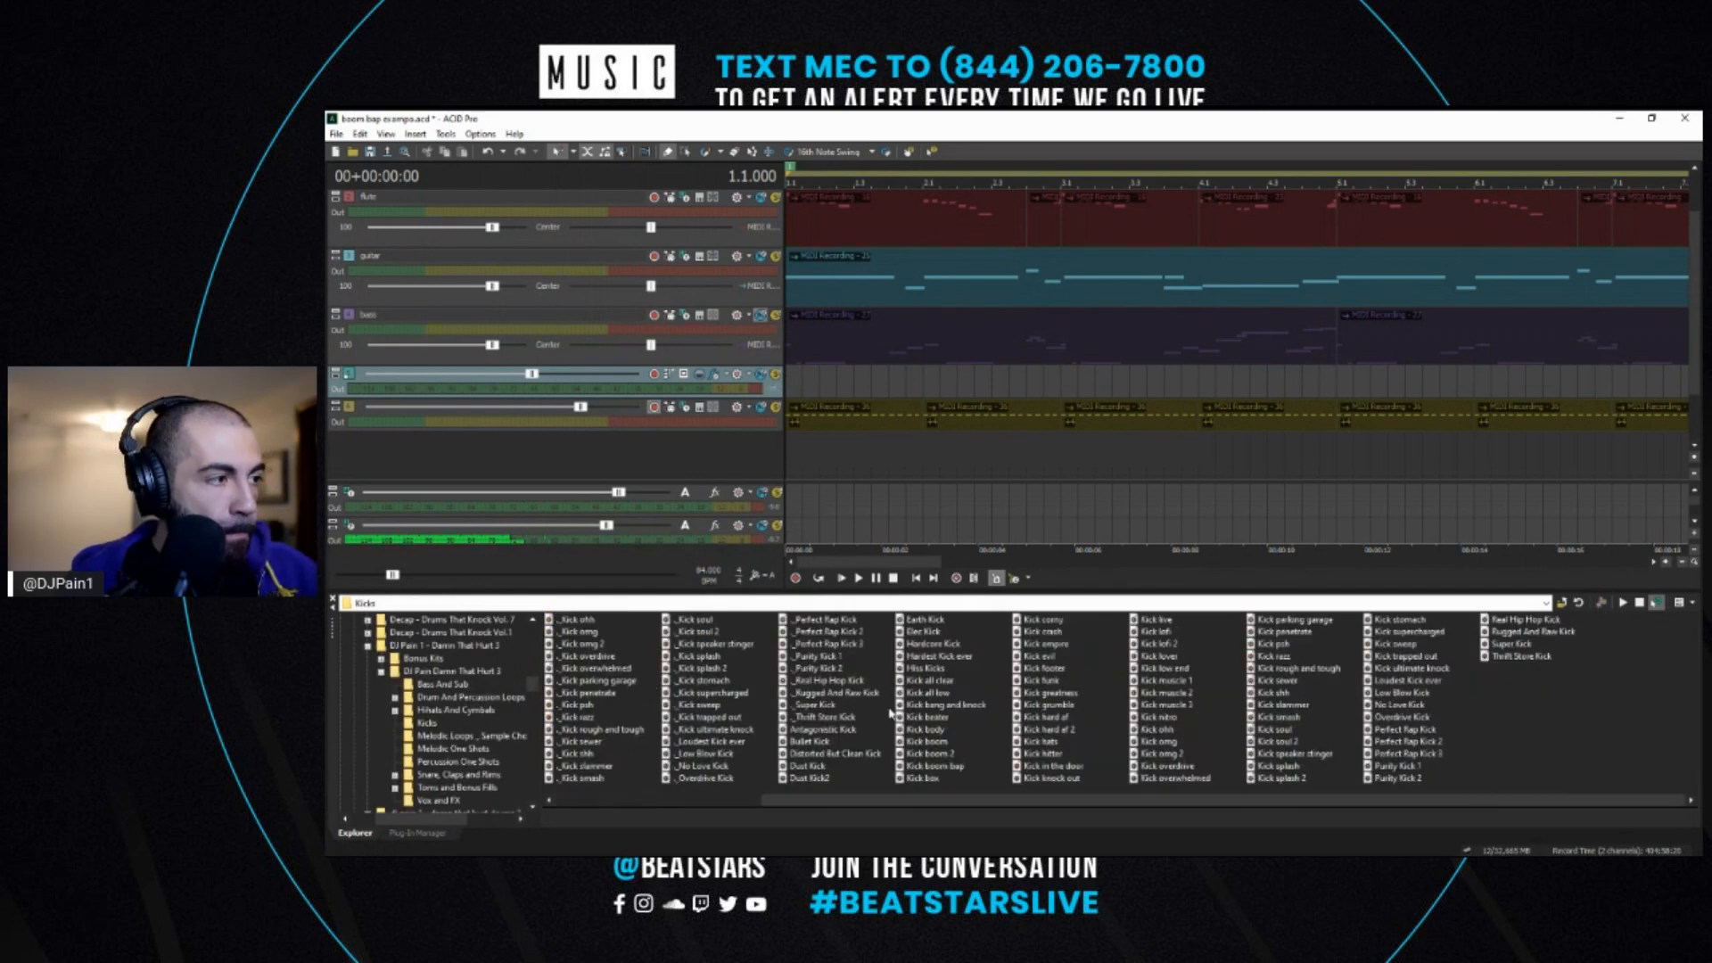
pyautogui.click(901, 731)
pyautogui.click(930, 754)
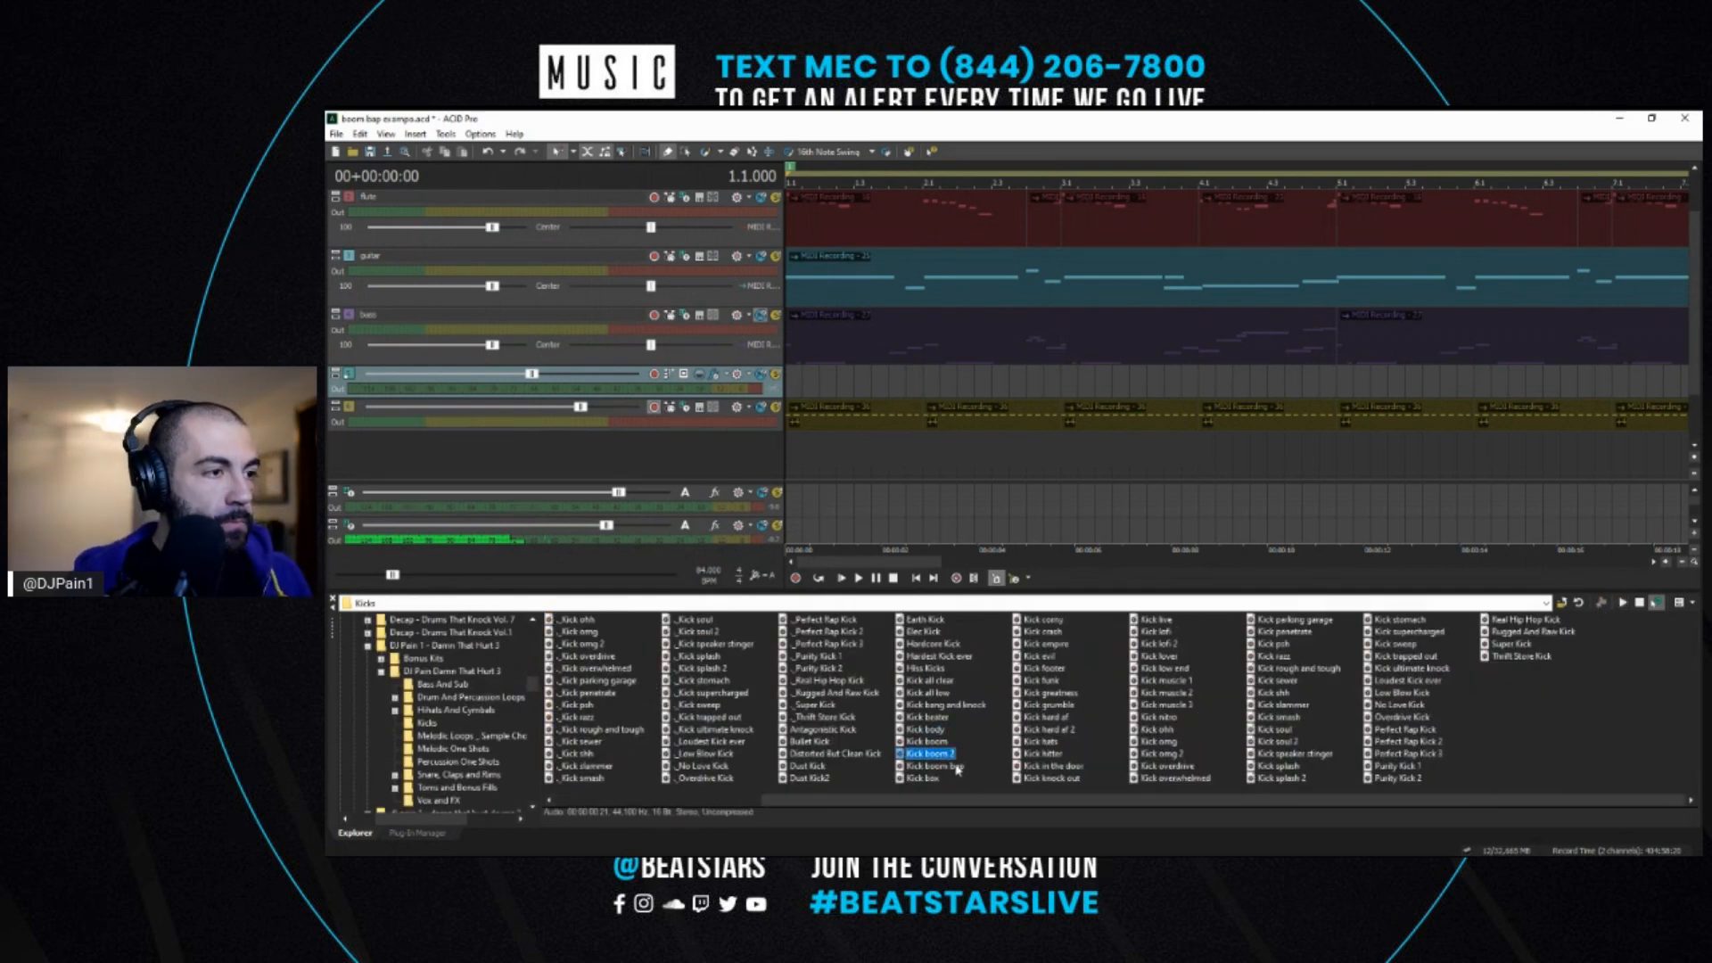
pyautogui.click(954, 767)
pyautogui.doubleClick(956, 767)
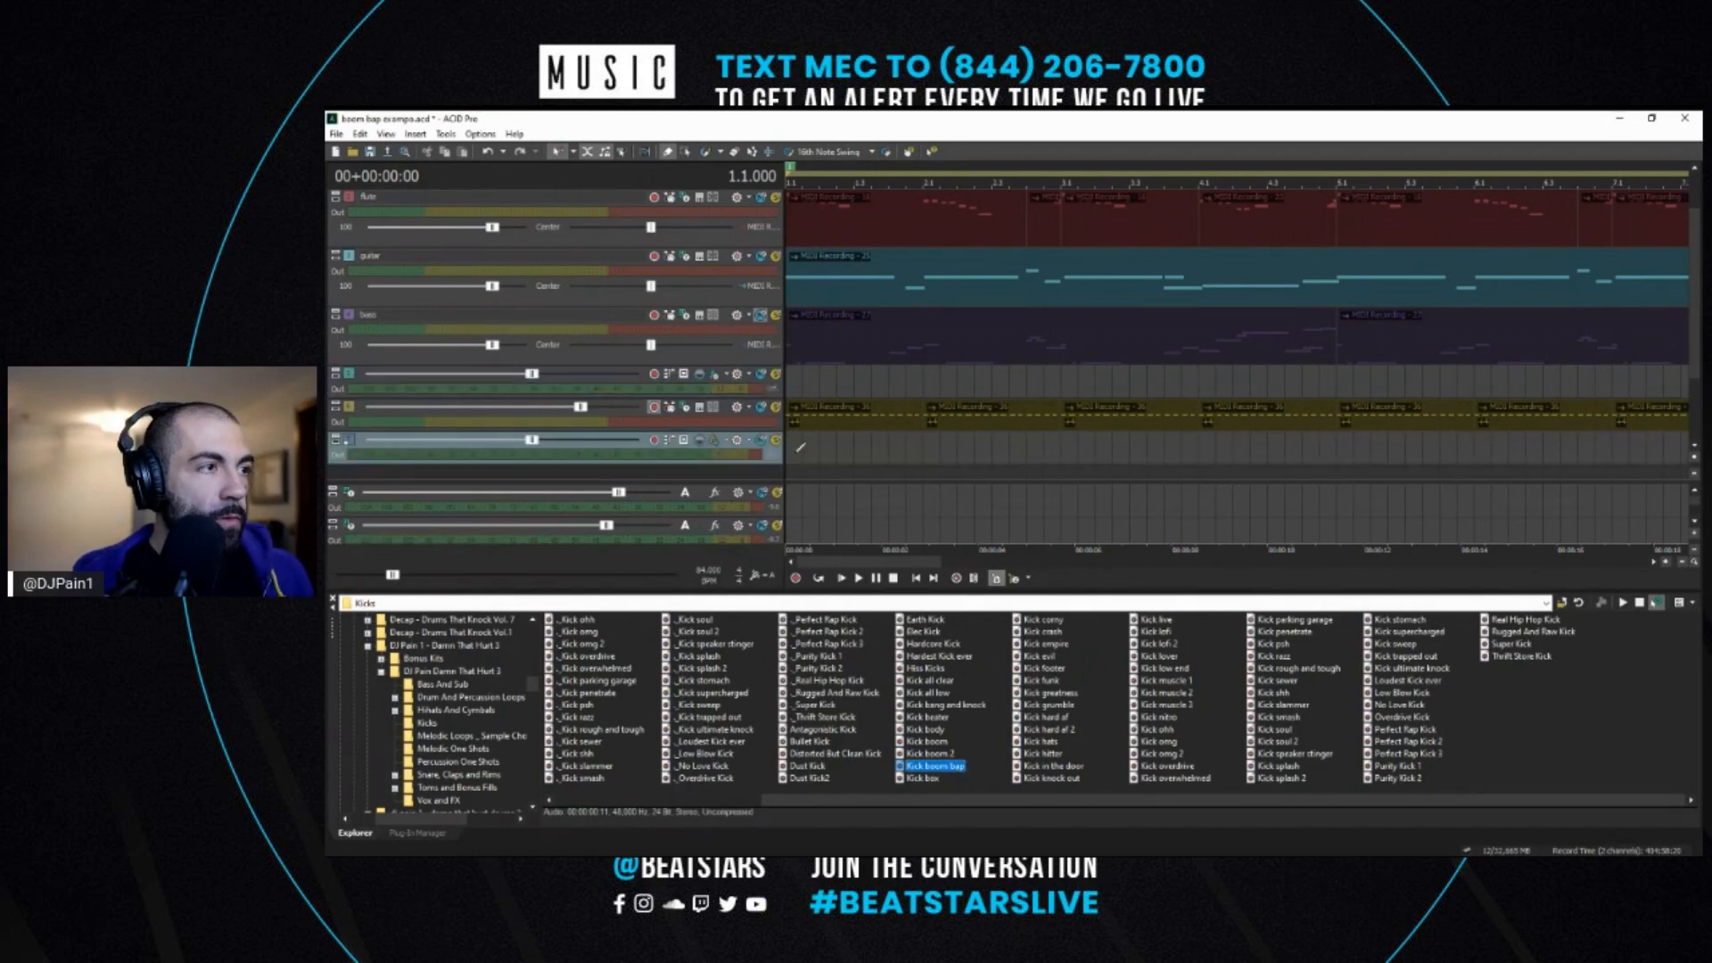
# - Place a single Kick boom bap hit at the project start and play it briefly with the other tracks
pyautogui.click(802, 447)
pyautogui.scroll(1, 802, 447)
pyautogui.click(793, 450)
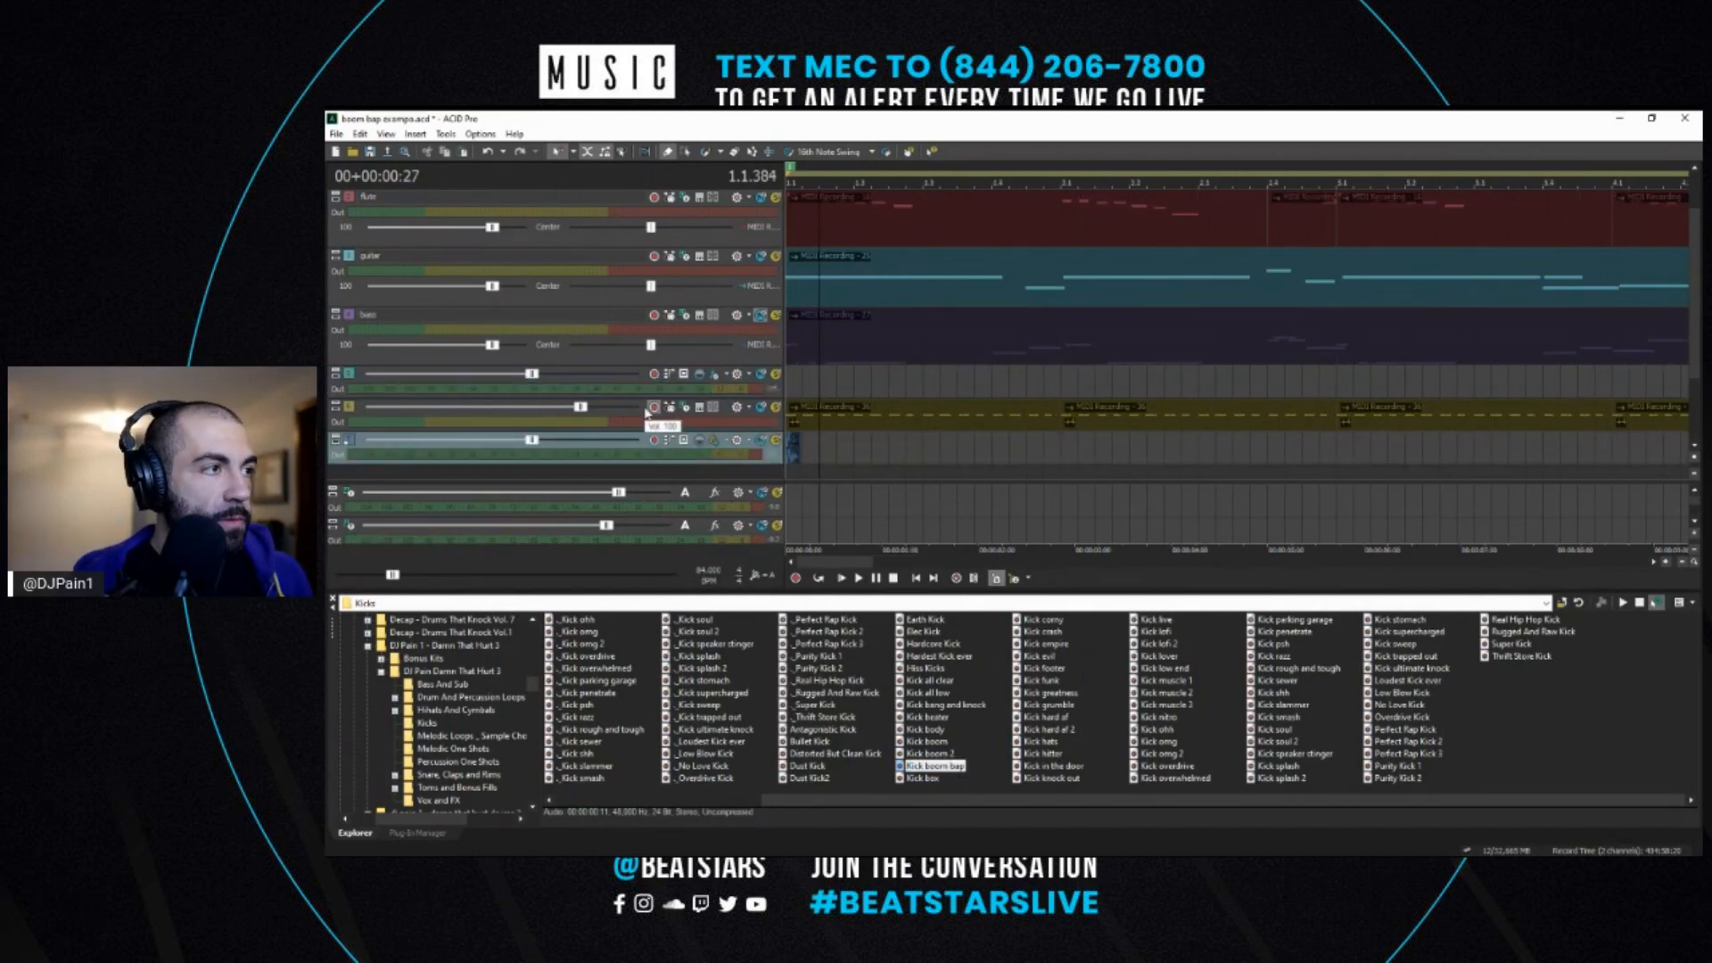
pyautogui.click(787, 450)
pyautogui.press('space')
pyautogui.scroll(2, 978, 440)
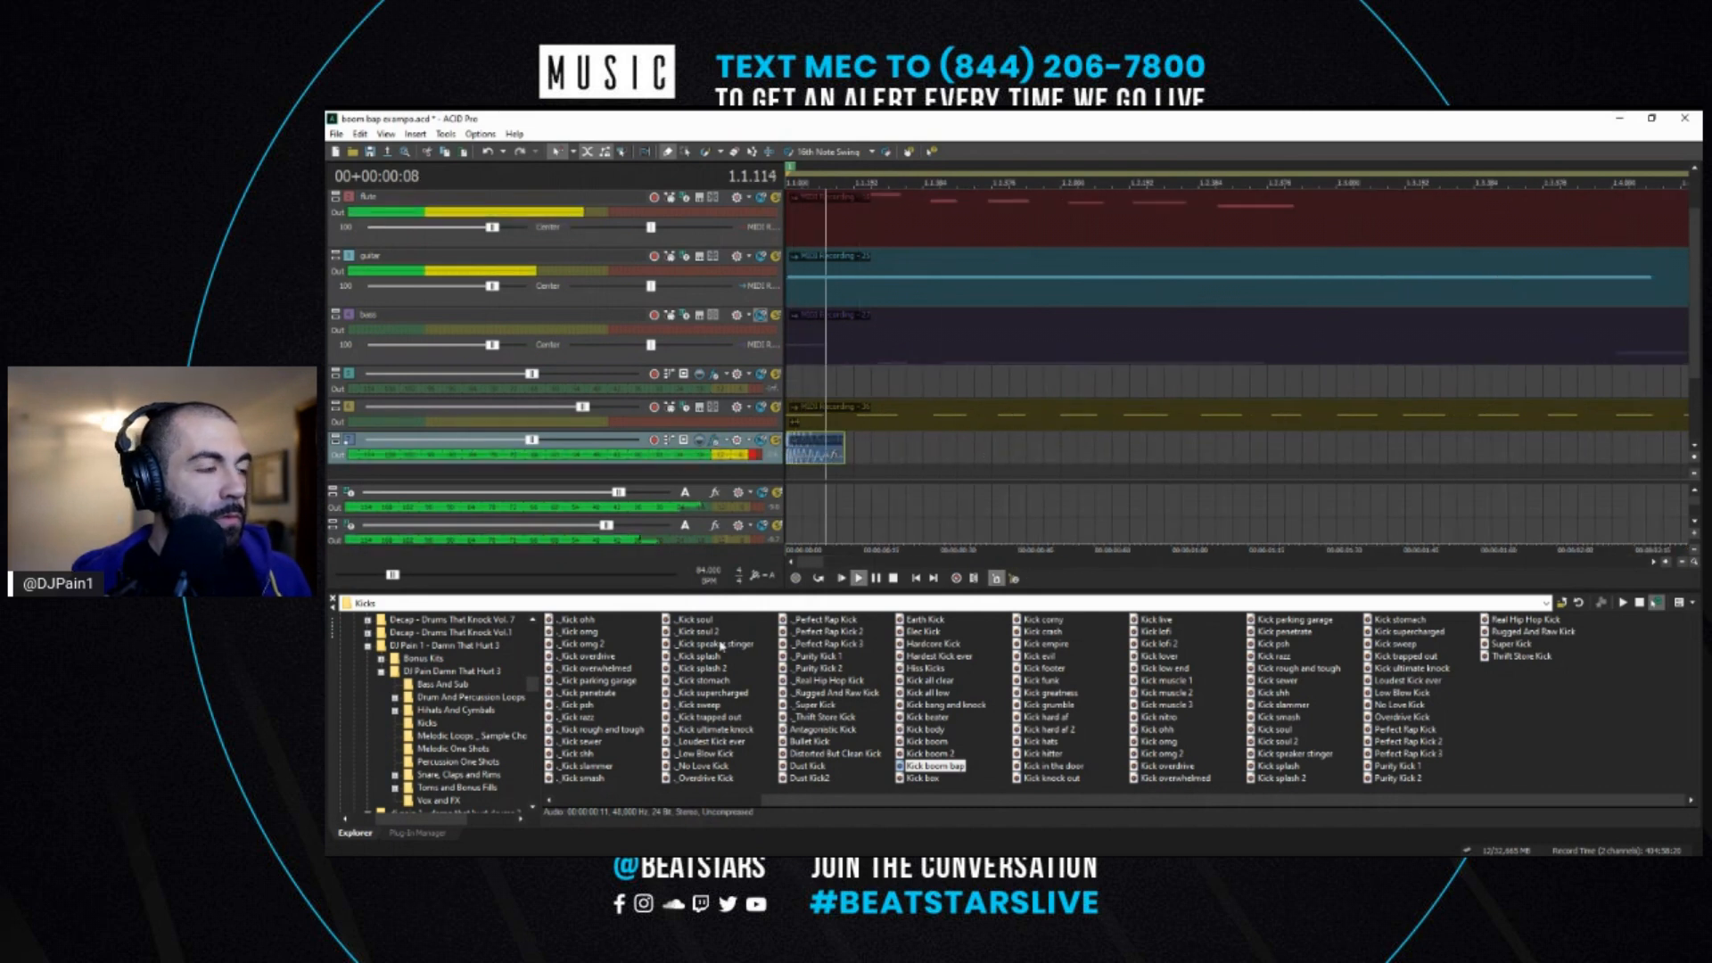
pyautogui.press('space')
pyautogui.scroll(-1, 483, 716)
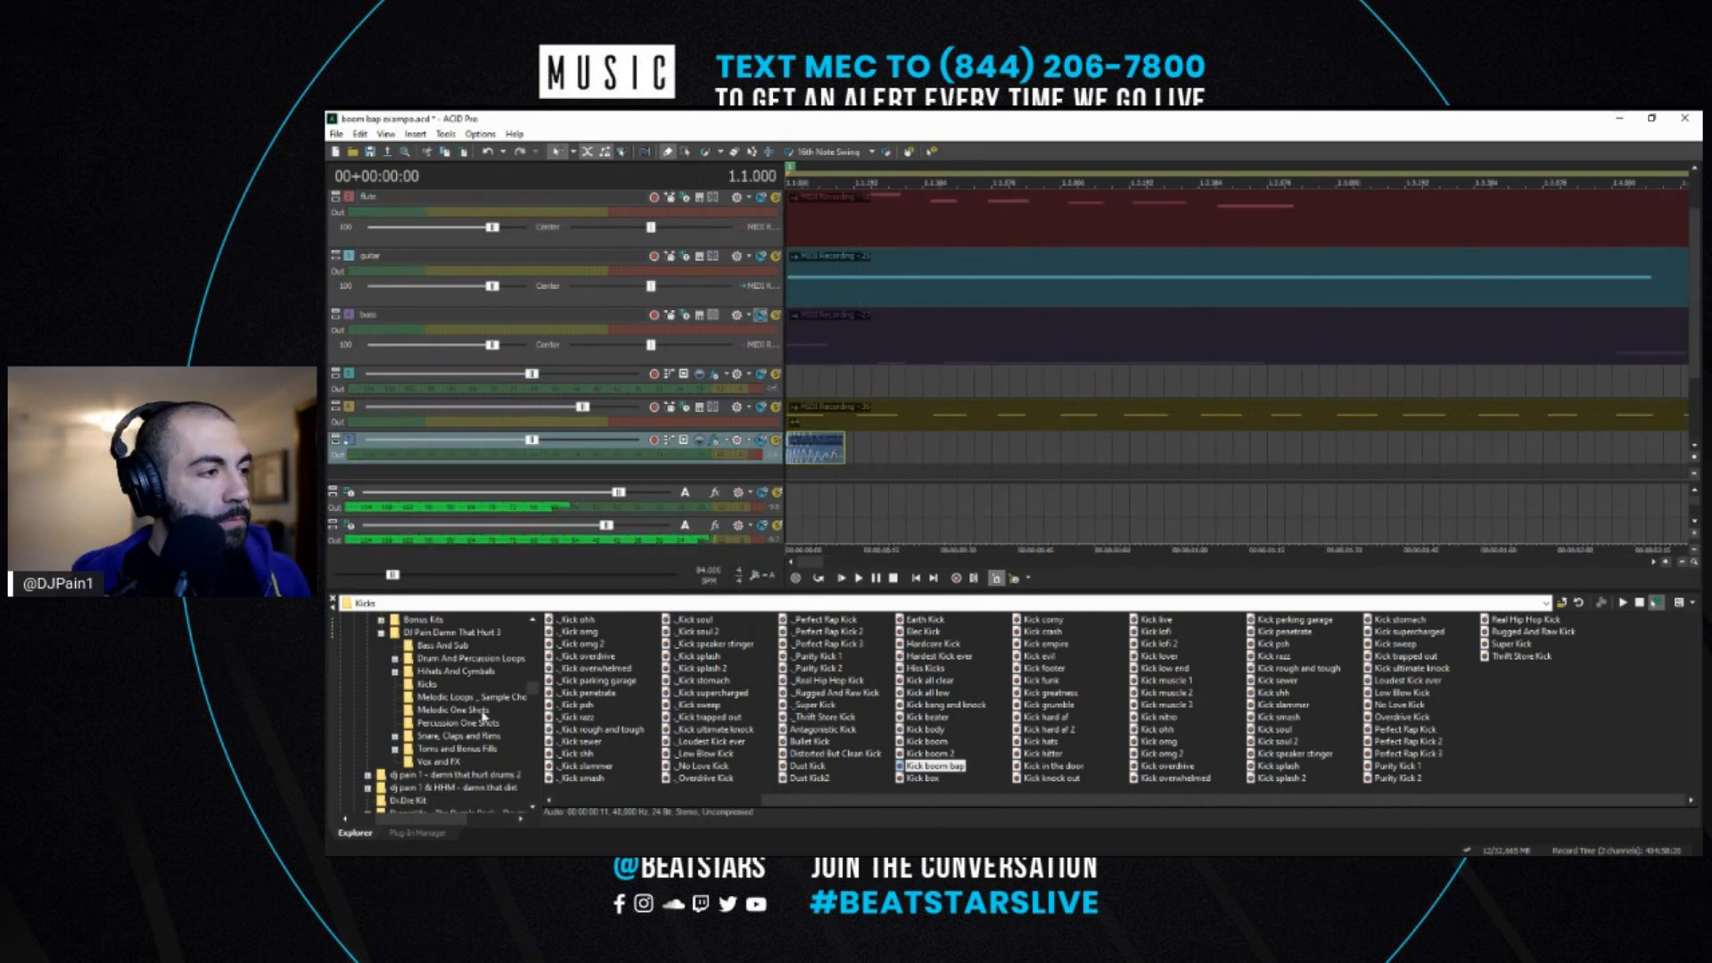
# - Browse the sample library to the Snares folder inside Snare, Claps and Rims
pyautogui.click(459, 736)
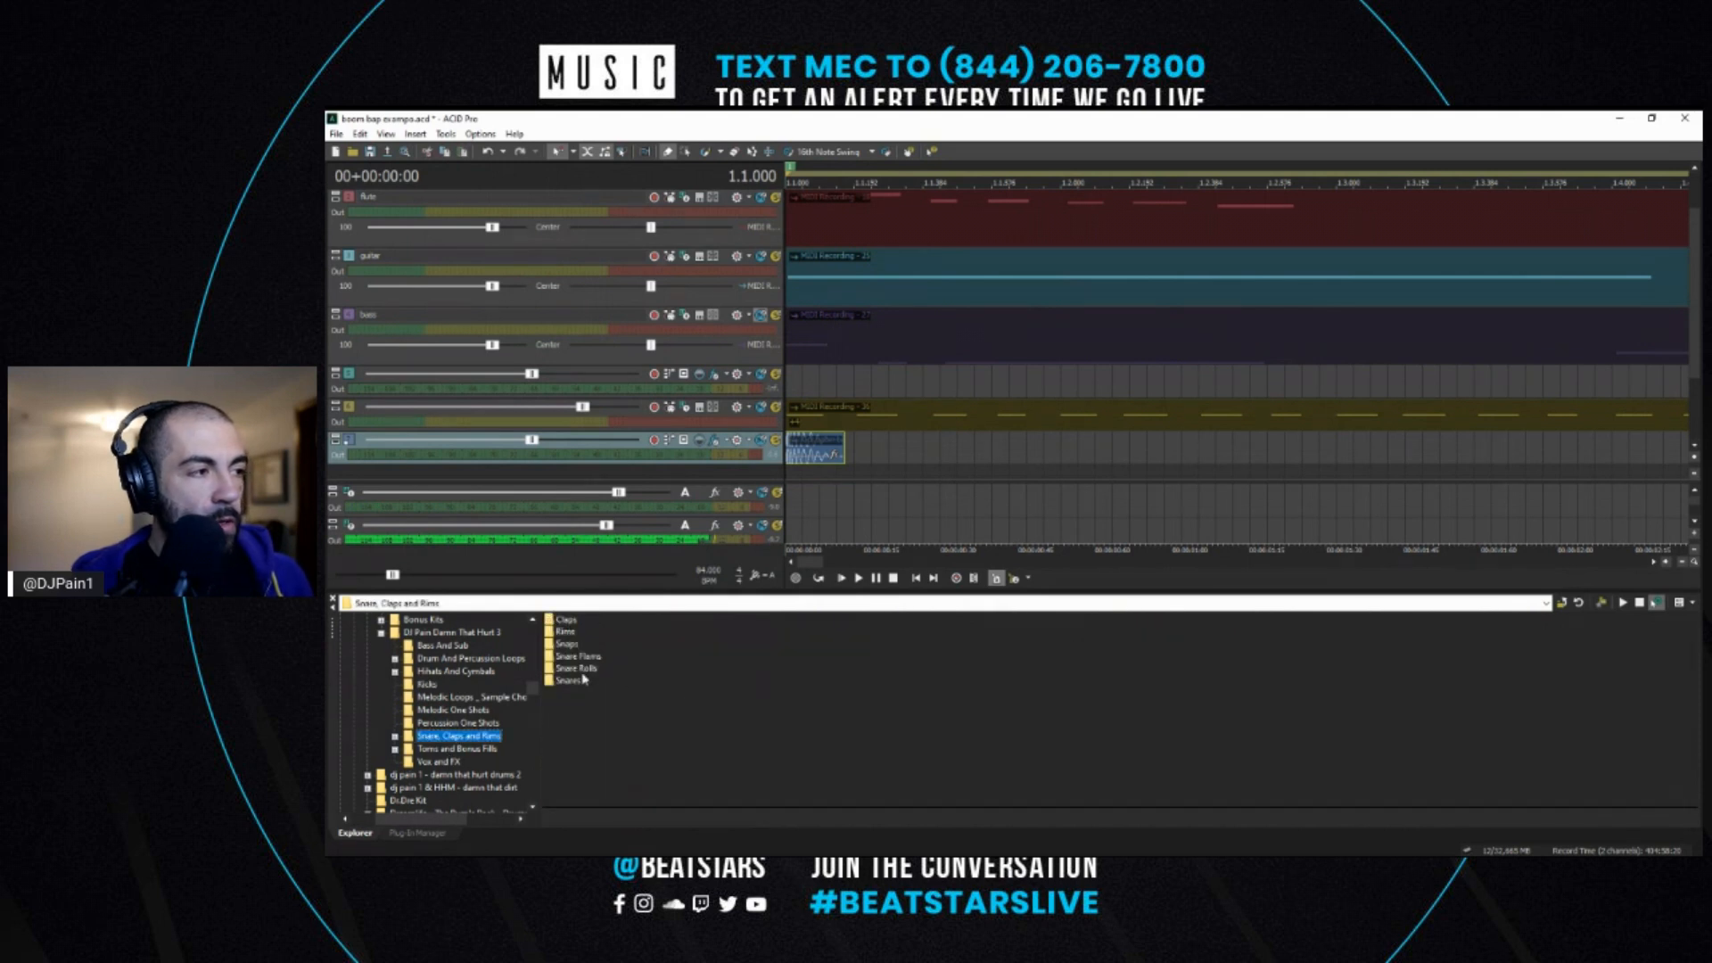
pyautogui.doubleClick(568, 682)
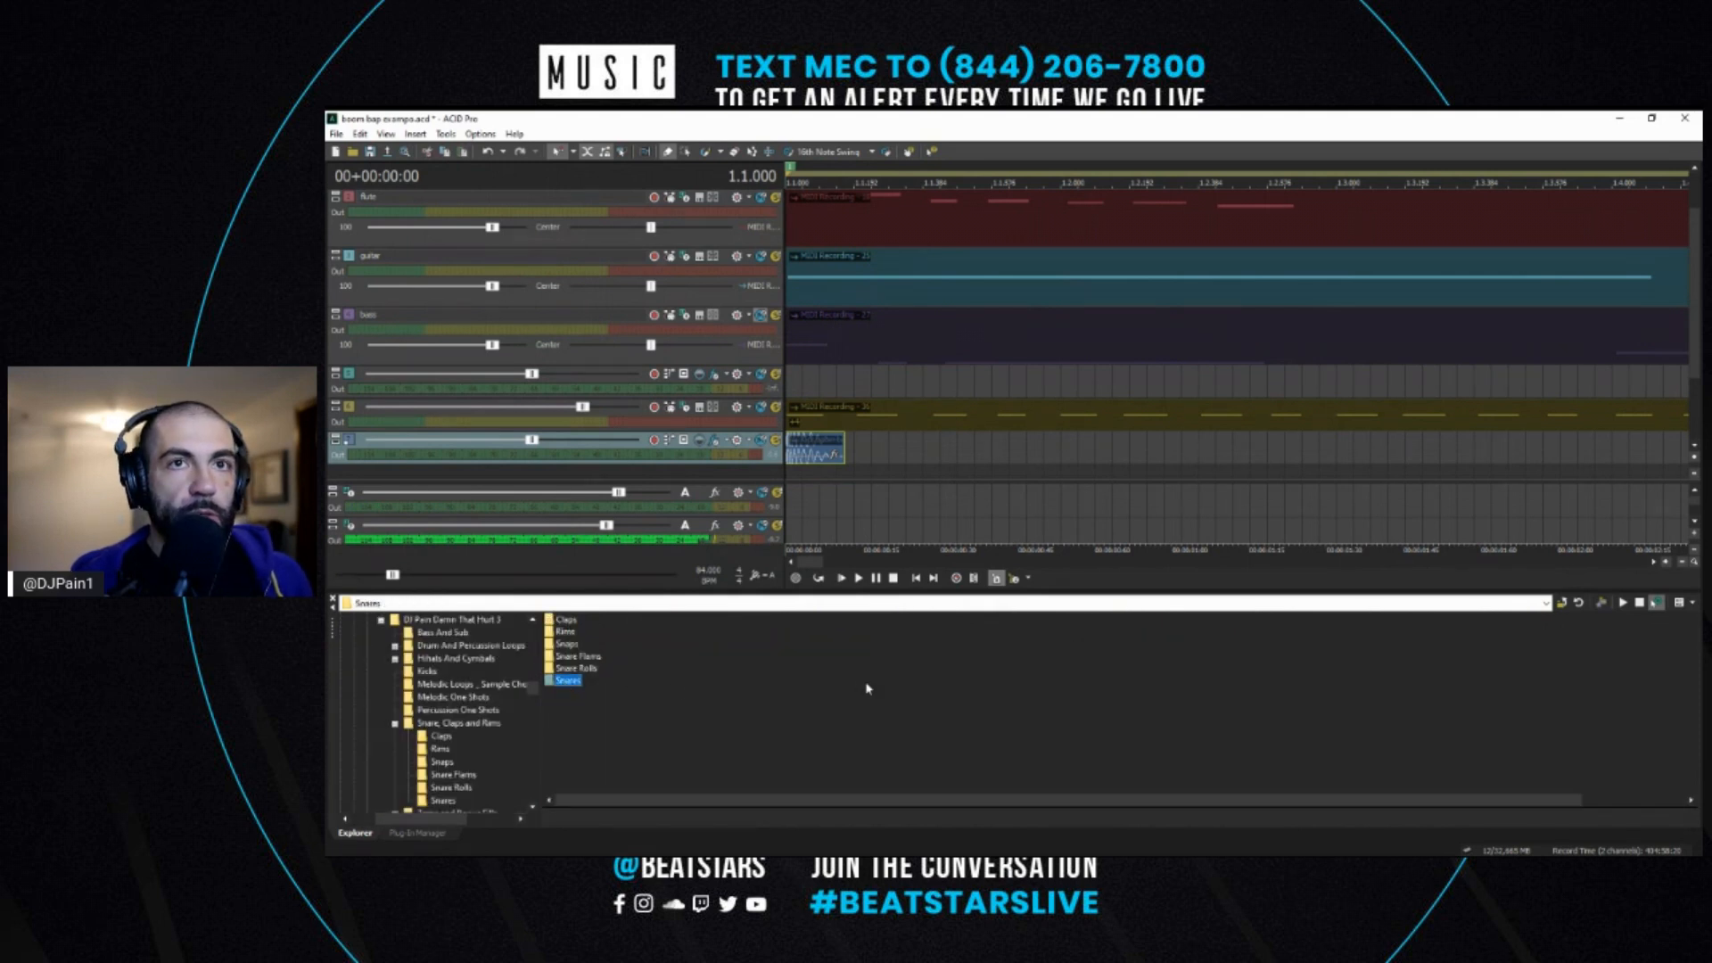
pyautogui.scroll(-2, 1100, 726)
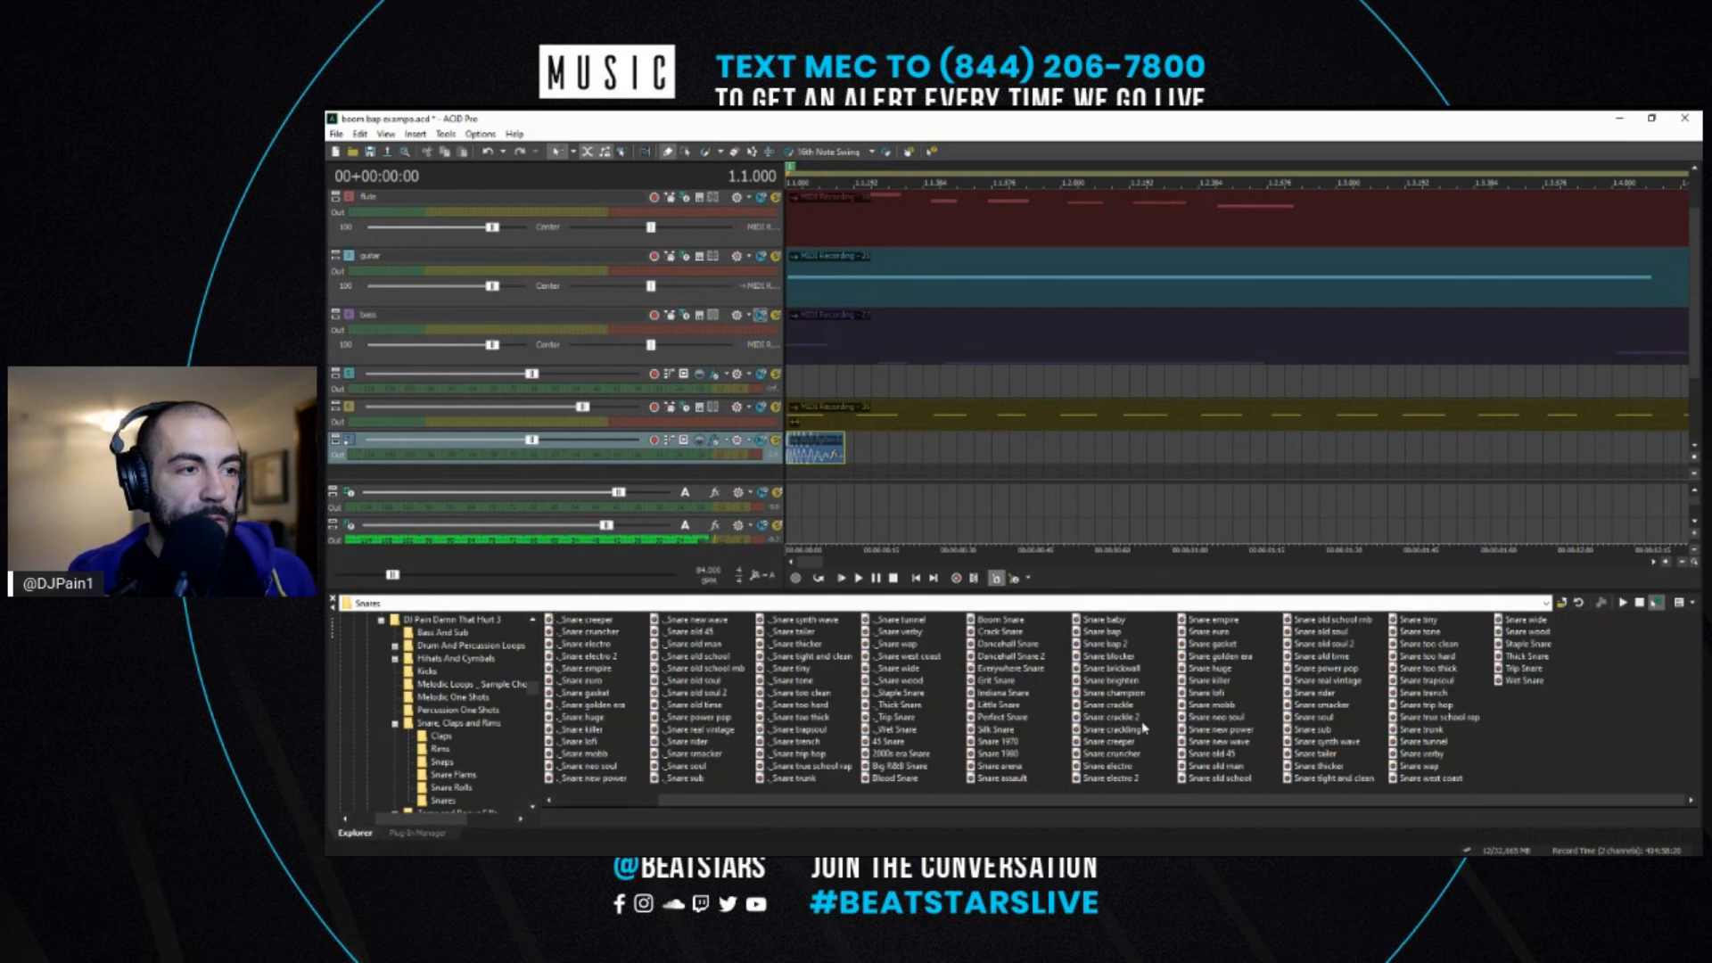
# - Preview snare one-shots including Snare creeper, Snare electro, Snare champion, Snare blocker, Snare bap 2 and Snare bap
pyautogui.click(1129, 730)
pyautogui.click(1119, 742)
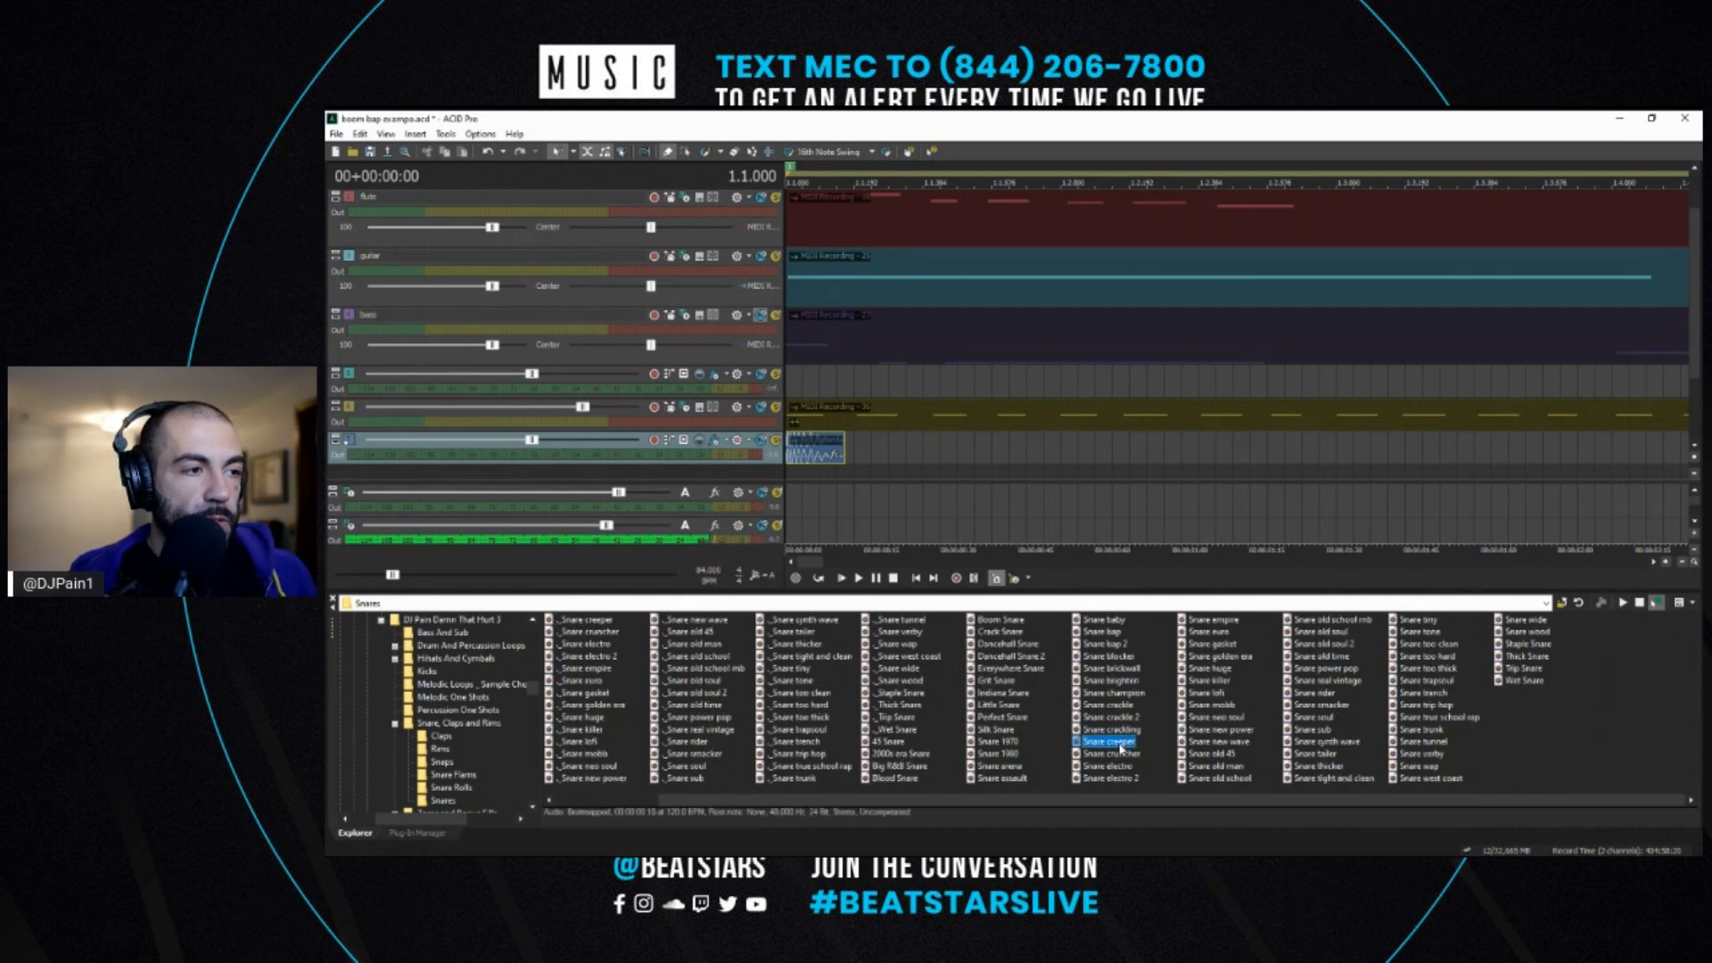
pyautogui.click(1121, 767)
pyautogui.click(1120, 704)
pyautogui.click(1122, 693)
pyautogui.click(1126, 681)
pyautogui.click(1126, 668)
pyautogui.click(1122, 656)
pyautogui.click(1119, 643)
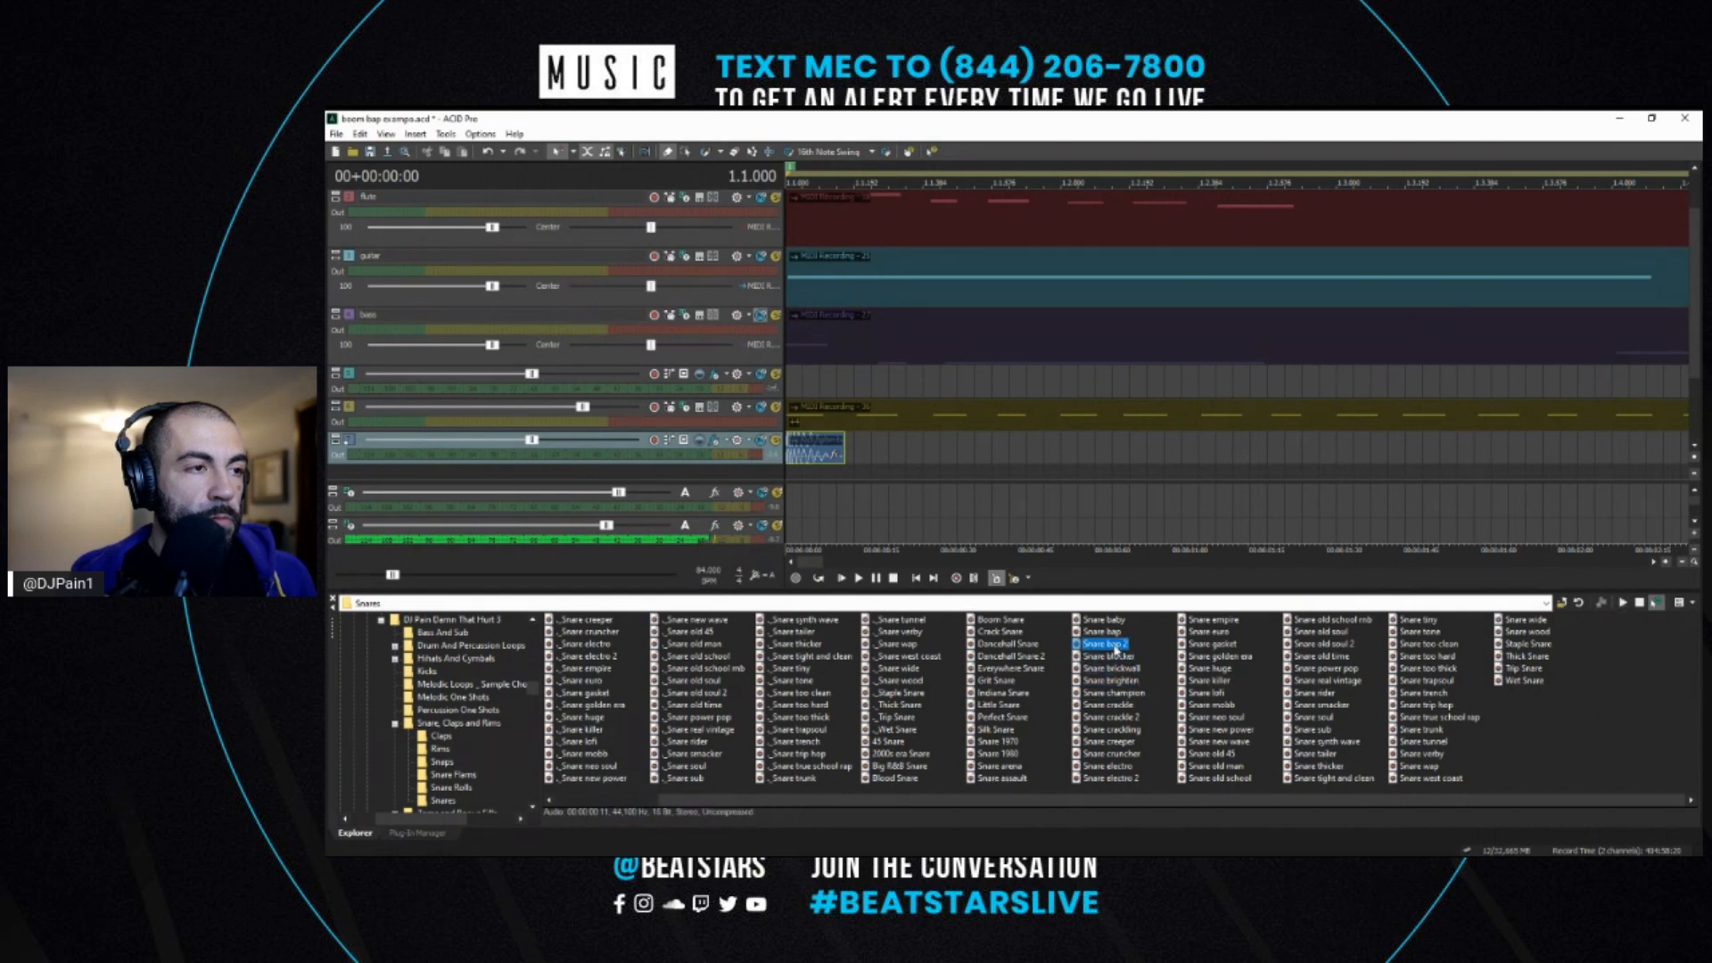
pyautogui.click(1120, 631)
# - Preview Snare assault, Perfect Snare, Crack Snare, Boom Snare, Big R&B Snare, Snare empire and Snare golden era
pyautogui.click(1010, 779)
pyautogui.click(1012, 717)
pyautogui.click(1016, 706)
pyautogui.click(1021, 693)
pyautogui.click(1030, 669)
pyautogui.click(1012, 632)
pyautogui.click(995, 620)
pyautogui.click(913, 769)
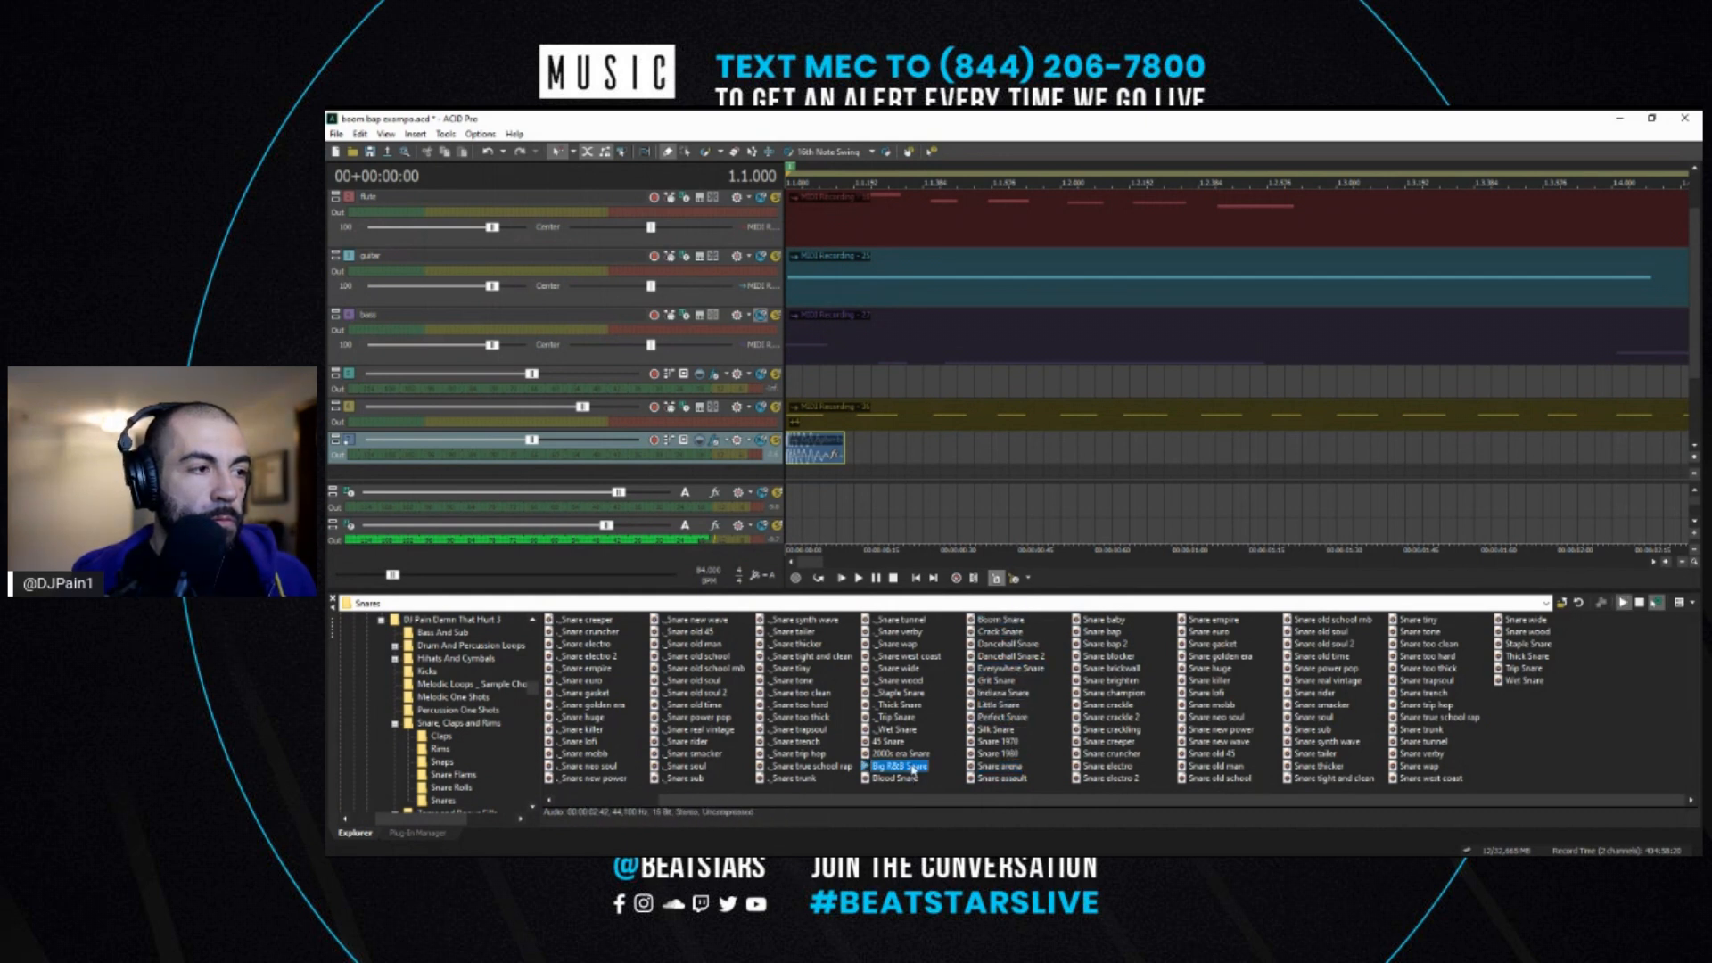
pyautogui.click(1336, 621)
pyautogui.click(1230, 621)
pyautogui.click(1230, 658)
pyautogui.click(1242, 660)
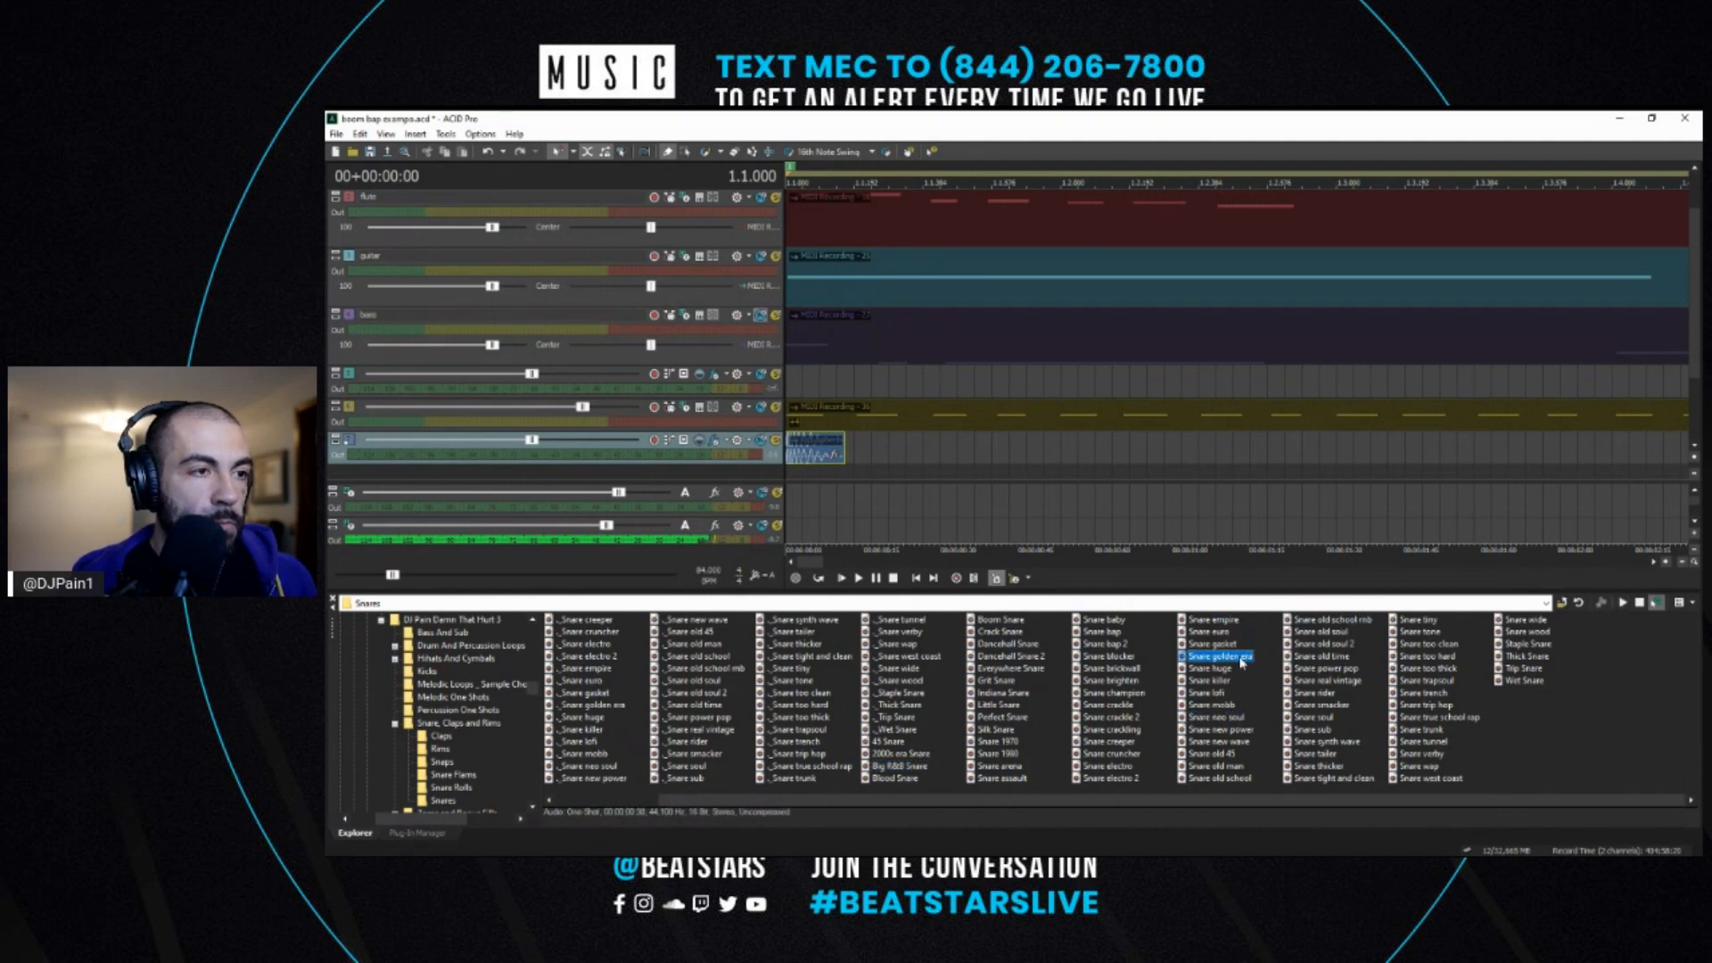
# - Add Snare golden era as a new track below the kick and place one hit on beat 2 of bar 1
pyautogui.moveTo(1242, 660); pyautogui.dragTo(811, 413)
pyautogui.scroll(-3, 798, 425)
pyautogui.press('space')
pyautogui.press('space')
pyautogui.click(880, 422)
pyautogui.press('space')
pyautogui.scroll(5, 1150, 426)
pyautogui.scroll(-4, 1134, 425)
pyautogui.press('space')
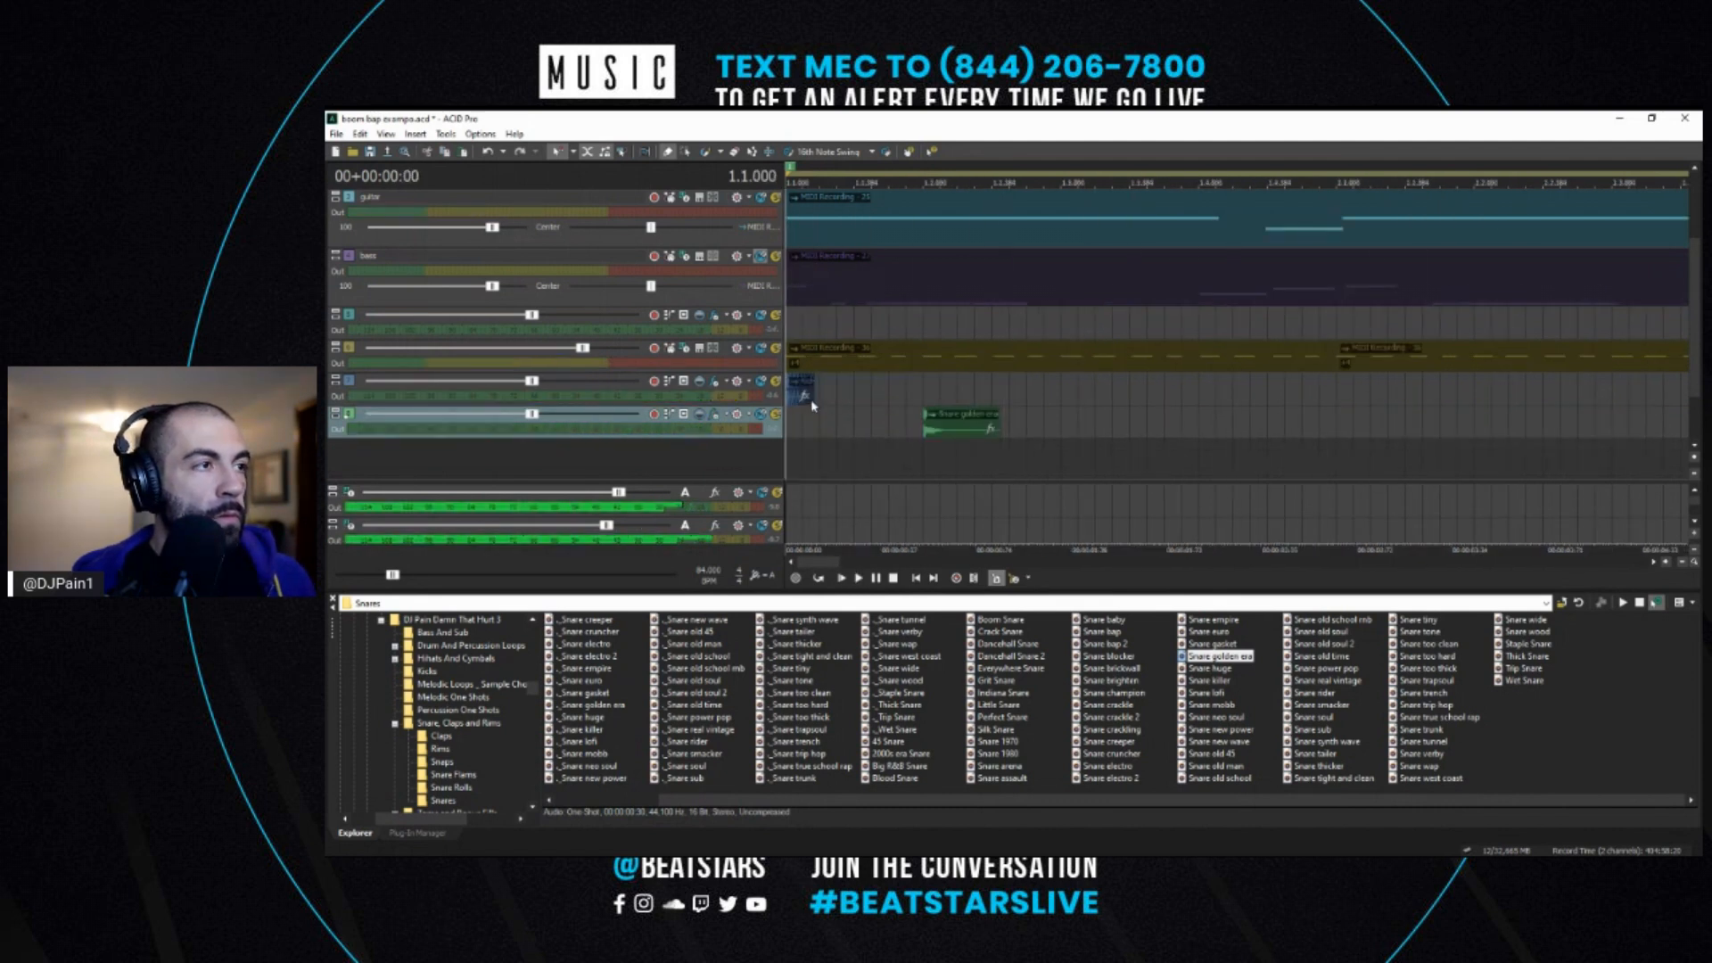
pyautogui.press('space')
# - Add two more kick hits in bar 1, one on beat 3 and a pickup just before it at 1.2.624
pyautogui.click(803, 394)
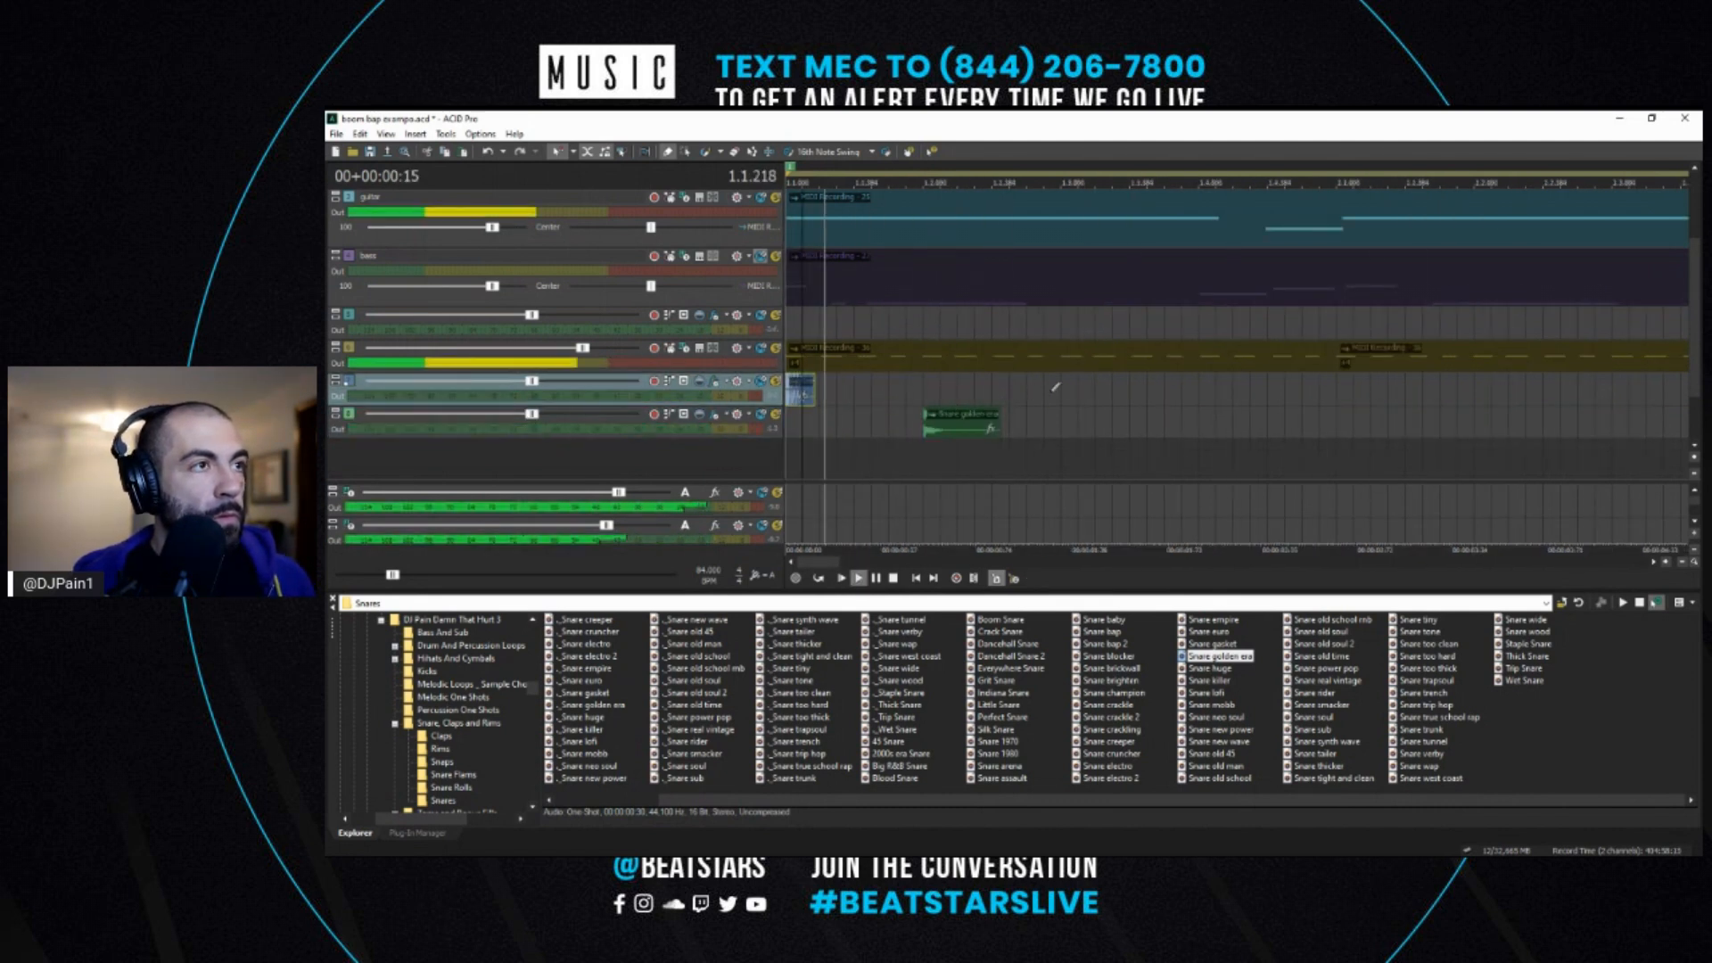
pyautogui.click(1063, 390)
pyautogui.press('space')
pyautogui.click(1064, 393)
pyautogui.scroll(3, 1083, 393)
pyautogui.moveTo(1161, 383); pyautogui.dragTo(1210, 381)
pyautogui.click(1177, 394)
pyautogui.scroll(2, 1248, 401)
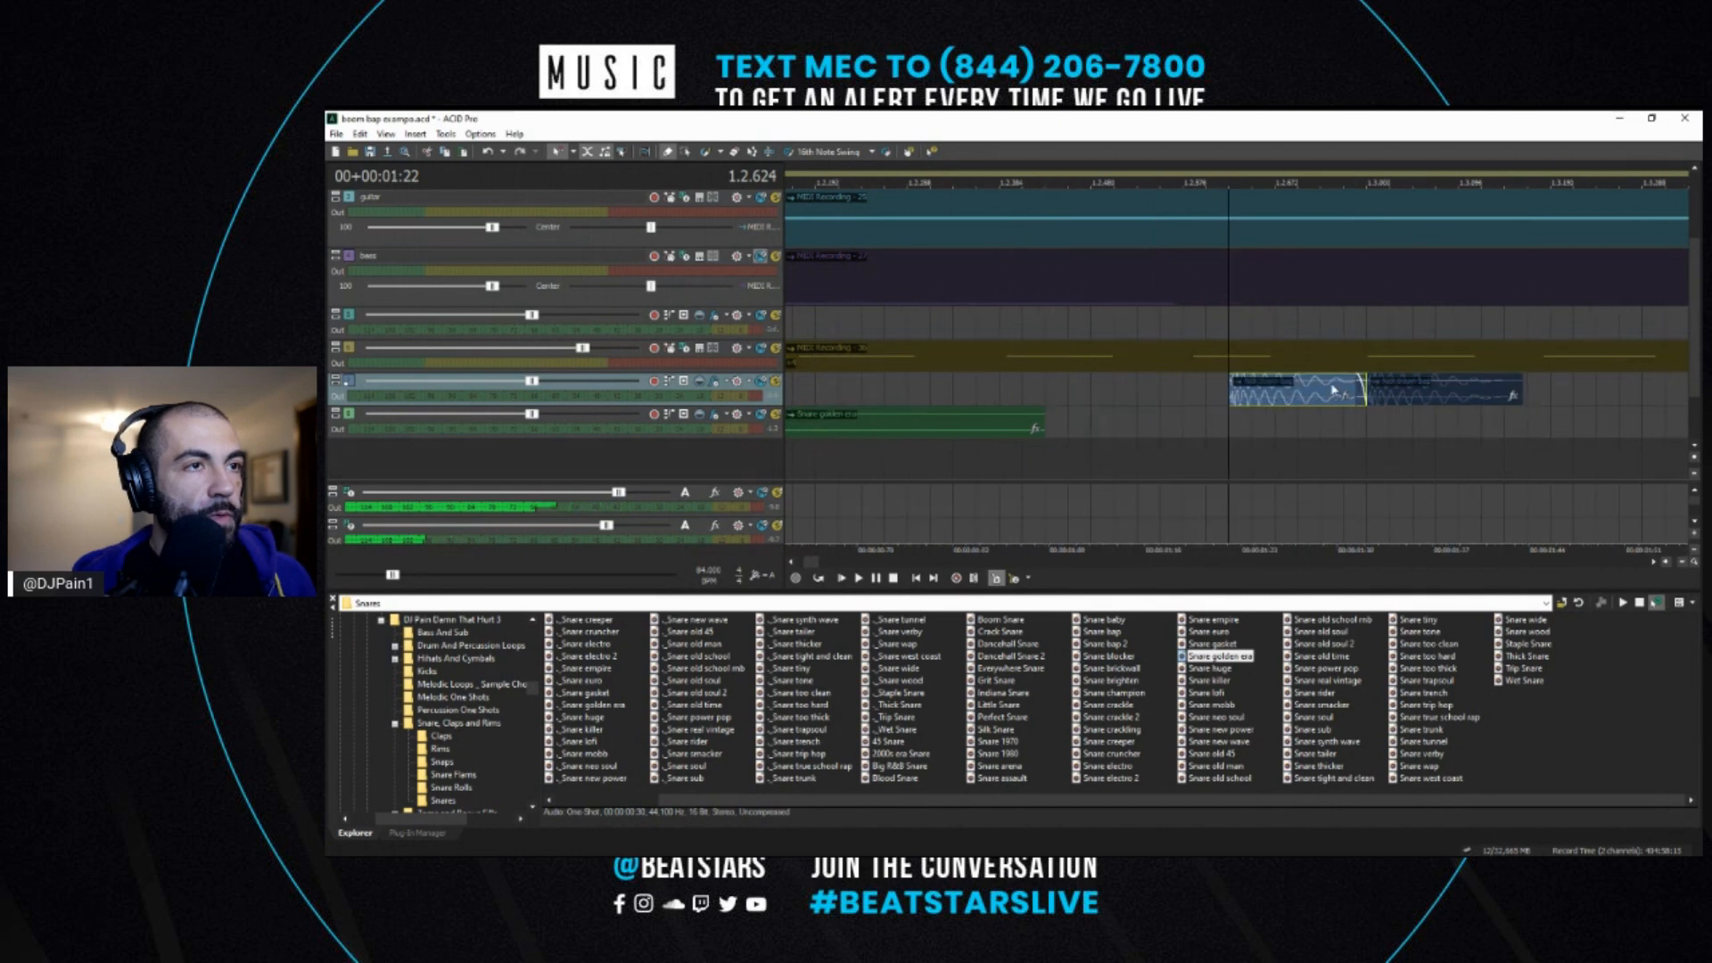
# - Nudge the pickup kick slightly ahead of 1.2.624 and play the pattern from the project start
pyautogui.click(1340, 388)
pyautogui.press('s')
pyautogui.click(1257, 390)
pyautogui.scroll(-4, 1115, 401)
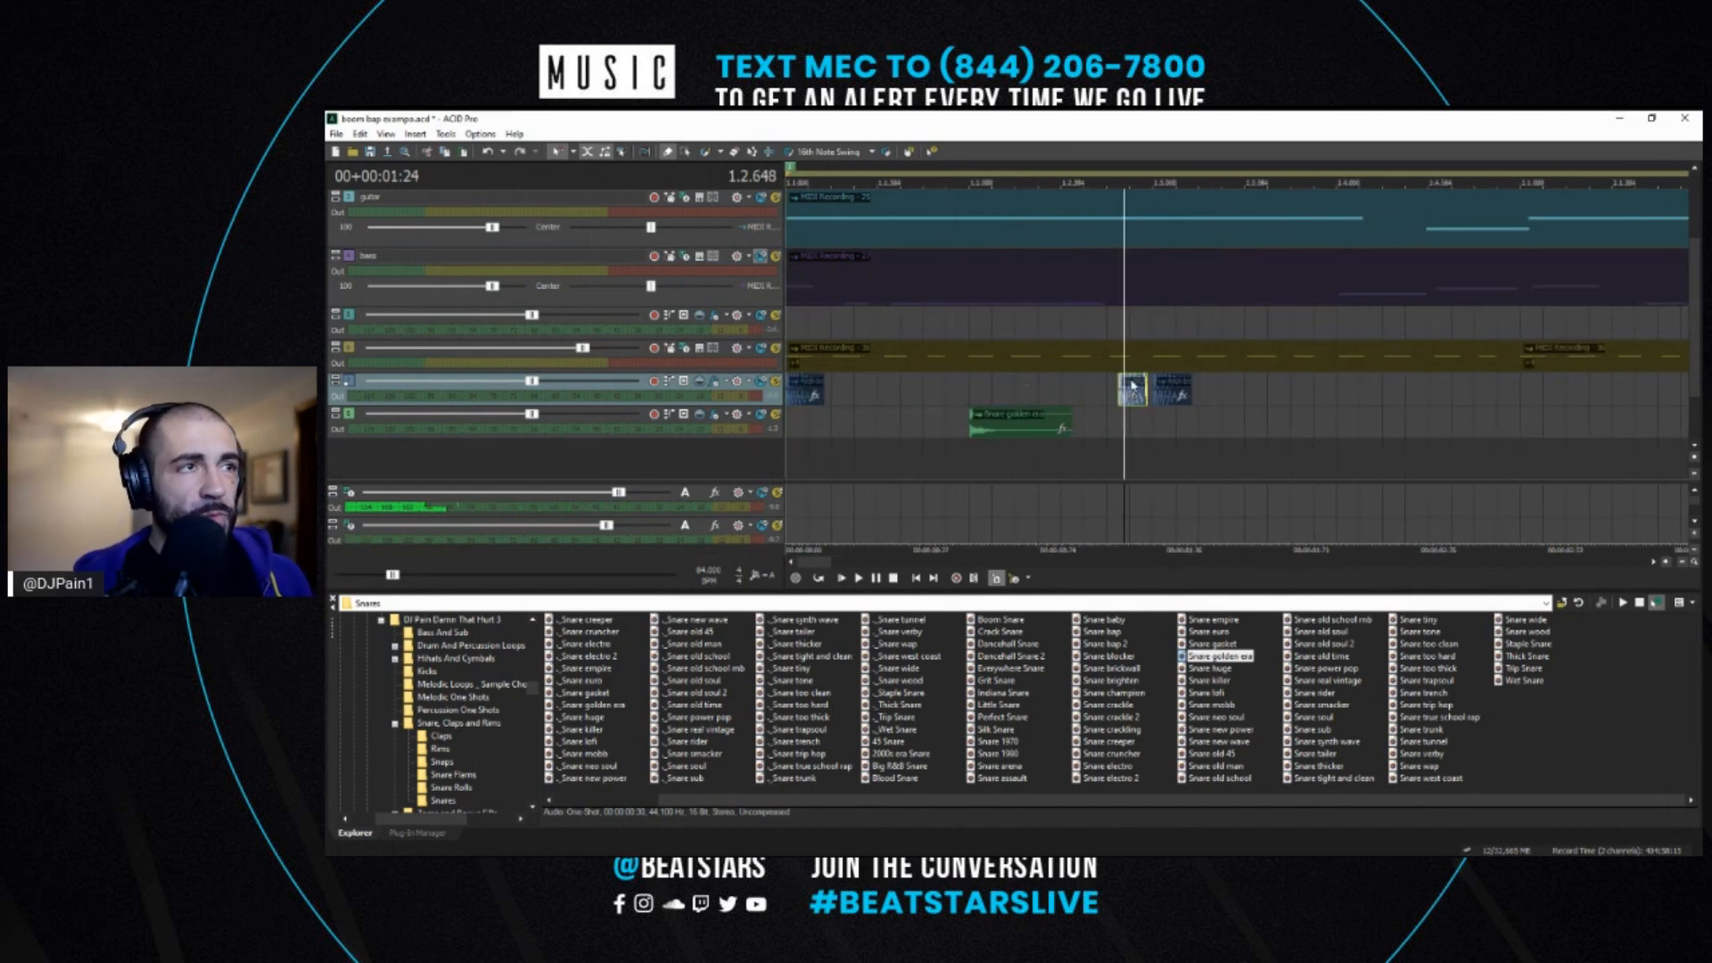
pyautogui.scroll(-2, 1132, 385)
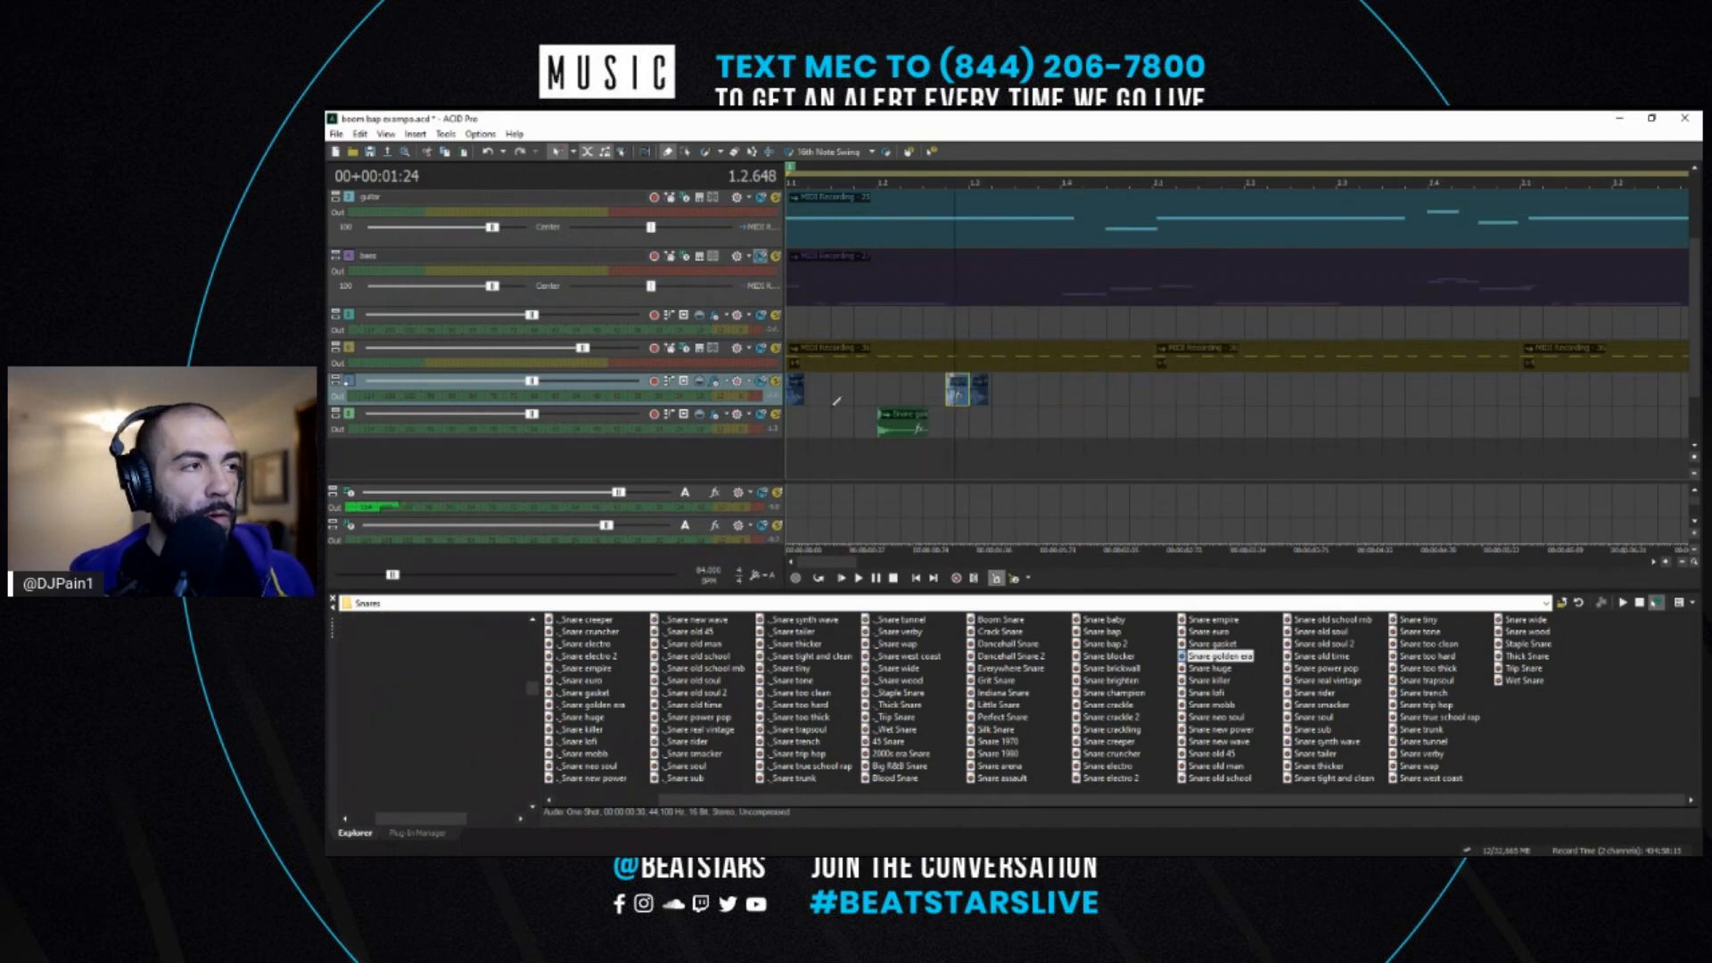
pyautogui.click(796, 423)
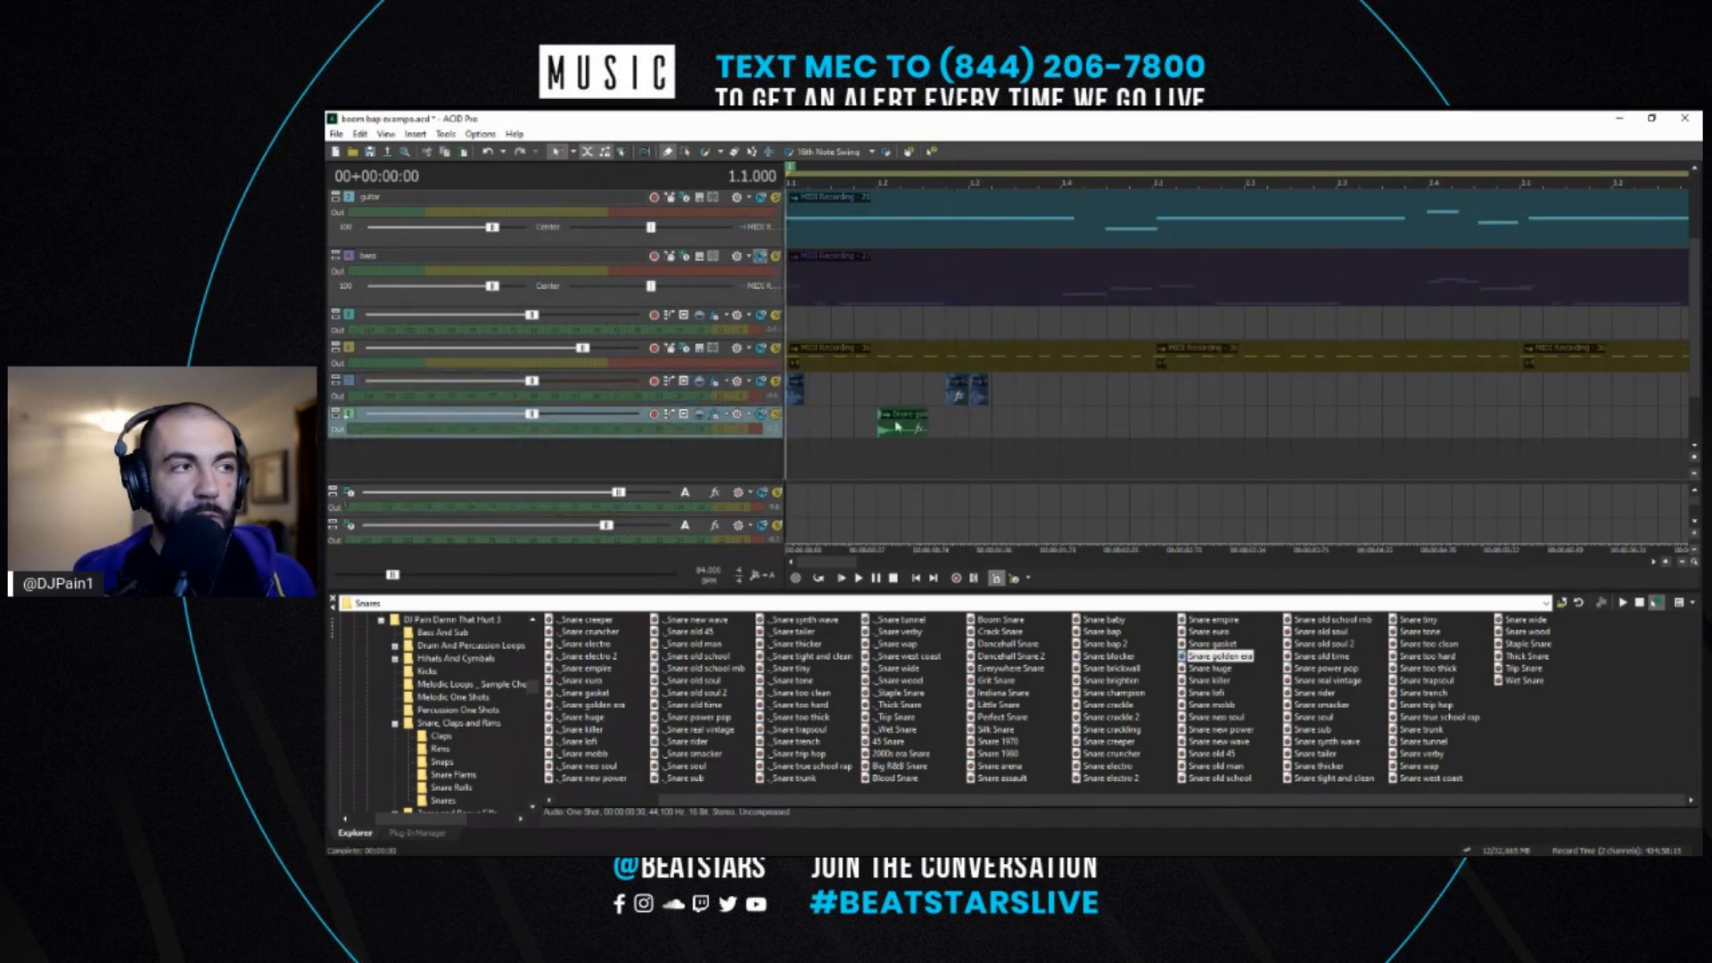
pyautogui.click(957, 394)
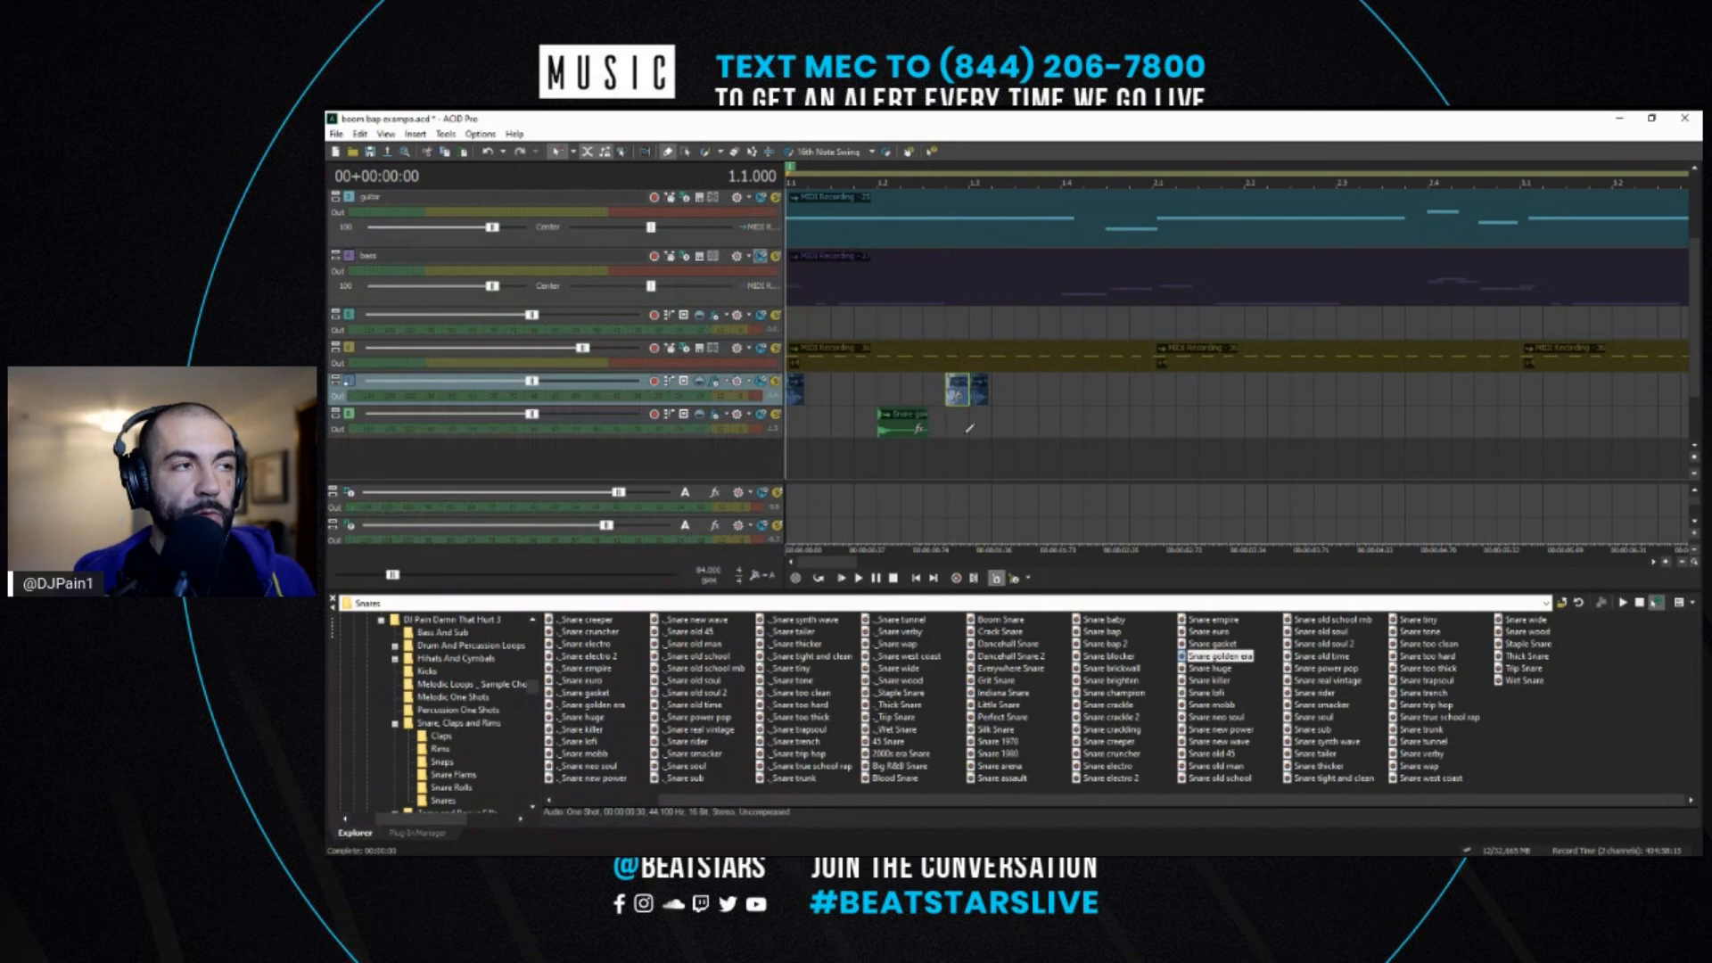
pyautogui.press('space')
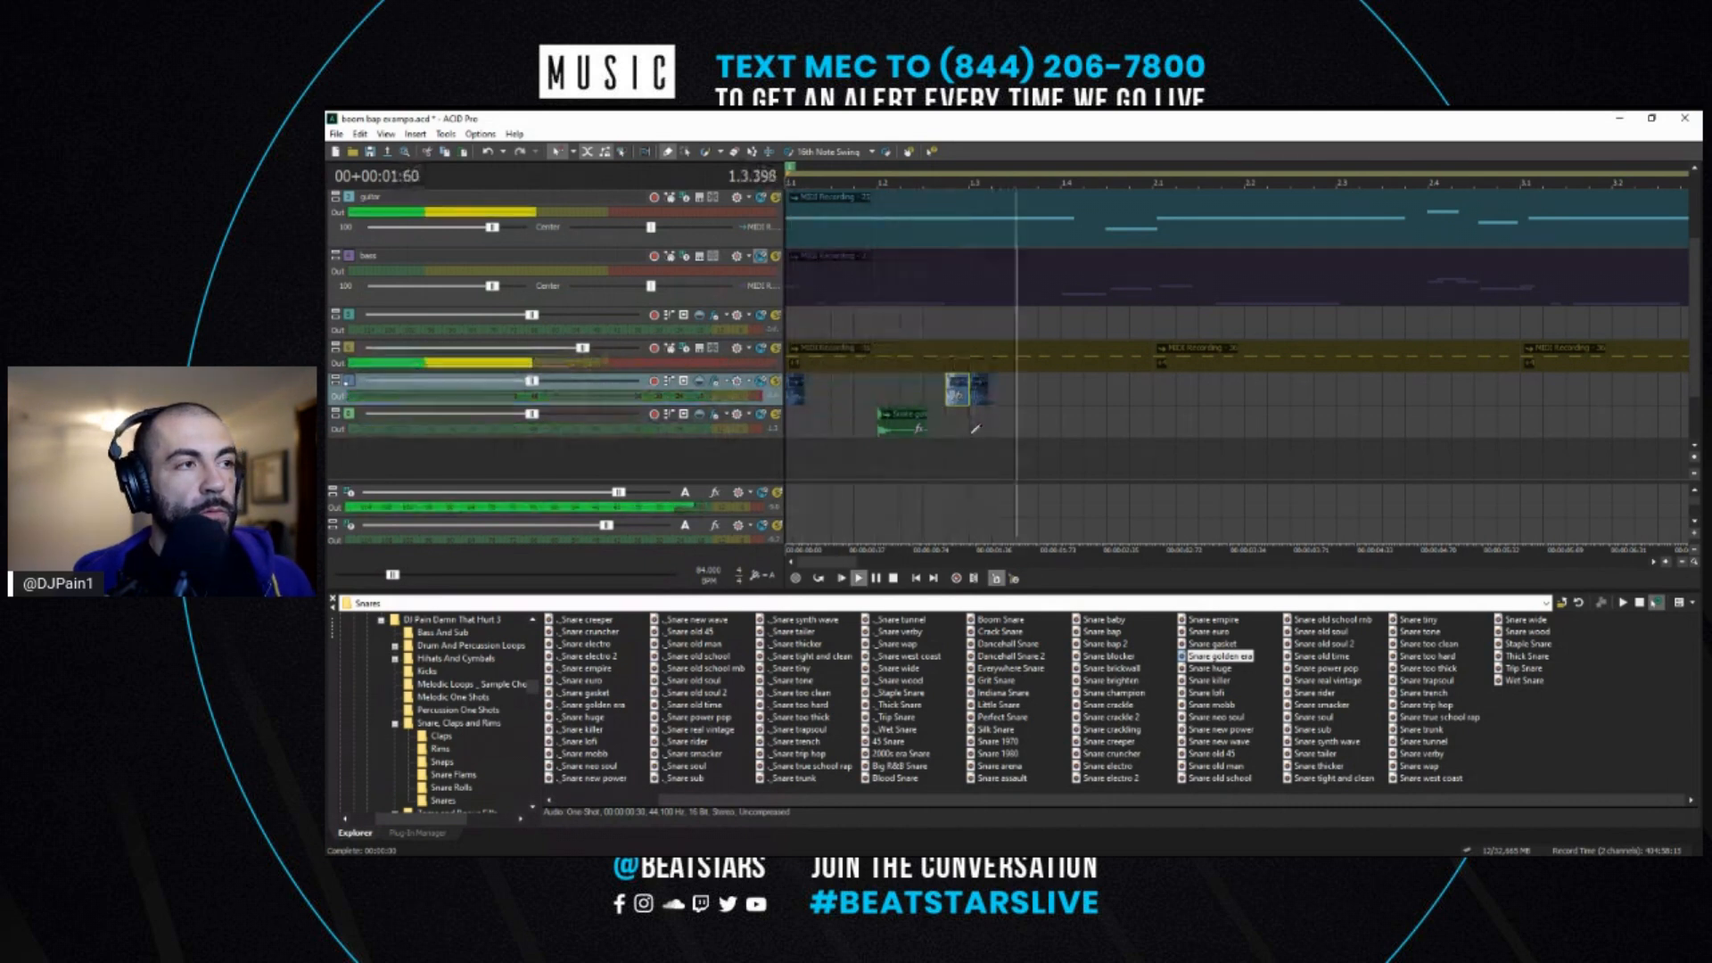
pyautogui.press('space')
# - Copy the snare hit to beat 4 of bar 1 and play the pattern from the start
pyautogui.click(903, 421)
pyautogui.hotkey('ctrl', 'c')
pyautogui.click(1067, 417)
pyautogui.hotkey('ctrl', 'v')
pyautogui.click(794, 462)
pyautogui.press('space')
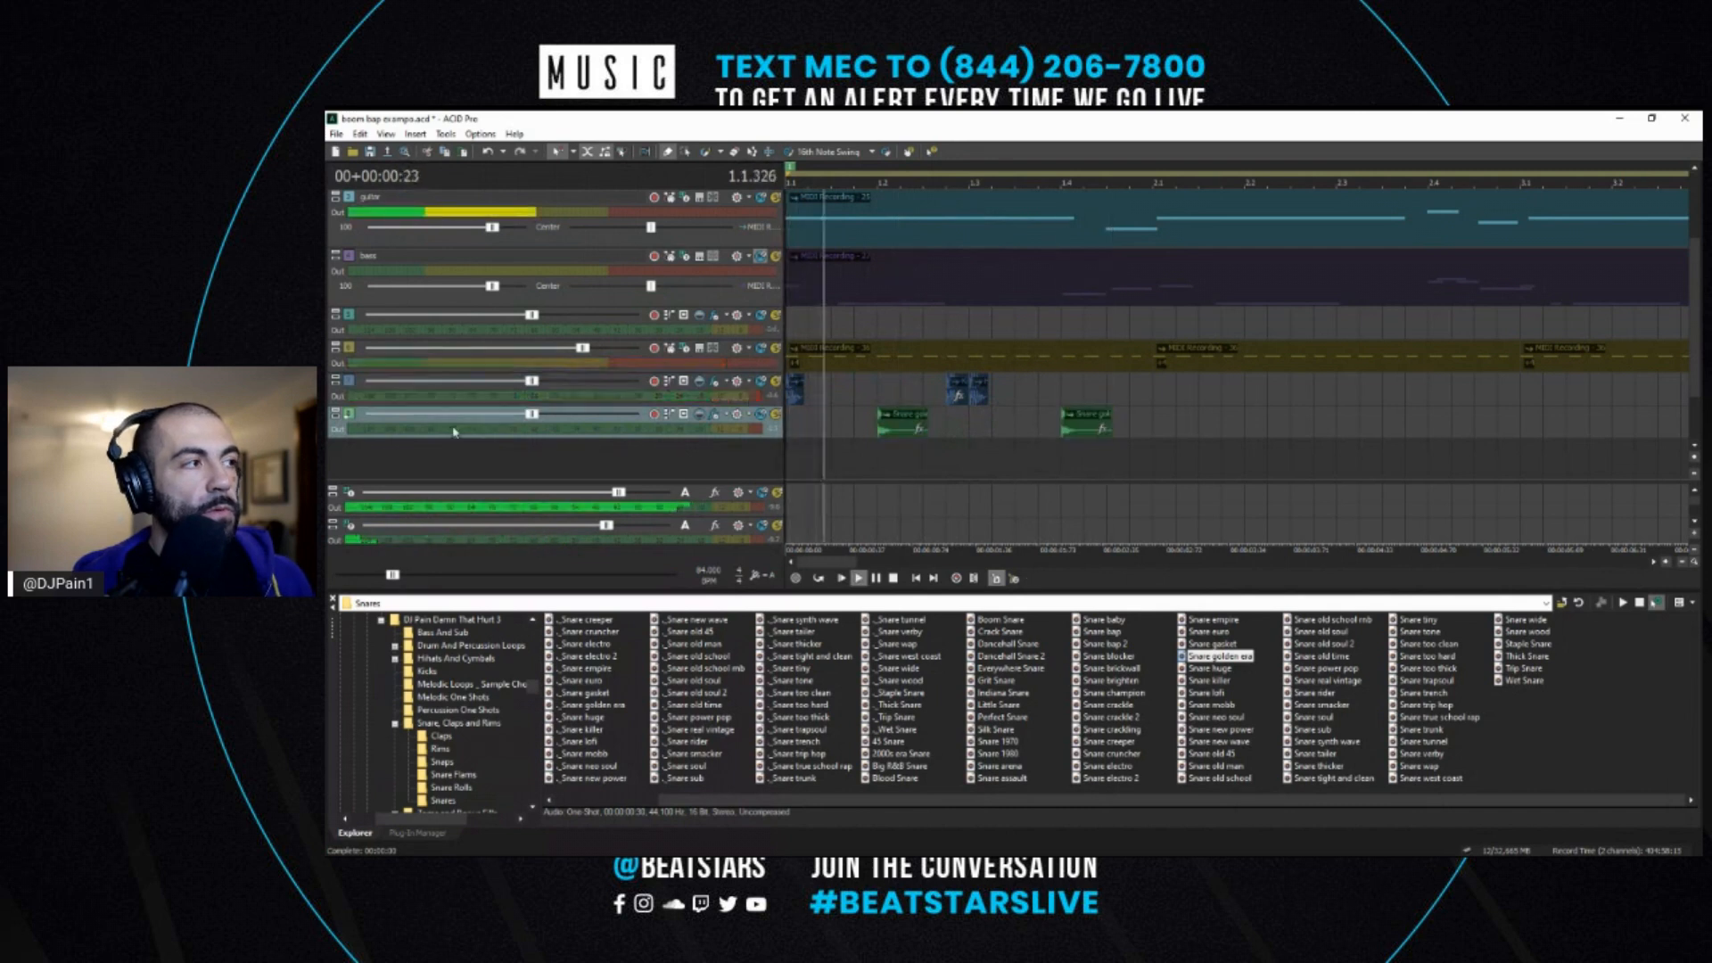
pyautogui.press('space')
# - Lower the volume of the pickup kick event just before beat 3 and play the passage
pyautogui.click(959, 385)
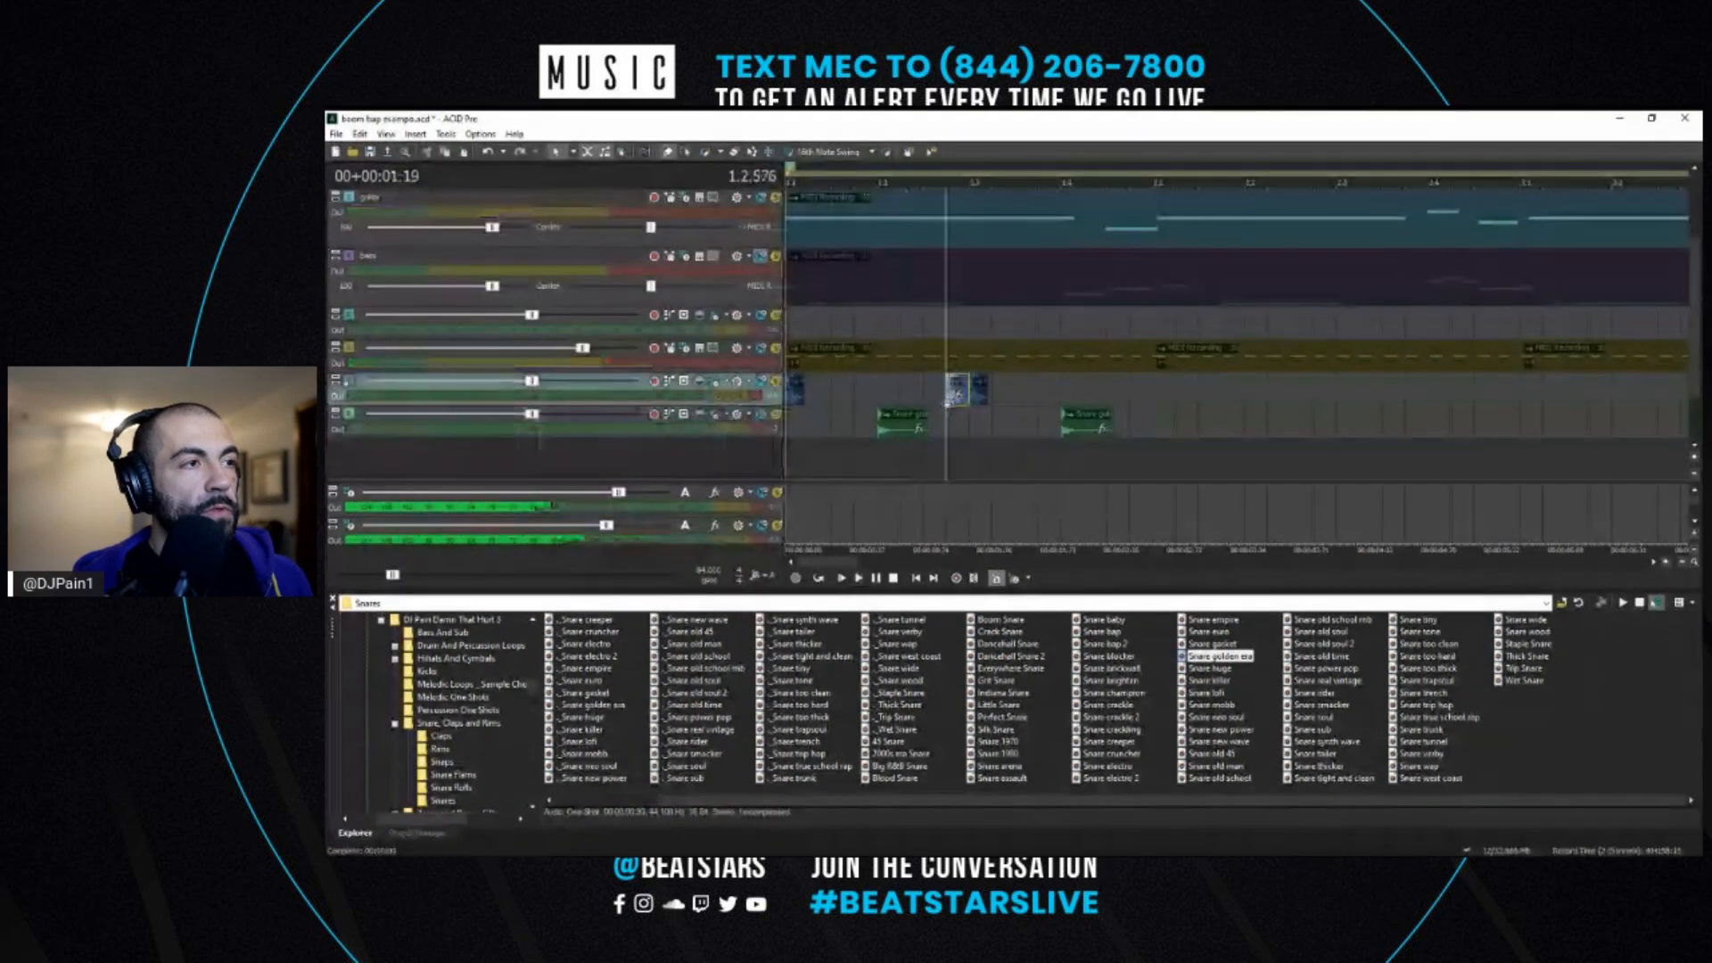
pyautogui.scroll(3, 967, 383)
pyautogui.scroll(2, 1257, 393)
pyautogui.scroll(3, 1266, 396)
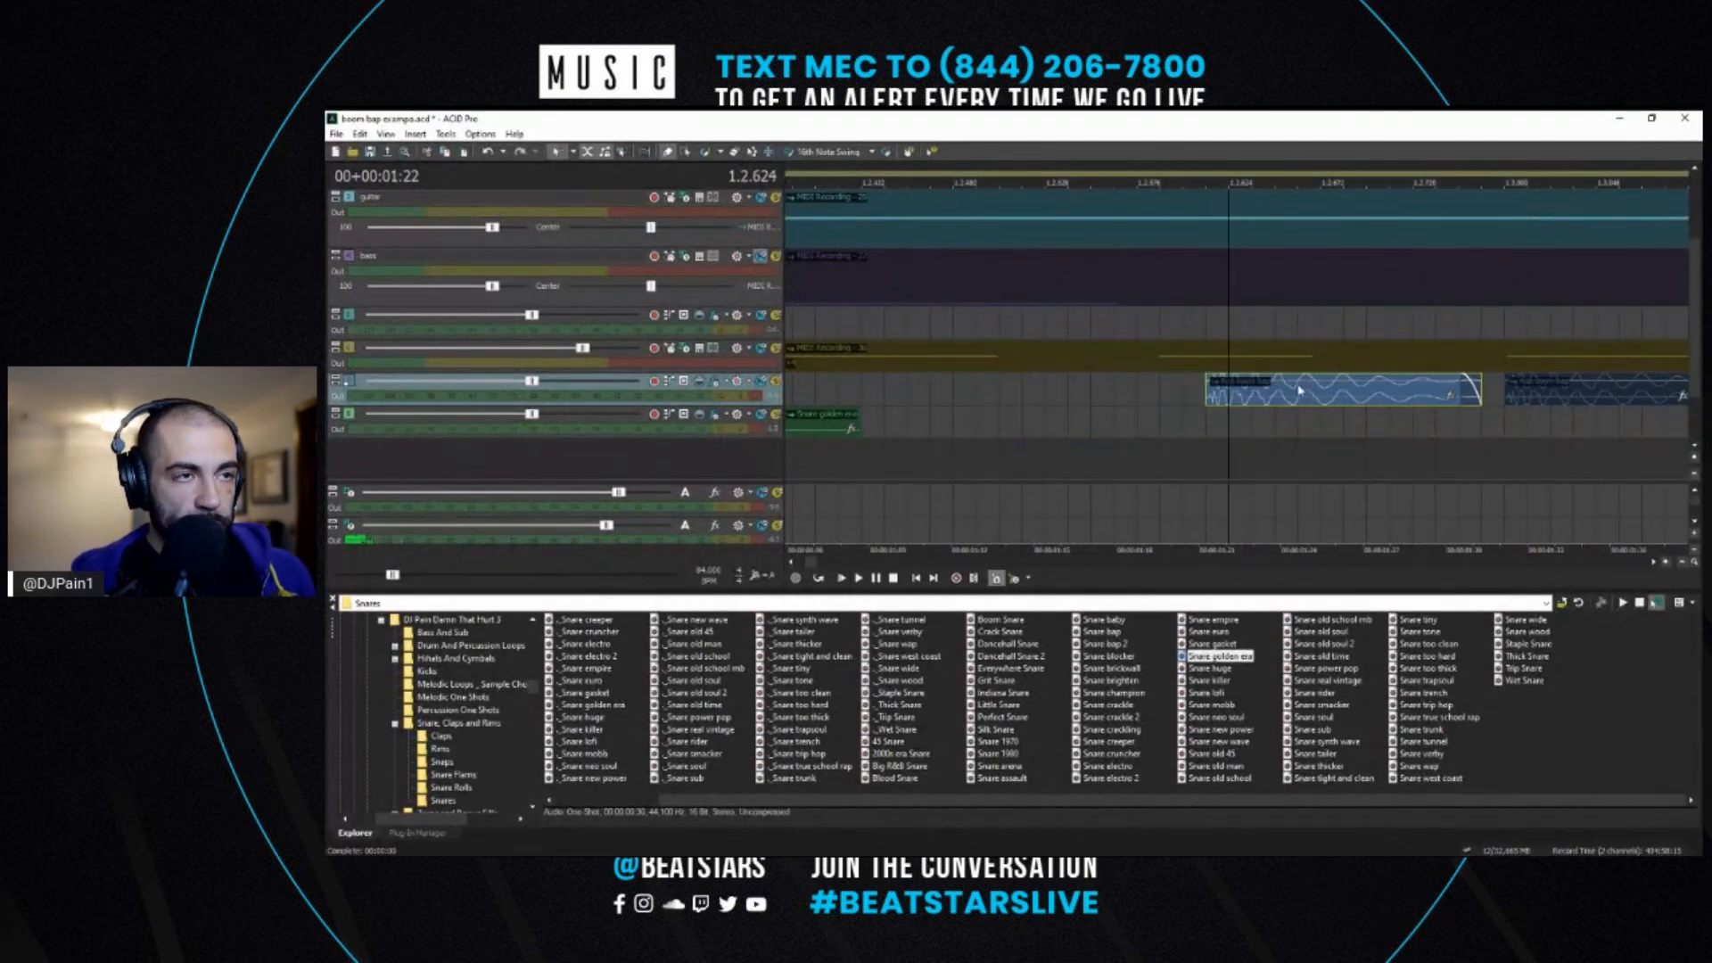
pyautogui.moveTo(1396, 376); pyautogui.dragTo(1397, 395)
pyautogui.click(1138, 393)
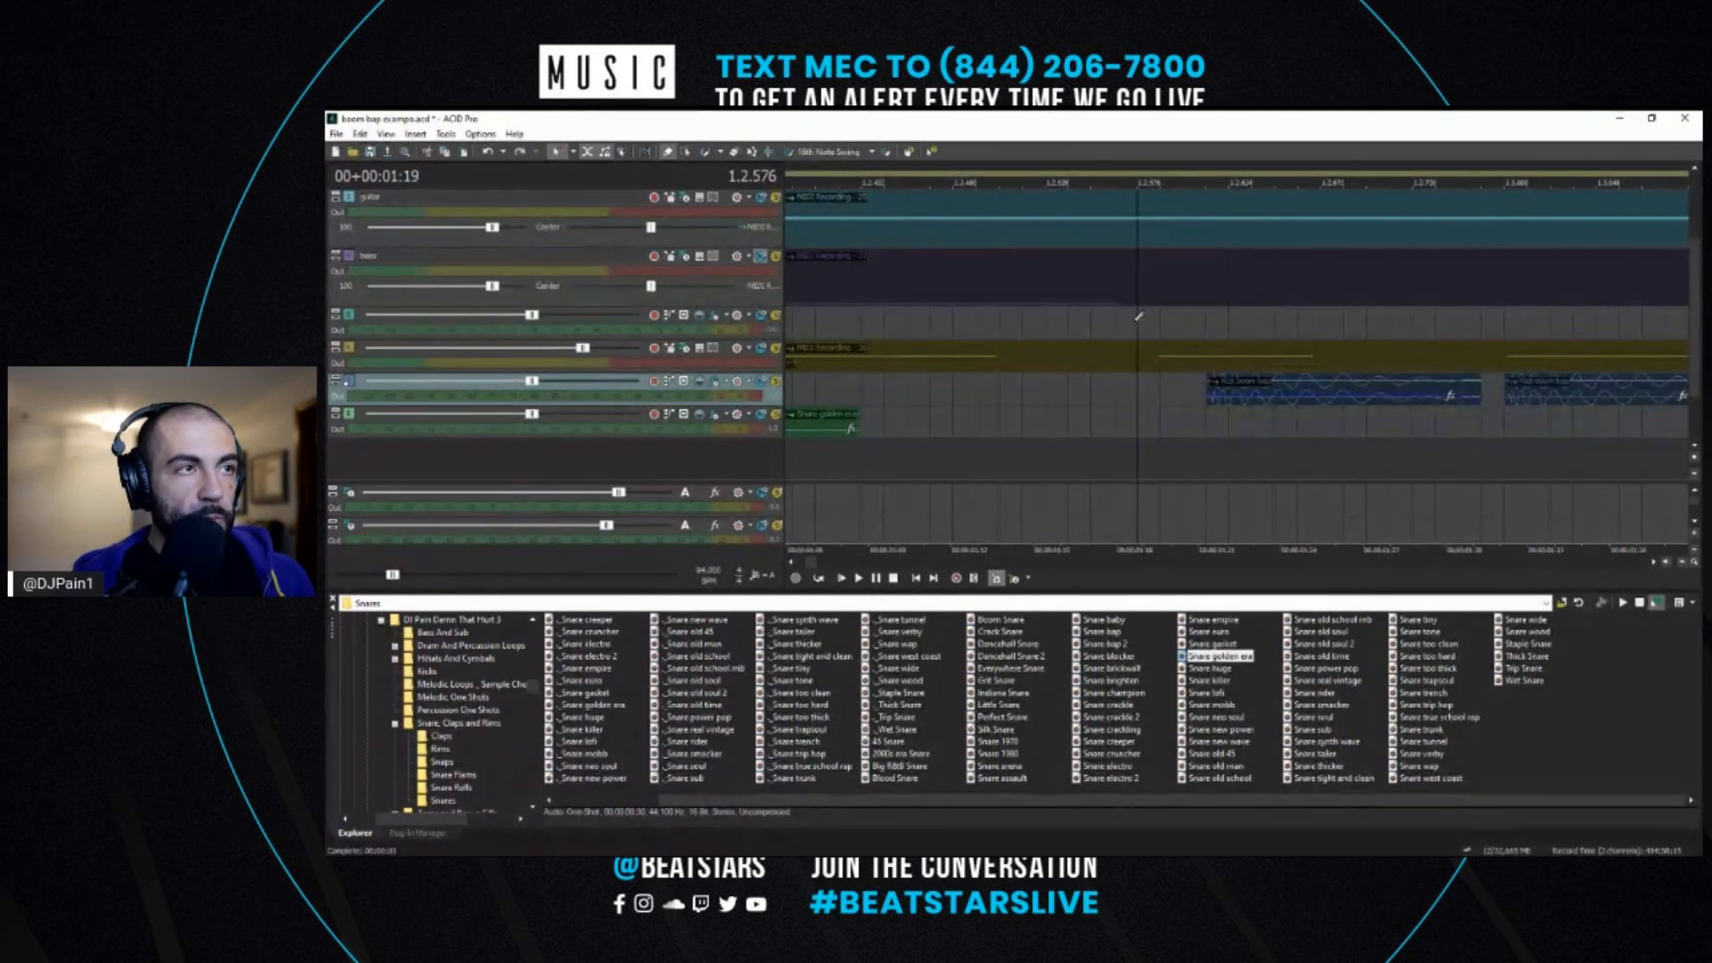
pyautogui.click(1142, 357)
pyautogui.click(1142, 391)
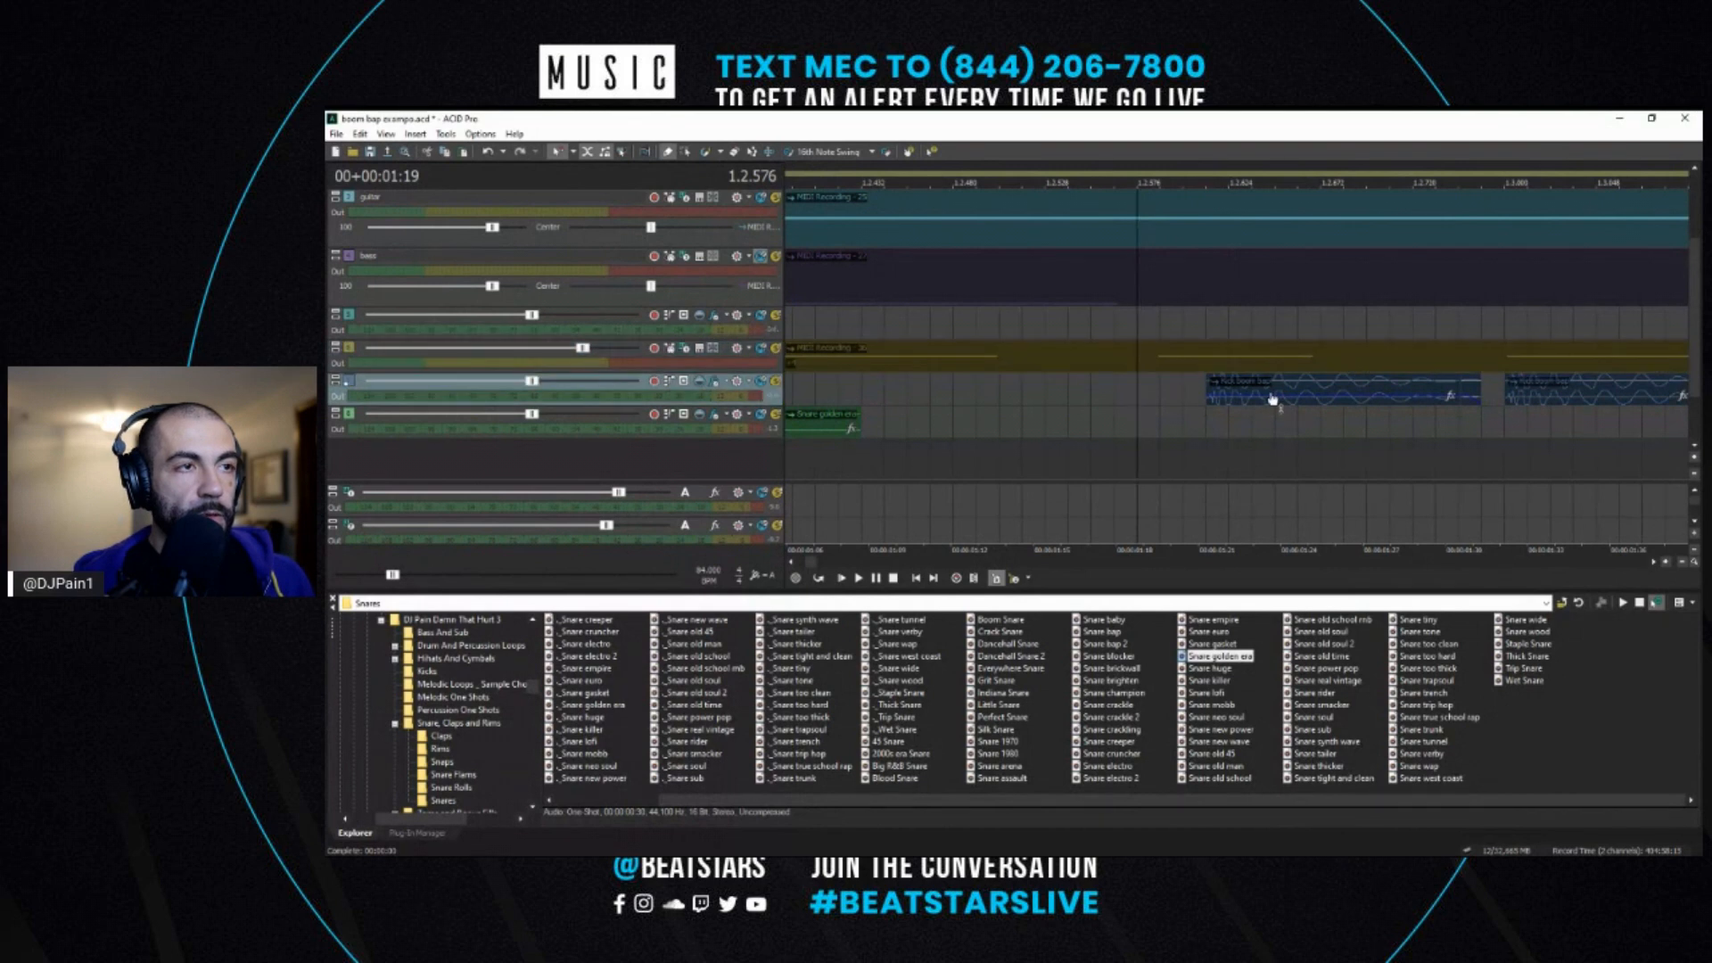
pyautogui.scroll(-3, 1284, 397)
pyautogui.click(1177, 455)
pyautogui.press('space')
pyautogui.press('space')
# - Fine-tune the pickup kick event's gain and replay the pattern from the project start
pyautogui.click(1313, 400)
pyautogui.moveTo(1311, 400); pyautogui.dragTo(1316, 406)
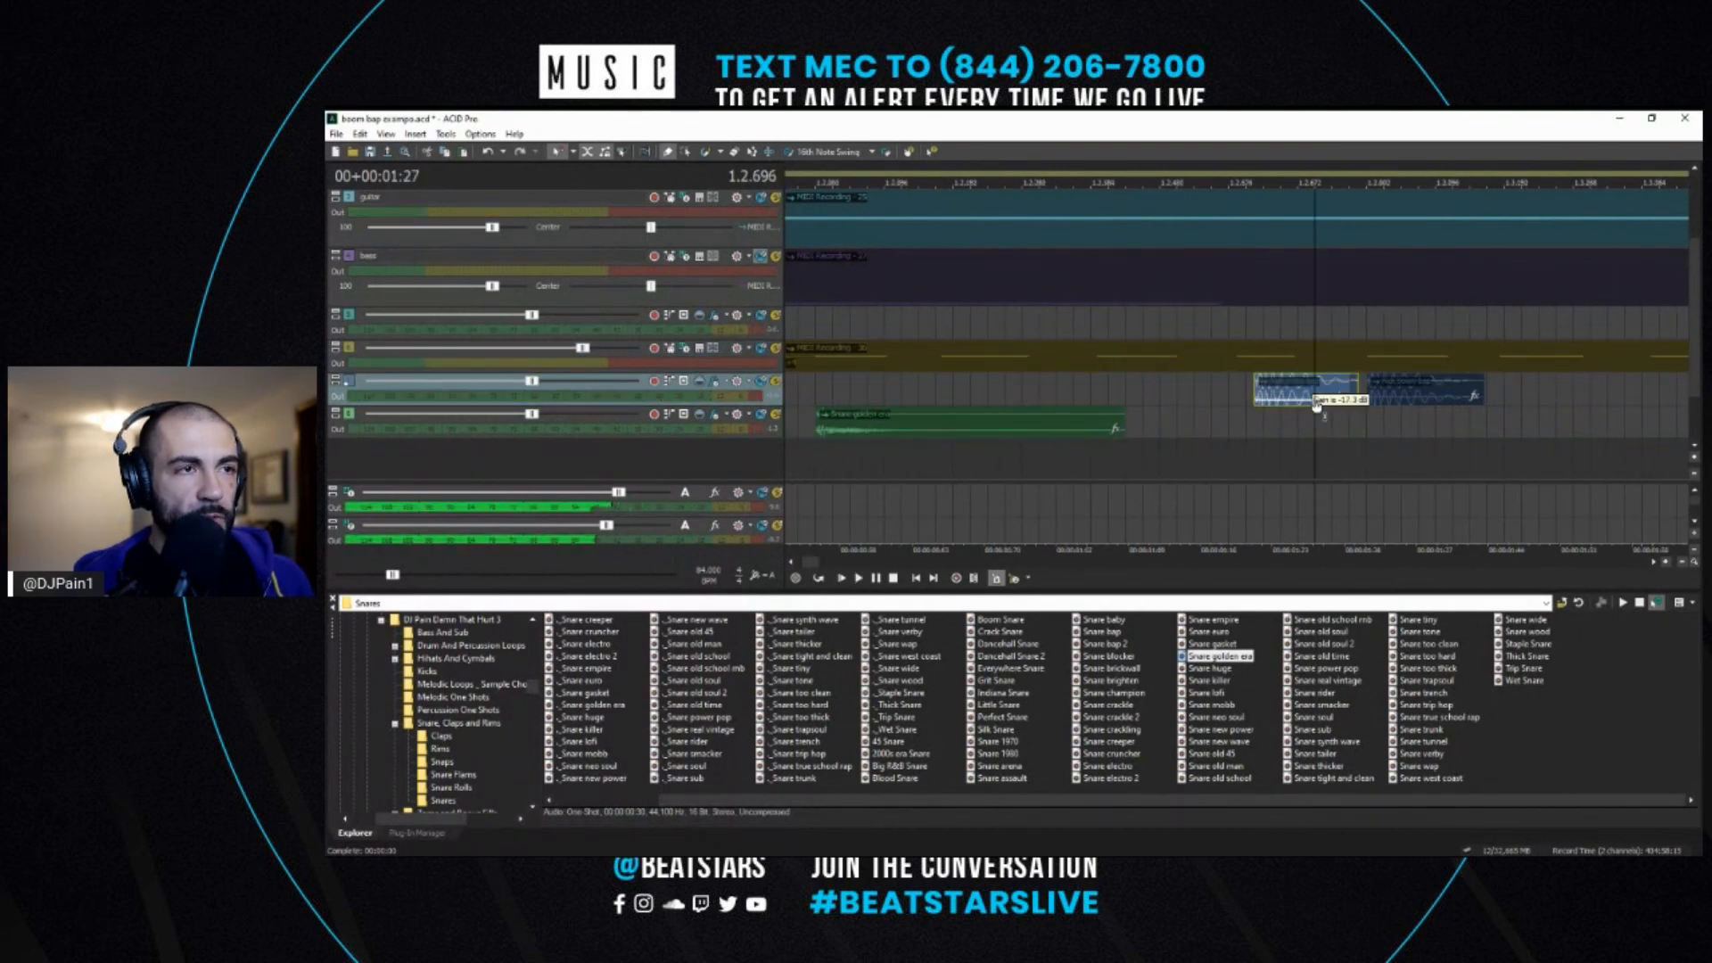
pyautogui.press('space')
pyautogui.scroll(-3, 935, 456)
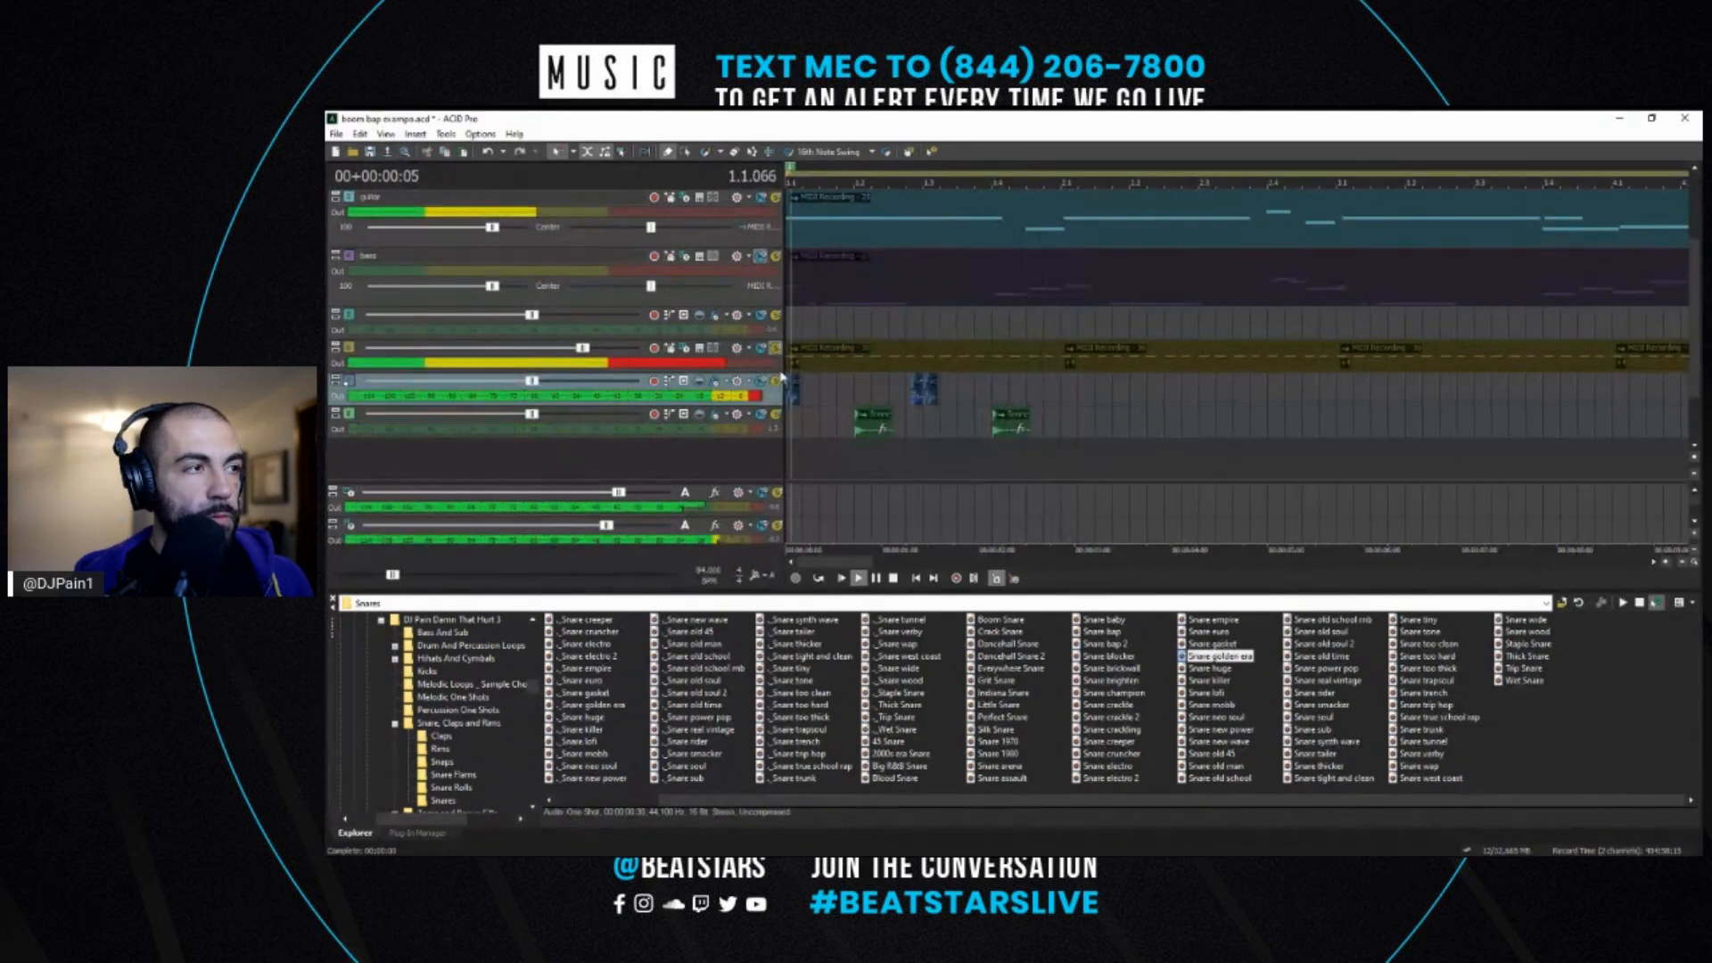
# - Add a pickup kick just before bar 2, and copy the bar 1 kick and snare pattern to 2.1.000
pyautogui.click(687, 153)
pyautogui.moveTo(1073, 423); pyautogui.dragTo(798, 392)
pyautogui.press('space')
pyautogui.click(889, 387)
pyautogui.moveTo(1038, 390); pyautogui.dragTo(796, 398)
pyautogui.hotkey('ctrl', 'c')
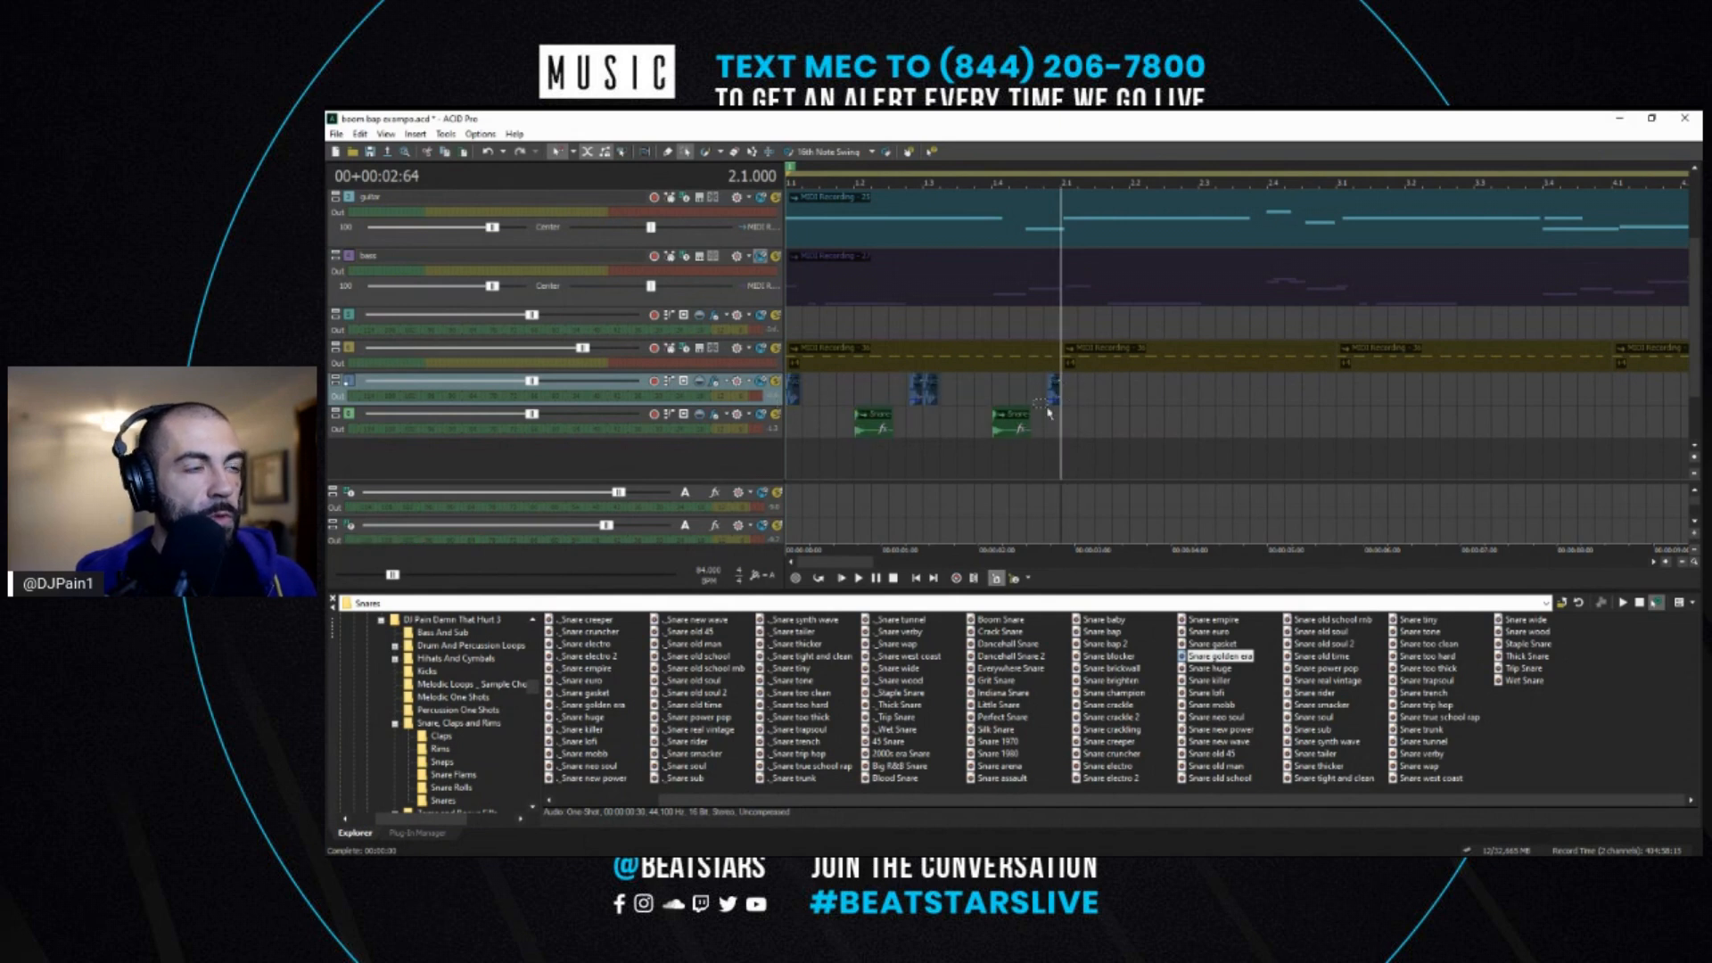
pyautogui.hotkey('ctrl', 'v')
pyautogui.press('space')
# - Move the snare track above the kick track and copy bar 2's beat 3 kick onto the offbeat before beat 4
pyautogui.moveTo(342, 426); pyautogui.dragTo(343, 385)
pyautogui.press('space')
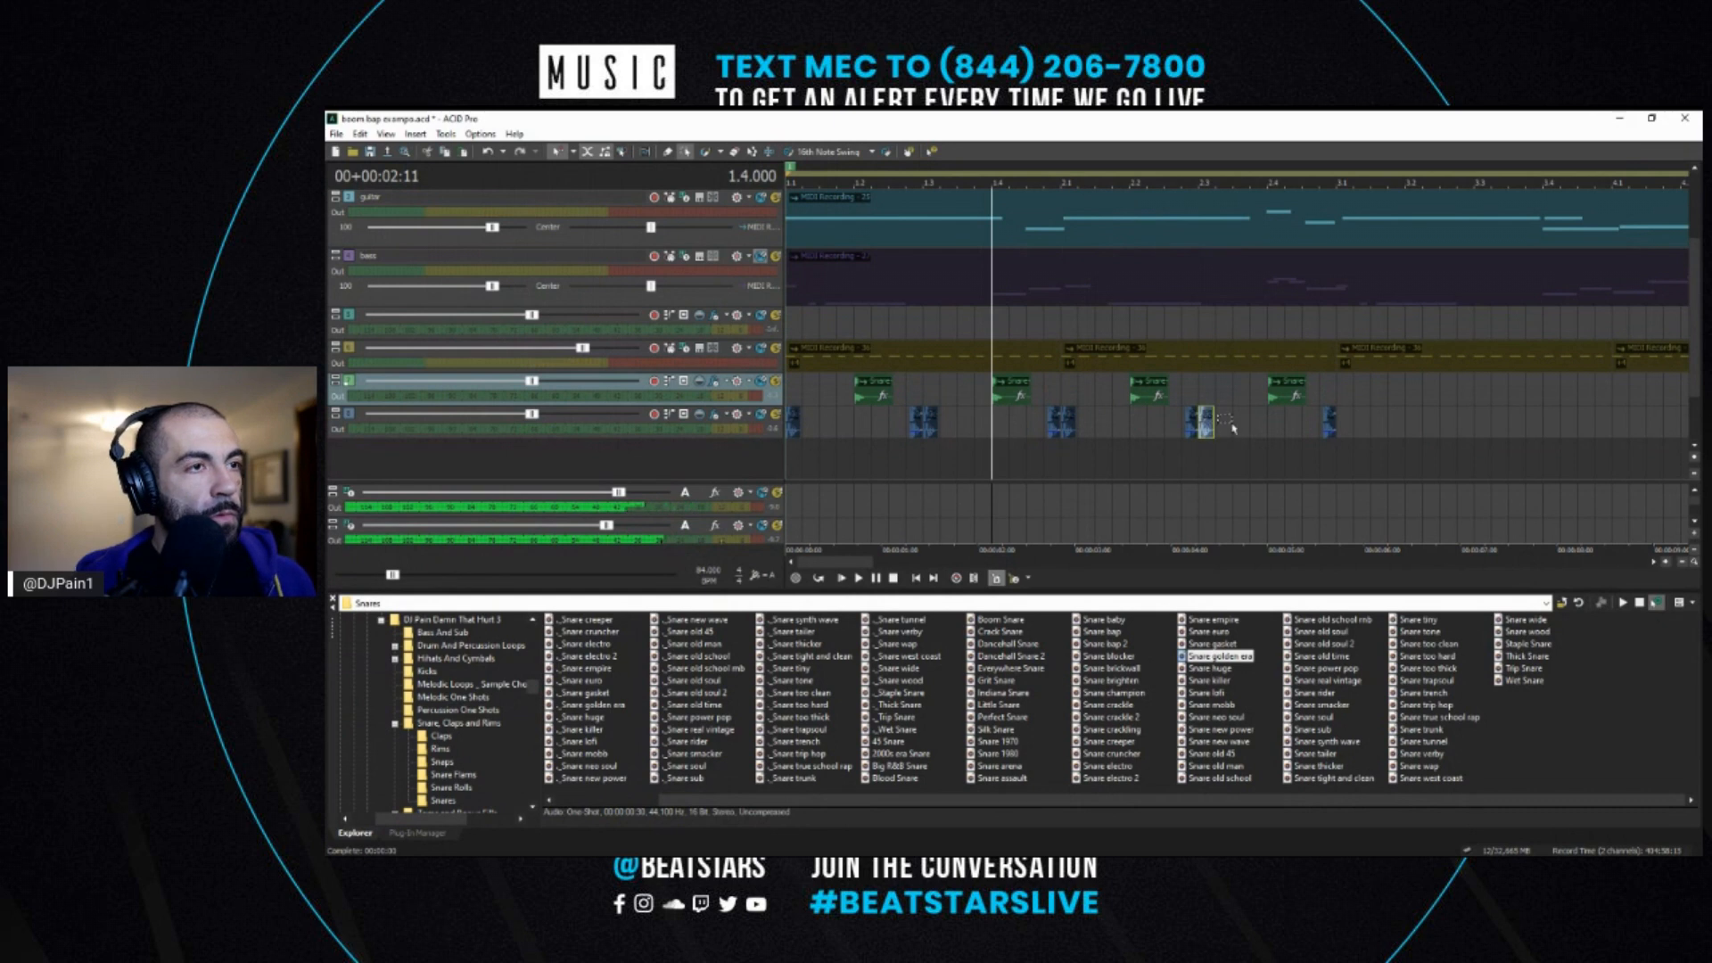
pyautogui.moveTo(1224, 427); pyautogui.dragTo(1258, 426)
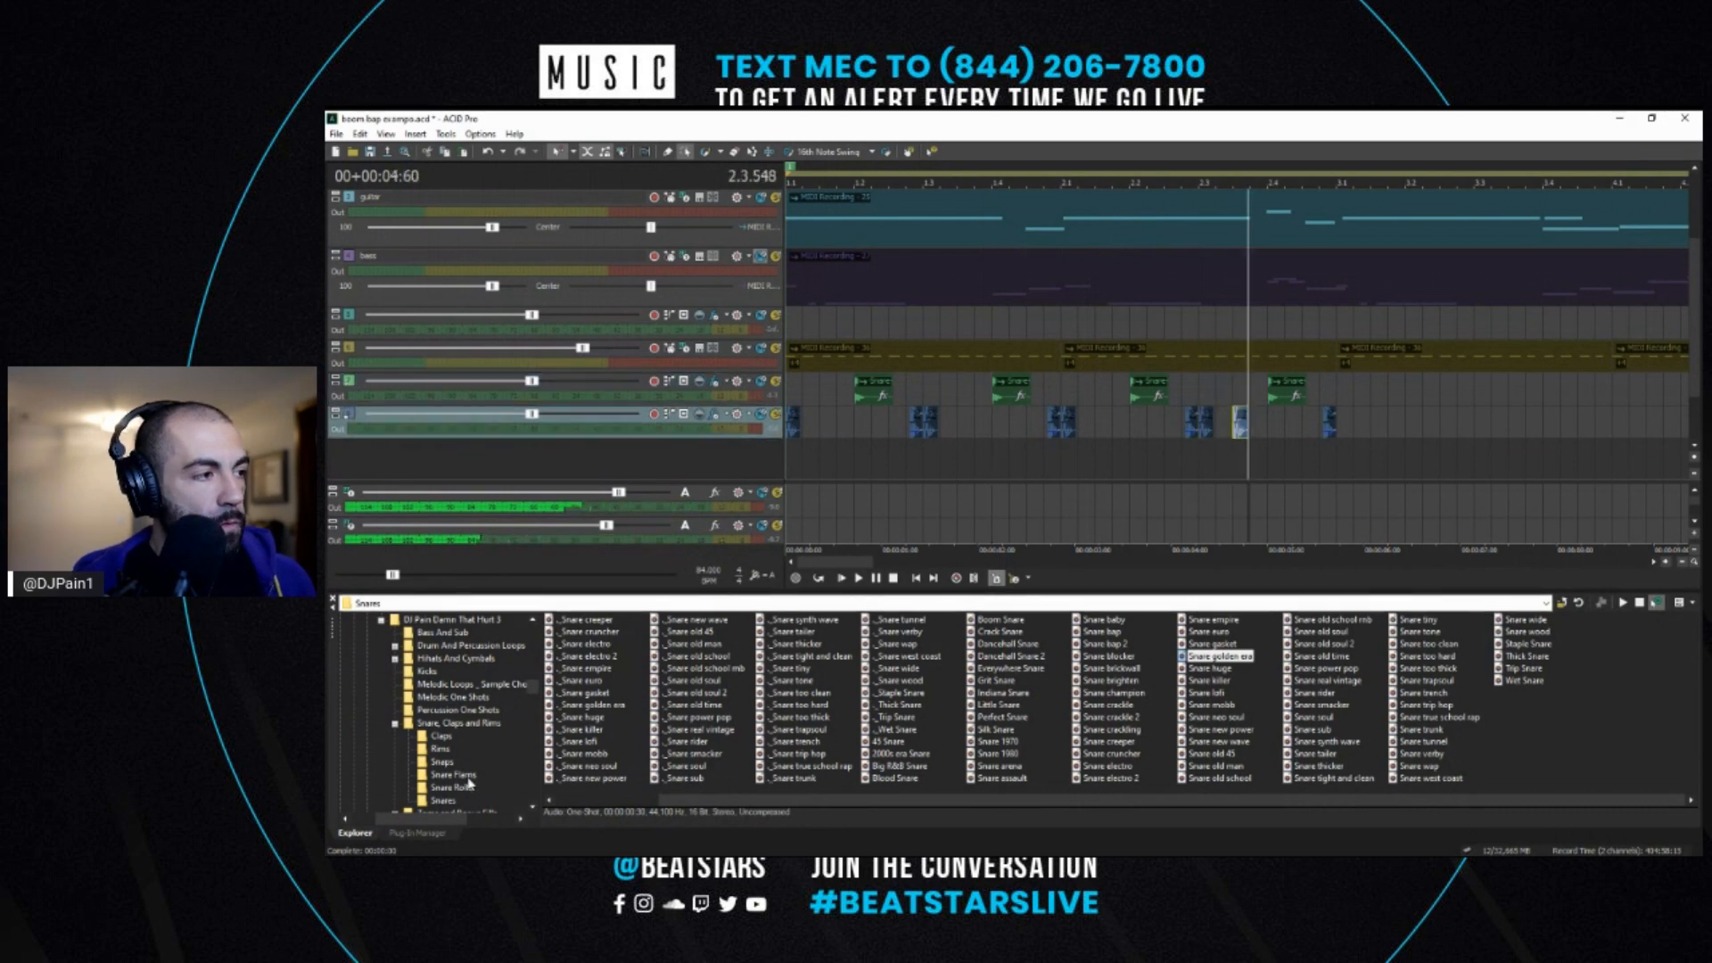
# - Browse to the Open Hihats folder in Hihats And Cymbals and preview samples between Open Hat 6 and Open Hat 21
pyautogui.doubleClick(584, 650)
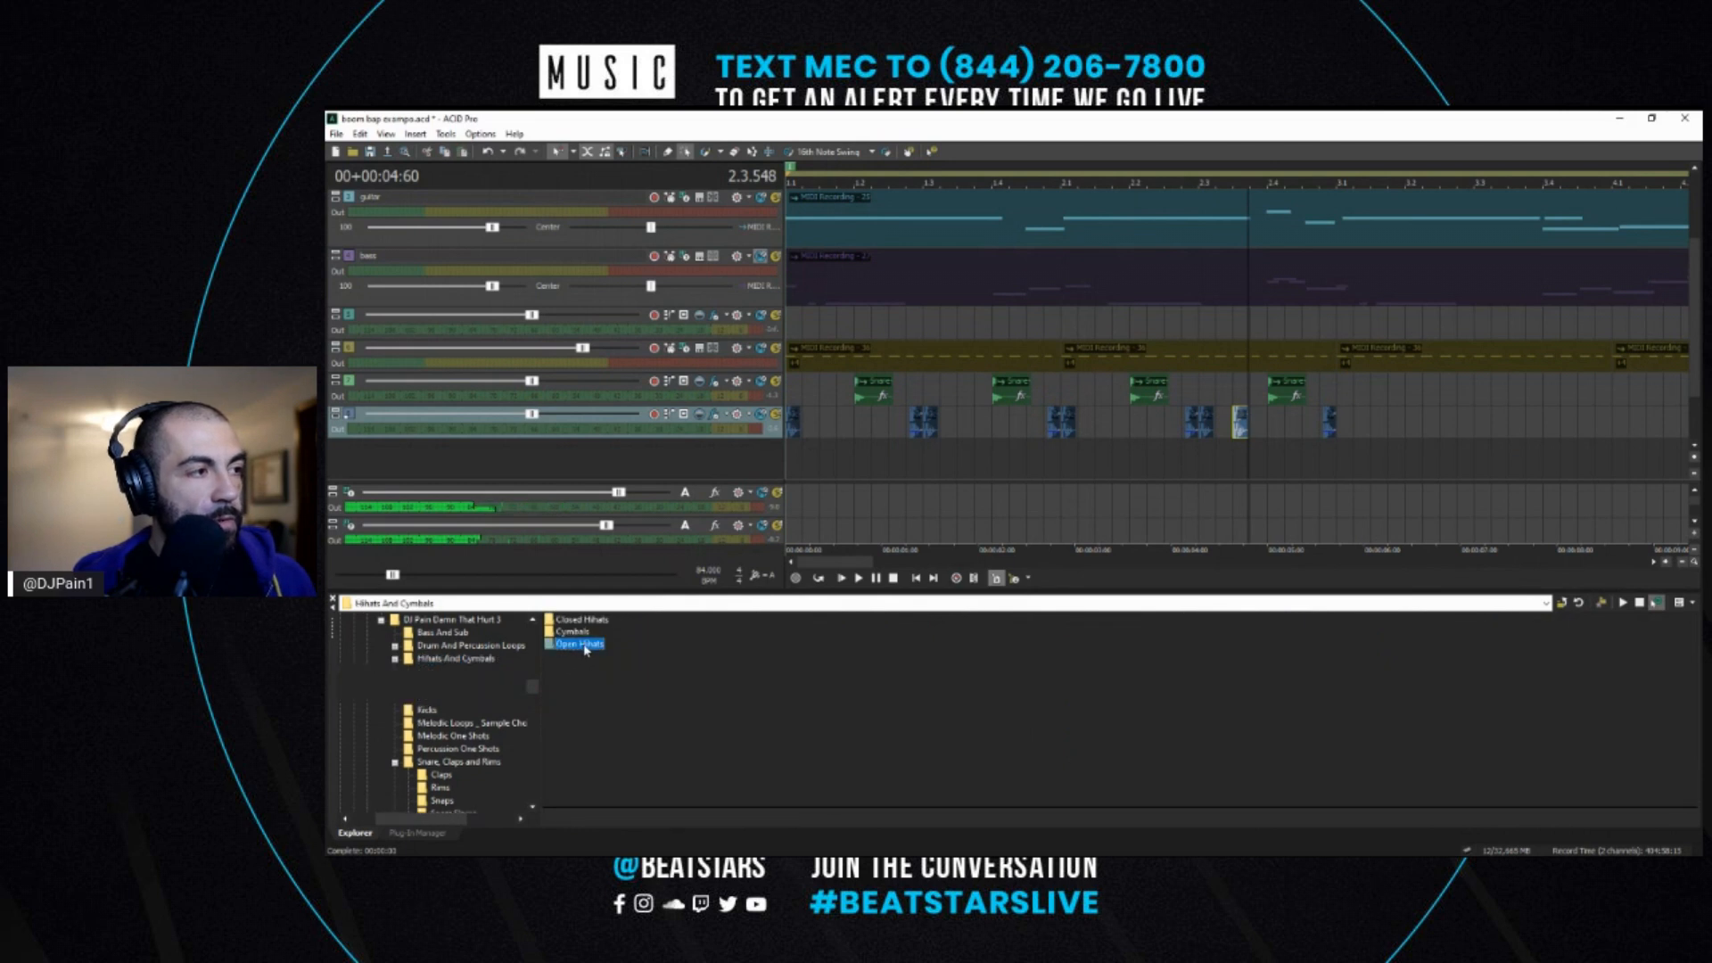
pyautogui.click(734, 719)
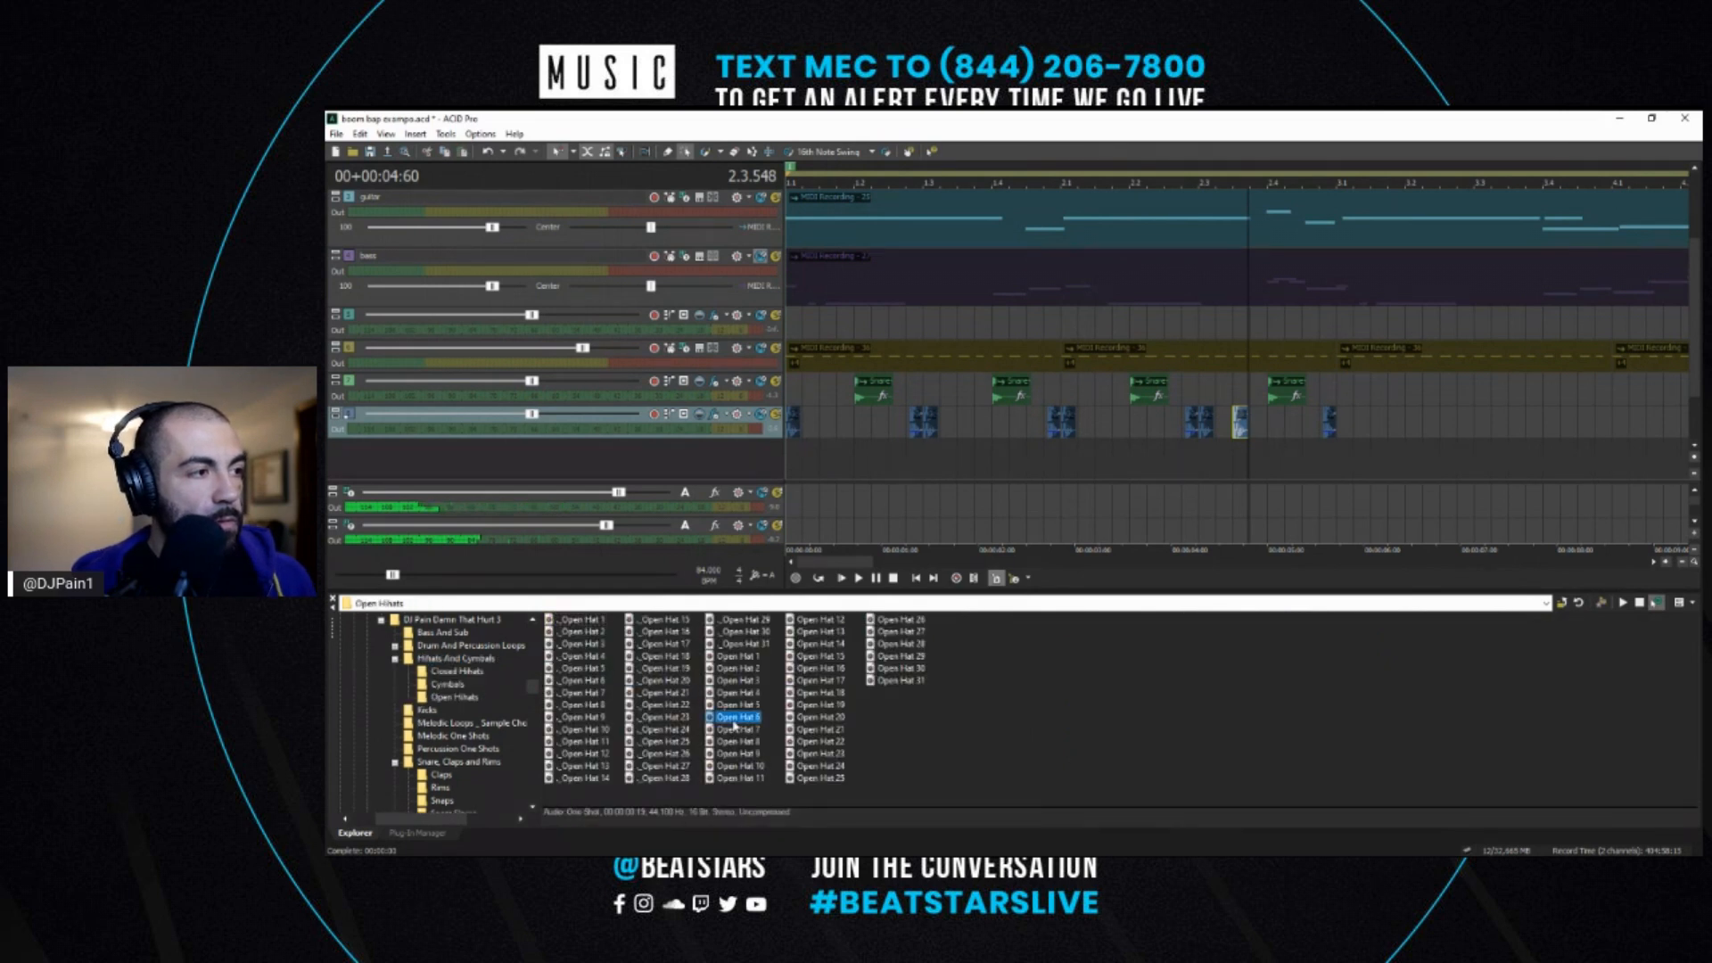
pyautogui.click(748, 754)
pyautogui.click(821, 729)
pyautogui.click(820, 705)
pyautogui.click(822, 693)
pyautogui.click(838, 681)
pyautogui.click(838, 656)
pyautogui.click(839, 643)
pyautogui.click(839, 631)
pyautogui.click(839, 623)
pyautogui.click(757, 767)
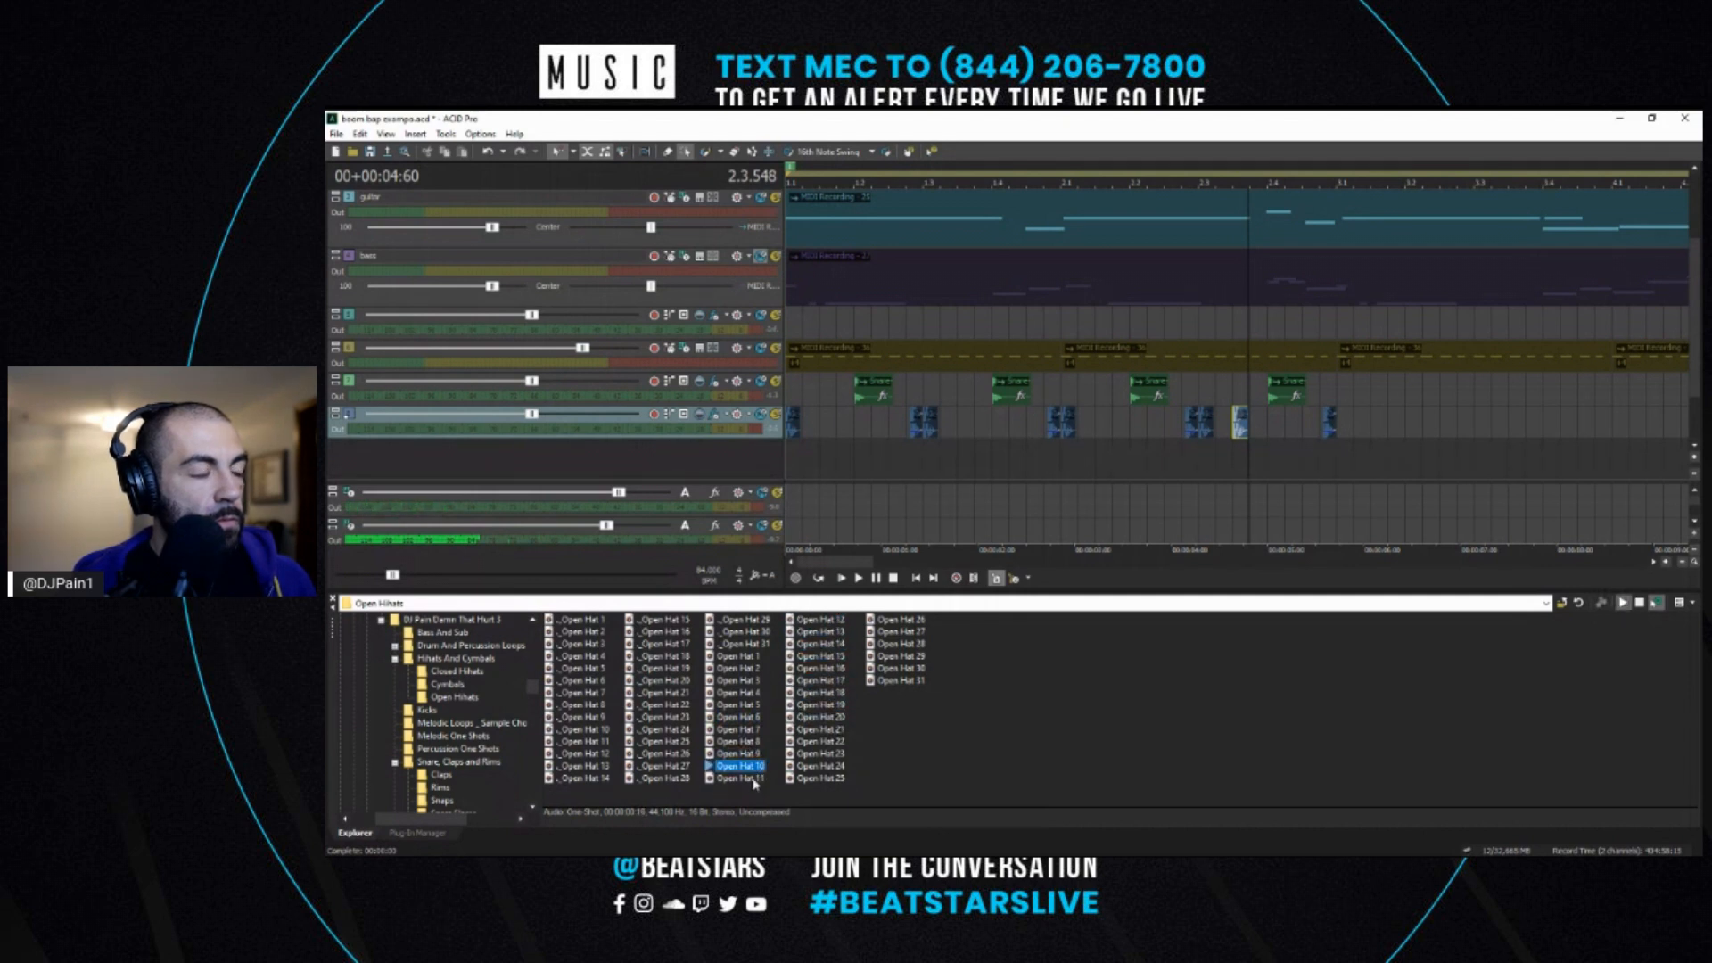
# - Add Open Hat 9 as a new track and place a hit under the offbeat kick after beat 3 of bar 2
pyautogui.click(751, 755)
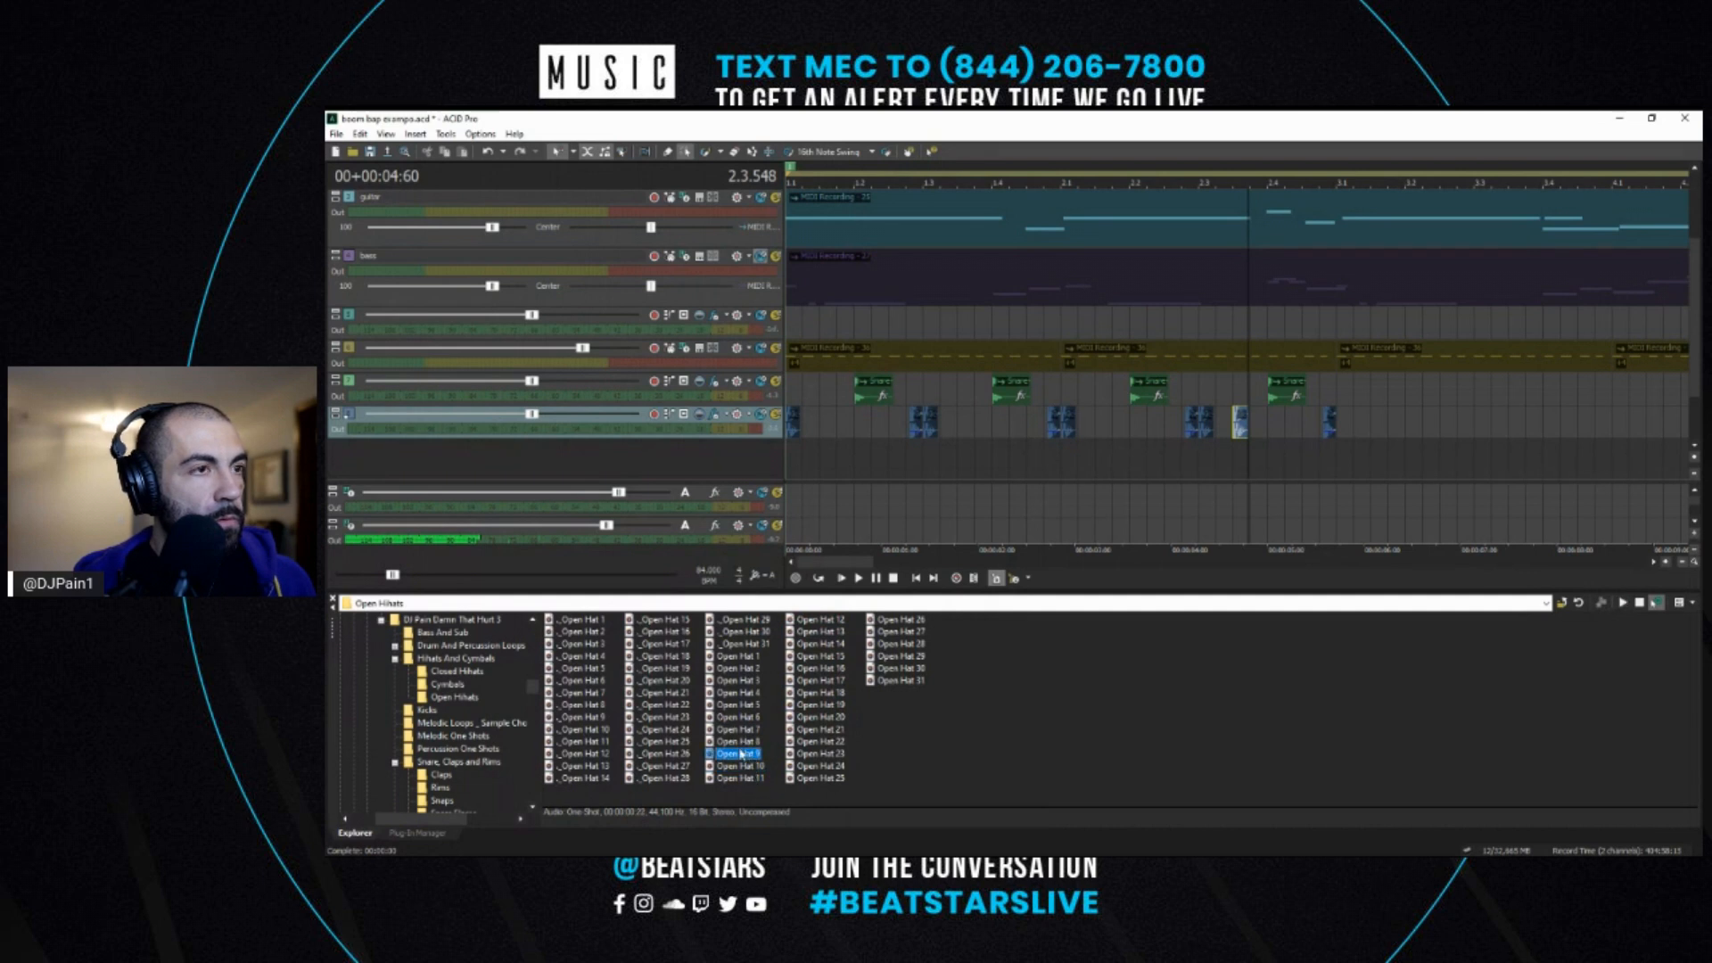
pyautogui.doubleClick(742, 755)
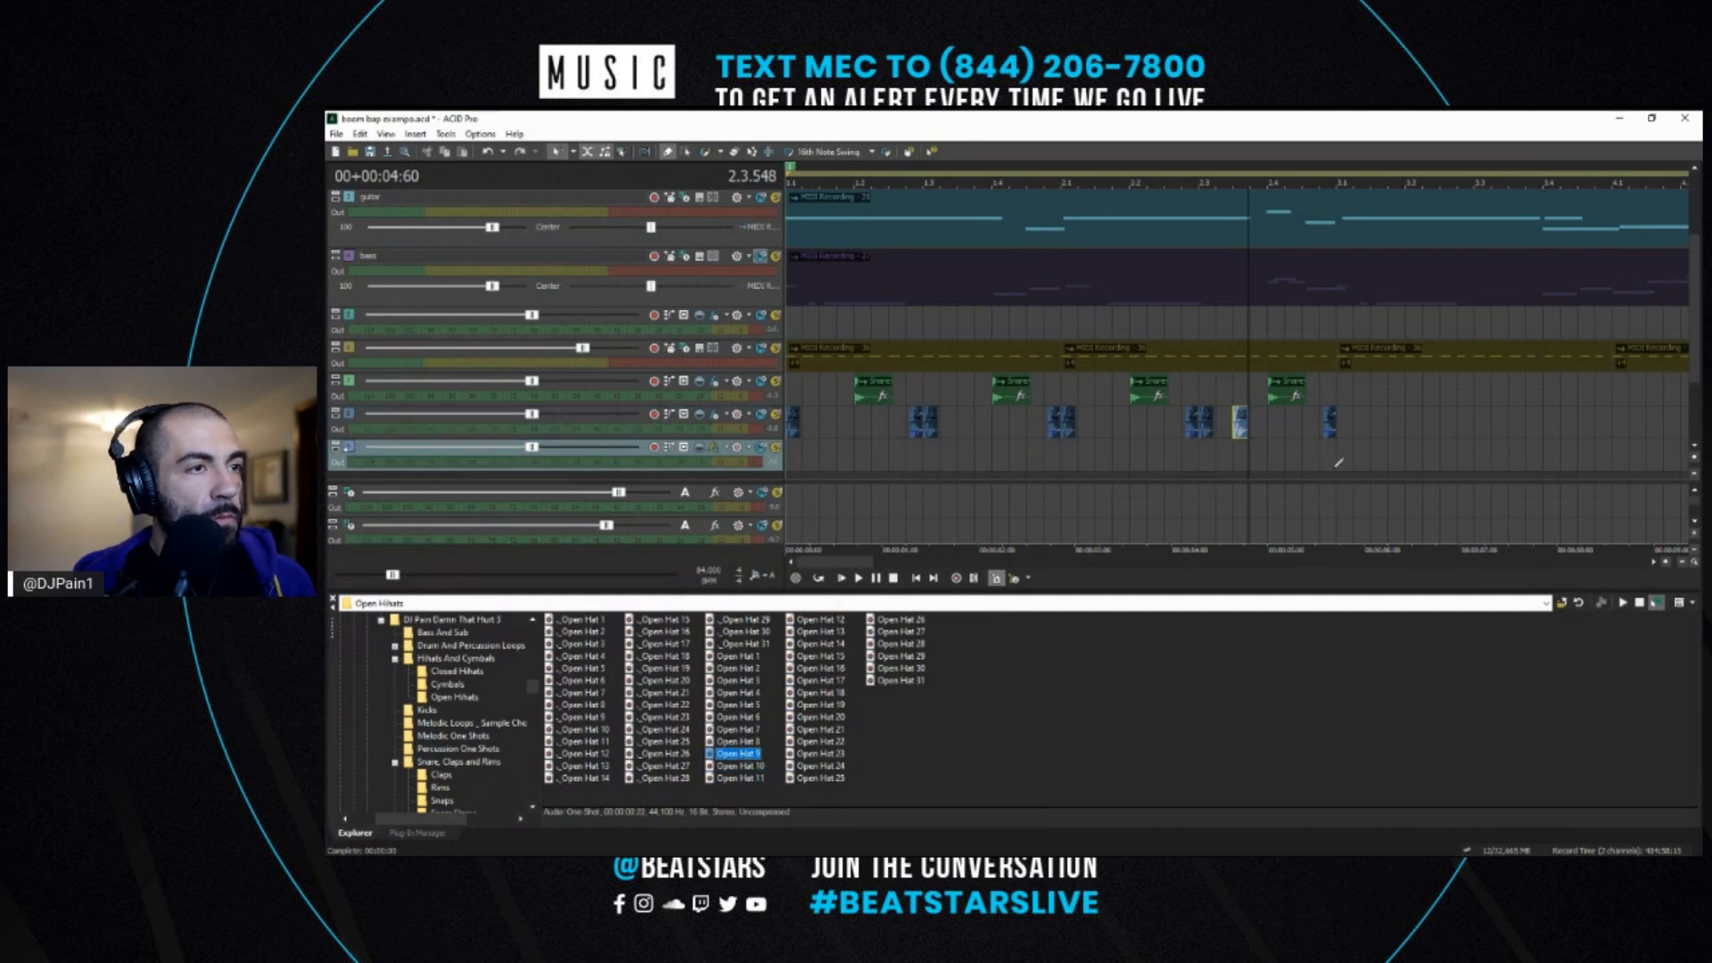
pyautogui.click(1243, 453)
pyautogui.press('space')
pyautogui.press('space')
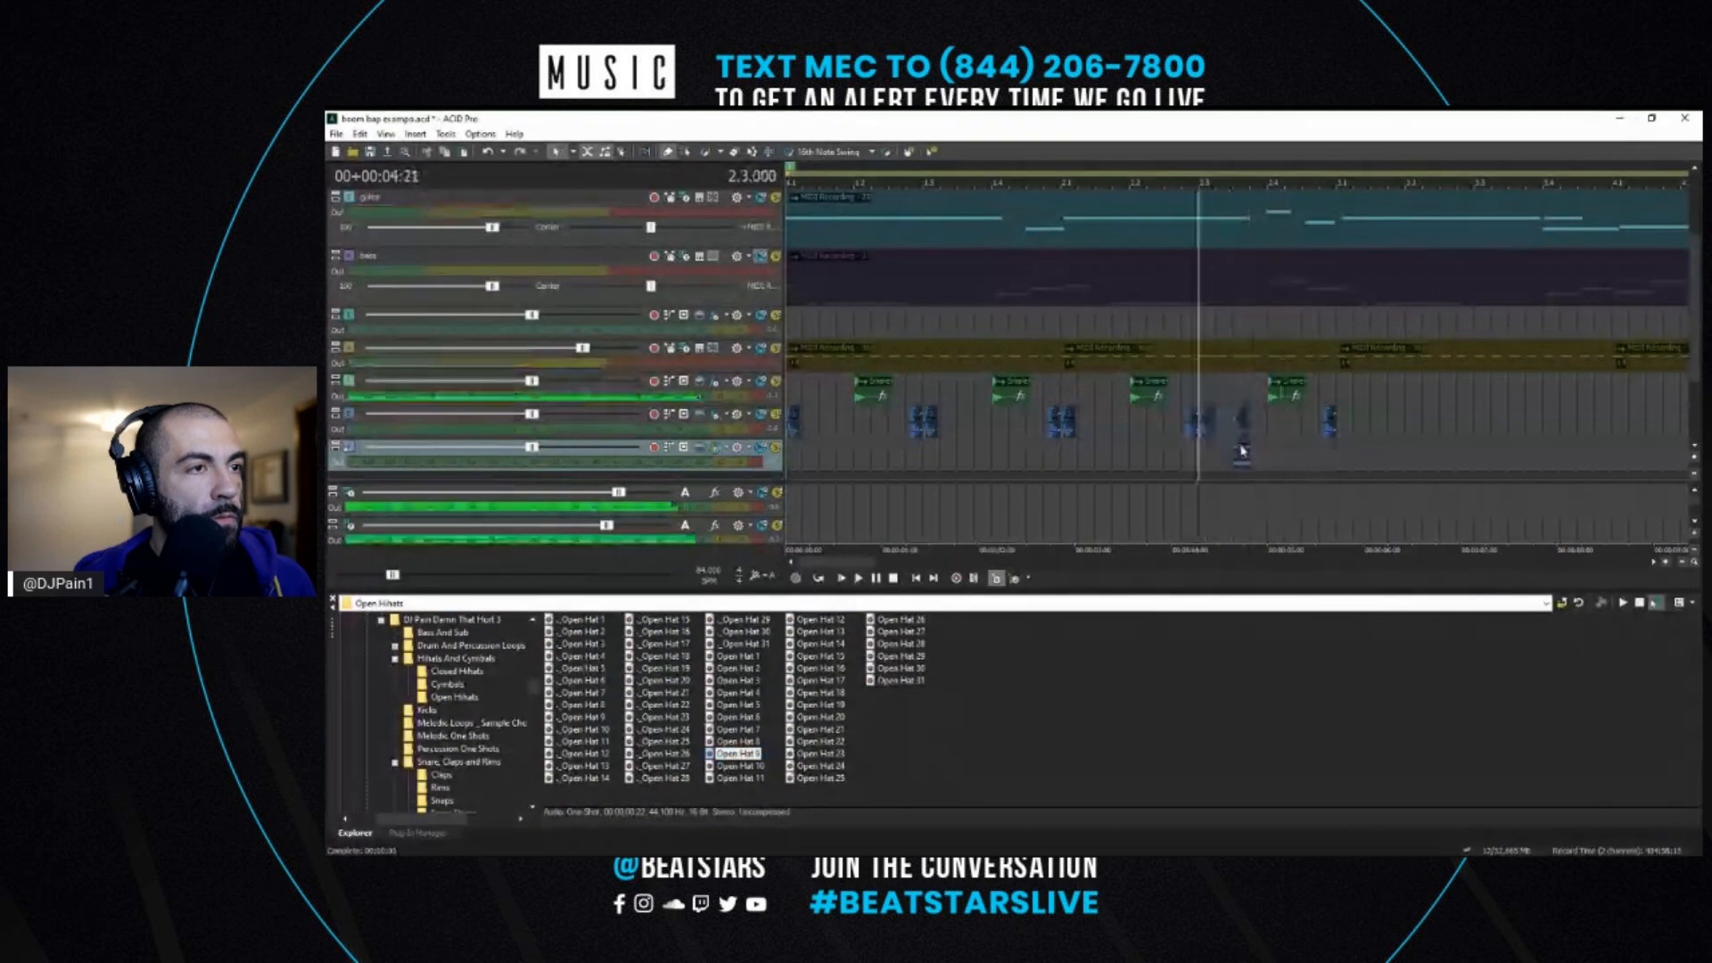
# - Extend the open hat event from 2.3.384 up to the beat 4 snare in bar 2 and play it back
pyautogui.click(1242, 451)
pyautogui.press('space')
pyautogui.scroll(4, 1284, 459)
pyautogui.press('space')
pyautogui.moveTo(1243, 455); pyautogui.dragTo(1333, 458)
pyautogui.press('space')
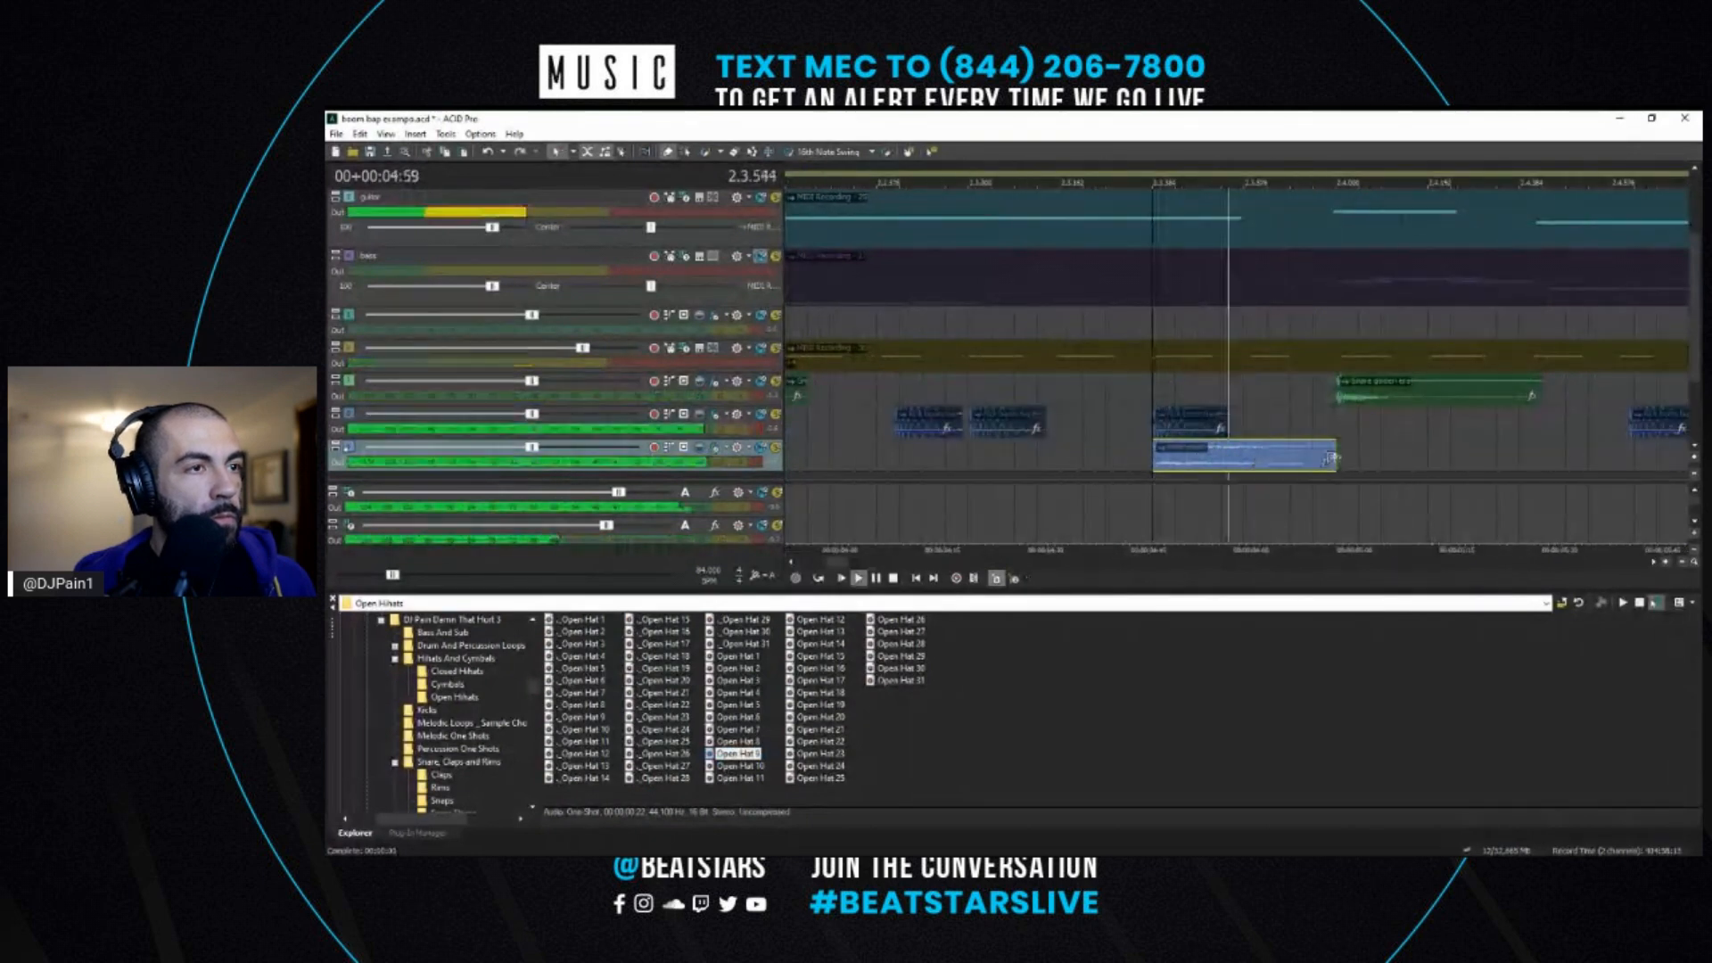
pyautogui.scroll(-5, 1332, 457)
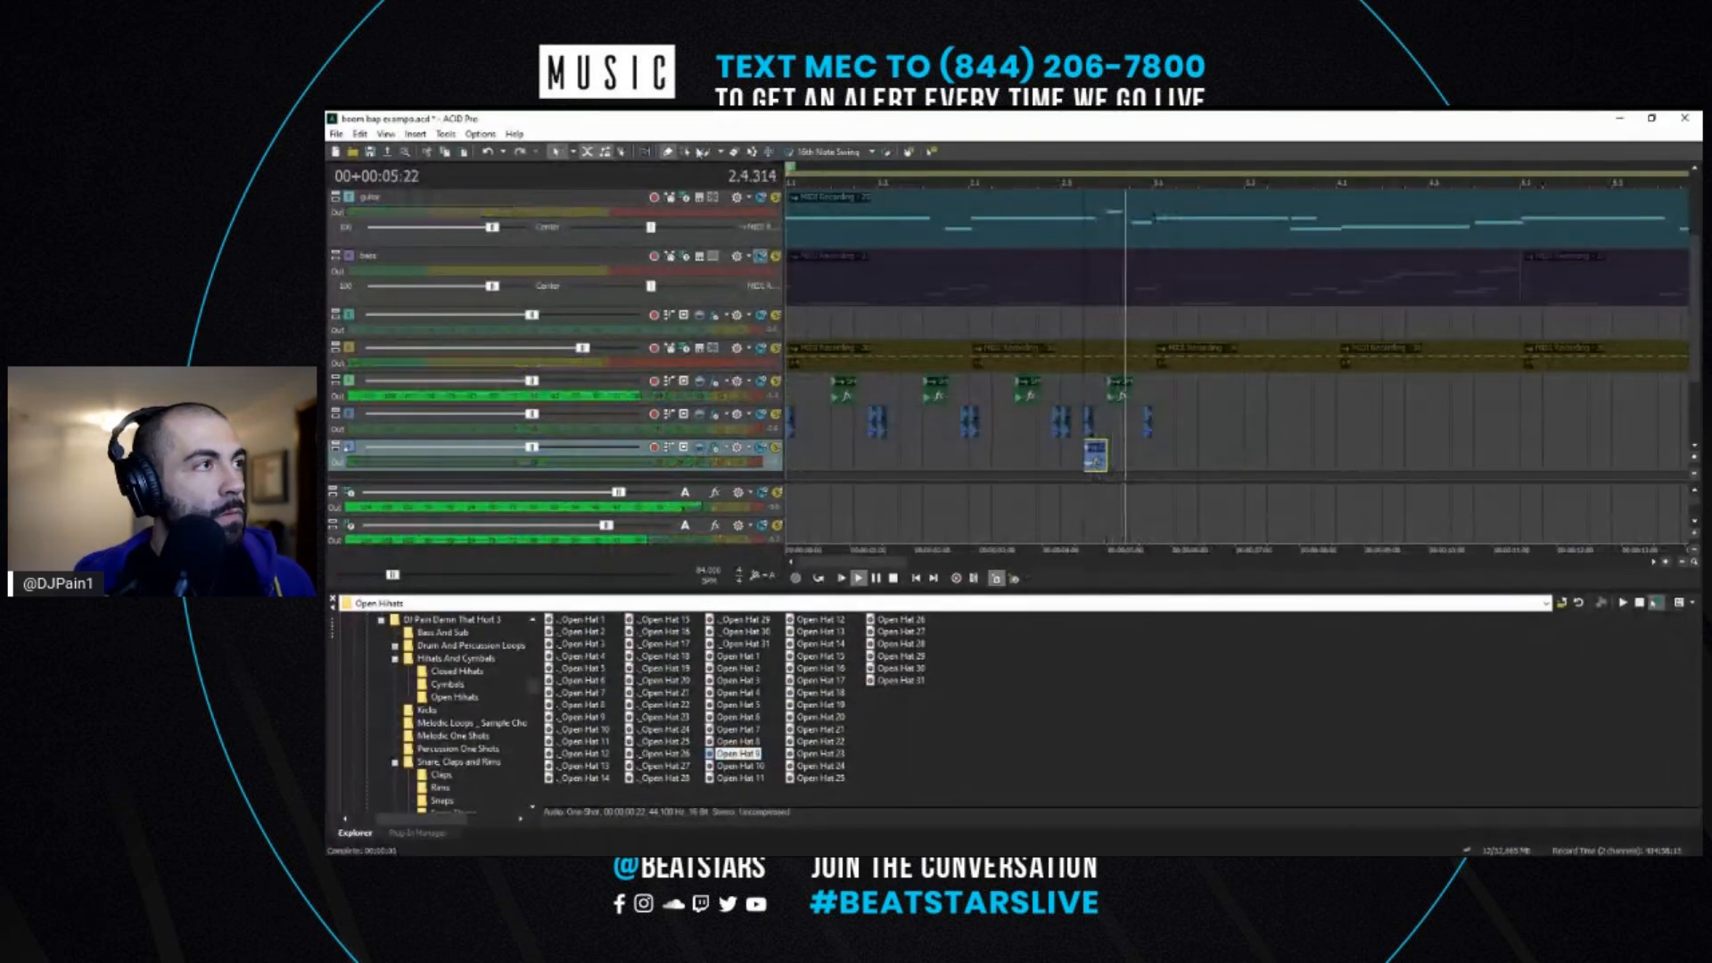
pyautogui.press('space')
# - Copy the two-bar snare, kick and open hat pattern and paste it at the start of bar 3
pyautogui.scroll(-3, 959, 479)
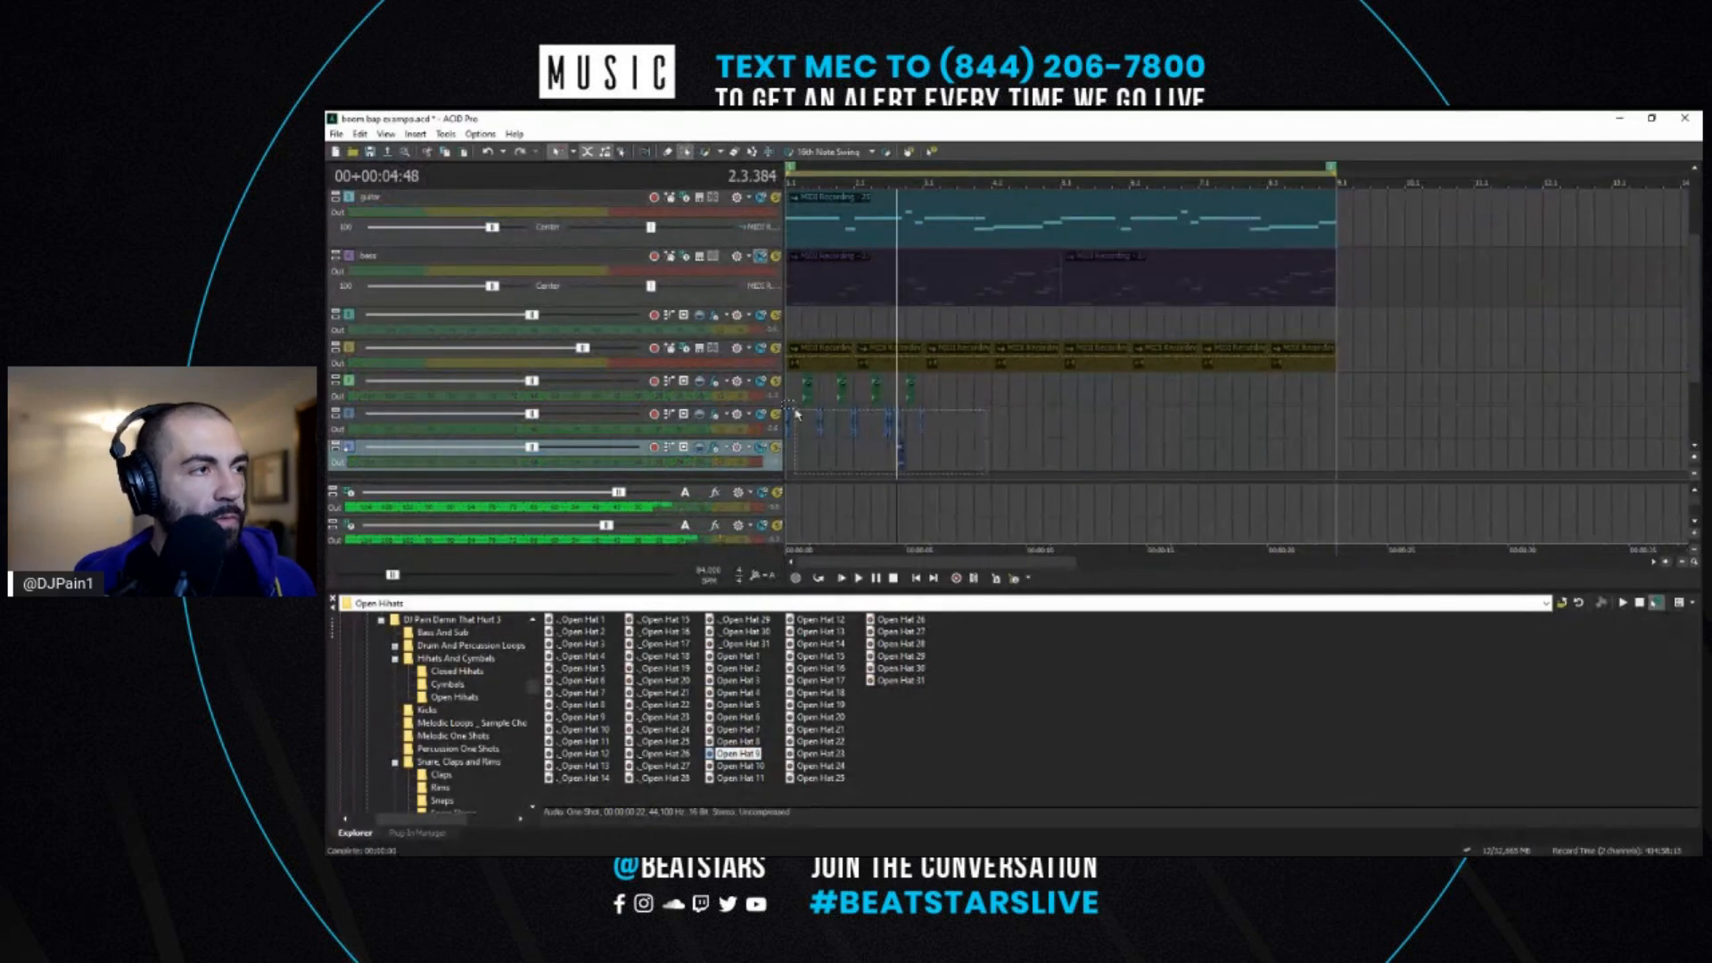
pyautogui.moveTo(796, 411); pyautogui.dragTo(793, 375)
pyautogui.click(923, 386)
pyautogui.hotkey('ctrl', 'v')
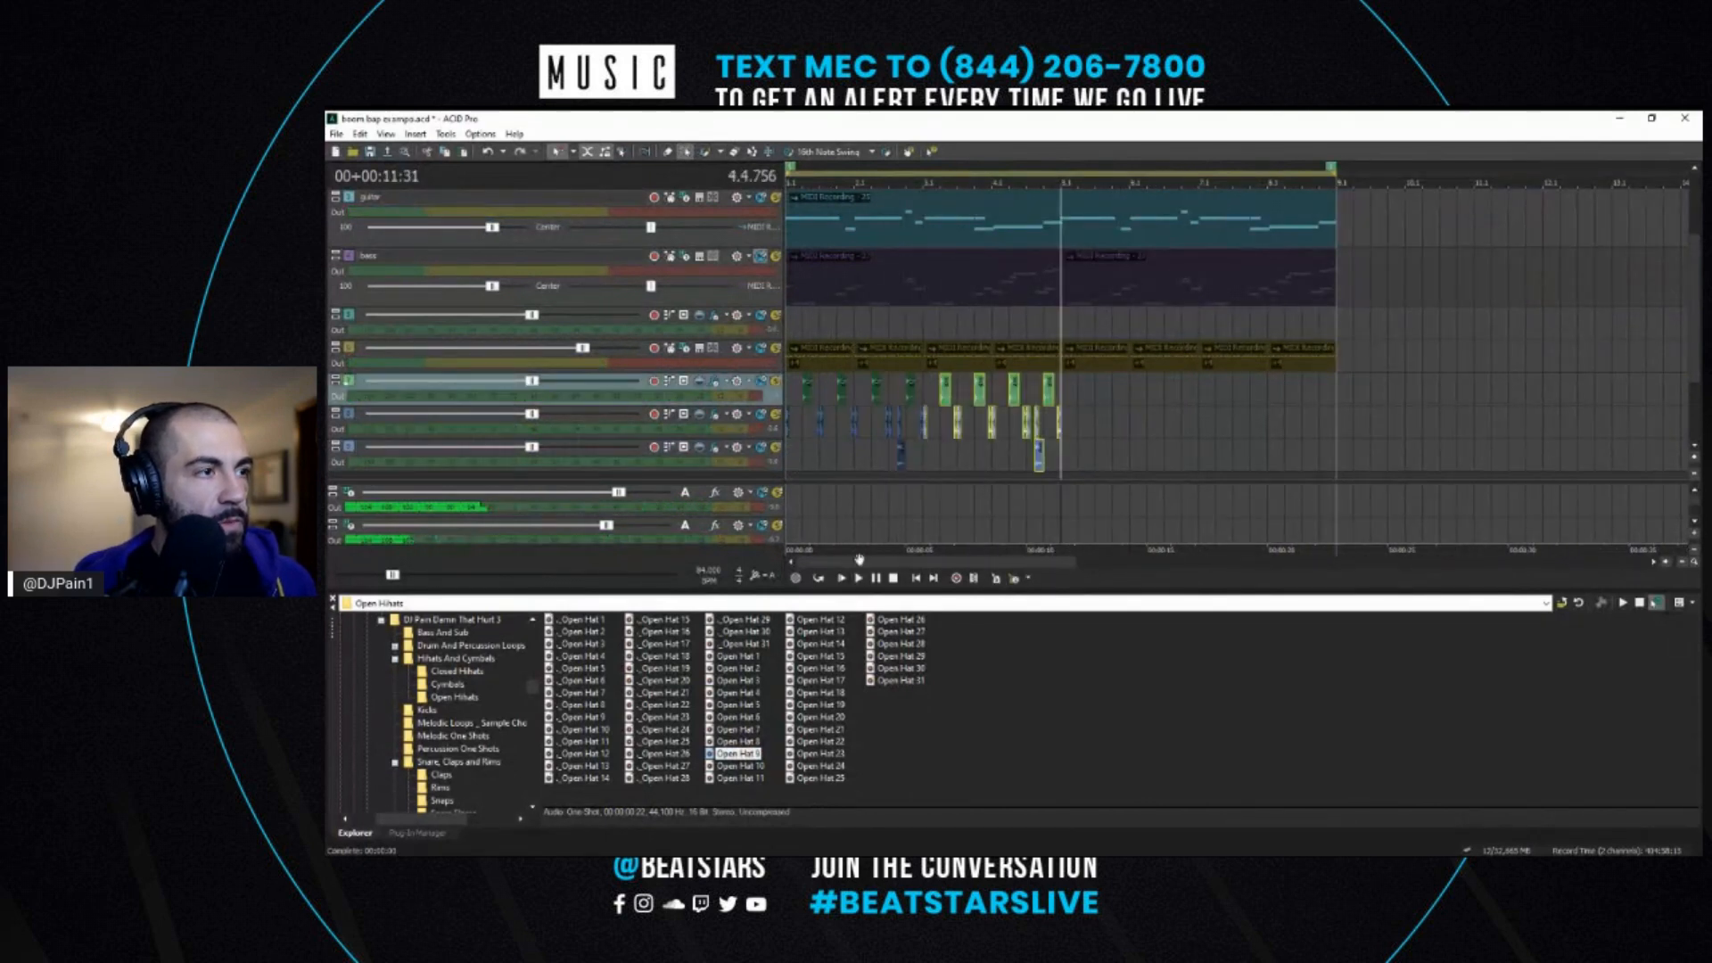
# - Play back the four-bar snare, kick and open hat pattern together with the melodic tracks
pyautogui.hotkey('shift', 'space')
pyautogui.moveTo(1135, 465); pyautogui.dragTo(793, 386)
pyautogui.click(872, 428)
pyautogui.scroll(2, 875, 429)
pyautogui.scroll(-2, 875, 429)
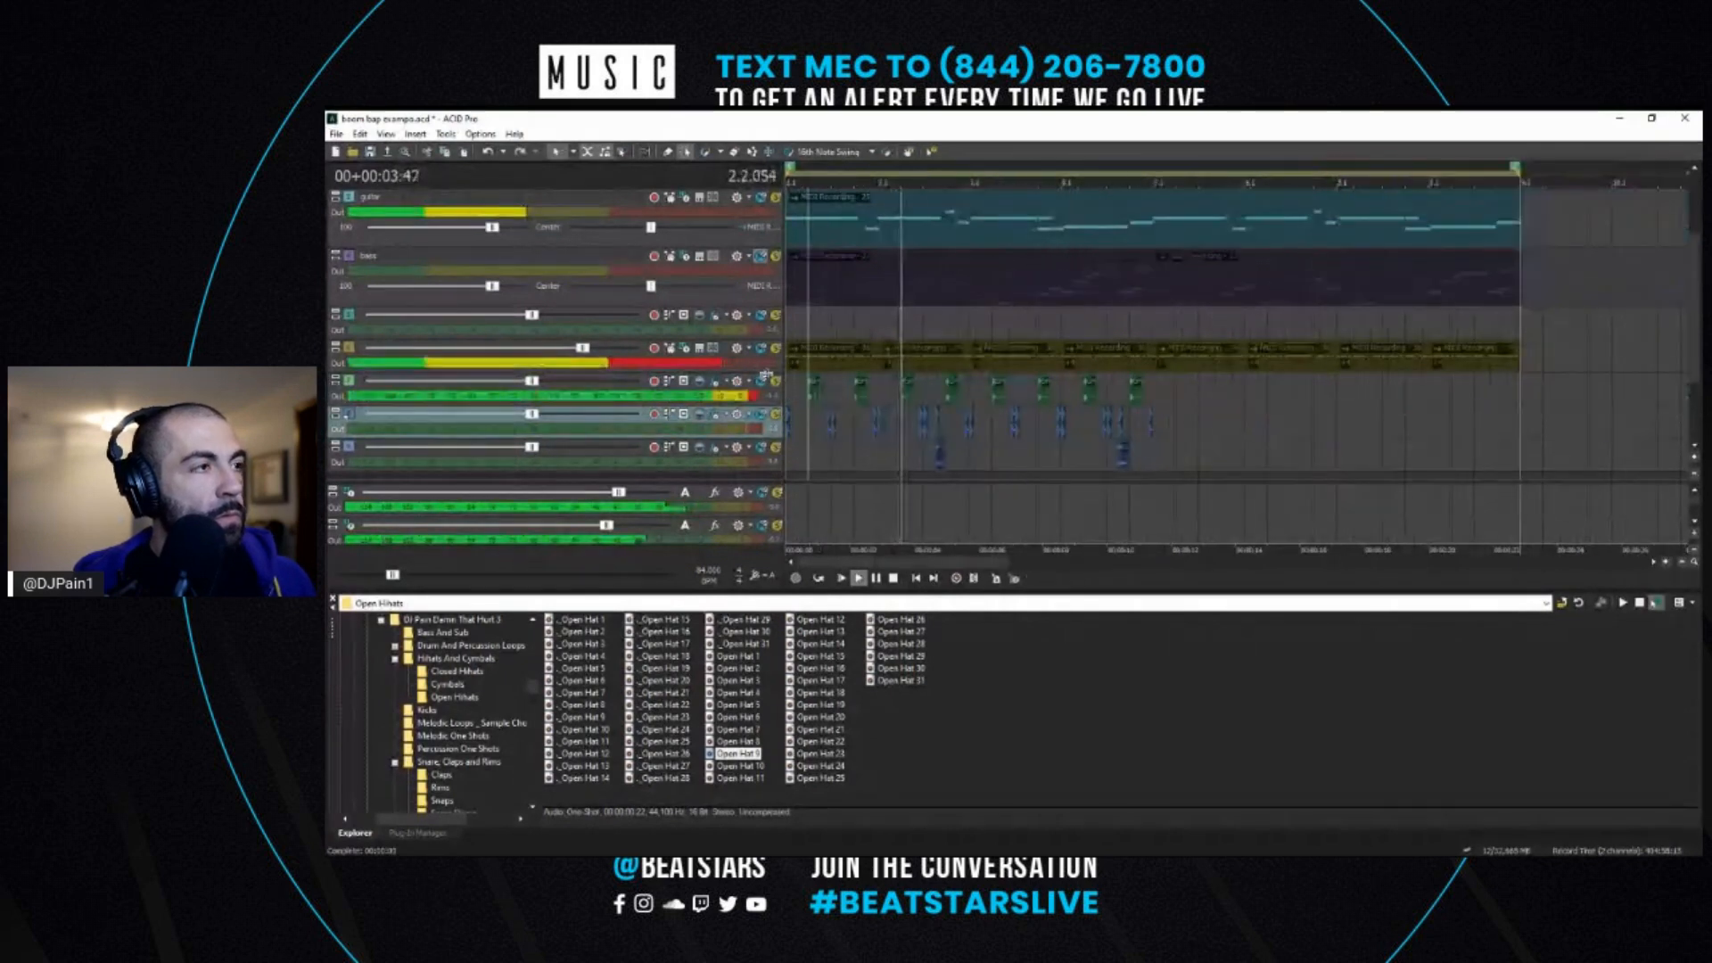
pyautogui.press('space')
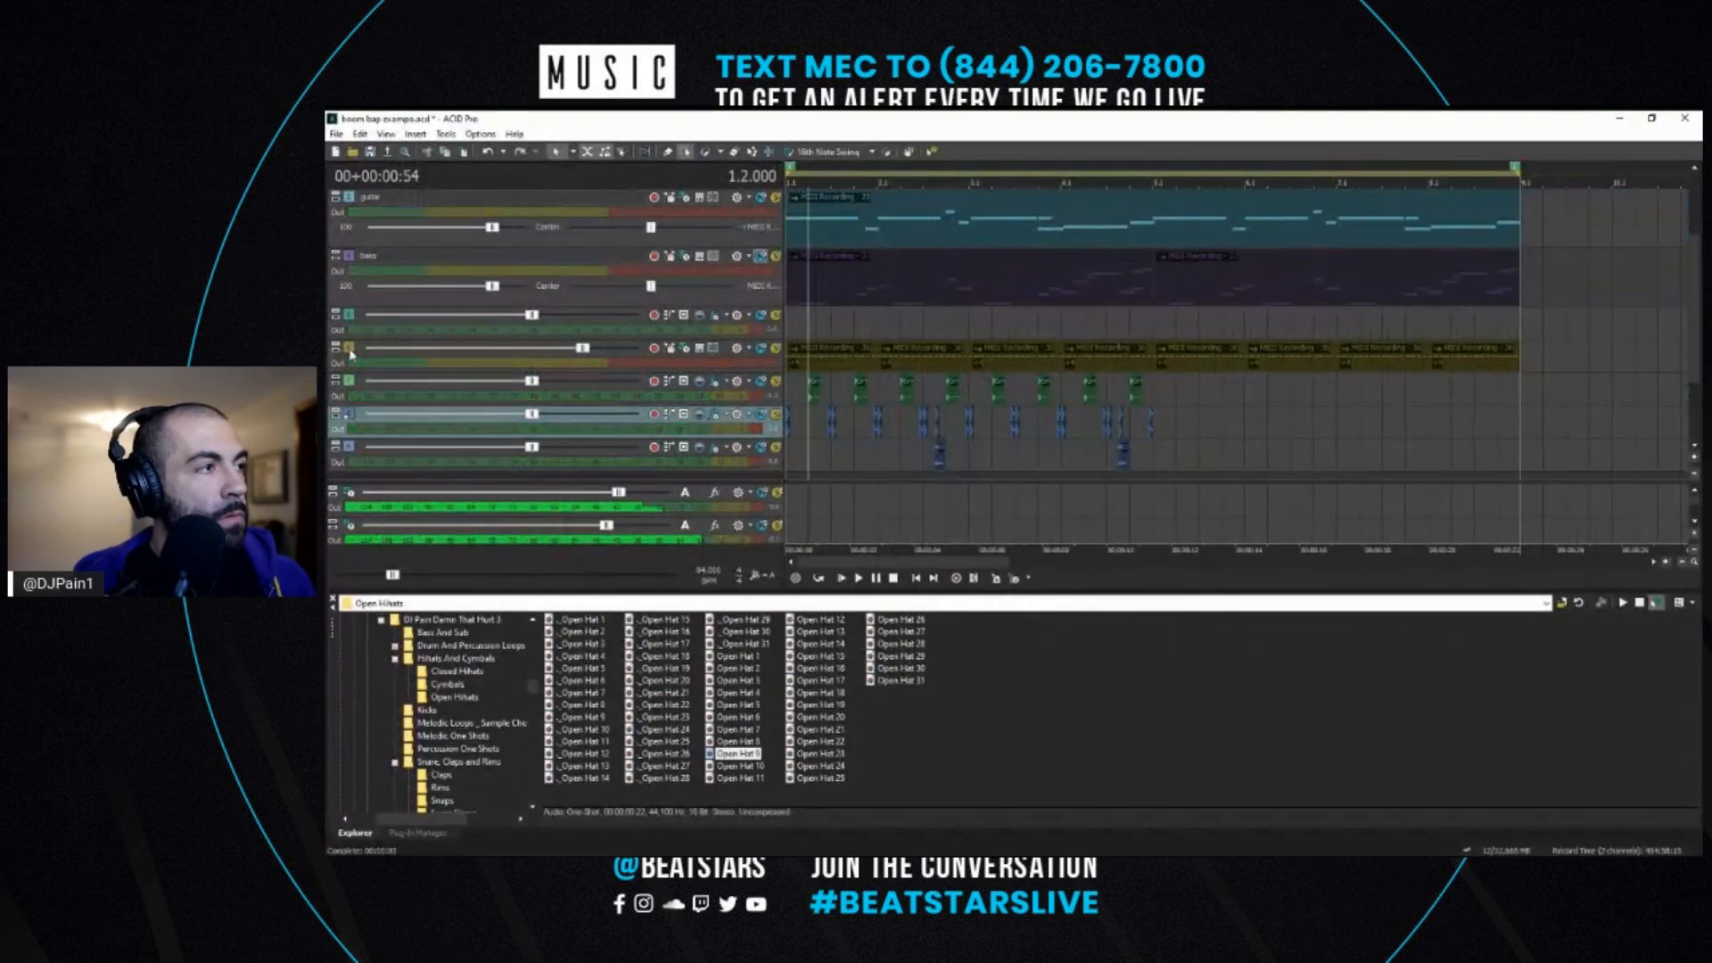
# - Solo the yellow MIDI track together with the snare, kick and open hat tracks and play them
pyautogui.click(349, 355)
pyautogui.keyDown('shift'); pyautogui.click(354, 451); pyautogui.keyUp('shift')
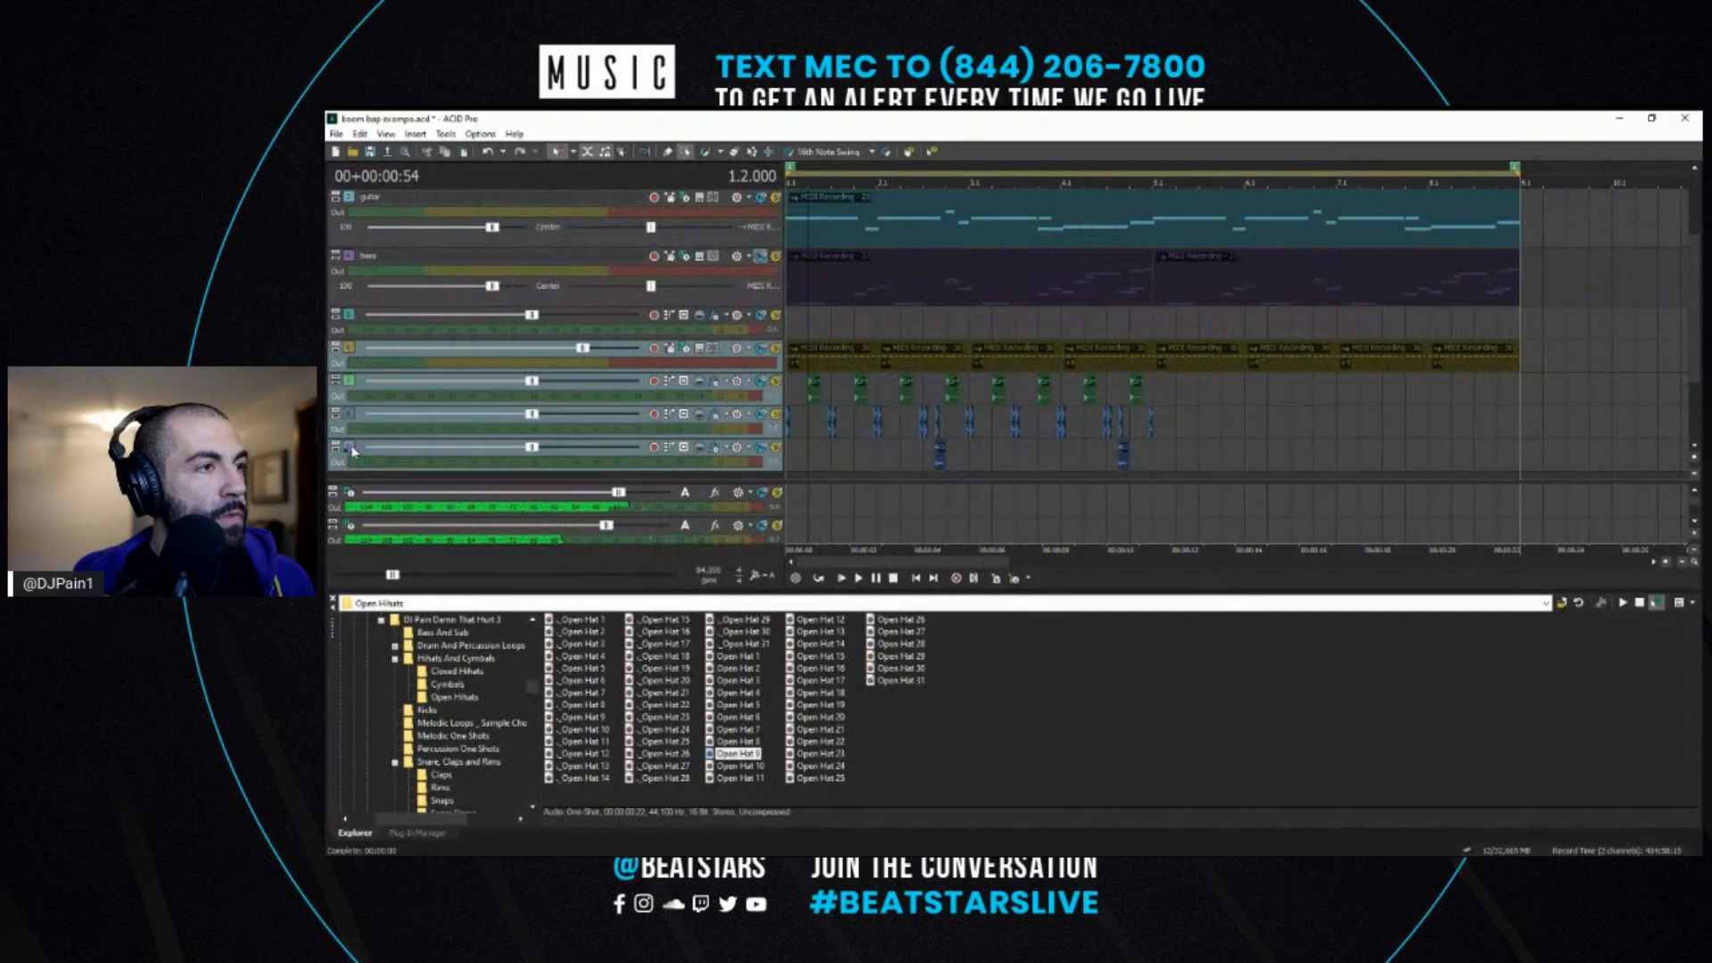
pyautogui.press('space')
pyautogui.click(761, 348)
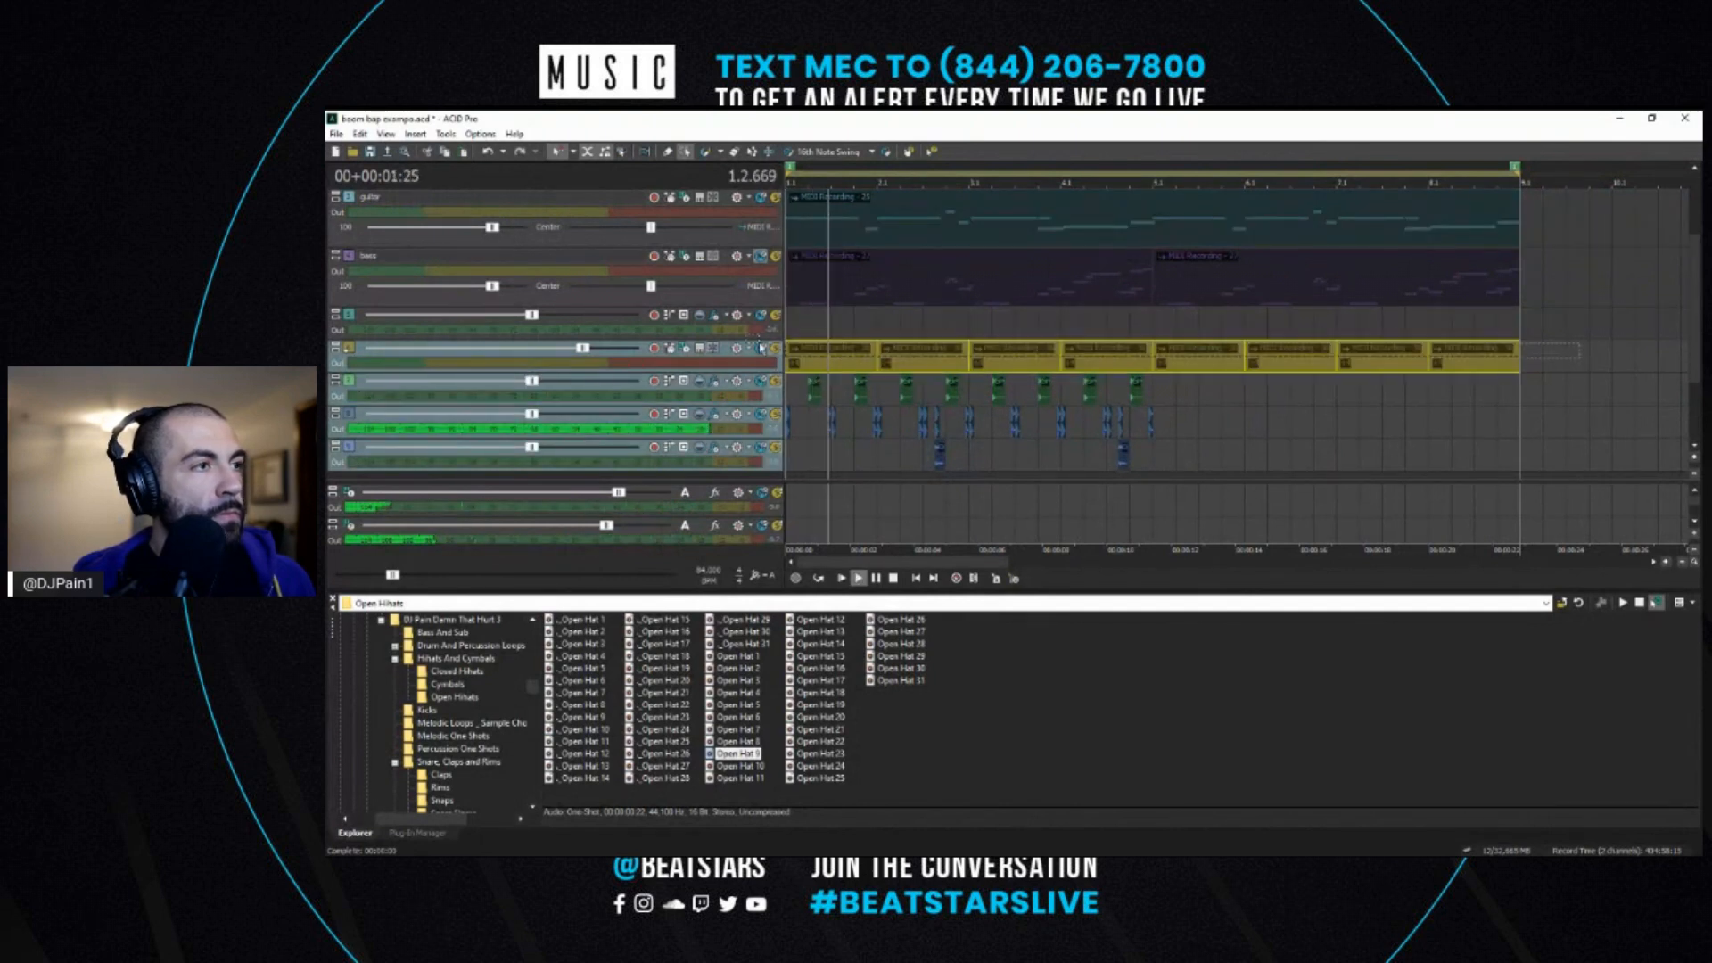
pyautogui.press('space')
# - Delete all MIDI recordings from the yellow track and record a new two-bar part from bar 1
pyautogui.scroll(2, 789, 356)
pyautogui.press('Delete')
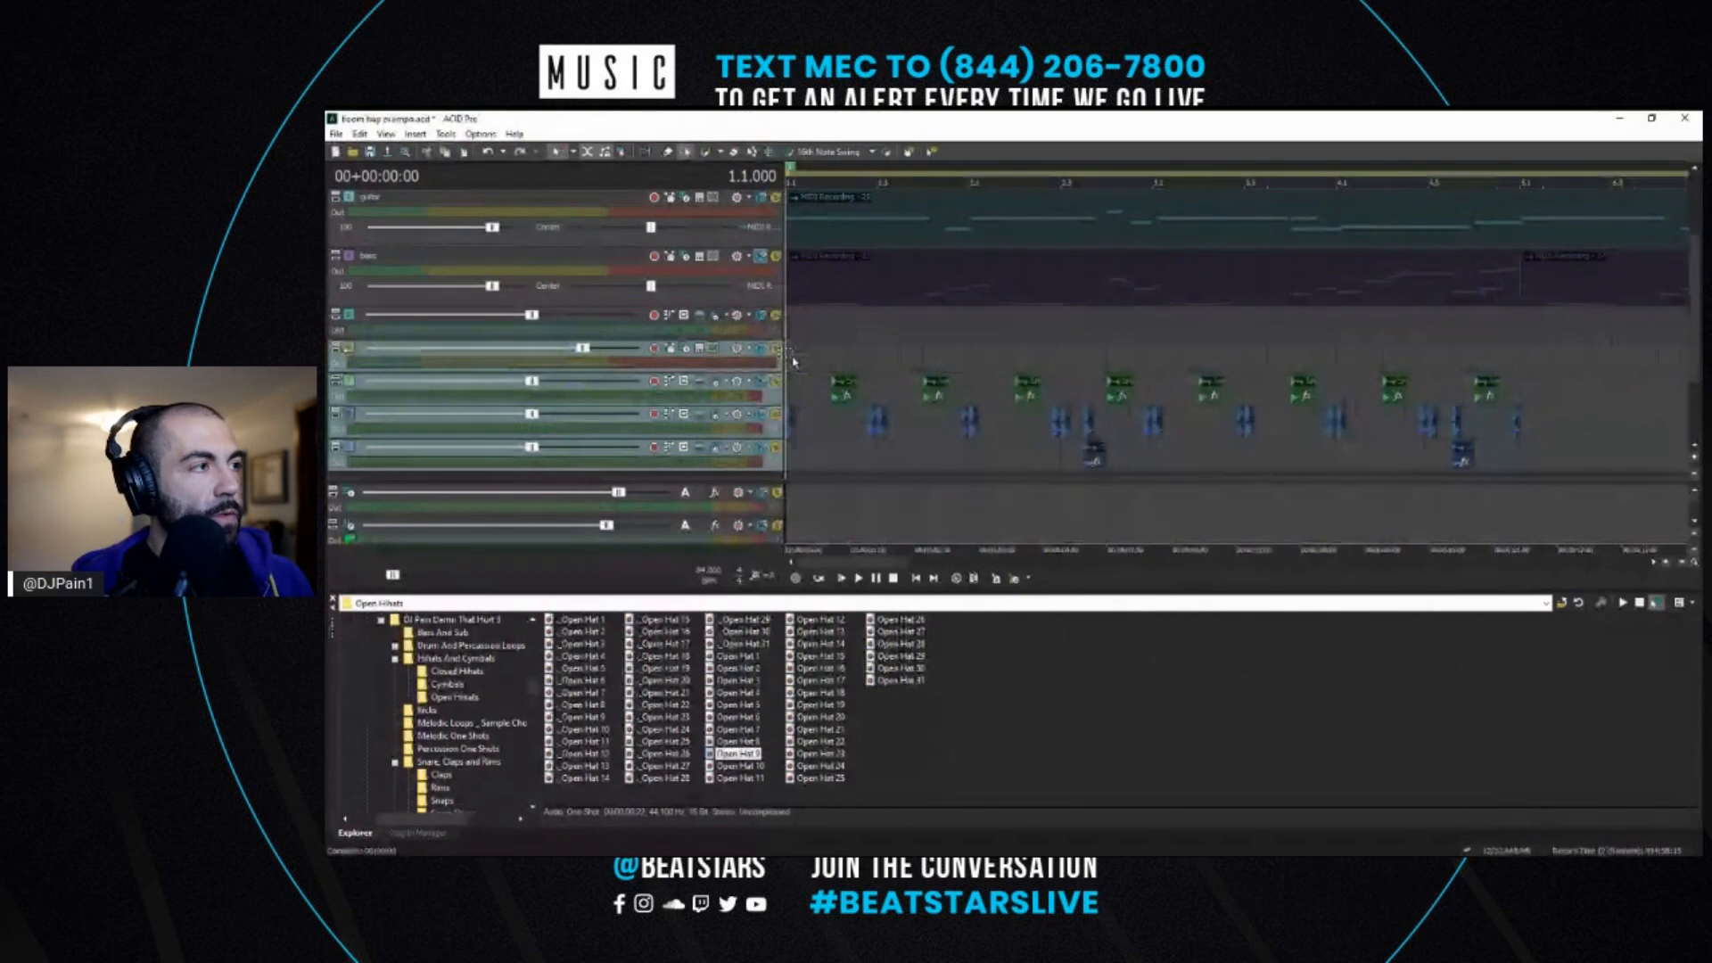
pyautogui.click(573, 346)
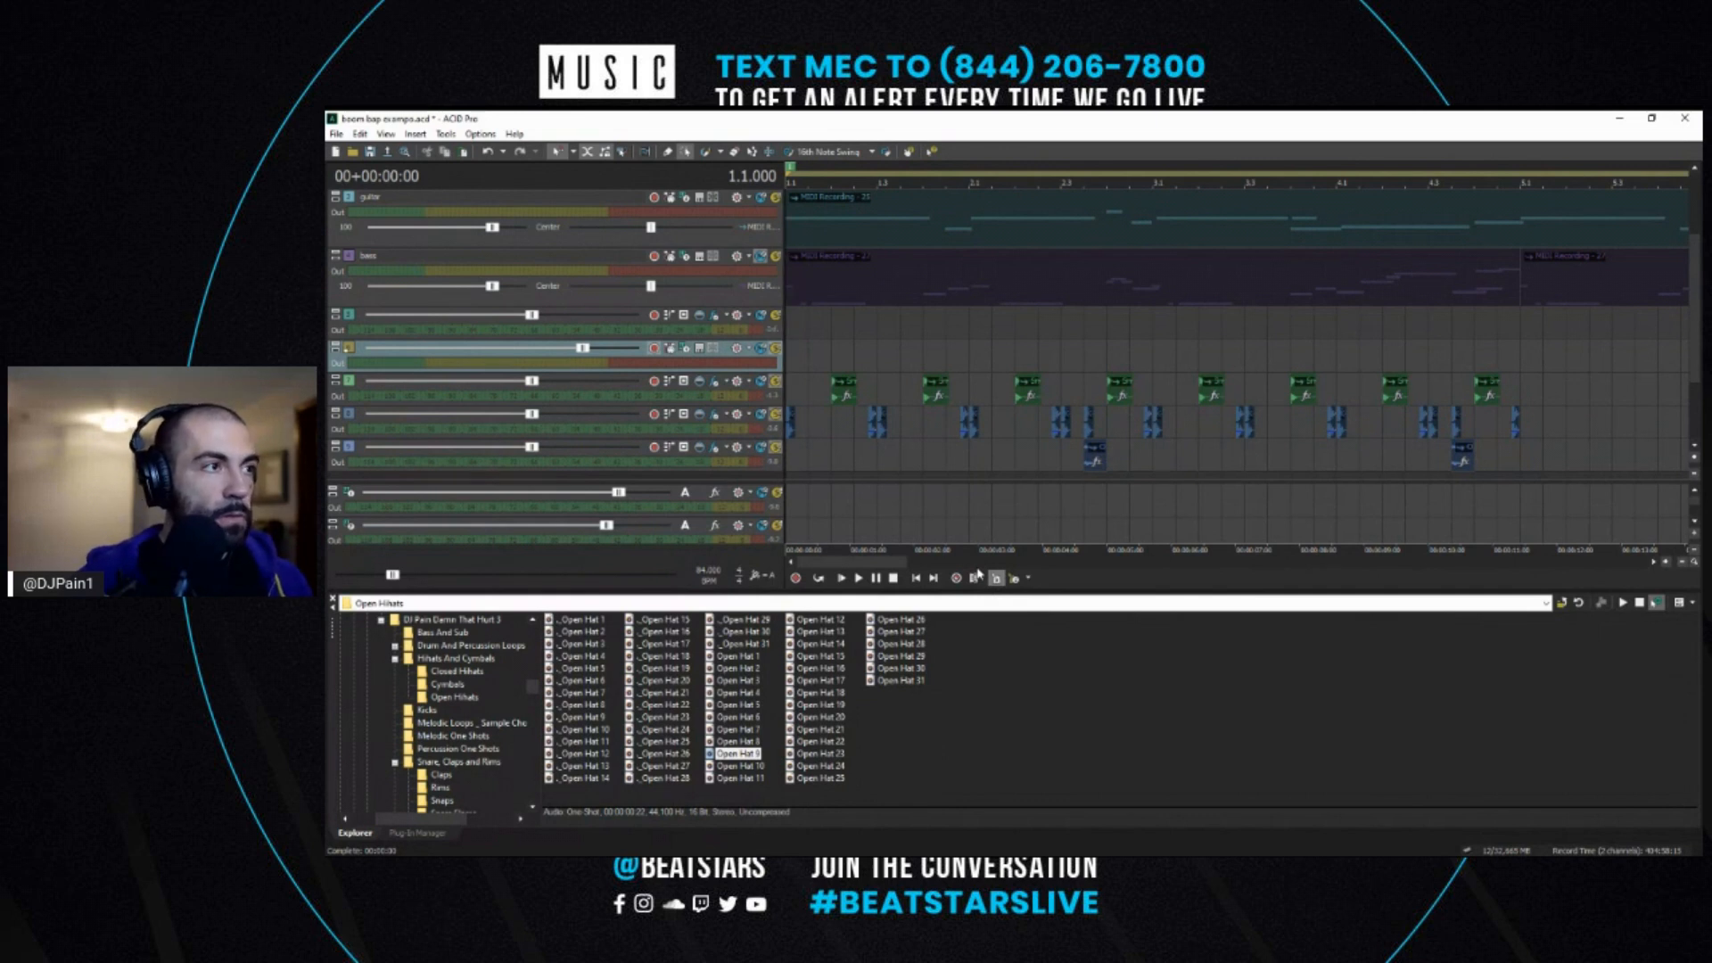
pyautogui.hotkey('ctrl', 'r')
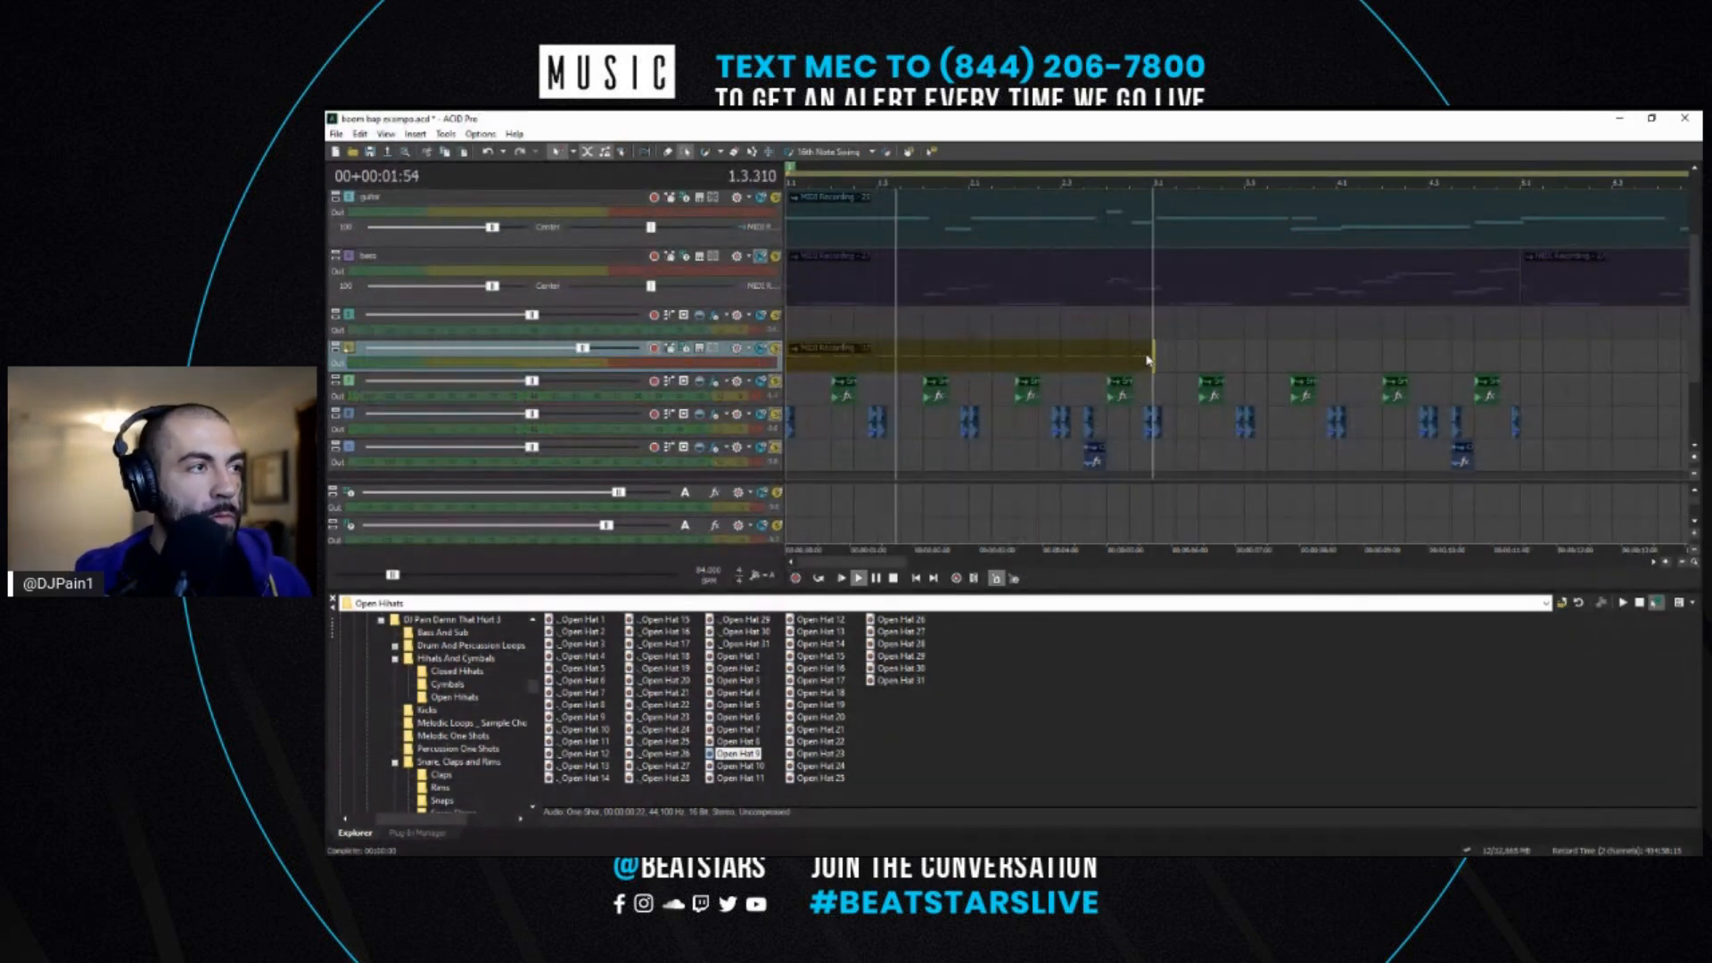
# - Copy the new MIDI part into bars 3 and 4, and duplicate the four-bar MIDI and drum pattern at bar 5
pyautogui.click(809, 365)
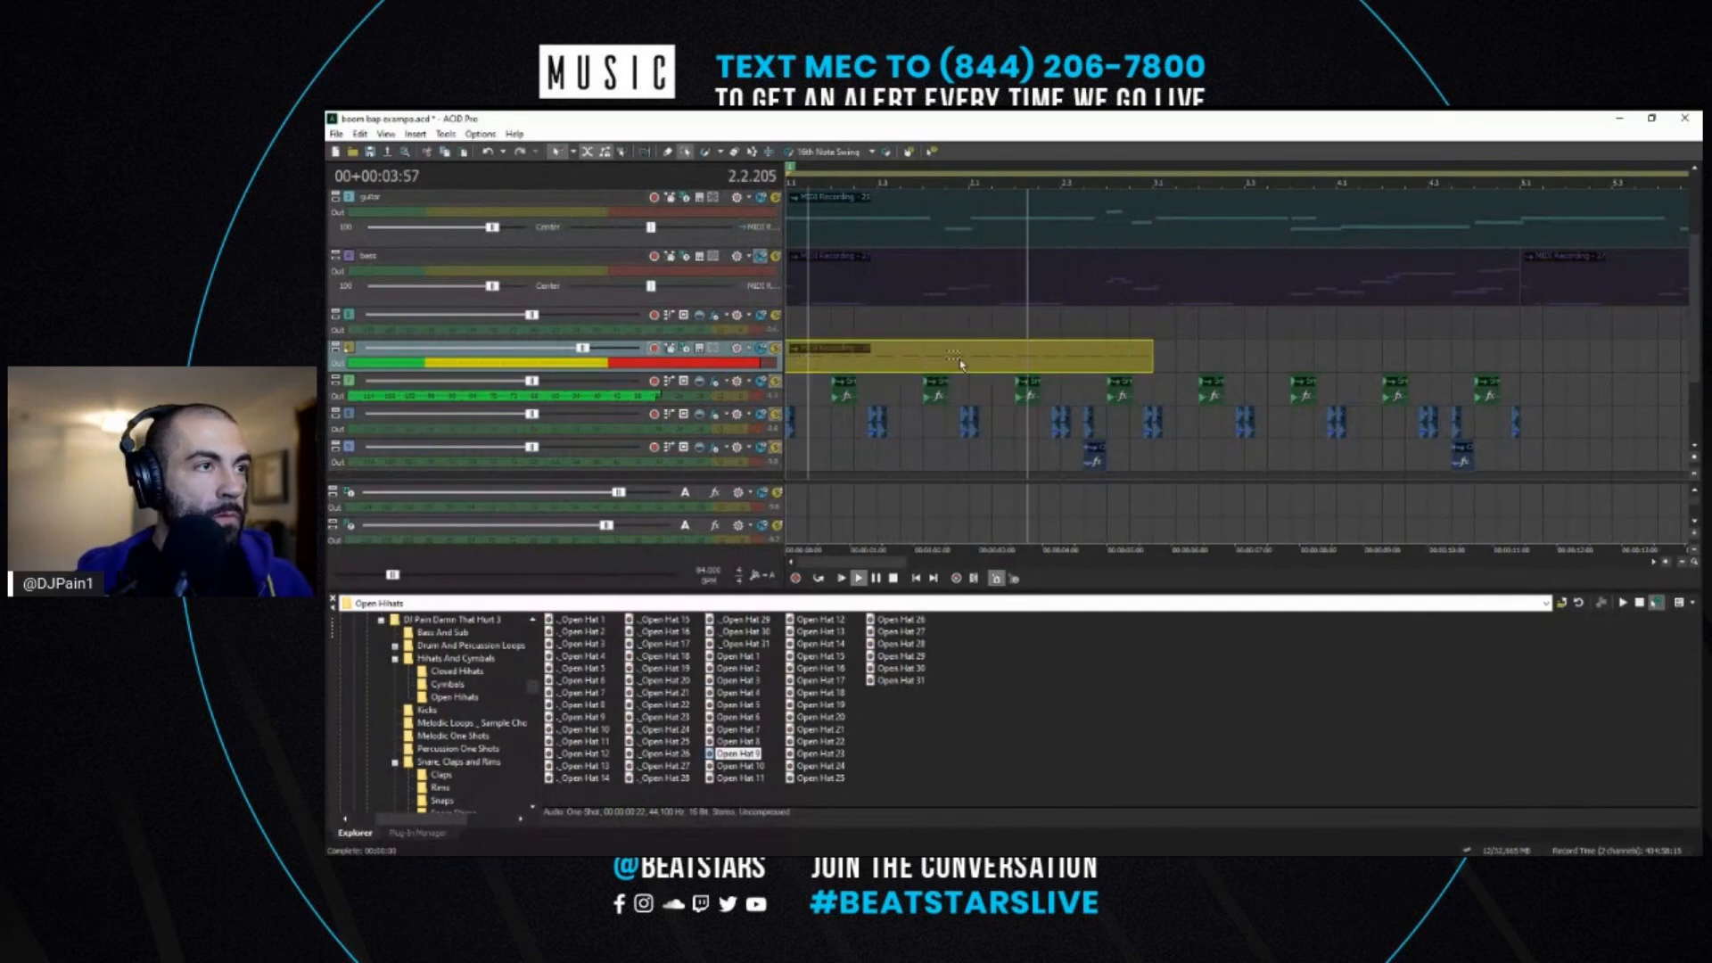
pyautogui.scroll(-2, 864, 442)
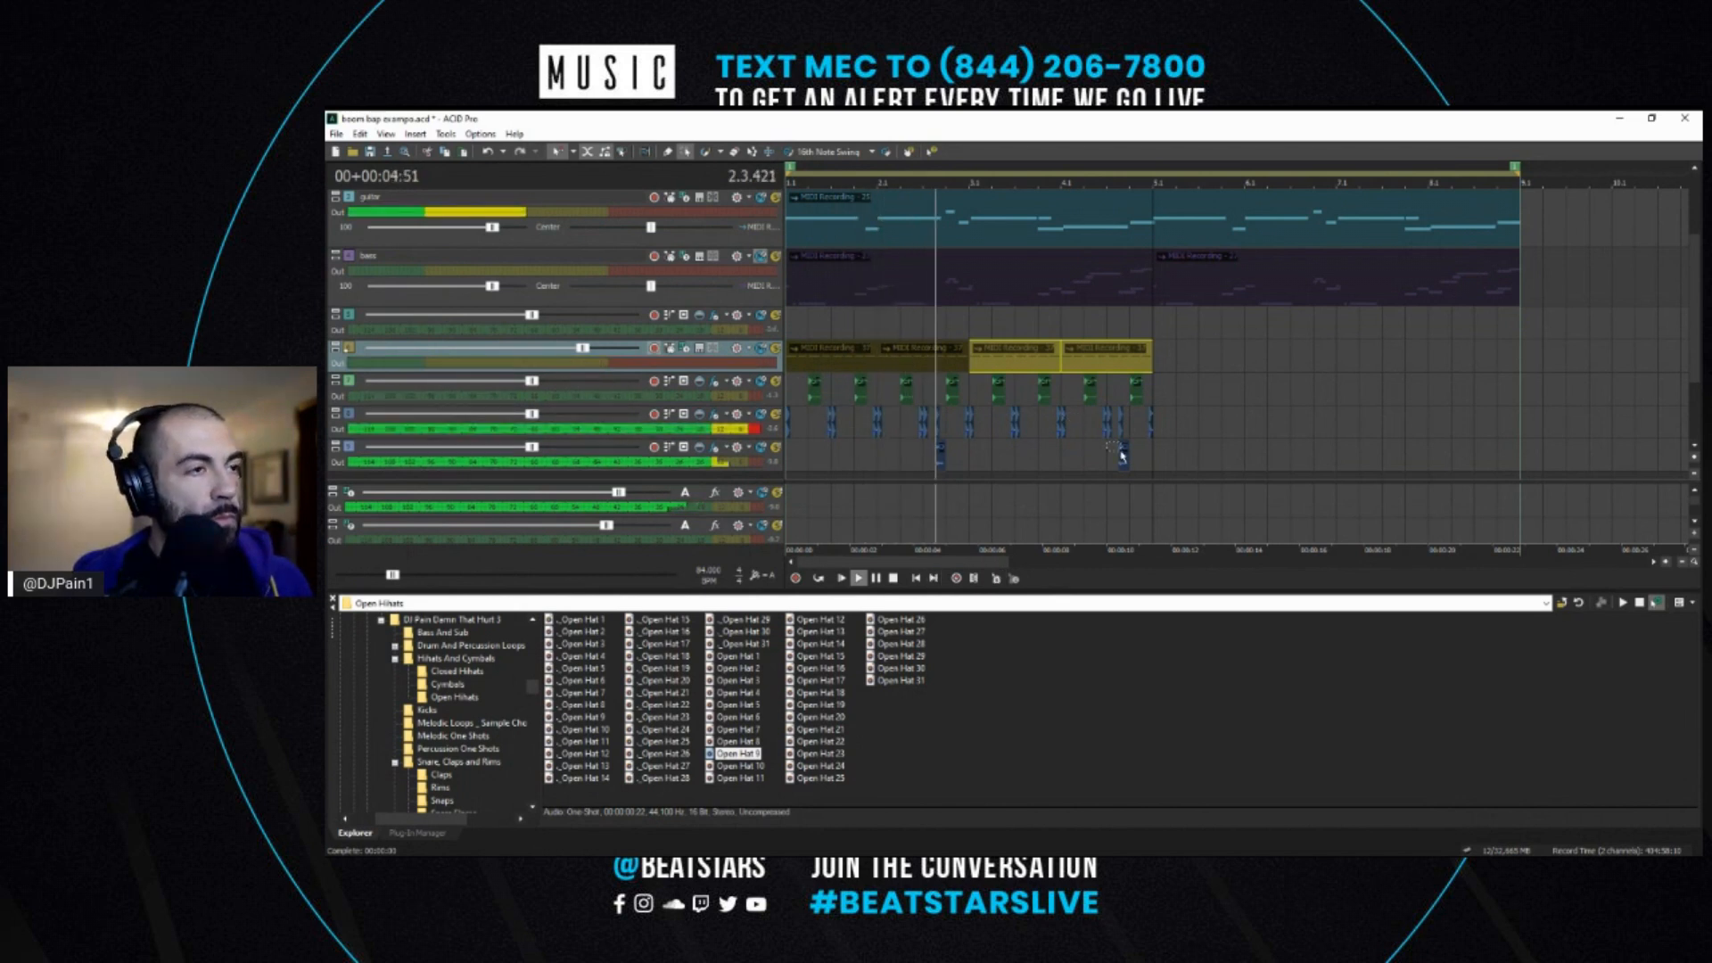
pyautogui.moveTo(1177, 467); pyautogui.dragTo(1164, 360)
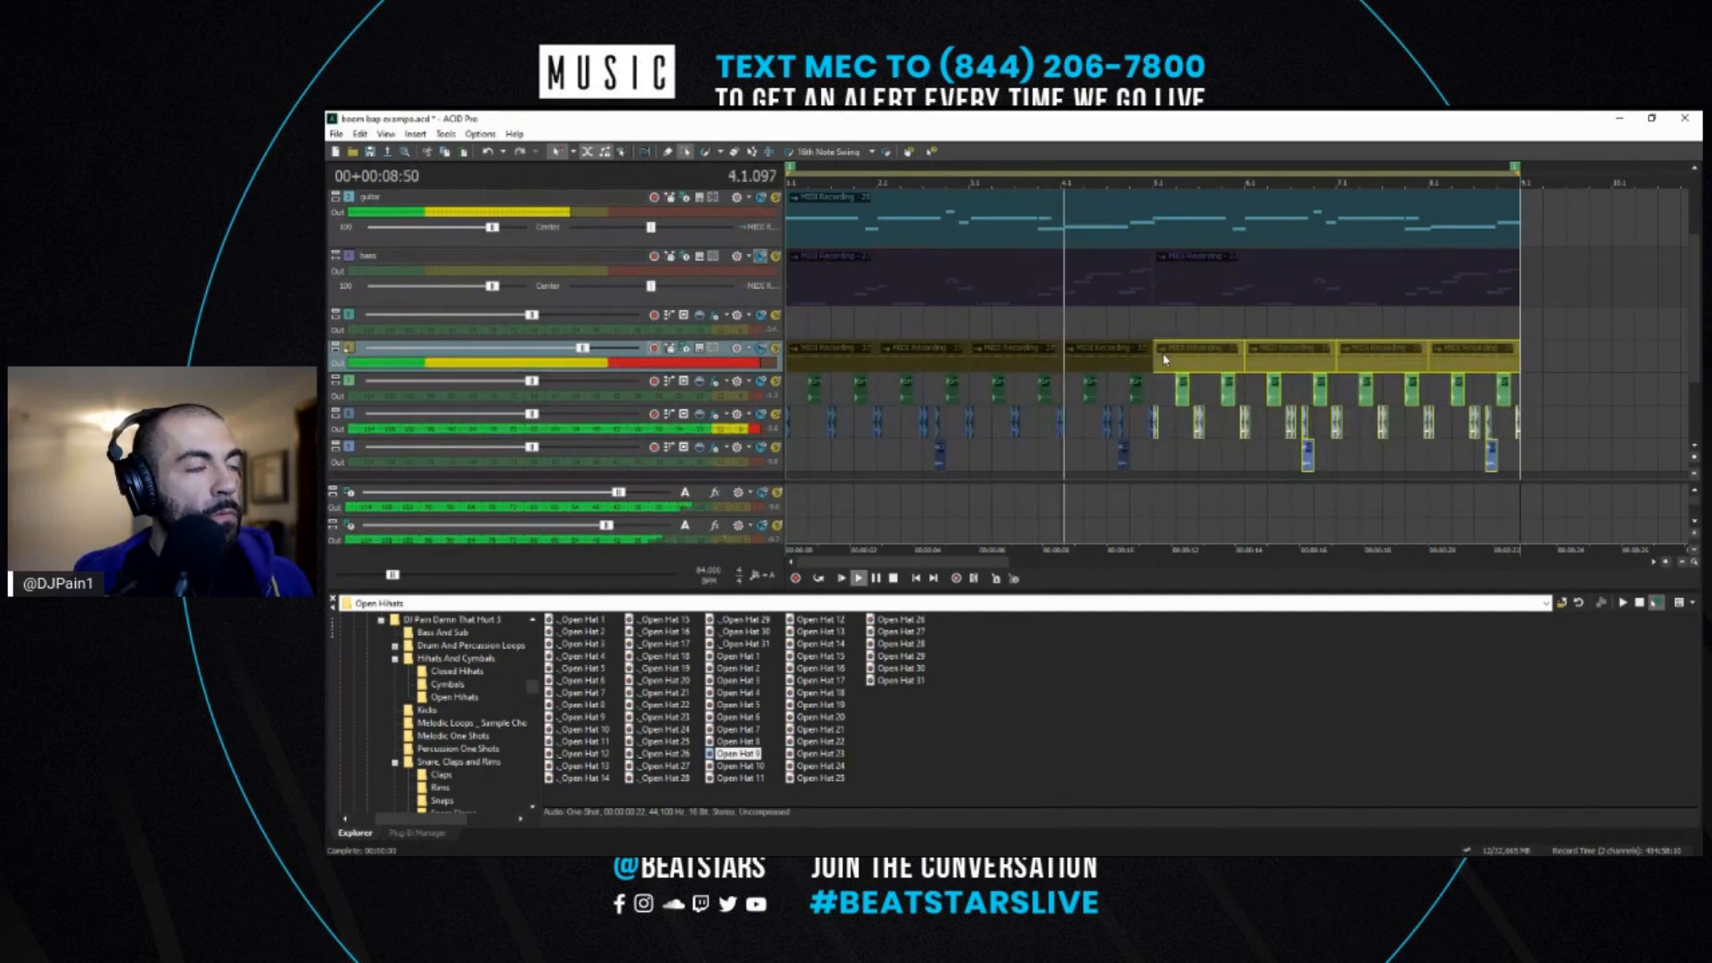
pyautogui.scroll(2, 1682, 187)
pyautogui.scroll(-2, 1682, 187)
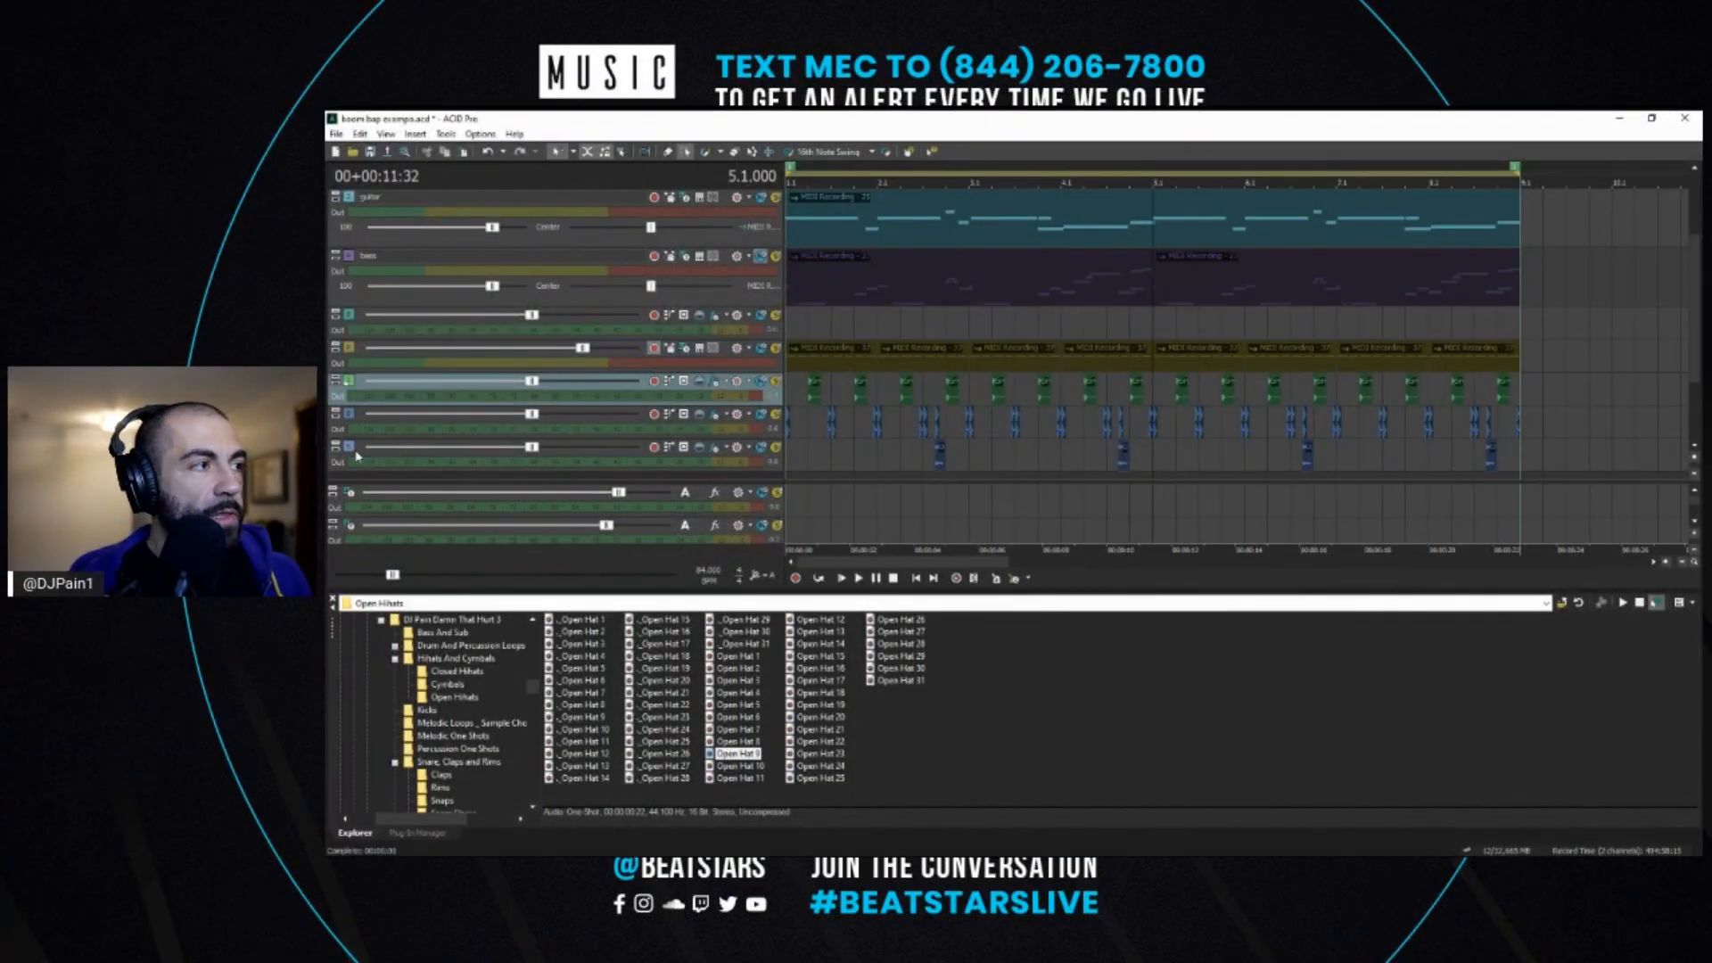
# - Delete the snare, kick and open hat tracks and lay the full Visionary 87 bpm sample on its track from bar 1
pyautogui.keyDown('shift'); pyautogui.click(357, 454); pyautogui.keyUp('shift')
pyautogui.press('Delete')
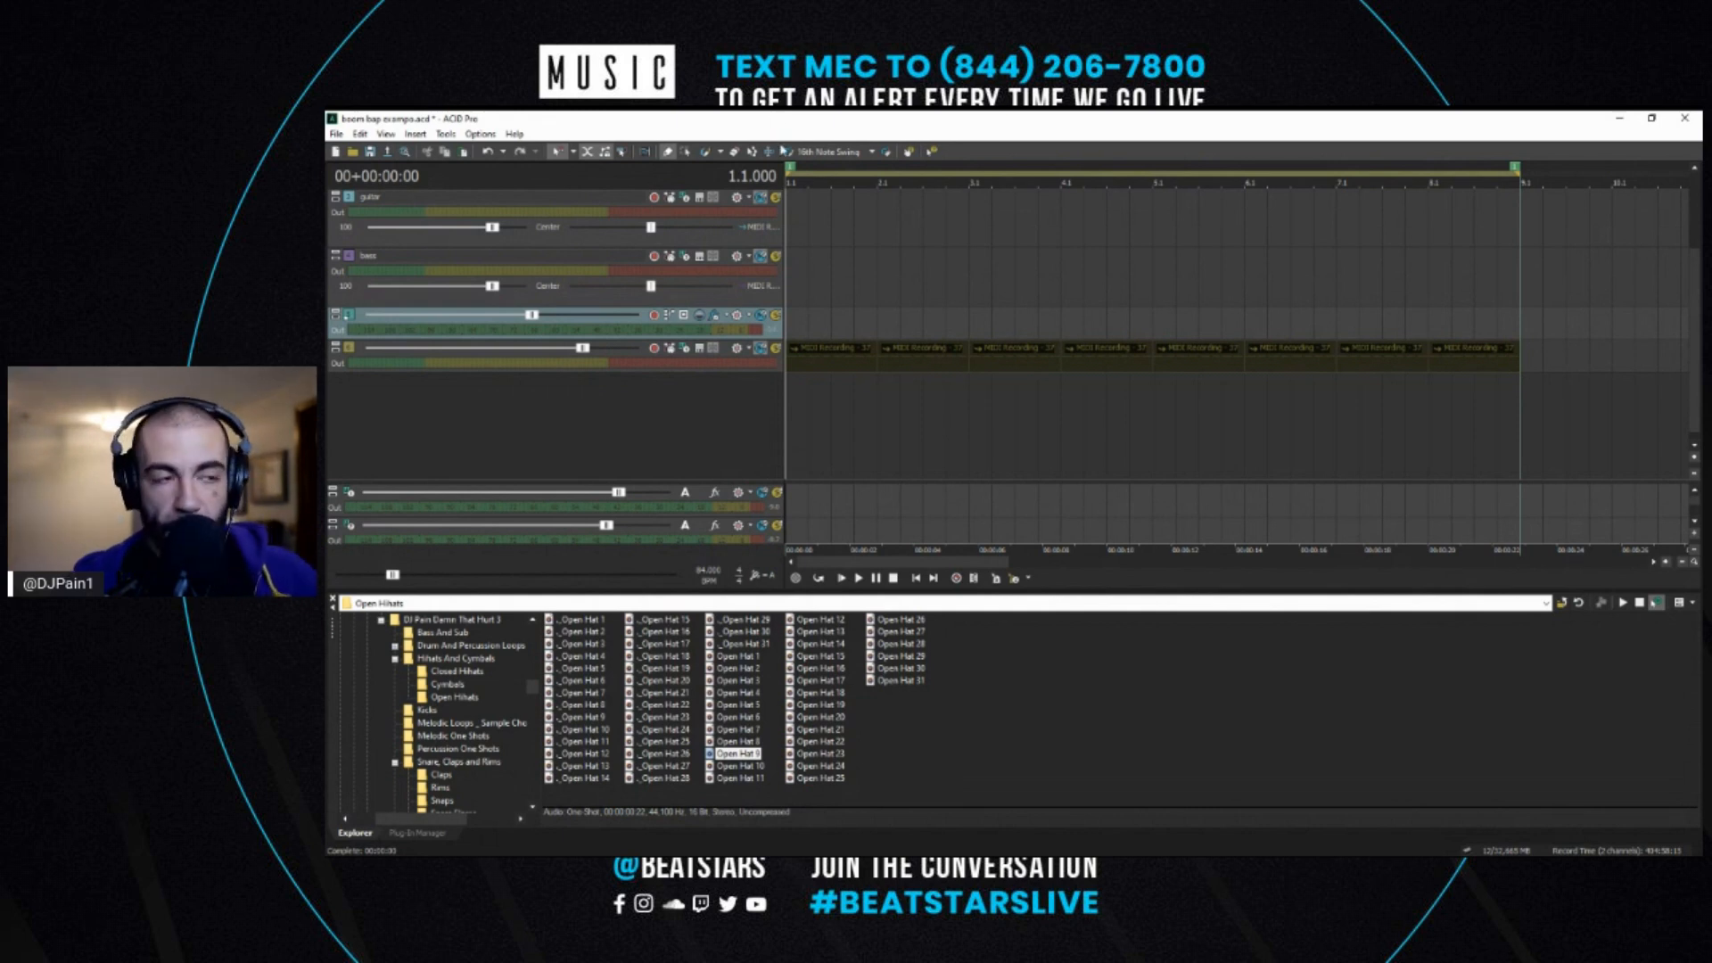
pyautogui.moveTo(802, 311)
pyautogui.mouseDown()
pyautogui.moveTo(1246, 351)
pyautogui.moveTo(1703, 327)
pyautogui.mouseUp()
pyautogui.scroll(-4, 906, 372)
pyautogui.moveTo(848, 331)
pyautogui.mouseDown()
pyautogui.moveTo(1121, 323)
pyautogui.moveTo(841, 313)
pyautogui.mouseUp()
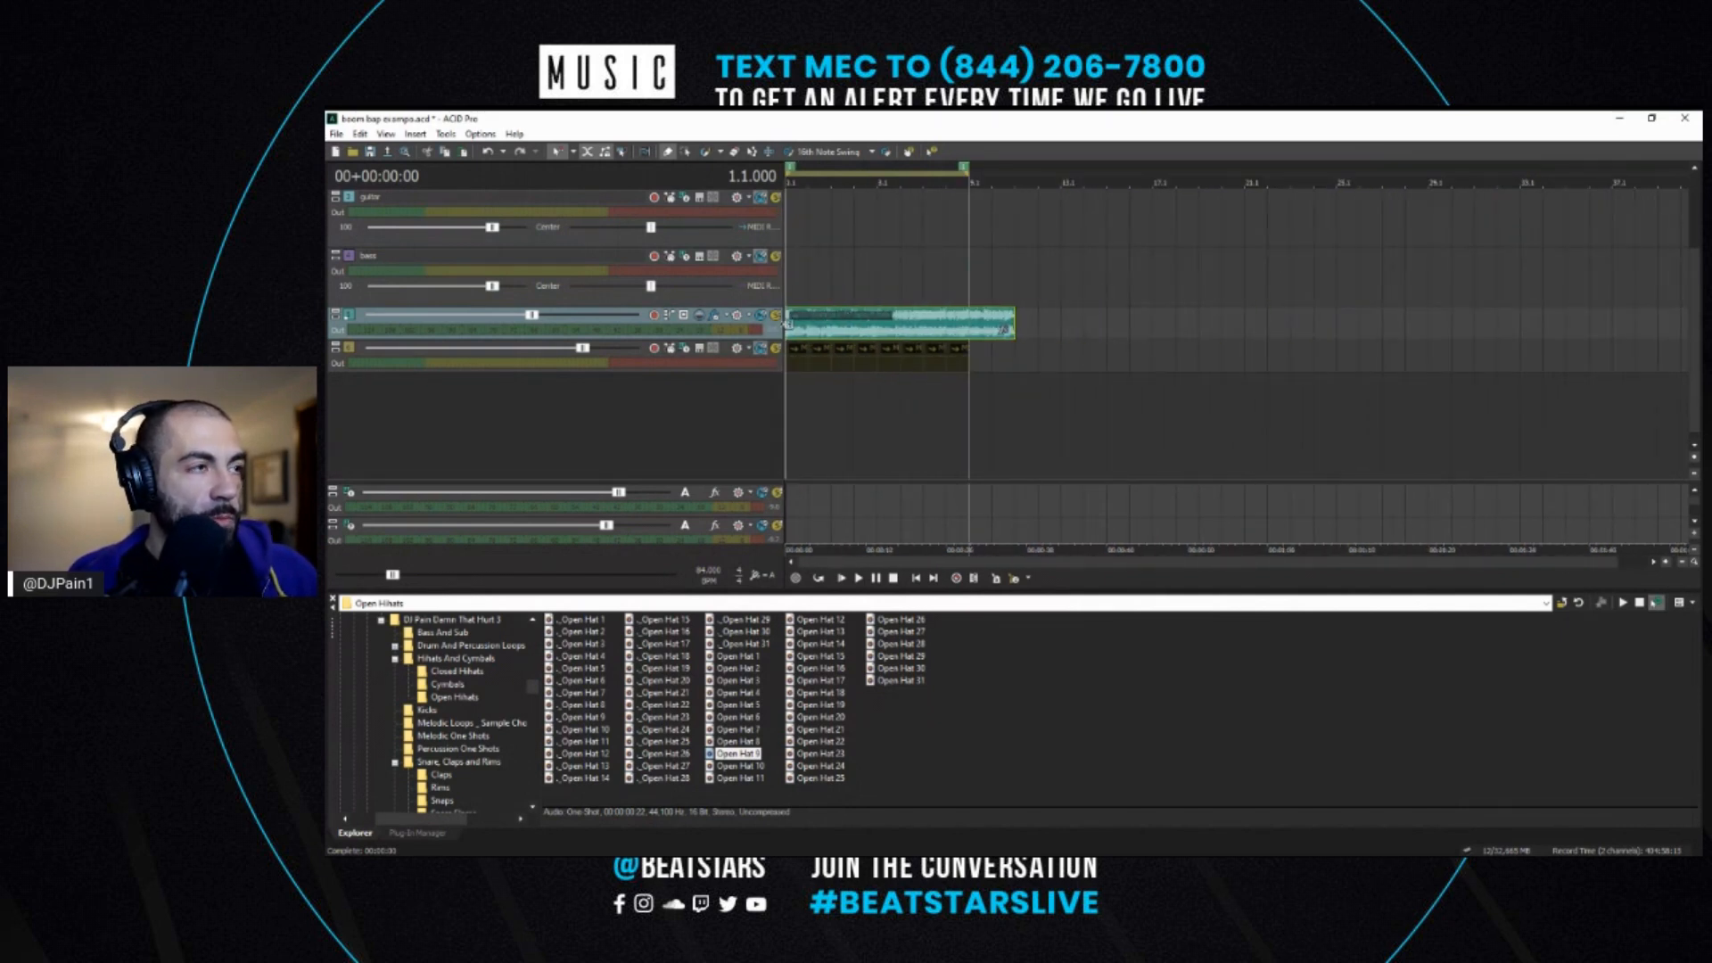
pyautogui.scroll(2, 1005, 382)
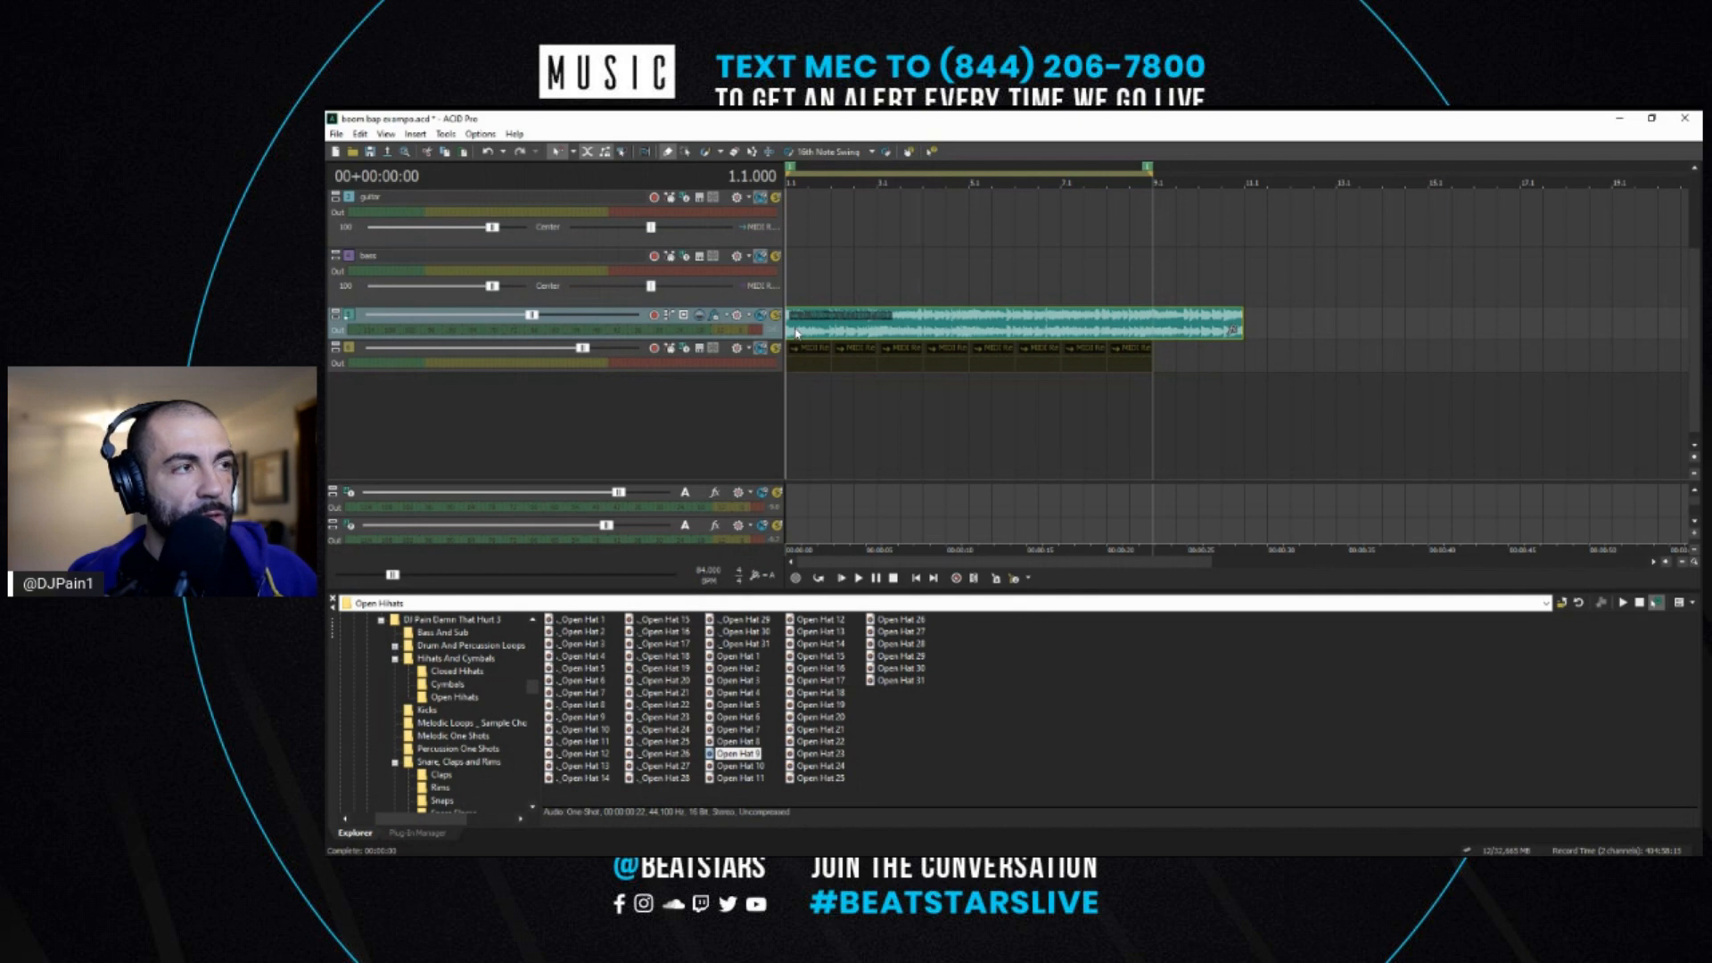
# - Turn off loop playback and lower the sample track's volume slightly while playing it from the start
pyautogui.hotkey('ctrl', 'z')
pyautogui.scroll(3, 796, 334)
pyautogui.scroll(-3, 802, 342)
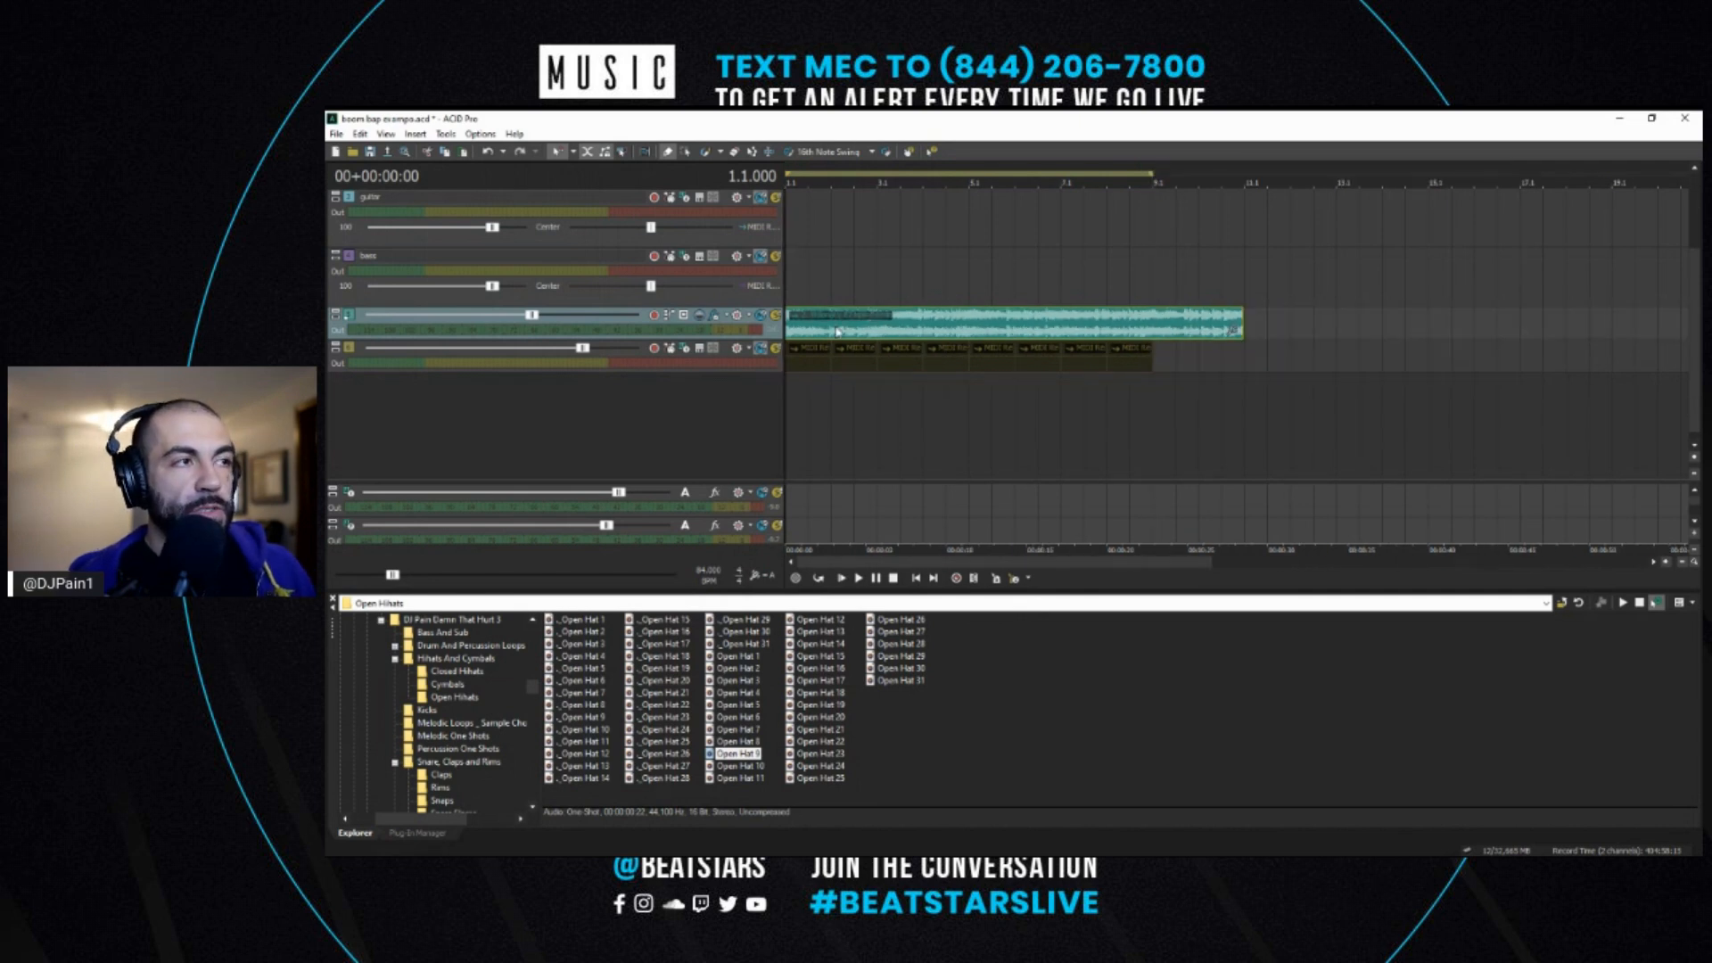
pyautogui.click(858, 578)
pyautogui.moveTo(533, 316); pyautogui.dragTo(526, 315)
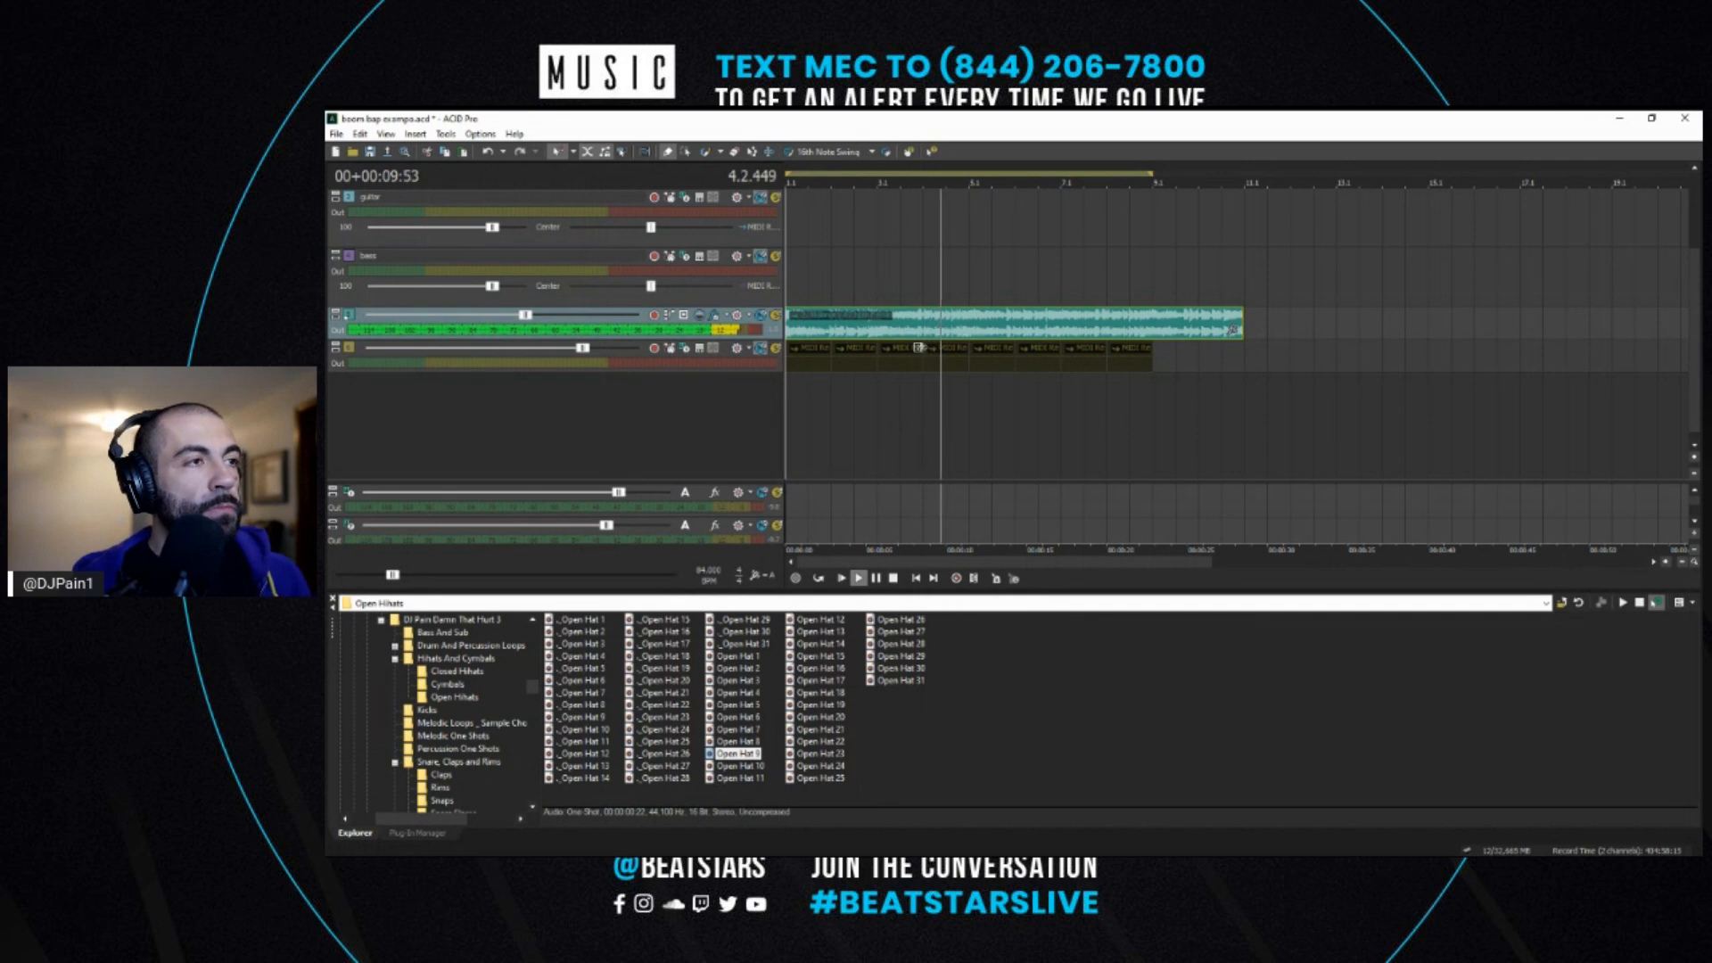
pyautogui.scroll(2, 921, 352)
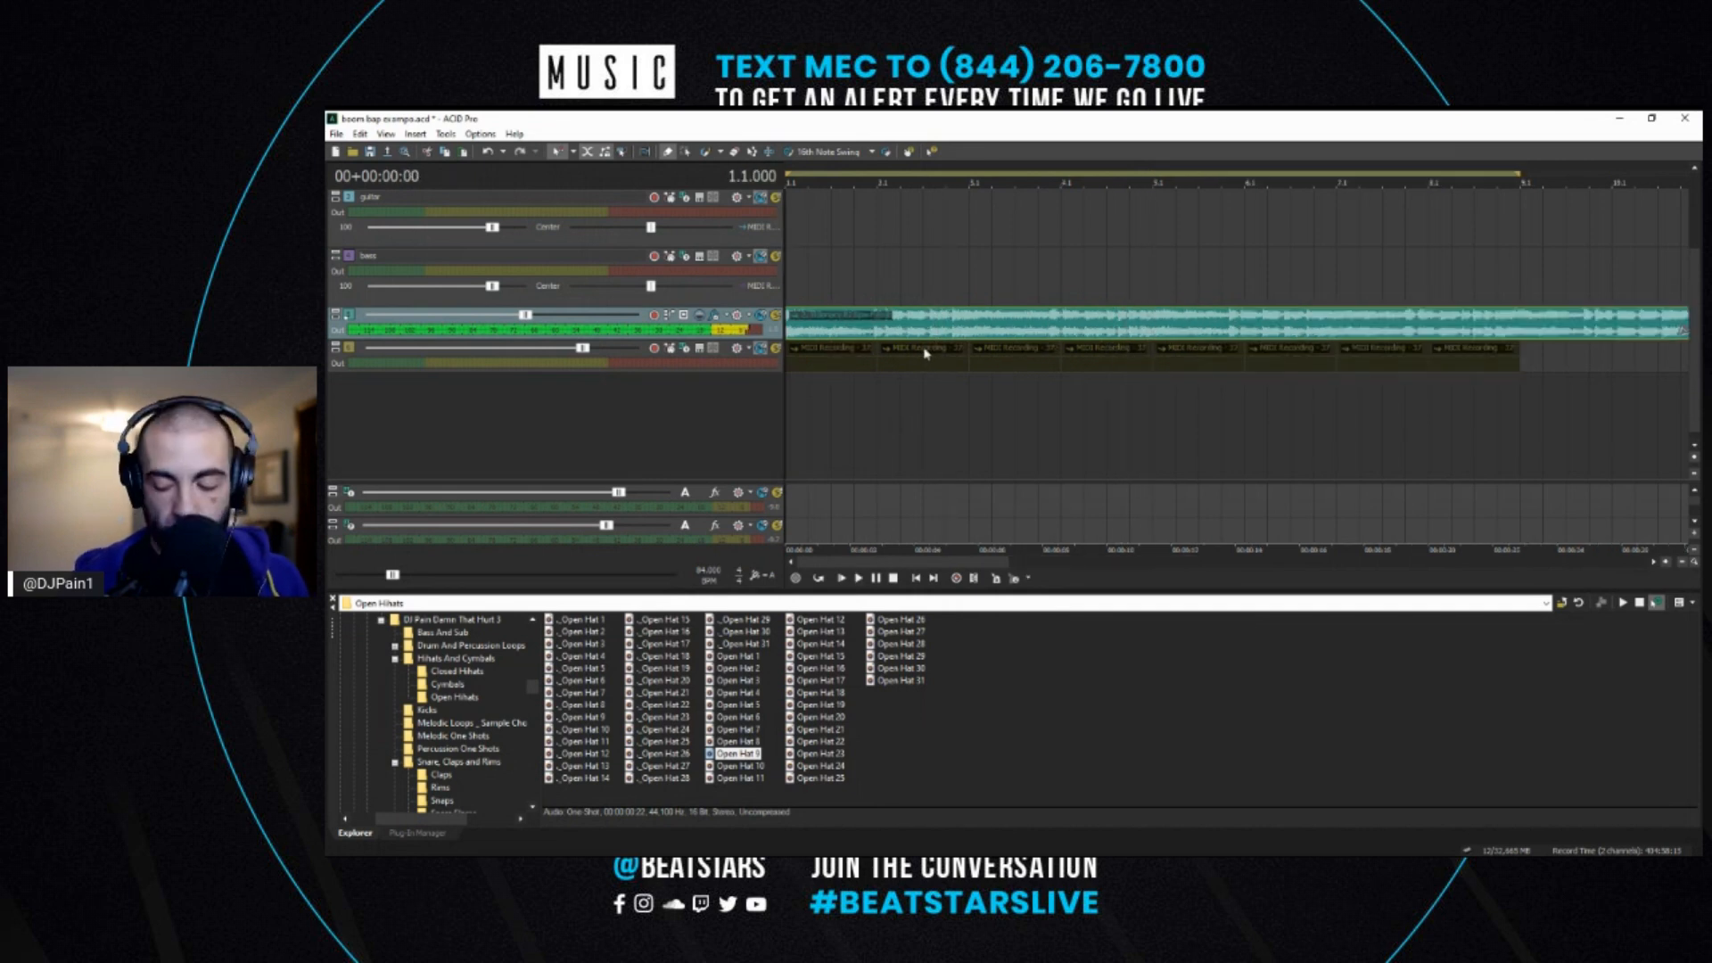
pyautogui.press('space')
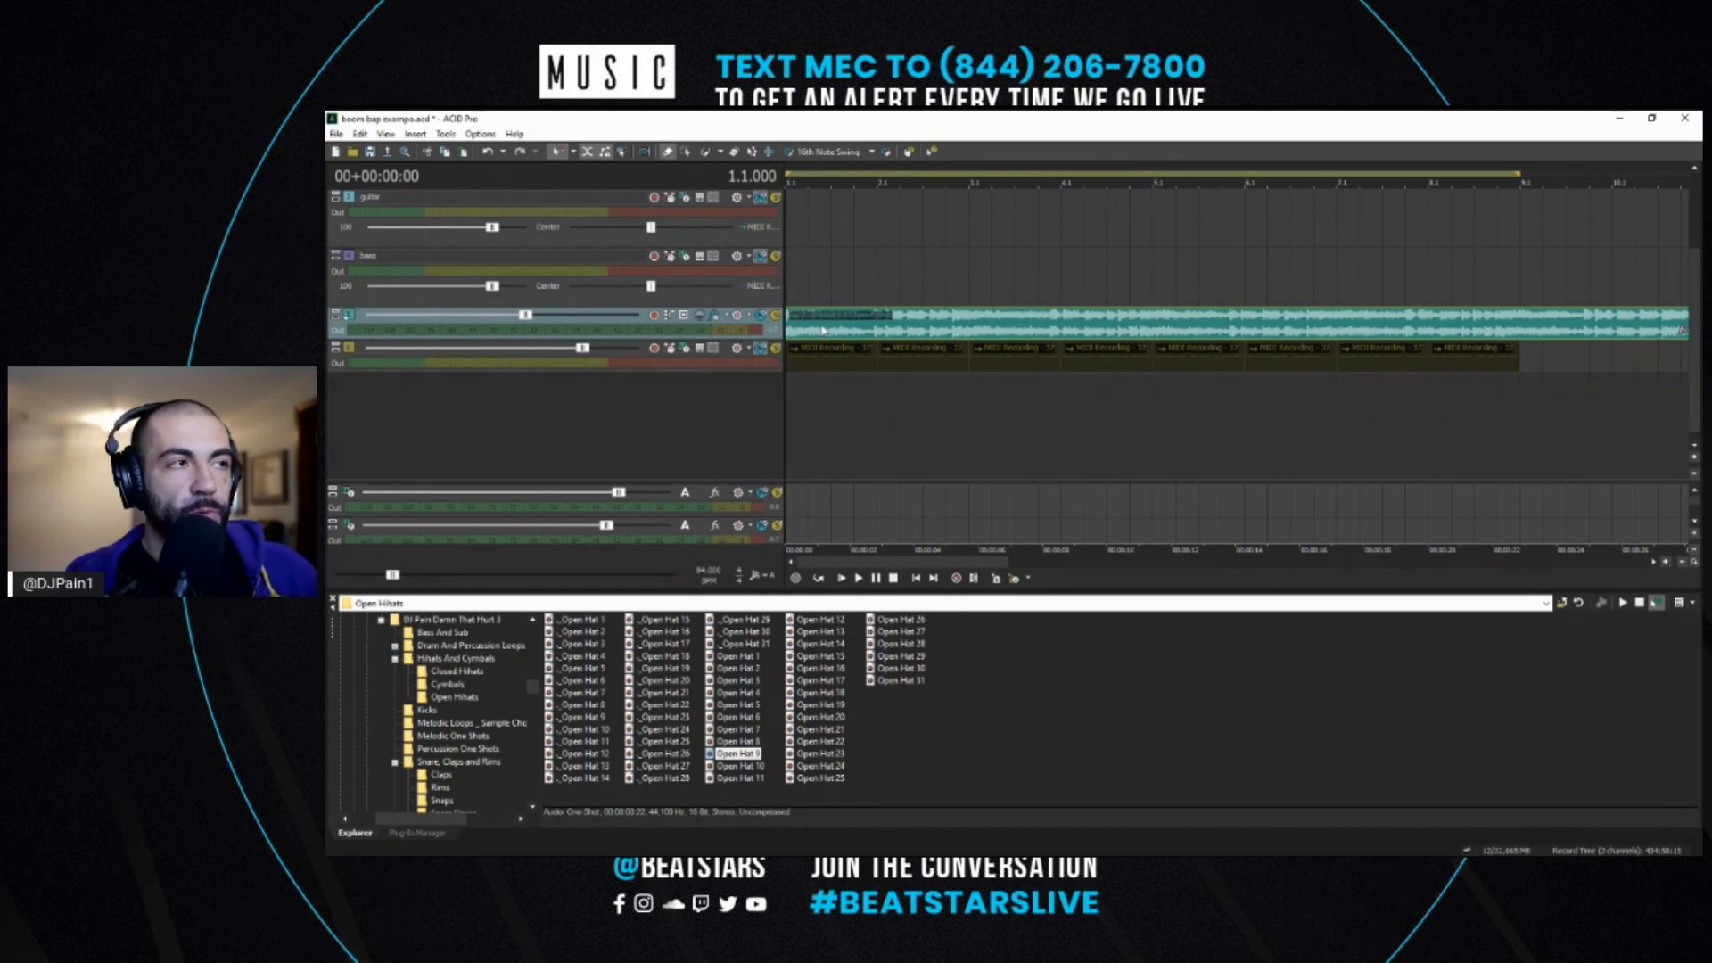
# - Cut the sample's low end in Track EQ with a low shelf at about 650 Hz and -10.1 dB gain
pyautogui.click(714, 319)
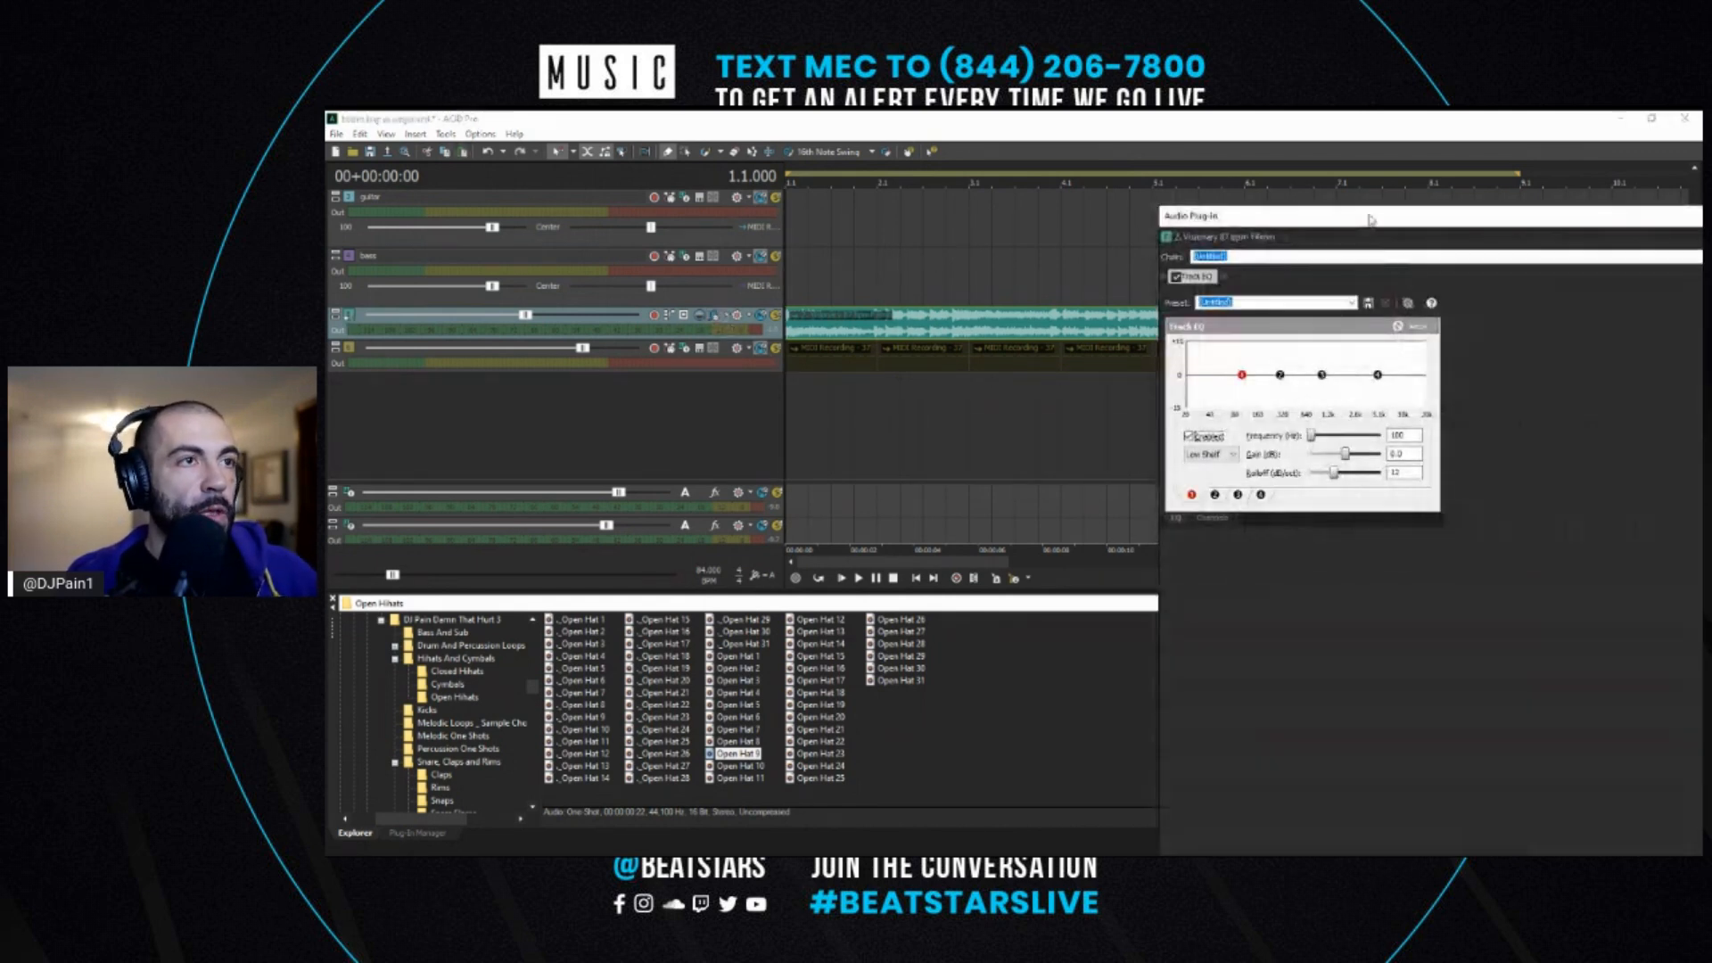
pyautogui.moveTo(1054, 369); pyautogui.dragTo(1118, 392)
pyautogui.moveTo(1657, 213); pyautogui.dragTo(1491, 218)
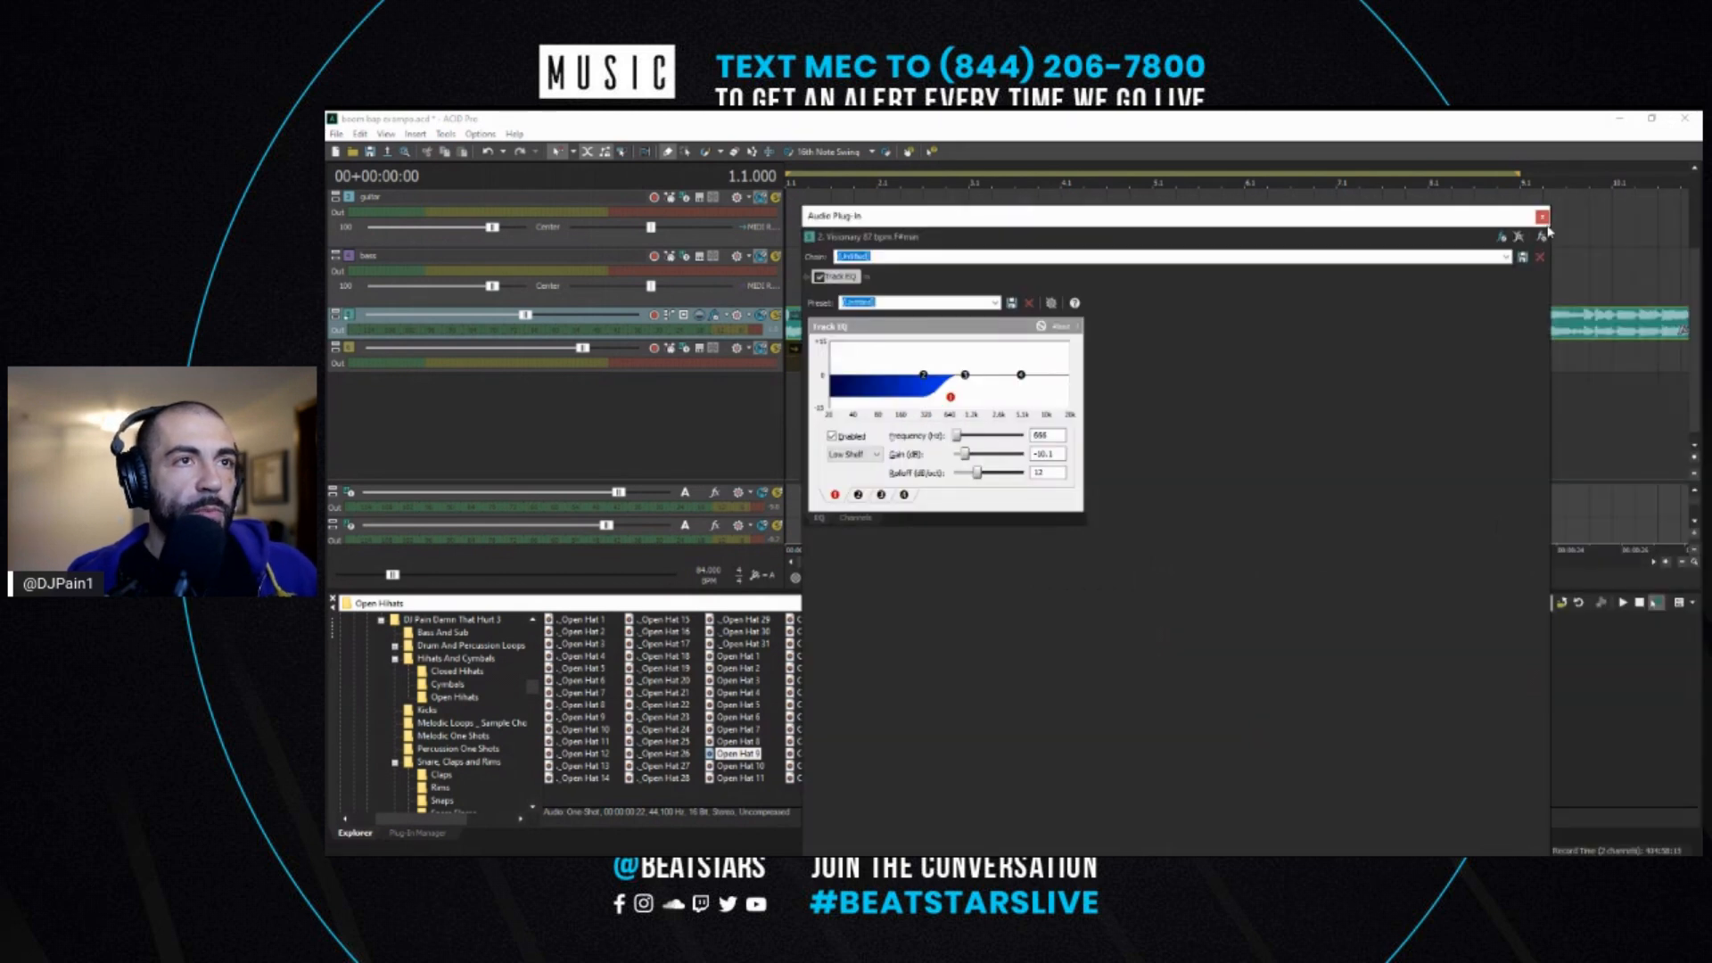
pyautogui.click(1542, 217)
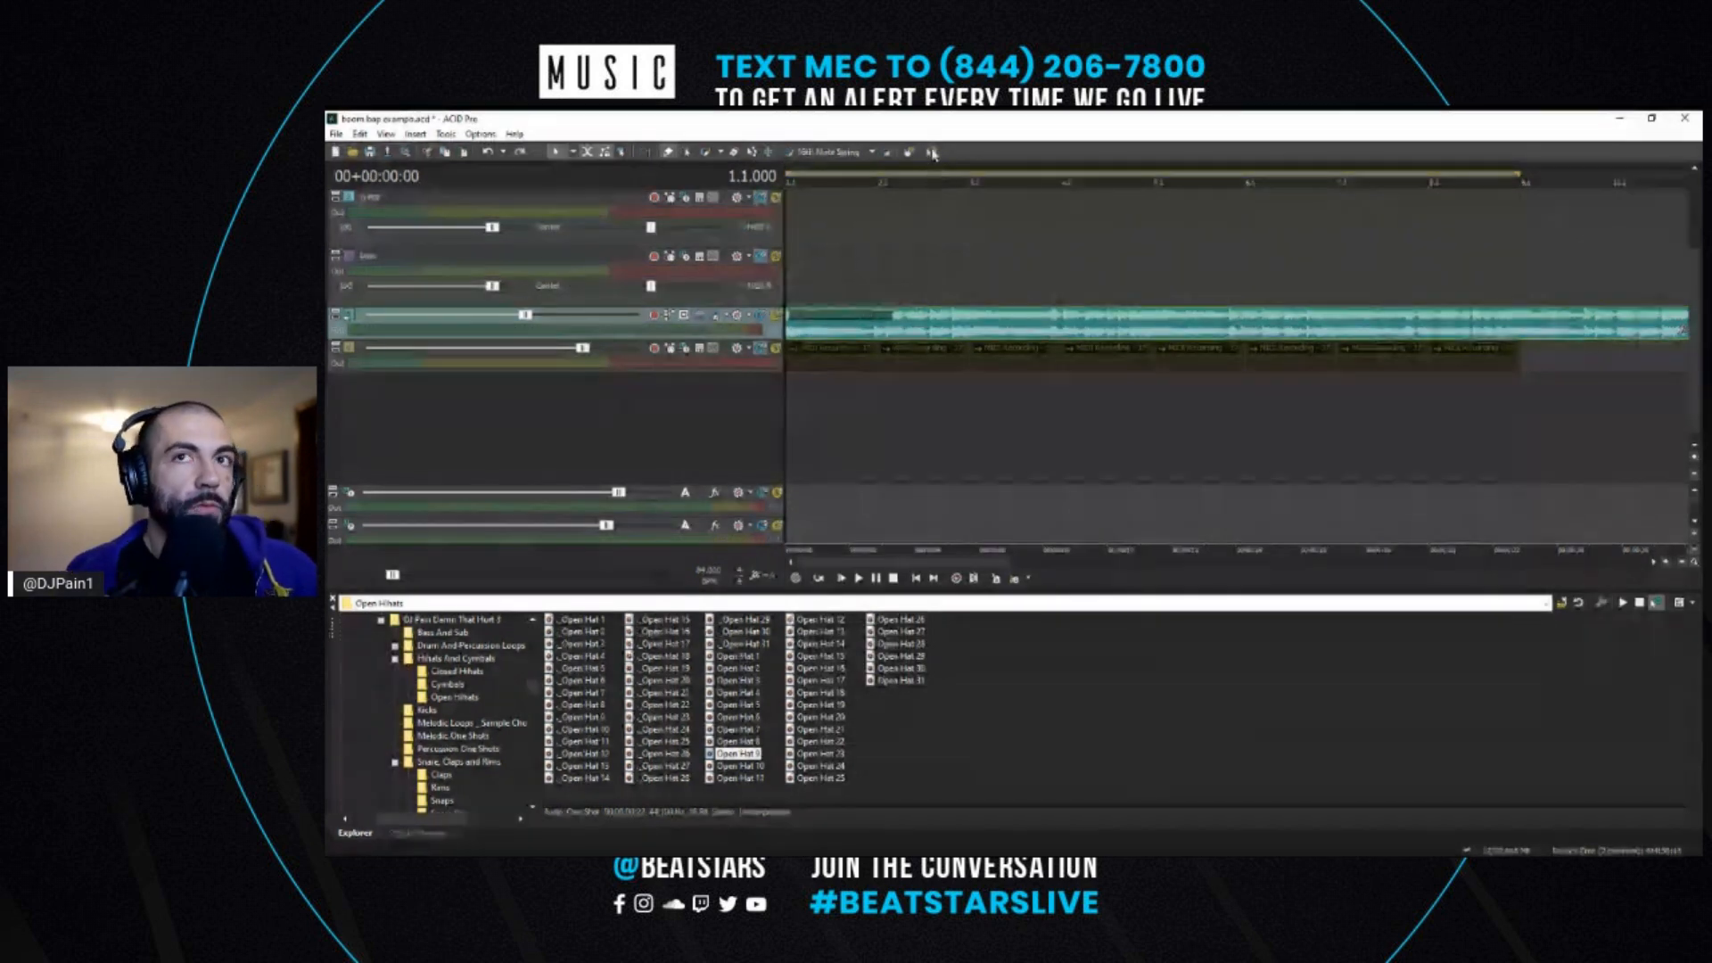
# - Play the opening of the sample from bar 1 to hear how it sits against the beat grid
pyautogui.scroll(-3, 1062, 401)
pyautogui.scroll(2, 1124, 375)
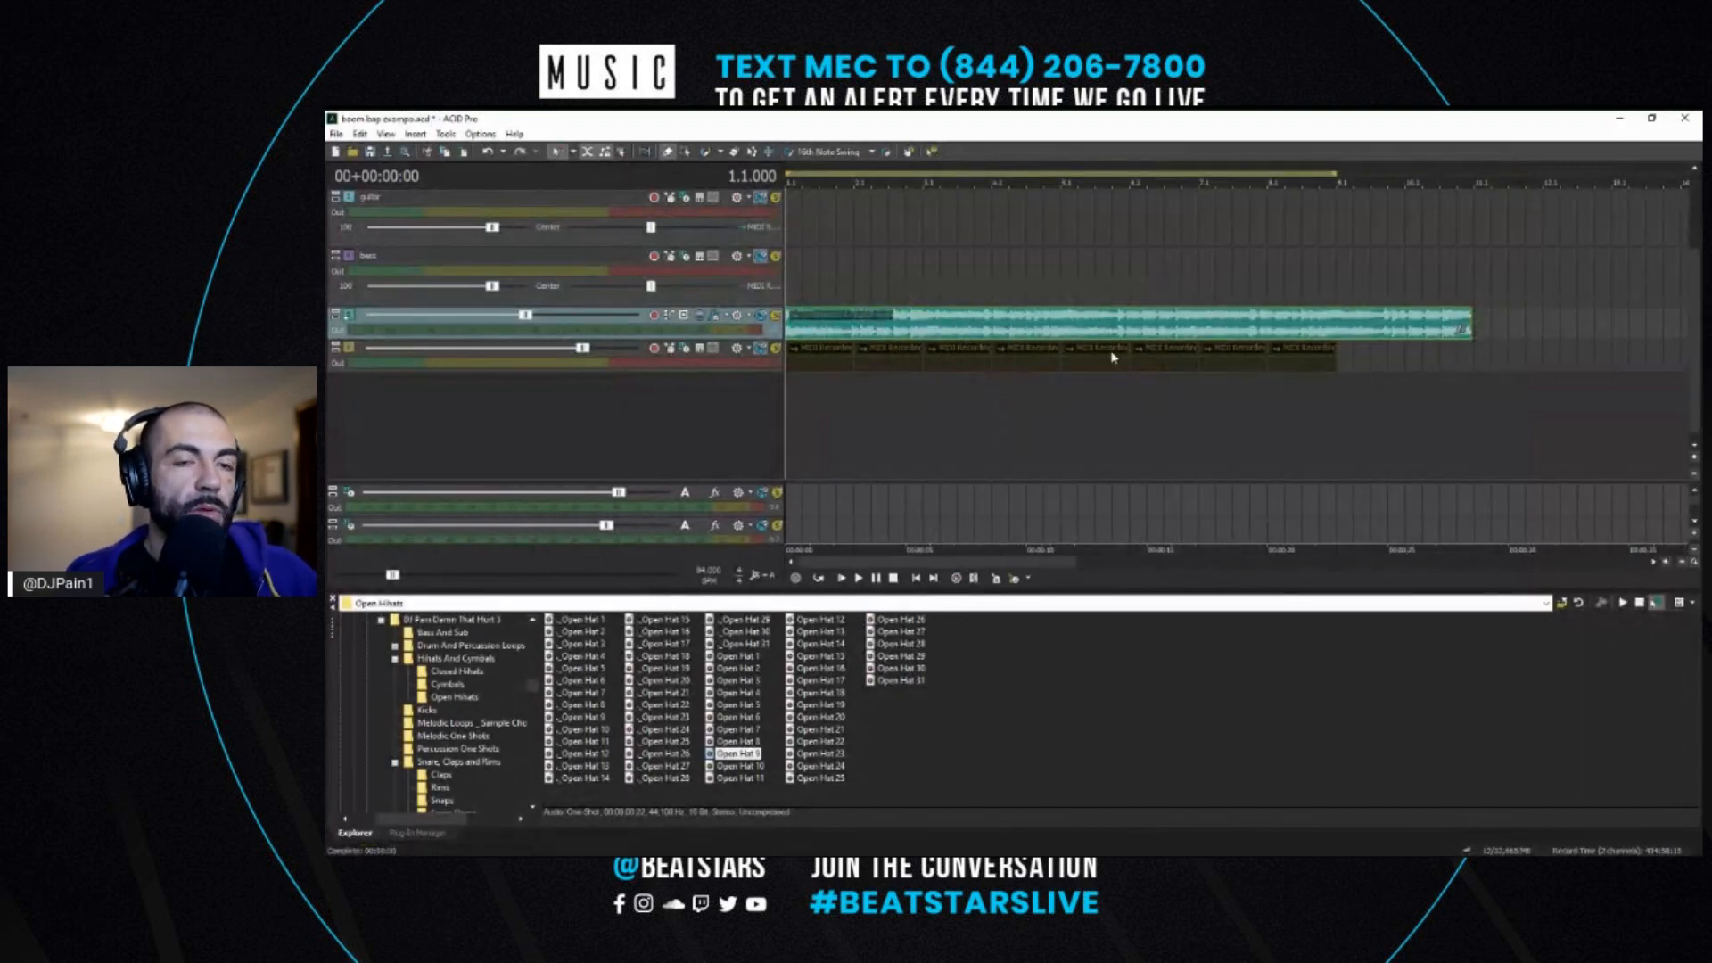
pyautogui.scroll(1, 1115, 357)
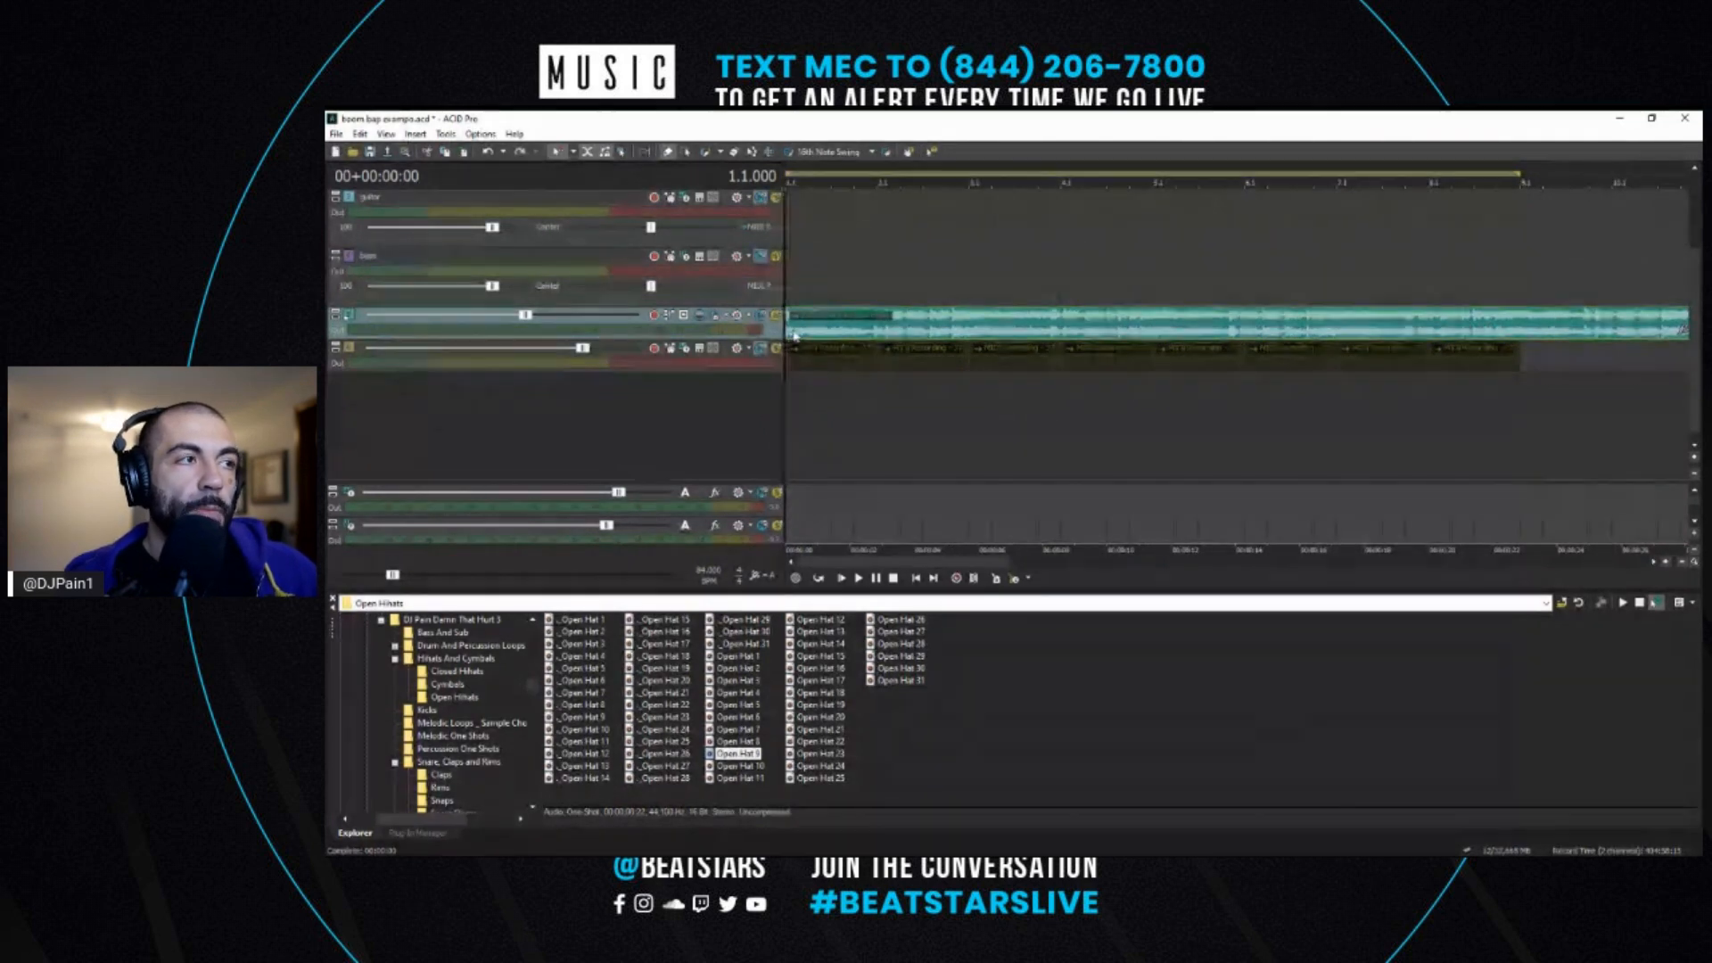
pyautogui.scroll(2, 829, 330)
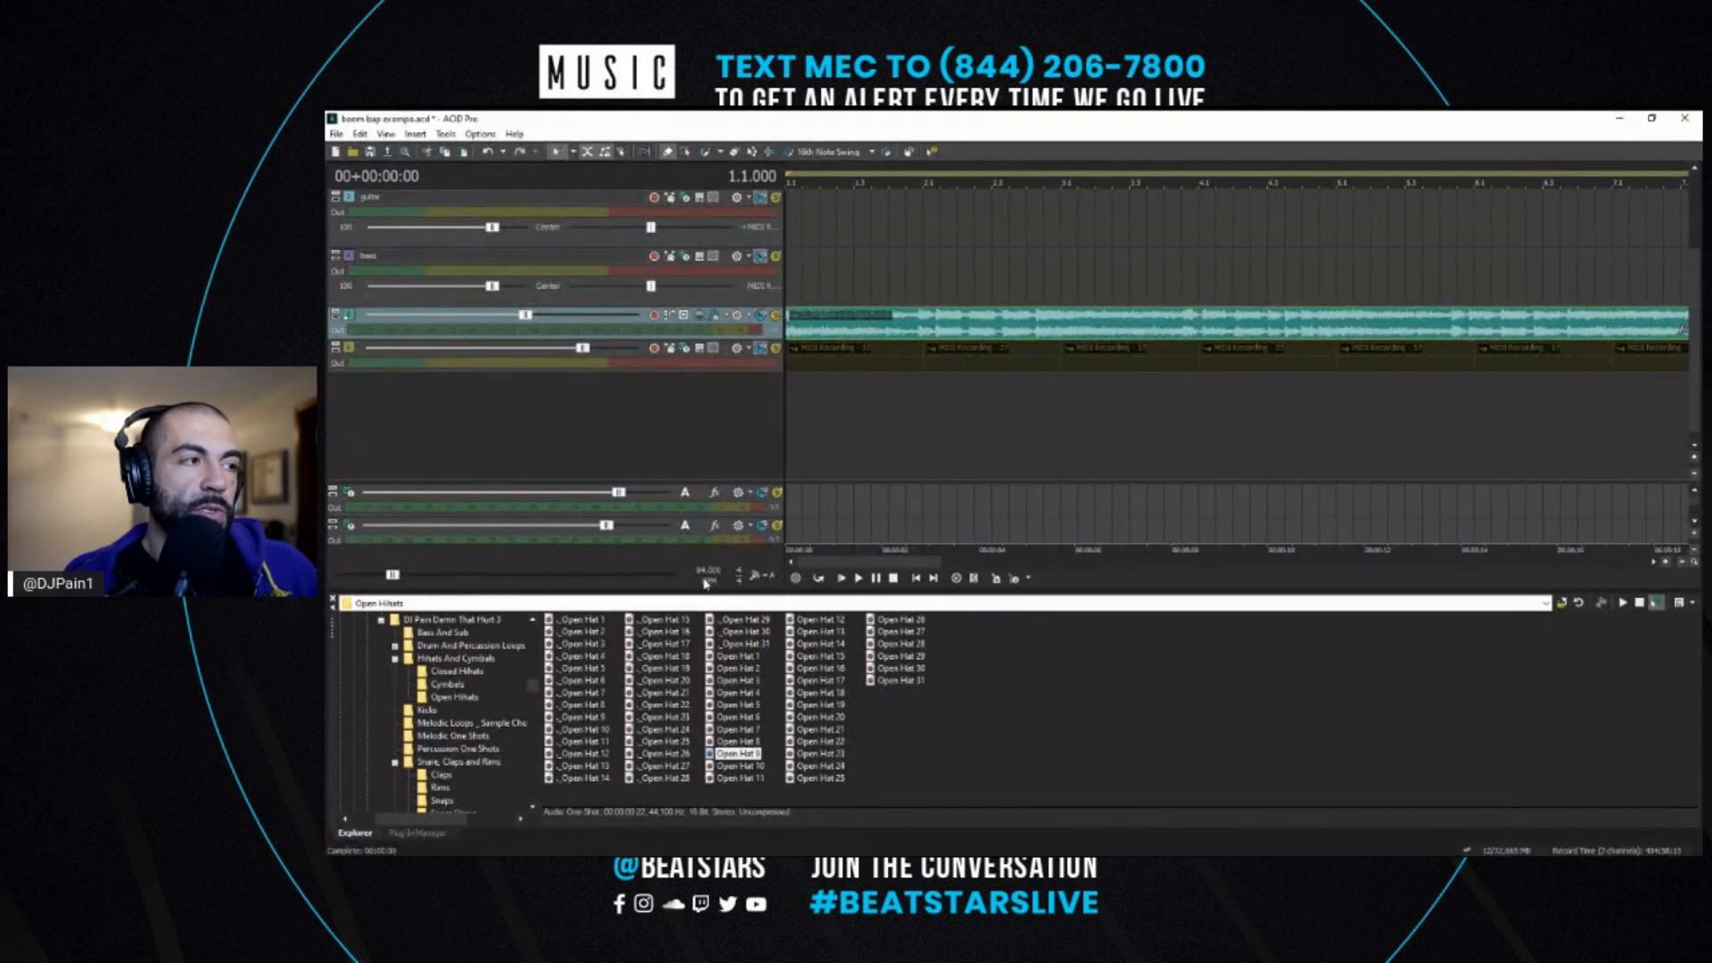
pyautogui.click(856, 341)
pyautogui.scroll(2, 913, 344)
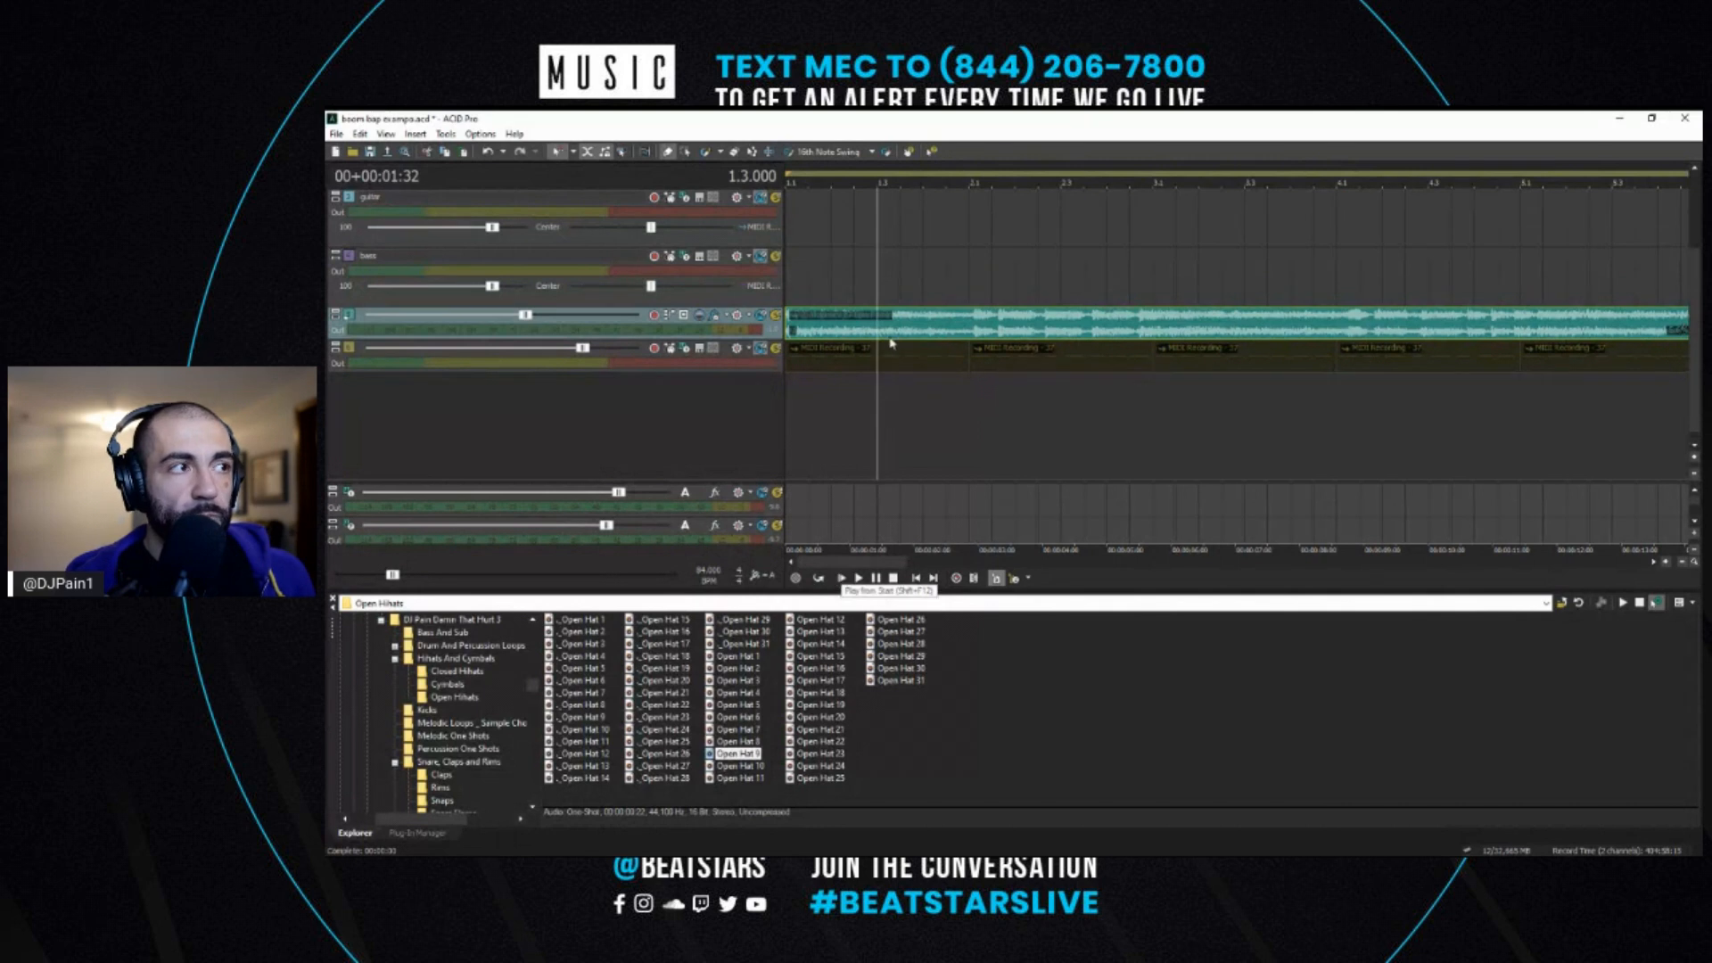
pyautogui.click(786, 329)
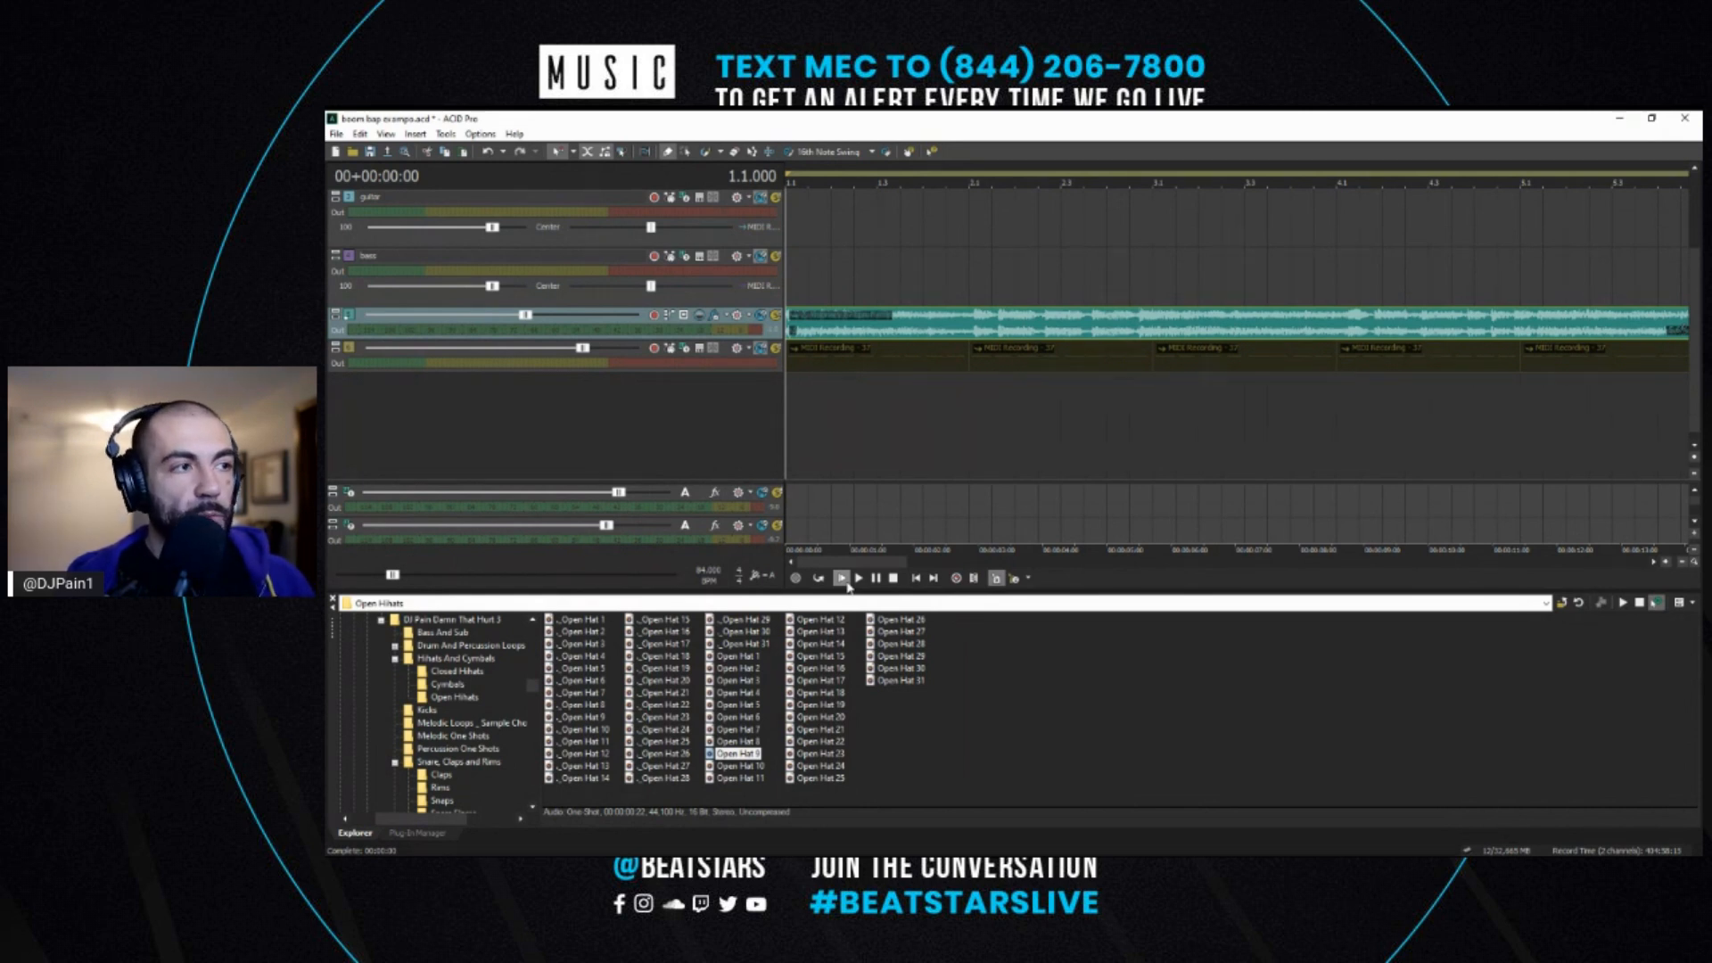
pyautogui.click(844, 580)
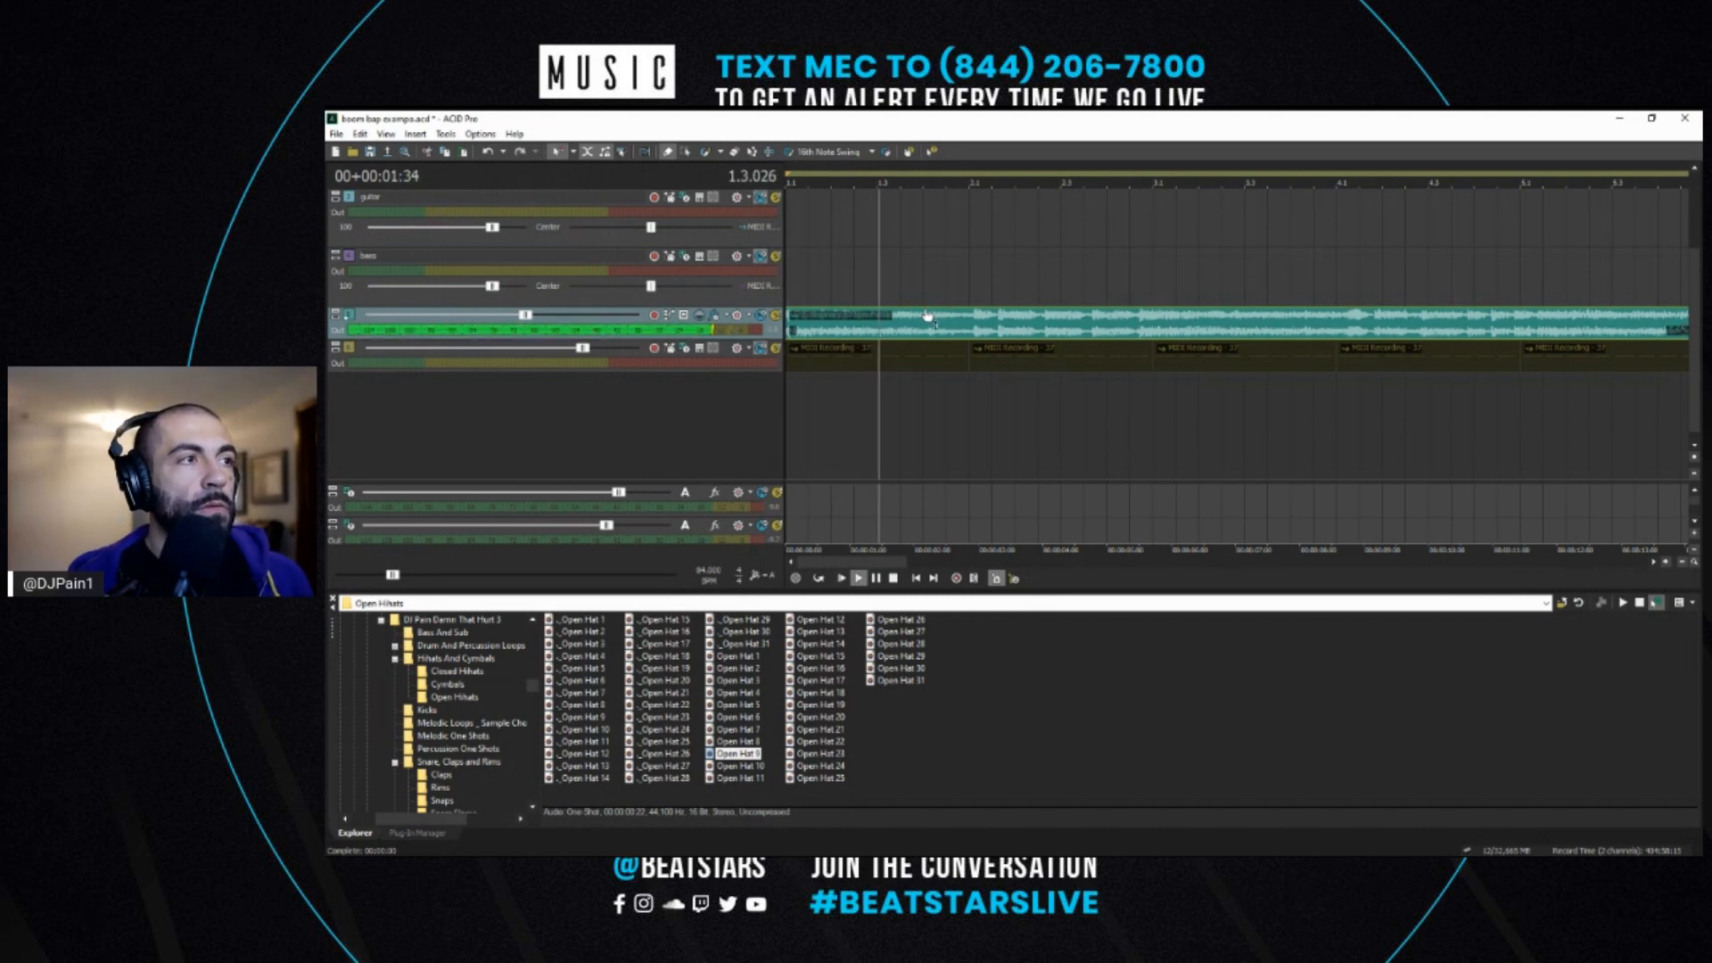
pyautogui.press('space')
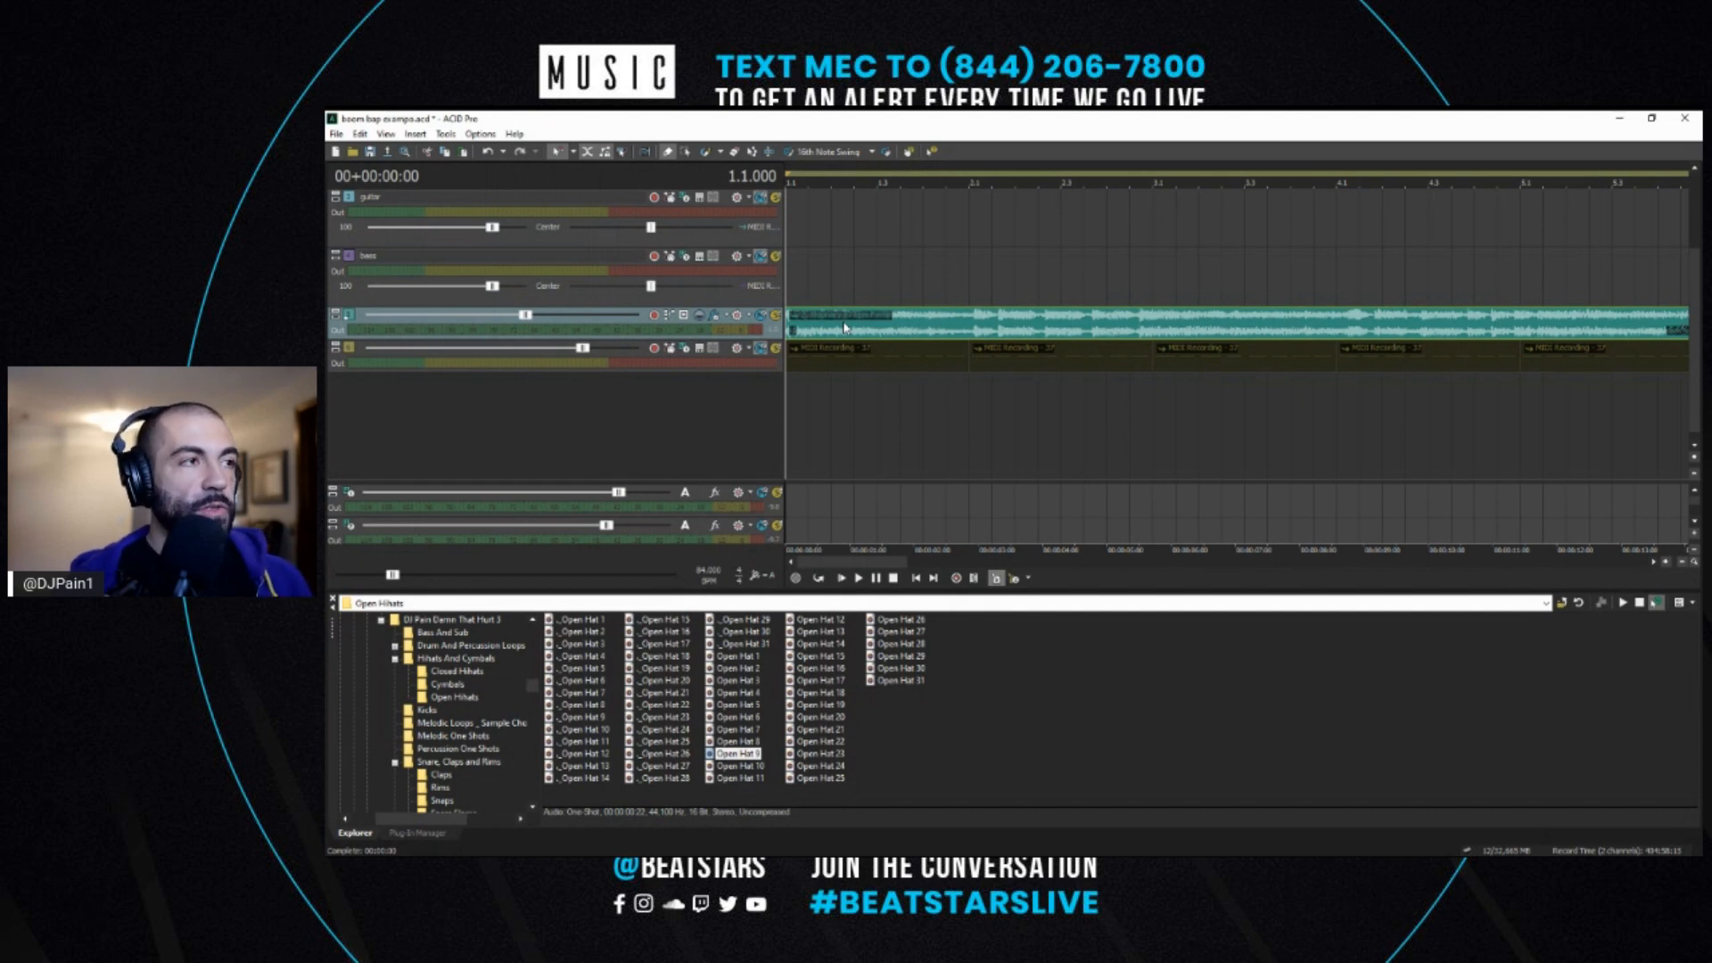
# - Try the sample pitched slightly down and up, auditioning it from the start, and restore its original pitch
pyautogui.press('space')
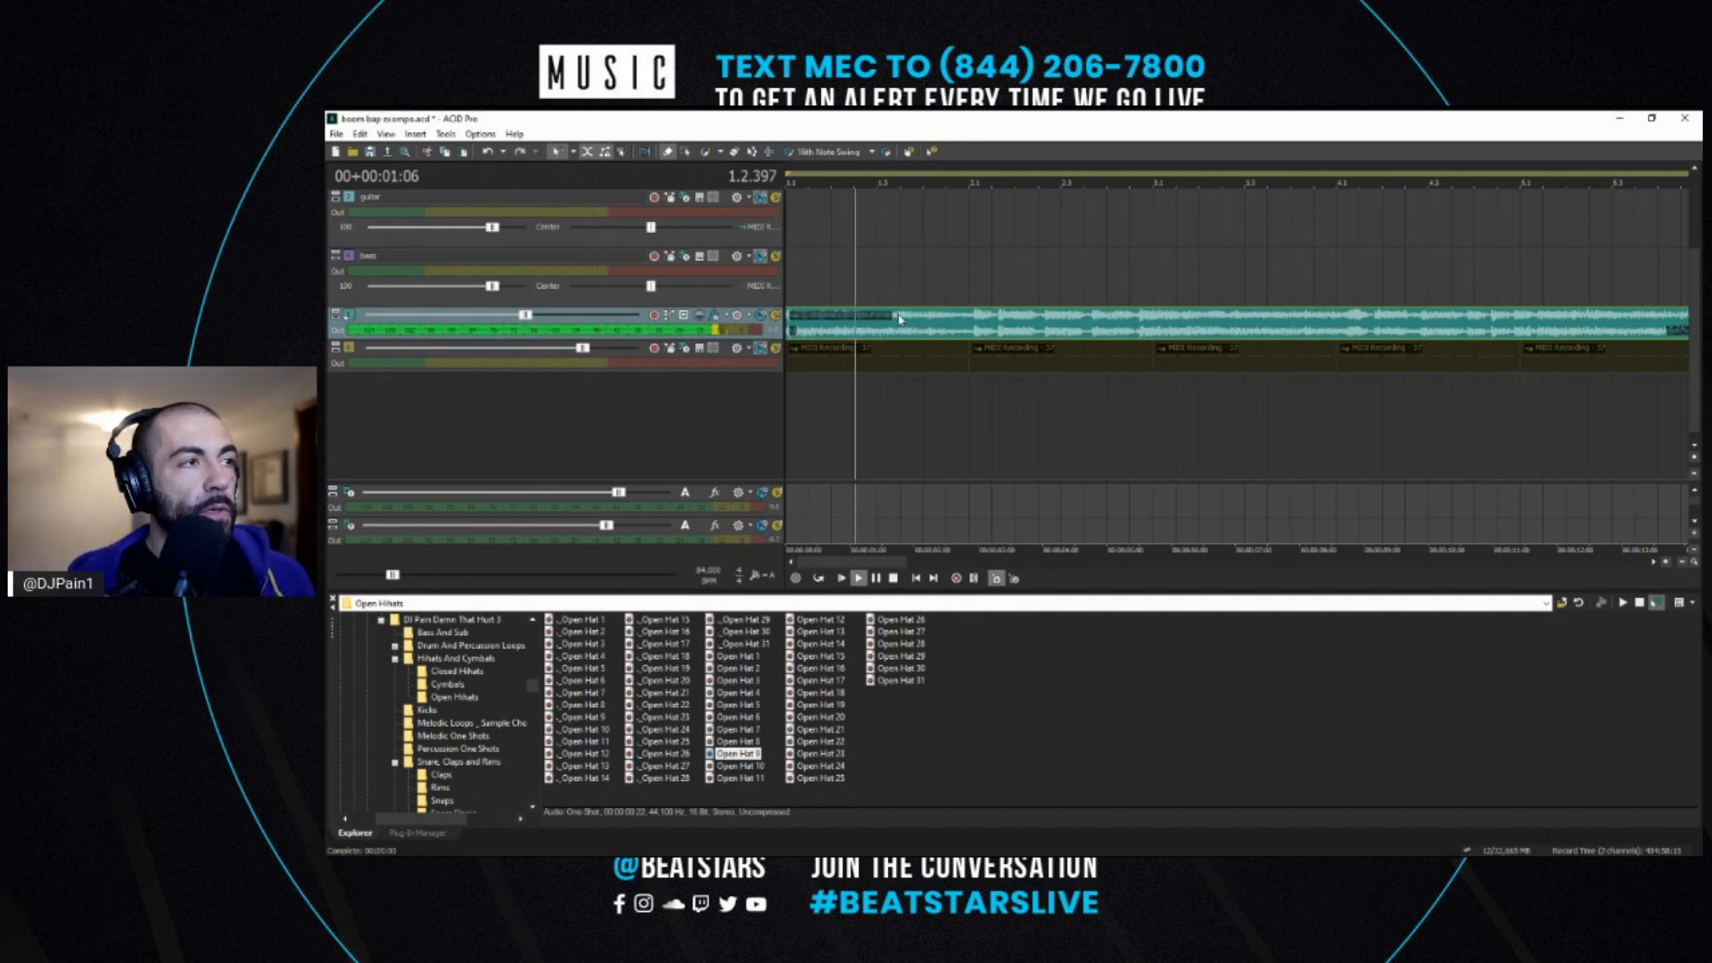
pyautogui.press('space')
pyautogui.press('space')
pyautogui.press('space')
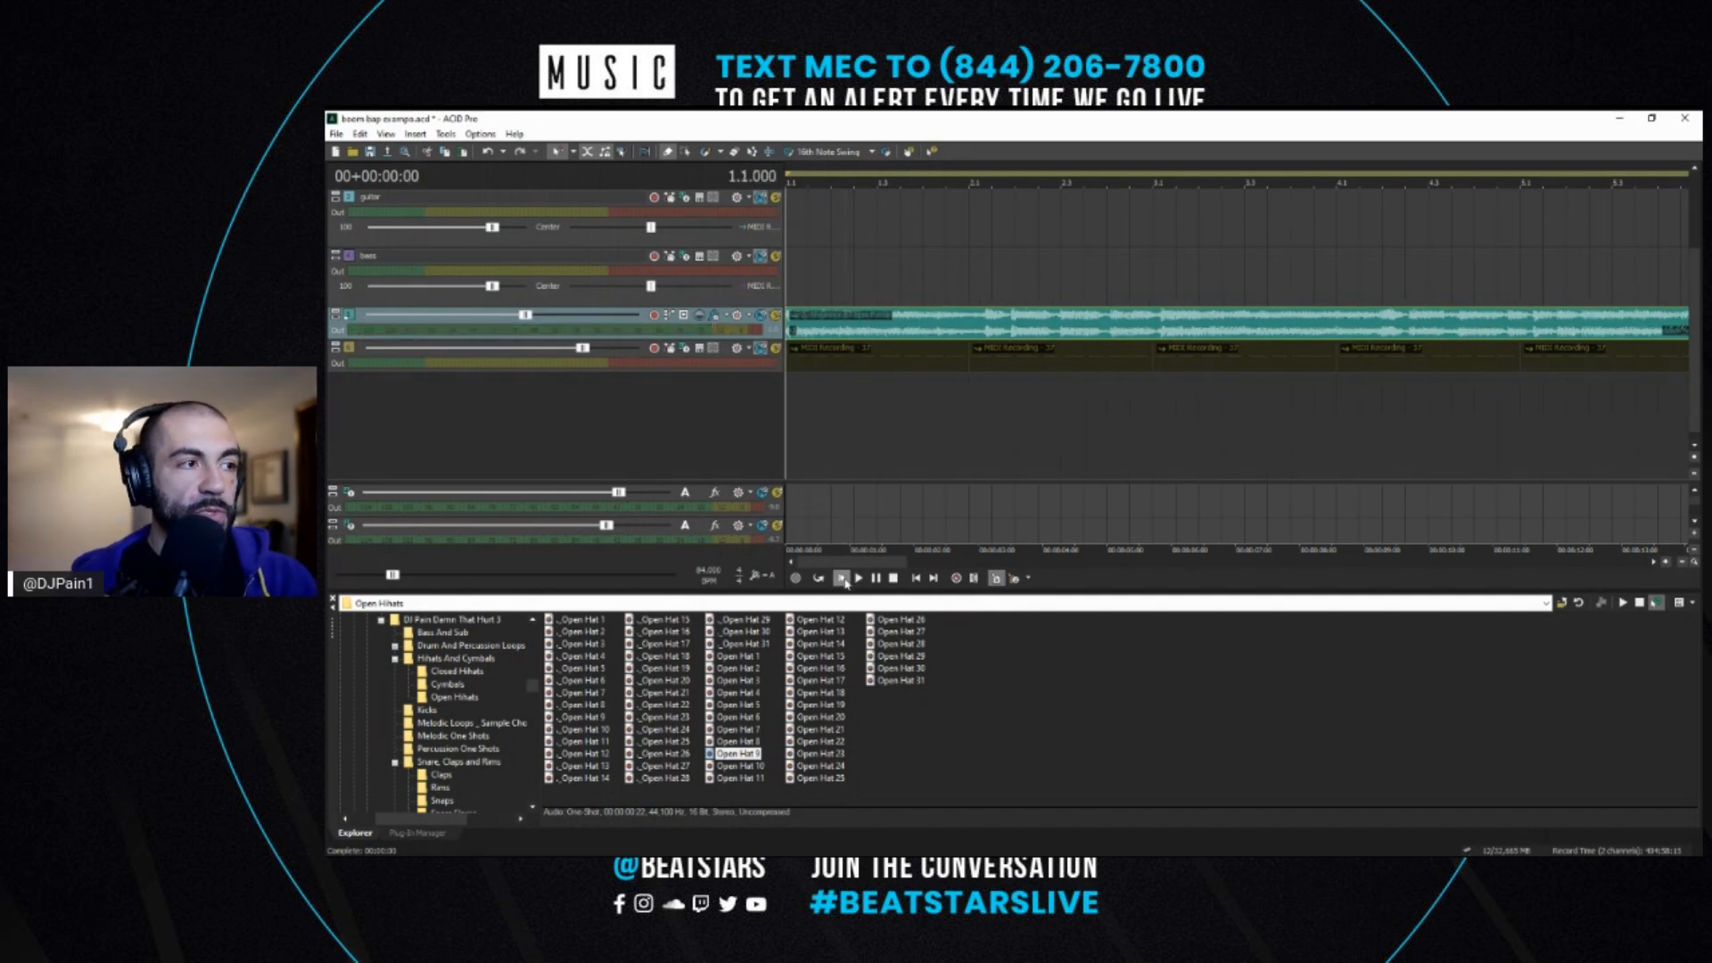
pyautogui.click(841, 579)
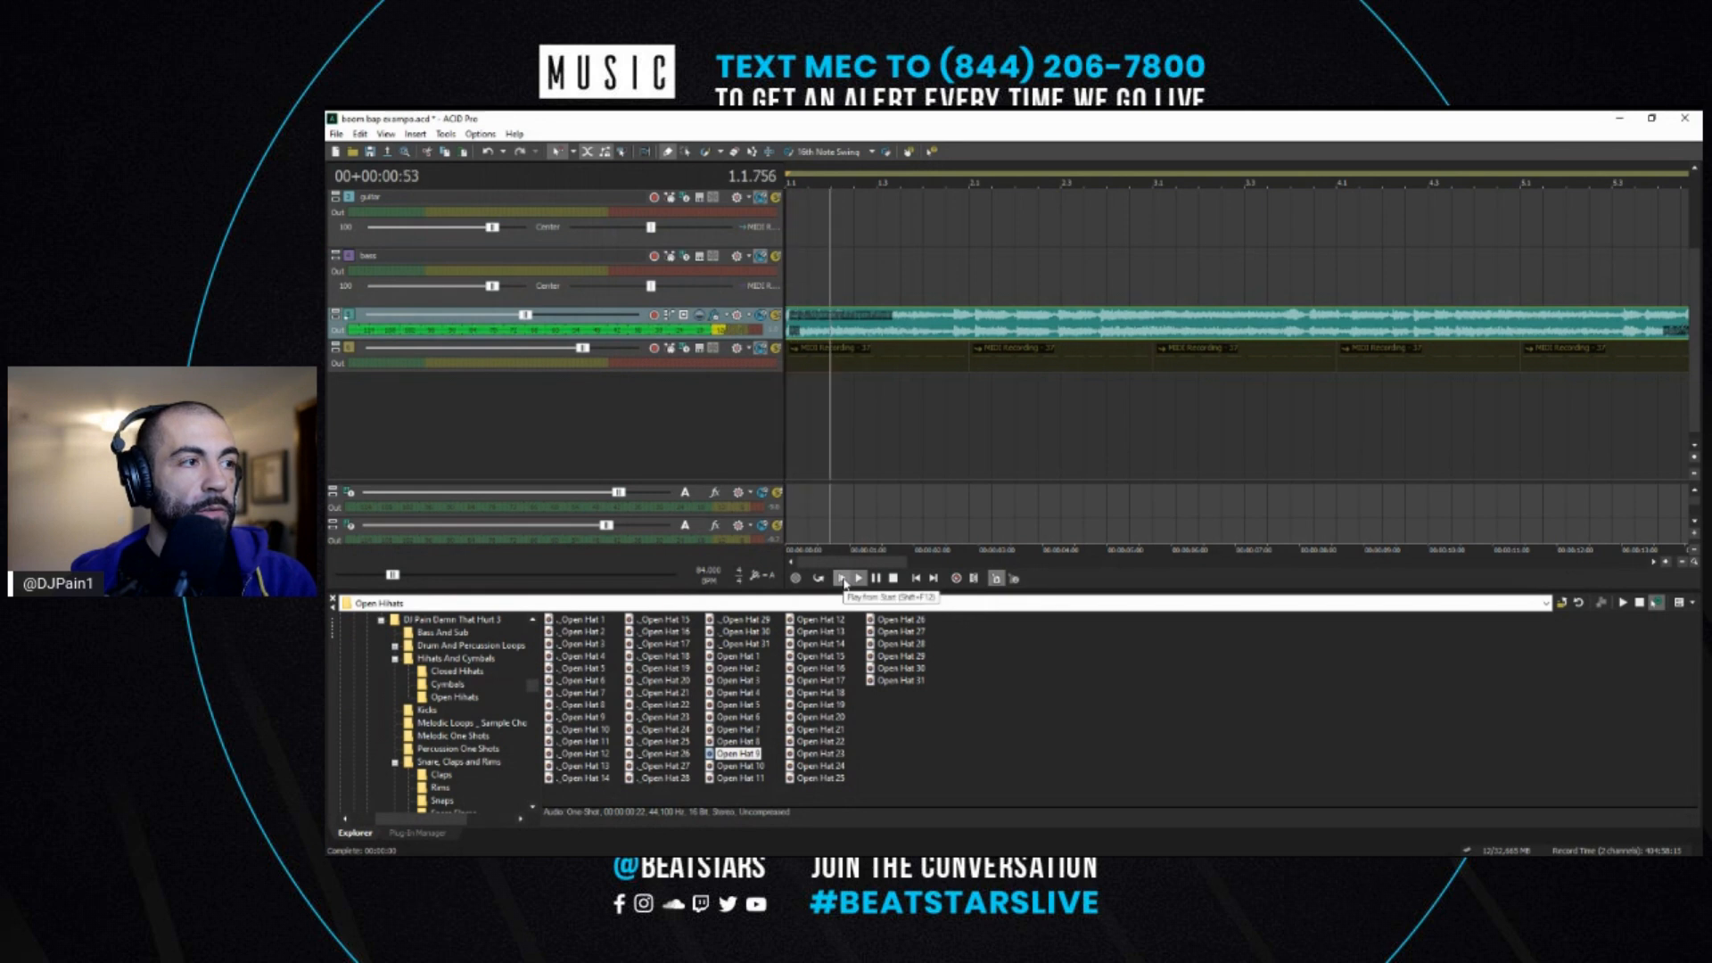
pyautogui.press('space')
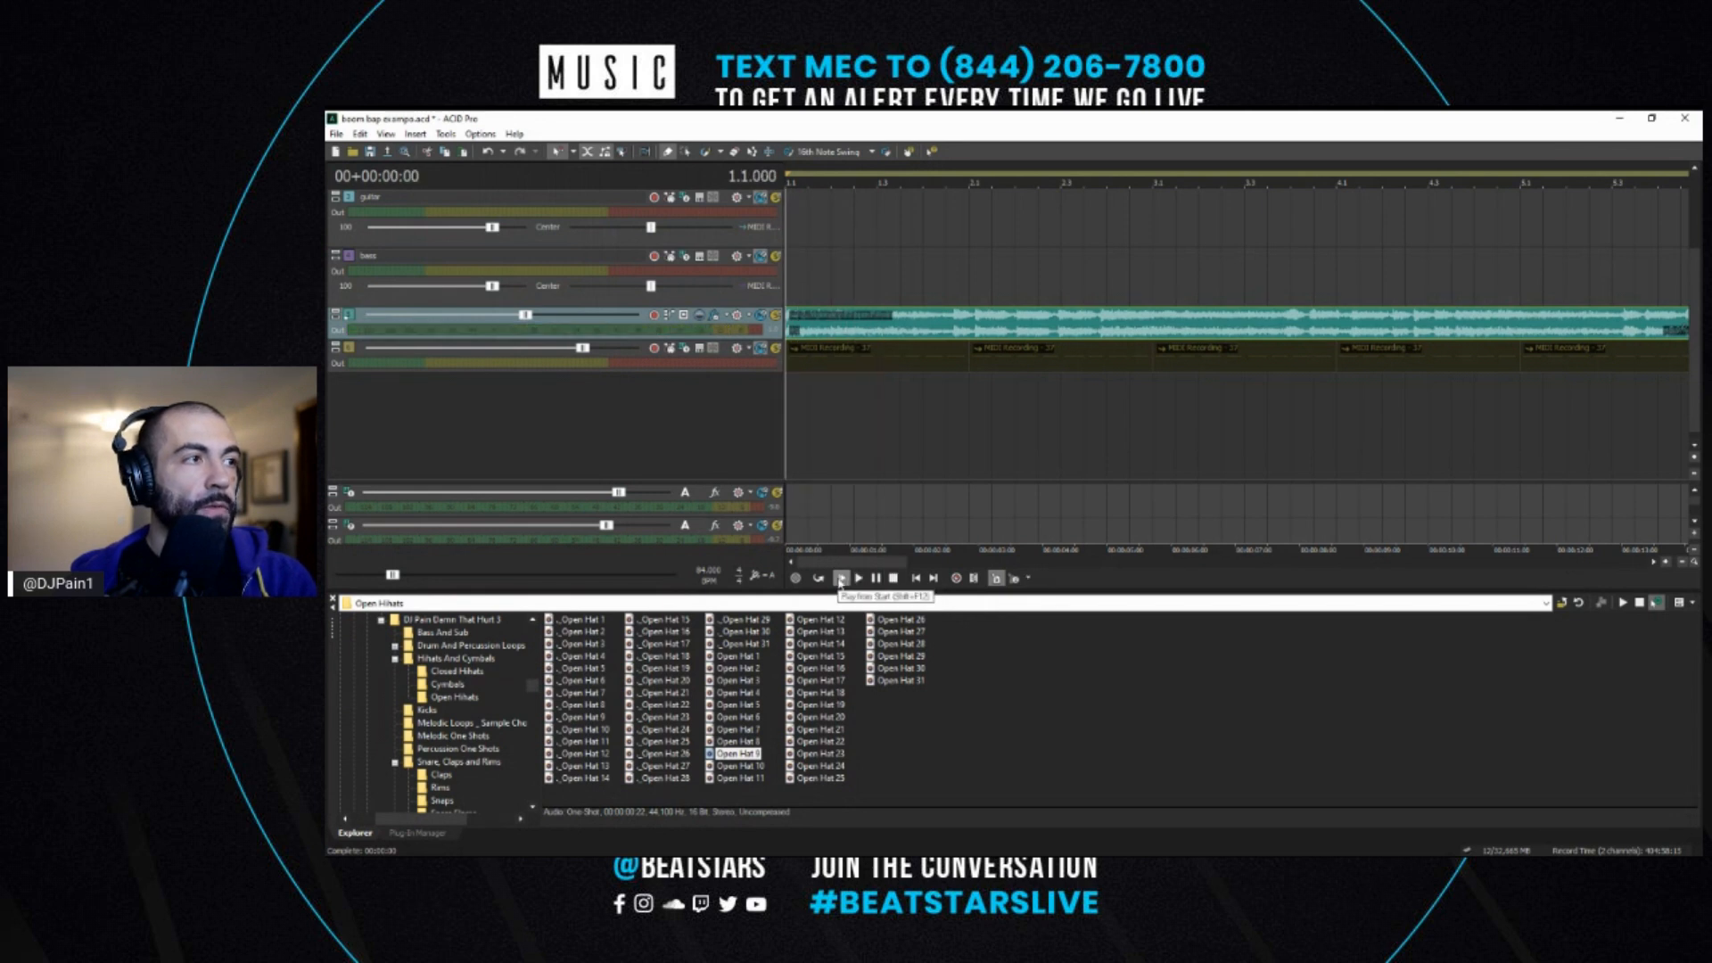
pyautogui.click(841, 579)
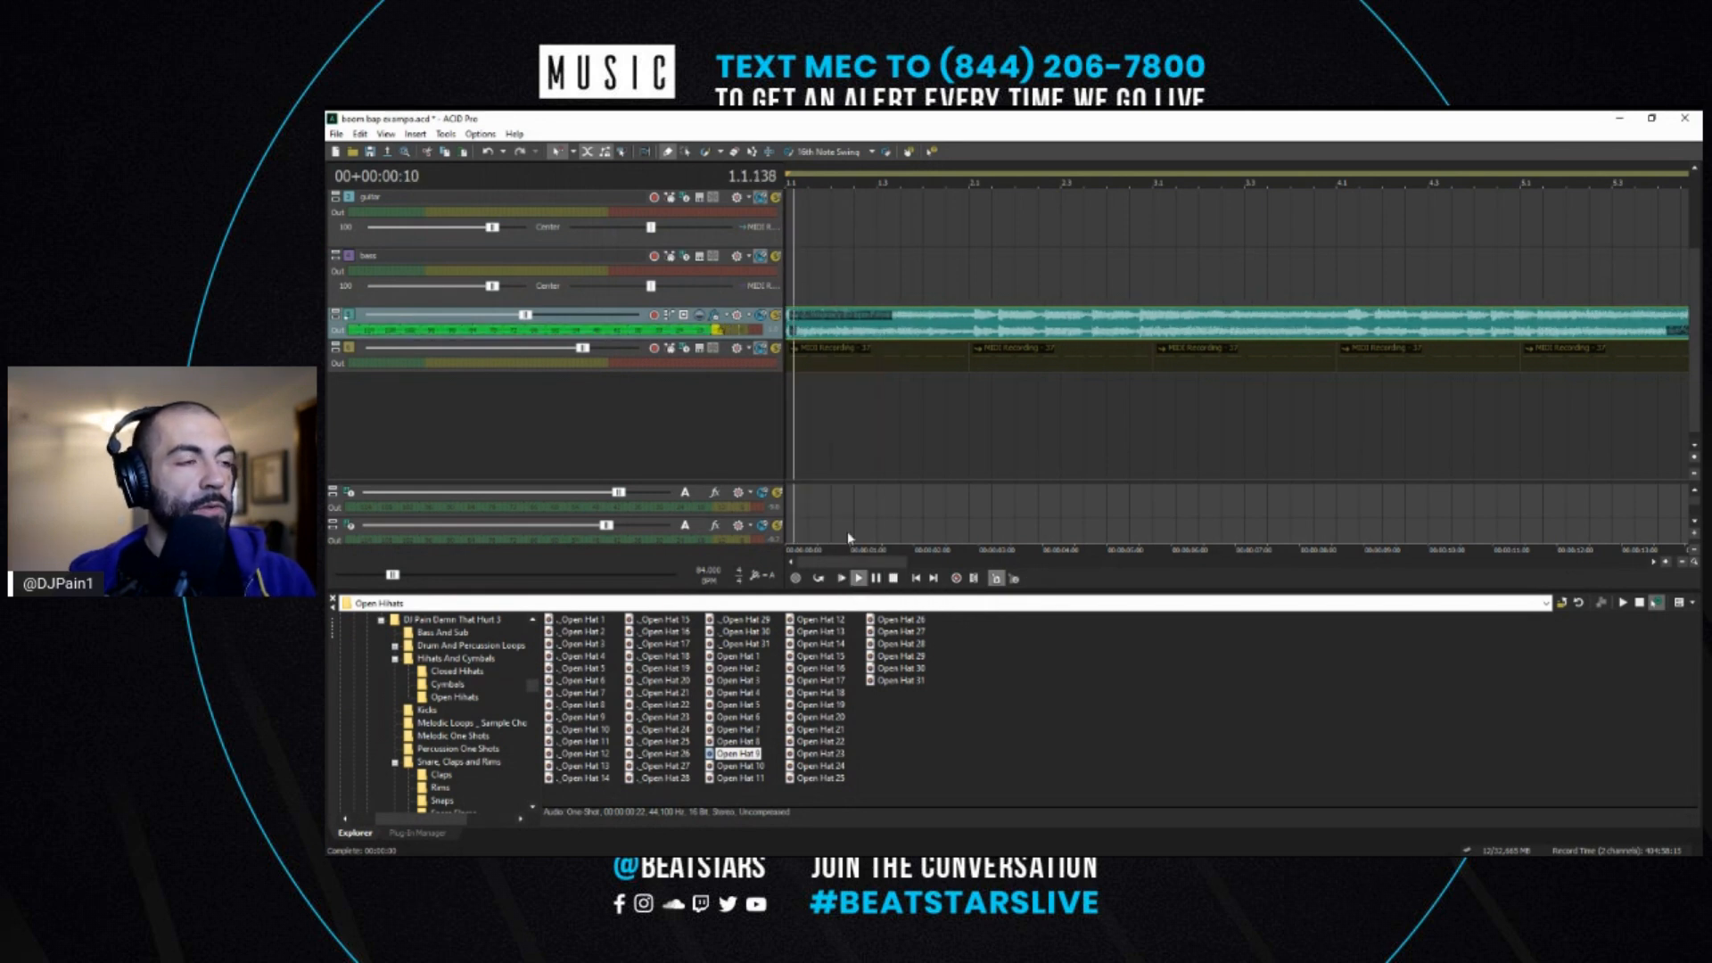
pyautogui.press('space')
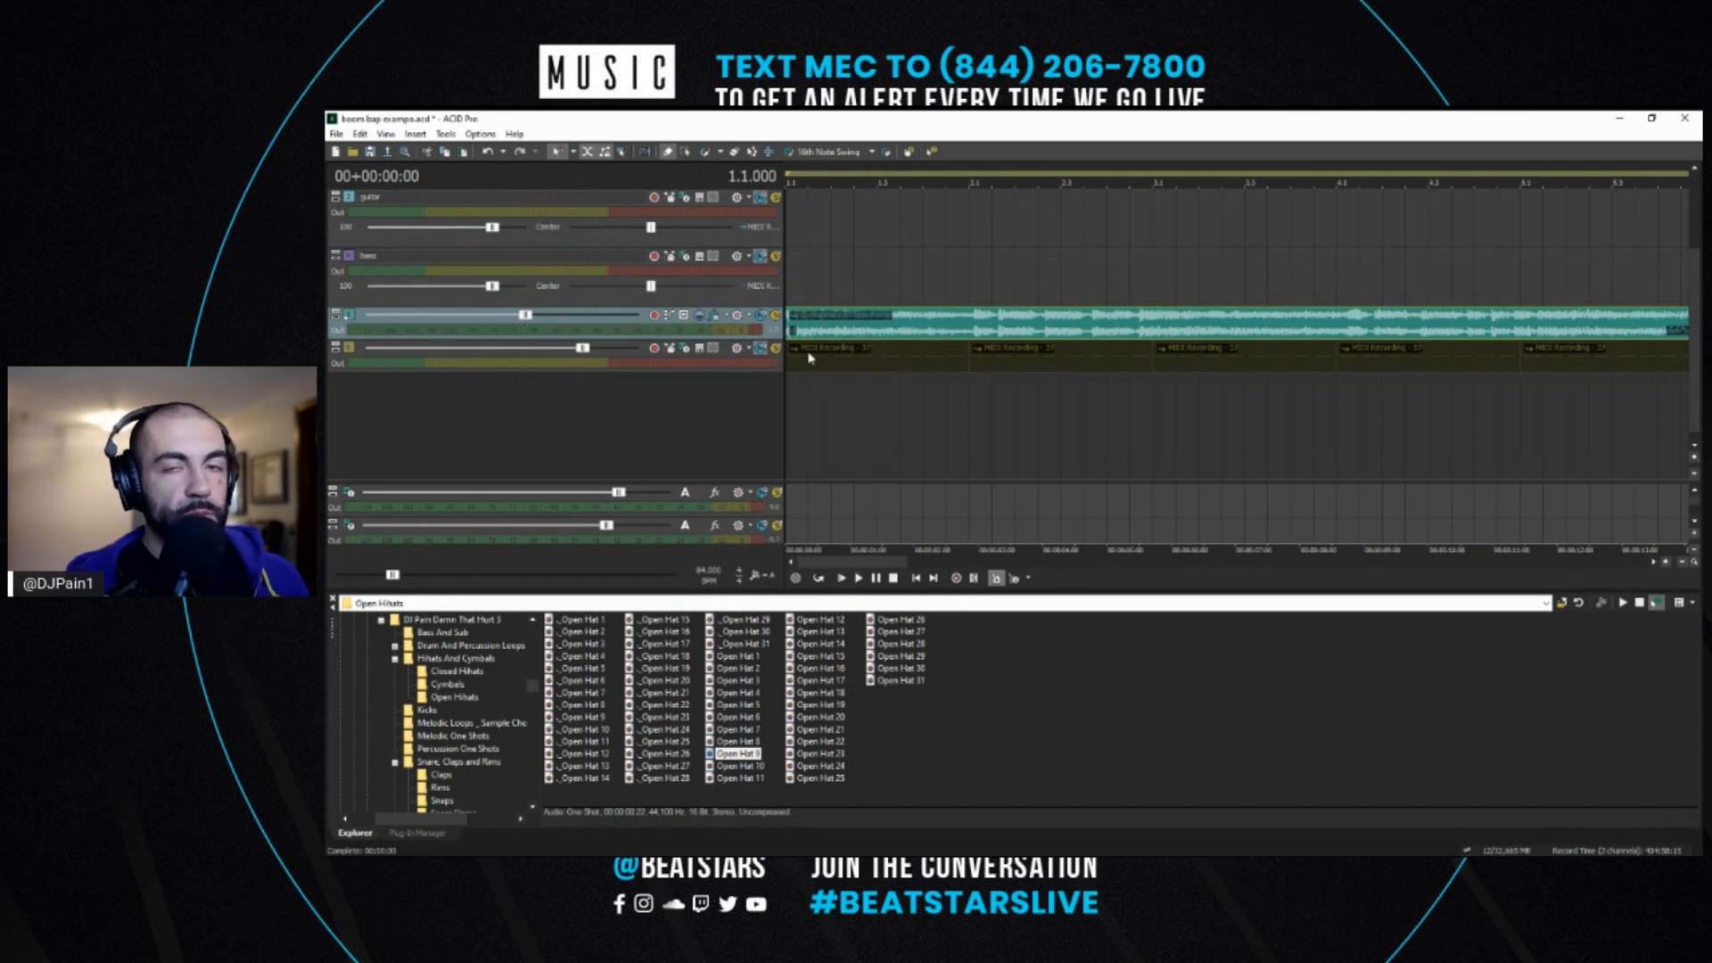
# - Play the sample's opening and split it at 1.3.000, on beat 3 of bar 1
pyautogui.scroll(2, 810, 356)
pyautogui.press('space')
pyautogui.scroll(-1, 1061, 361)
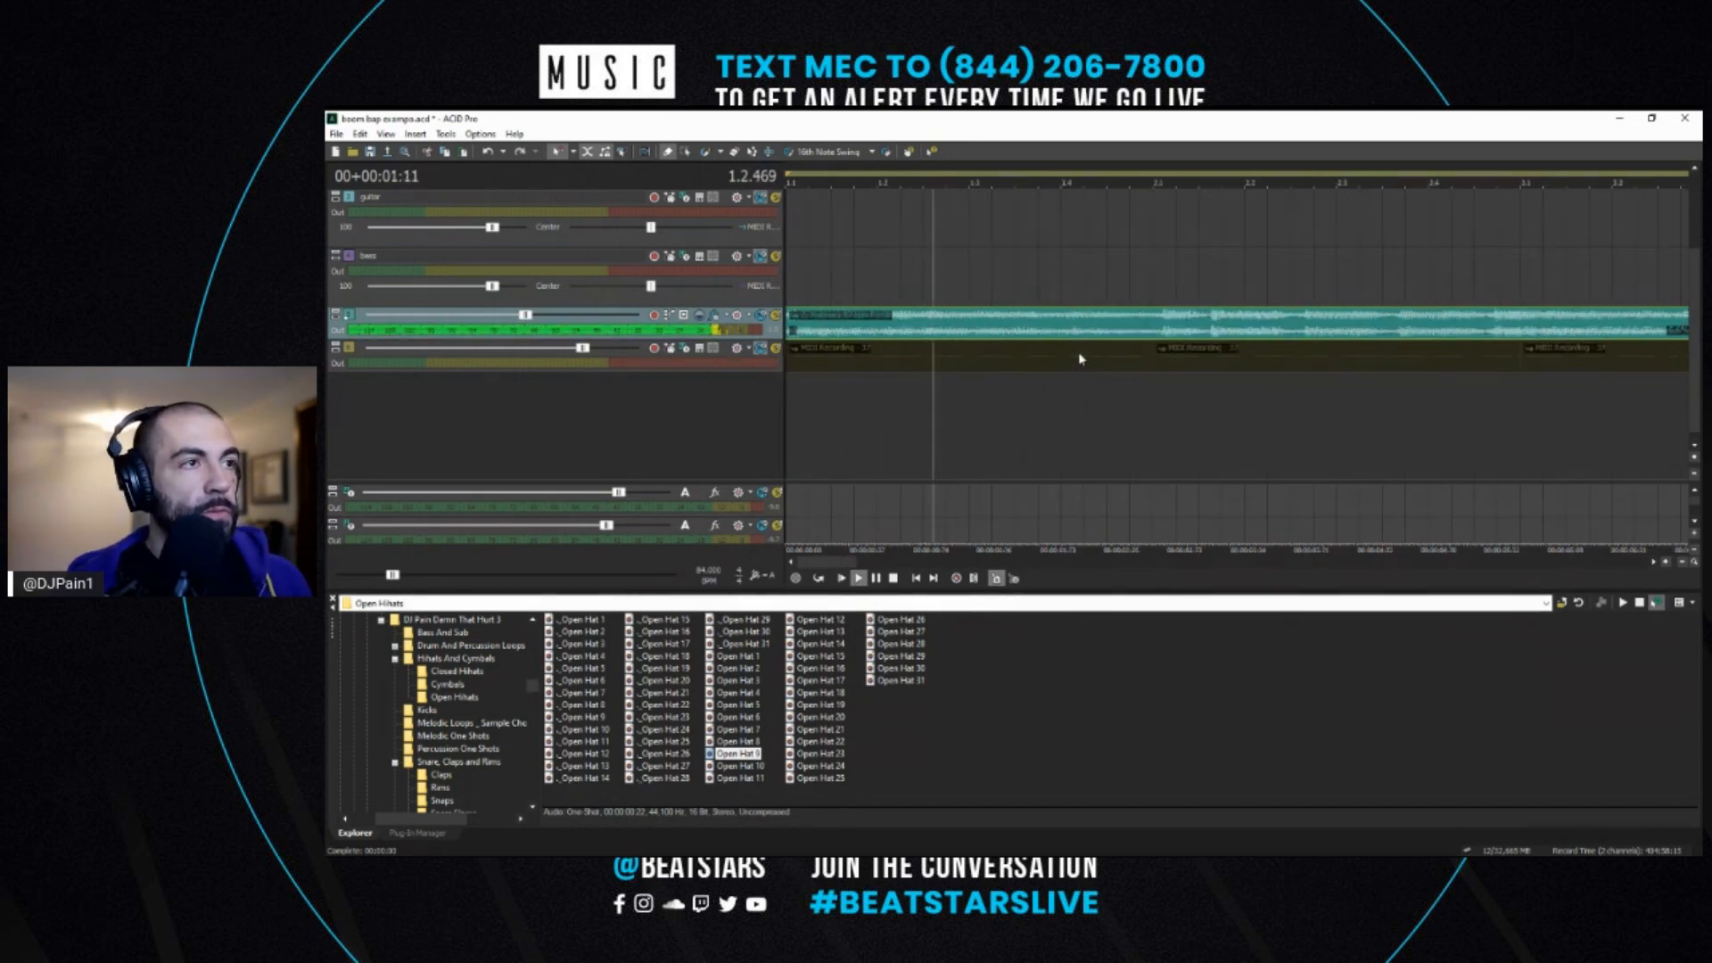
pyautogui.press('space')
pyautogui.scroll(1, 971, 327)
pyautogui.click(1154, 327)
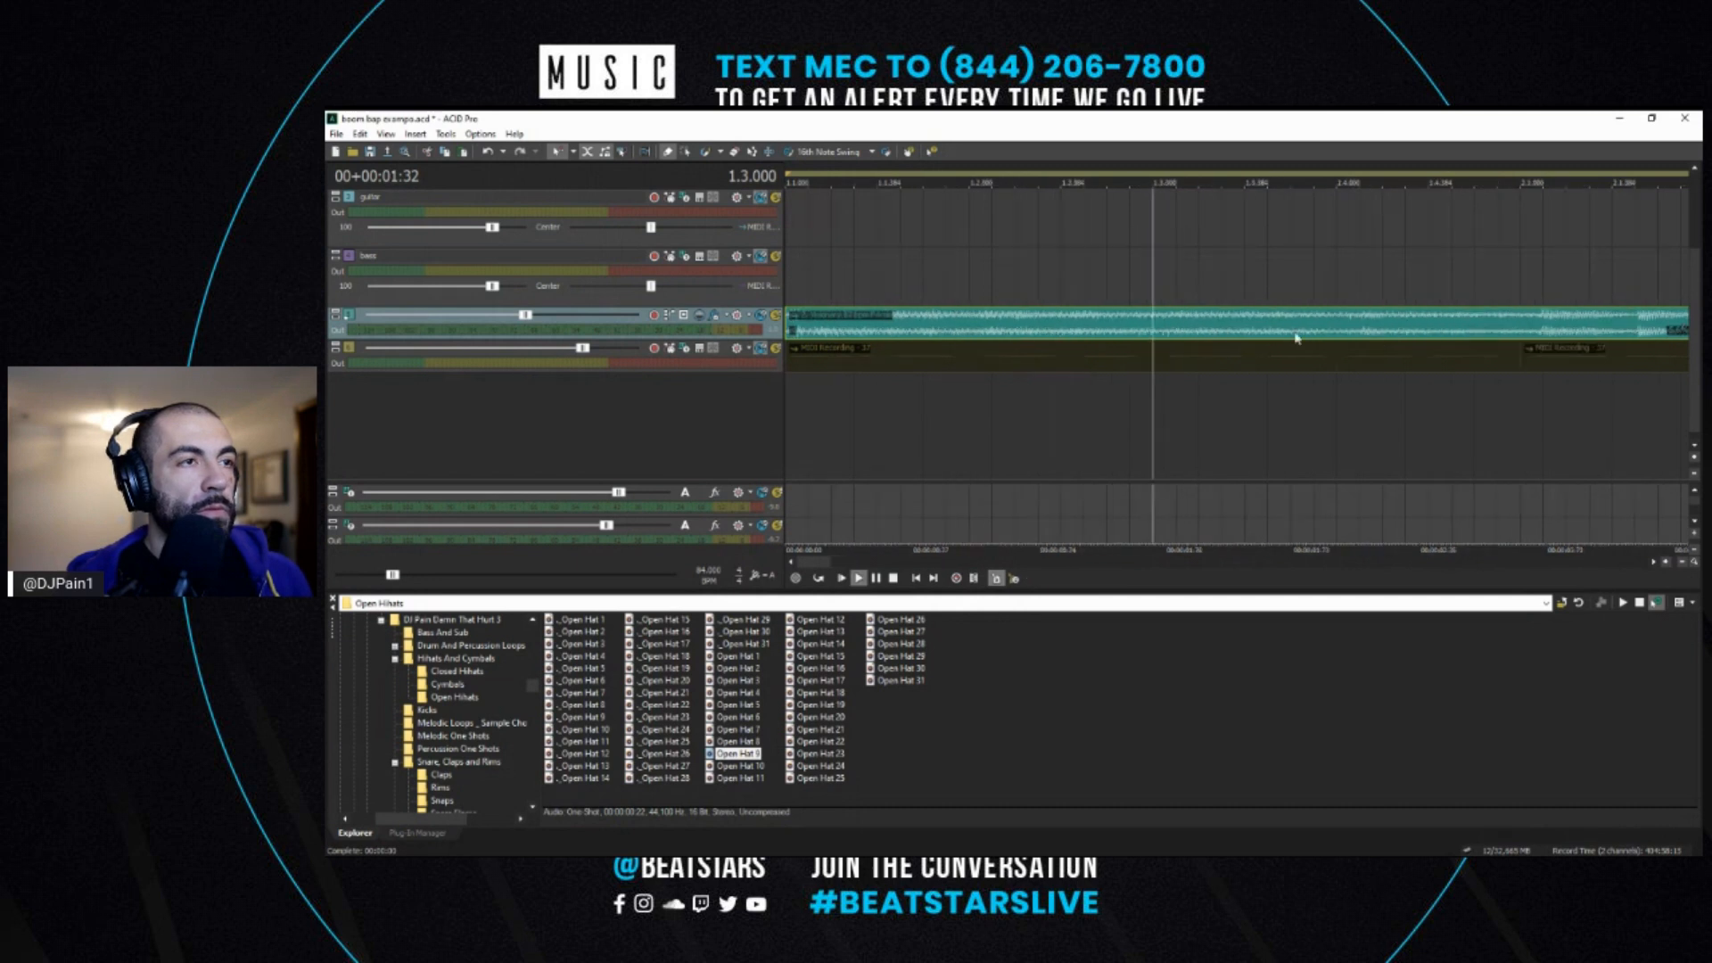
pyautogui.press('s')
pyautogui.press('space')
# - Audition the sample up to bar 3, split it there, and move the remaining audio out past bar 9
pyautogui.scroll(-2, 1157, 328)
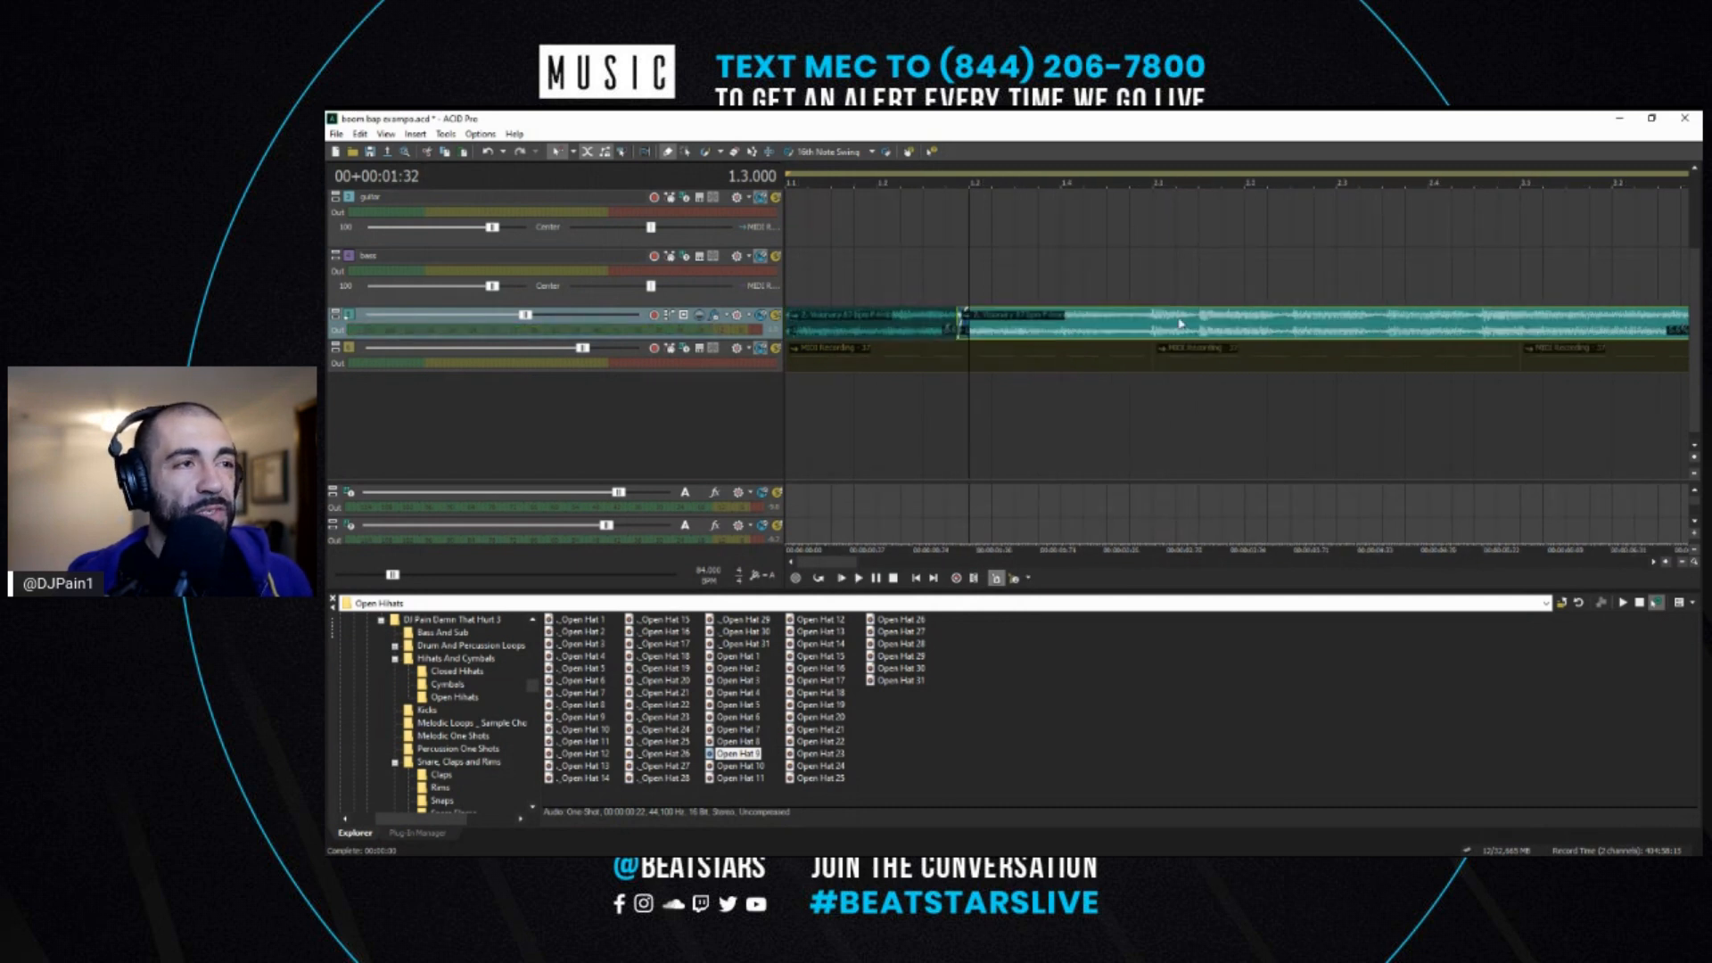
pyautogui.scroll(1, 1157, 328)
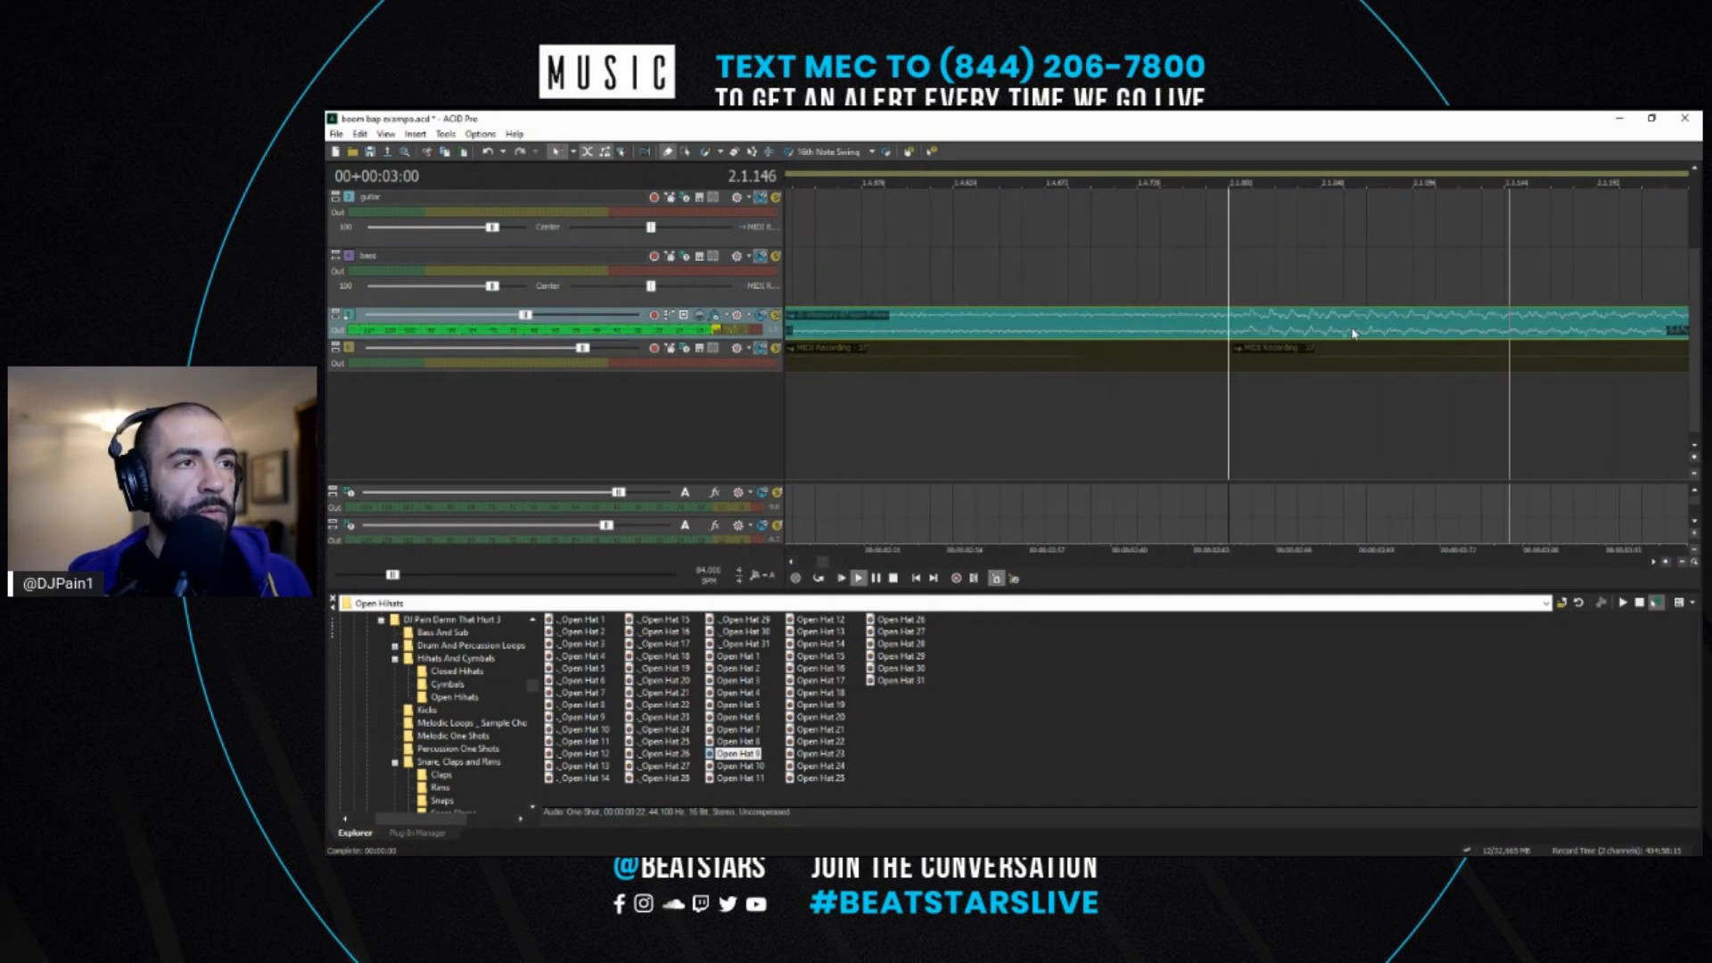
pyautogui.scroll(-2, 1318, 339)
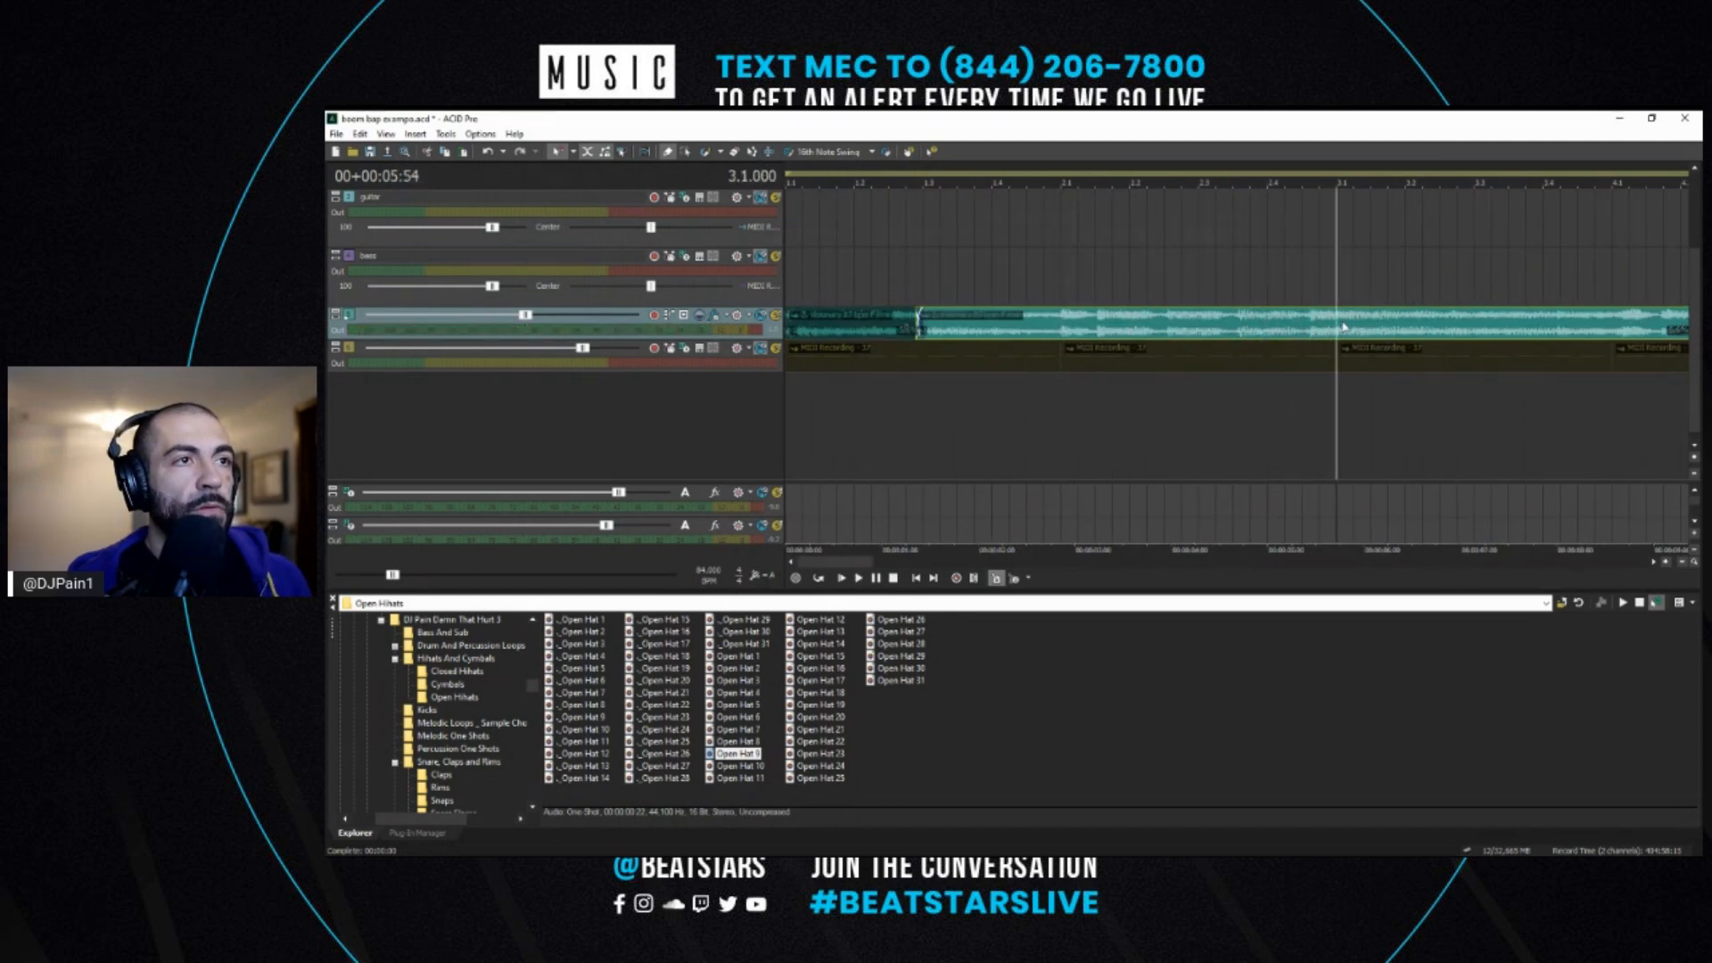
pyautogui.scroll(-2, 1189, 375)
pyautogui.press('space')
pyautogui.press('space')
pyautogui.moveTo(1026, 329); pyautogui.dragTo(1471, 327)
# - Copy the chopped two-bar opening phrase and paste it at bar 3
pyautogui.click(685, 152)
pyautogui.click(898, 320)
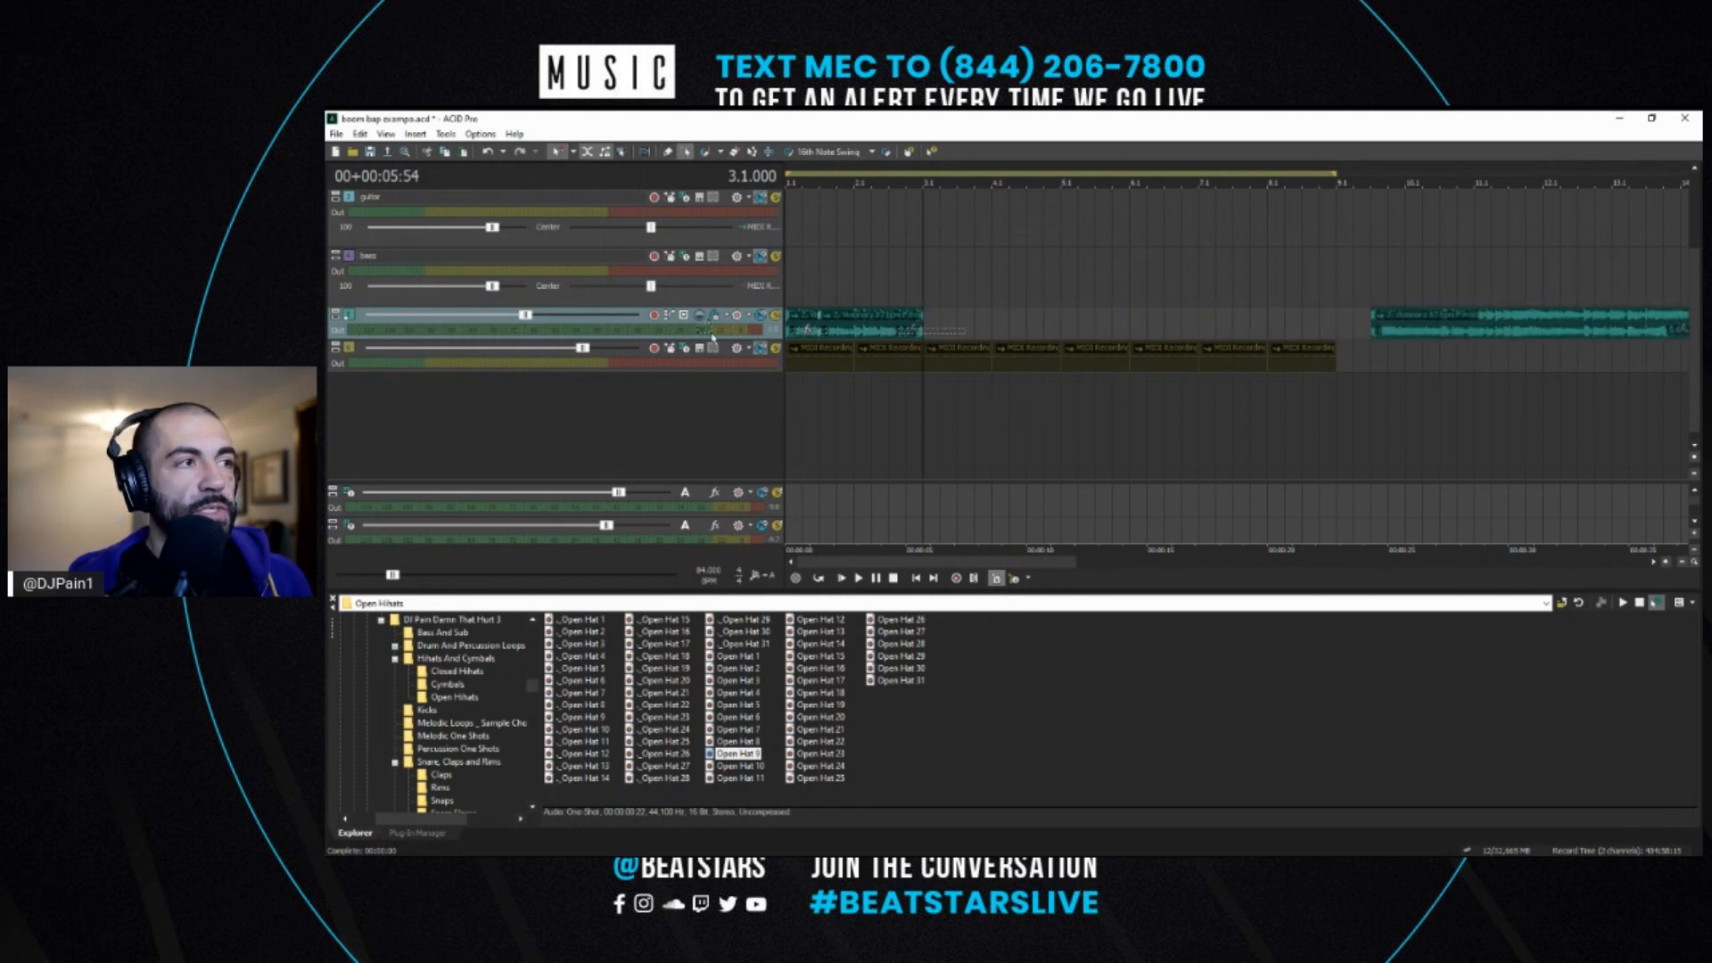
pyautogui.click(927, 324)
pyautogui.hotkey('ctrl', 'v')
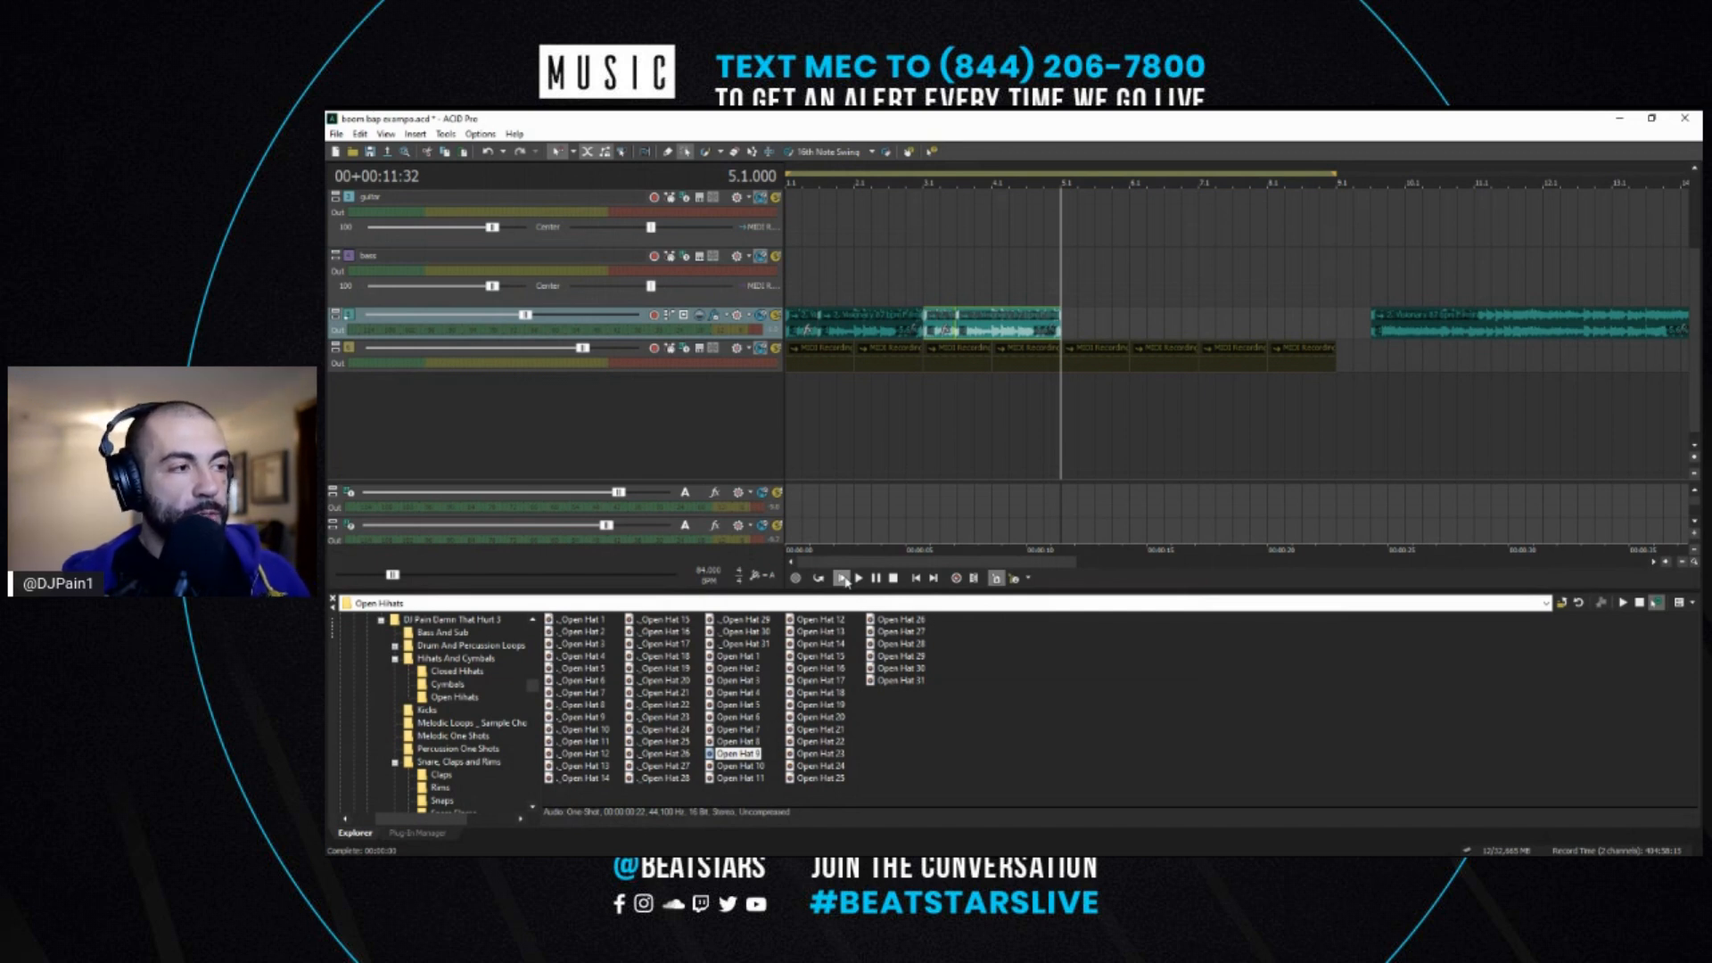
# - Play the chops from bar 1 and adjust the highest band of the sample's Track EQ curve
pyautogui.click(802, 325)
pyautogui.click(791, 326)
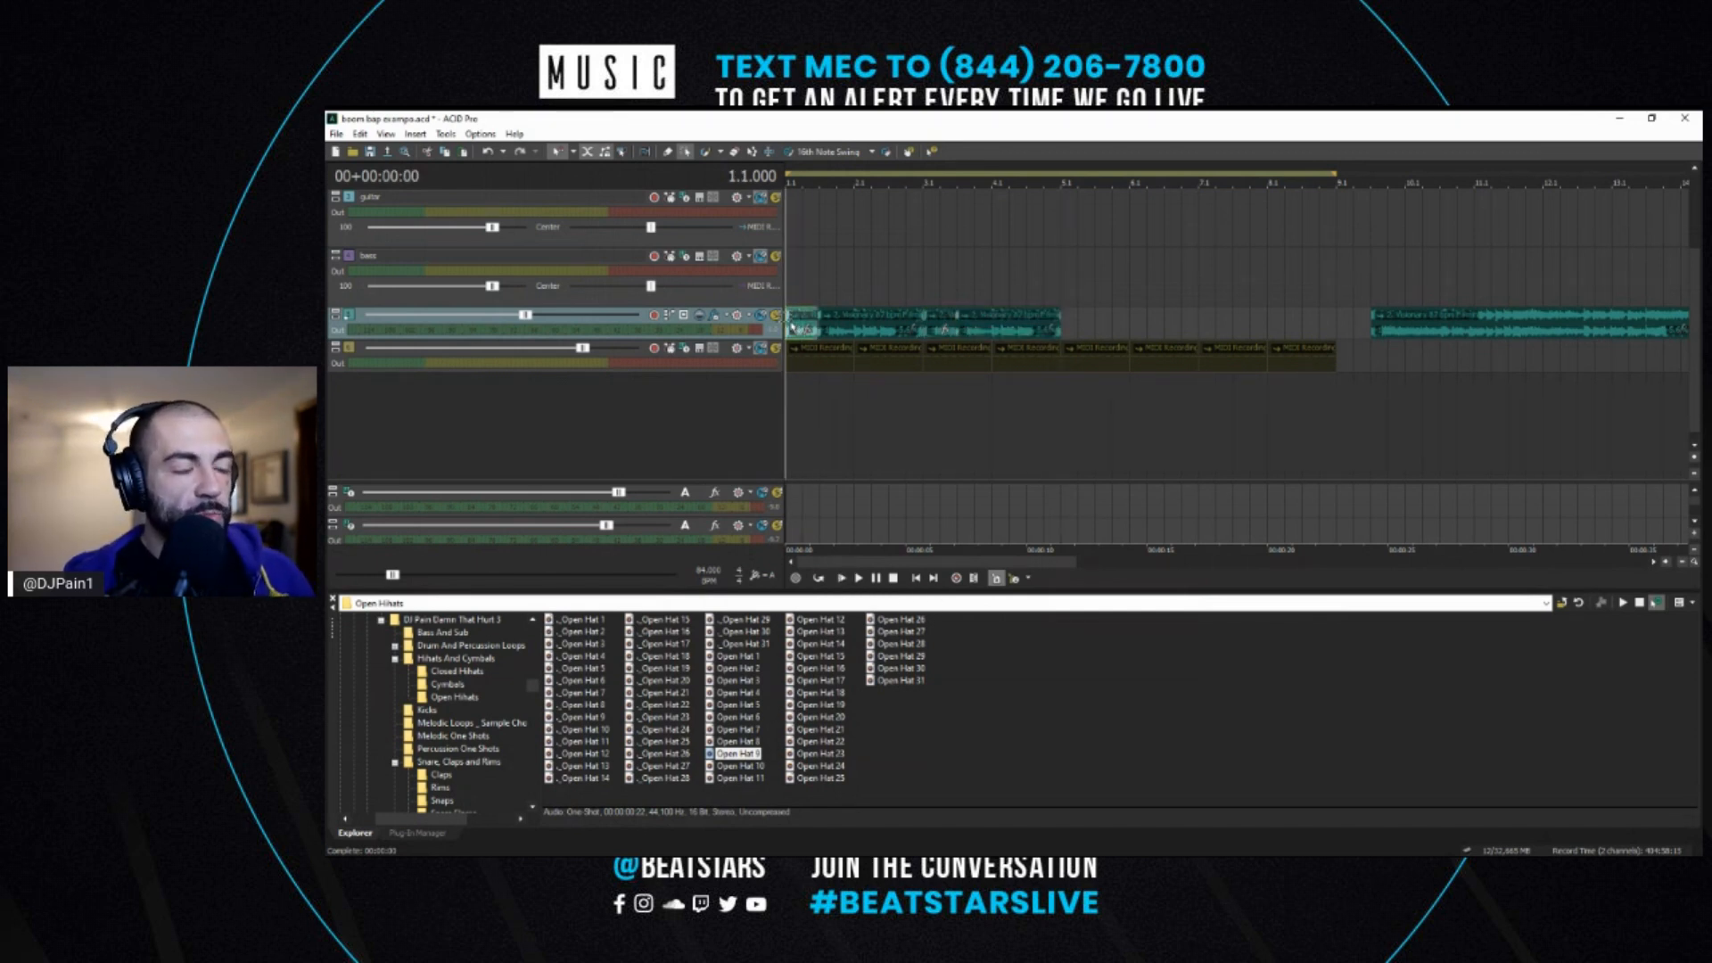
pyautogui.click(846, 583)
pyautogui.click(945, 330)
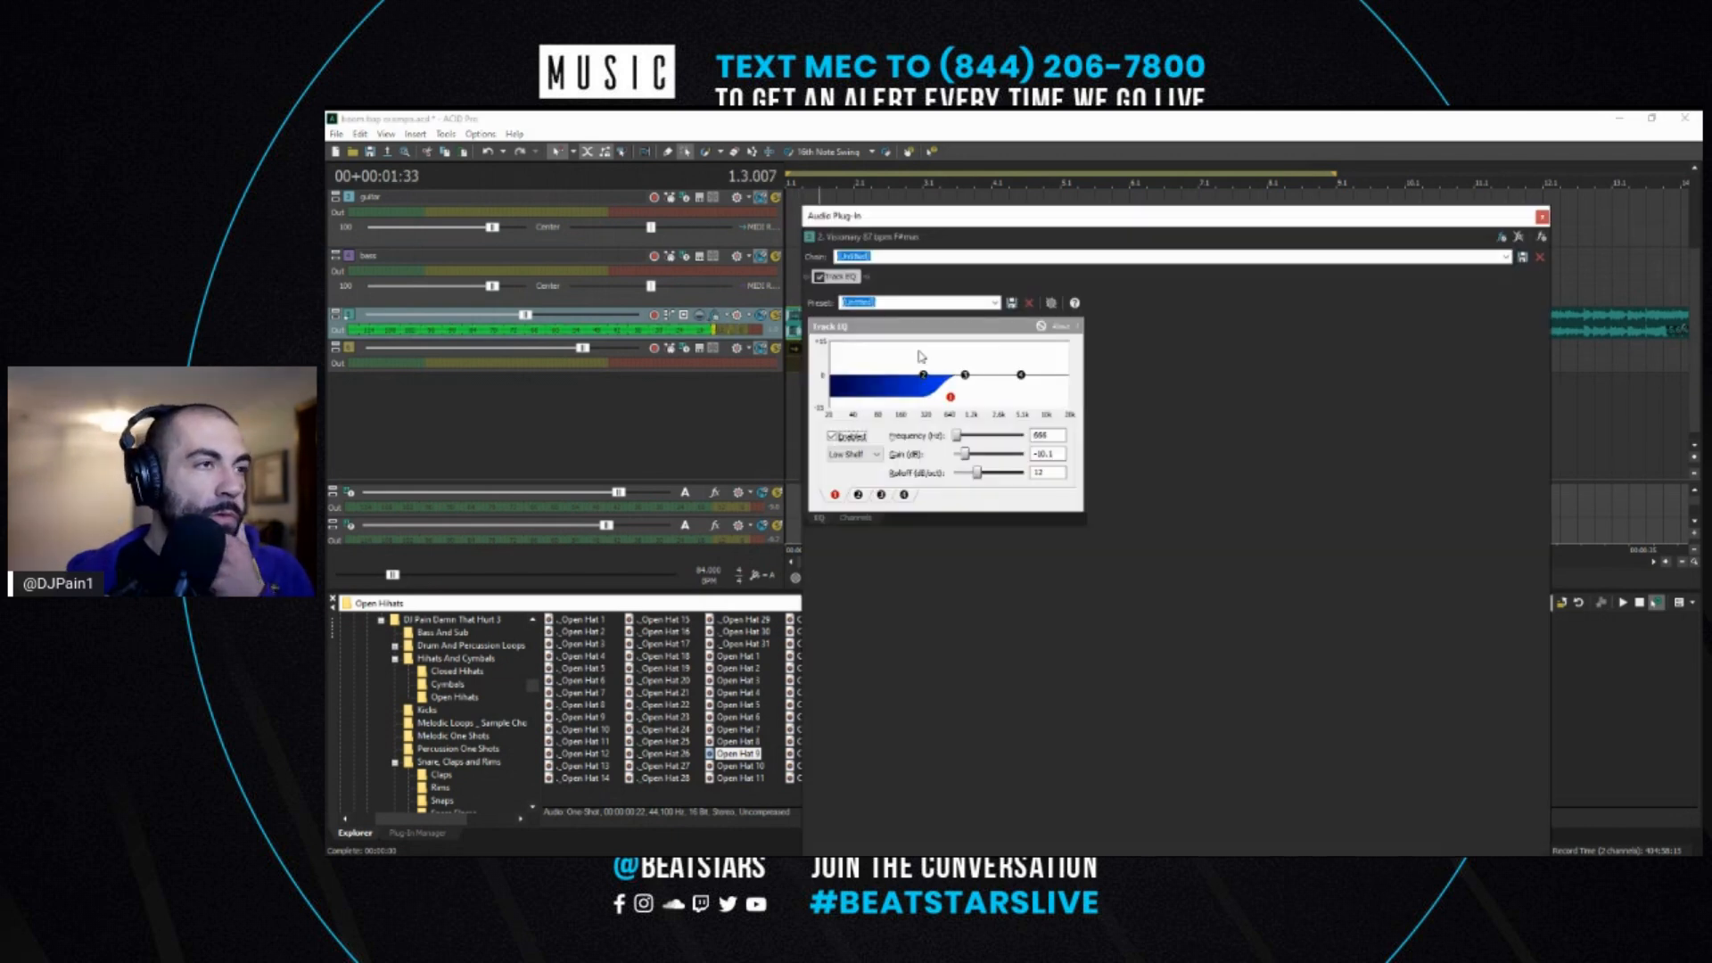
pyautogui.moveTo(1024, 377); pyautogui.dragTo(876, 397)
pyautogui.click(1542, 217)
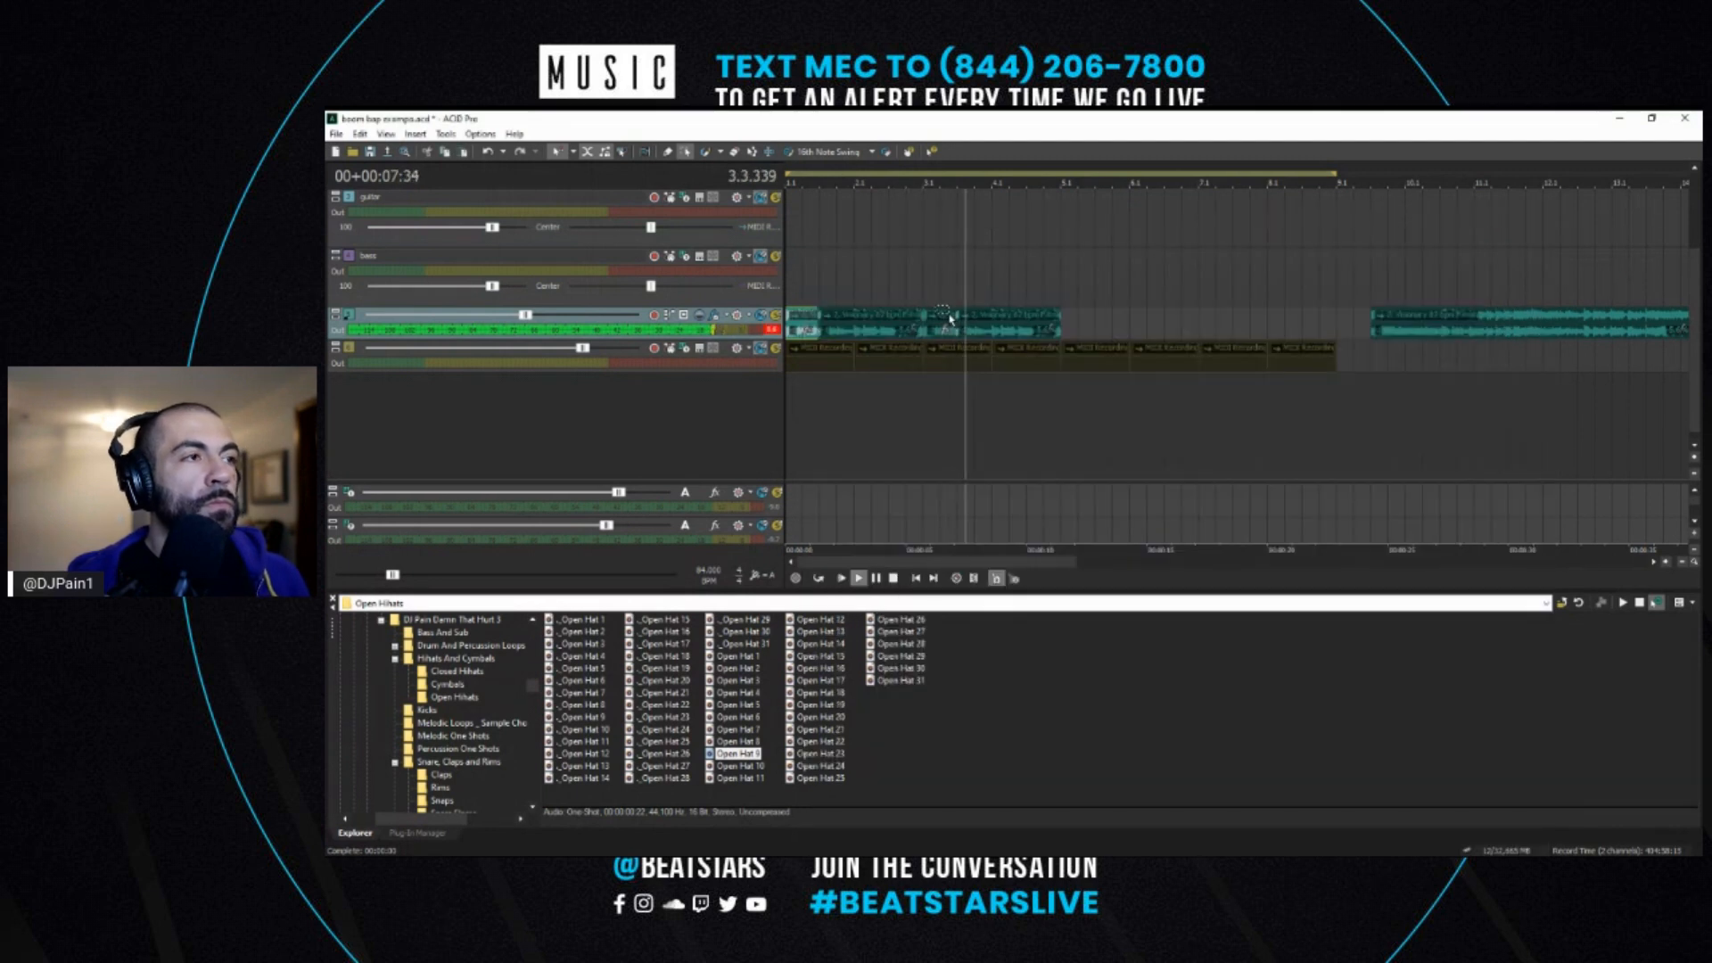
# - Place another copy of the opening sample chops at bar 5
pyautogui.scroll(-2, 1046, 329)
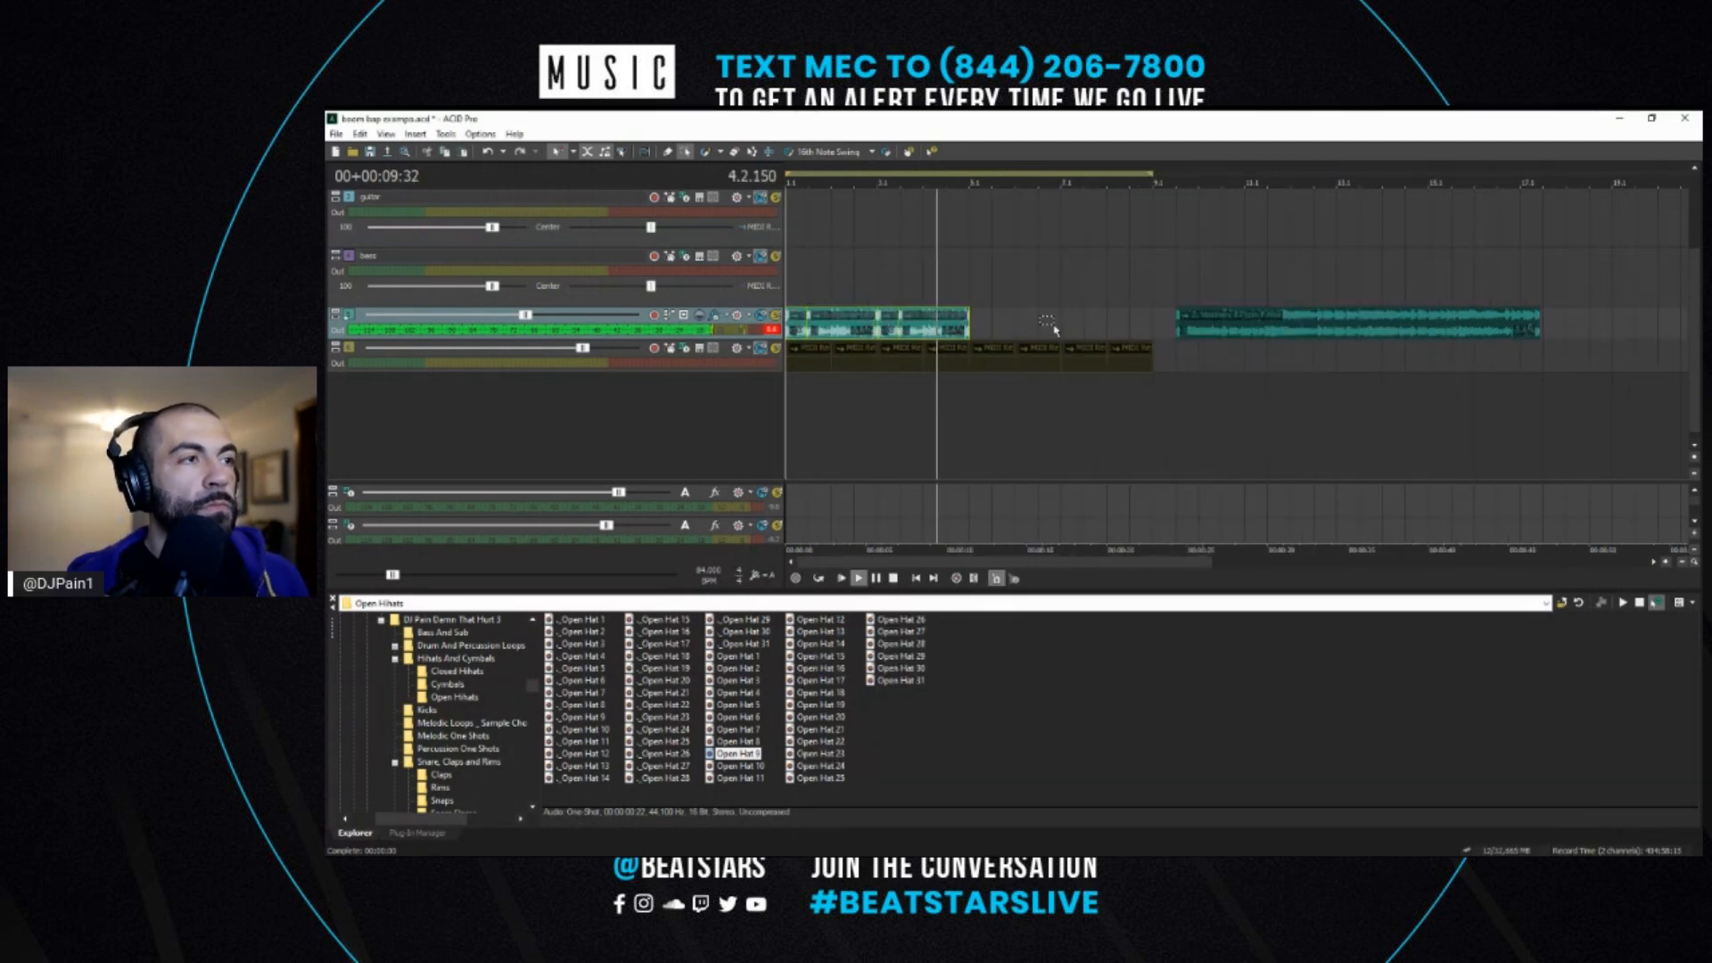
pyautogui.moveTo(981, 330)
pyautogui.mouseDown()
pyautogui.moveTo(1152, 332)
pyautogui.moveTo(1075, 321)
pyautogui.moveTo(1108, 322)
pyautogui.mouseUp()
pyautogui.press('Delete')
pyautogui.click(668, 152)
pyautogui.press('space')
# - Extend the last sample chop to bar 9 and delete the leftover sample audio beyond it
pyautogui.click(1066, 187)
pyautogui.click(1056, 234)
pyautogui.hotkey('ctrl', 'z')
pyautogui.click(1074, 334)
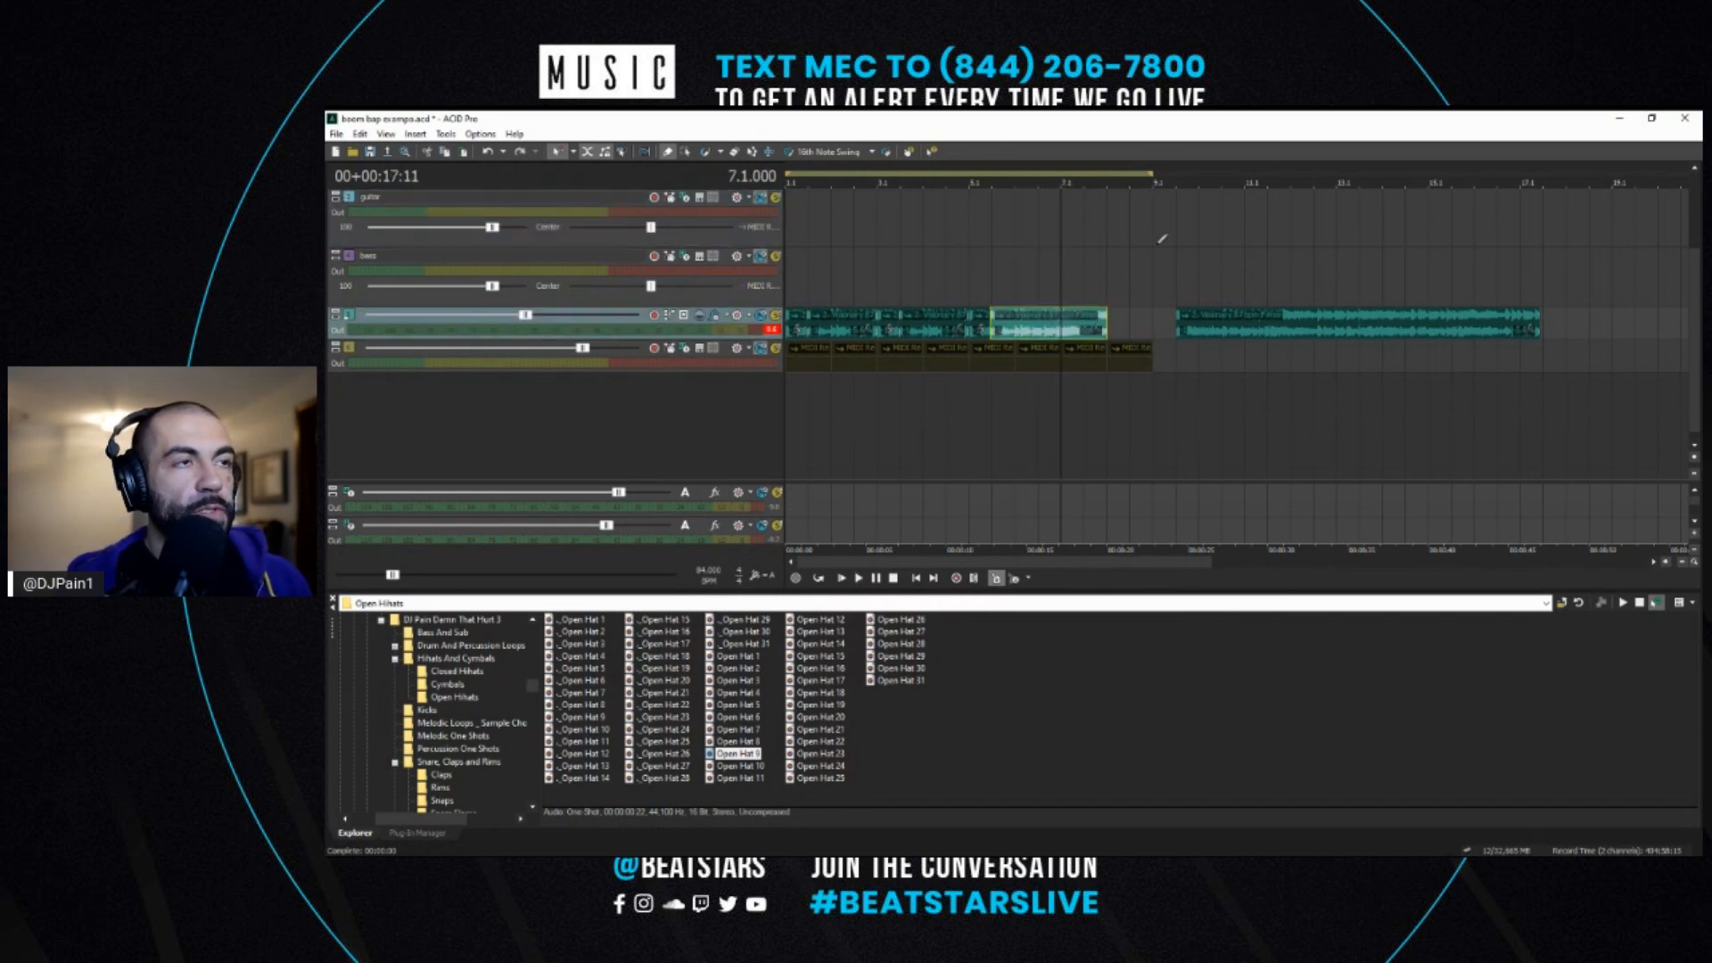
pyautogui.moveTo(1106, 326); pyautogui.dragTo(1145, 326)
pyautogui.click(1184, 327)
pyautogui.press('Delete')
# - Play through bar 6 and split the extended sample chop just before bar 7
pyautogui.click(1062, 413)
pyautogui.scroll(4, 1061, 414)
pyautogui.click(1178, 427)
pyautogui.press('space')
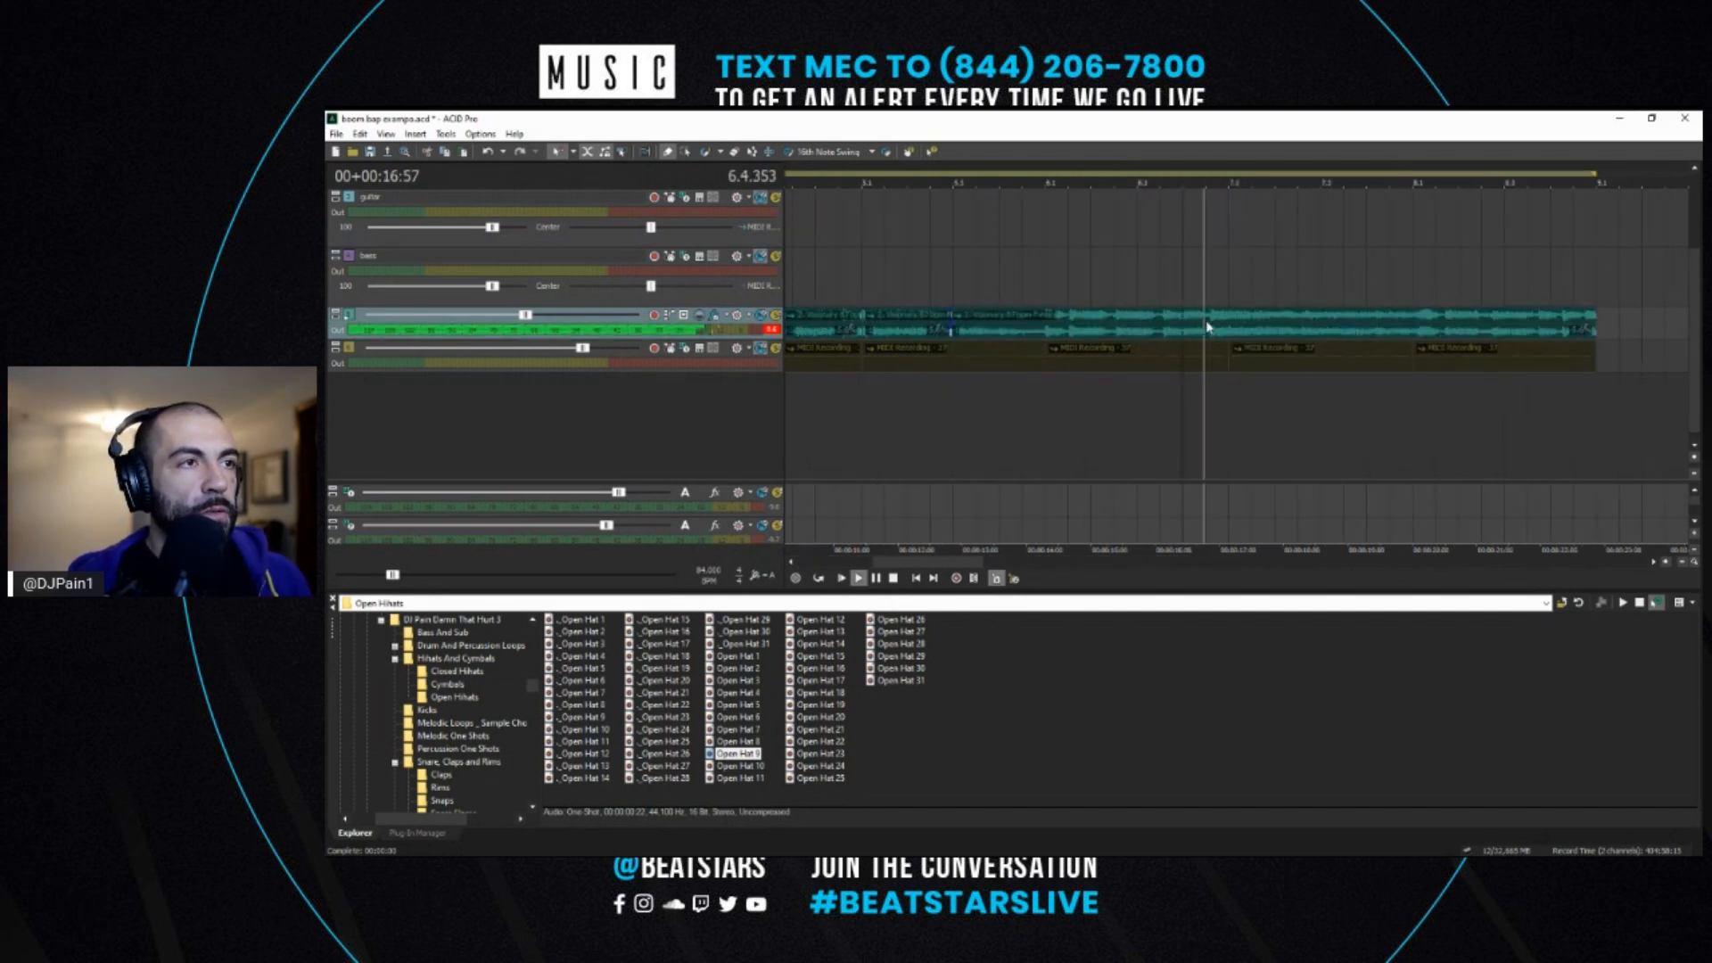
pyautogui.click(1204, 330)
pyautogui.scroll(6, 1327, 342)
pyautogui.press('s')
pyautogui.scroll(-6, 1328, 339)
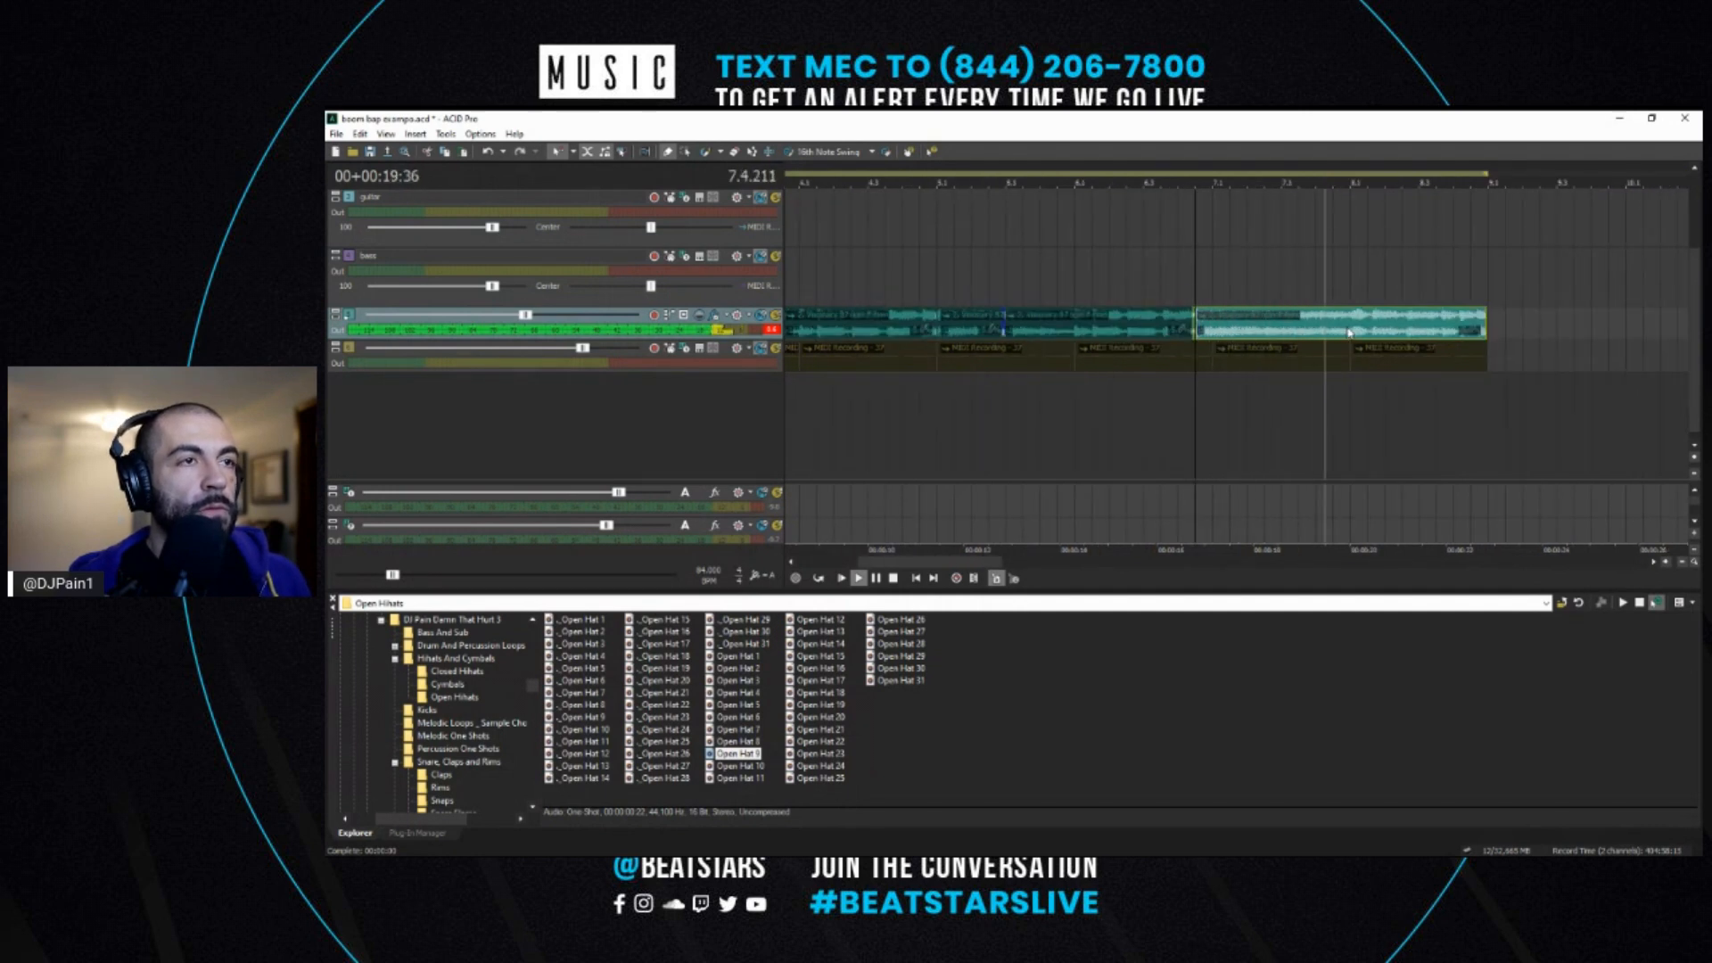
# - Cut the sample again around beat 3 of bar 7 and play the arrangement from the start
pyautogui.scroll(2, 1444, 327)
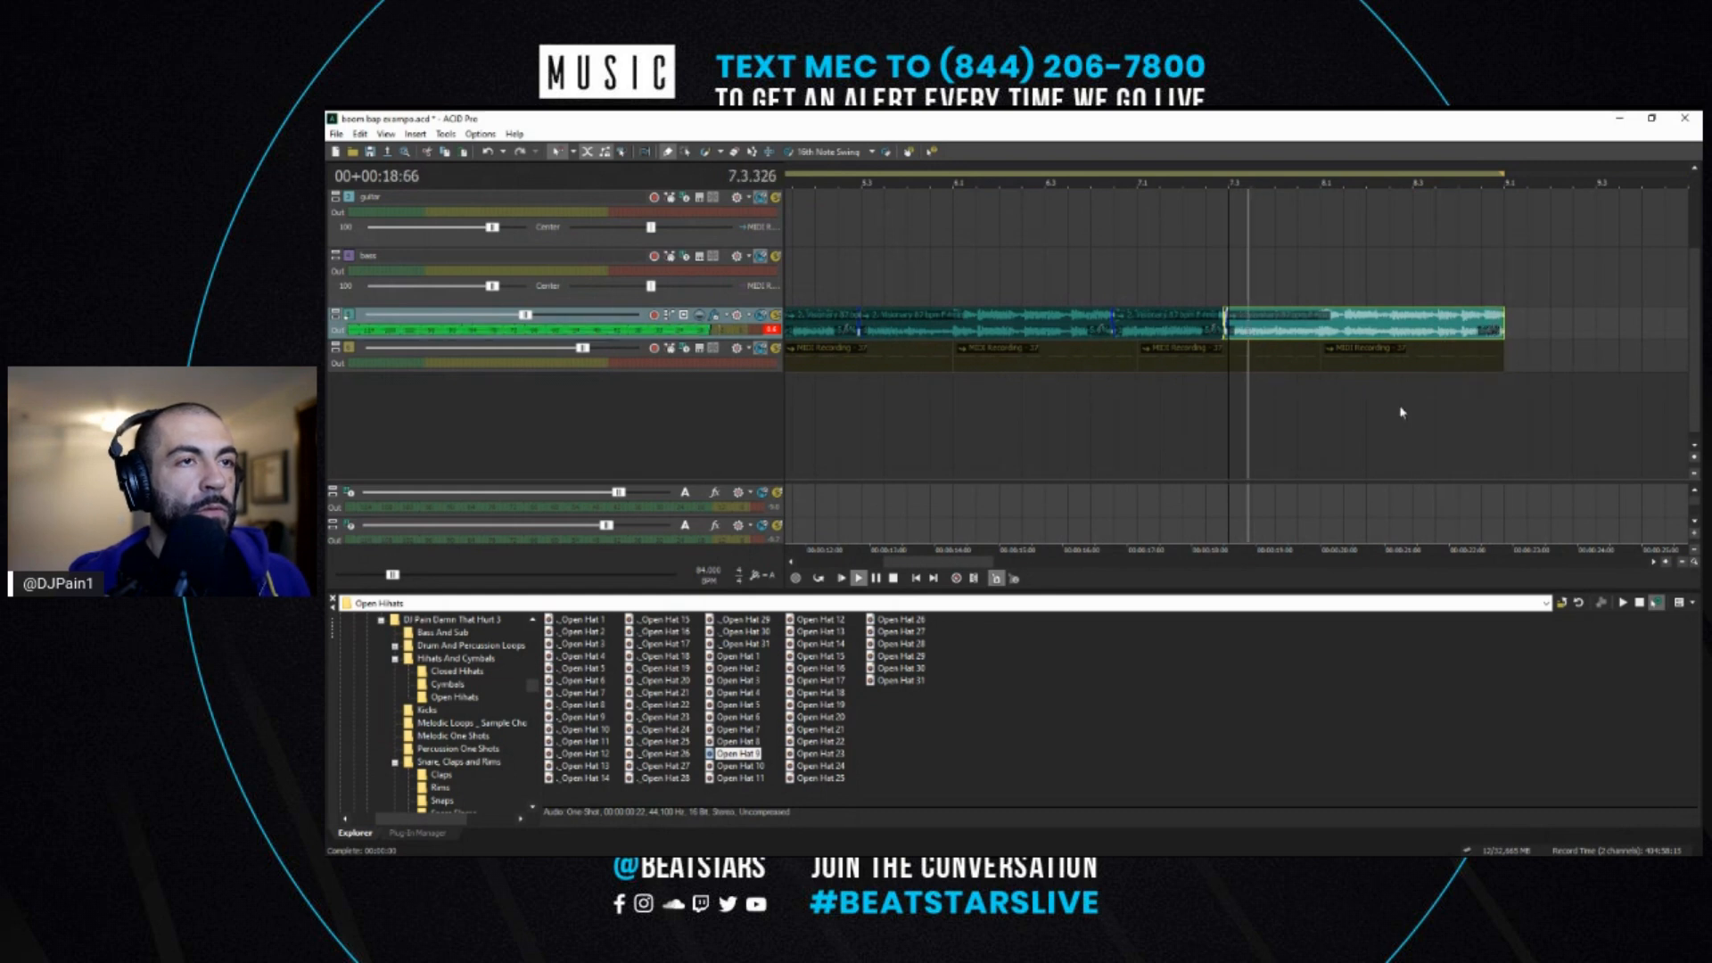
pyautogui.scroll(-1, 1070, 487)
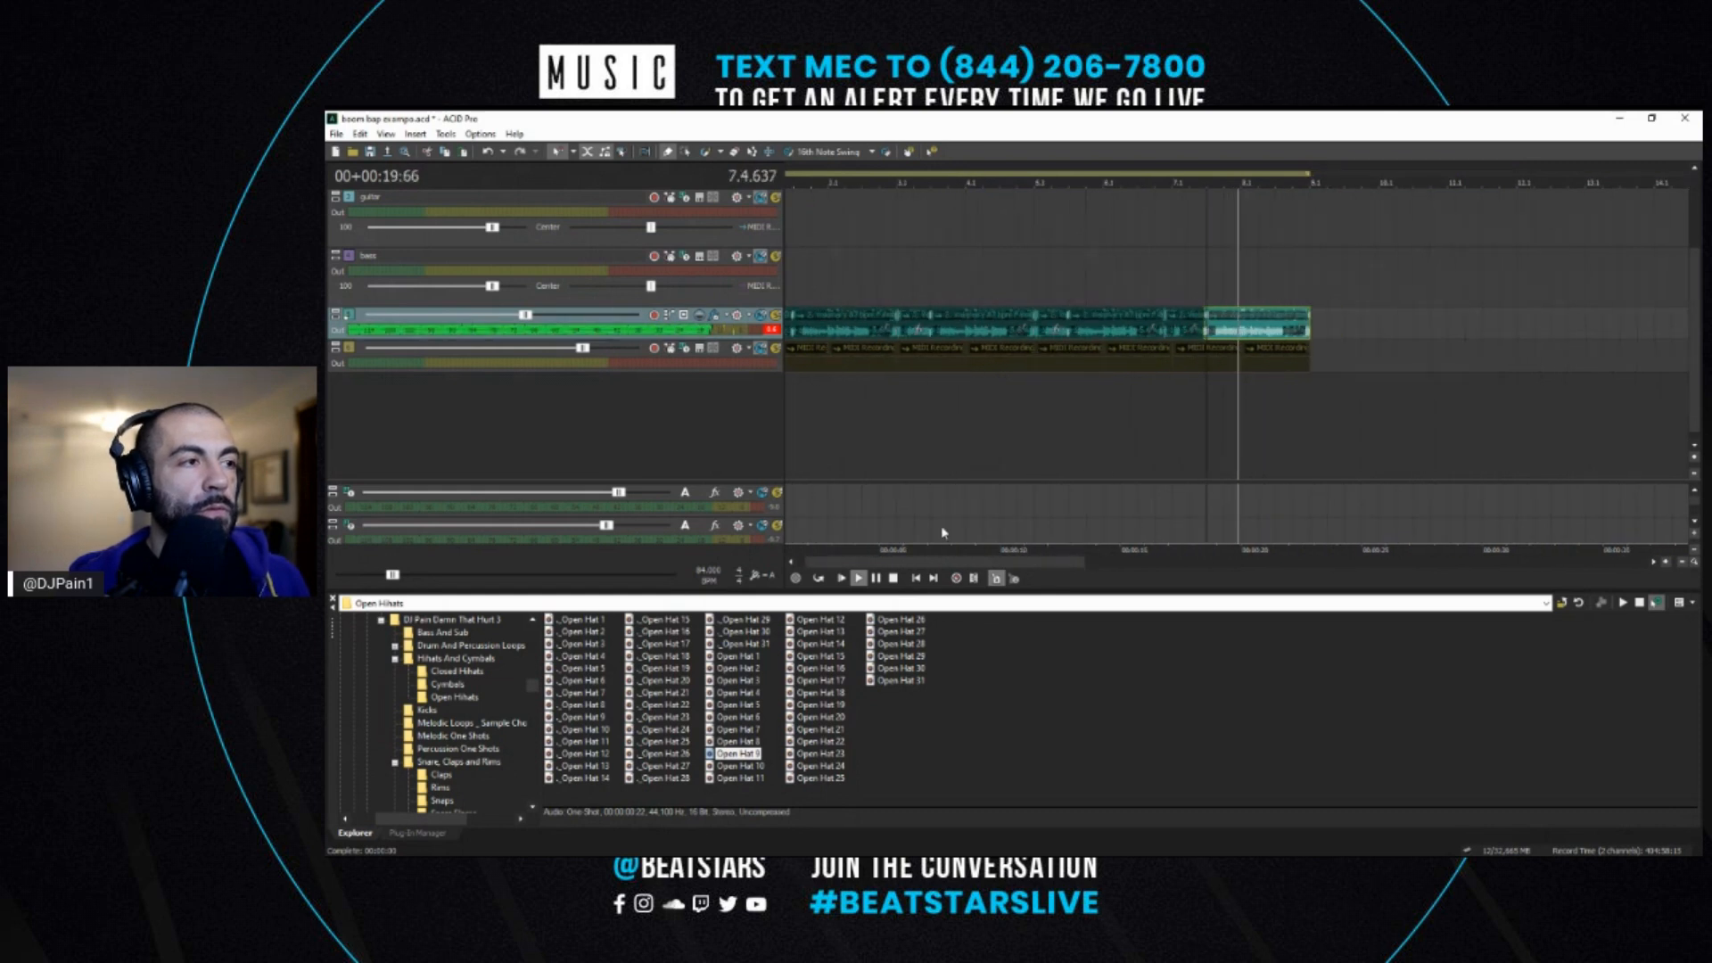
pyautogui.click(840, 581)
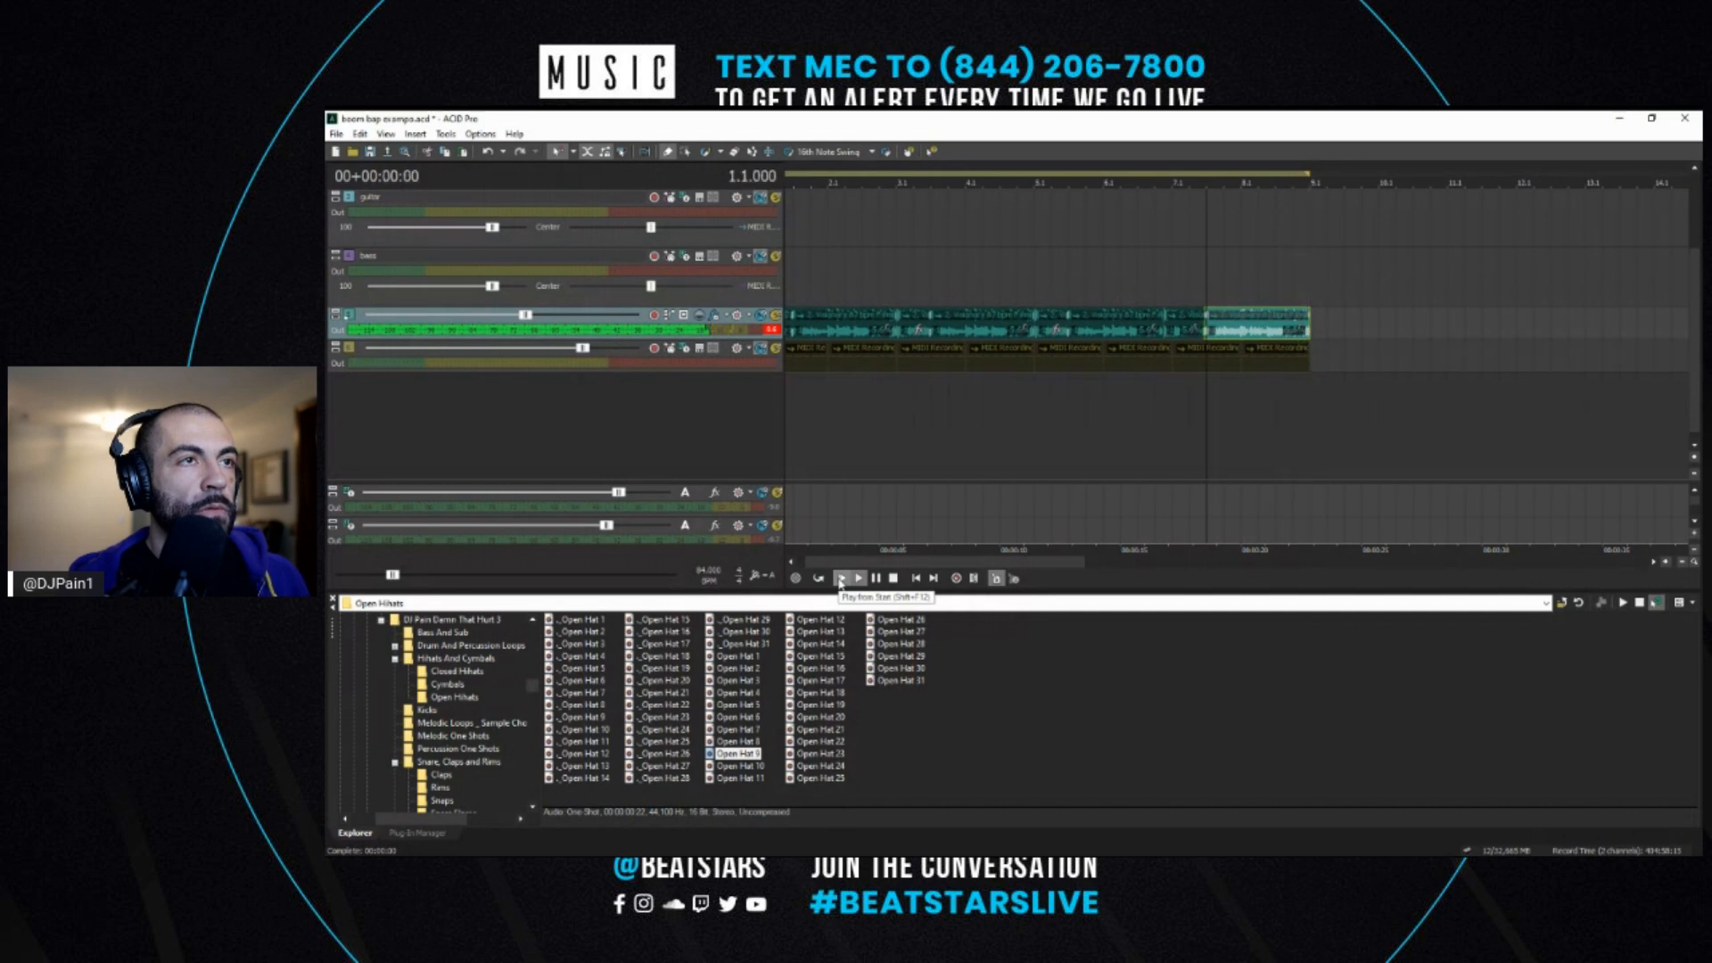
pyautogui.press('space')
# - Try splitting the last sample chop near beat 4 of bar 8
pyautogui.click(1327, 330)
pyautogui.scroll(6, 1327, 330)
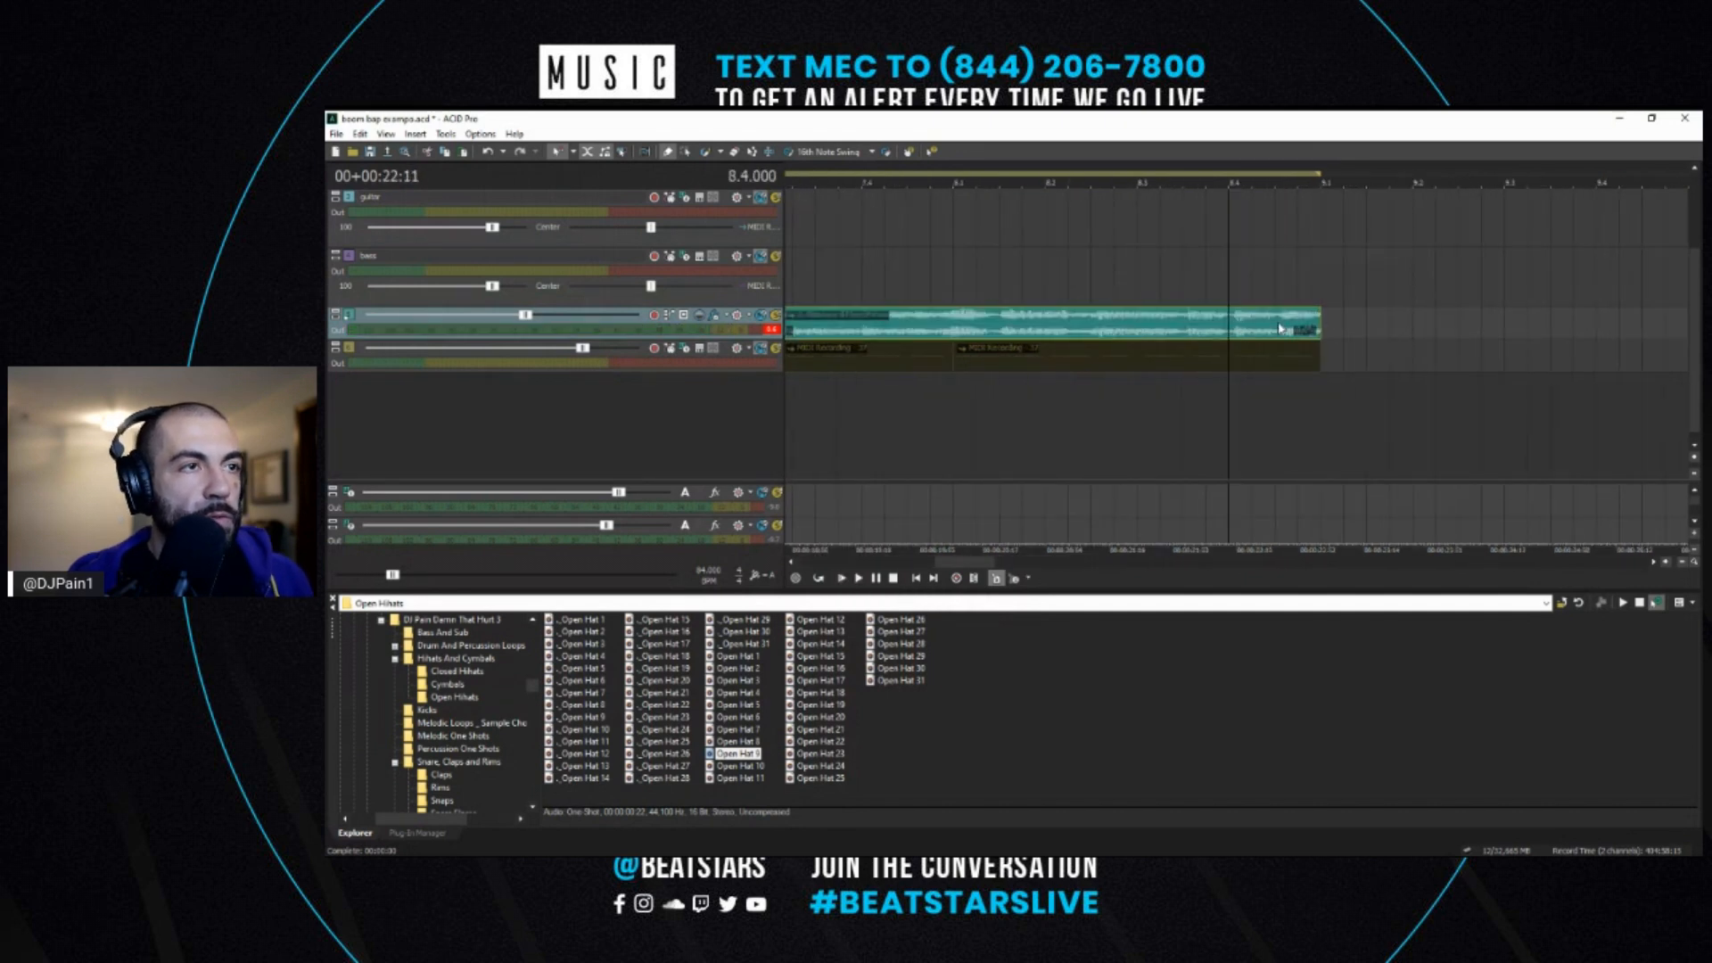
pyautogui.scroll(2, 1282, 328)
pyautogui.click(1252, 325)
pyautogui.press('s')
pyautogui.scroll(-8, 1265, 326)
pyautogui.hotkey('ctrl', 'z')
pyautogui.scroll(-2, 838, 416)
# - Split the sample near the end of bar 2 and replace the last piece with a pasted slice
pyautogui.click(826, 417)
pyautogui.scroll(3, 829, 417)
pyautogui.click(854, 418)
pyautogui.scroll(3, 855, 417)
pyautogui.press('space')
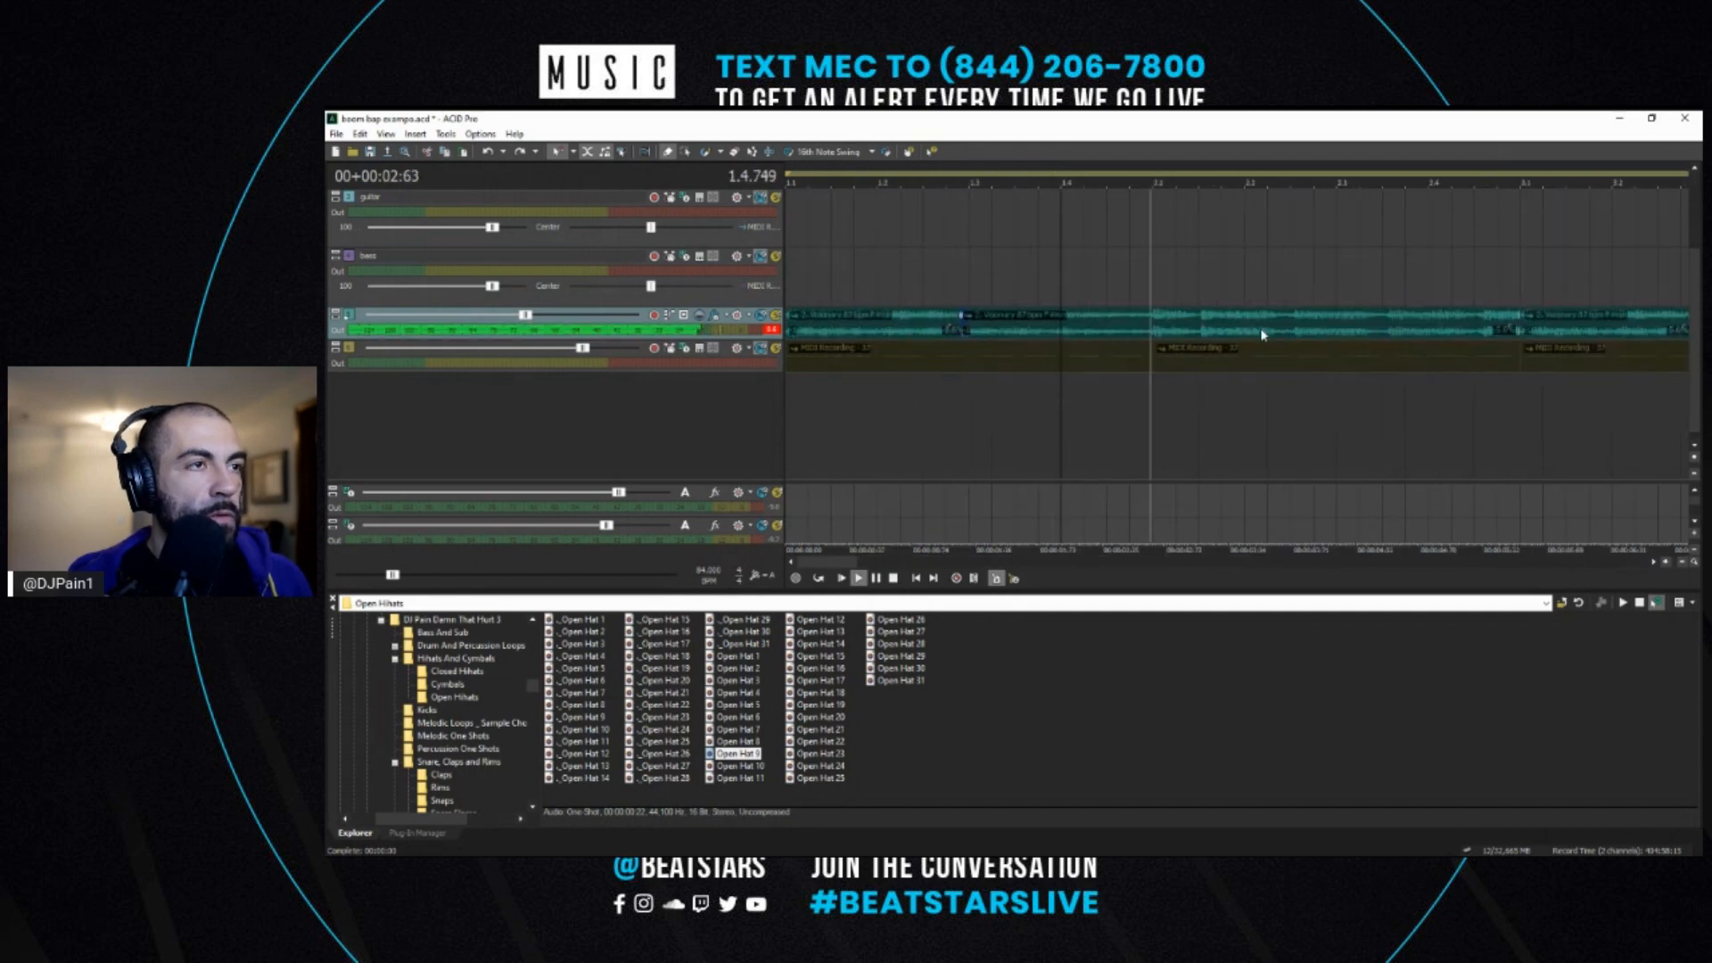
pyautogui.click(1472, 327)
pyautogui.press('s')
pyautogui.press('Delete')
pyautogui.hotkey('ctrl', 'v')
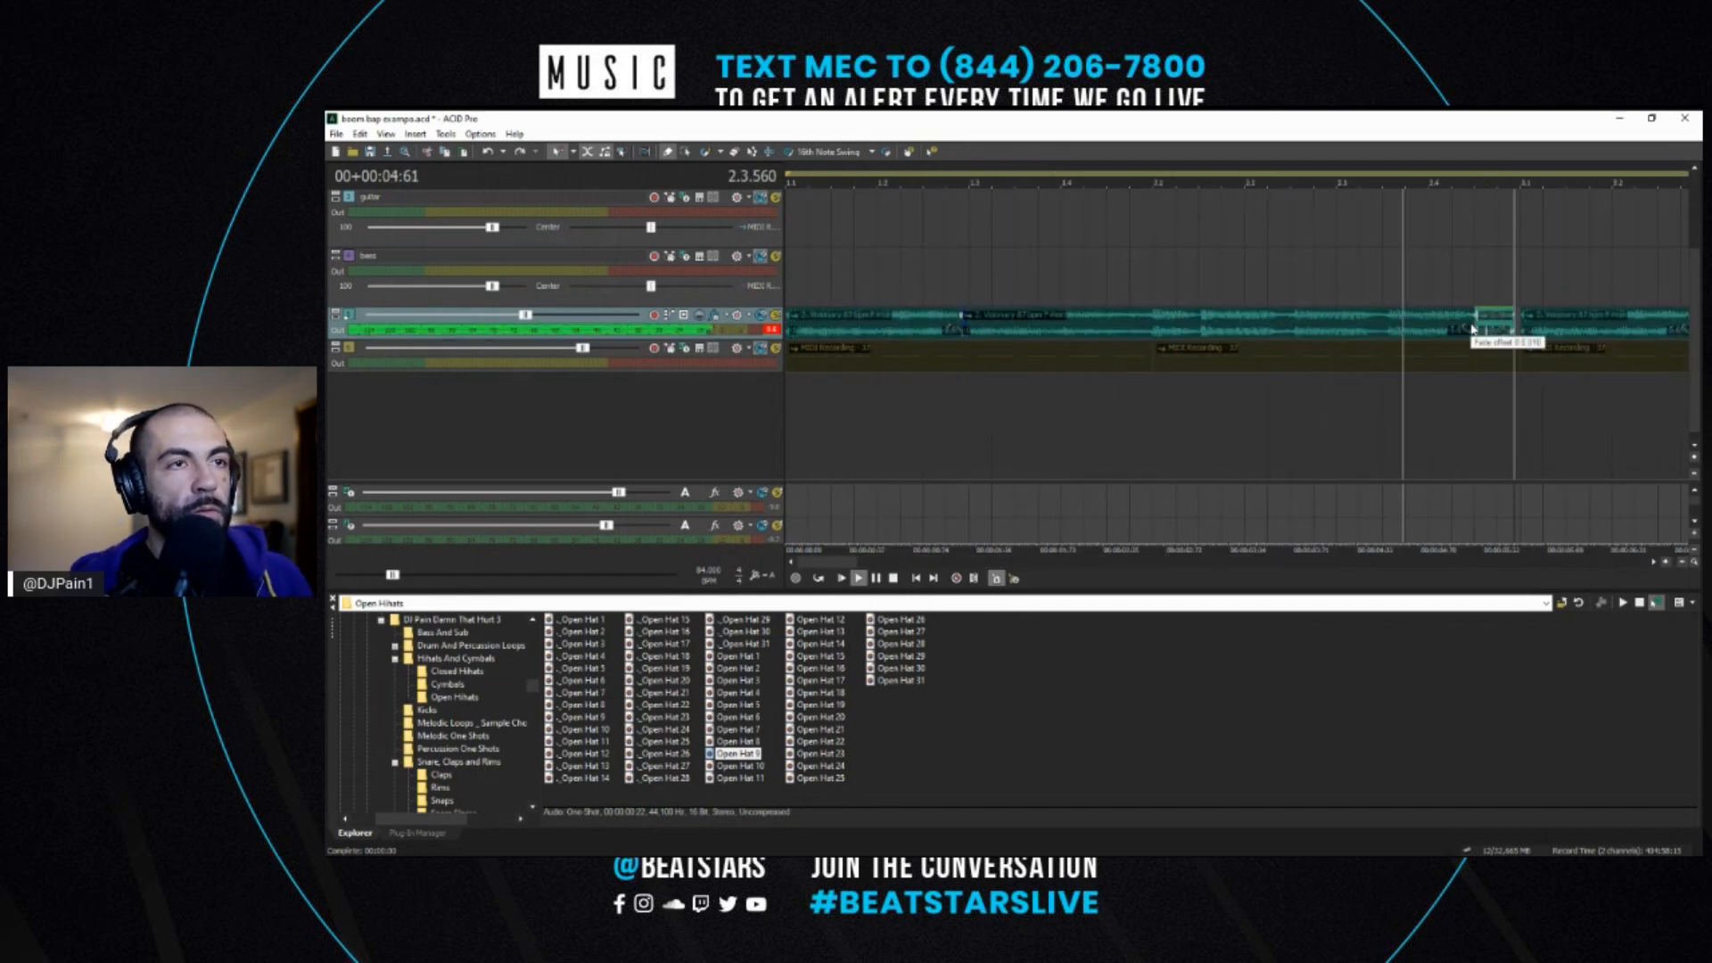
# - Audition the end of bar 2 and nudge the edge where its final slice joins the chop before it
pyautogui.click(1388, 426)
pyautogui.press('space')
pyautogui.press('space')
pyautogui.scroll(2, 1391, 424)
pyautogui.moveTo(1460, 322); pyautogui.dragTo(1475, 322)
pyautogui.scroll(-5, 1222, 371)
pyautogui.press('space')
pyautogui.press('space')
# - Erase the old sample chops from bar 3 up to just before bar 7
pyautogui.click(734, 151)
pyautogui.press('space')
pyautogui.moveTo(942, 317); pyautogui.dragTo(1090, 314)
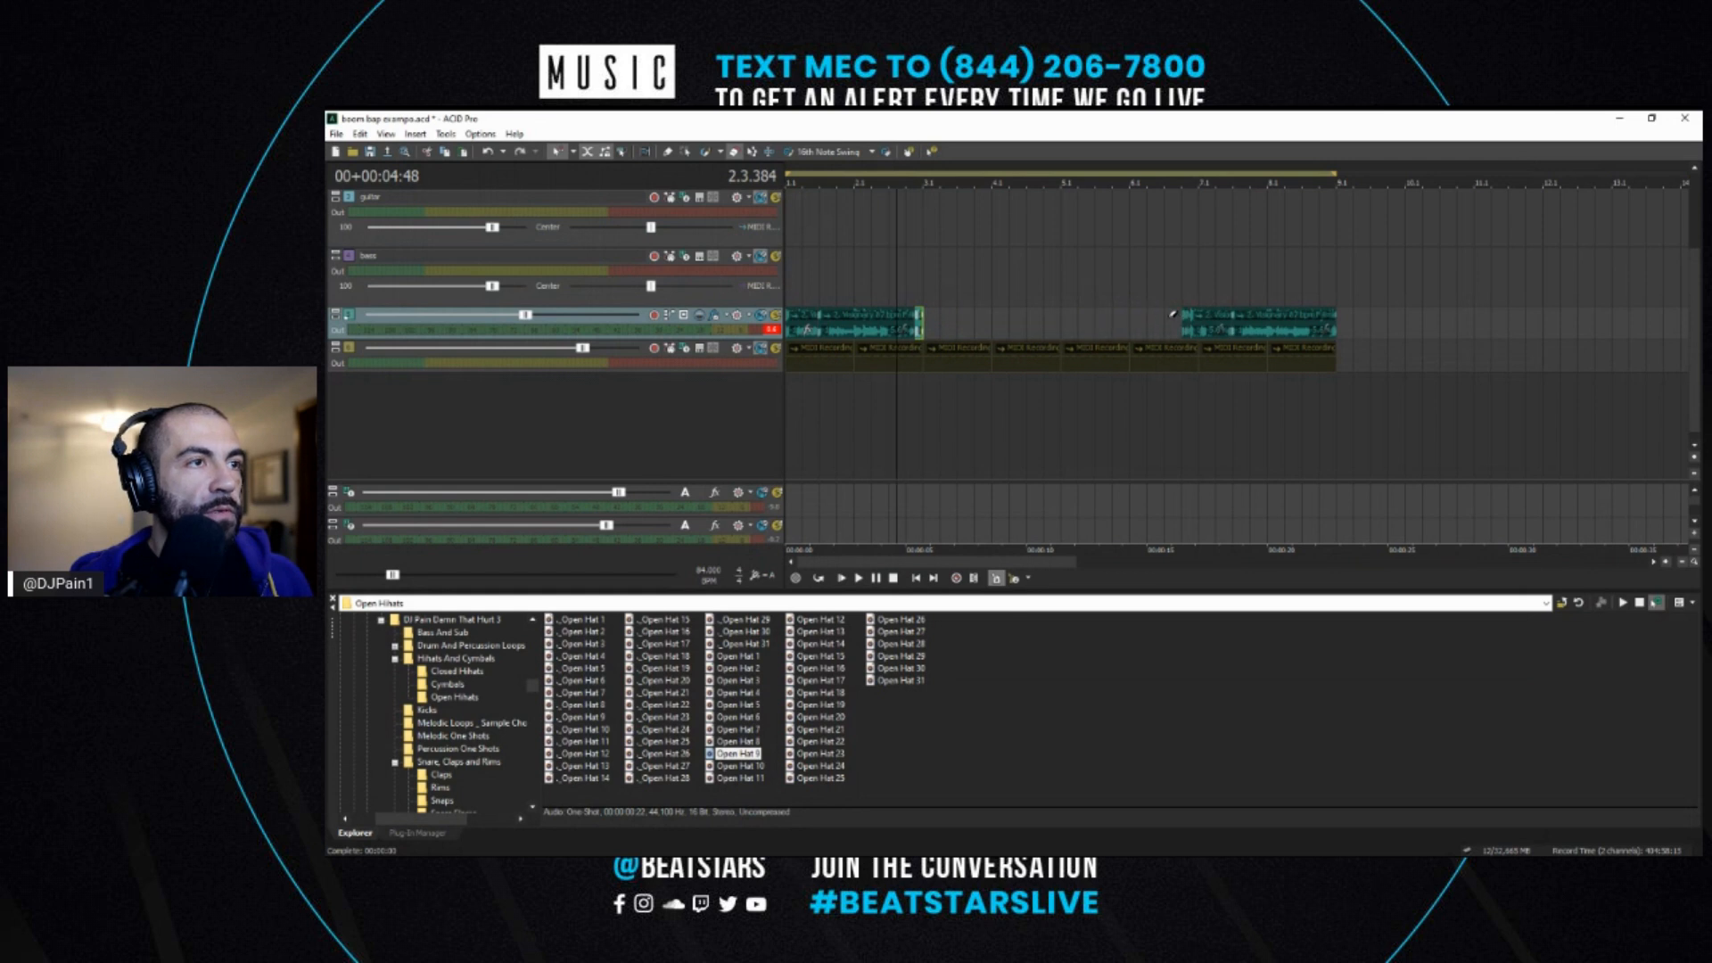
pyautogui.click(1178, 314)
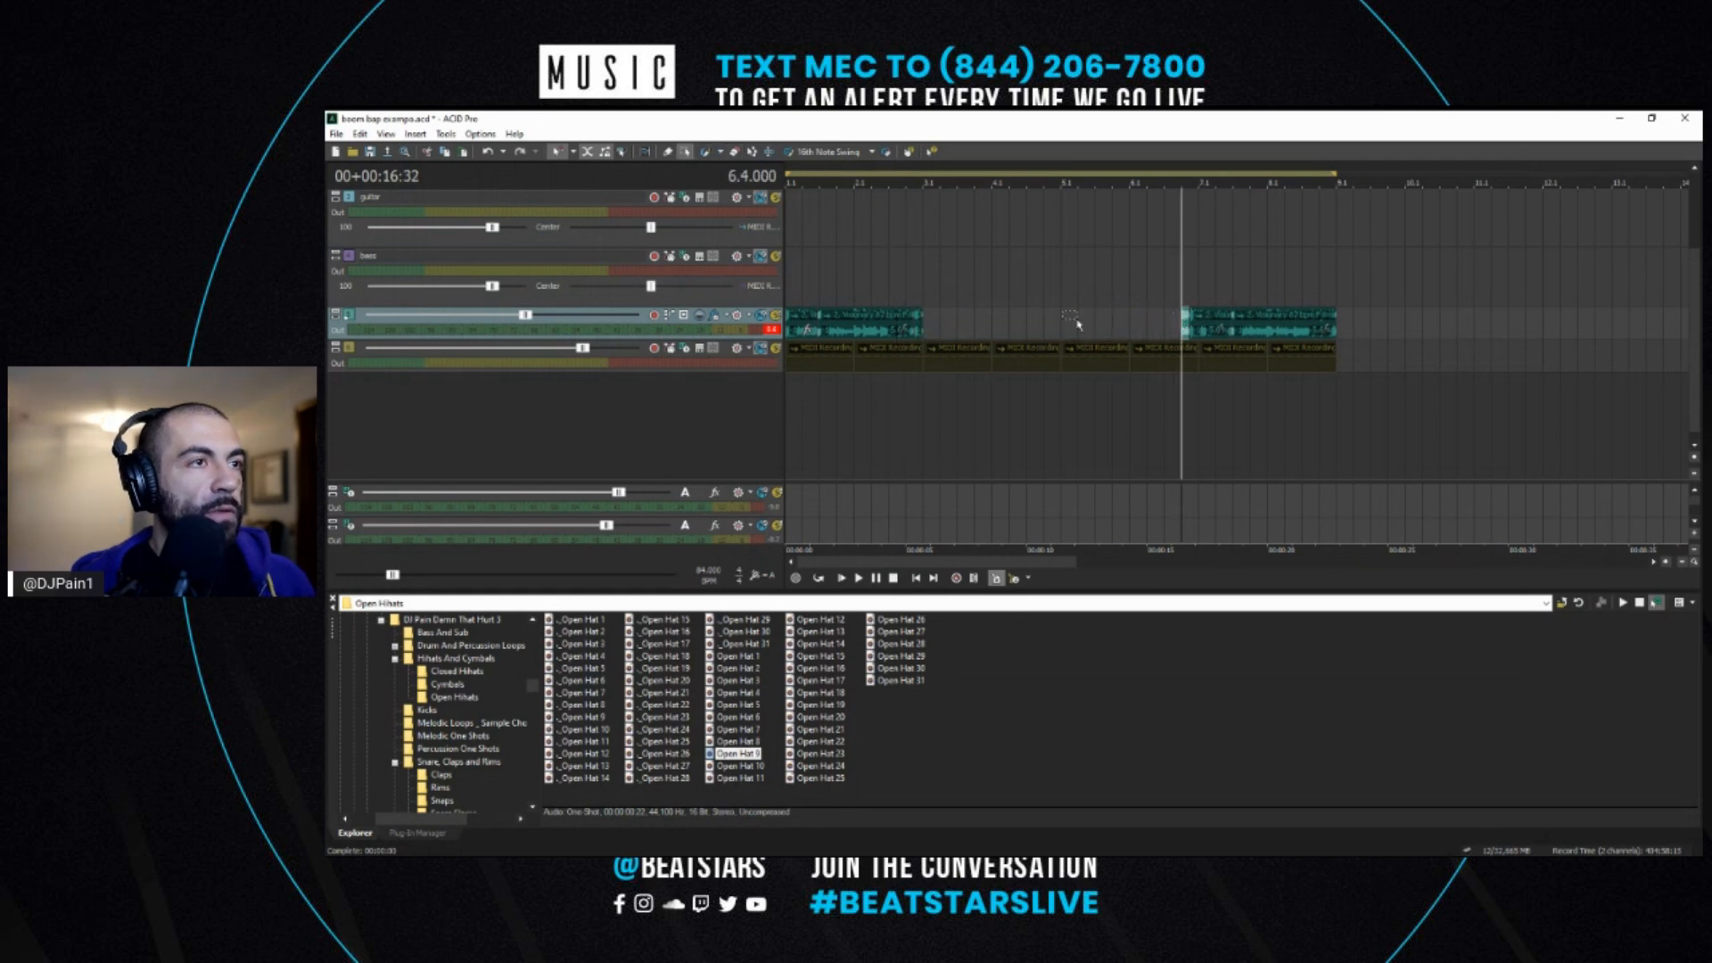
# - Paste copies of the revised two-bar phrase at bars 3 and 5 and play the join into bar 7
pyautogui.moveTo(933, 328)
pyautogui.mouseDown()
pyautogui.moveTo(1061, 328)
pyautogui.moveTo(939, 333)
pyautogui.mouseUp()
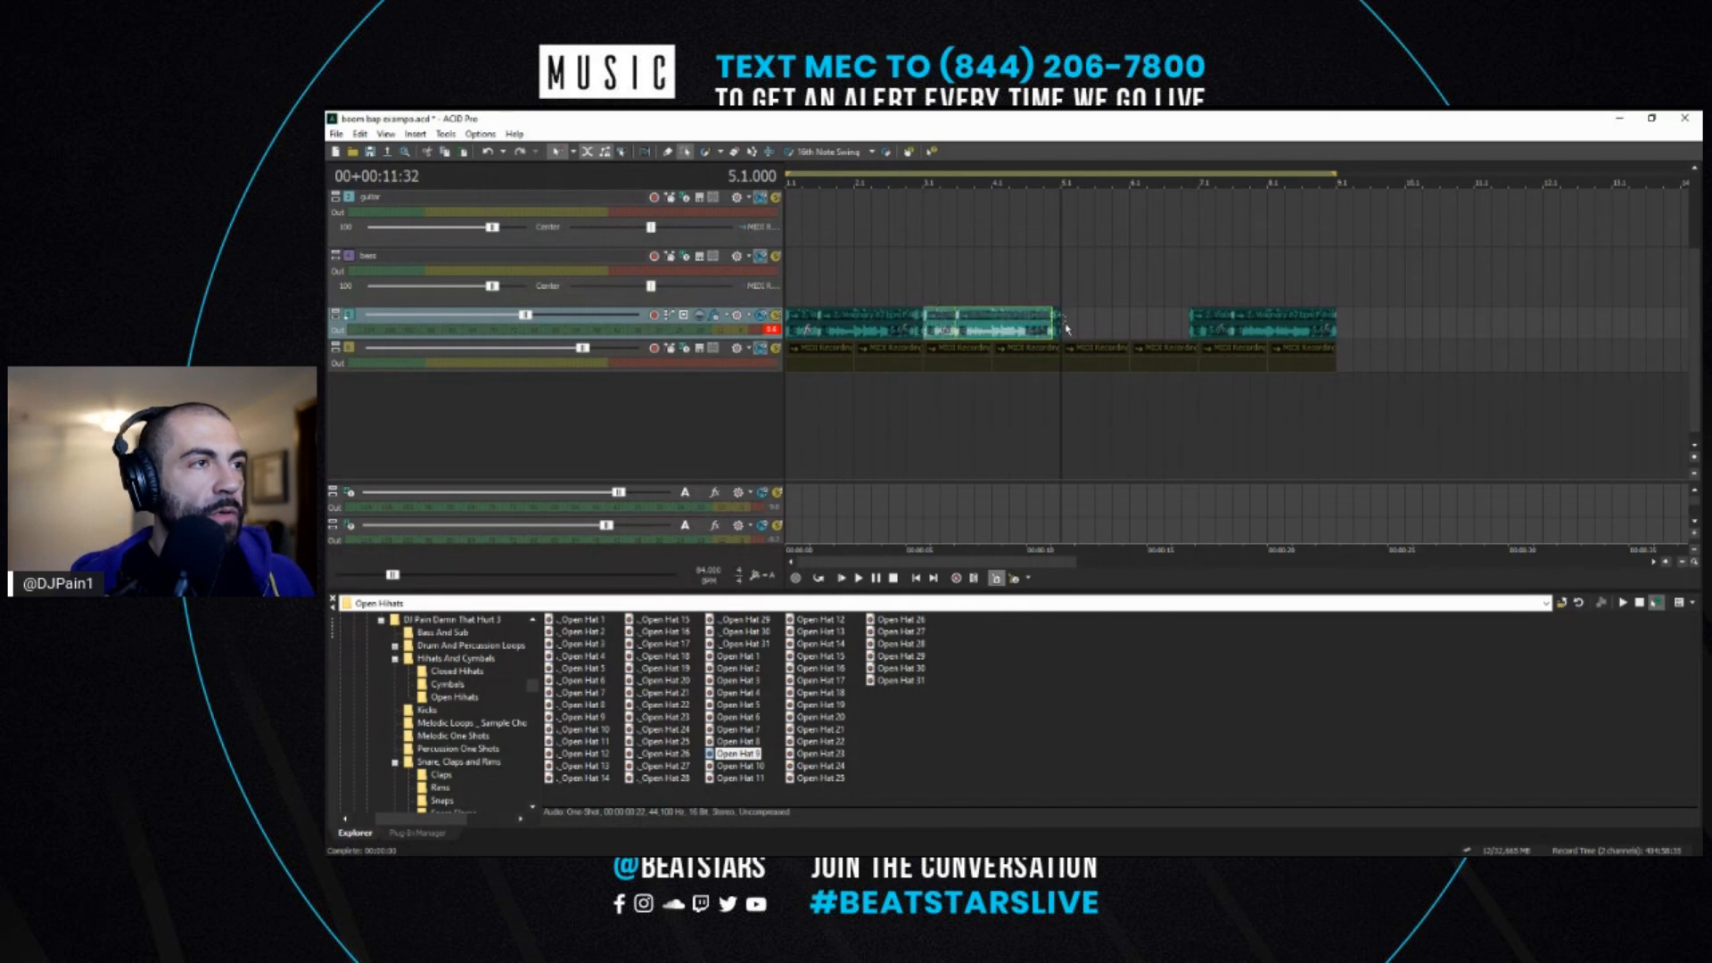
pyautogui.moveTo(1067, 328); pyautogui.dragTo(1191, 330)
pyautogui.click(1155, 427)
pyautogui.press('space')
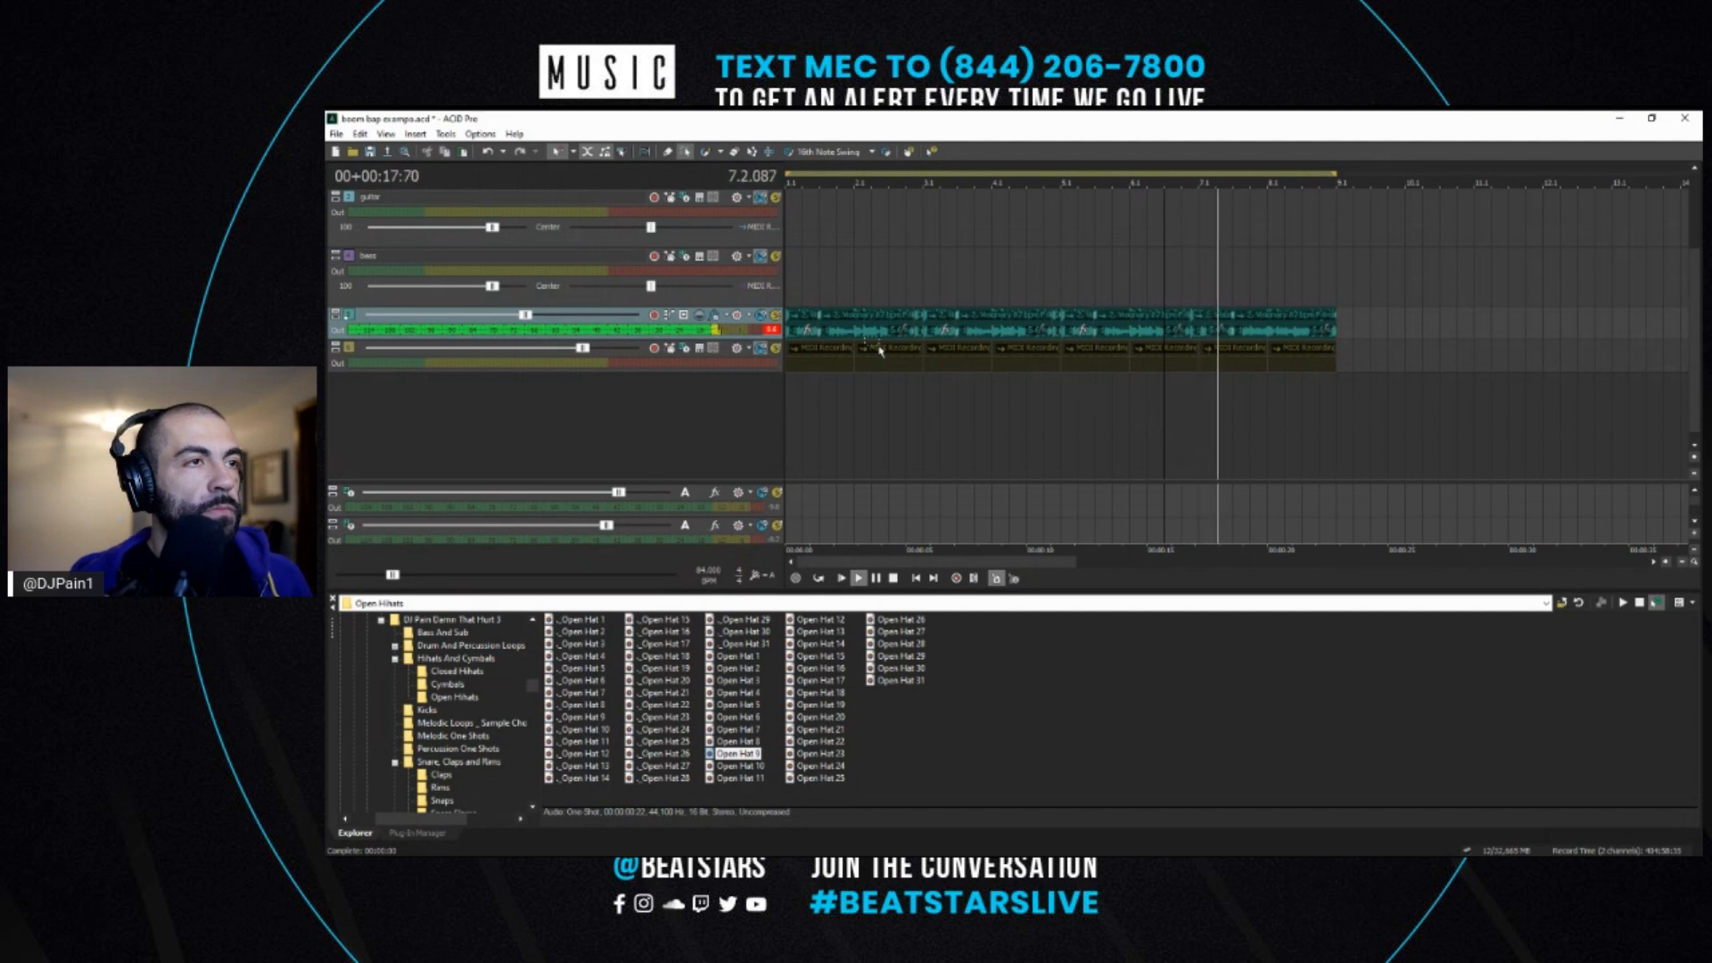
# - Turn on loop playback and split the last sample chop just before bar 8
pyautogui.press('q')
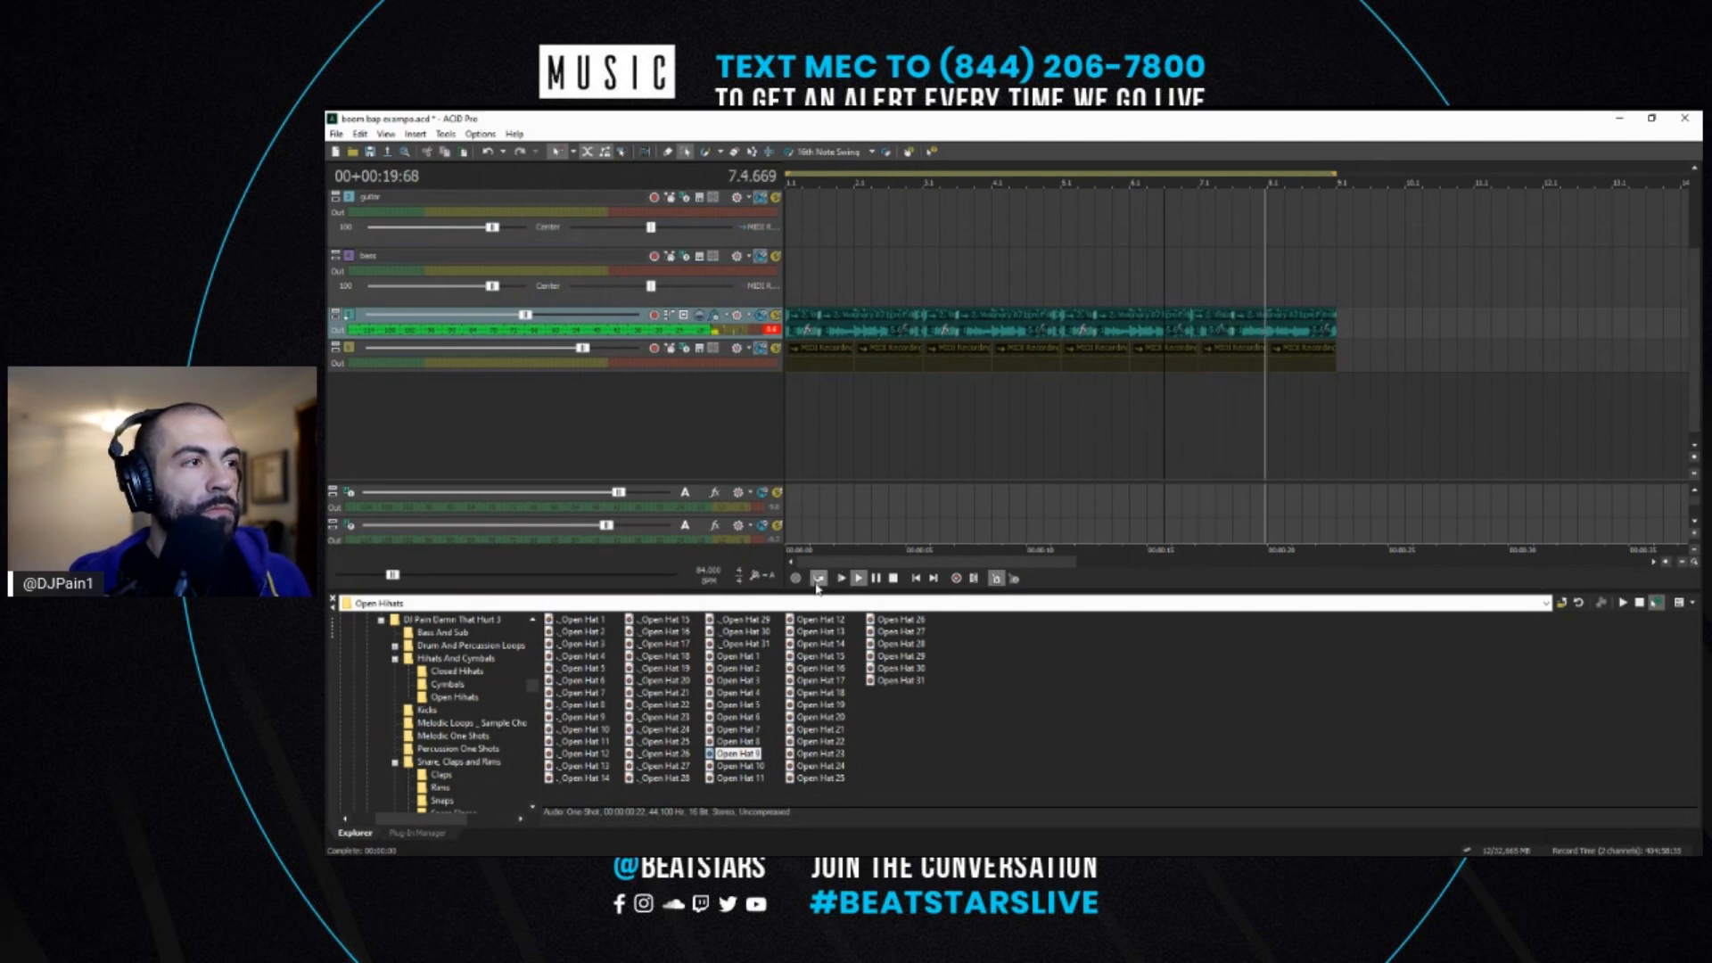
pyautogui.click(1271, 324)
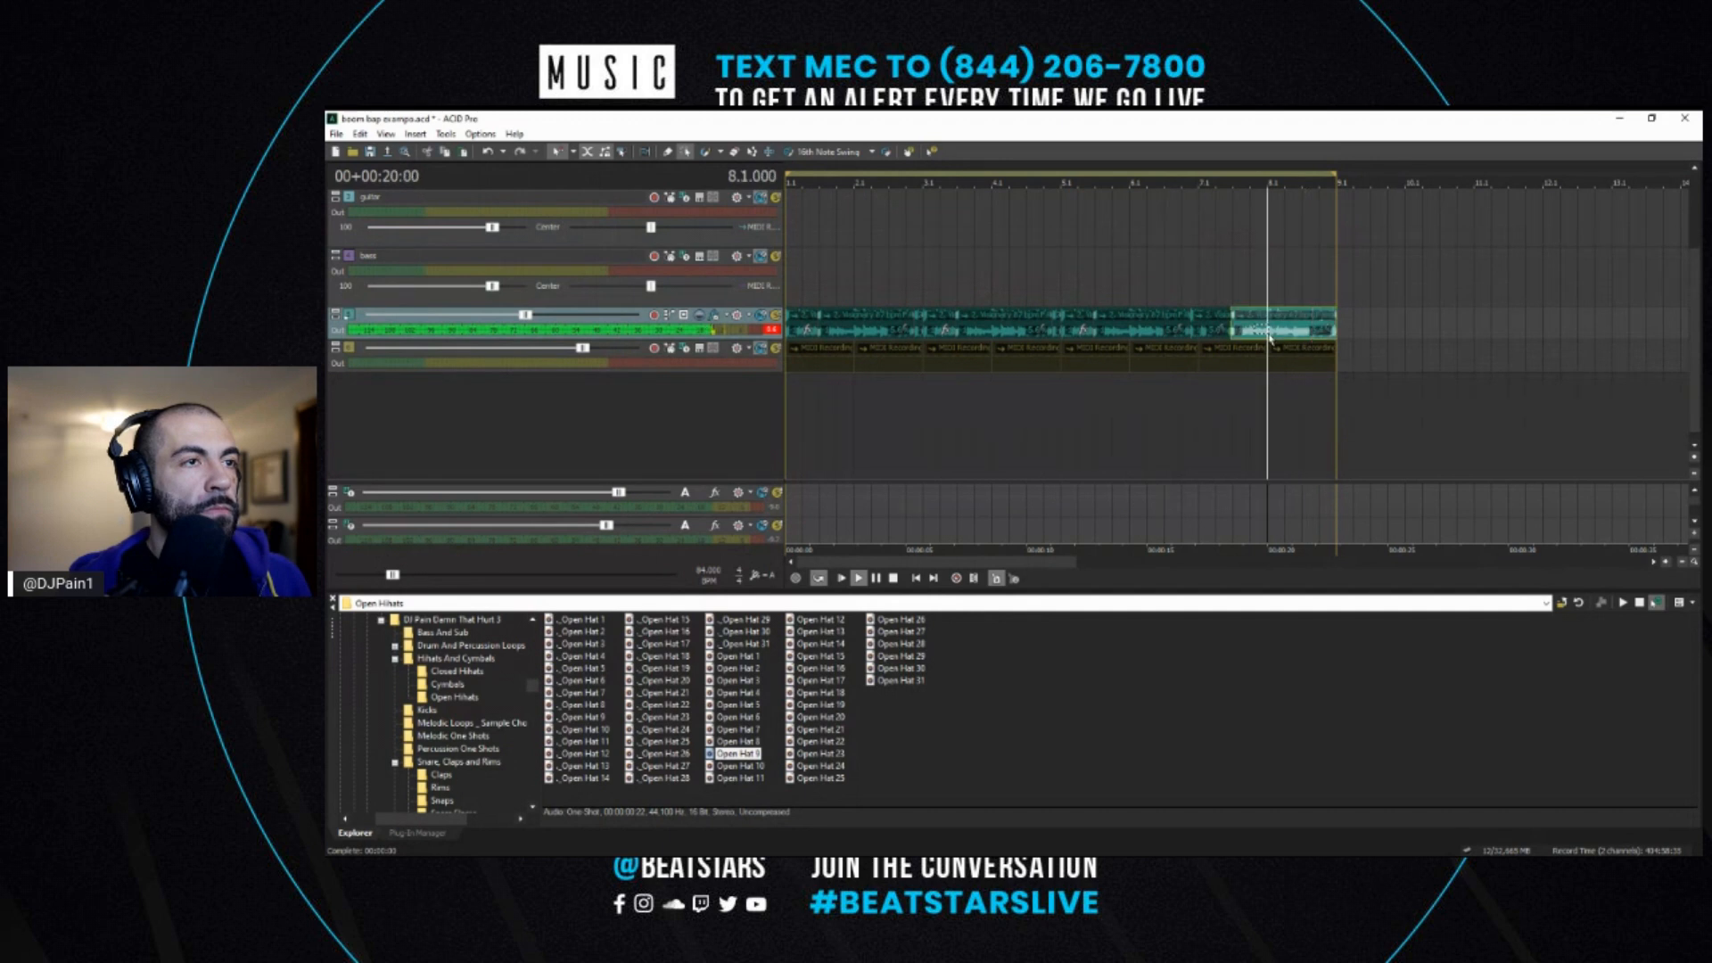
pyautogui.scroll(5, 1322, 335)
pyautogui.scroll(3, 1184, 341)
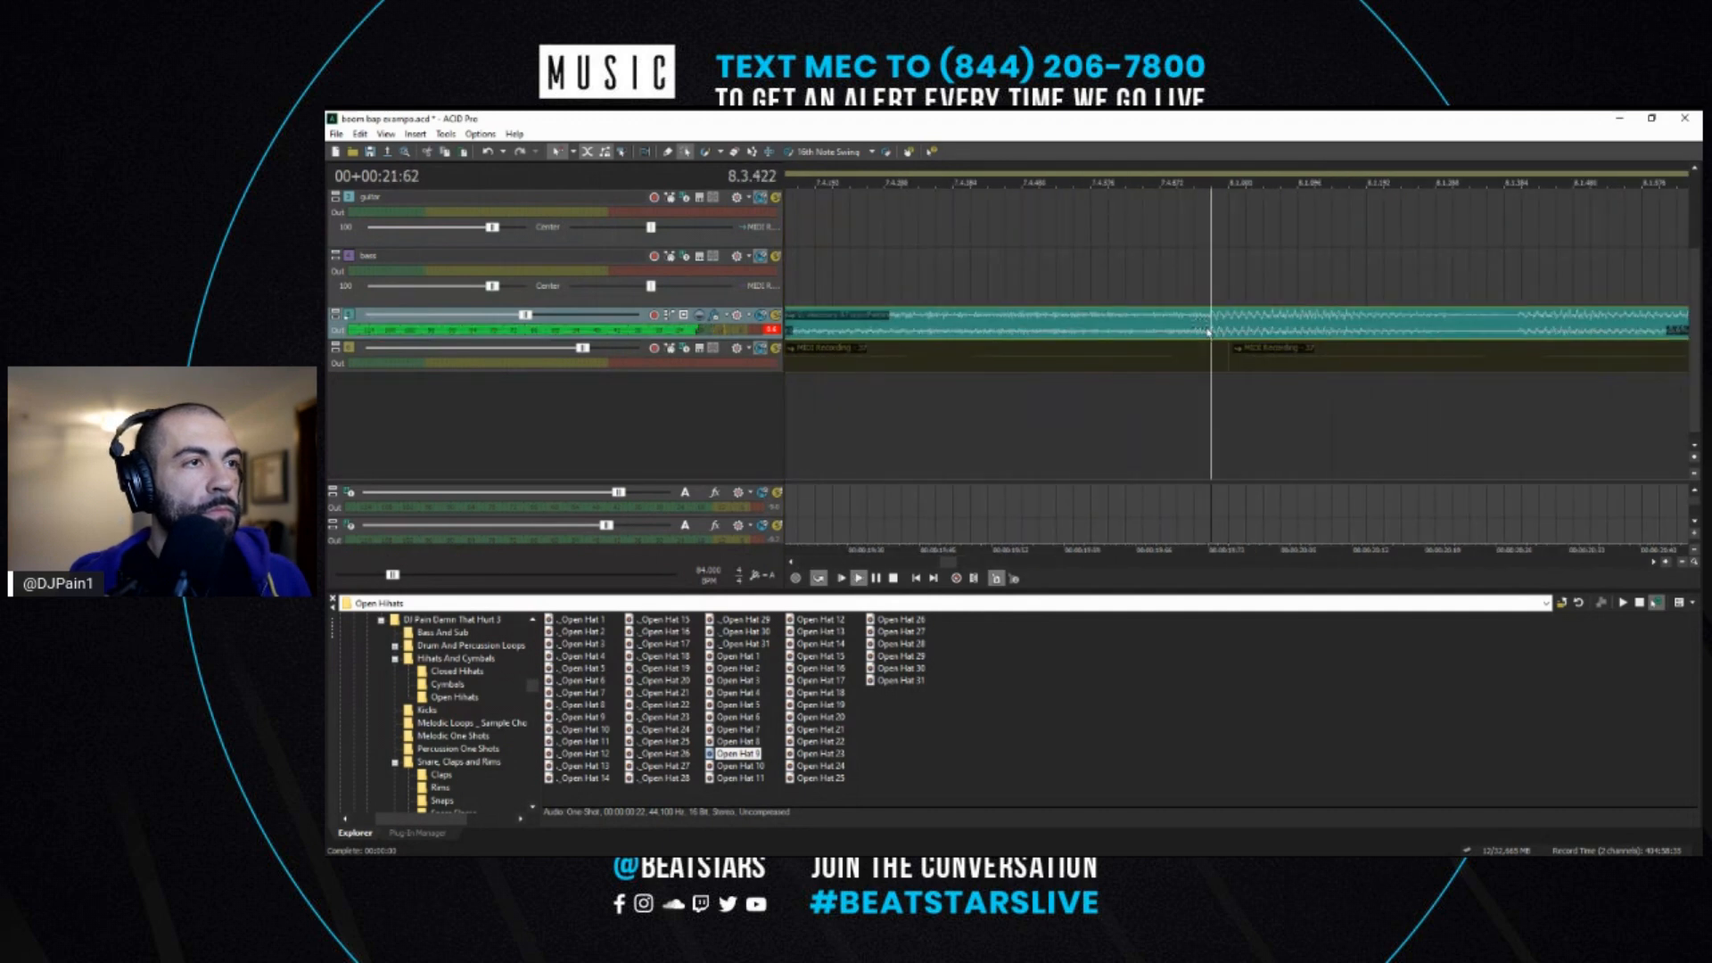
pyautogui.scroll(-3, 1249, 328)
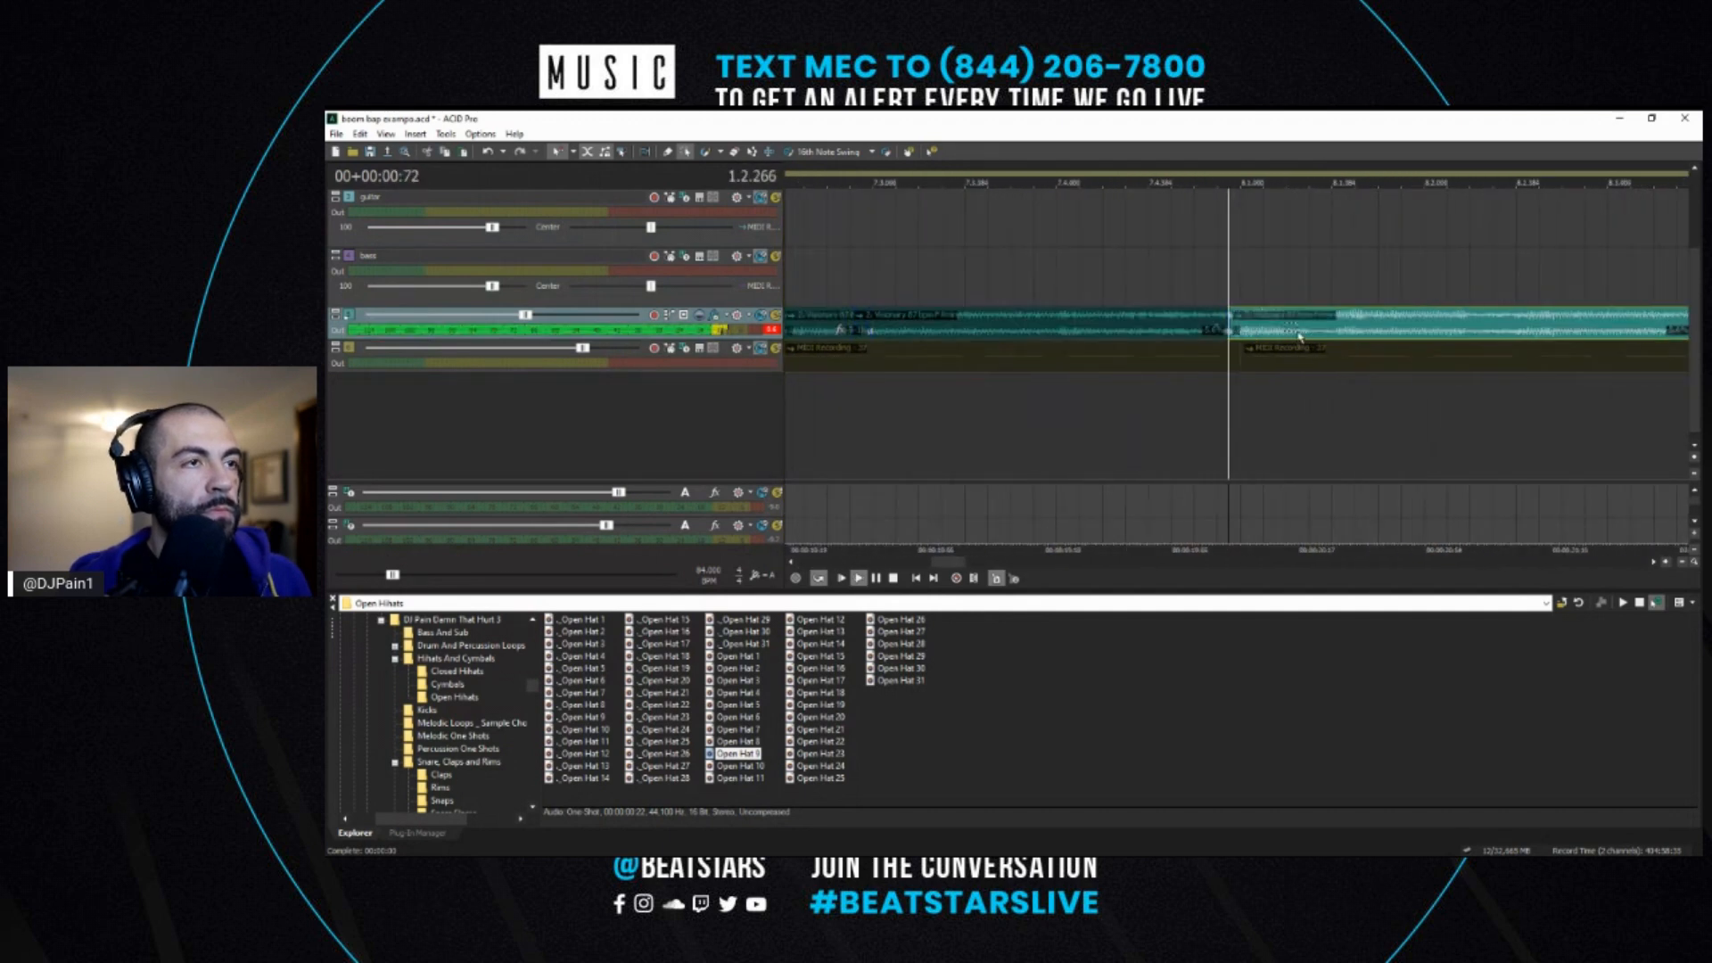
# - Shift the sample slice at the end of bar 8 slightly earlier and audition the loop's ending
pyautogui.click(1039, 397)
pyautogui.hotkey('ctrl', 'd')
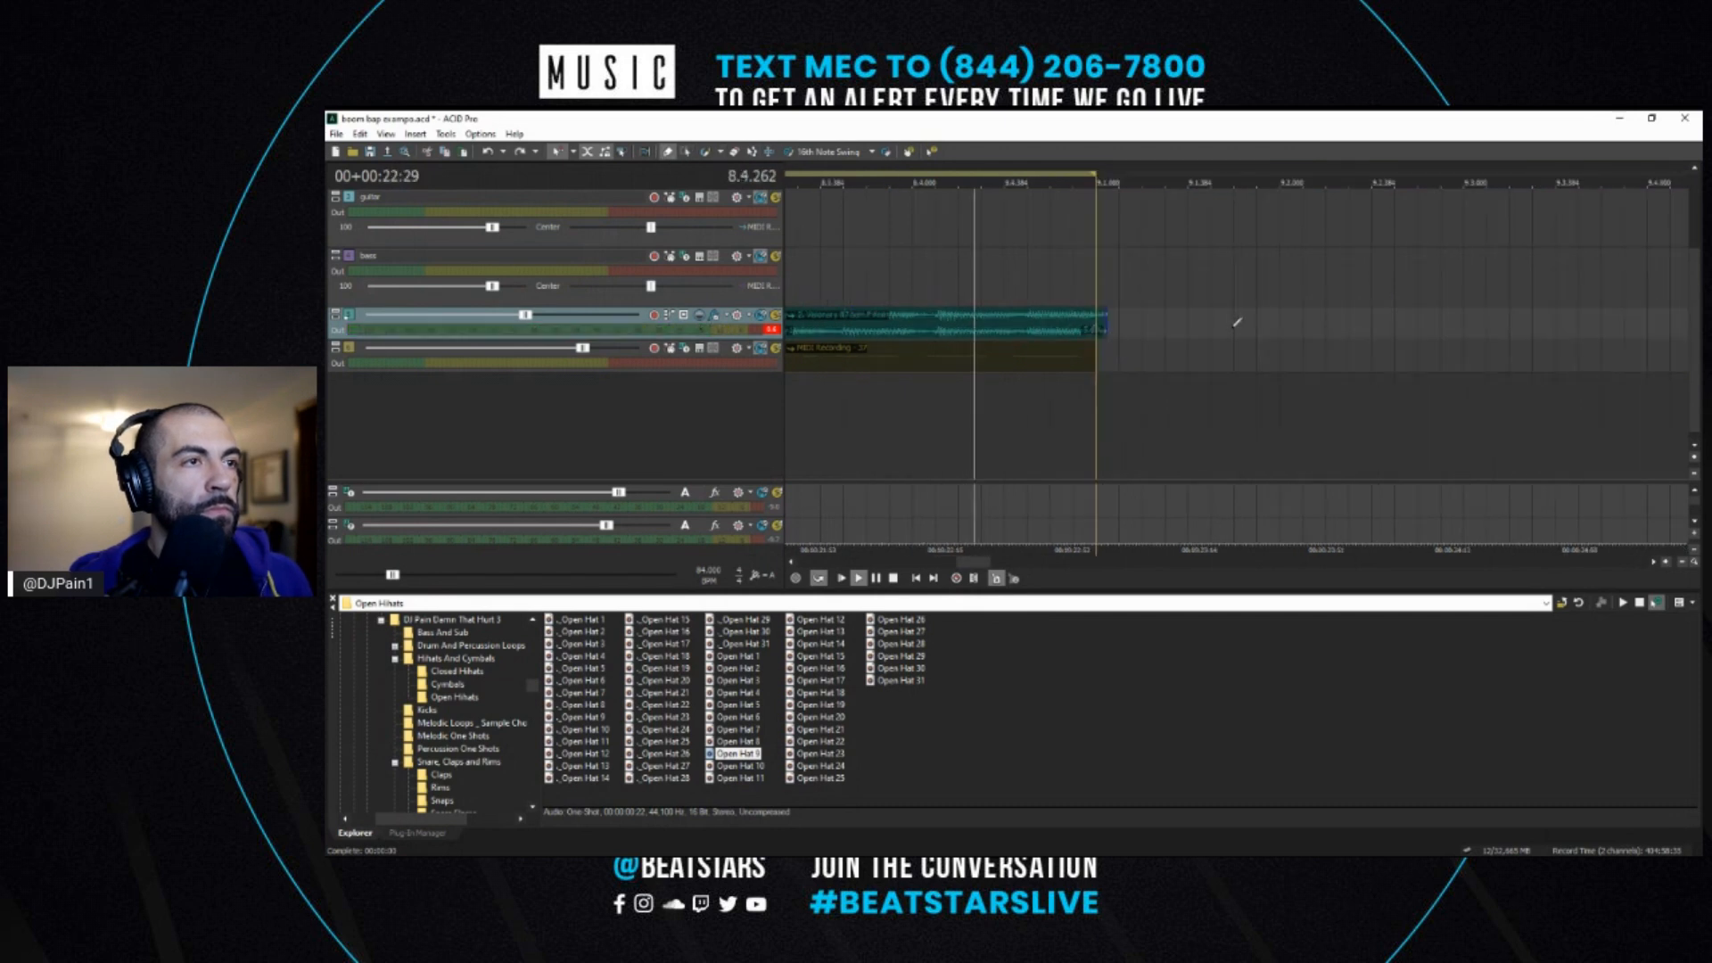
pyautogui.press('space')
pyautogui.press('space')
pyautogui.moveTo(1083, 323); pyautogui.dragTo(1056, 328)
pyautogui.press('space')
pyautogui.scroll(-5, 1059, 330)
pyautogui.scroll(-5, 809, 283)
# - Open the sample track's effects window and move it clear of the arrangement
pyautogui.click(714, 315)
pyautogui.moveTo(1282, 219); pyautogui.dragTo(1711, 177)
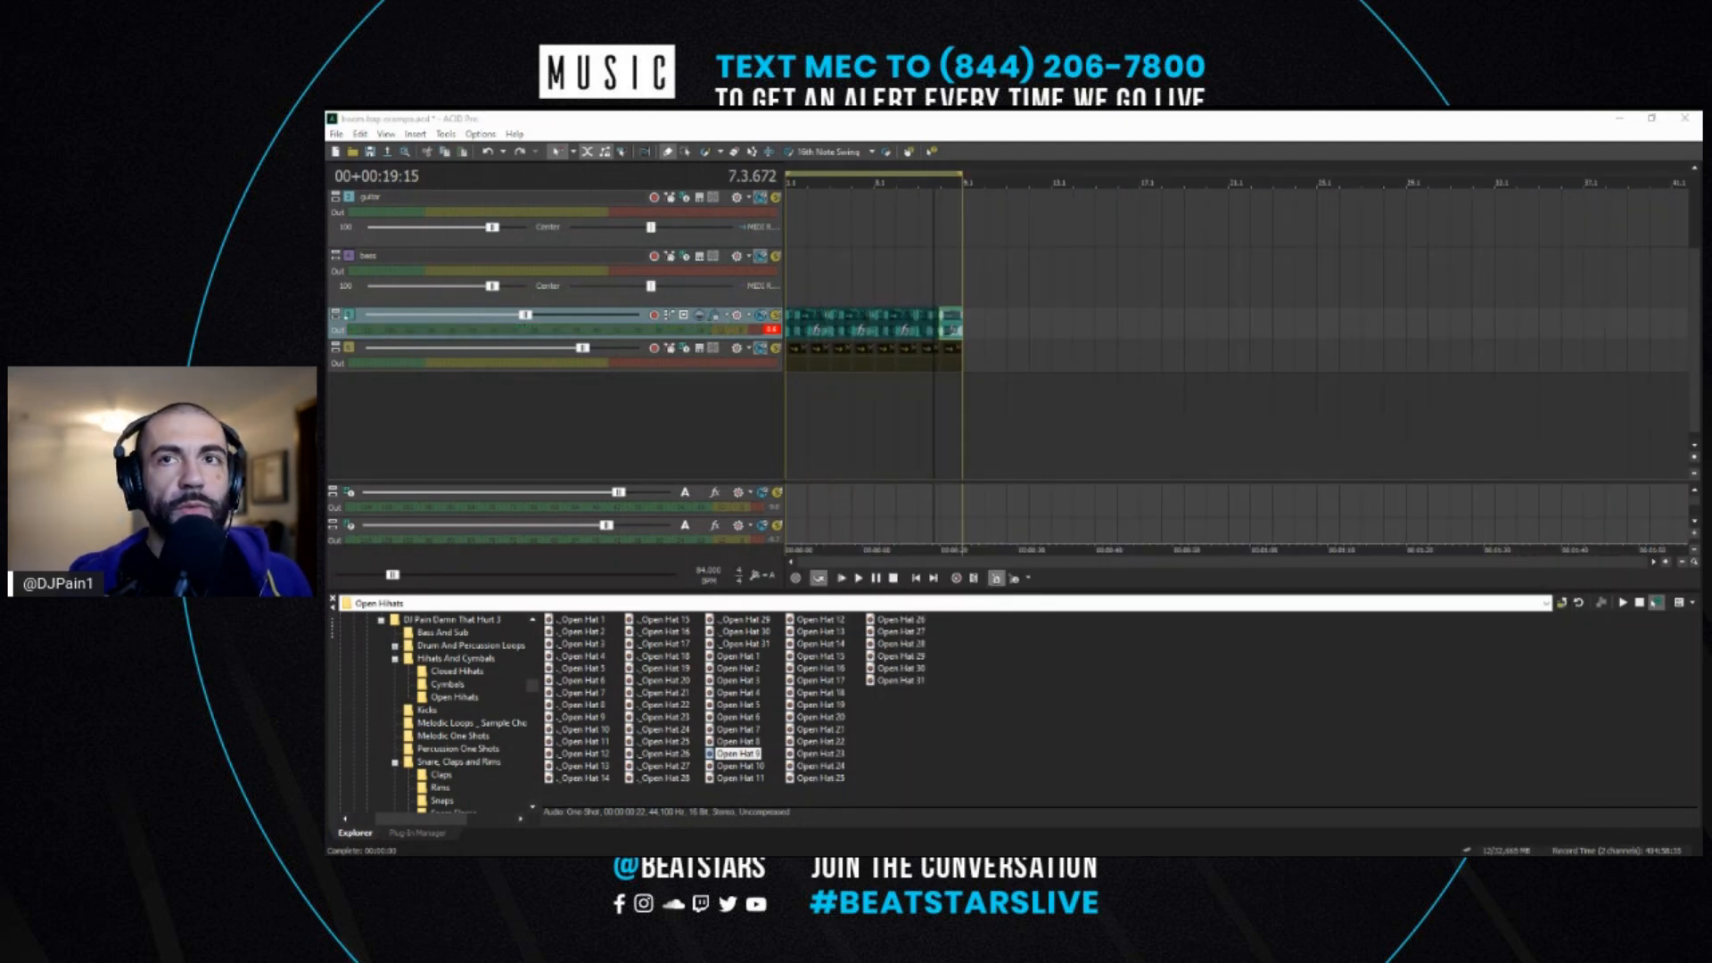
pyautogui.moveTo(1238, 234); pyautogui.dragTo(1711, 219)
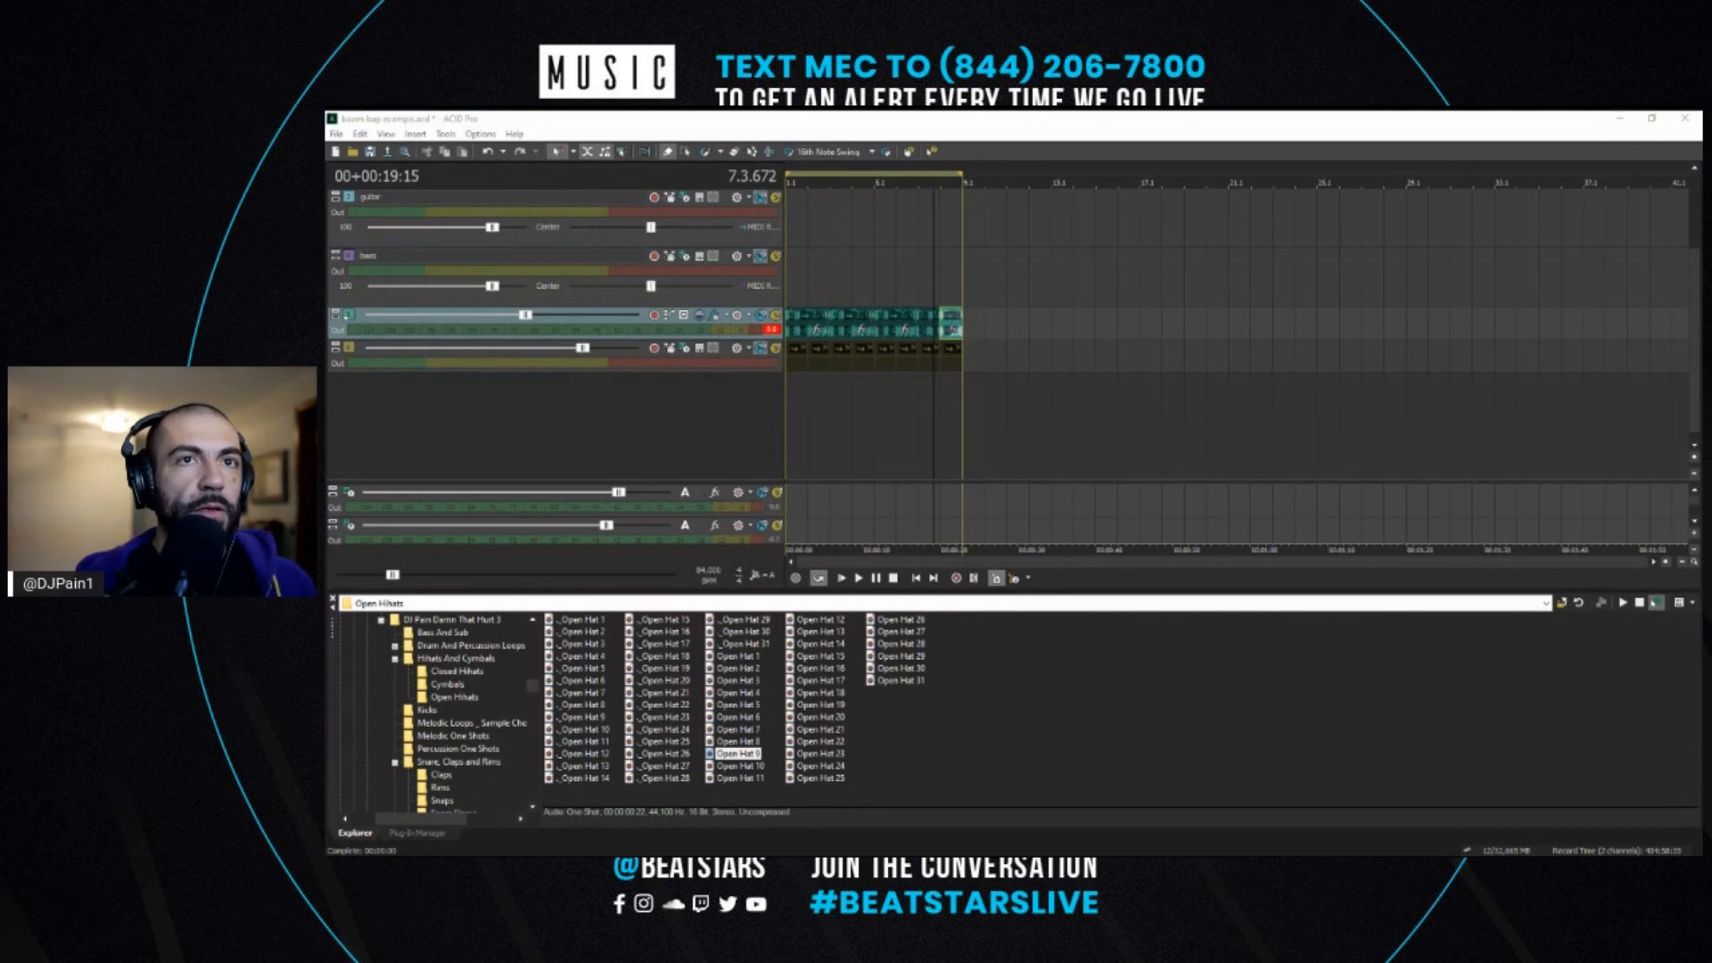
# - Set the sample track's volume to -1.6 dB and play the eight-bar loop from the start
pyautogui.click(788, 328)
pyautogui.scroll(2, 788, 330)
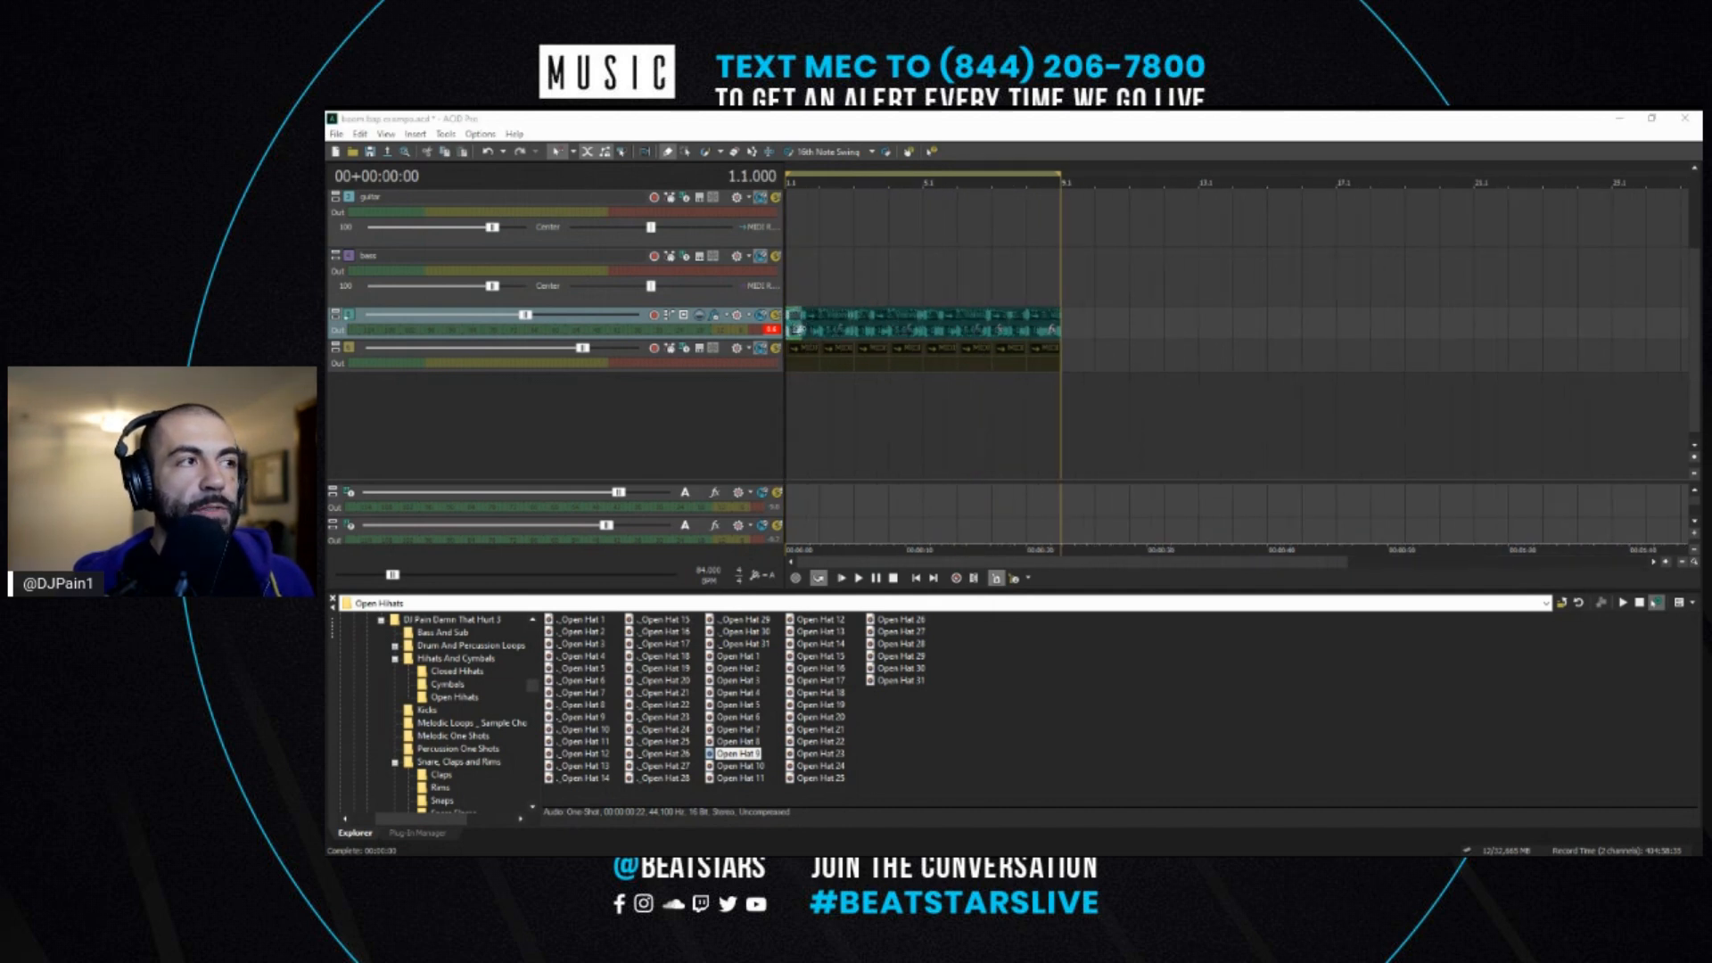
pyautogui.scroll(3, 883, 361)
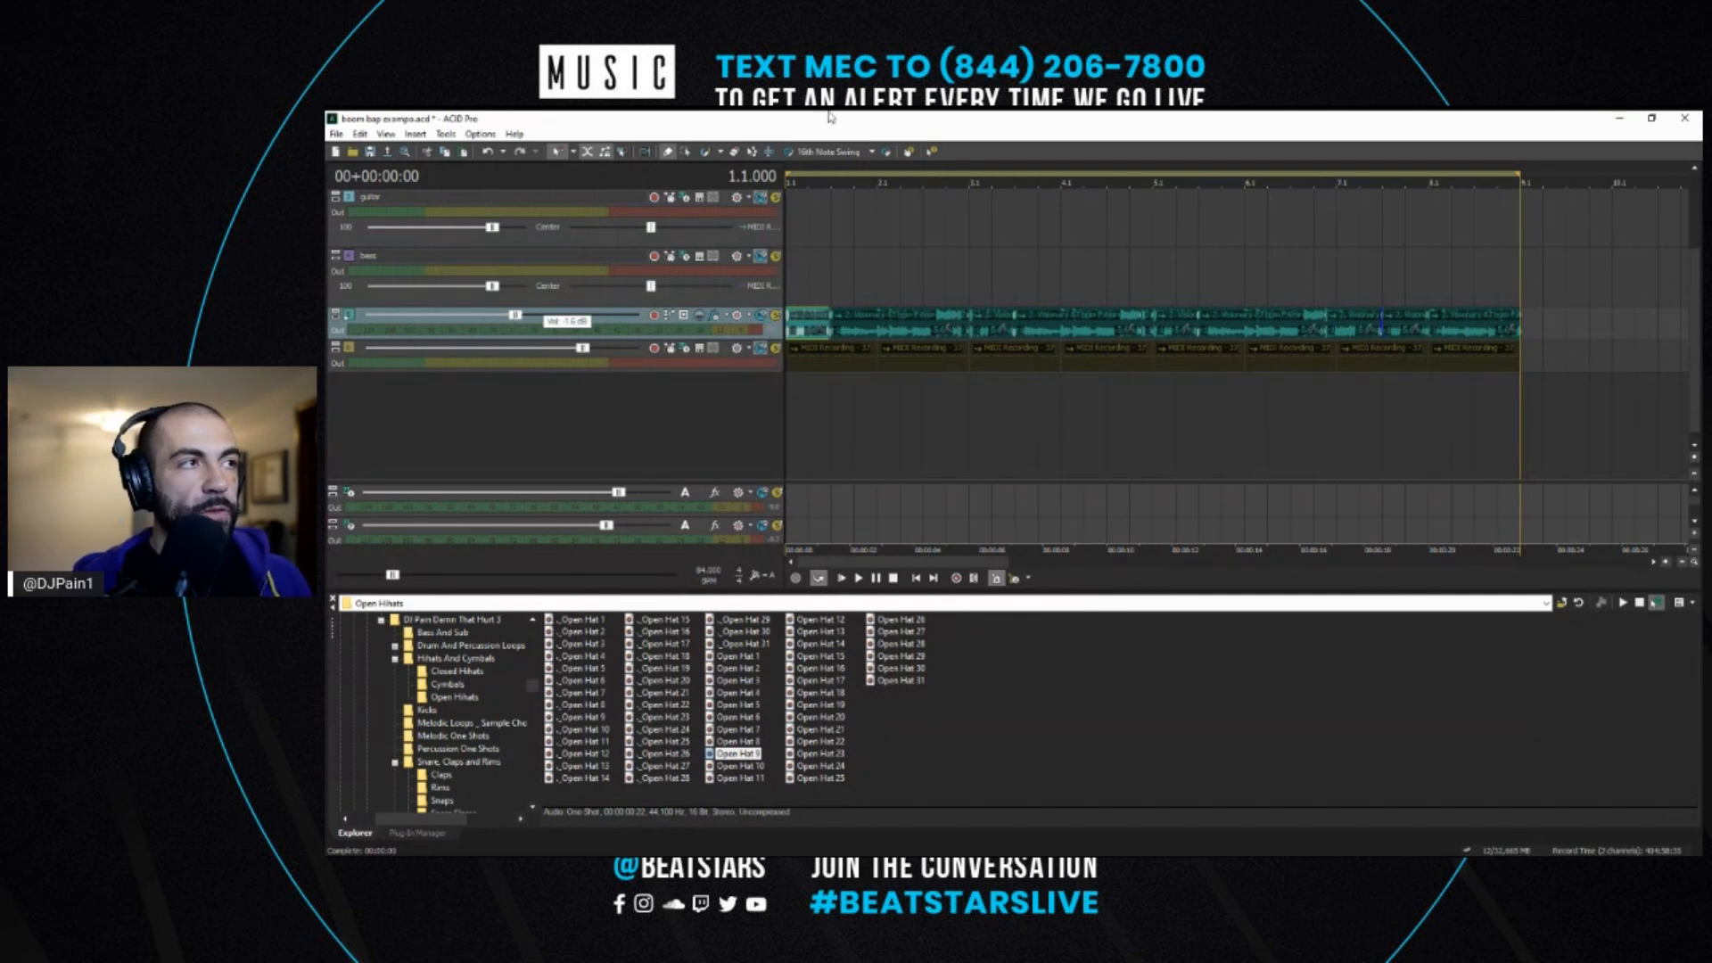
pyautogui.press('space')
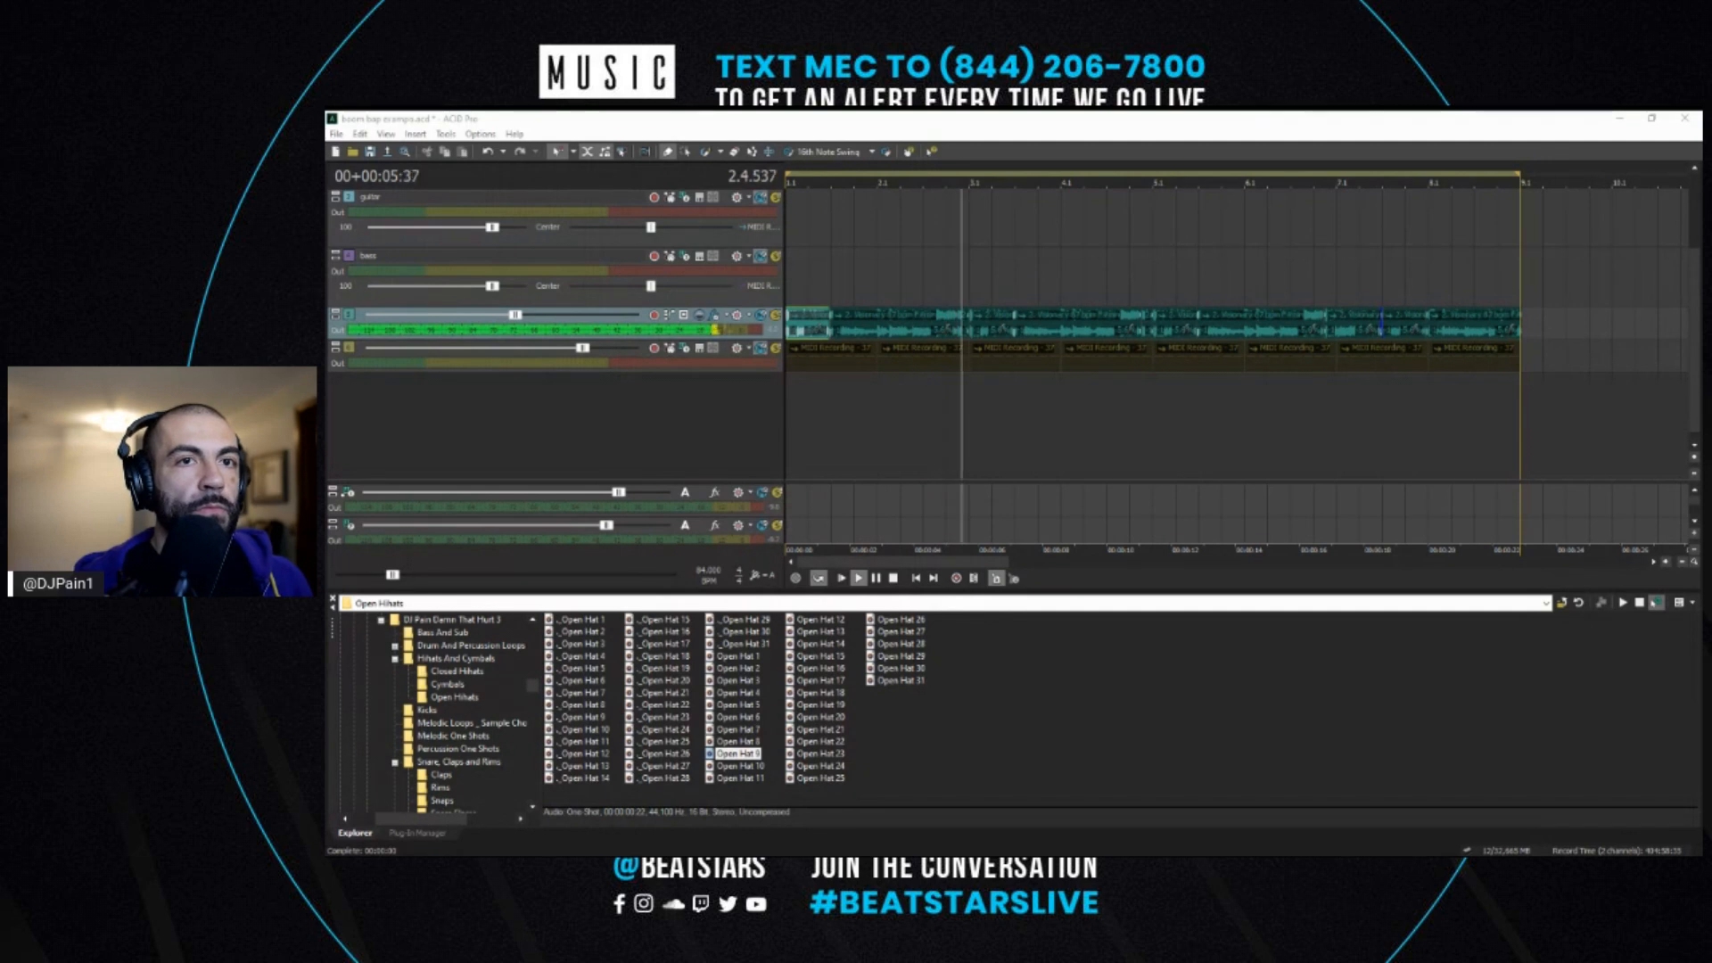
pyautogui.press('space')
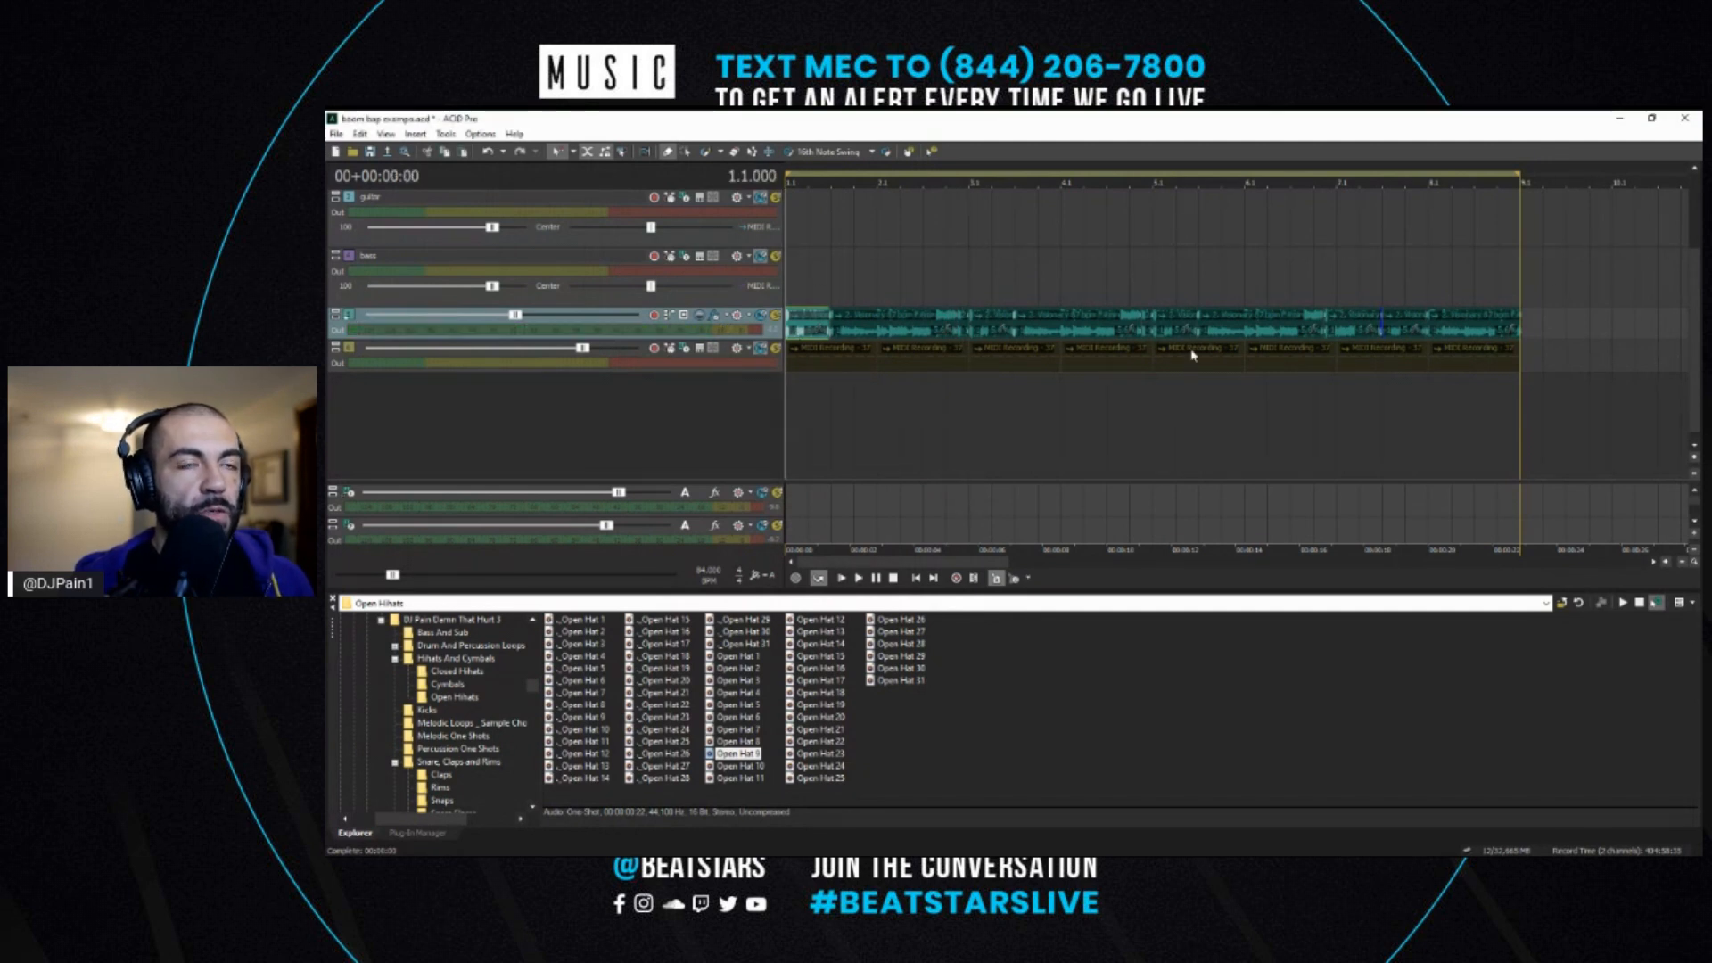
# - Audition the eight-bar loop and lower the sample track's volume to -2.4 dB
pyautogui.press('space')
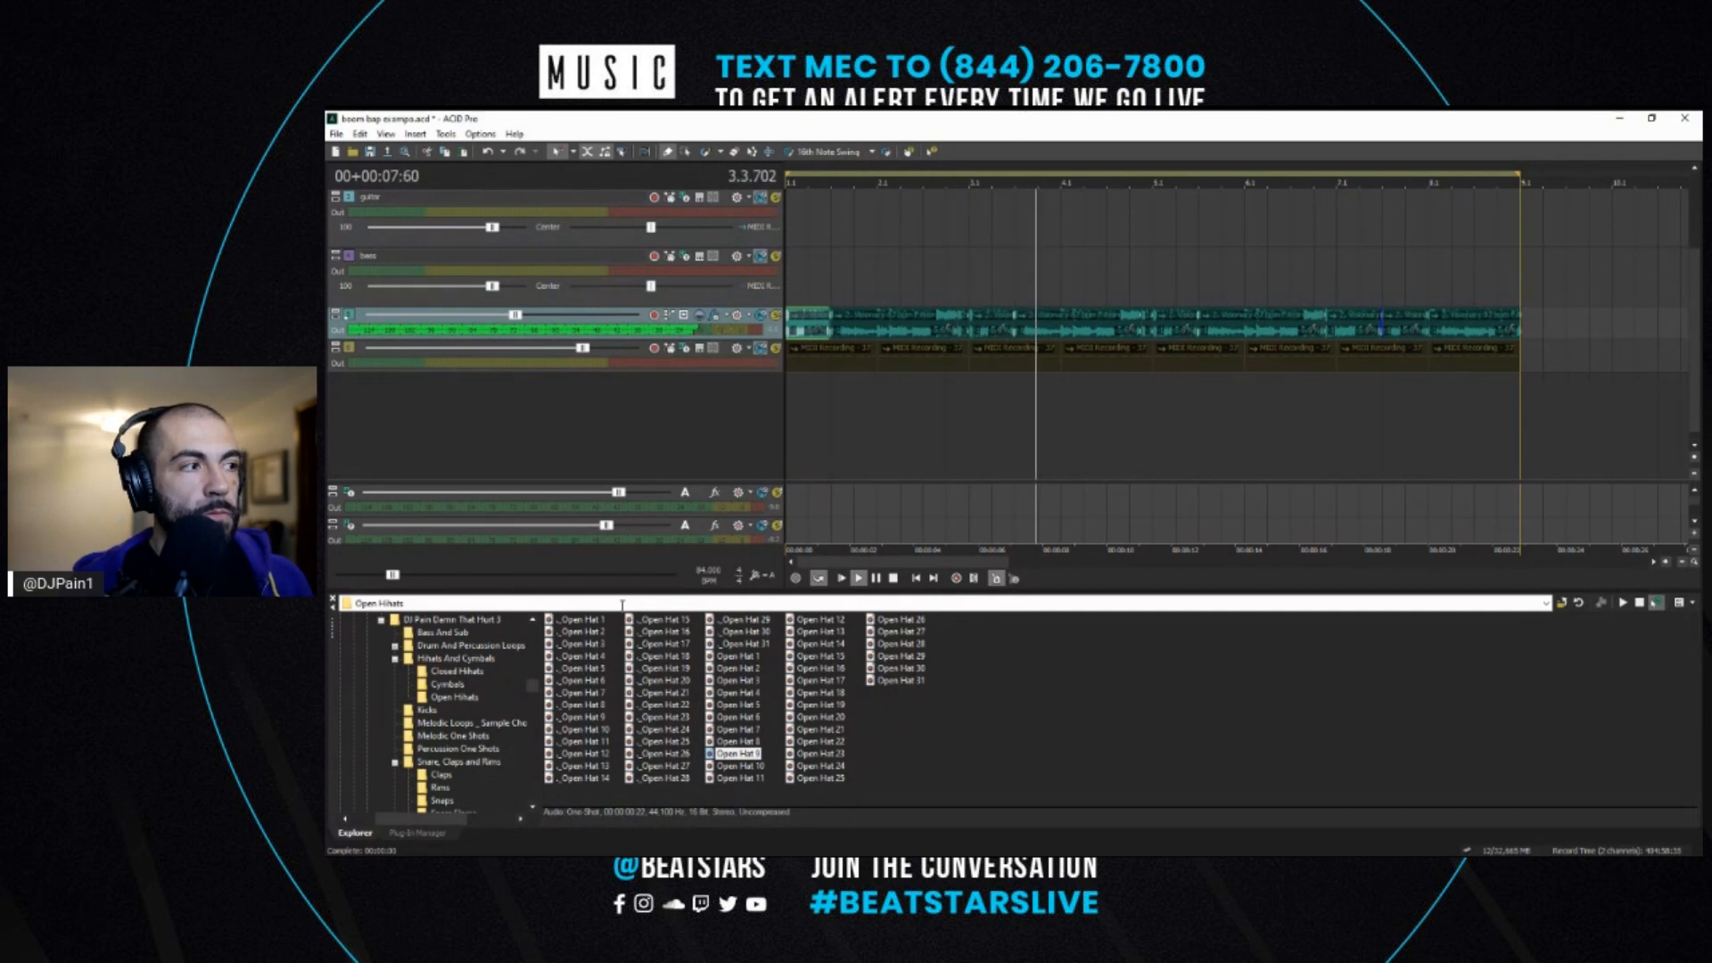
pyautogui.press('space')
pyautogui.scroll(-2, 530, 698)
pyautogui.scroll(2, 530, 698)
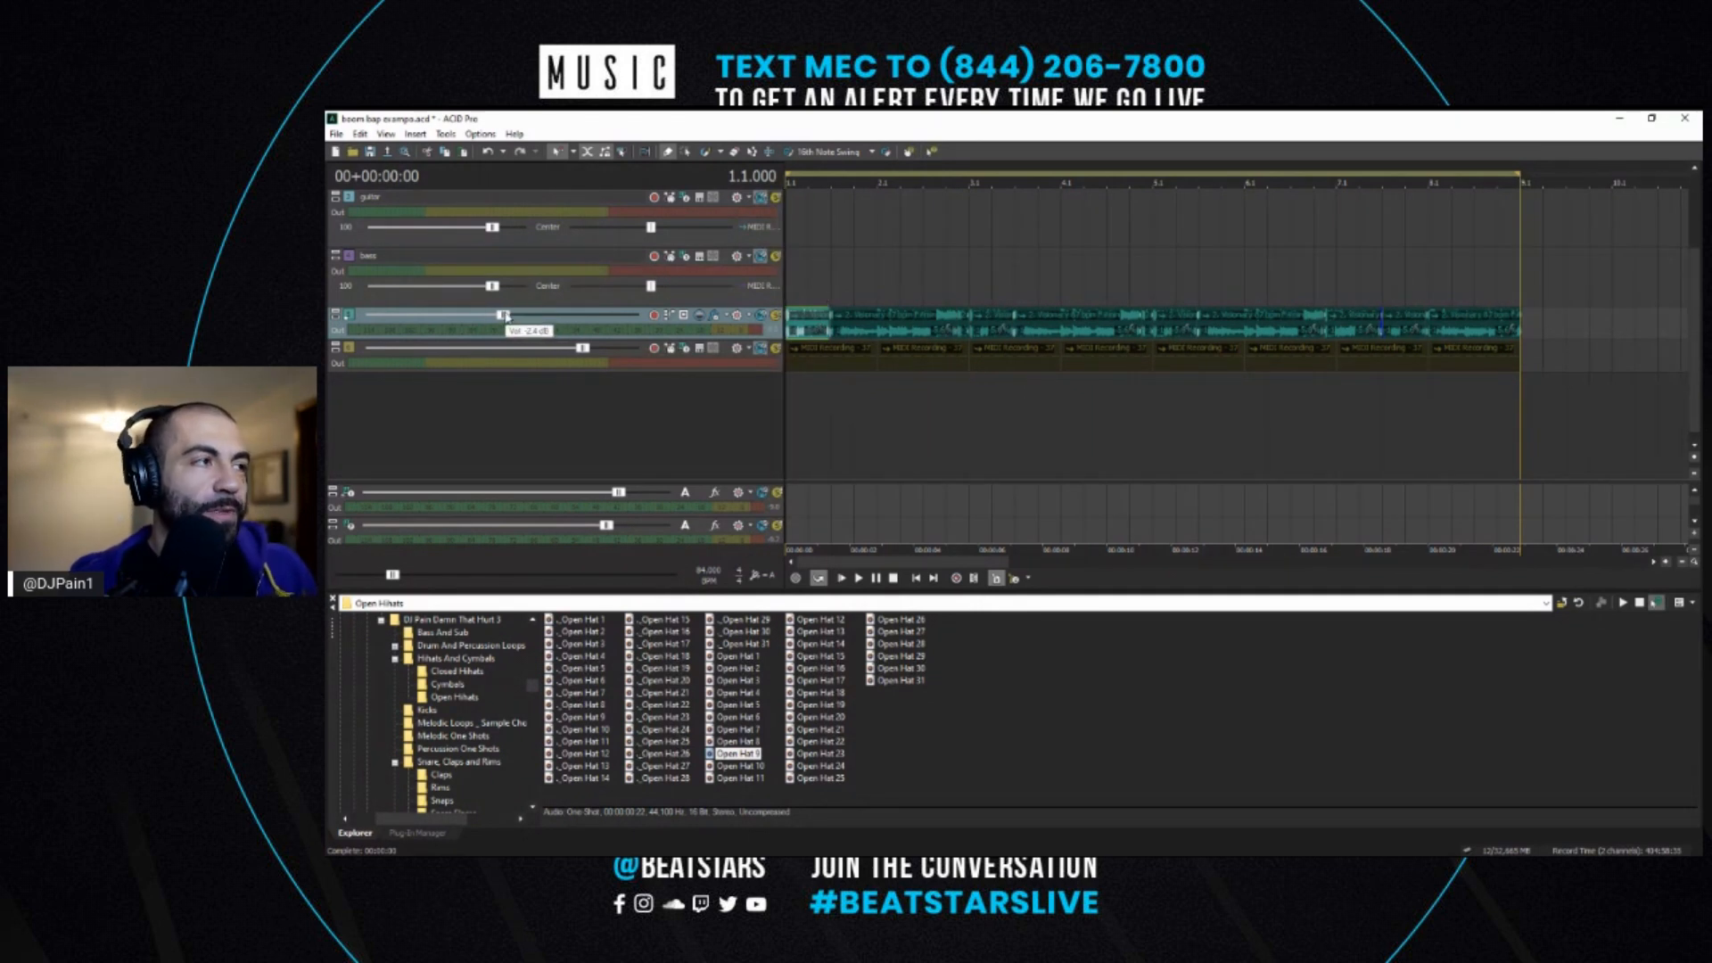
# - Play the loop from the start to hear the drums against the quieter sample
pyautogui.click(837, 356)
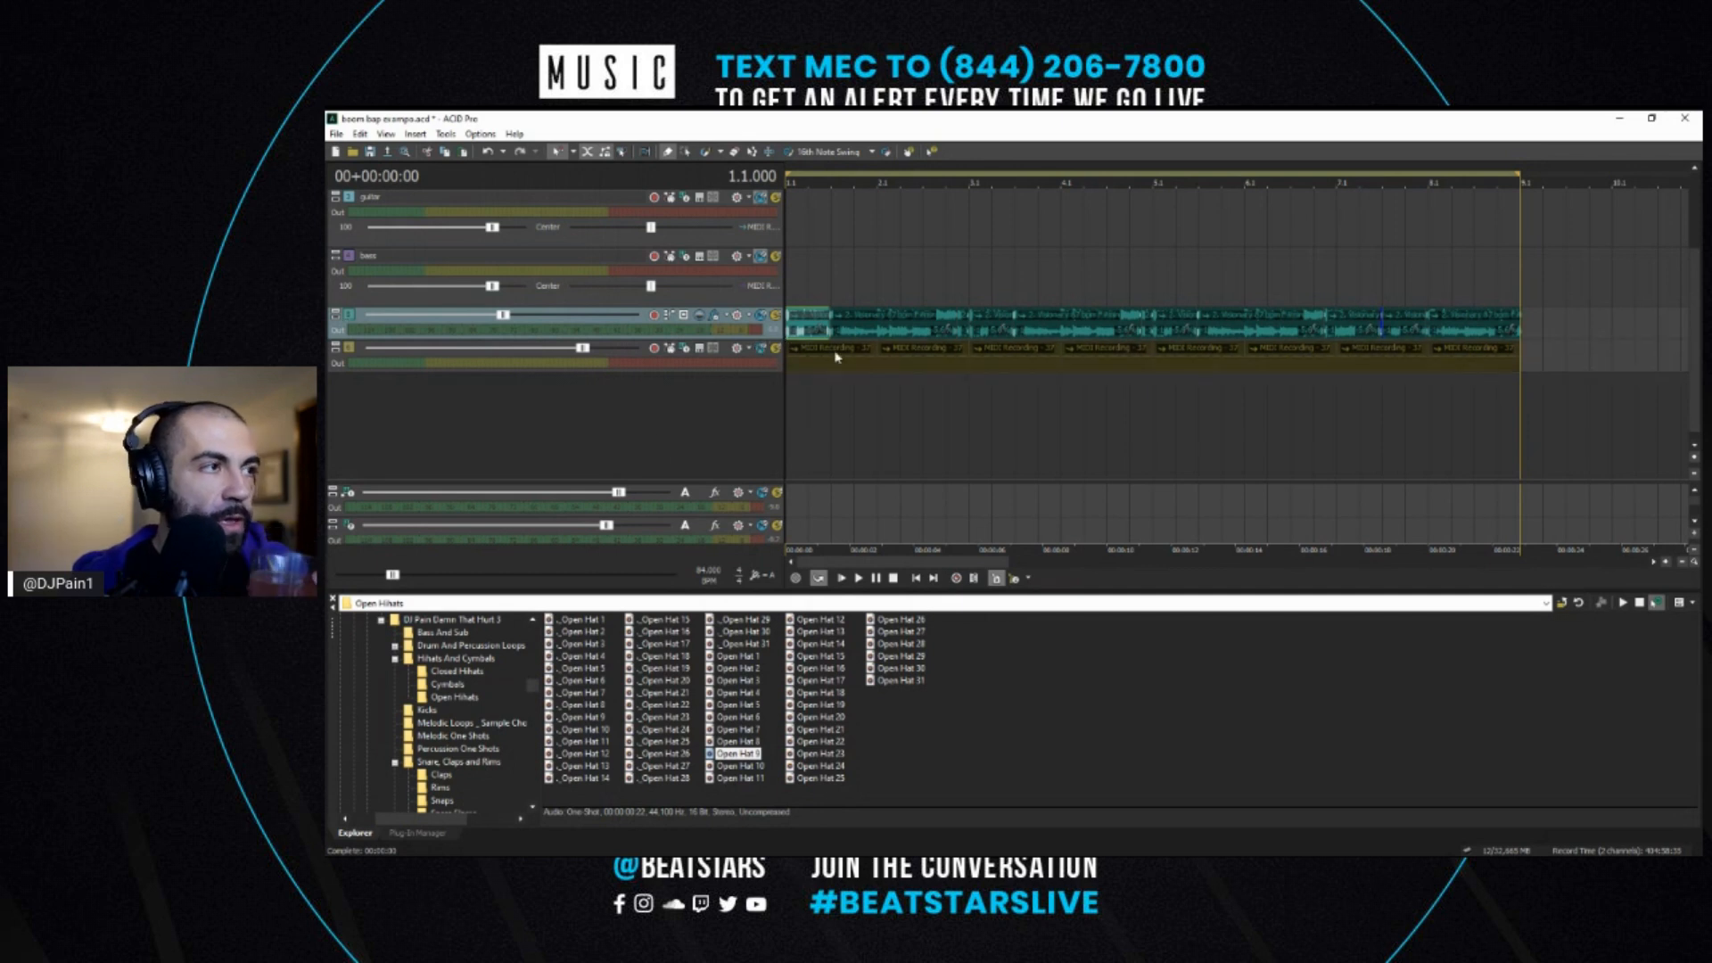
pyautogui.click(796, 364)
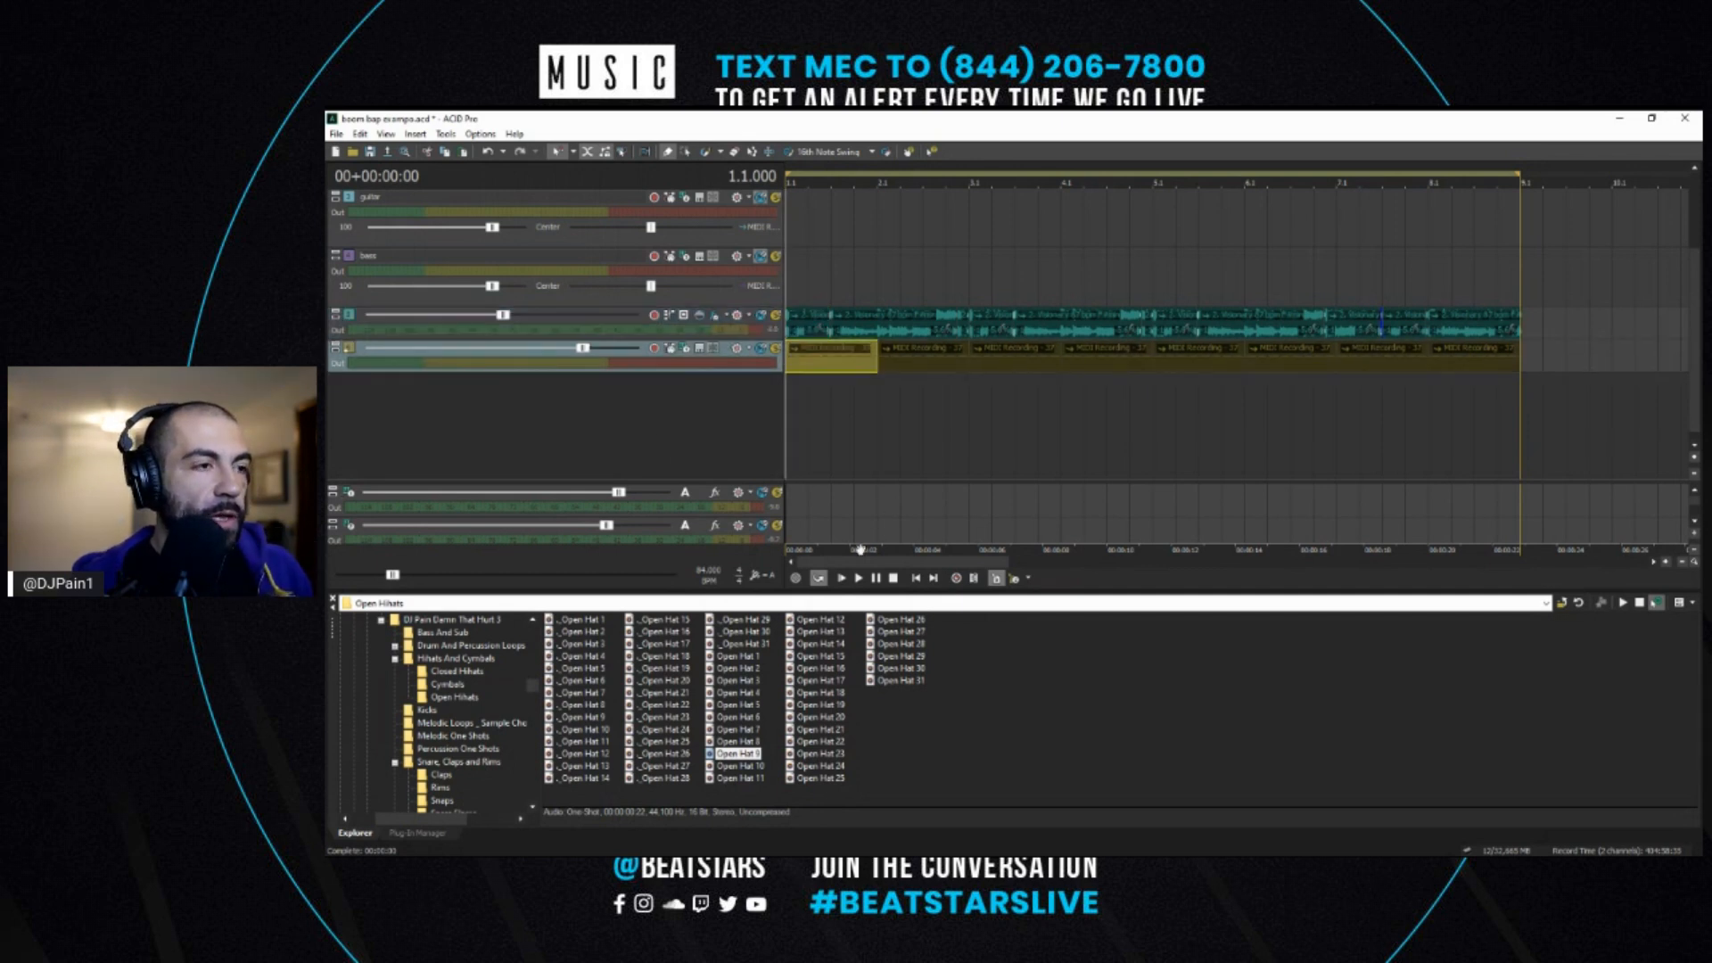
pyautogui.click(843, 578)
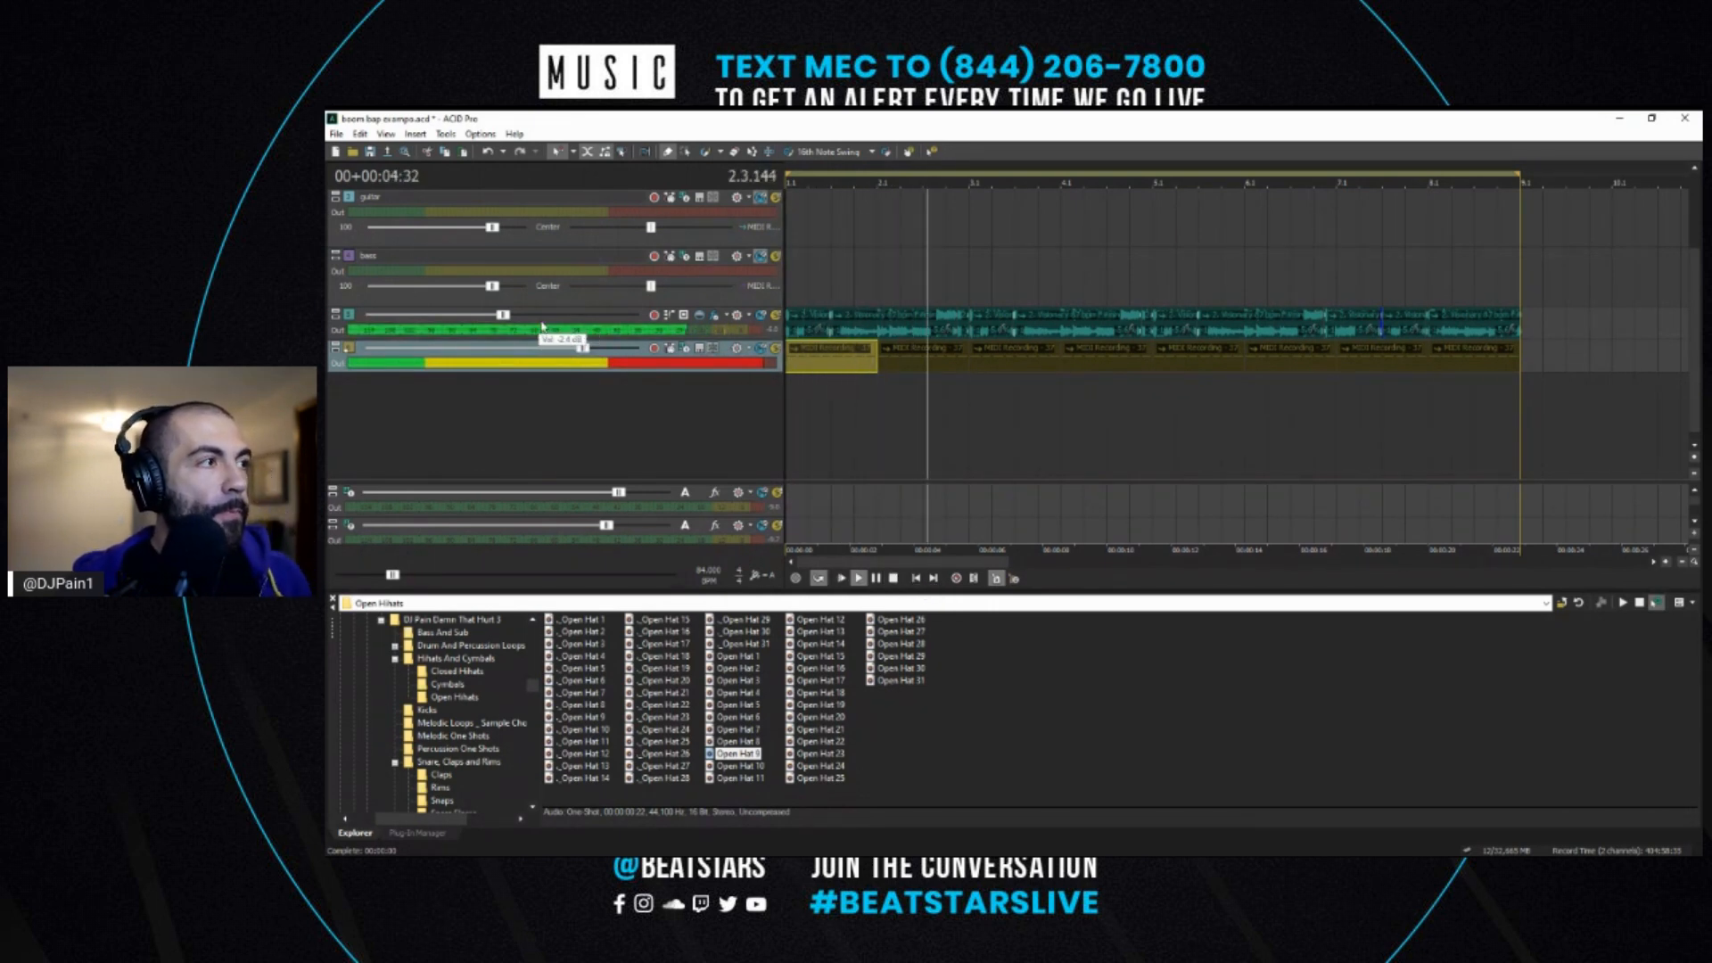
pyautogui.click(803, 320)
pyautogui.scroll(3, 906, 355)
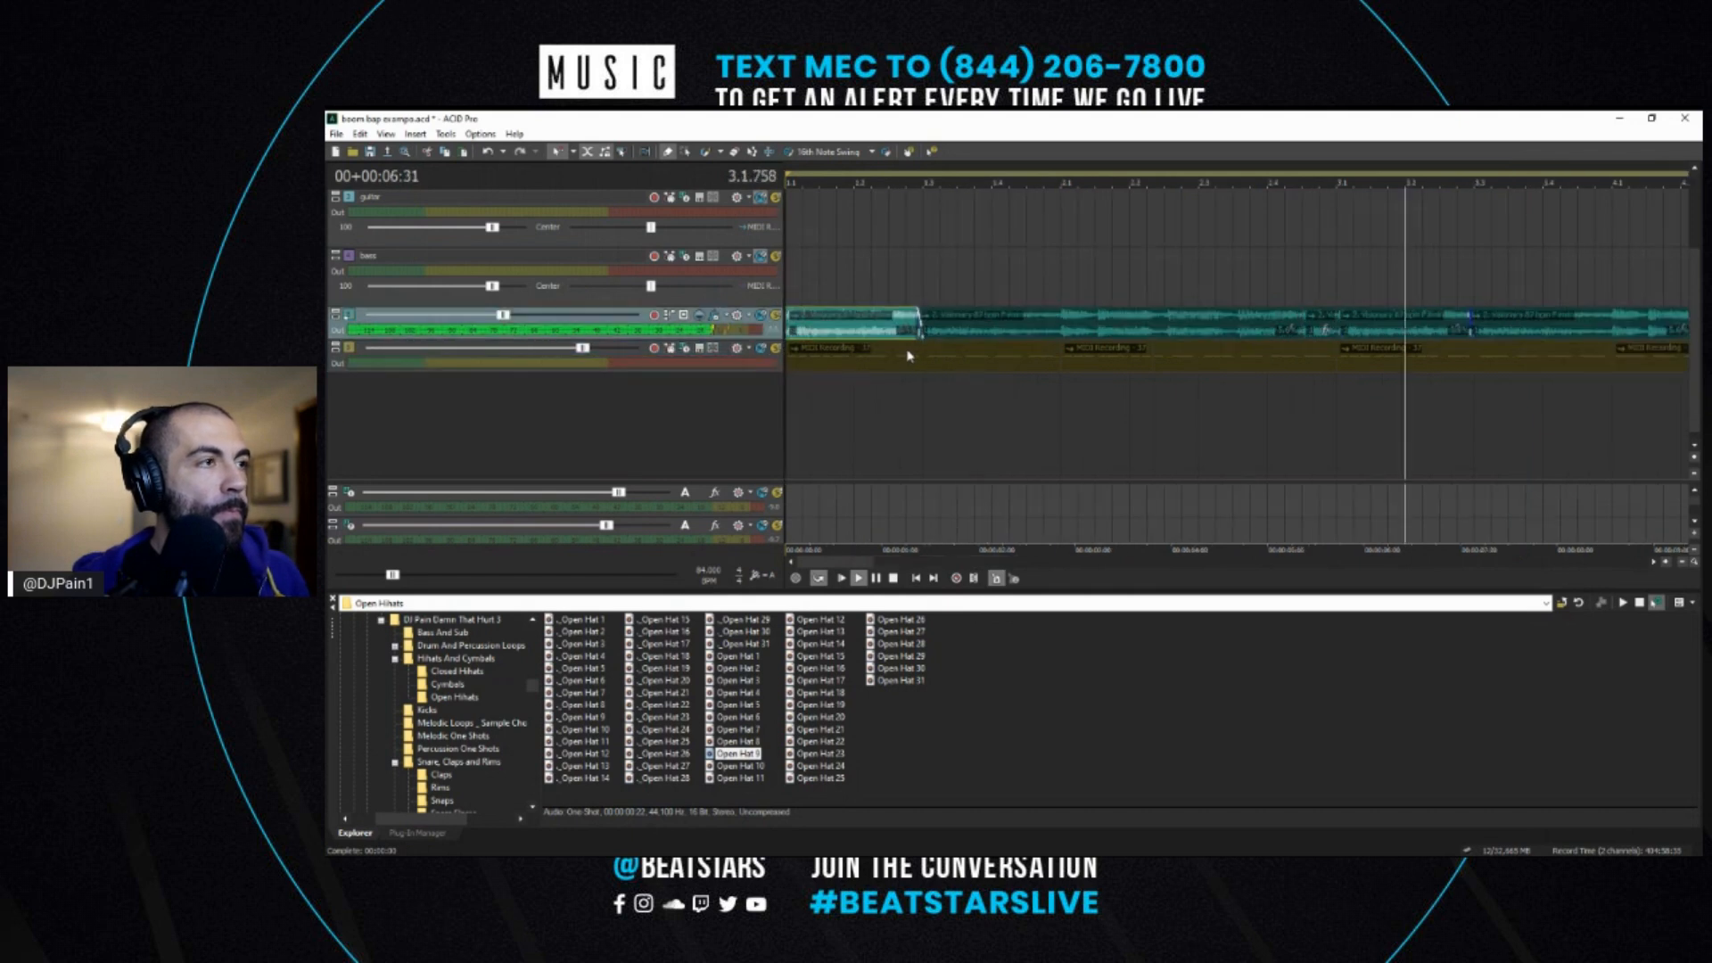
# - Stop playback and delete all the MIDI recording clips from the drum track
pyautogui.click(687, 153)
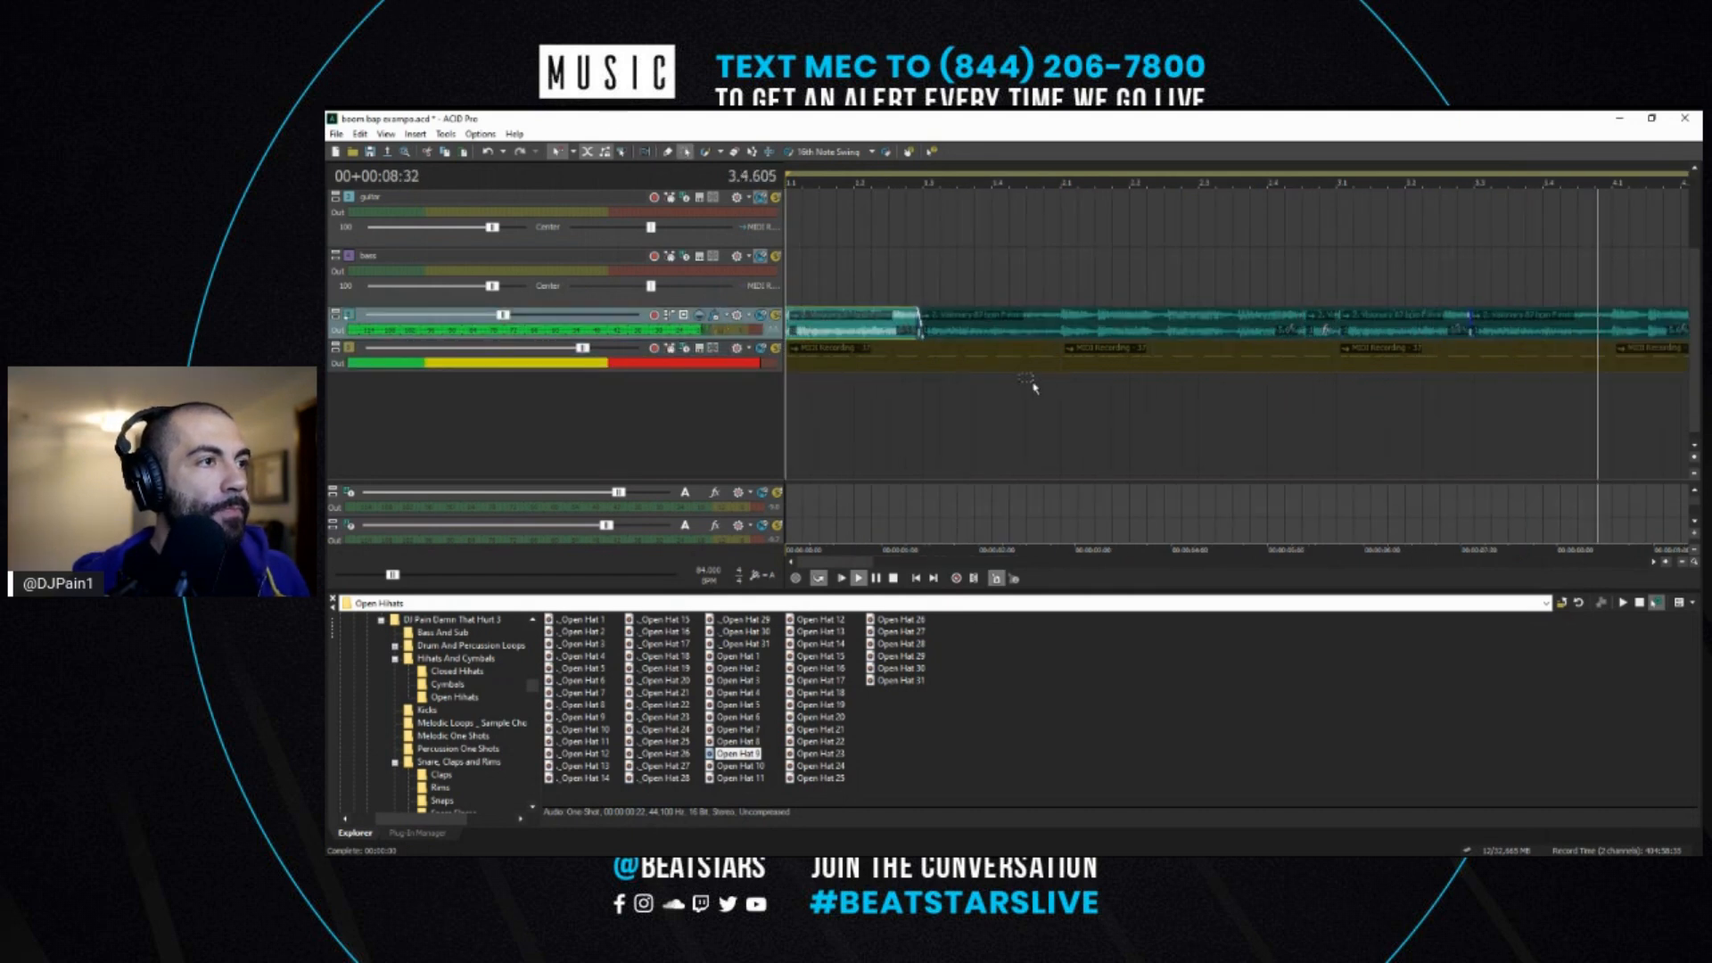
pyautogui.scroll(-5, 1052, 383)
pyautogui.press('space')
pyautogui.moveTo(1253, 371); pyautogui.dragTo(782, 382)
pyautogui.press('Delete')
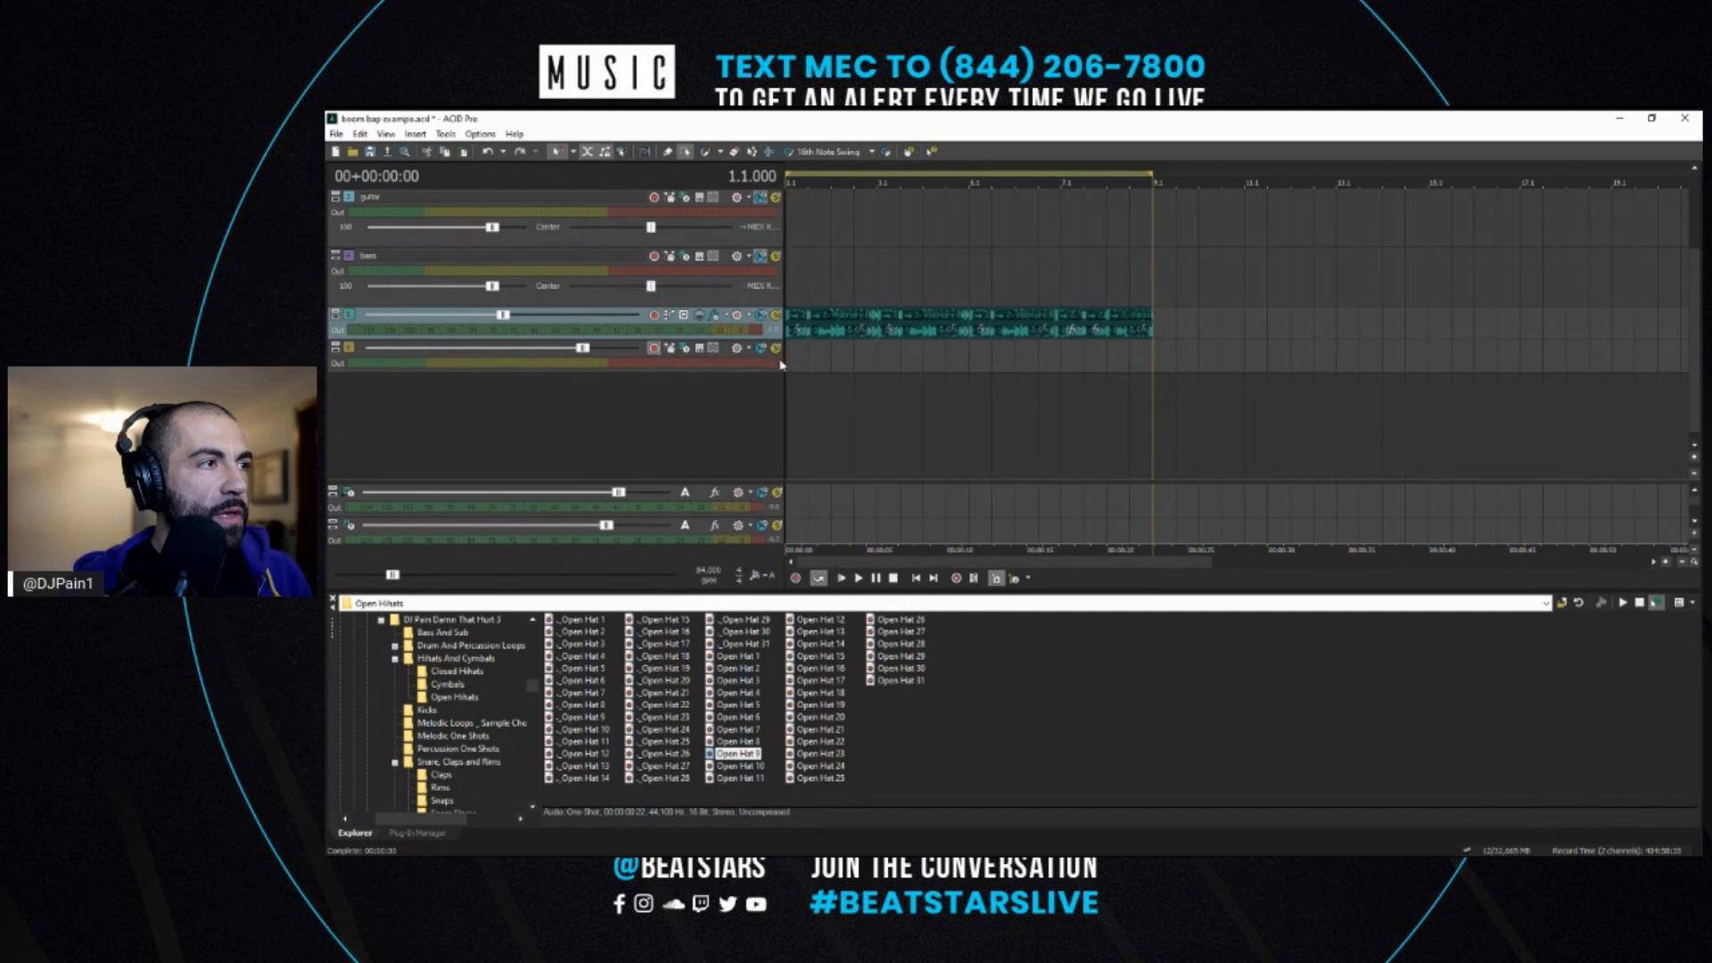
# - Record a new MIDI take on the drum track from the start of the loop and play it back
pyautogui.click(789, 359)
pyautogui.press('space')
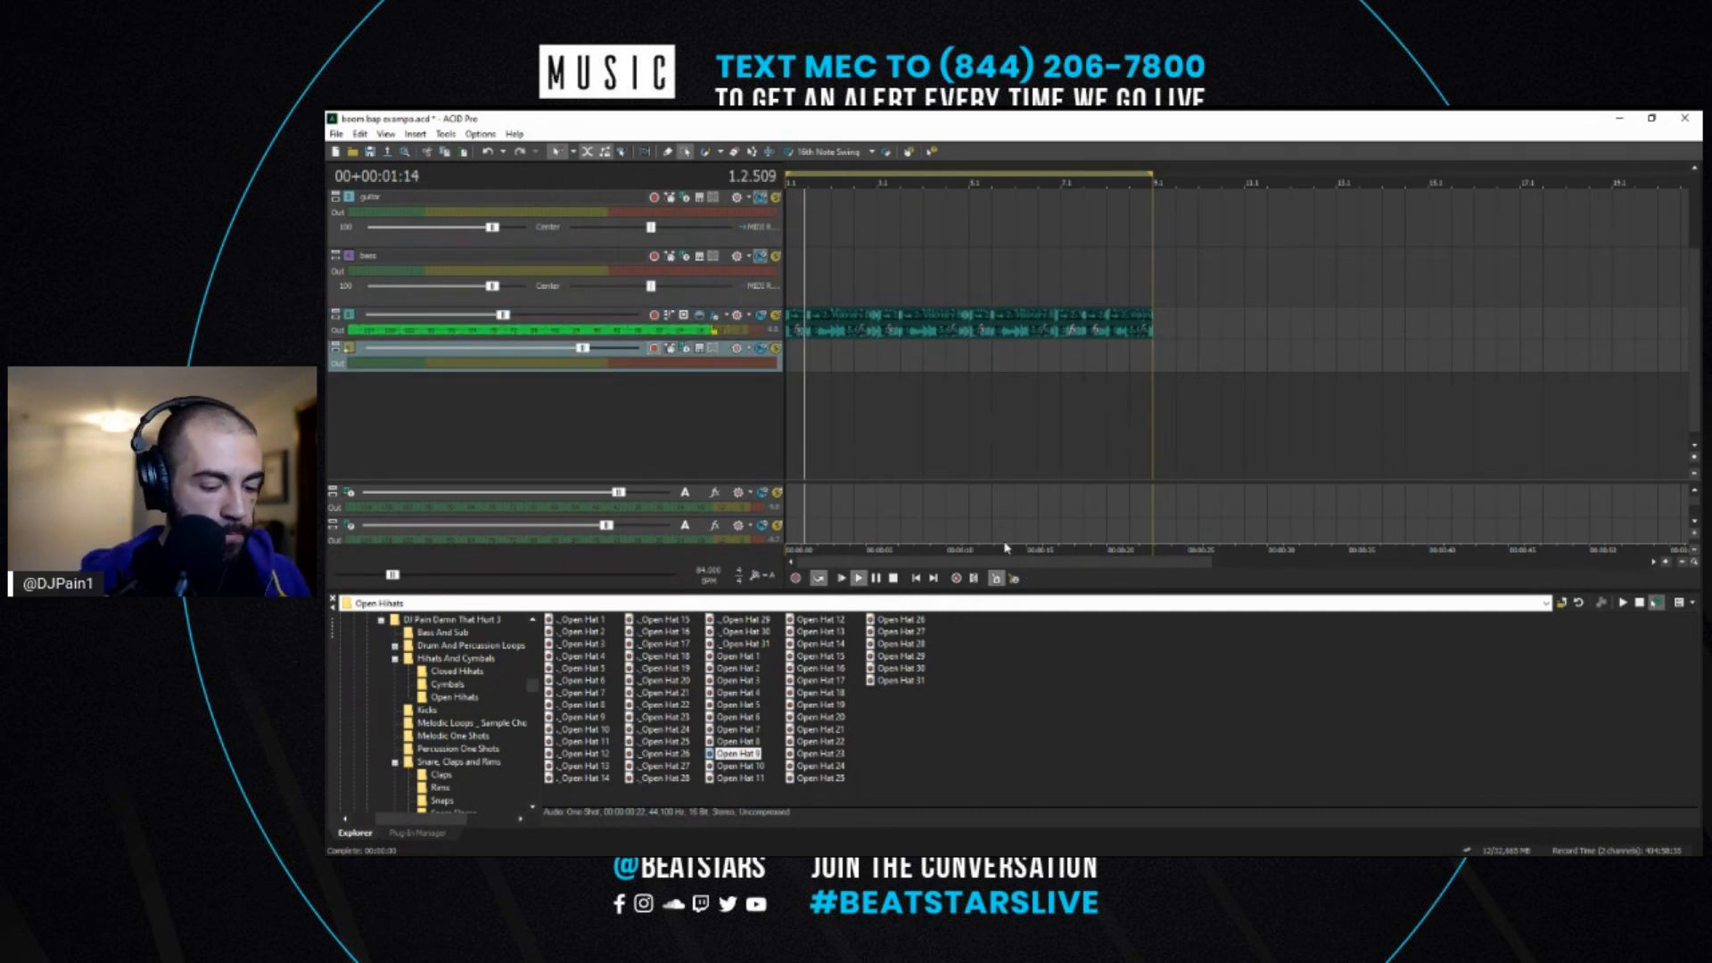
pyautogui.hotkey('ctrl', 'r')
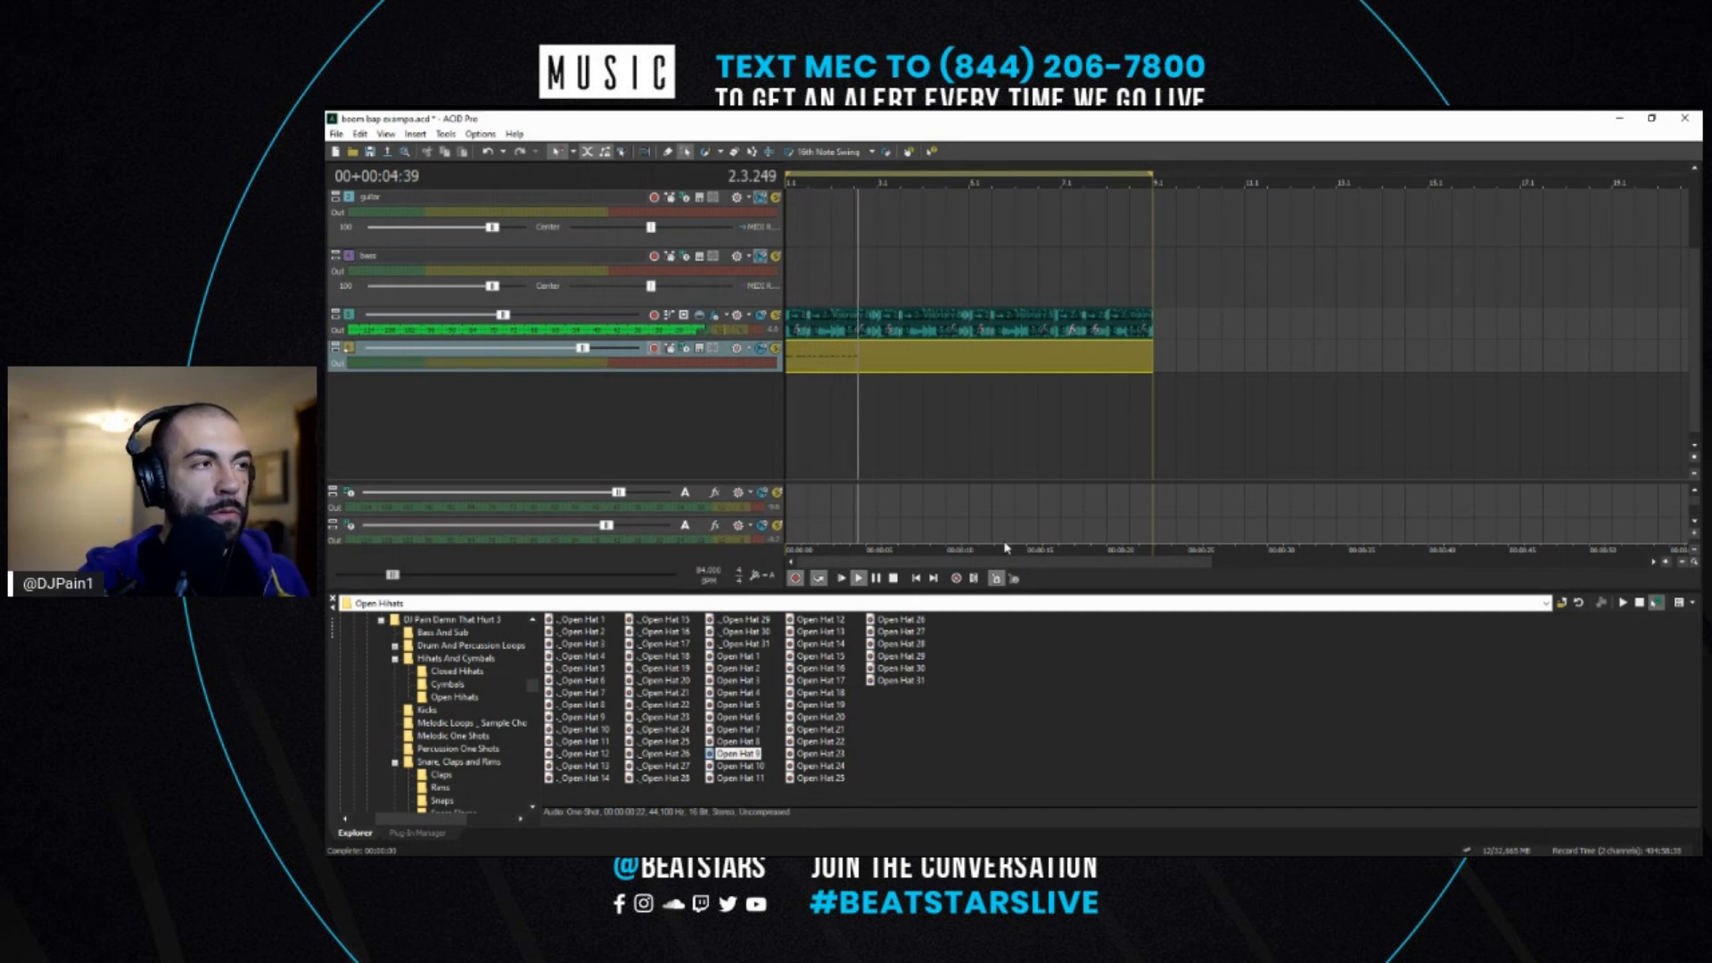
pyautogui.press('space')
pyautogui.press('space')
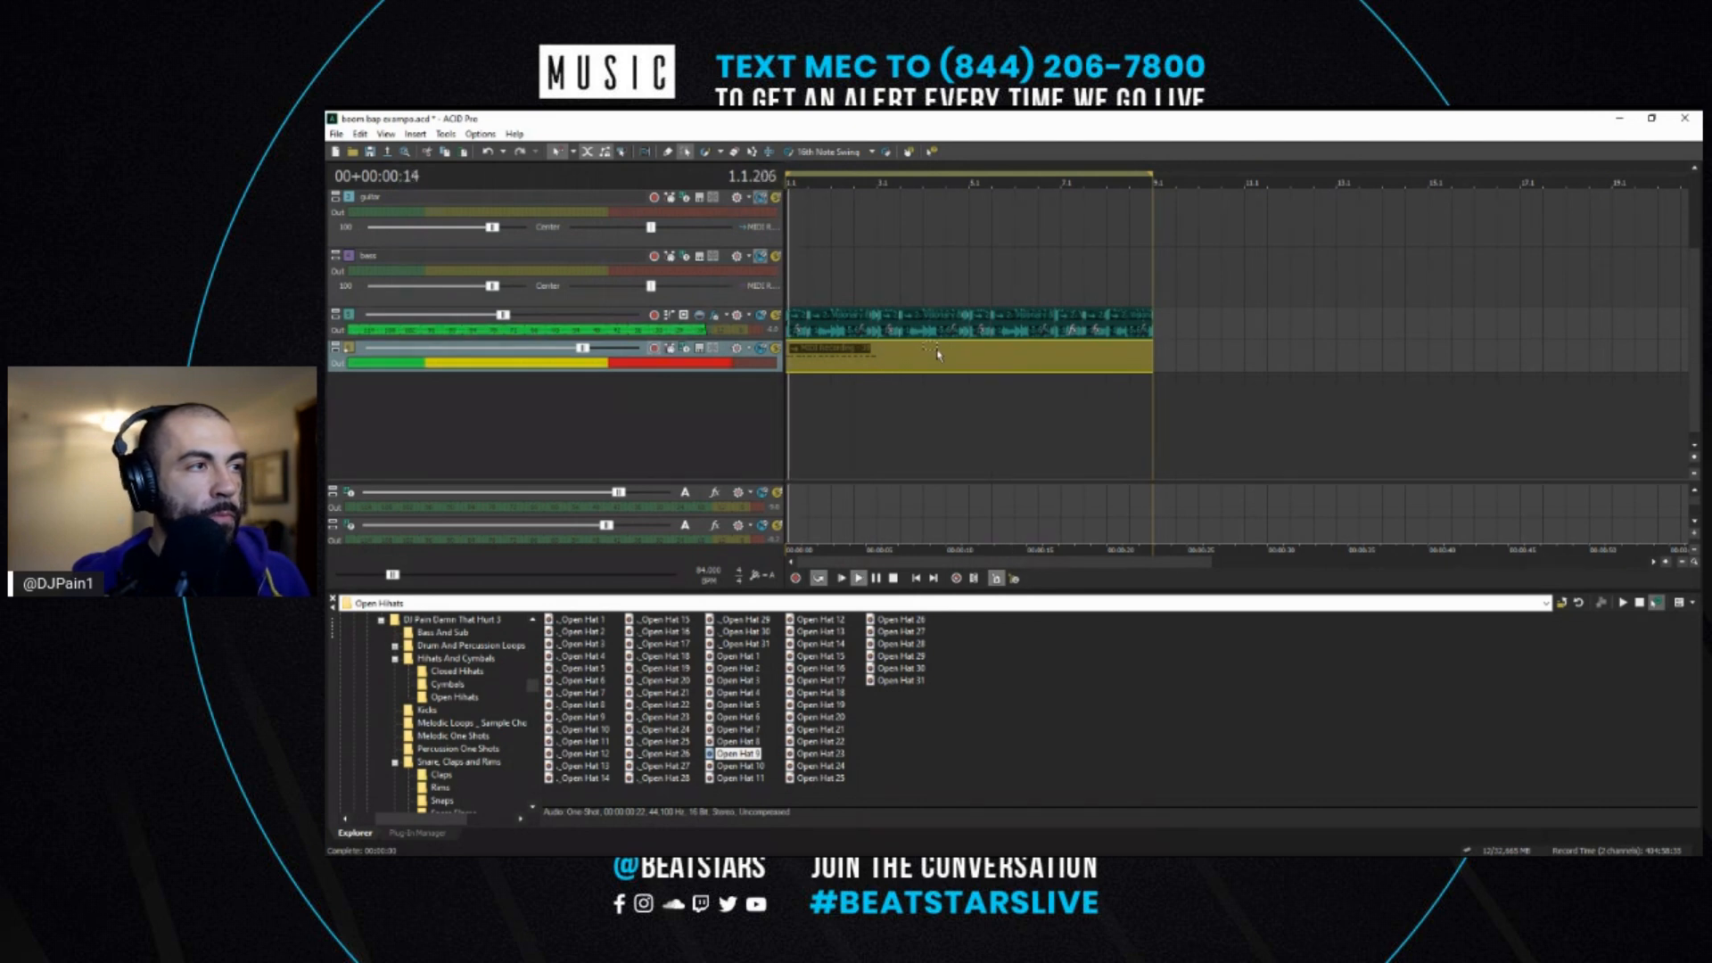
# - Split the new MIDI drum recording at the starts of bars 2 and 3
pyautogui.scroll(3, 939, 354)
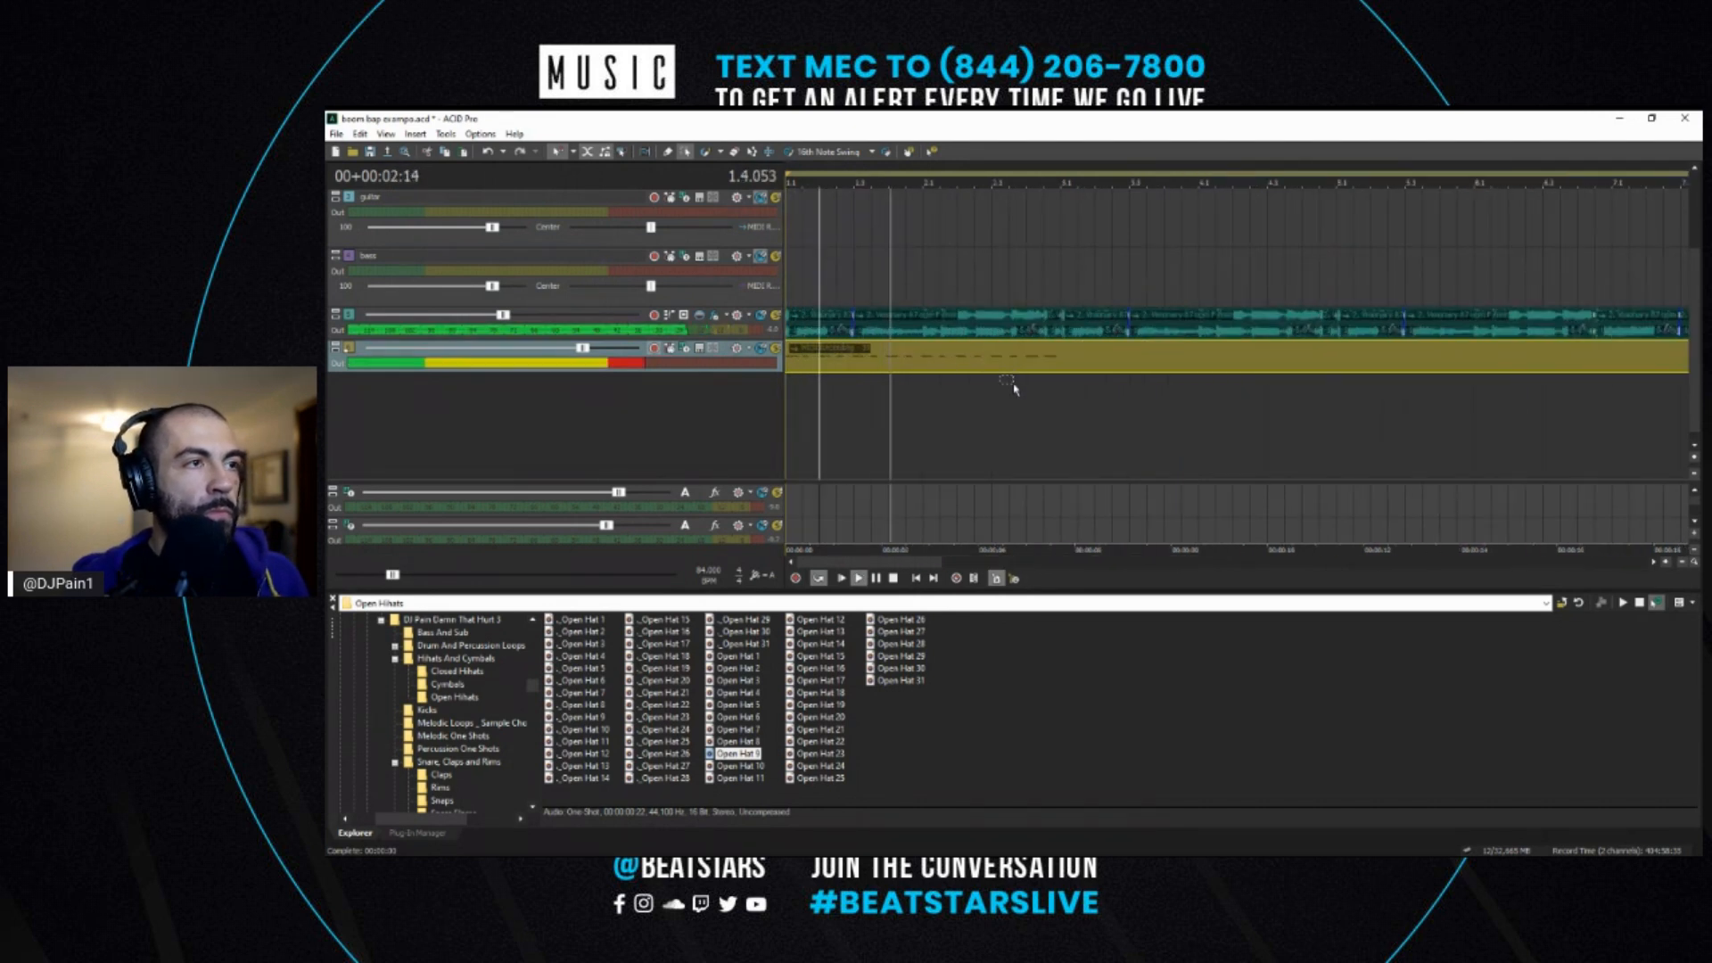
pyautogui.scroll(4, 1143, 357)
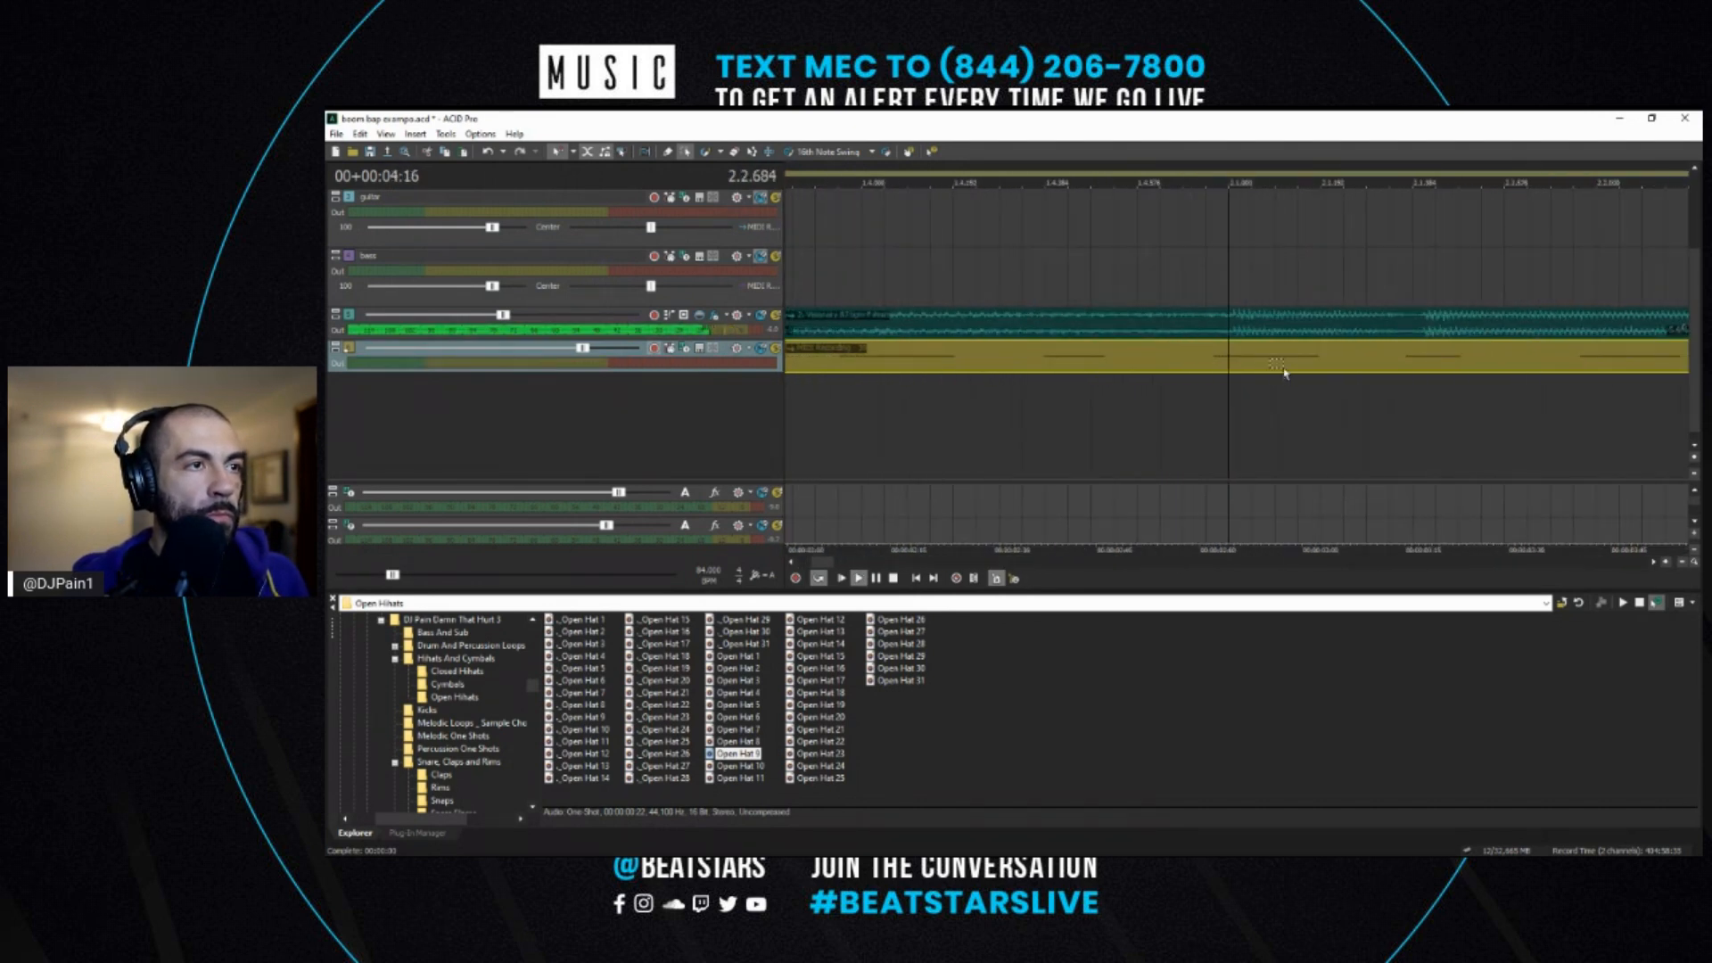
pyautogui.press('space')
pyautogui.press('space')
pyautogui.scroll(-4, 1318, 367)
pyautogui.press('s')
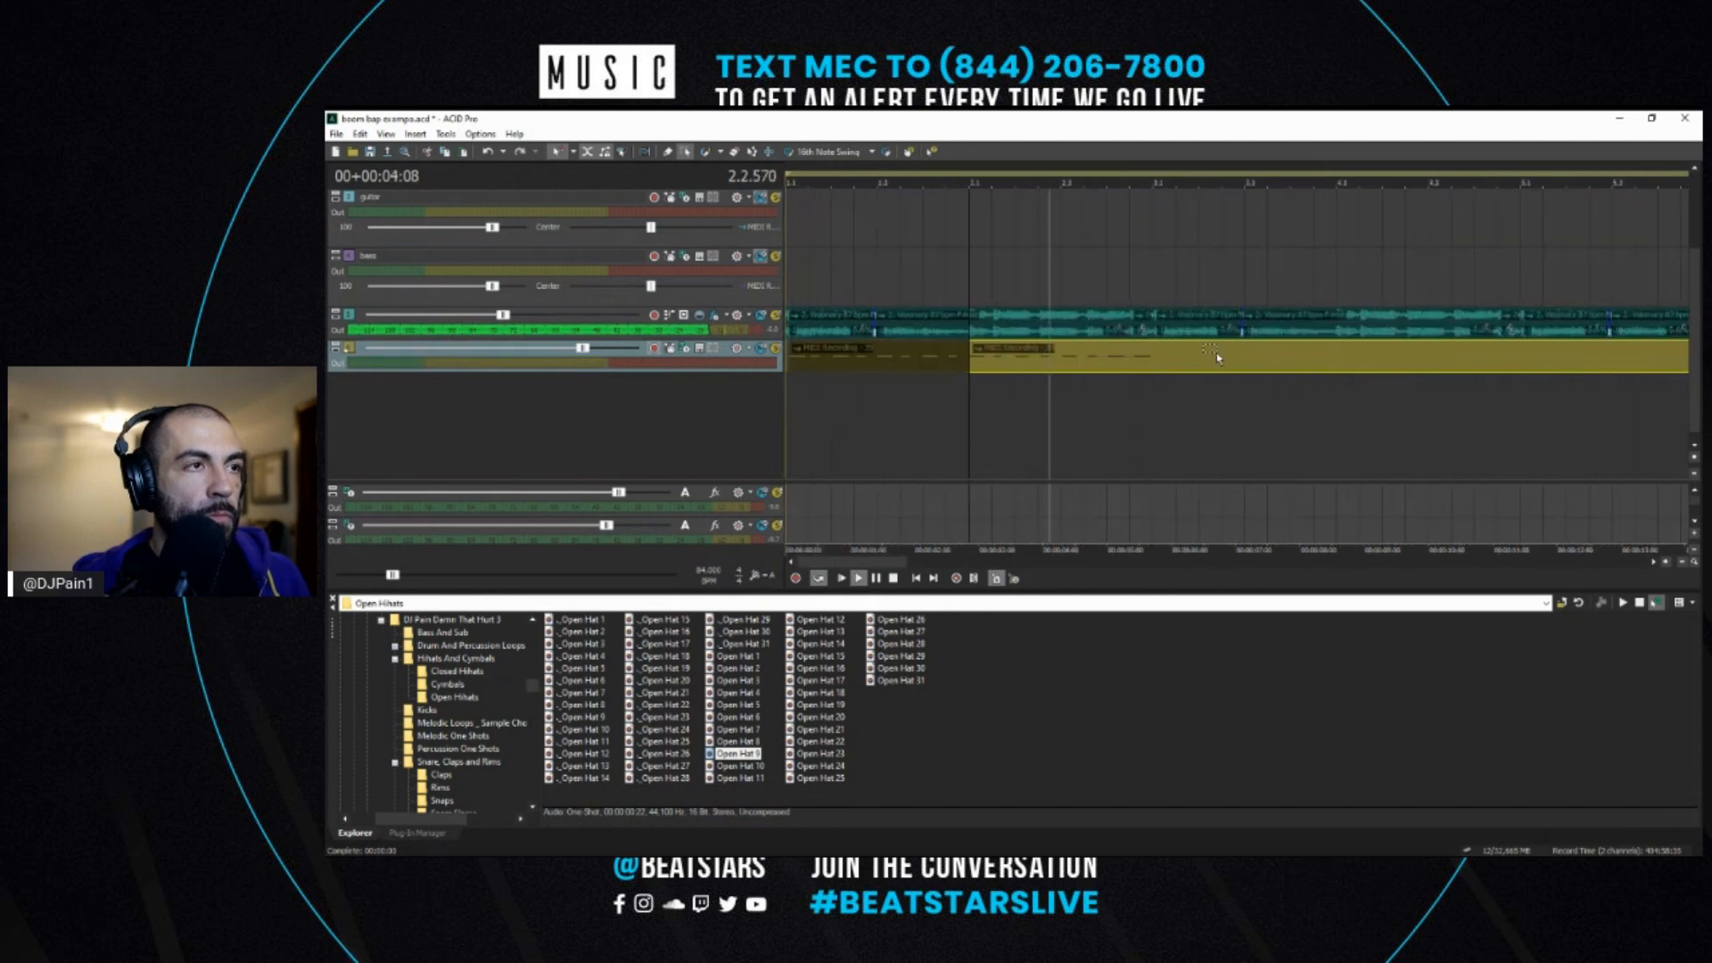
pyautogui.click(1153, 359)
pyautogui.press('s')
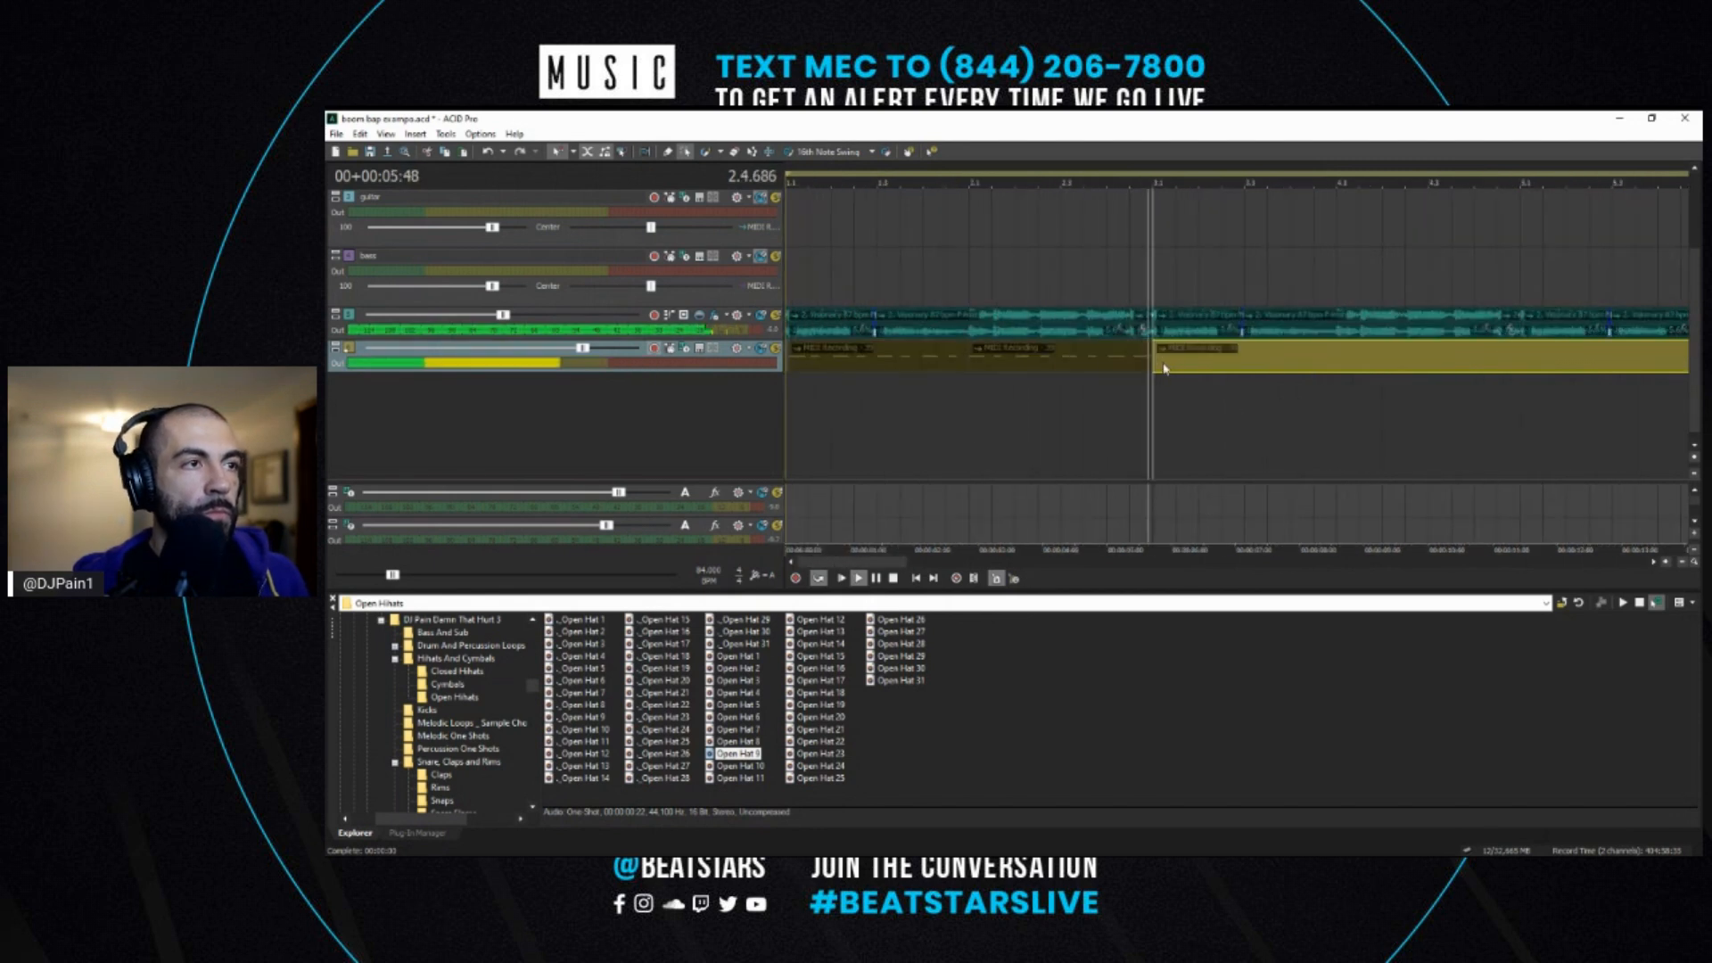
# - Delete the drum recording pieces from bar 2 onward, keeping only the first bar
pyautogui.click(908, 366)
pyautogui.click(1058, 361)
pyautogui.press('Delete')
pyautogui.click(1268, 361)
pyautogui.press('Delete')
# - Copy the one-bar drum clip and paste it seven times from bar 2 to fill all eight bars
pyautogui.click(970, 356)
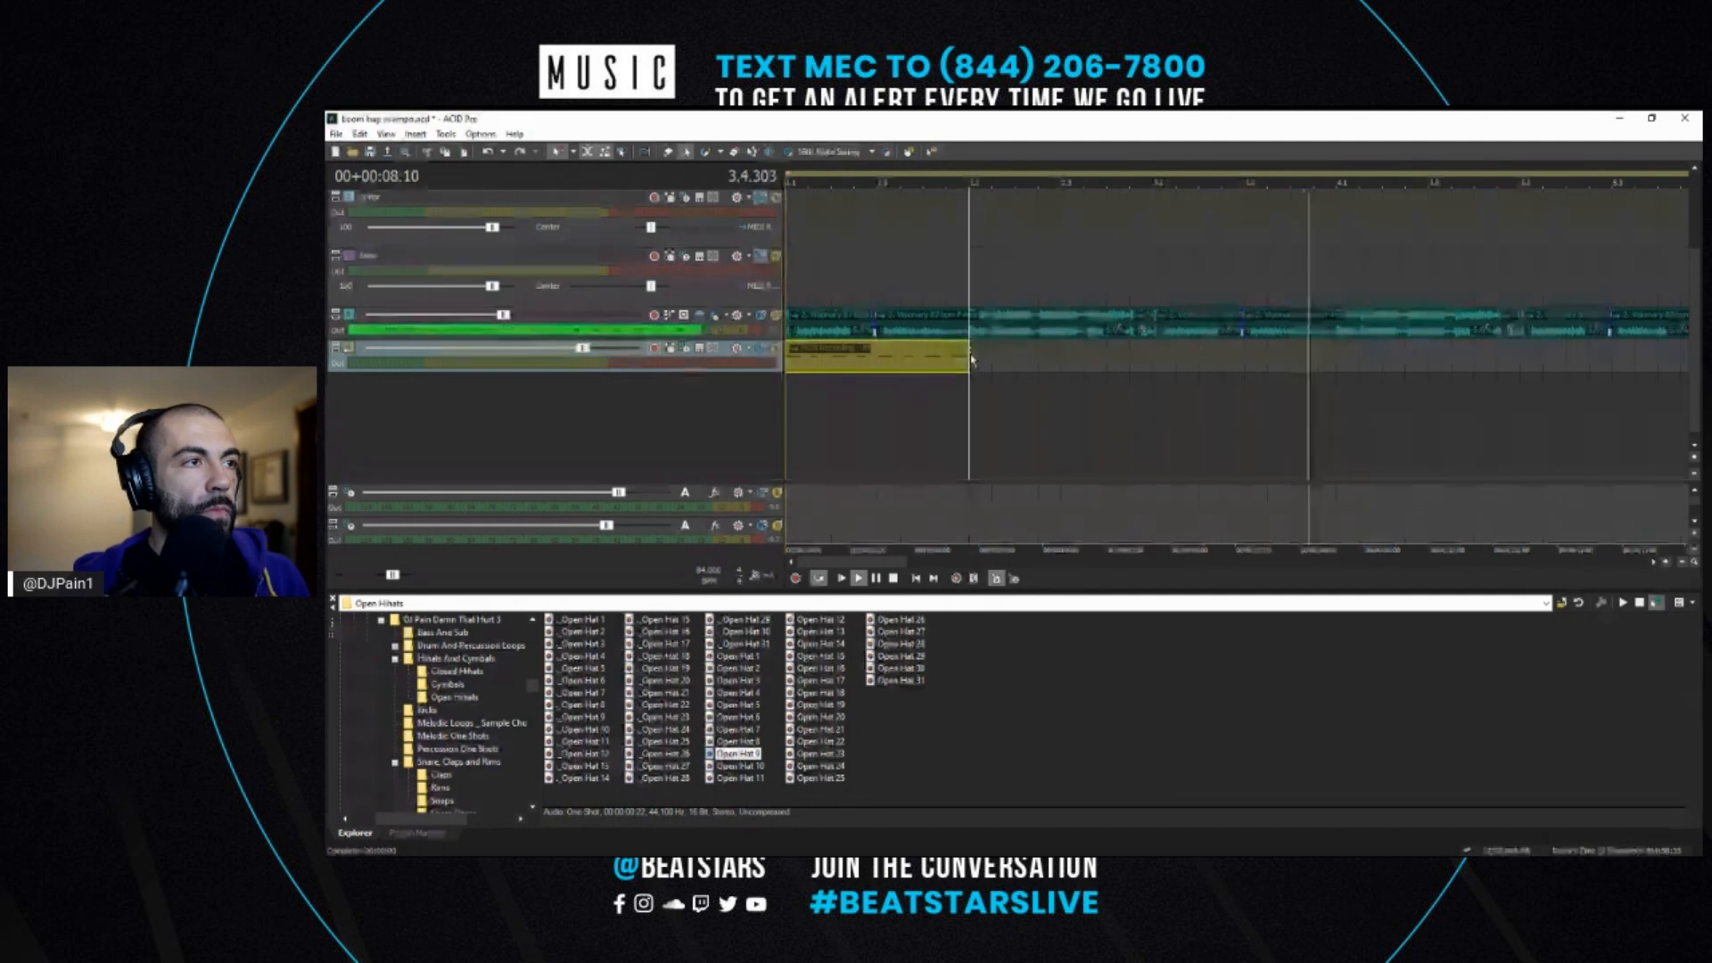
pyautogui.hotkey('ctrl', 'c')
pyautogui.scroll(-4, 972, 359)
pyautogui.hotkey('ctrl', 'v')
pyautogui.hotkey('ctrl', 'v')
pyautogui.hotkey('ctrl', 'v')
pyautogui.hotkey('ctrl', 'v')
pyautogui.hotkey('ctrl', 'v')
pyautogui.hotkey('ctrl', 'v')
pyautogui.hotkey('ctrl', 'v')
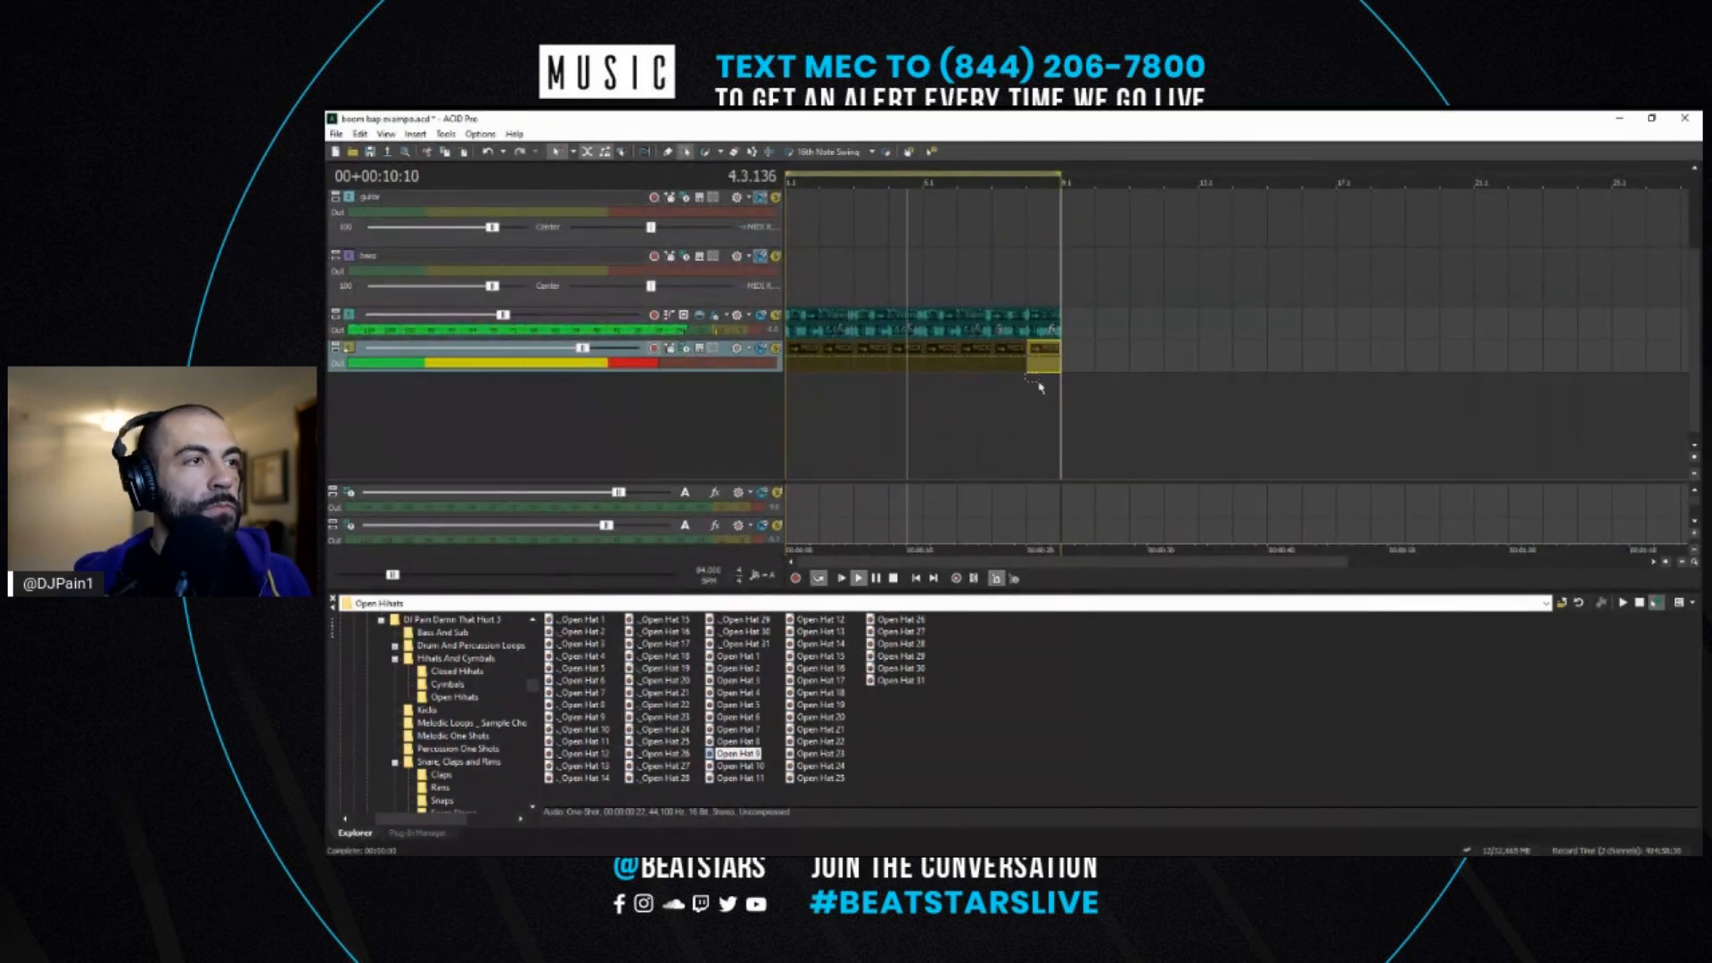
# - Audition the repeated drums and split the sample slice starting near beat 1.3 at the start of bar 2
pyautogui.click(1041, 365)
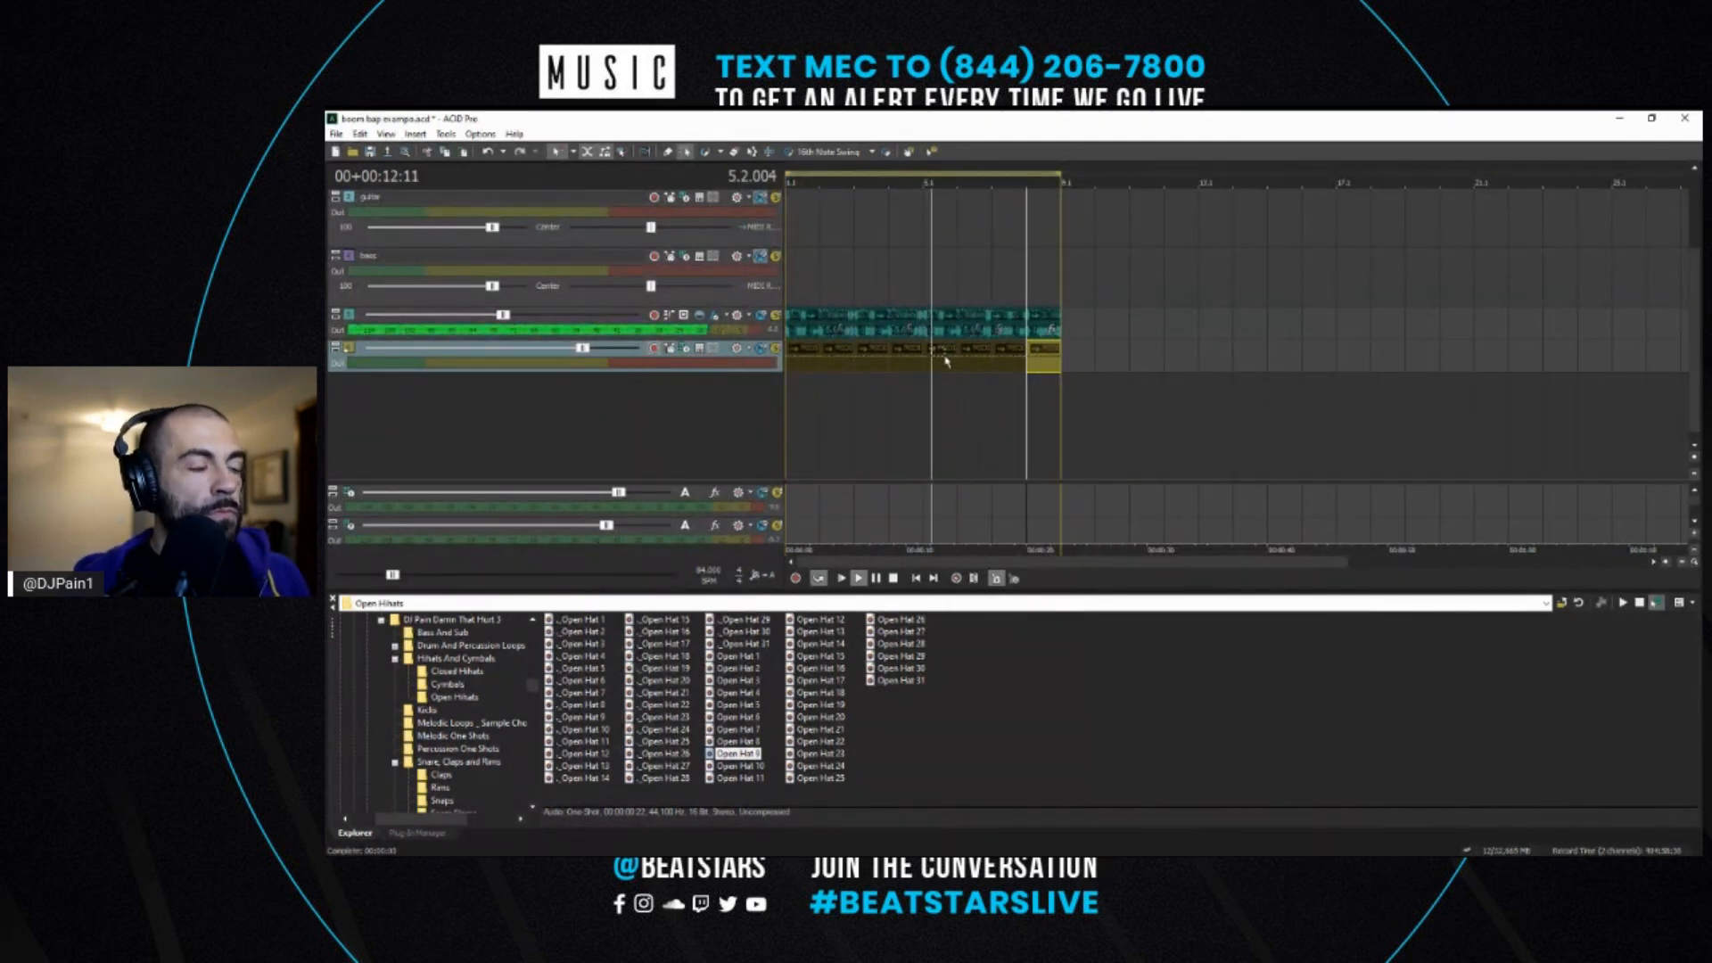
pyautogui.click(804, 364)
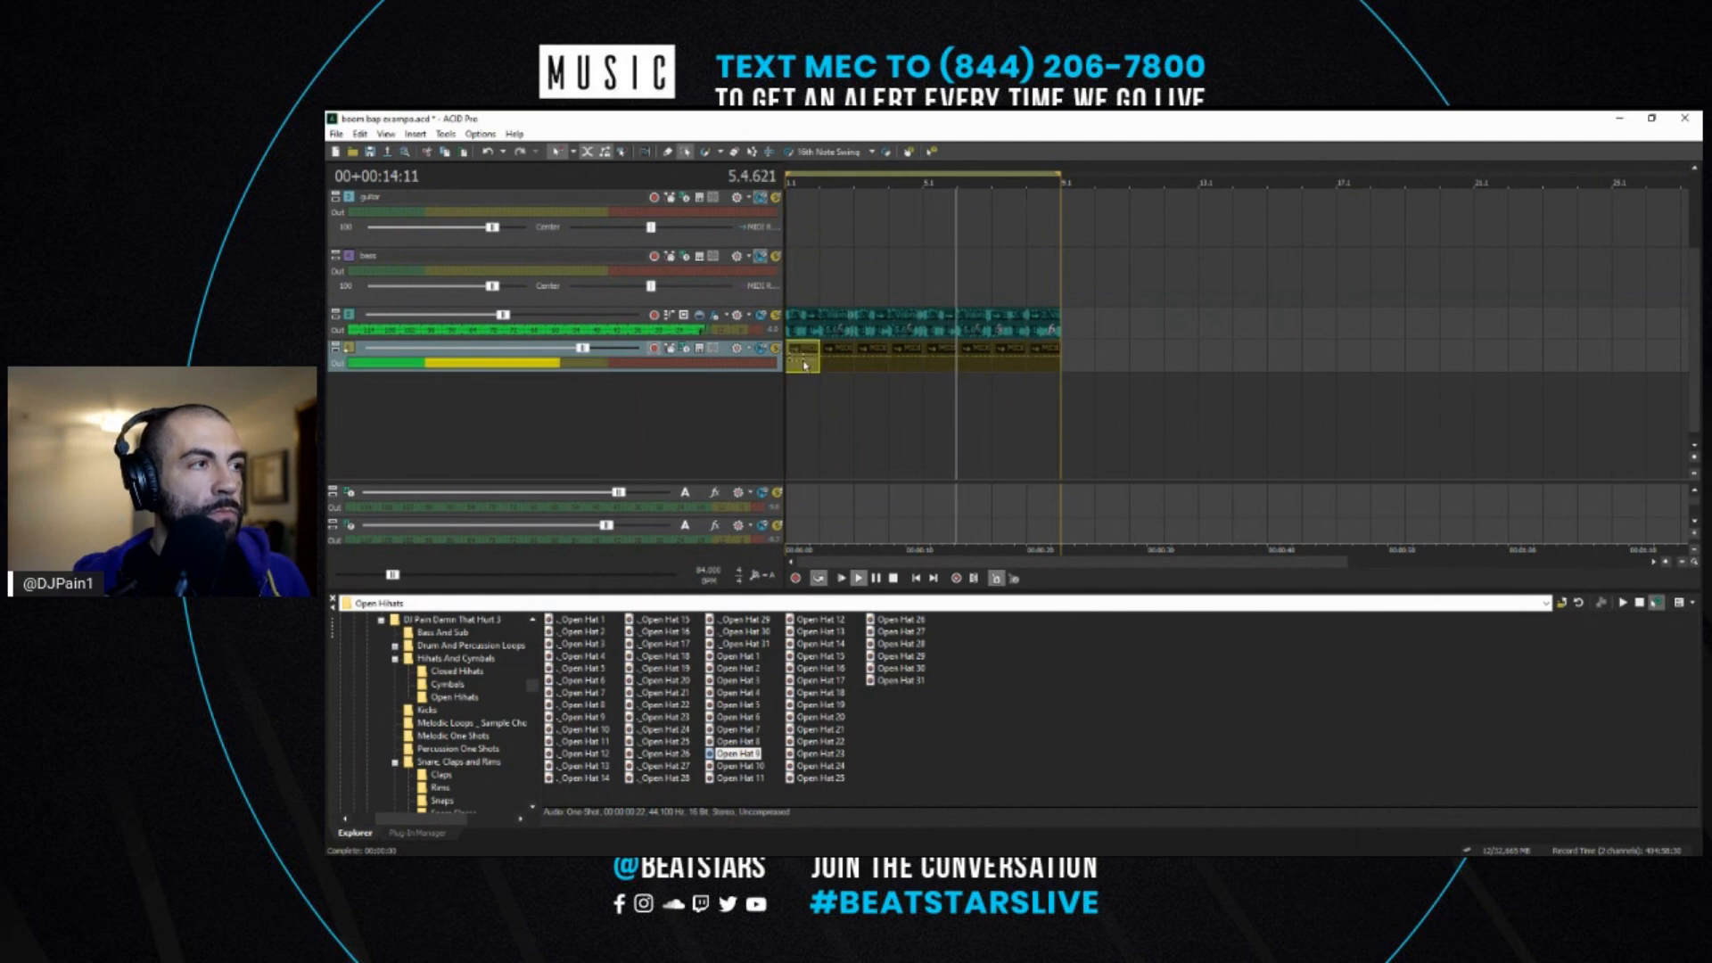
pyautogui.scroll(4, 804, 364)
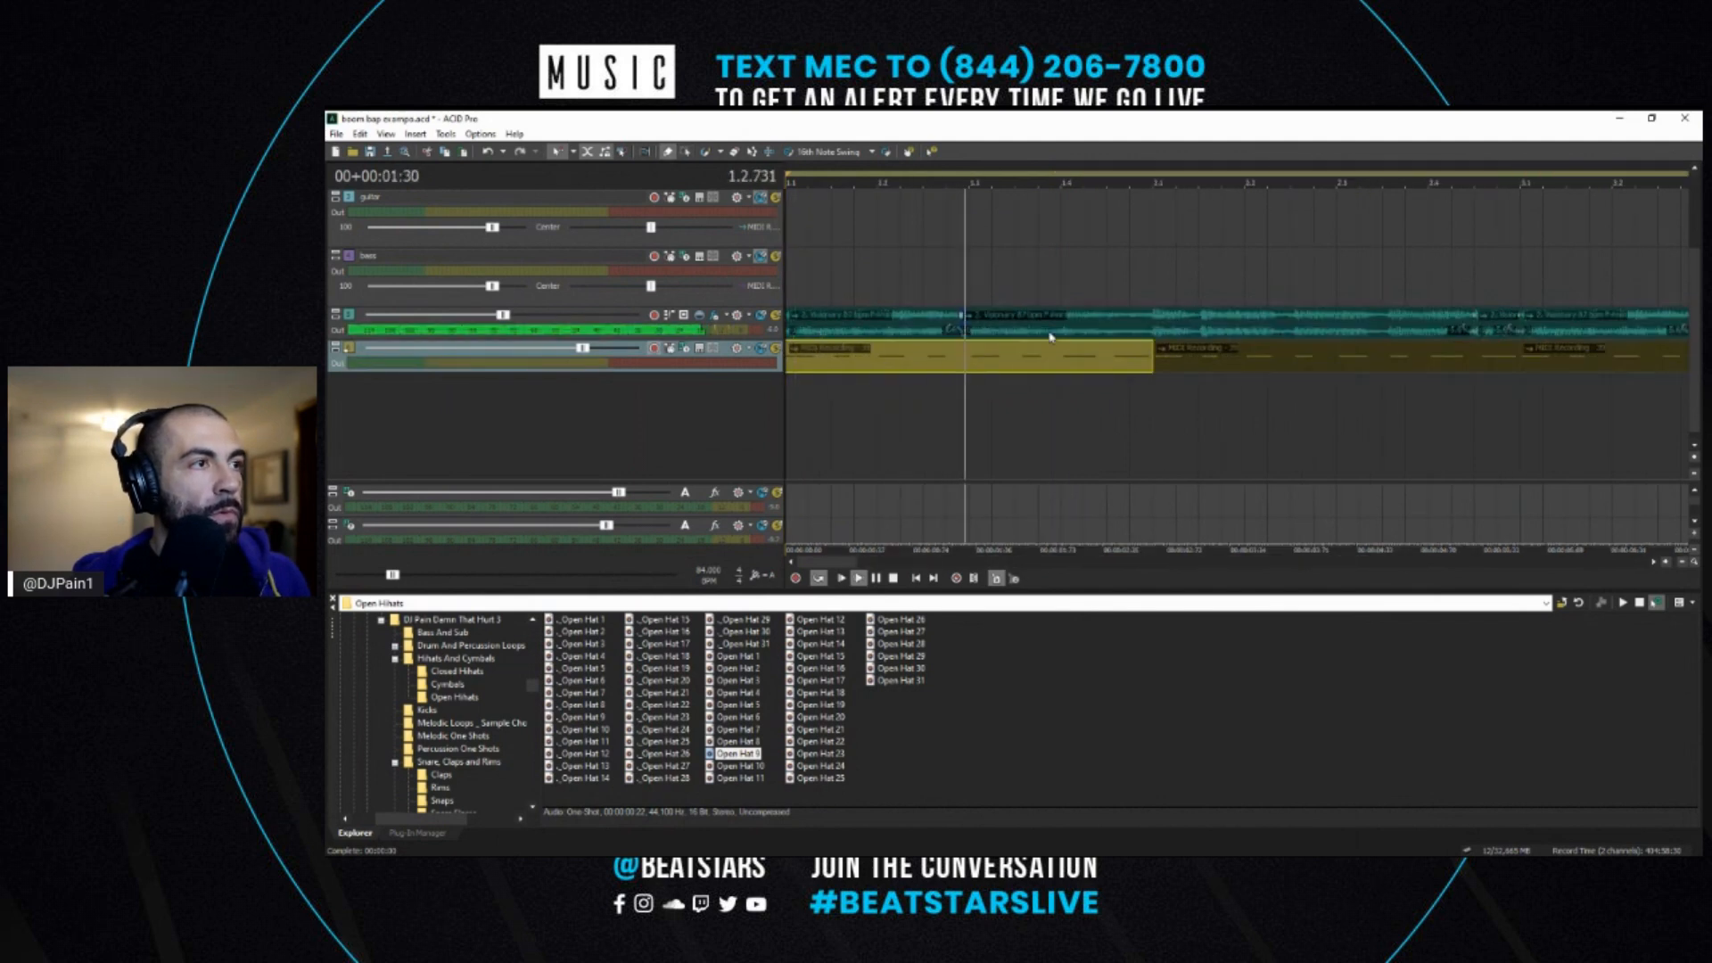
pyautogui.click(980, 335)
pyautogui.press('space')
pyautogui.scroll(4, 981, 336)
pyautogui.scroll(-3, 1302, 339)
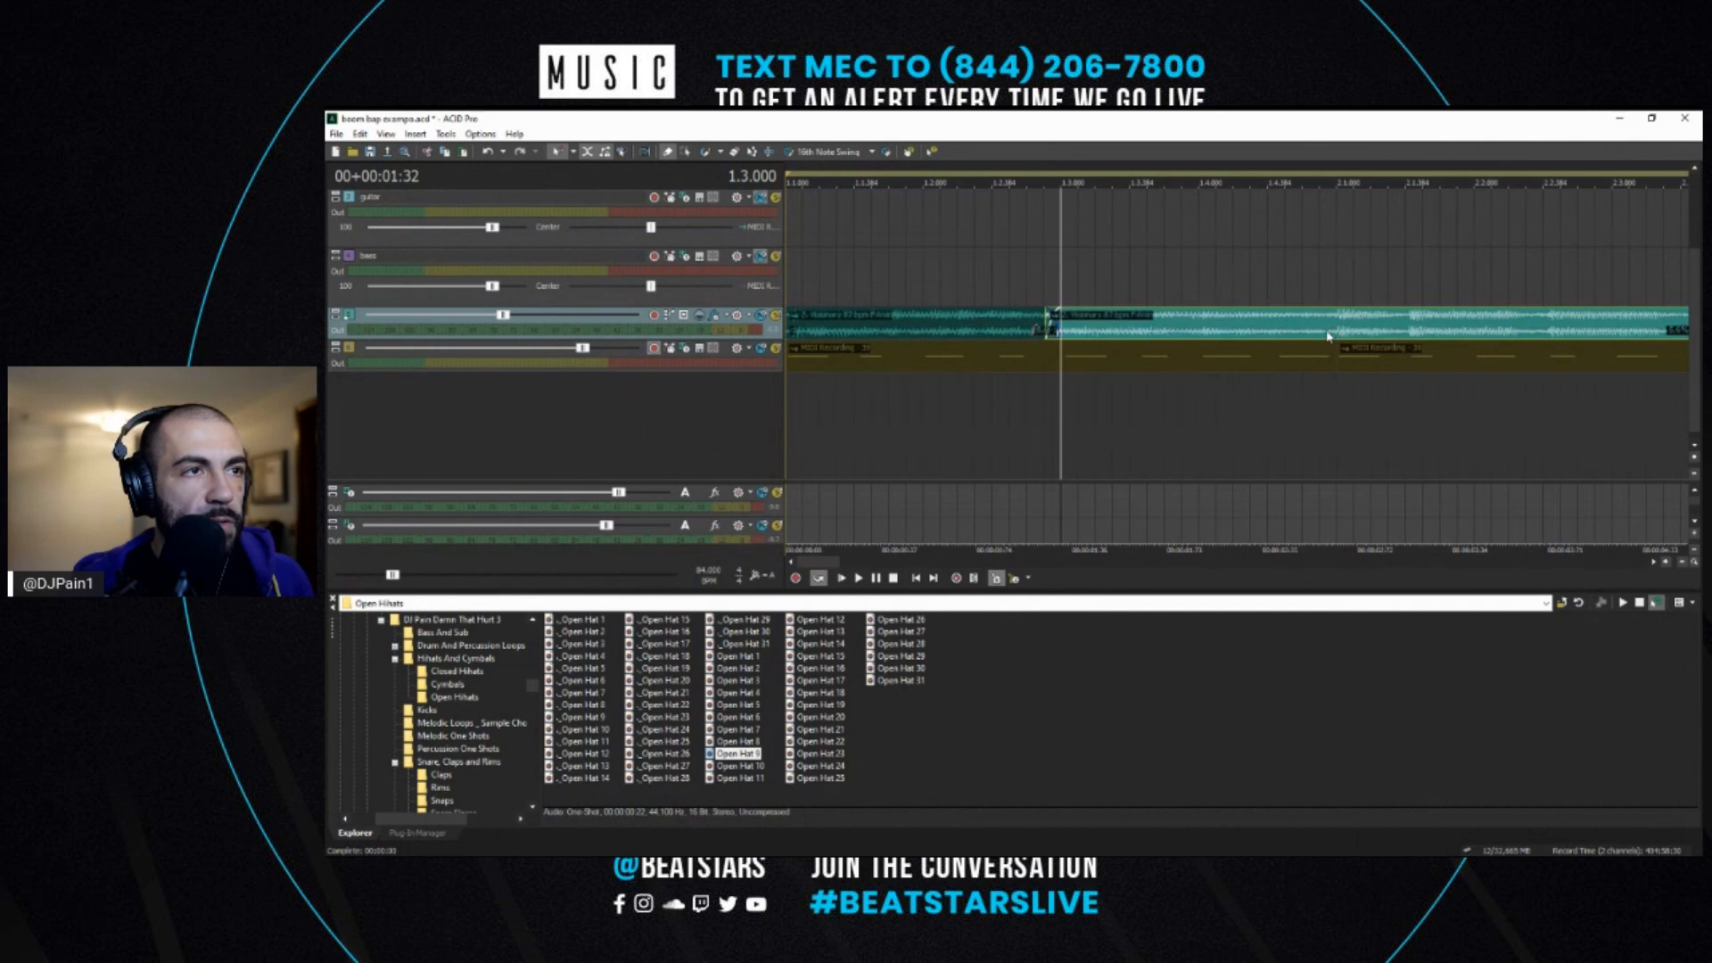
pyautogui.press('s')
pyautogui.click(1086, 332)
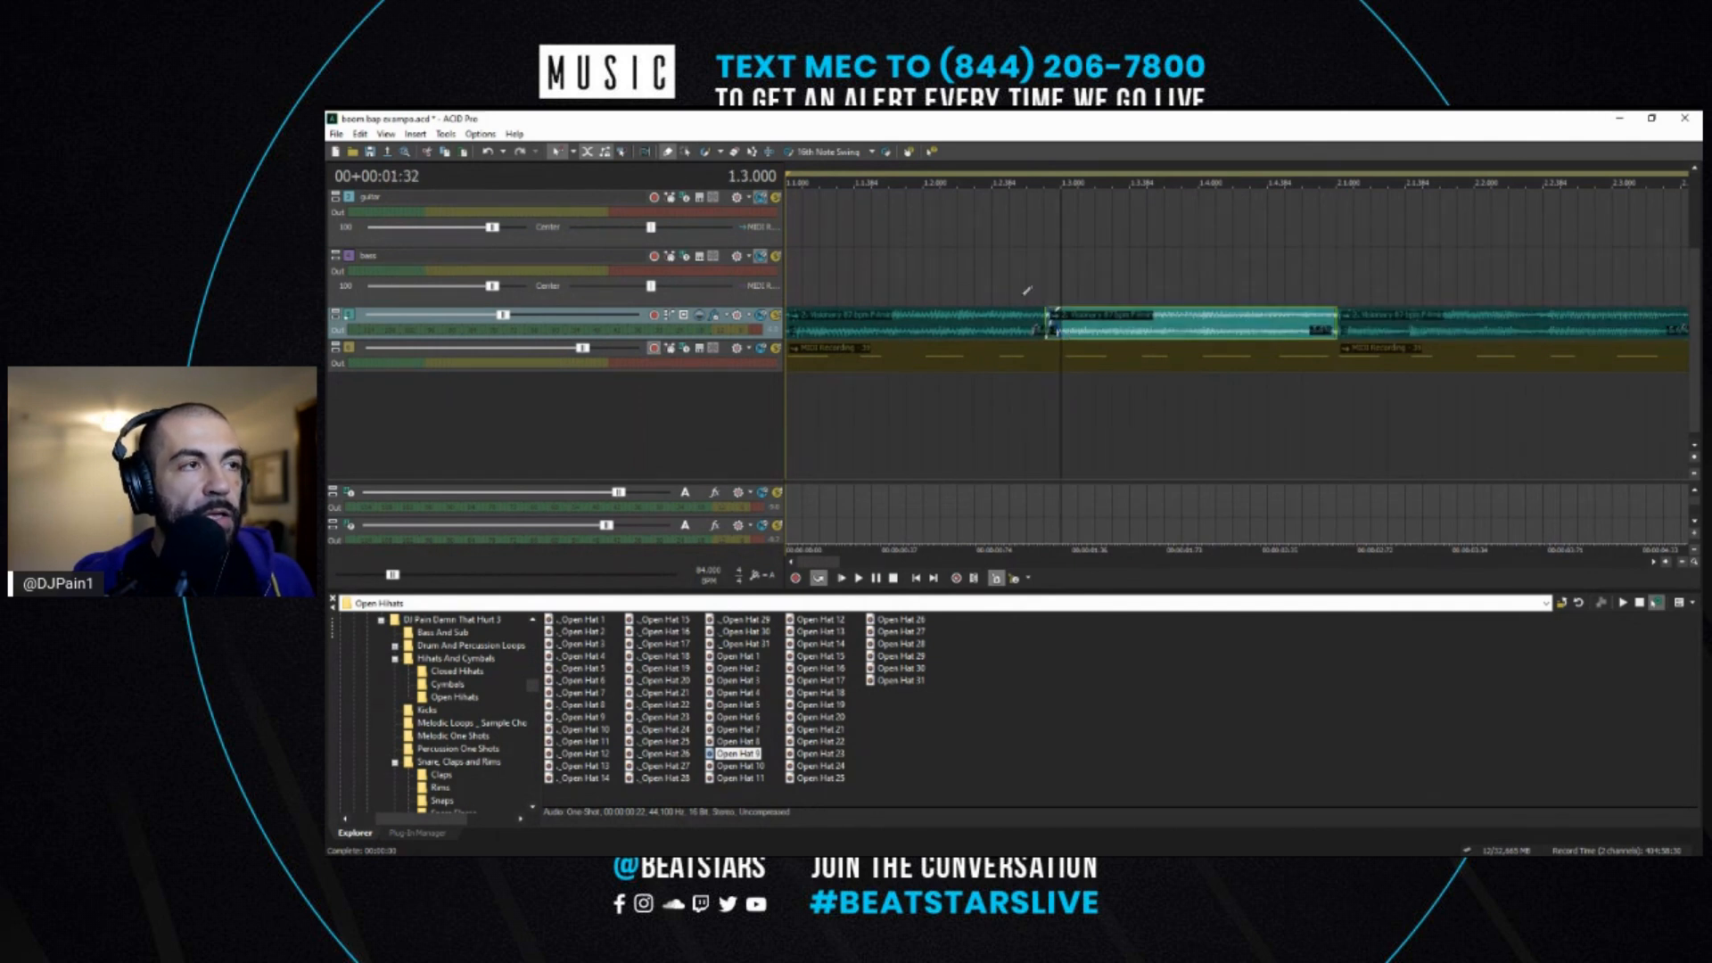
# - Nudge the sample slice near beat 1.3 slightly later toward the beat and audition the change
pyautogui.scroll(3, 1142, 339)
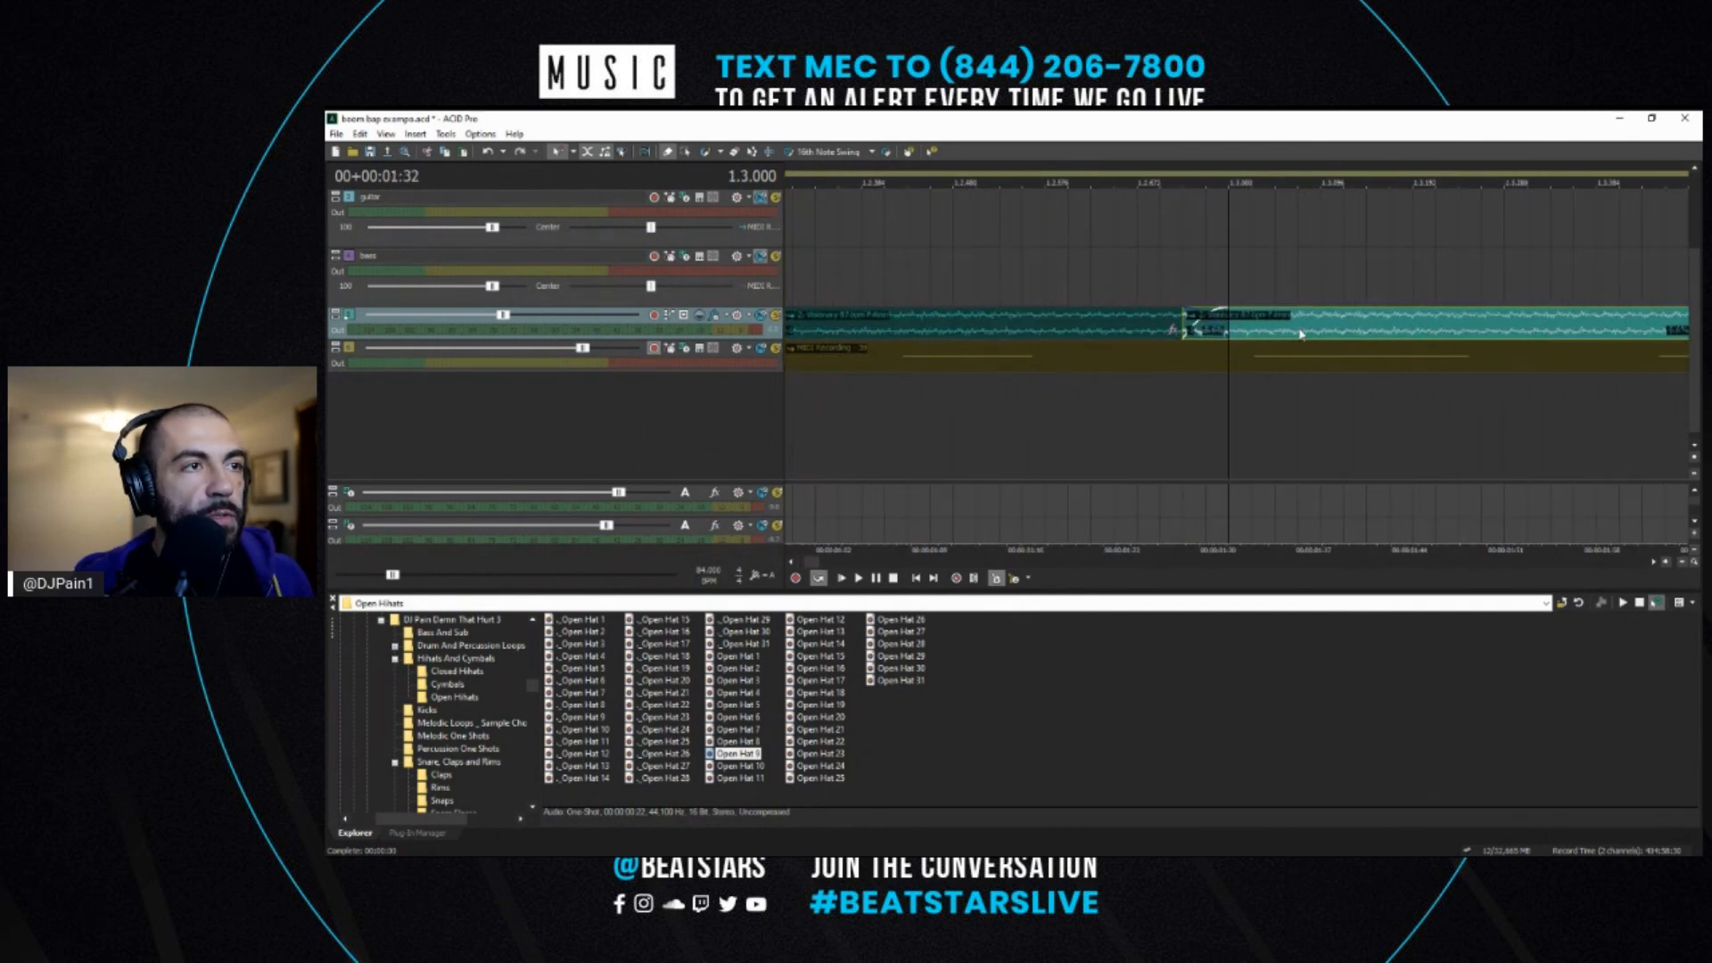
pyautogui.scroll(-3, 1240, 374)
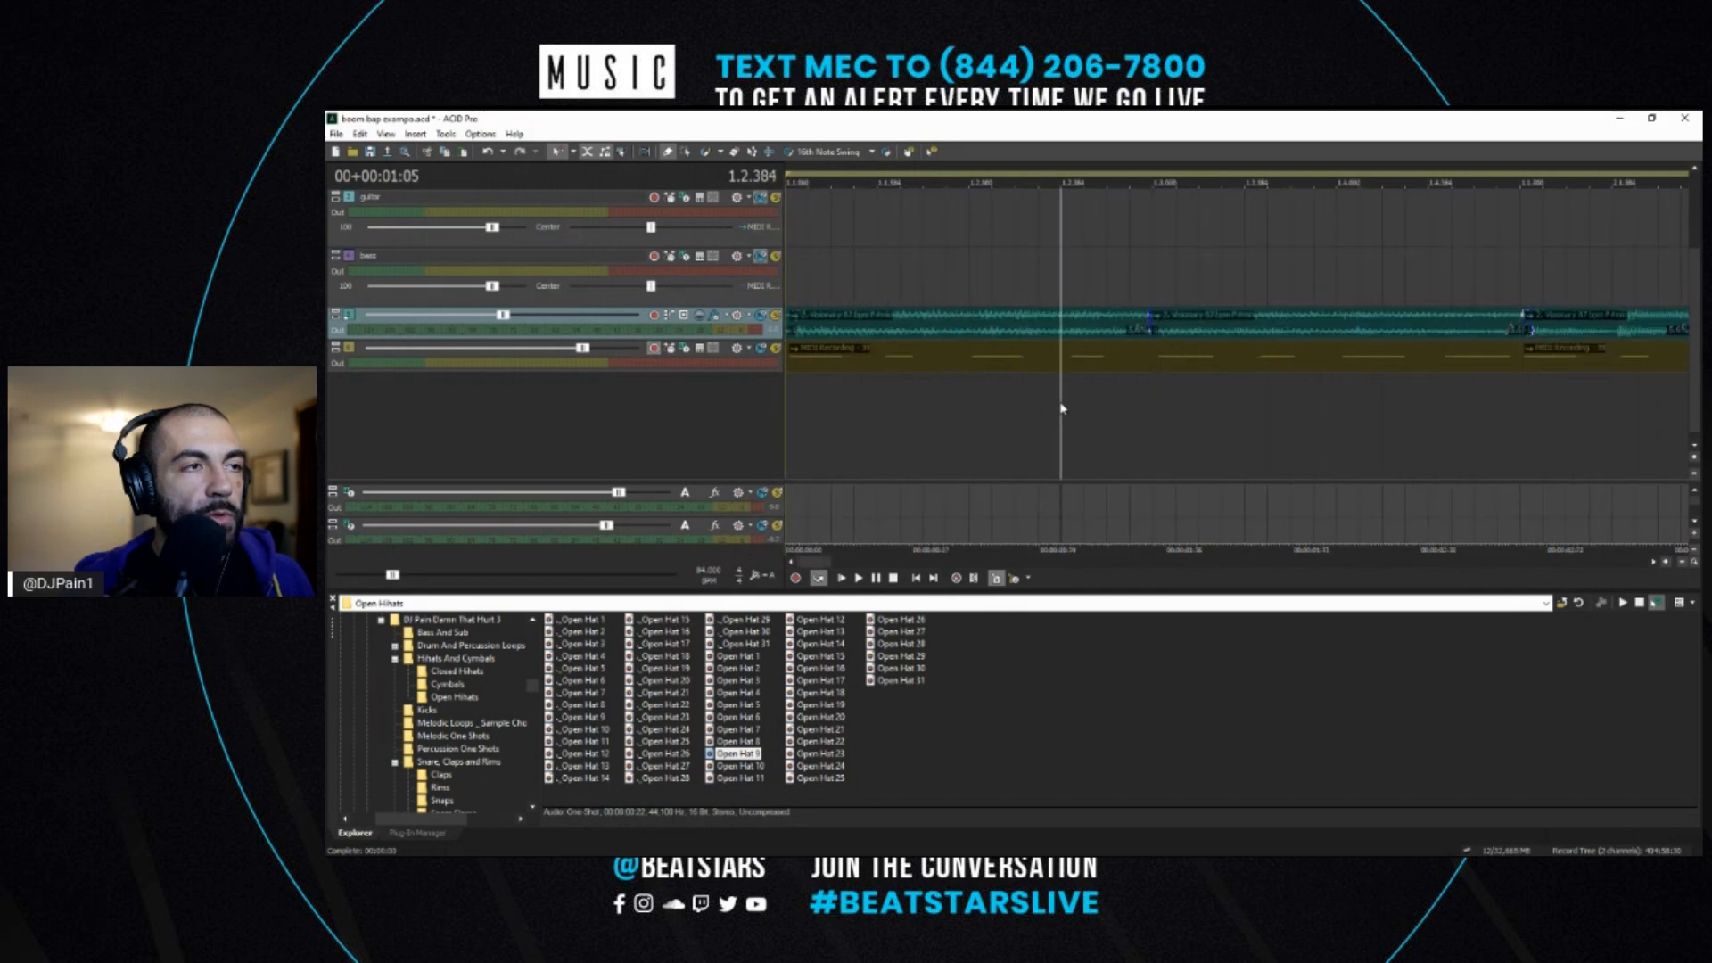
pyautogui.press('space')
pyautogui.scroll(-3, 1065, 406)
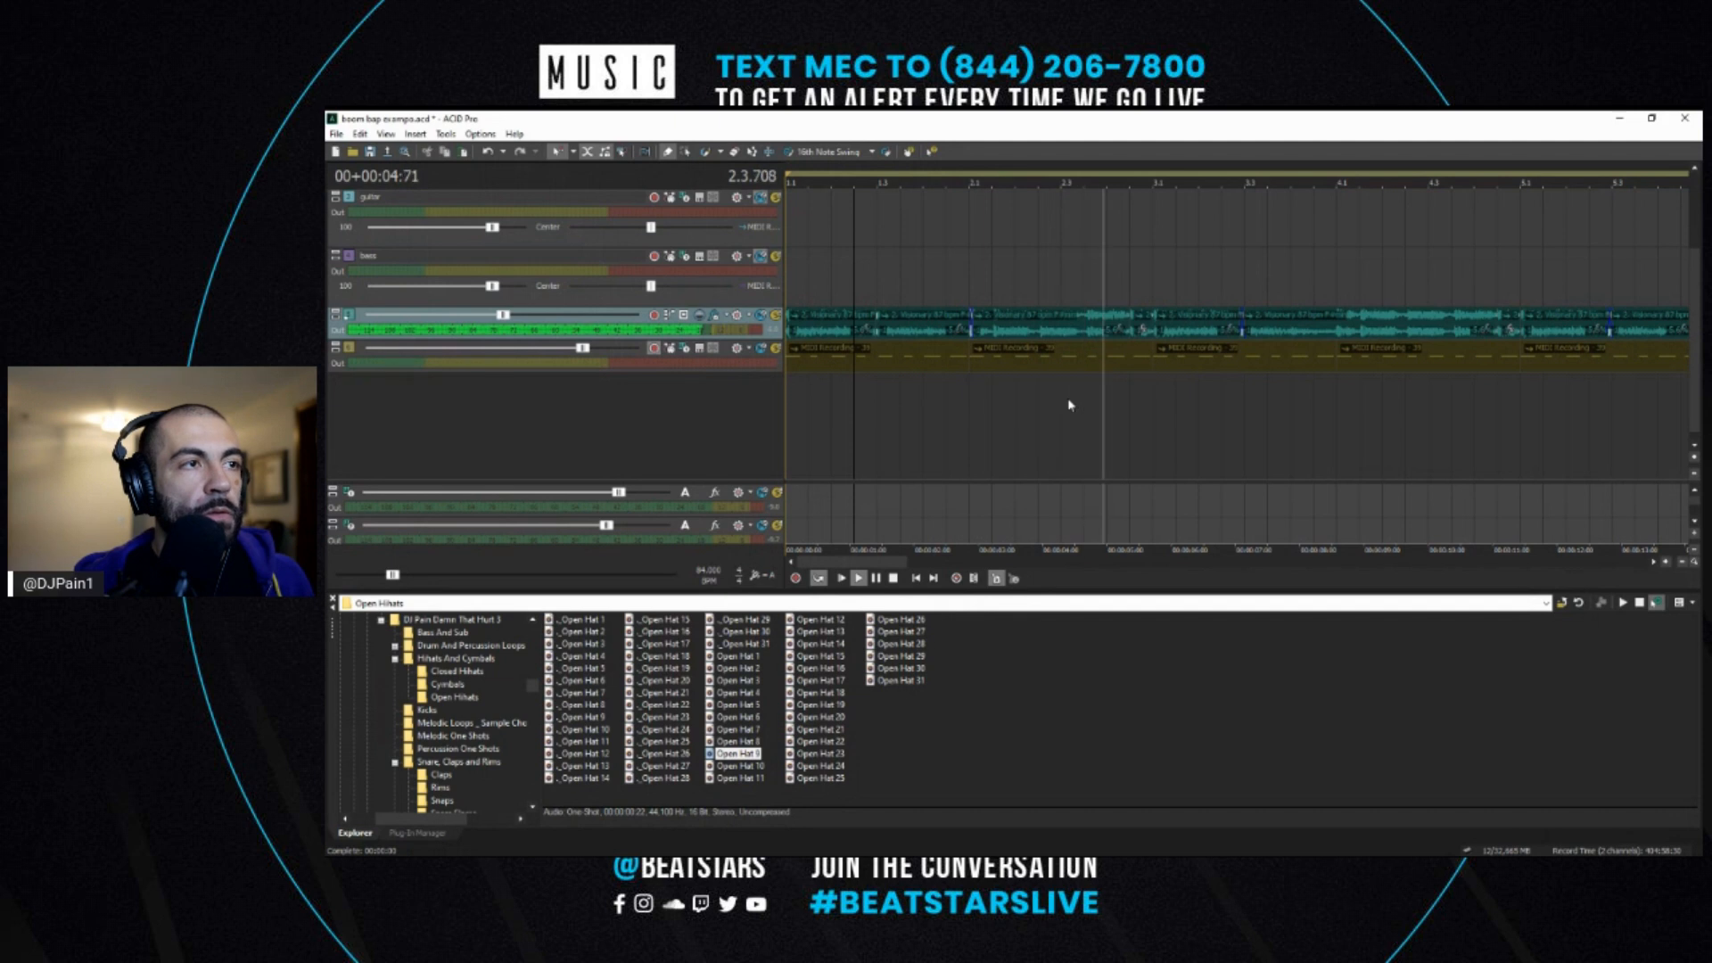
pyautogui.press('space')
# - Clear the sample slices from bars 3 to 5 and duplicate the slices of bars 1 and 2 into bars 3 and 4
pyautogui.click(1229, 295)
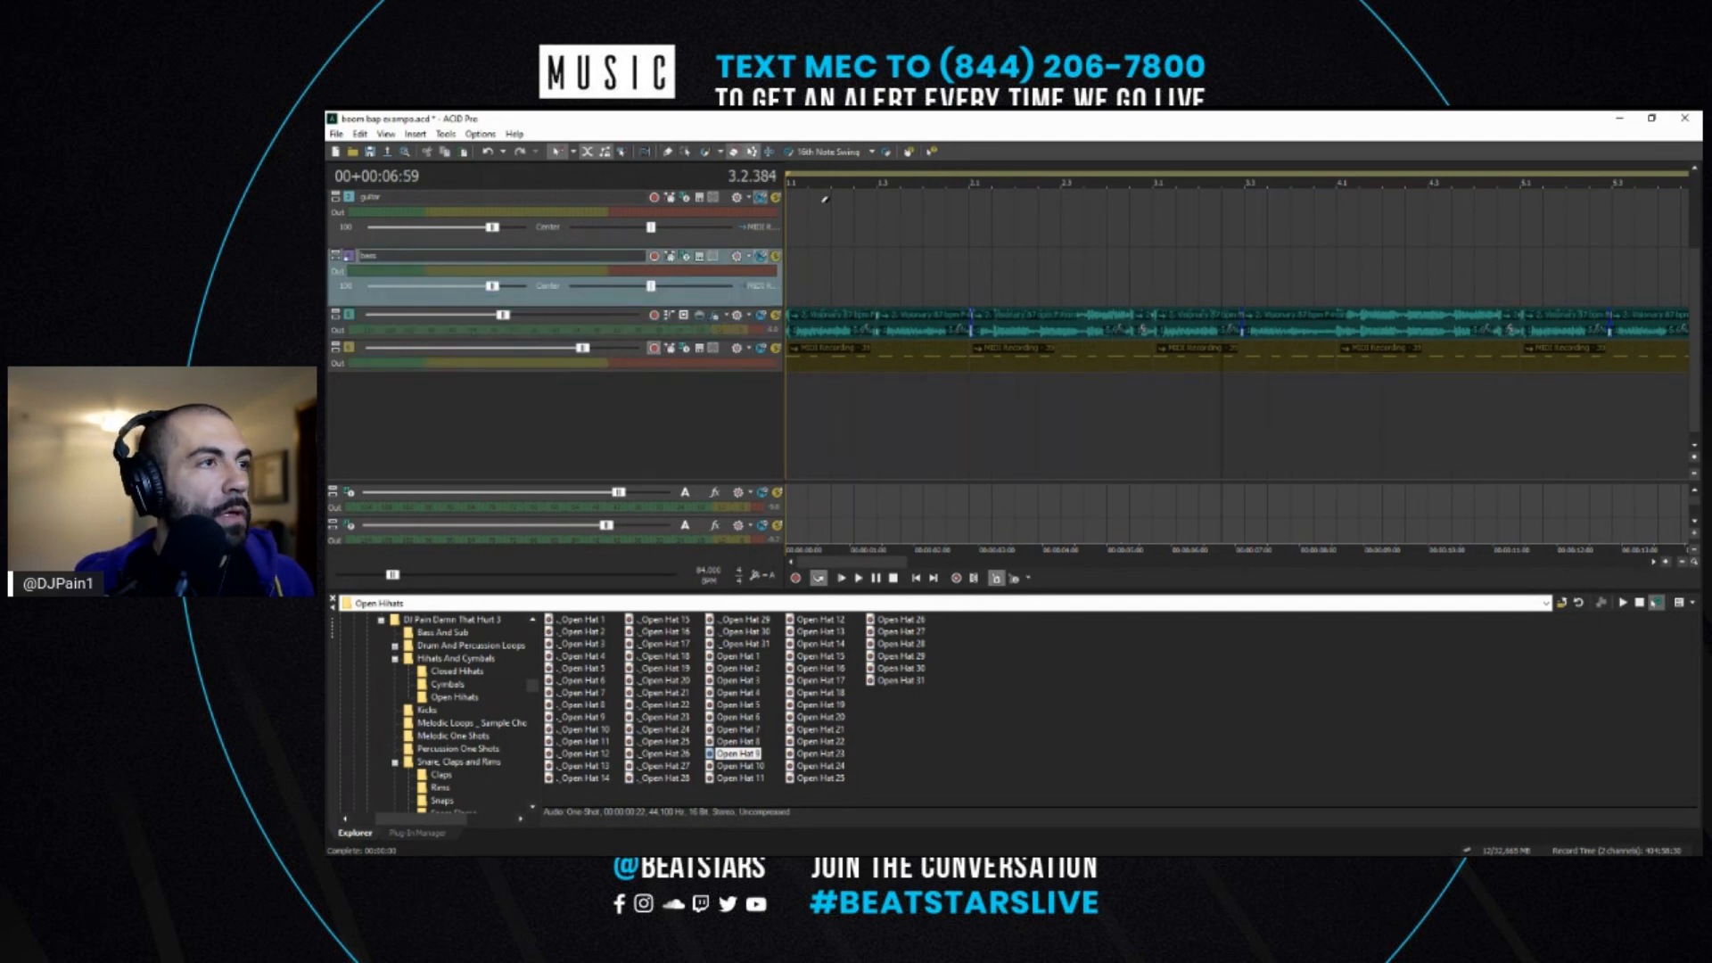
pyautogui.scroll(-3, 825, 198)
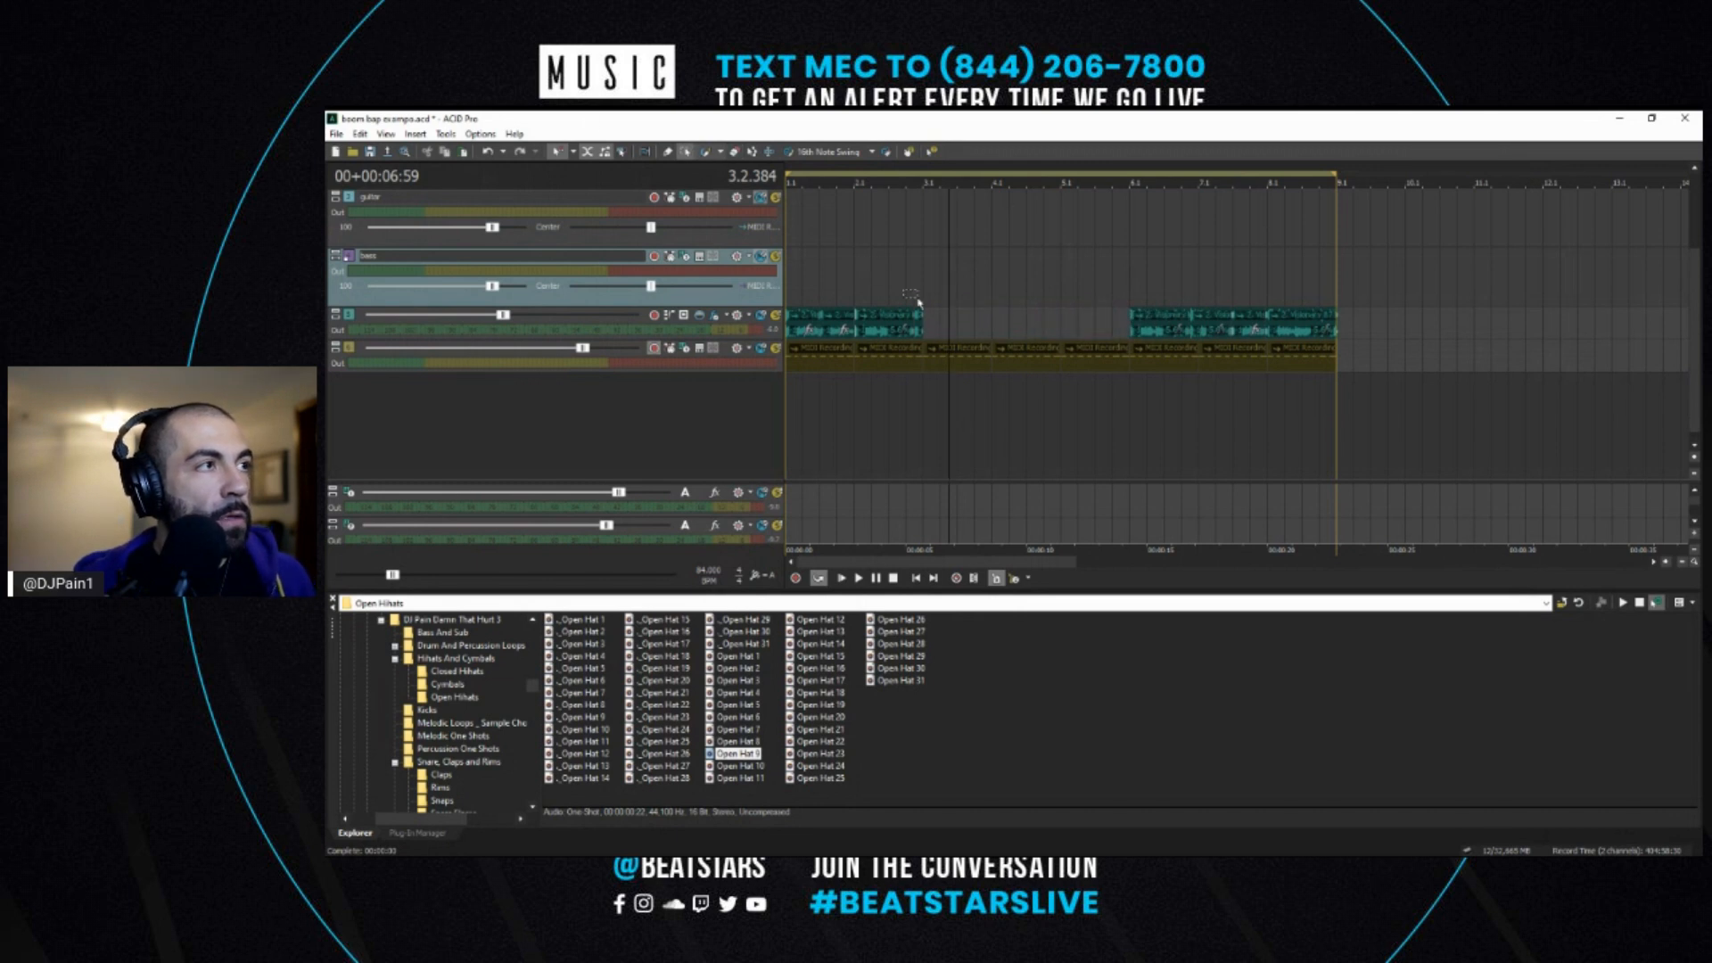
pyautogui.moveTo(952, 318); pyautogui.dragTo(657, 331)
pyautogui.moveTo(921, 326); pyautogui.dragTo(1061, 326)
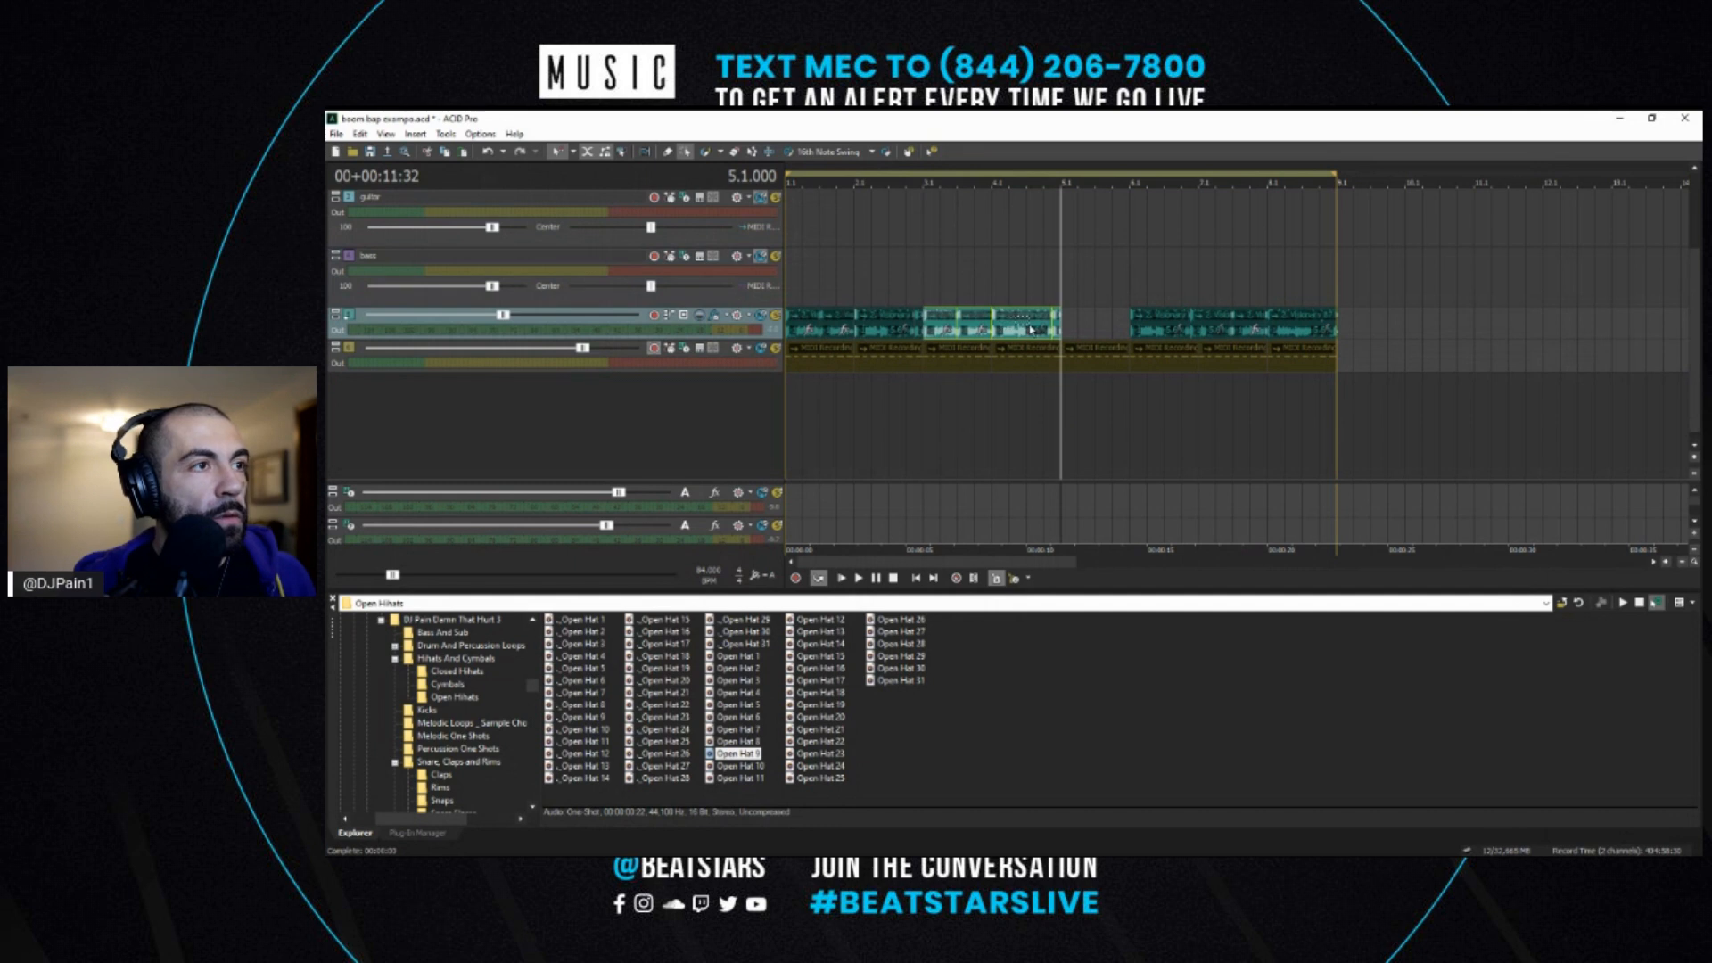
# - Delete the old sample slices in bar 6 and place another copy of the two-bar sample phrase in bars 5 and 6
pyautogui.scroll(2, 1036, 331)
pyautogui.scroll(-1, 1046, 329)
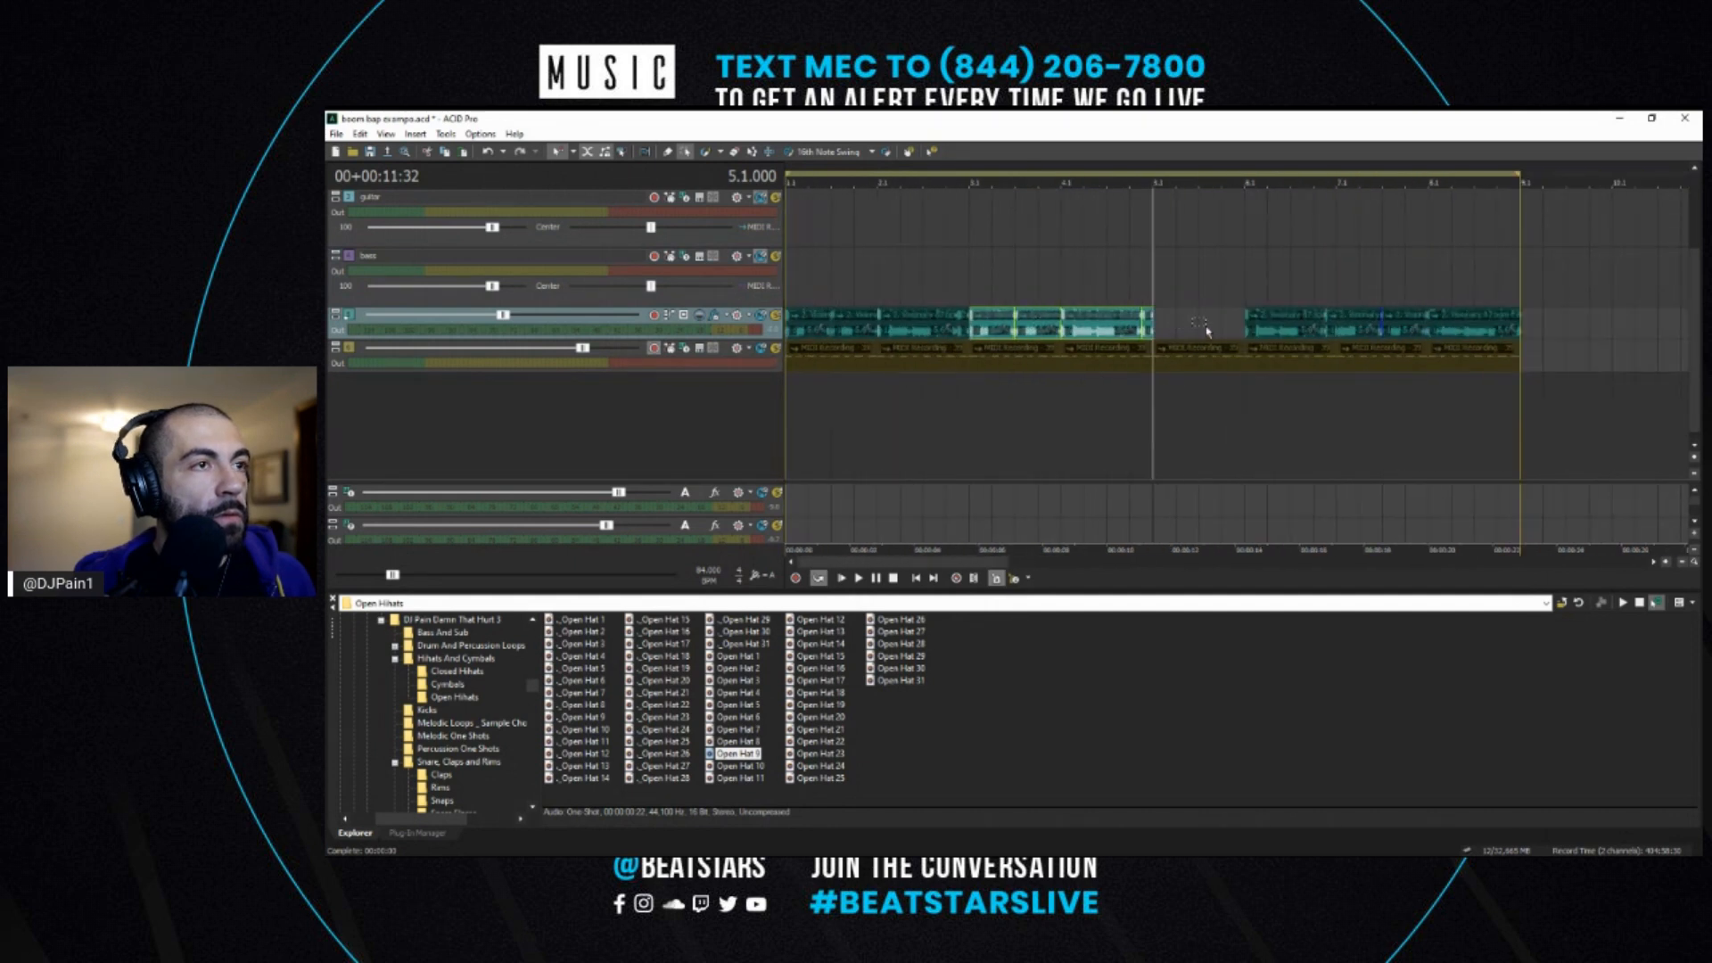
pyautogui.moveTo(1207, 330); pyautogui.dragTo(1267, 323)
pyautogui.press('Delete')
pyautogui.moveTo(1156, 330); pyautogui.dragTo(1327, 330)
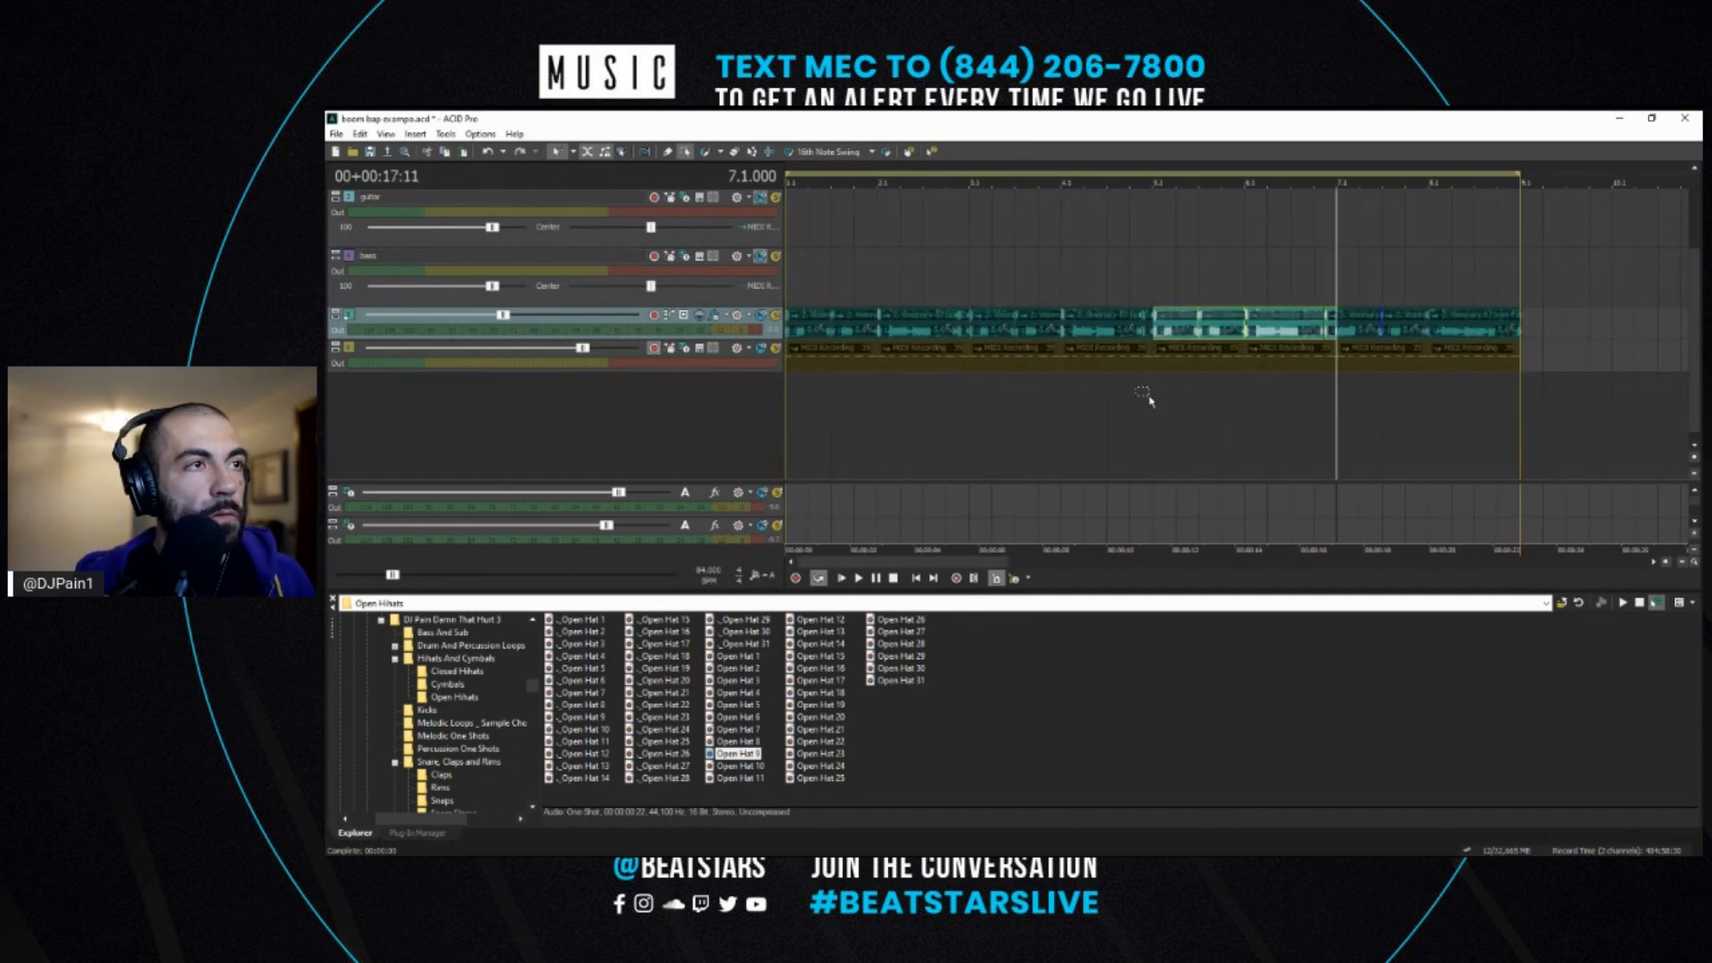
# - Audition the copied sample phrase through bar 6 and play on from bar 7
pyautogui.press('space')
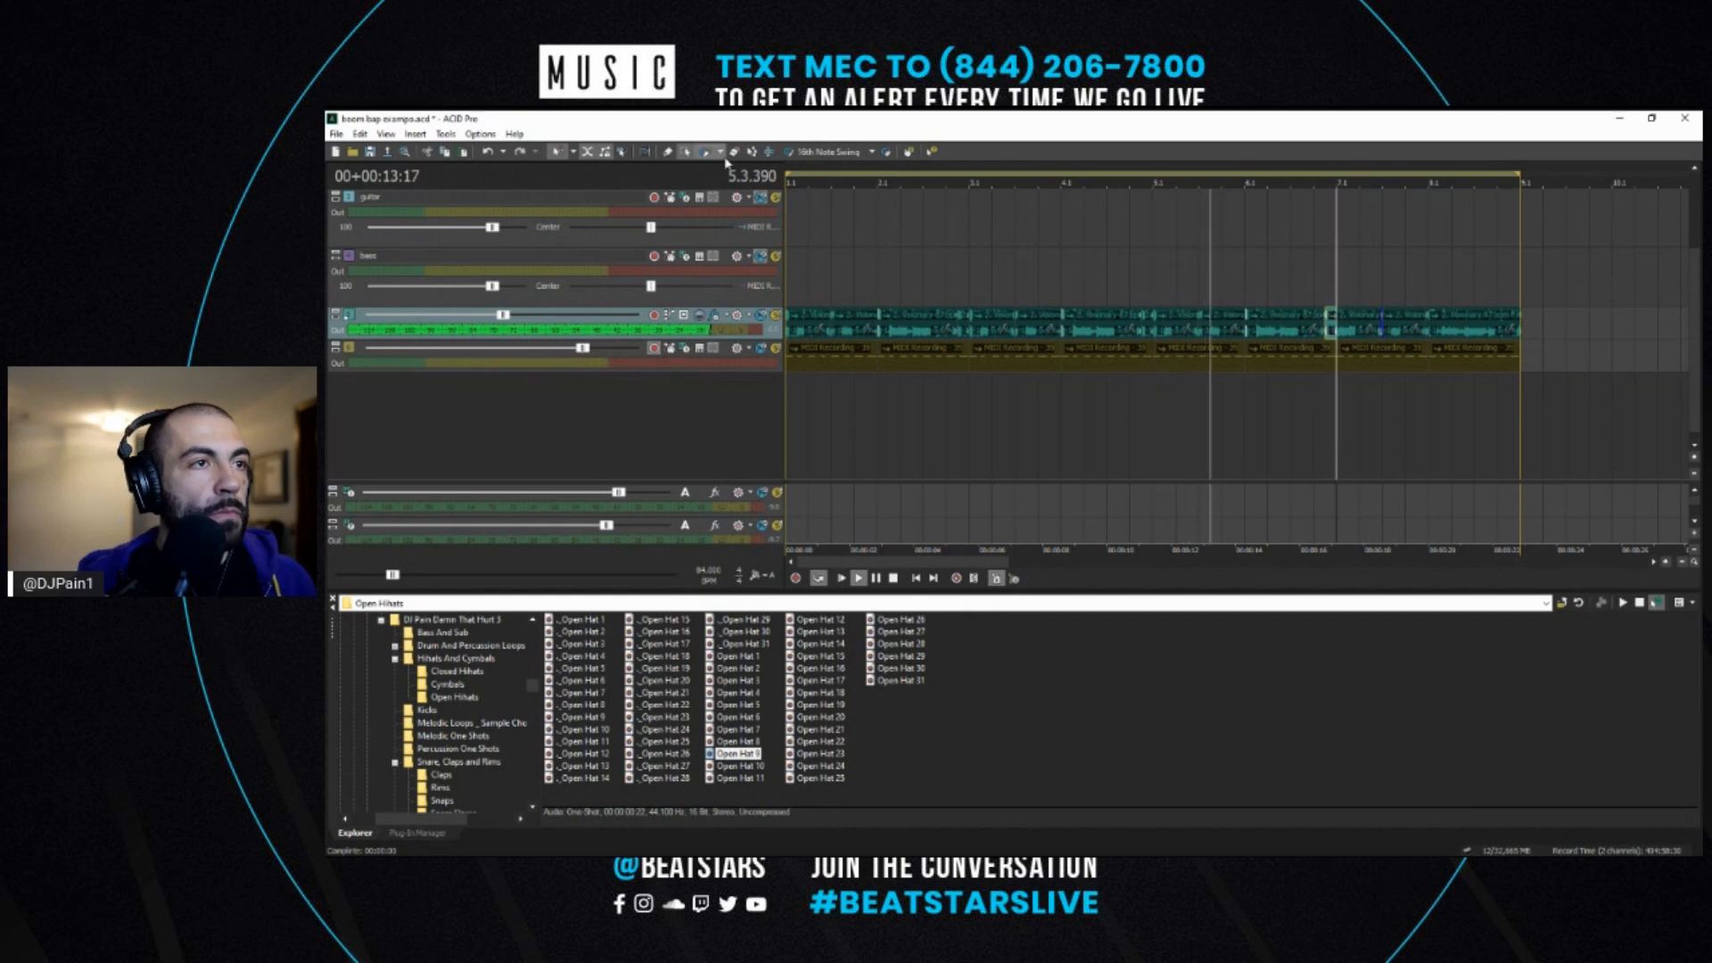
pyautogui.scroll(-1, 1141, 343)
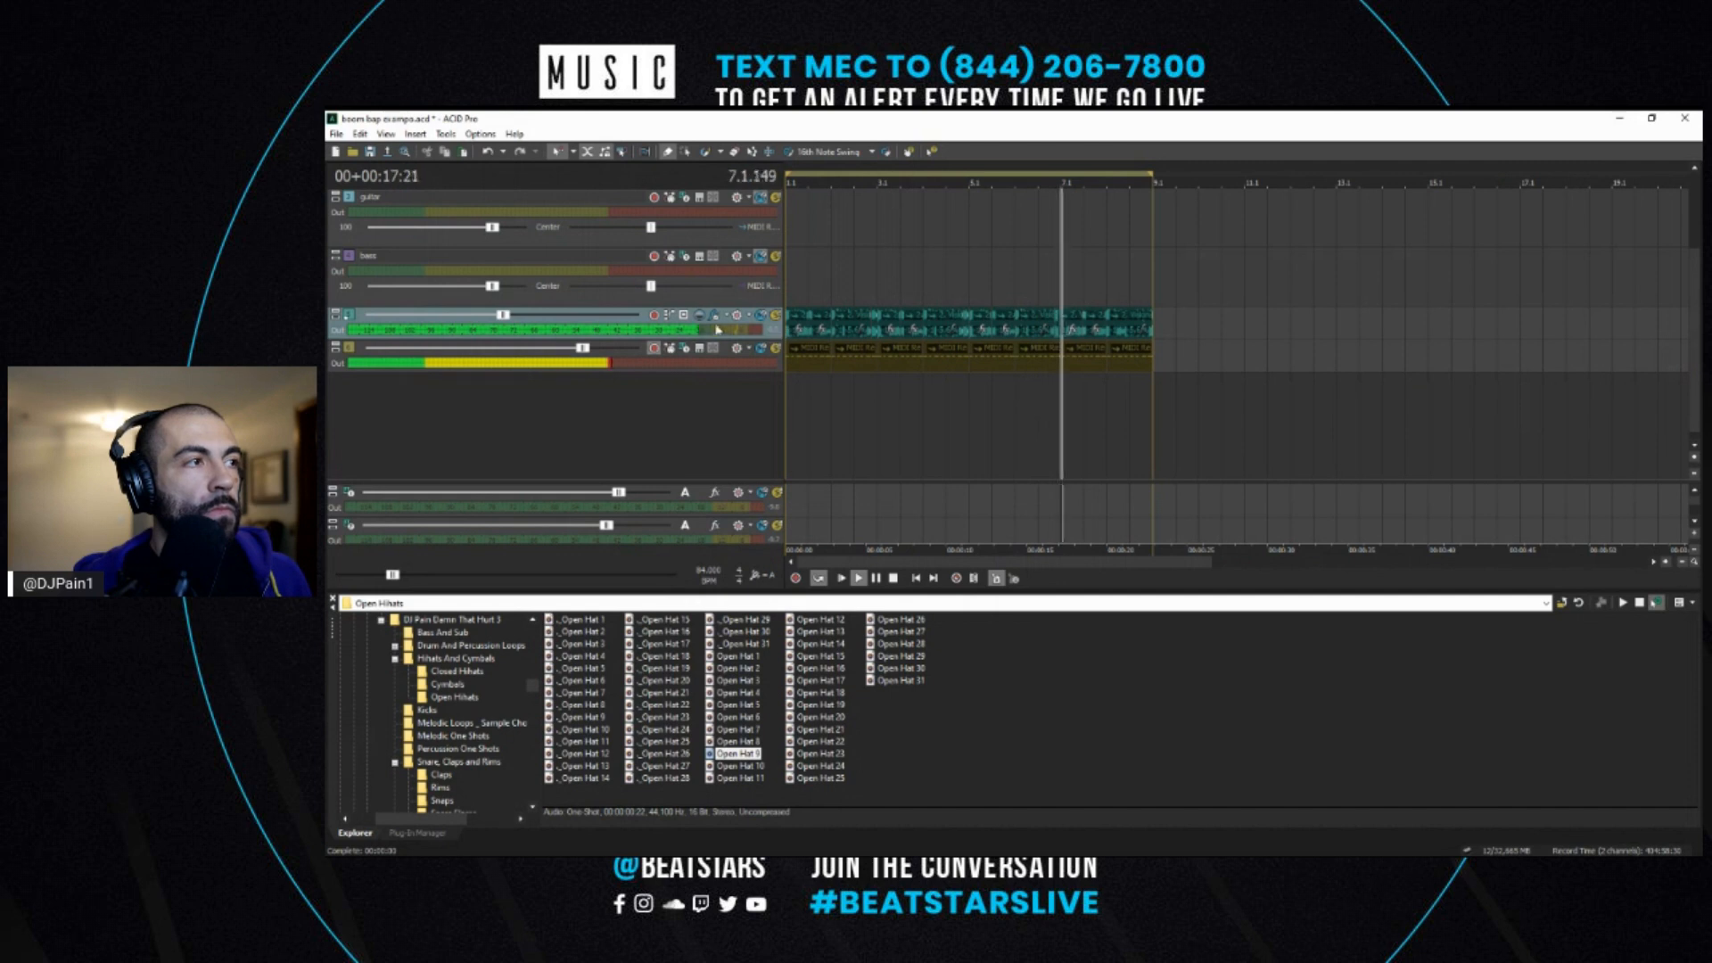
pyautogui.click(797, 367)
pyautogui.click(1064, 404)
# - Nudge the sample slice that starts near beat 7.3 slightly later on the timeline
pyautogui.scroll(3, 1088, 397)
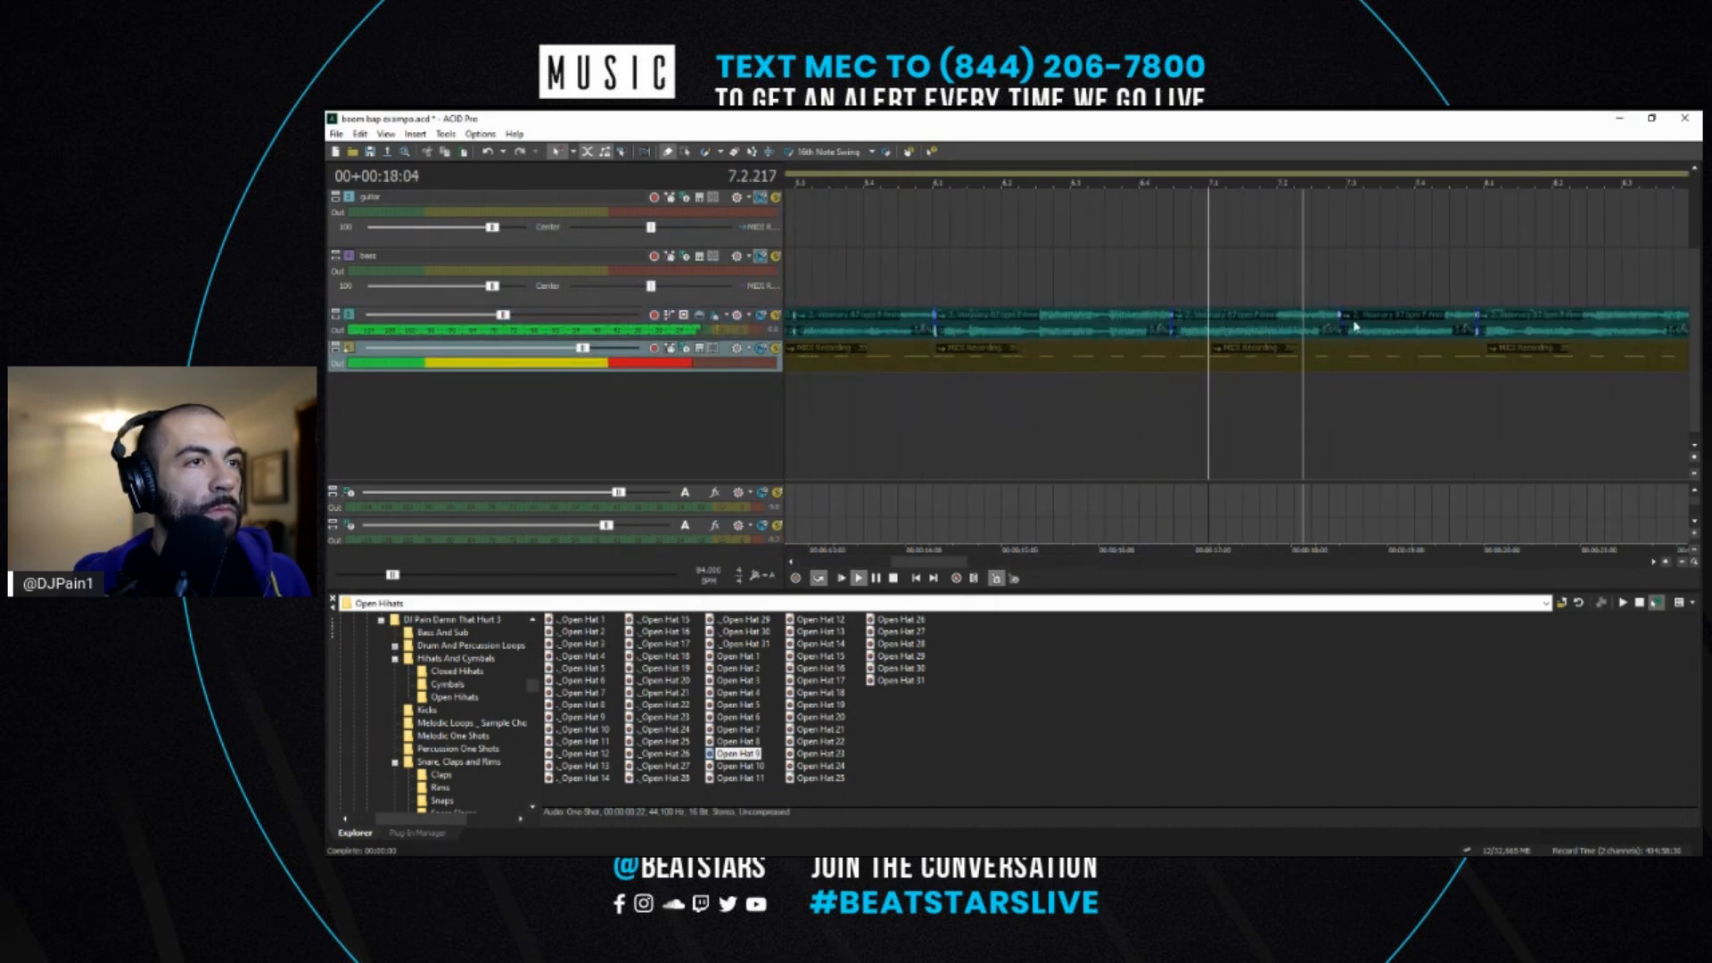
pyautogui.click(1246, 332)
pyautogui.scroll(2, 1247, 336)
pyautogui.click(1031, 426)
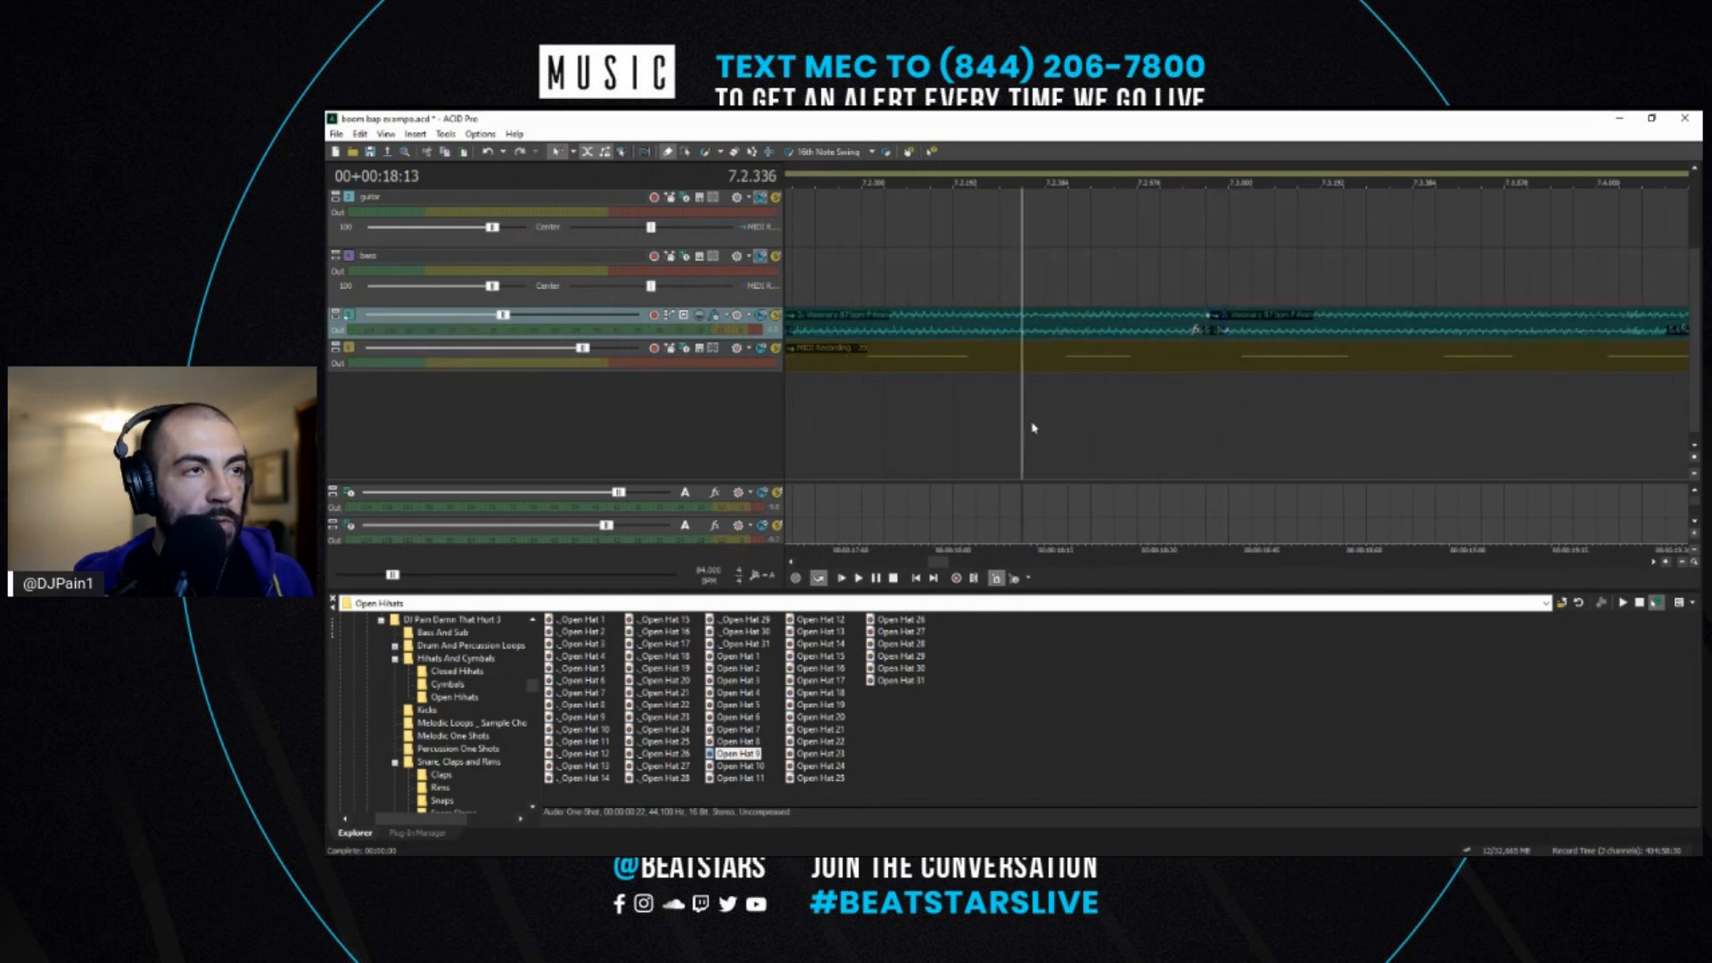
pyautogui.press('space')
pyautogui.press('space')
pyautogui.moveTo(1241, 331); pyautogui.dragTo(1256, 330)
pyautogui.press('space')
# - Replay the passage around the nudged slice and audition the sample phrase through bar 8
pyautogui.scroll(-6, 1246, 337)
pyautogui.press('space')
pyautogui.press('space')
pyautogui.scroll(6, 1396, 336)
pyautogui.press('space')
pyautogui.press('space')
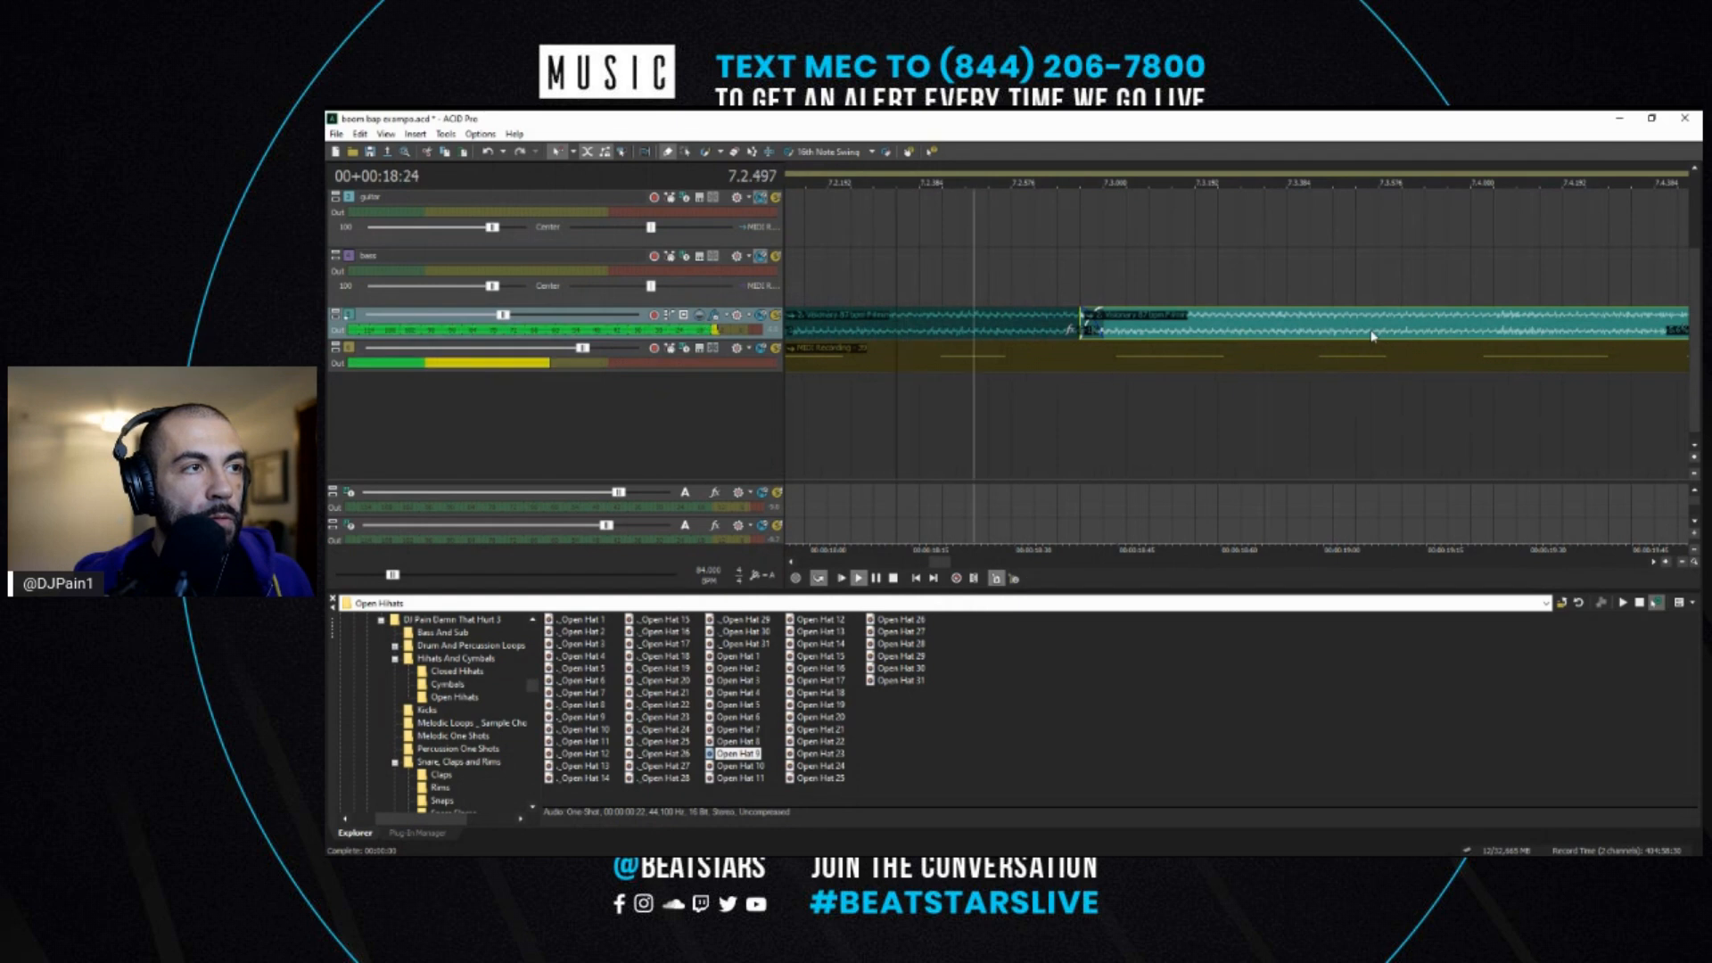
pyautogui.scroll(-6, 1244, 366)
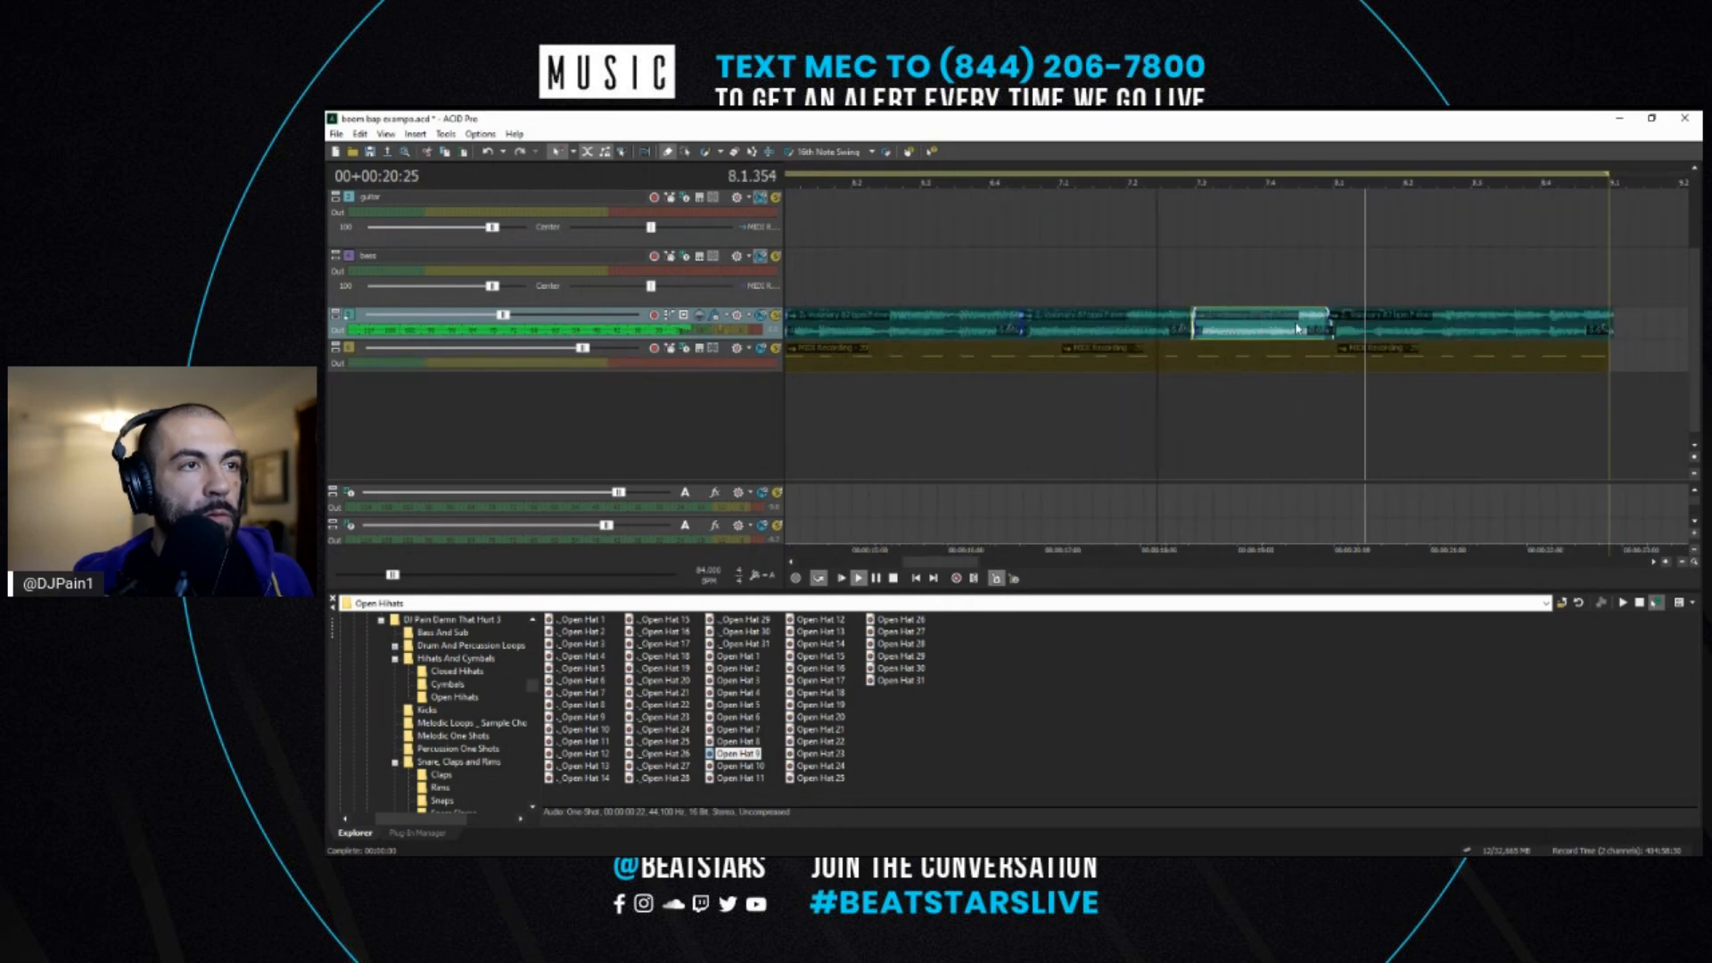
pyautogui.scroll(-6, 1239, 348)
pyautogui.scroll(-2, 1010, 381)
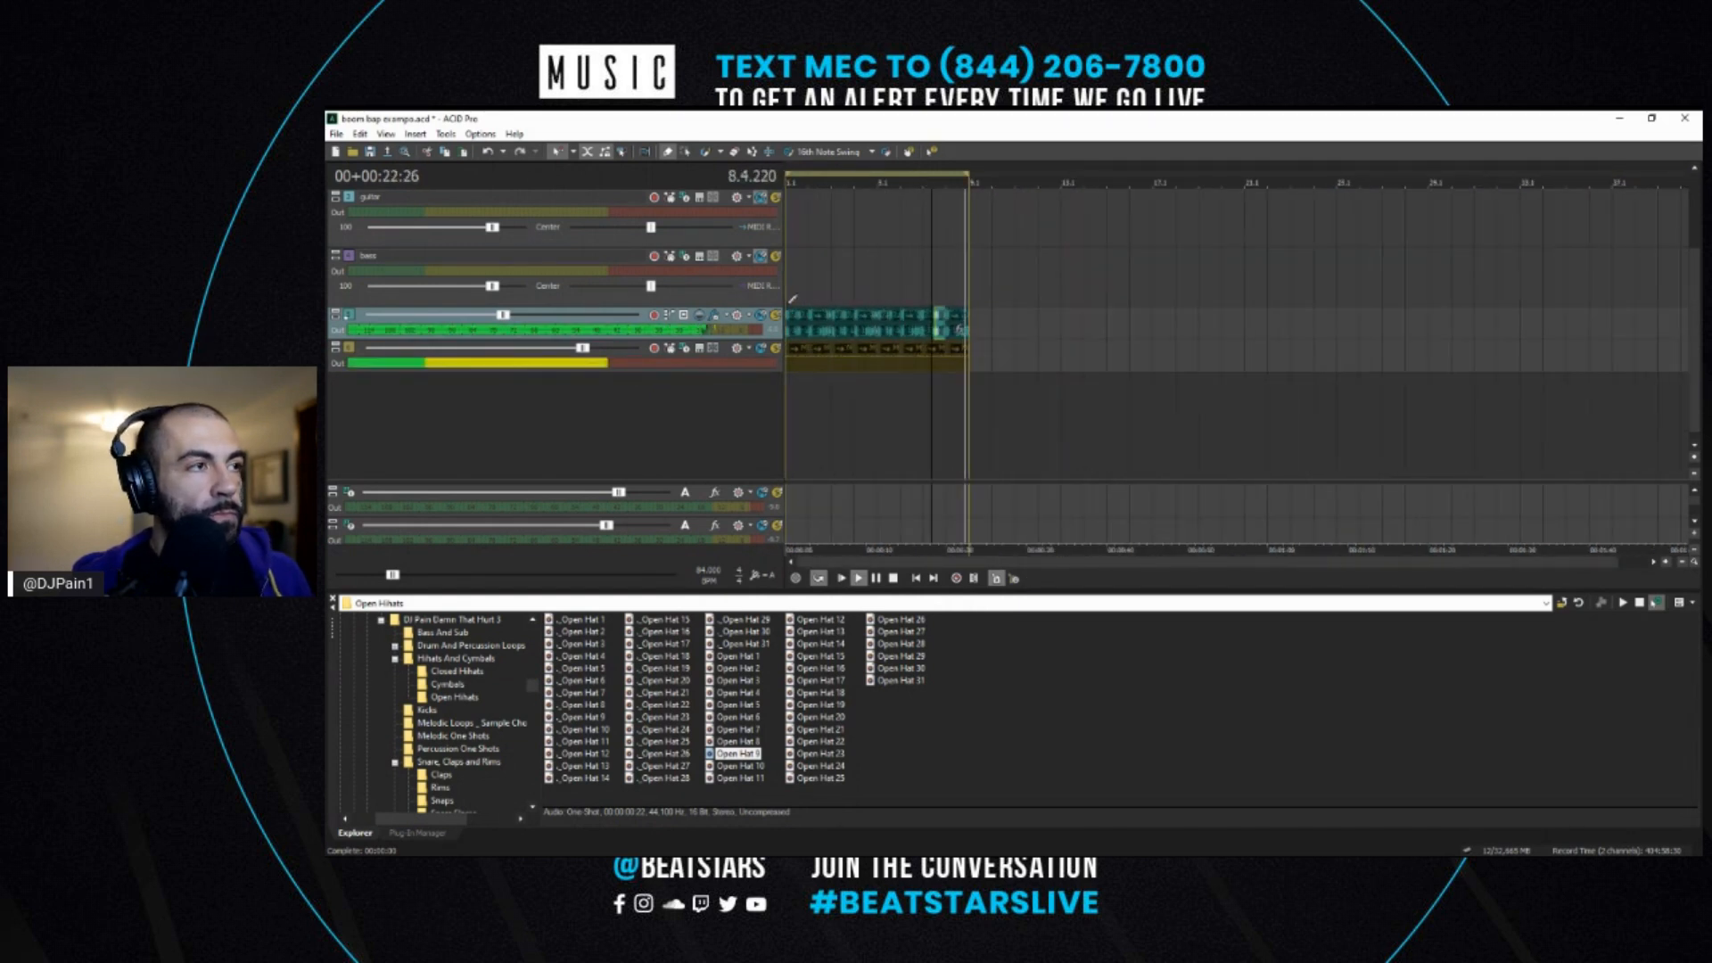
pyautogui.press('space')
# - Audition the opening bars of the loop with the sample and drums together
pyautogui.hotkey('alt', 'Tab')
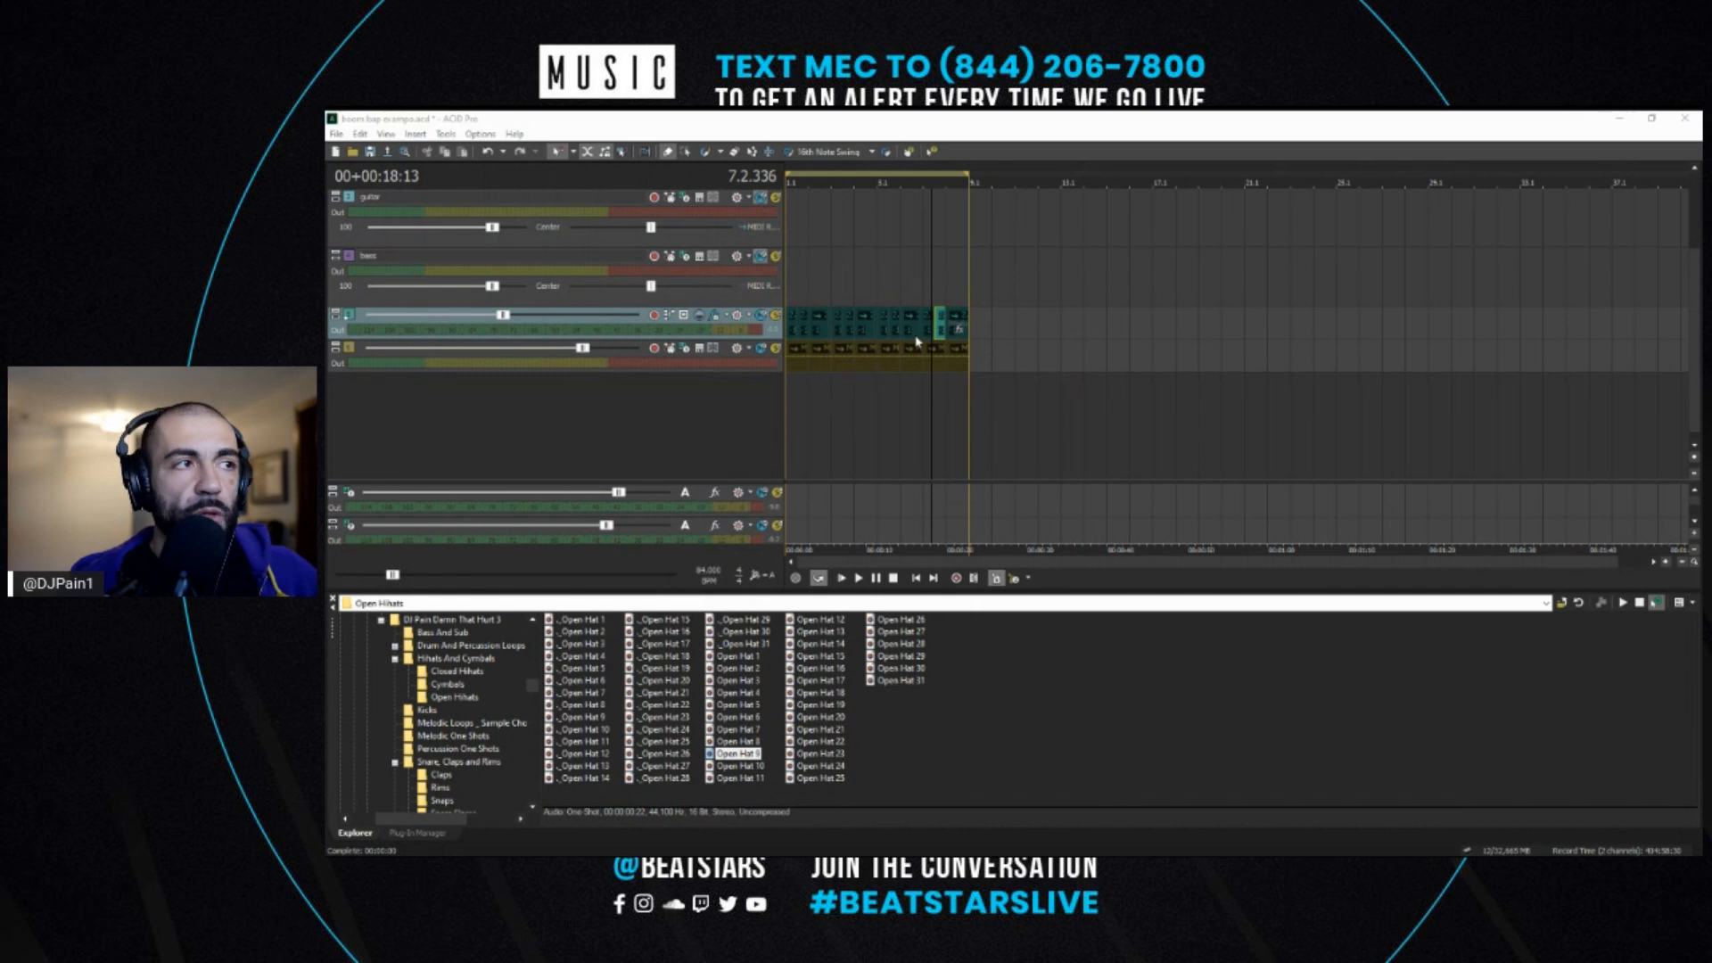
pyautogui.click(824, 318)
pyautogui.scroll(2, 838, 330)
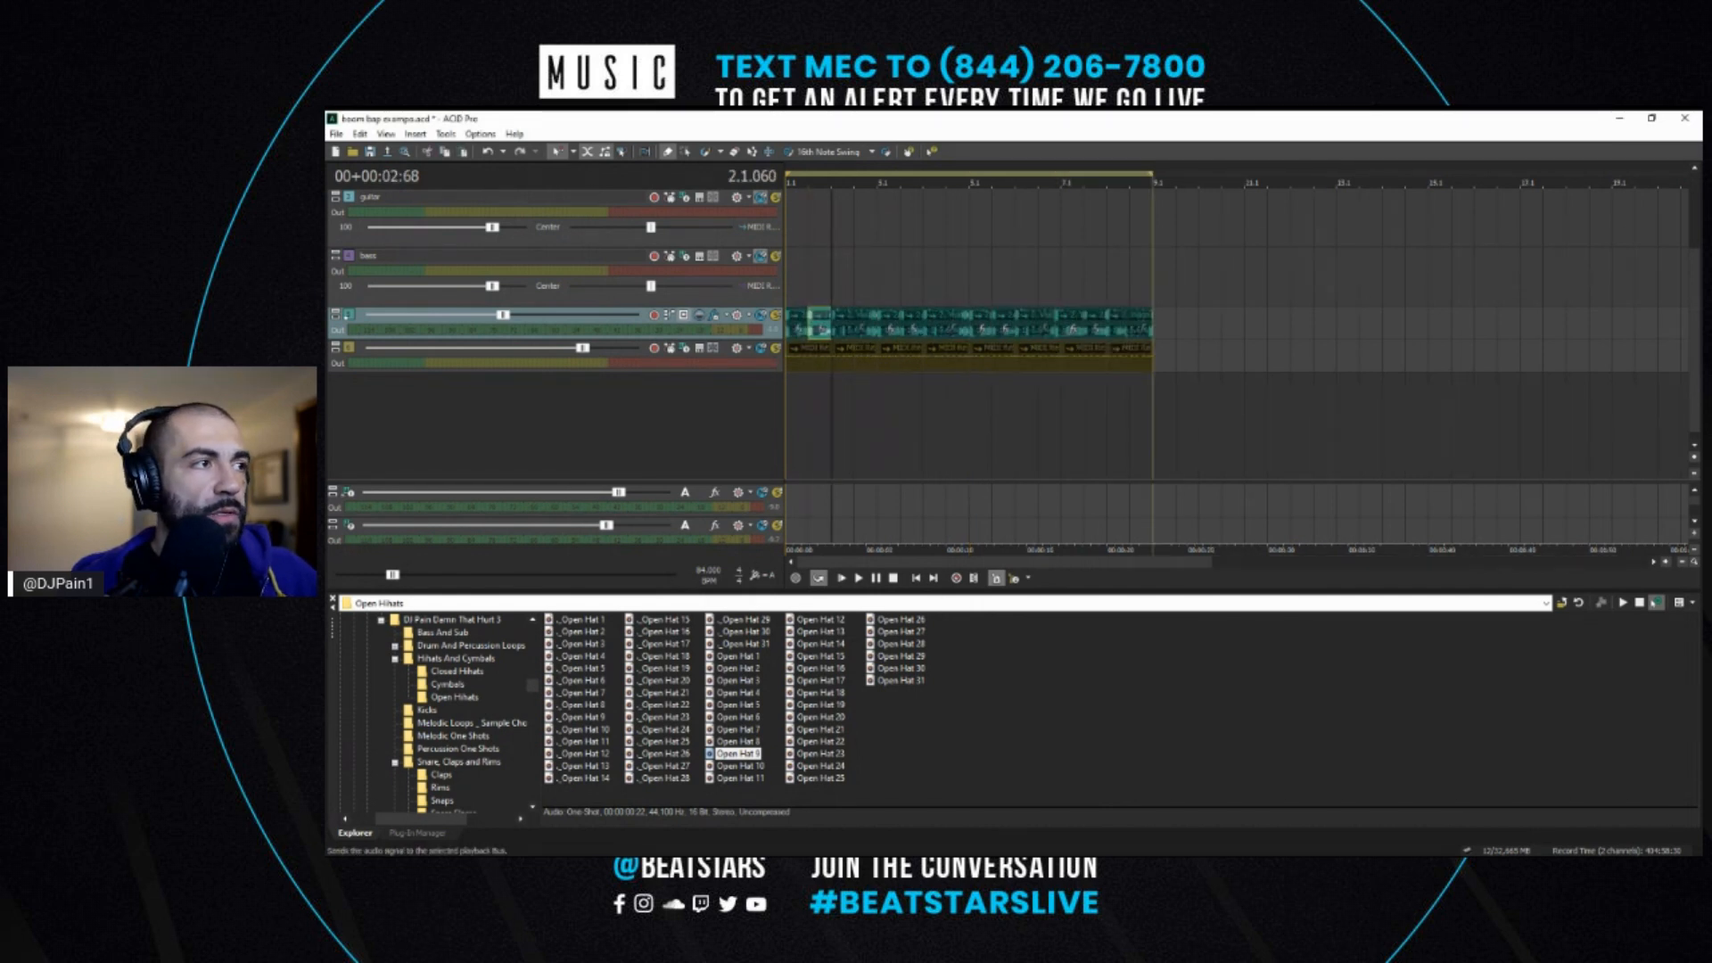
pyautogui.press('space')
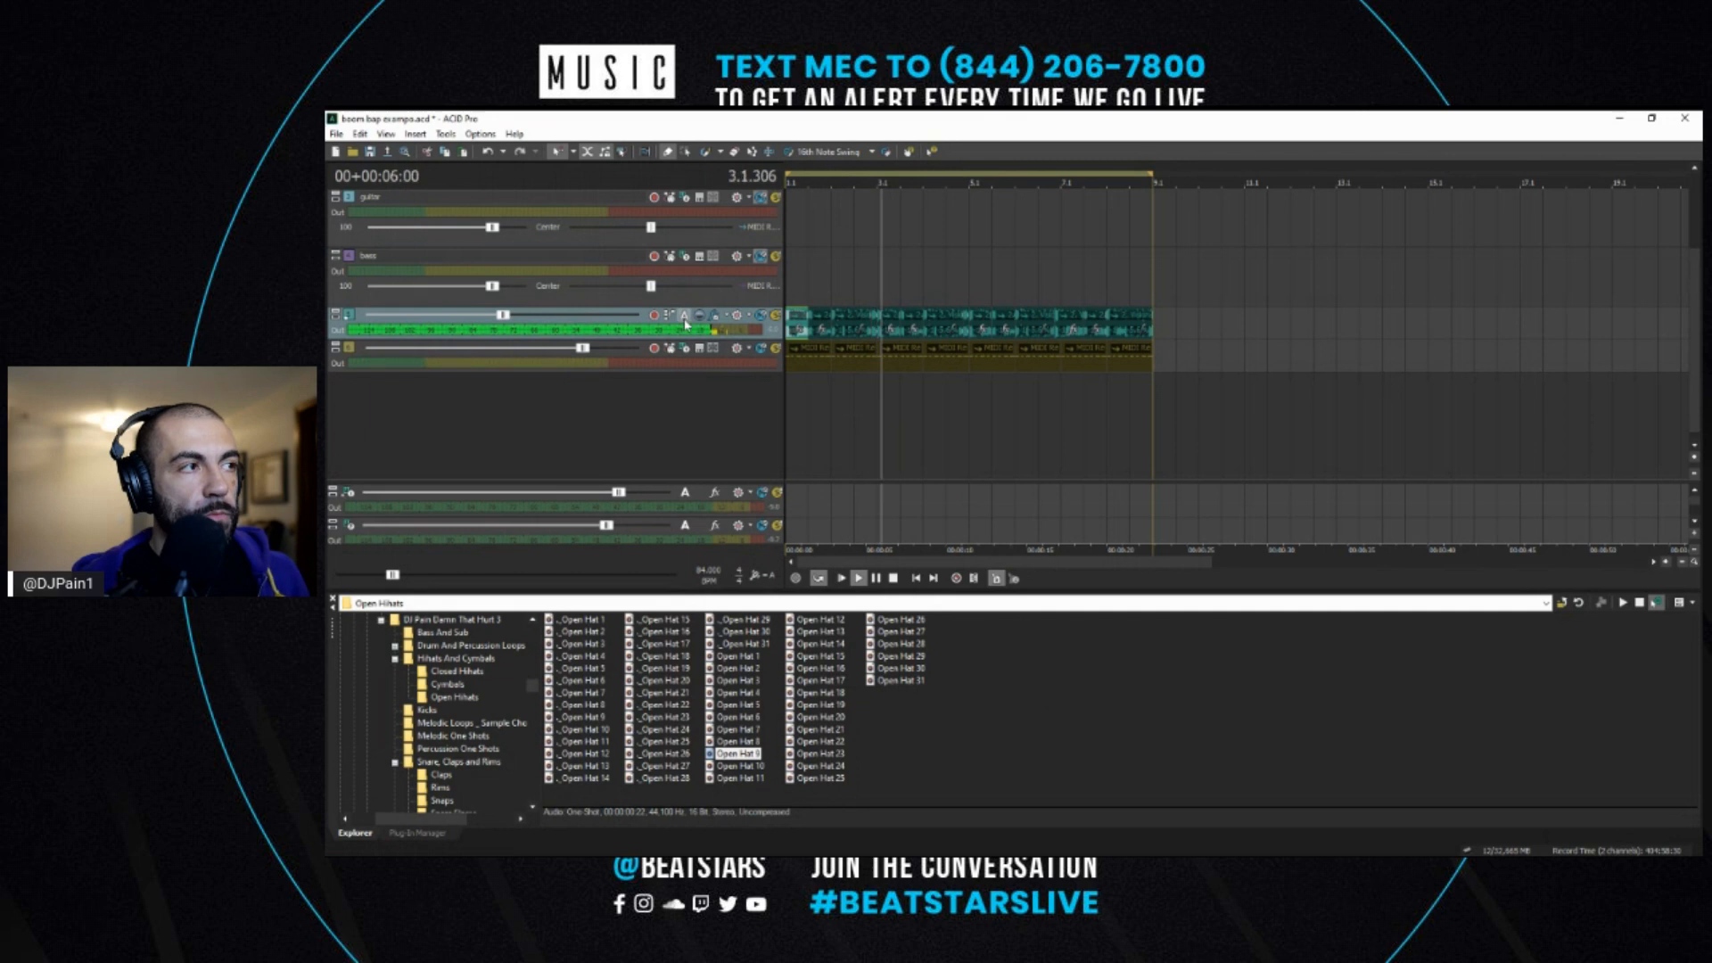
pyautogui.press('space')
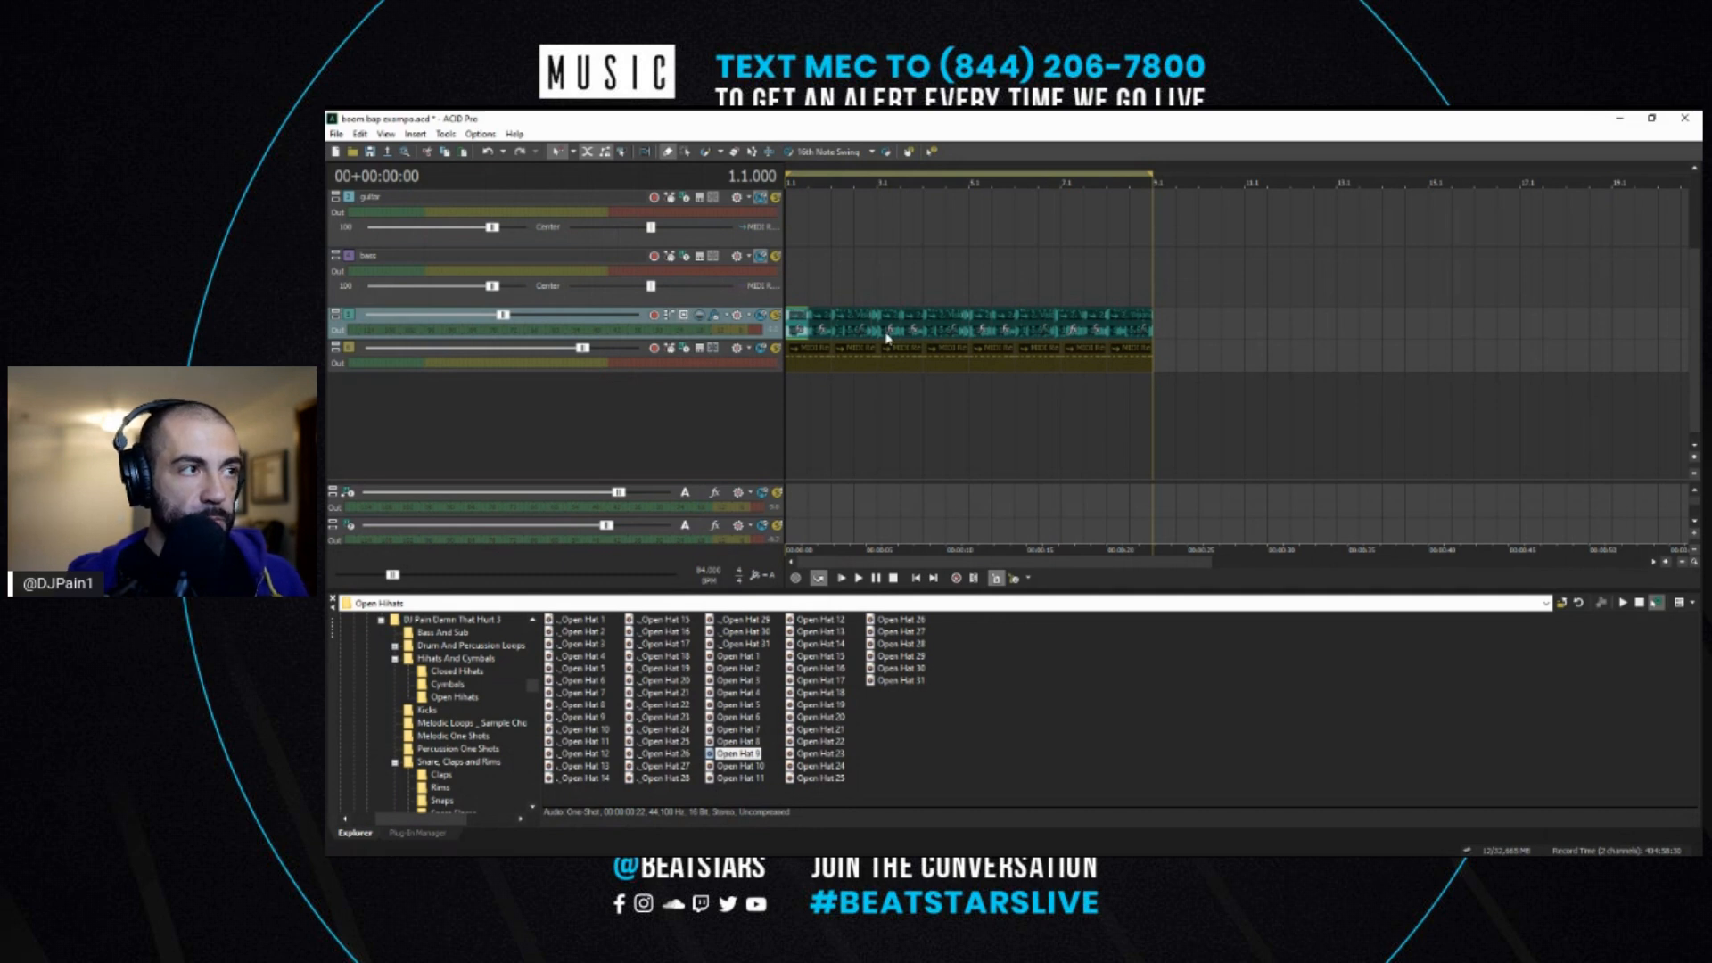
pyautogui.scroll(4, 887, 337)
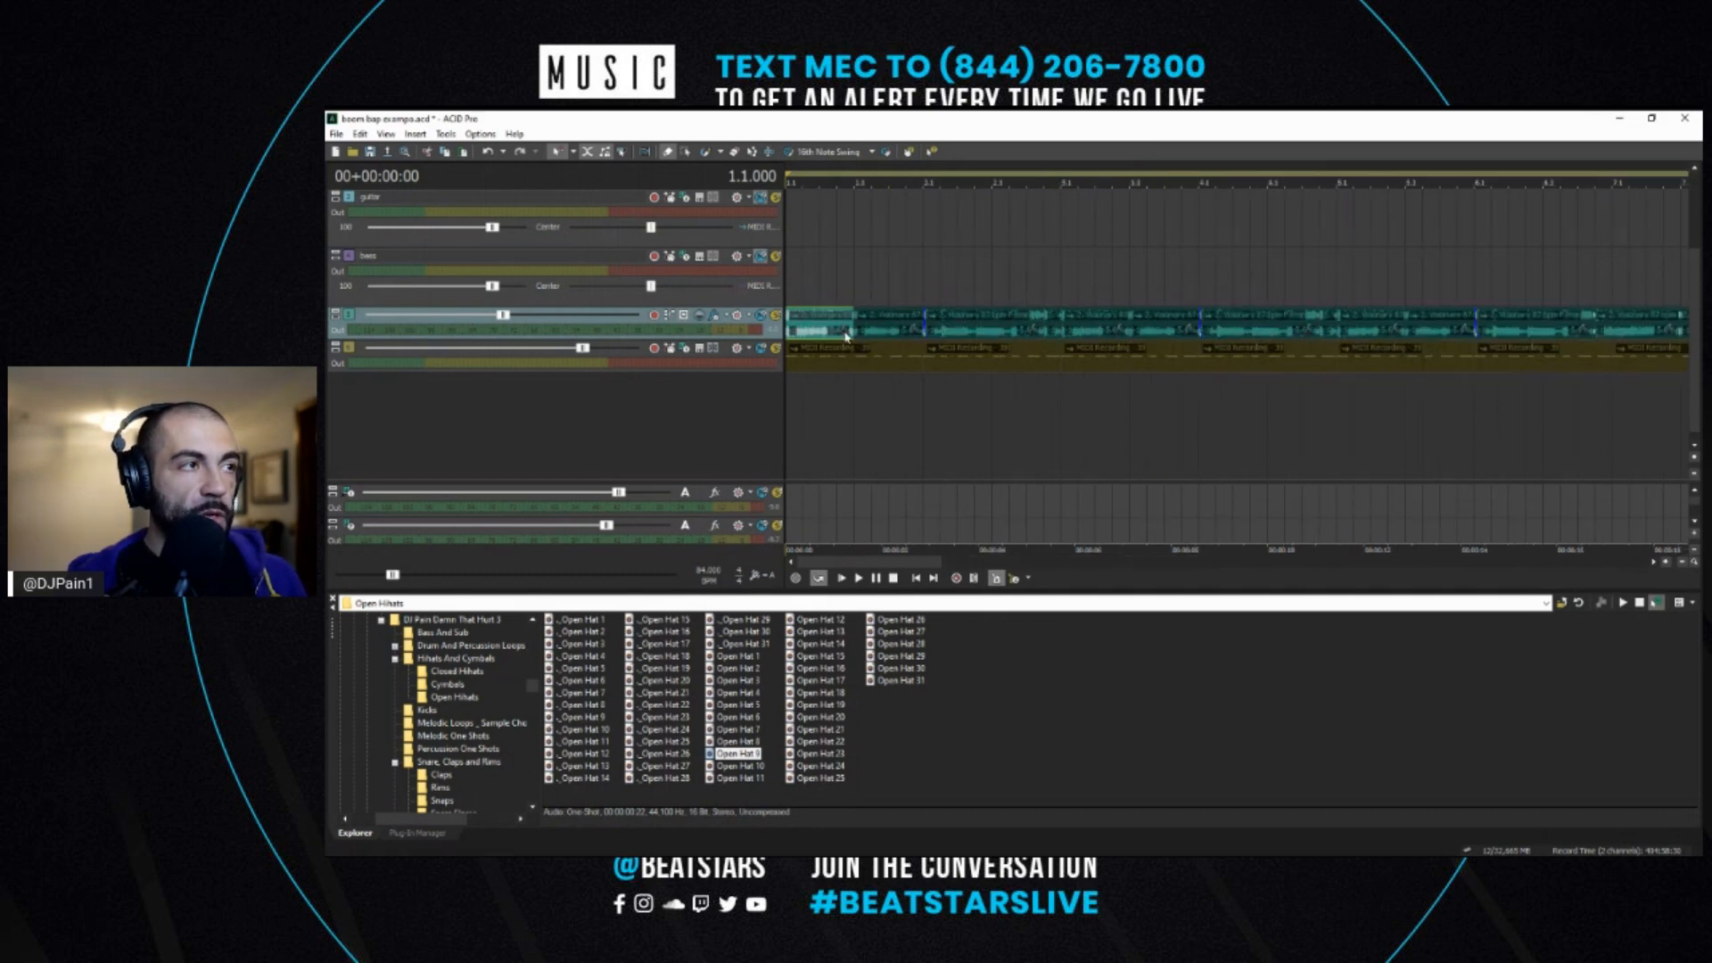
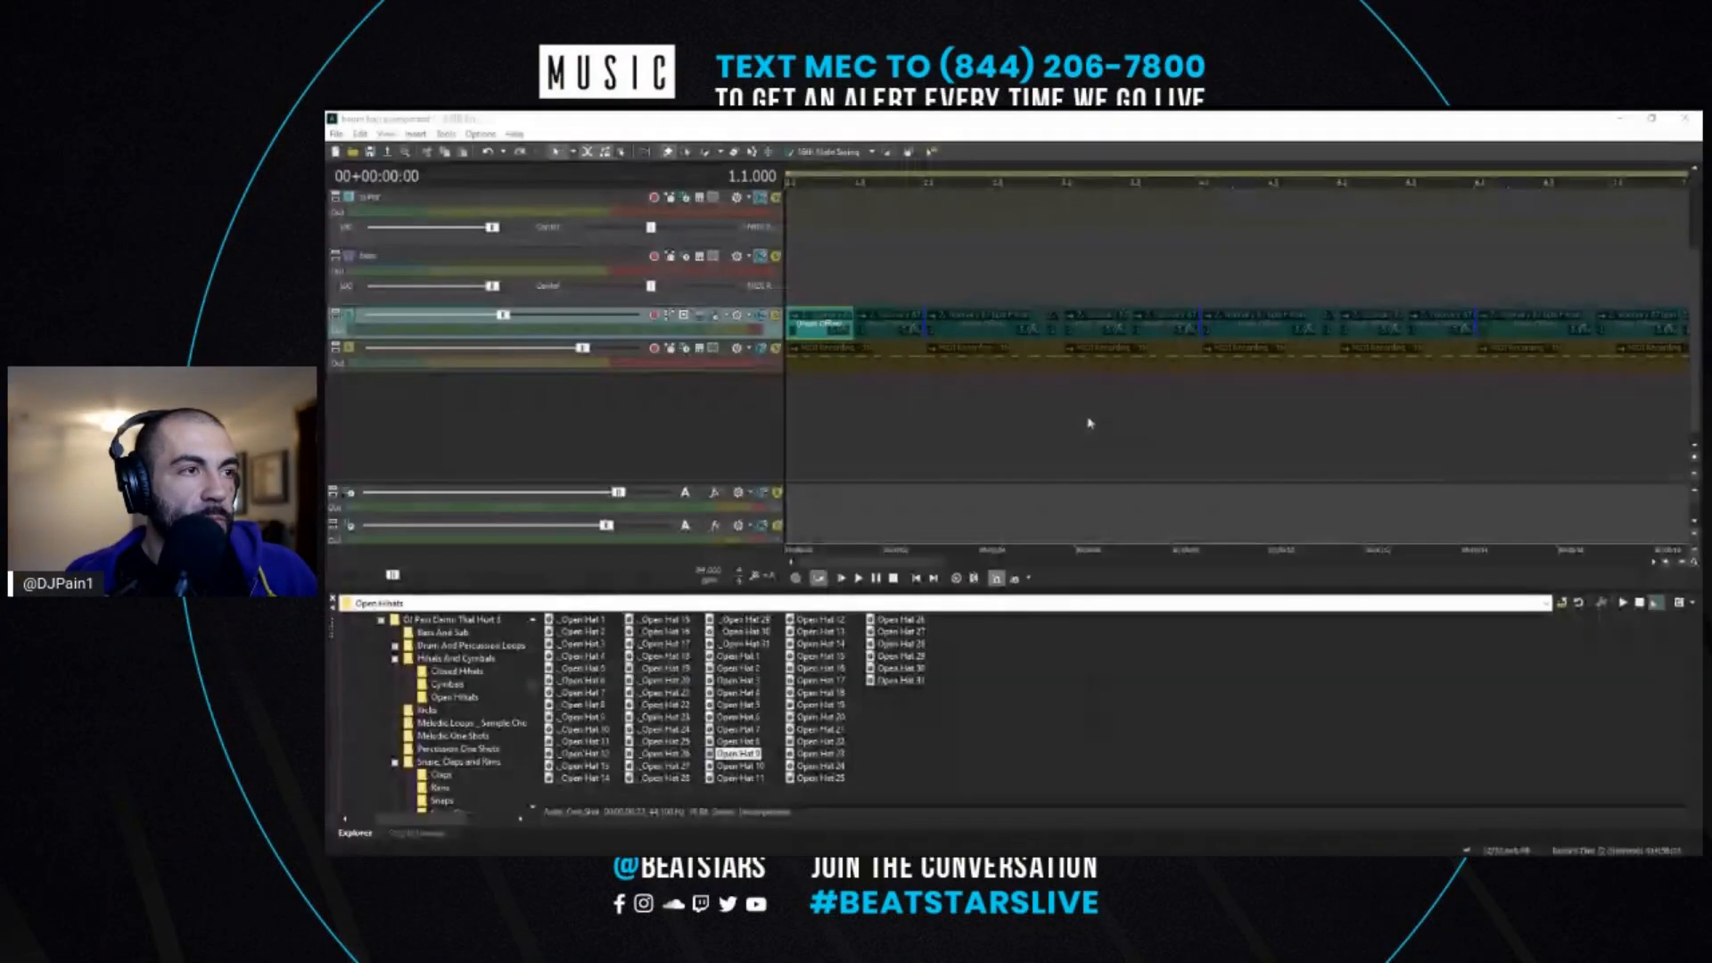
pyautogui.click(1044, 421)
pyautogui.scroll(-3, 1008, 421)
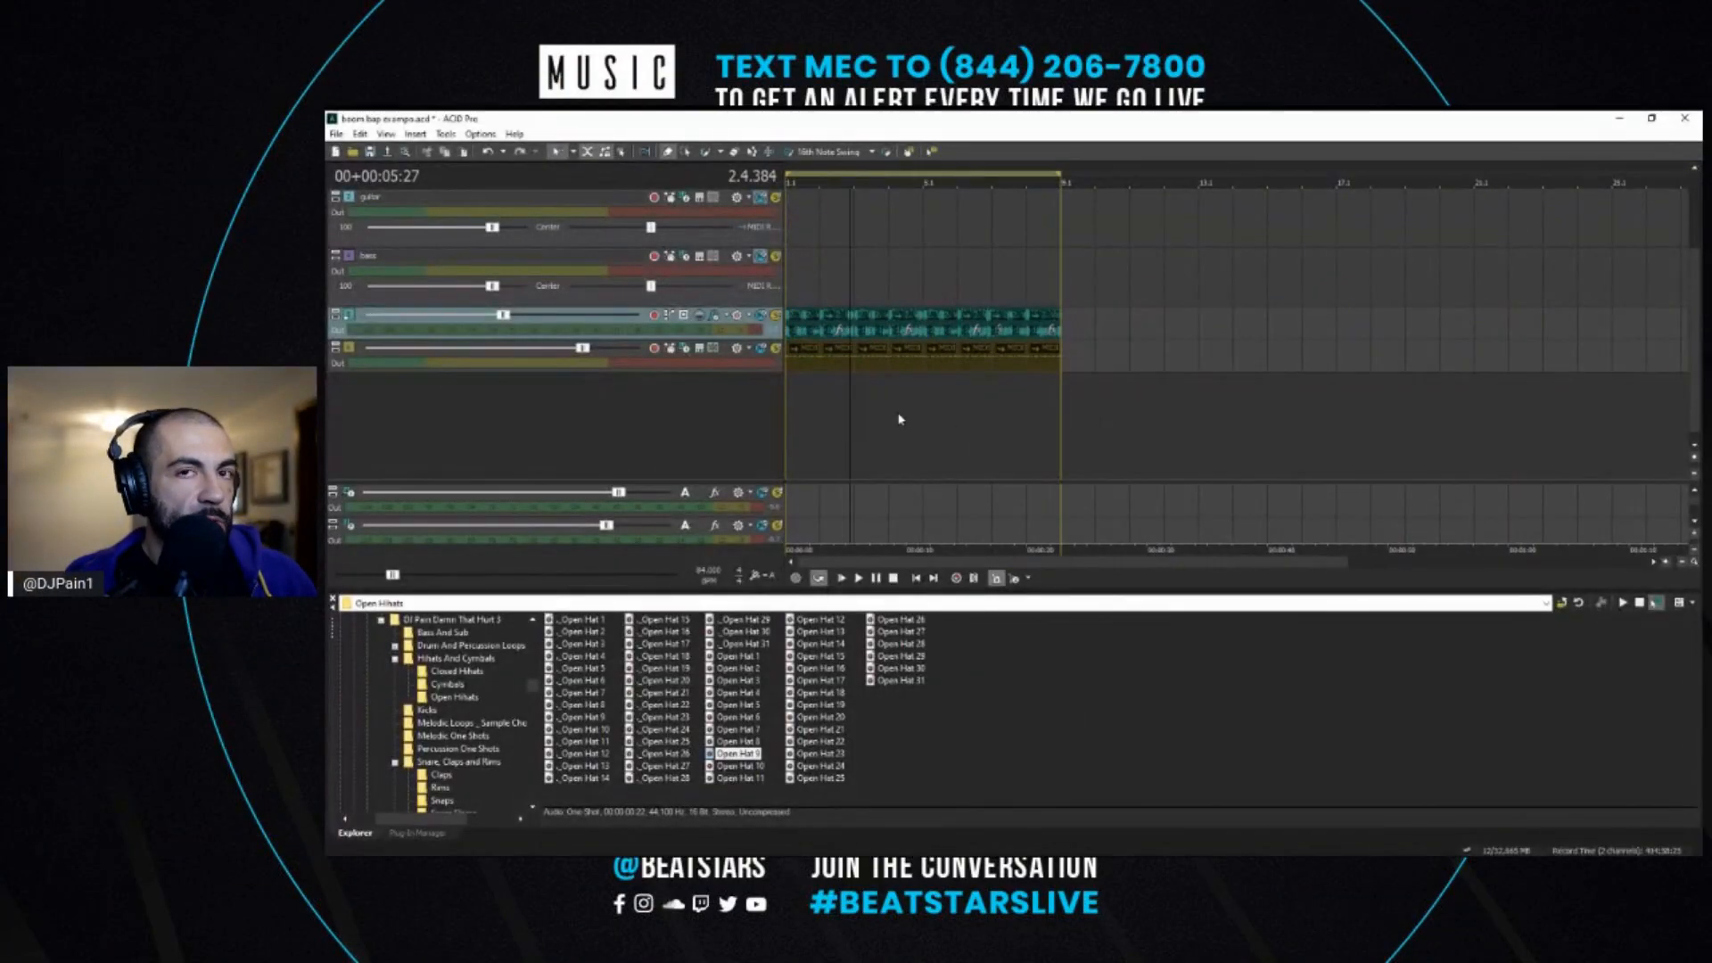
pyautogui.hotkey('alt', 'Tab')
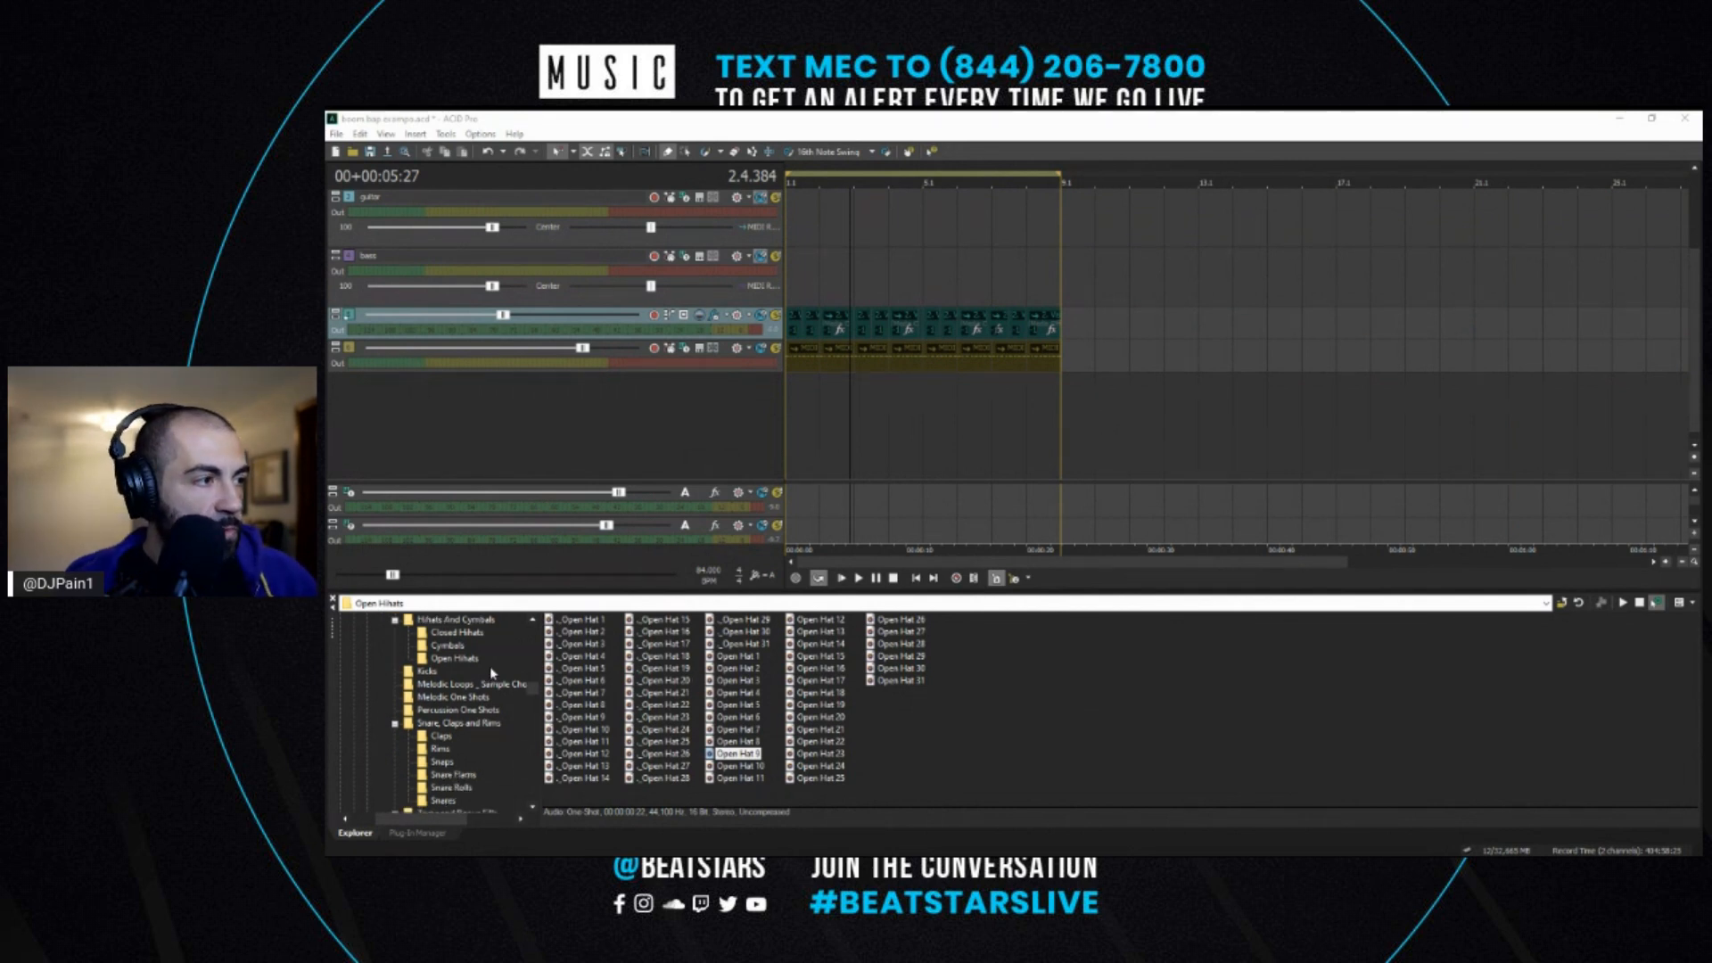
# - Go up to the DJ Pain Damn That Hurt 3 sample pack folder and open its Kicks folder
pyautogui.click(971, 711)
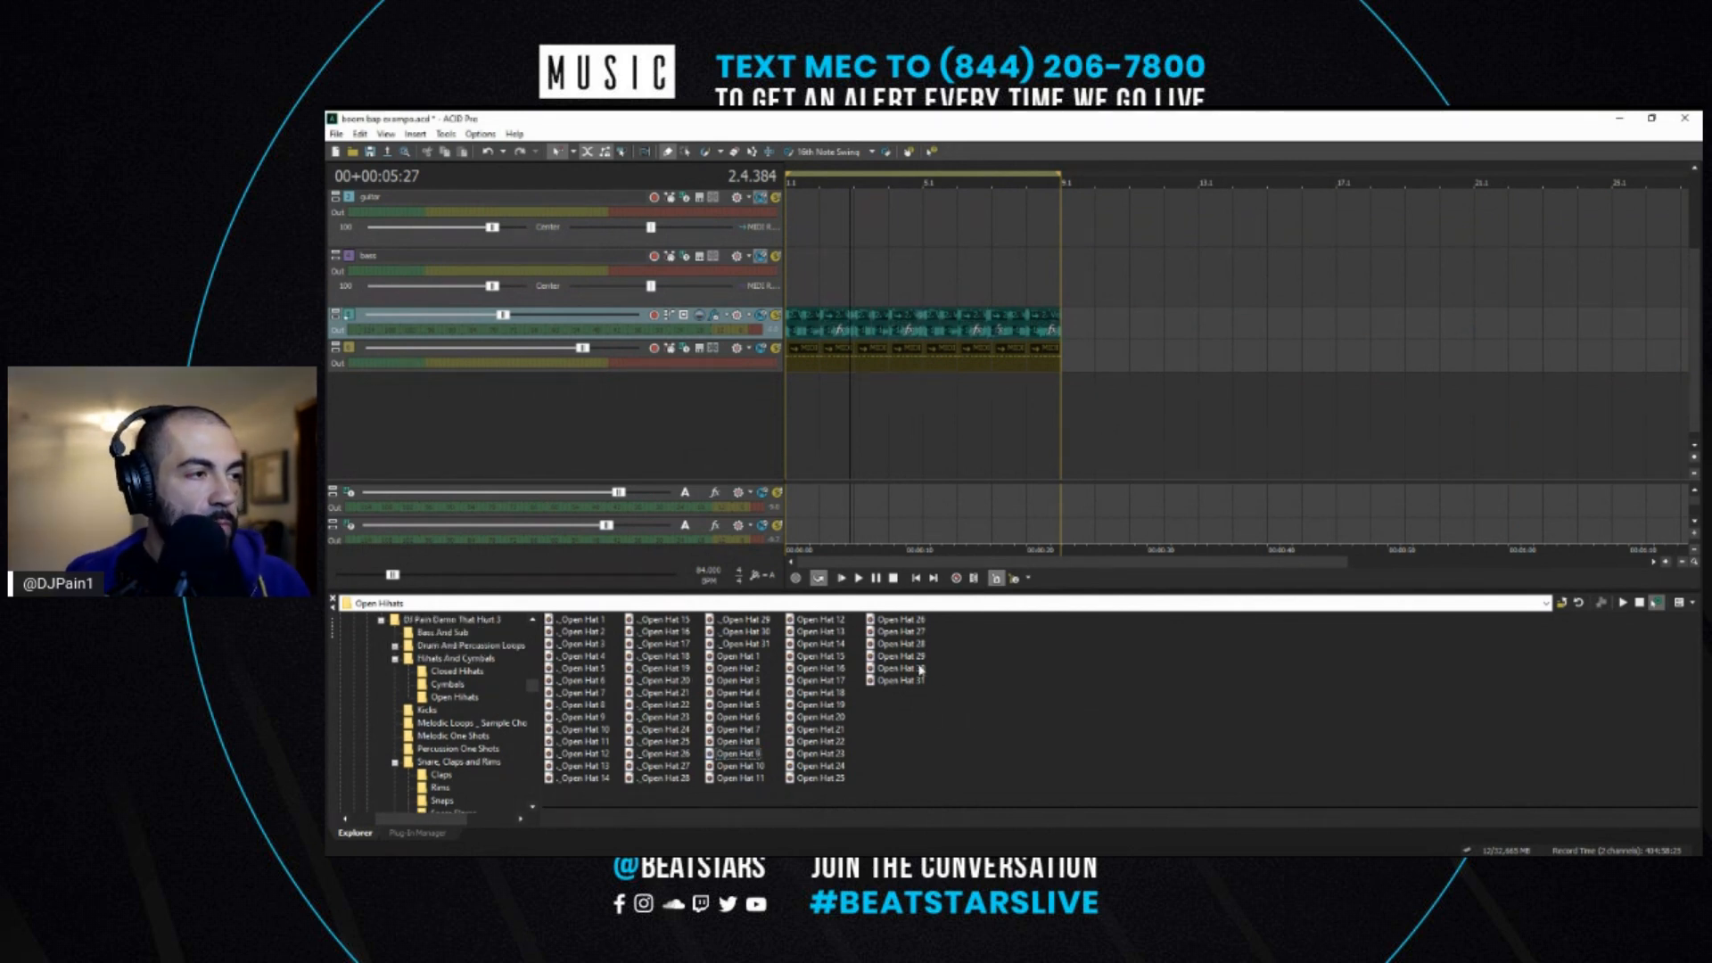
pyautogui.press('BackSpace')
pyautogui.press('BackSpace')
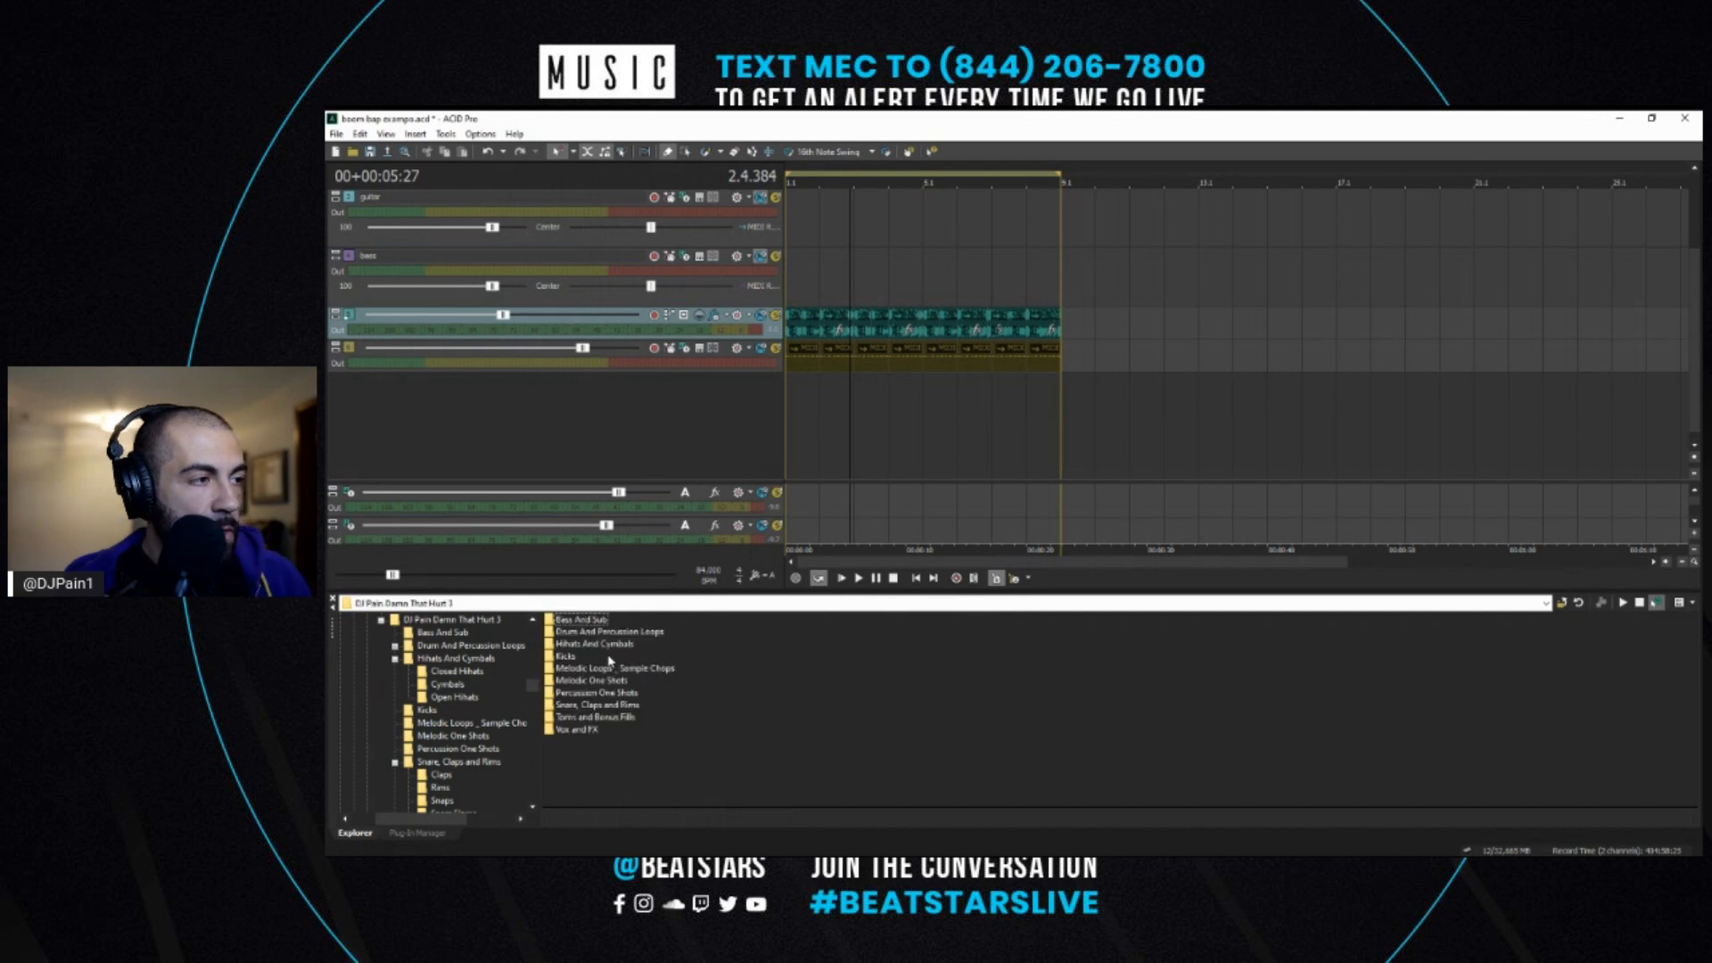
pyautogui.click(569, 656)
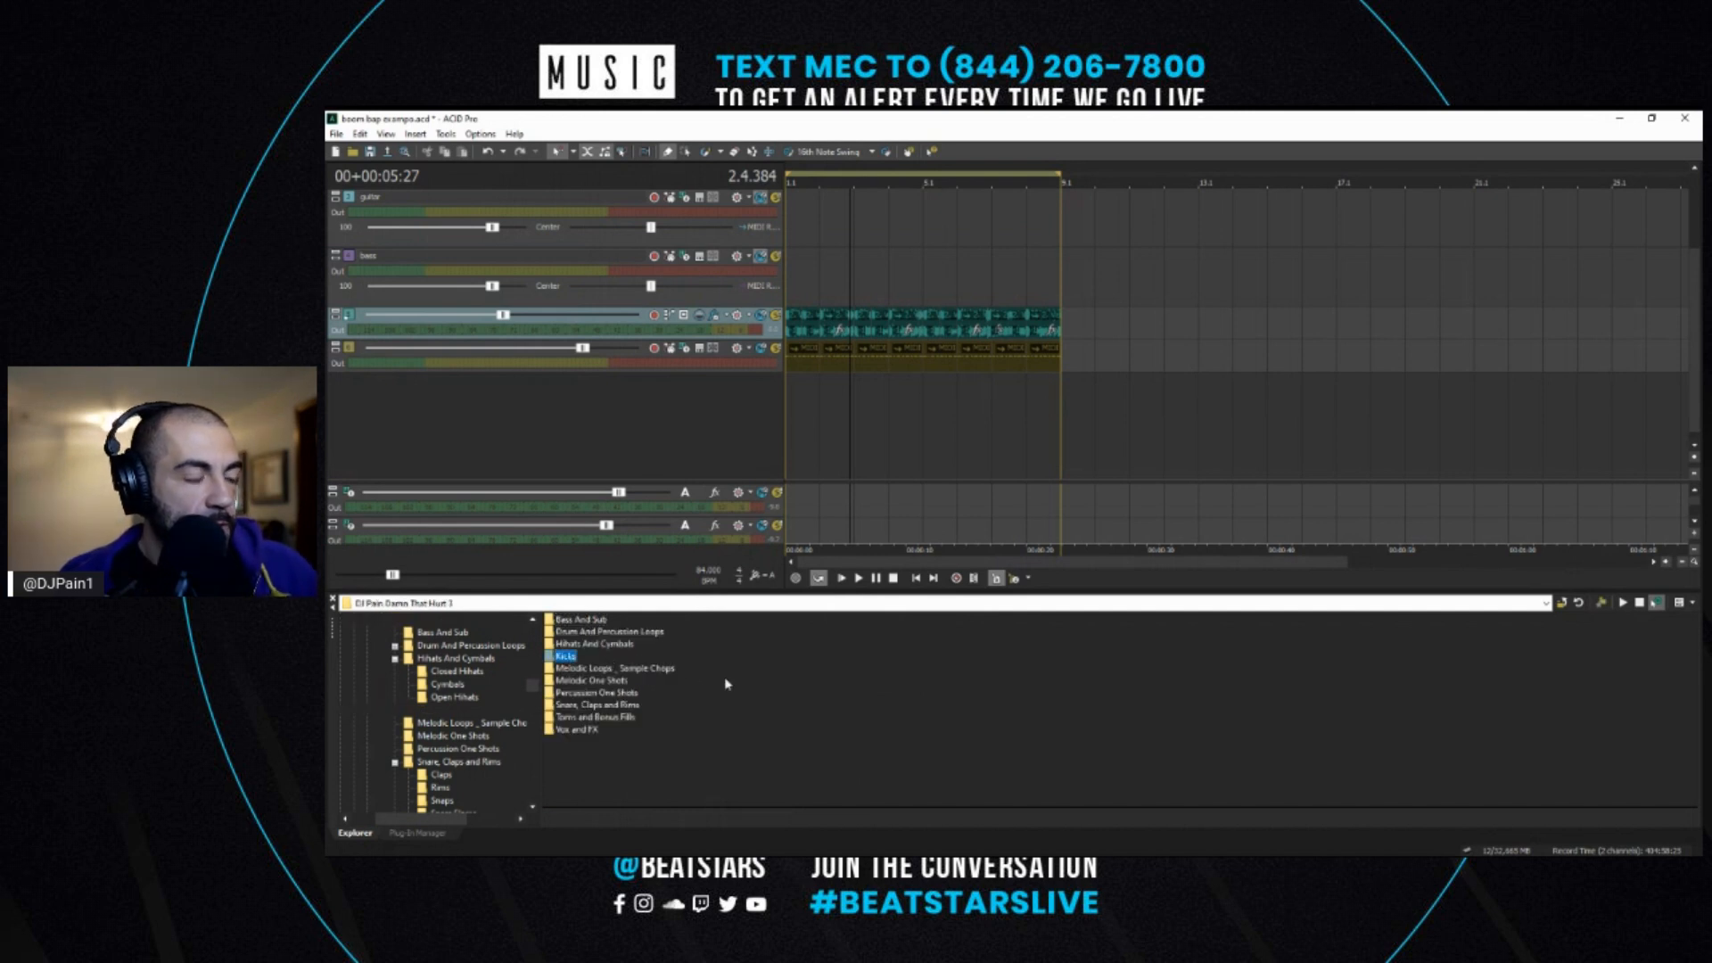
pyautogui.press('Return')
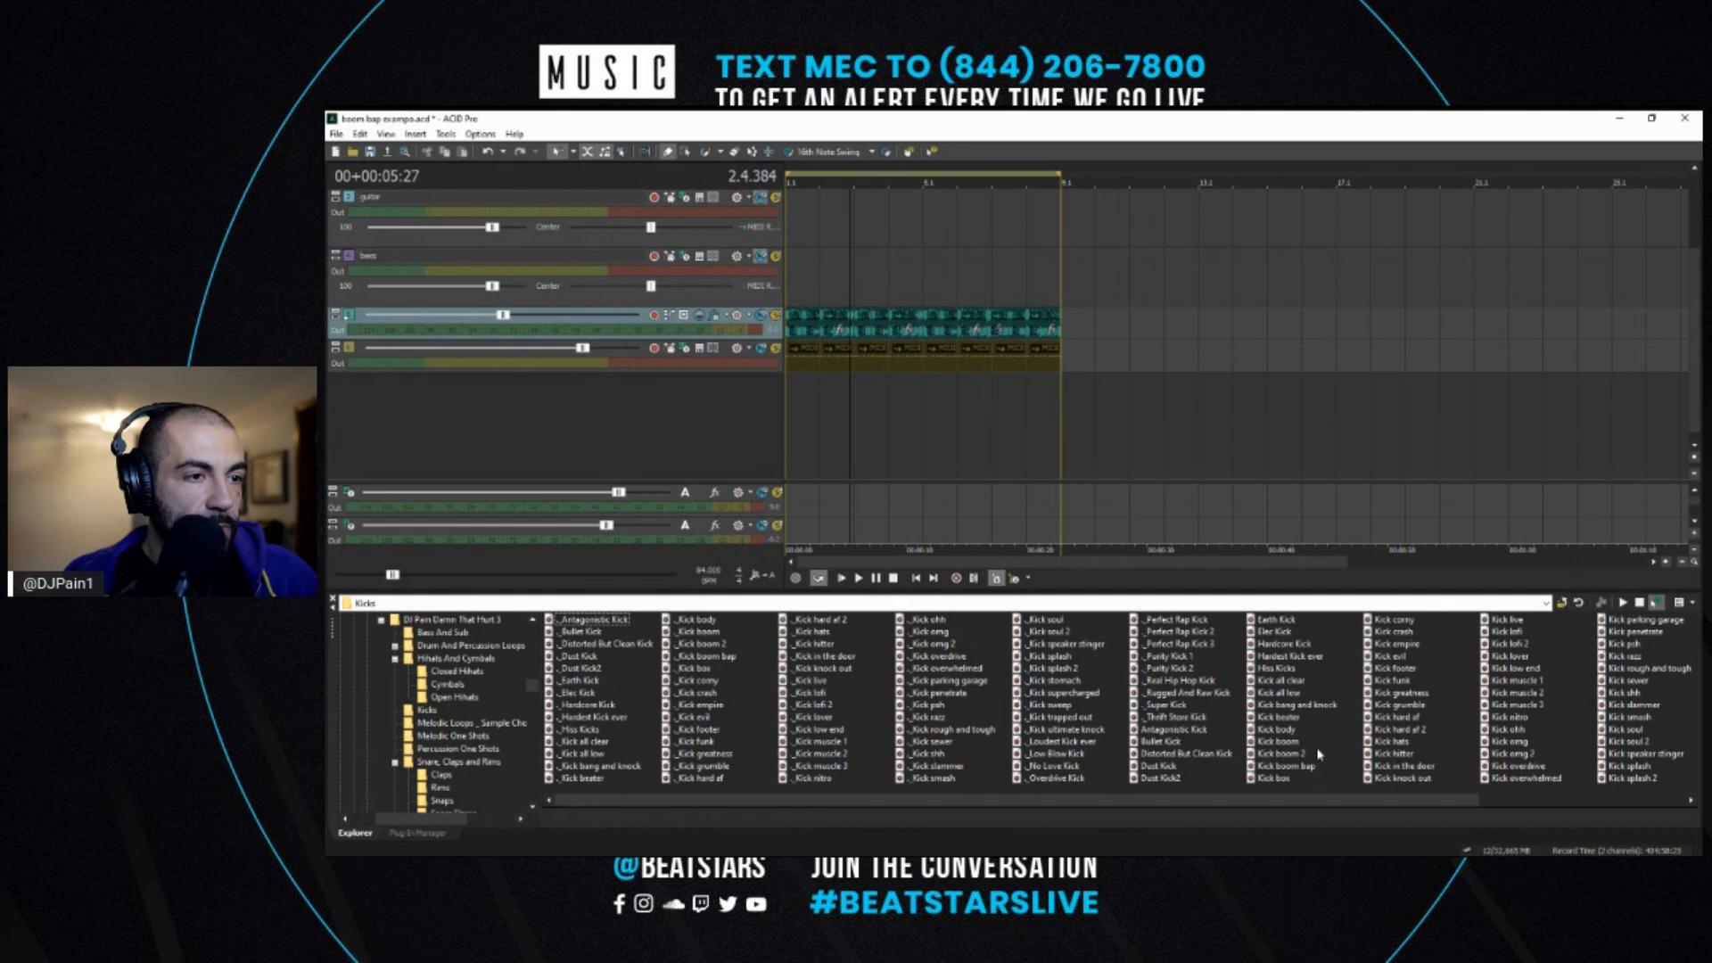
# - Preview the Kick funk sample, add Kick greatness as a new track and audition it at the start of bar 1
pyautogui.scroll(-3, 1313, 756)
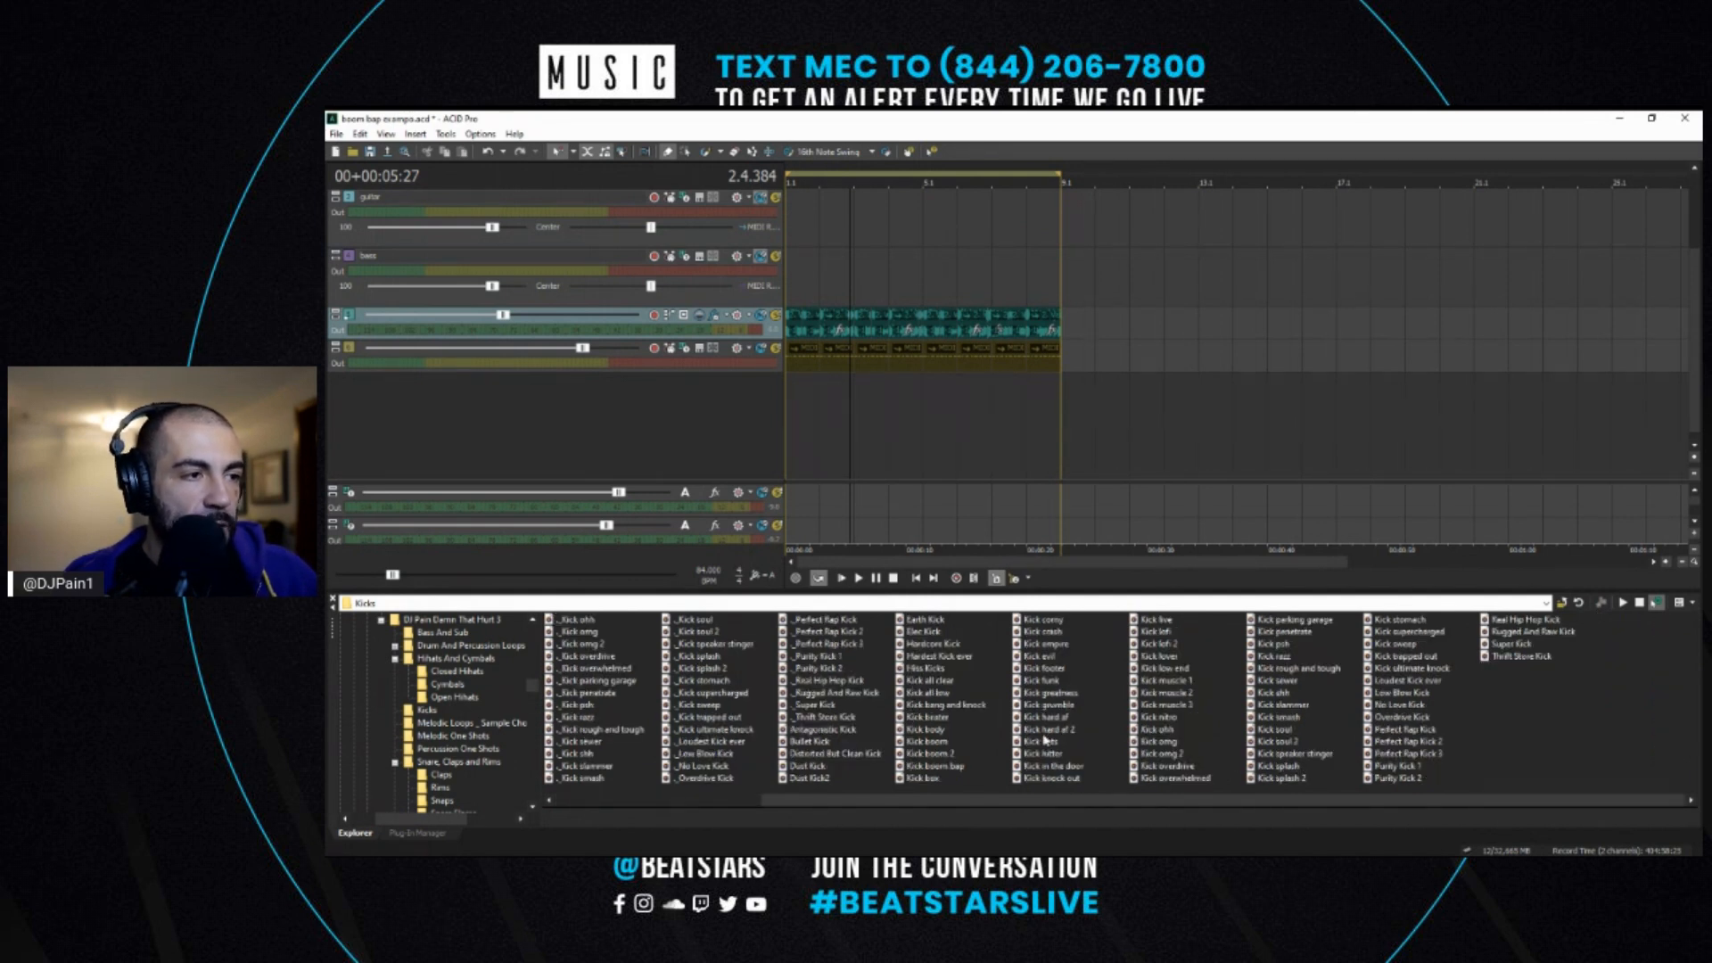
pyautogui.click(1050, 693)
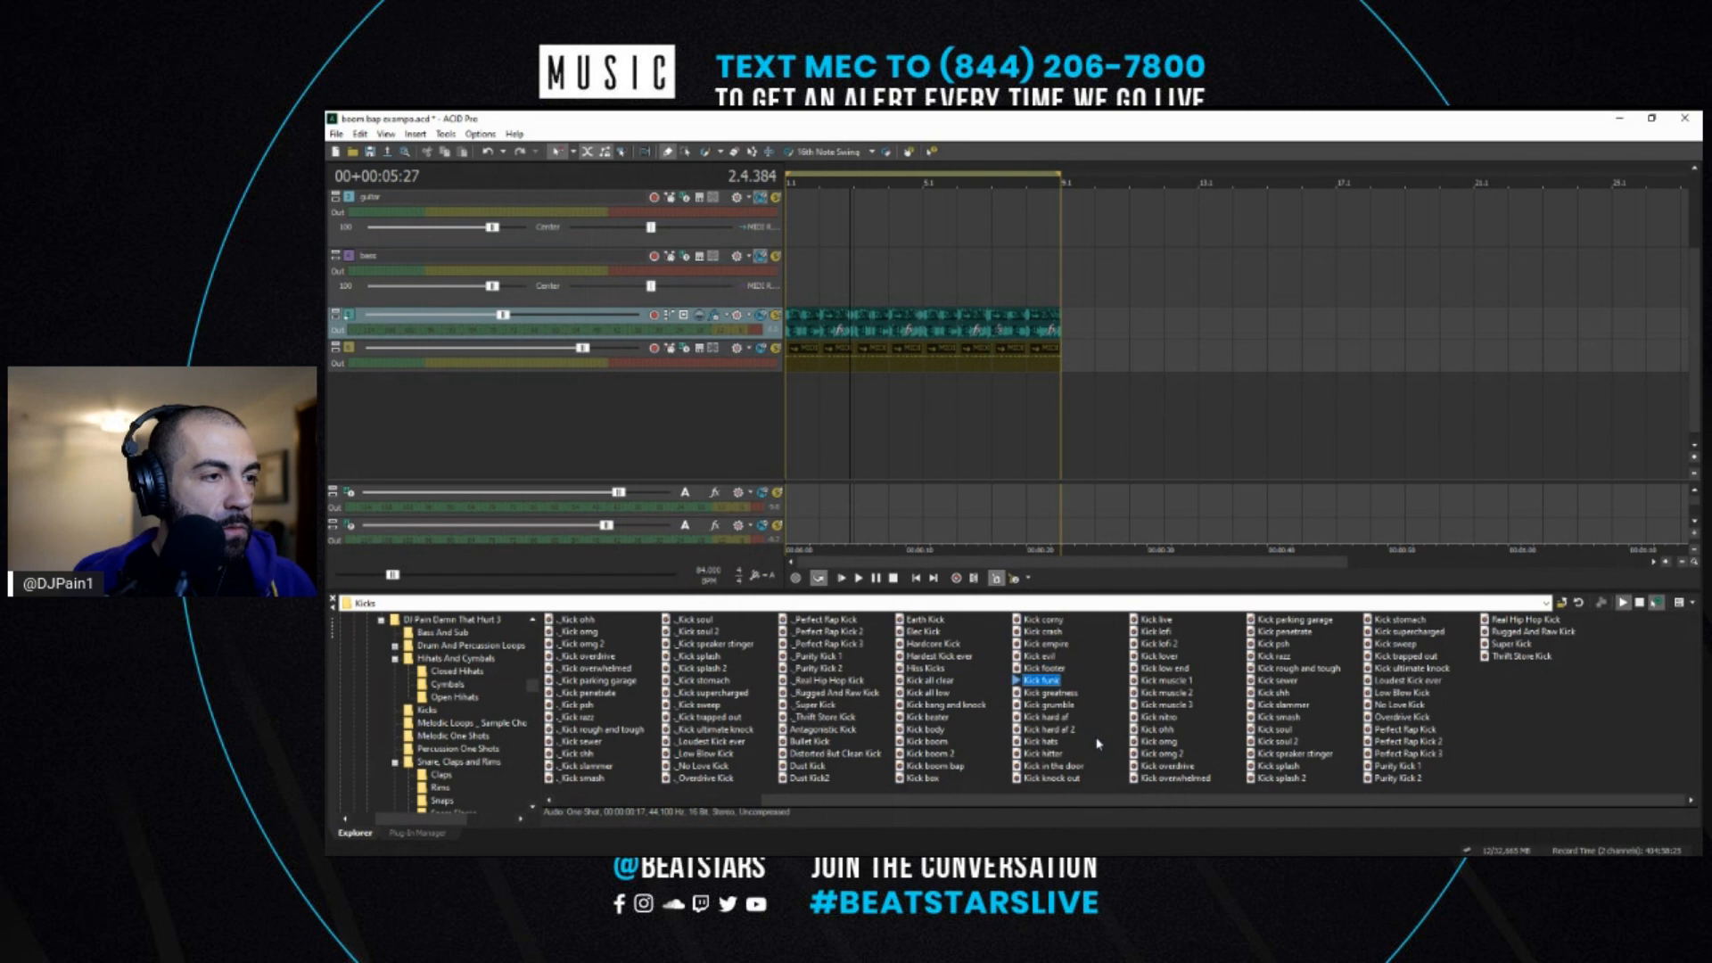
pyautogui.doubleClick(1058, 696)
pyautogui.click(797, 394)
pyautogui.scroll(2, 799, 394)
pyautogui.press('space')
pyautogui.scroll(1, 890, 416)
pyautogui.press('space')
# - Adjust the Kick greatness event at the start of bar 1, then split it and delete the excess
pyautogui.moveTo(794, 394); pyautogui.dragTo(856, 396)
pyautogui.press('space')
pyautogui.scroll(3, 1009, 428)
pyautogui.press('space')
pyautogui.click(1008, 428)
pyautogui.press('s')
pyautogui.scroll(-2, 1009, 428)
pyautogui.press('Delete')
# - Turn off loop playback and audition the added kick with the sample from the start of the timeline
pyautogui.click(799, 442)
pyautogui.click(817, 578)
pyautogui.press('space')
pyautogui.press('space')
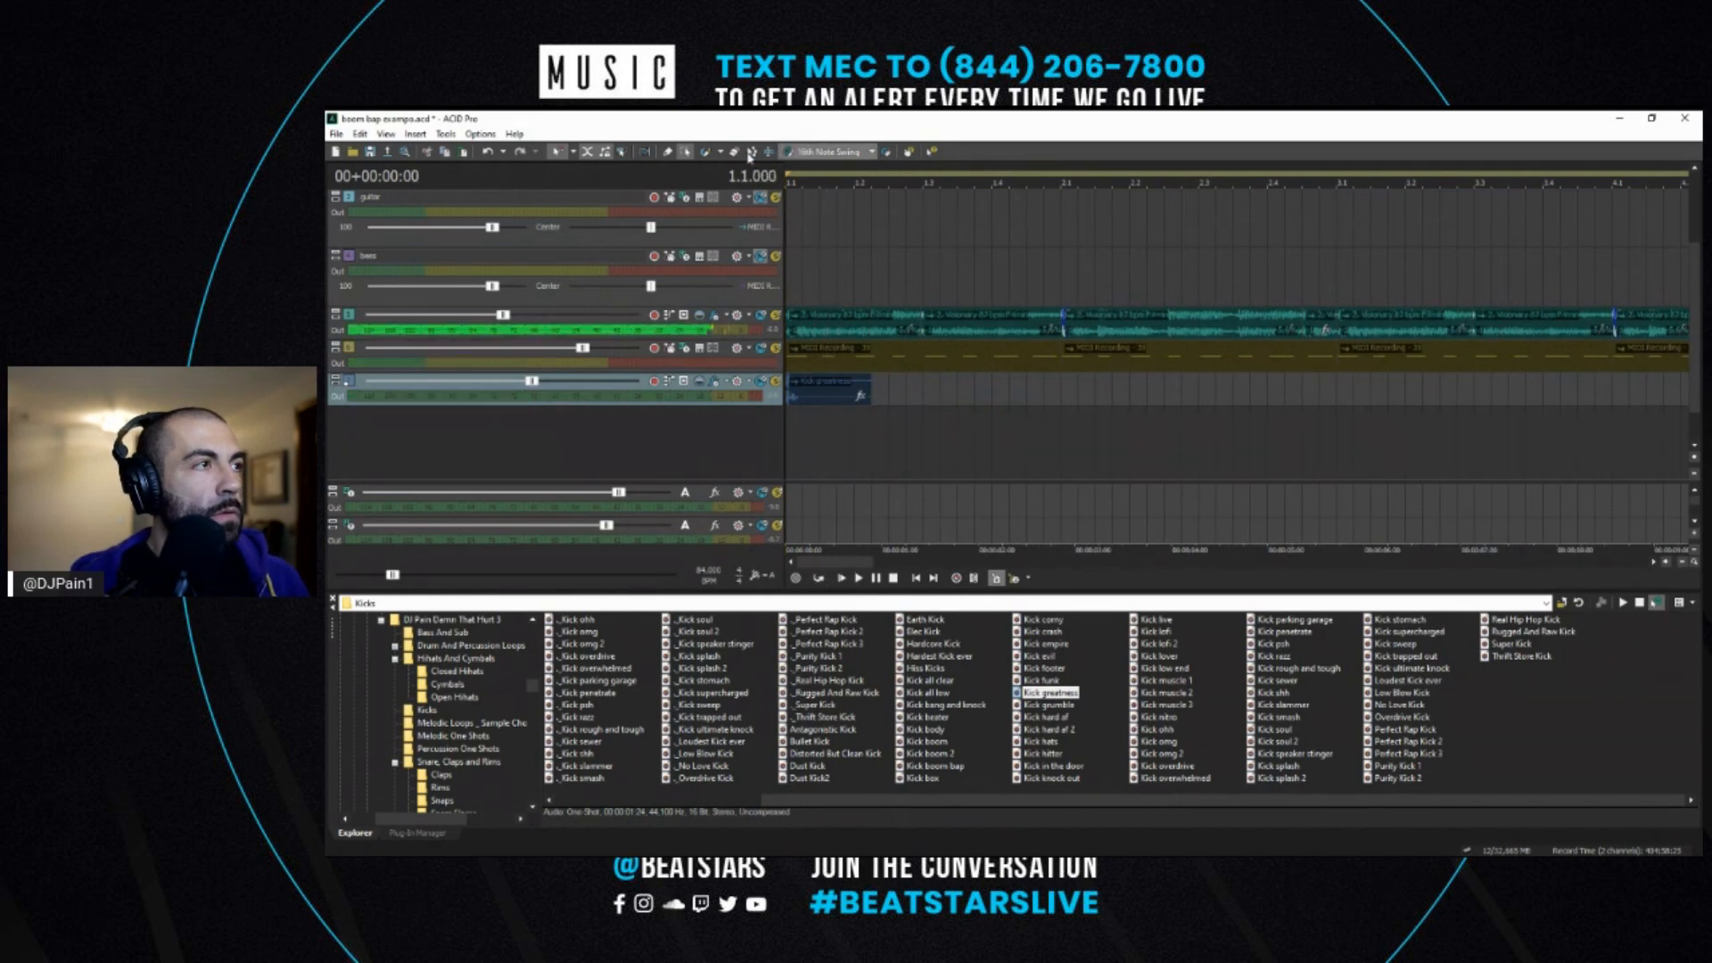
# - Return to the sample pack's main folder and select the Drum And Percussion Loops folder
pyautogui.scroll(-1, 479, 717)
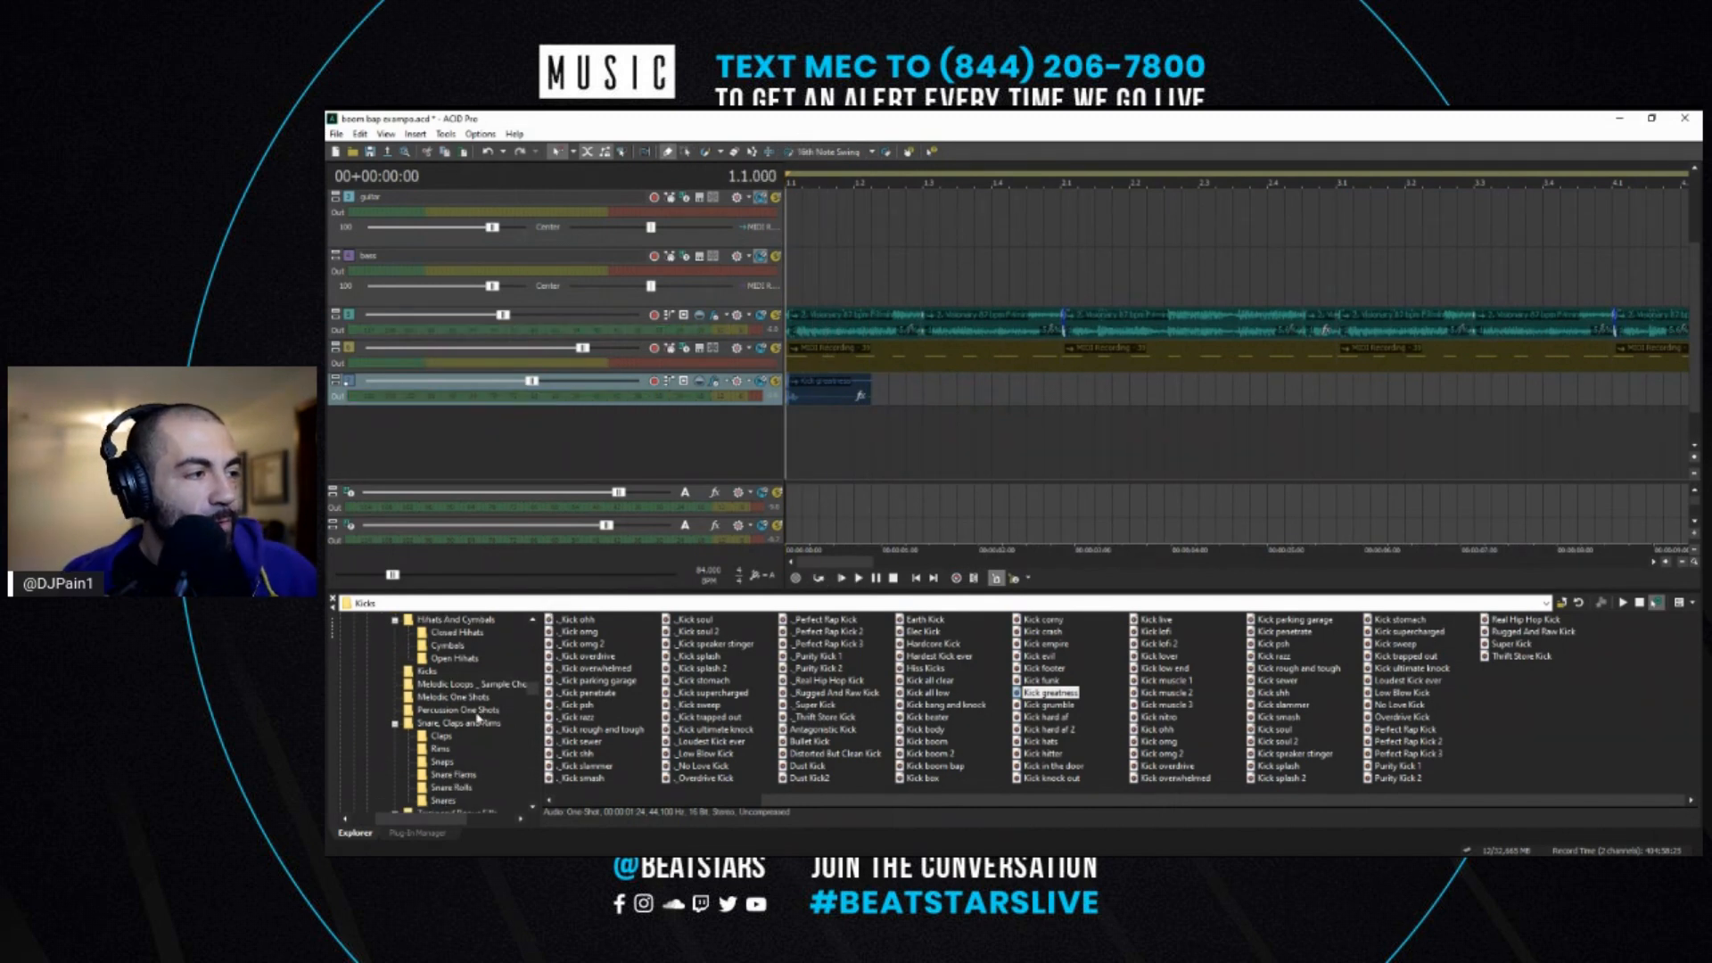
pyautogui.scroll(1, 455, 705)
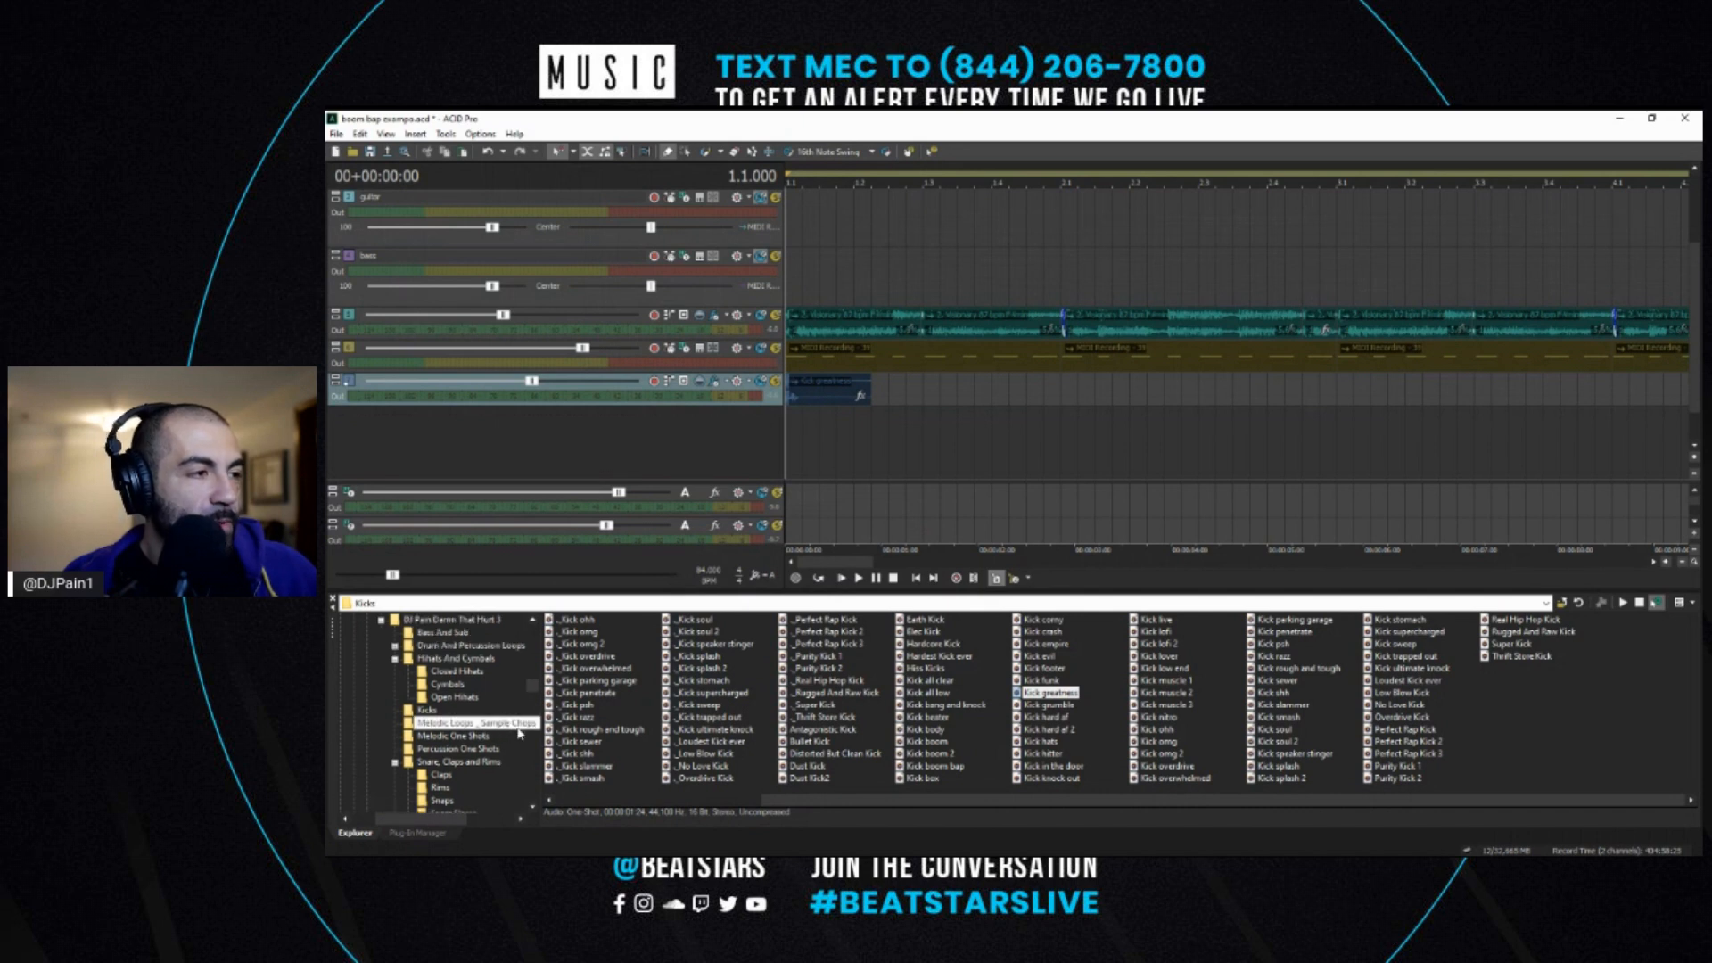
pyautogui.click(646, 706)
pyautogui.press('BackSpace')
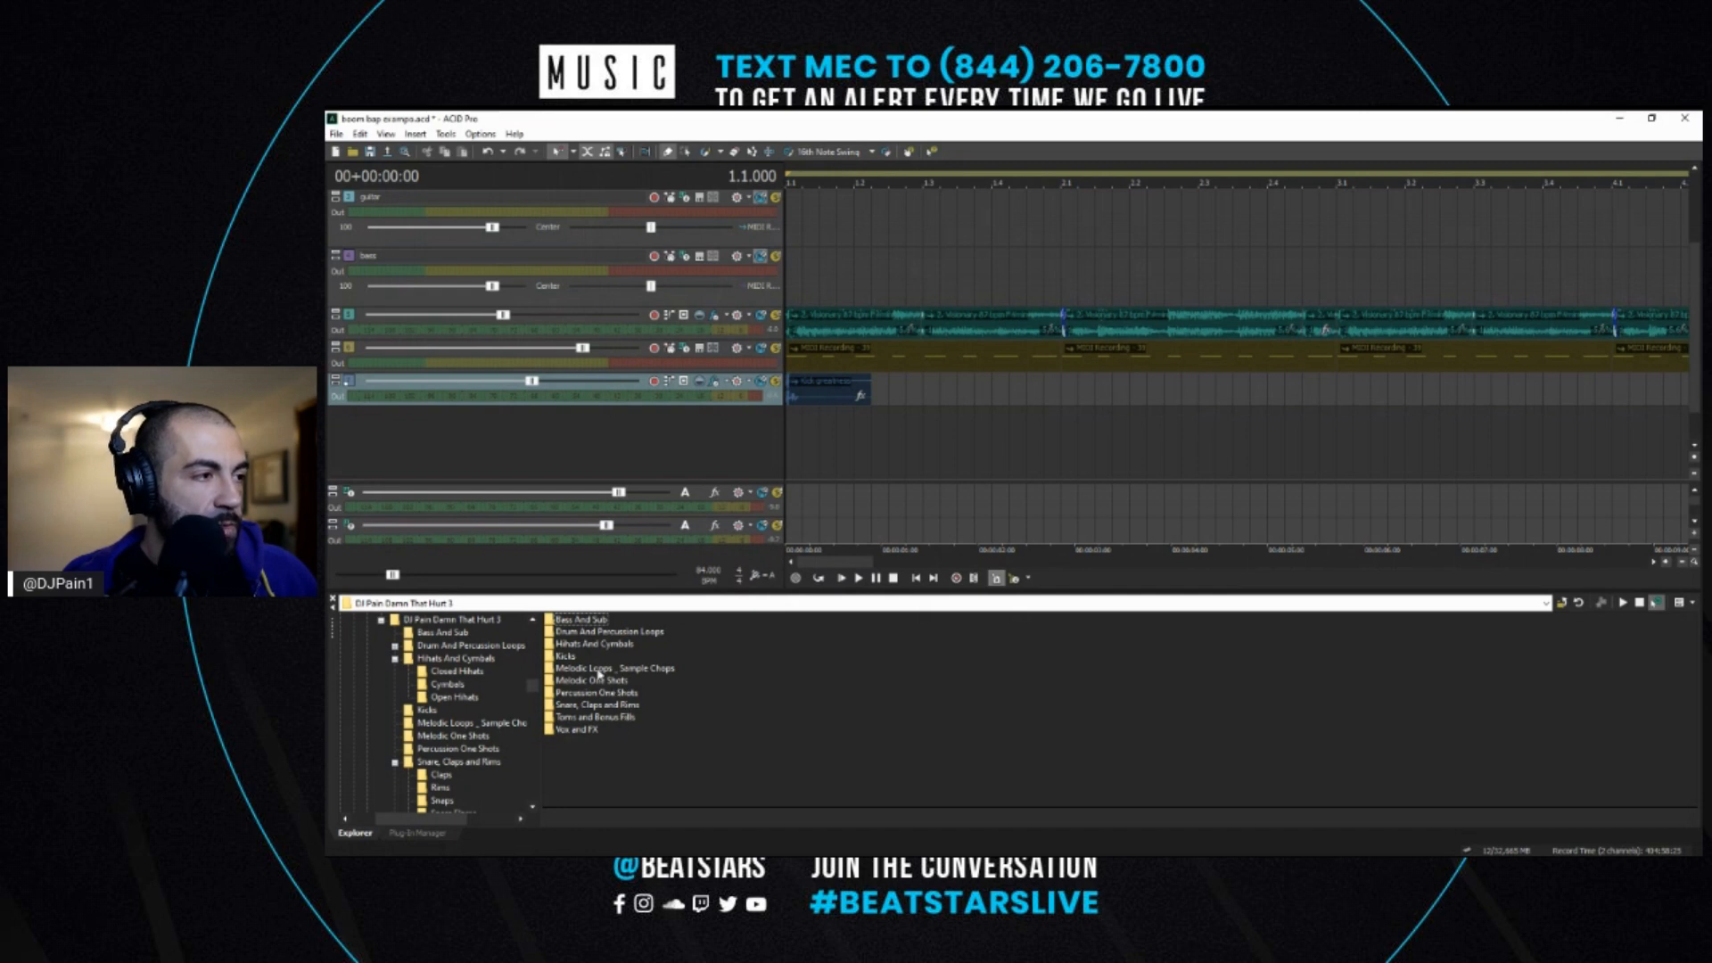
pyautogui.click(584, 632)
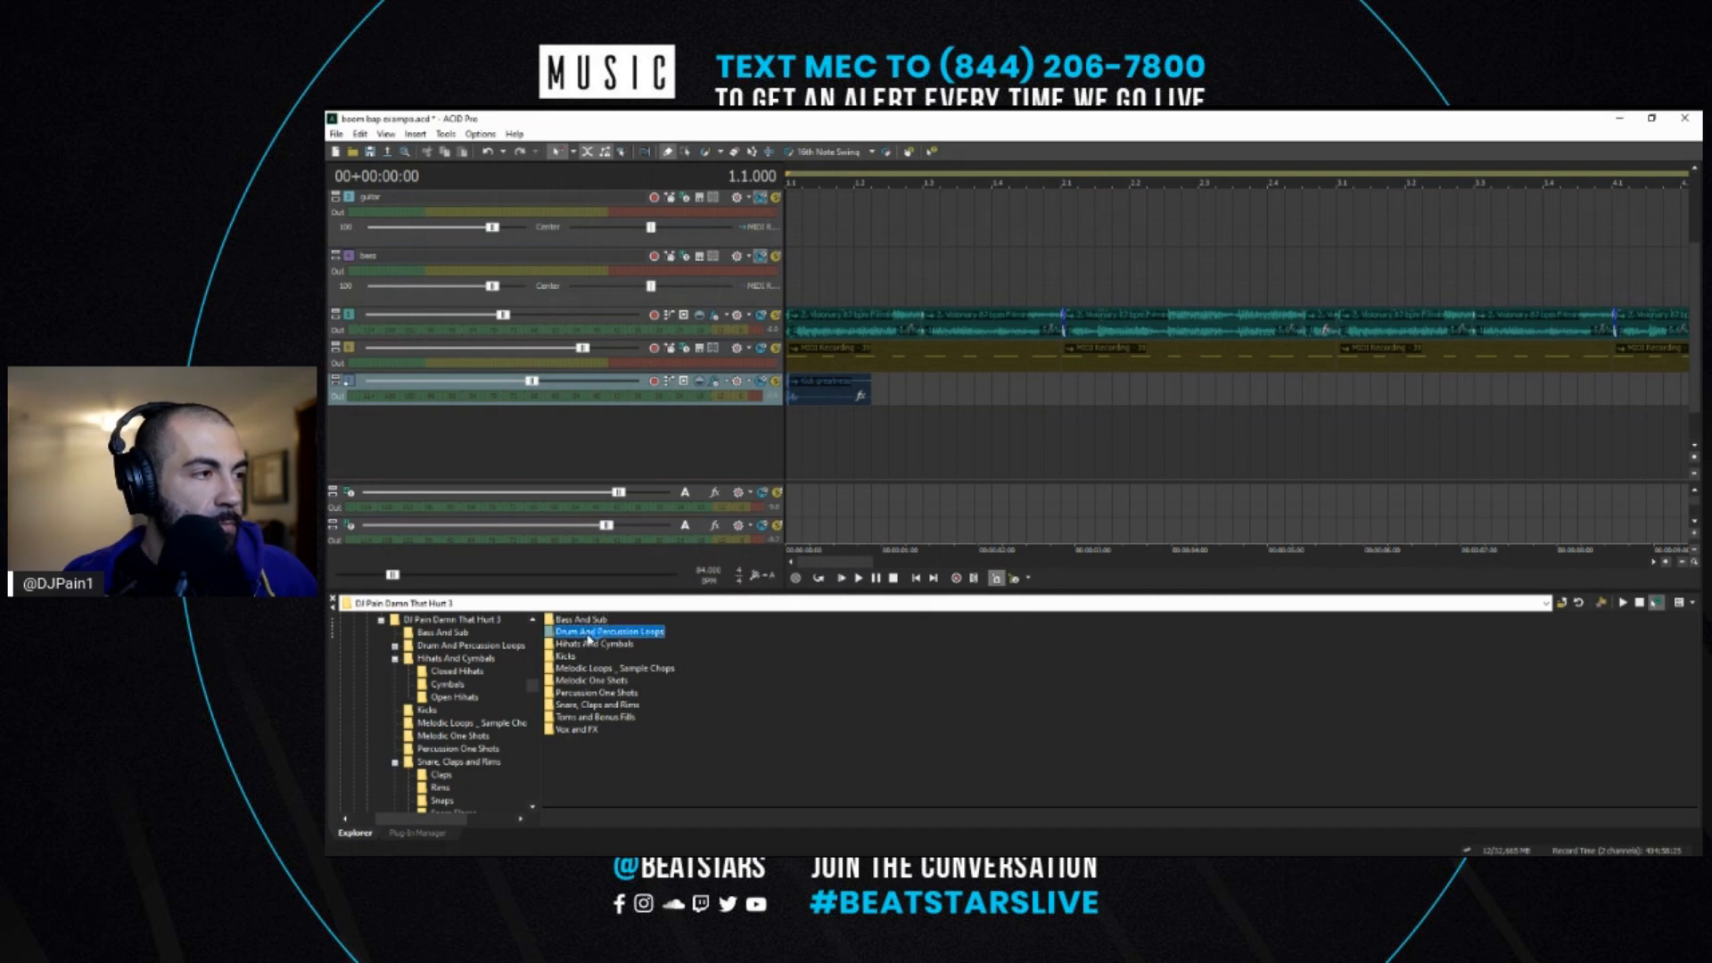
# - Open the Drum Loops folder inside Drum And Percussion Loops and preview some of its loops, including Coastal Drum Loop 85 bpm
pyautogui.doubleClick(580, 633)
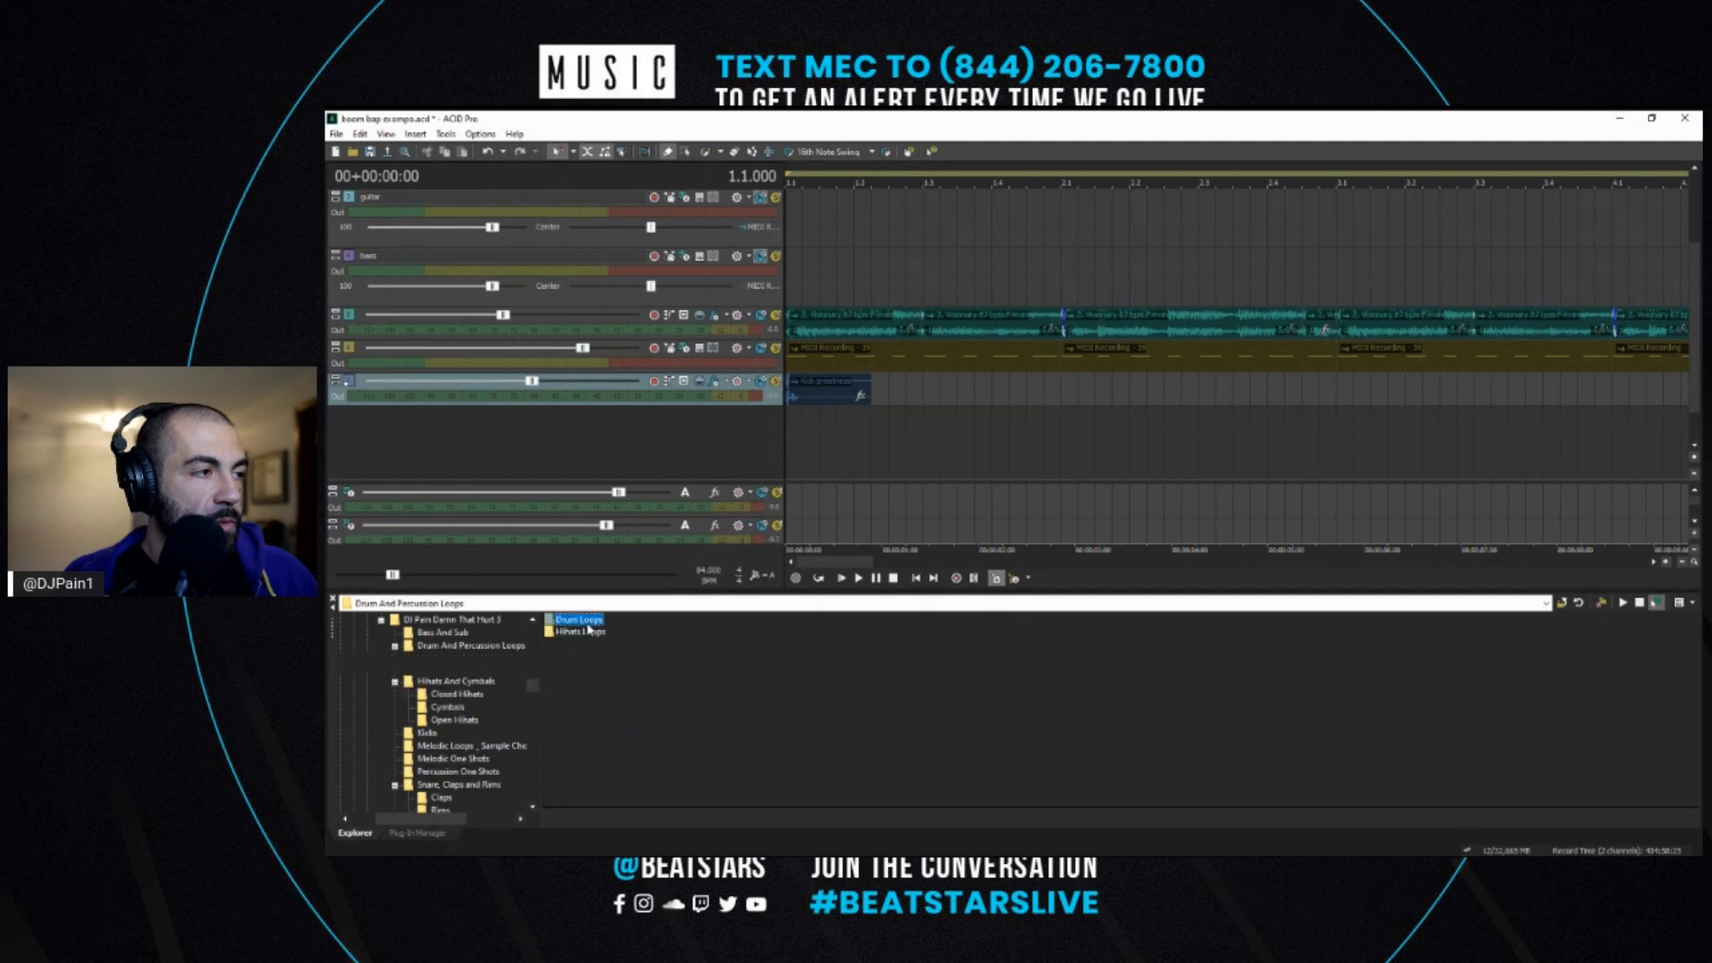
pyautogui.press('Return')
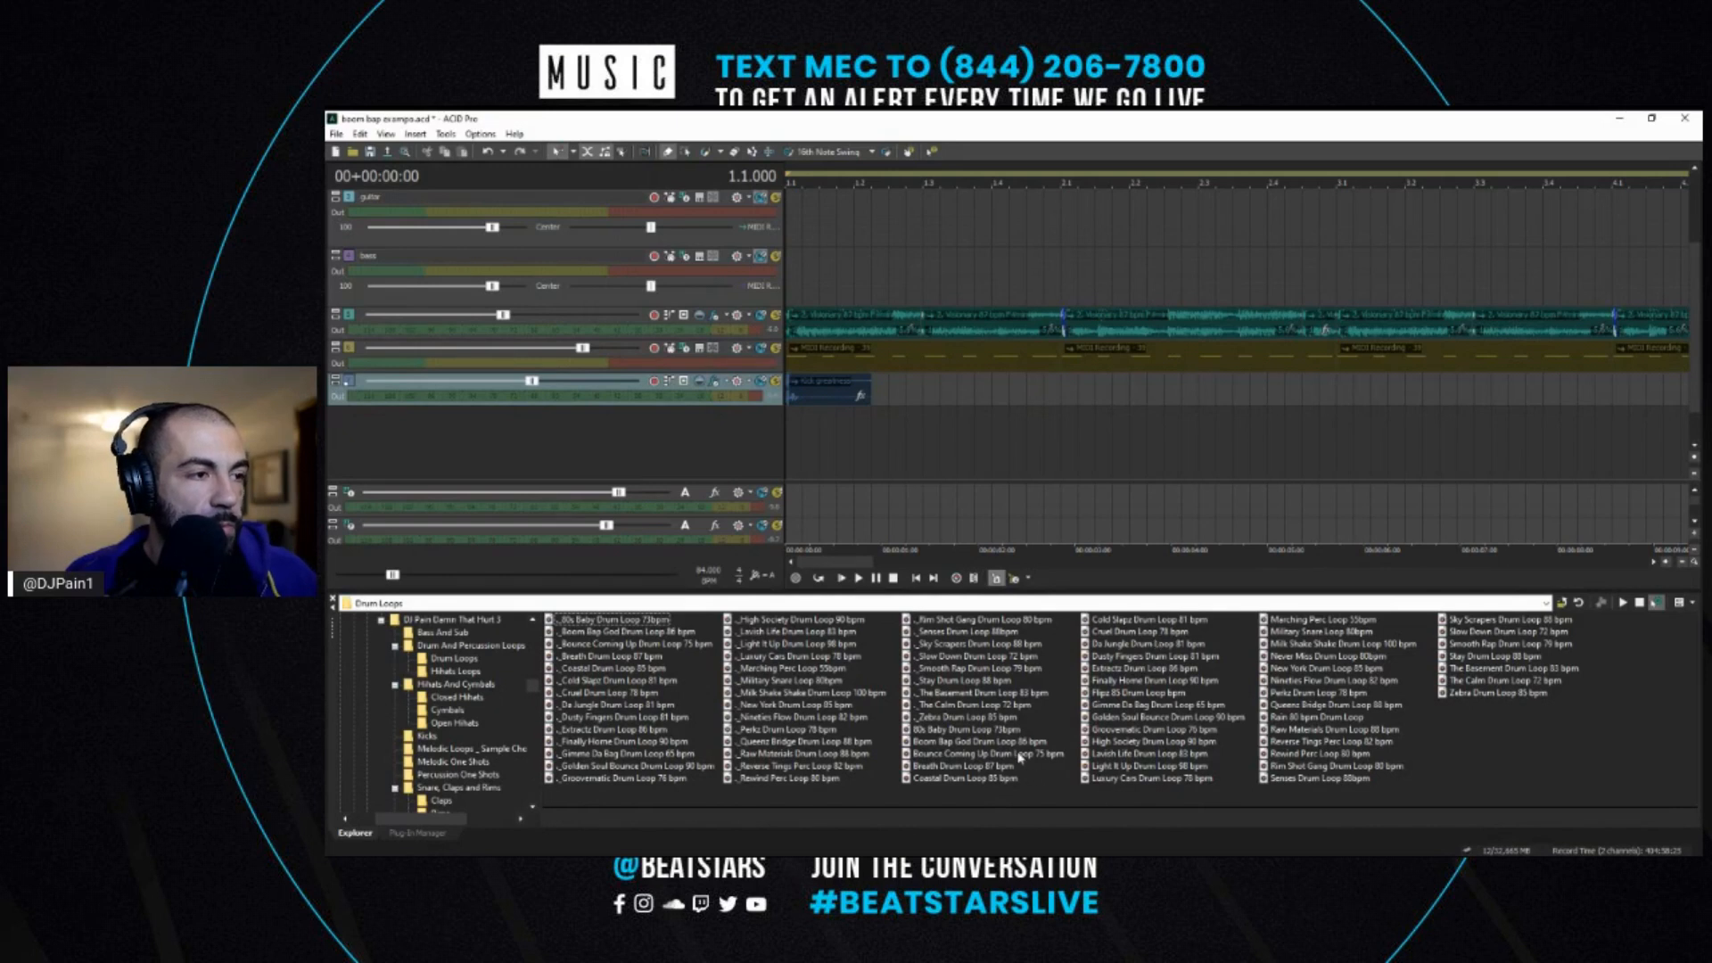
pyautogui.click(1001, 732)
pyautogui.click(1001, 753)
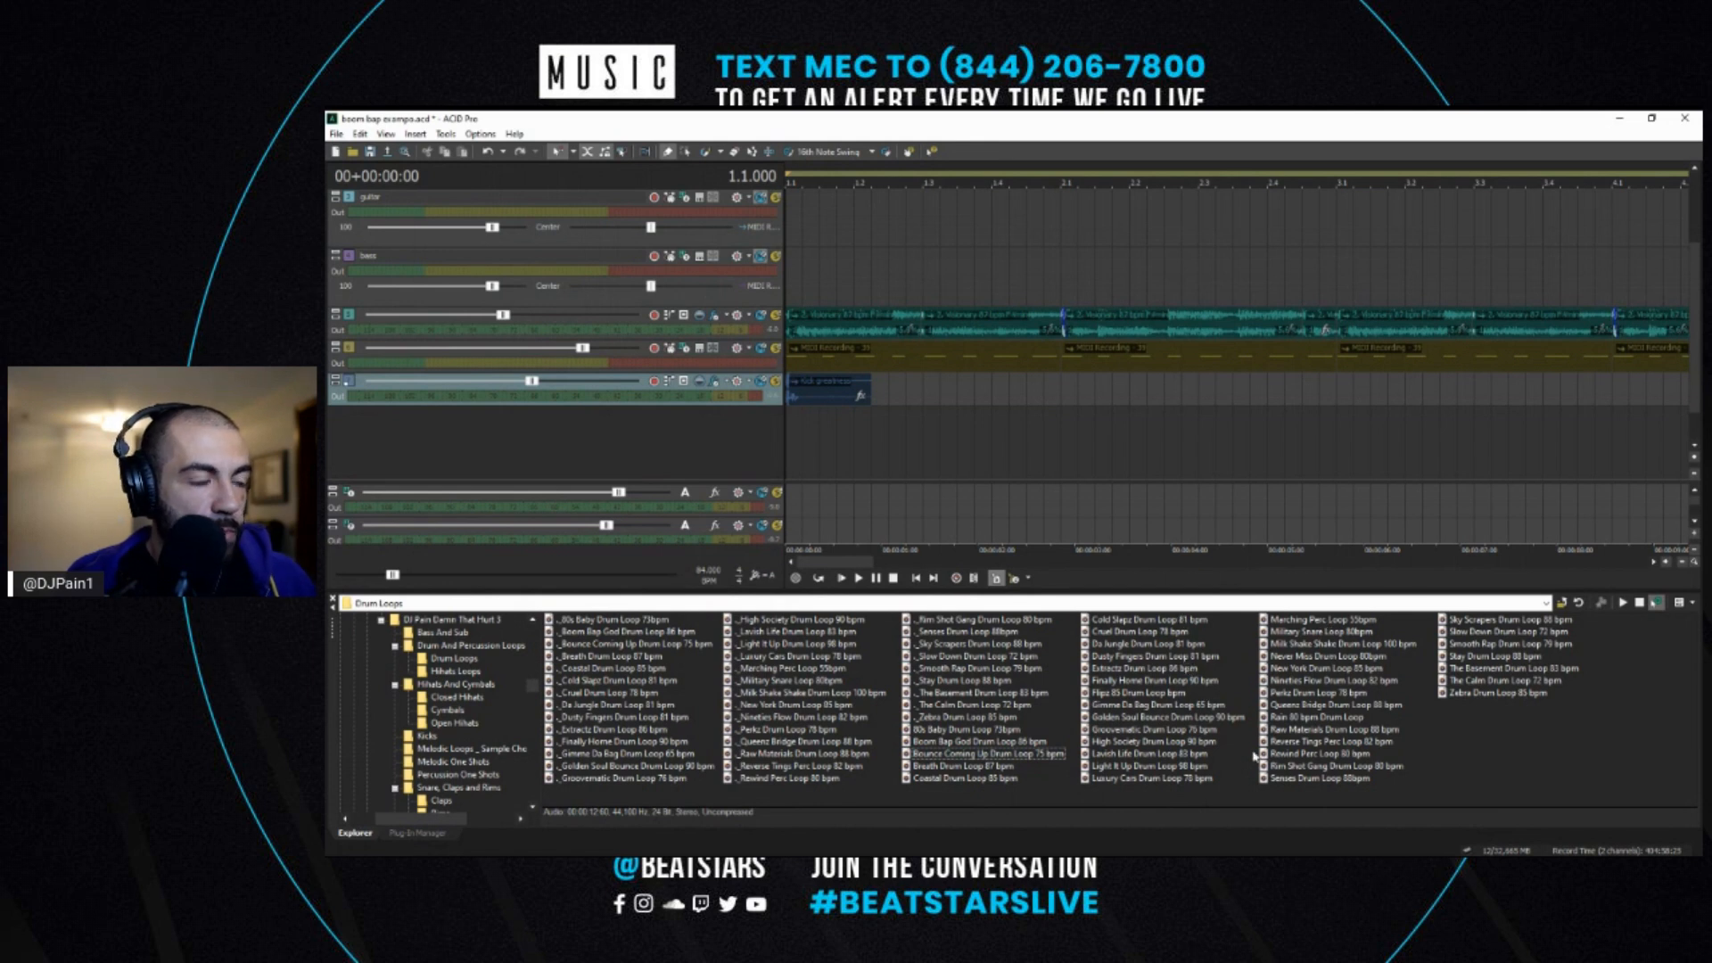
pyautogui.click(1006, 778)
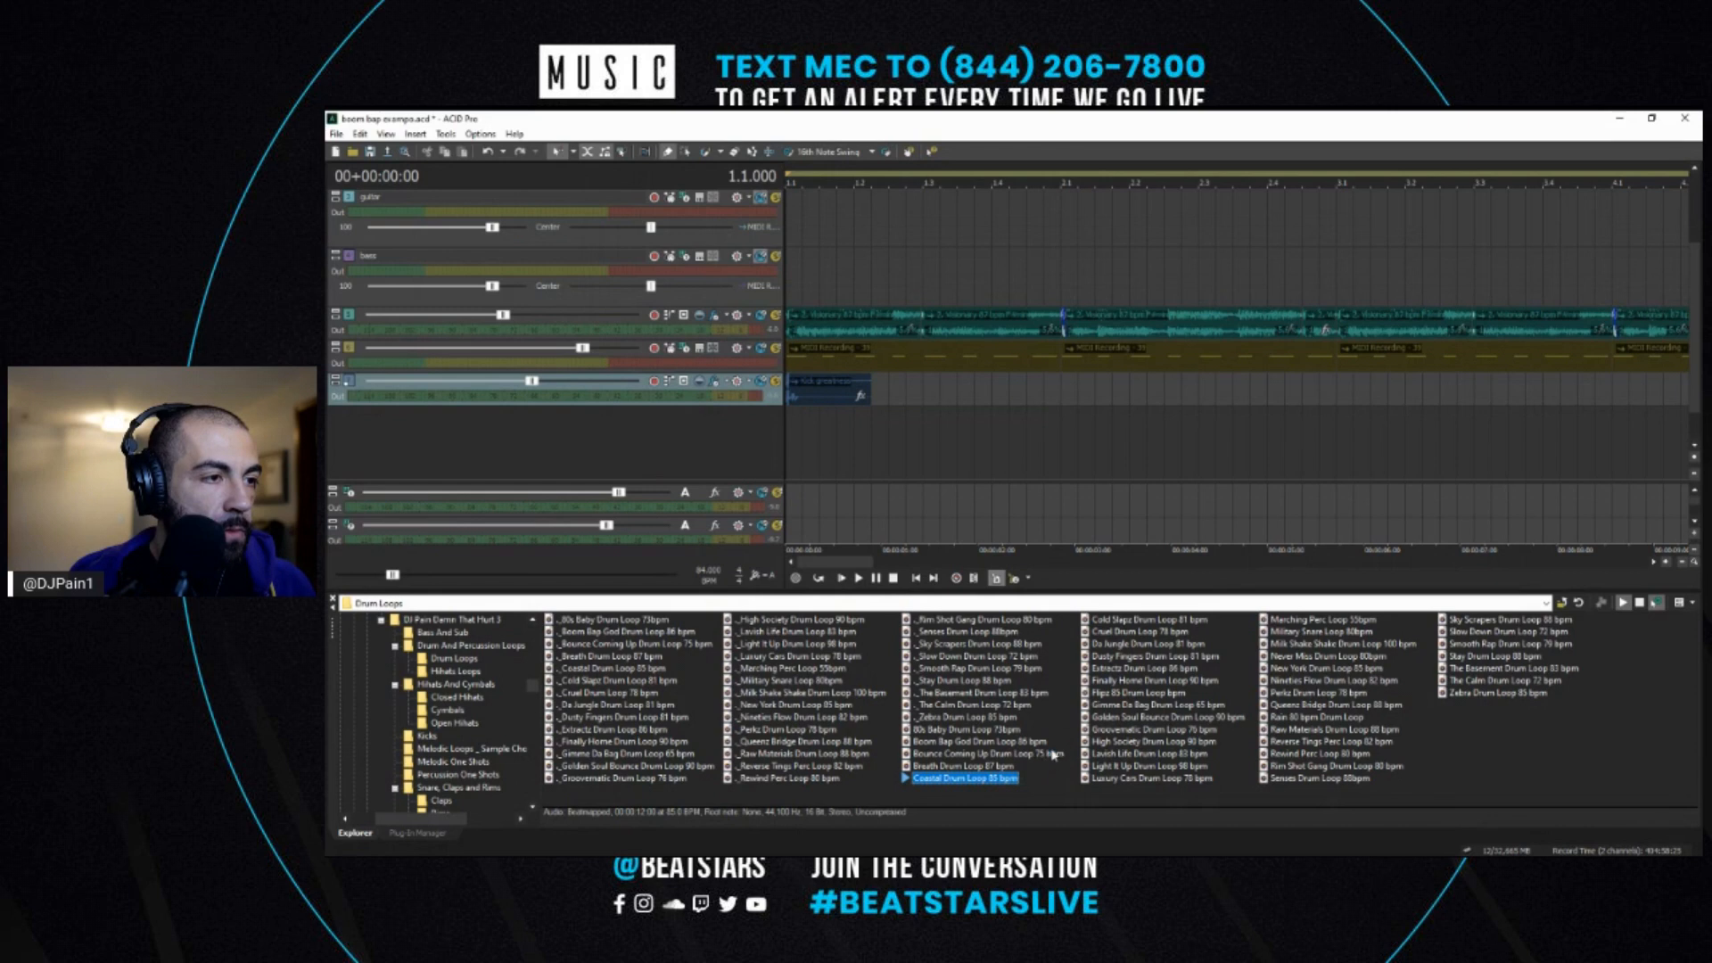
pyautogui.click(1053, 756)
pyautogui.click(1056, 745)
# - Preview further drum loops one after another, ending on Flips 85 Drum Loop
pyautogui.click(1169, 621)
pyautogui.press('Down')
pyautogui.press('Down')
pyautogui.press('Down')
pyautogui.press('Down')
pyautogui.press('Down')
pyautogui.press('Down')
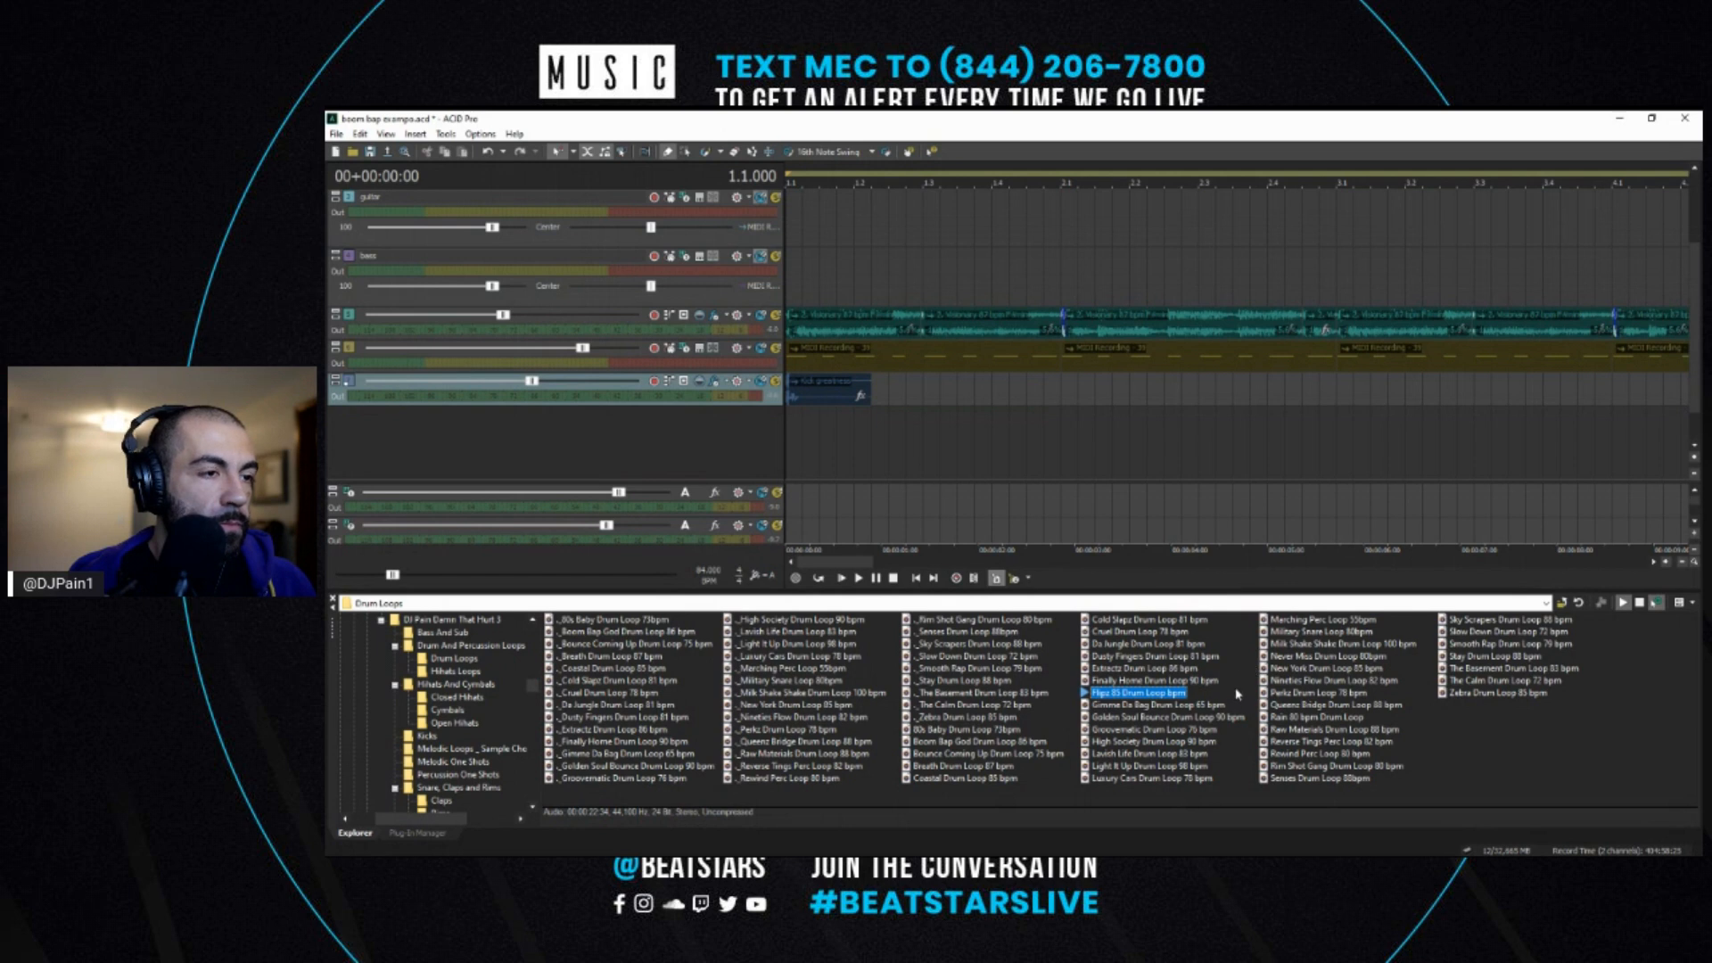
# - Add Flips 85 Drum Loop as a new track, place its event at the project start, and accept changing it to a loop
pyautogui.moveTo(1150, 692); pyautogui.dragTo(765, 408)
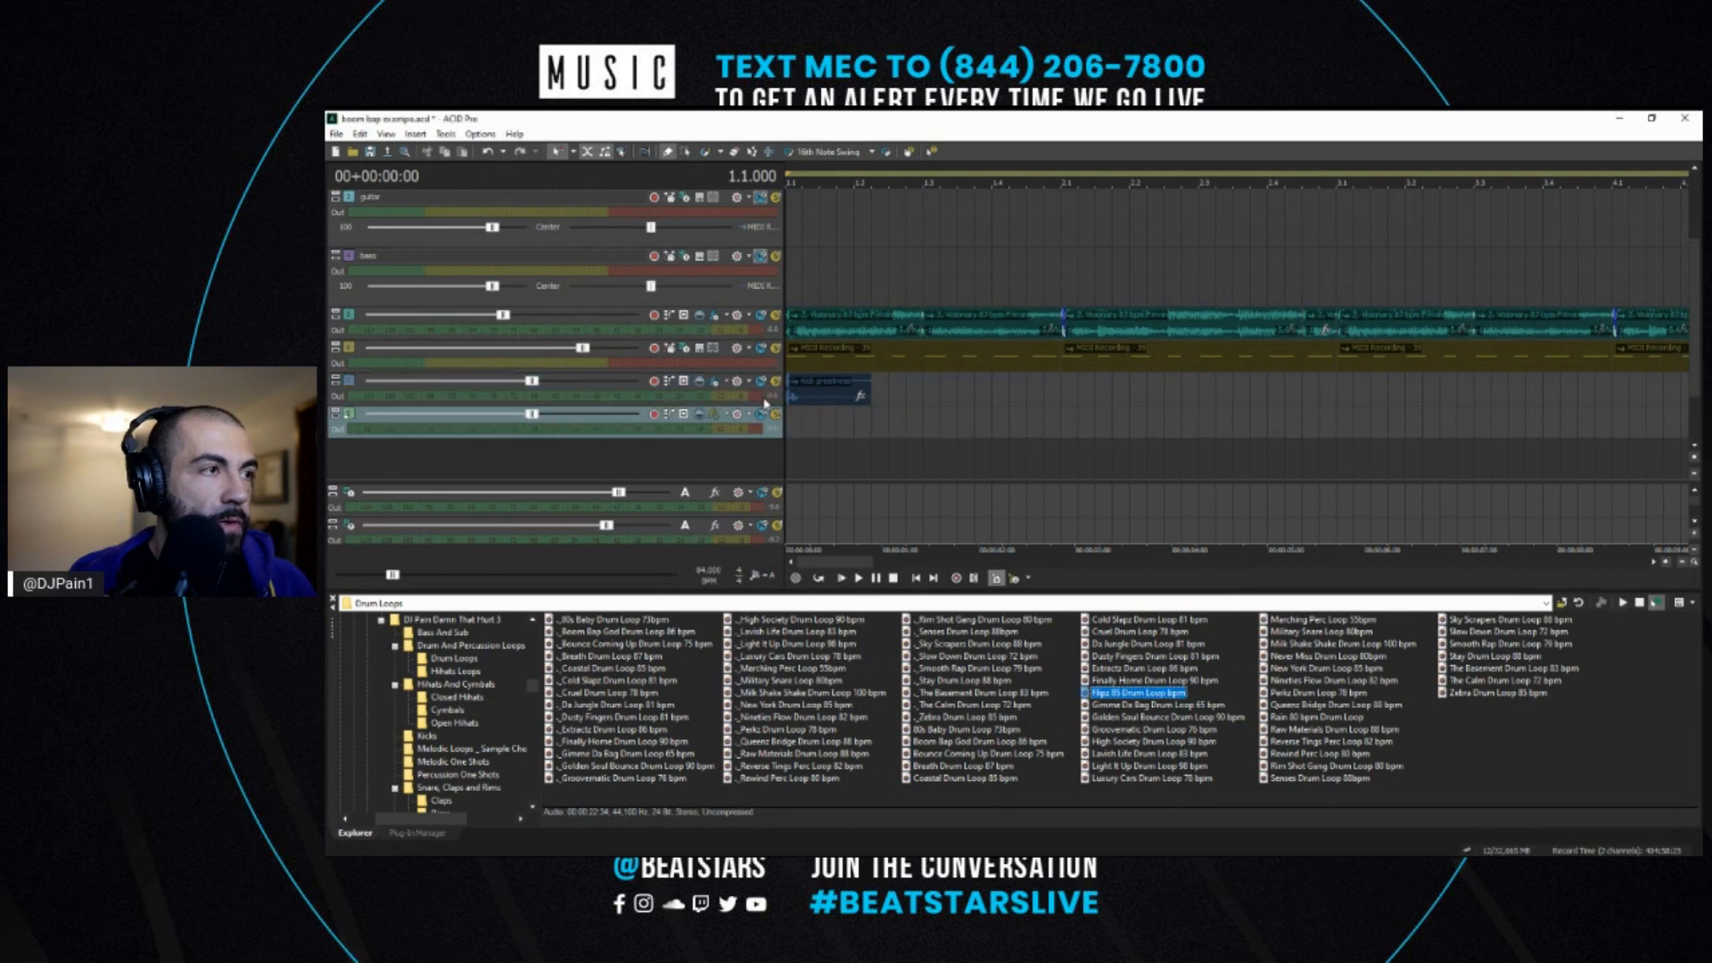
pyautogui.click(800, 420)
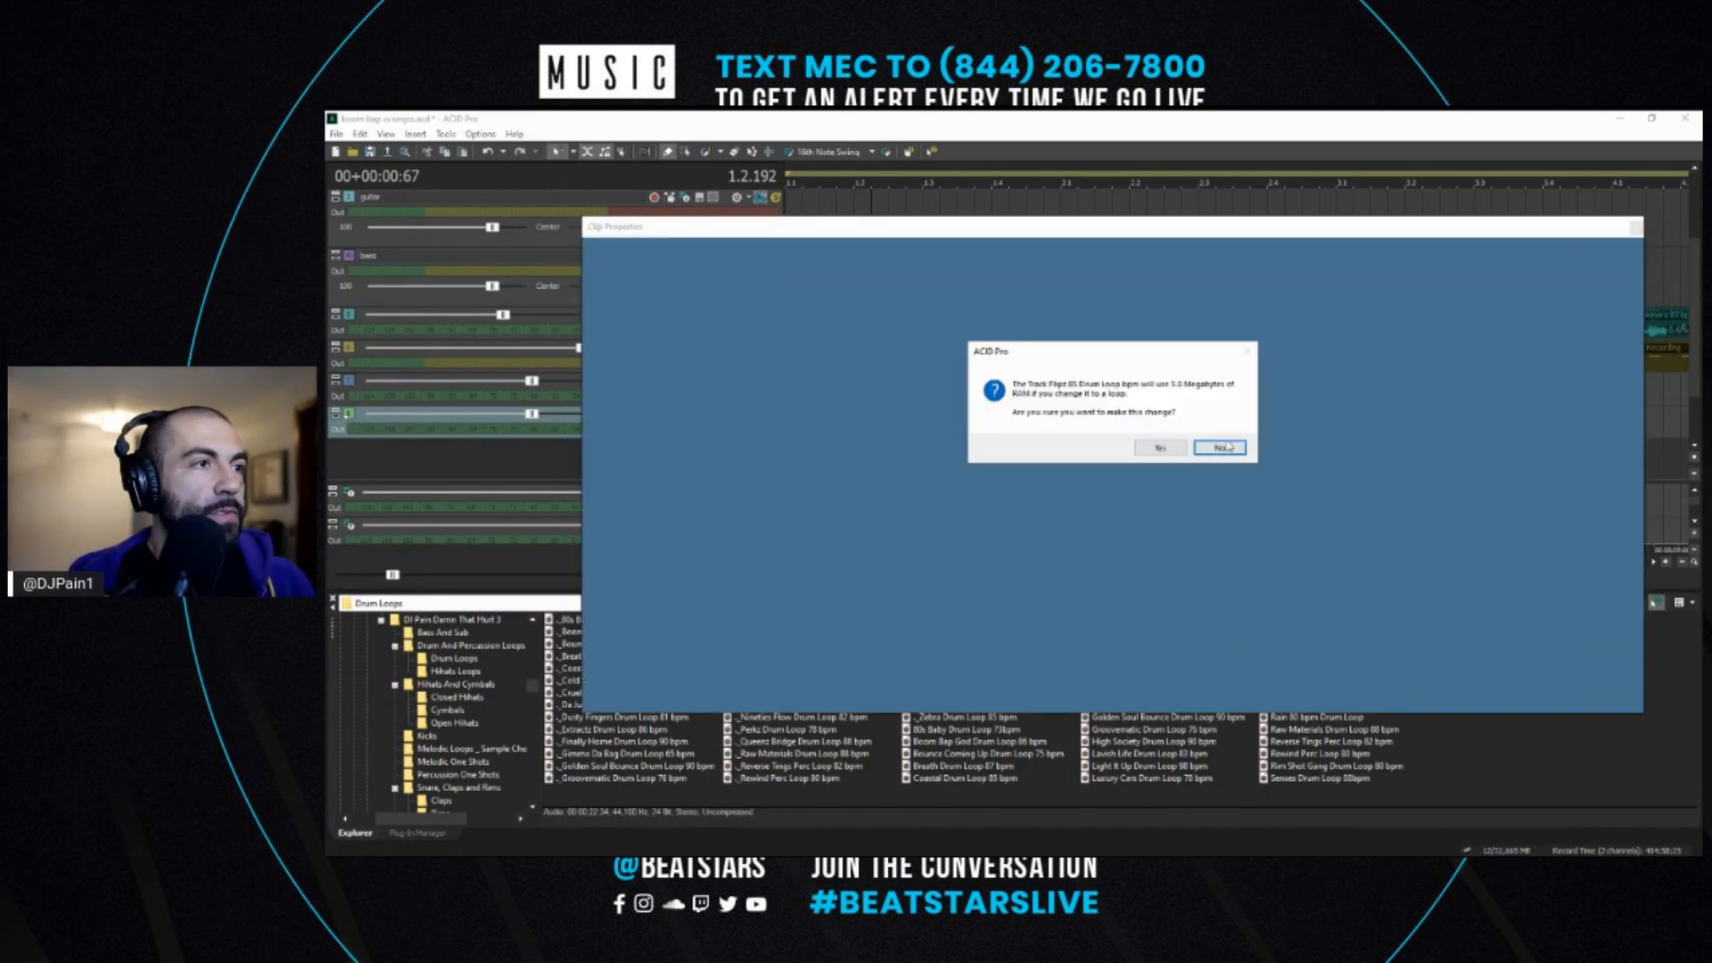
pyautogui.click(1150, 449)
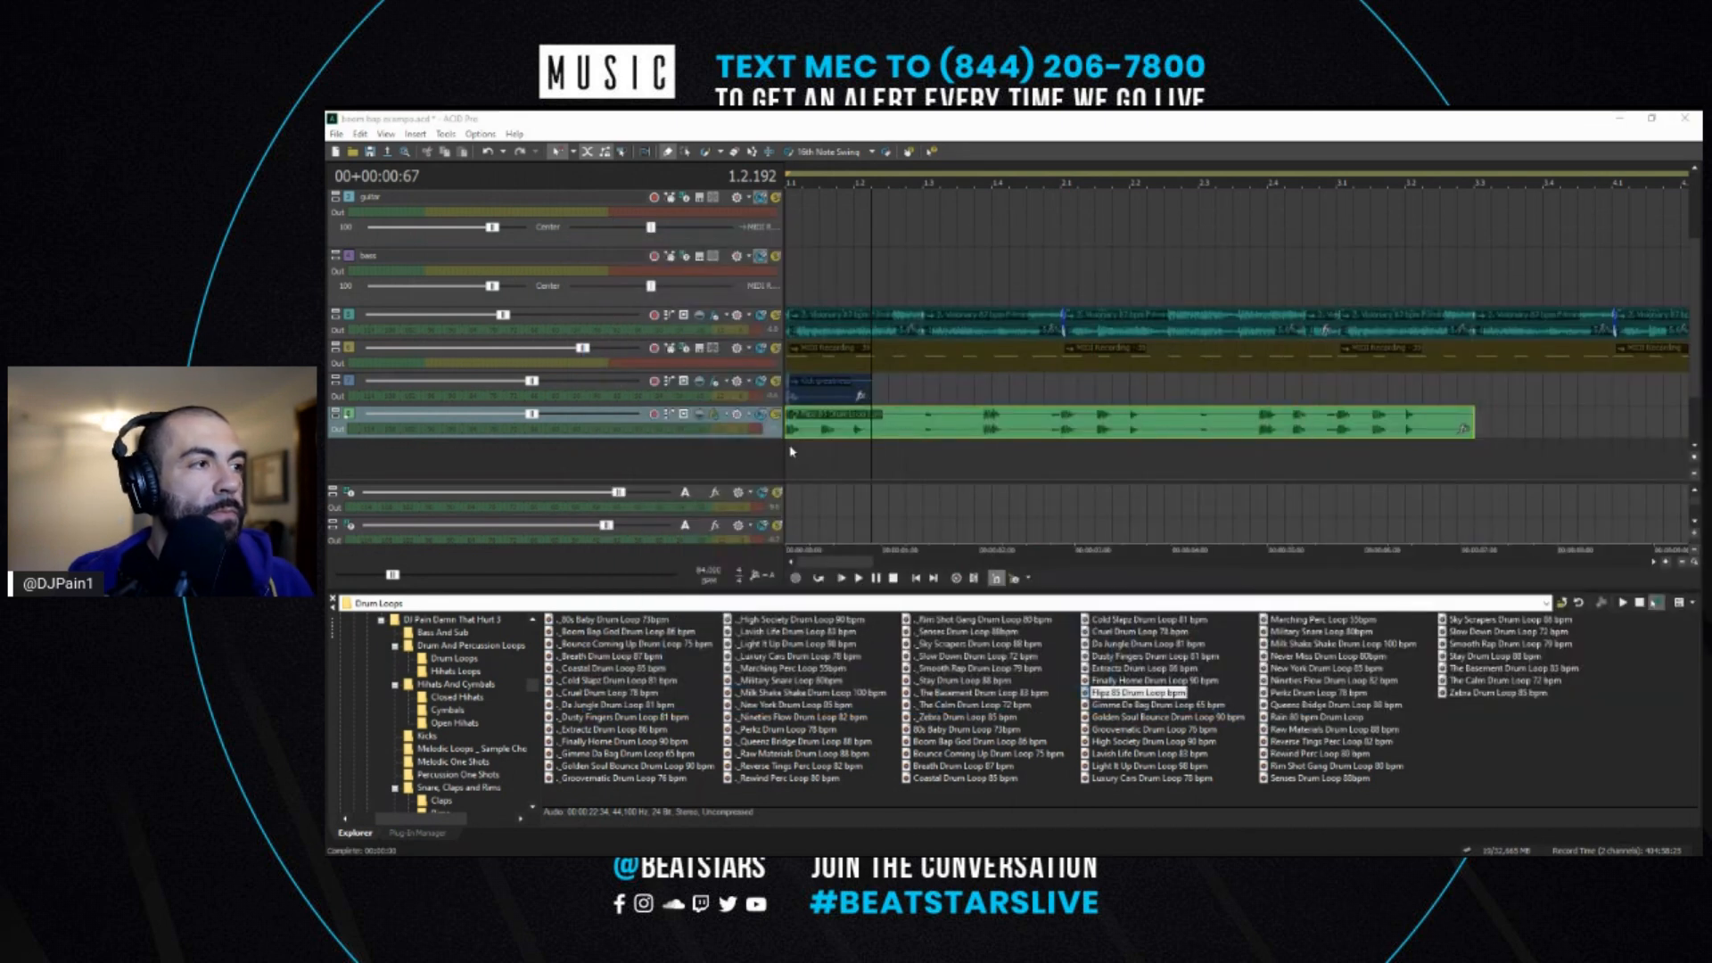
# - Play the project from the start and extend the drum loop event past the start of bar 5
pyautogui.click(791, 438)
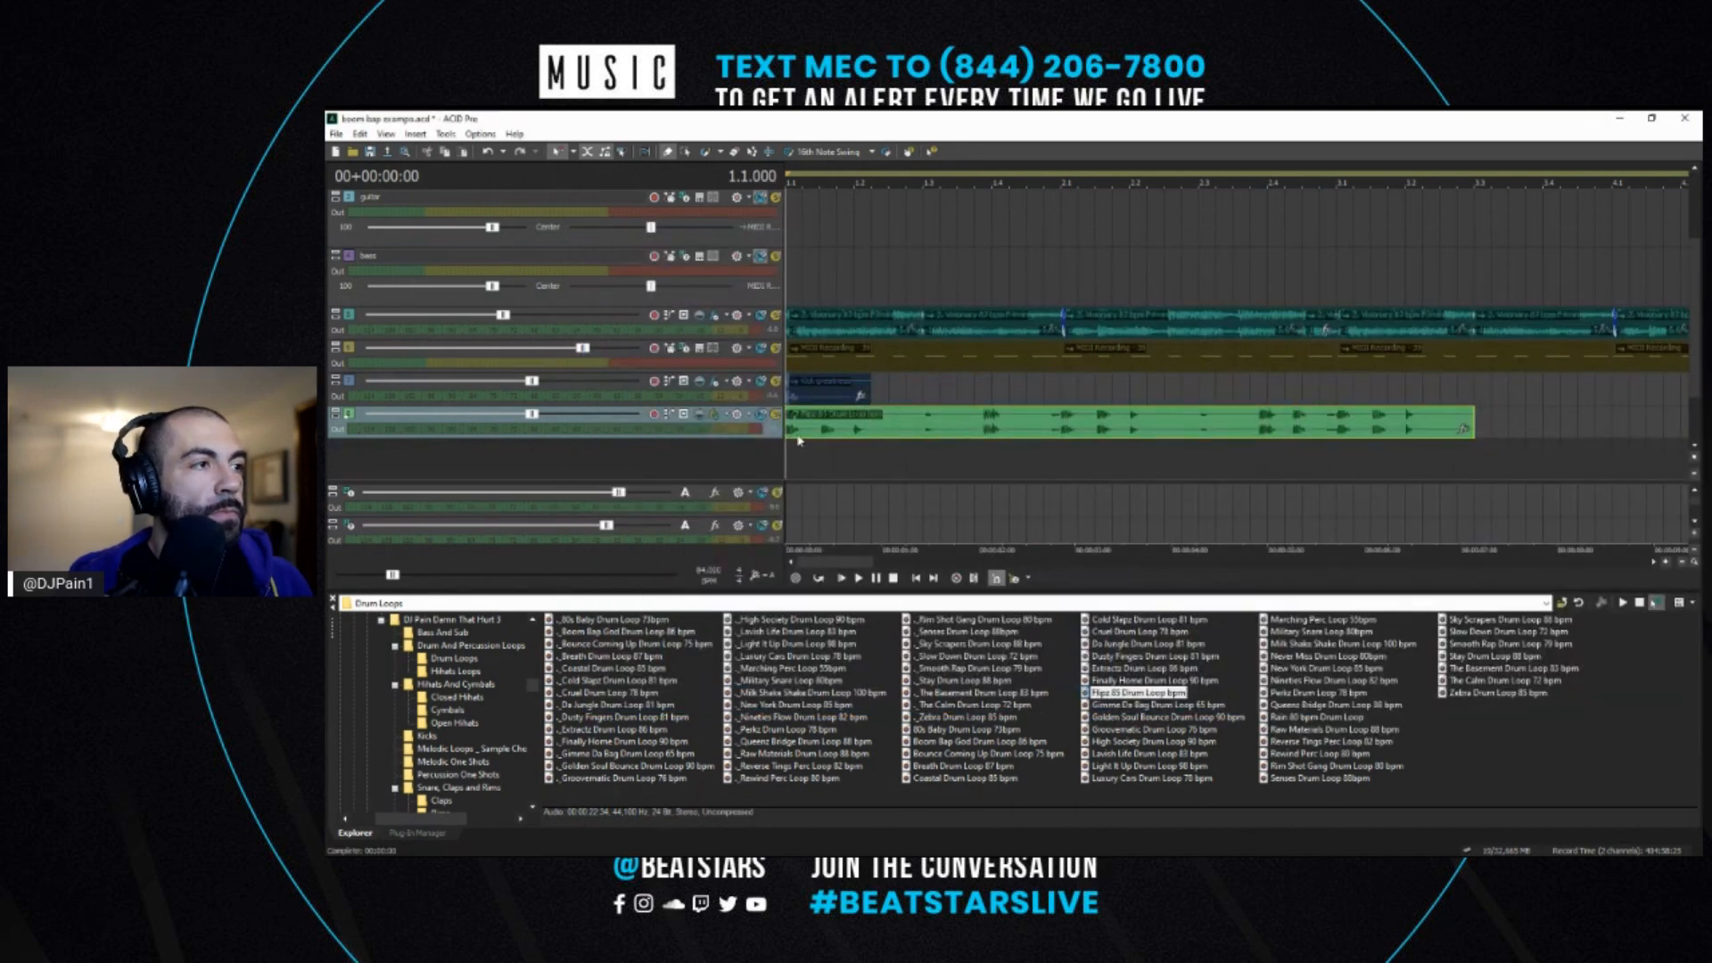
pyautogui.press('space')
pyautogui.scroll(-1, 945, 437)
pyautogui.moveTo(1255, 417); pyautogui.dragTo(1596, 416)
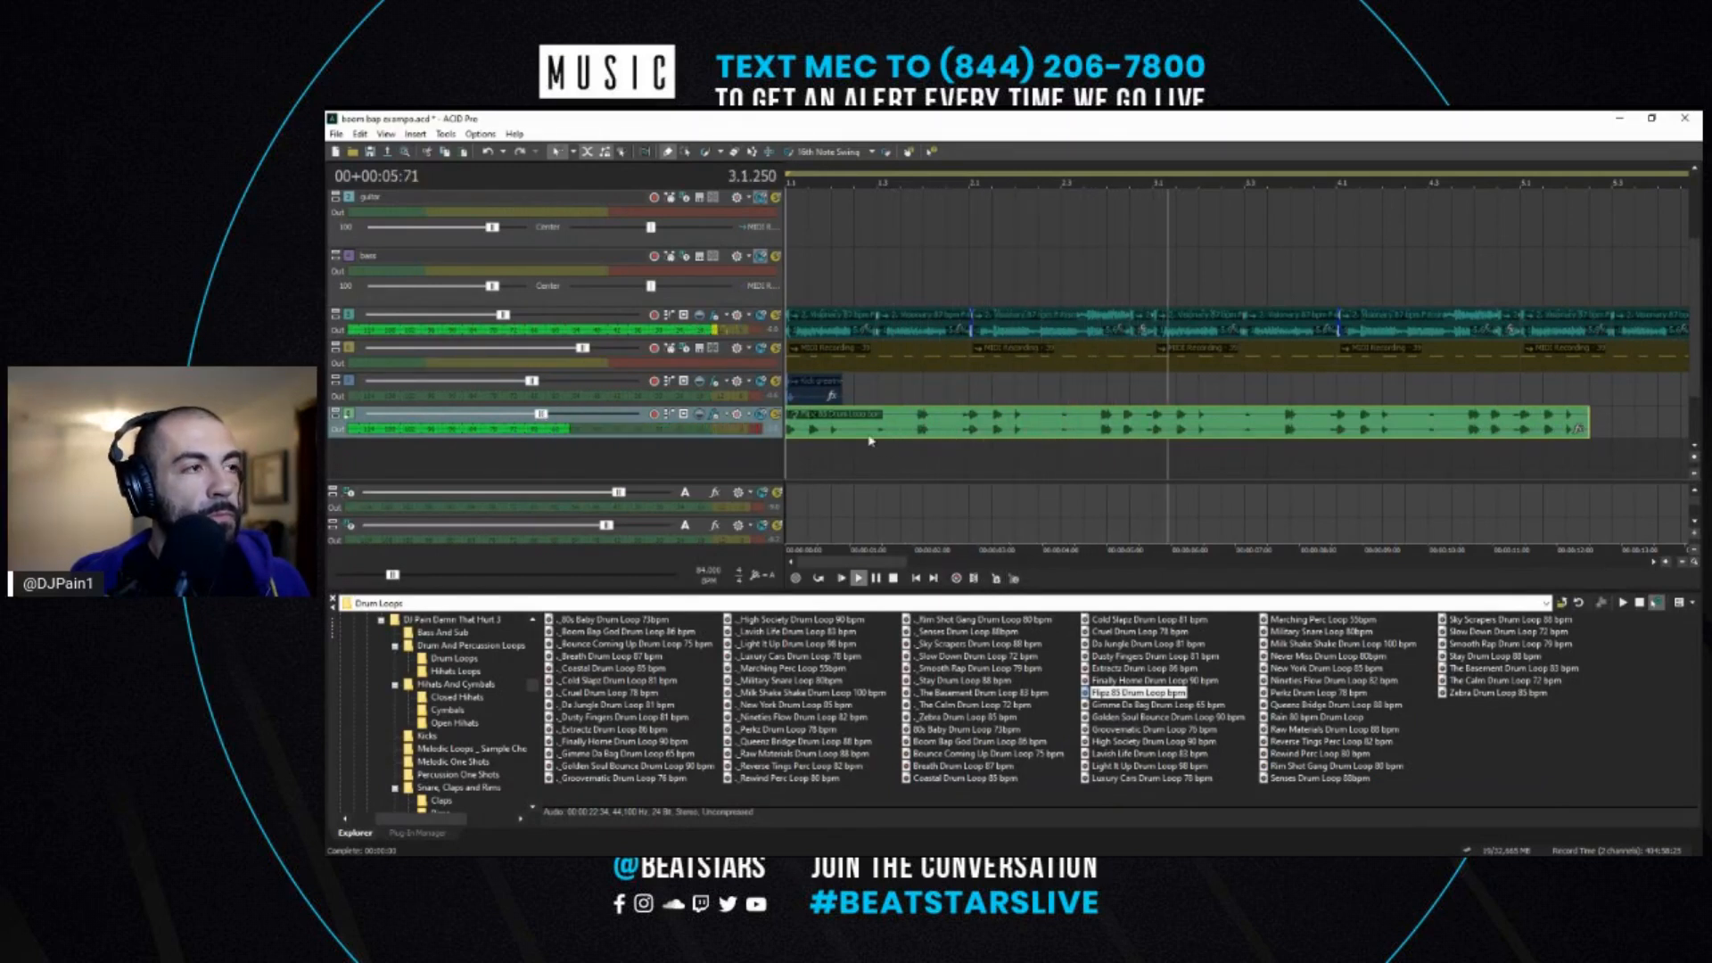
# - Split the drum loop at its first snare hit on beat 1.2 and delete the part before it
pyautogui.press('space')
pyautogui.scroll(3, 1003, 450)
pyautogui.click(927, 432)
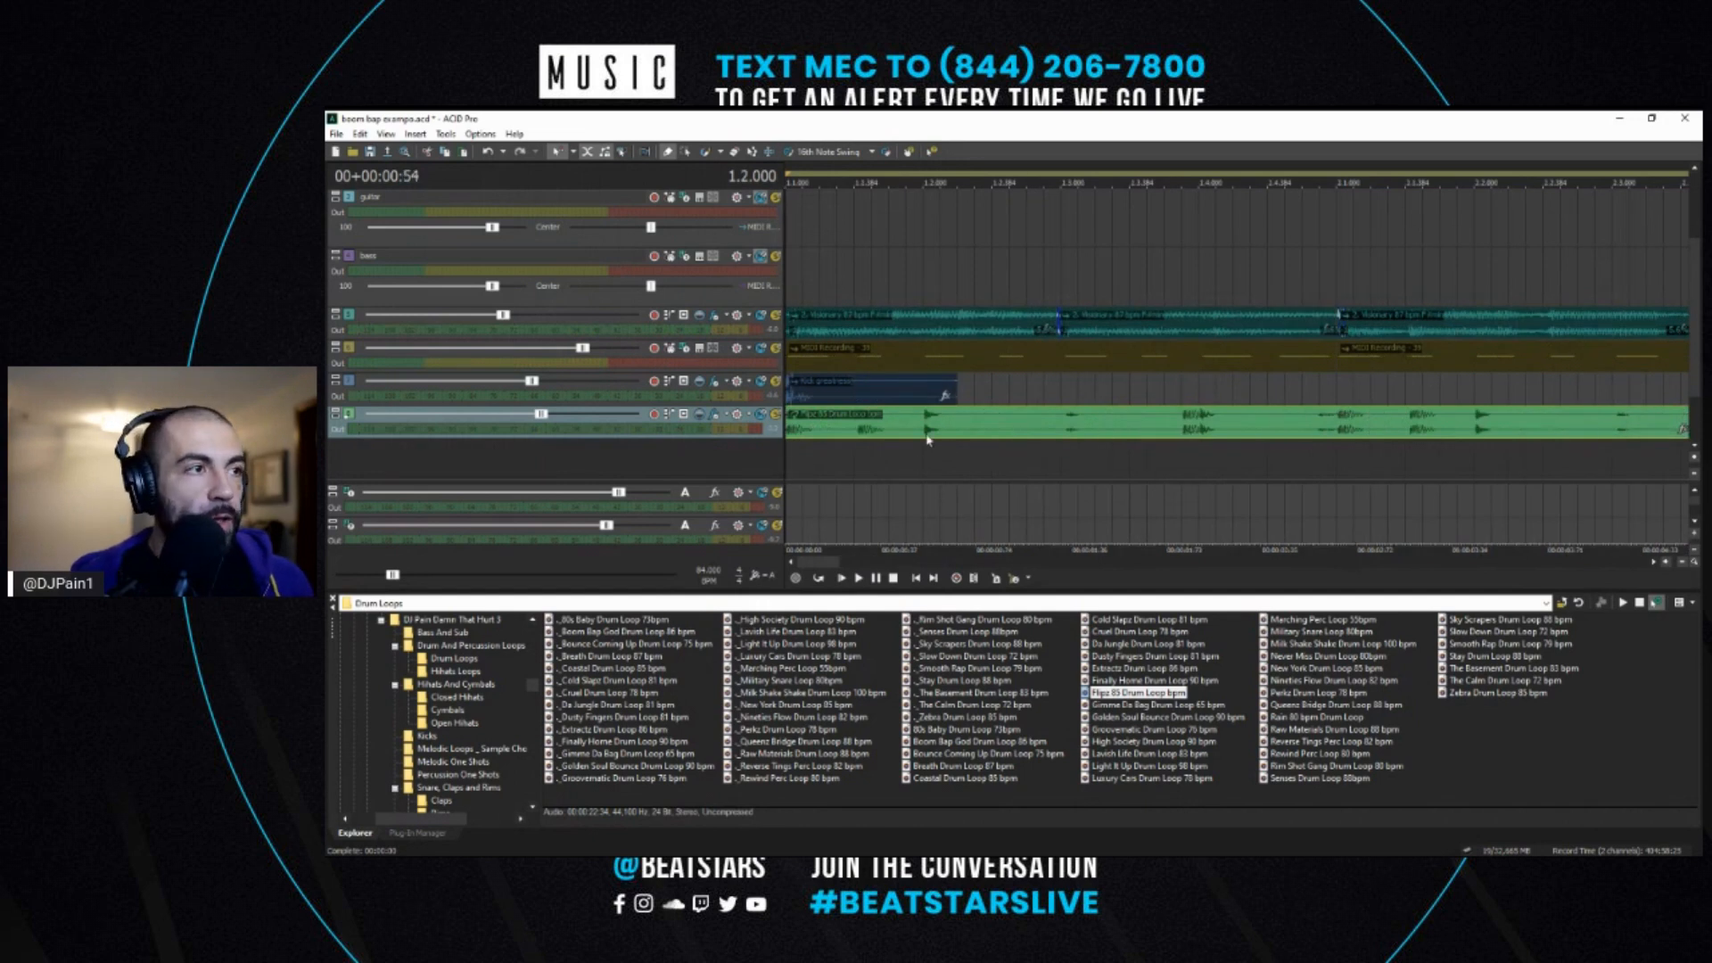
pyautogui.scroll(8, 929, 432)
pyautogui.press('s')
pyautogui.click(1115, 435)
pyautogui.scroll(-5, 1115, 437)
pyautogui.press('Delete')
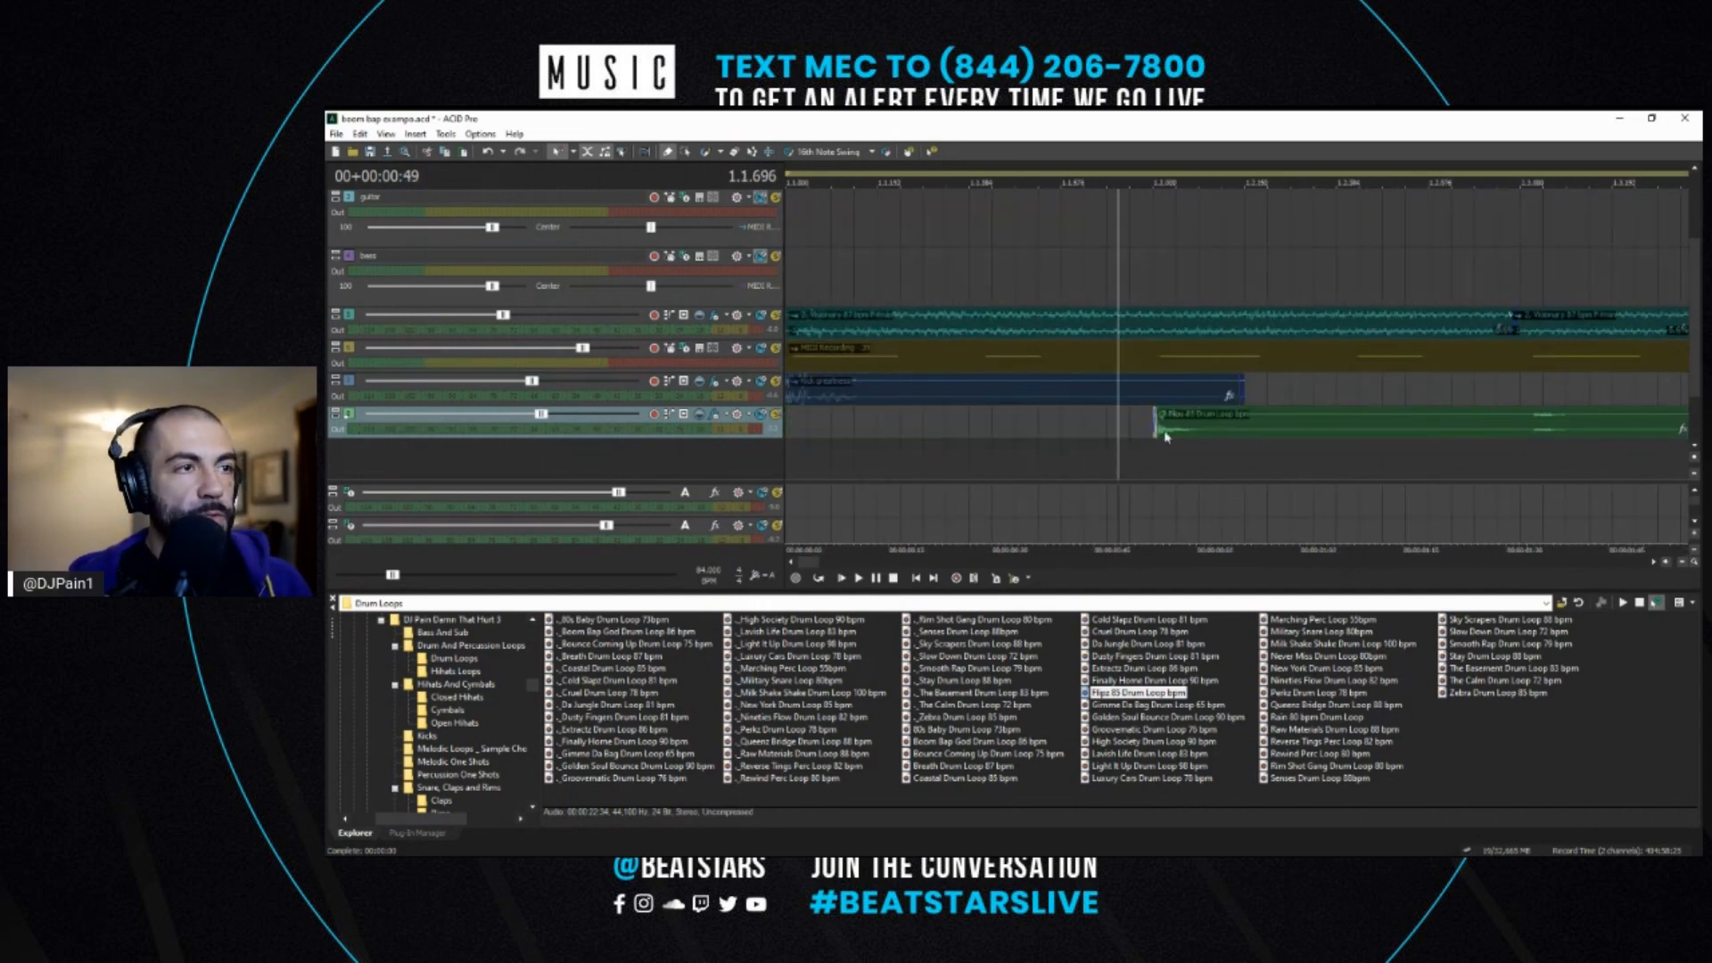
# - Move the drum loop track above the kick track and cut away everything after beat 1.3, leaving a single snare hit
pyautogui.scroll(-3, 1146, 429)
pyautogui.moveTo(383, 429); pyautogui.dragTo(408, 376)
pyautogui.scroll(2, 1149, 406)
pyautogui.click(1160, 398)
pyautogui.press('s')
pyautogui.scroll(-5, 1157, 399)
pyautogui.press('Delete')
# - Play back the isolated snare hit together with the kick and the sample
pyautogui.click(803, 456)
pyautogui.scroll(3, 804, 457)
pyautogui.click(875, 459)
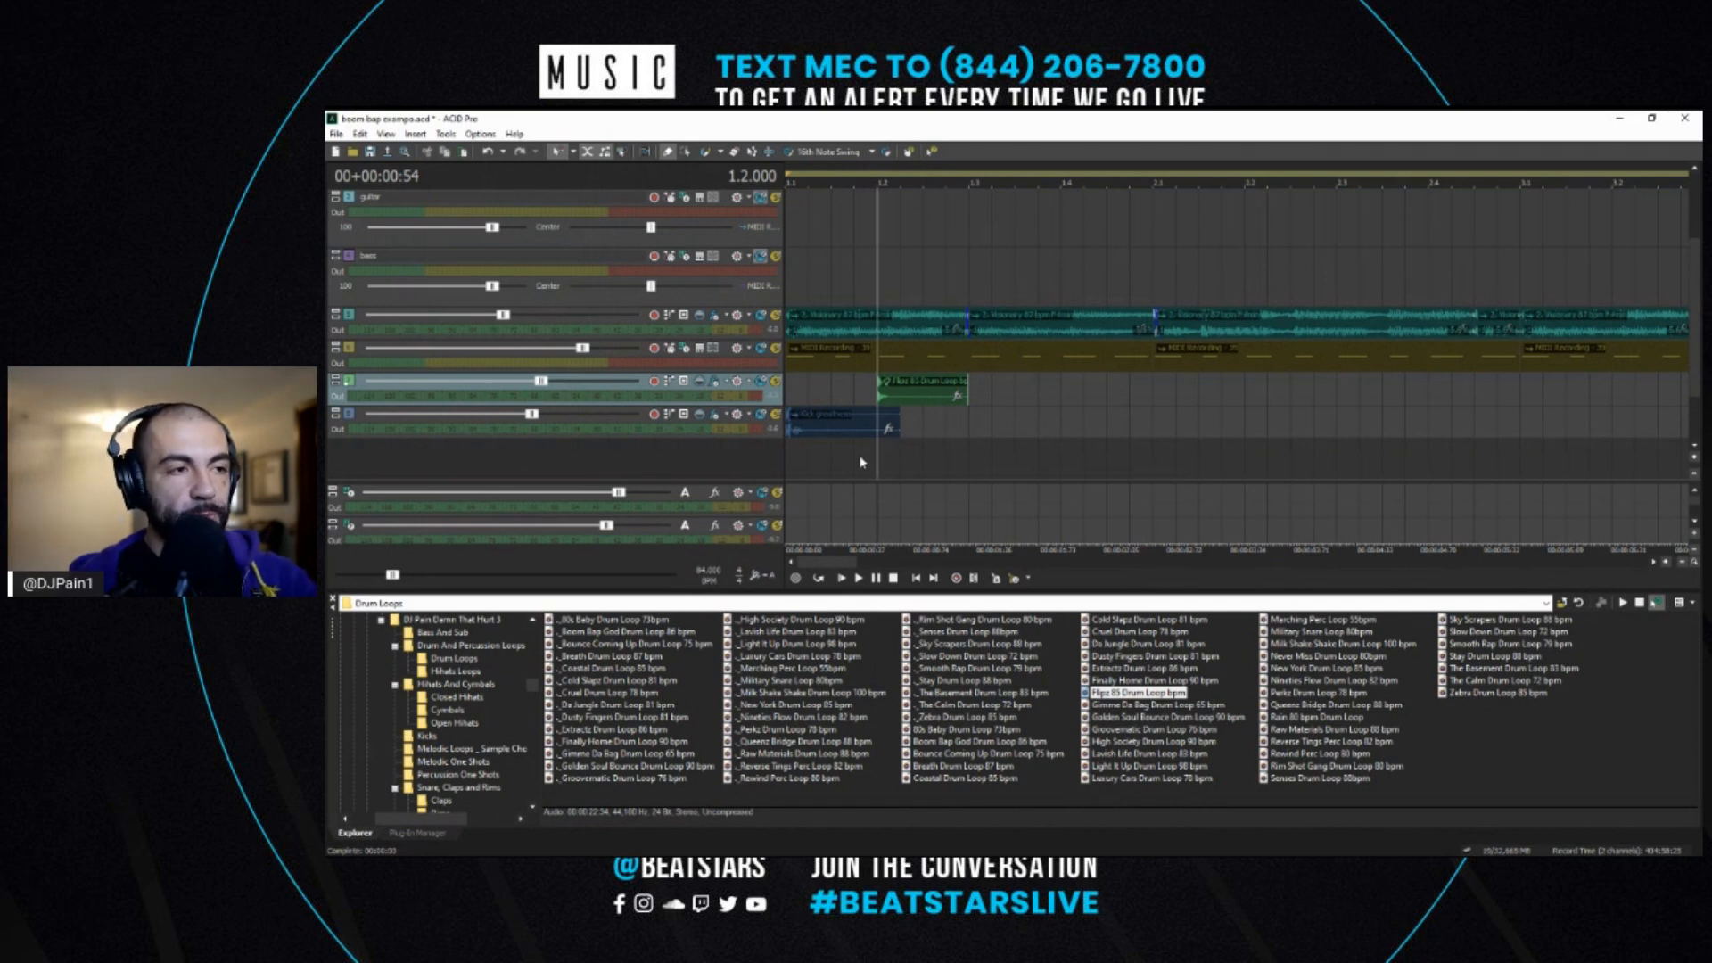
pyautogui.press('space')
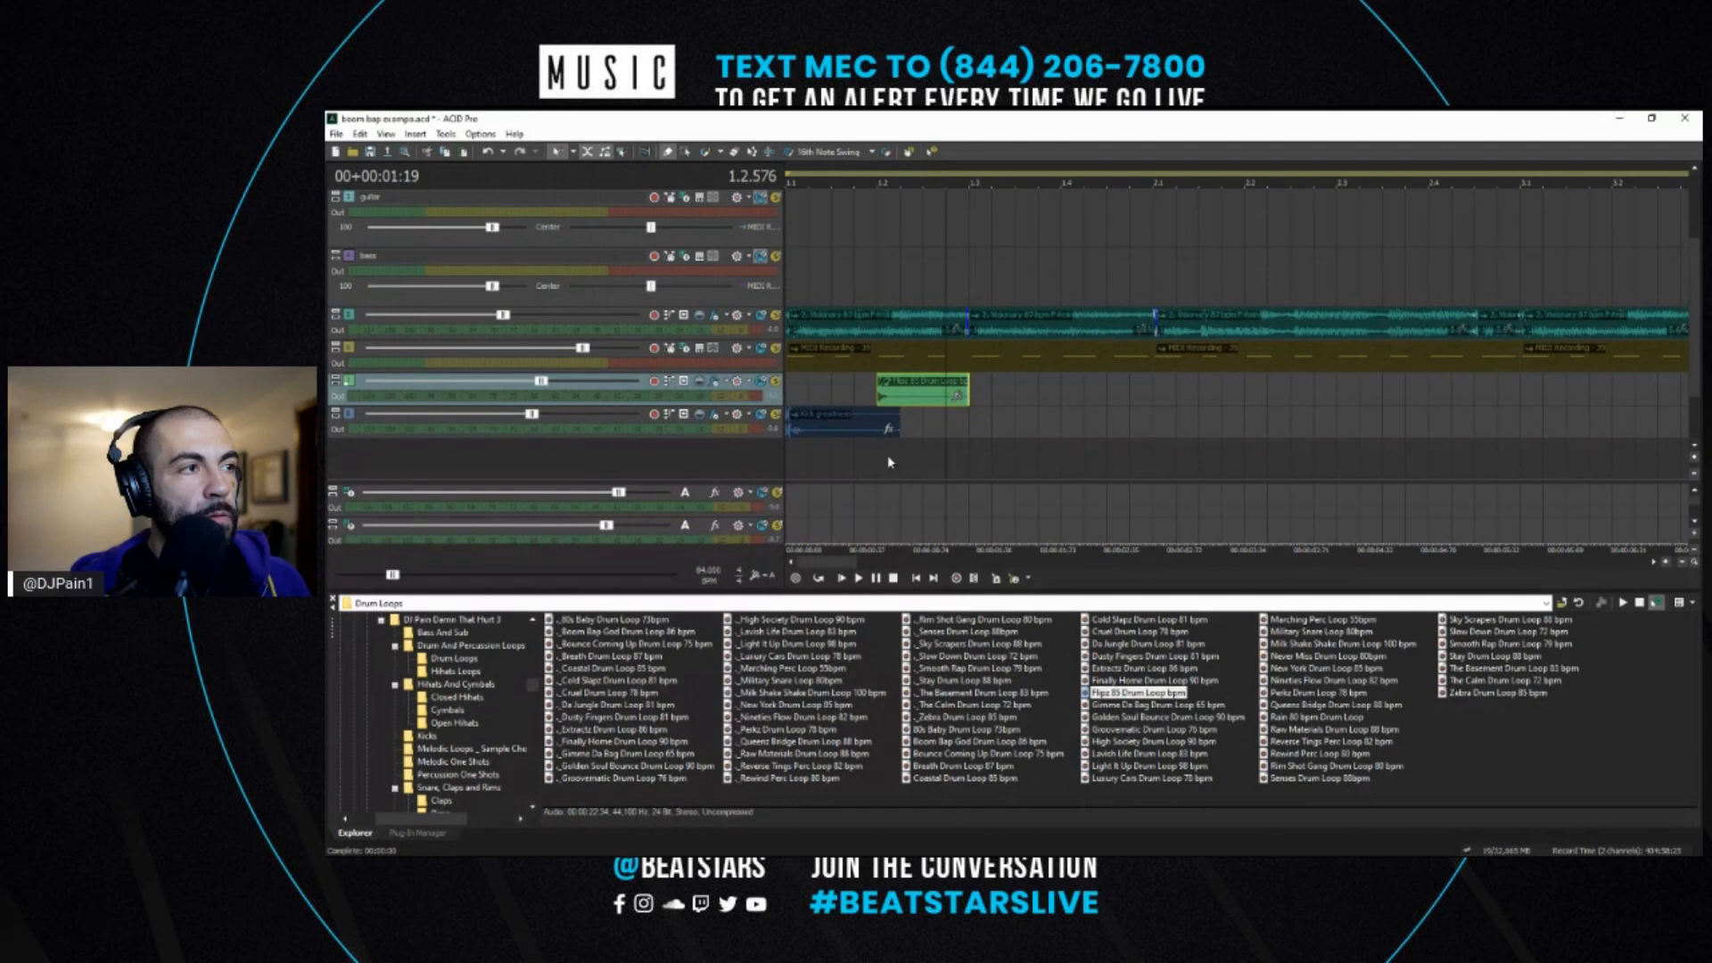
pyautogui.press('space')
# - Copy the first kick event to 1.3.384 on the kick track and listen to its placement
pyautogui.click(860, 429)
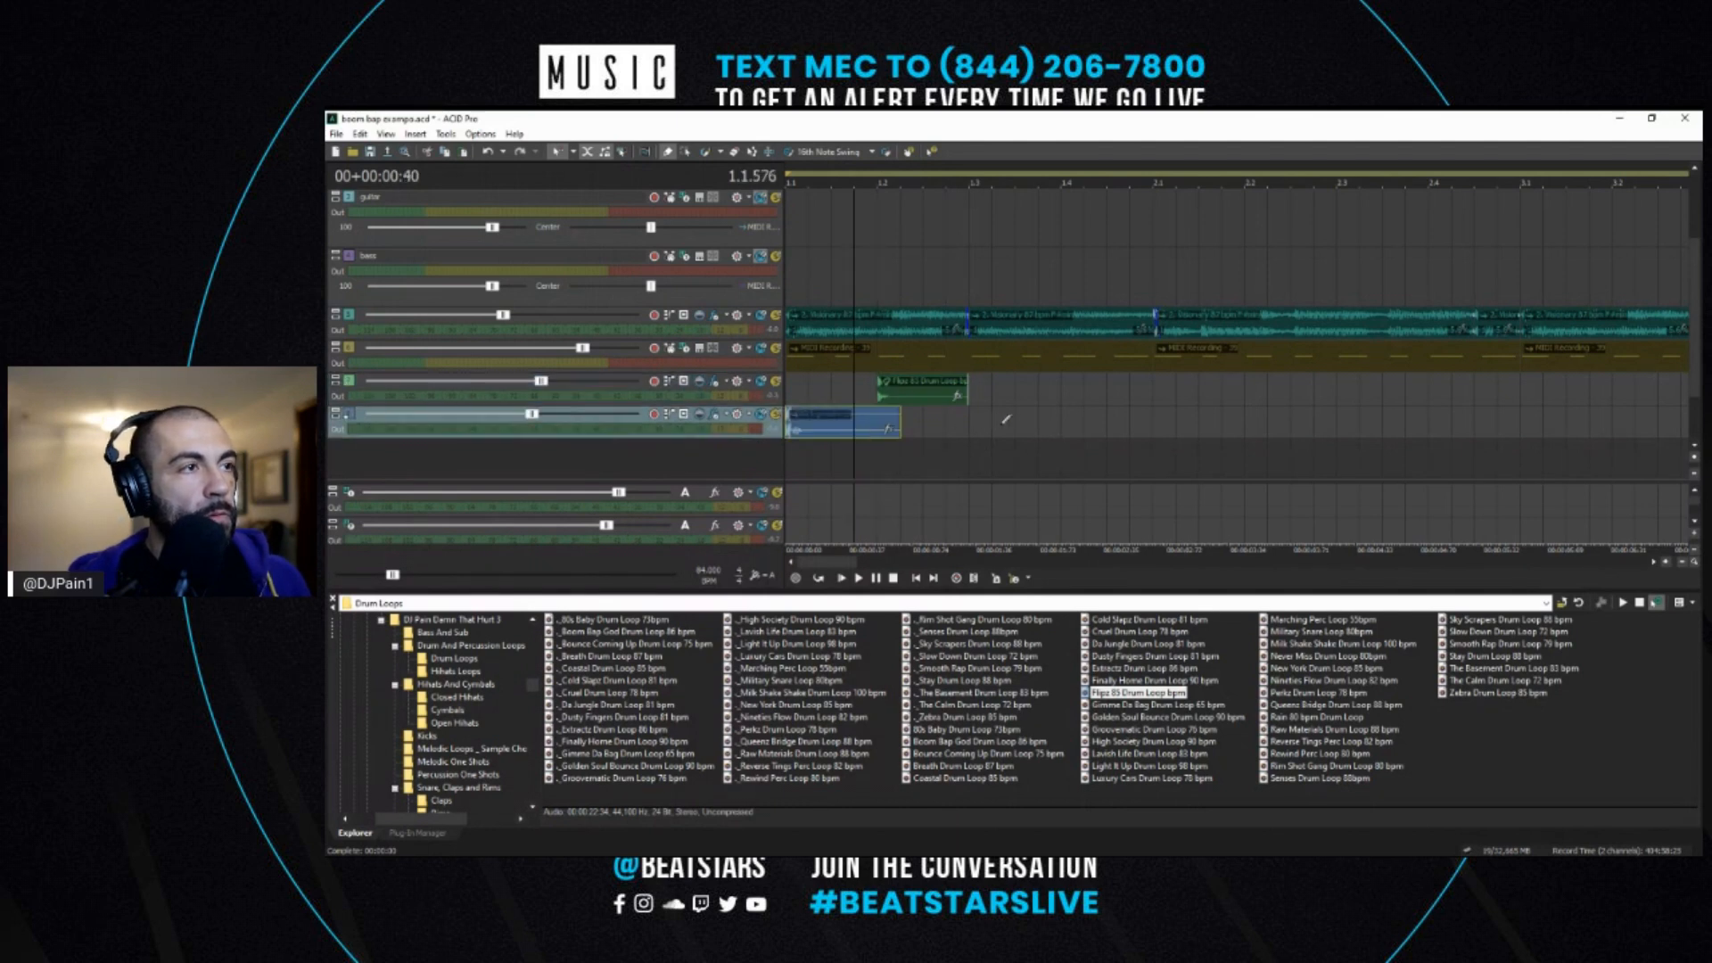
pyautogui.click(1015, 419)
pyautogui.click(870, 464)
pyautogui.press('space')
pyautogui.click(1020, 421)
pyautogui.press('space')
pyautogui.click(979, 444)
pyautogui.press('space')
# - Copy the snare event to beat 1.4 on the snare track and play it back
pyautogui.click(933, 393)
pyautogui.press('space')
pyautogui.hotkey('ctrl', 'c')
pyautogui.click(1062, 397)
pyautogui.hotkey('ctrl', 'v')
pyautogui.click(956, 465)
pyautogui.press('space')
# - Nudge the second kick event slightly later, just past 1.3.384
pyautogui.click(1050, 427)
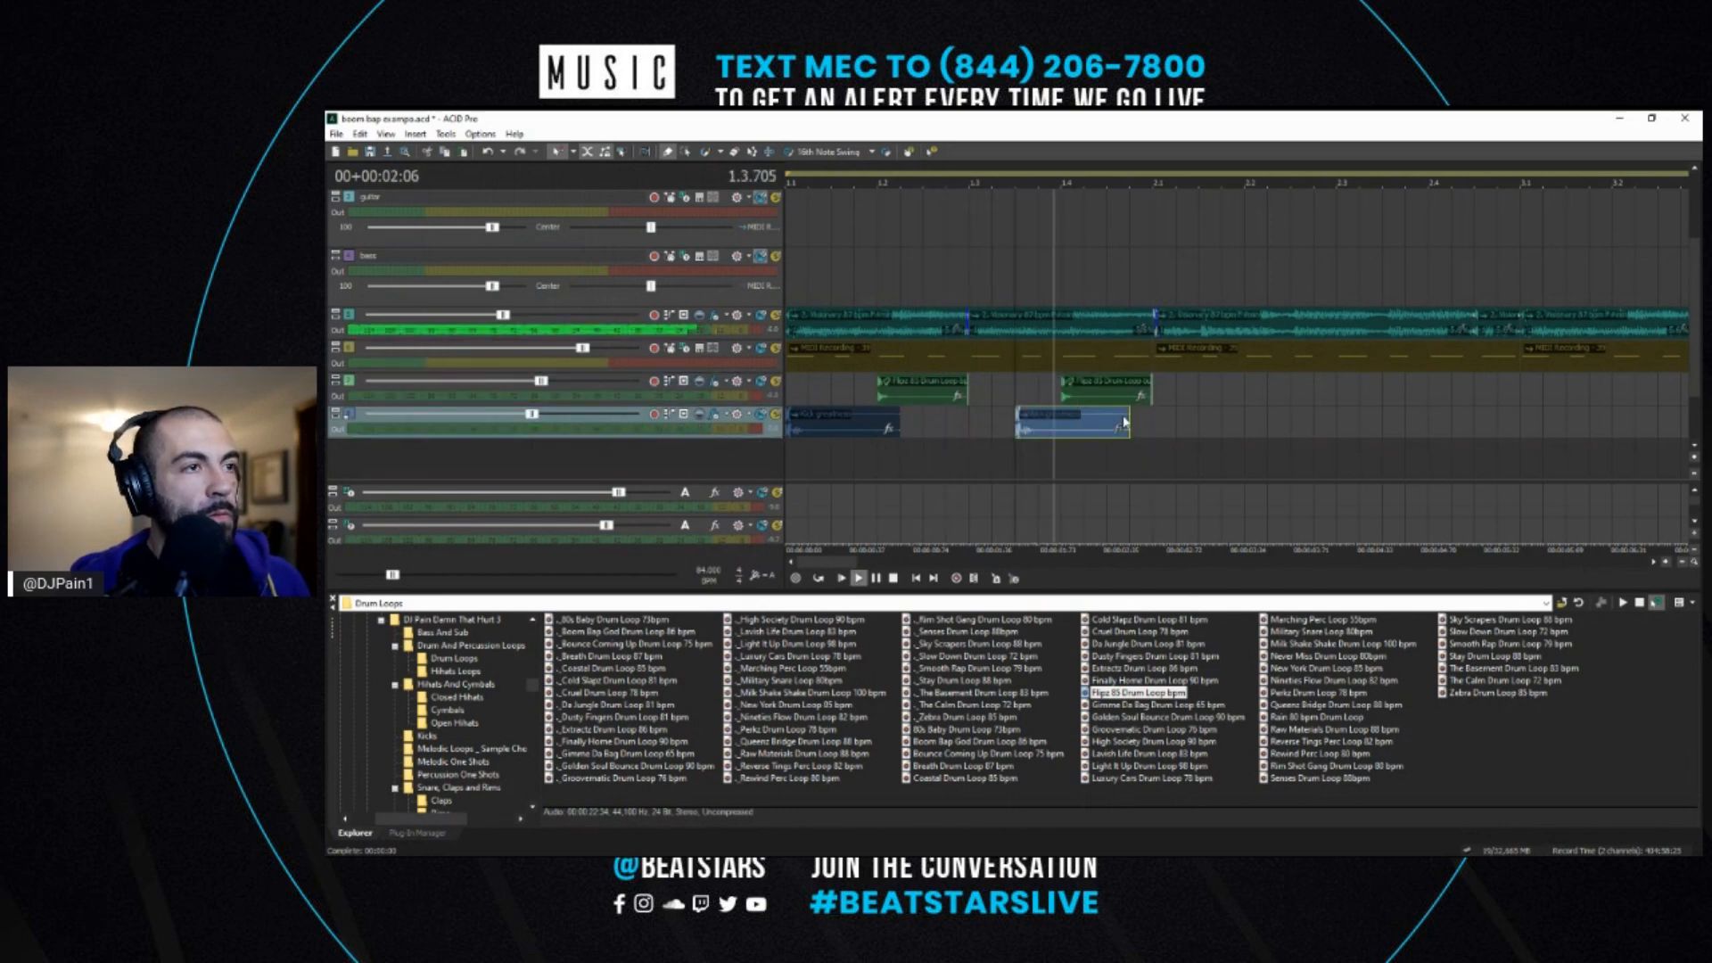
pyautogui.press('space')
pyautogui.scroll(5, 1154, 426)
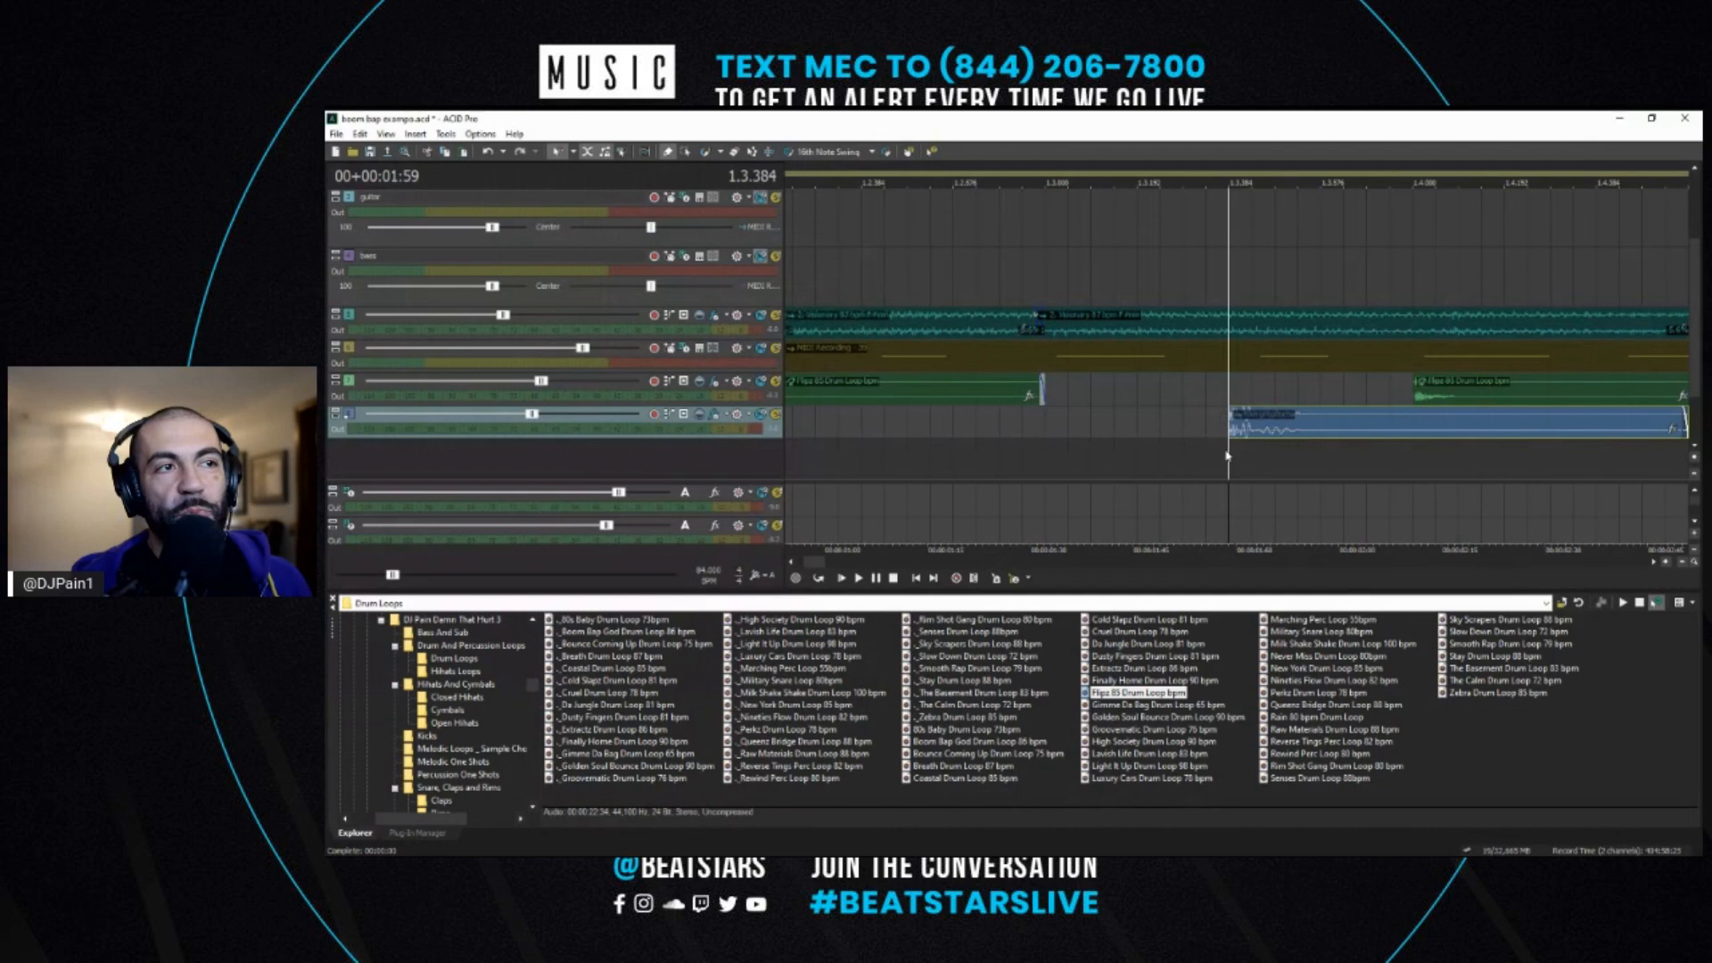
pyautogui.click(1254, 365)
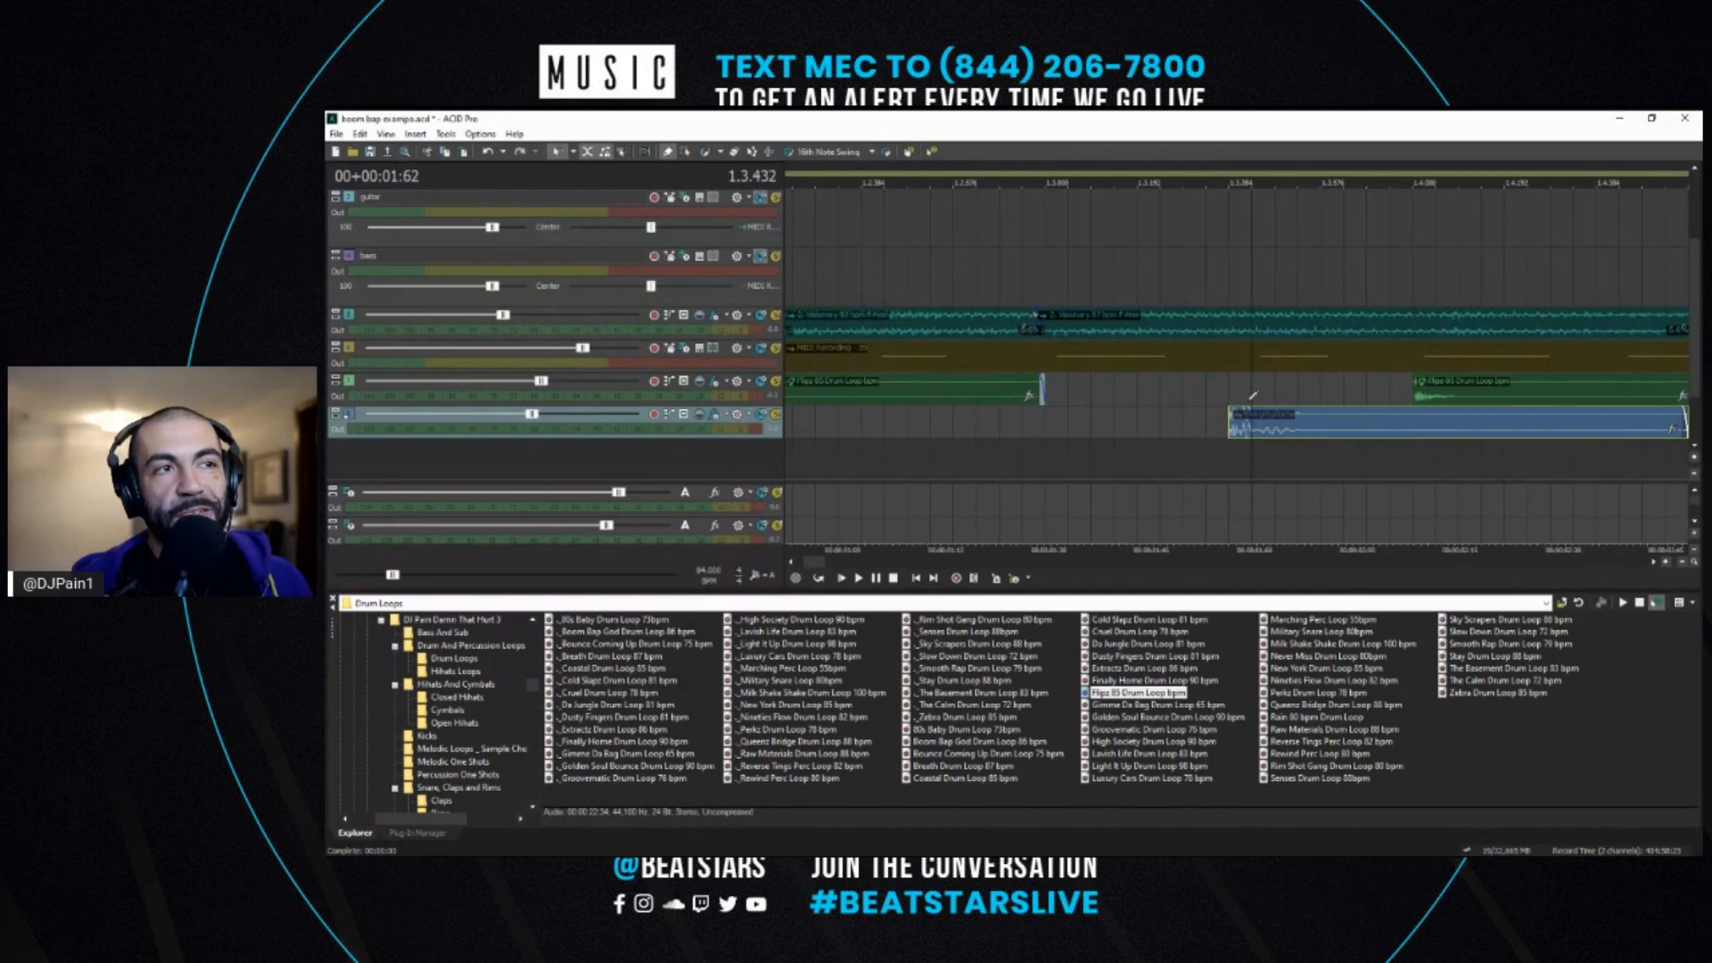
pyautogui.scroll(3, 1255, 365)
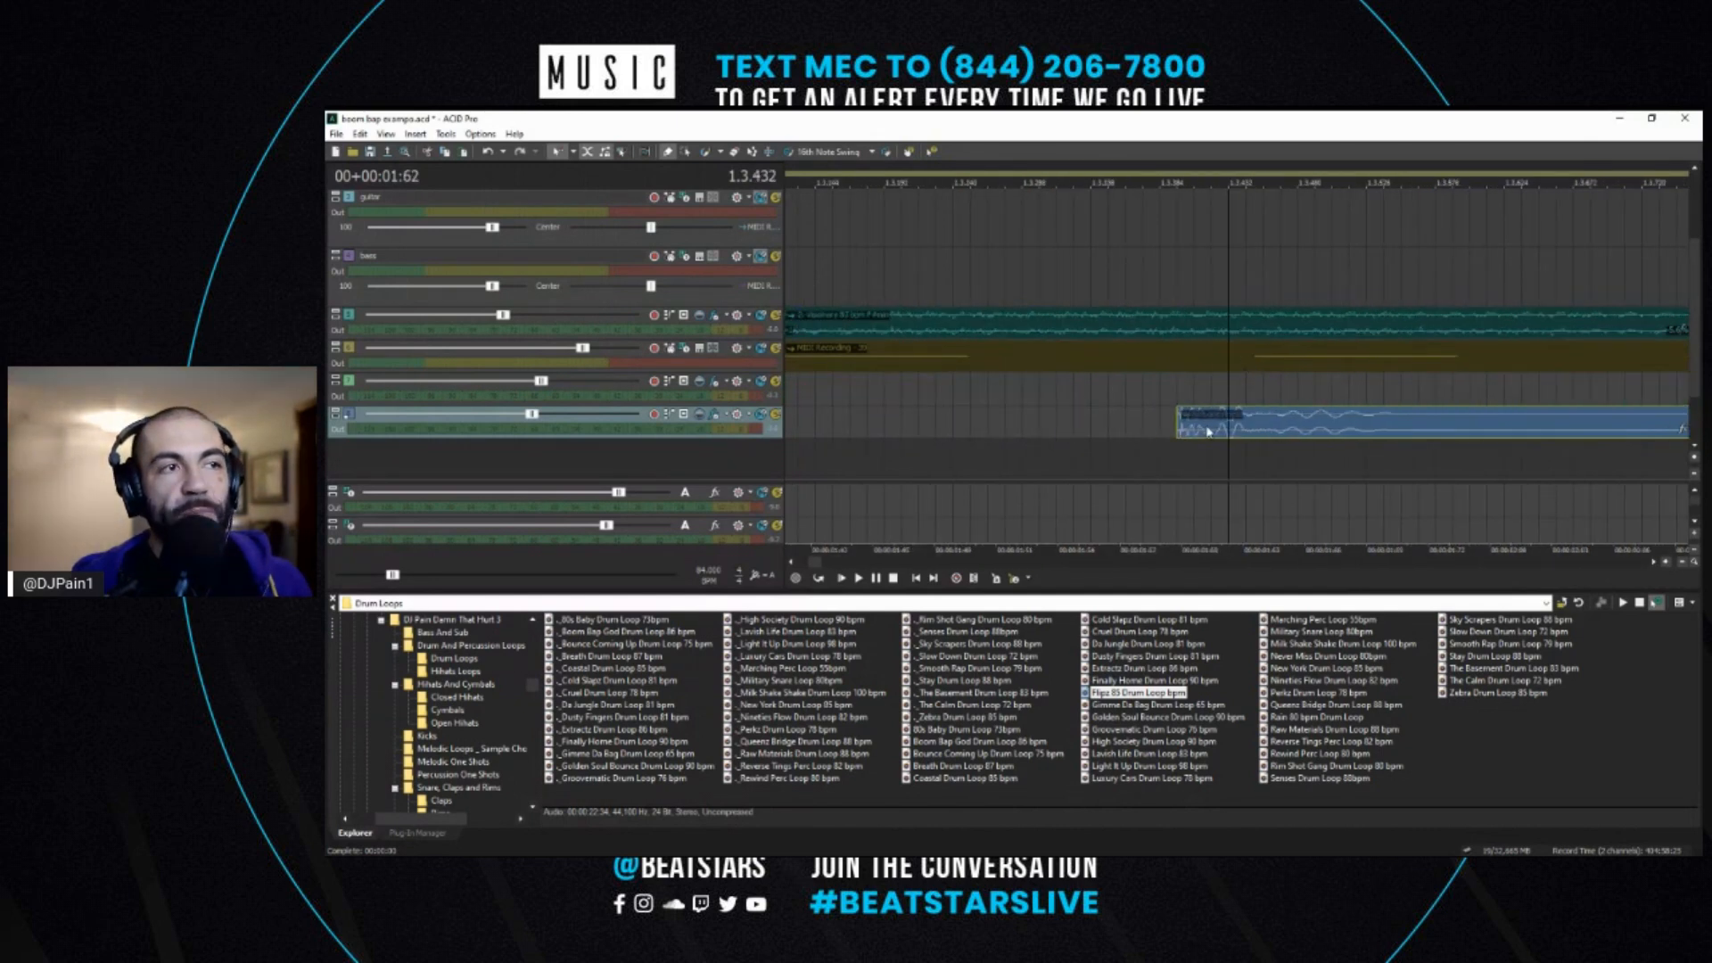
pyautogui.scroll(-10, 1251, 361)
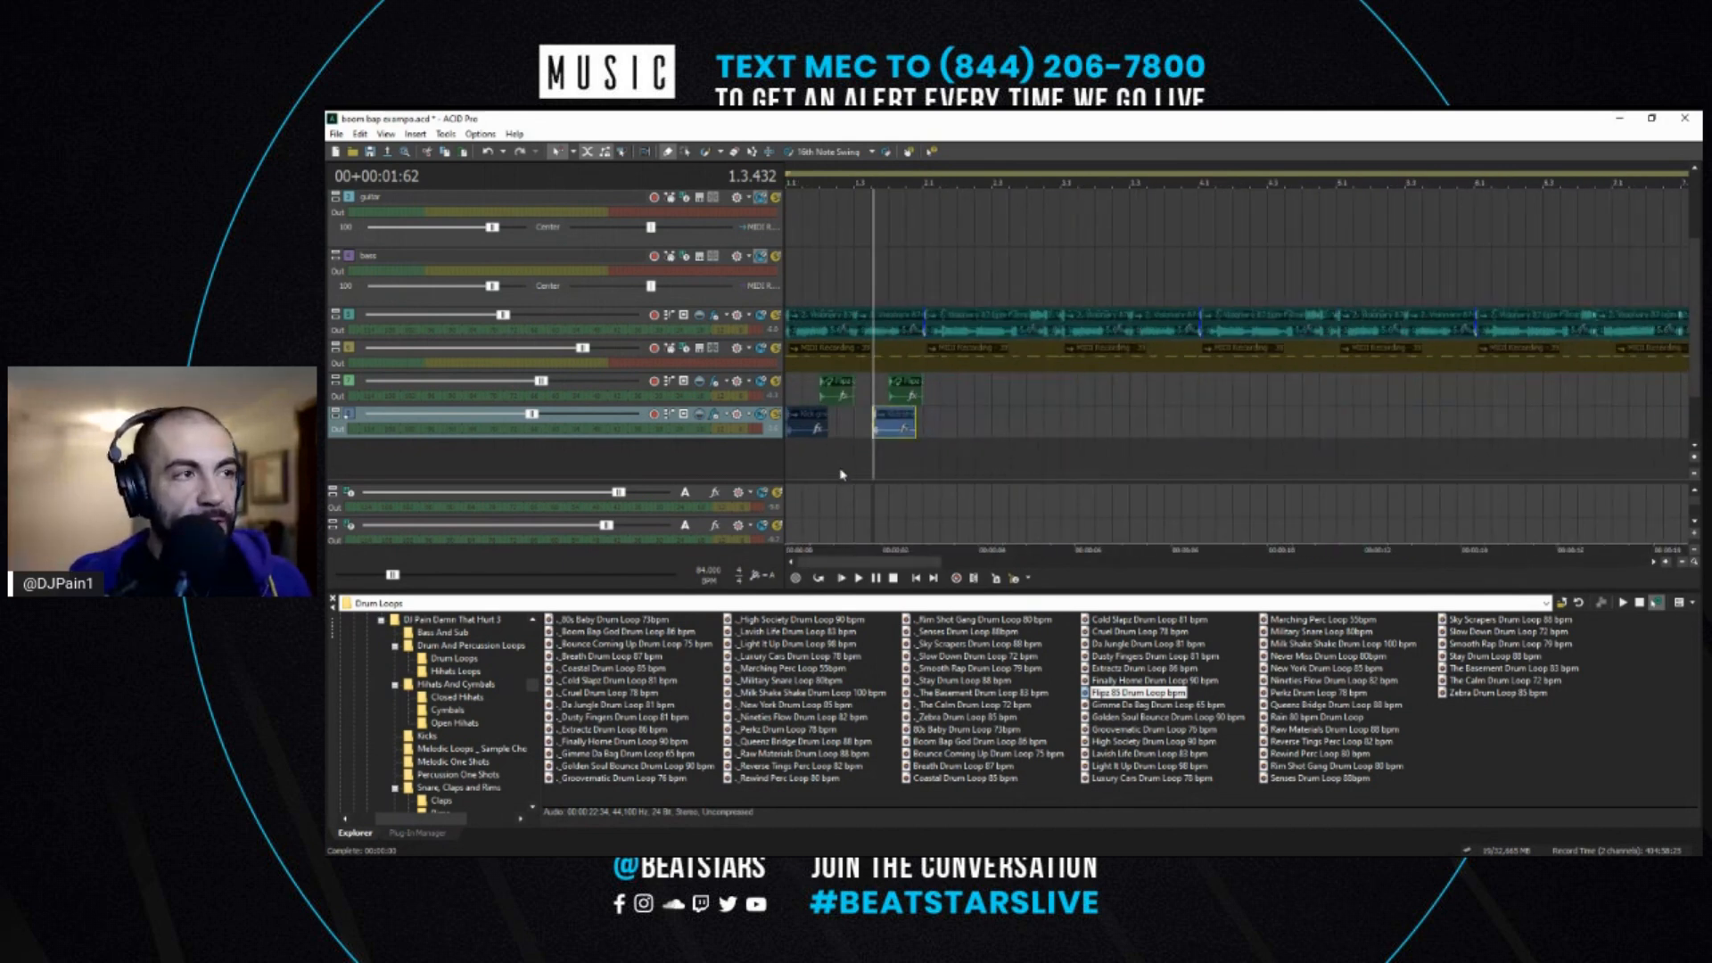
# - Play the kick and snare pattern from the project start to check its groove
pyautogui.click(796, 451)
pyautogui.scroll(2, 798, 453)
pyautogui.click(842, 578)
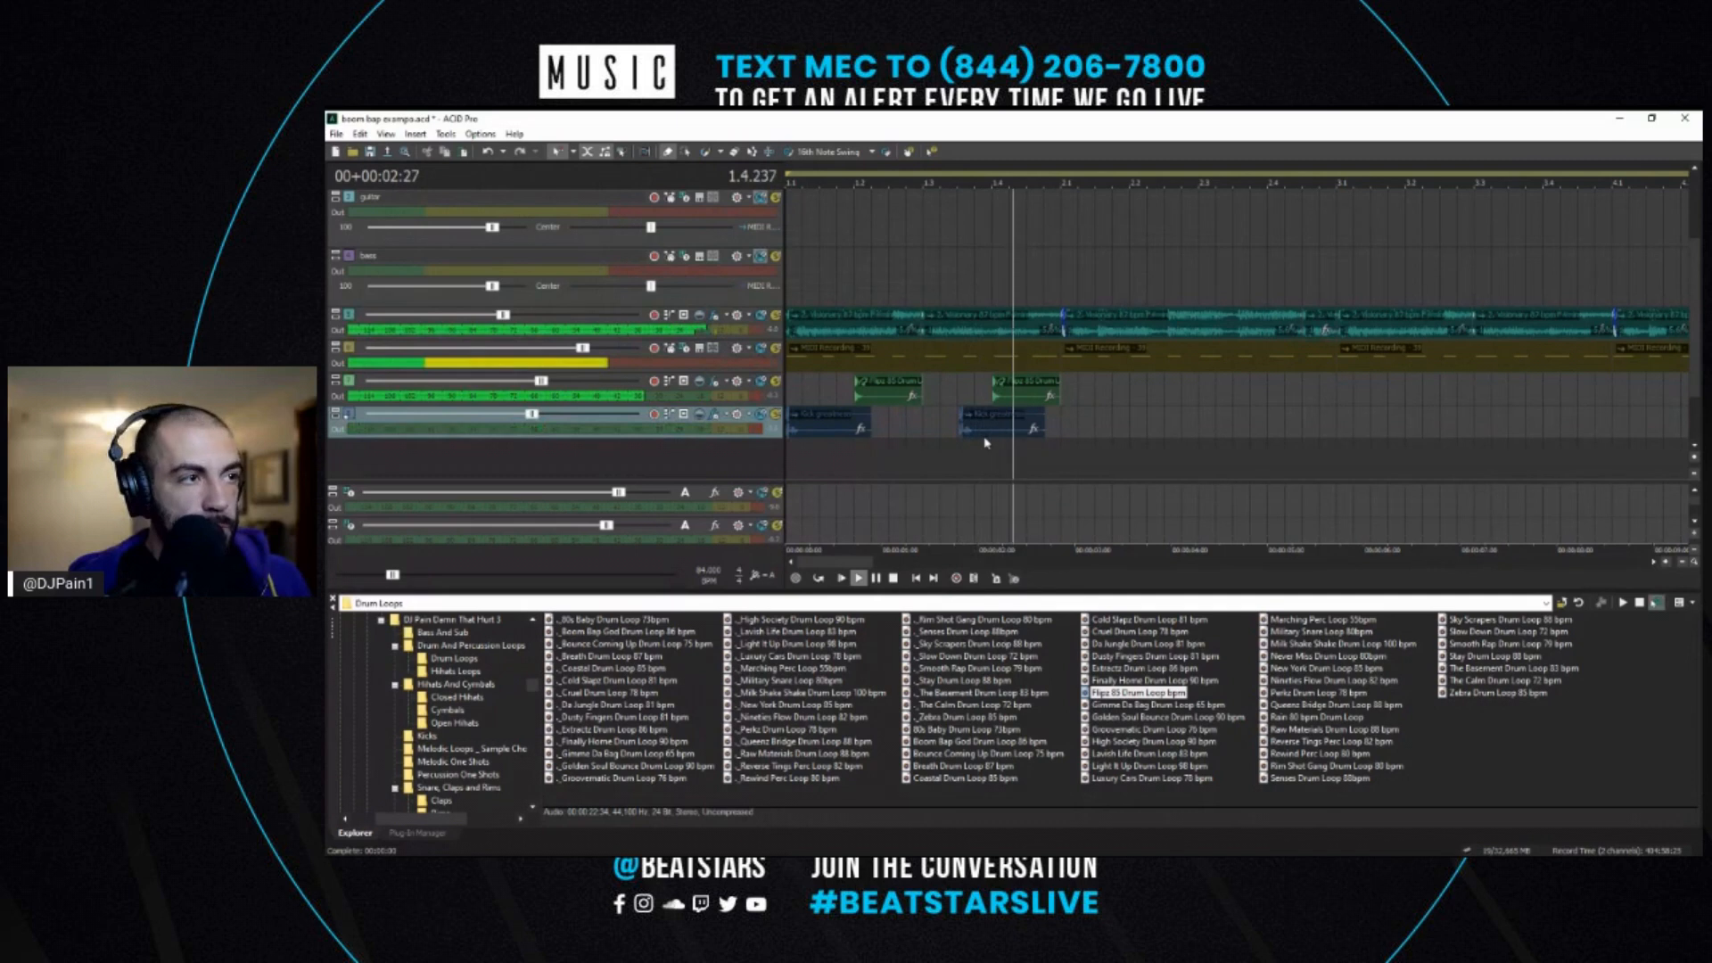
pyautogui.press('space')
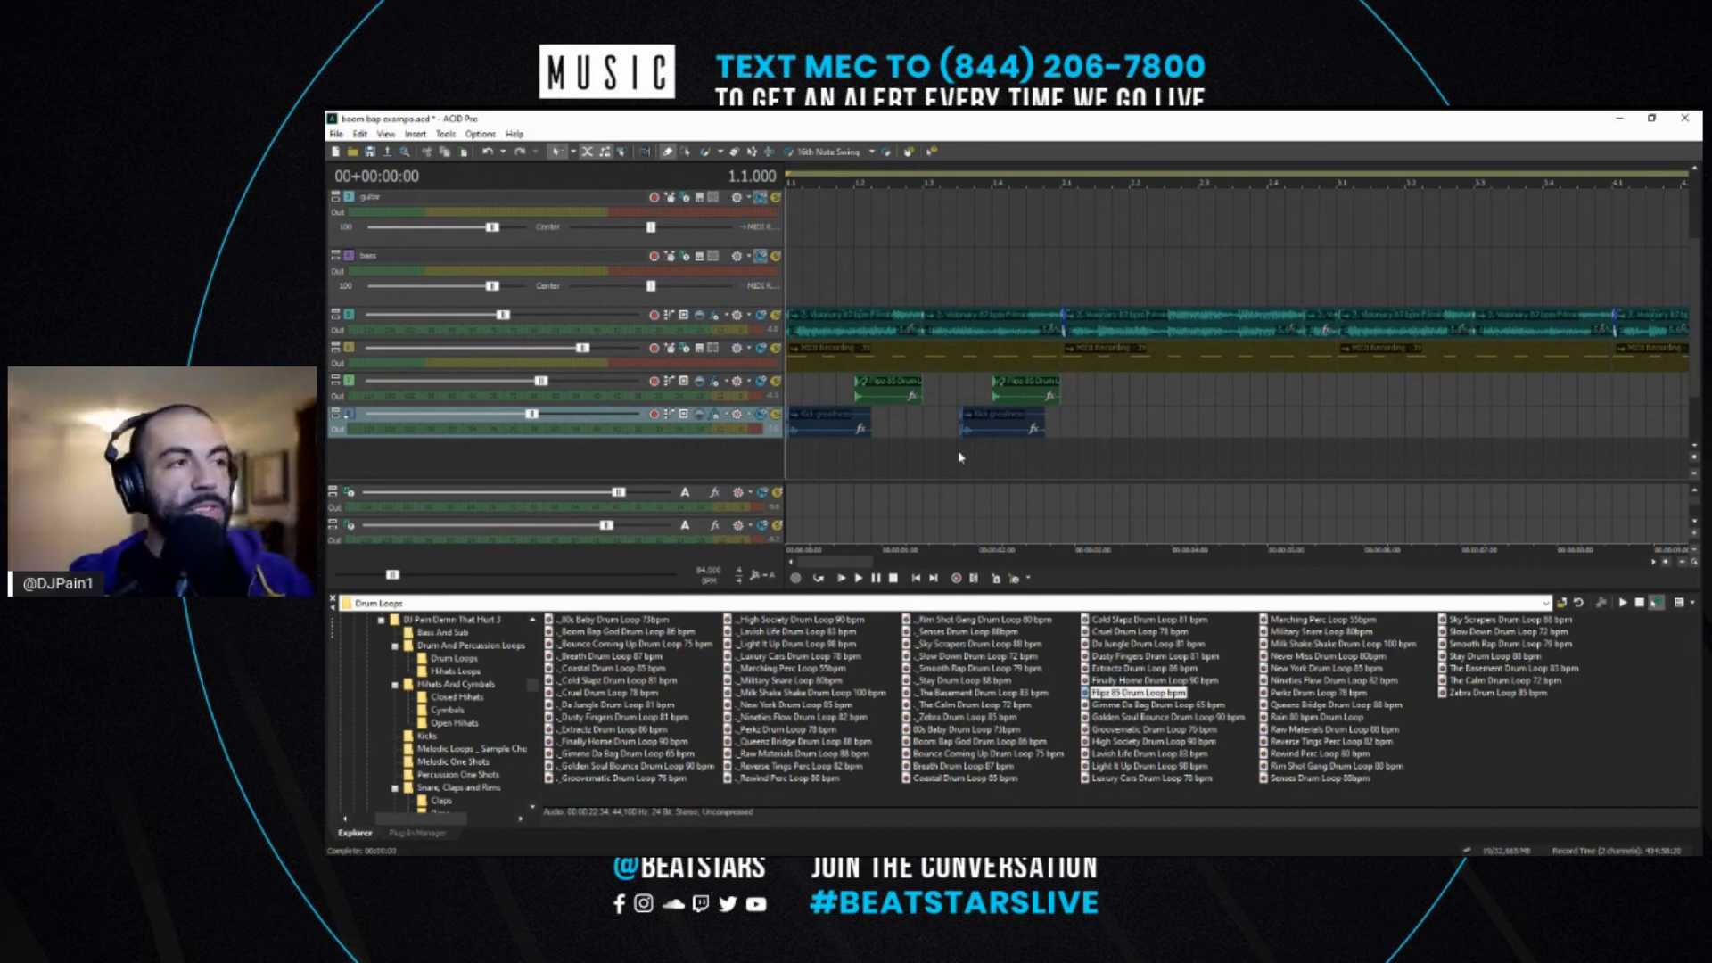
pyautogui.click(959, 453)
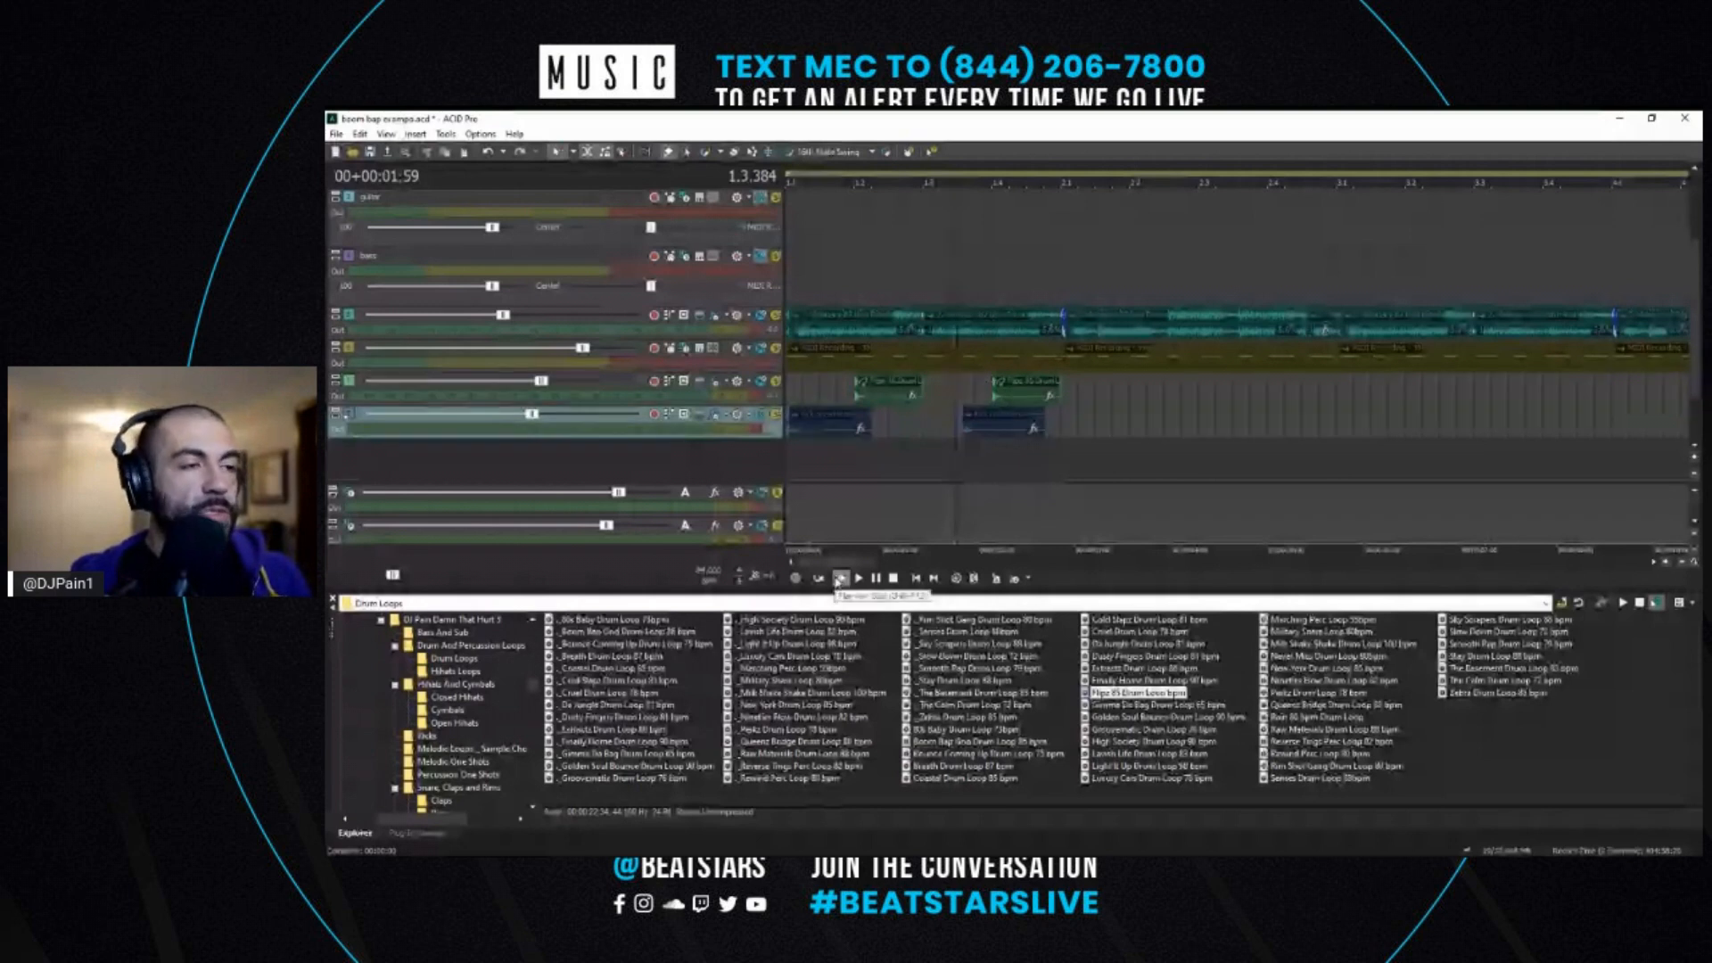
pyautogui.click(841, 578)
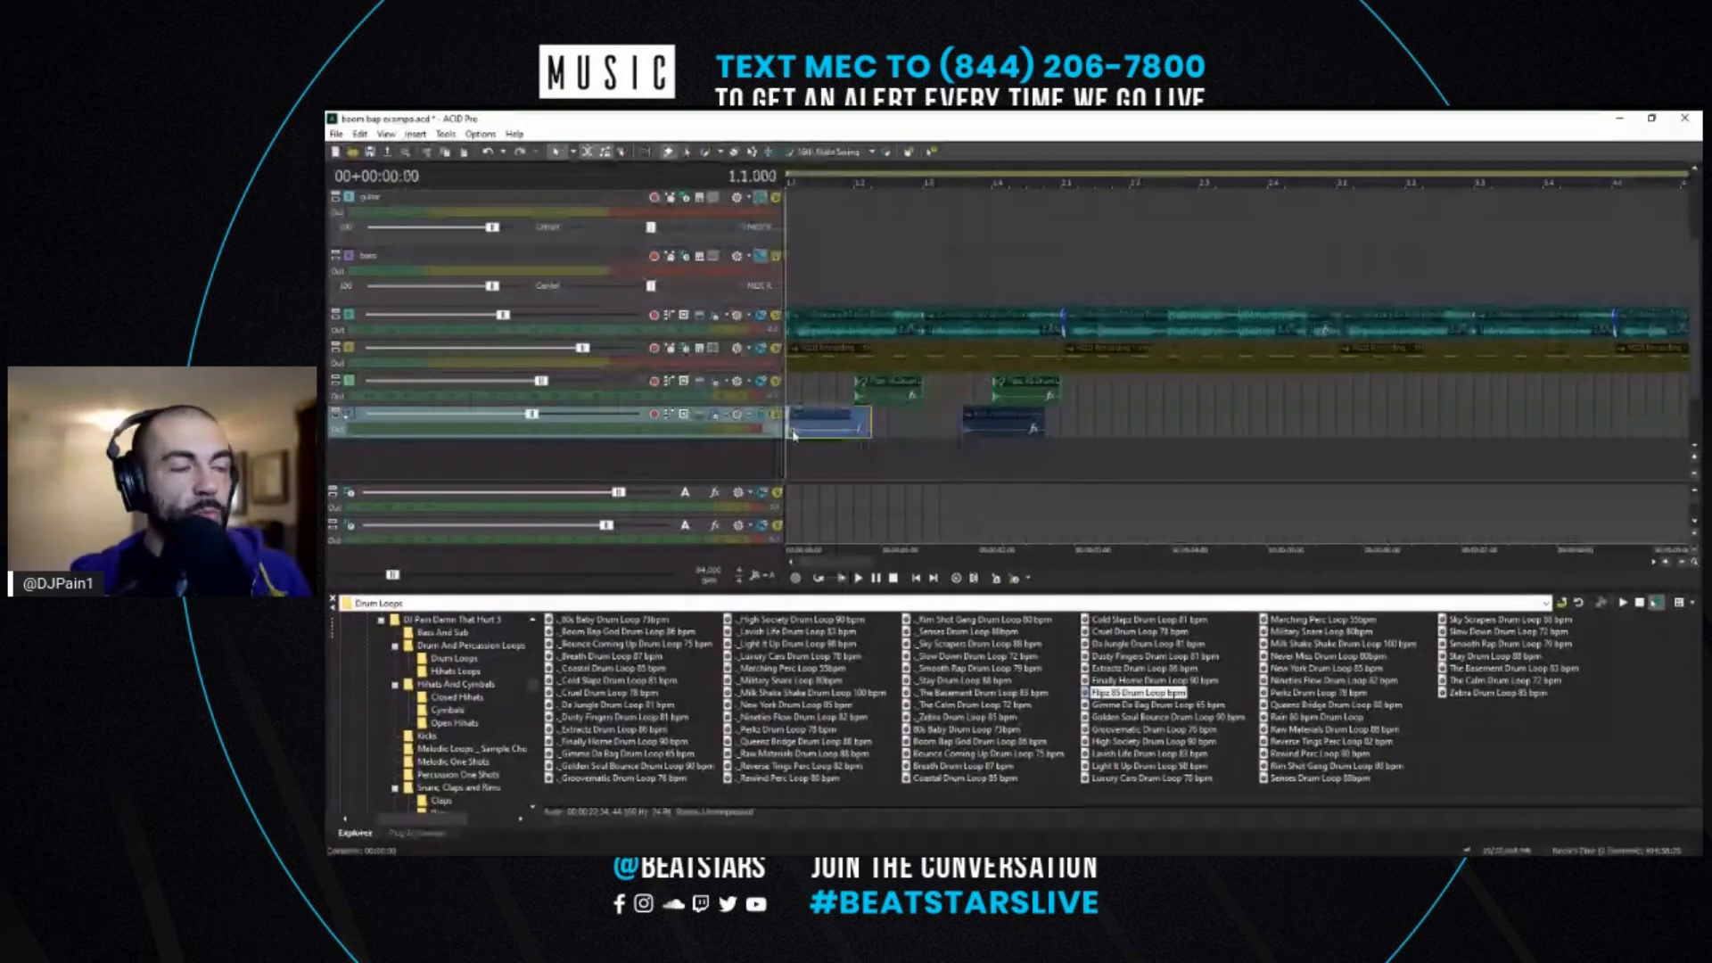
pyautogui.scroll(1, 956, 443)
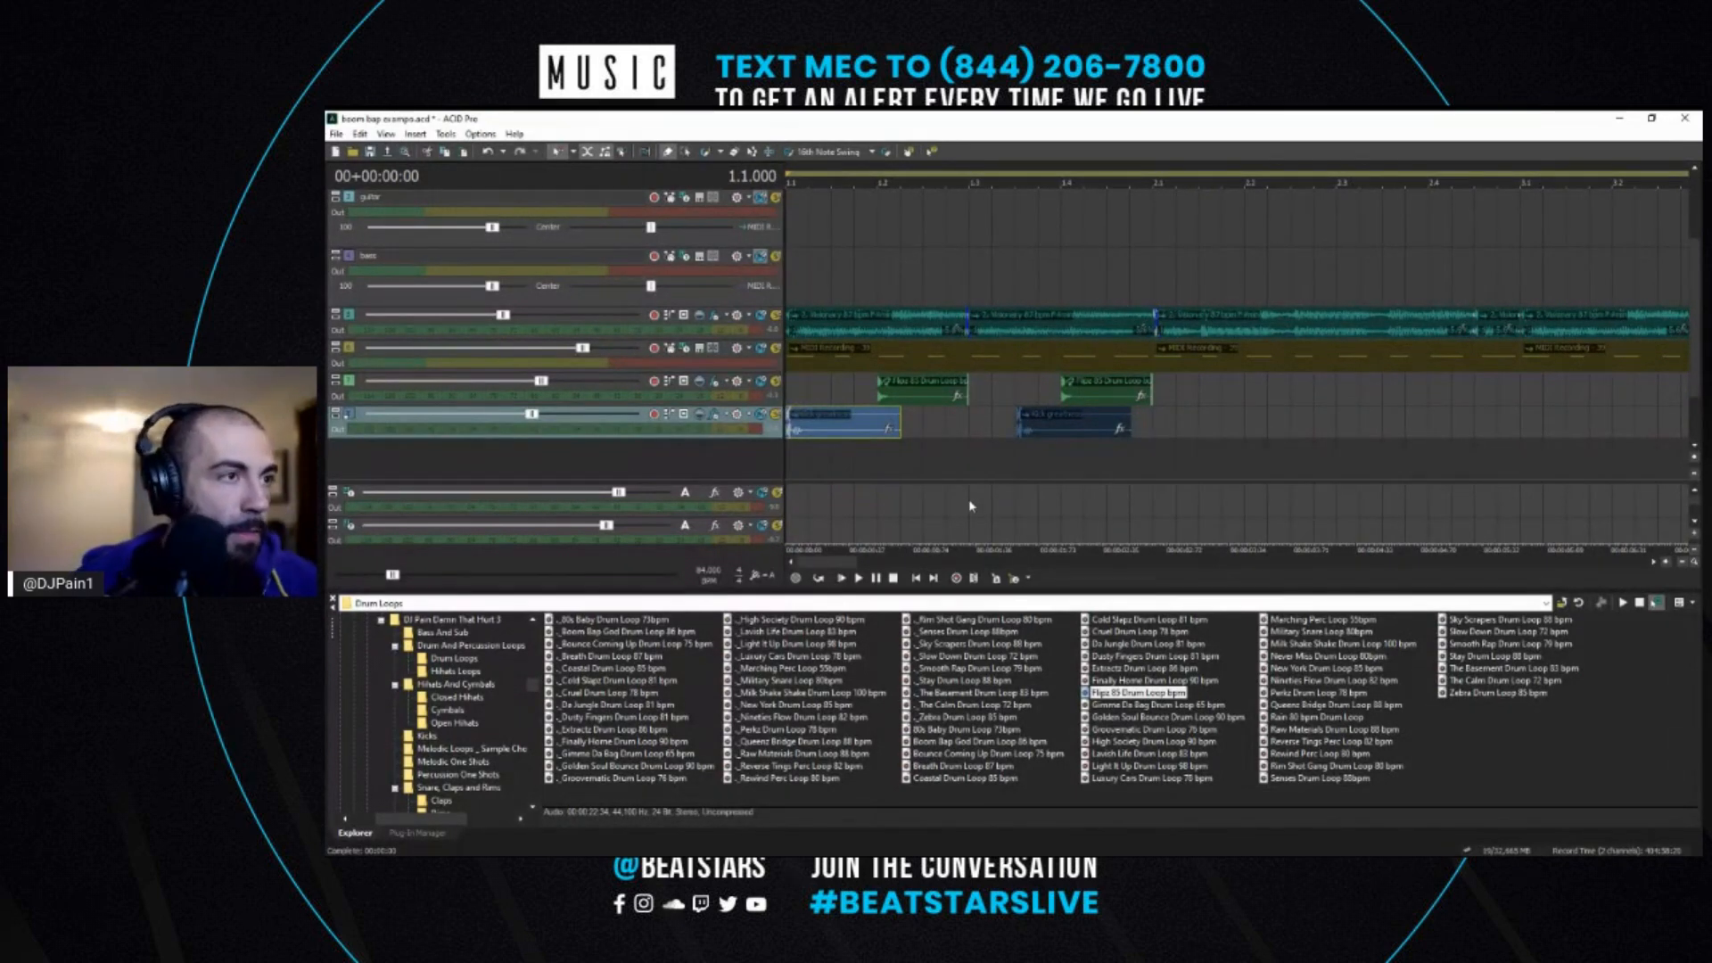
# - Copy the second kick event to the start of bar 2 and play the transition
pyautogui.click(1014, 466)
pyautogui.press('space')
pyautogui.click(1067, 427)
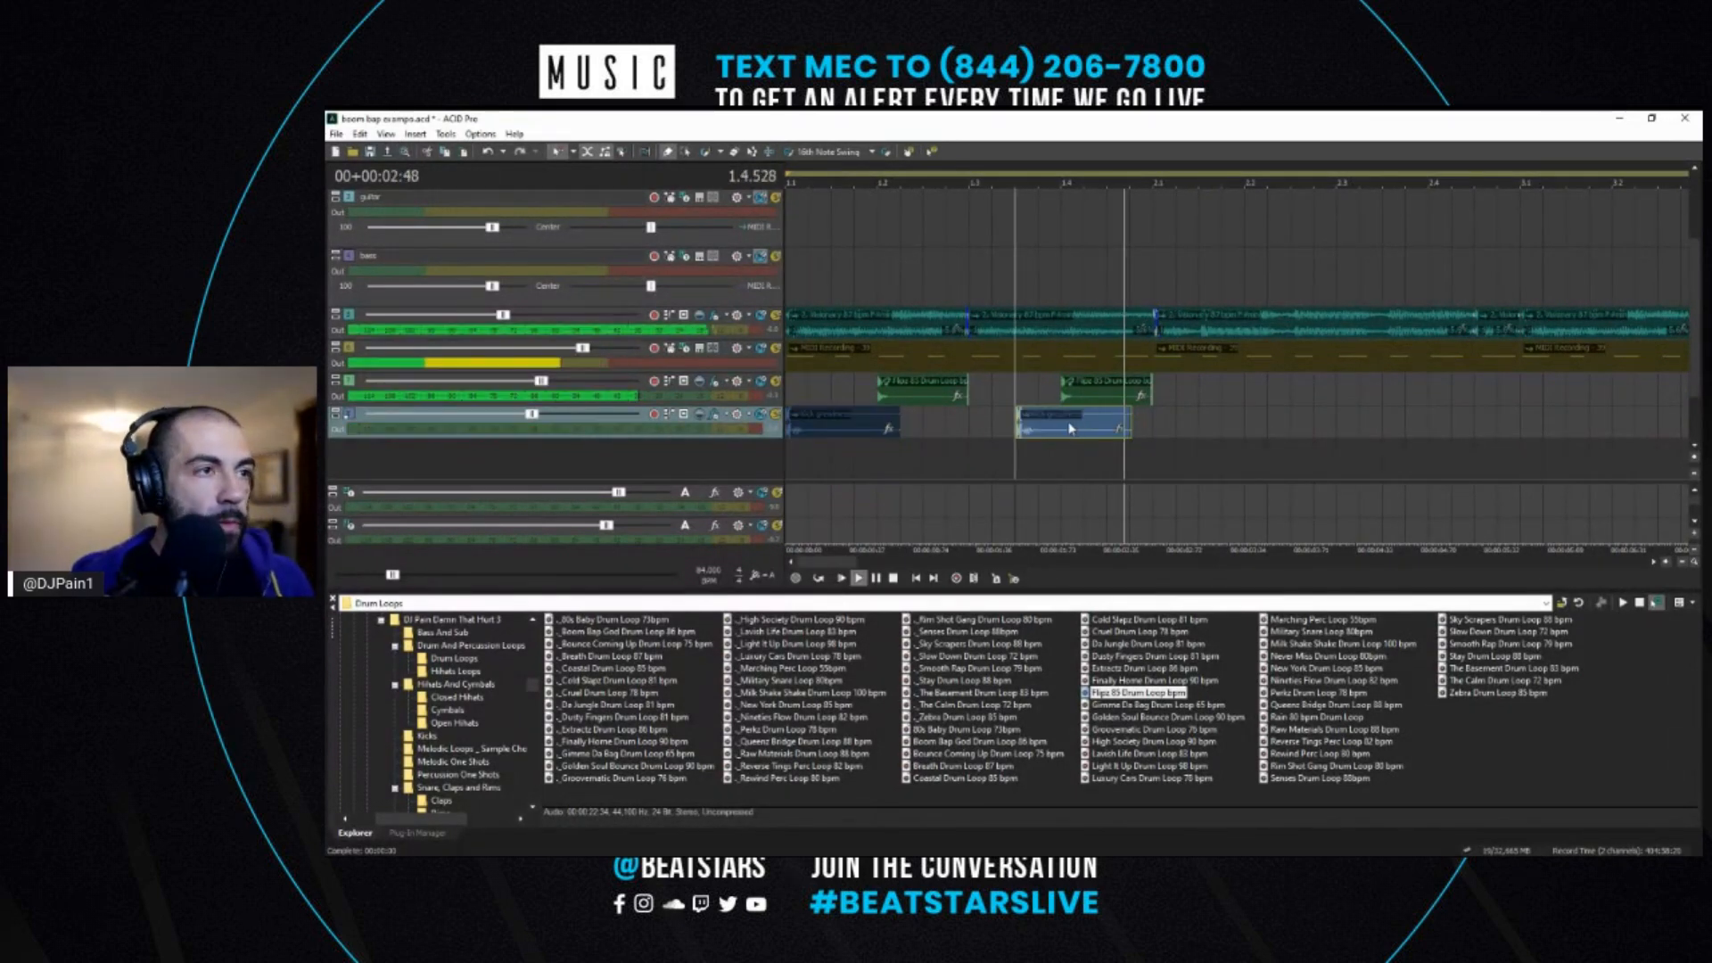
pyautogui.press('space')
pyautogui.hotkey('ctrl', 'c')
pyautogui.click(1157, 420)
pyautogui.hotkey('ctrl', 'v')
pyautogui.click(1131, 460)
pyautogui.press('space')
pyautogui.press('space')
# - Copy both snare events into bar 2 so they fall on beats 2.2 and 2.4
pyautogui.click(1108, 393)
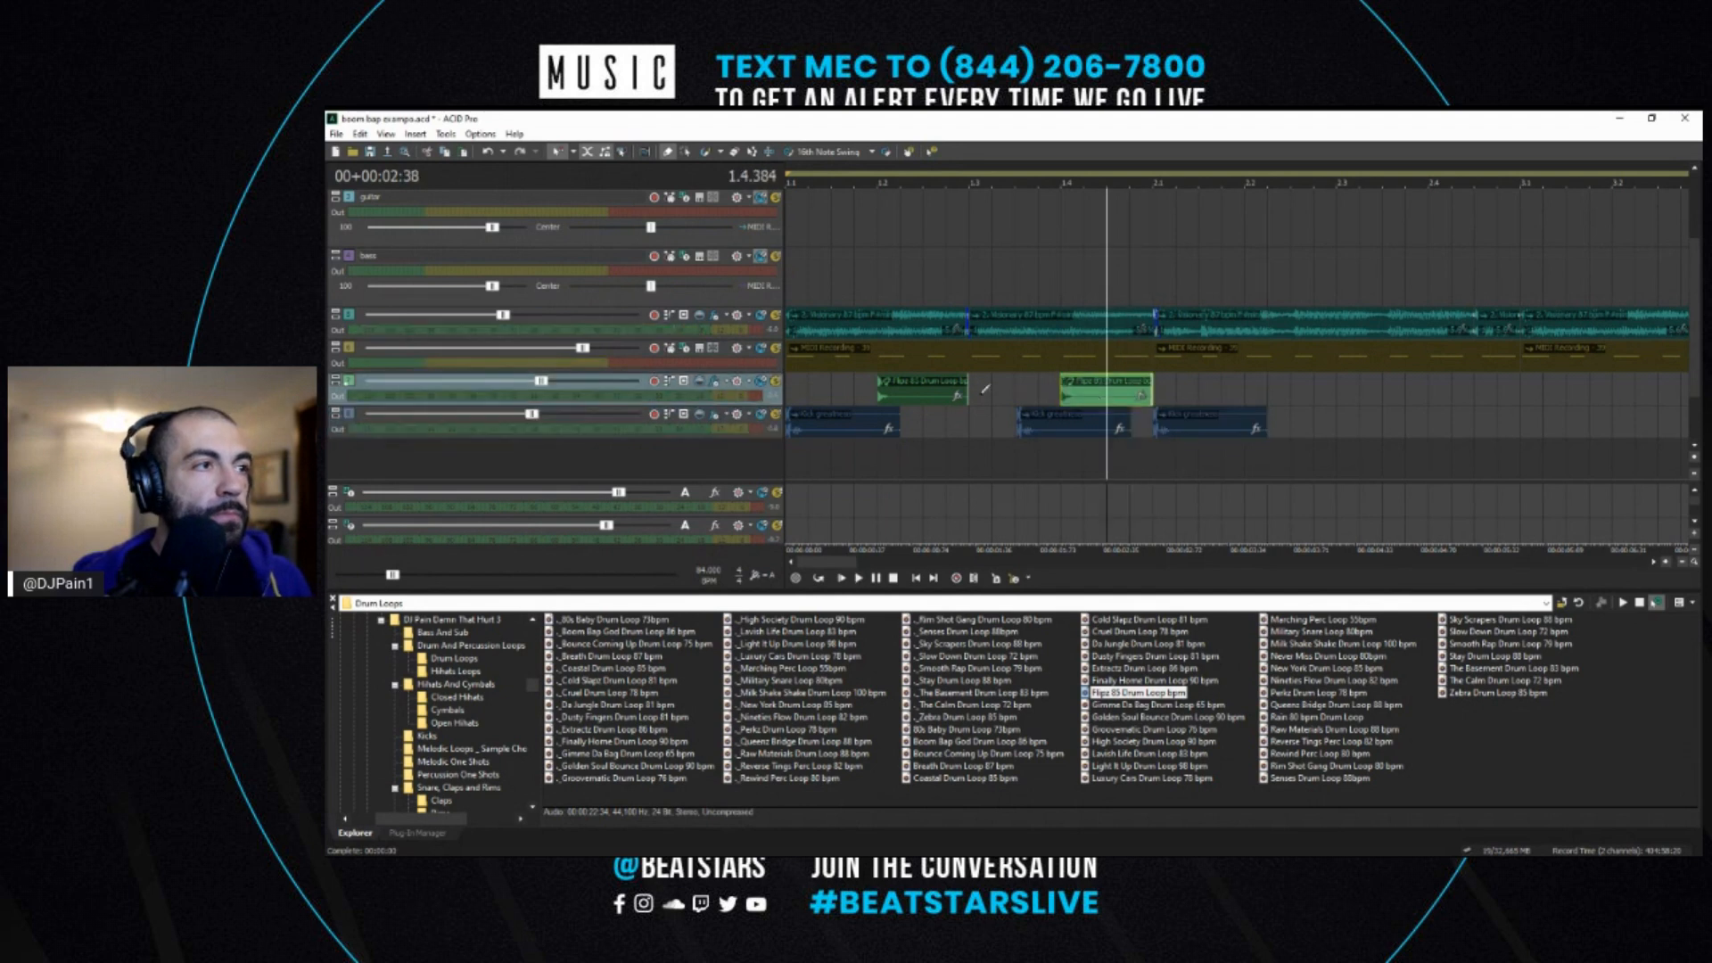
pyautogui.keyDown('ctrl'); pyautogui.click(928, 399); pyautogui.keyUp('ctrl')
pyautogui.press('space')
pyautogui.hotkey('ctrl', 'c')
pyautogui.click(1246, 384)
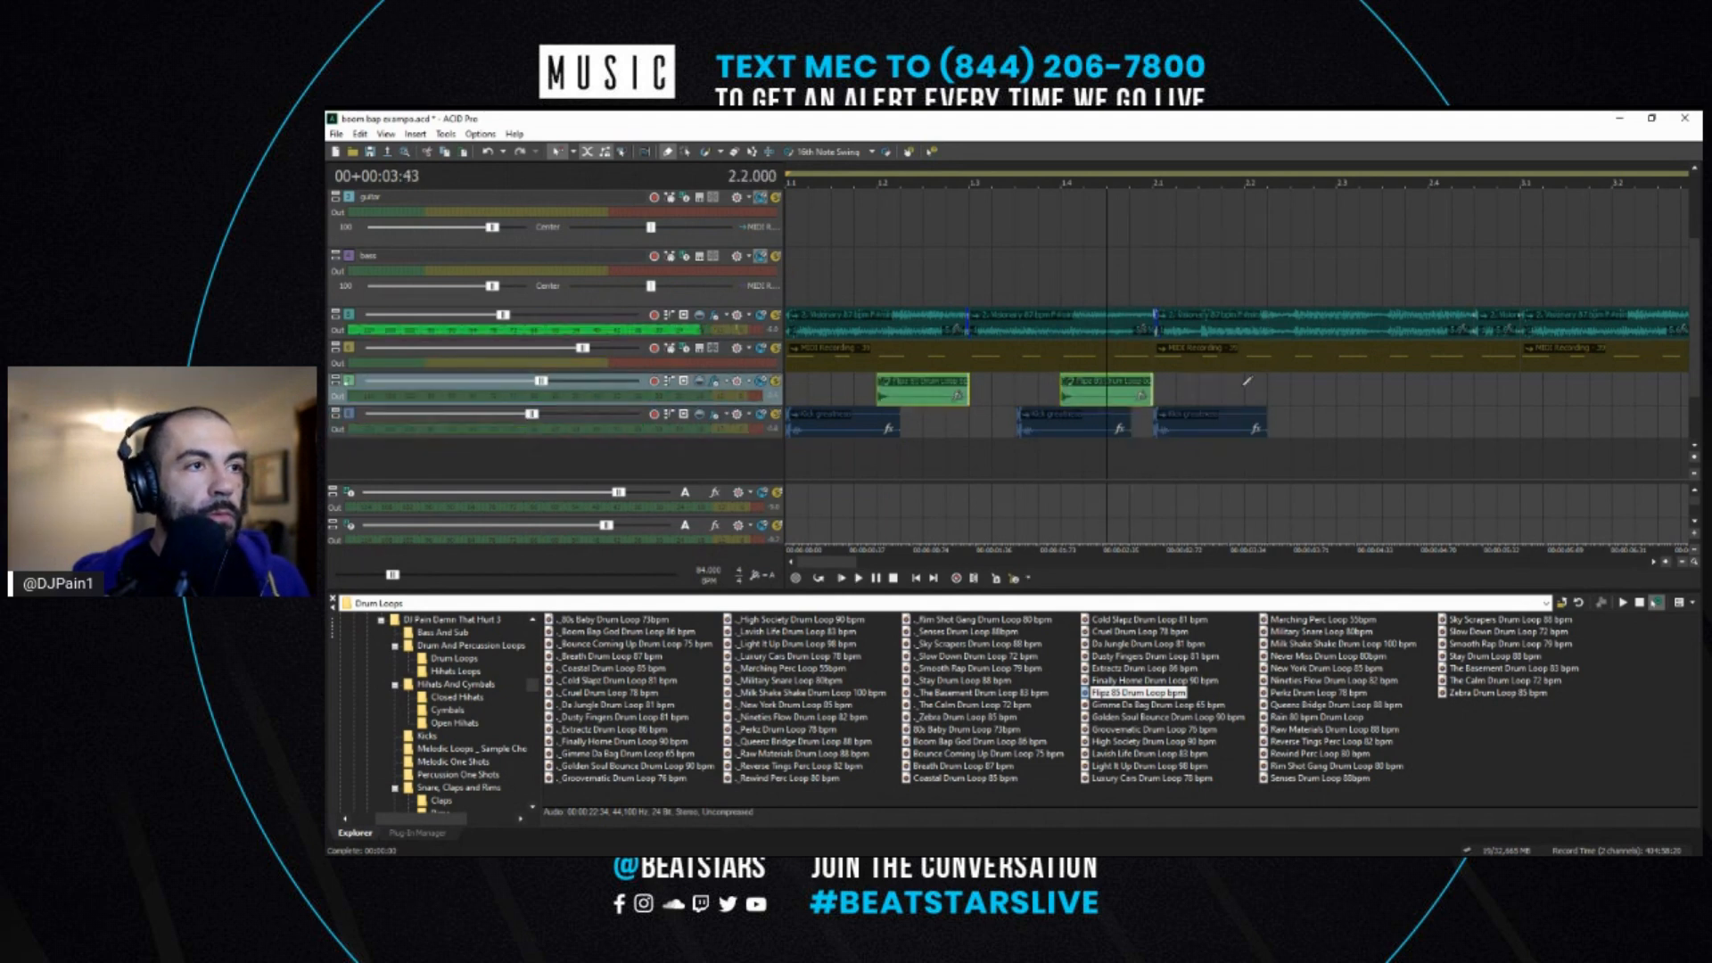
pyautogui.hotkey('ctrl', 'v')
# - Copy the kick event at the start of bar 2 to 2.3.384 and play it back
pyautogui.click(1221, 423)
pyautogui.press('space')
pyautogui.hotkey('ctrl', 'c')
pyautogui.click(1382, 418)
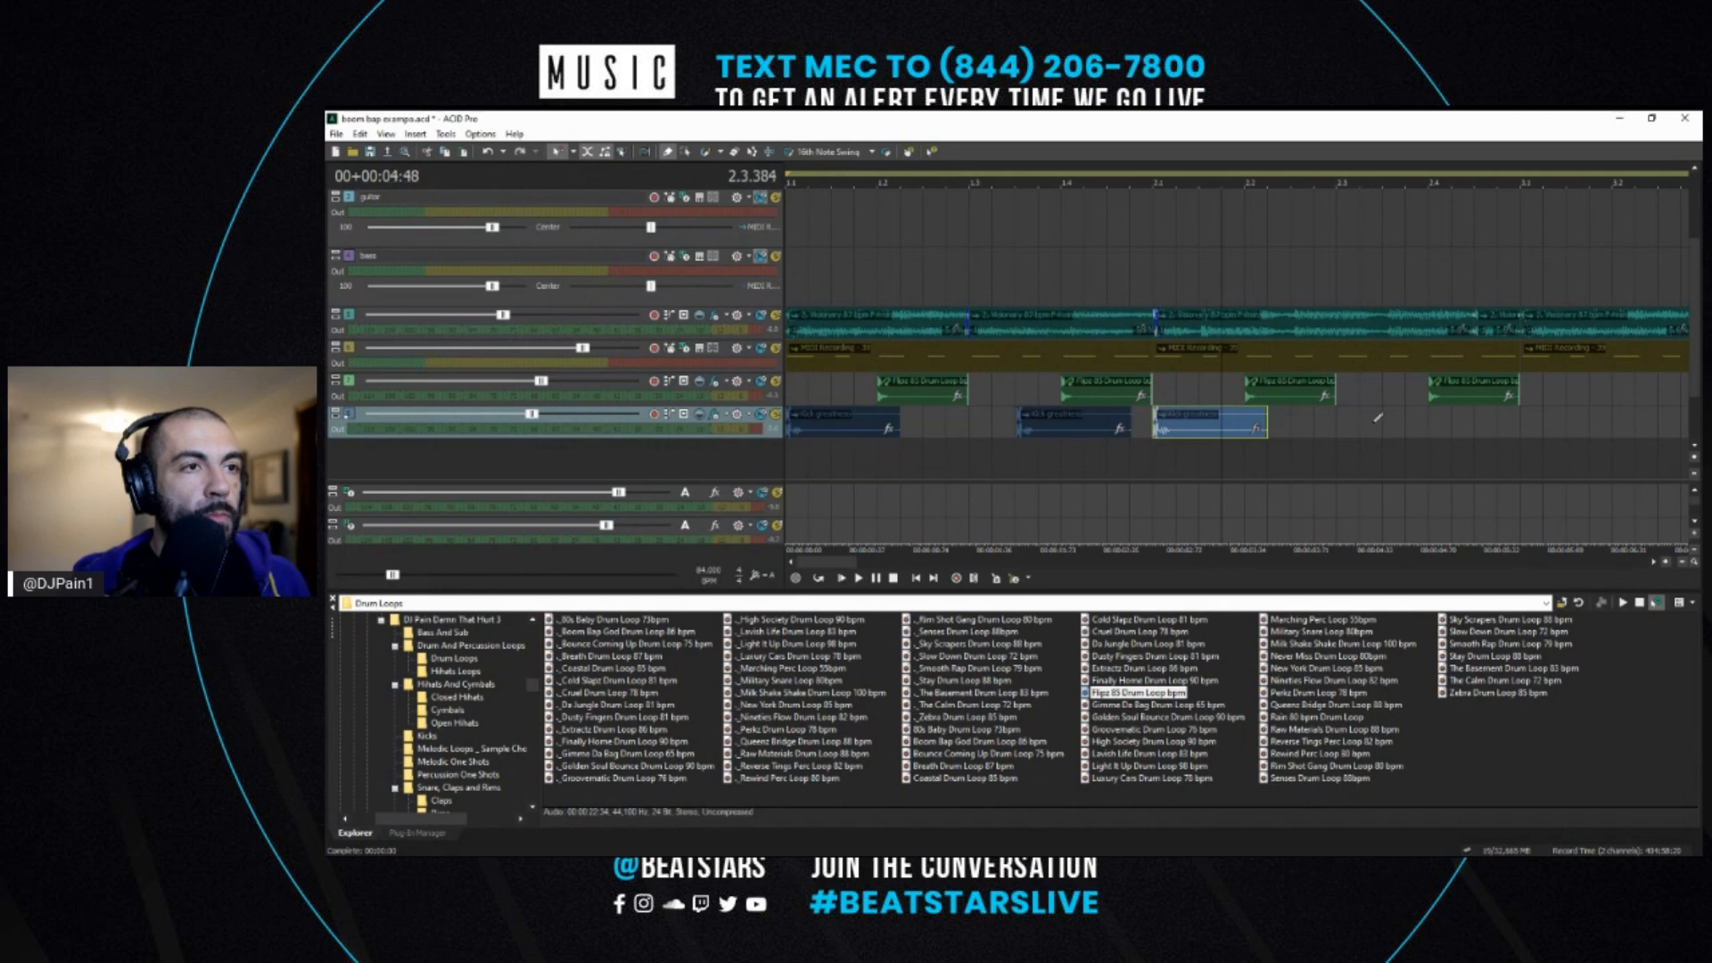
pyautogui.hotkey('ctrl', 'v')
pyautogui.click(1332, 458)
pyautogui.press('space')
# - Add kick hits at the end of bar 2 leading into bar 3 and play the pattern back
pyautogui.scroll(5, 1269, 421)
pyautogui.moveTo(1268, 421); pyautogui.dragTo(1359, 427)
pyautogui.click(1060, 476)
pyautogui.press('space')
pyautogui.press('space')
pyautogui.press('space')
pyautogui.scroll(-3, 1284, 430)
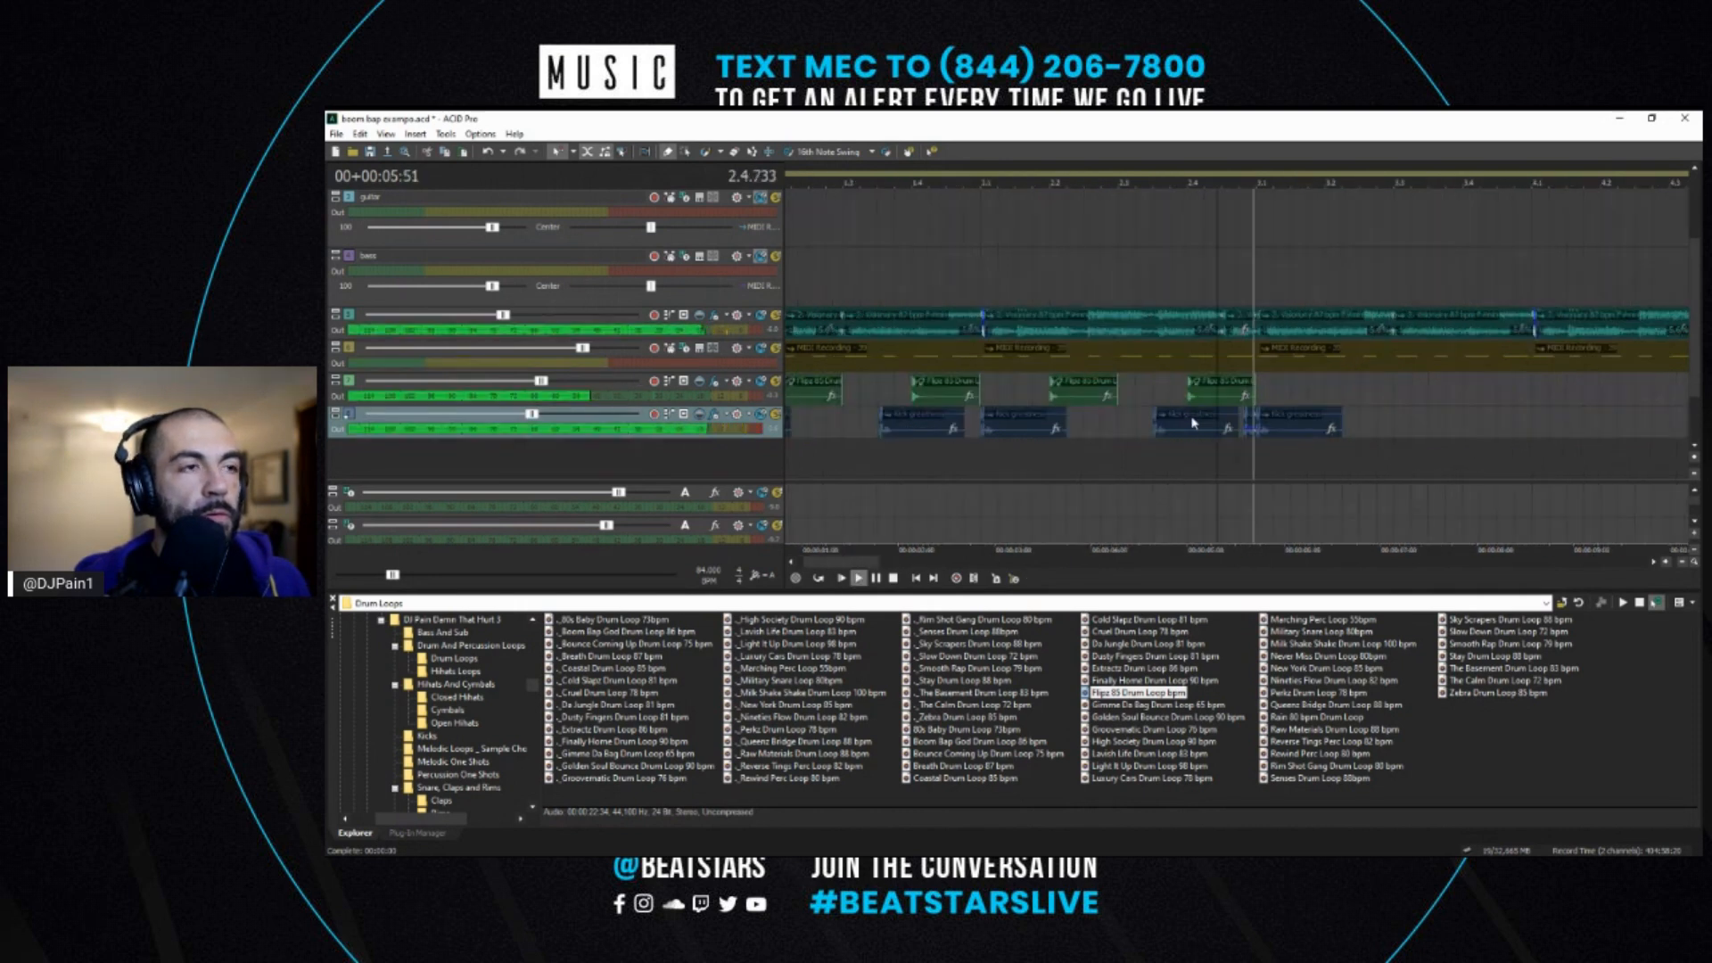
pyautogui.scroll(-2, 1160, 414)
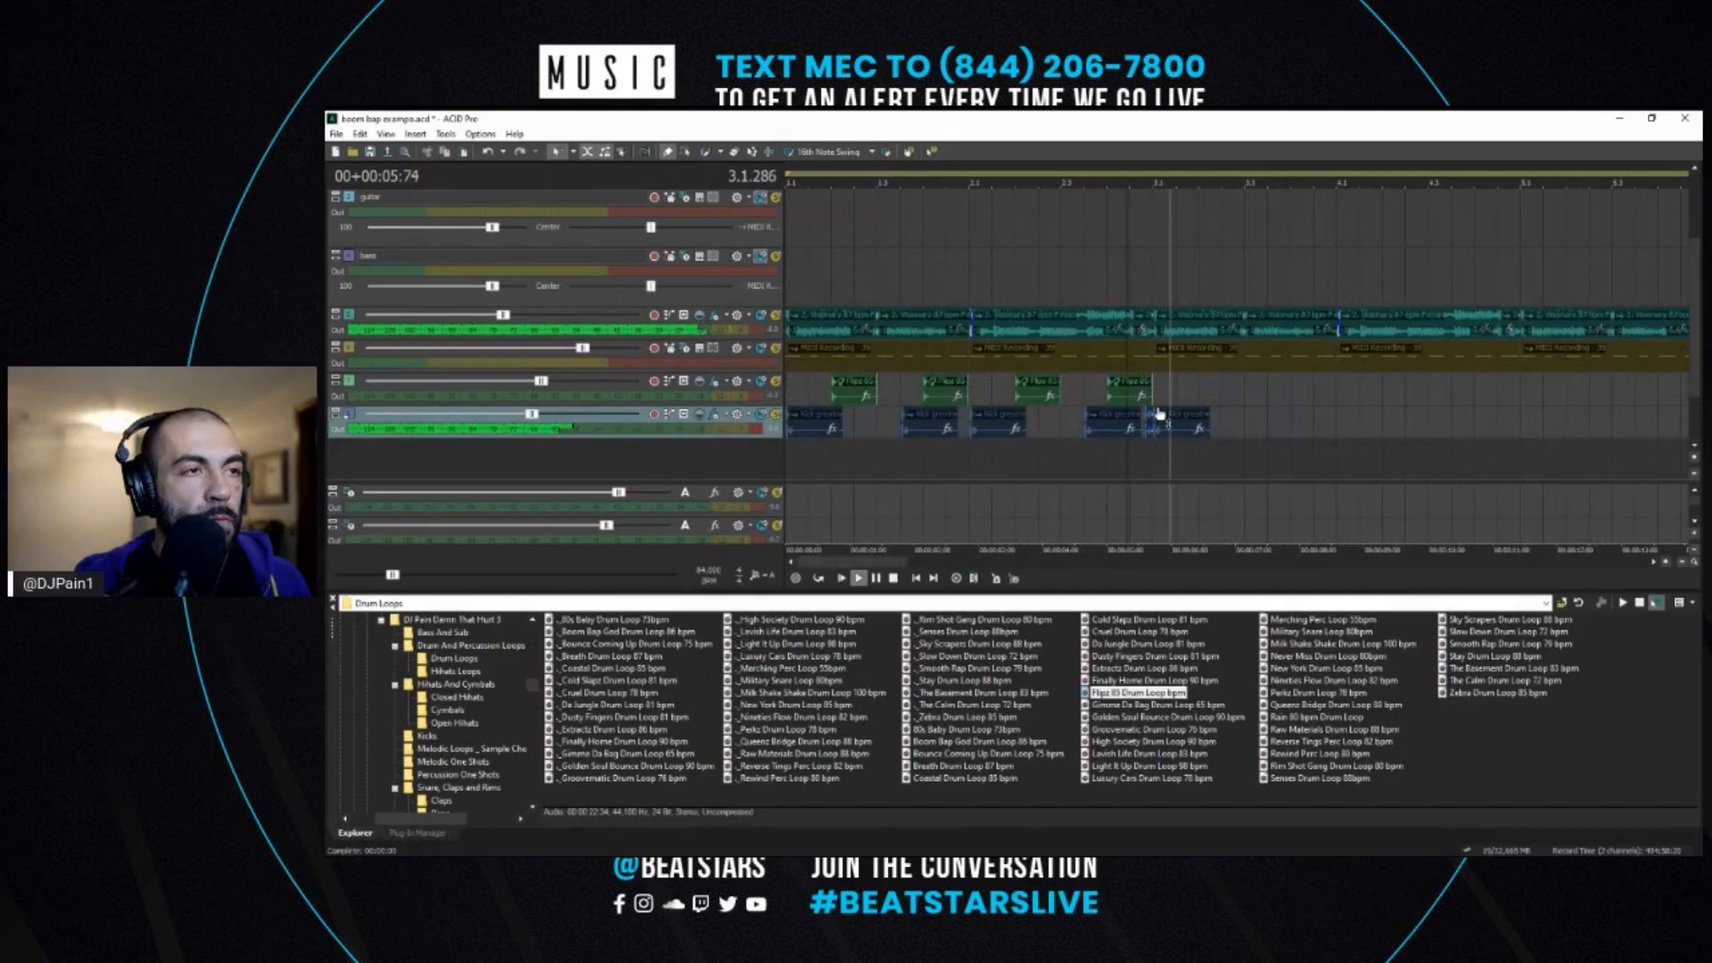
# - Switch to the Selection tool and delete the kick event at the start of bar 3
pyautogui.press('space')
pyautogui.click(686, 151)
pyautogui.press('space')
pyautogui.press('space')
pyautogui.click(1166, 420)
pyautogui.press('Delete')
# - Copy all kick and snare events of the first two bars, paste them at 3.1, and play from the start
pyautogui.moveTo(1183, 432); pyautogui.dragTo(796, 401)
pyautogui.hotkey('ctrl', 'c')
pyautogui.click(1177, 389)
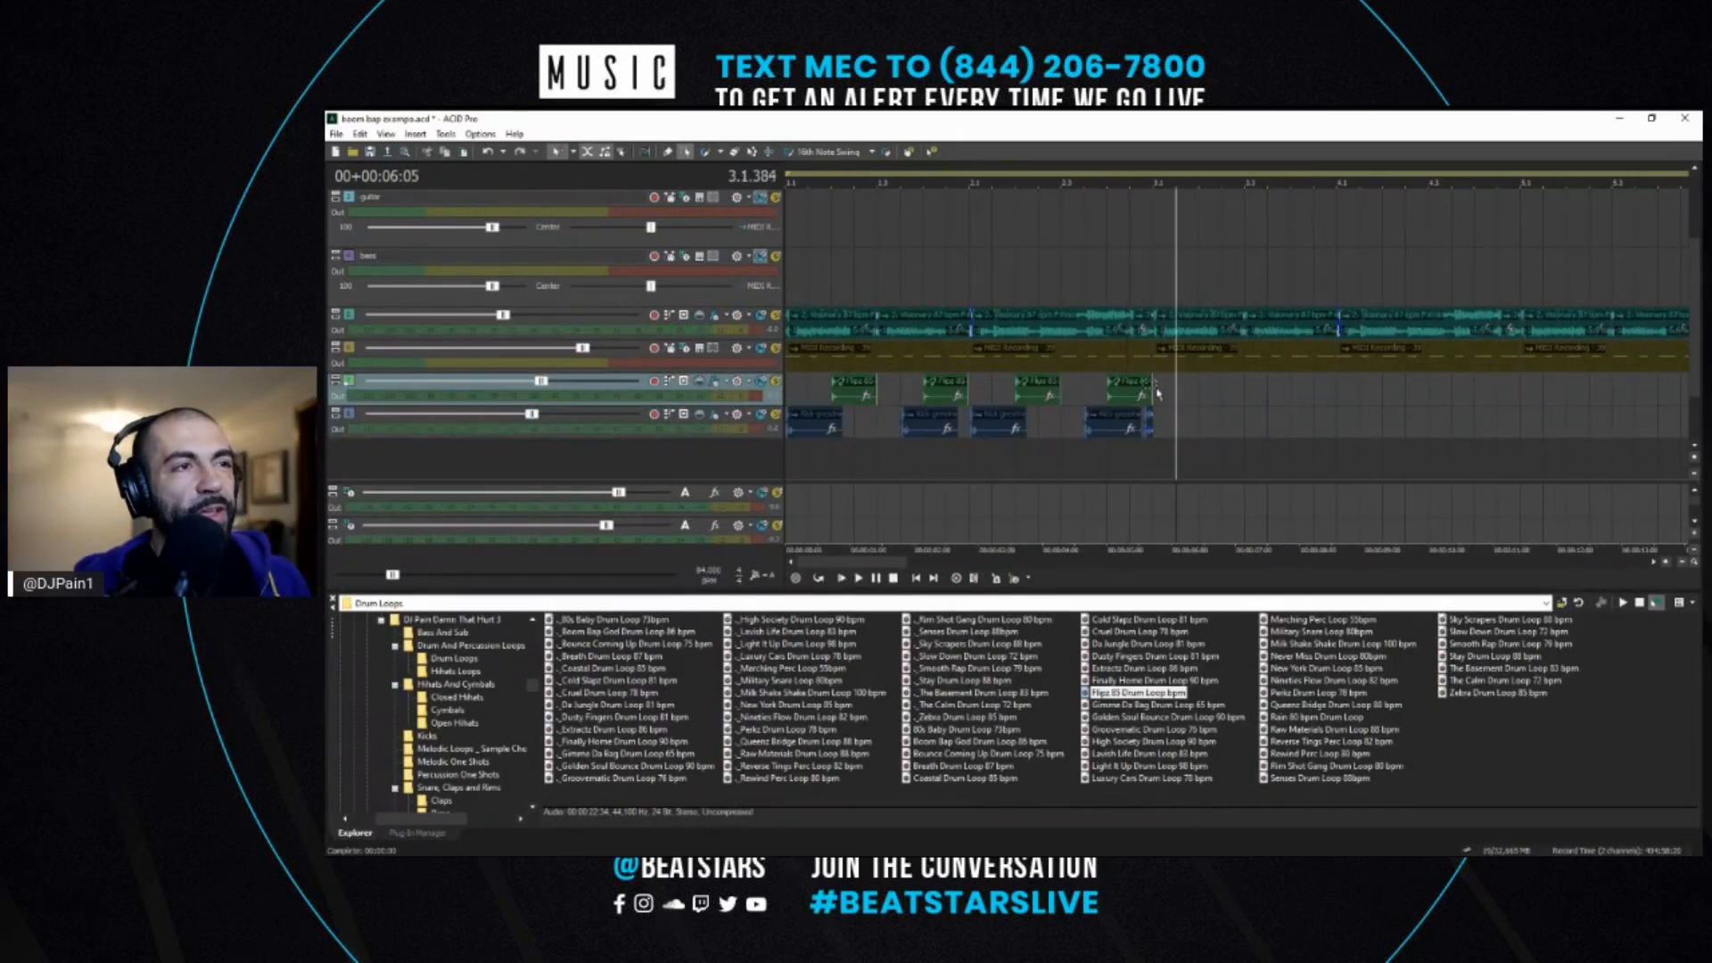
pyautogui.click(1159, 392)
pyautogui.scroll(-4, 1115, 426)
pyautogui.hotkey('ctrl', 'v')
pyautogui.click(842, 580)
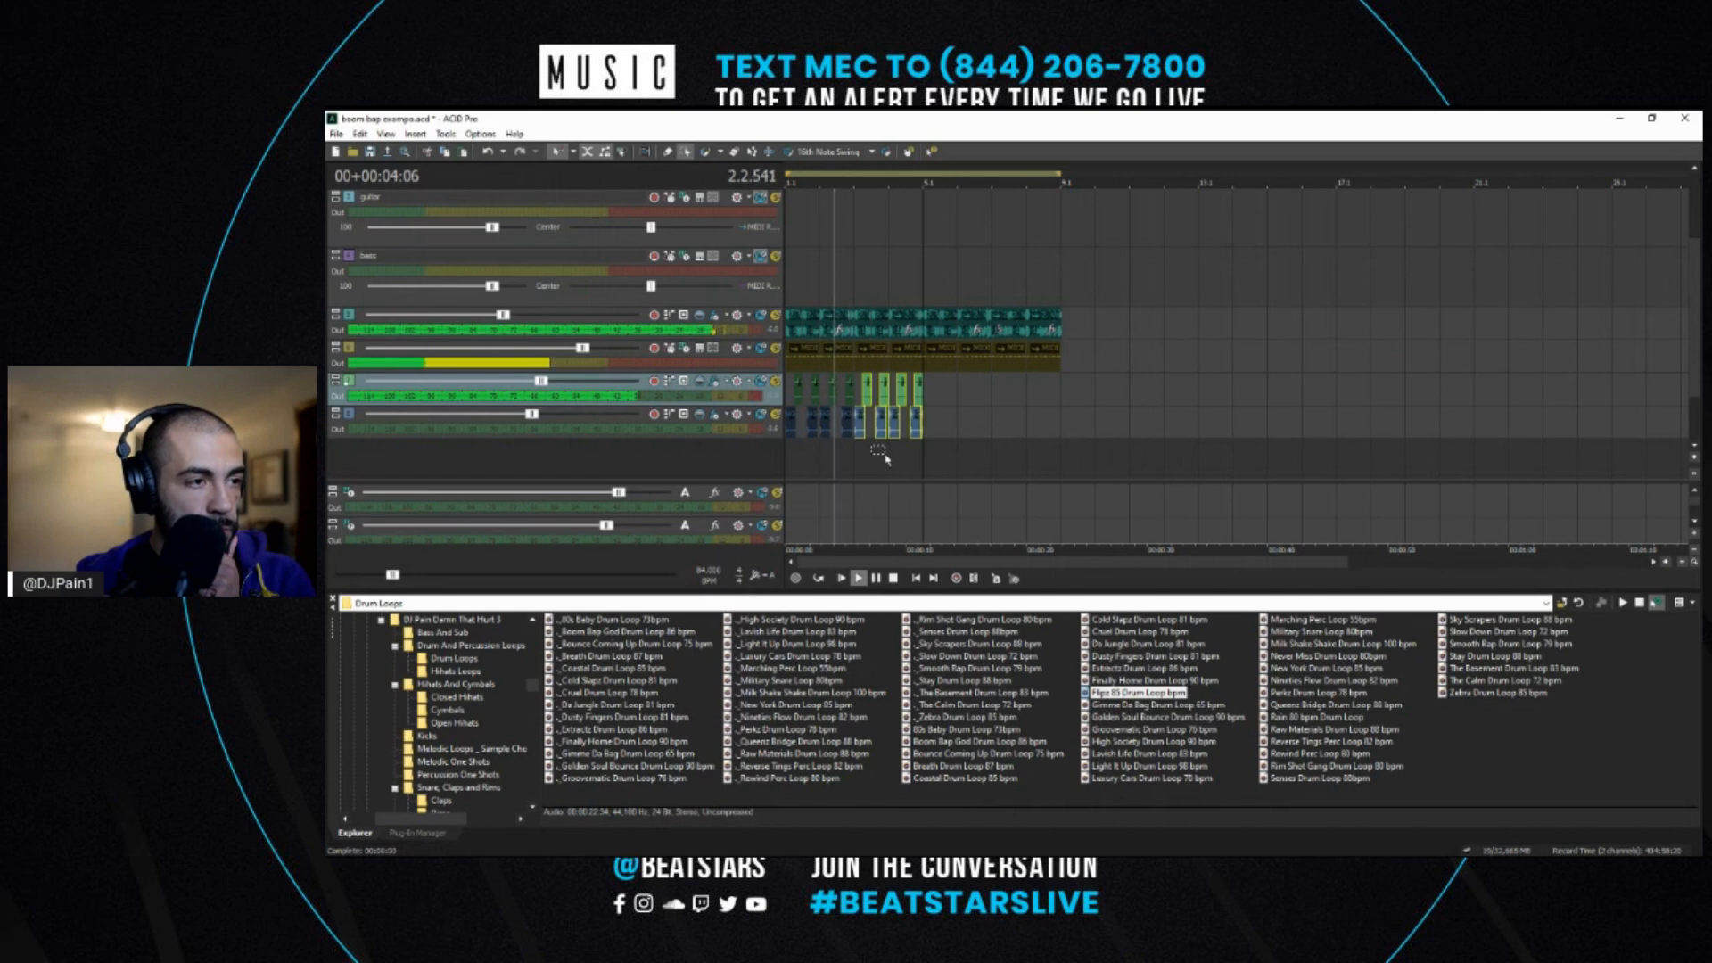
# - Copy all kick and snare events of the first four bars and paste them at 5.1
pyautogui.scroll(3, 885, 459)
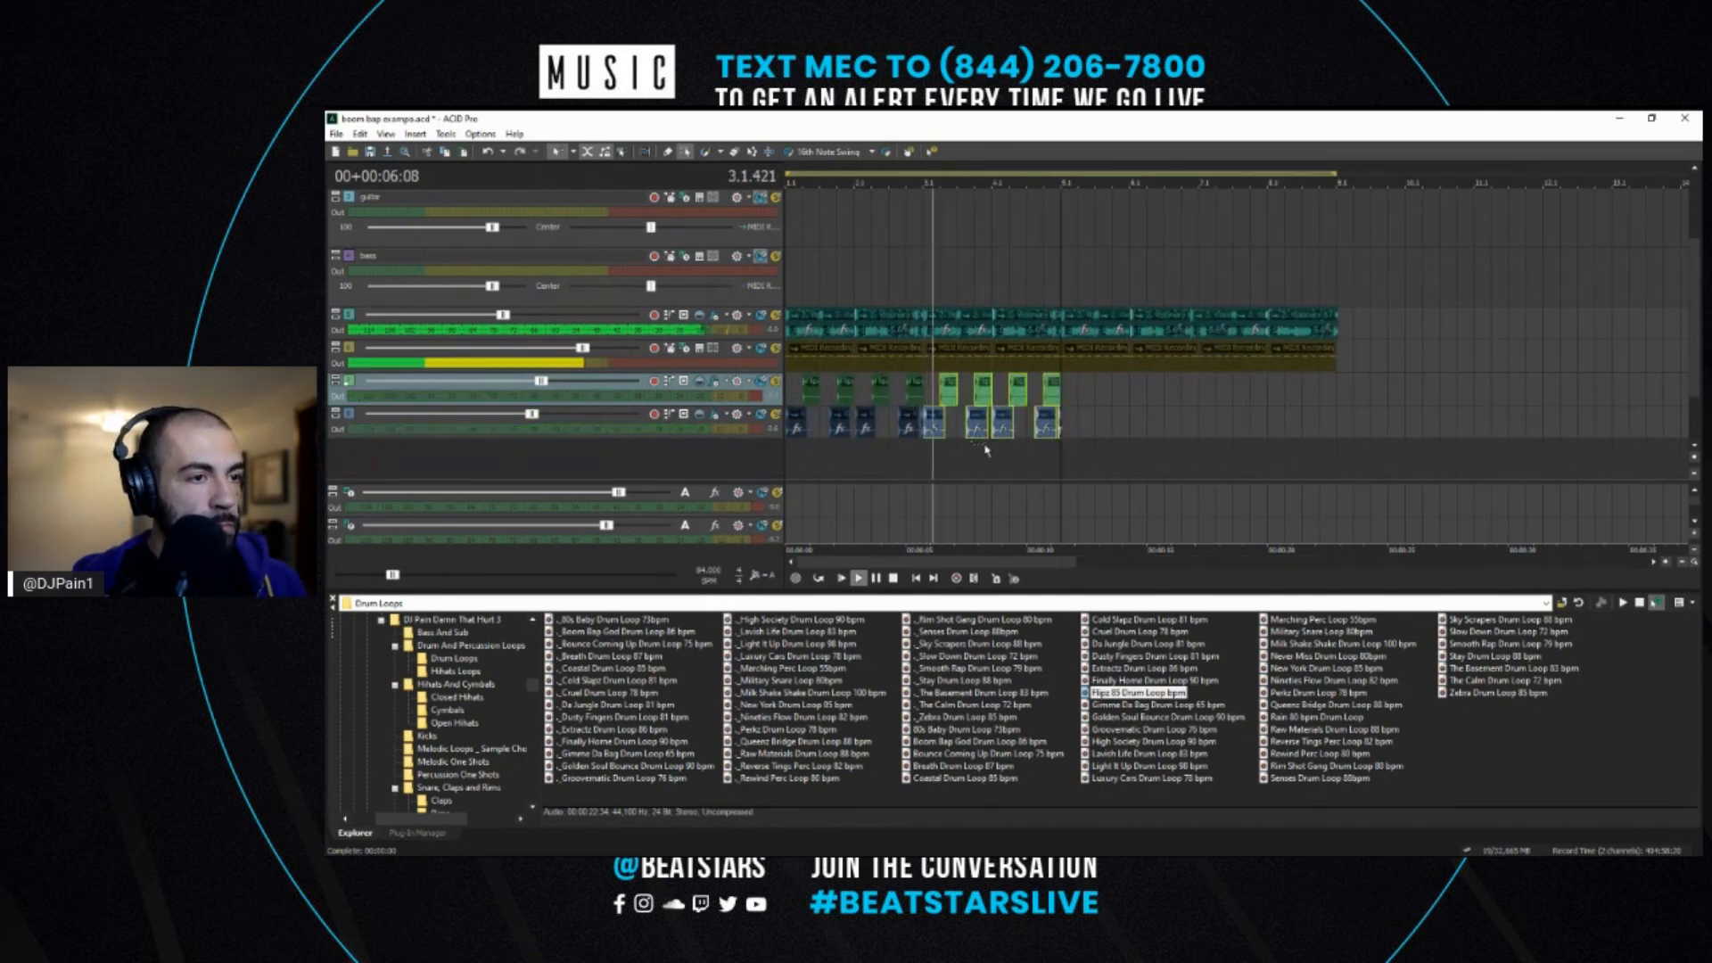
pyautogui.moveTo(1097, 441); pyautogui.dragTo(791, 399)
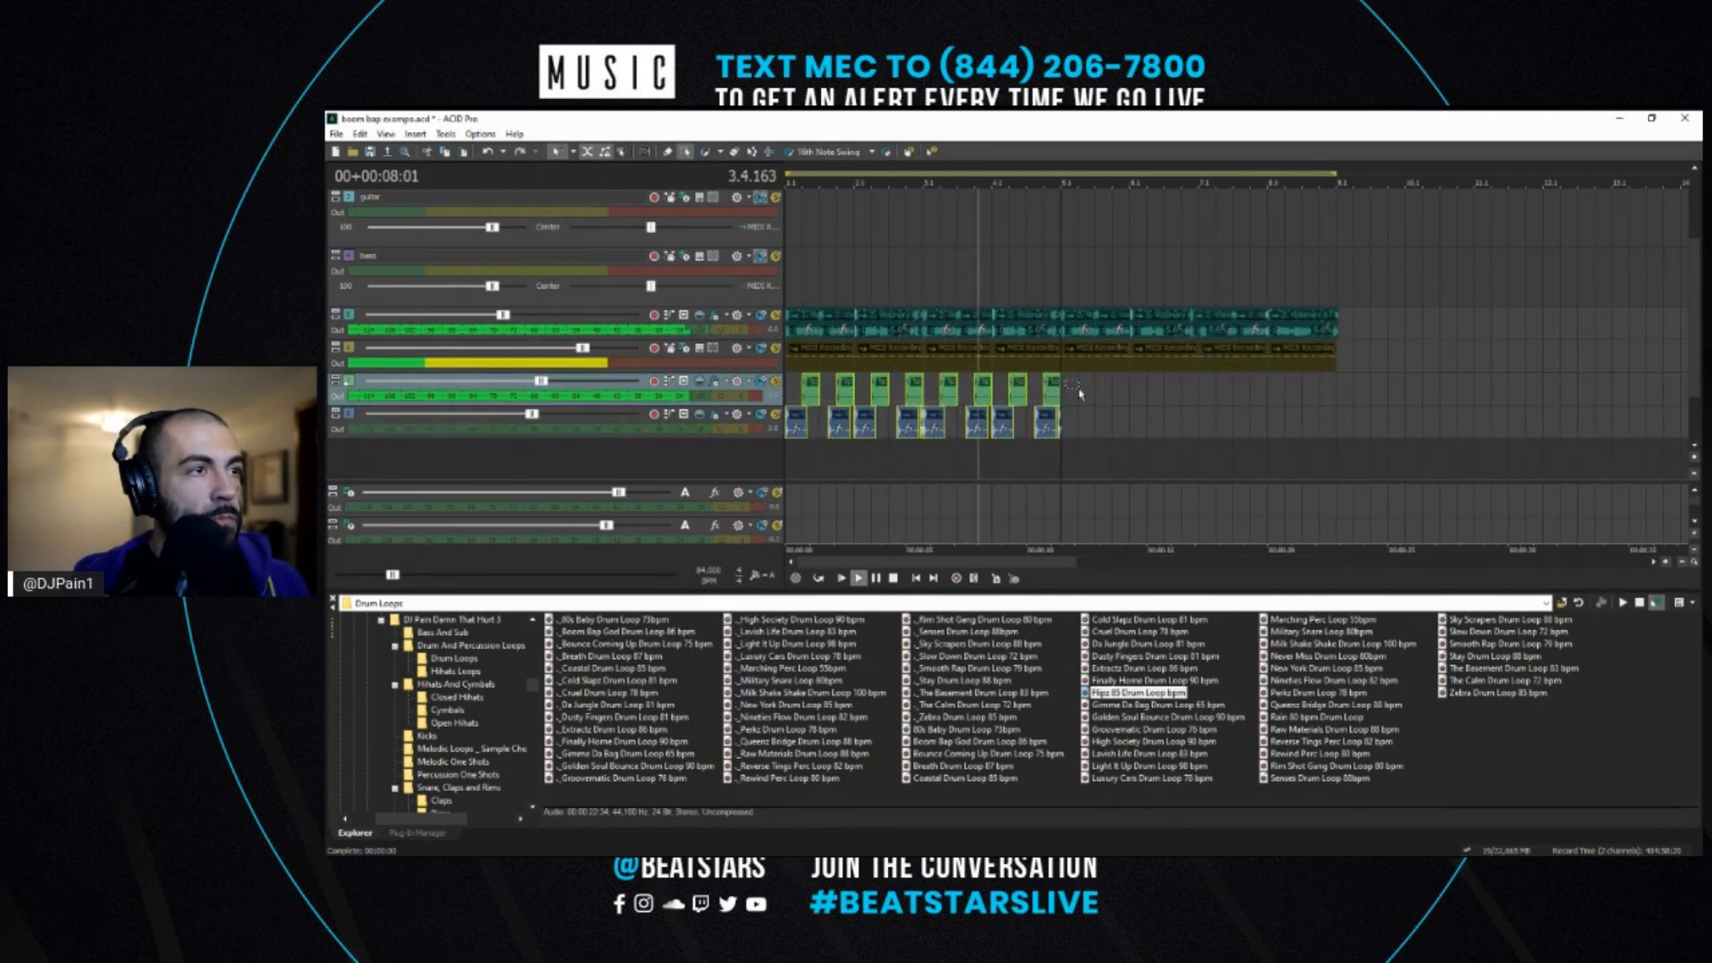
pyautogui.hotkey('ctrl', 'c')
pyautogui.hotkey('ctrl', 'v')
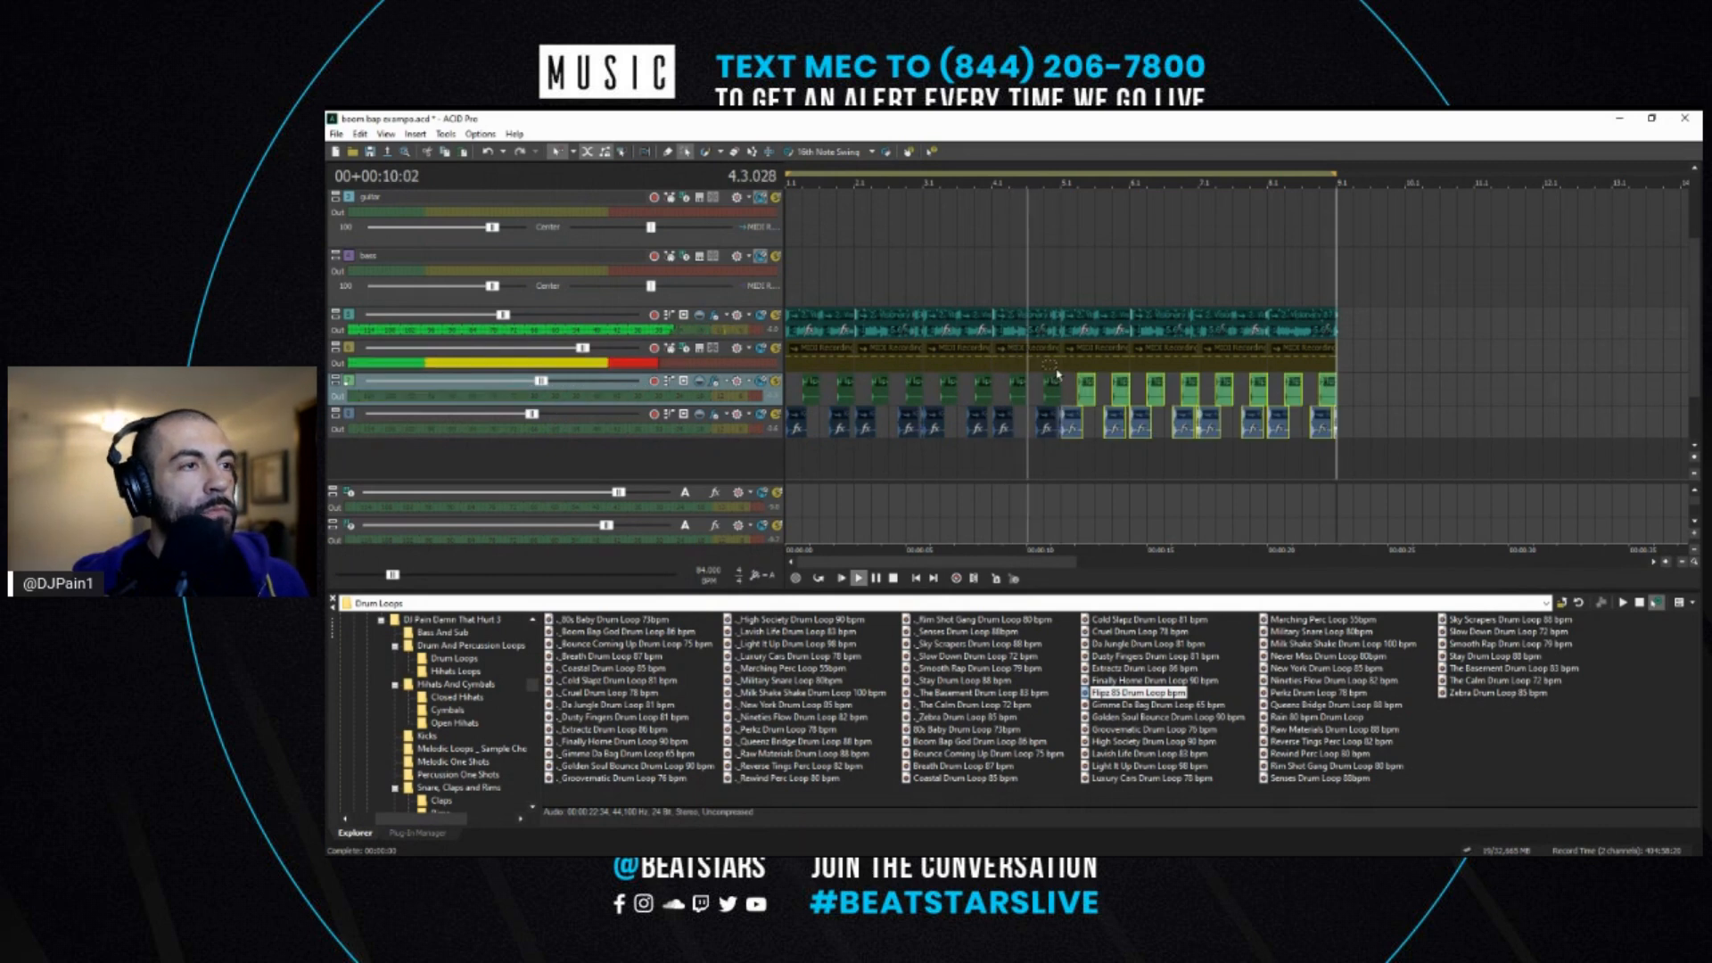
pyautogui.click(925, 423)
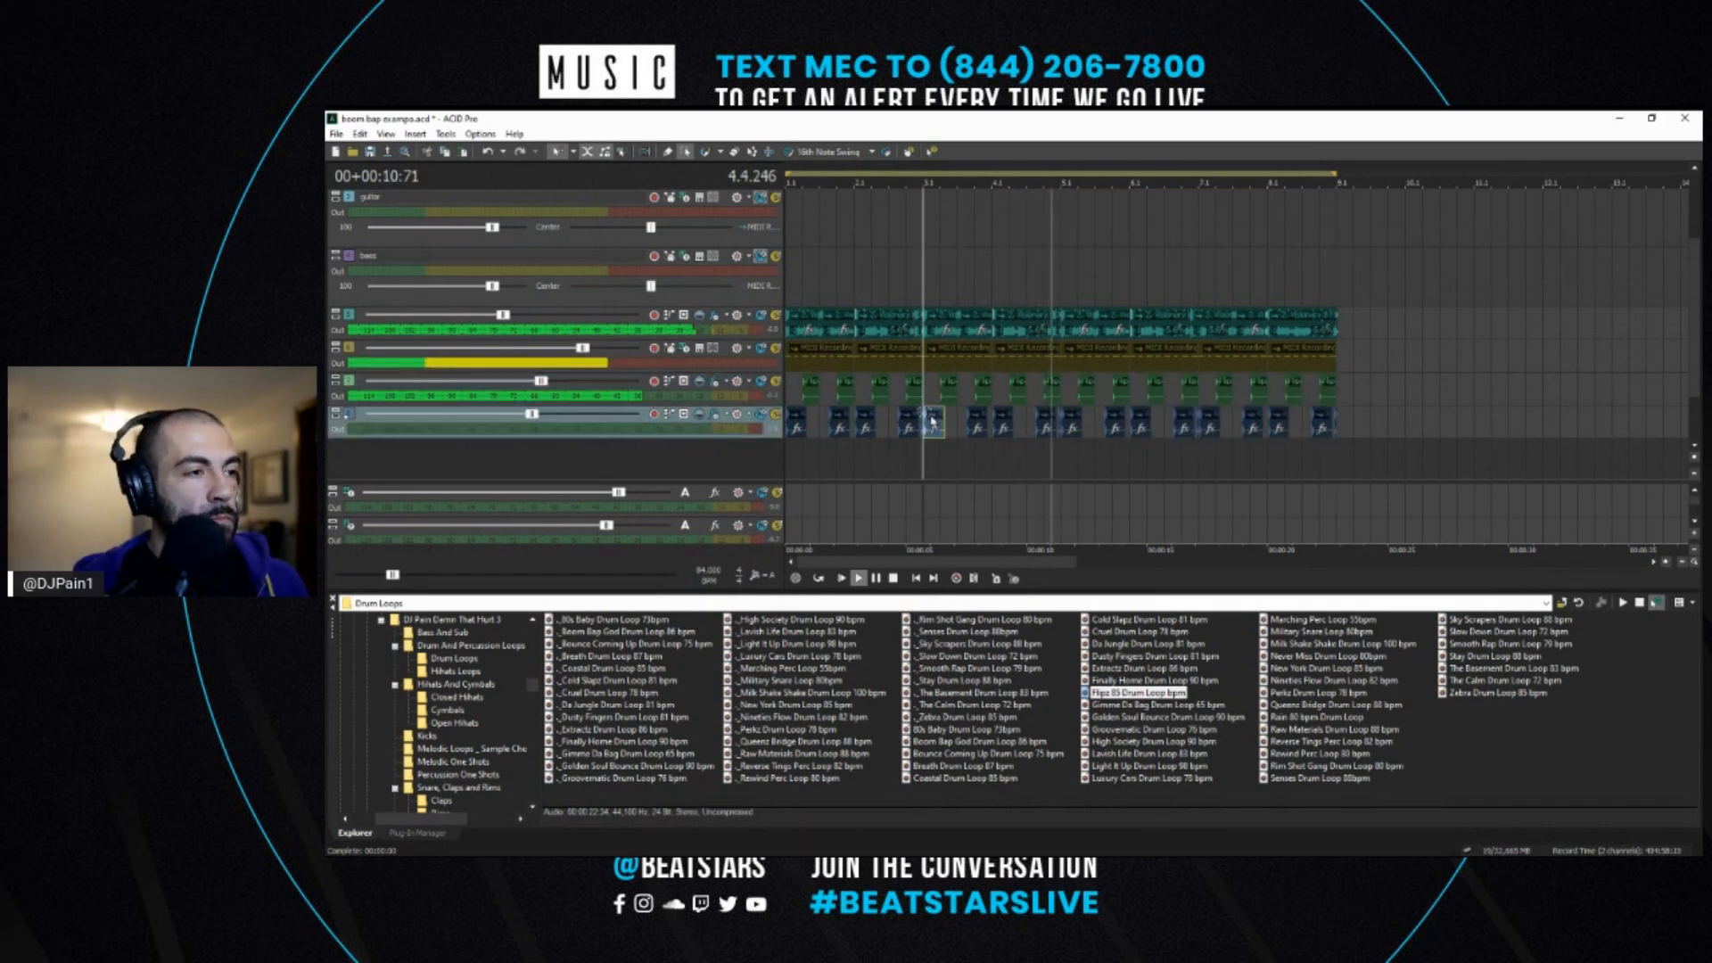
# - Audition samples in the Open Hihats folder and add Open Hat 9 to the project as a new track
pyautogui.click(457, 723)
pyautogui.click(899, 668)
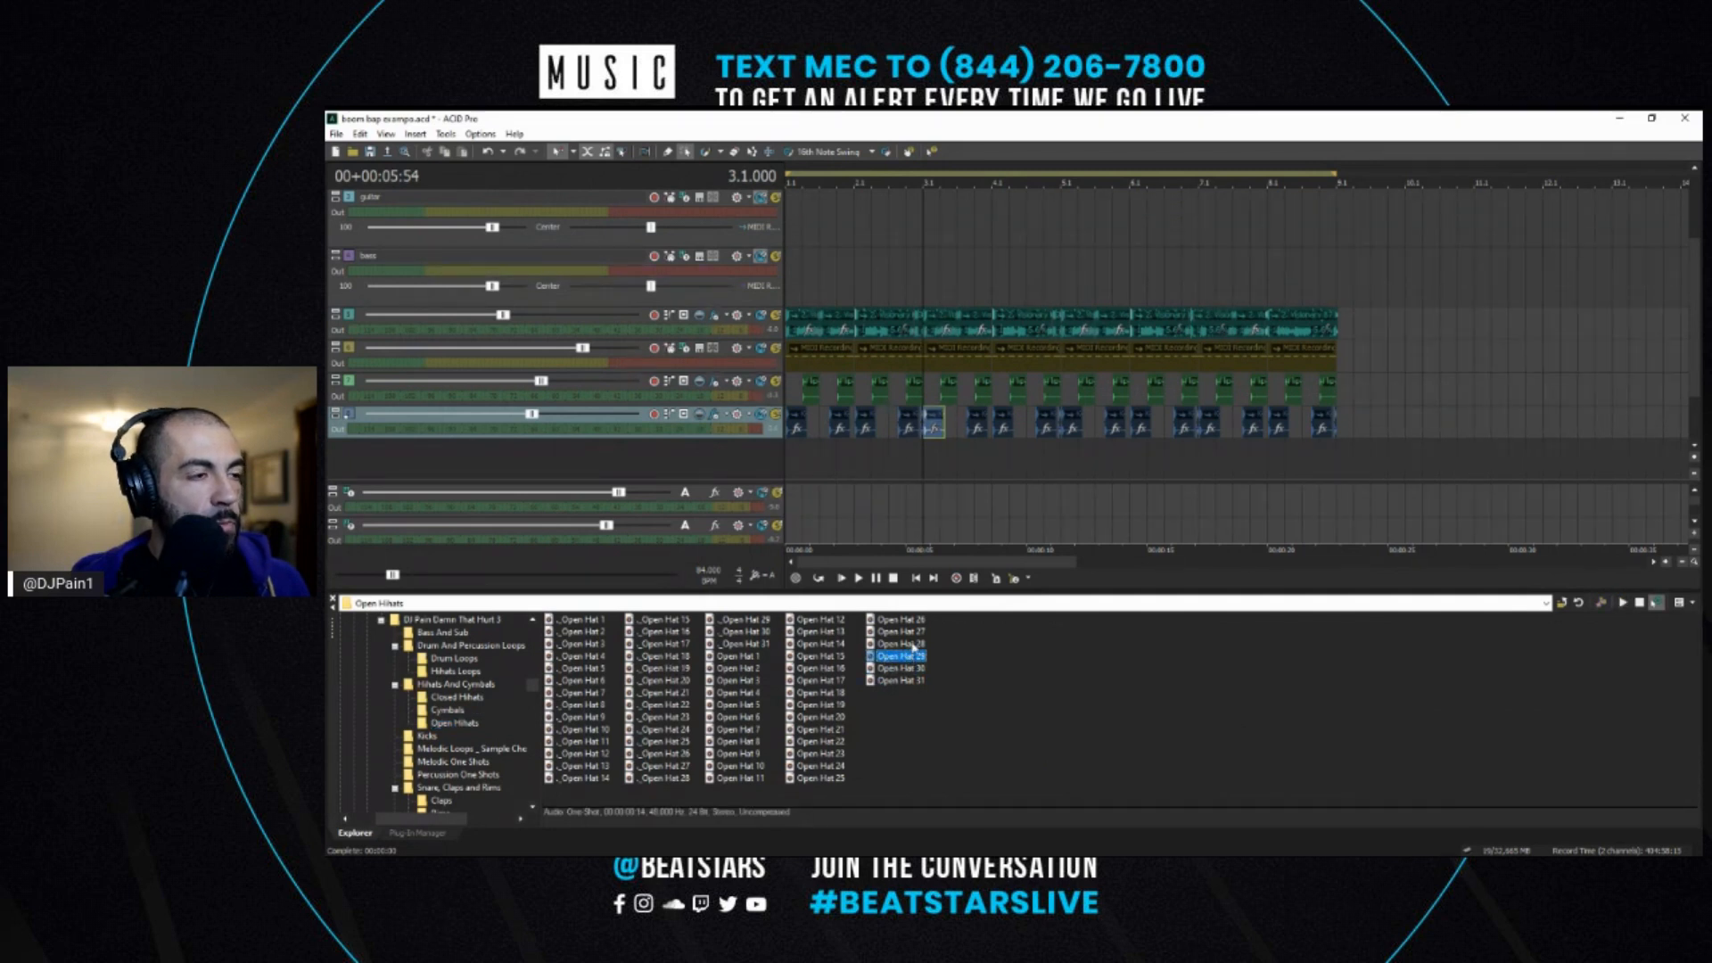
pyautogui.click(834, 744)
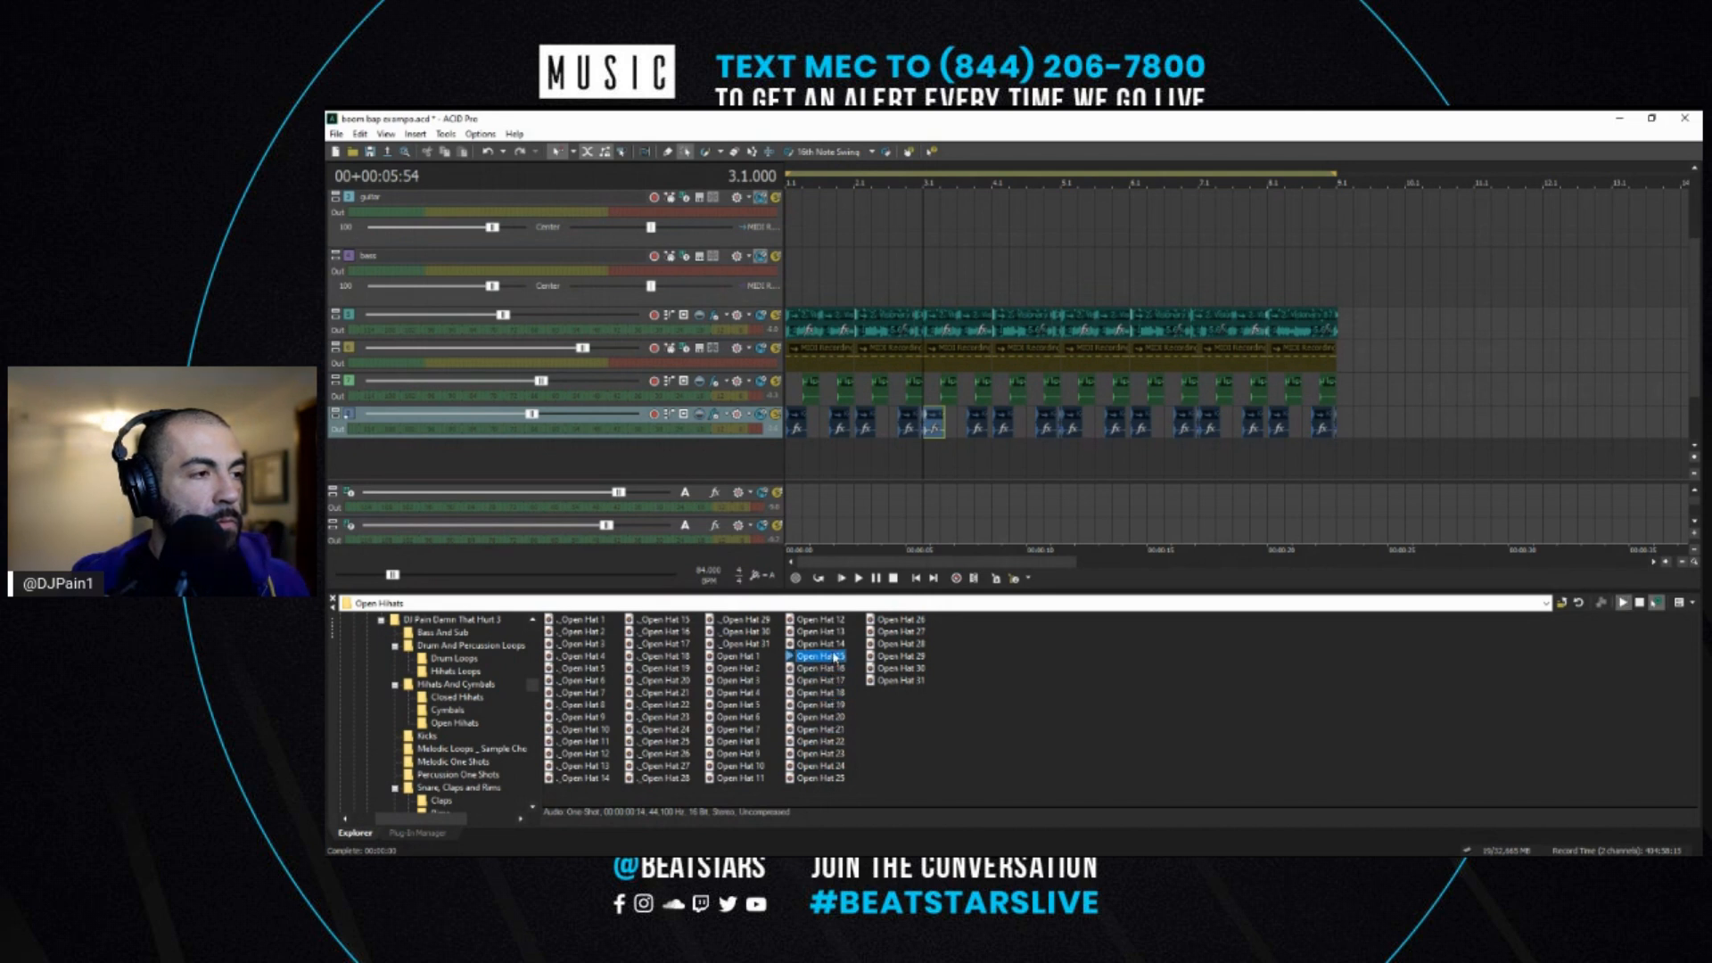
pyautogui.click(756, 780)
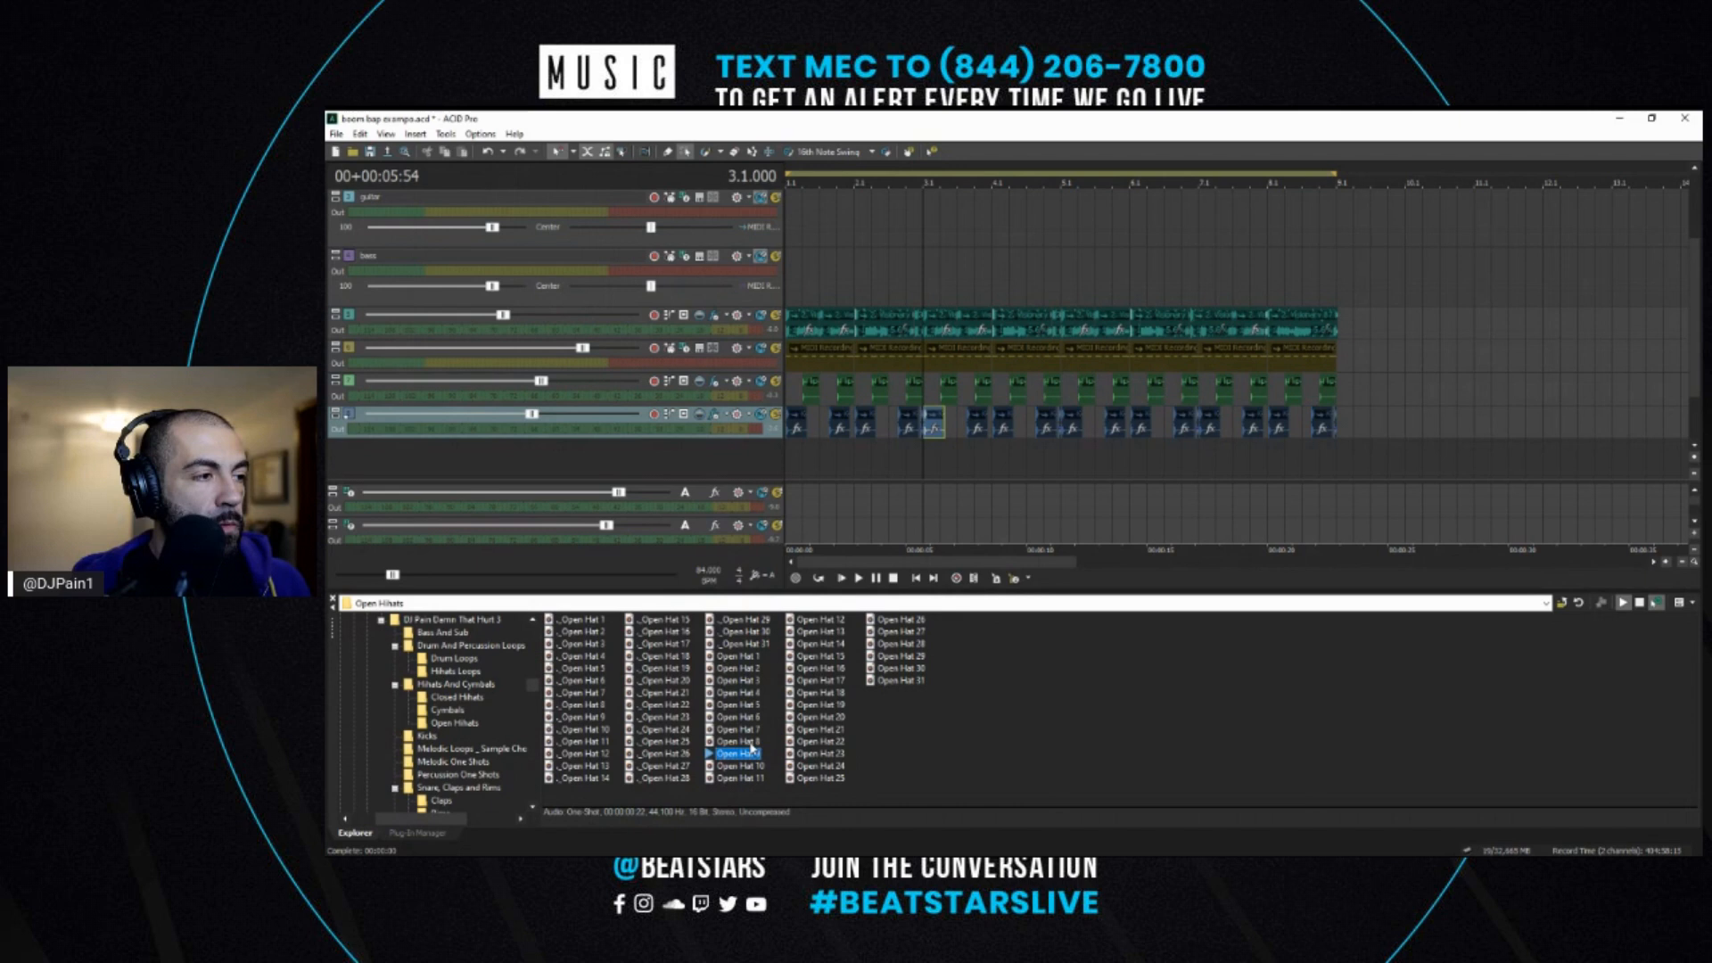
pyautogui.moveTo(749, 759); pyautogui.dragTo(876, 399)
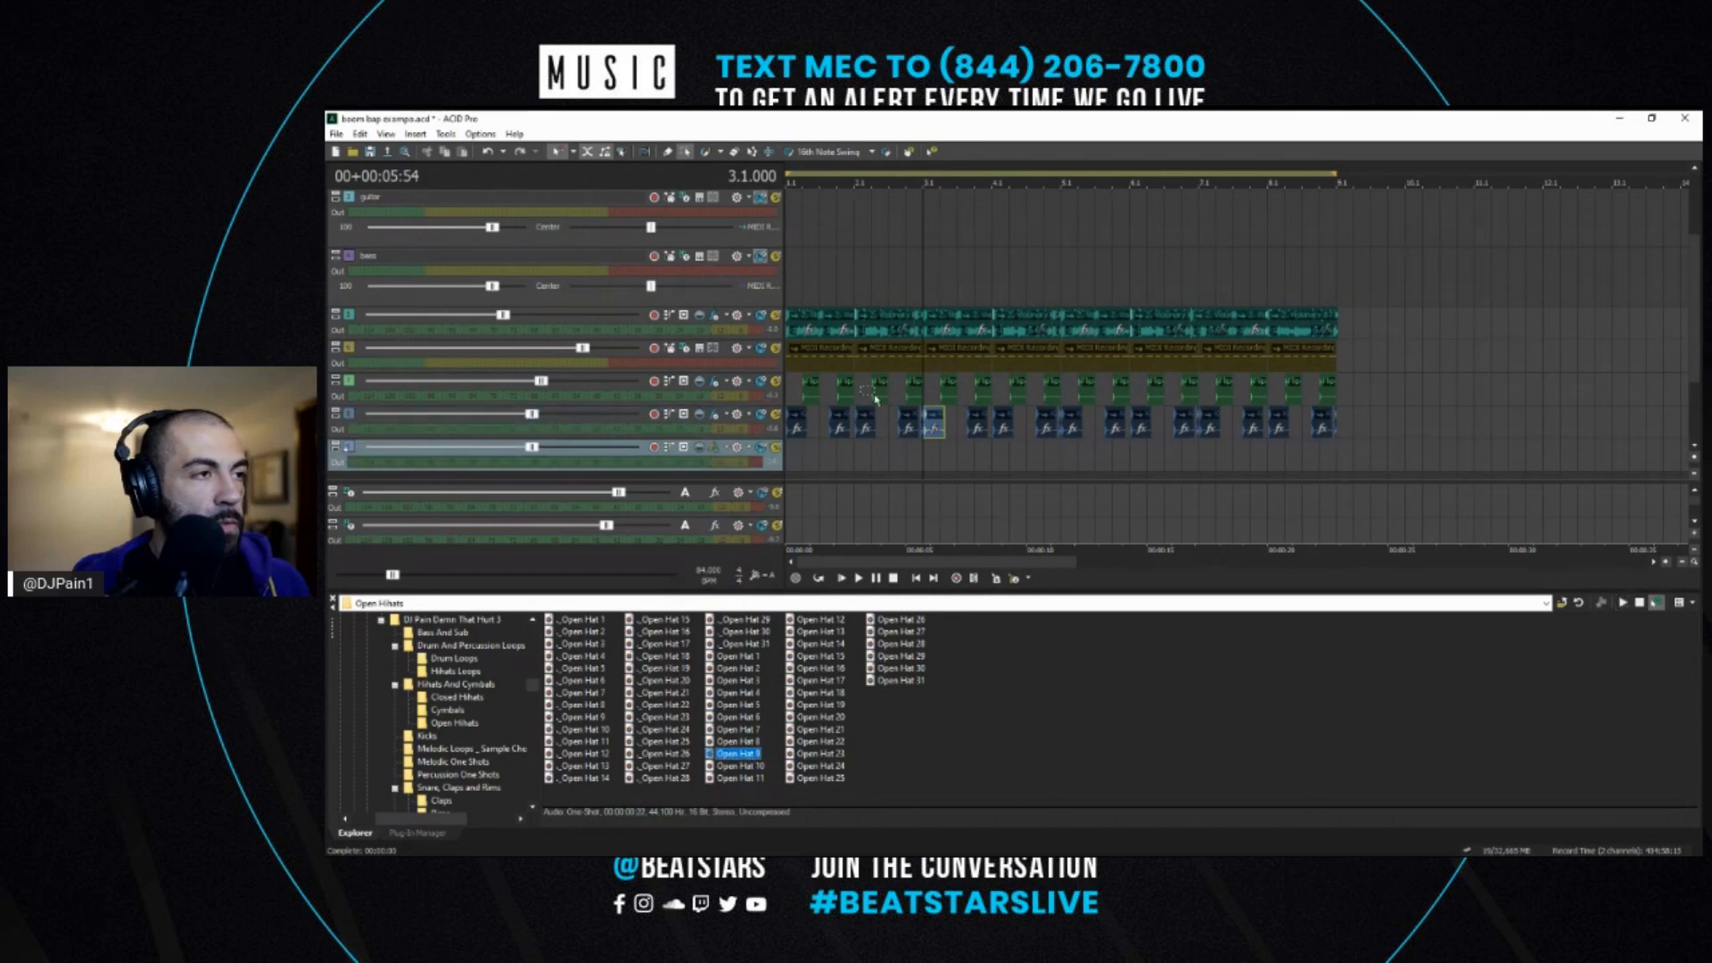
# - Play the pattern and paint an open hat event at 2.3.384 on the new track
pyautogui.click(788, 455)
pyautogui.scroll(2, 1159, 353)
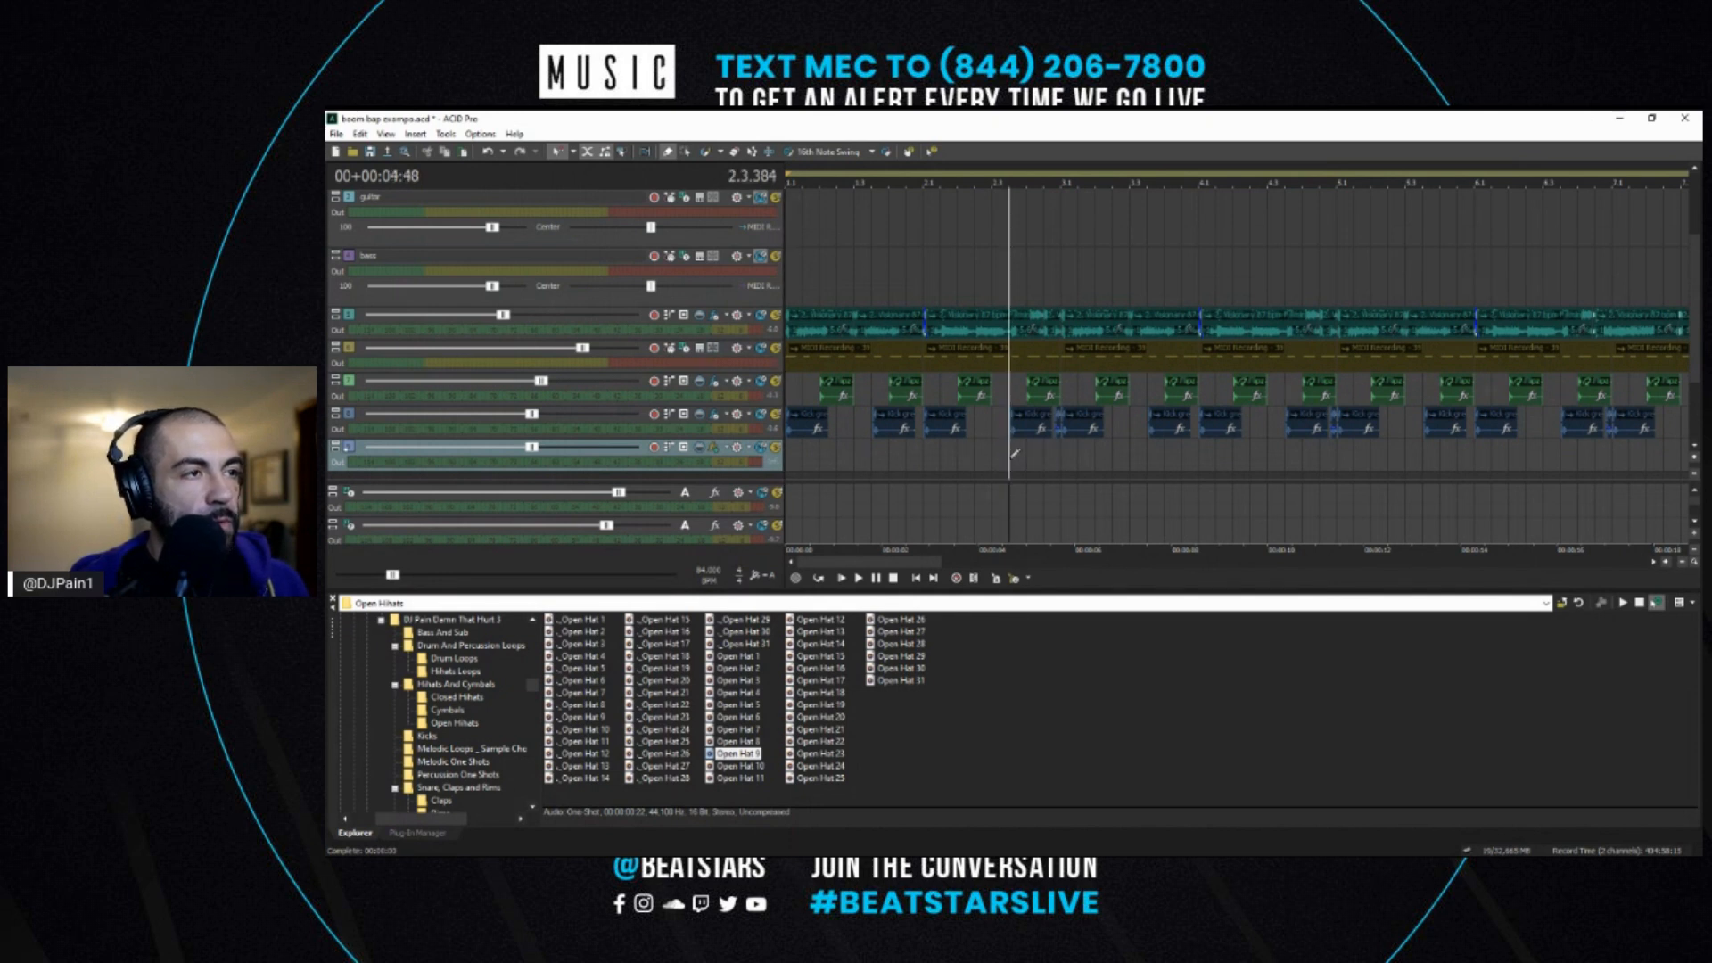
pyautogui.scroll(-1, 1017, 452)
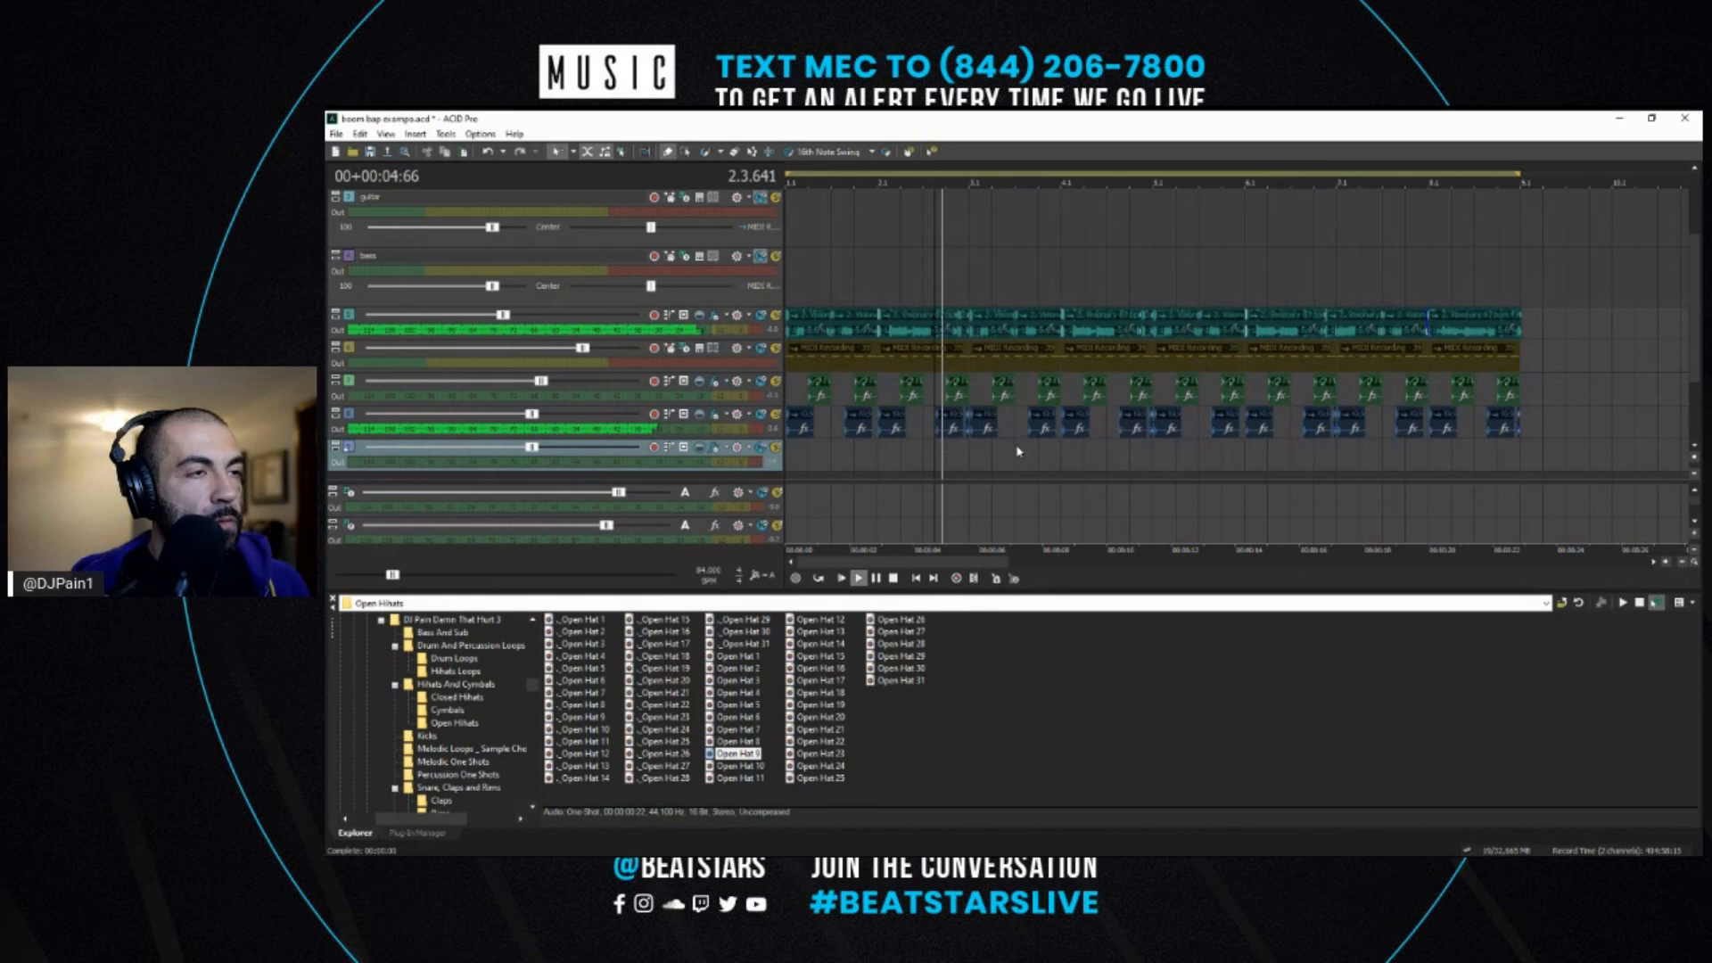
pyautogui.scroll(4, 1285, 452)
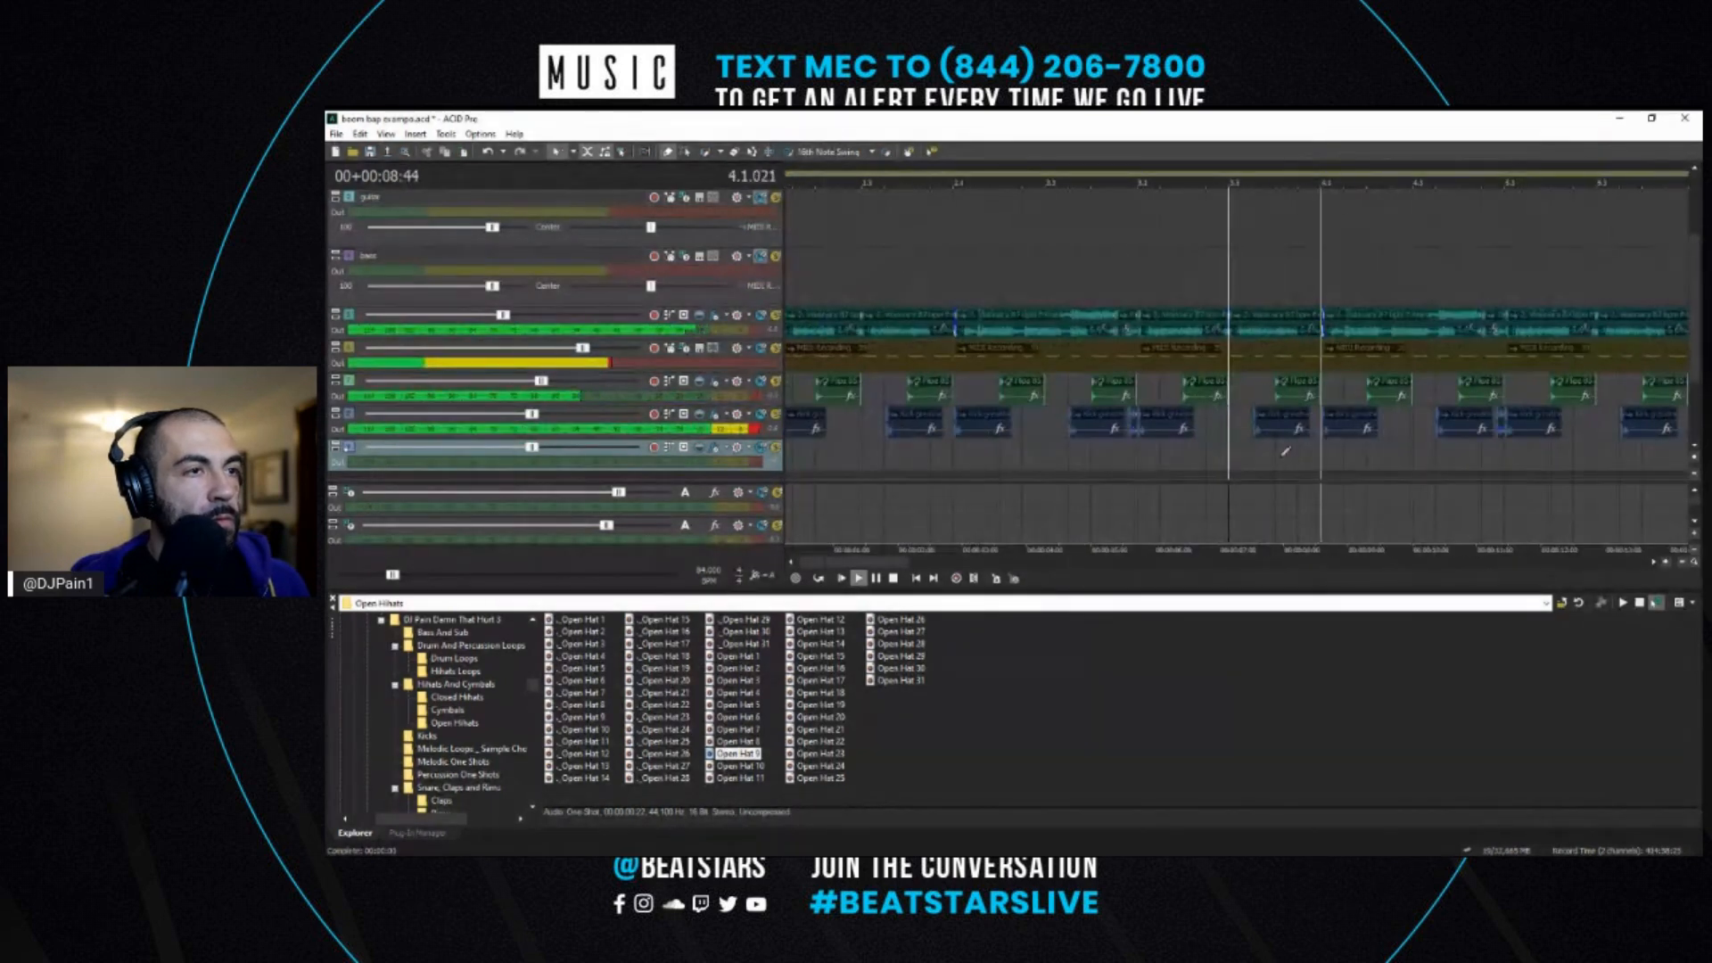
pyautogui.press('space')
pyautogui.scroll(-4, 963, 480)
pyautogui.click(792, 454)
pyautogui.scroll(3, 1144, 409)
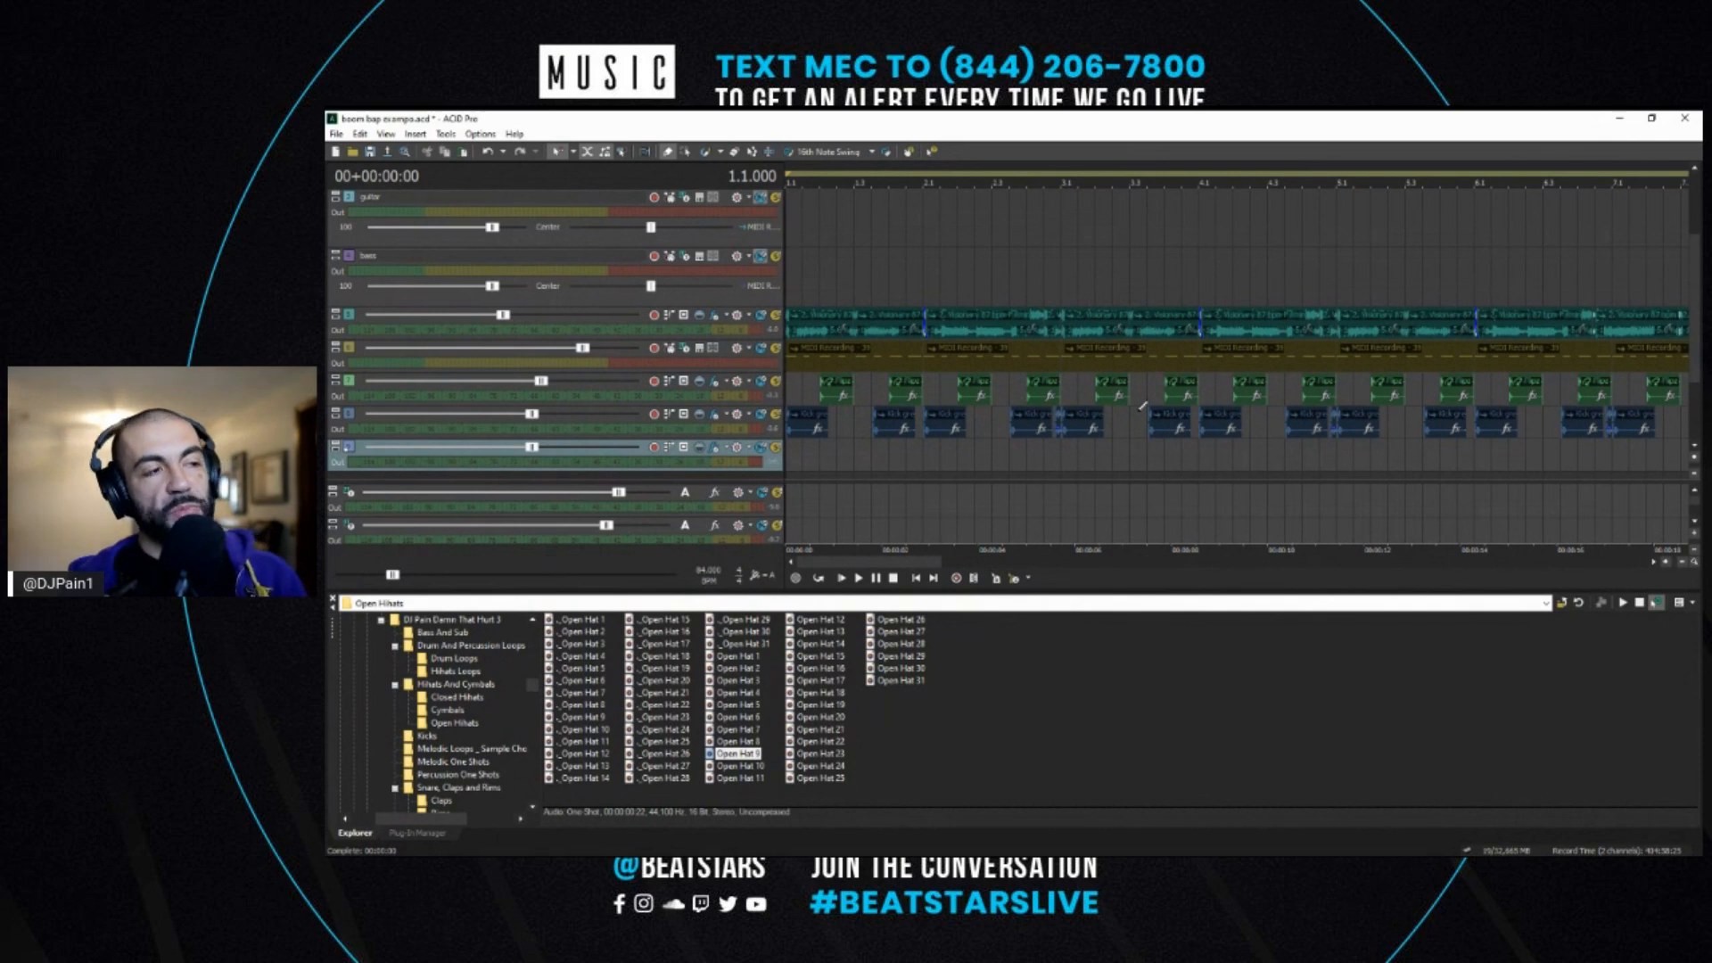
pyautogui.press('space')
pyautogui.scroll(2, 1070, 446)
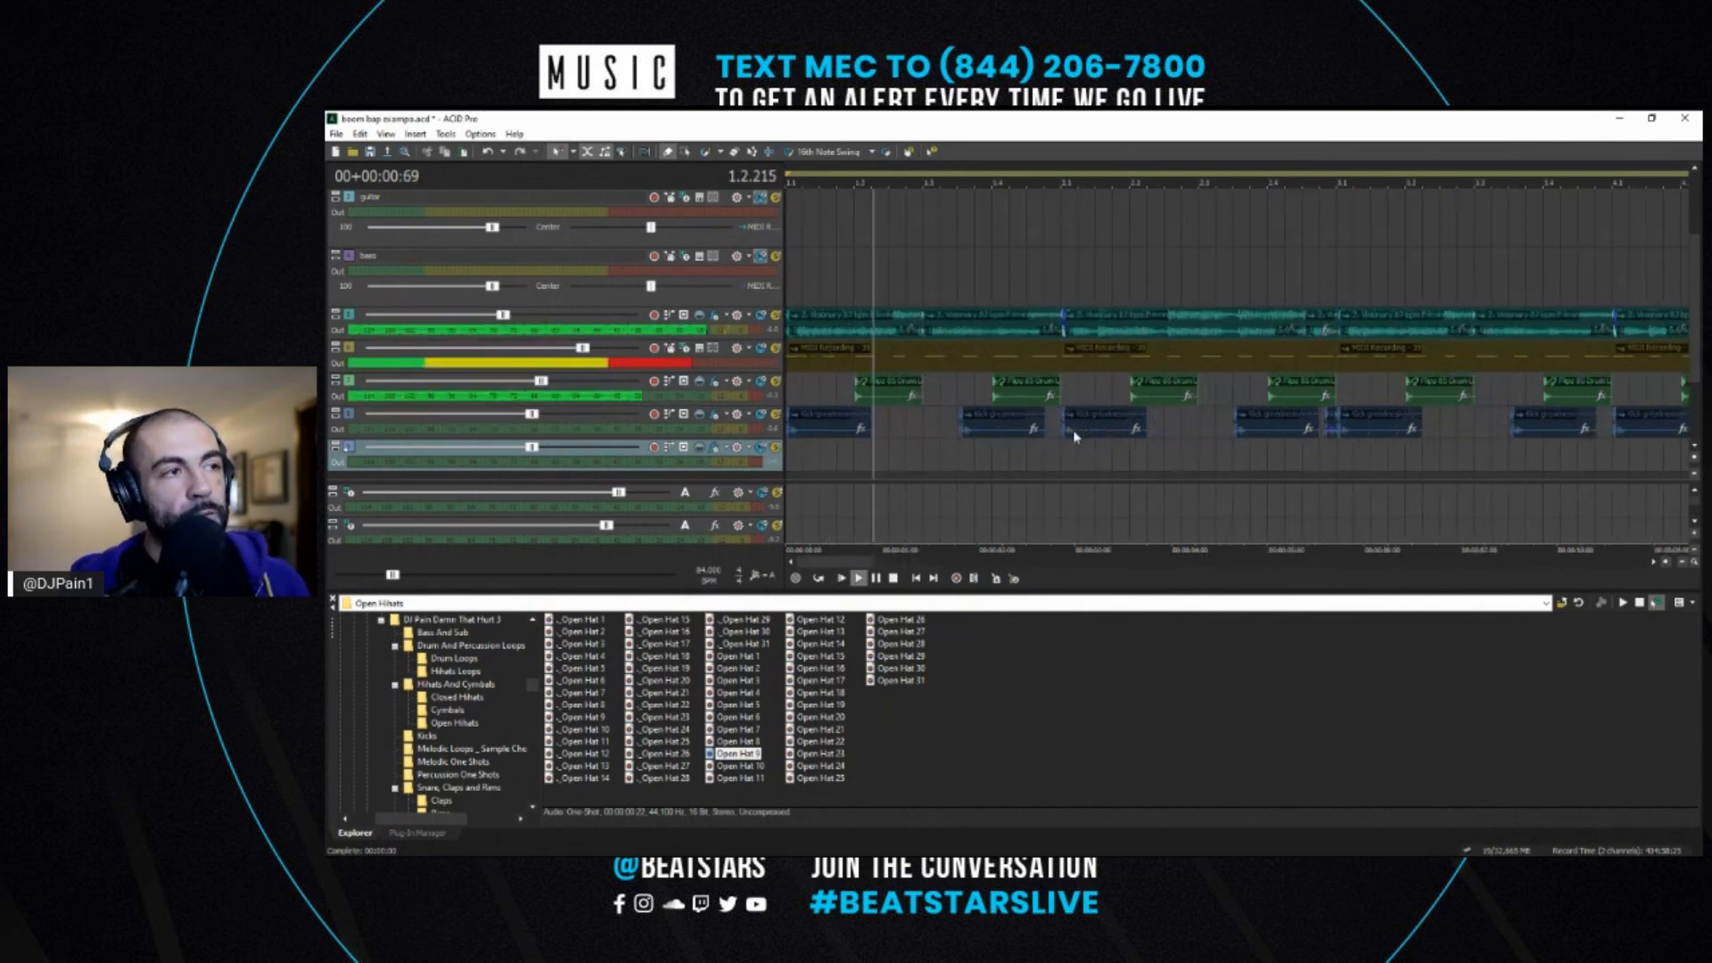
pyautogui.click(1236, 462)
pyautogui.scroll(7, 1271, 462)
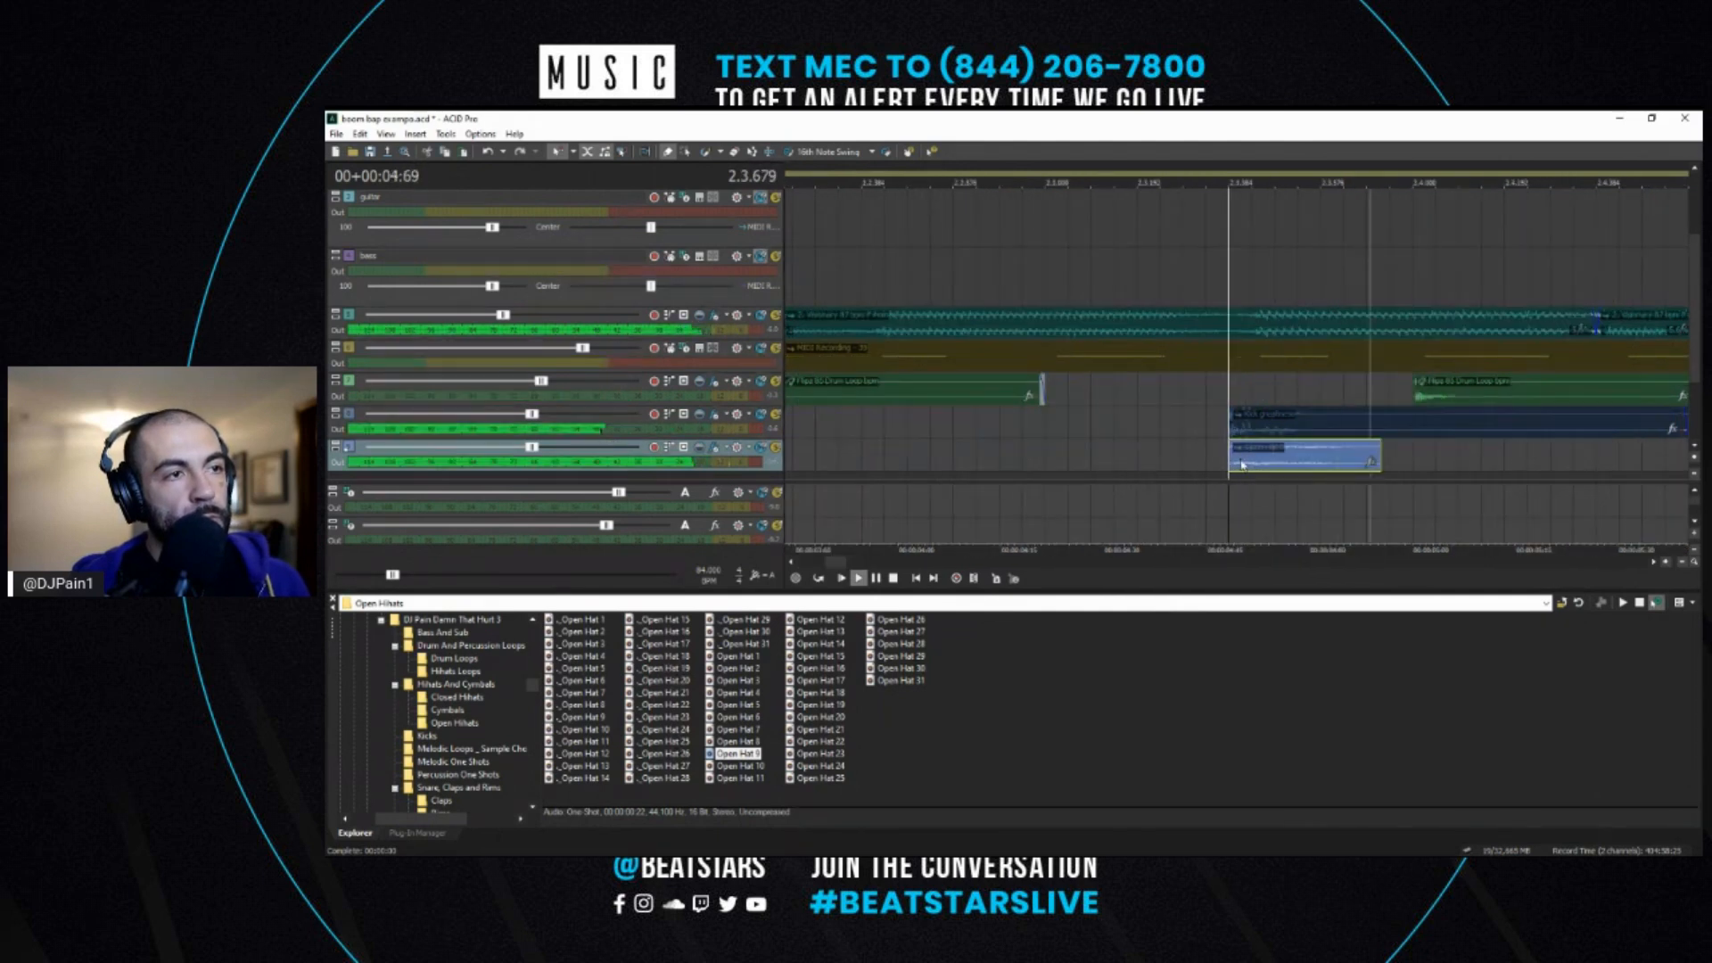
pyautogui.scroll(-8, 1264, 462)
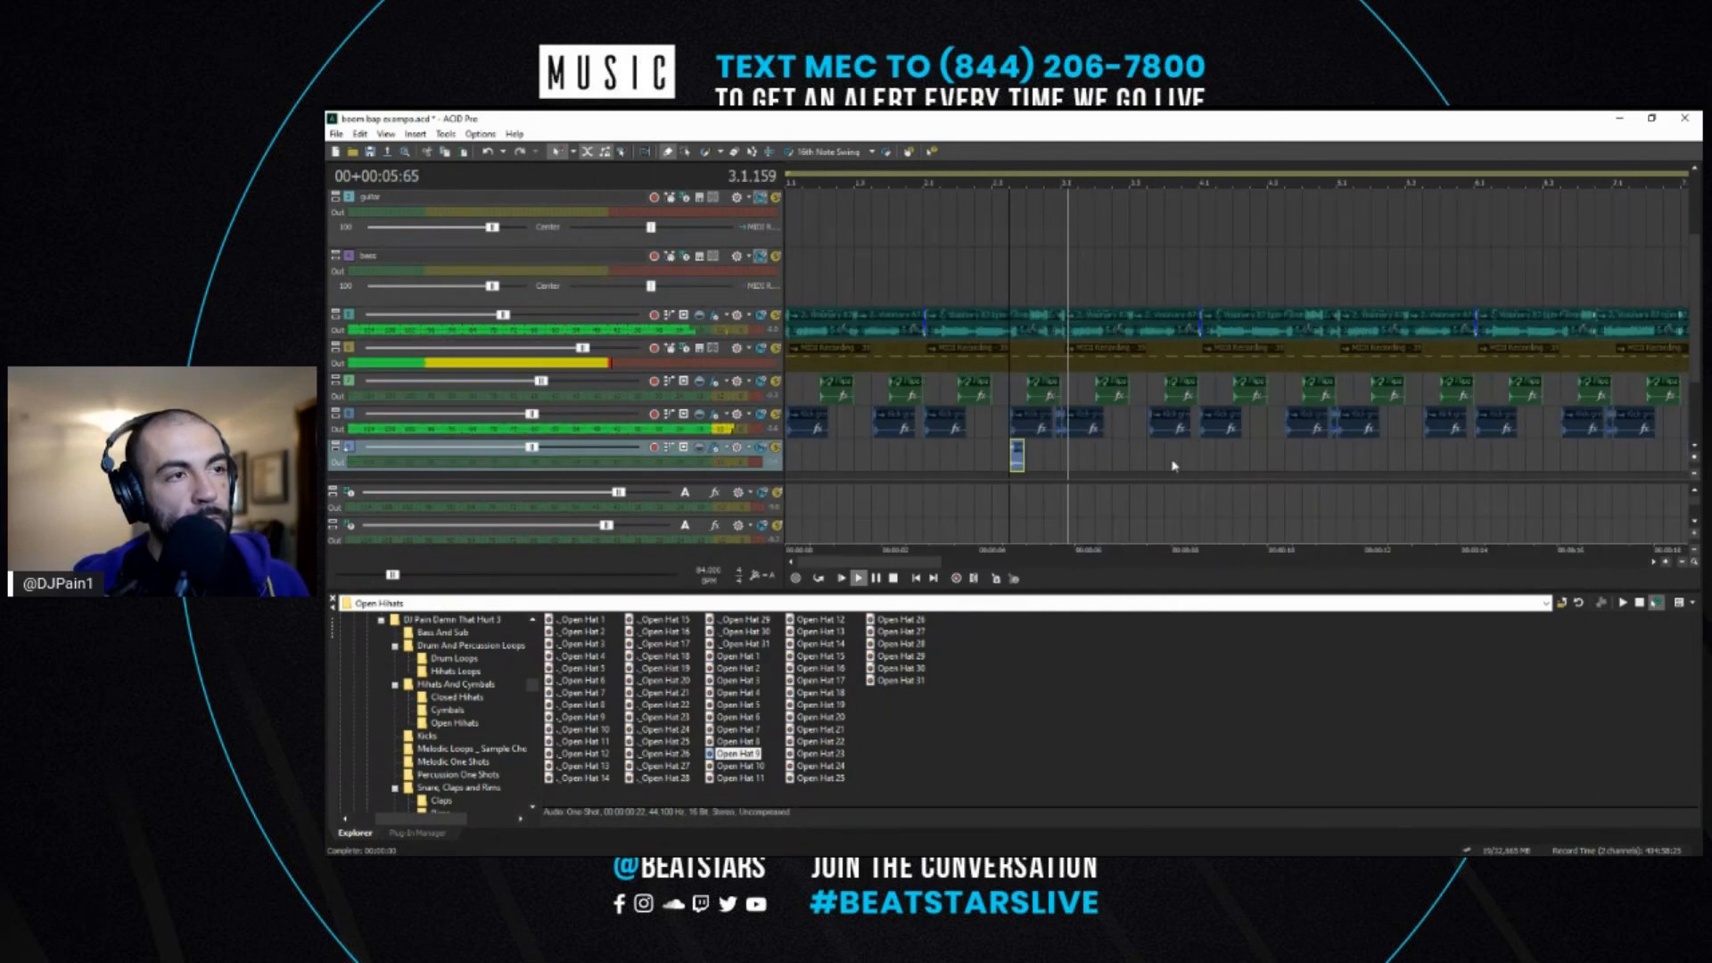
# - Add a second open hat event at 4.3.432, slightly after the kick in bar 4
pyautogui.click(1287, 460)
pyautogui.scroll(8, 1286, 460)
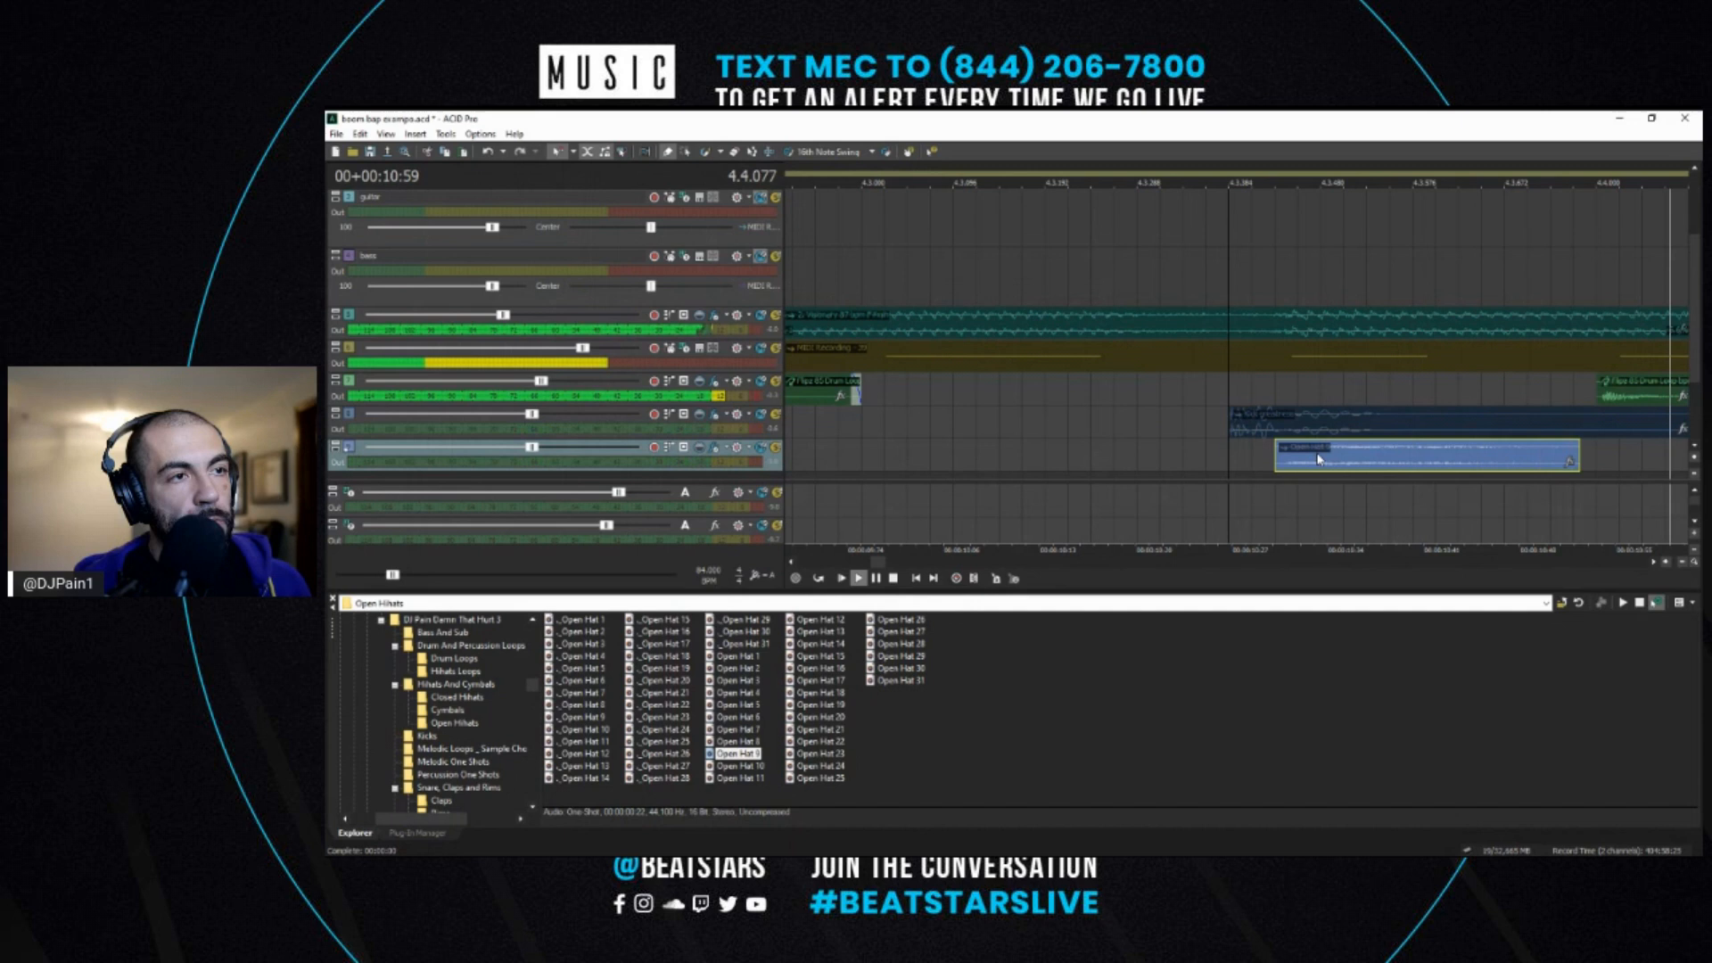
pyautogui.scroll(-8, 1128, 464)
pyautogui.scroll(-3, 952, 464)
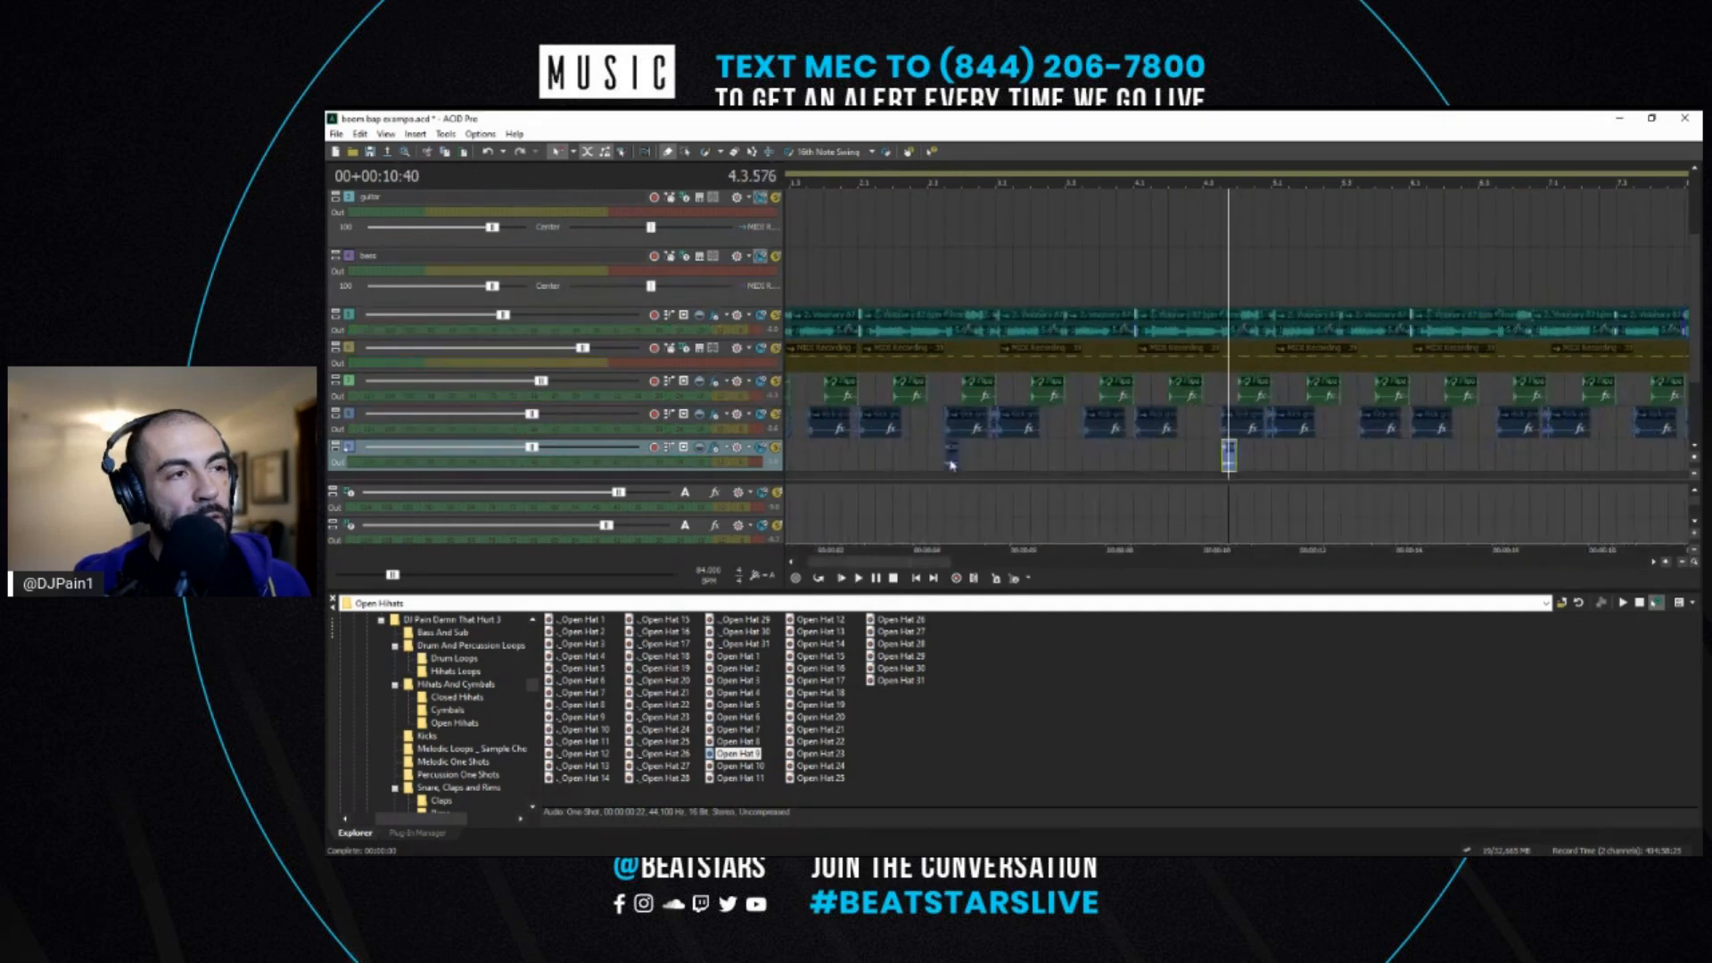
# - Shift the open hat event in bar 2 slightly behind the kick to 2.3.432 and play it back
pyautogui.click(950, 466)
pyautogui.scroll(8, 981, 464)
pyautogui.click(1058, 476)
pyautogui.moveTo(1258, 463); pyautogui.dragTo(1344, 461)
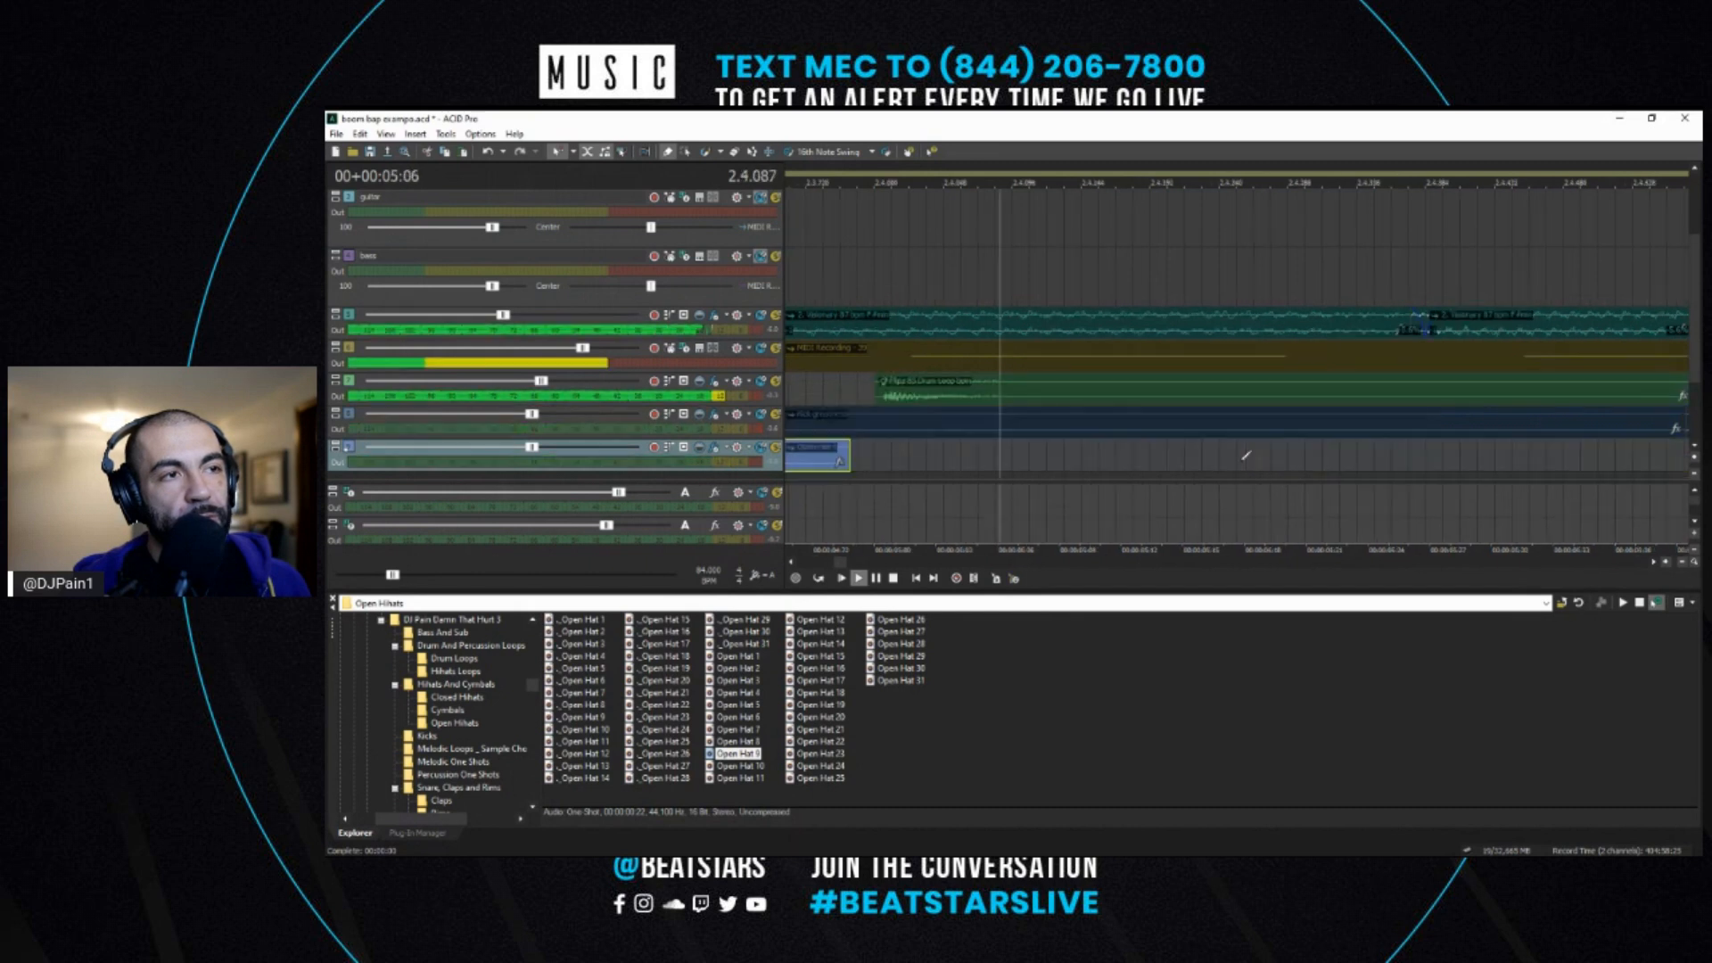
pyautogui.scroll(2, 1497, 364)
# - Compare the start of the bar 2 open hat with the kick and sample waveforms around it
pyautogui.click(1563, 364)
pyautogui.scroll(2, 1561, 364)
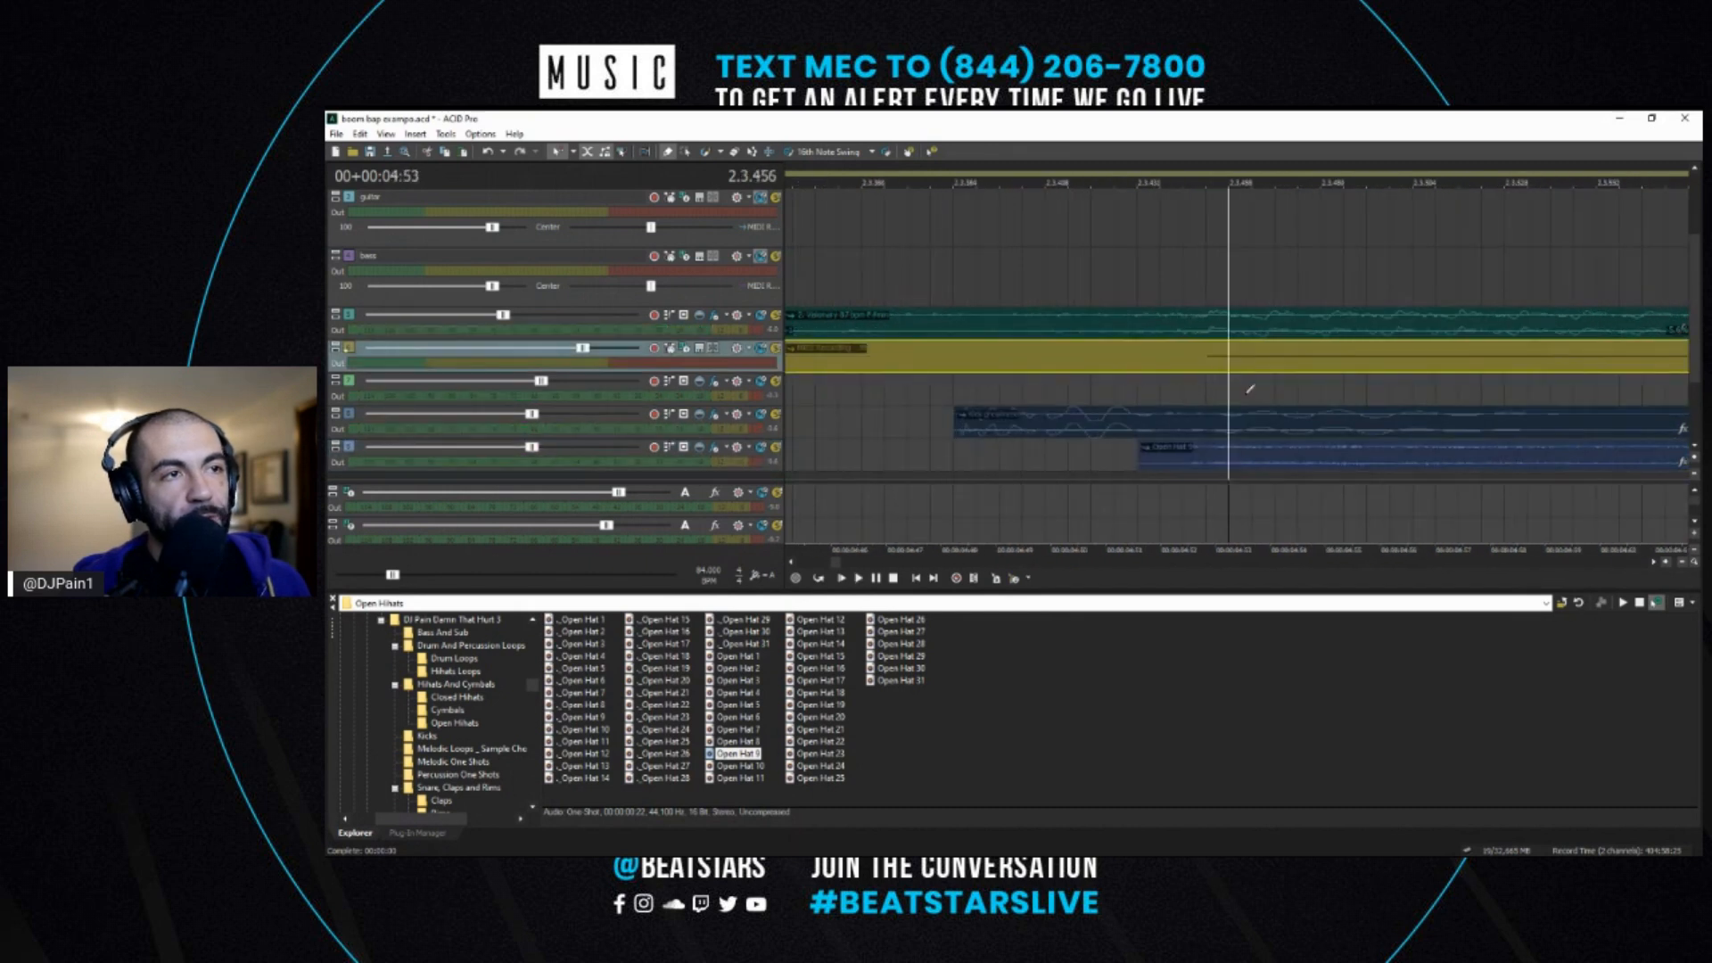
pyautogui.click(1164, 456)
pyautogui.click(969, 438)
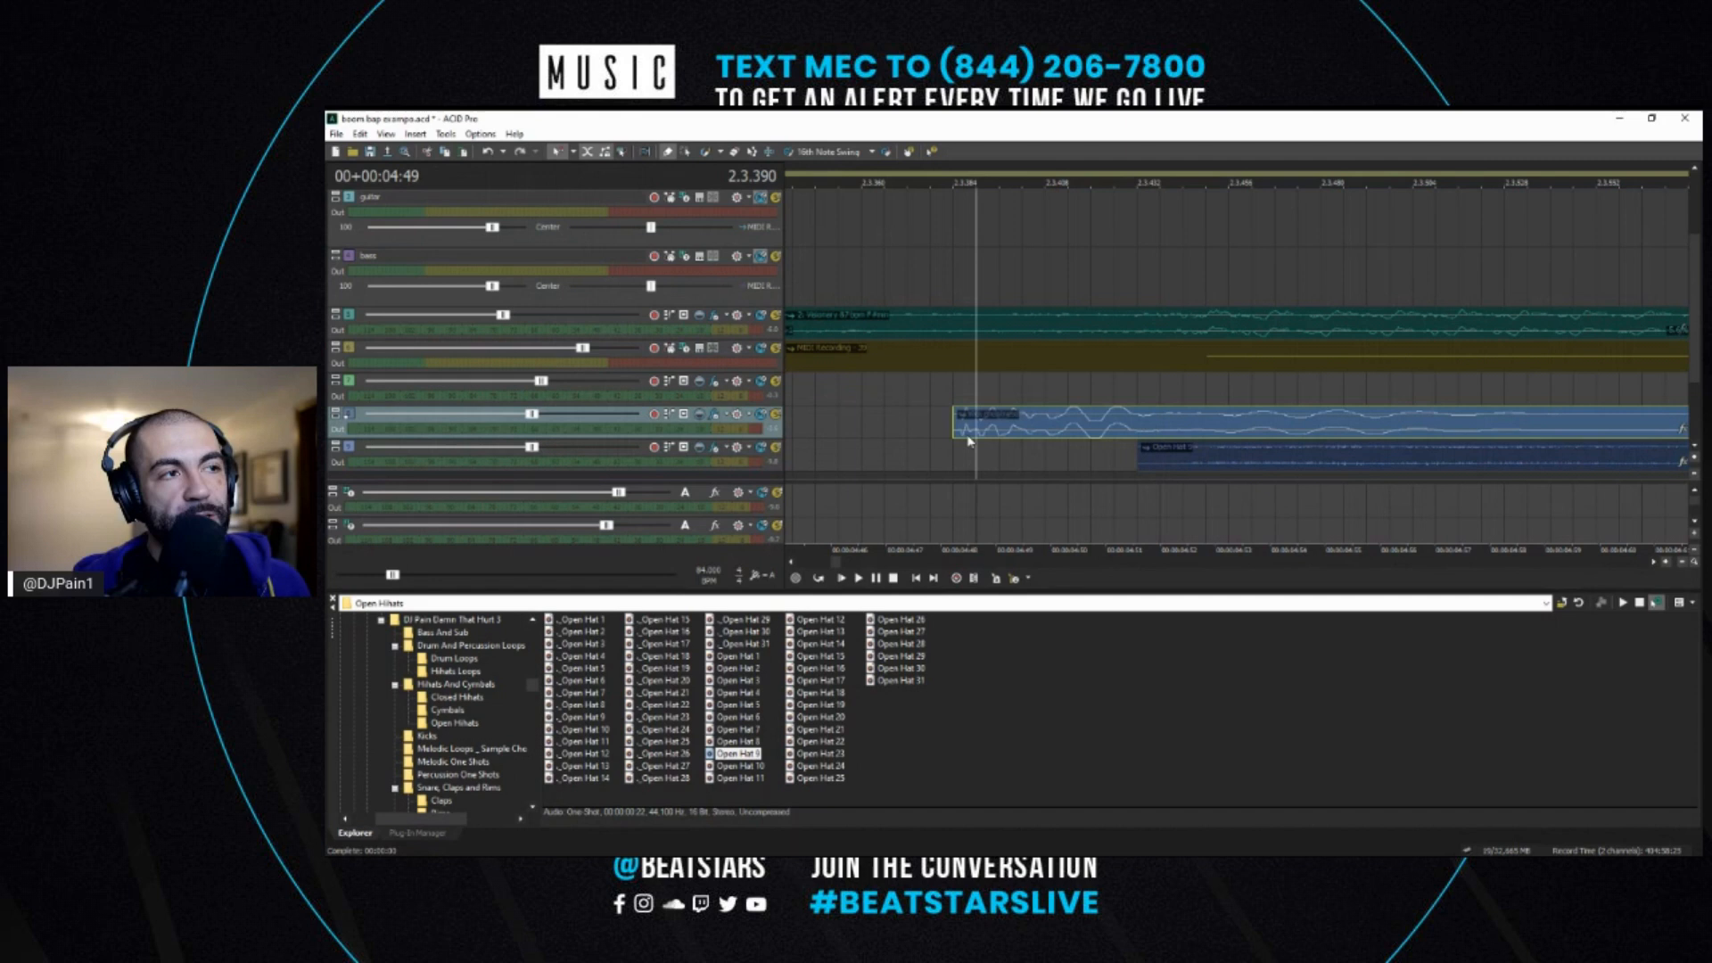
pyautogui.click(1191, 337)
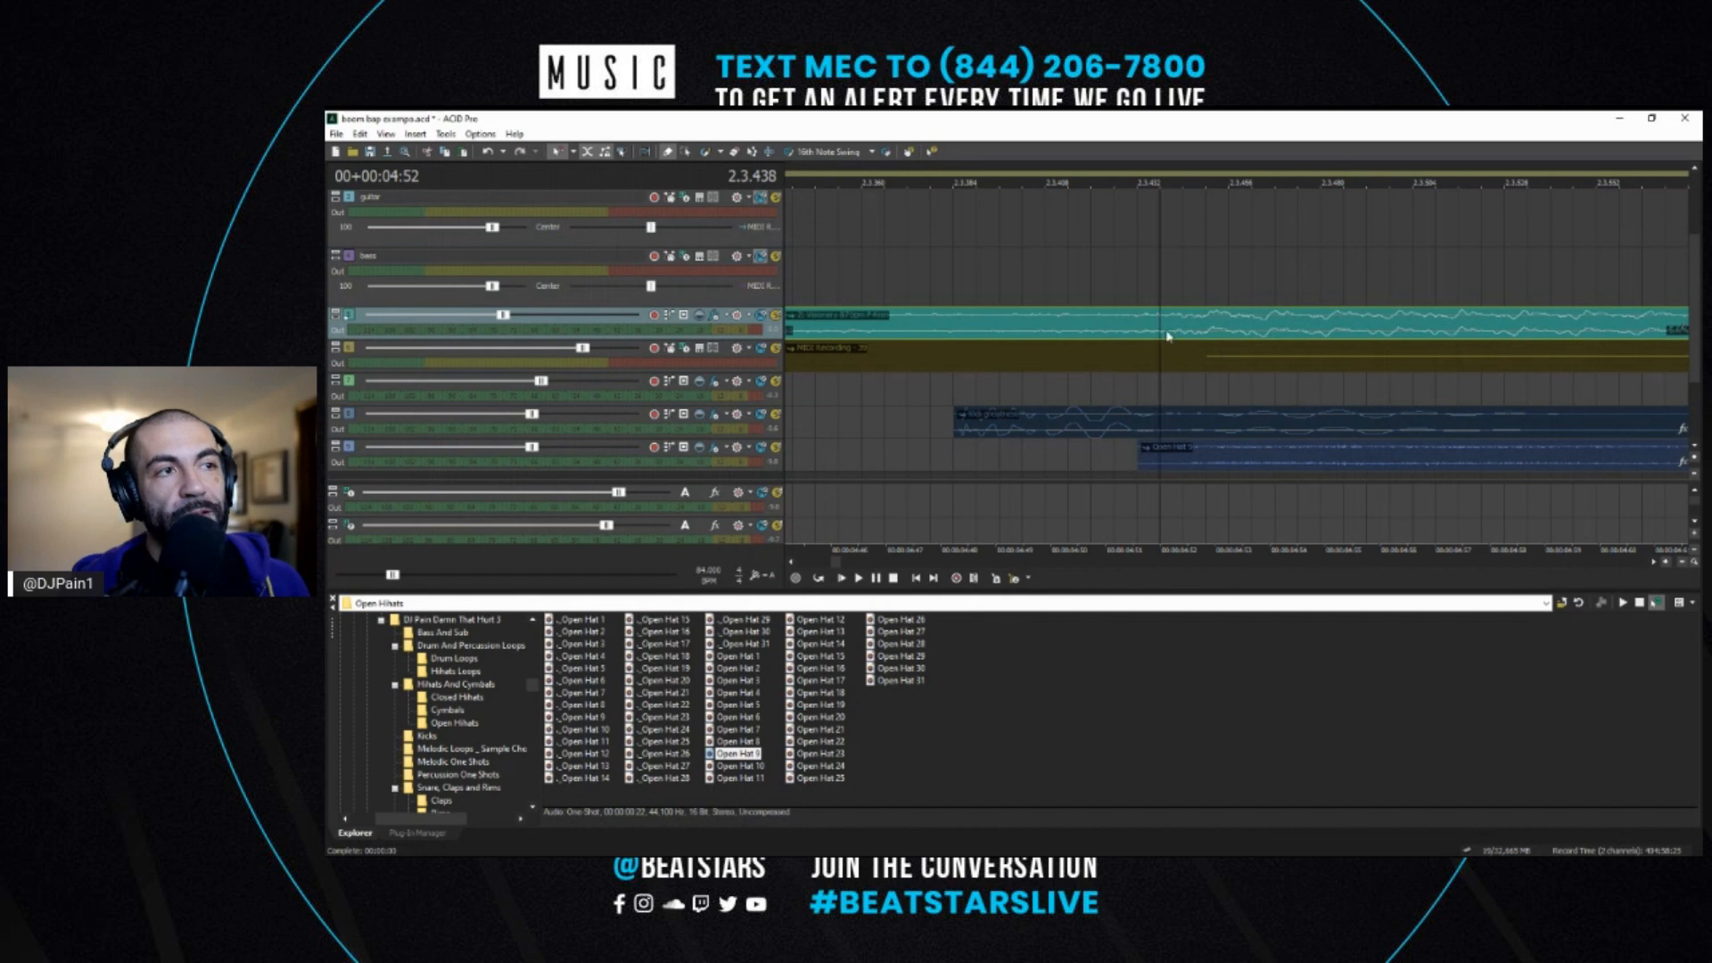
pyautogui.scroll(-4, 1016, 462)
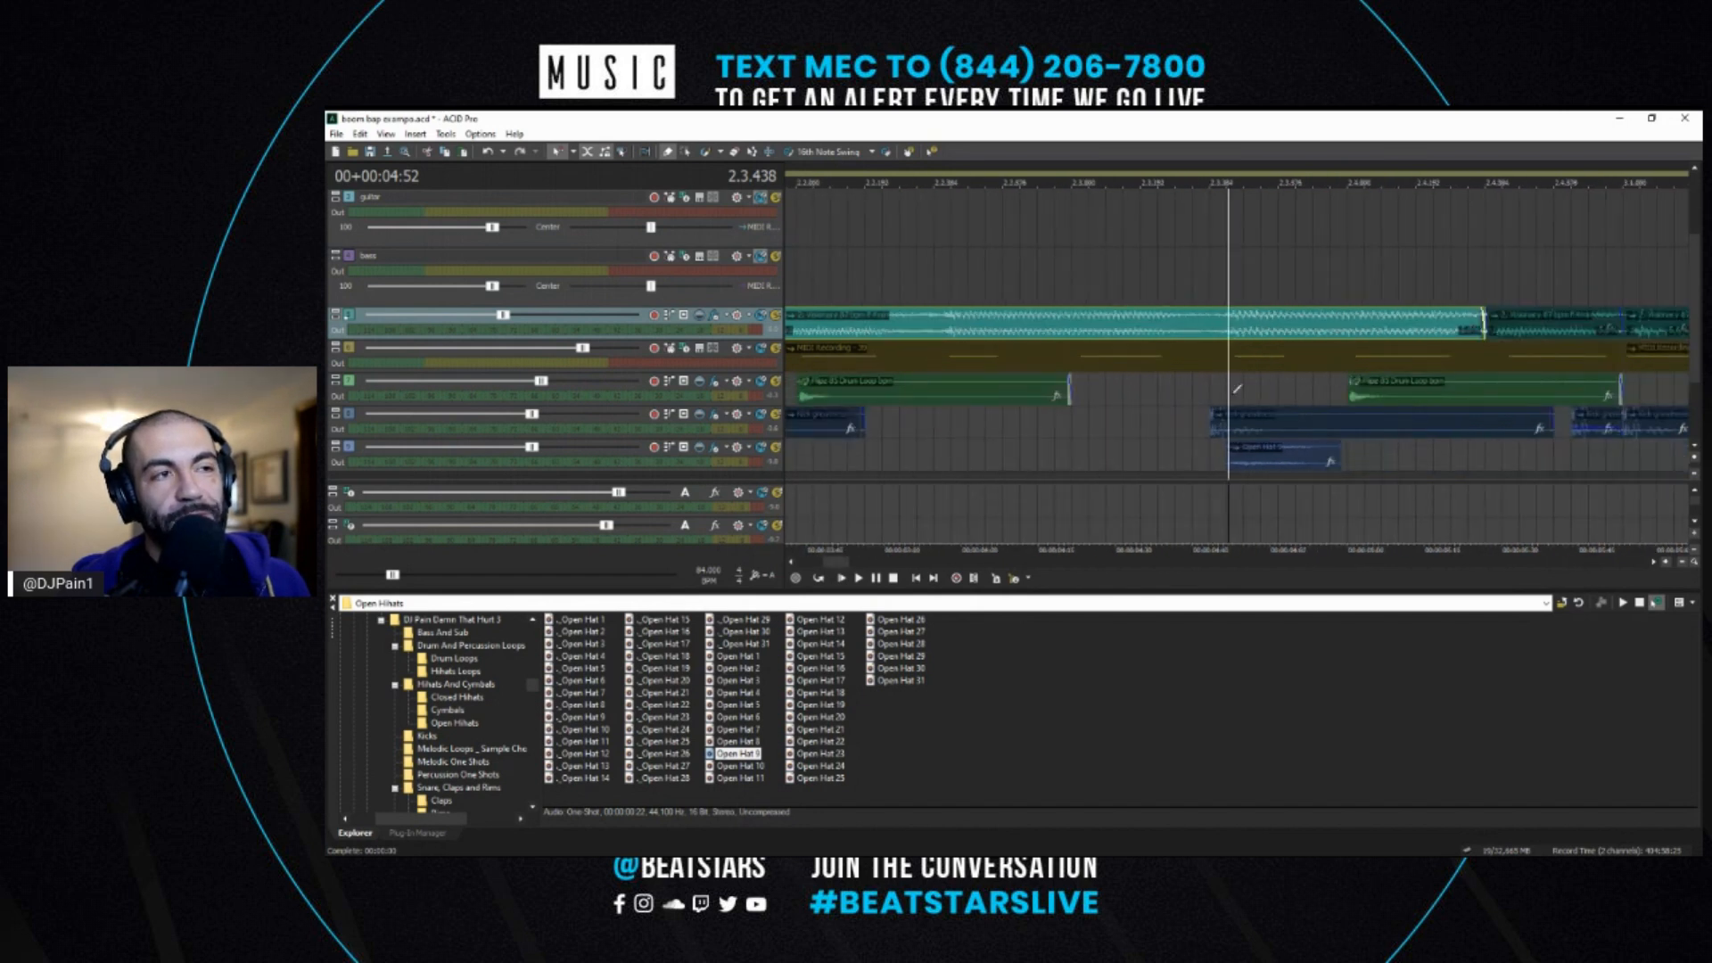
pyautogui.scroll(-5, 1238, 388)
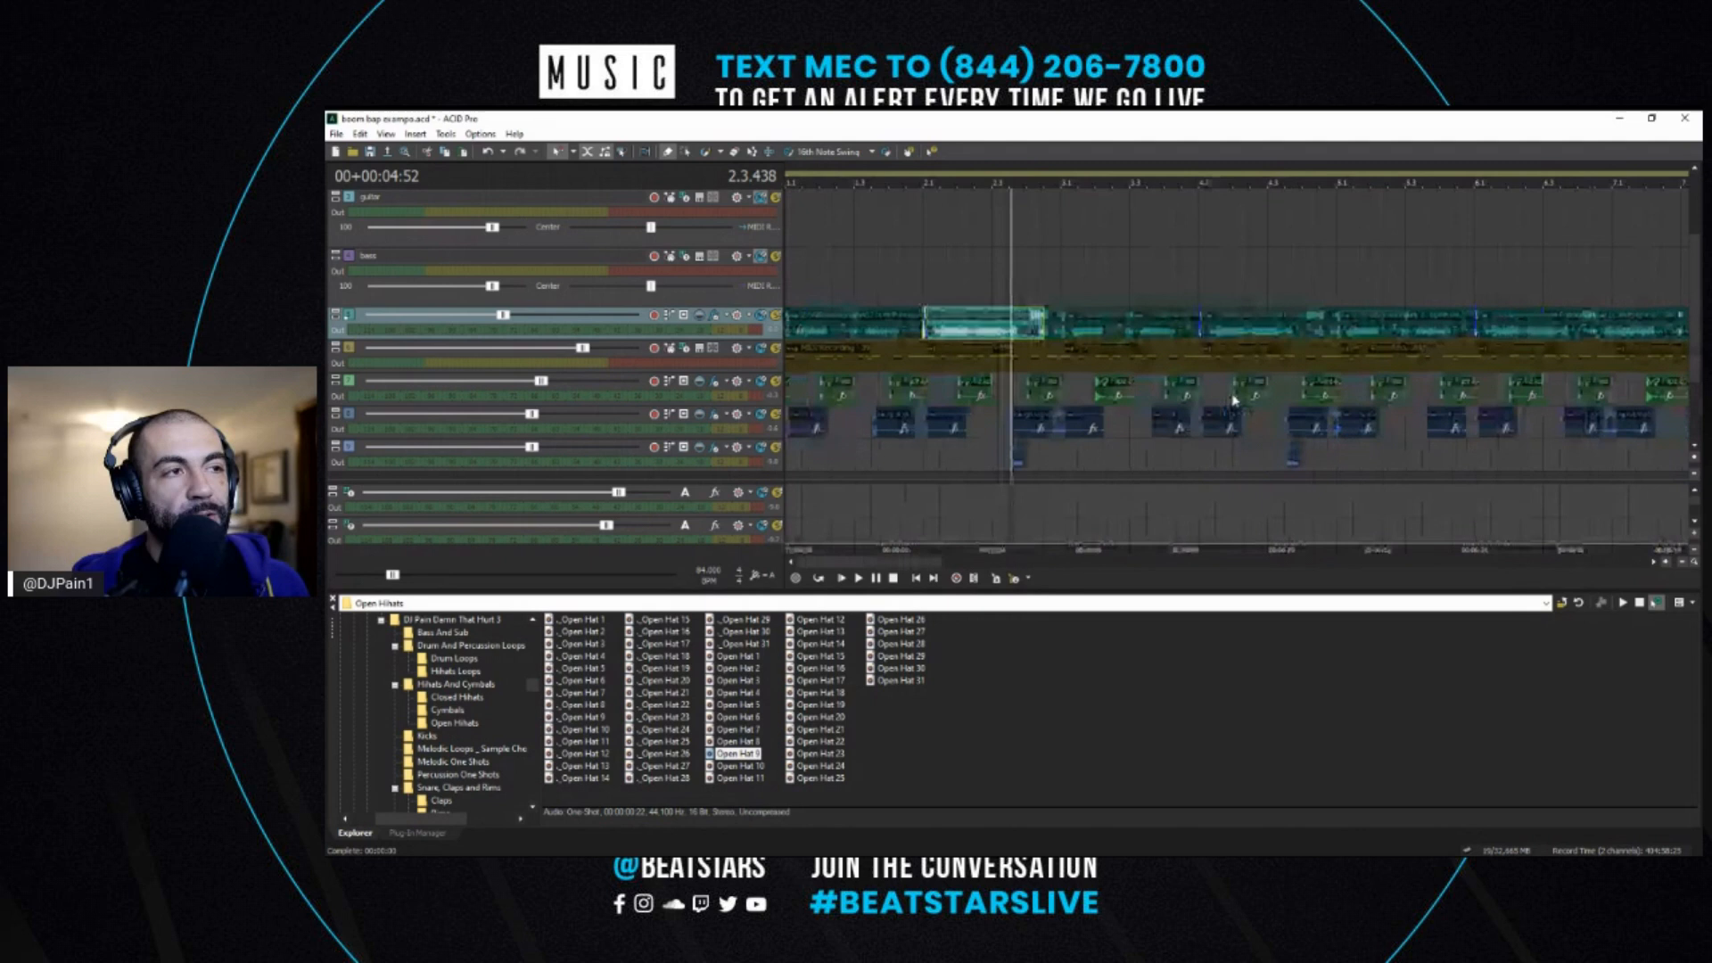
pyautogui.scroll(-3, 1235, 400)
# - Copy the open hat events of bars 2 and 4 into bars 6 and 8 and play the pattern back
pyautogui.click(1040, 455)
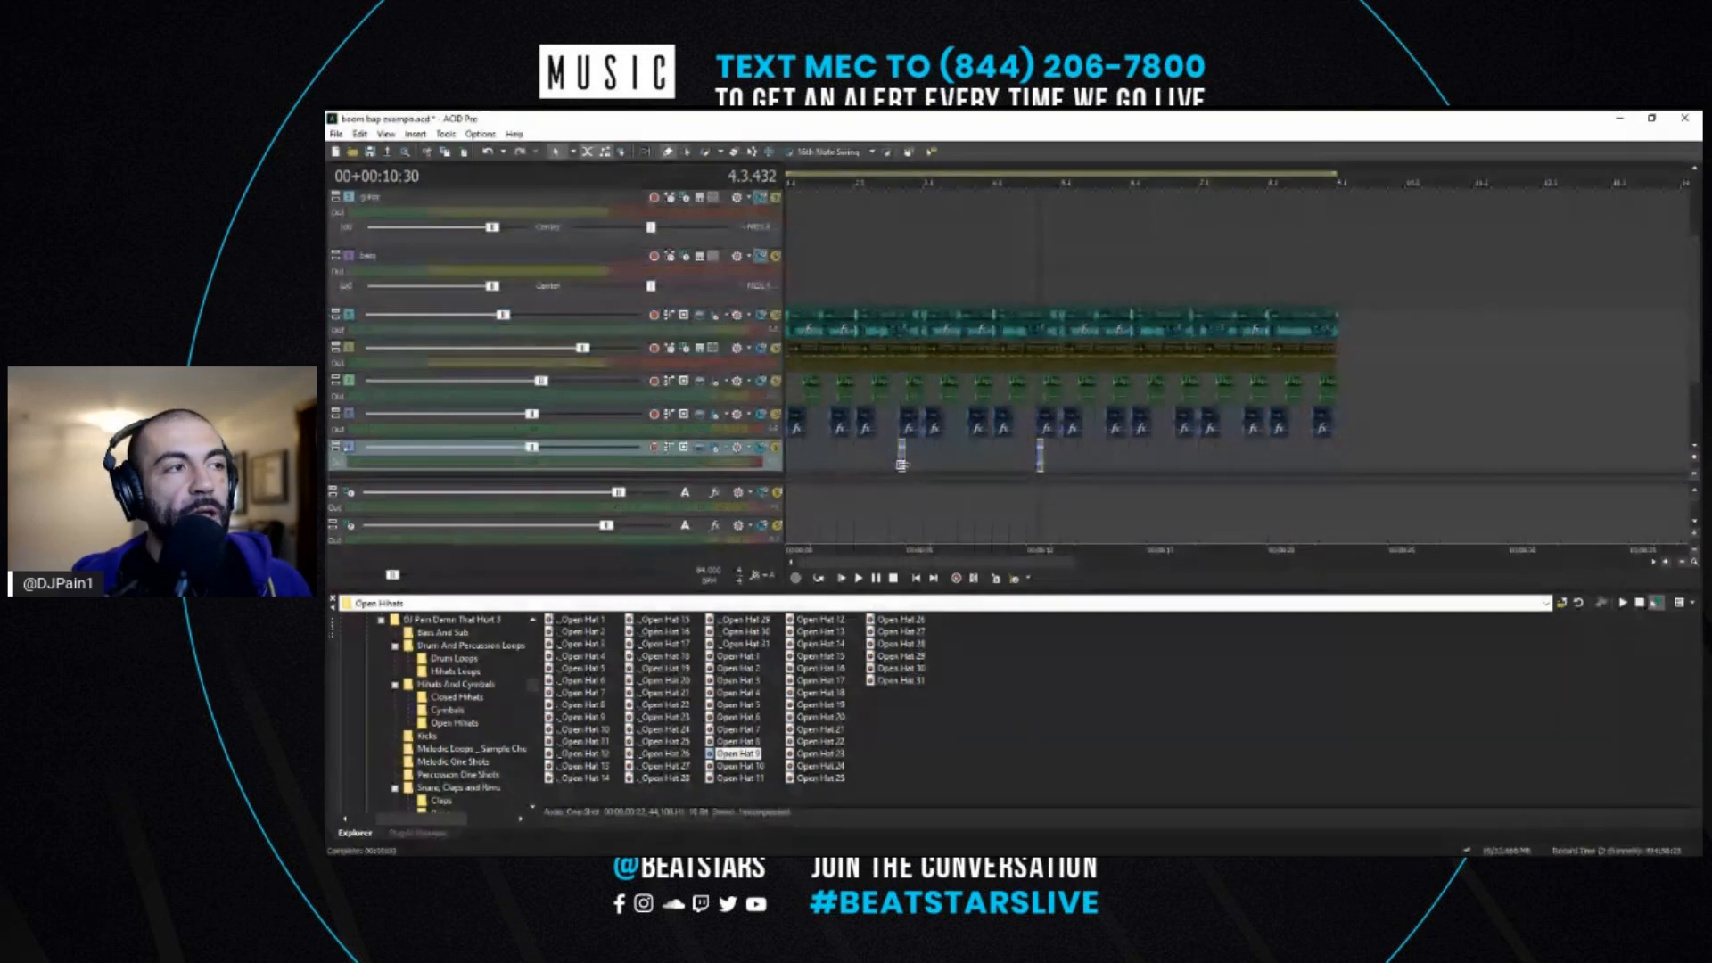
pyautogui.click(793, 430)
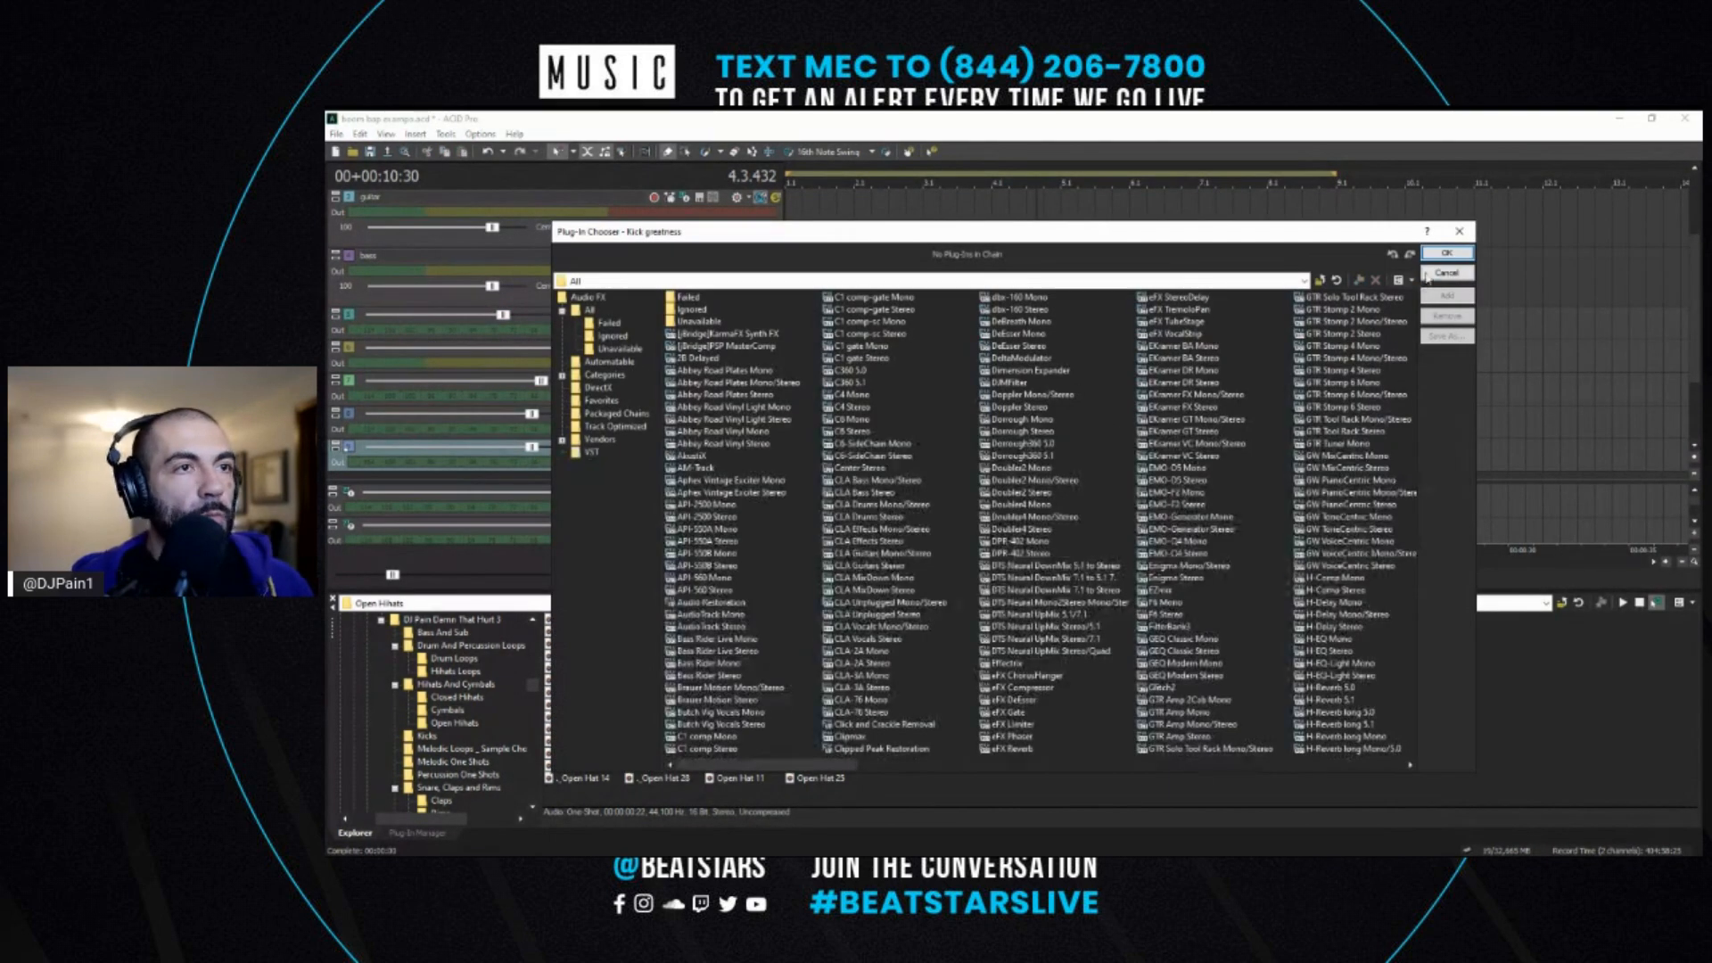
pyautogui.click(1449, 275)
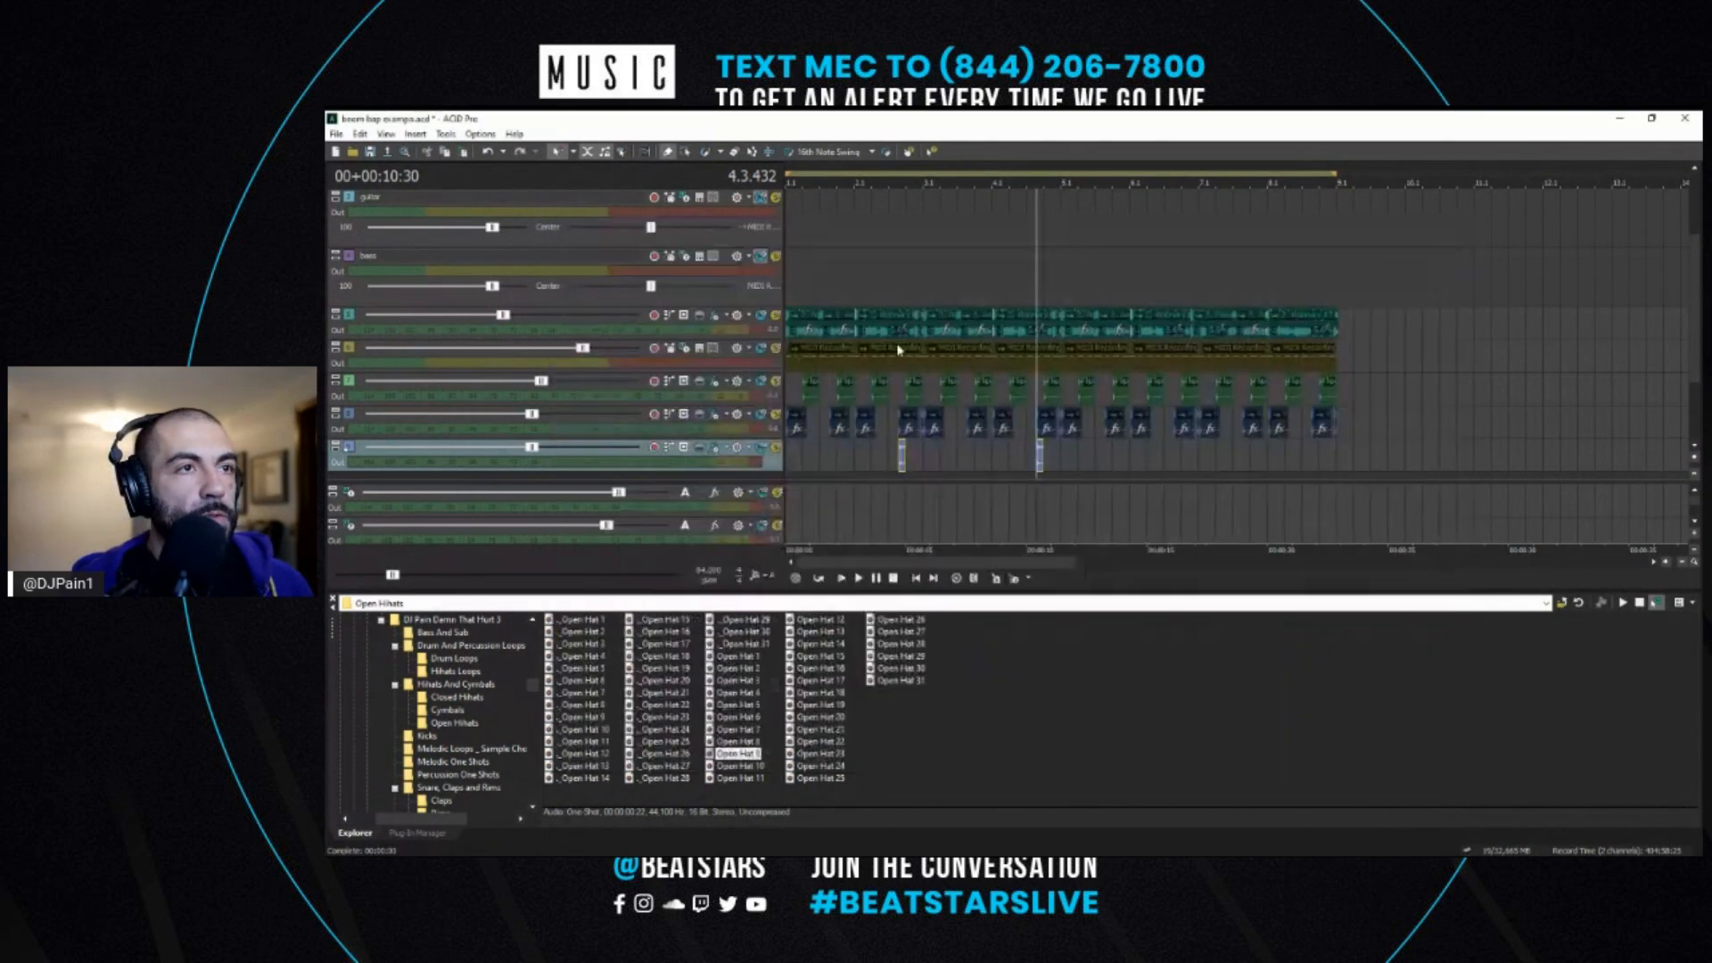
pyautogui.click(1082, 415)
pyautogui.press('Delete')
pyautogui.click(1078, 417)
pyautogui.moveTo(1059, 430); pyautogui.dragTo(1068, 420)
pyautogui.hotkey('ctrl', 'v')
pyautogui.click(1063, 452)
pyautogui.press('space')
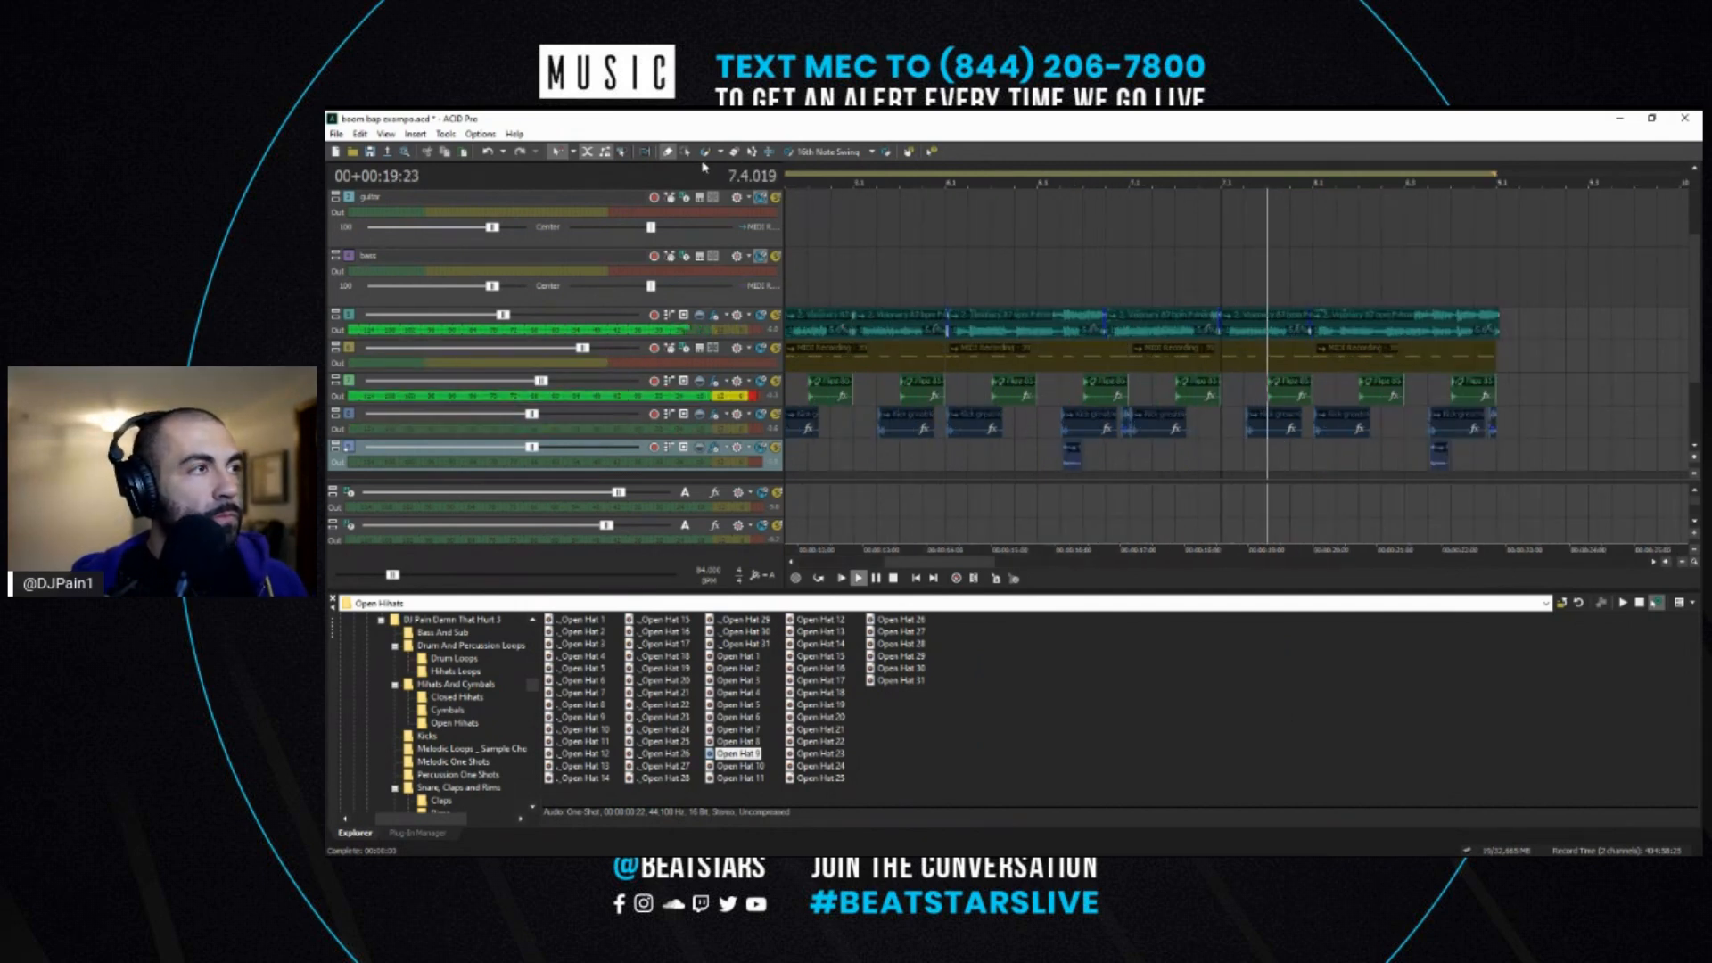
# - Switch to the Selection tool and delete the kick, snare and open hat events following the kick at 8.1
pyautogui.click(685, 151)
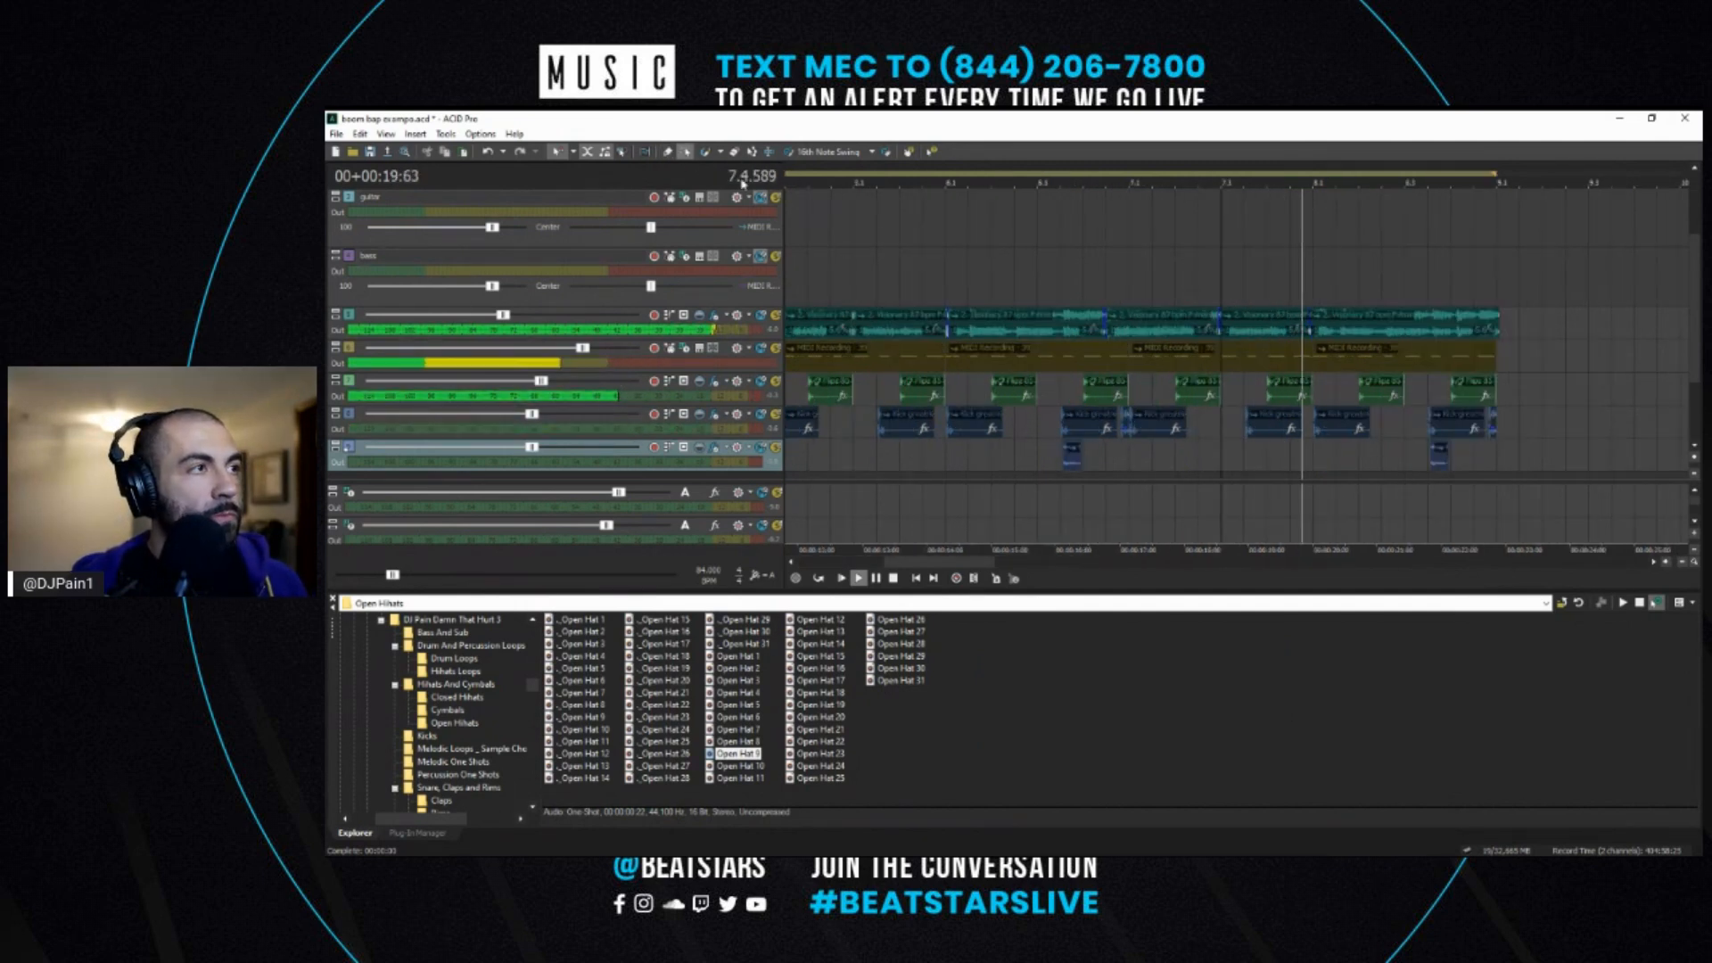
pyautogui.press('space')
pyautogui.press('space')
pyautogui.click(1322, 428)
pyautogui.scroll(3, 1320, 430)
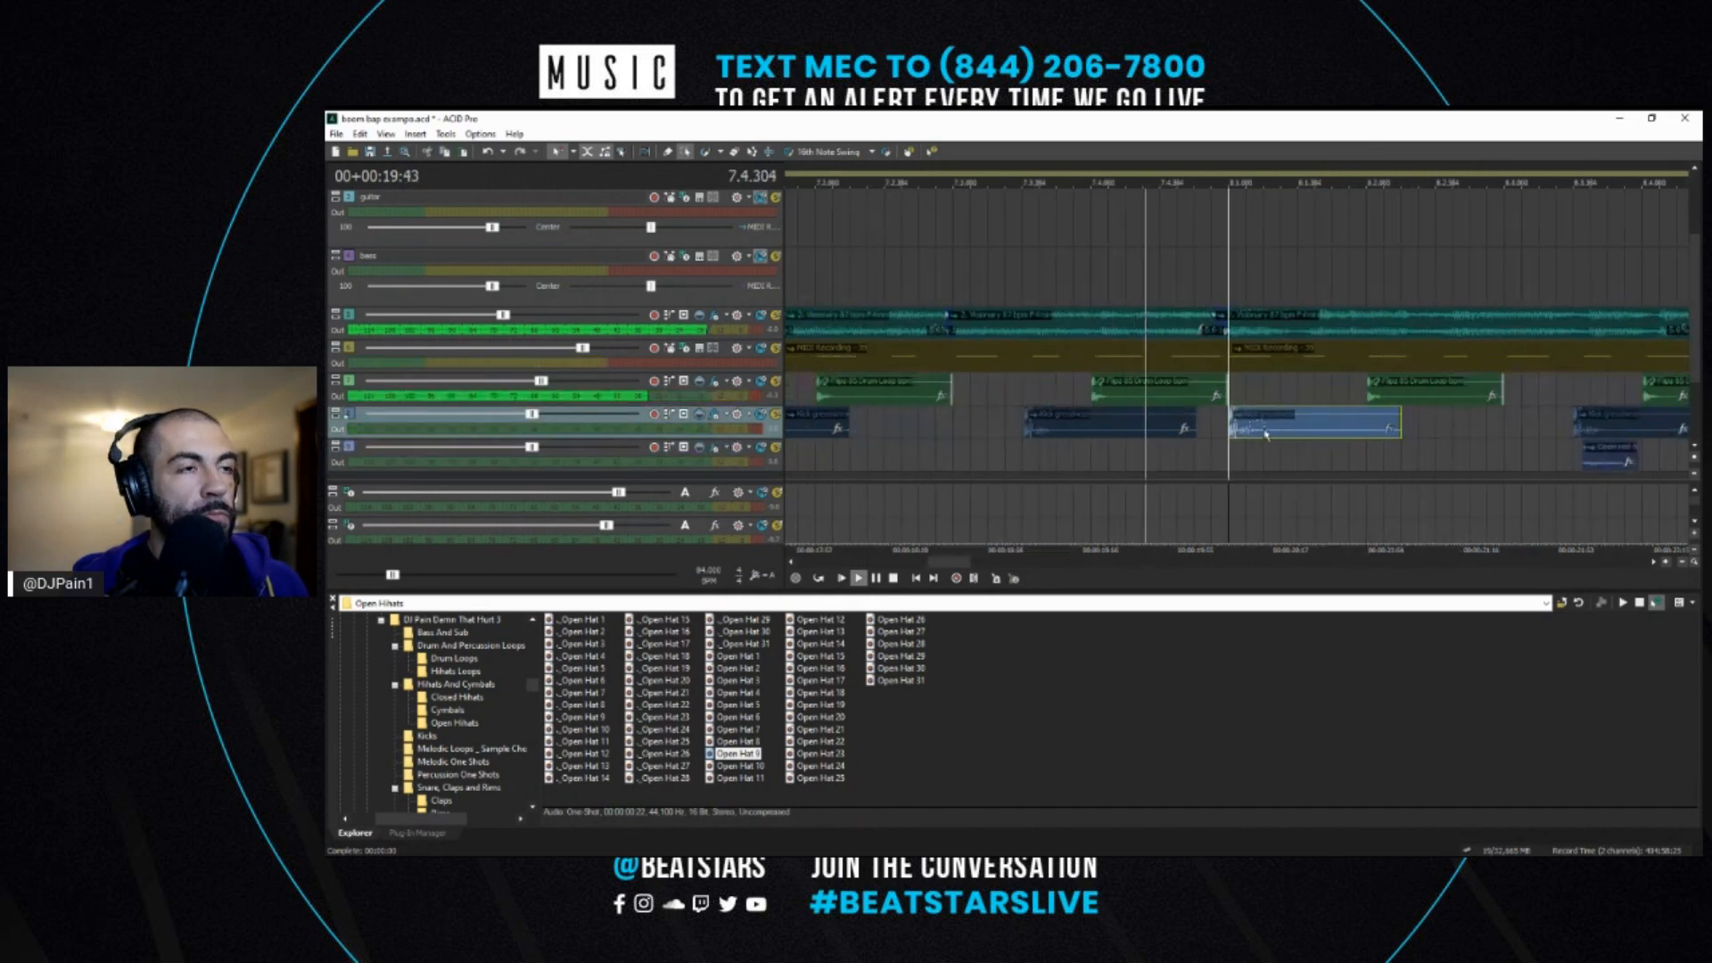
pyautogui.press('space')
pyautogui.click(1314, 435)
pyautogui.scroll(-1, 1315, 435)
pyautogui.moveTo(1475, 463); pyautogui.dragTo(1310, 400)
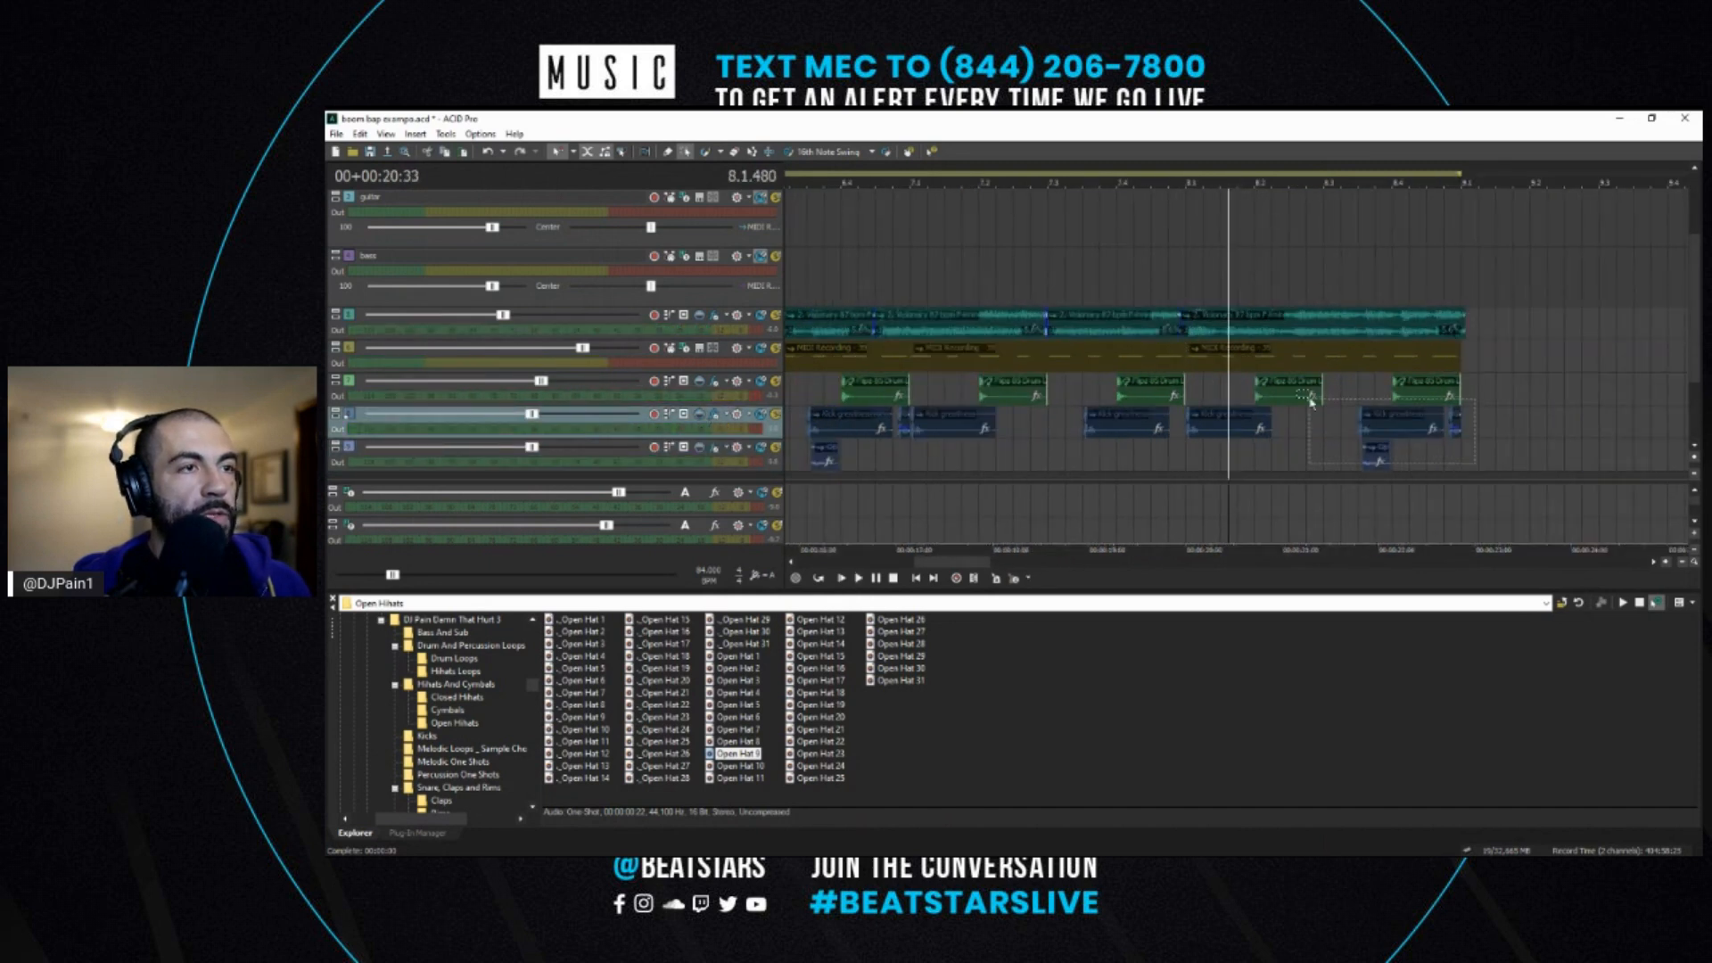
pyautogui.press('Delete')
# - Trim the kick event at 8.1 to end at 8.1.384 and delete the MIDI recording event in bar 8
pyautogui.click(1230, 430)
pyautogui.scroll(1, 1212, 357)
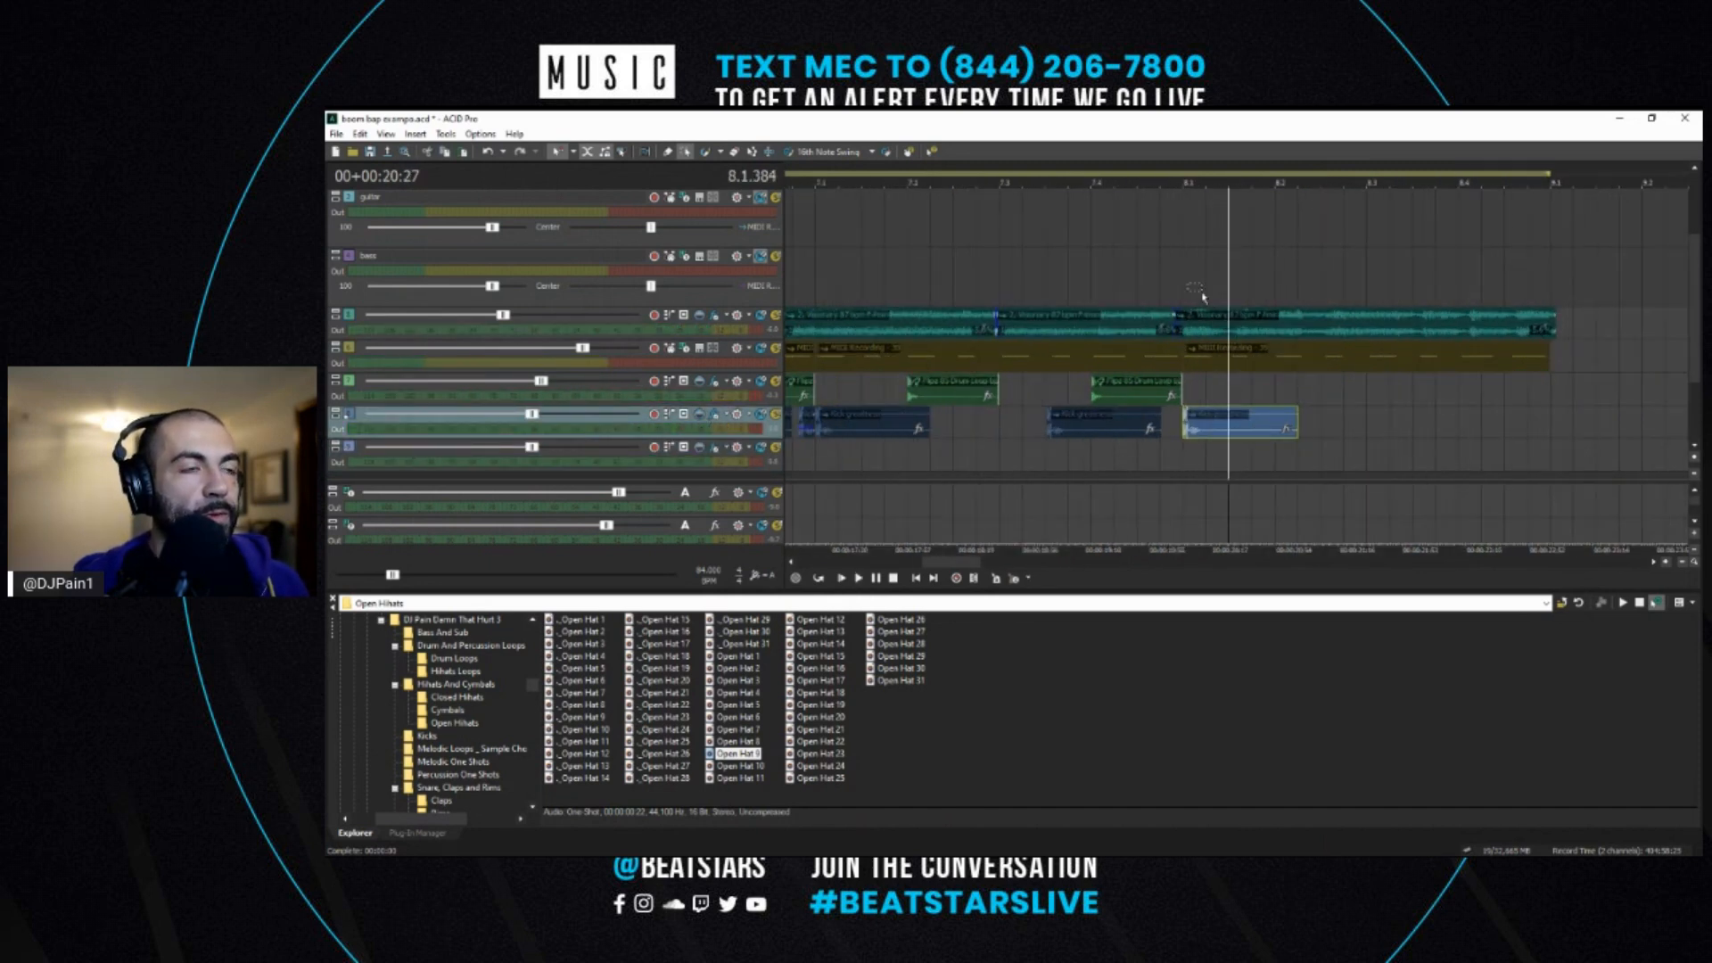
pyautogui.scroll(1, 1250, 369)
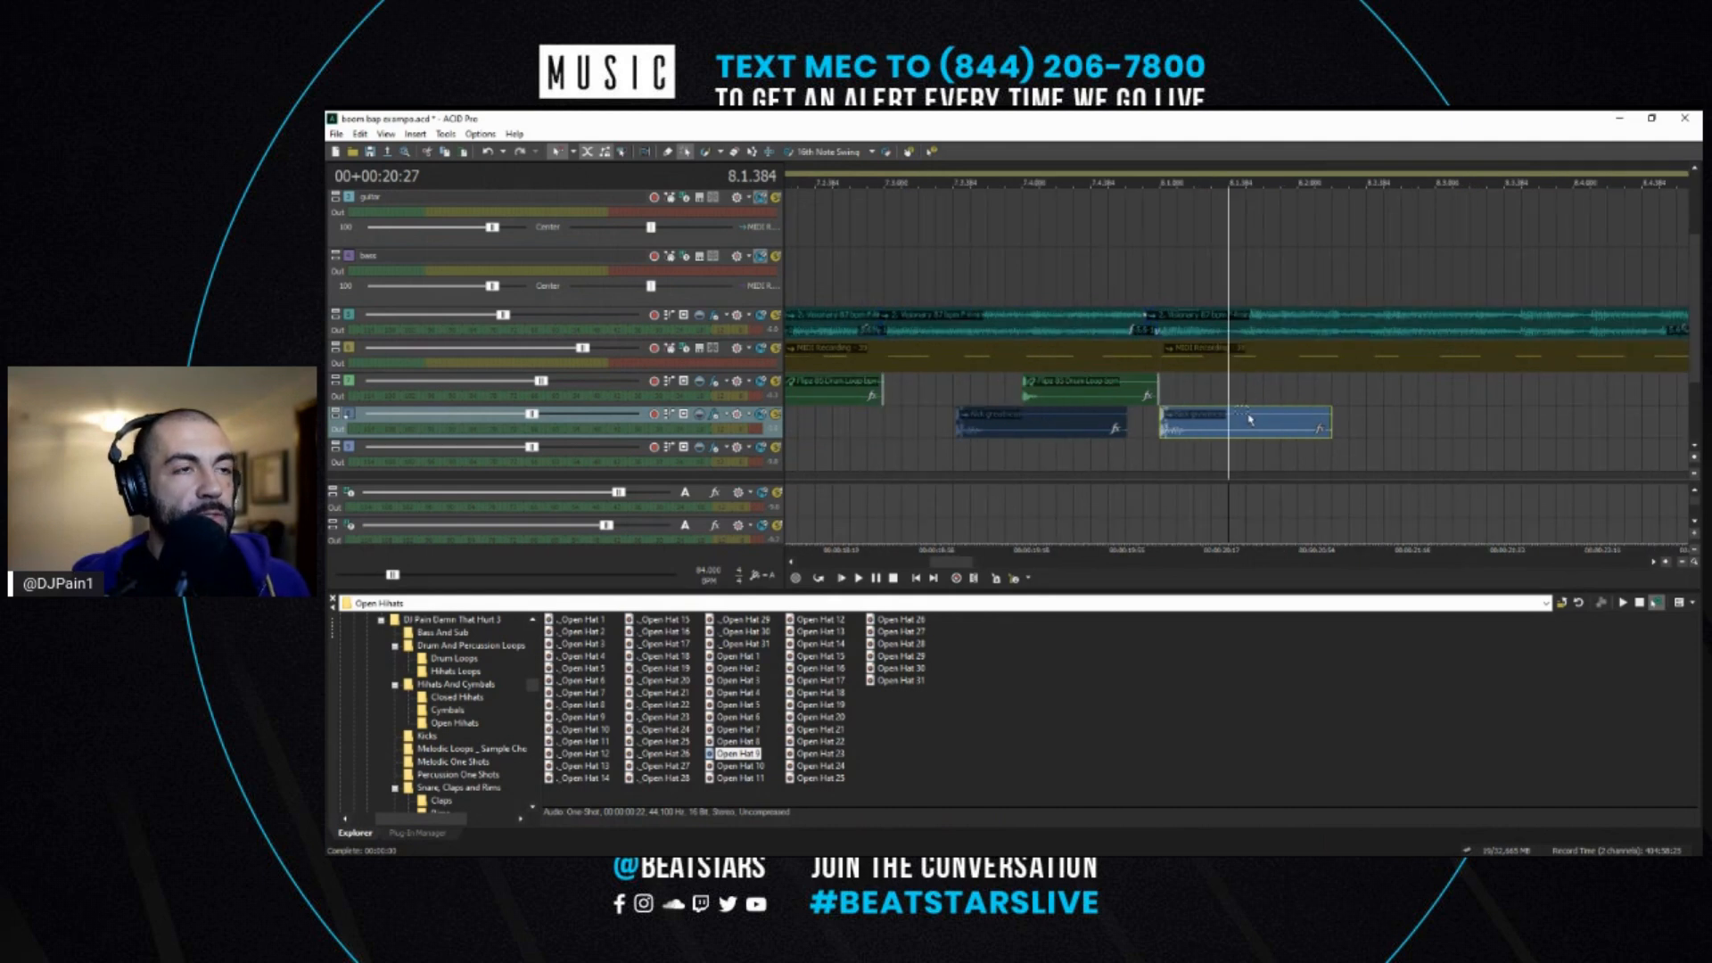
pyautogui.scroll(-2, 1235, 428)
pyautogui.click(1209, 458)
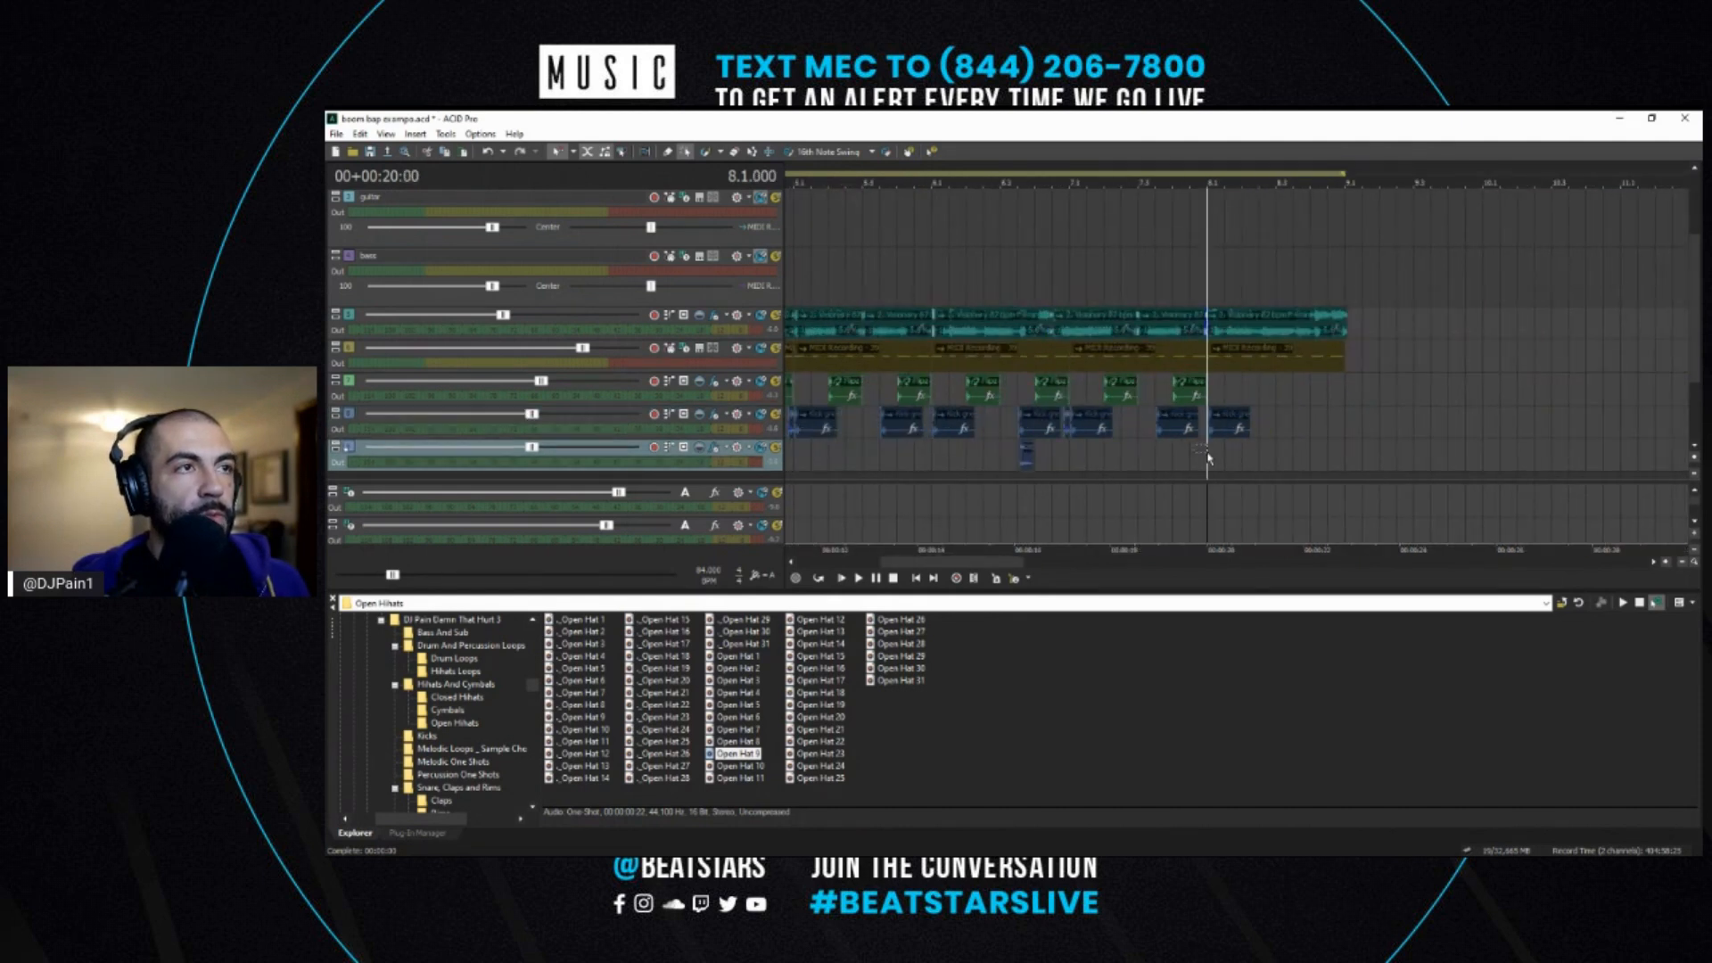
pyautogui.scroll(2, 1305, 233)
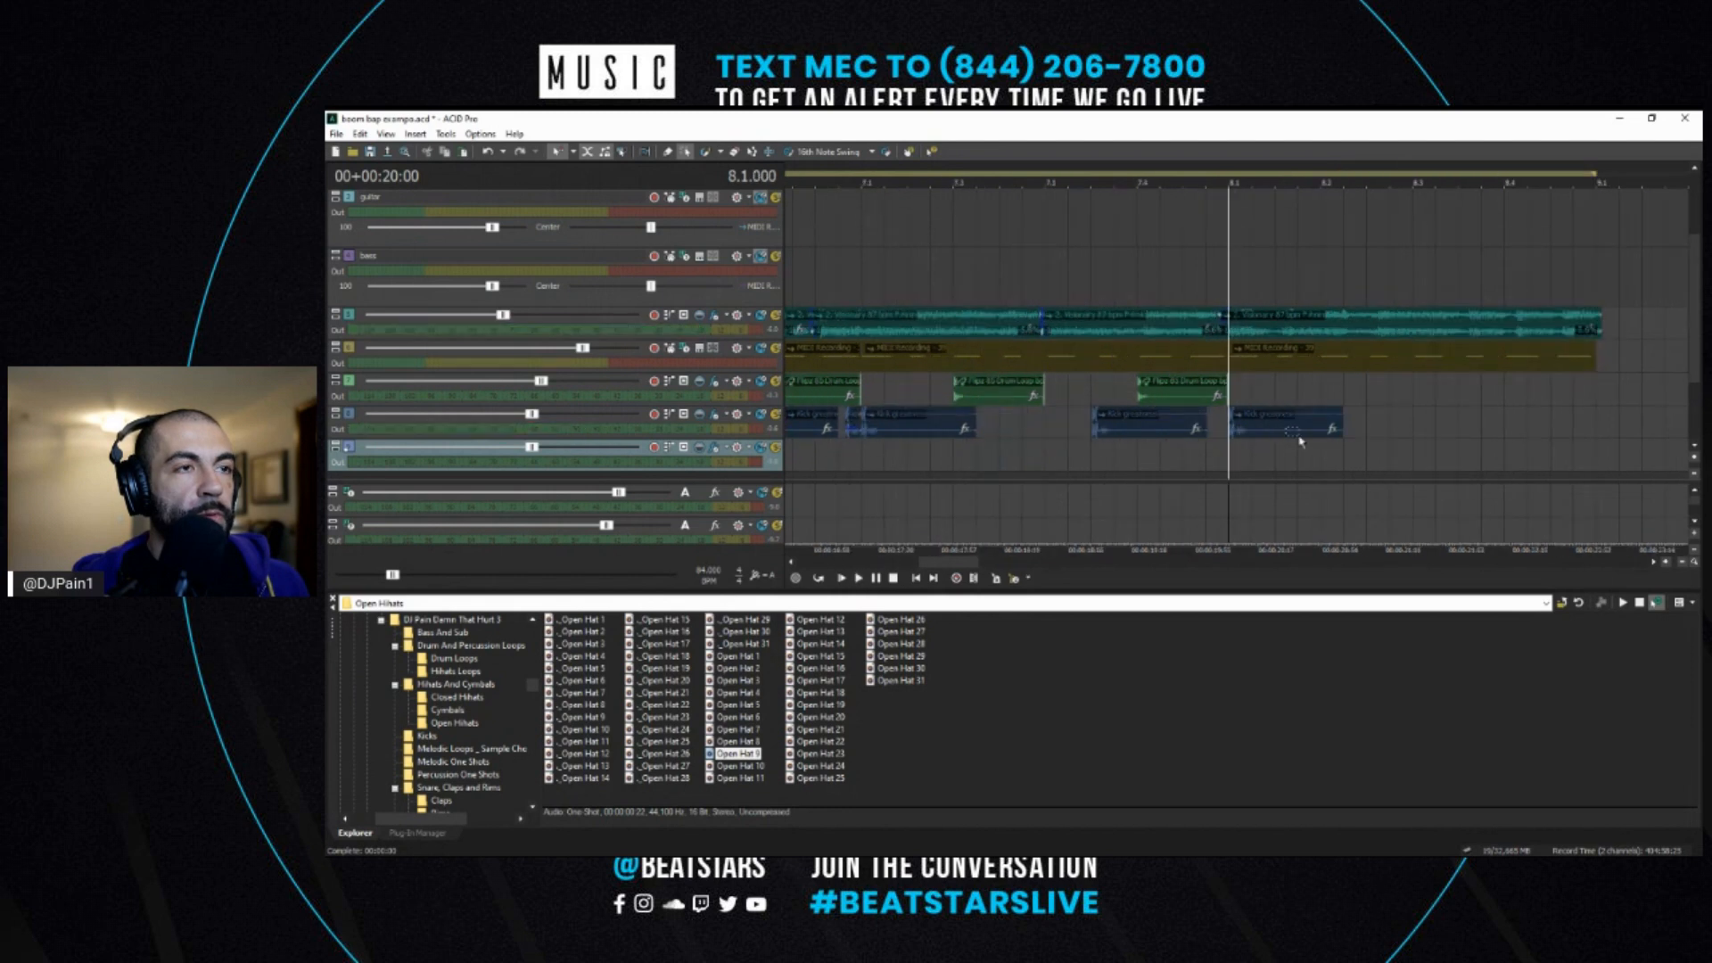
pyautogui.click(1273, 415)
pyautogui.press('Delete')
pyautogui.click(1269, 355)
pyautogui.press('Delete')
pyautogui.click(1273, 425)
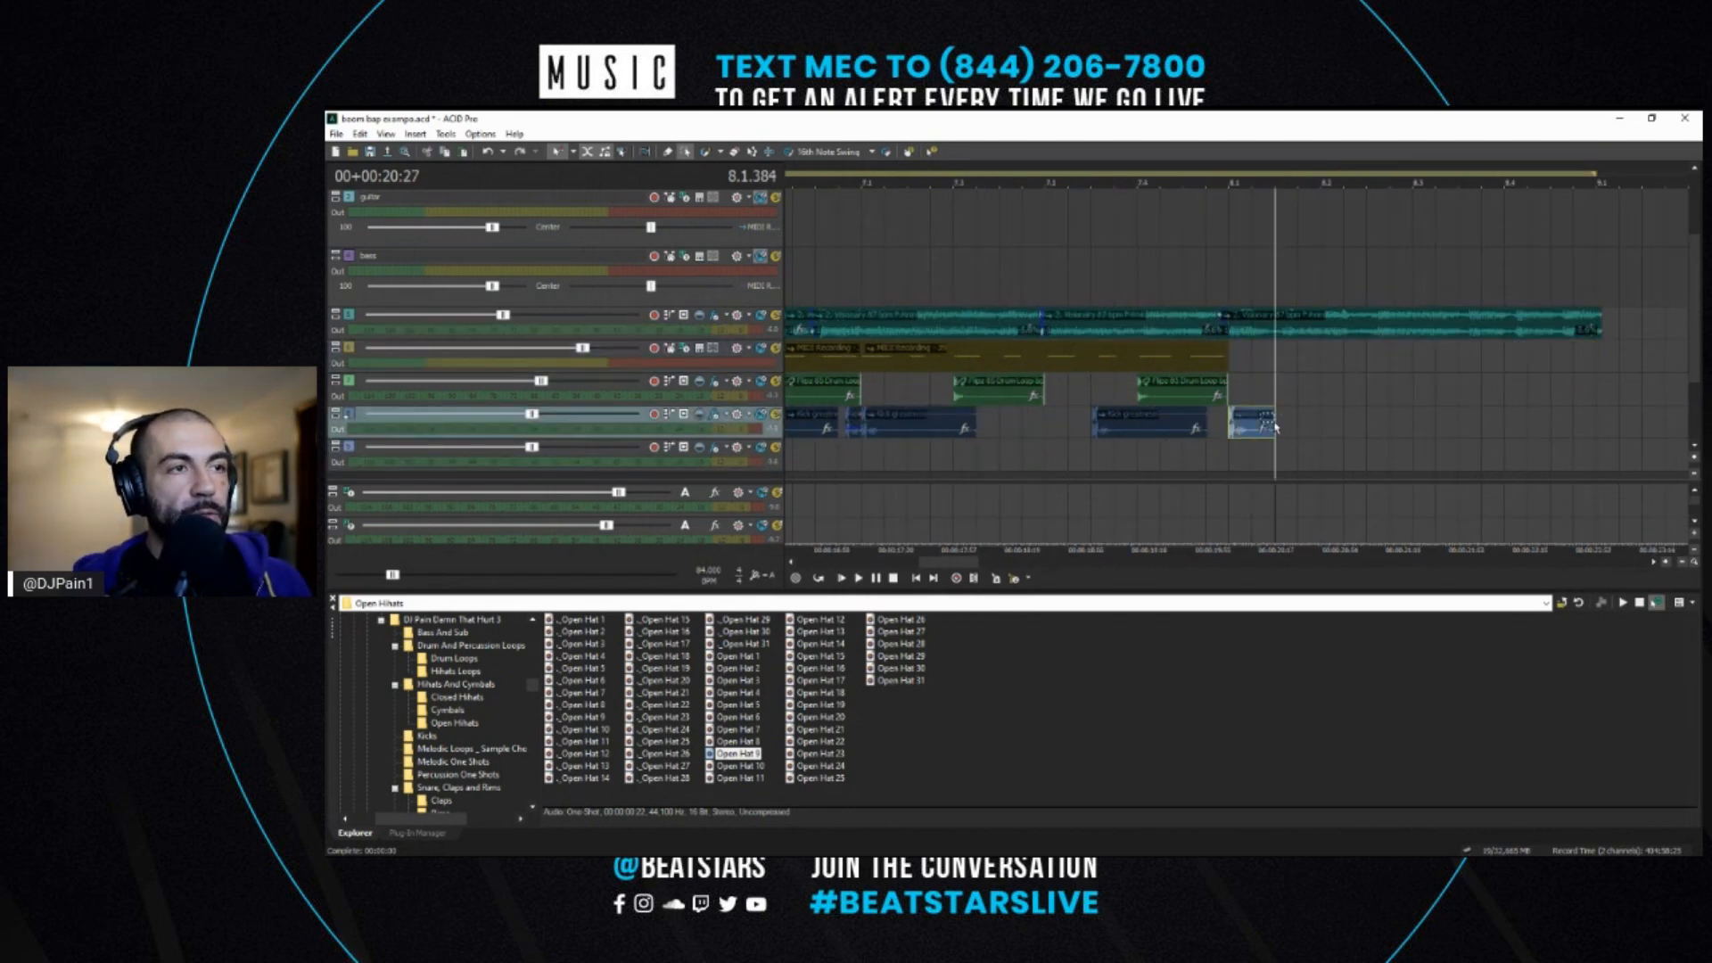
# - Paste two more trimmed kick events from 8.1.384 in bar 8 and play the bar back
pyautogui.hotkey('ctrl', 'v')
pyautogui.hotkey('ctrl', 'v')
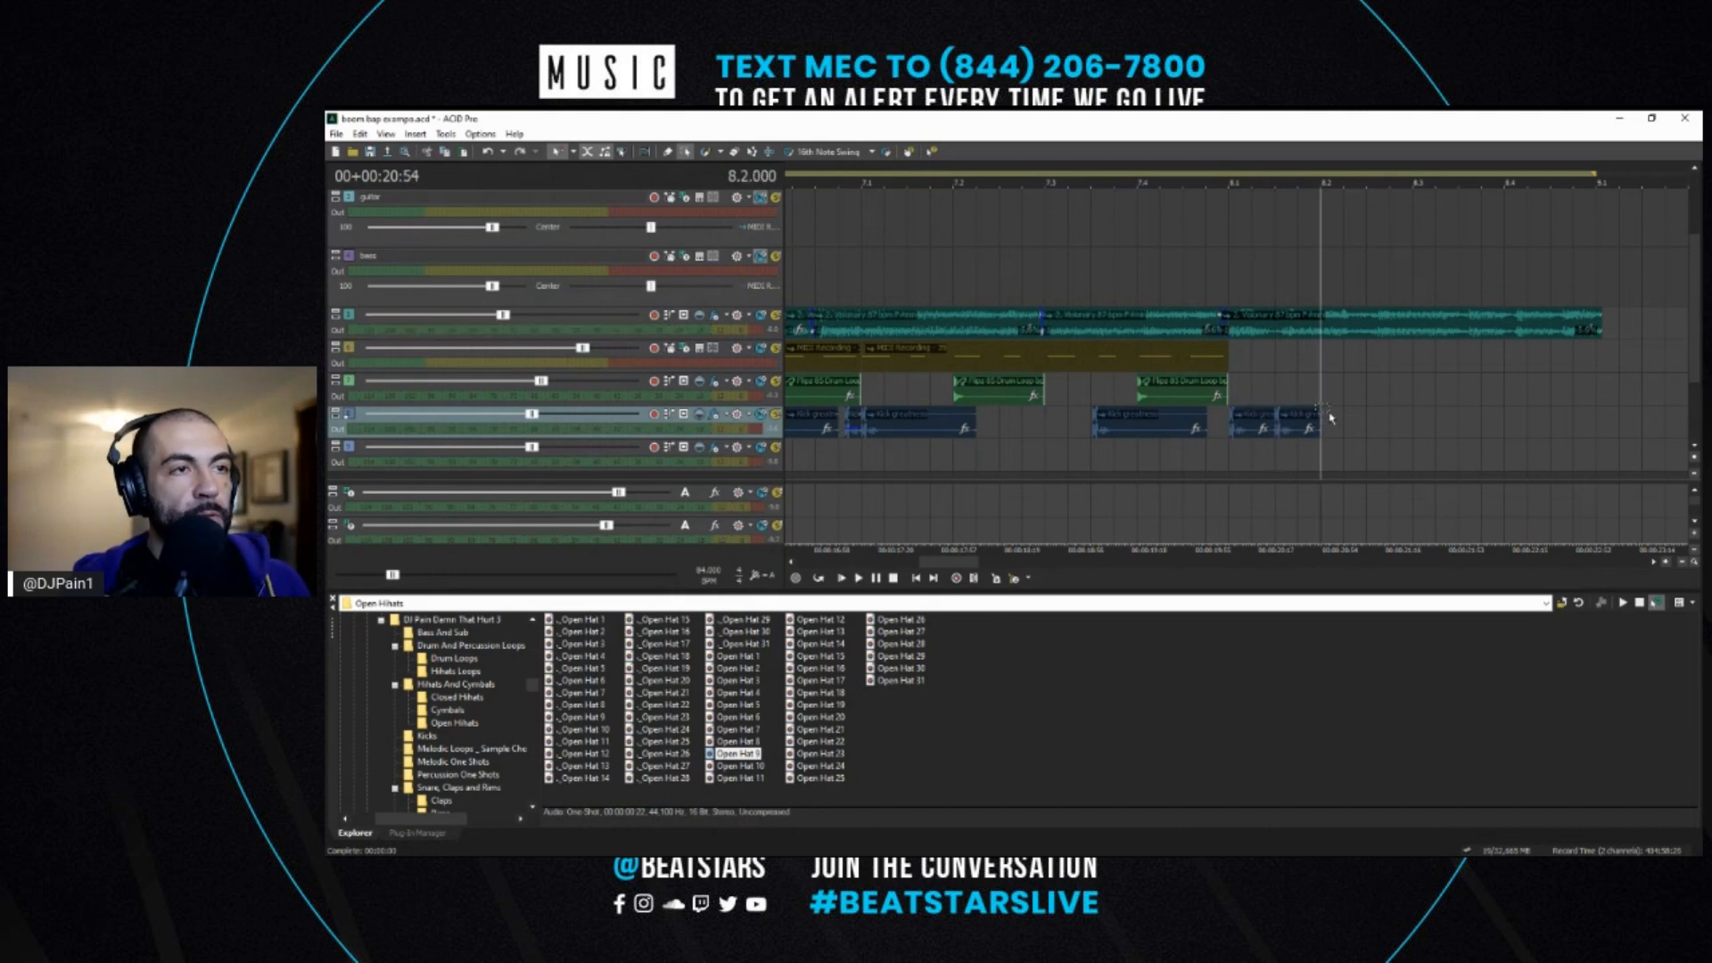
pyautogui.click(1242, 453)
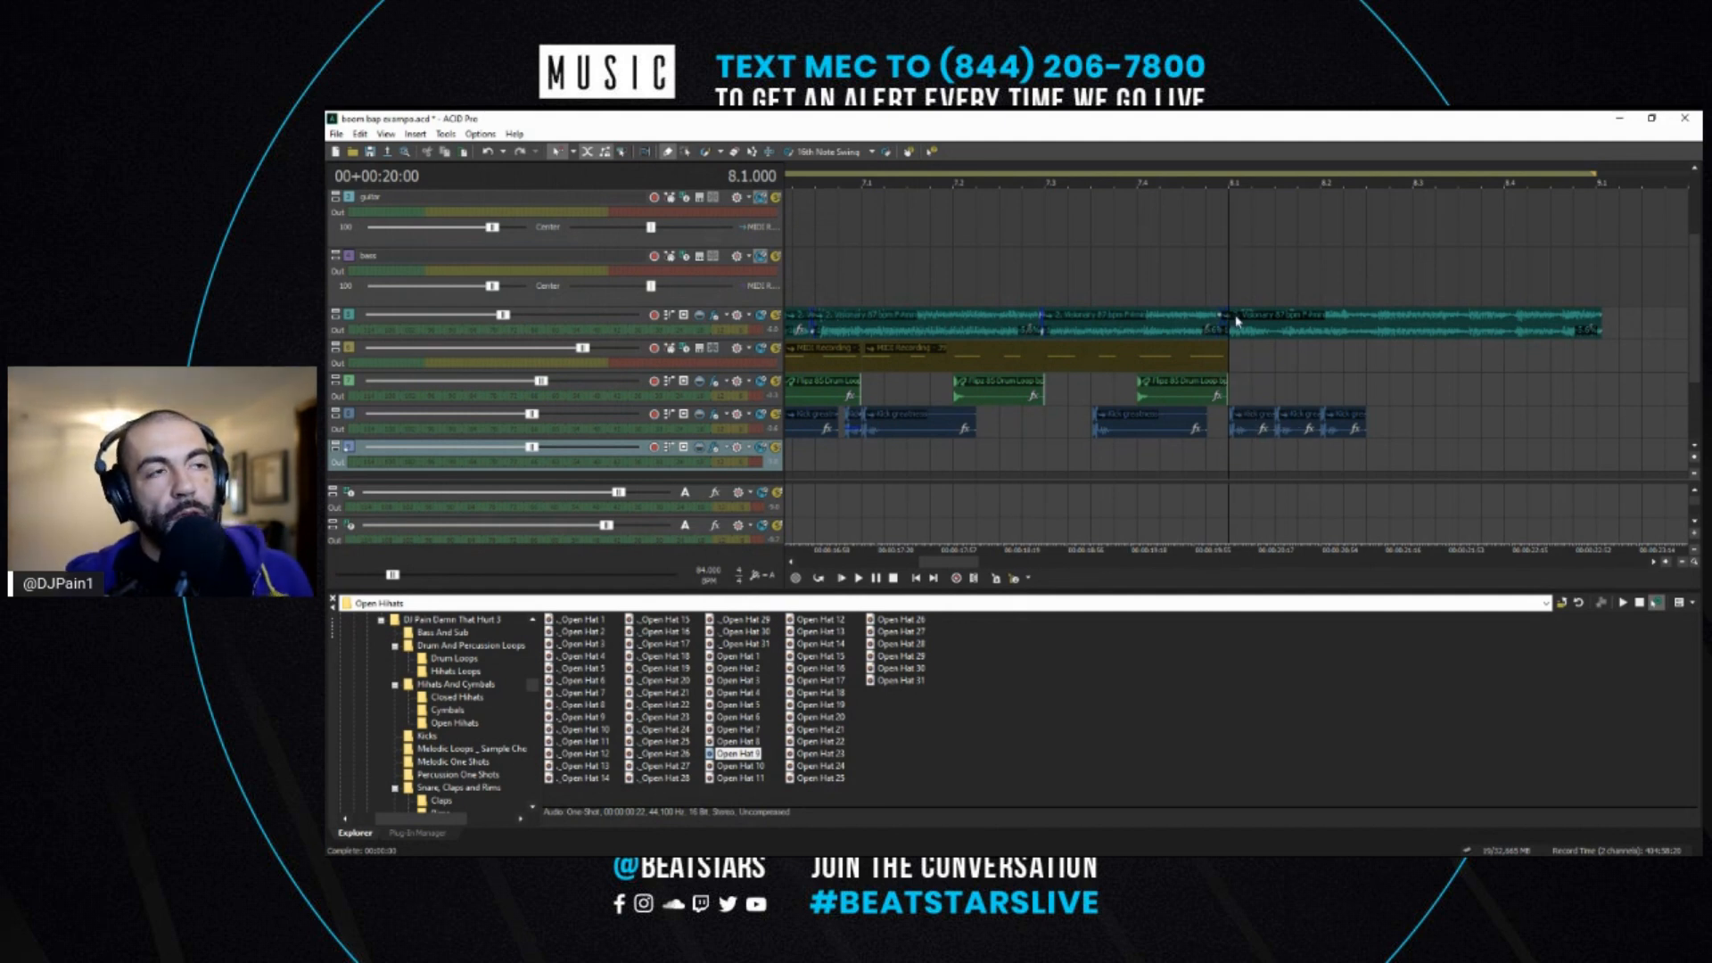
pyautogui.scroll(3, 1309, 340)
pyautogui.press('space')
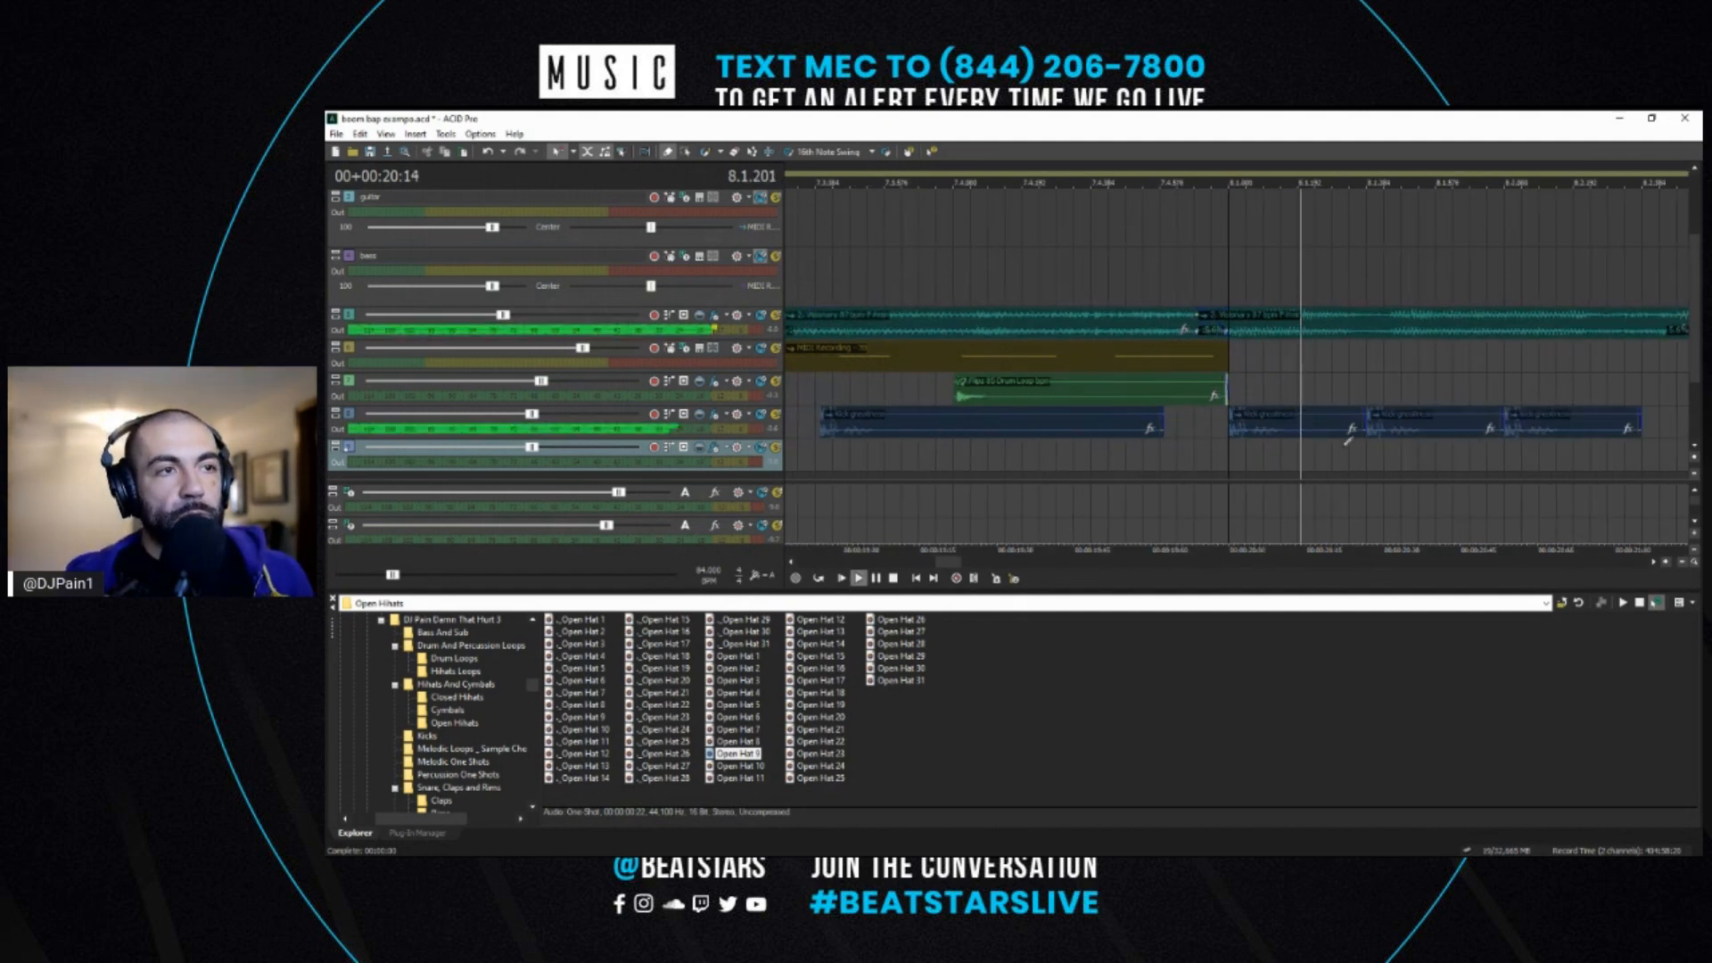
# - Shift the second bar 8 kick to start at 8.1.432, checking the rhythm against the sample by playback
pyautogui.scroll(-3, 1312, 434)
pyautogui.press('space')
pyautogui.press('space')
pyautogui.moveTo(1300, 431)
pyautogui.mouseDown()
pyautogui.moveTo(1369, 430)
pyautogui.moveTo(1322, 432)
pyautogui.mouseUp()
pyautogui.press('space')
pyautogui.press('space')
pyautogui.click(1226, 422)
pyautogui.press('space')
pyautogui.scroll(3, 1294, 430)
pyautogui.press('space')
# - Place the third bar 8 kick at 8.2.384 and another at 8.3.480, auditioning the rhythm
pyautogui.scroll(-2, 1325, 435)
pyautogui.press('space')
pyautogui.press('space')
pyautogui.moveTo(1432, 422)
pyautogui.mouseDown()
pyautogui.moveTo(1534, 424)
pyautogui.moveTo(1506, 431)
pyautogui.mouseUp()
pyautogui.press('space')
pyautogui.click(1451, 432)
pyautogui.press('space')
pyautogui.press('space')
pyautogui.press('space')
# - Trim the kick event at 8.3.480 to end at 8.4.096
pyautogui.click(1533, 424)
pyautogui.scroll(3, 1516, 417)
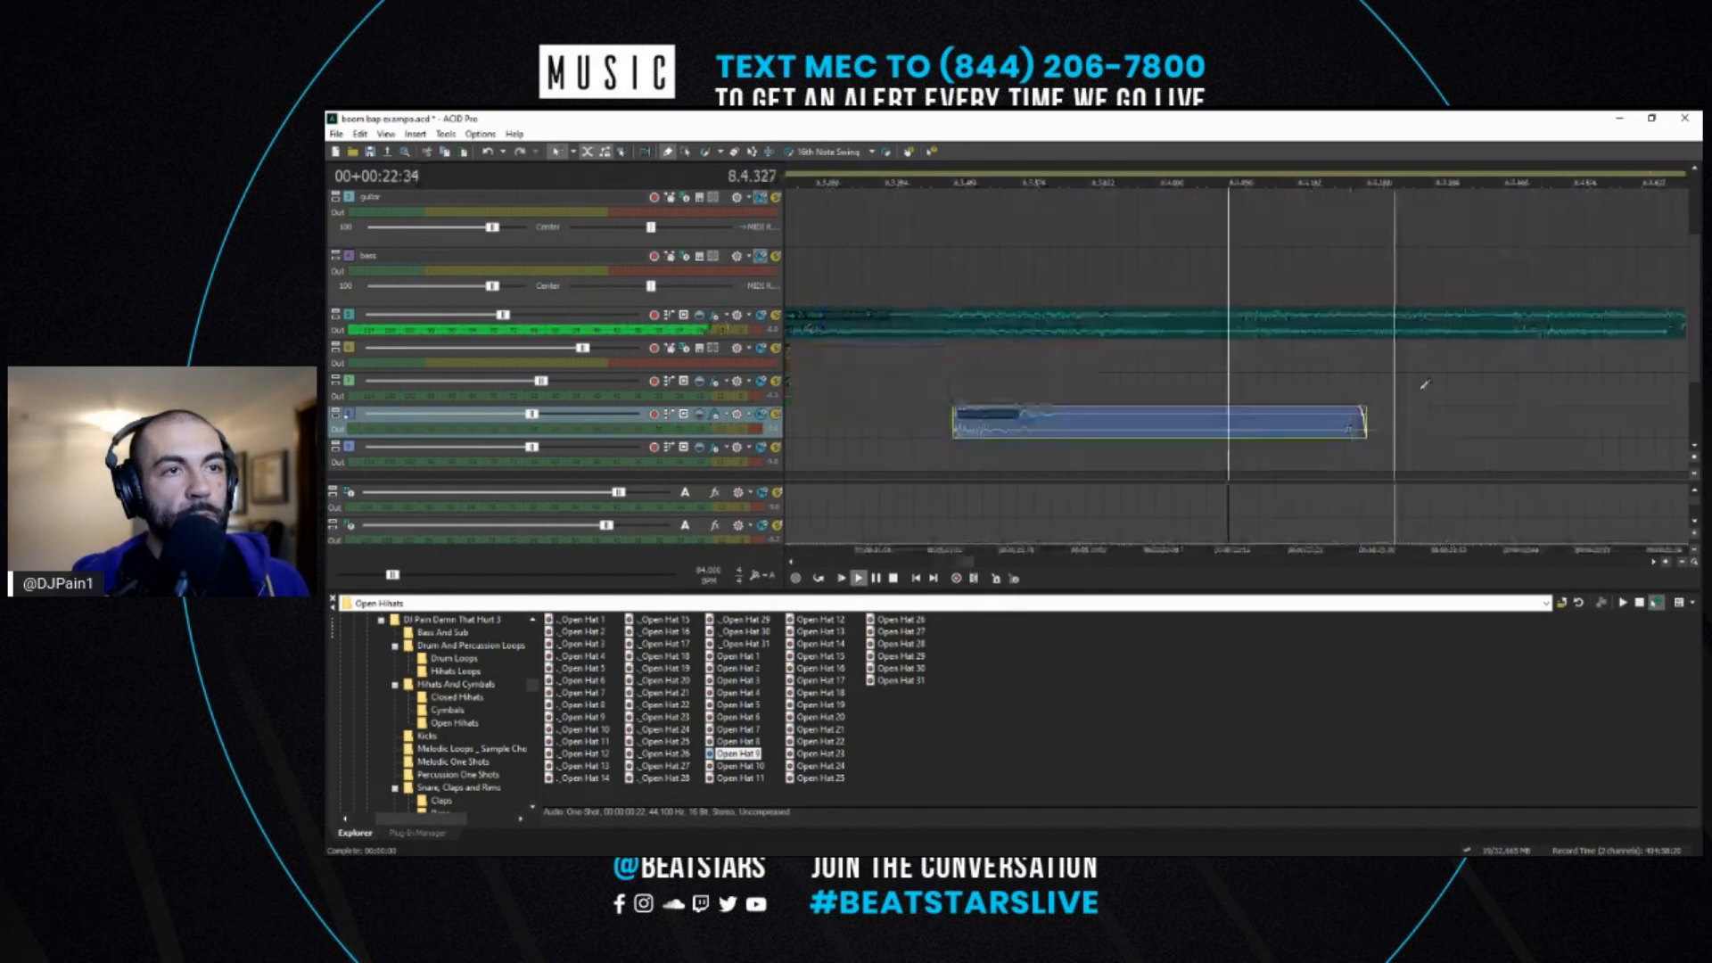
pyautogui.press('space')
pyautogui.press('s')
pyautogui.press('Delete')
pyautogui.click(1225, 427)
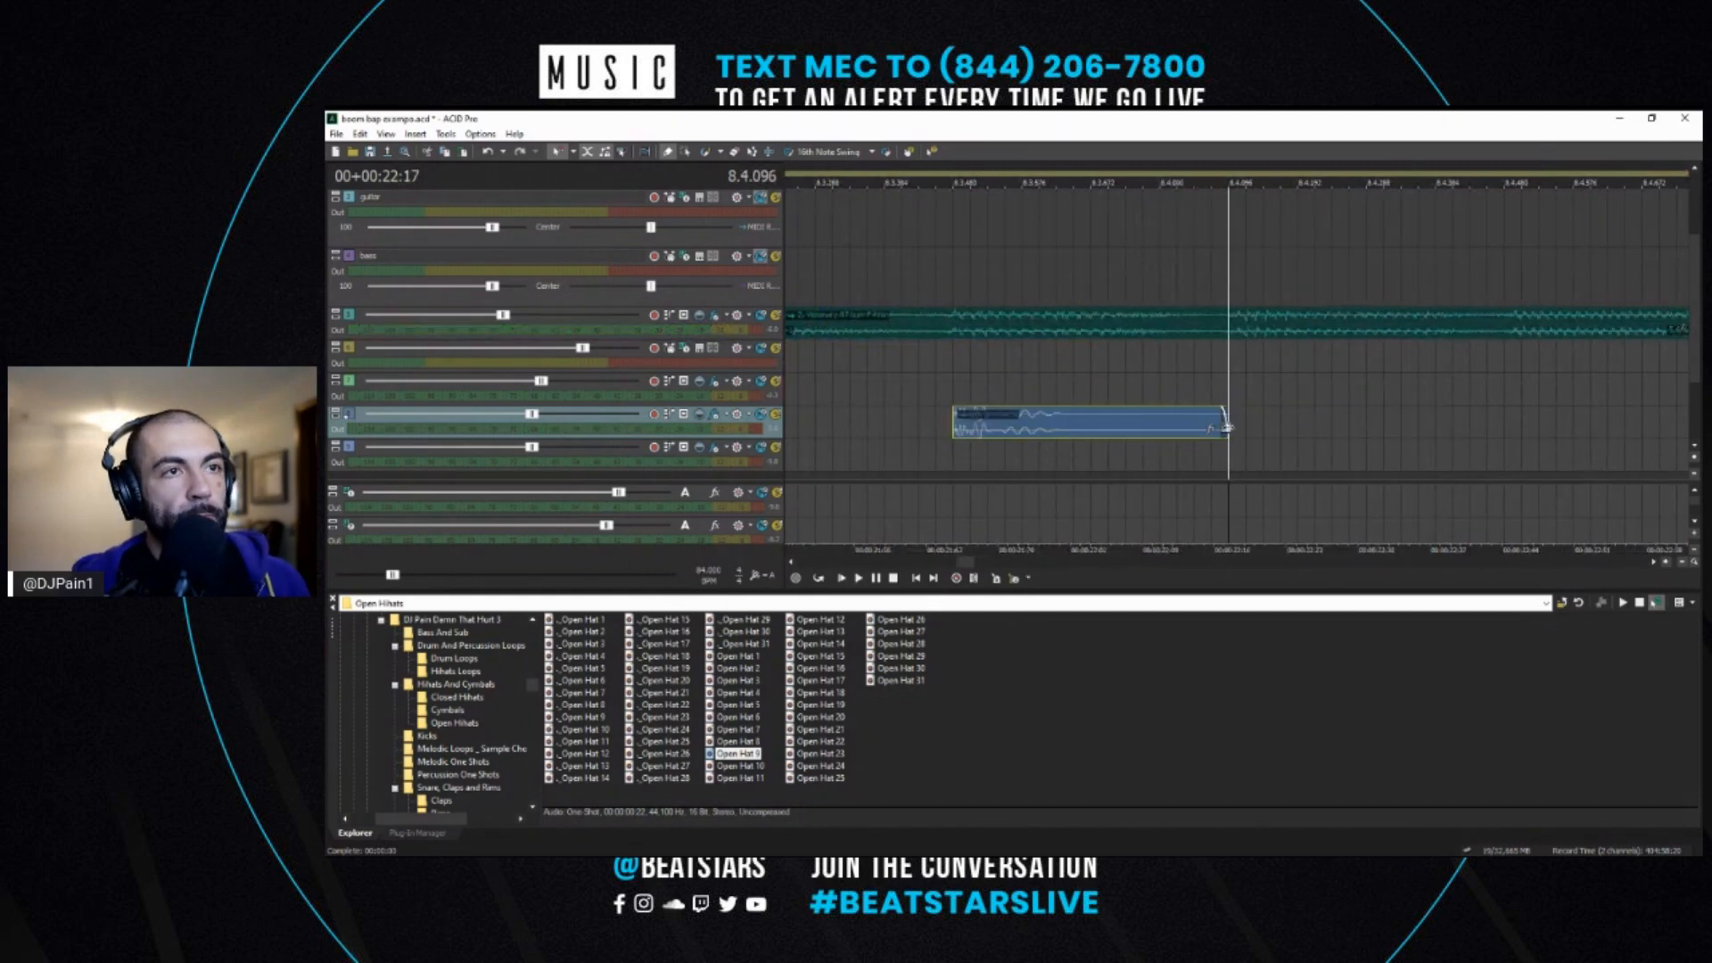
# - Copy the trimmed kick and paste two repeats directly after it from 8.4.096, then play back the ending
pyautogui.hotkey('ctrl', 'c')
pyautogui.scroll(-3, 1227, 426)
pyautogui.hotkey('ctrl', 'v')
pyautogui.hotkey('ctrl', 'v')
pyautogui.hotkey('ctrl', 'v')
pyautogui.press('space')
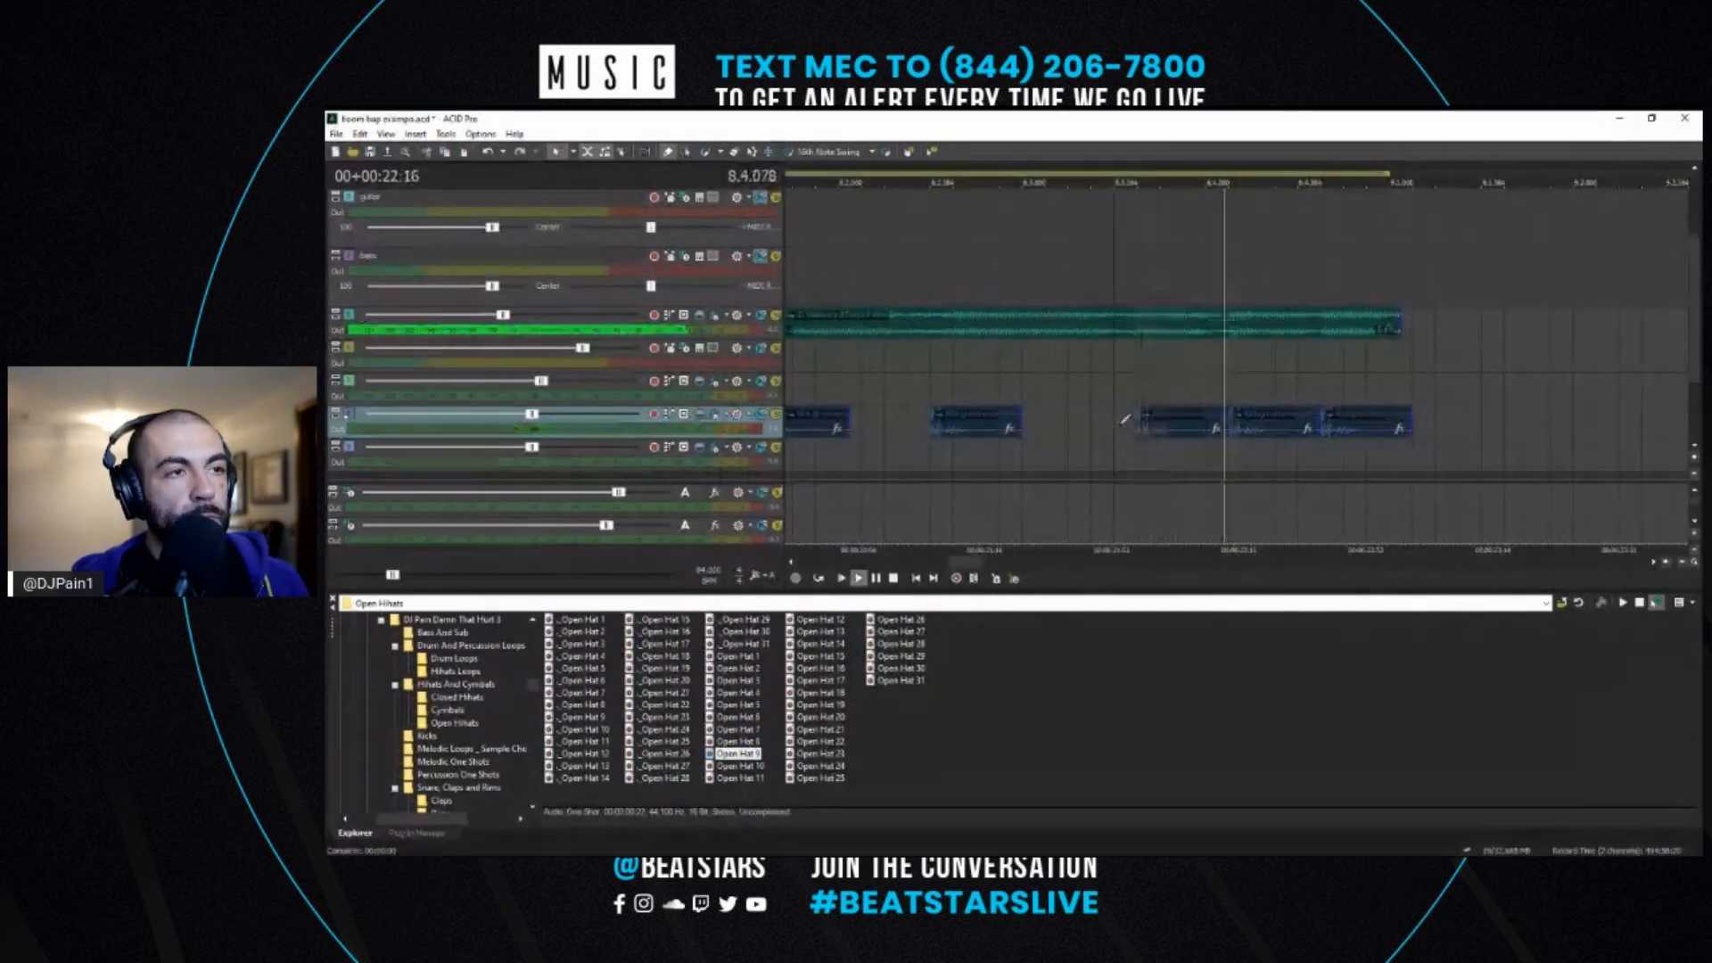
pyautogui.press('space')
# - Audition the one-shots in the Cymbals folder and add Crash 3 to a new track
pyautogui.scroll(-4, 1373, 419)
pyautogui.click(1082, 452)
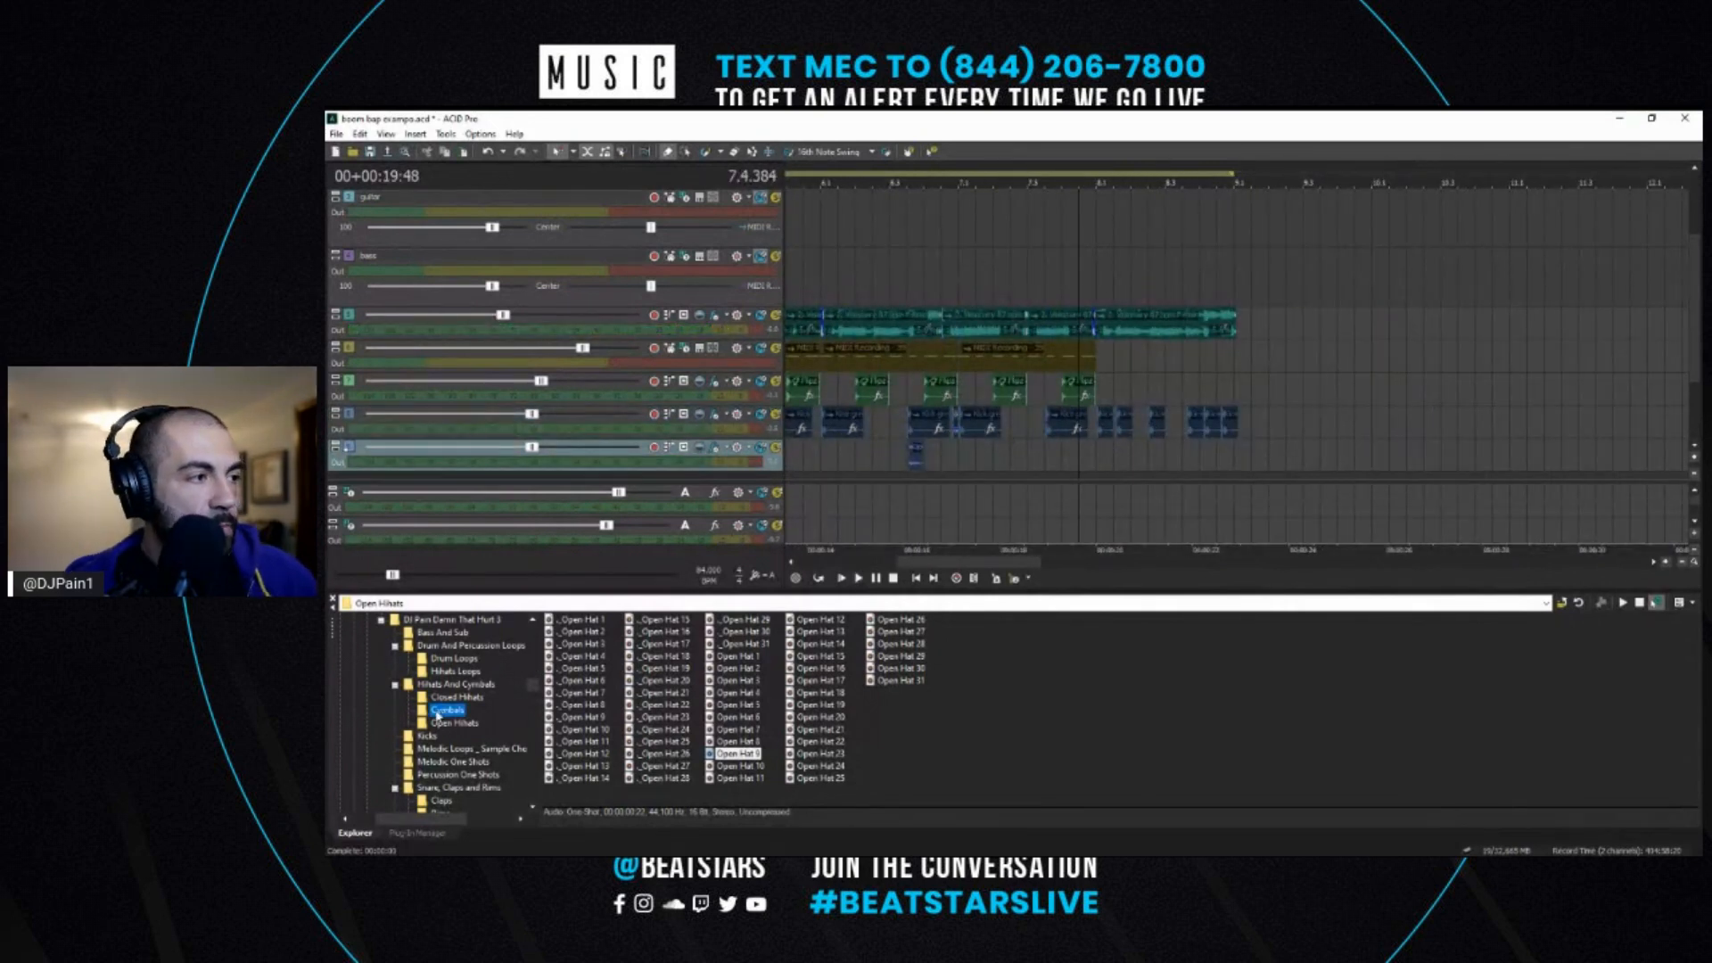
pyautogui.click(569, 706)
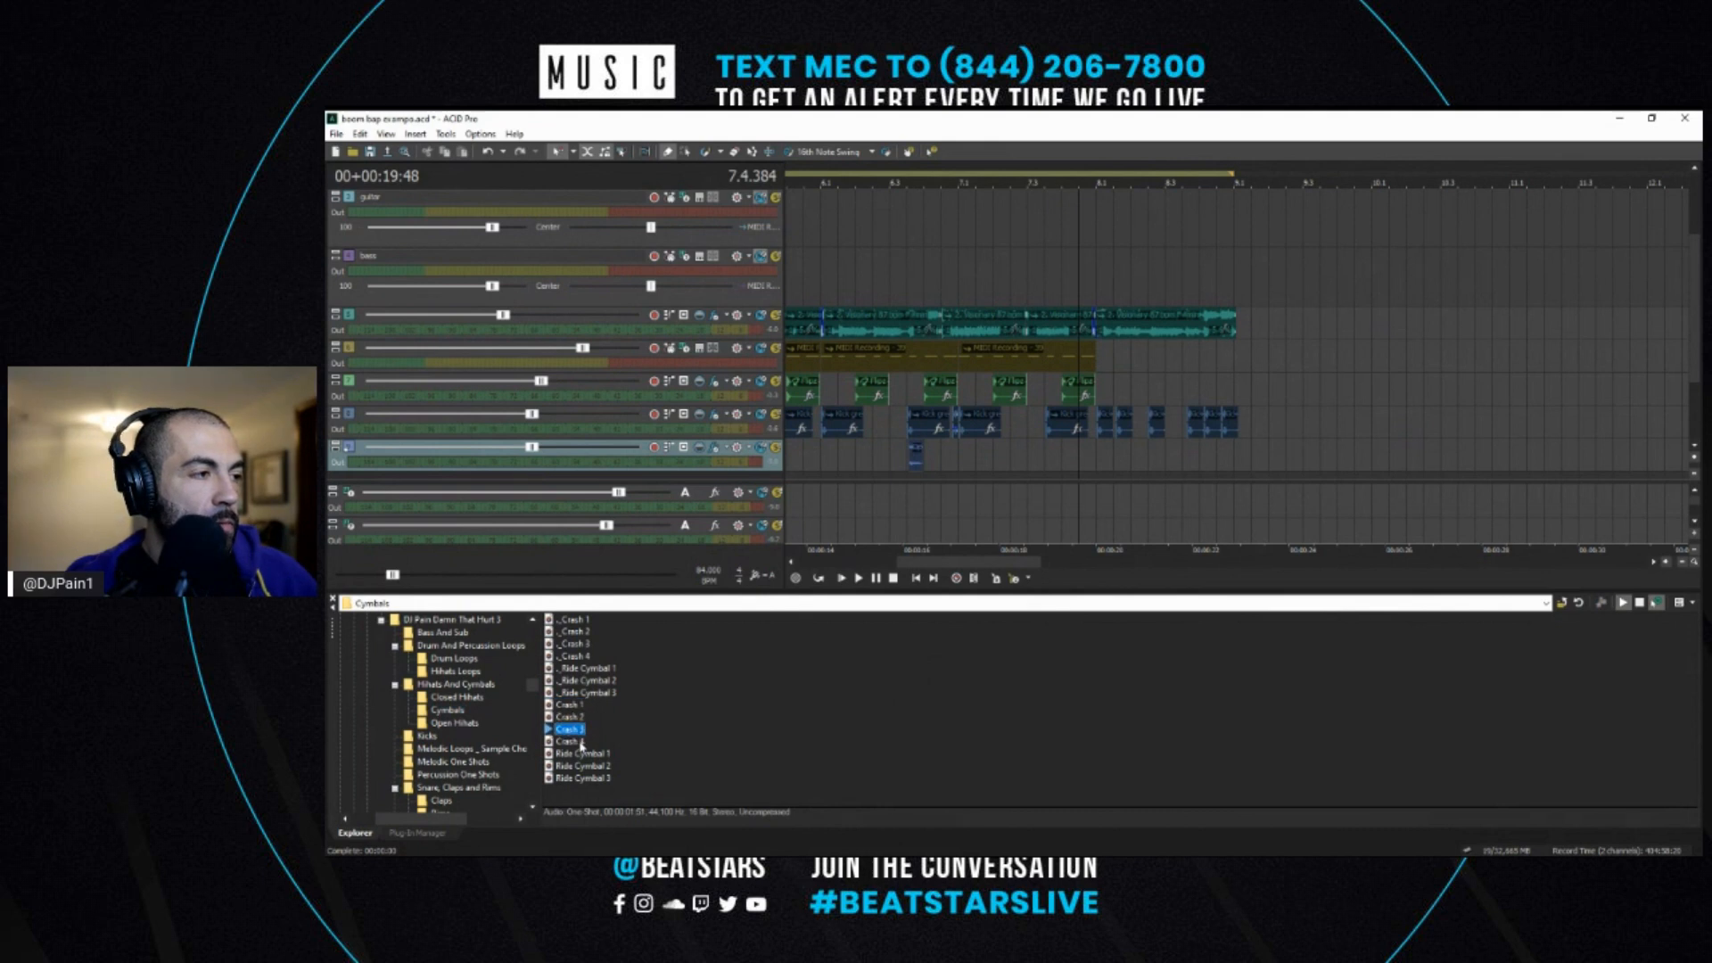
pyautogui.moveTo(571, 729); pyautogui.dragTo(1119, 419)
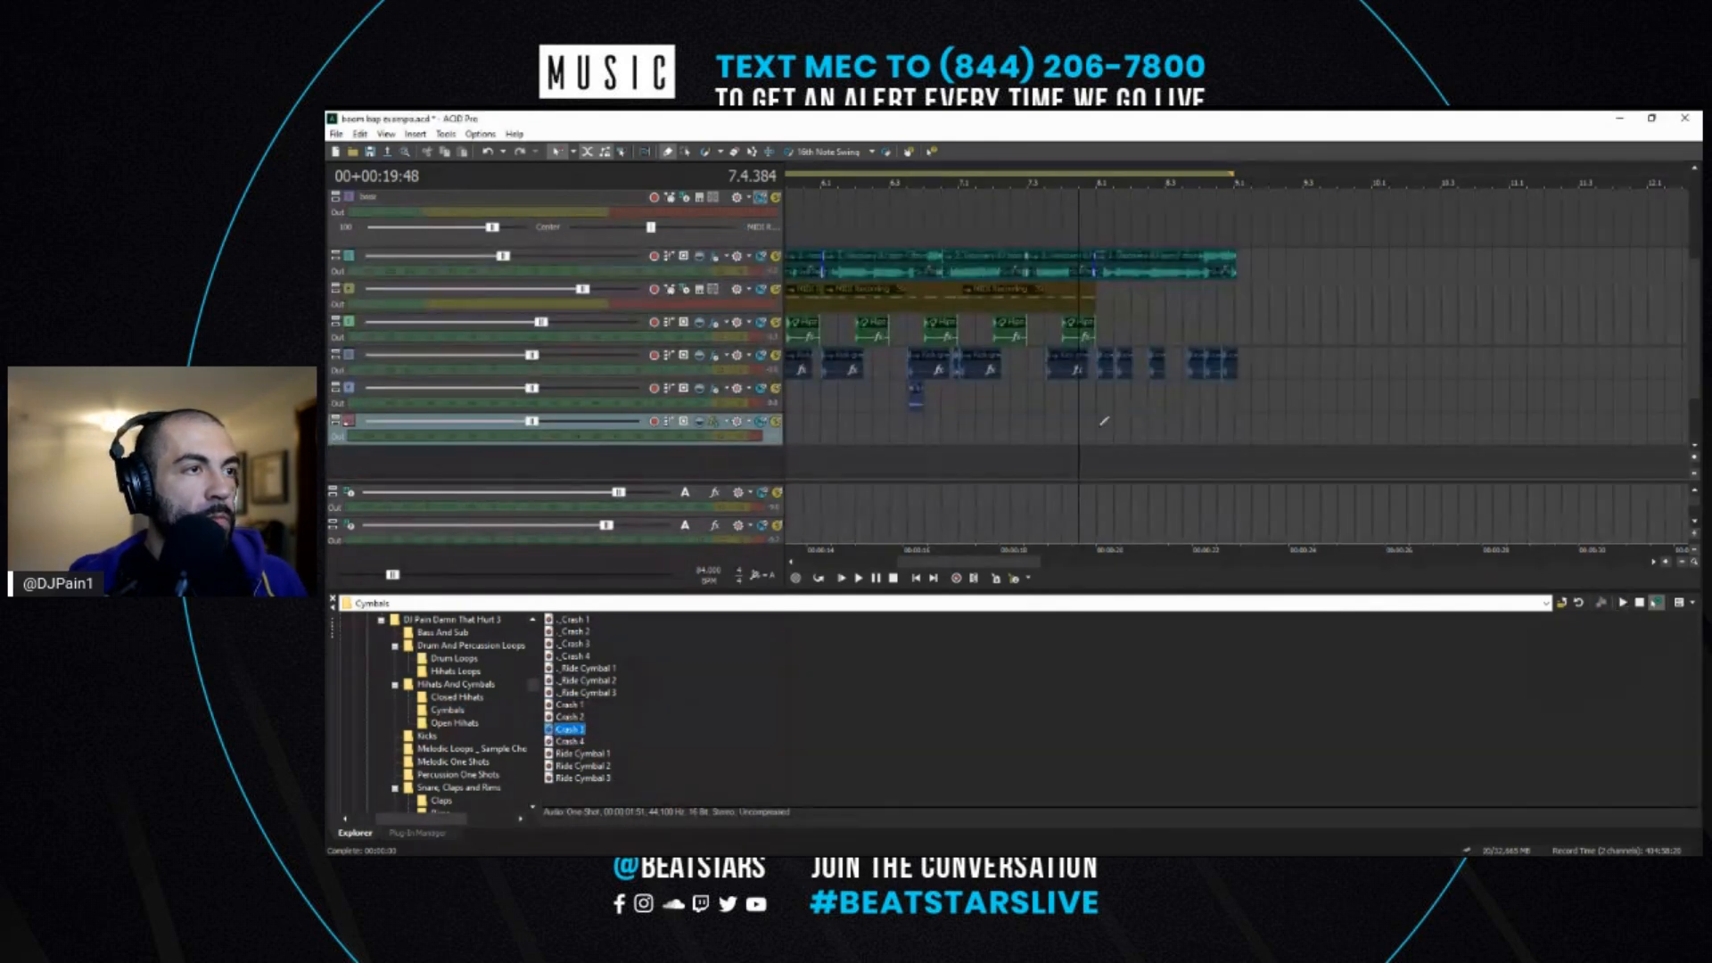
# - Draw two Crash 3 events under the first two kicks of bar 8 and play them back
pyautogui.click(1112, 432)
pyautogui.press('space')
pyautogui.moveTo(1129, 438); pyautogui.dragTo(1147, 439)
pyautogui.press('space')
pyautogui.press('space')
pyautogui.click(1147, 438)
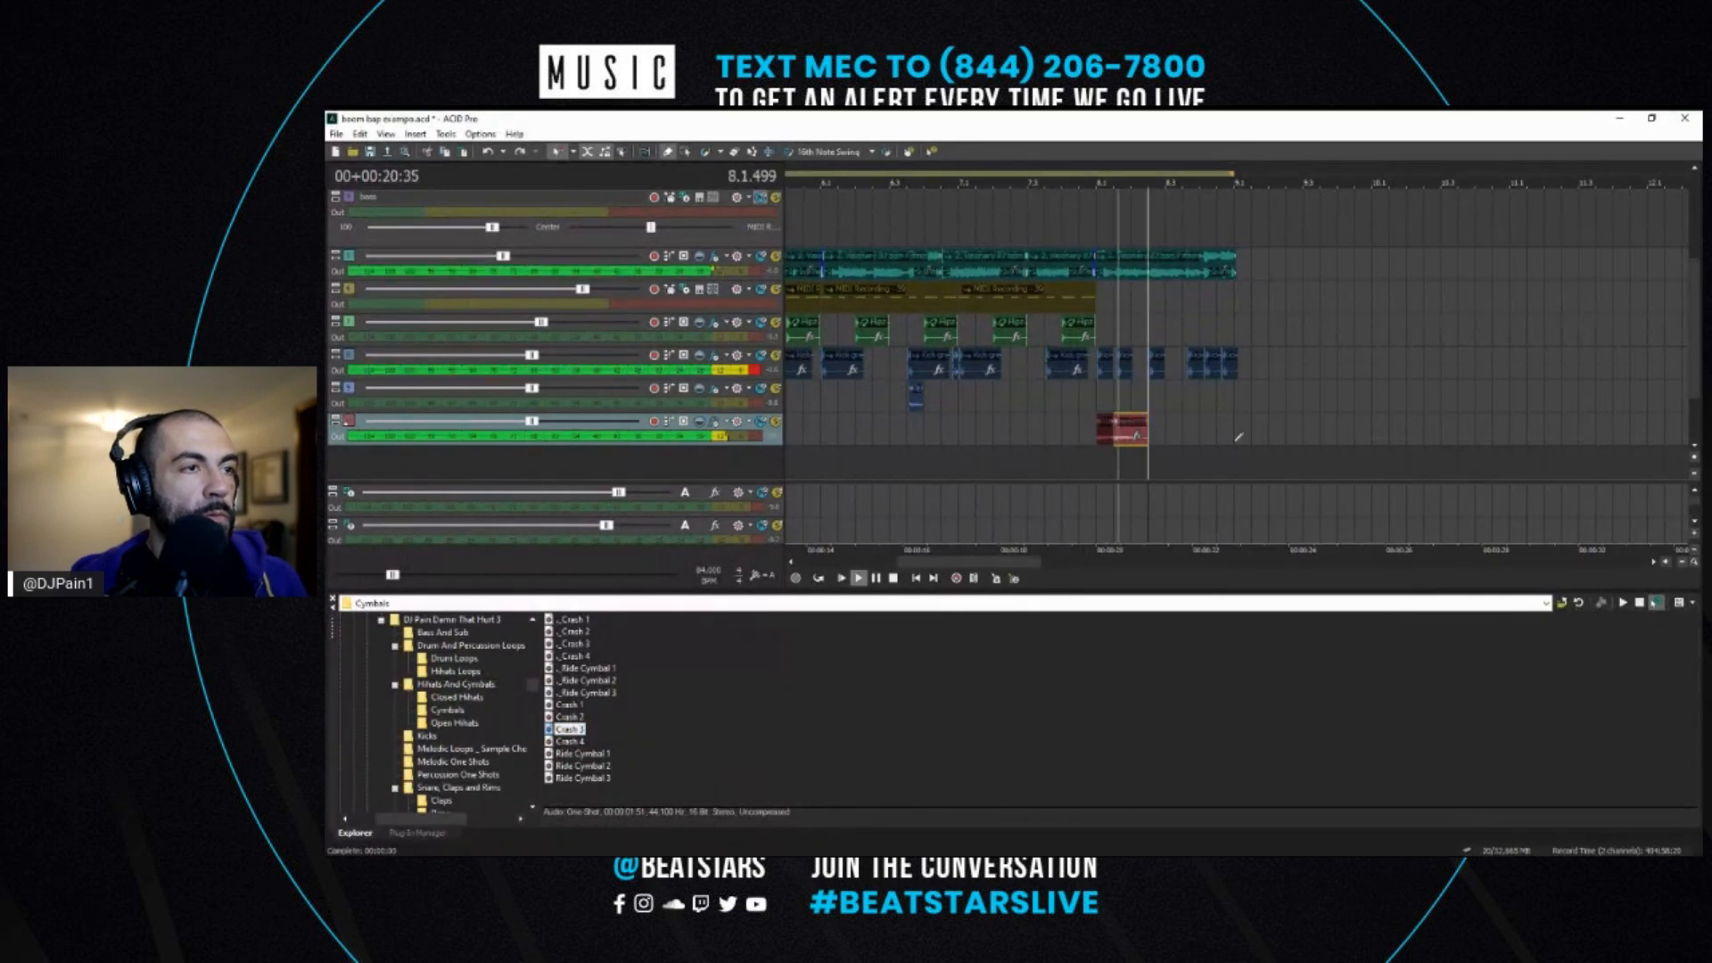
# - Align the second crash with the kick at 8.1.432 and extend the first crash to meet it
pyautogui.scroll(3, 1129, 440)
pyautogui.press('space')
pyautogui.click(970, 437)
pyautogui.scroll(2, 1215, 435)
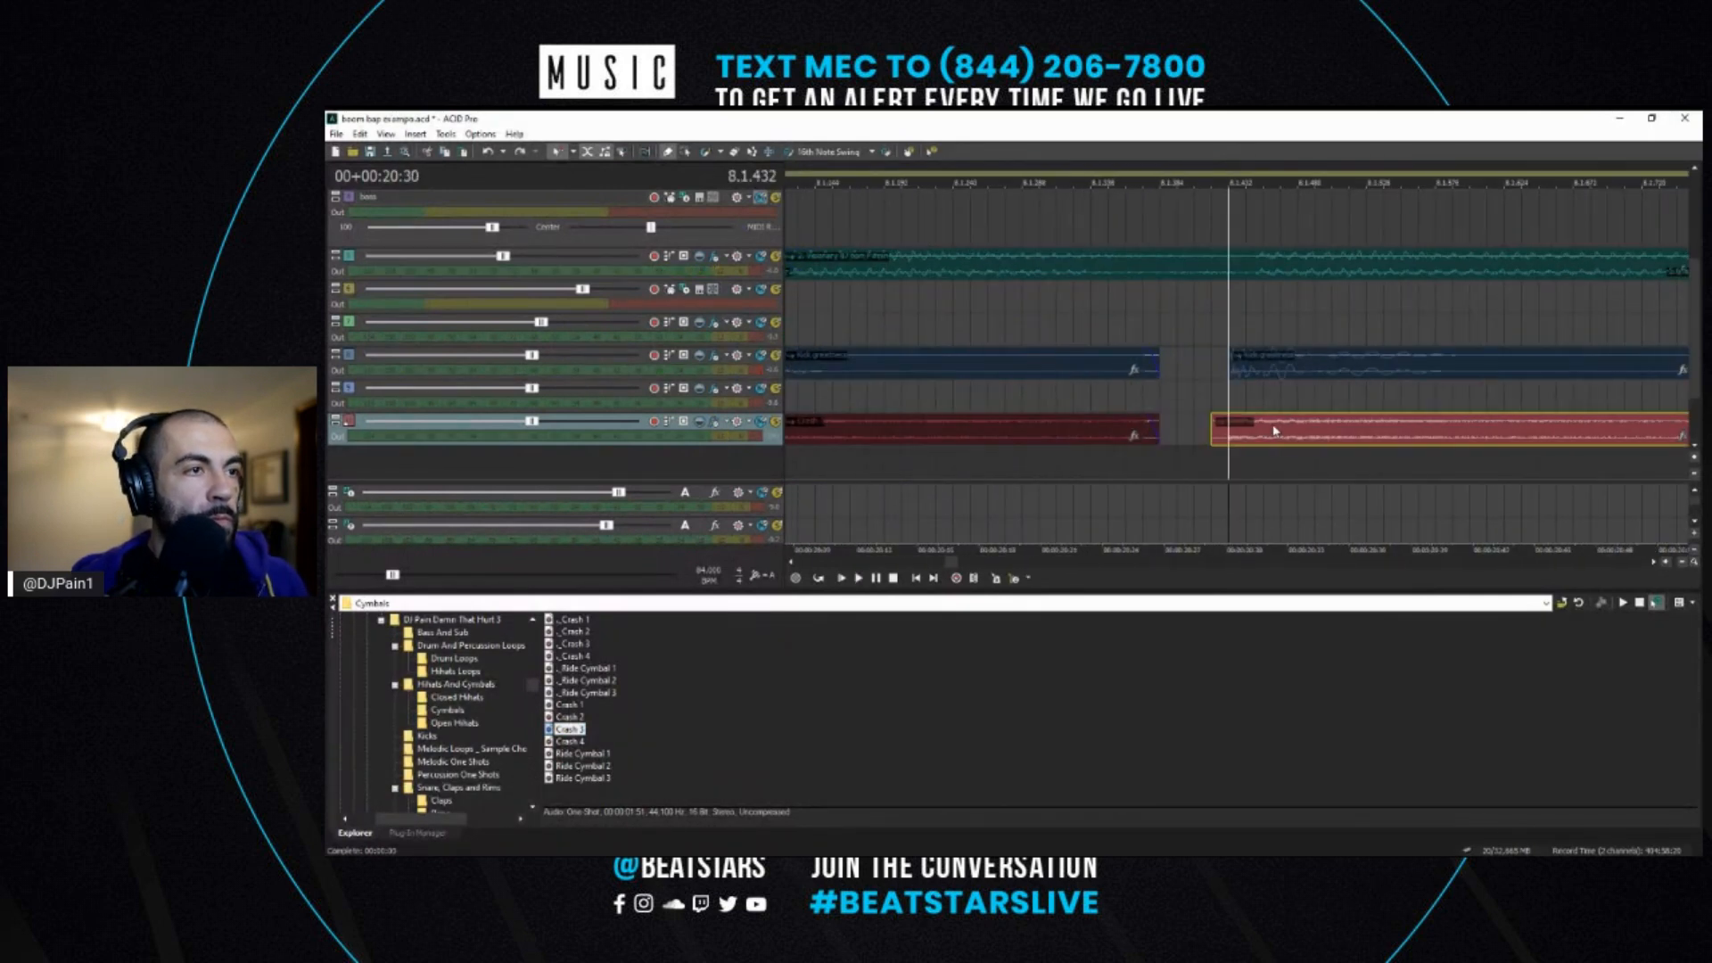
pyautogui.moveTo(1158, 429); pyautogui.dragTo(1230, 432)
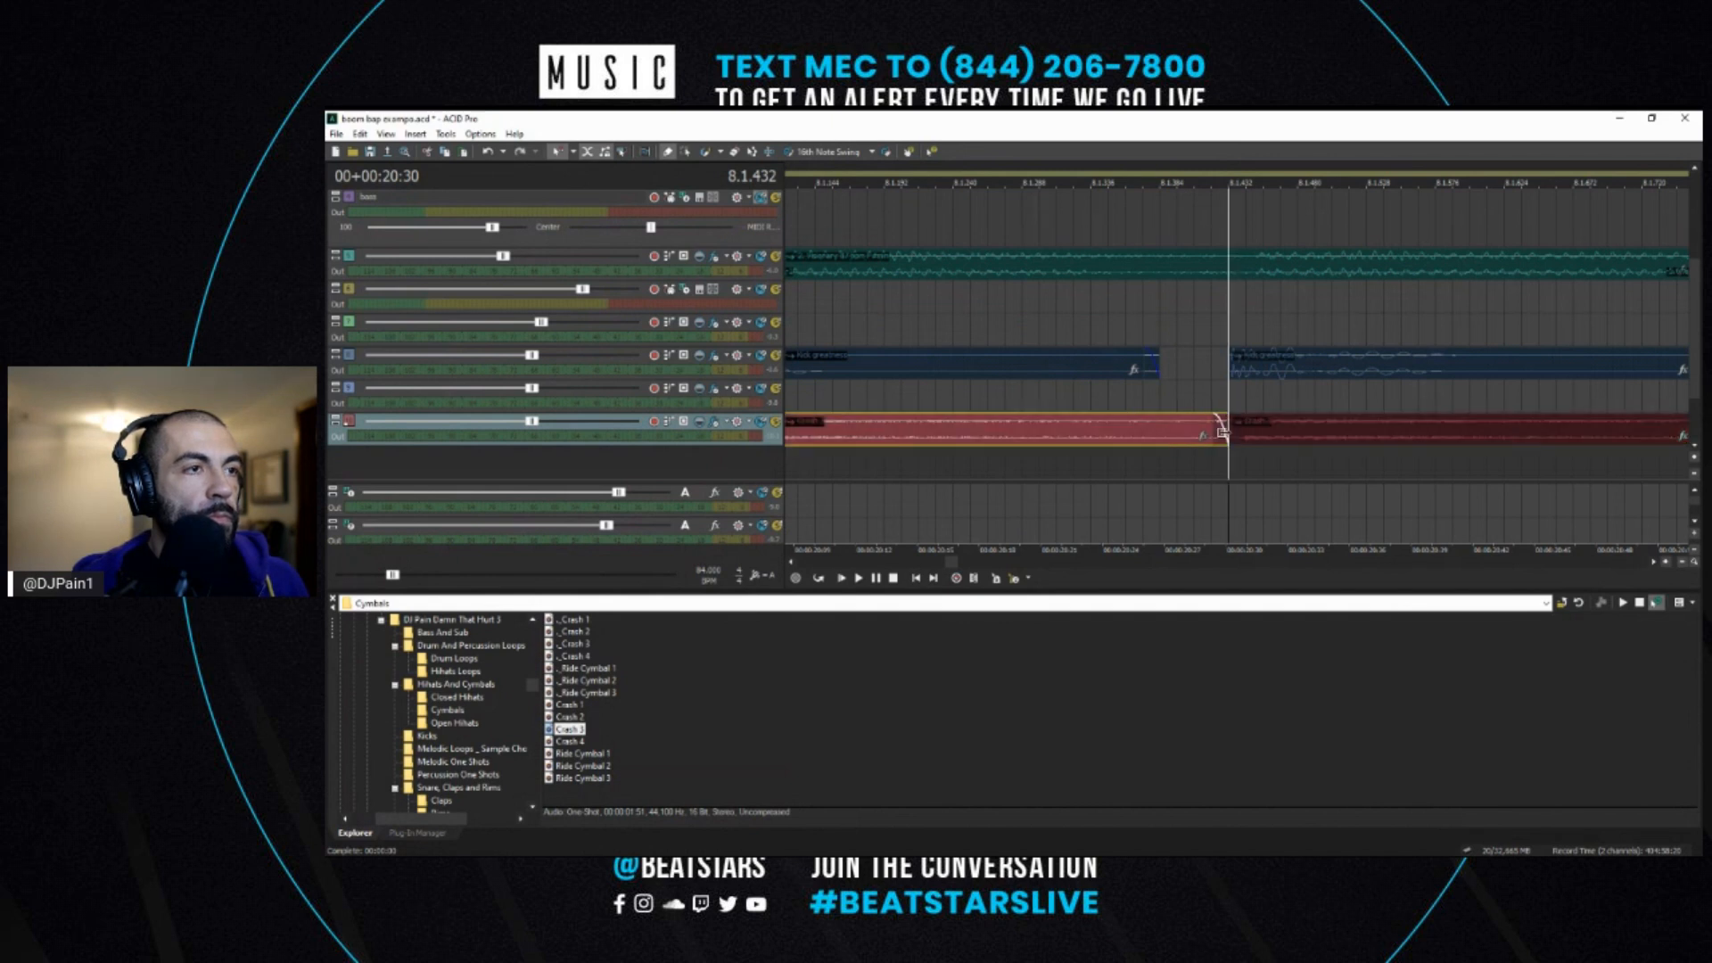
# - Add a long Crash 3 event starting with the kick at 8.2.384 and play back the break
pyautogui.scroll(-3, 1231, 431)
pyautogui.press('space')
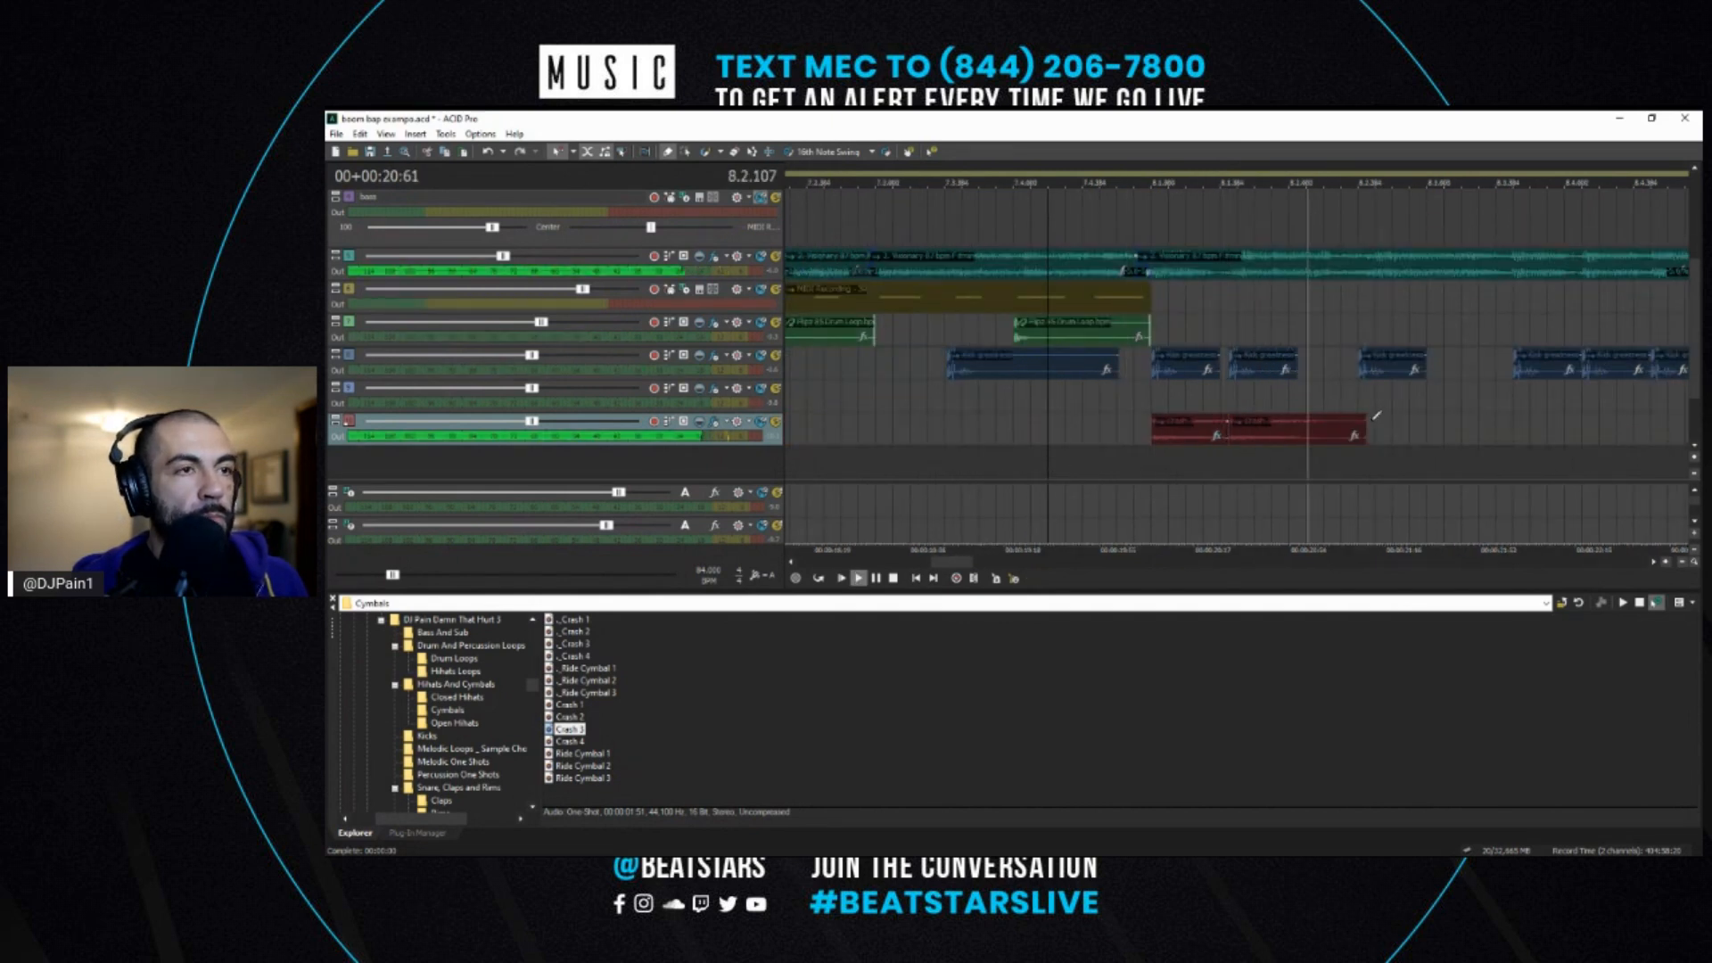
pyautogui.press('space')
pyautogui.moveTo(1365, 424); pyautogui.dragTo(1632, 432)
pyautogui.press('space')
pyautogui.press('space')
pyautogui.press('space')
pyautogui.scroll(-2, 1630, 433)
pyautogui.press('space')
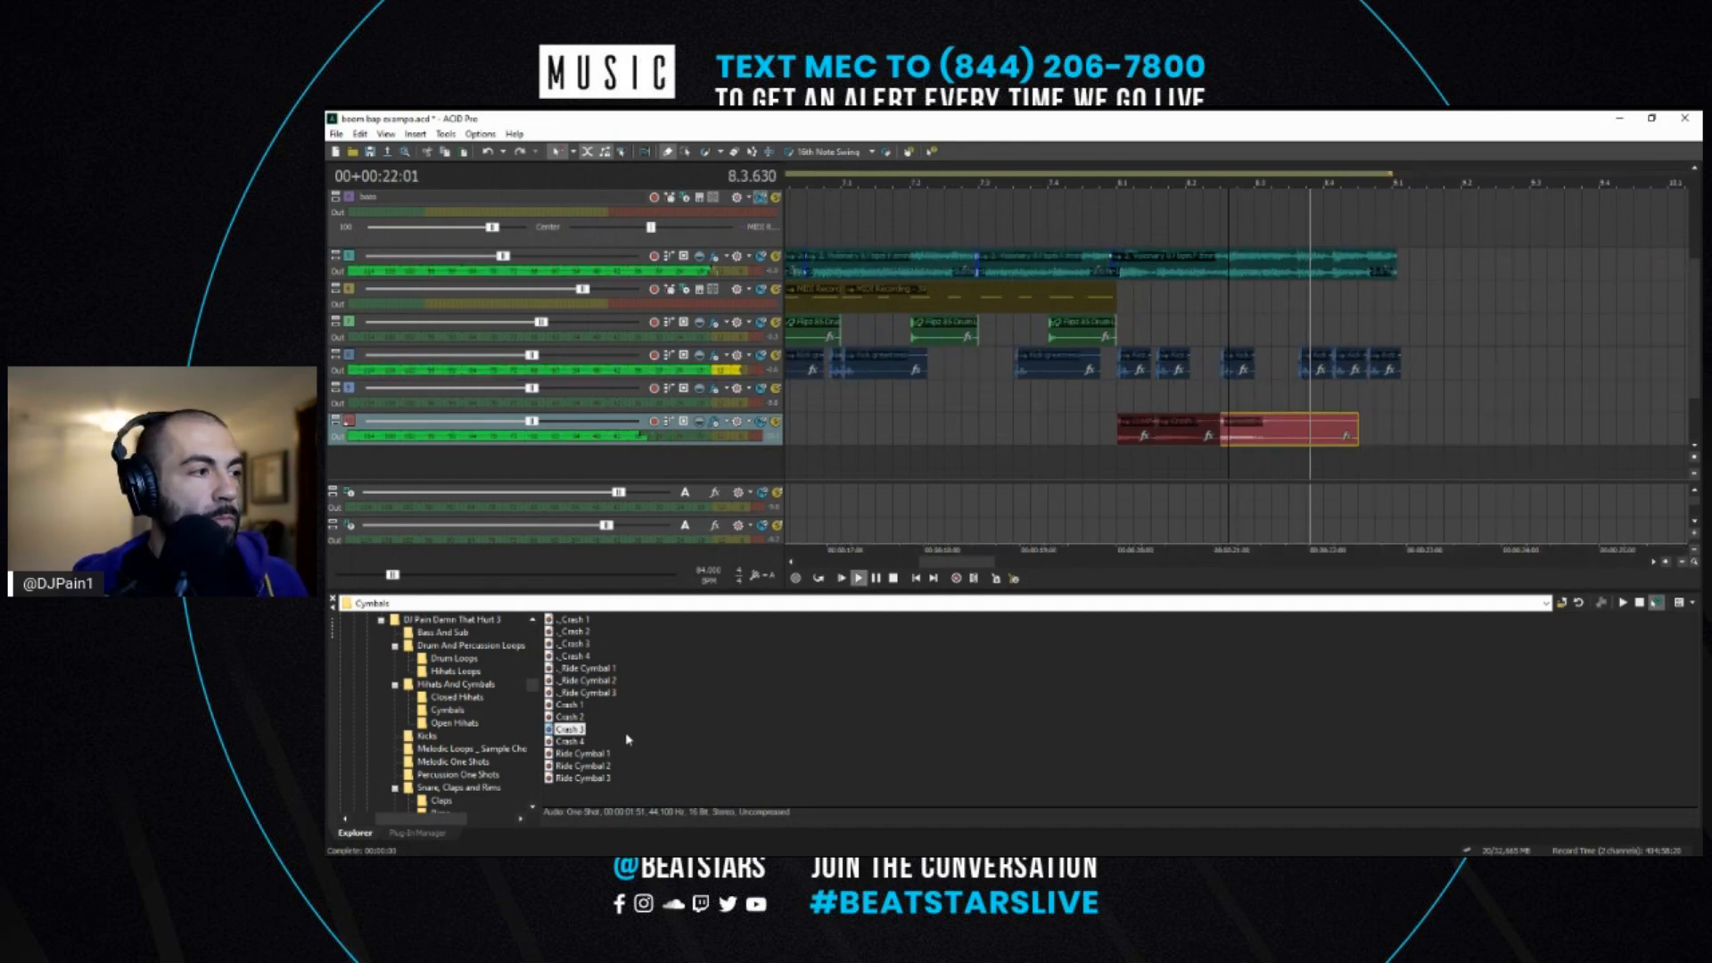
pyautogui.press('space')
# - Delete the last three kick events of bar 8 and play the break back
pyautogui.click(1313, 358)
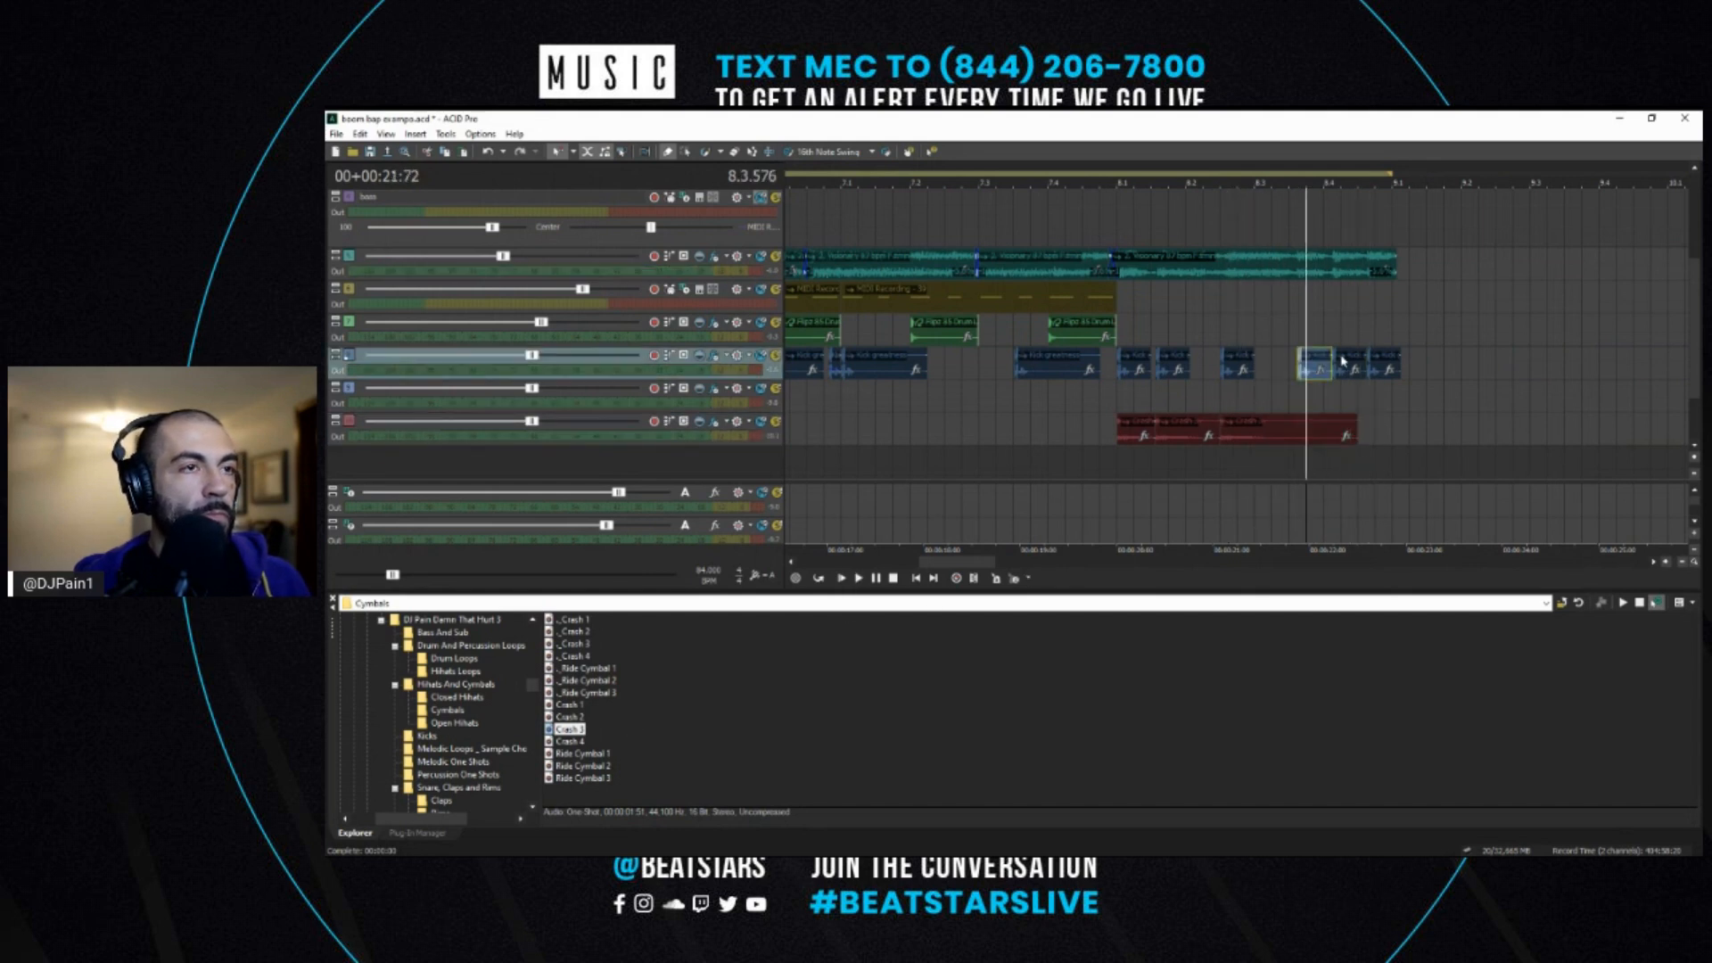
pyautogui.press('Delete')
pyautogui.click(1377, 363)
pyautogui.press('Delete')
pyautogui.press('space')
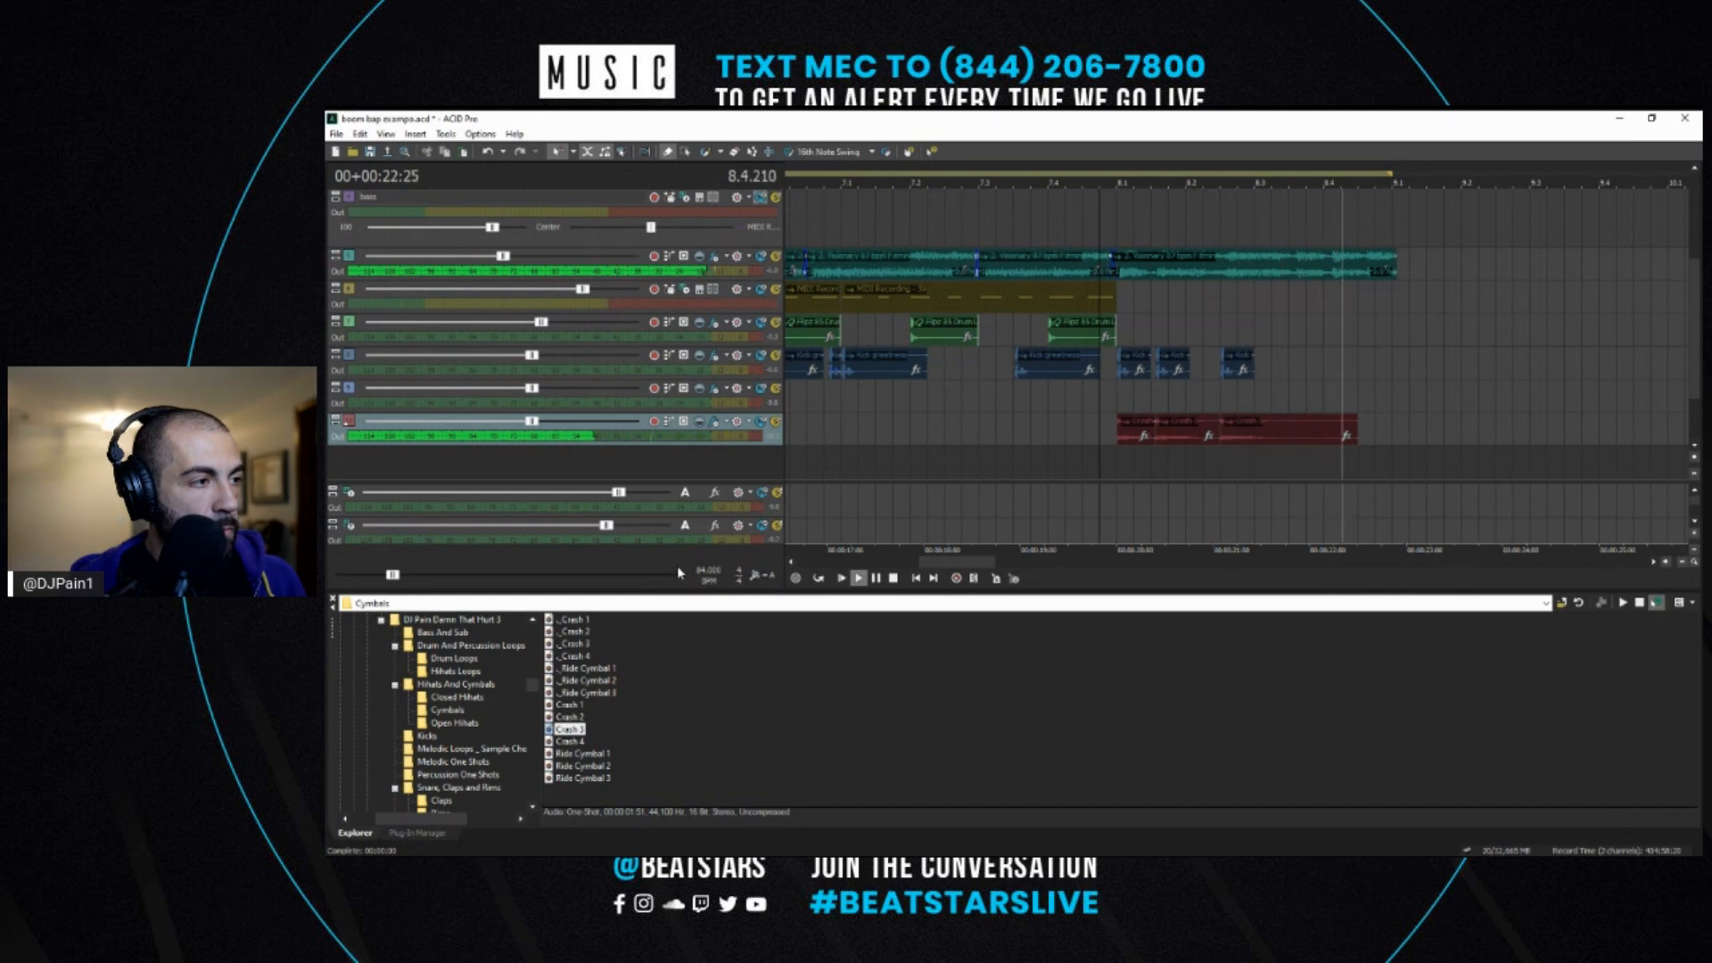
# - Lower the crash track's volume and check the level by playing into bar 8
pyautogui.moveTo(532, 421); pyautogui.dragTo(459, 421)
pyautogui.click(988, 473)
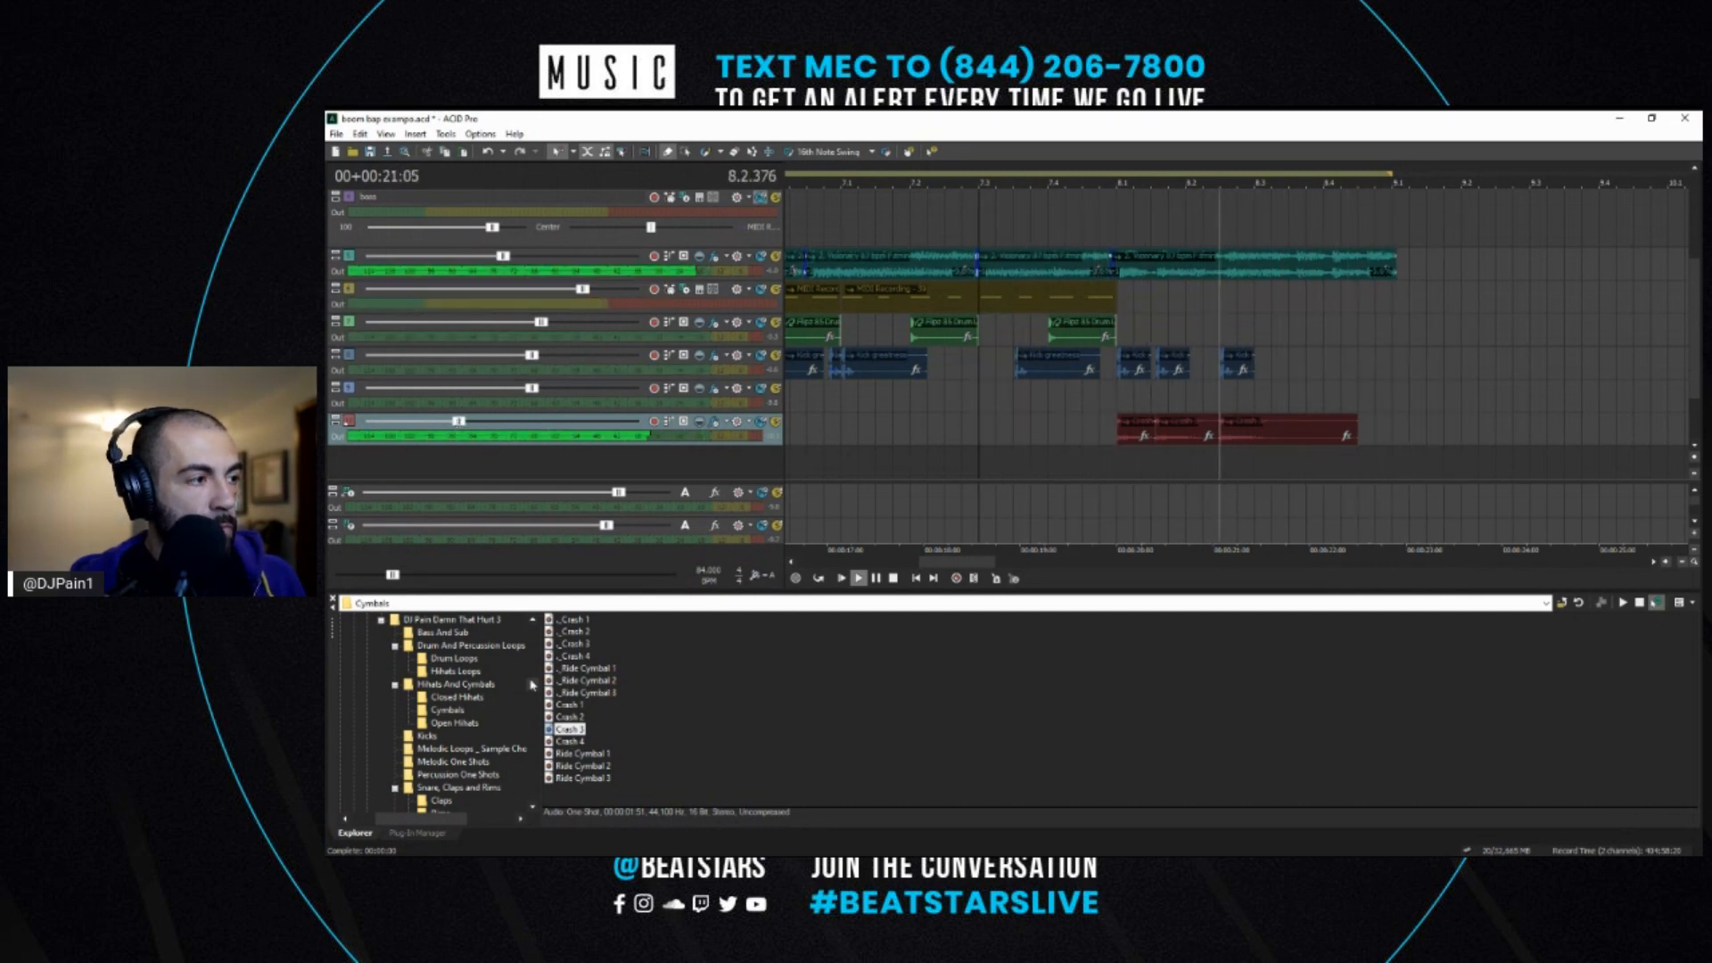
pyautogui.press('space')
# - Move the second kick of bar 8 earlier to start at 8.1.408
pyautogui.click(1177, 370)
pyautogui.scroll(5, 1175, 374)
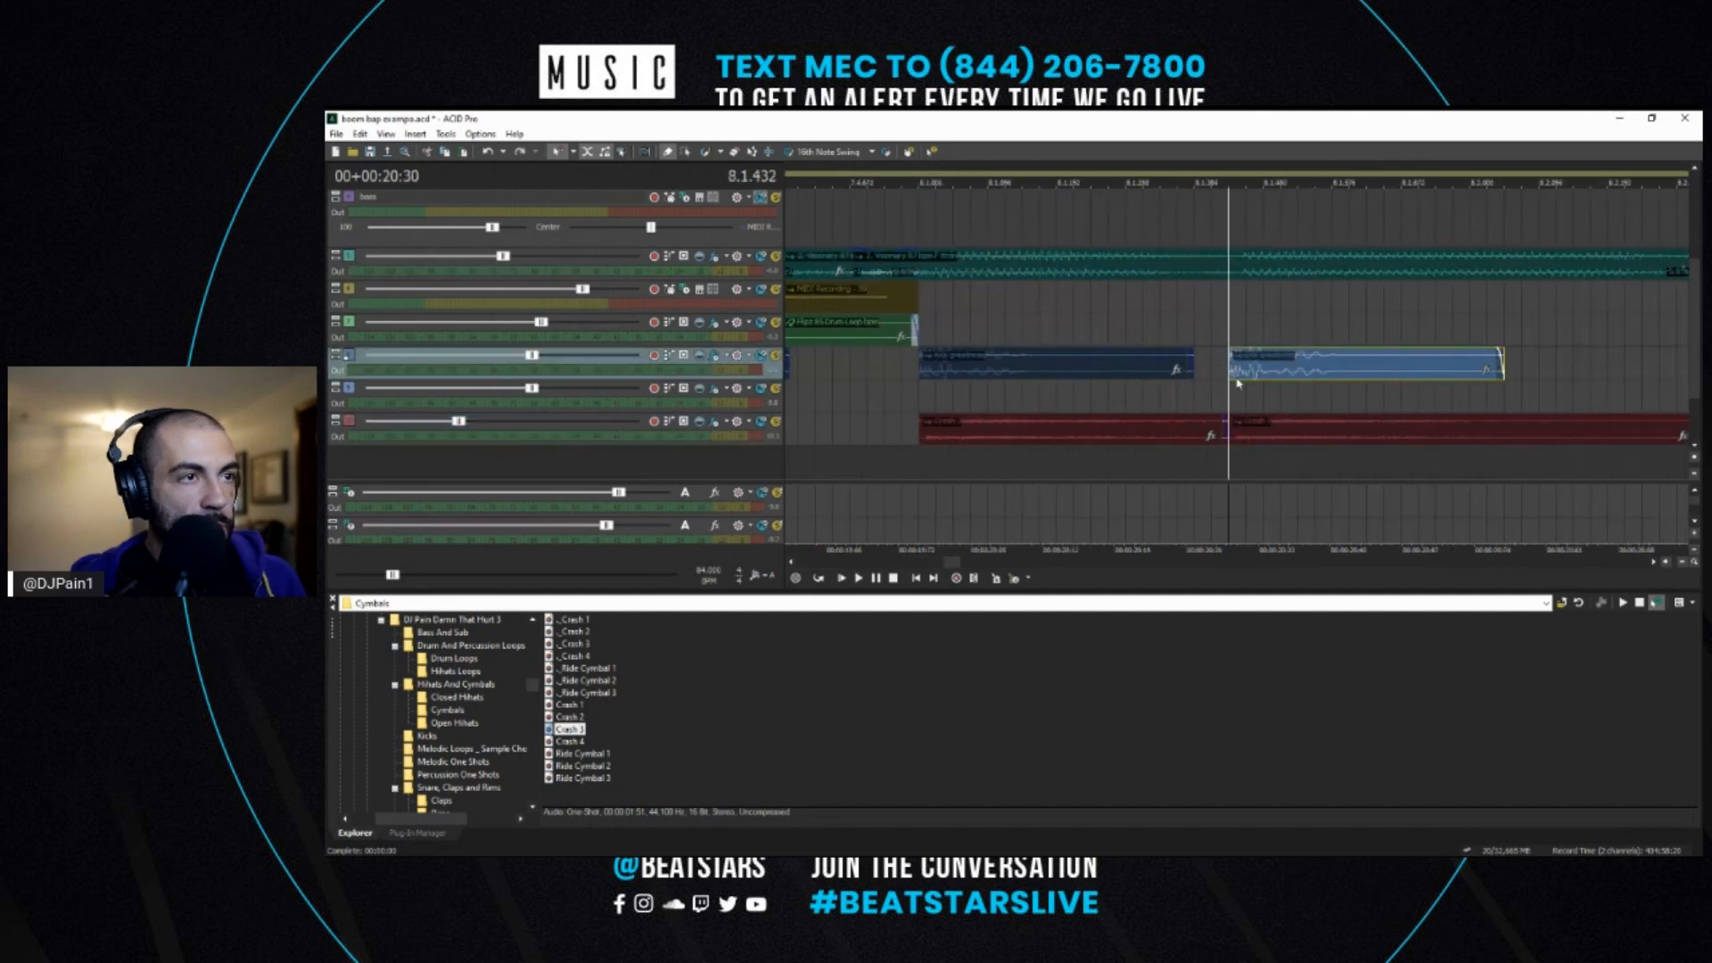
pyautogui.moveTo(1274, 371); pyautogui.dragTo(1251, 371)
# - Make the second crash start at 8.1.408 with the kick and play bar 8 back
pyautogui.click(1218, 426)
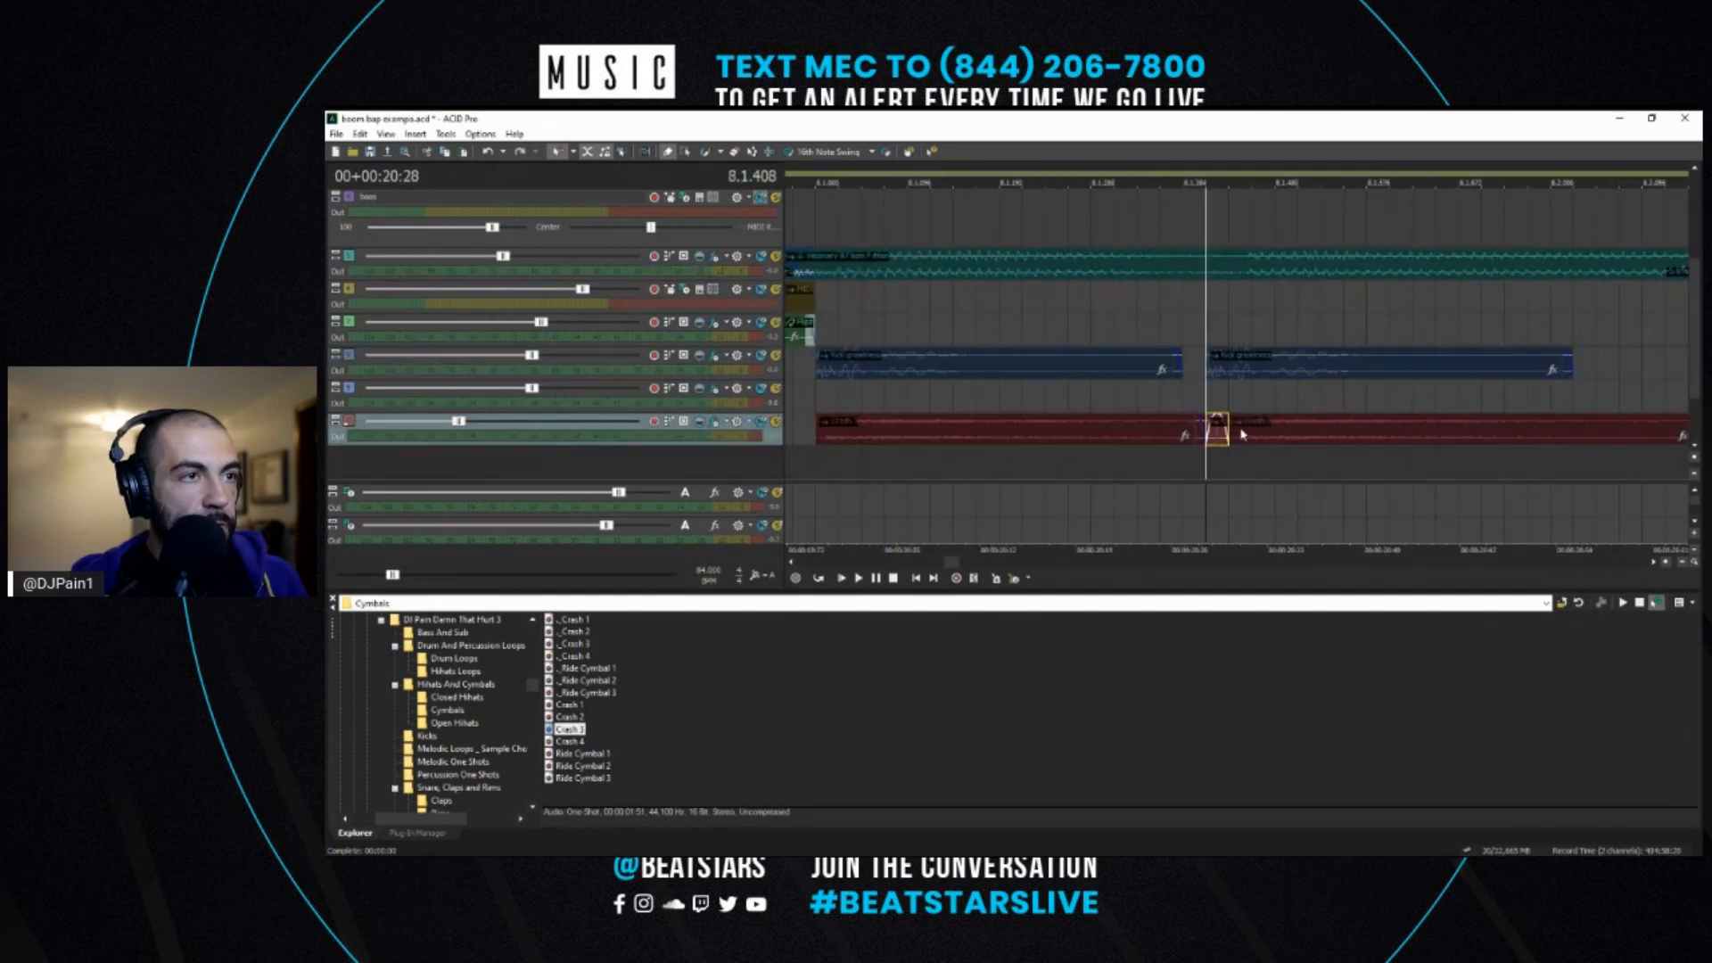
pyautogui.click(1265, 435)
pyautogui.scroll(-2, 1305, 441)
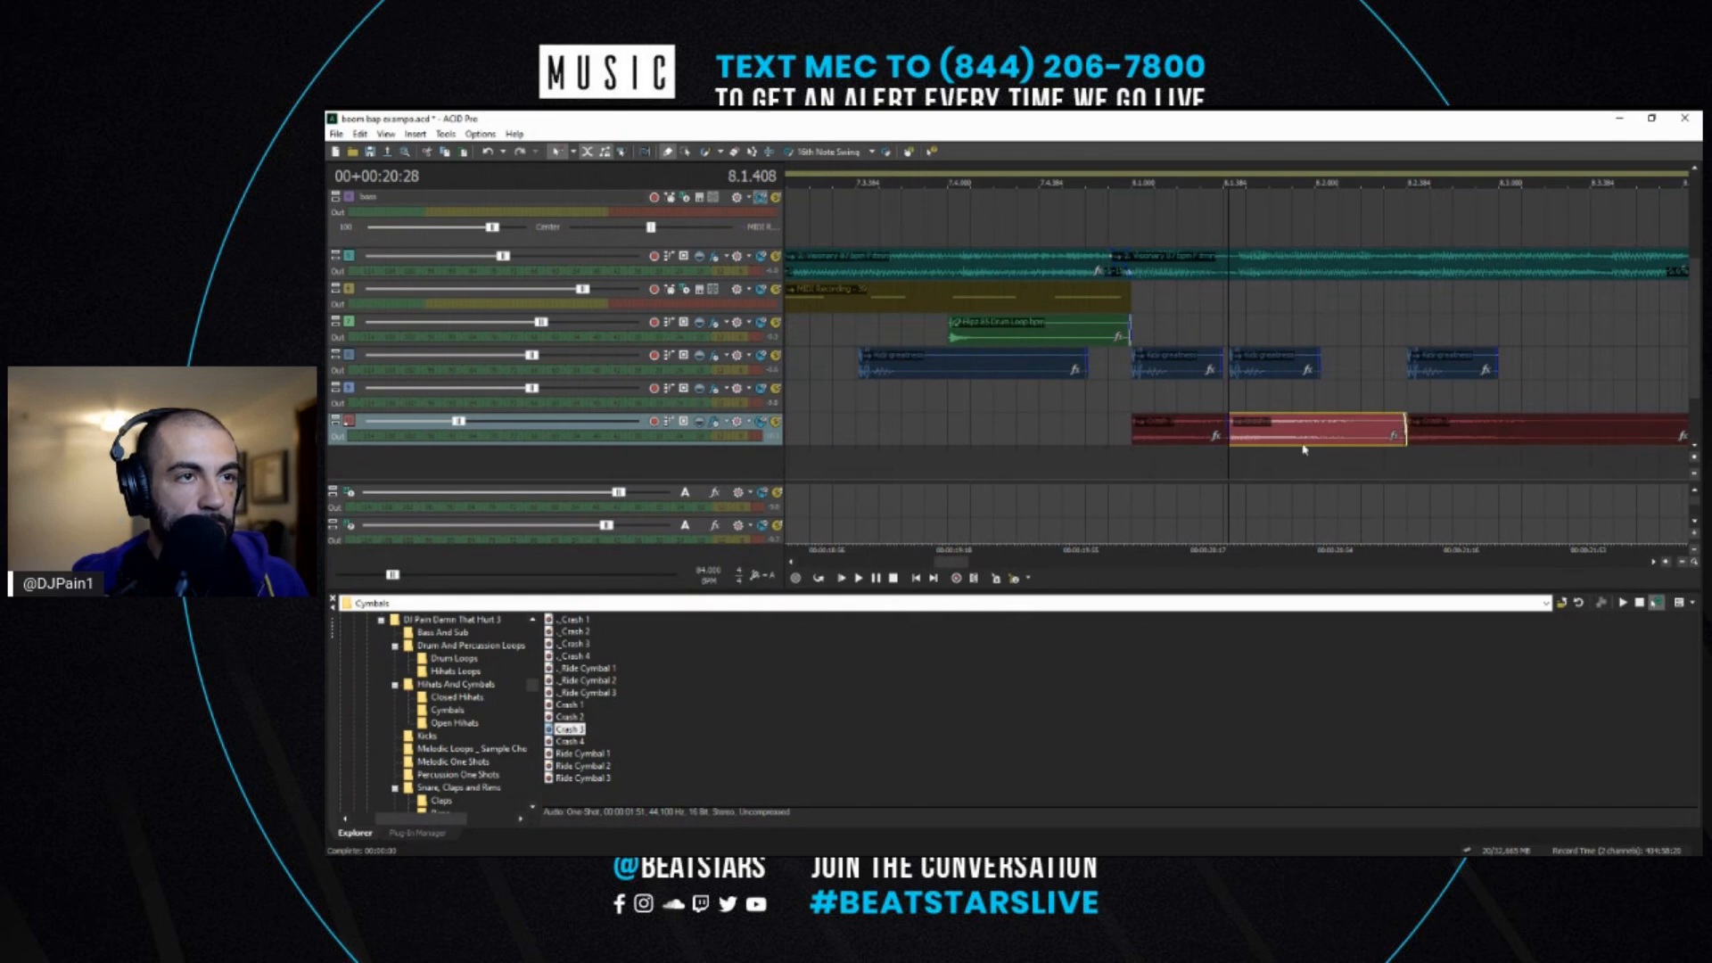
pyautogui.click(1137, 457)
pyautogui.press('space')
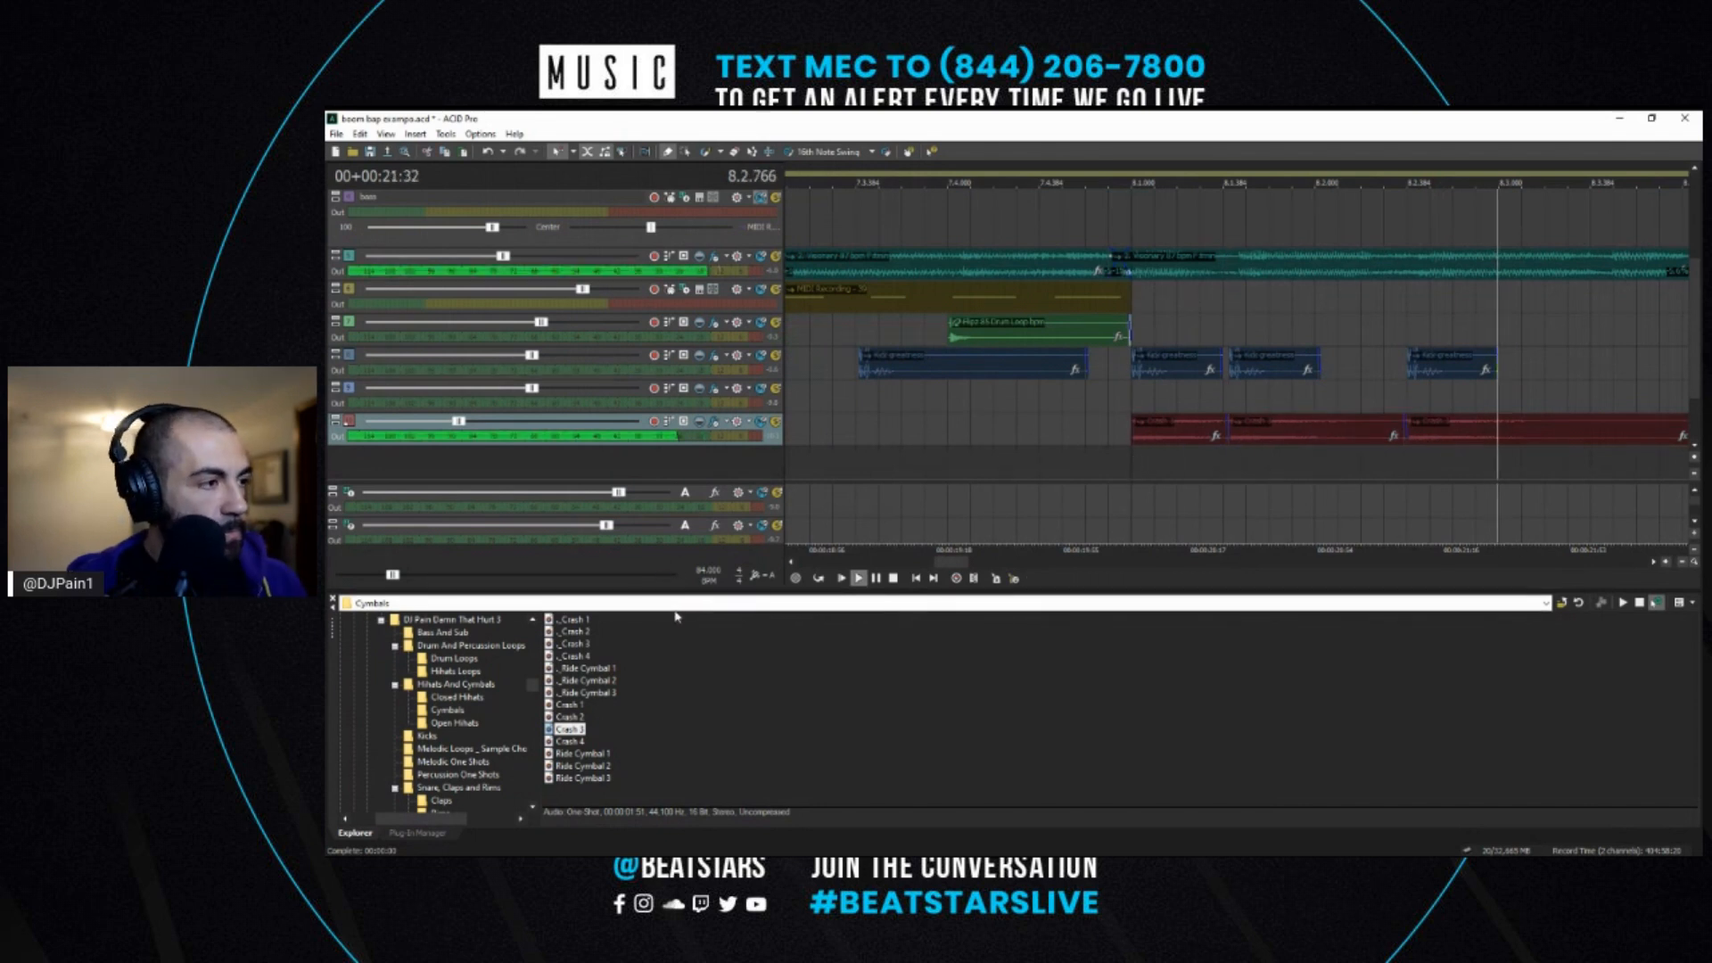
pyautogui.press('space')
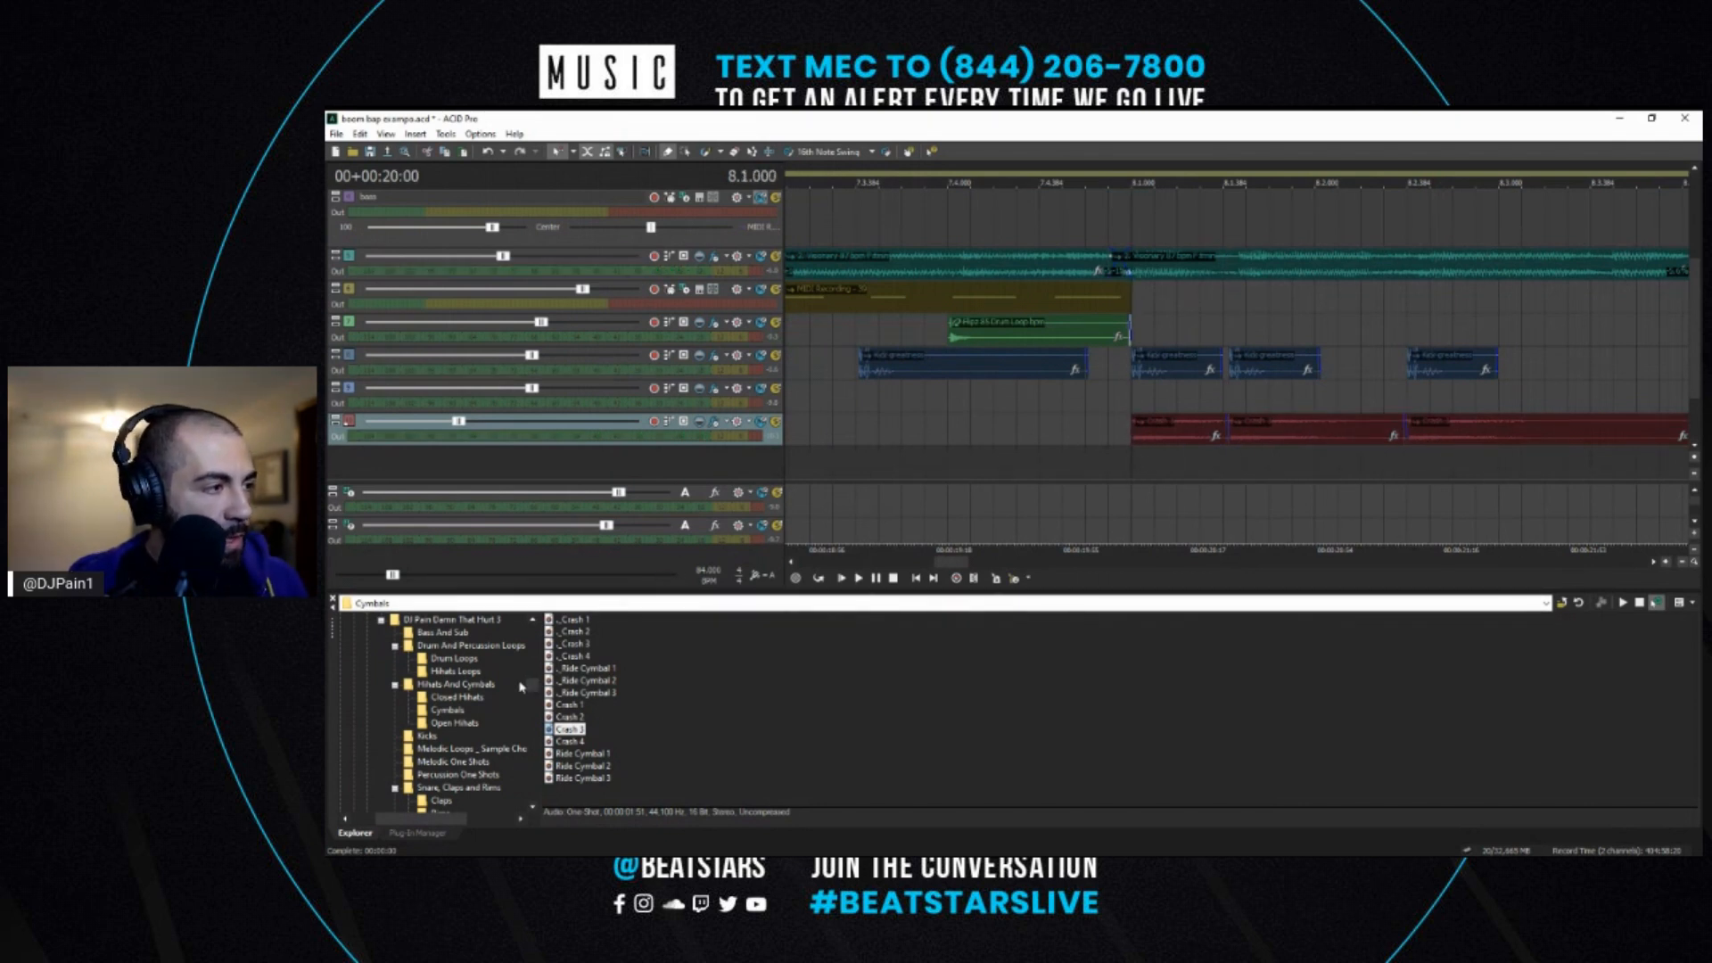
# - Audition samples in the Snares folder and add Snare too clean to a new track
pyautogui.scroll(-3, 462, 733)
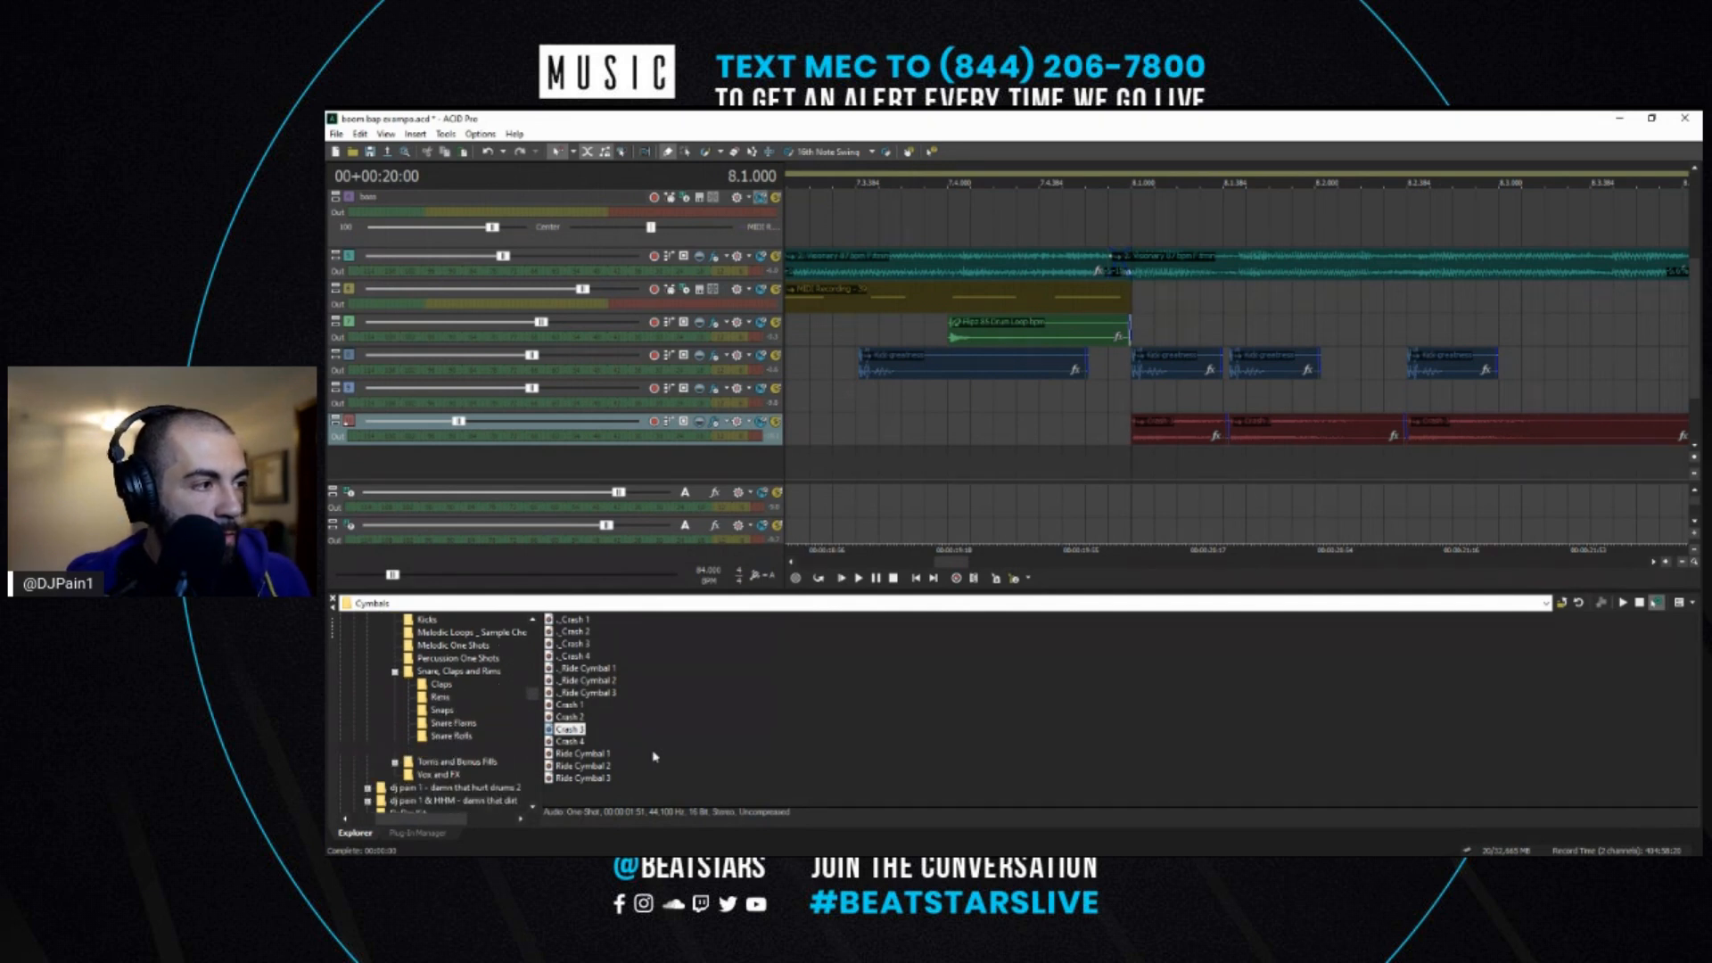
pyautogui.scroll(-2, 1352, 704)
pyautogui.click(1318, 705)
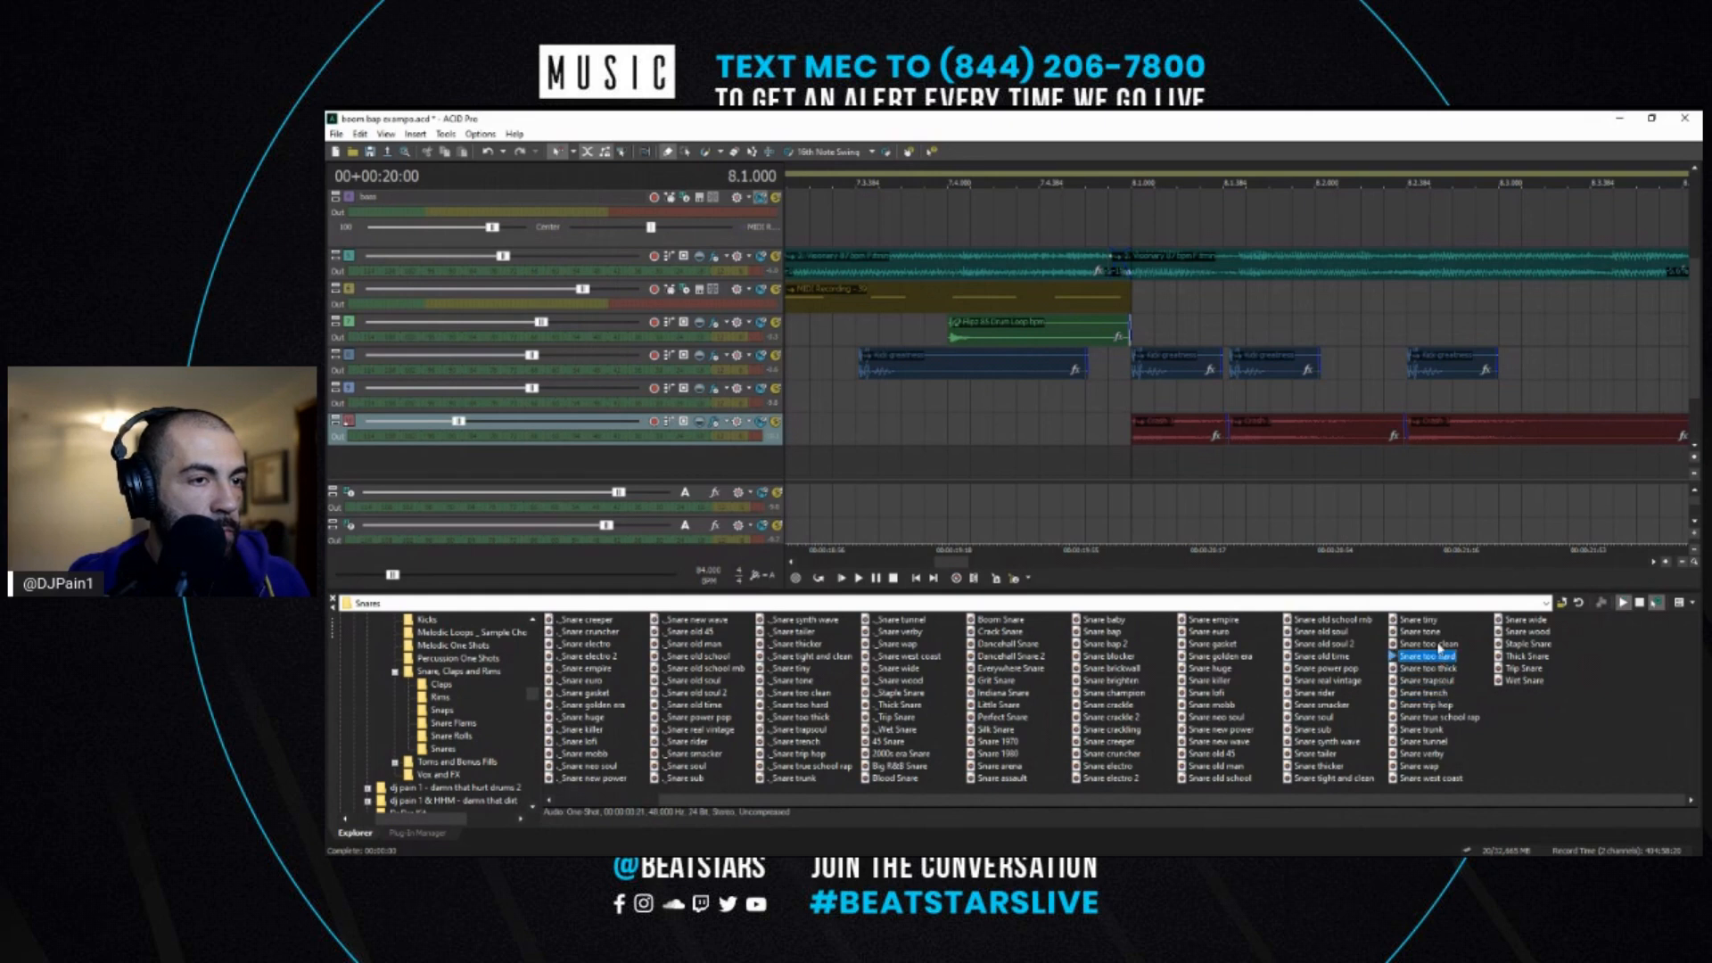
pyautogui.click(1527, 619)
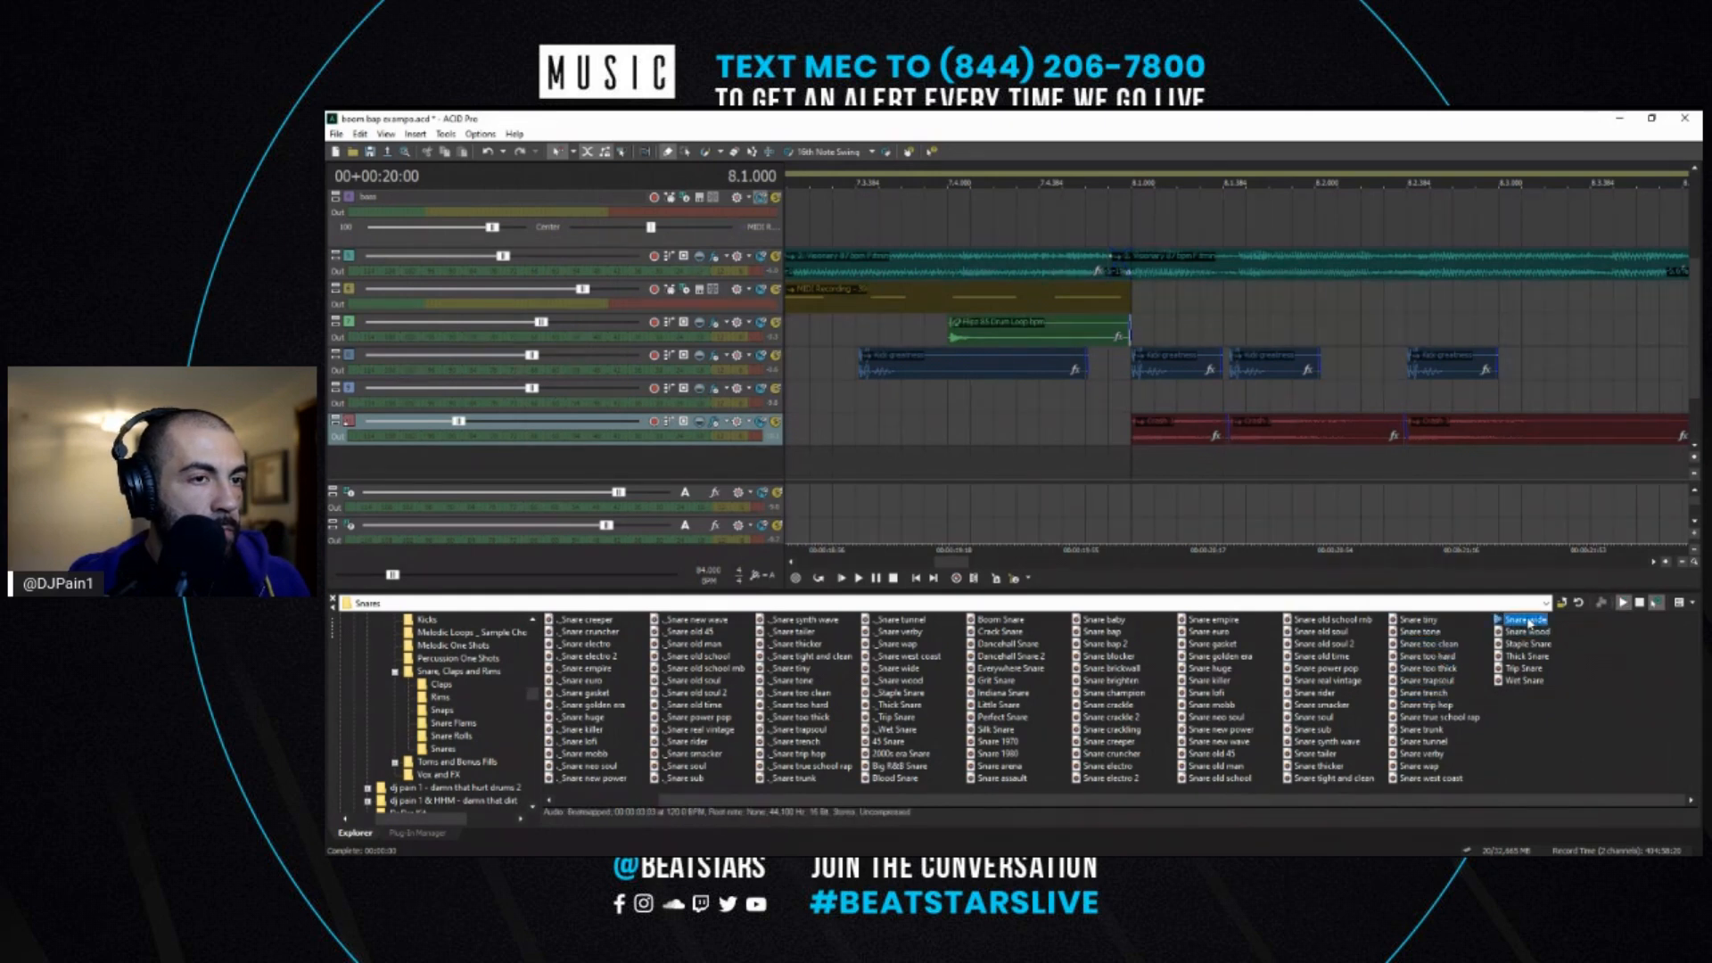
pyautogui.click(1421, 631)
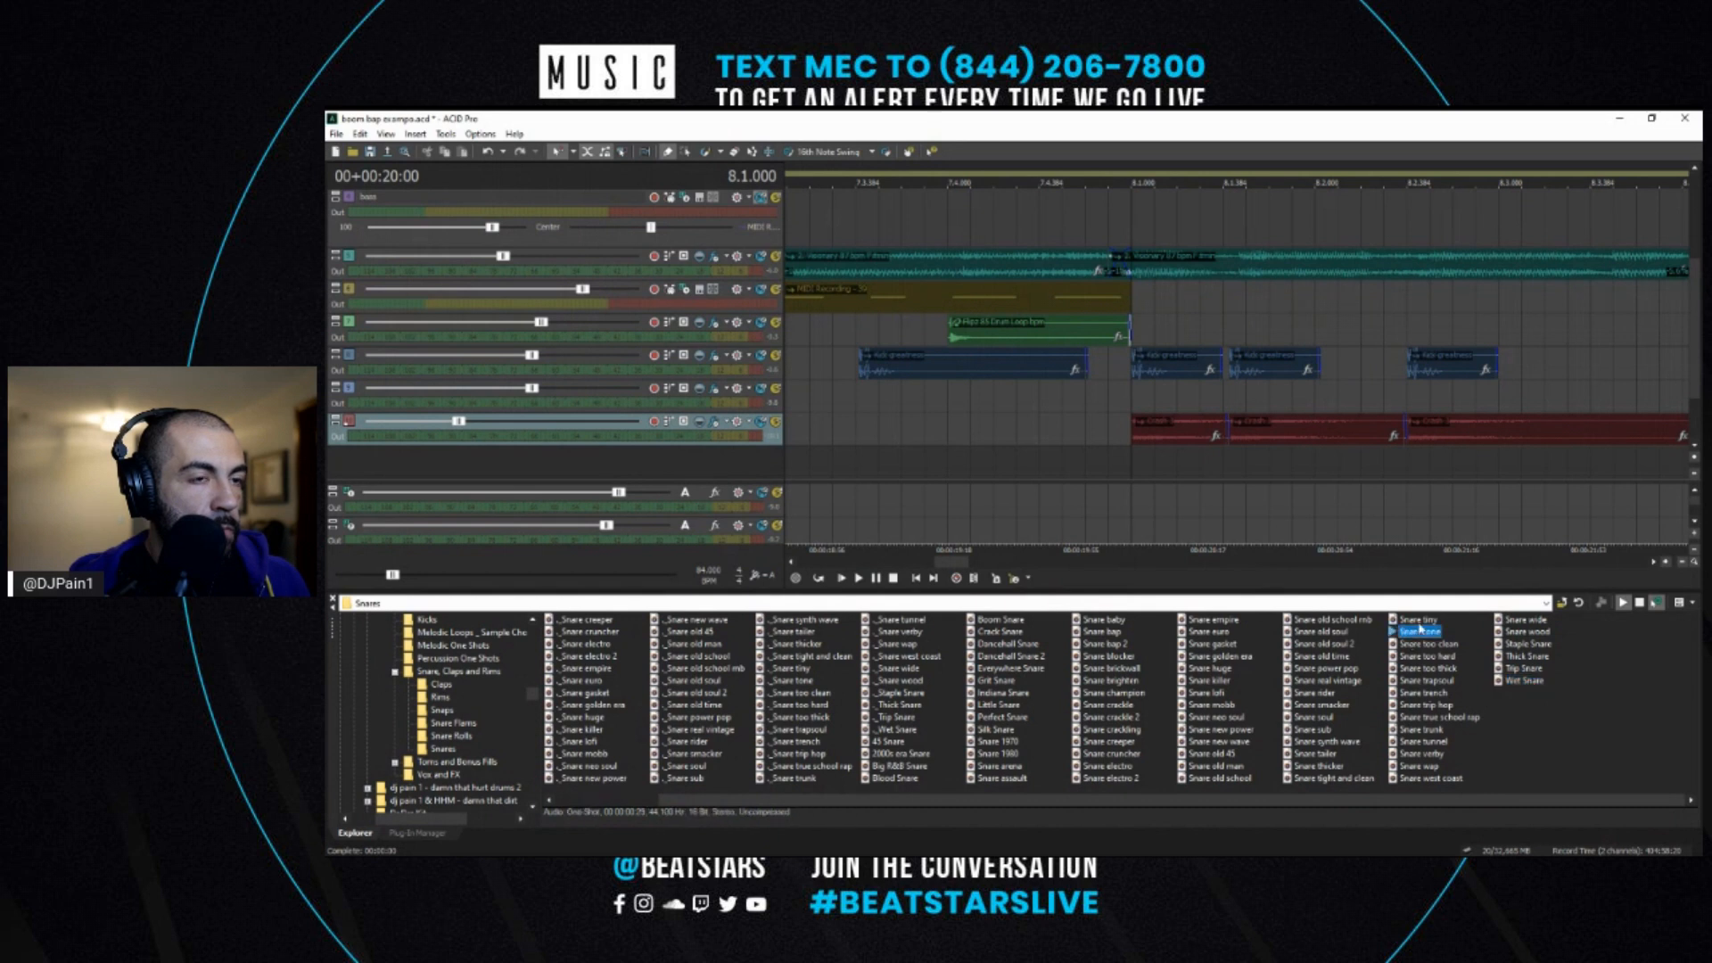
pyautogui.doubleClick(1438, 648)
# - Play the bar 8 break to judge where the new snare fits
pyautogui.click(1107, 472)
pyautogui.press('space')
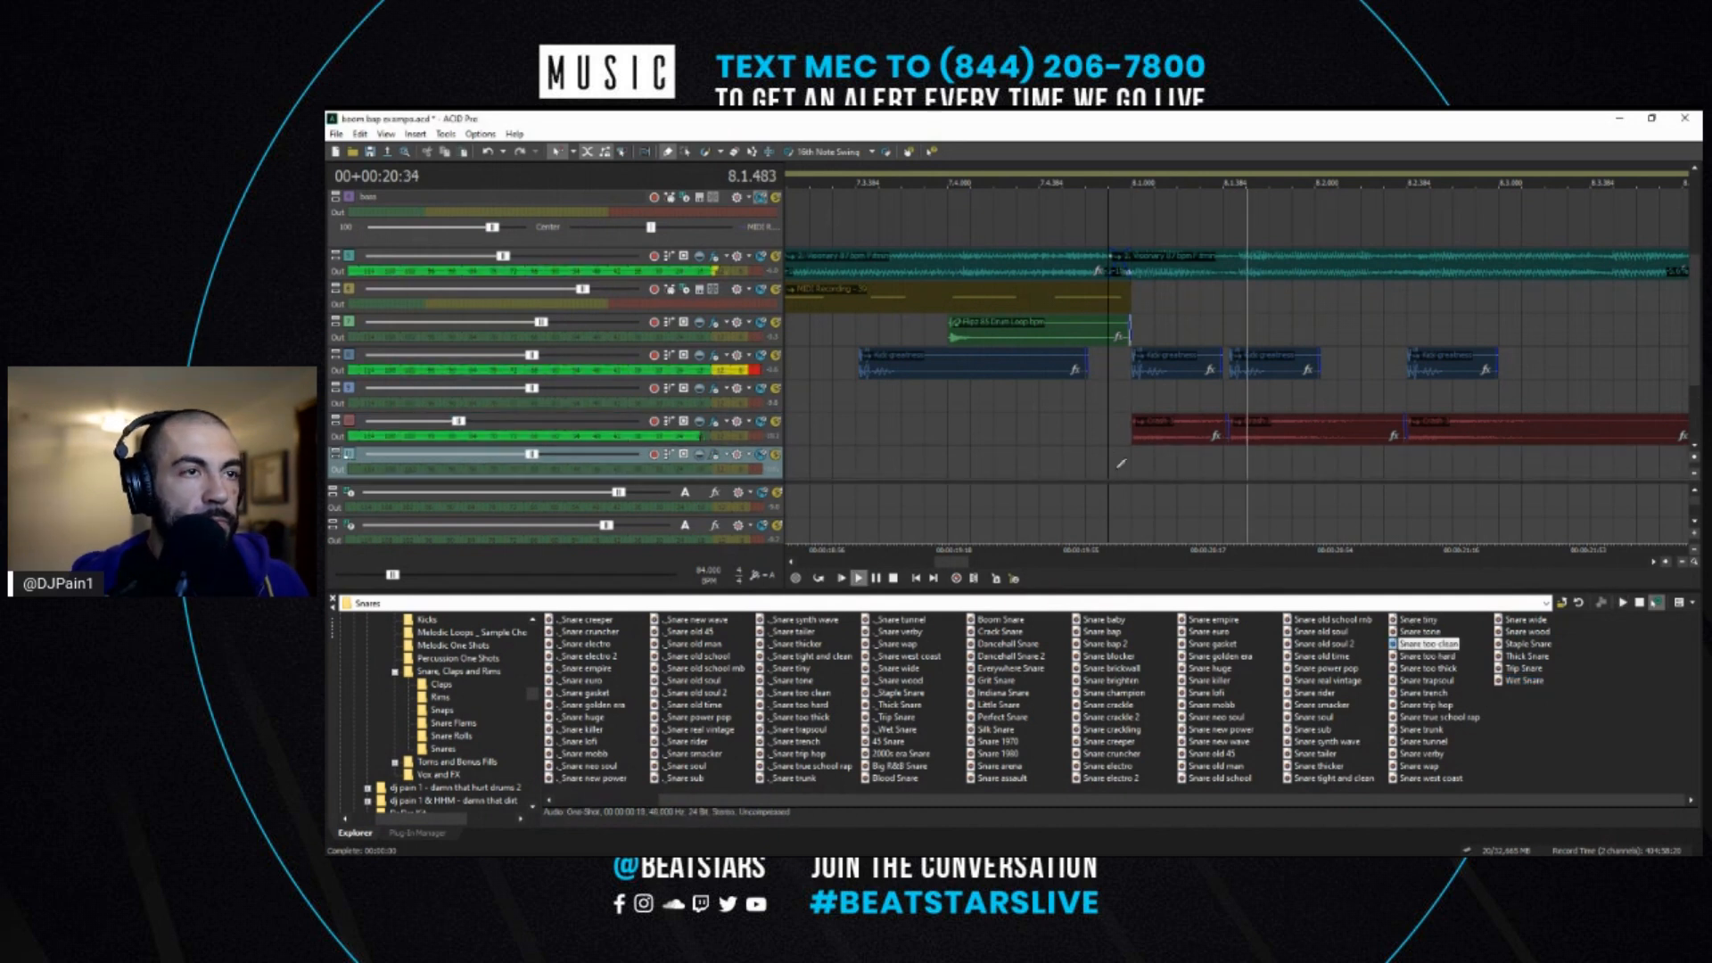
pyautogui.scroll(-1, 1279, 468)
pyautogui.scroll(-1, 1281, 468)
pyautogui.press('space')
pyautogui.press('space')
# - Place a short Snare too clean event from 8.3.384 to 8.3.432 and check it by playback
pyautogui.click(1281, 450)
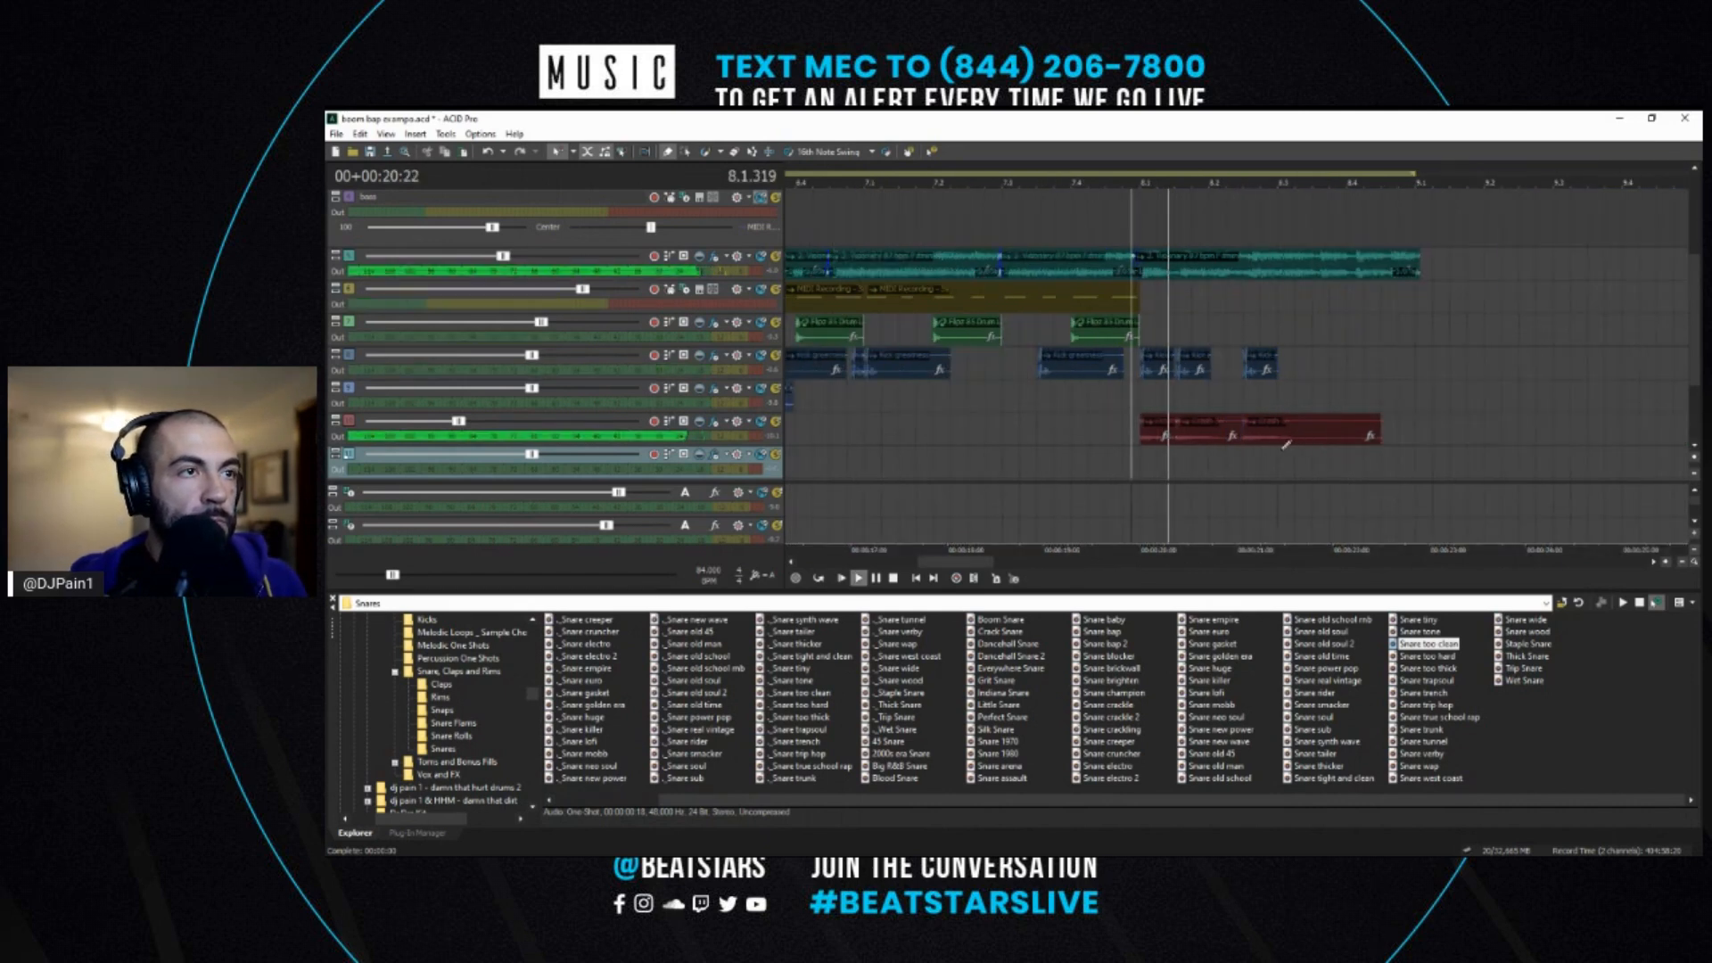
pyautogui.scroll(2, 1286, 449)
pyautogui.click(1304, 461)
pyautogui.press('space')
pyautogui.scroll(2, 1364, 461)
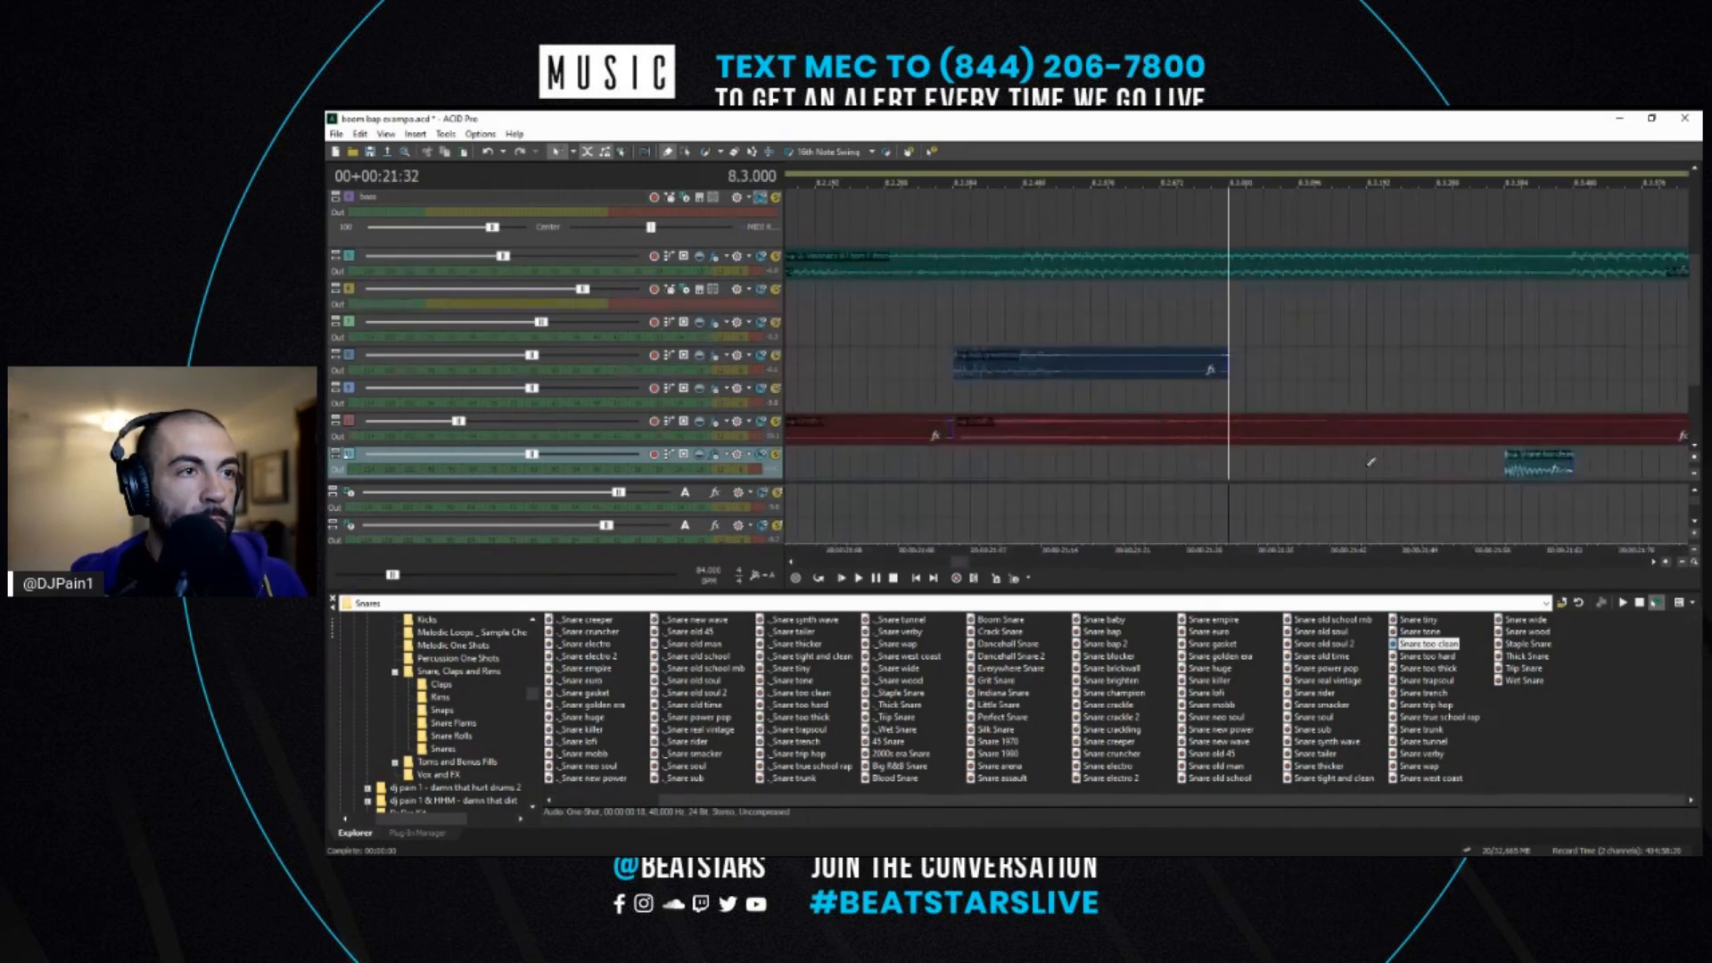
pyautogui.click(1507, 455)
pyautogui.scroll(-2, 1427, 458)
pyautogui.press('space')
pyautogui.press('space')
pyautogui.scroll(2, 1318, 462)
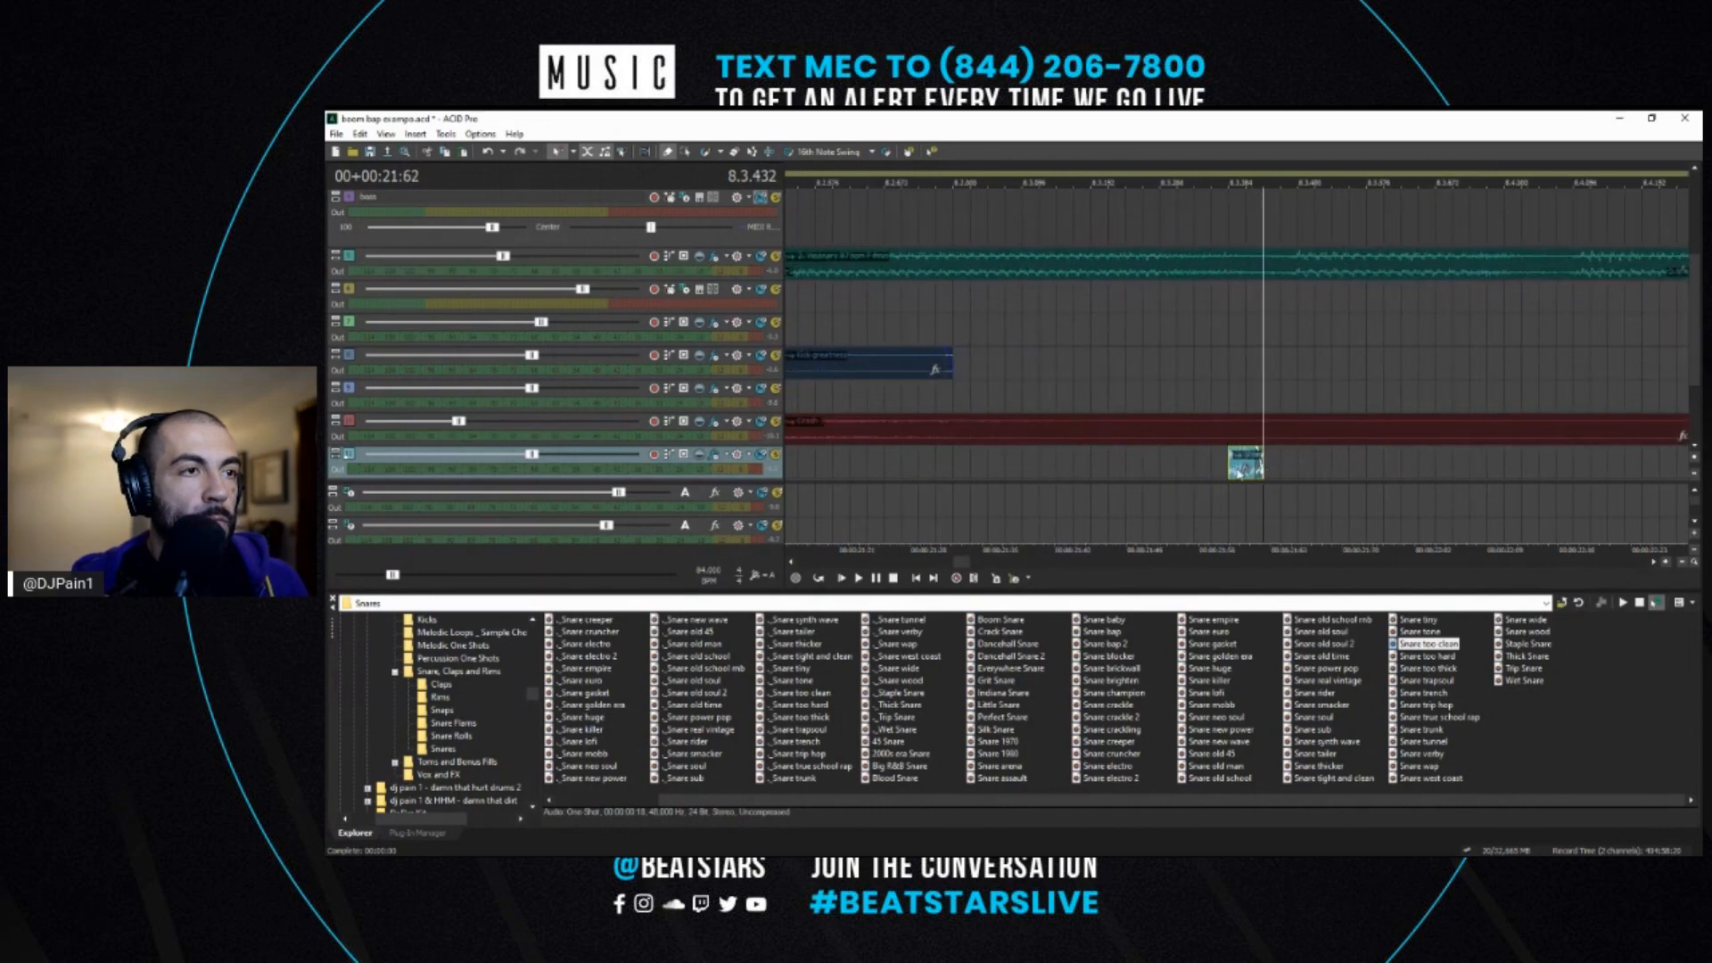
# - Add a second, longer snare event starting at 8.3.456 right after the first and play the pair
pyautogui.press('space')
pyautogui.moveTo(1260, 460); pyautogui.dragTo(1329, 464)
pyautogui.click(1280, 465)
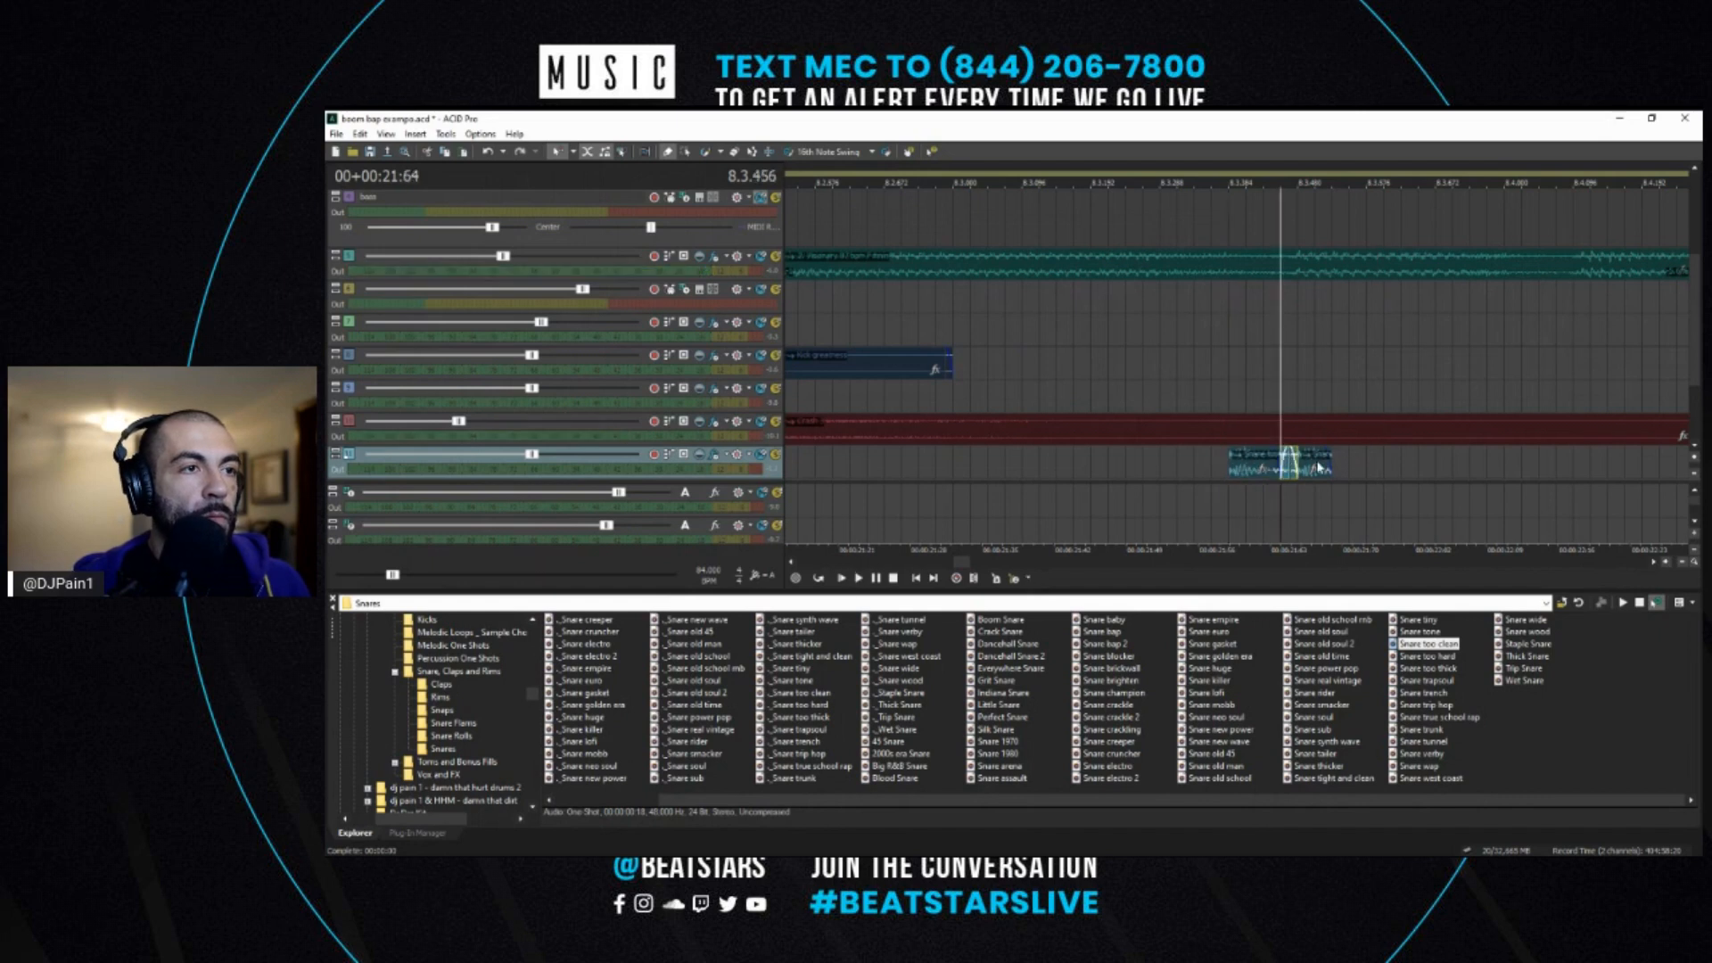
pyautogui.press('space')
pyautogui.press('space')
pyautogui.moveTo(1316, 469); pyautogui.dragTo(1452, 462)
pyautogui.press('space')
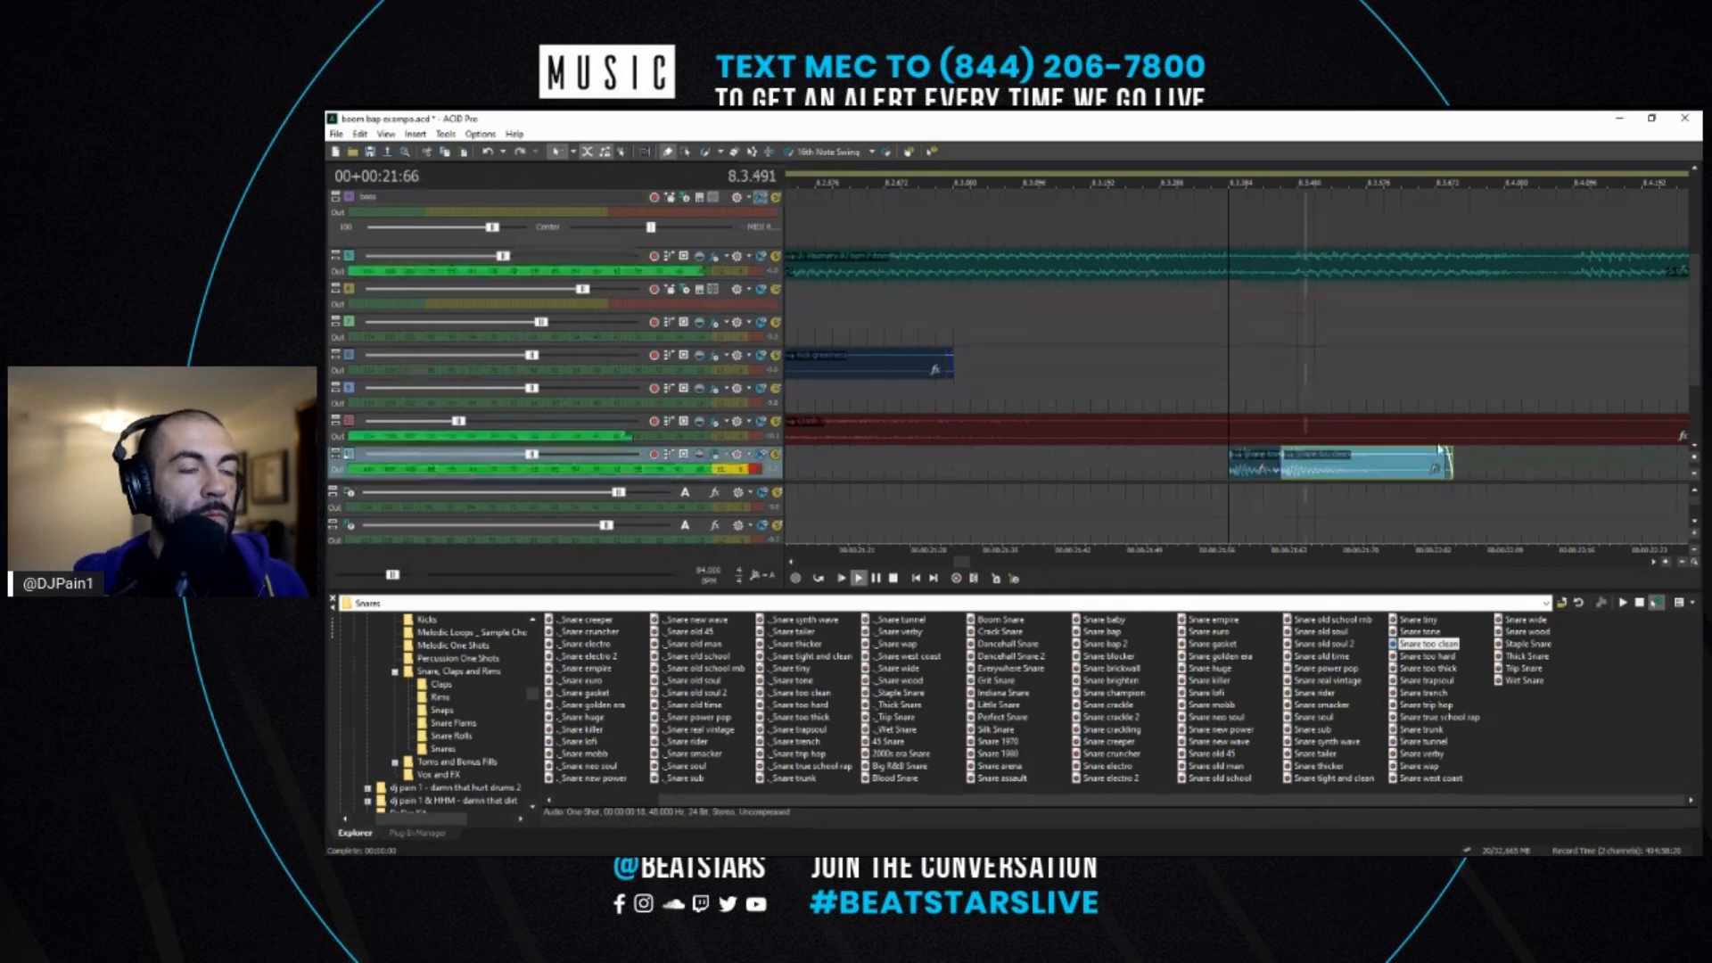
# - Add a third snare event around 8.4 on the new snare track and play the fill from 8.3.384
pyautogui.scroll(-4, 1452, 461)
pyautogui.press('space')
pyautogui.moveTo(1245, 454); pyautogui.dragTo(1254, 464)
pyautogui.press('space')
pyautogui.press('space')
pyautogui.click(1253, 466)
pyautogui.hotkey('ctrl', 'v')
pyautogui.click(1211, 466)
pyautogui.press('space')
pyautogui.press('space')
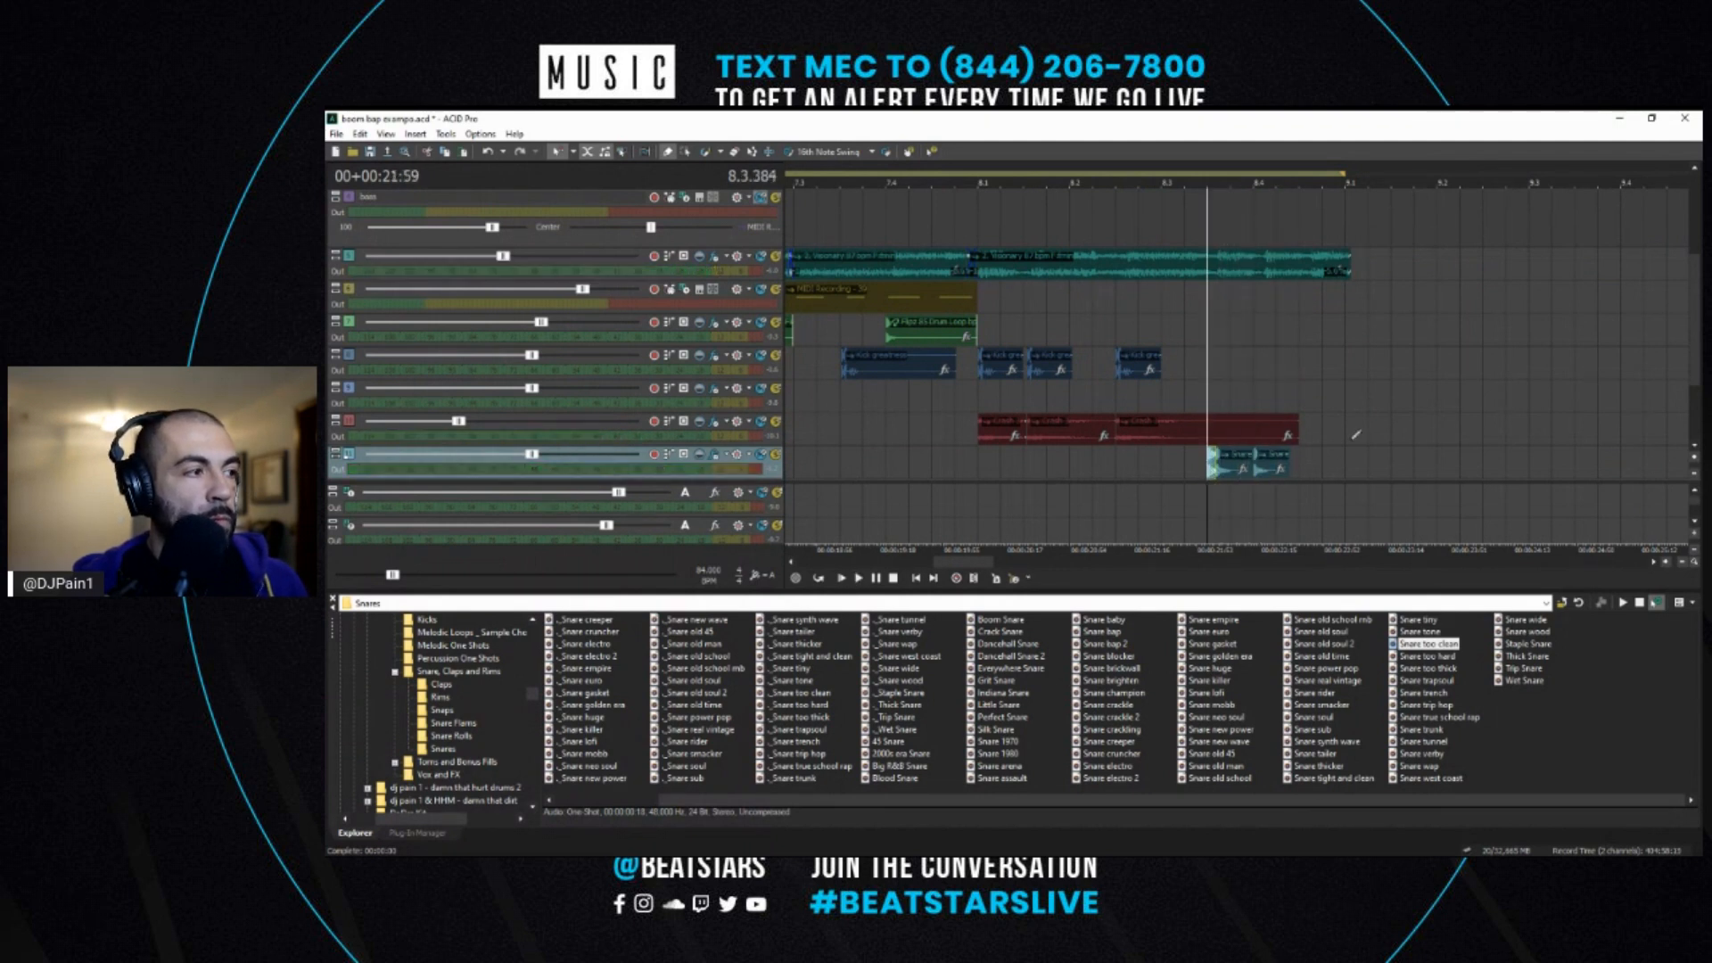
# - Nudge the third snare event slightly later, just past 8.4, and play the fill back
pyautogui.scroll(4, 1338, 477)
pyautogui.press('space')
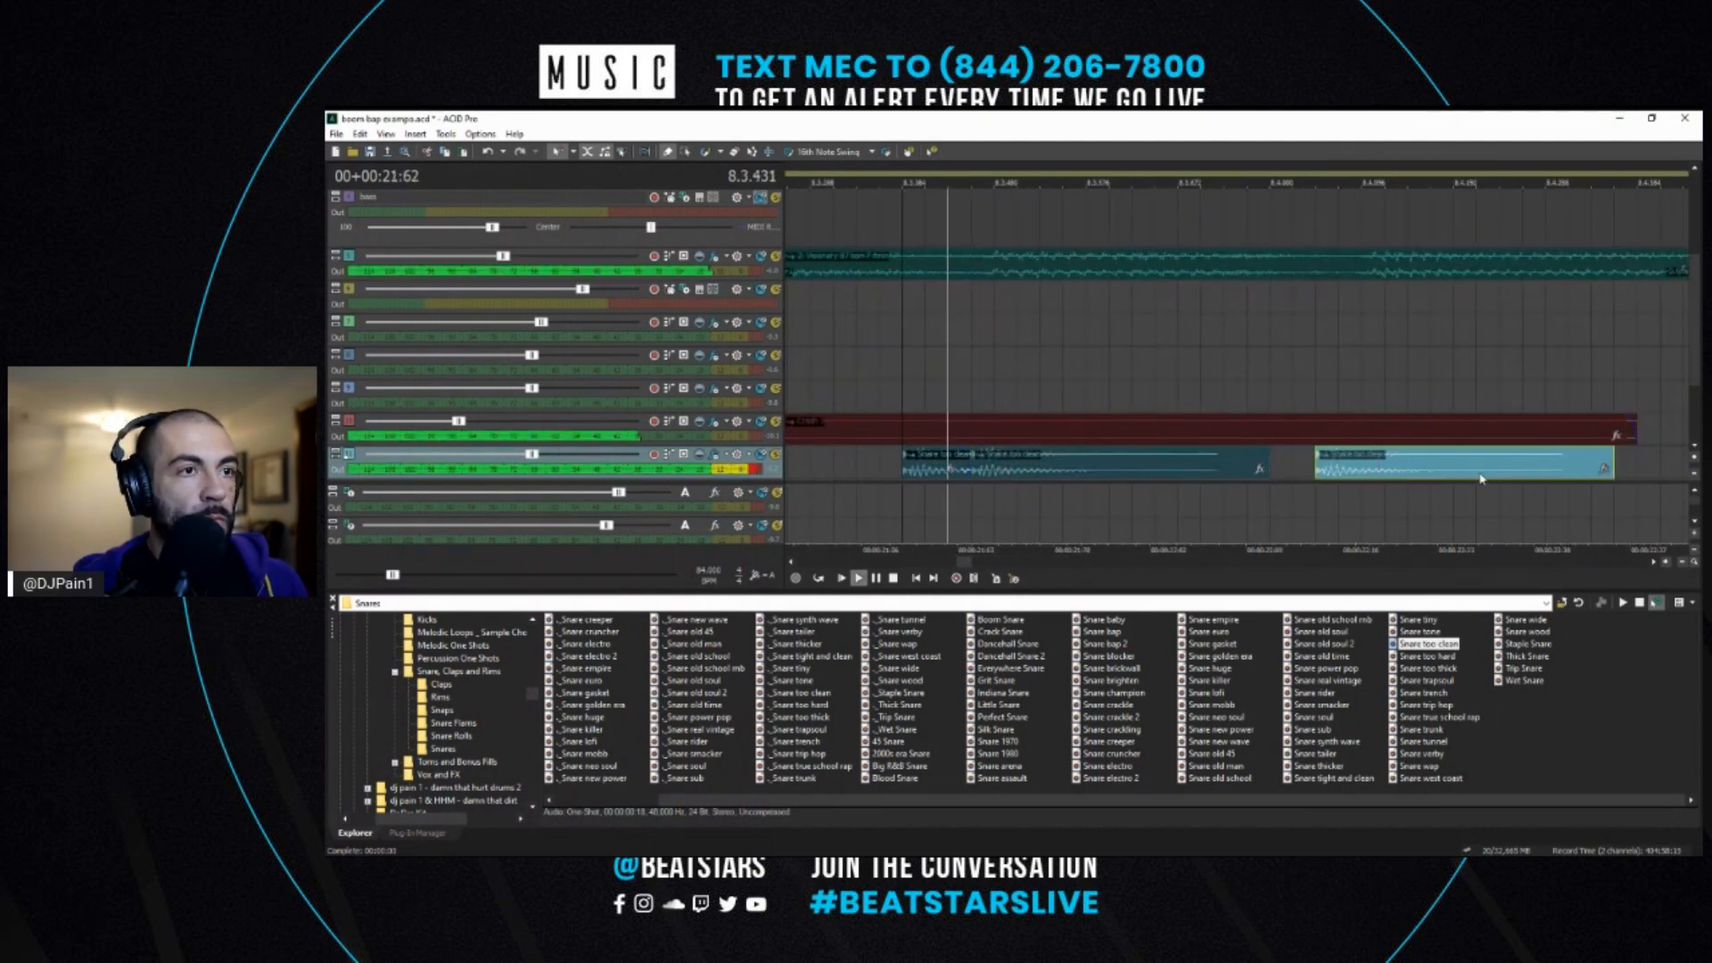
pyautogui.scroll(-4, 1278, 401)
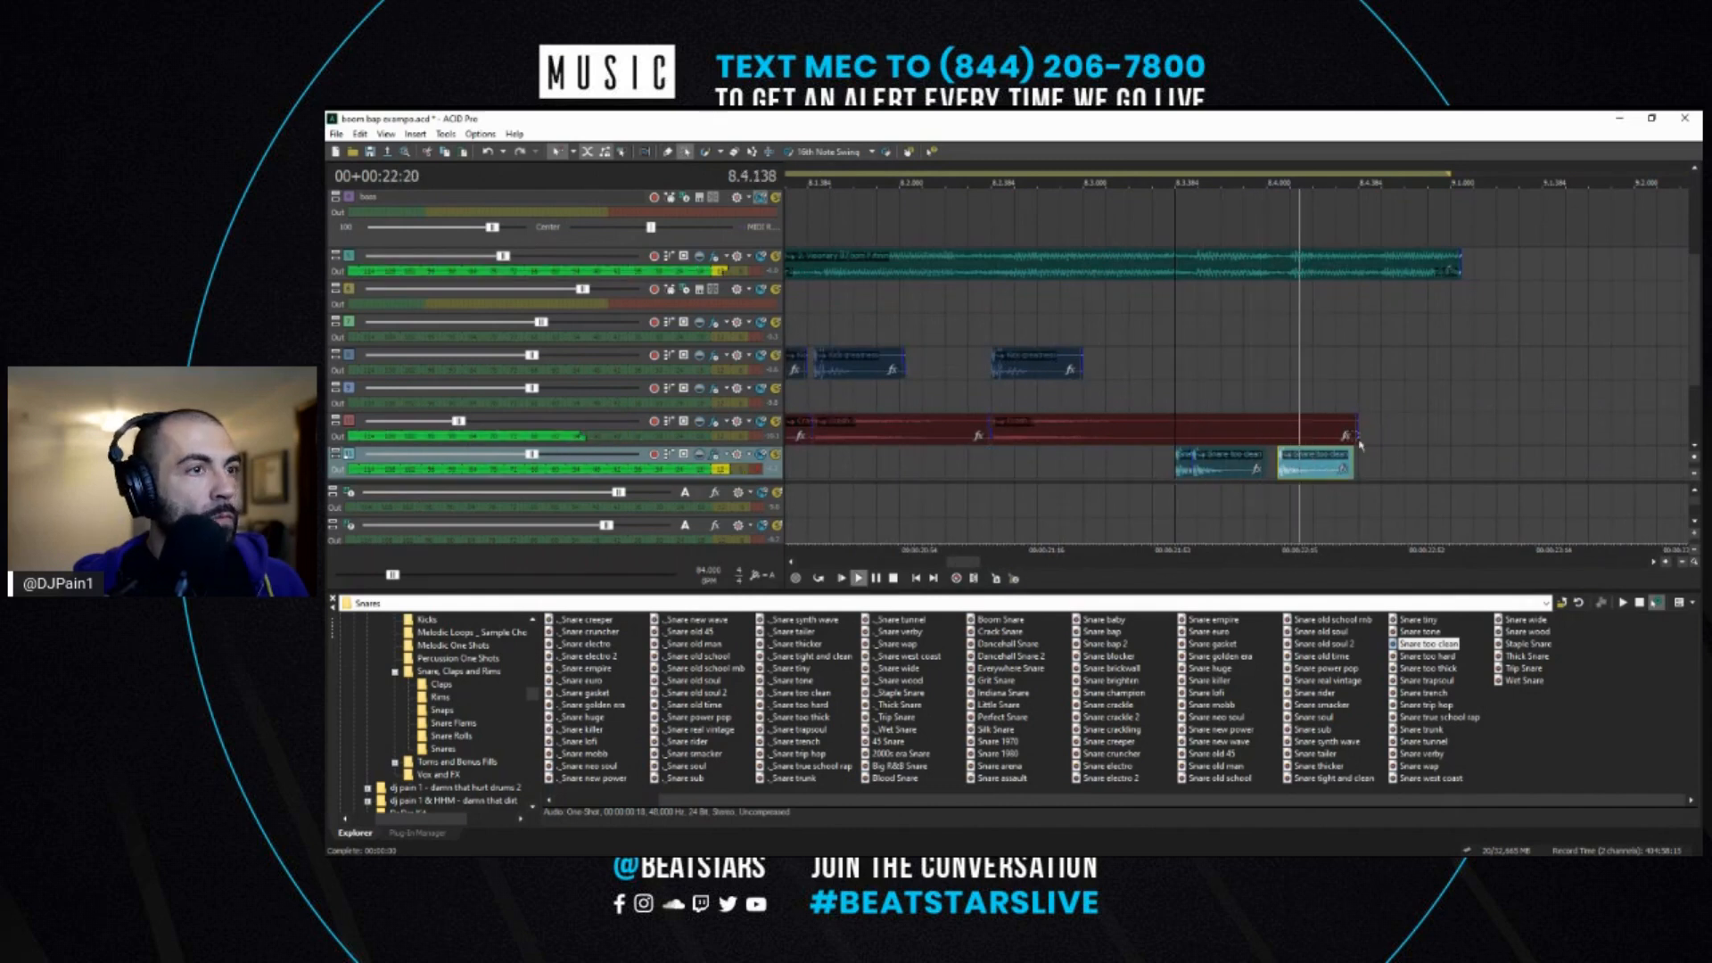
# - Play the snare fill back from 8.3.384 several times to judge how it sounds
pyautogui.press('space')
pyautogui.click(1191, 473)
pyautogui.press('space')
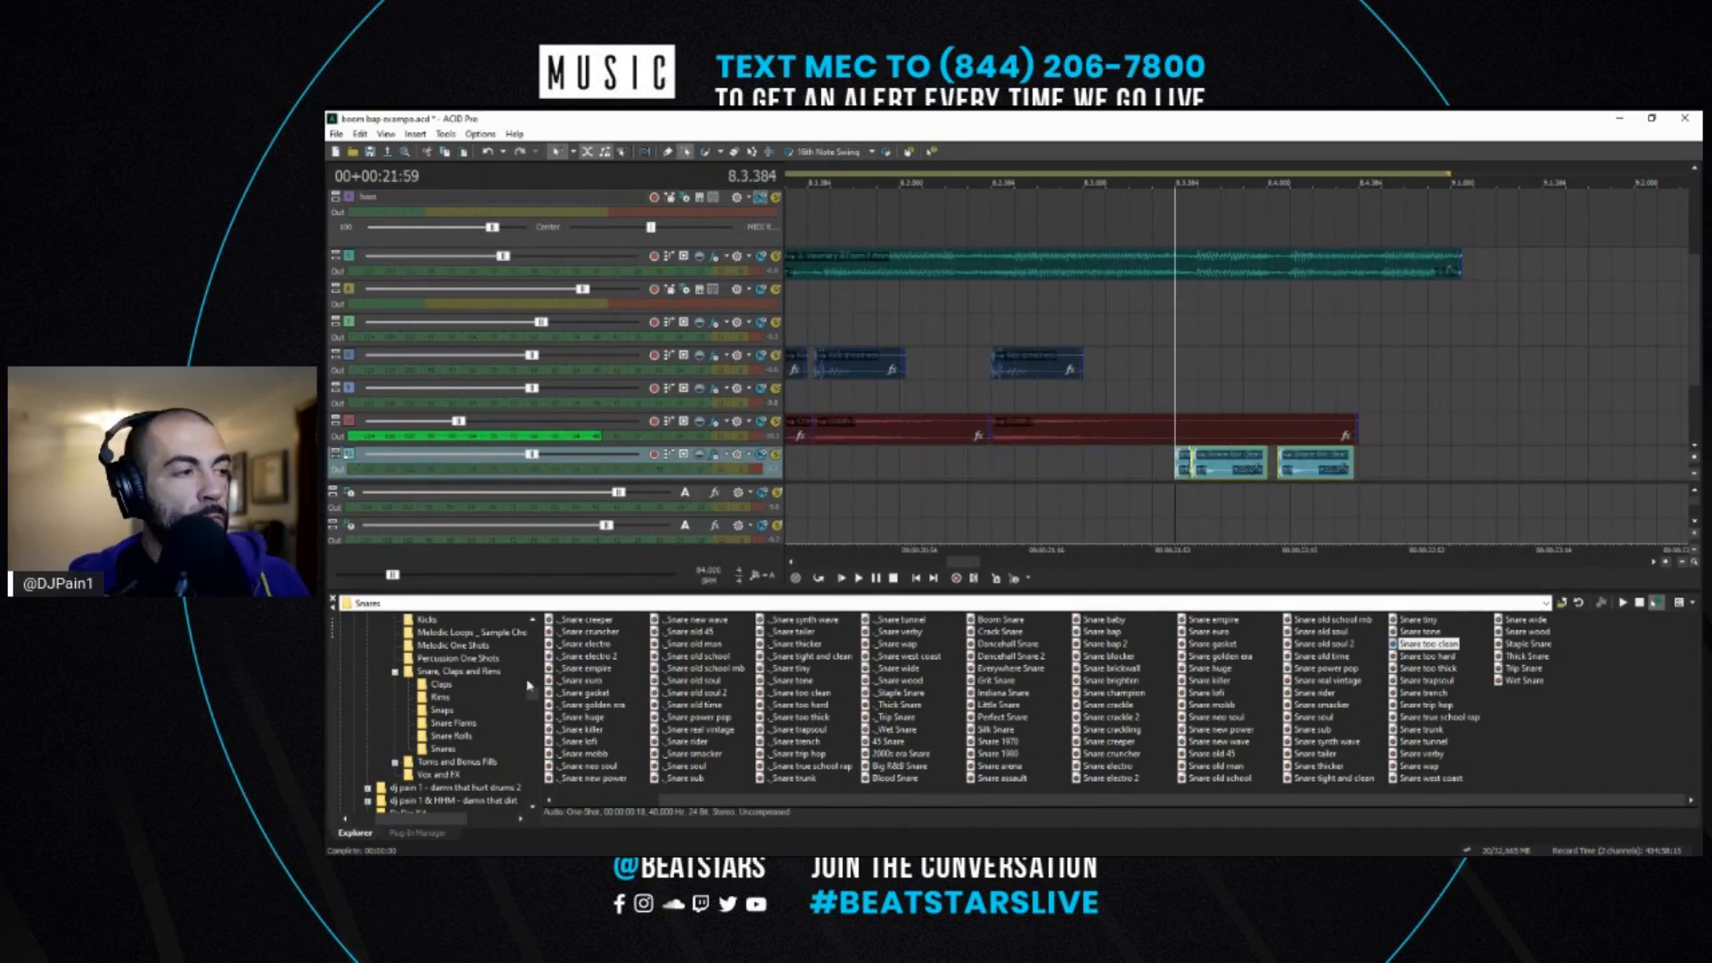
pyautogui.press('space')
pyautogui.press('space')
pyautogui.press('space')
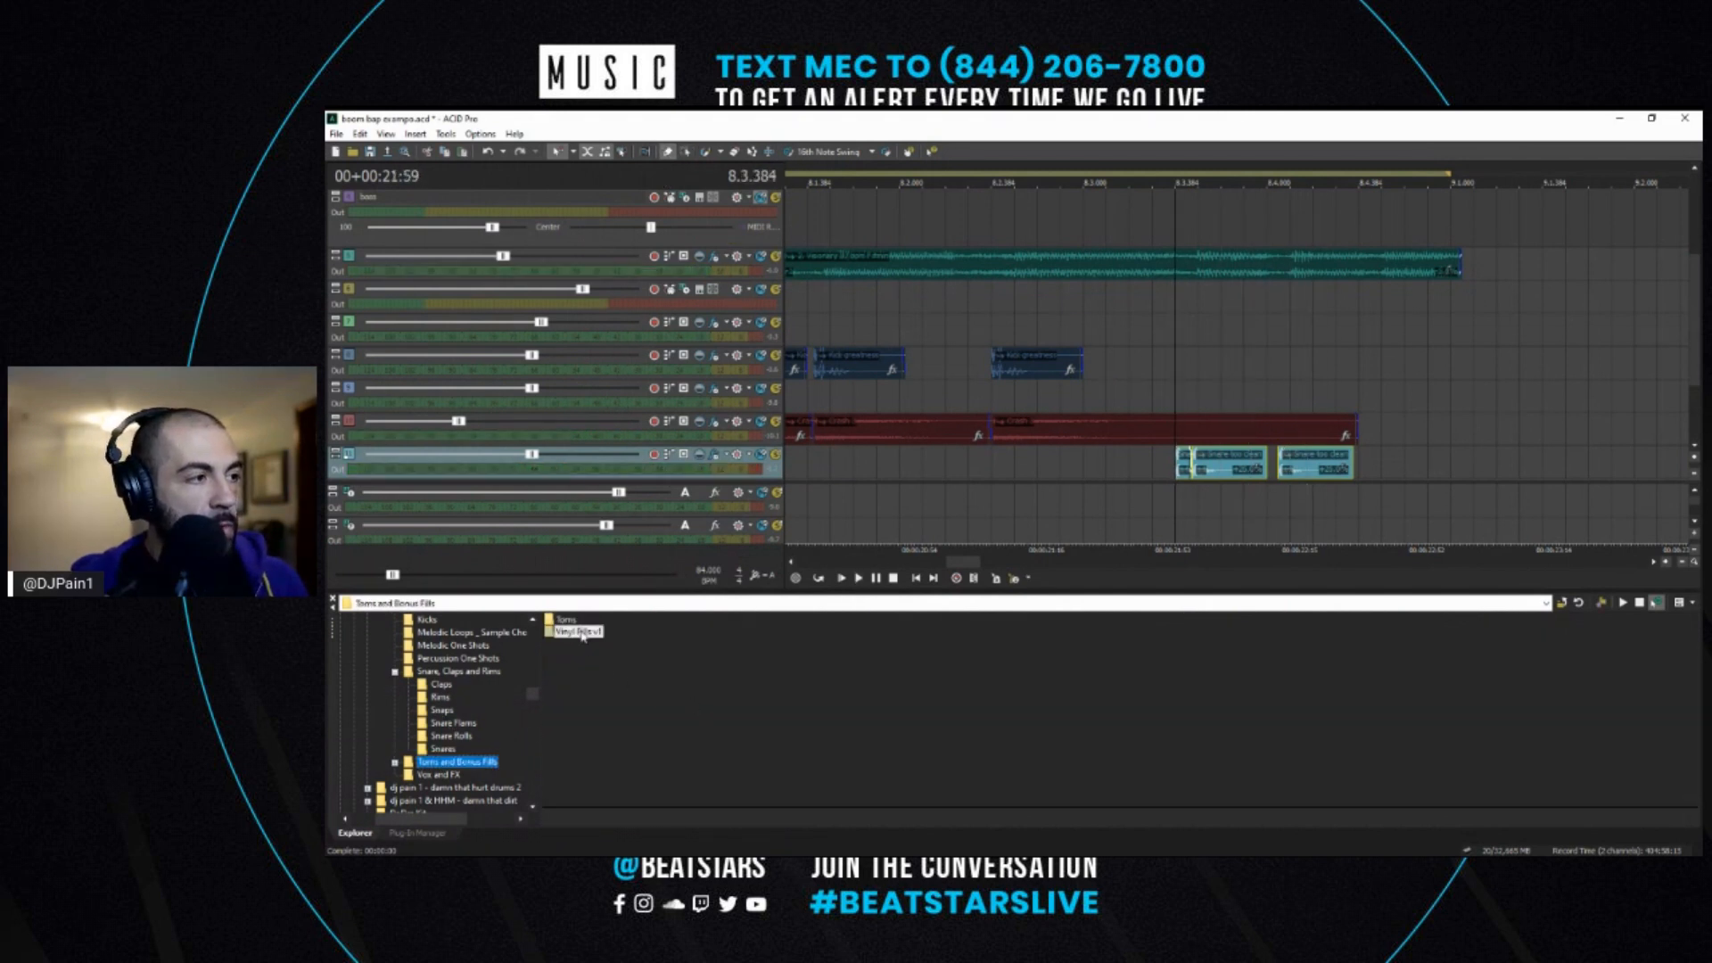
# - Audition the samples in the Vinyl Fills v1 folder and add vinyl fill 3 as a new track
pyautogui.doubleClick(581, 631)
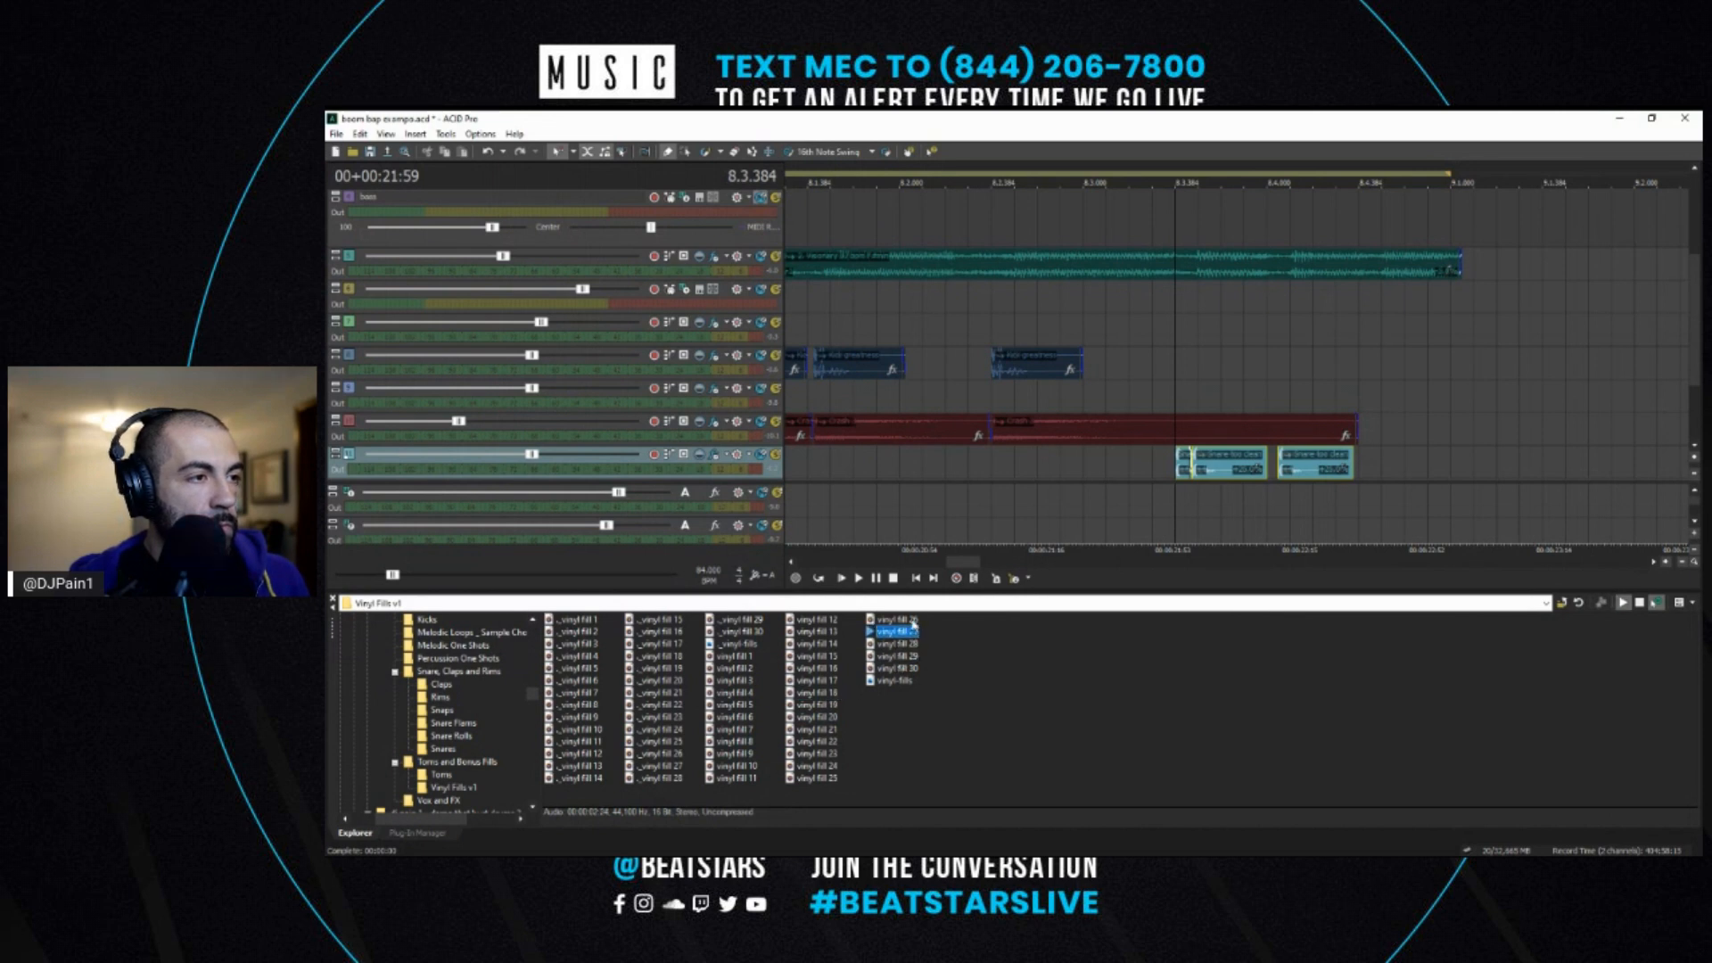
pyautogui.click(829, 625)
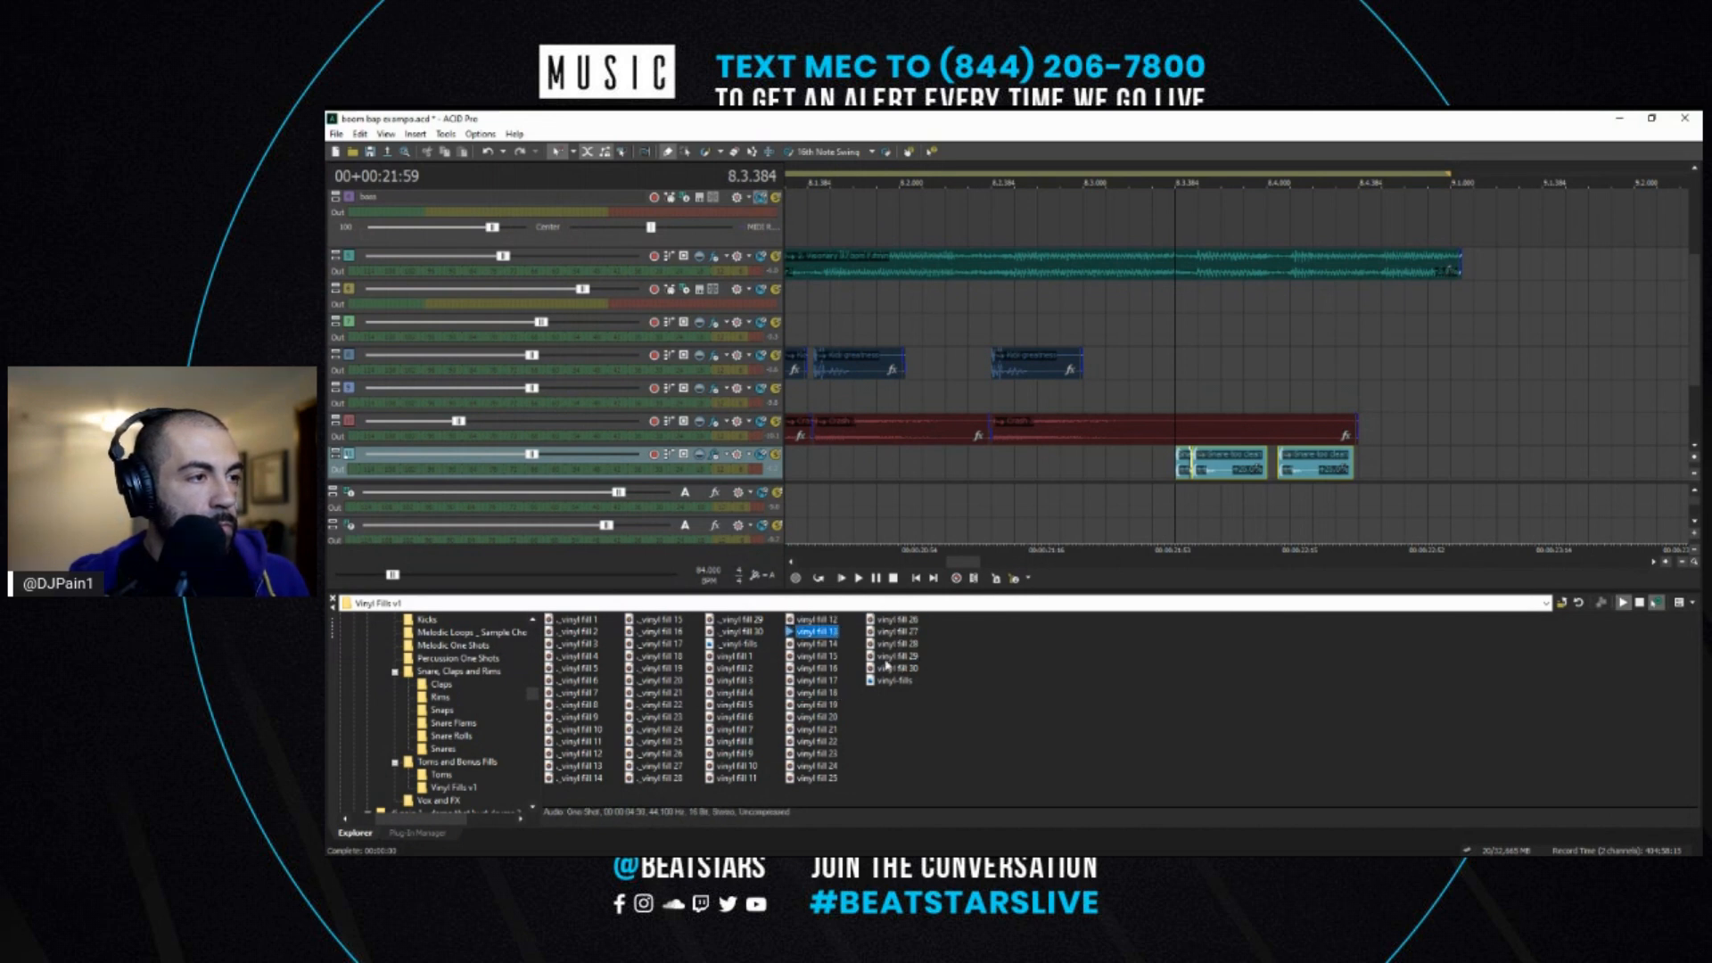
pyautogui.click(732, 730)
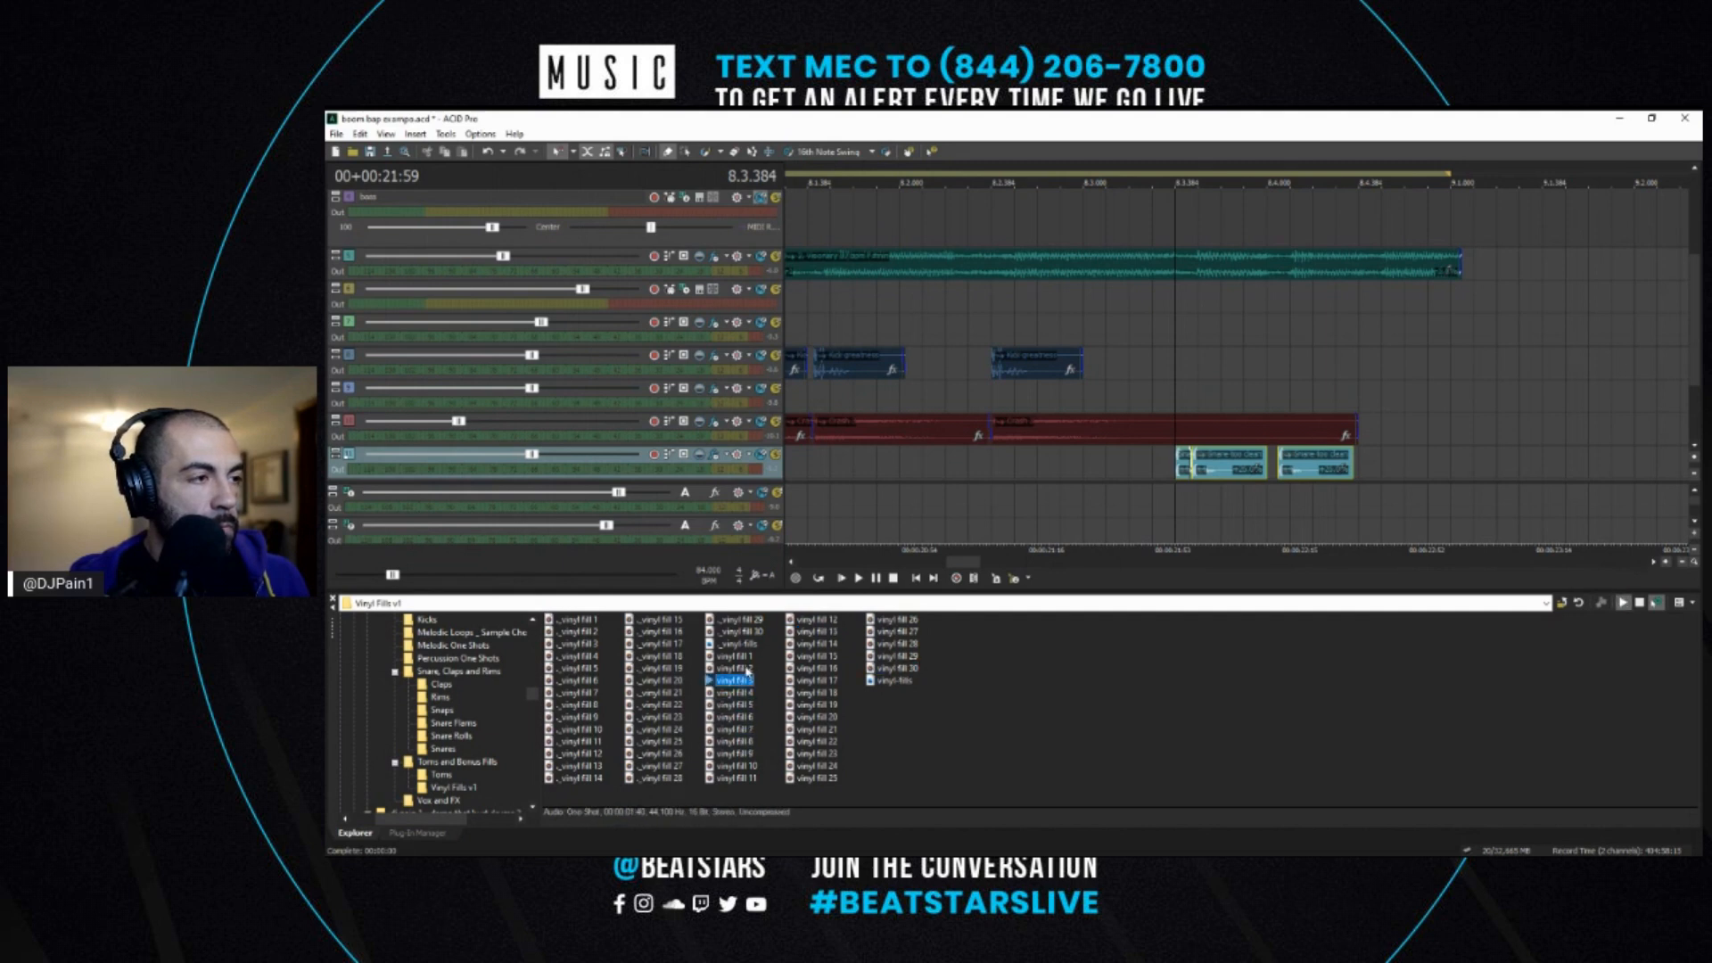
pyautogui.doubleClick(741, 683)
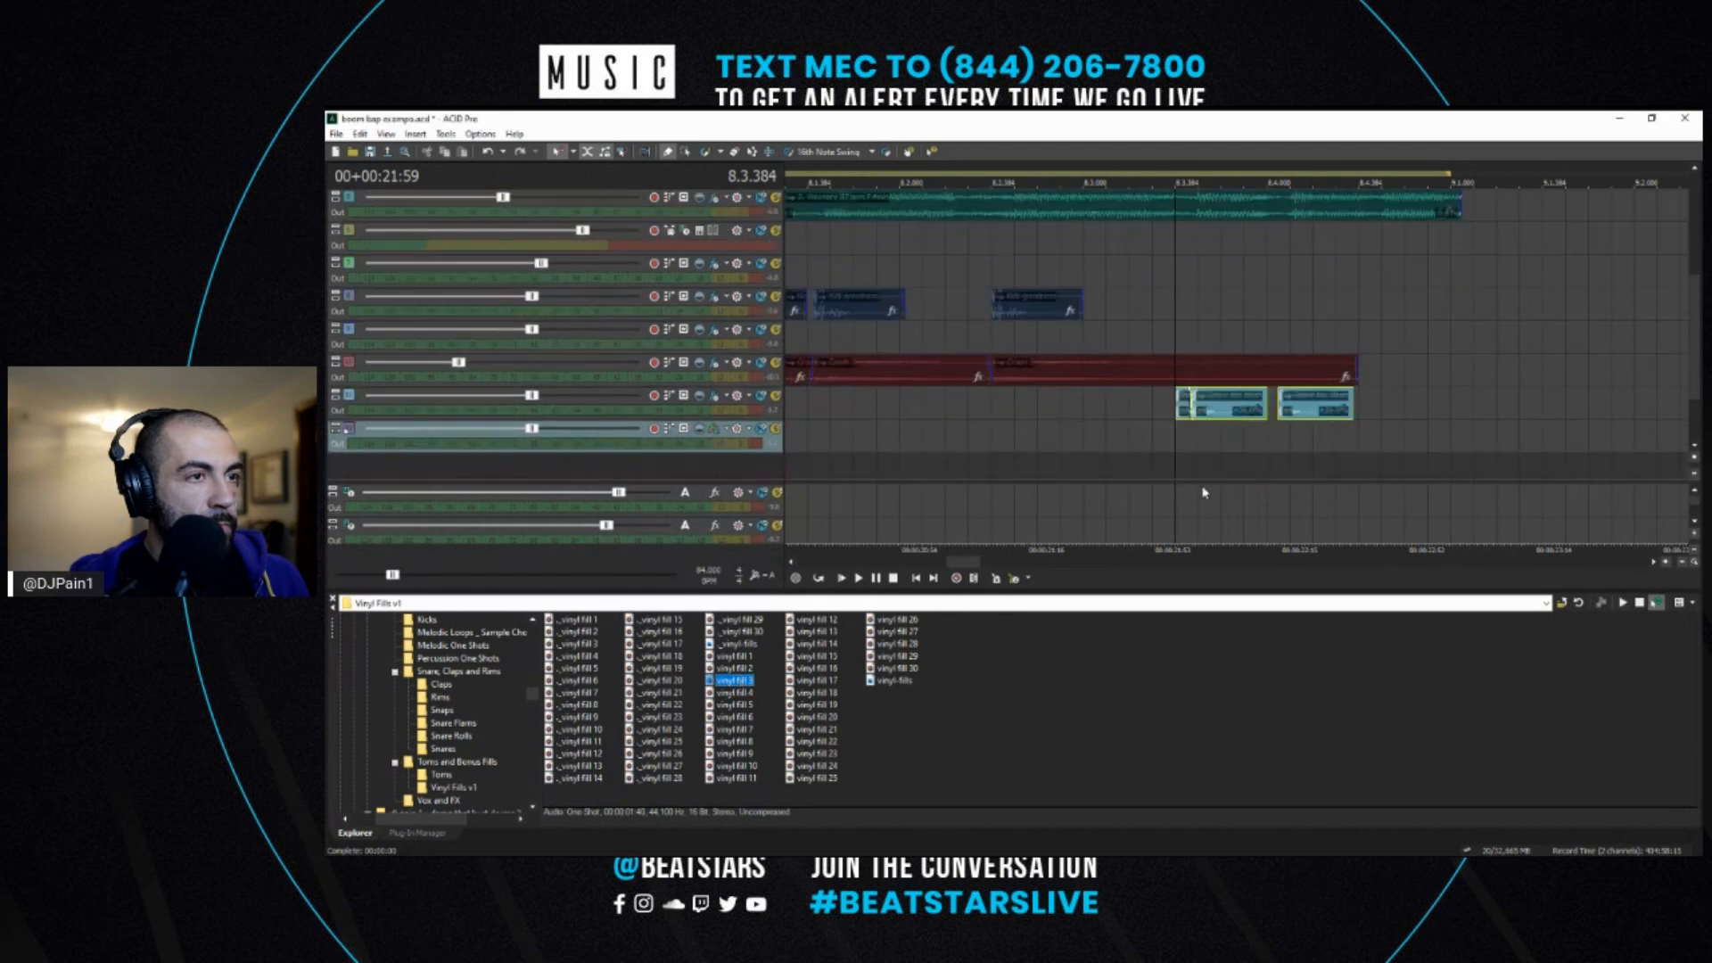
# - Draw a vinyl fill 3 event at the end of bar 8, split it and delete its opening part
pyautogui.click(1202, 446)
pyautogui.click(1385, 442)
pyautogui.scroll(3, 1380, 436)
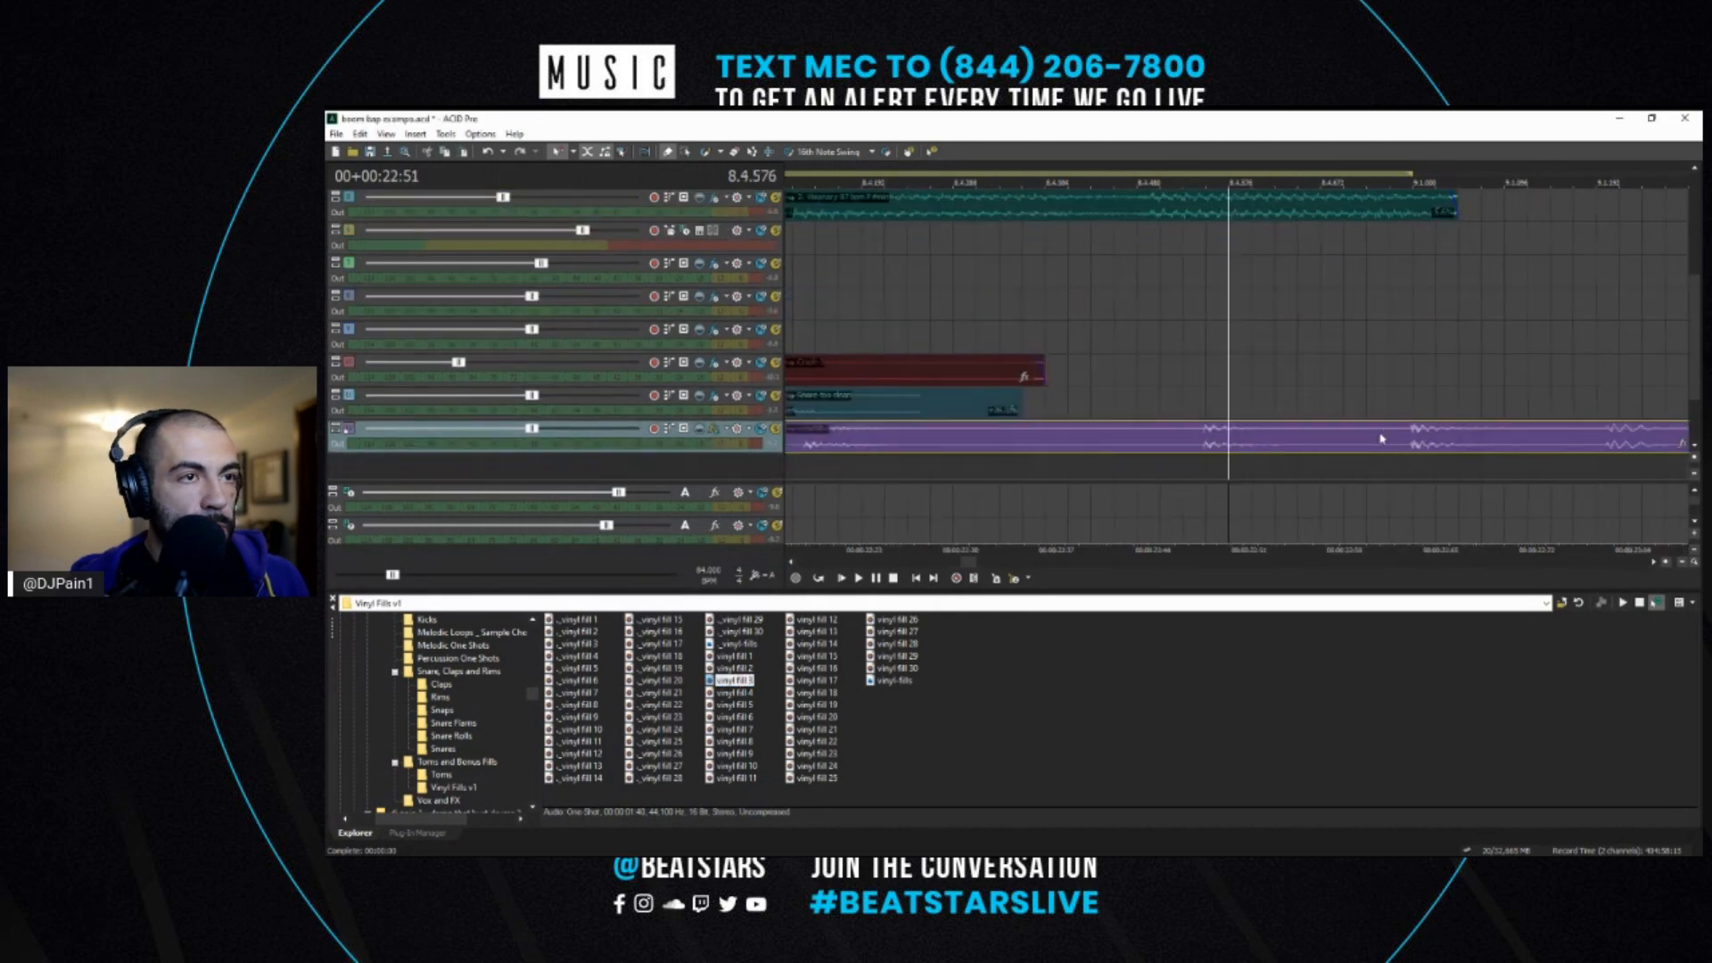
pyautogui.click(1161, 444)
pyautogui.press('s')
pyautogui.click(1093, 445)
pyautogui.scroll(-3, 1101, 446)
pyautogui.press('Delete')
pyautogui.press('space')
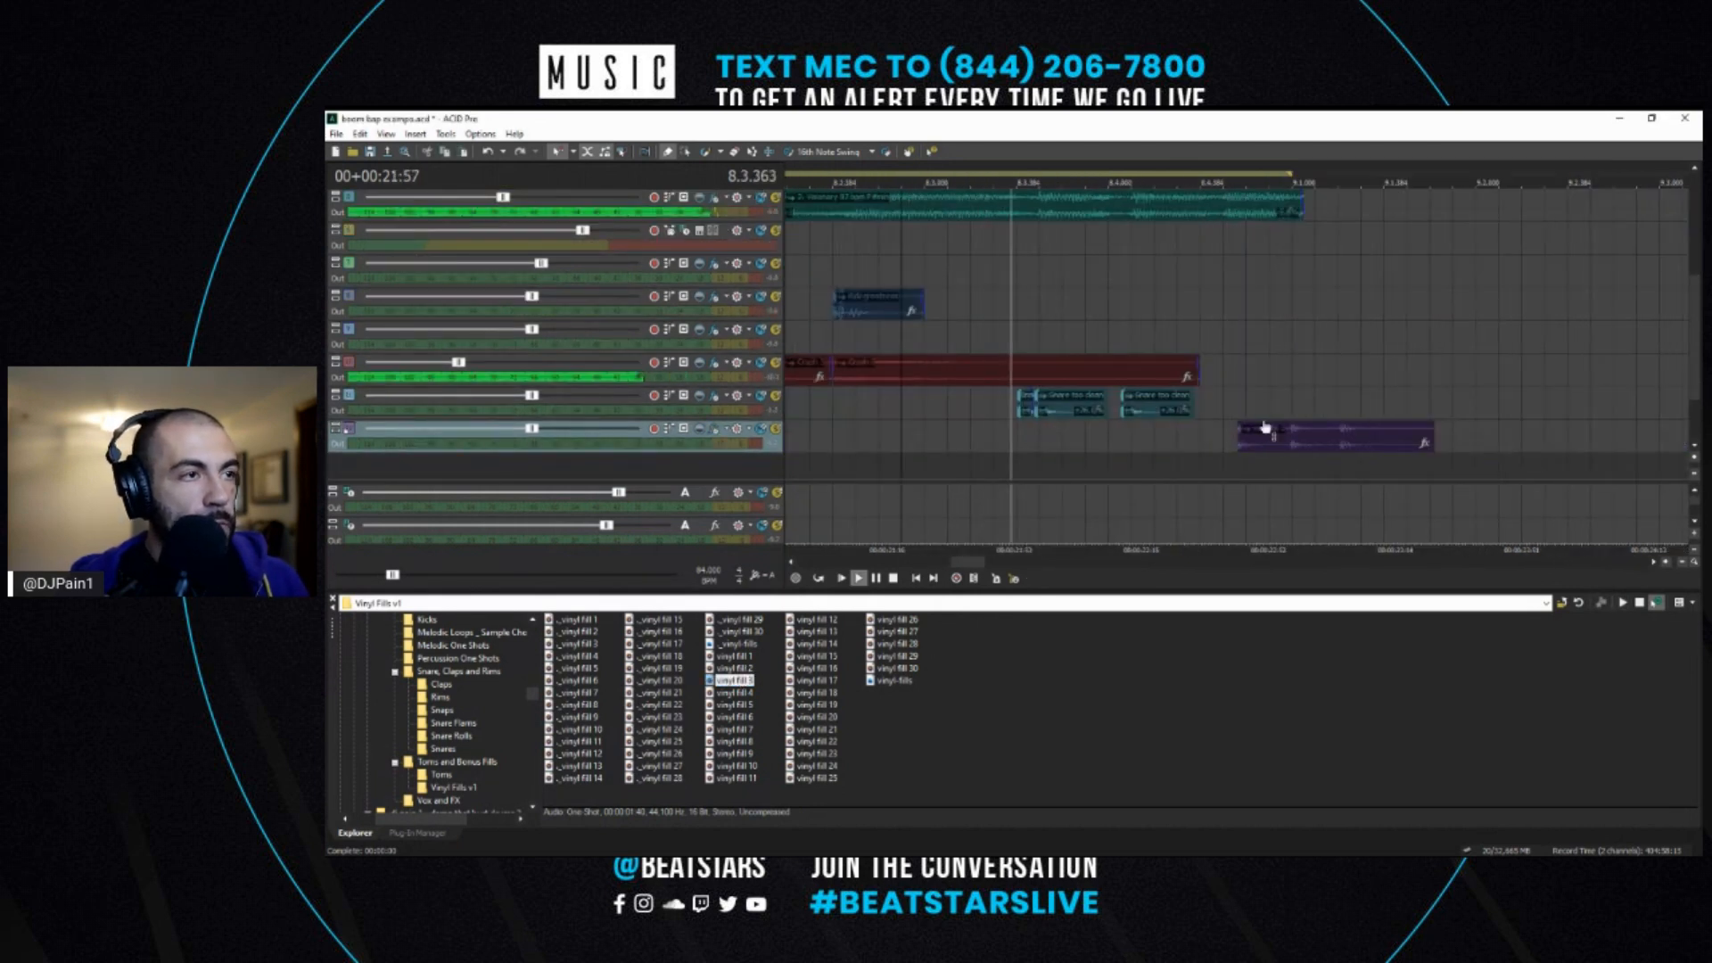
# - Move the vinyl fill event to start at 8.4.384, where the crash ends, and play it back
pyautogui.press('space')
pyautogui.moveTo(1284, 448); pyautogui.dragTo(1252, 447)
pyautogui.press('space')
pyautogui.click(1206, 446)
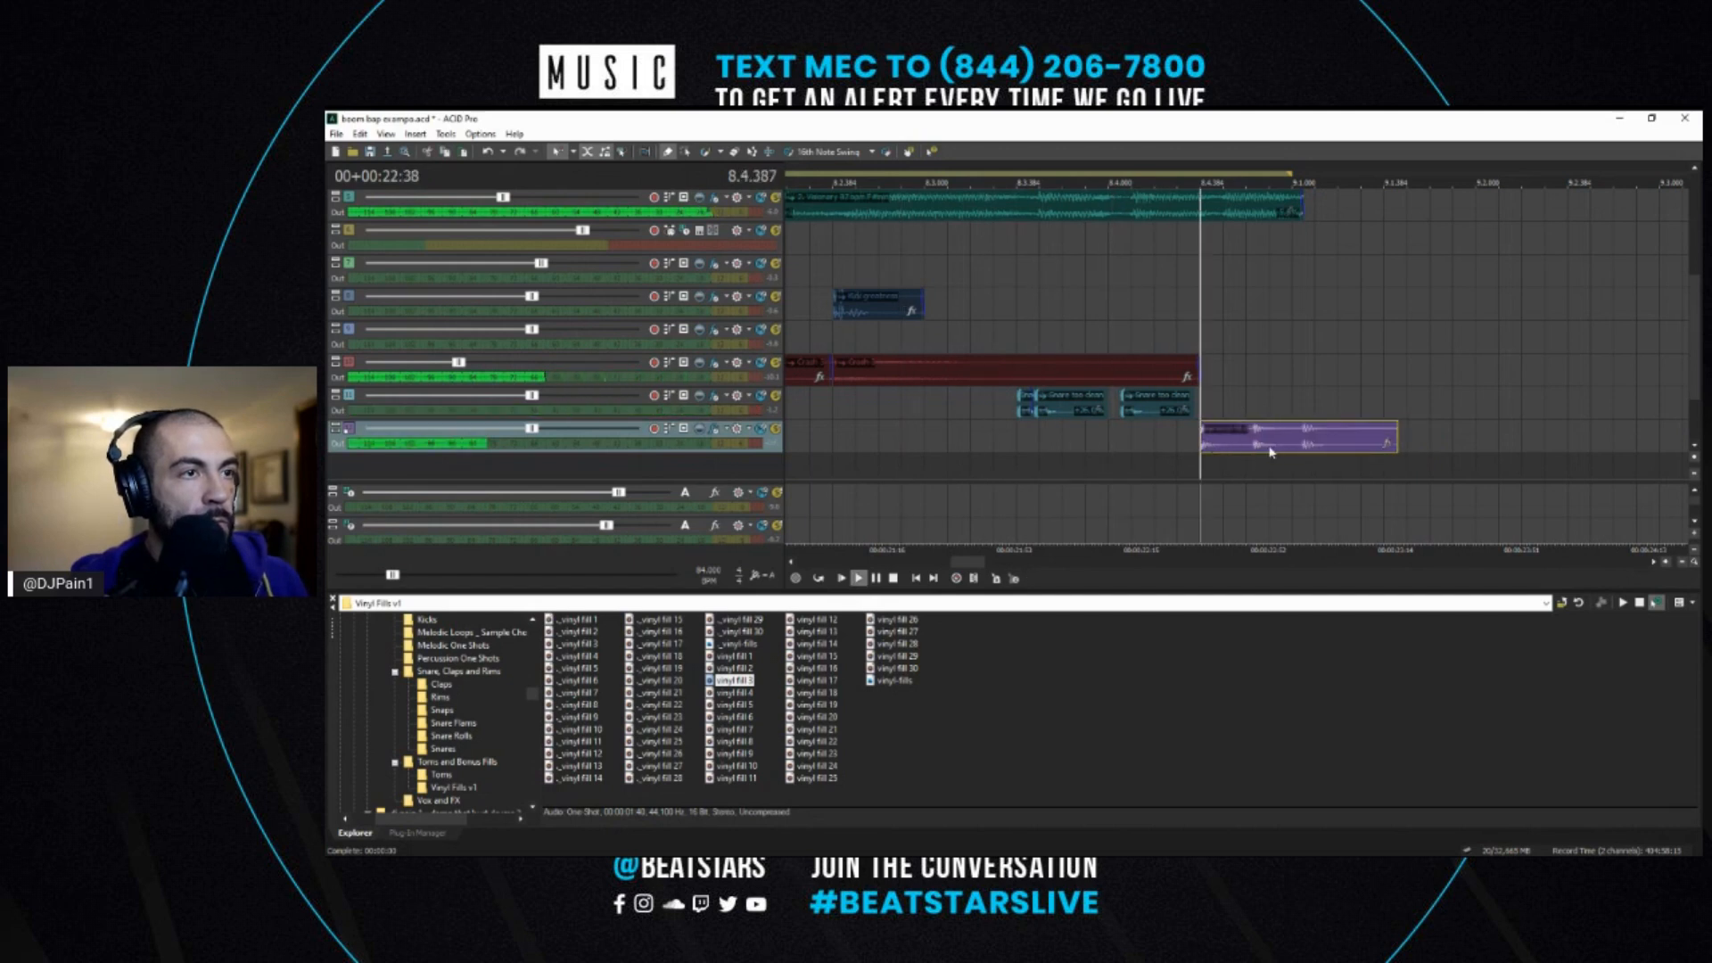
pyautogui.scroll(1, 1270, 448)
pyautogui.press('space')
# - Split off and delete the vinyl fill's first portion, and move the remainder back to start at 8.4.384
pyautogui.click(1298, 451)
pyautogui.press('s')
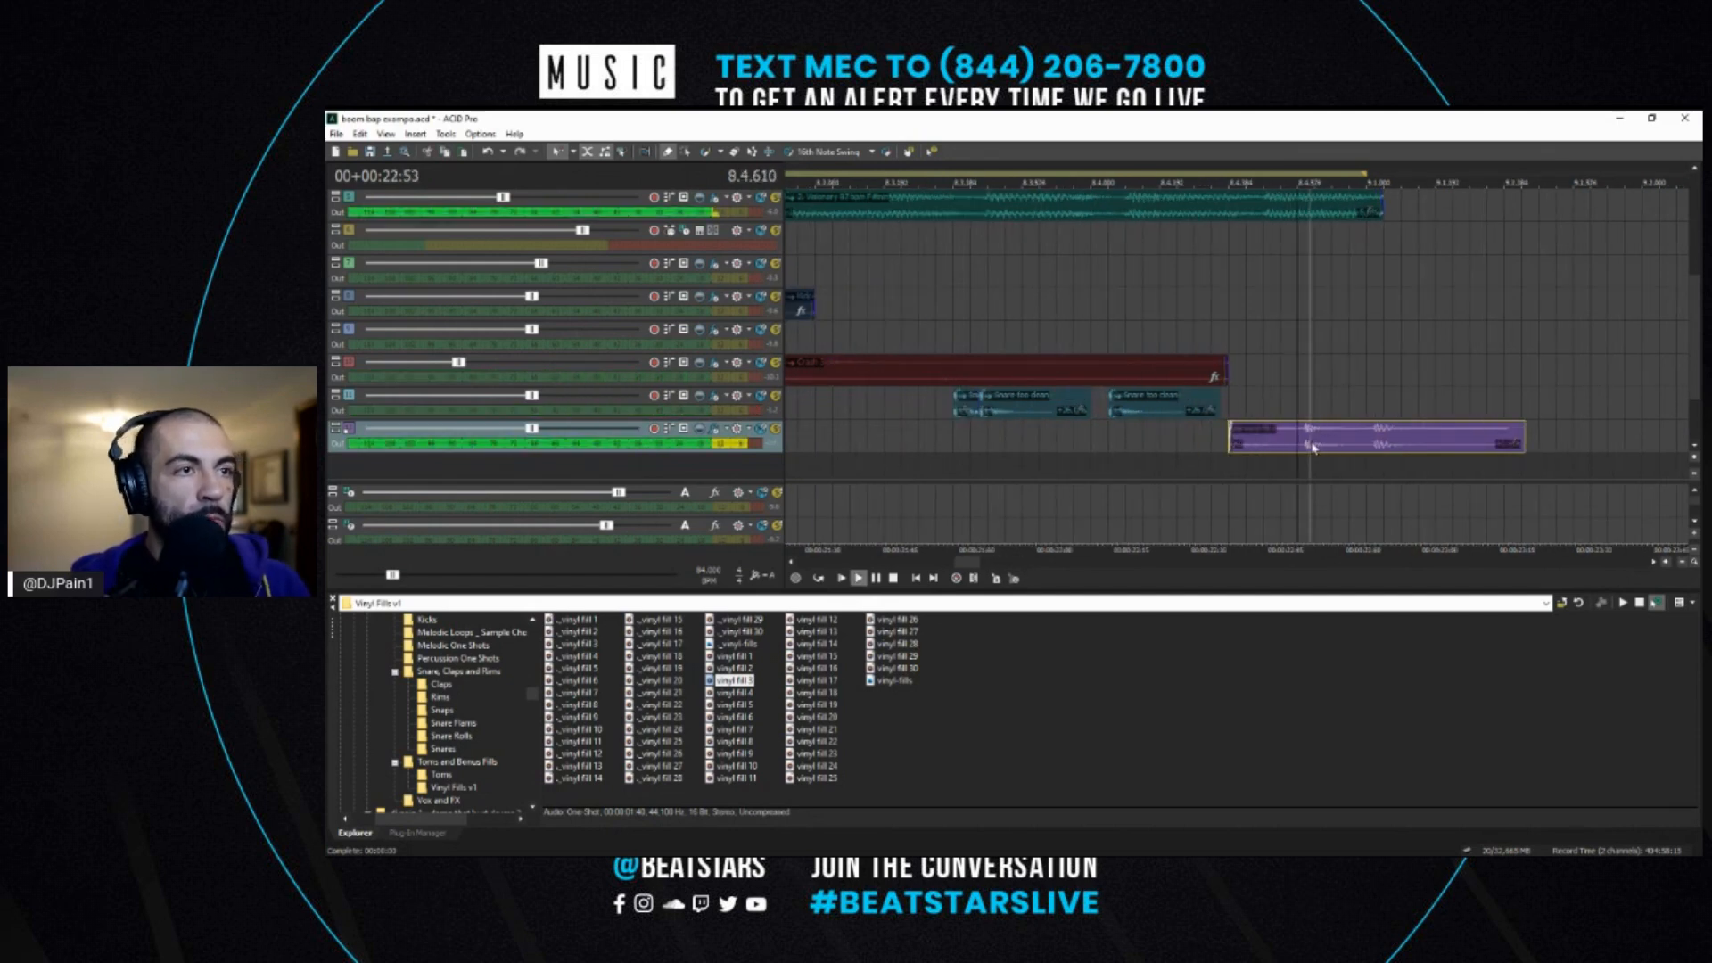
pyautogui.click(1361, 439)
pyautogui.click(1268, 447)
pyautogui.press('Delete')
pyautogui.moveTo(1348, 448); pyautogui.dragTo(1277, 442)
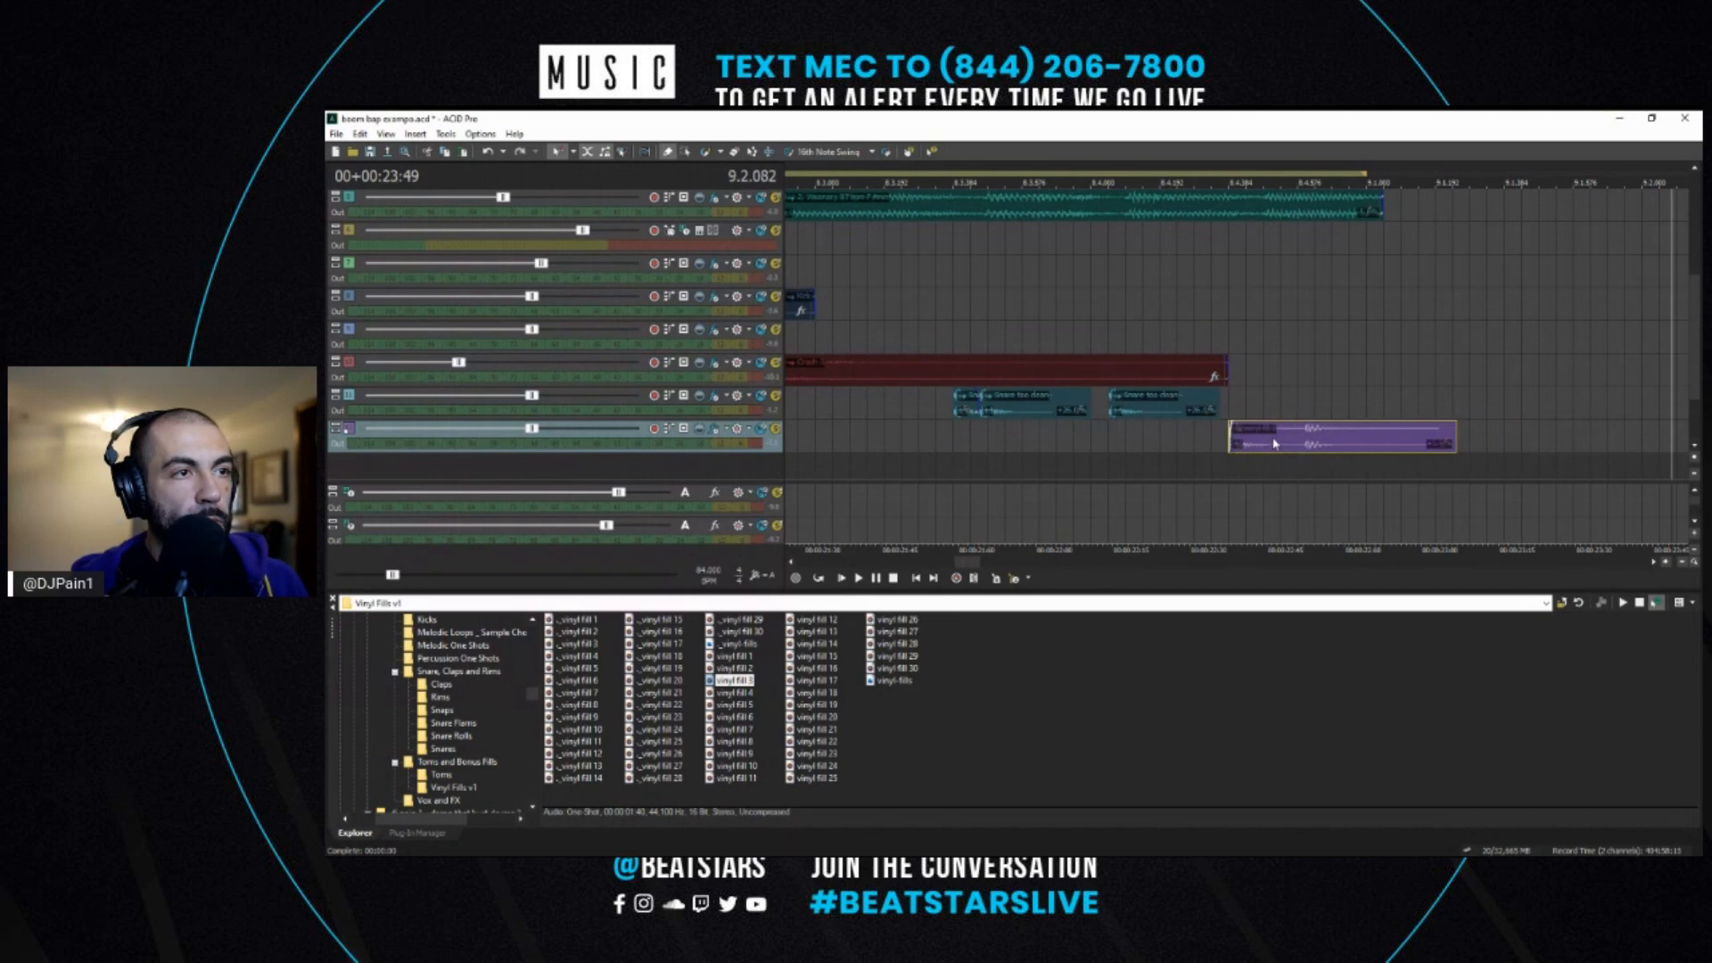
# - Lower the vinyl fill track's volume while playing the break
pyautogui.scroll(-4, 1160, 453)
pyautogui.click(964, 462)
pyautogui.press('space')
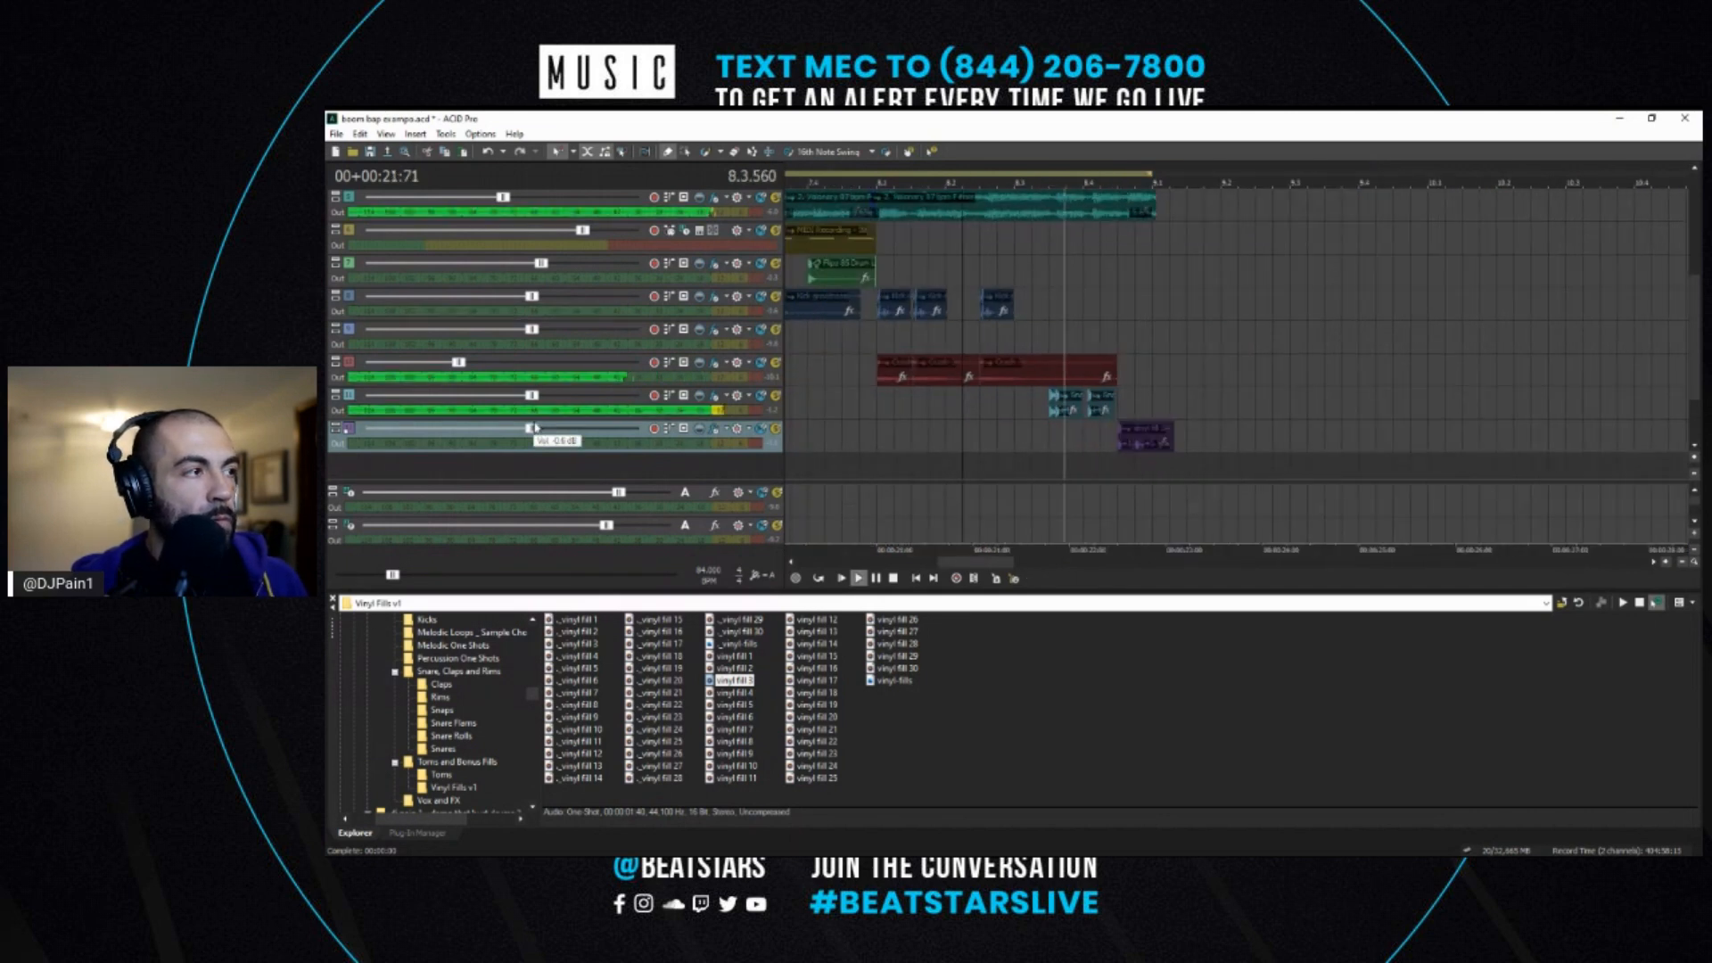
pyautogui.moveTo(532, 429); pyautogui.dragTo(484, 429)
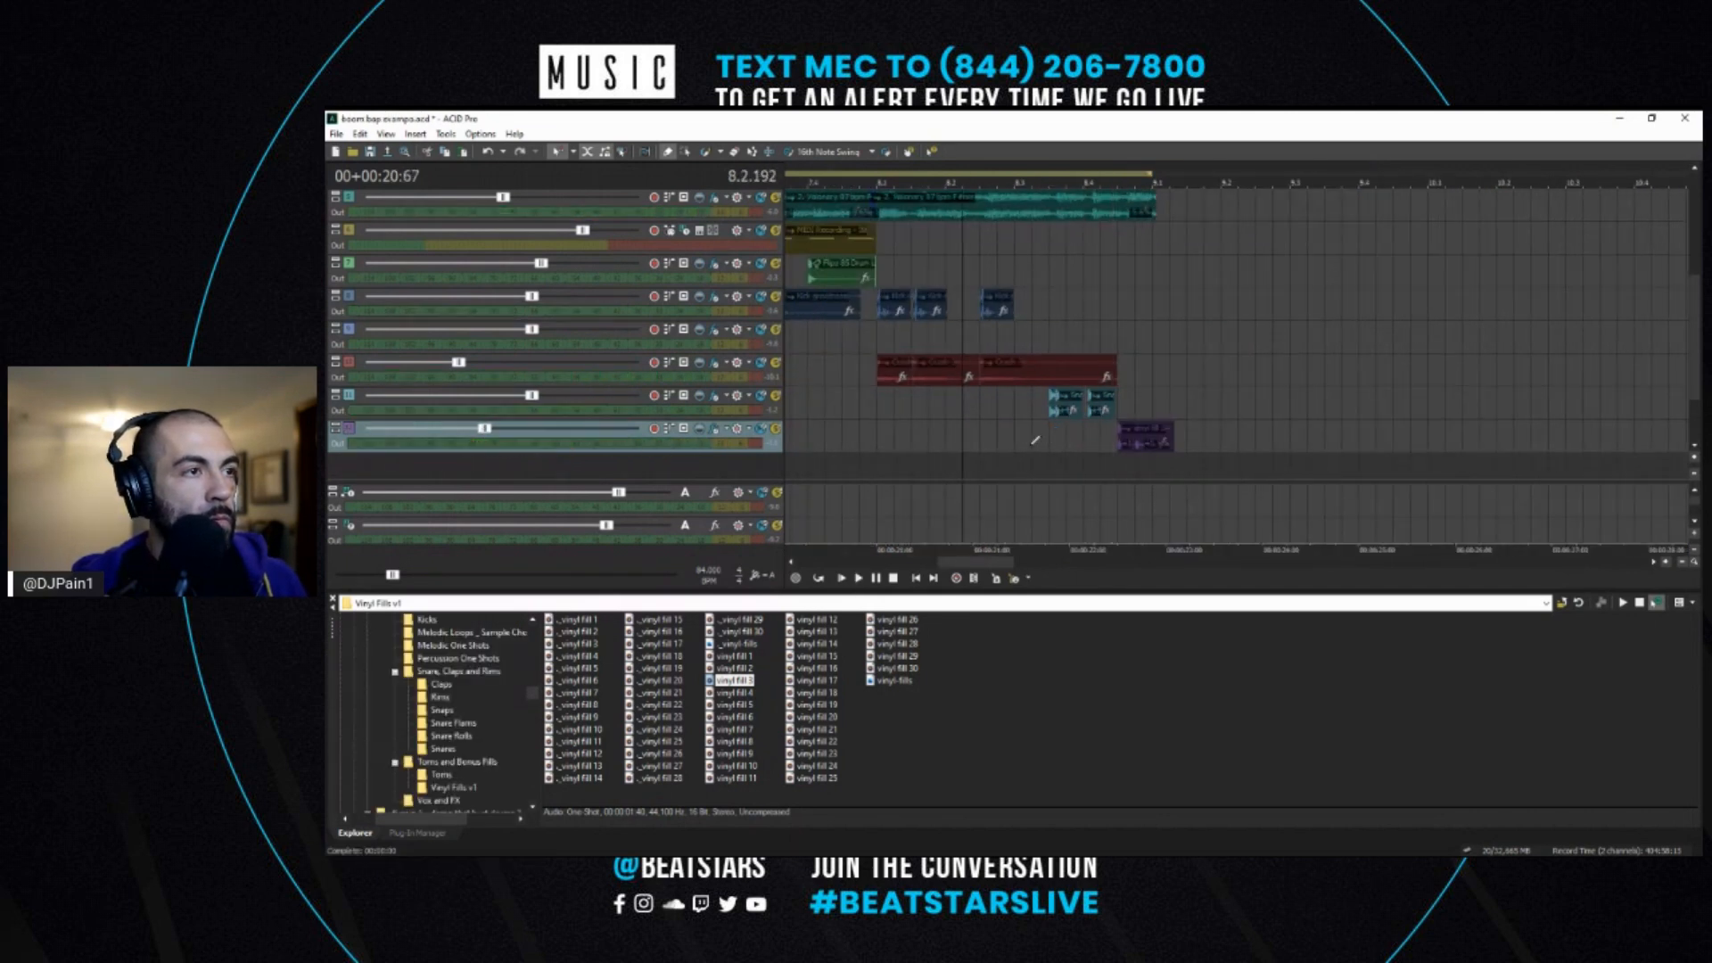
# - Draw a kick event just before 8.4, nudge it slightly earlier and play the fill
pyautogui.scroll(3, 1242, 296)
pyautogui.press('space')
pyautogui.moveTo(1261, 307); pyautogui.dragTo(1373, 309)
pyautogui.press('space')
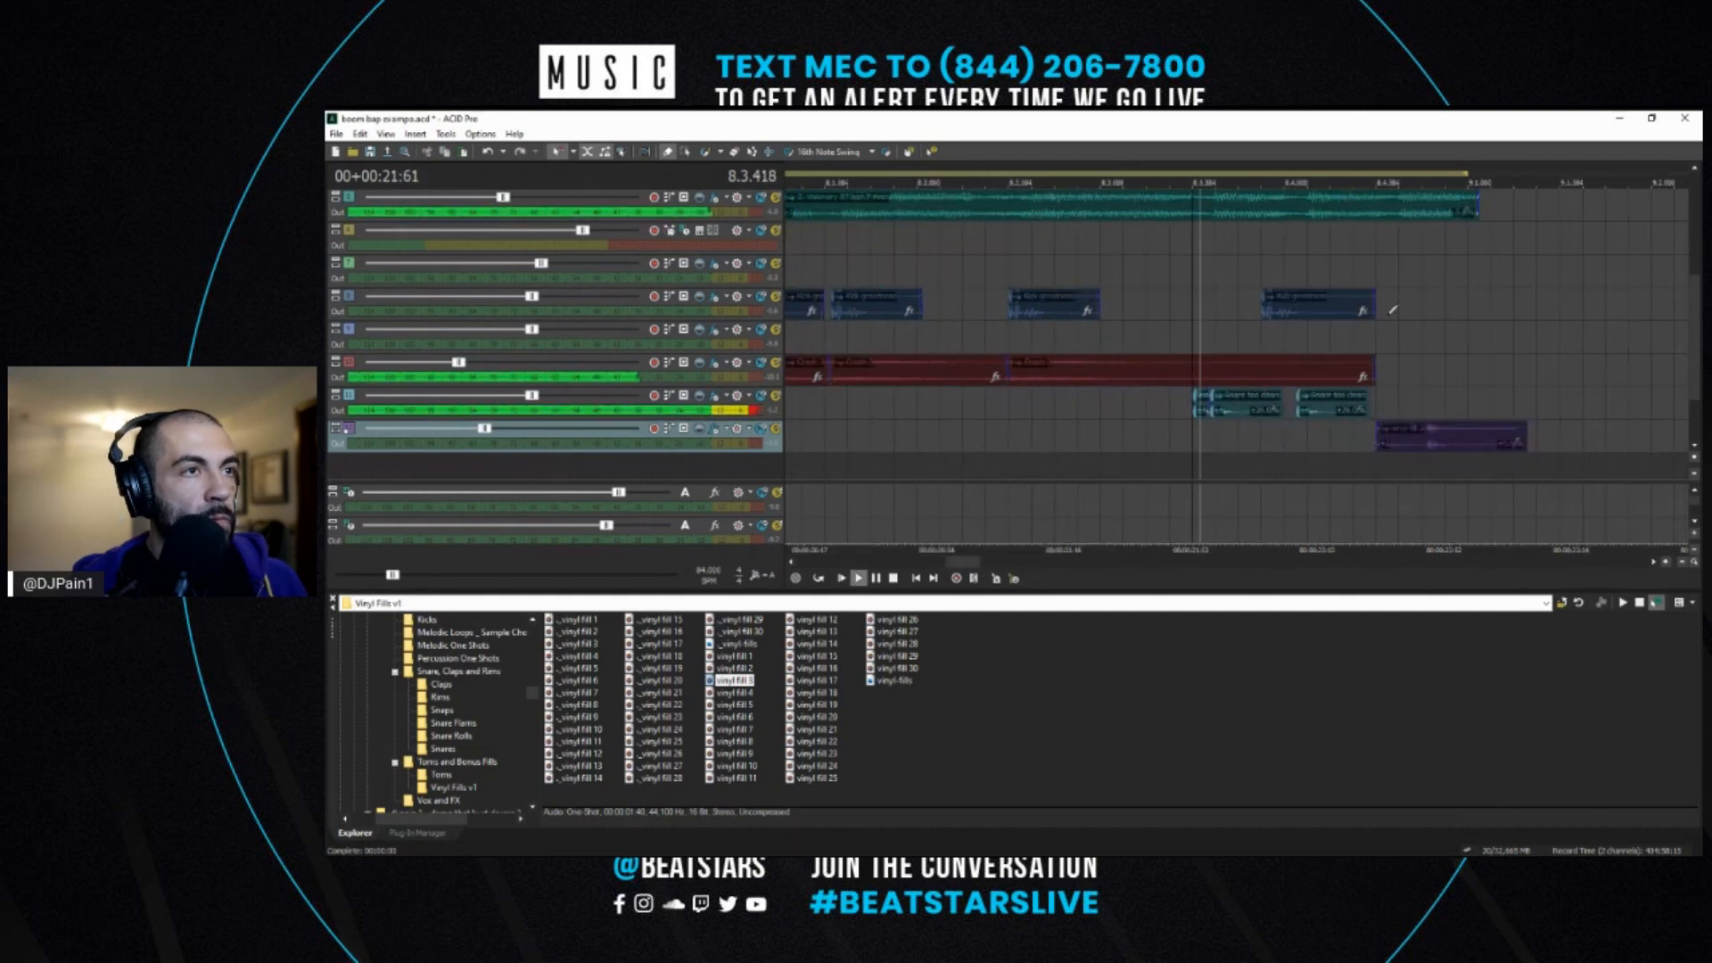
pyautogui.scroll(3, 1381, 308)
pyautogui.press('space')
pyautogui.click(1344, 312)
pyautogui.press('space')
pyautogui.press('space')
# - Delete the third Snare too clean event after 8.4 and play the fill from 8.3.384
pyautogui.click(1346, 403)
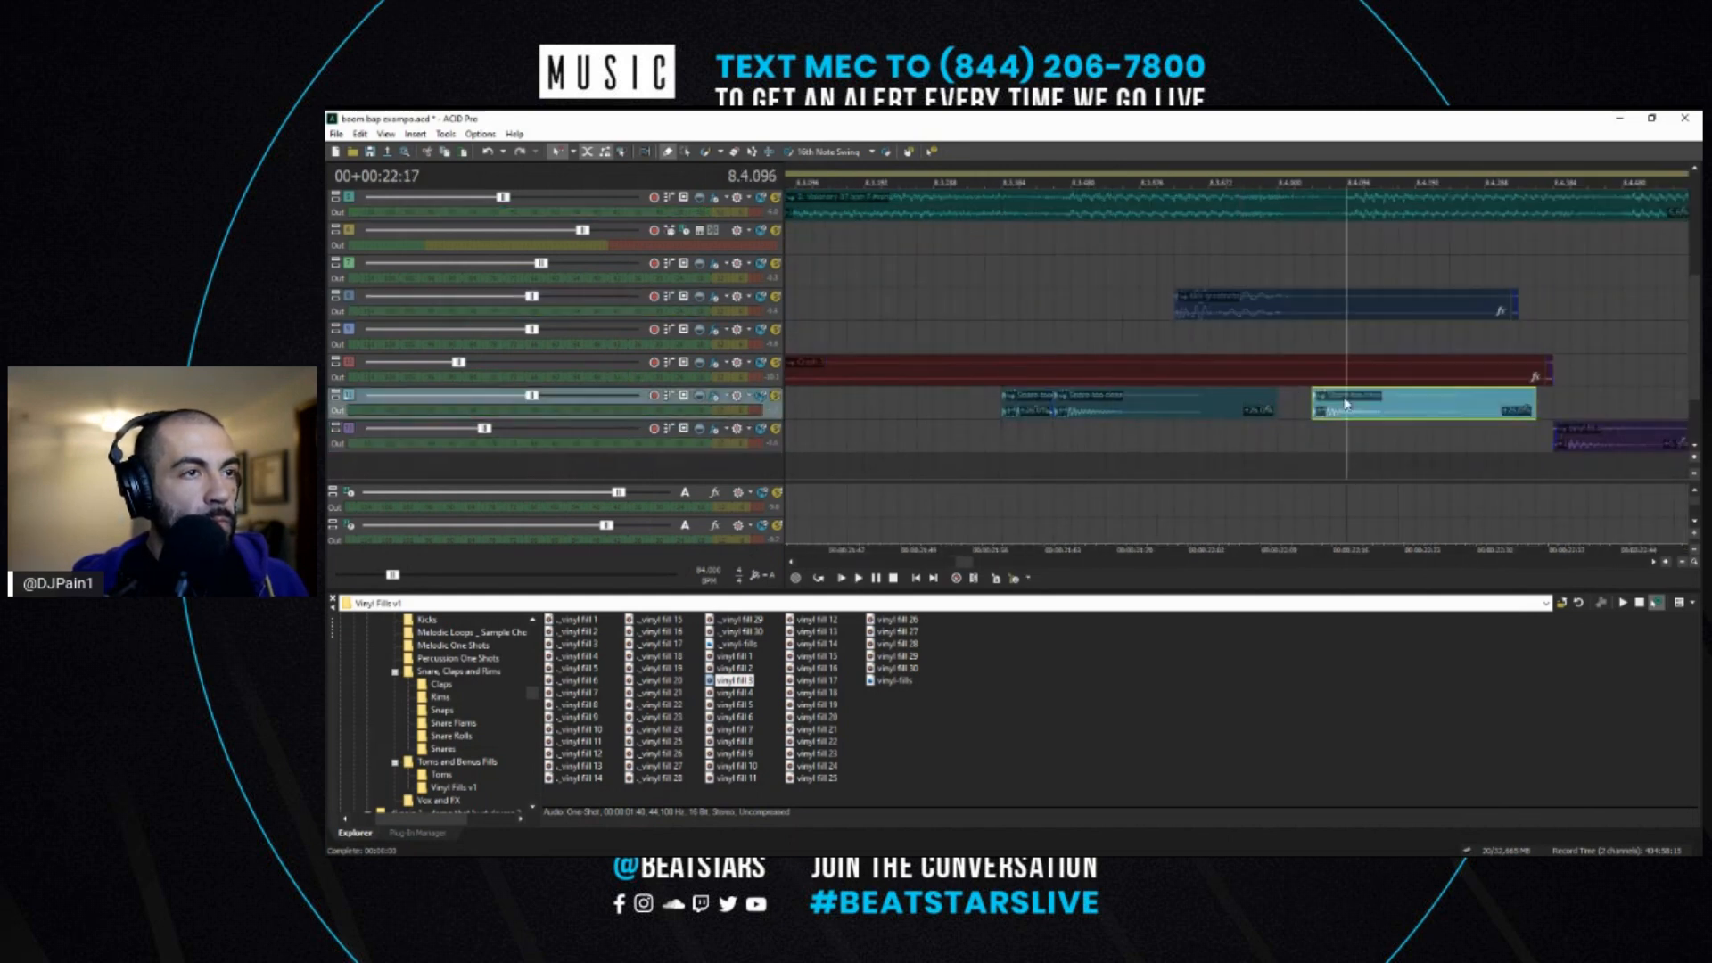
pyautogui.scroll(-3, 1346, 403)
pyautogui.press('Delete')
pyautogui.click(1116, 440)
pyautogui.press('space')
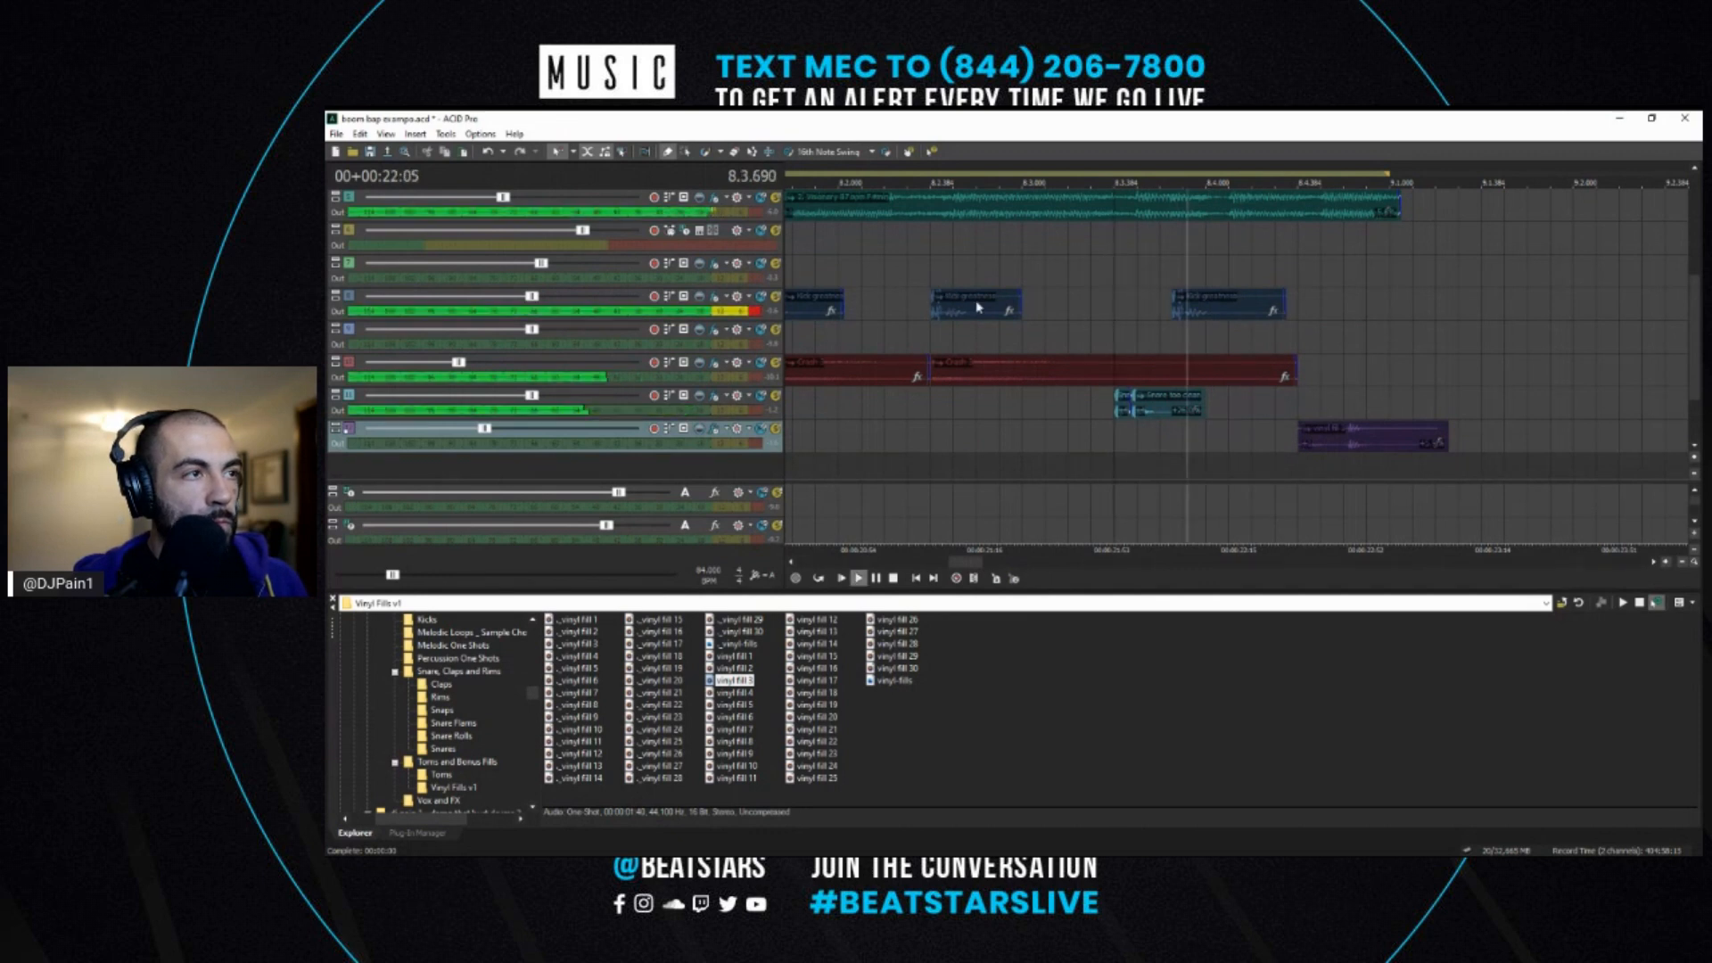
# - Trim the end of the last kick event slightly shorter and replay the fill
pyautogui.press('space')
pyautogui.moveTo(1285, 297); pyautogui.dragTo(1273, 299)
pyautogui.press('space')
pyautogui.press('space')
pyautogui.press('space')
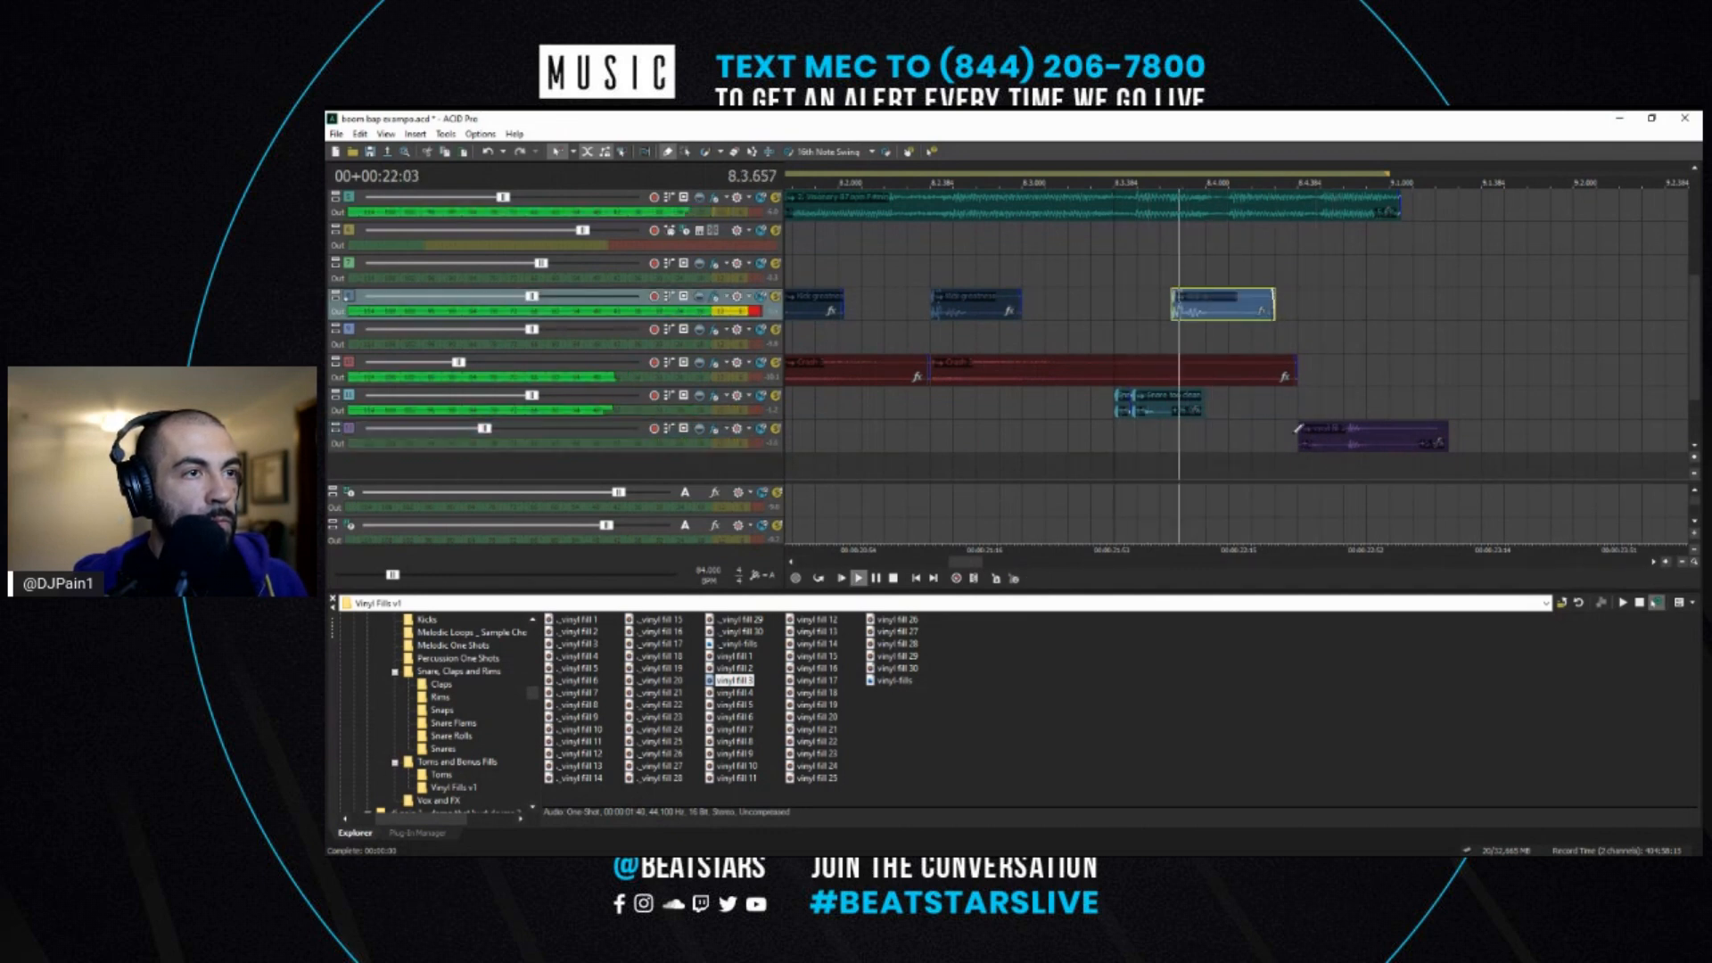
# - Extend the start of the vinyl fill event back to about 8.4.096 and play it
pyautogui.press('space')
pyautogui.moveTo(1299, 432); pyautogui.dragTo(1229, 434)
pyautogui.press('space')
pyautogui.press('space')
pyautogui.click(1259, 435)
pyautogui.press('space')
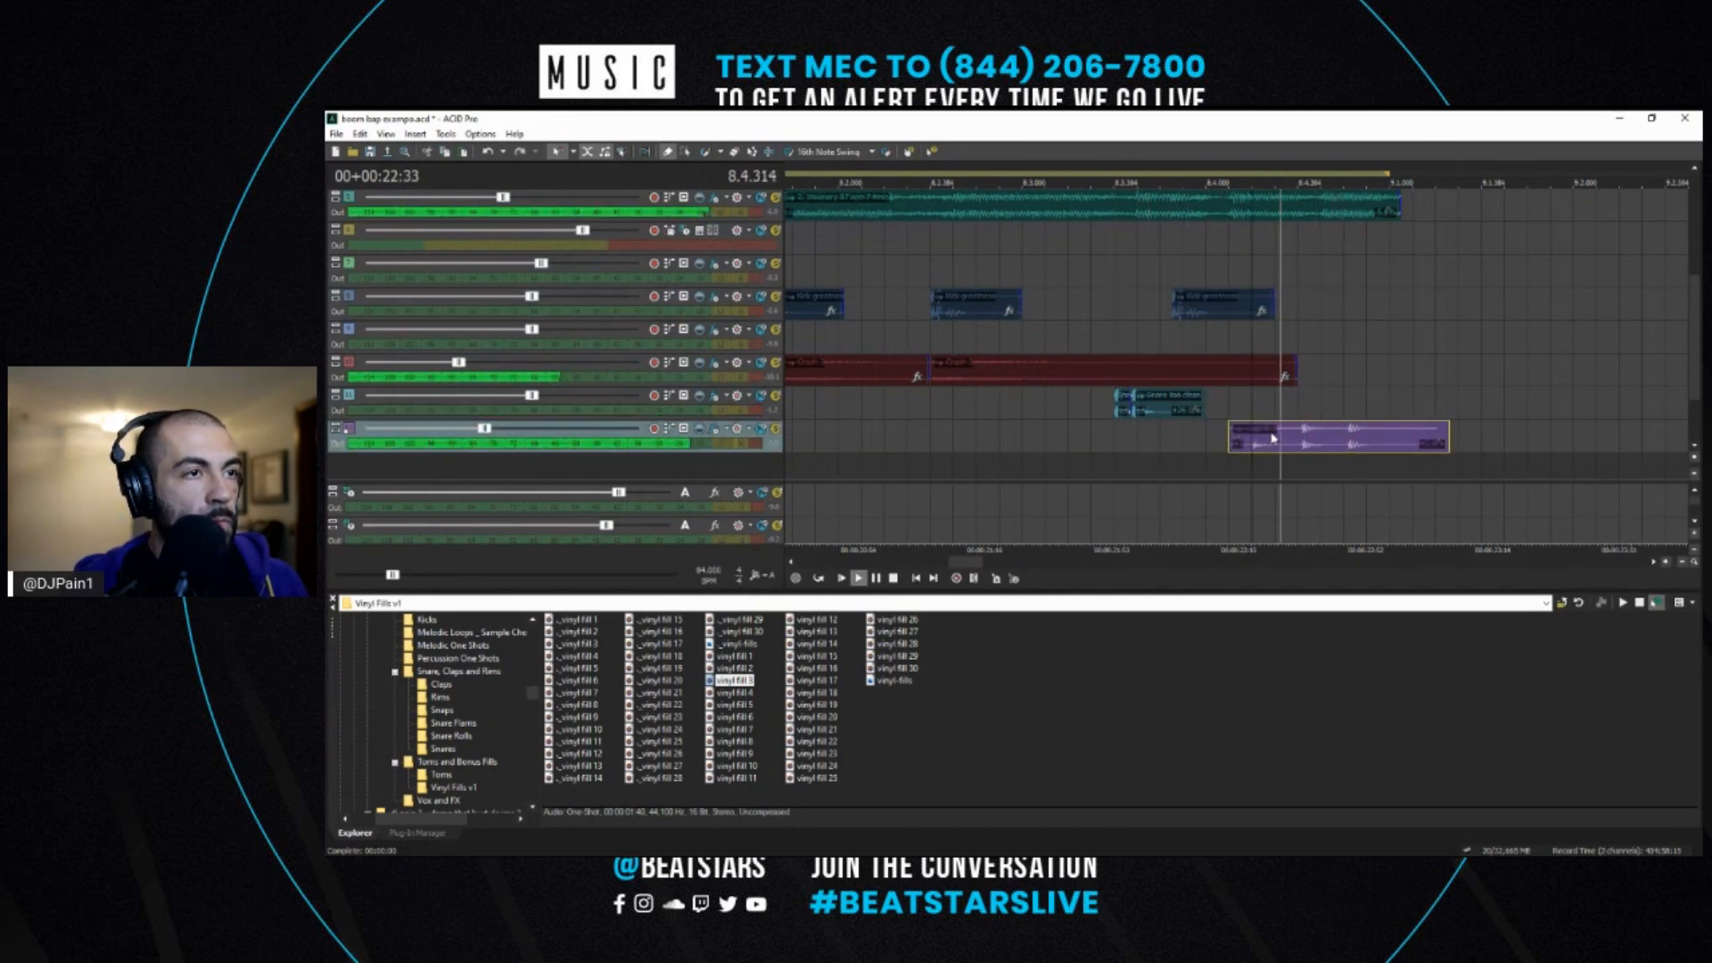
# - Split the vinyl fill and remove its front portion so it begins at 8.4.192, and play it
pyautogui.press('space')
pyautogui.press('s')
pyautogui.click(1113, 478)
pyautogui.press('space')
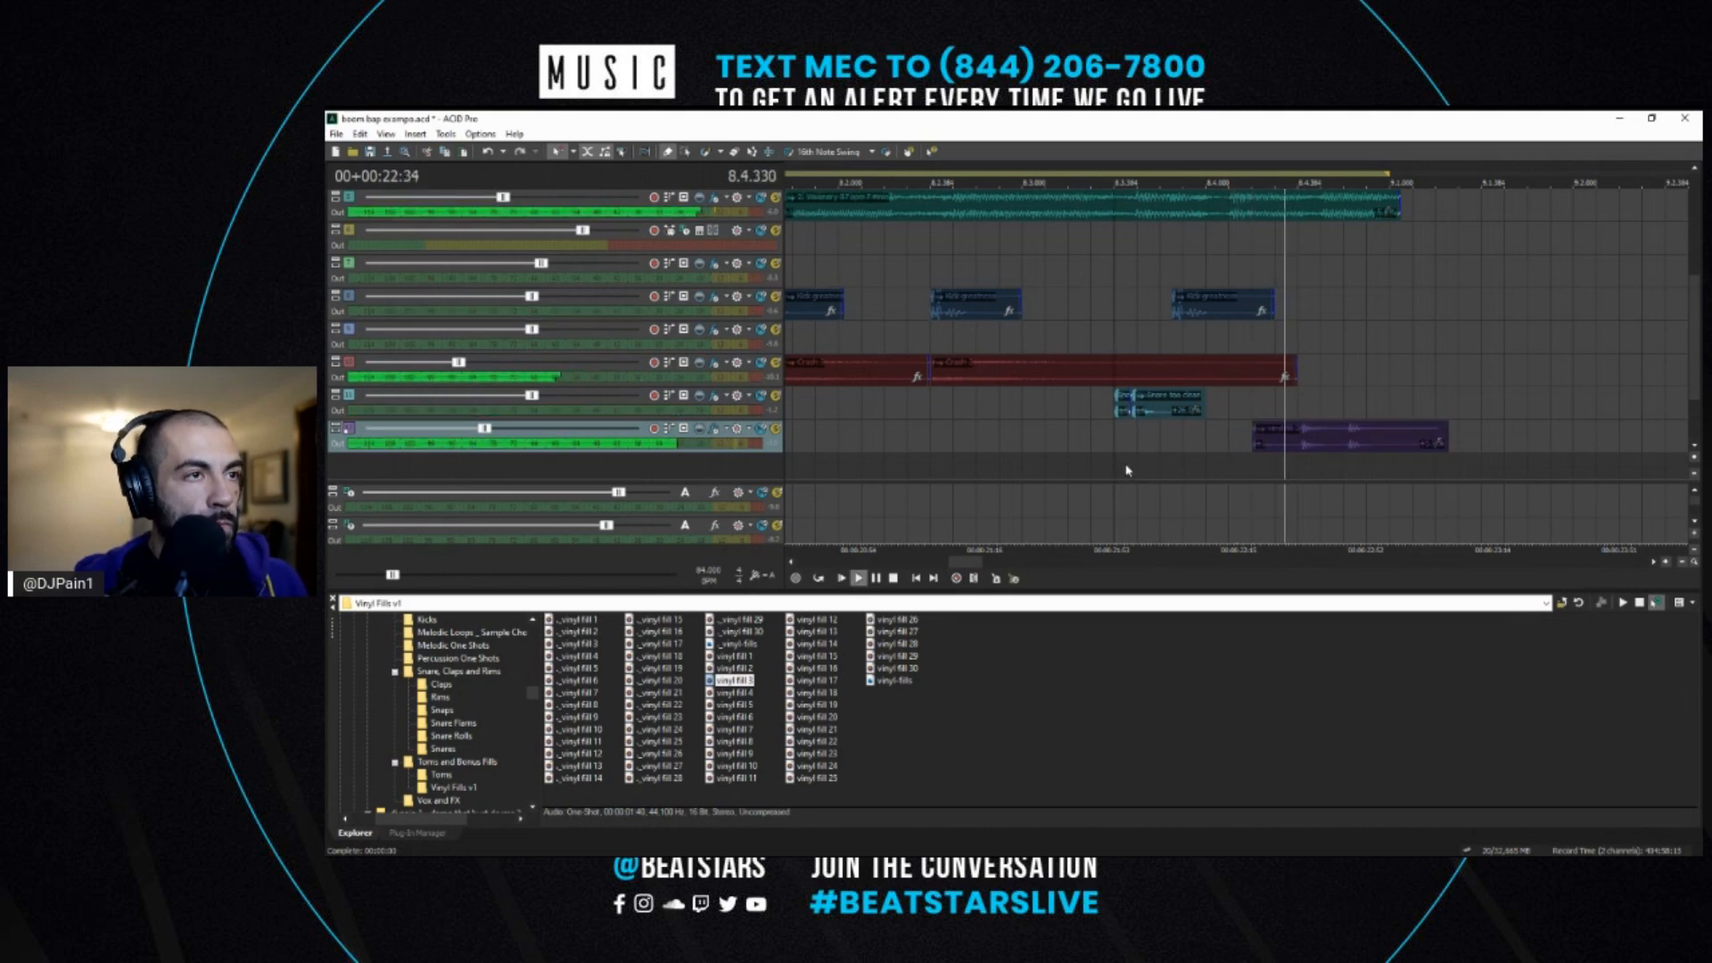
# - Play the break with its lead-in from the end of bar 7 and delete the kick event just before 8.4
pyautogui.scroll(-3, 1279, 420)
pyautogui.press('space')
pyautogui.click(1077, 462)
pyautogui.press('space')
pyautogui.scroll(3, 1311, 431)
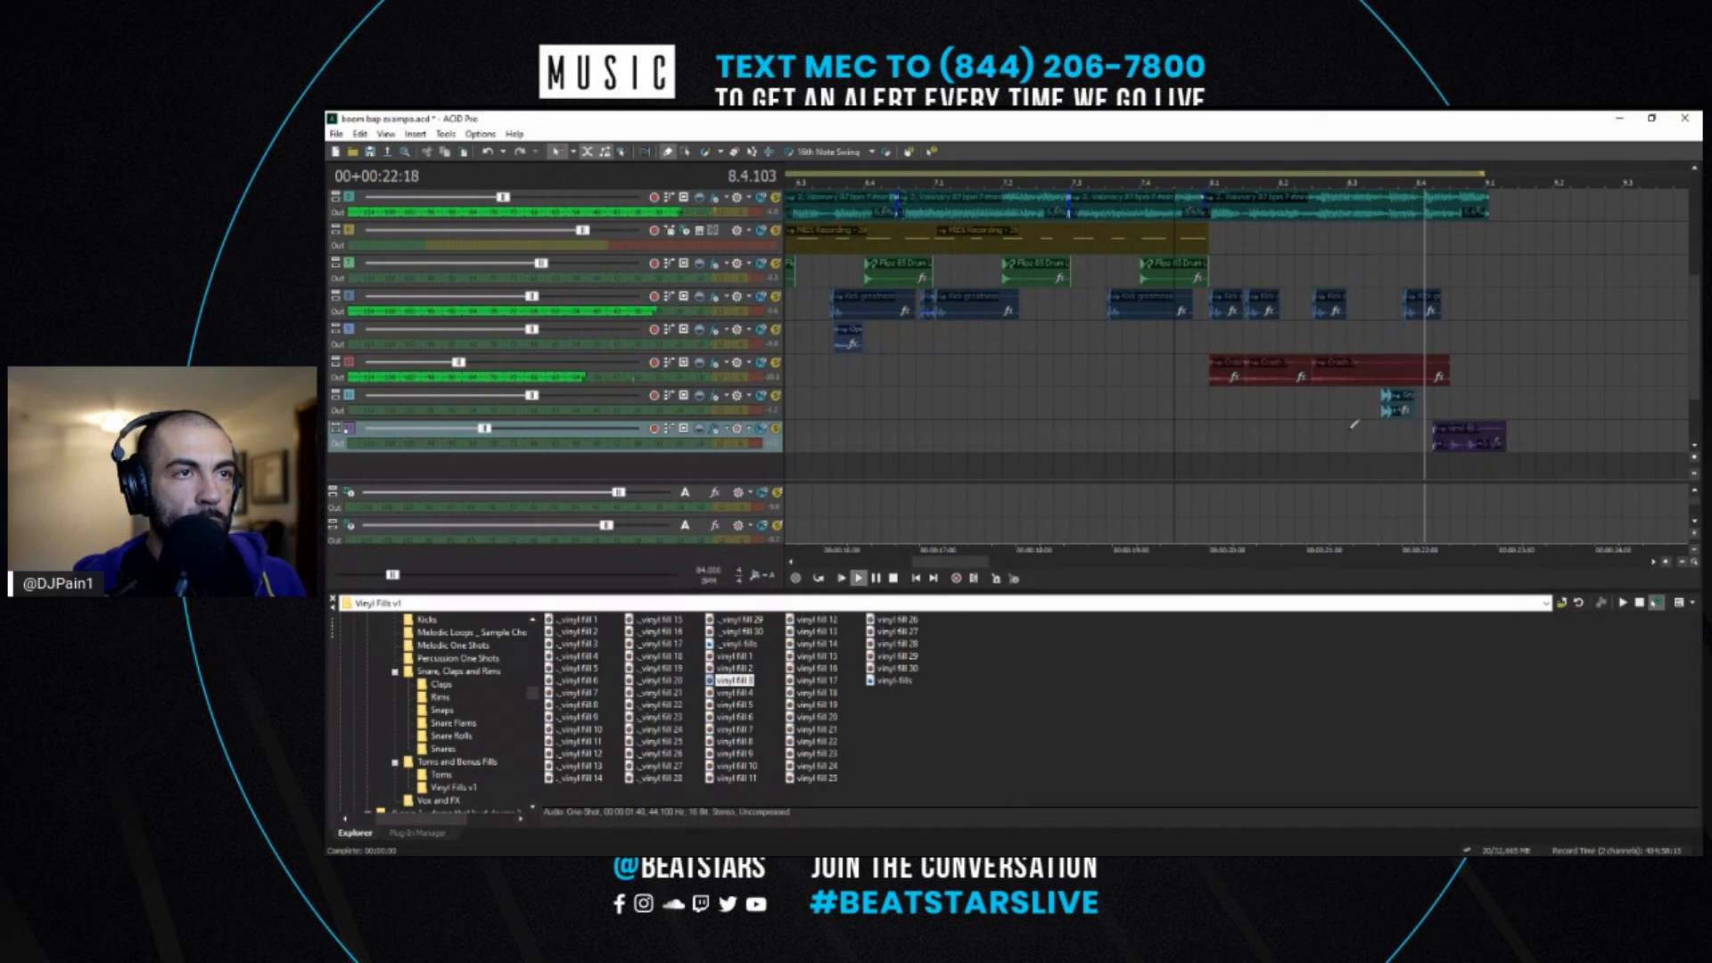
pyautogui.scroll(2, 1374, 446)
pyautogui.click(1375, 316)
pyautogui.scroll(-3, 1213, 421)
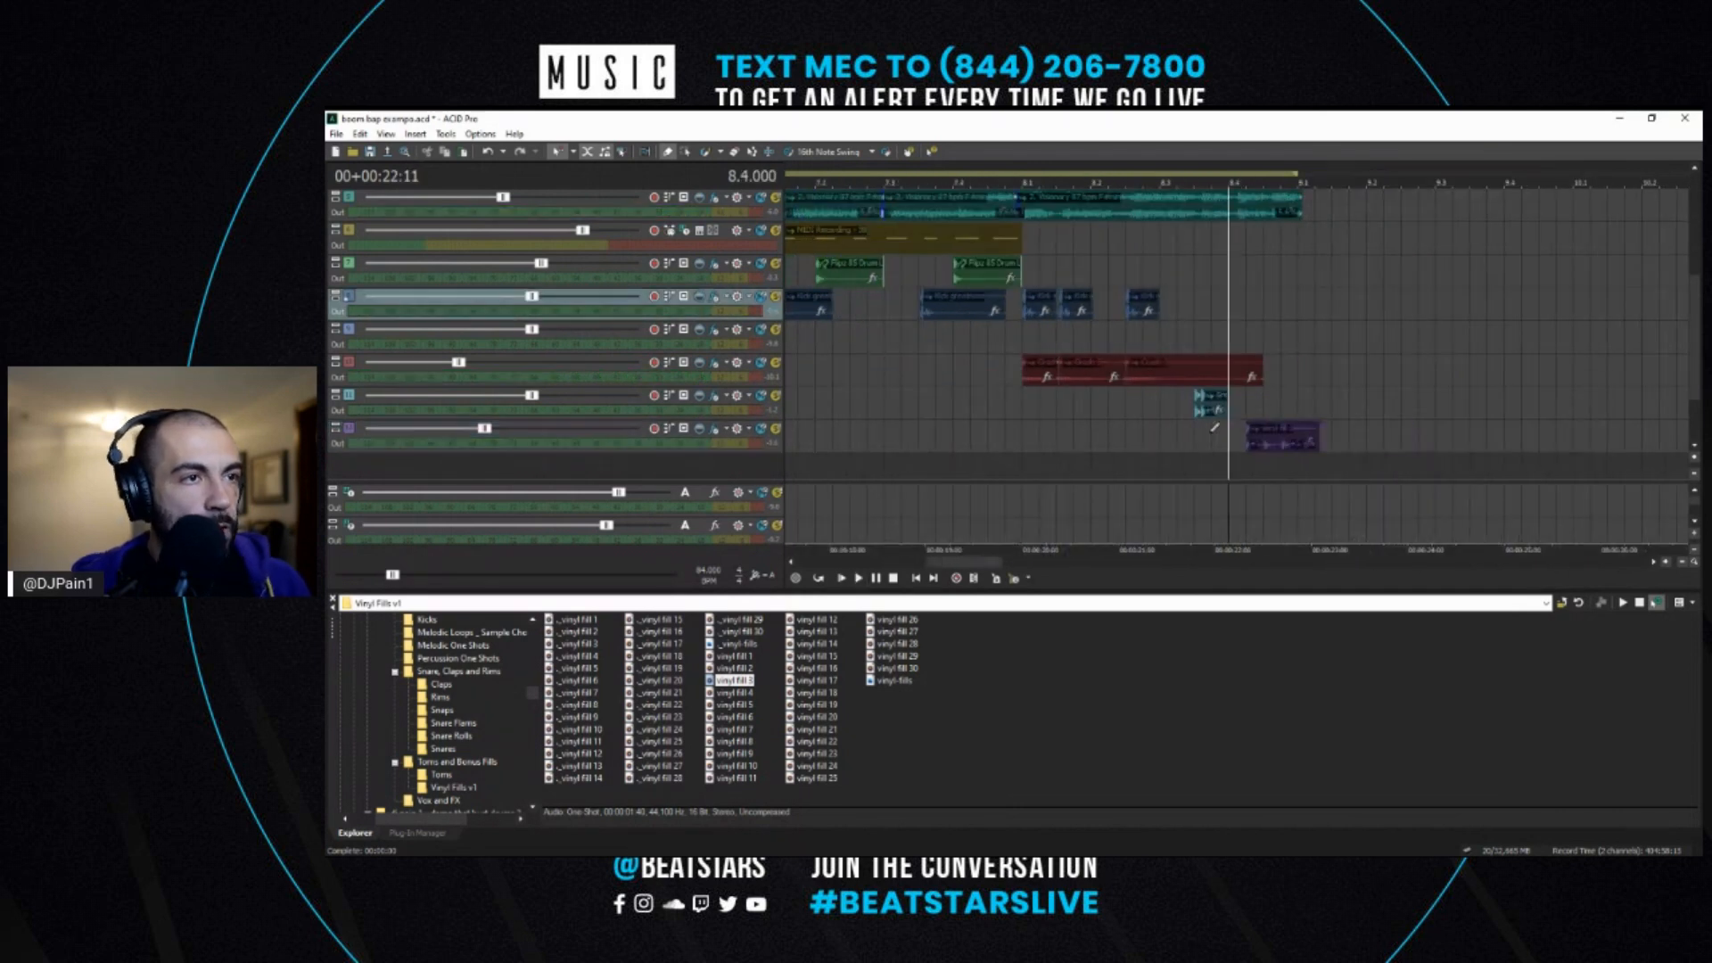
# - Play bar 8 from near its start and from 8.2.384 to judge the snare and vinyl fill
pyautogui.click(1061, 442)
pyautogui.press('space')
pyautogui.click(1213, 410)
pyautogui.scroll(2, 1213, 411)
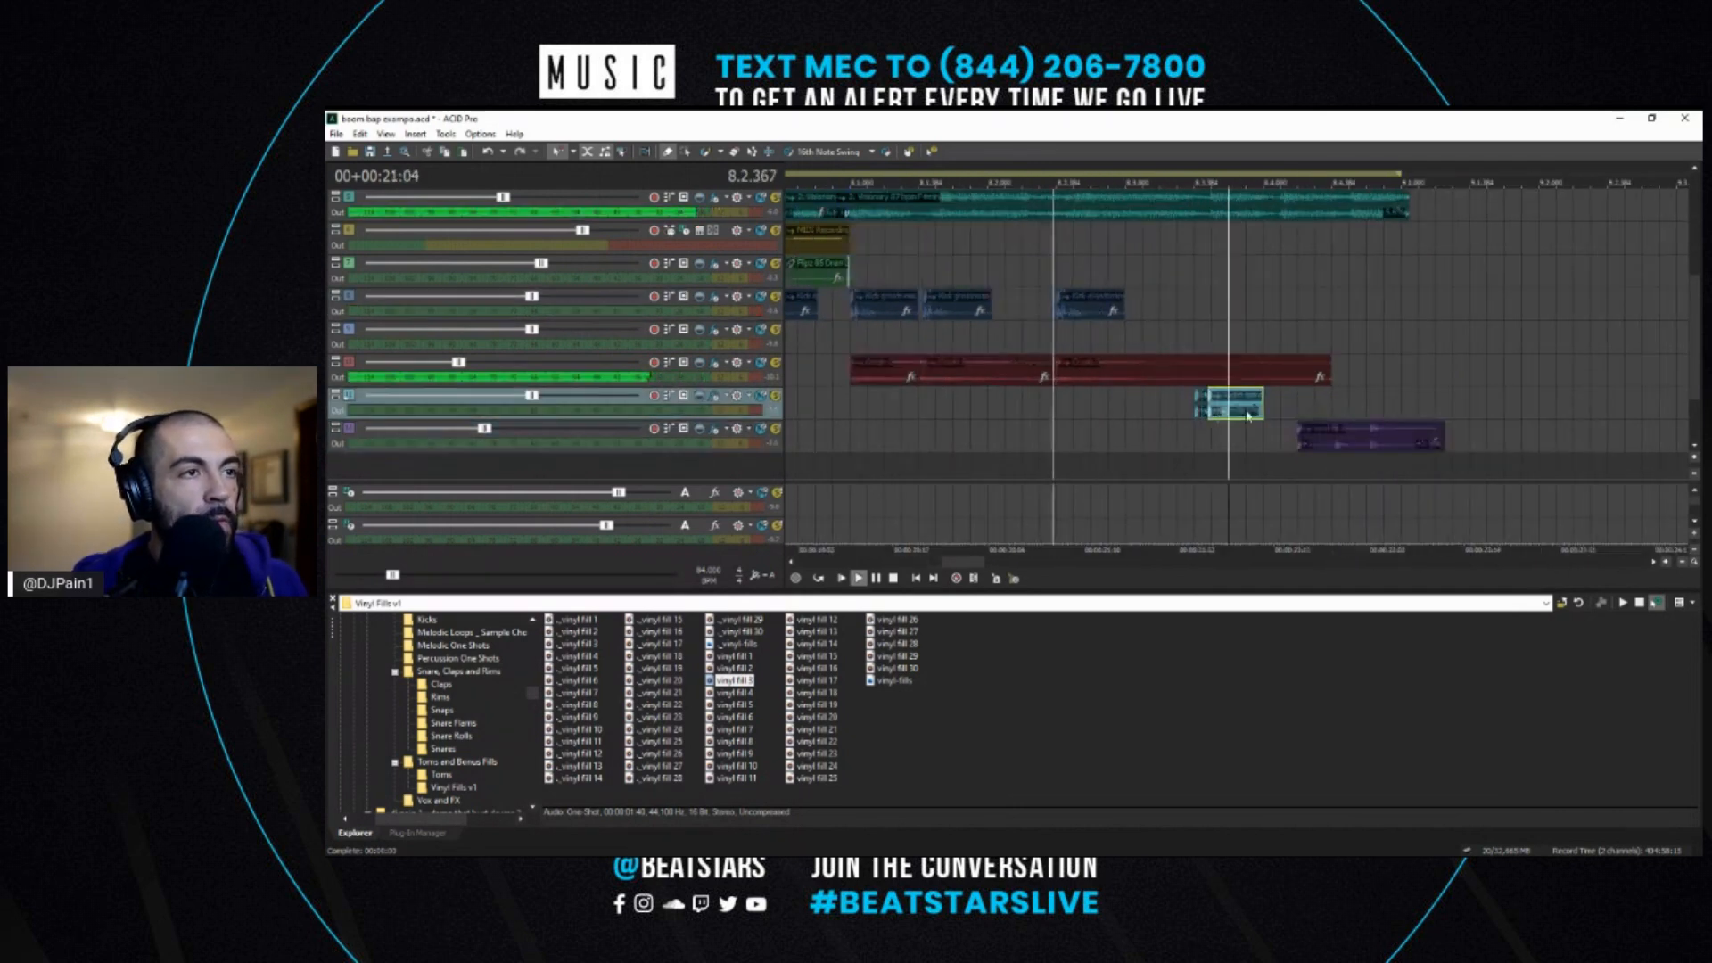
pyautogui.press('space')
pyautogui.click(1003, 435)
pyautogui.press('space')
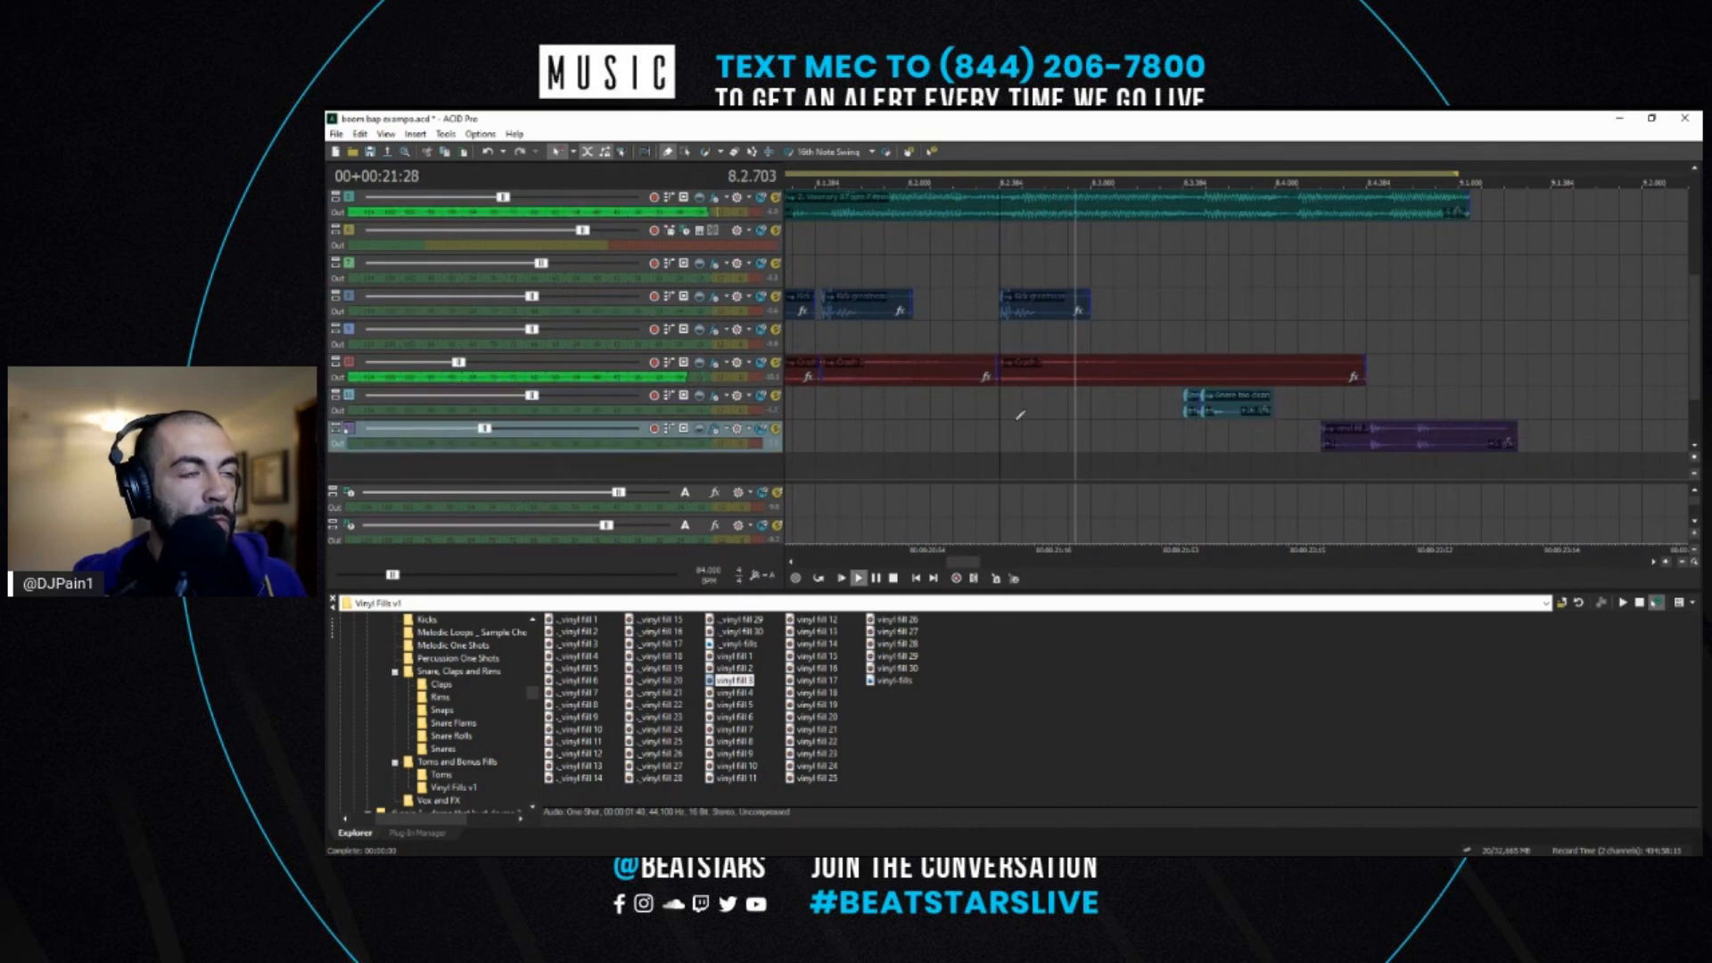
pyautogui.click(704, 153)
pyautogui.press('space')
pyautogui.press('space')
pyautogui.press('space')
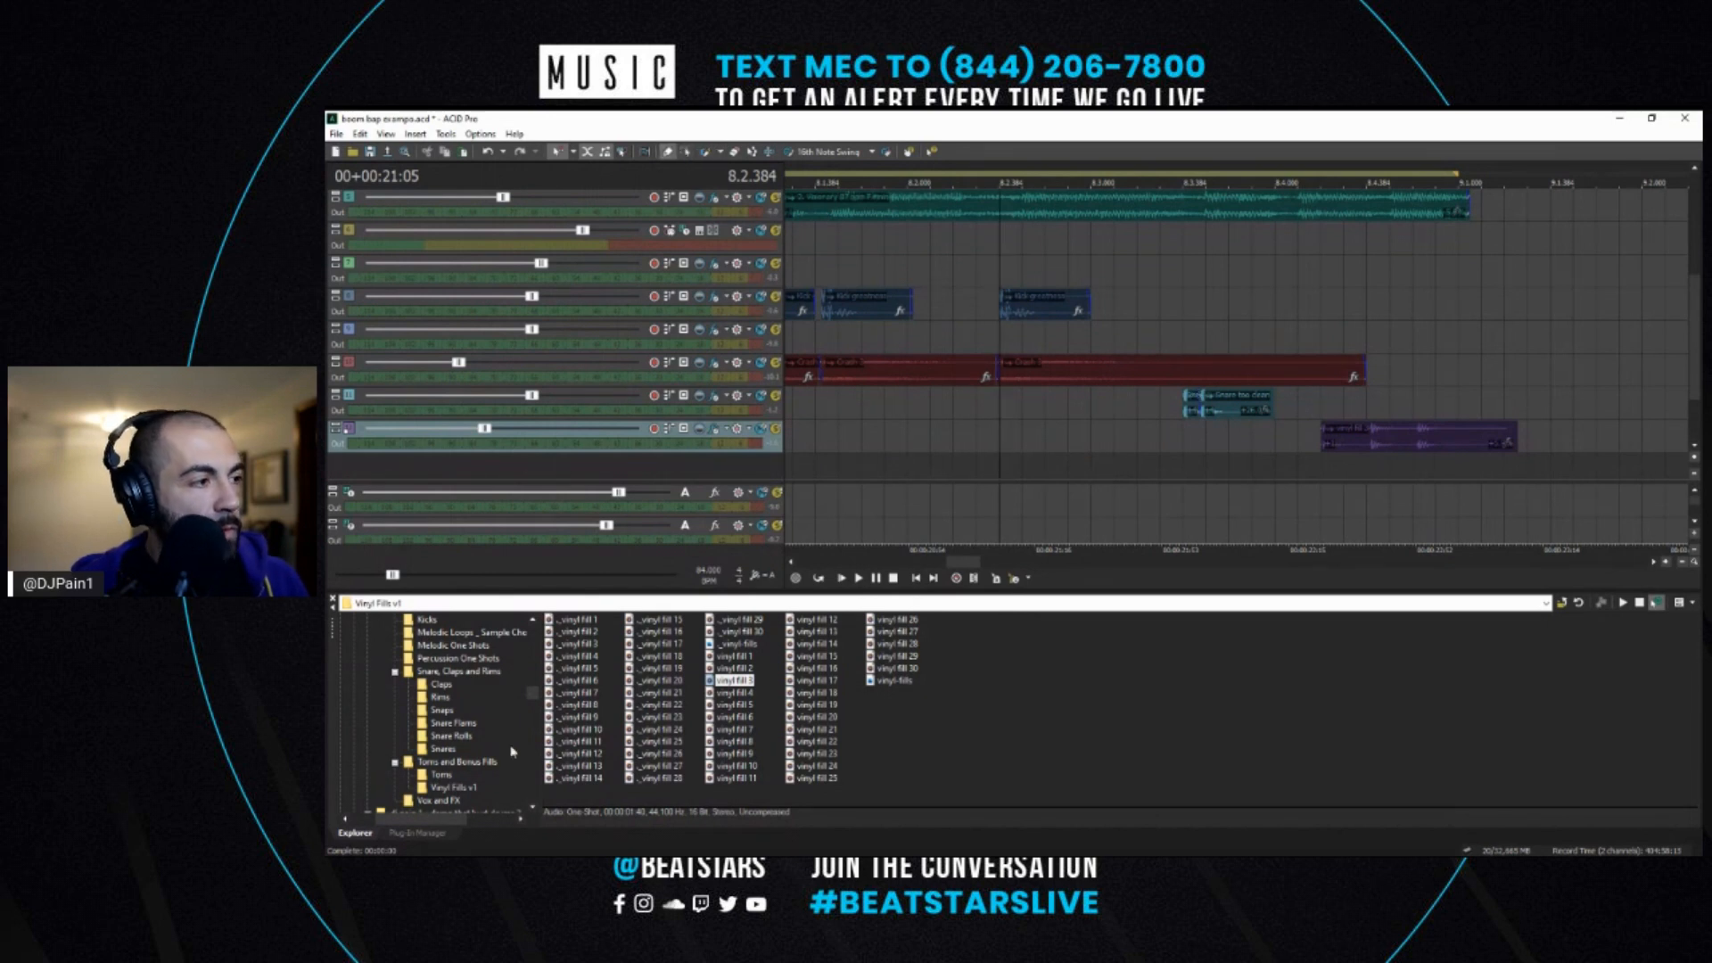
# - Audition samples in the Snares folder and add Snare mobb as a new track
pyautogui.click(497, 750)
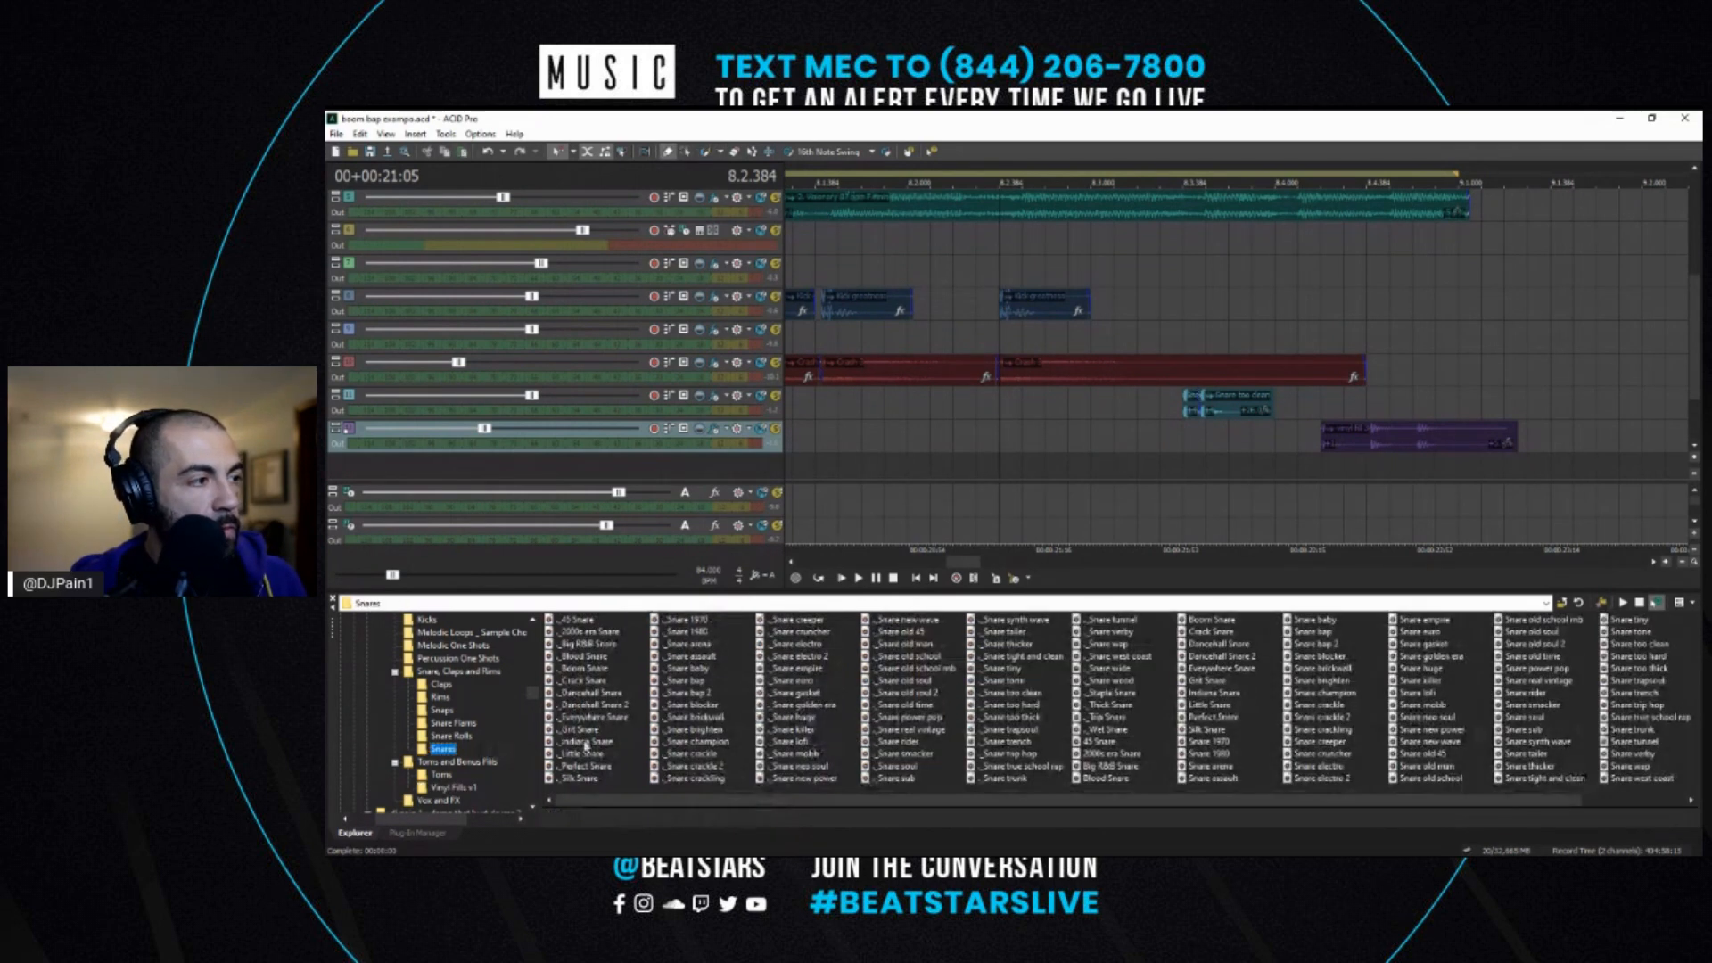
pyautogui.click(1292, 741)
pyautogui.click(1410, 745)
pyautogui.hscroll(2, 1288, 738)
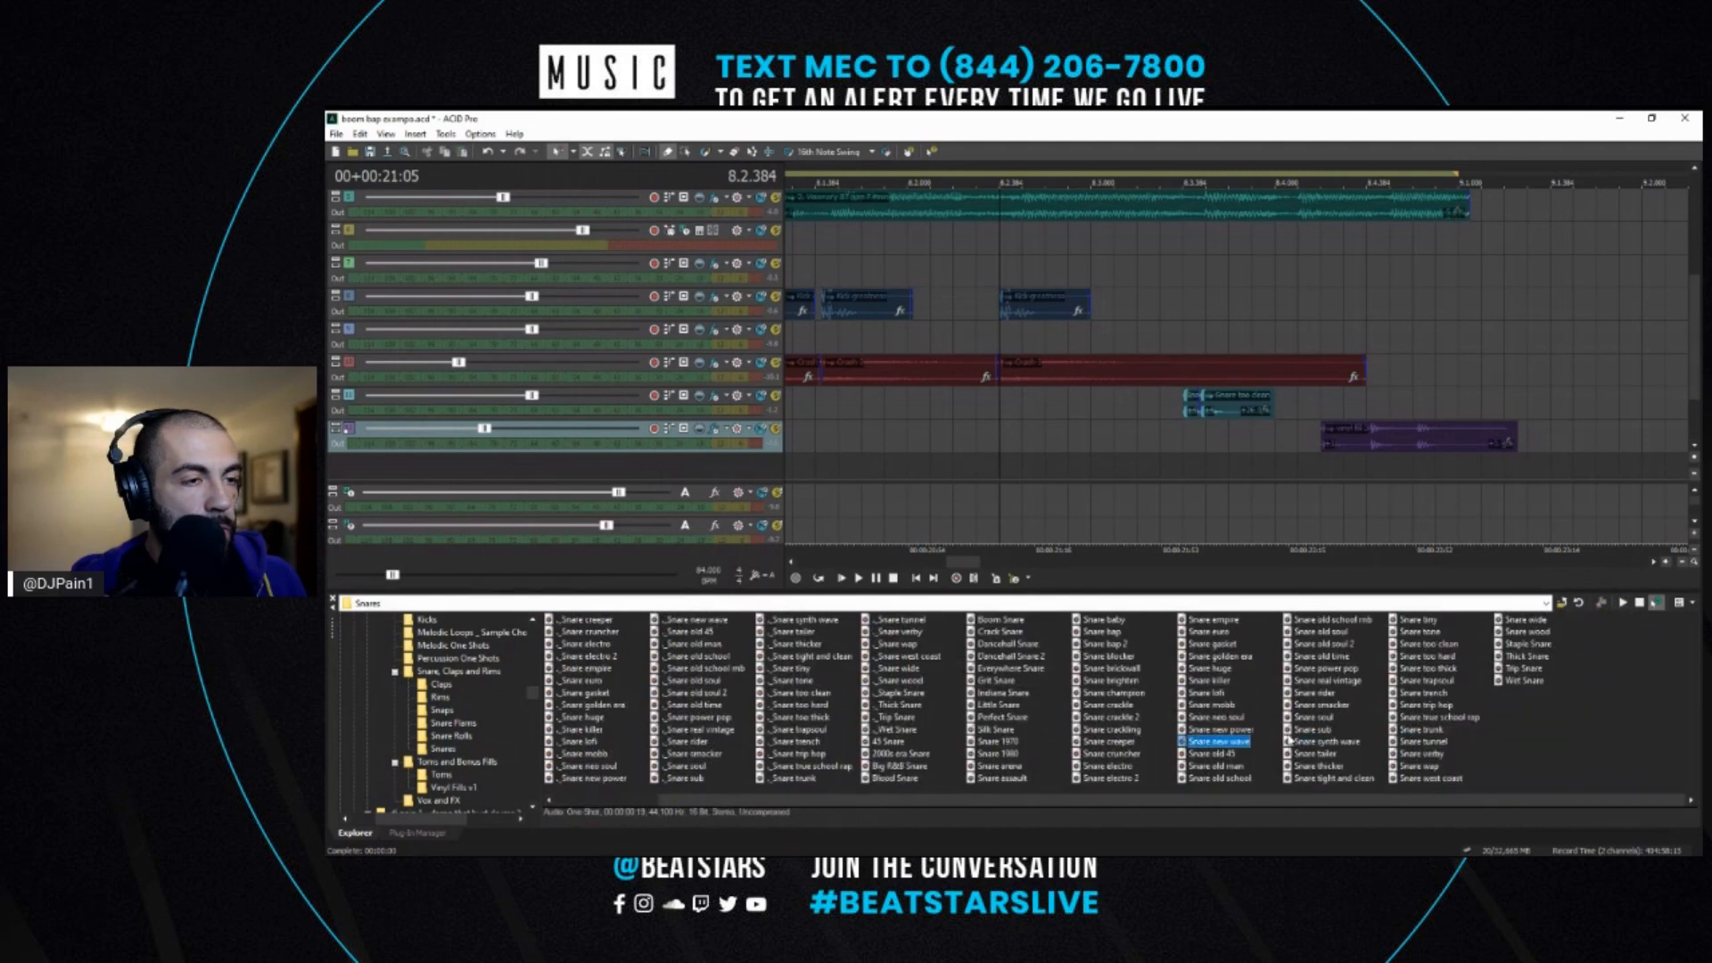
pyautogui.scroll(-1, 1222, 408)
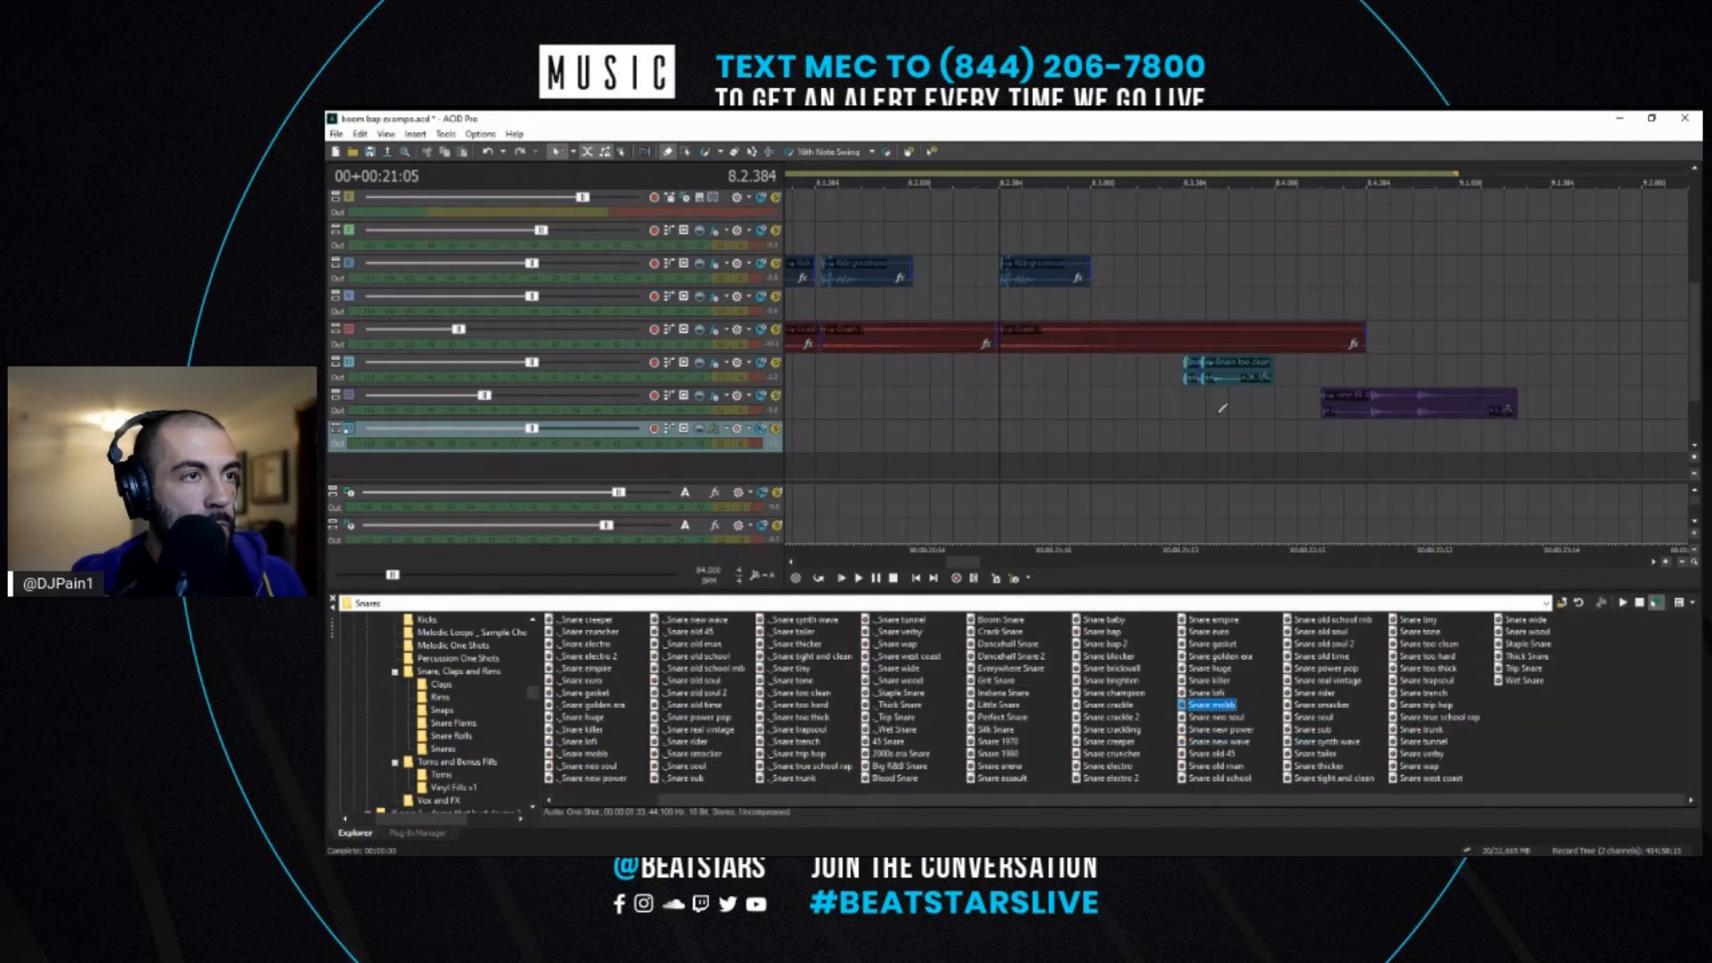
pyautogui.press('space')
pyautogui.press('space')
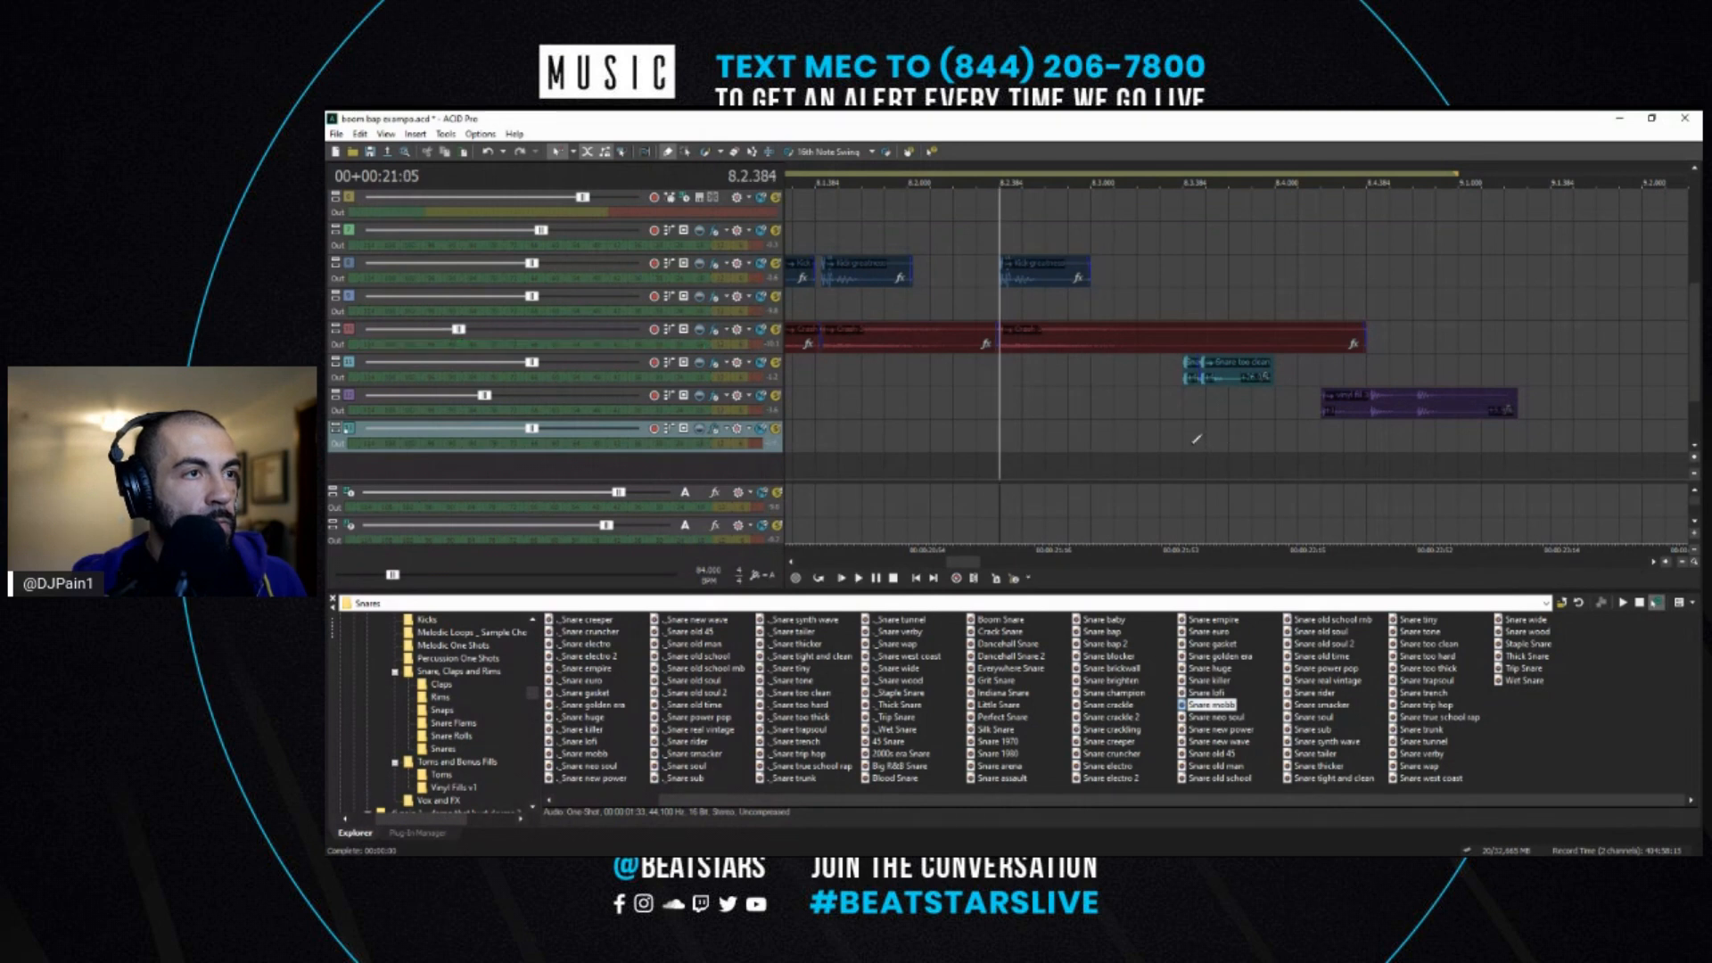
# - Place a Snare mobb event at 8.3.384, delete the two Snare too clean events and play the result
pyautogui.click(1196, 434)
pyautogui.click(1237, 372)
pyautogui.press('Delete')
pyautogui.click(1196, 368)
pyautogui.press('Delete')
pyautogui.click(1188, 401)
pyautogui.press('space')
pyautogui.press('space')
pyautogui.press('space')
pyautogui.press('space')
# - Split the Snare mobb event at 8.4.000 and delete its tail
pyautogui.click(1282, 444)
pyautogui.press('s')
pyautogui.press('Delete')
# - Add another Snare mobb hit at 8.4.000, extend it to about 8.4.480 and play the fill
pyautogui.click(1270, 434)
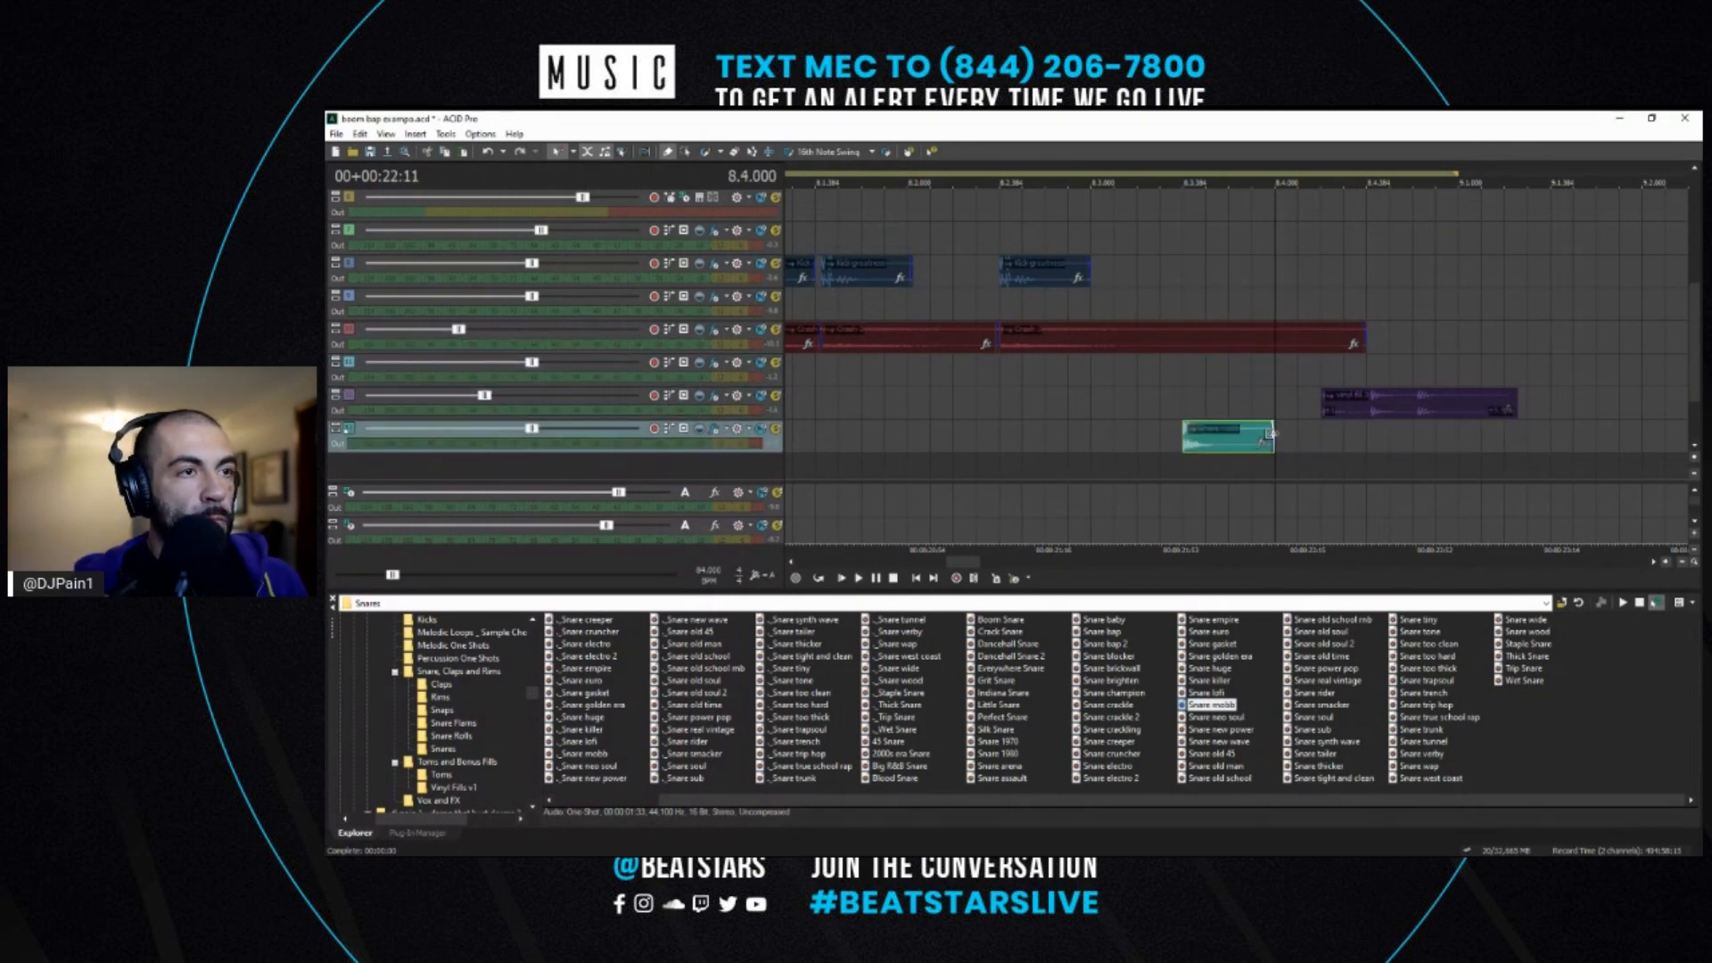
pyautogui.scroll(3, 1284, 450)
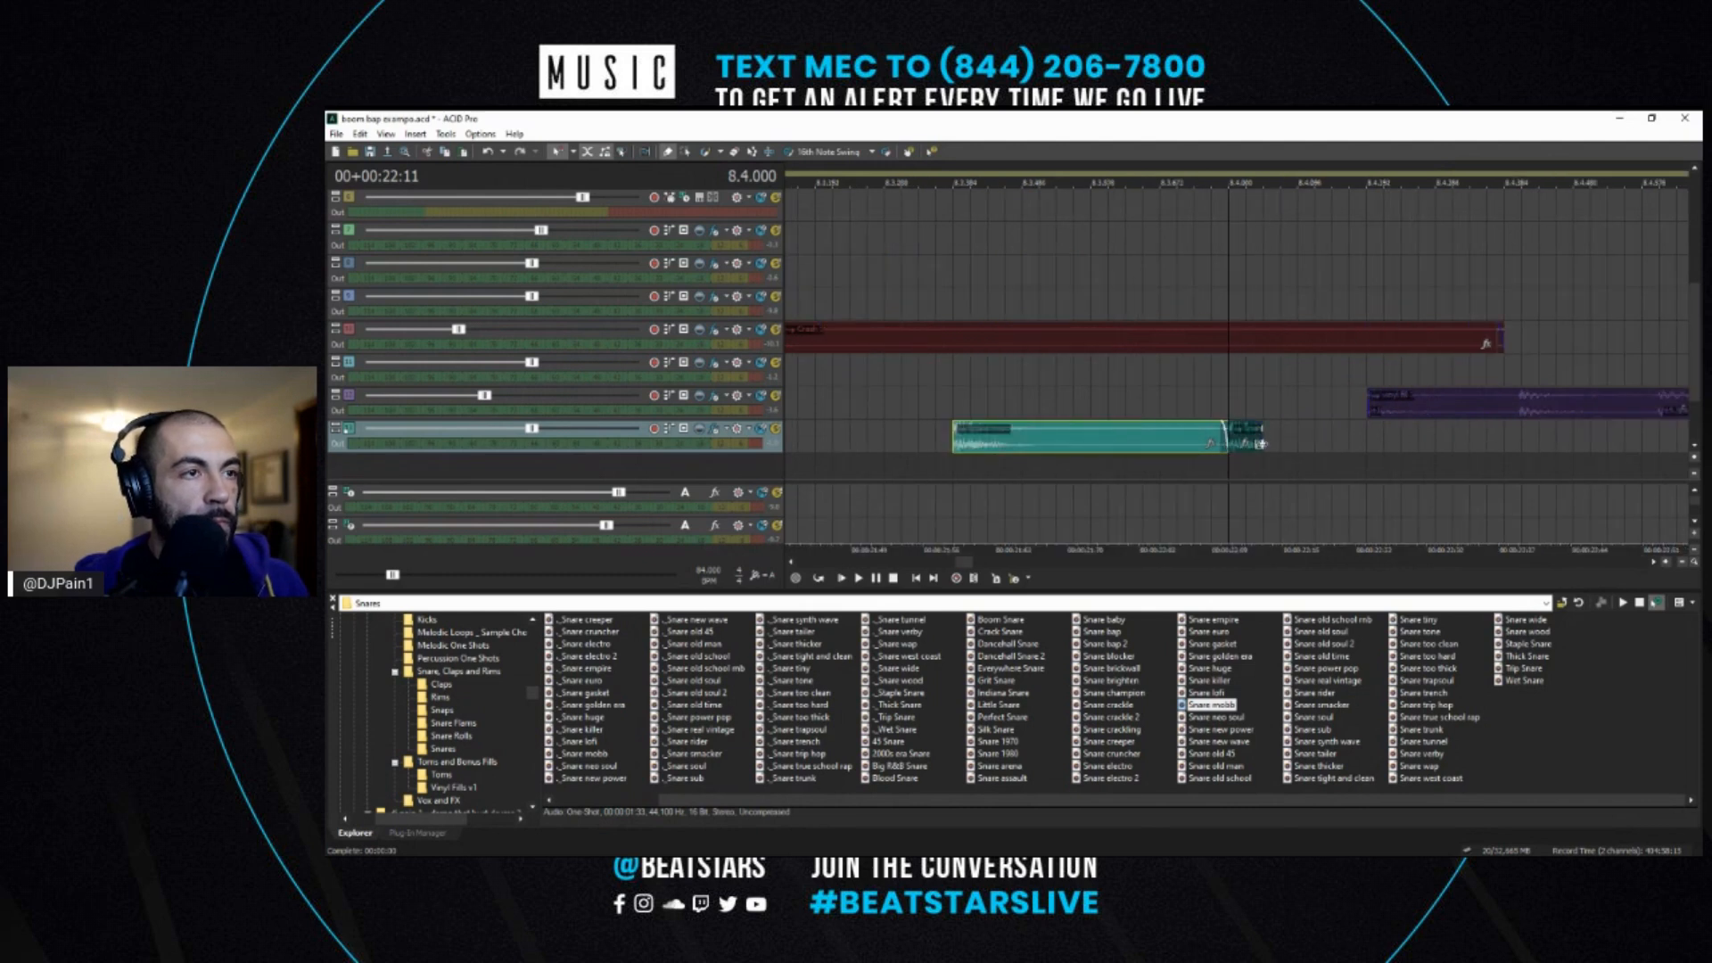
pyautogui.moveTo(1260, 444); pyautogui.dragTo(1556, 441)
pyautogui.scroll(-3, 1556, 441)
pyautogui.press('space')
pyautogui.press('space')
pyautogui.press('space')
pyautogui.press('space')
# - Split the vinyl fill at 8.4.384 and 8.4.480, delete the middle slice and move the remainder left to close the gap
pyautogui.click(1329, 408)
pyautogui.press('s')
pyautogui.click(1375, 410)
pyautogui.press('s')
pyautogui.click(1345, 407)
pyautogui.press('Delete')
pyautogui.moveTo(1396, 412); pyautogui.dragTo(1373, 413)
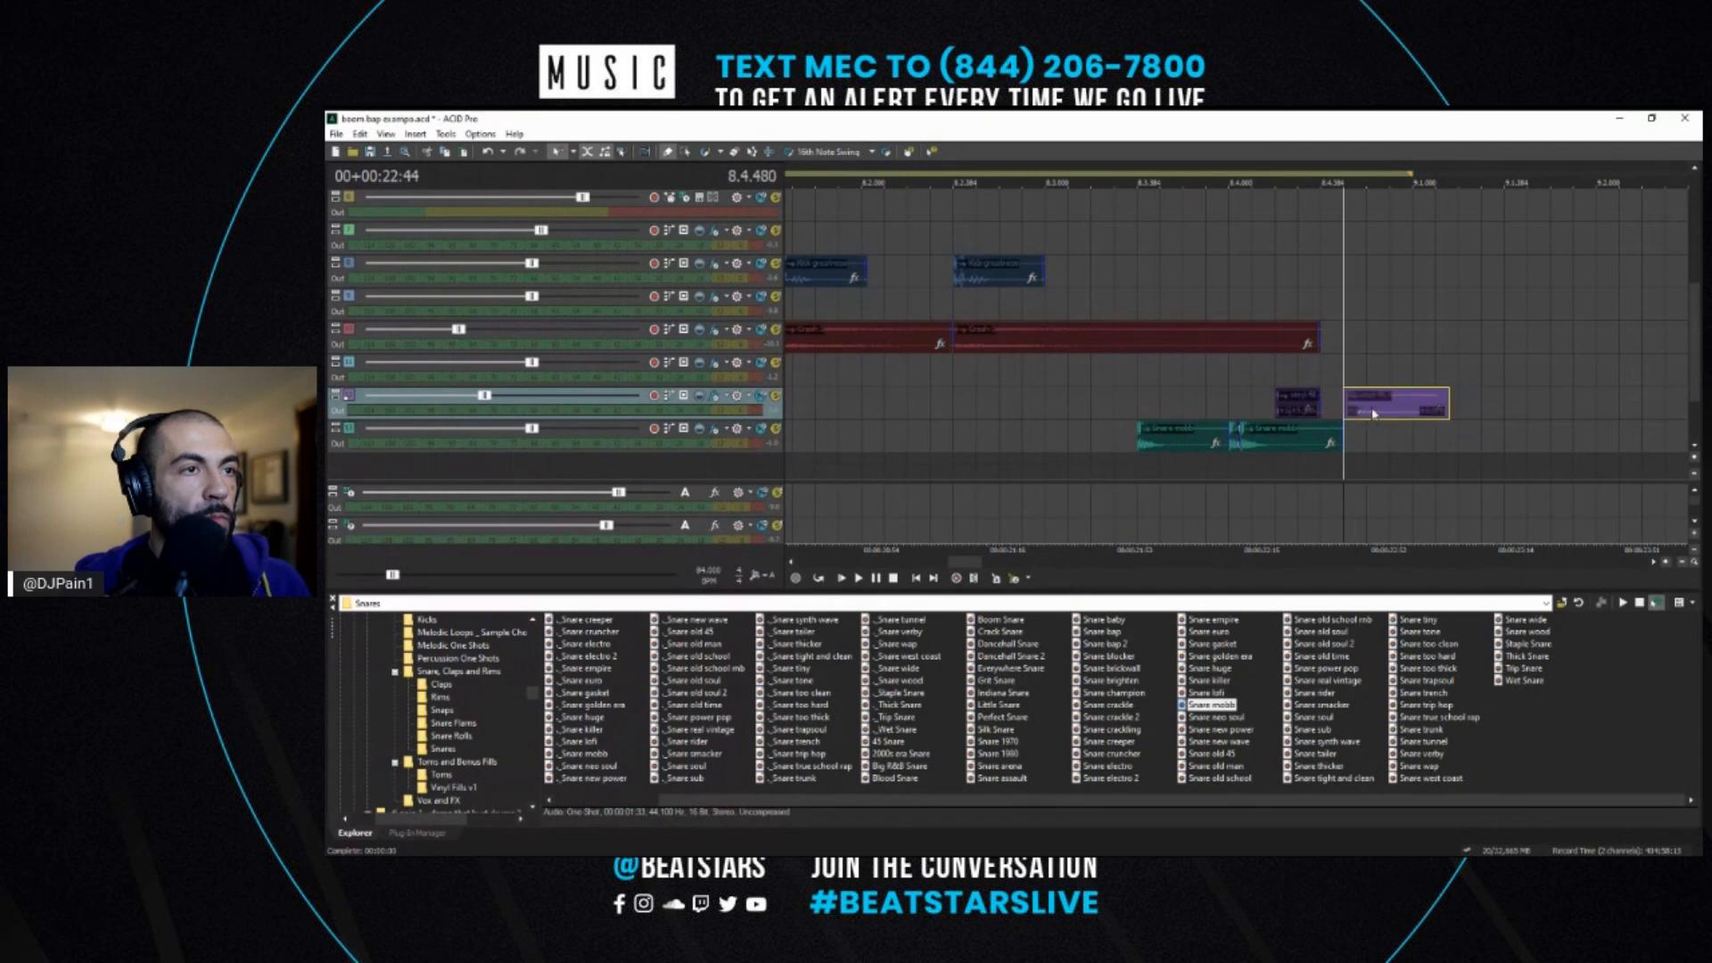
# - Play the fill from 8.4.096, split the second vinyl slice at 8.4.576 and delete its tail
pyautogui.click(1253, 376)
pyautogui.press('space')
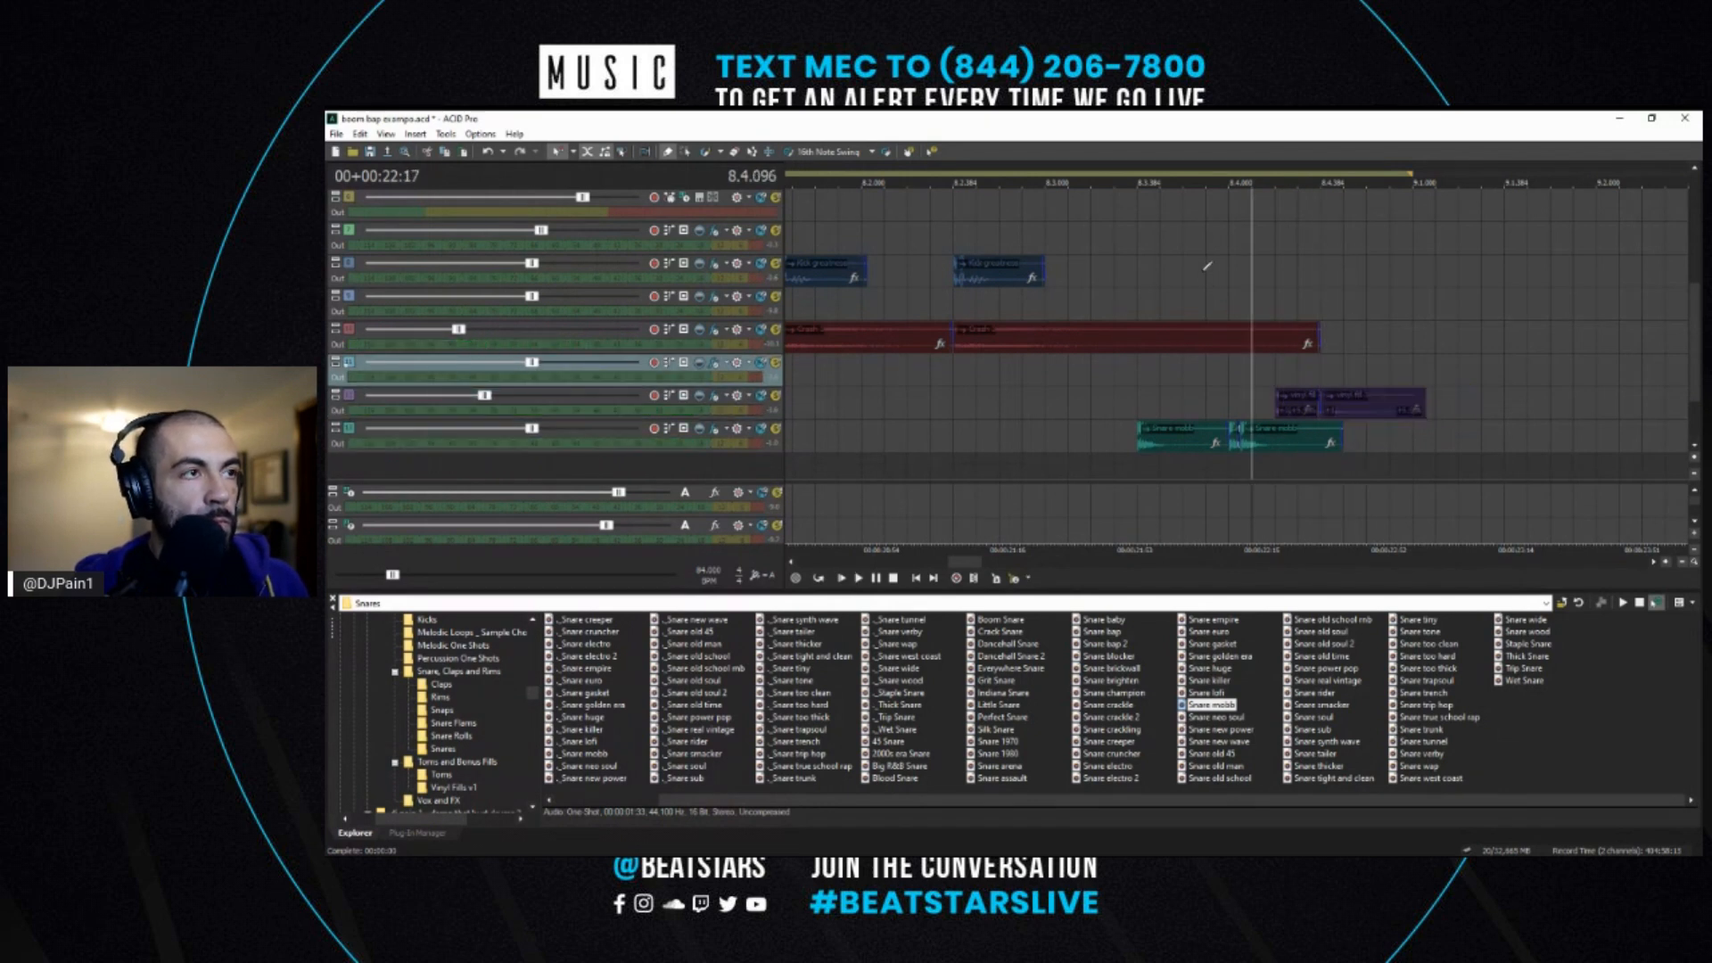
pyautogui.press('space')
pyautogui.click(1366, 403)
pyautogui.press('s')
pyautogui.press('Delete')
# - Paste a copy of the second vinyl slice at 8.4.576 and play the fill from 8.4.192
pyautogui.click(1364, 400)
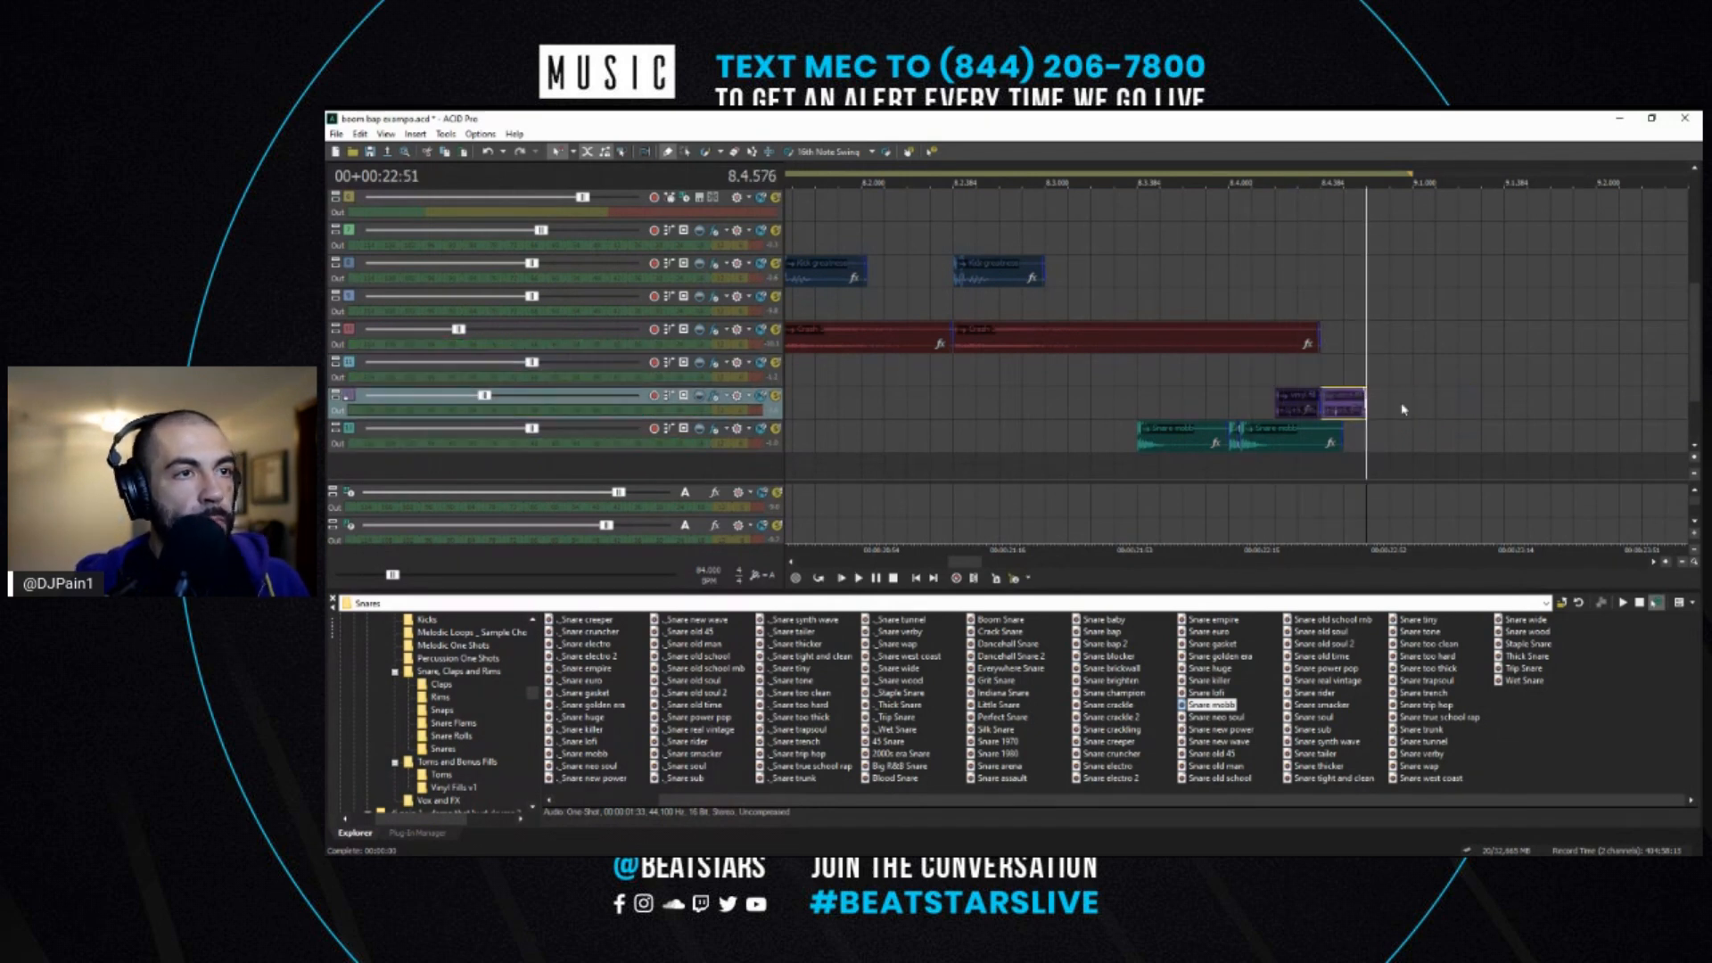
pyautogui.hotkey('ctrl', 'v')
pyautogui.press('space')
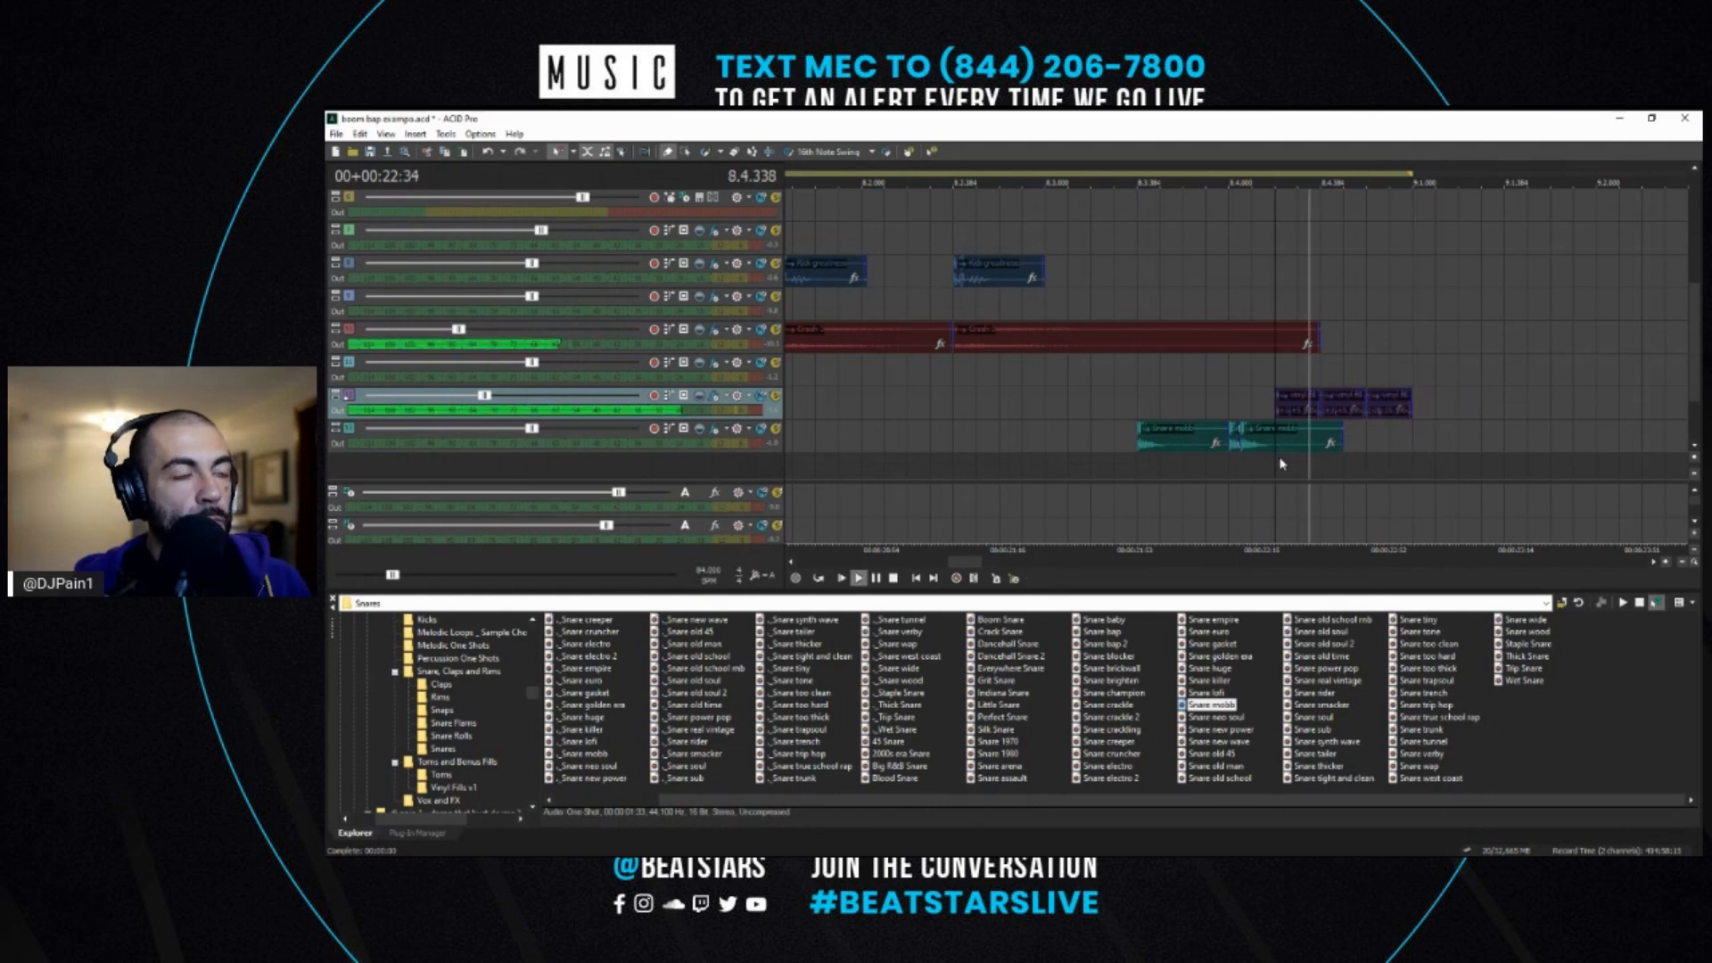
pyautogui.scroll(-4, 1096, 455)
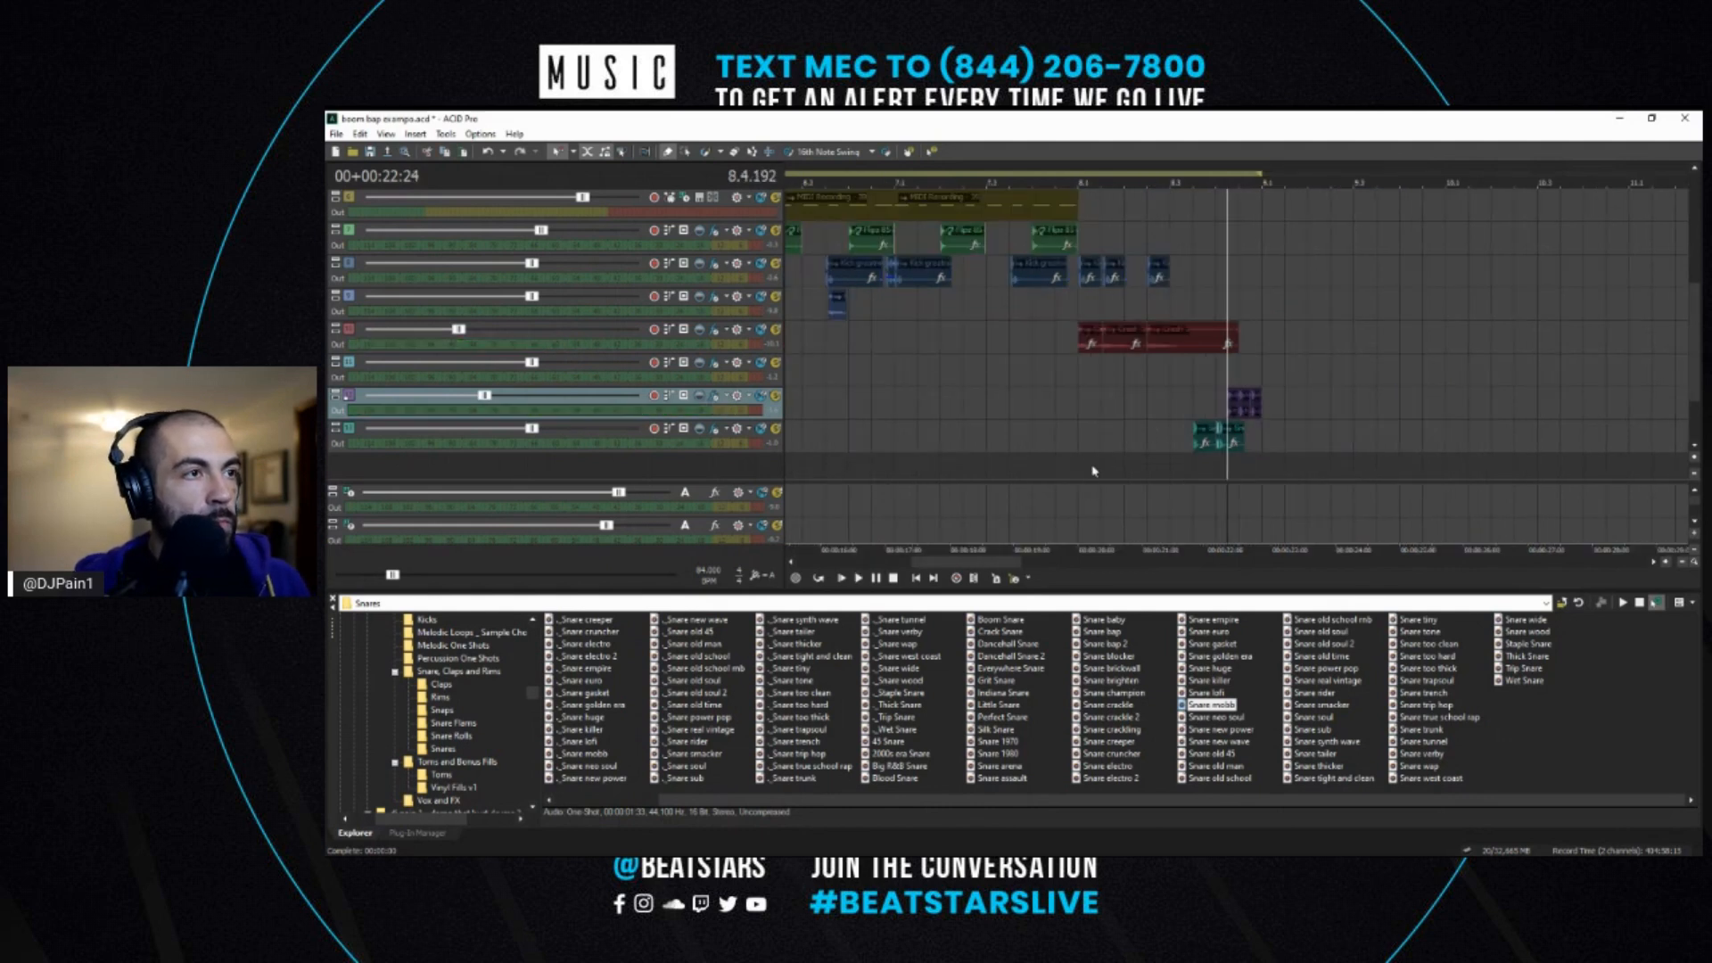
# - Lower the Snare mobb track's volume slightly while playing the fill from 8.3.384, and play the pattern from the start
pyautogui.click(1192, 380)
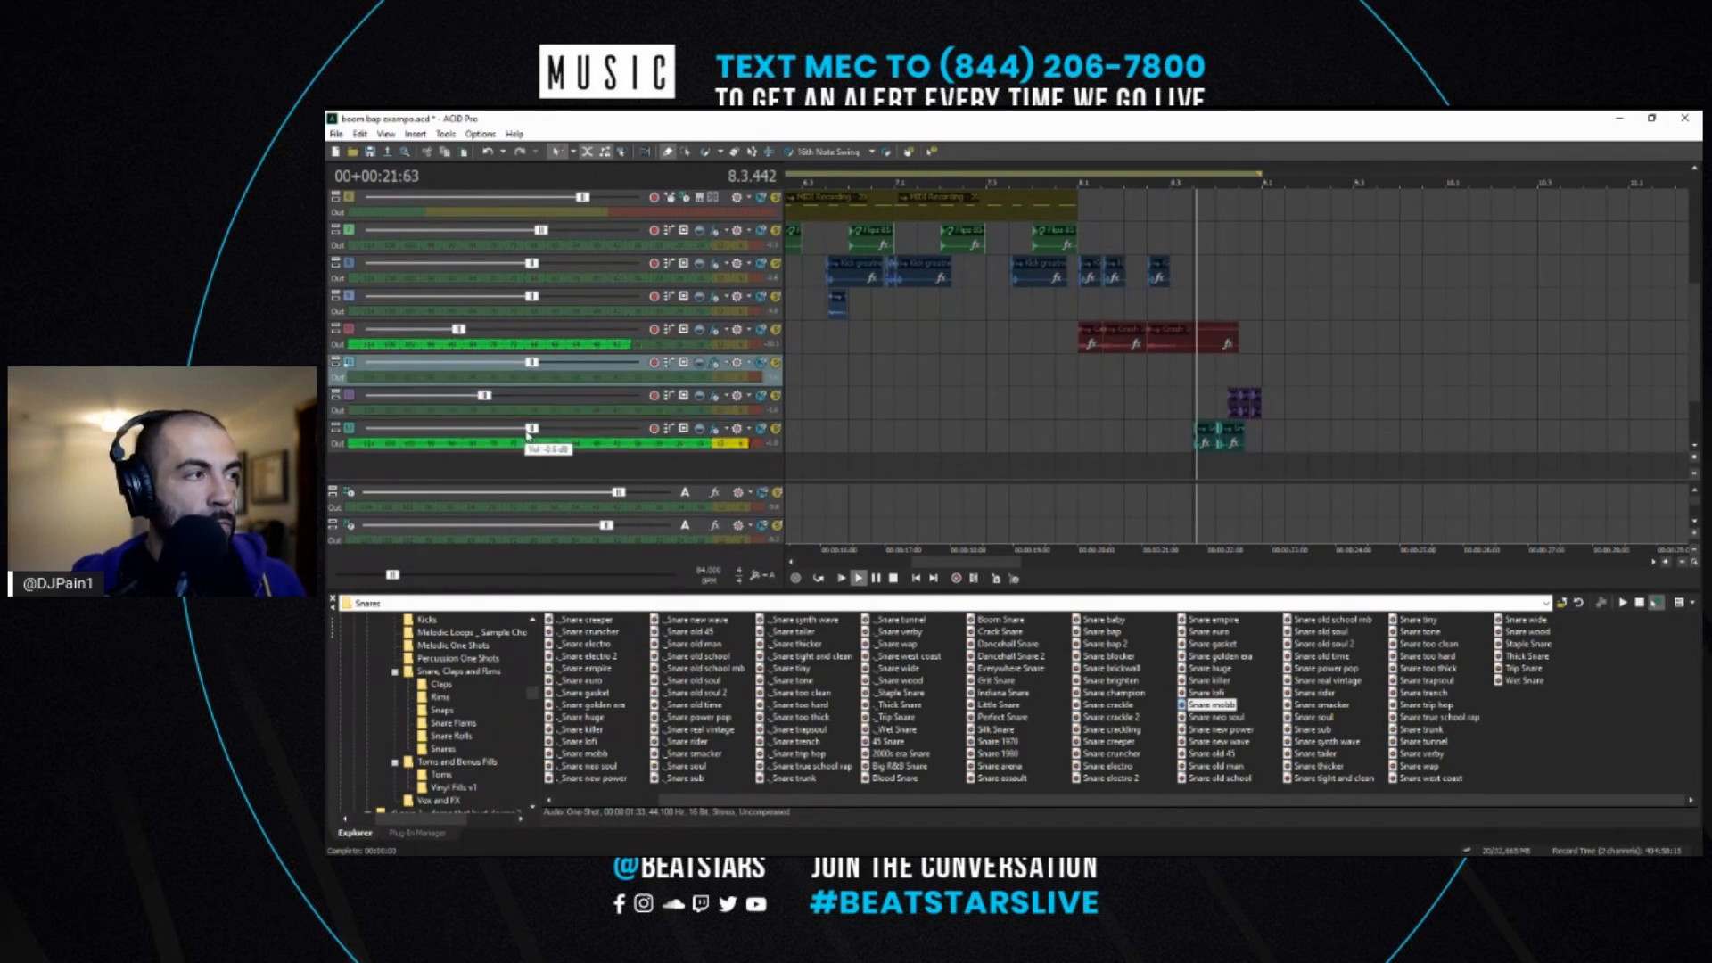
pyautogui.scroll(3, 1214, 402)
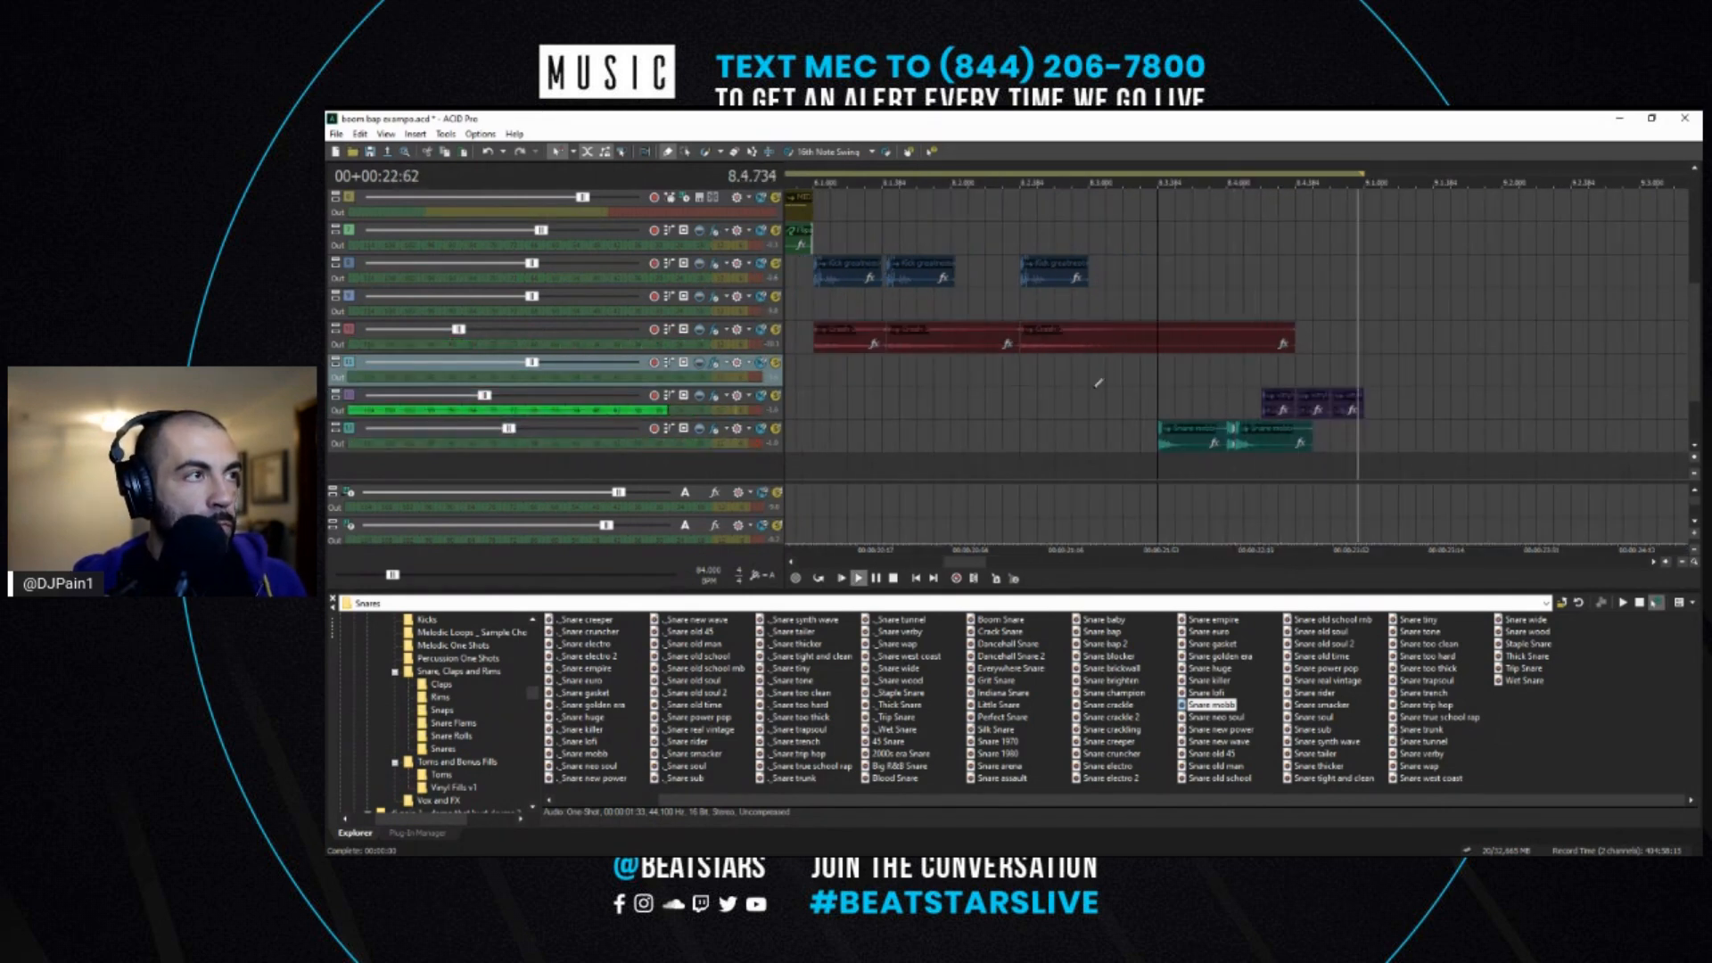
pyautogui.scroll(-3, 1213, 403)
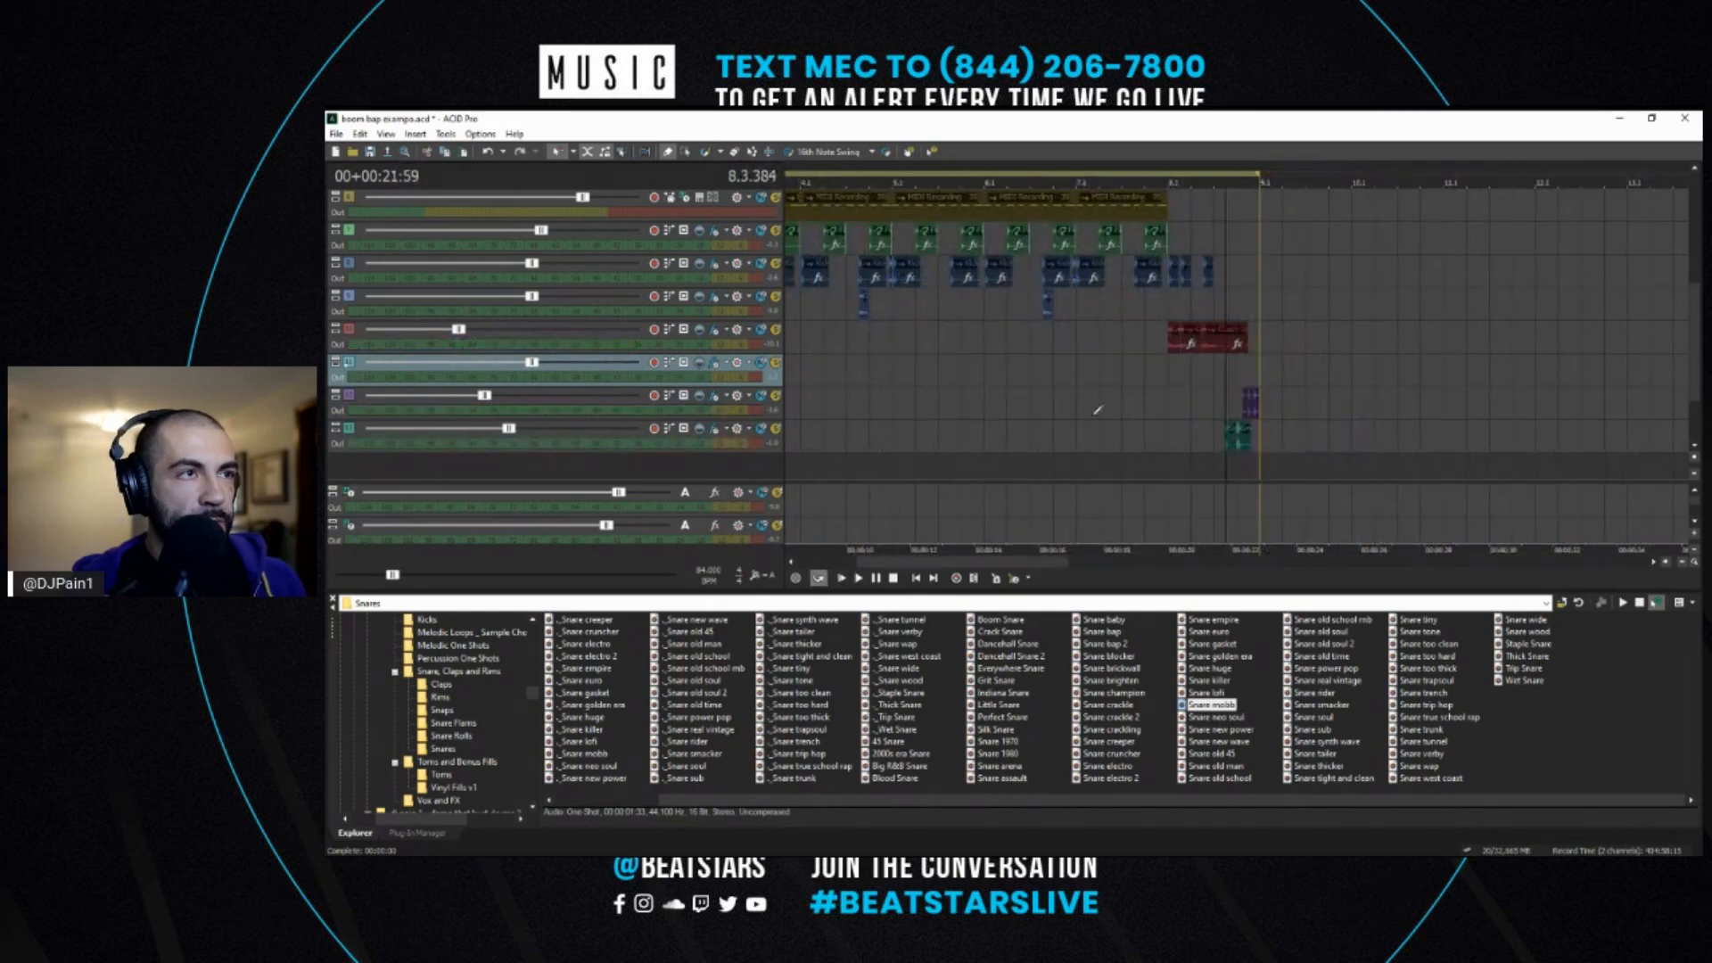
pyautogui.click(1057, 426)
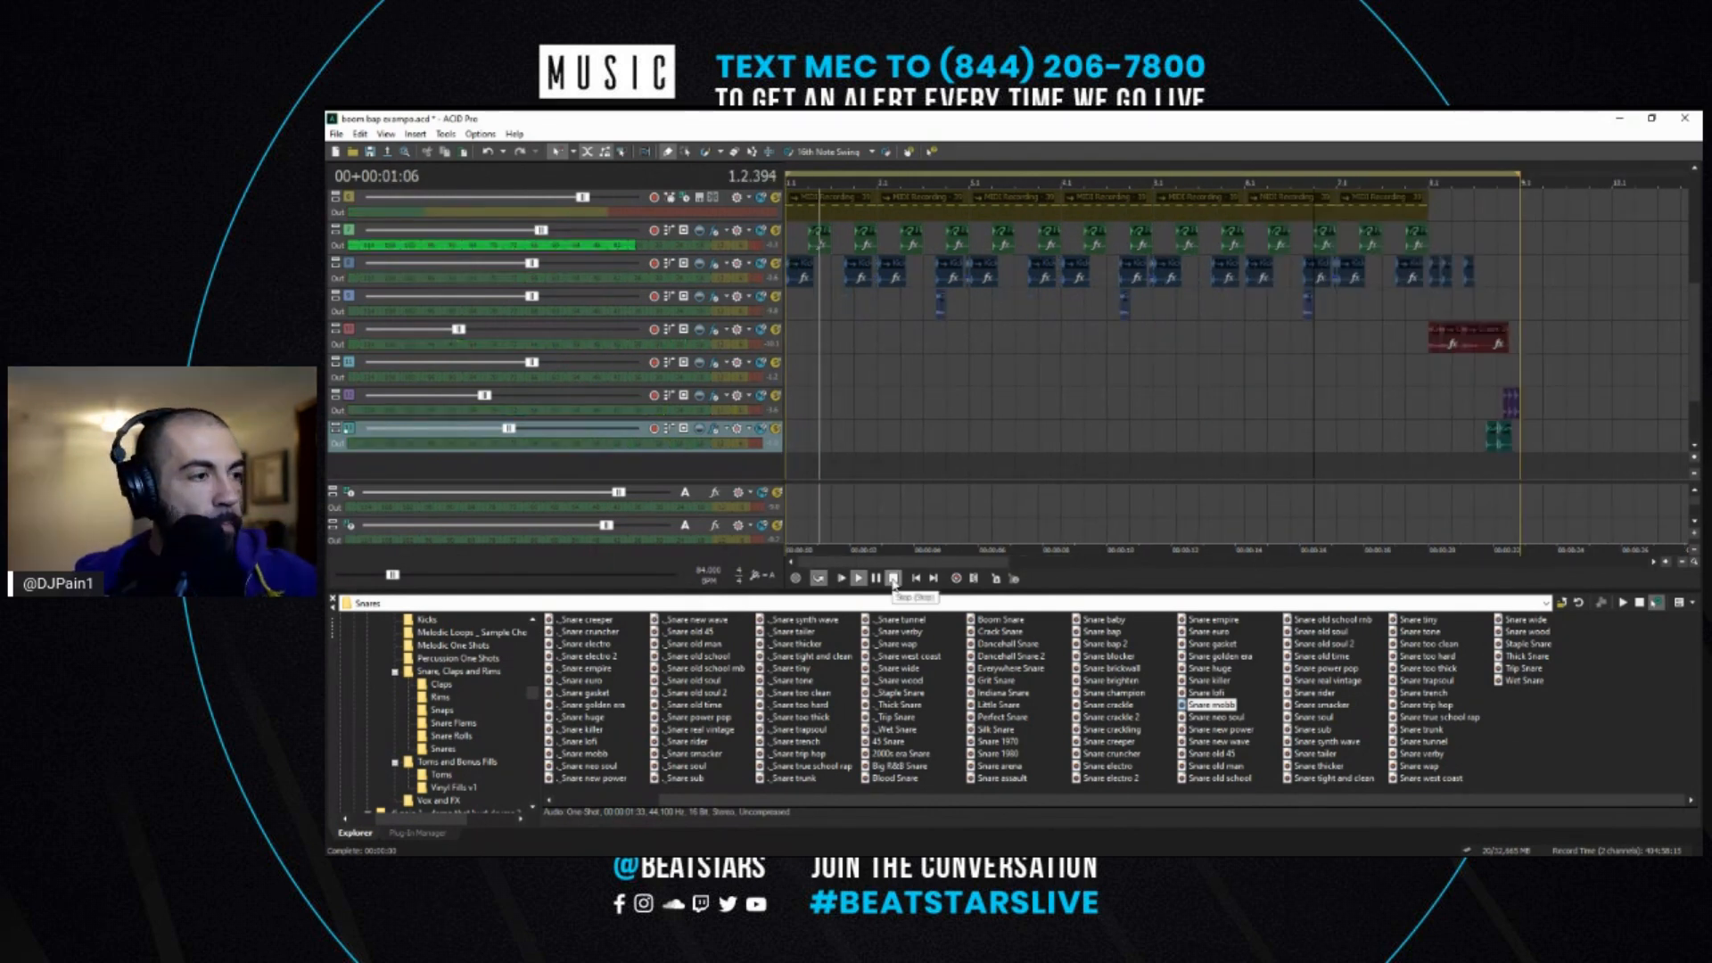
pyautogui.click(893, 578)
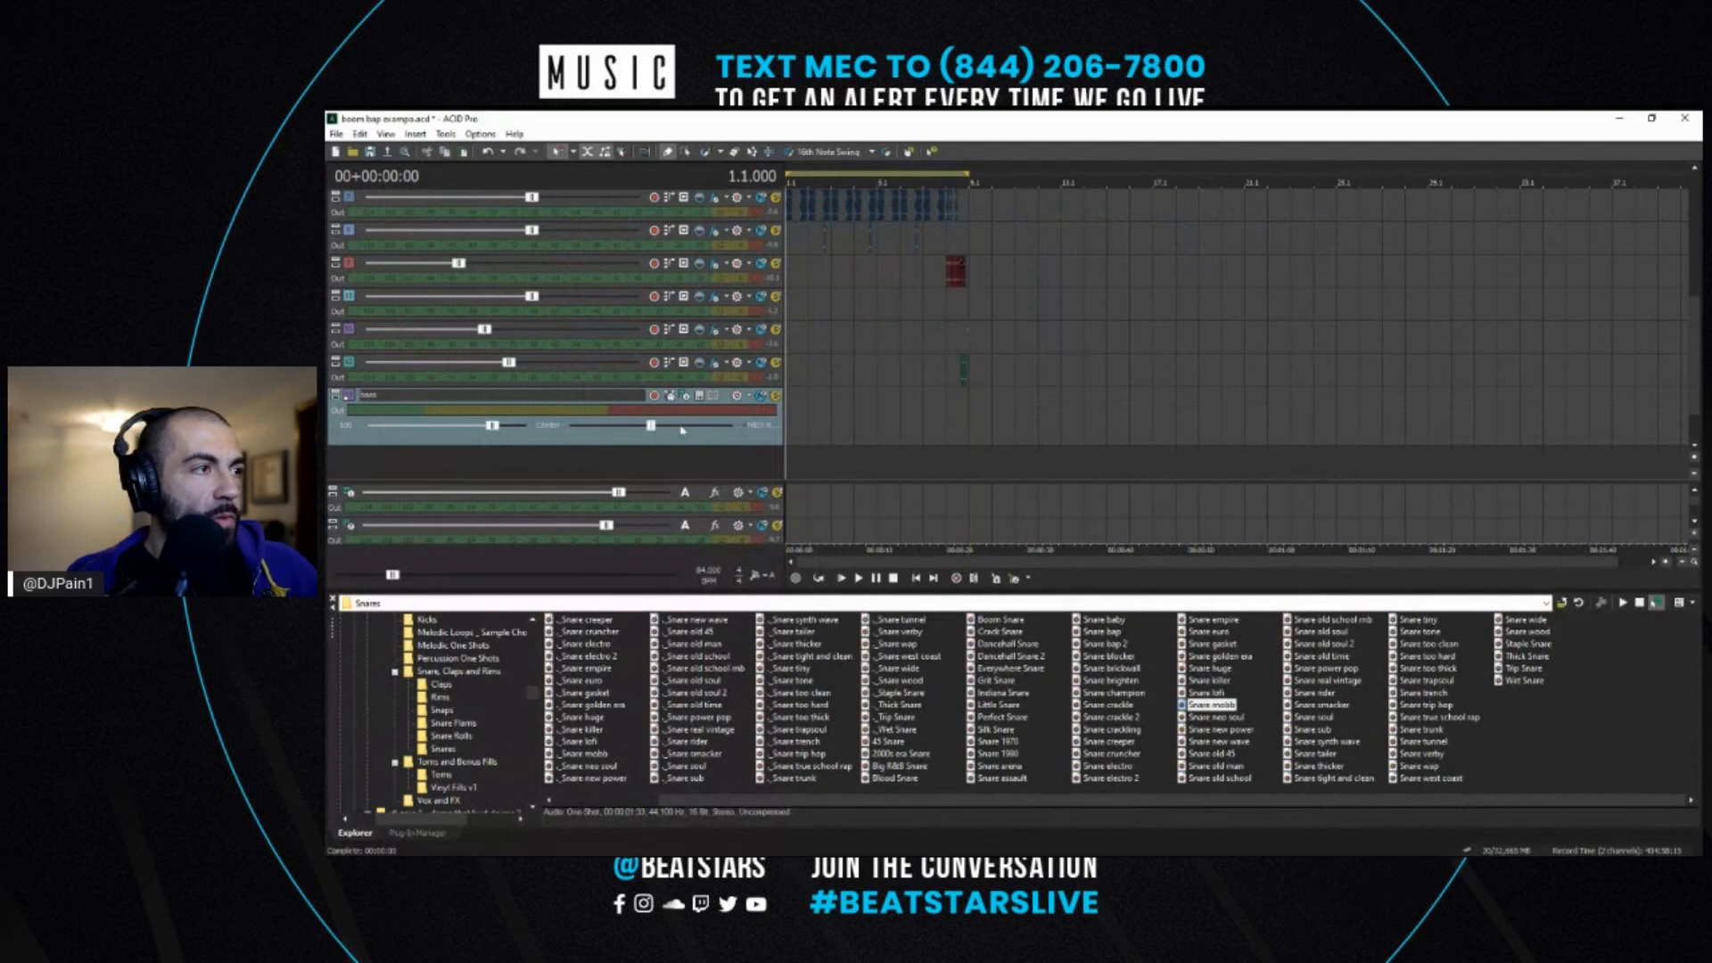
# - Save the project and play the beat from 1.1.000 while trying out notes on the bass track
pyautogui.scroll(4, 930, 430)
pyautogui.hotkey('ctrl', 's')
pyautogui.click(1092, 364)
pyautogui.press('space')
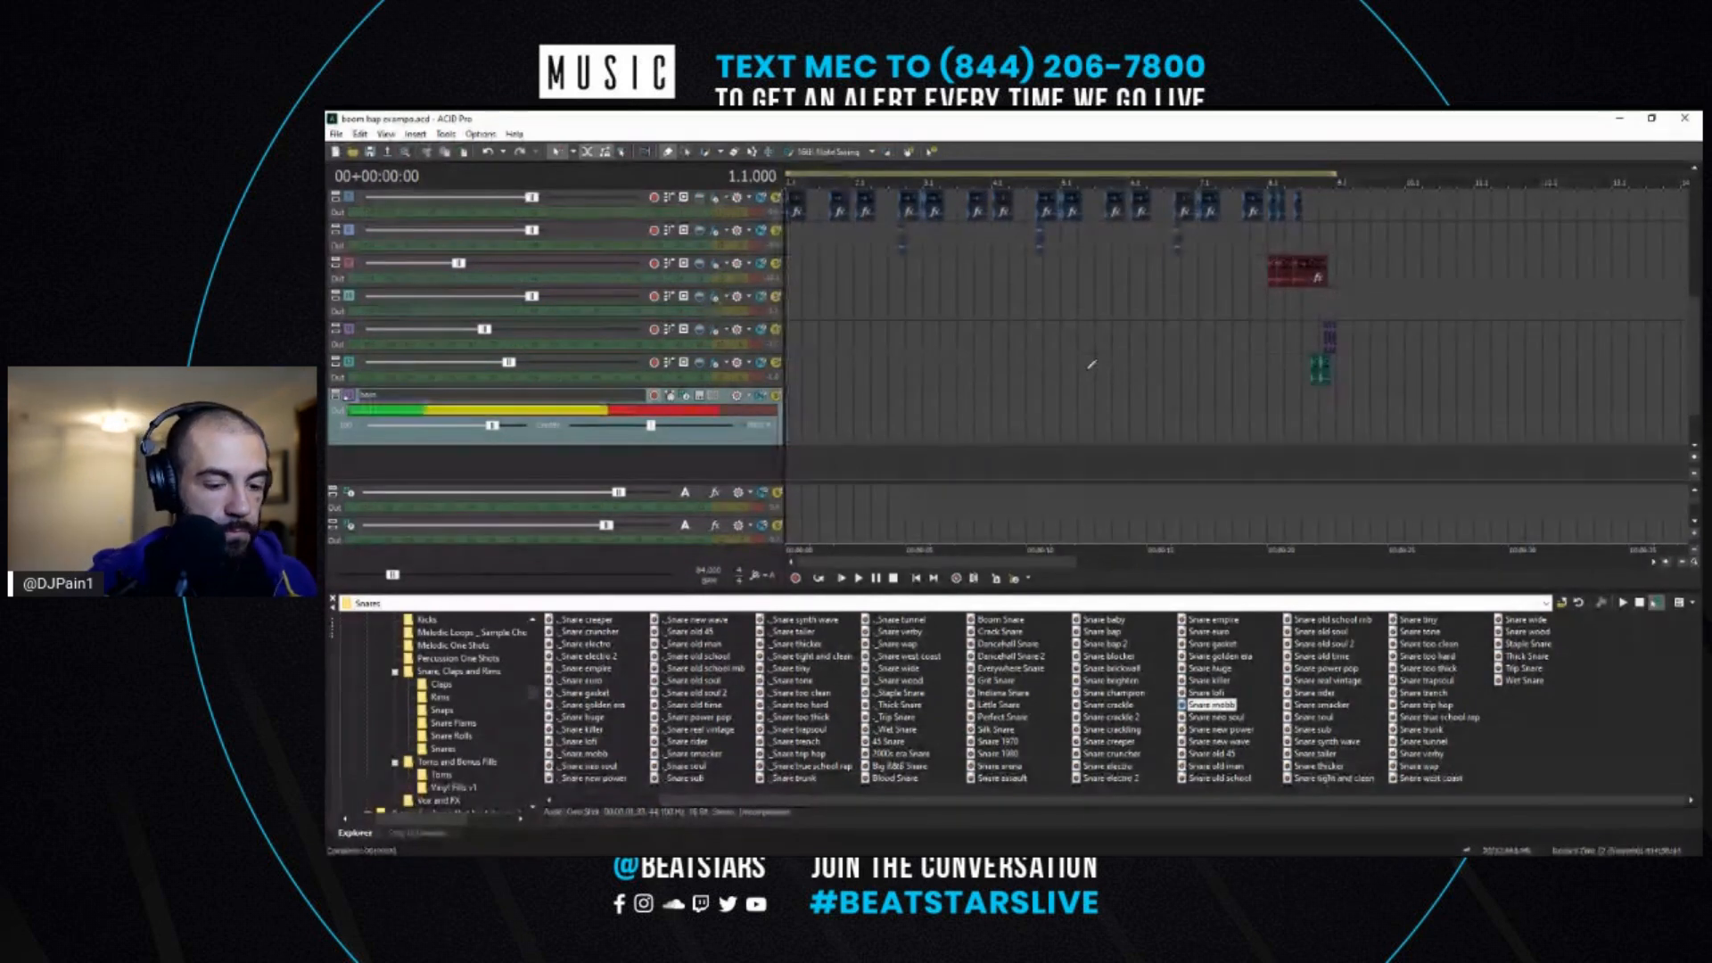
pyautogui.press('space')
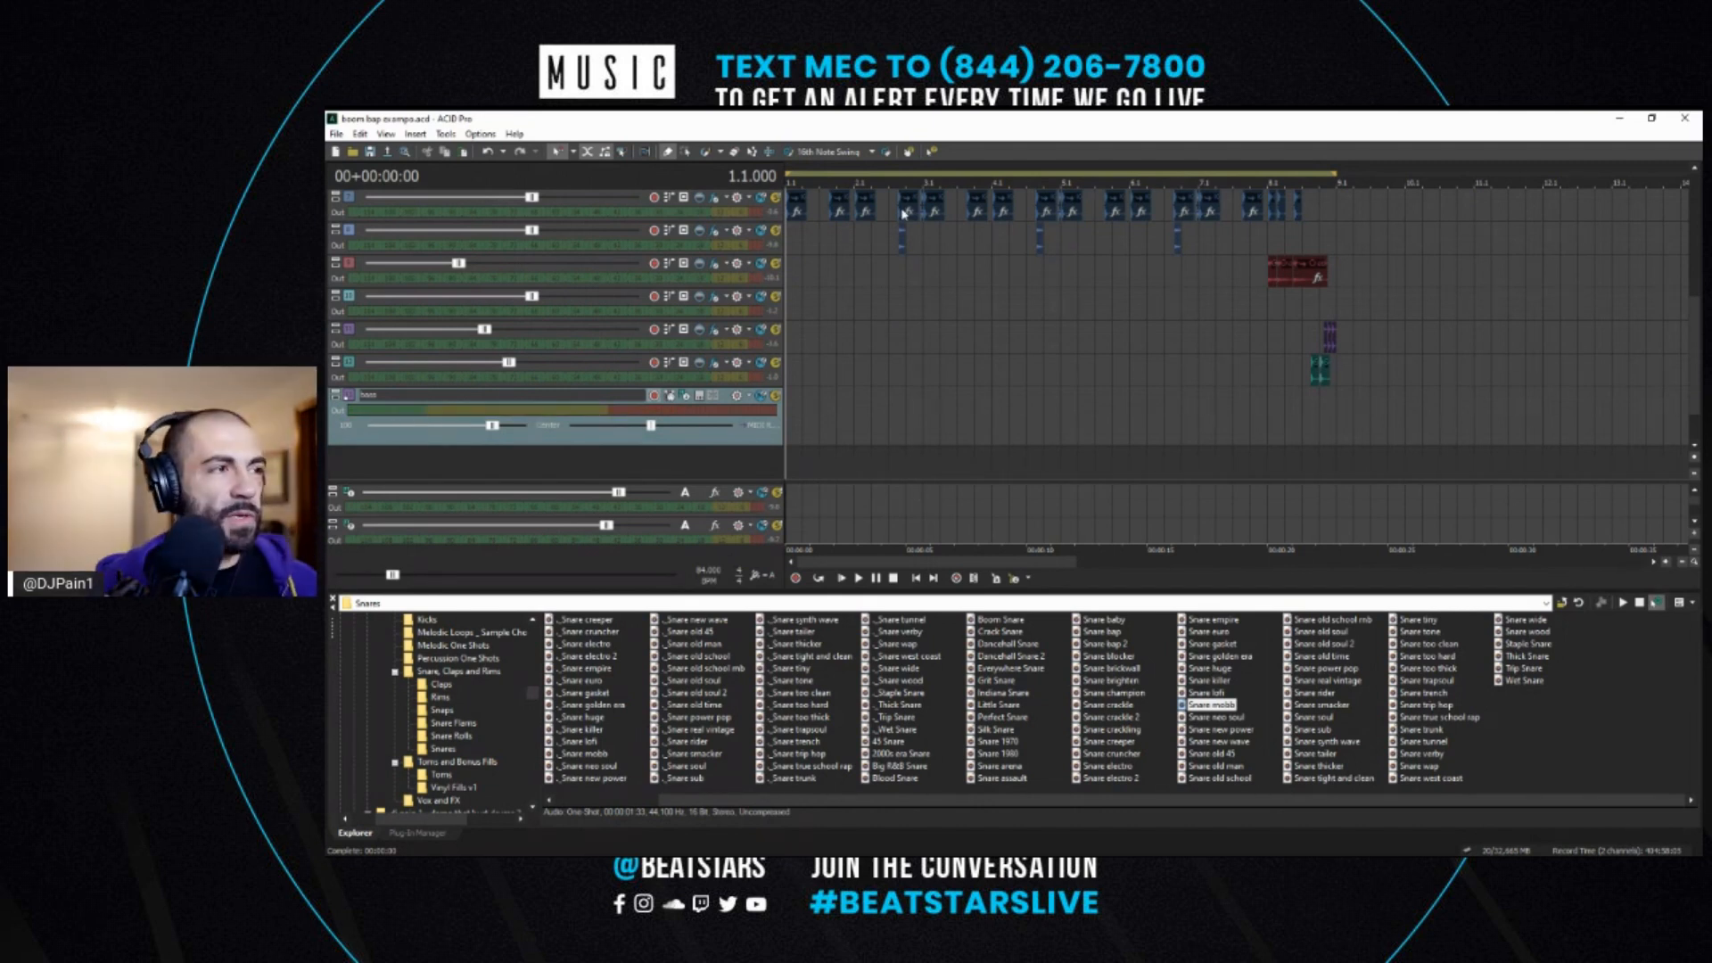
pyautogui.press('space')
pyautogui.press('space')
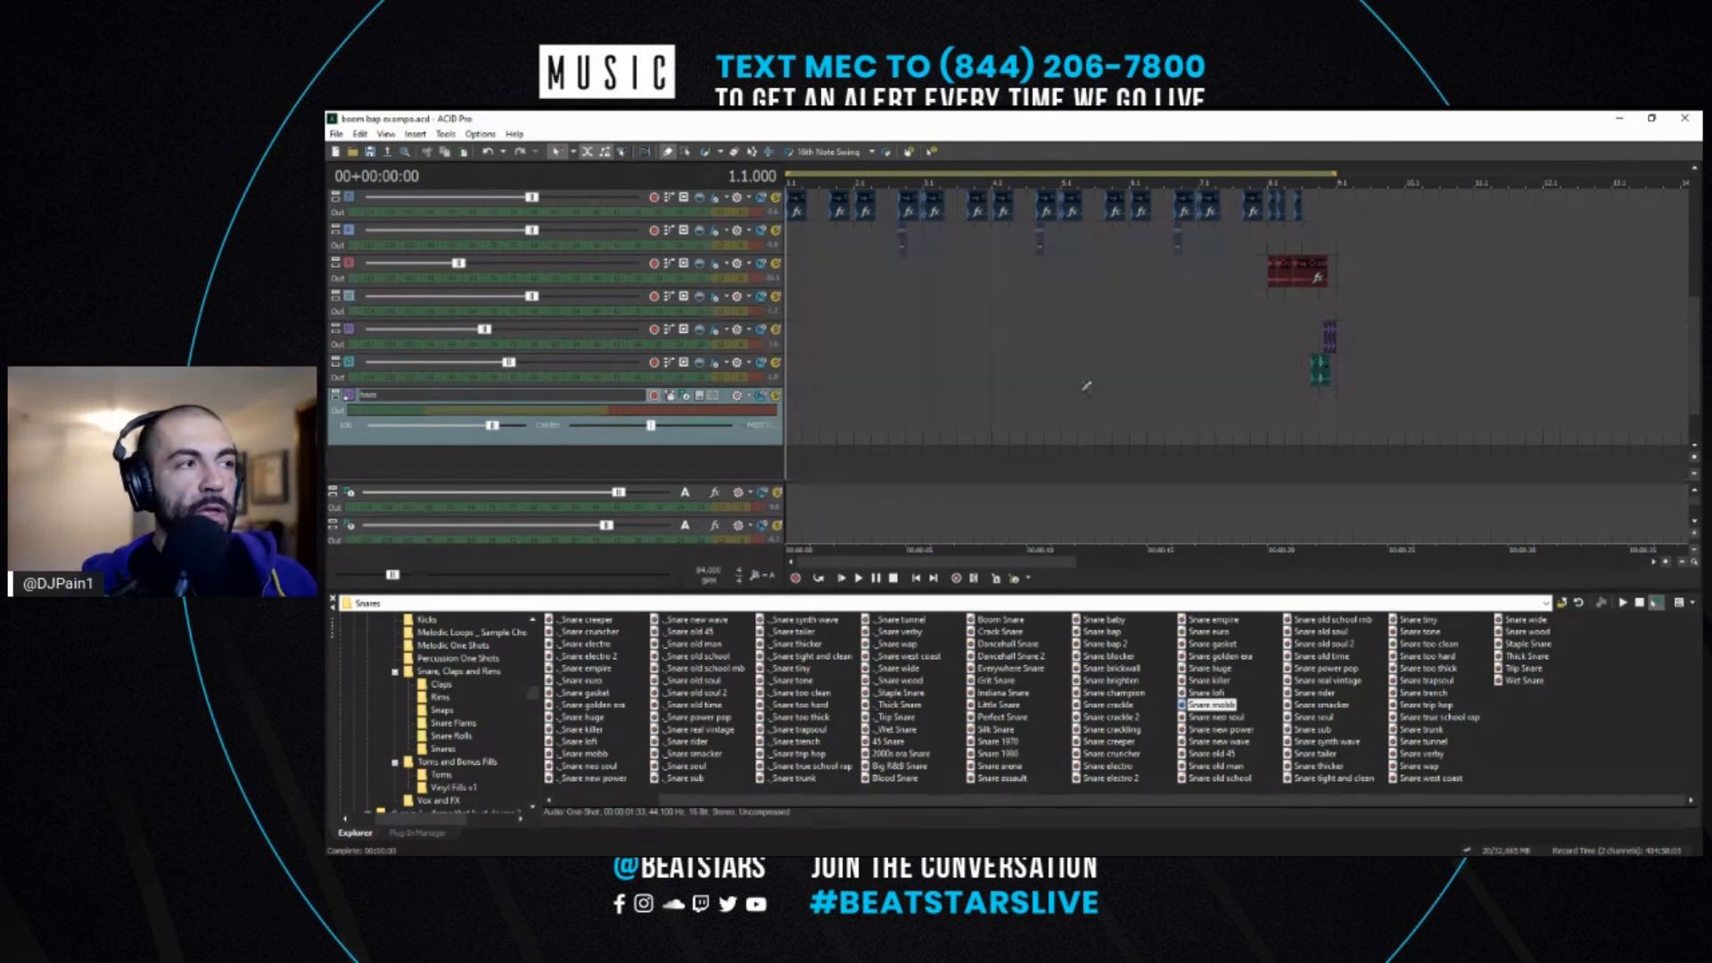
# - Examine the note spacing of the MIDI recording above the snare and kick tracks in bar 1
pyautogui.moveTo(1695, 378); pyautogui.dragTo(1695, 260)
pyautogui.scroll(6, 1296, 302)
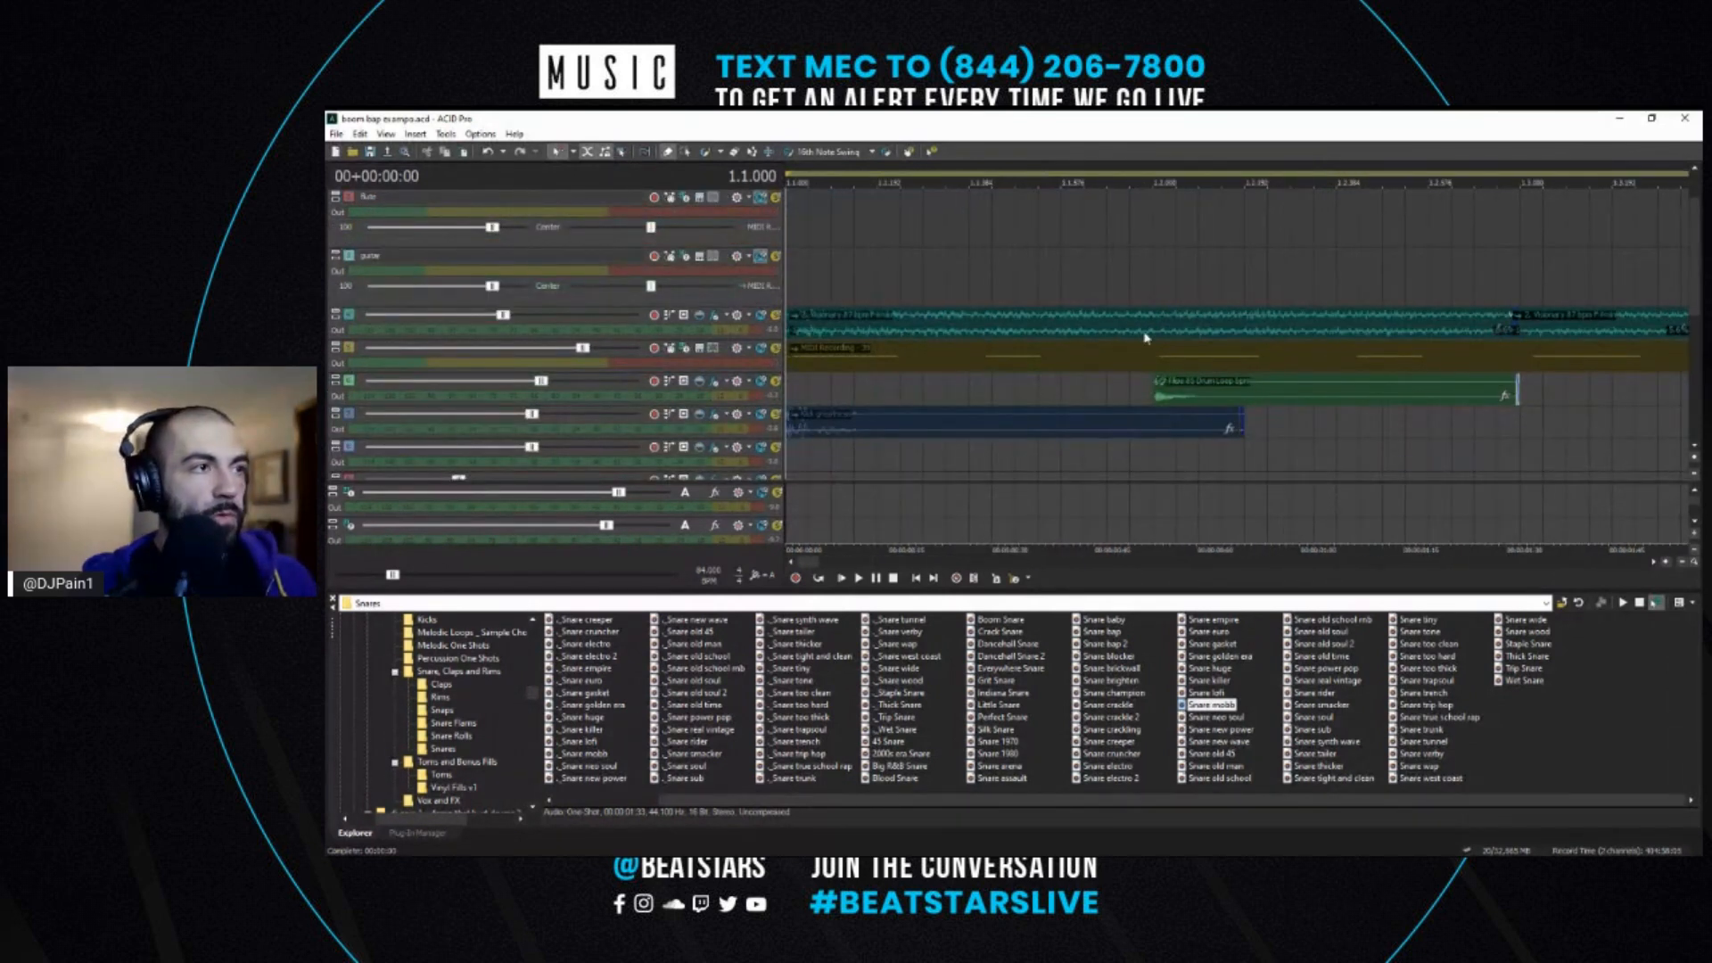
pyautogui.click(971, 364)
pyautogui.click(1154, 364)
pyautogui.click(1340, 366)
pyautogui.click(1516, 366)
pyautogui.scroll(-5, 1519, 367)
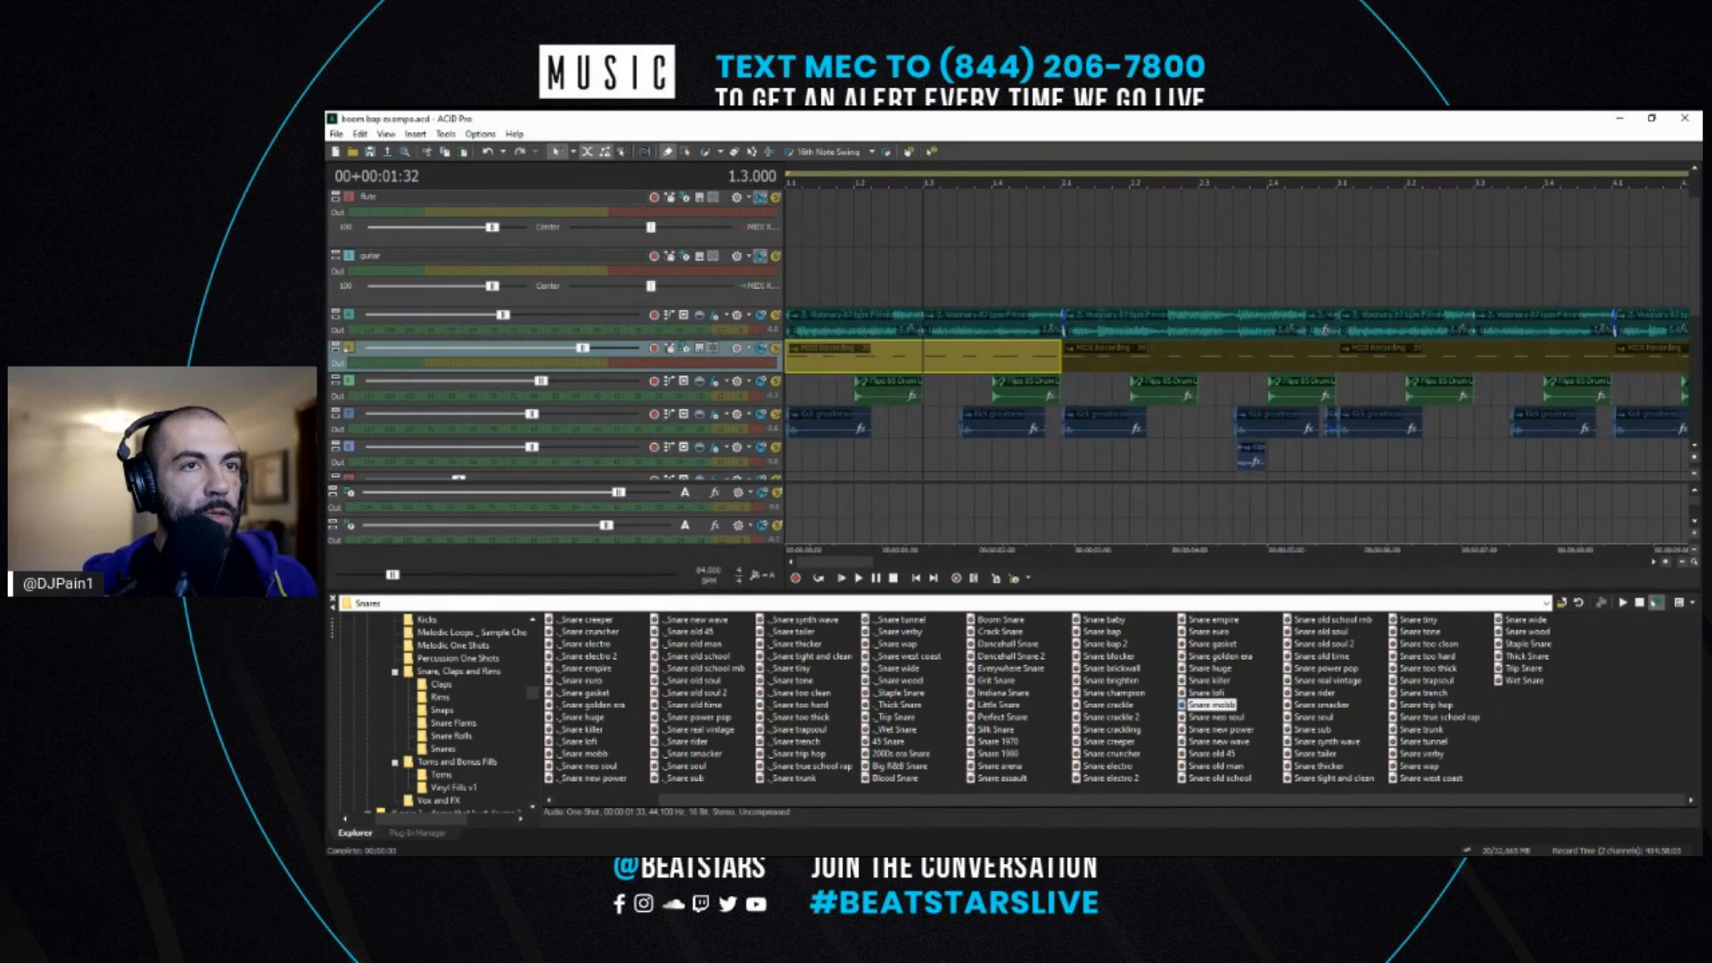
pyautogui.scroll(-5, 1003, 383)
pyautogui.click(803, 343)
pyautogui.click(796, 344)
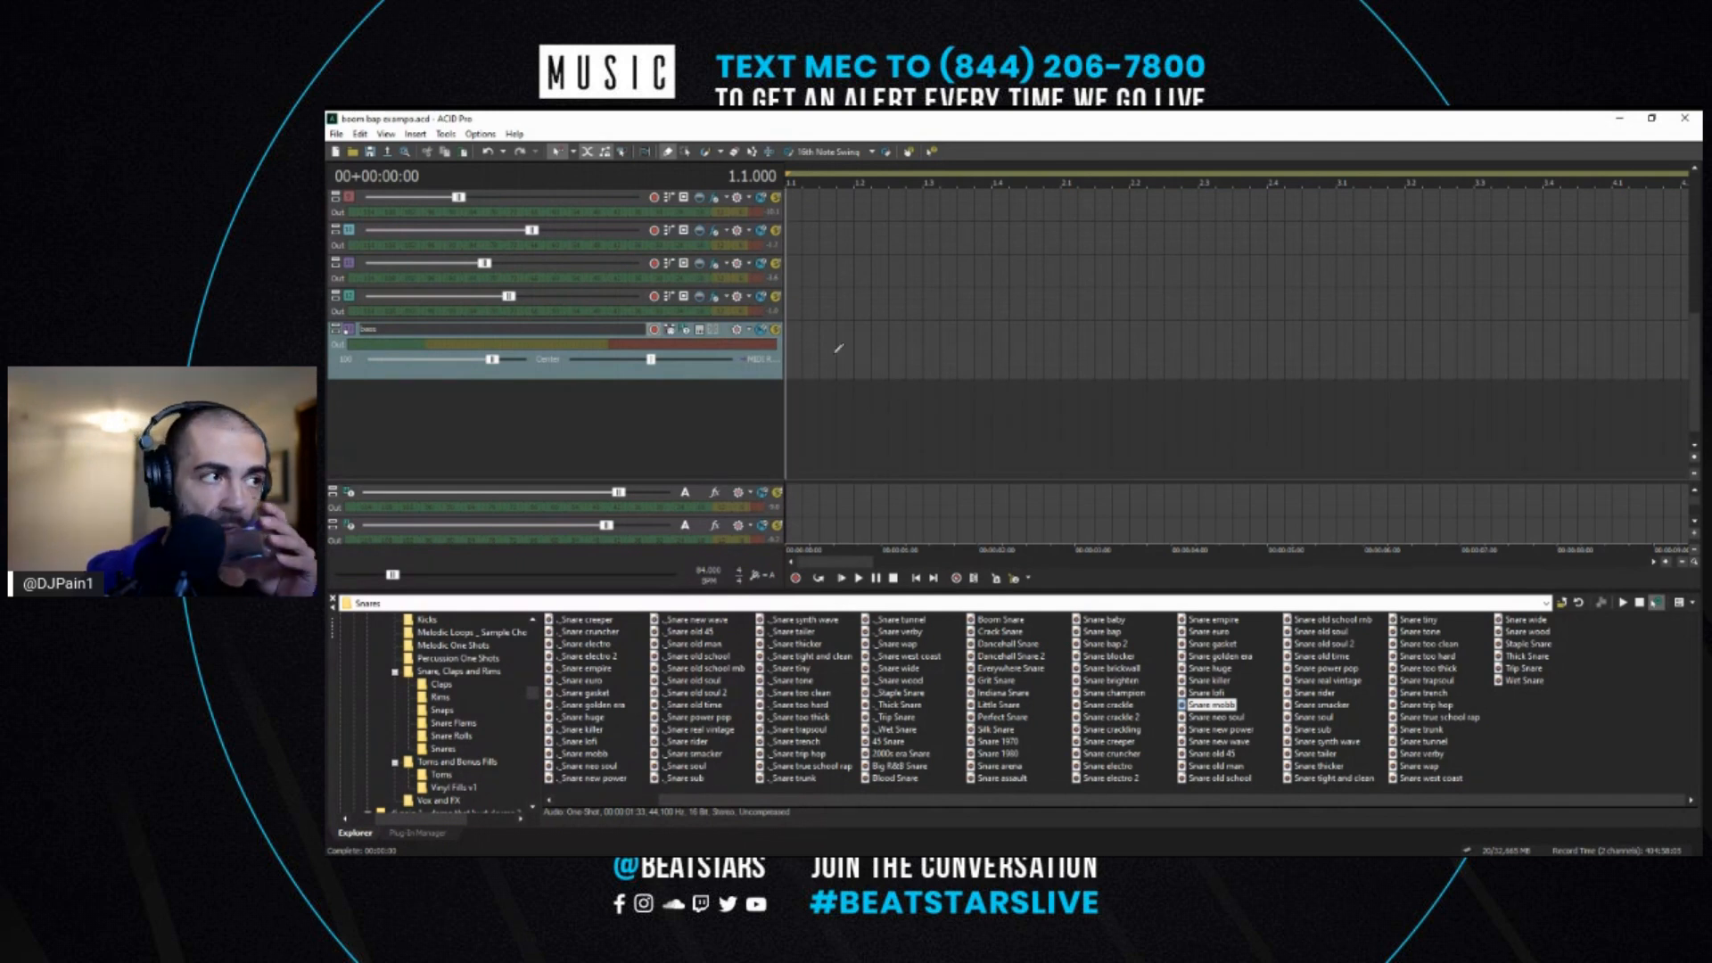
# - Rehearse the bass line on the bass track by repeatedly playing the beat from 1.1.000
pyautogui.scroll(3, 793, 365)
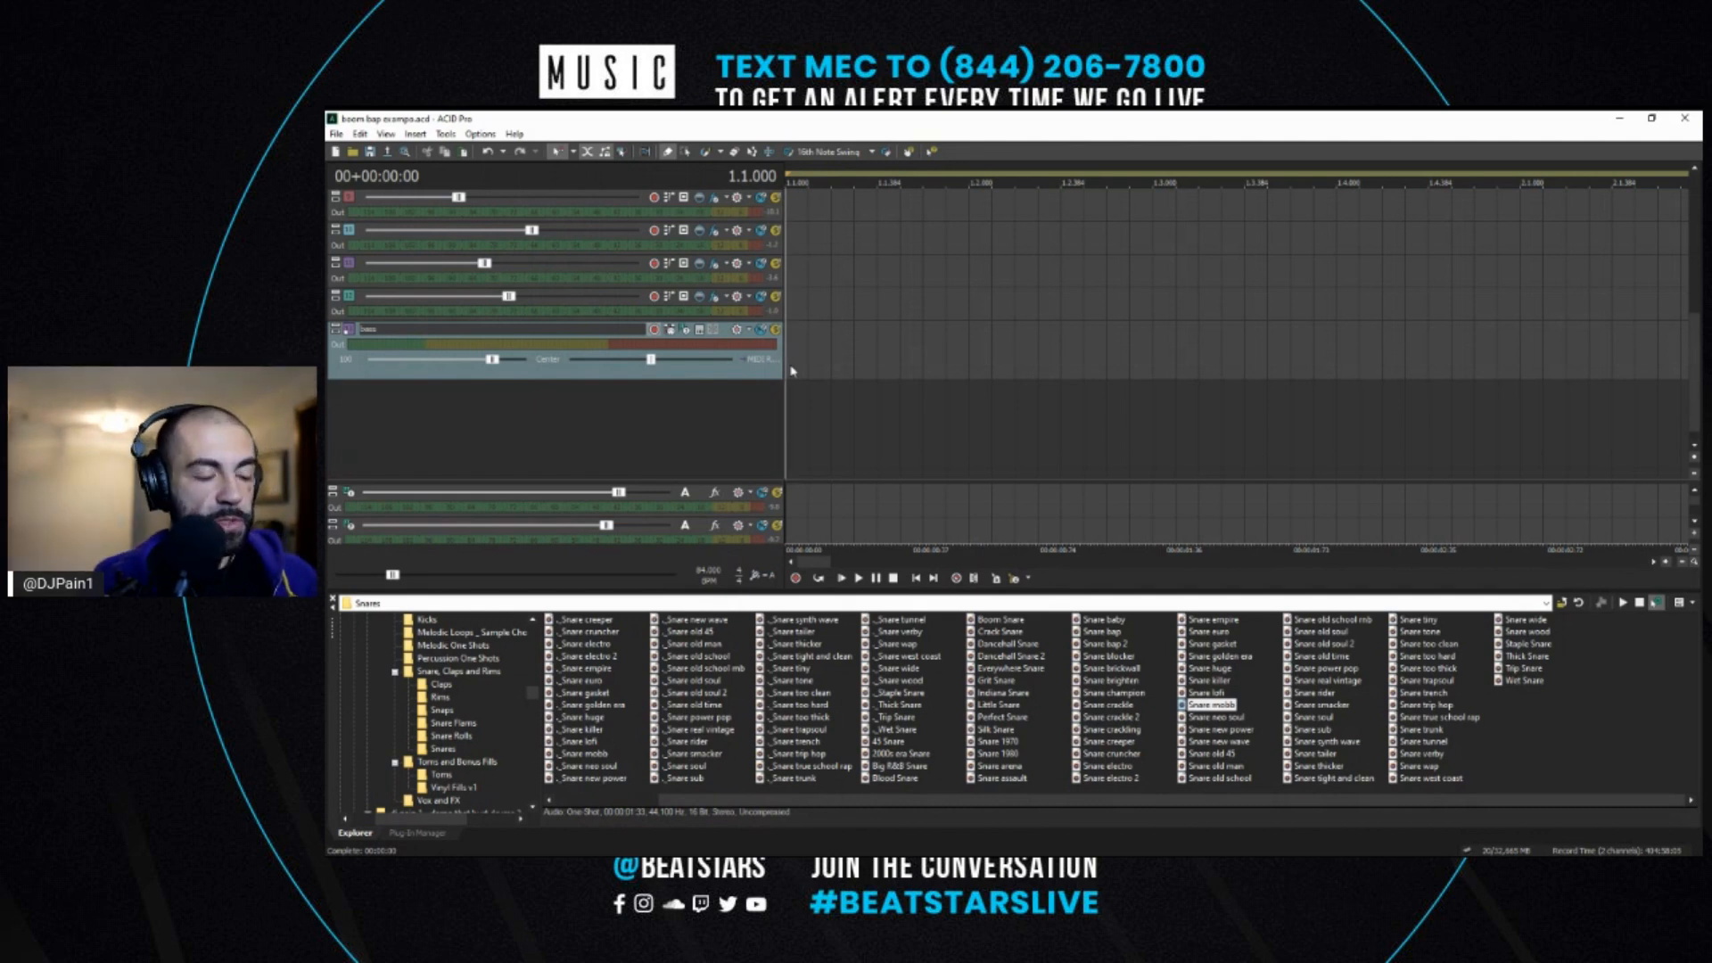
pyautogui.press('space')
pyautogui.press('space')
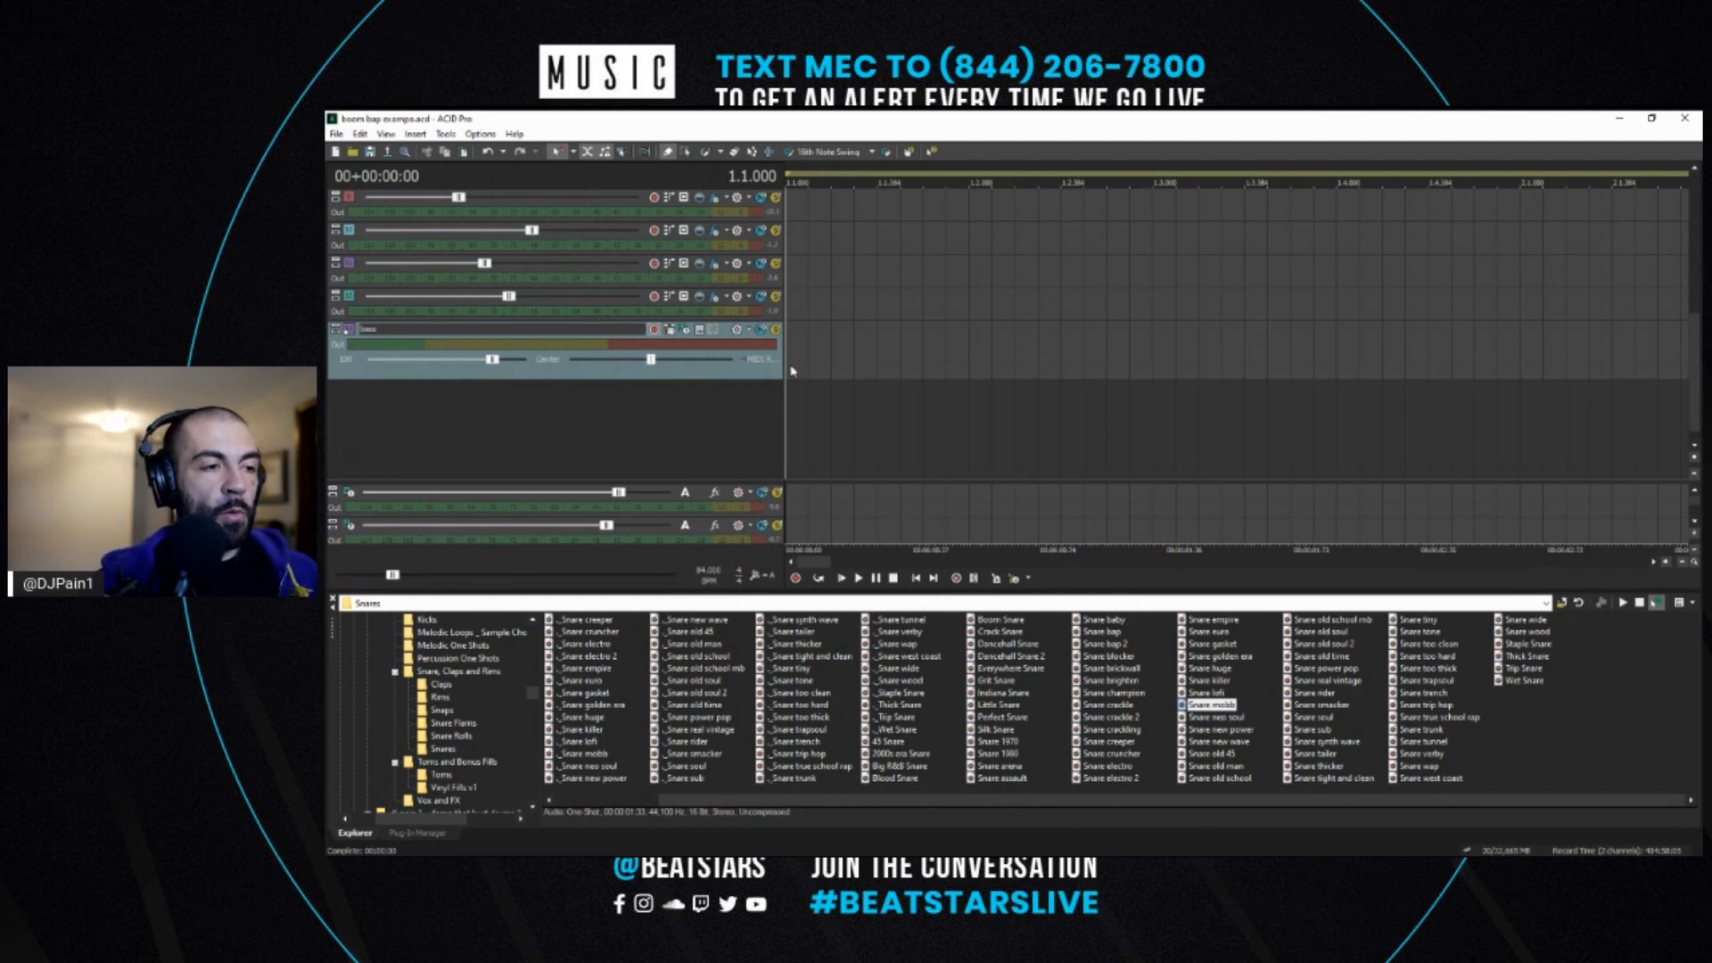
pyautogui.press('space')
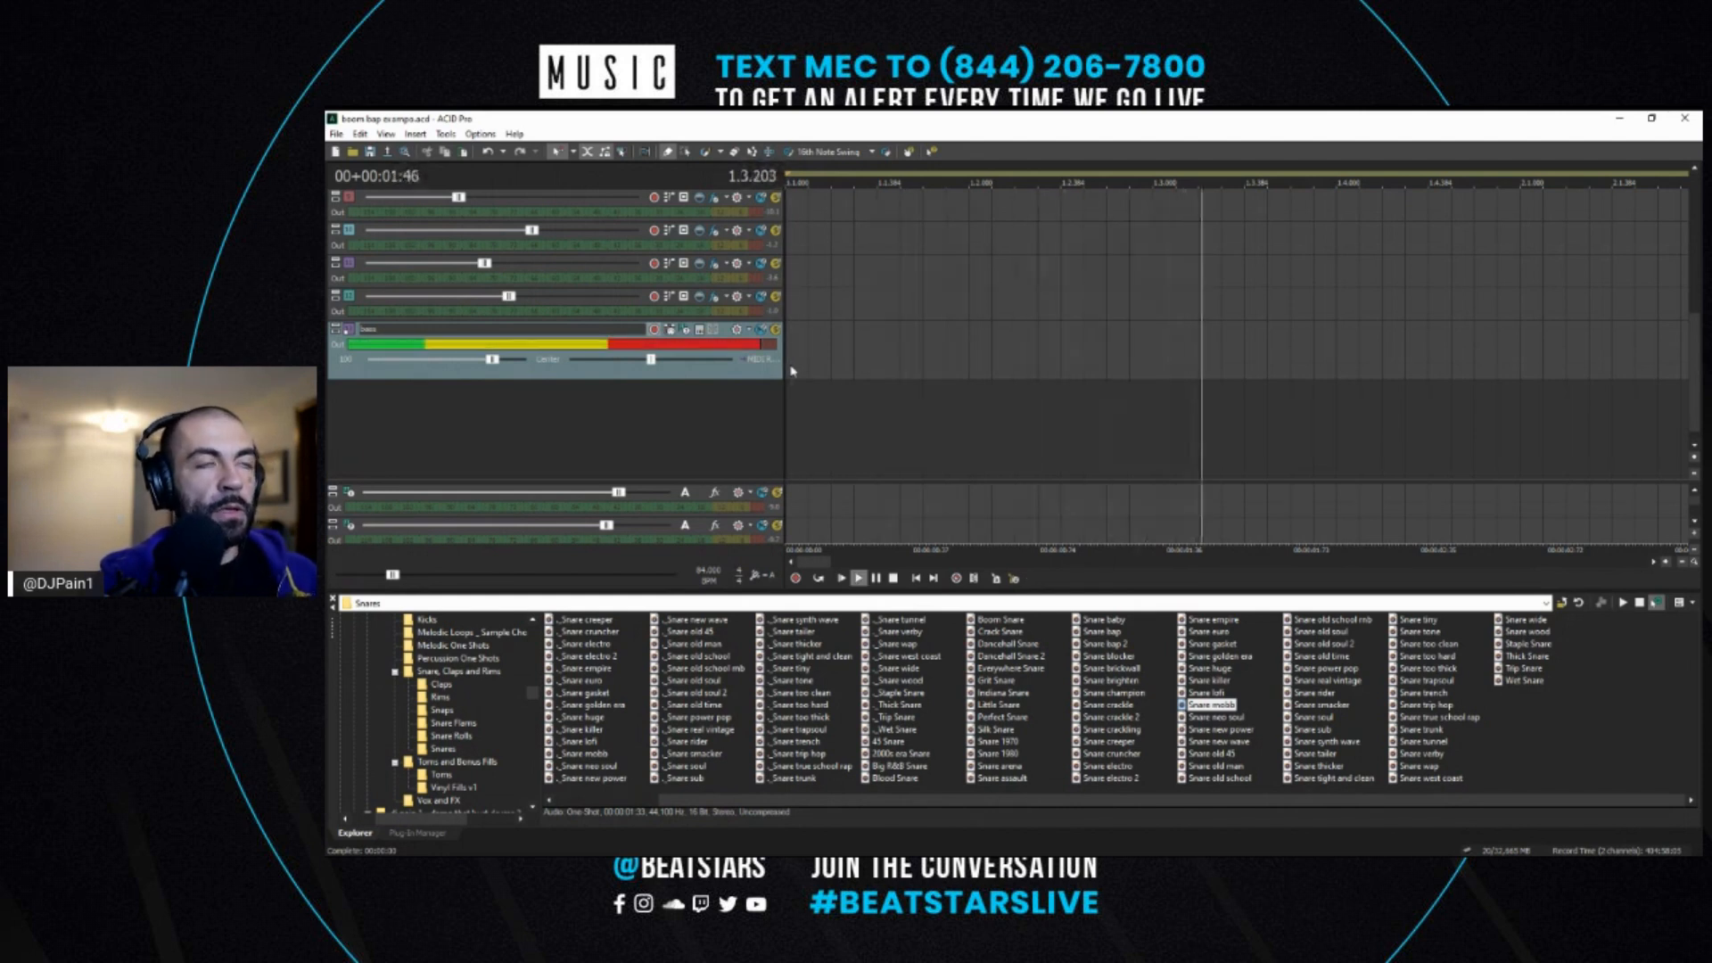
pyautogui.press('space')
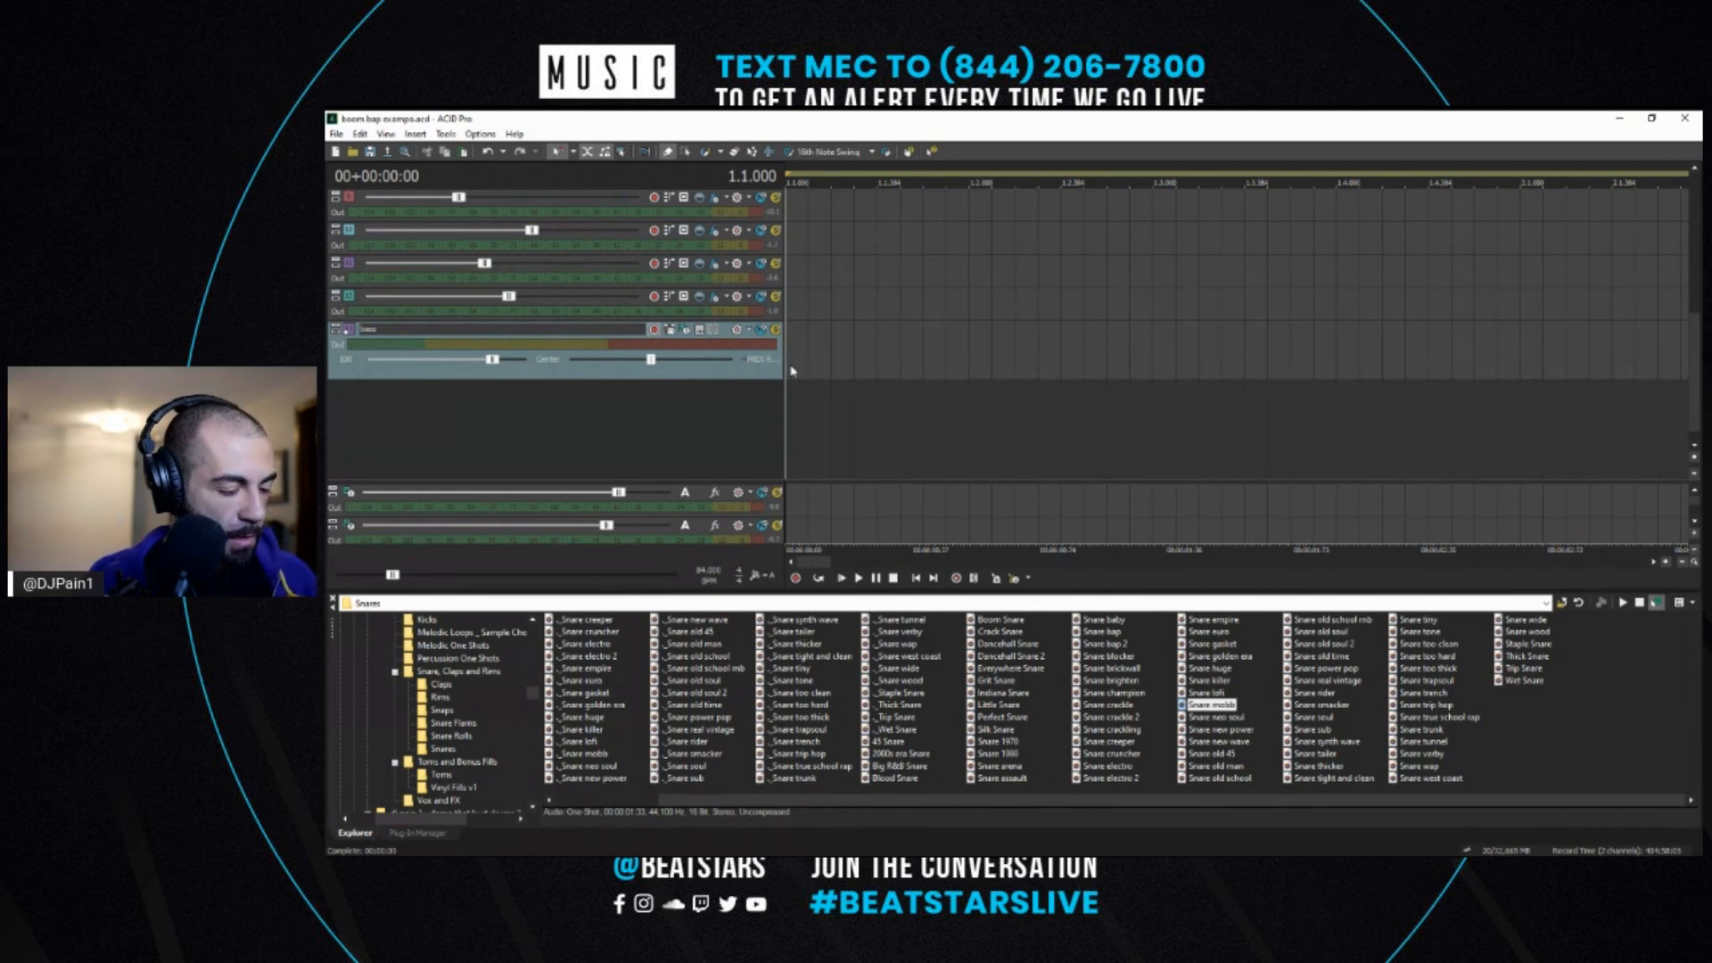
pyautogui.press('space')
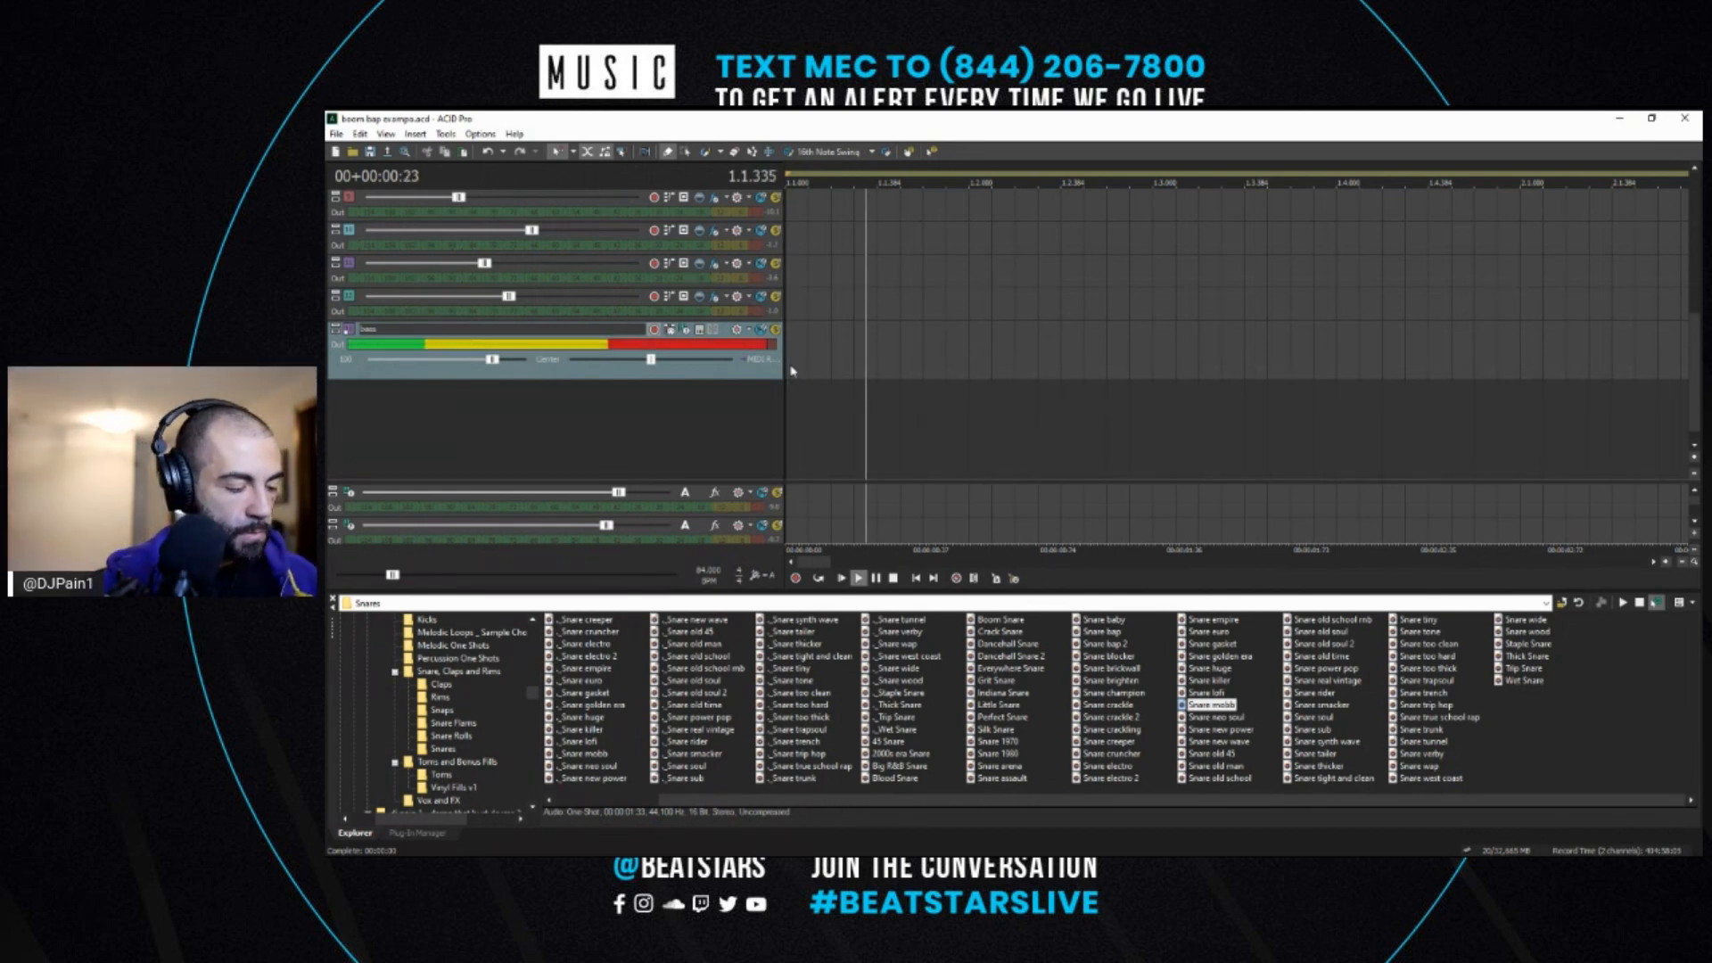
pyautogui.press('space')
pyautogui.press('space')
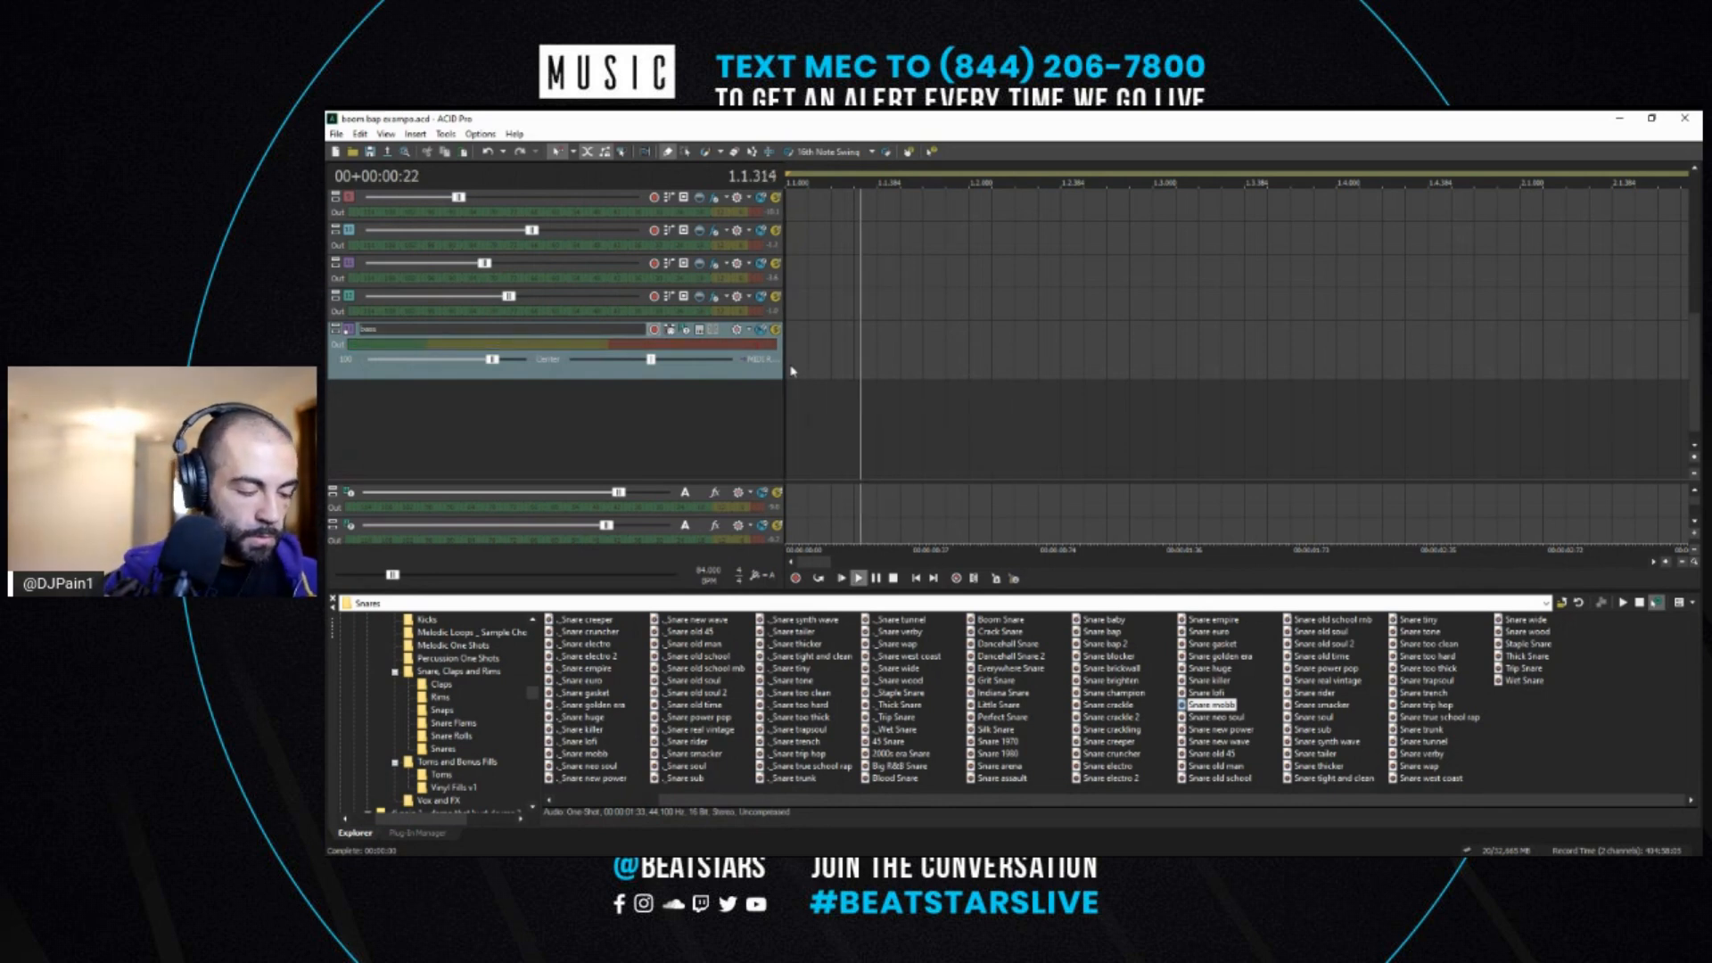
pyautogui.press('space')
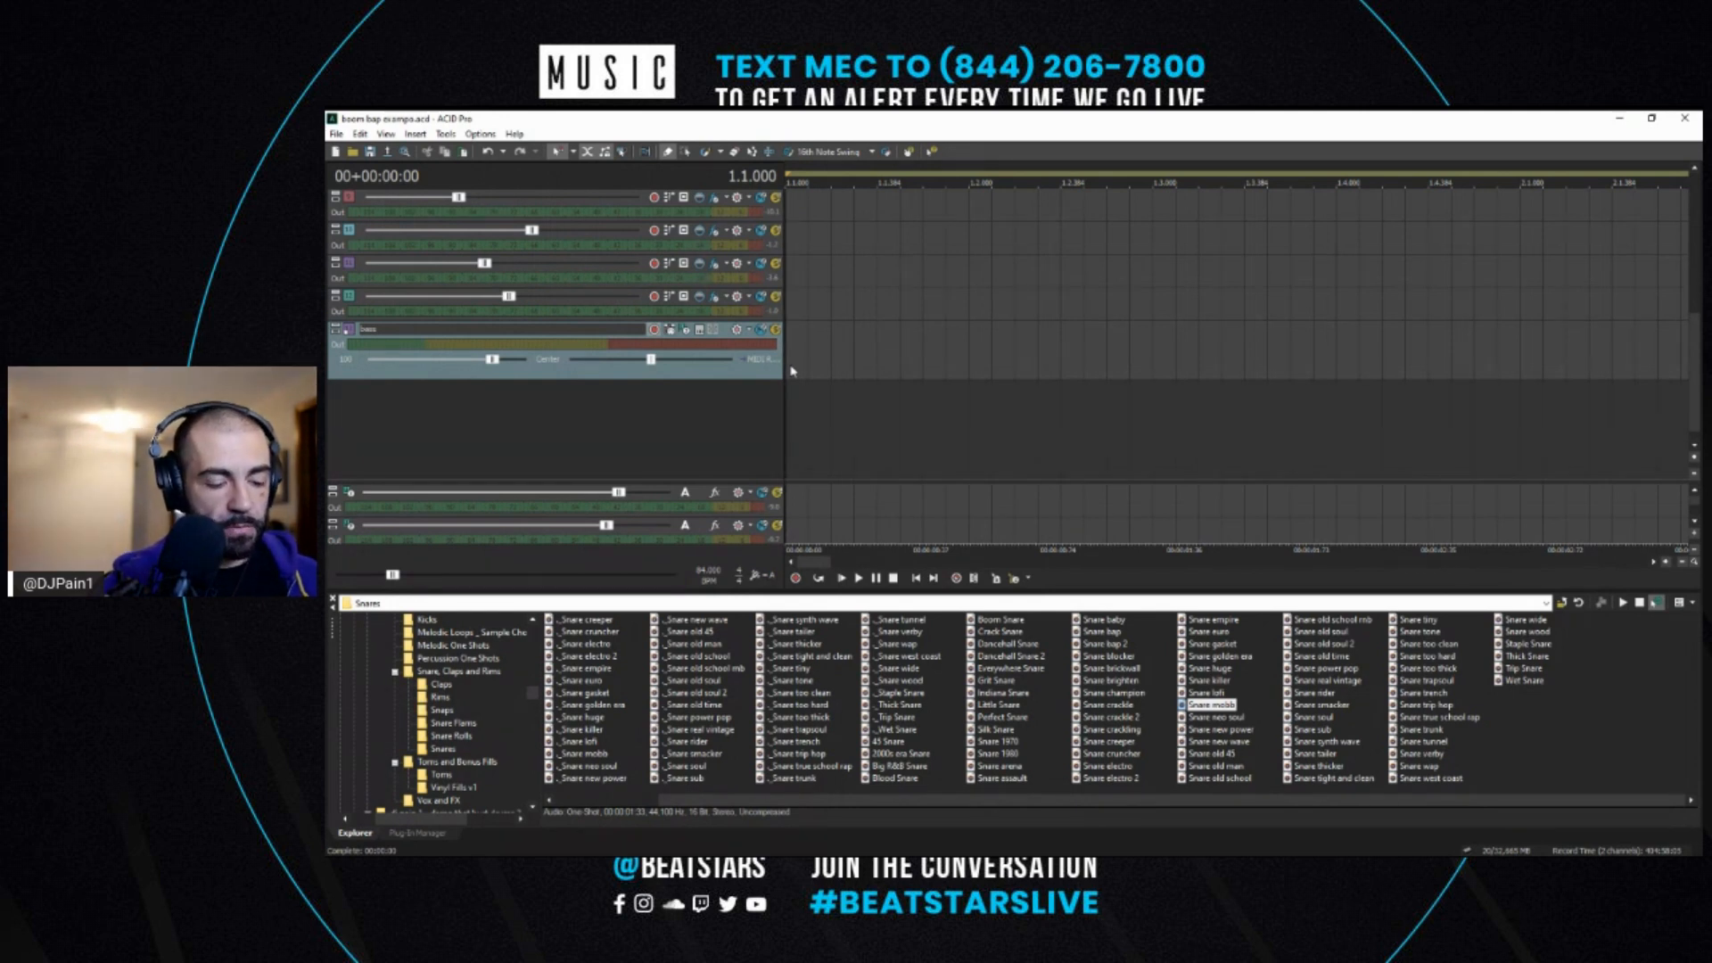
pyautogui.press('space')
pyautogui.press('space')
pyautogui.press('space')
pyautogui.press('space')
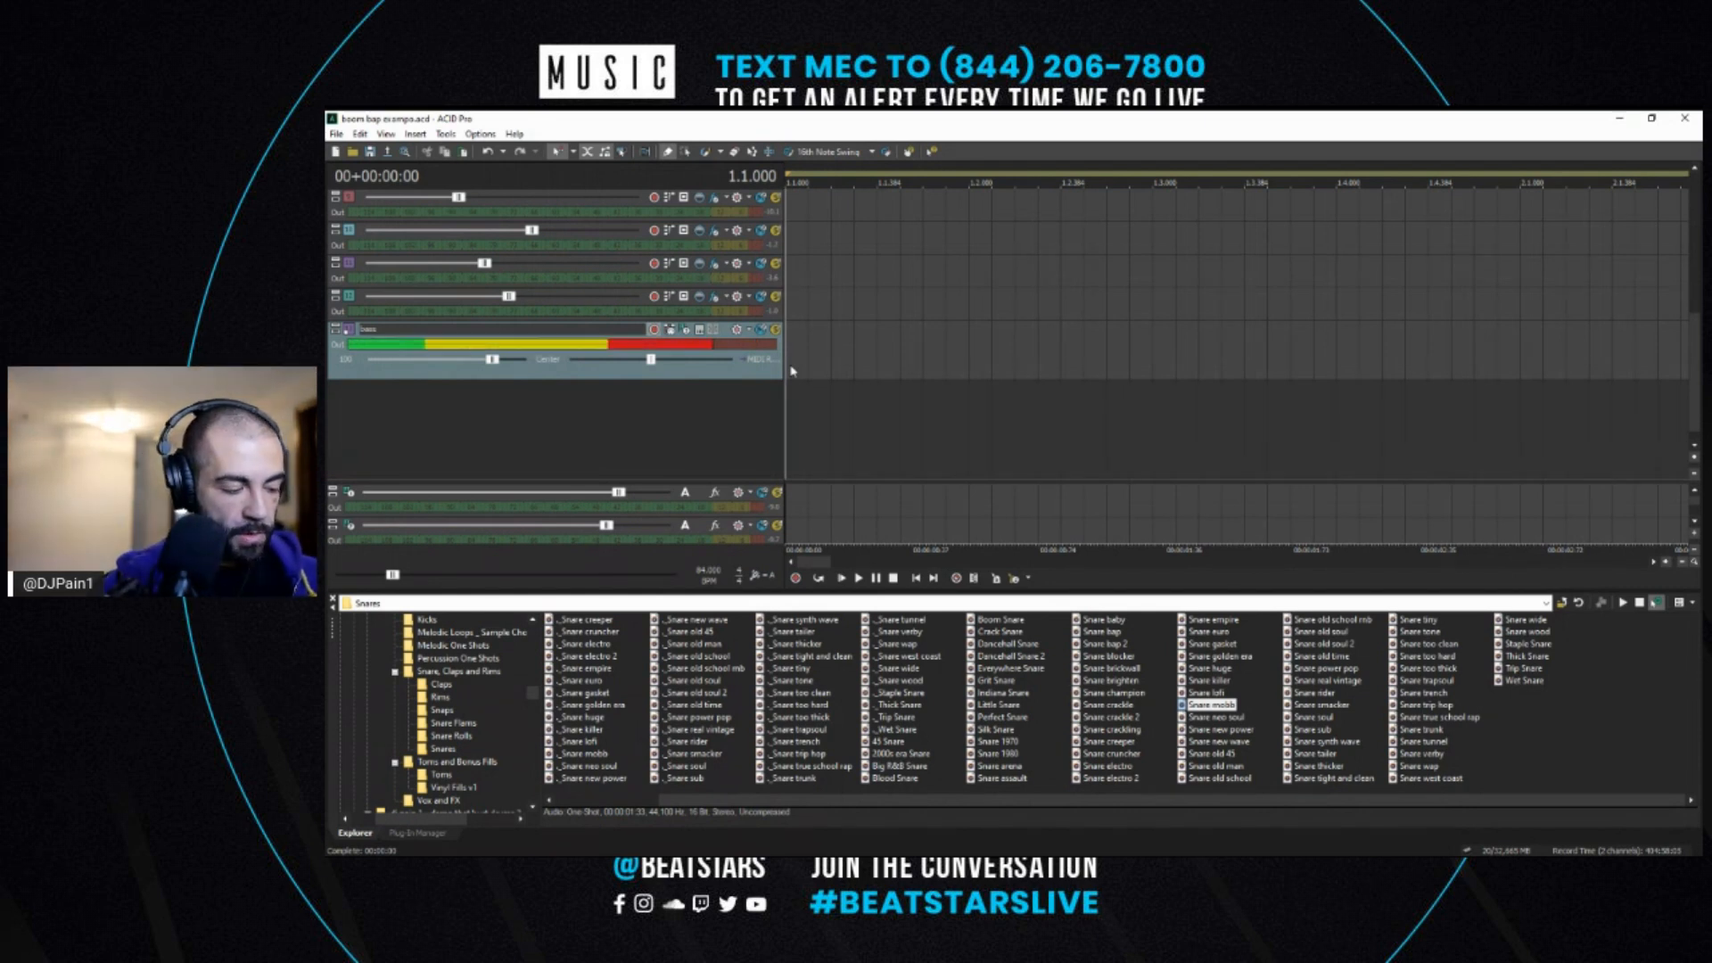
pyautogui.press('space')
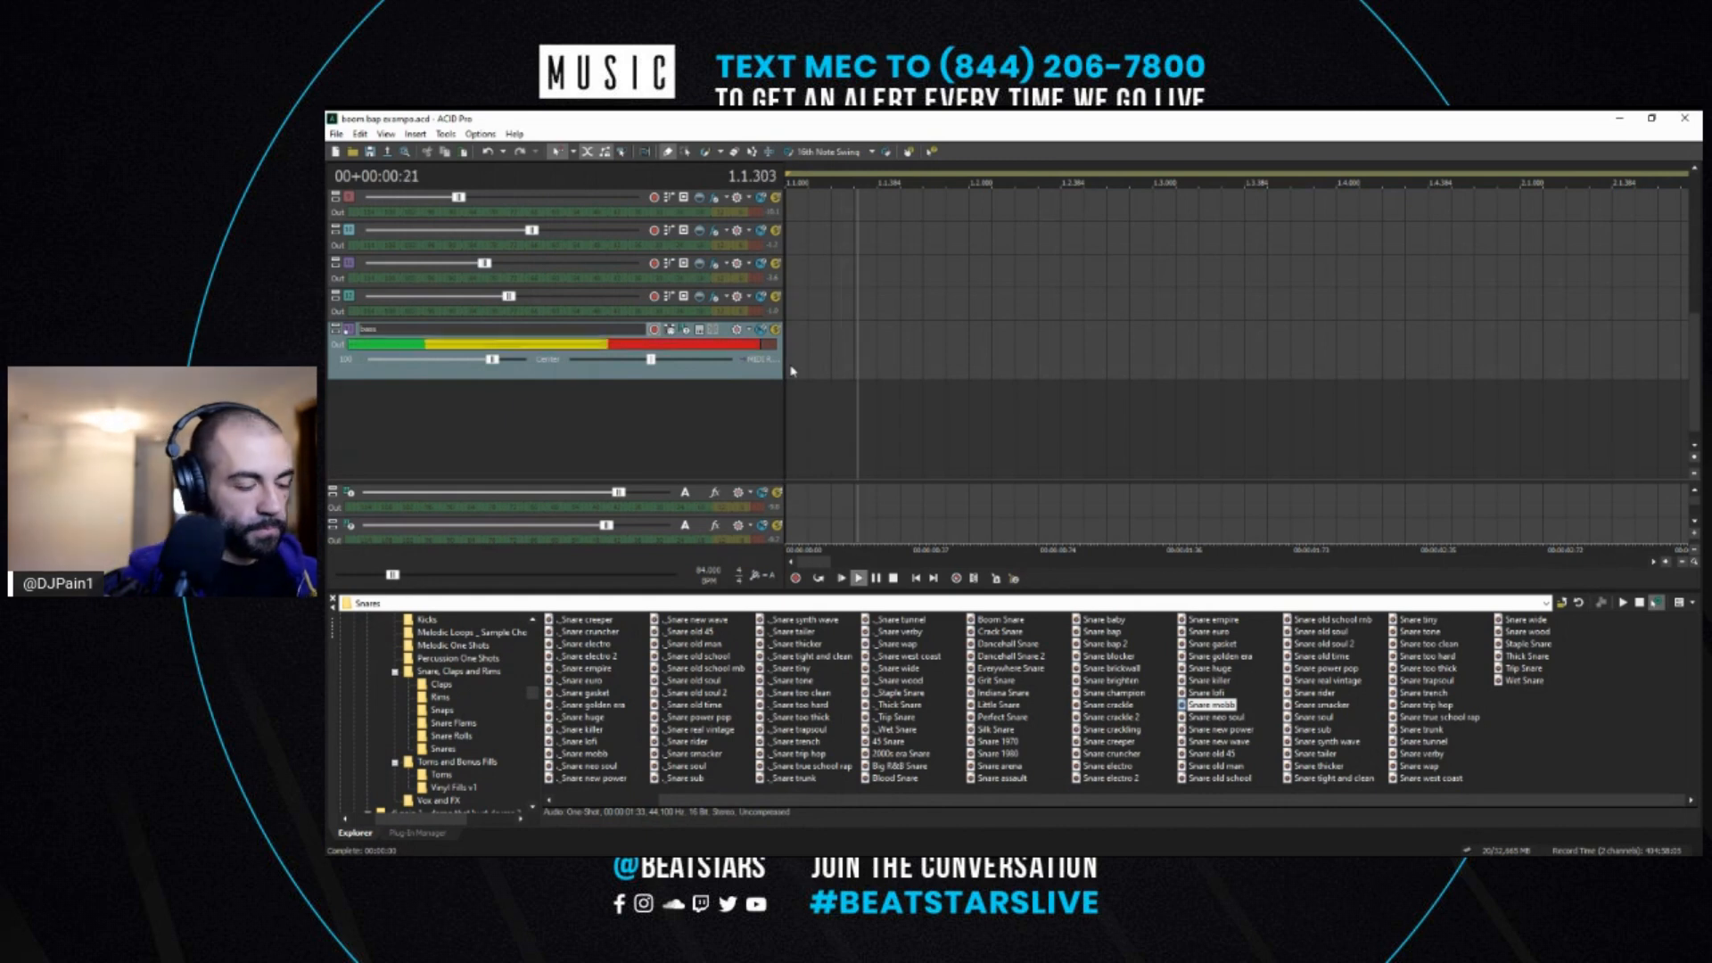
pyautogui.press('space')
pyautogui.press('space')
pyautogui.press('space')
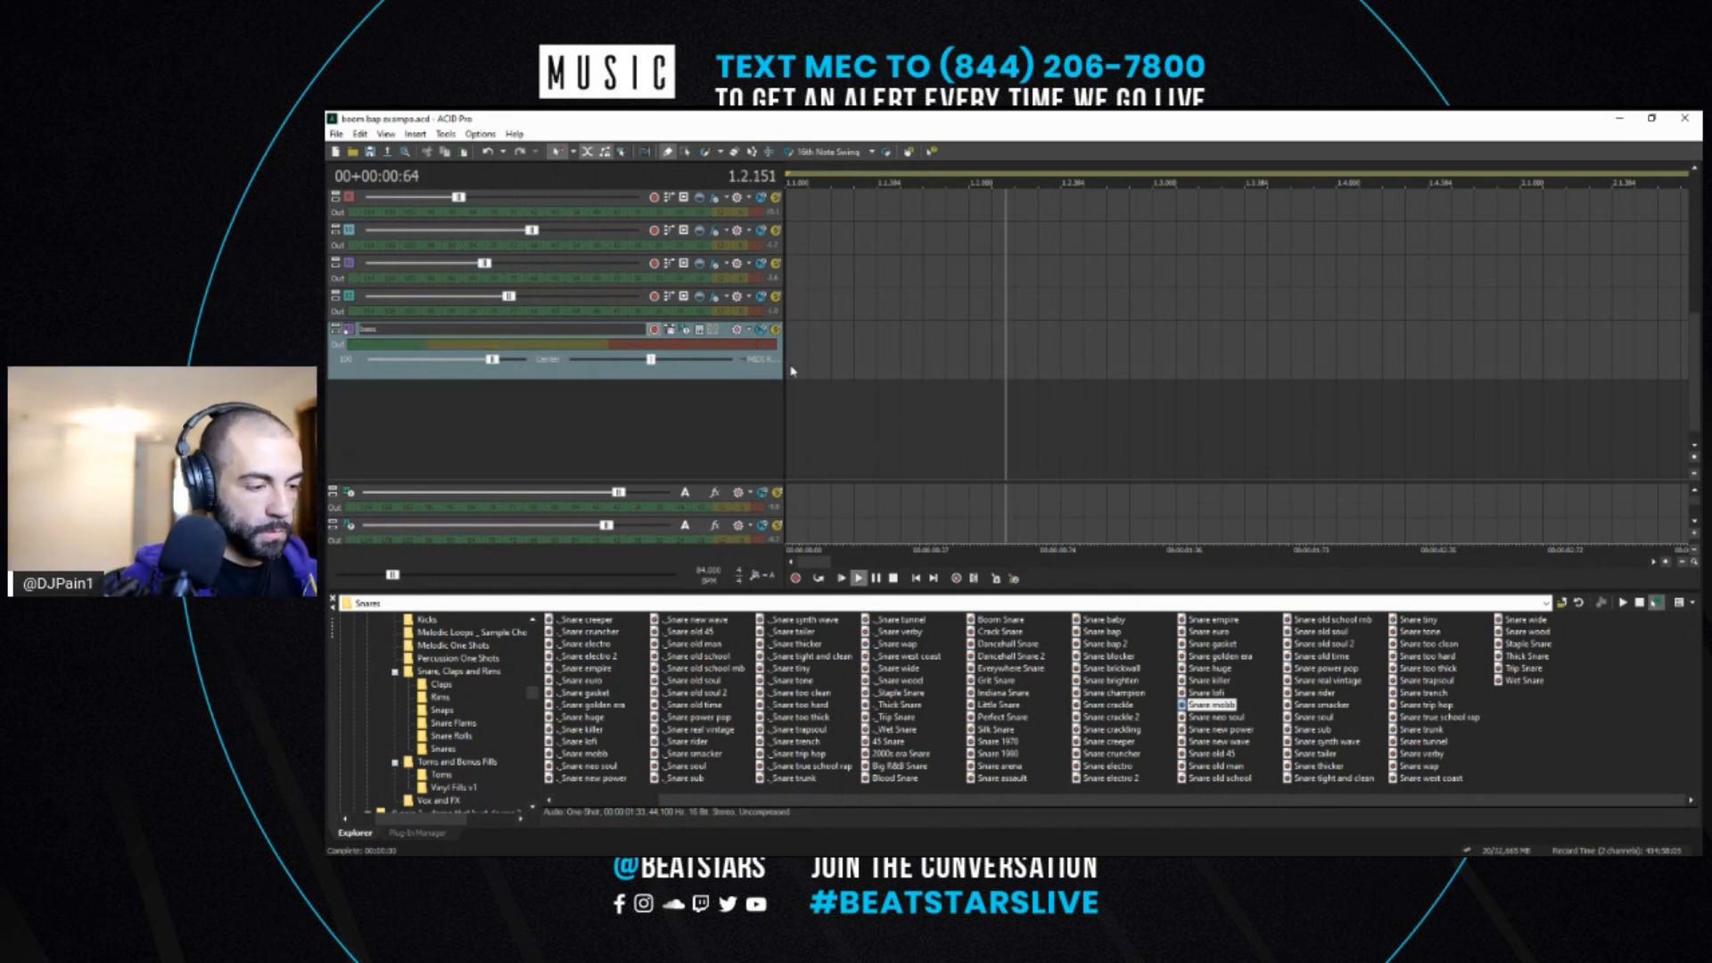
pyautogui.press('space')
pyautogui.press('space')
pyautogui.press('space')
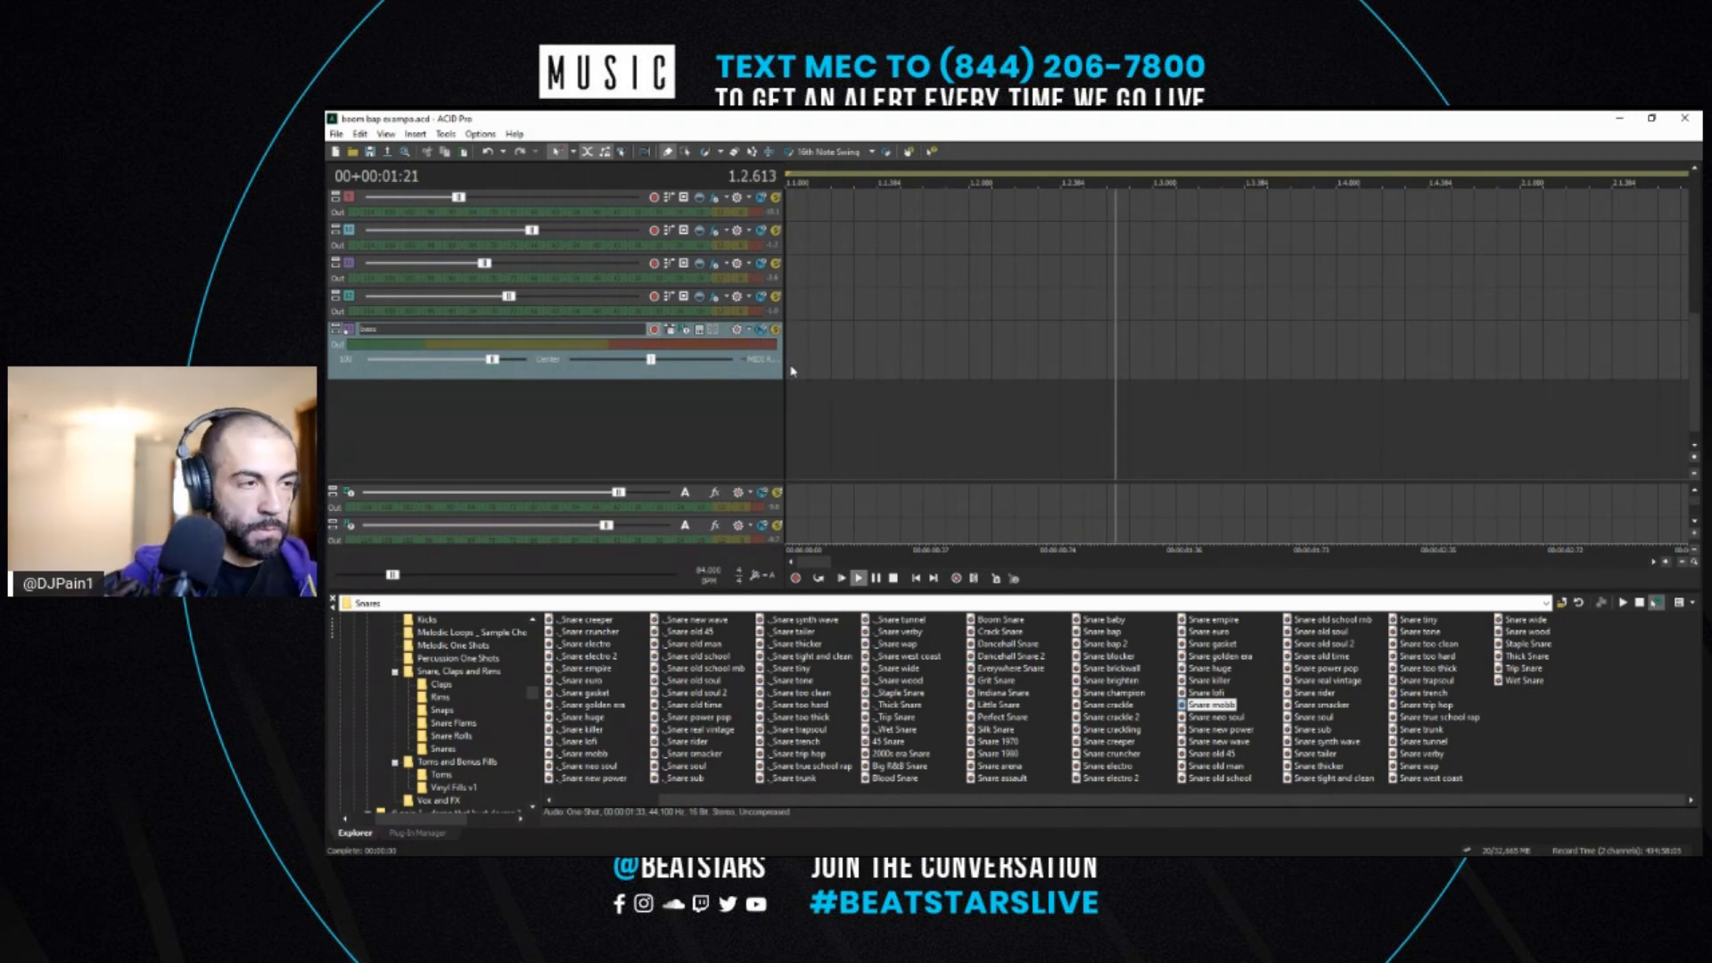
pyautogui.press('space')
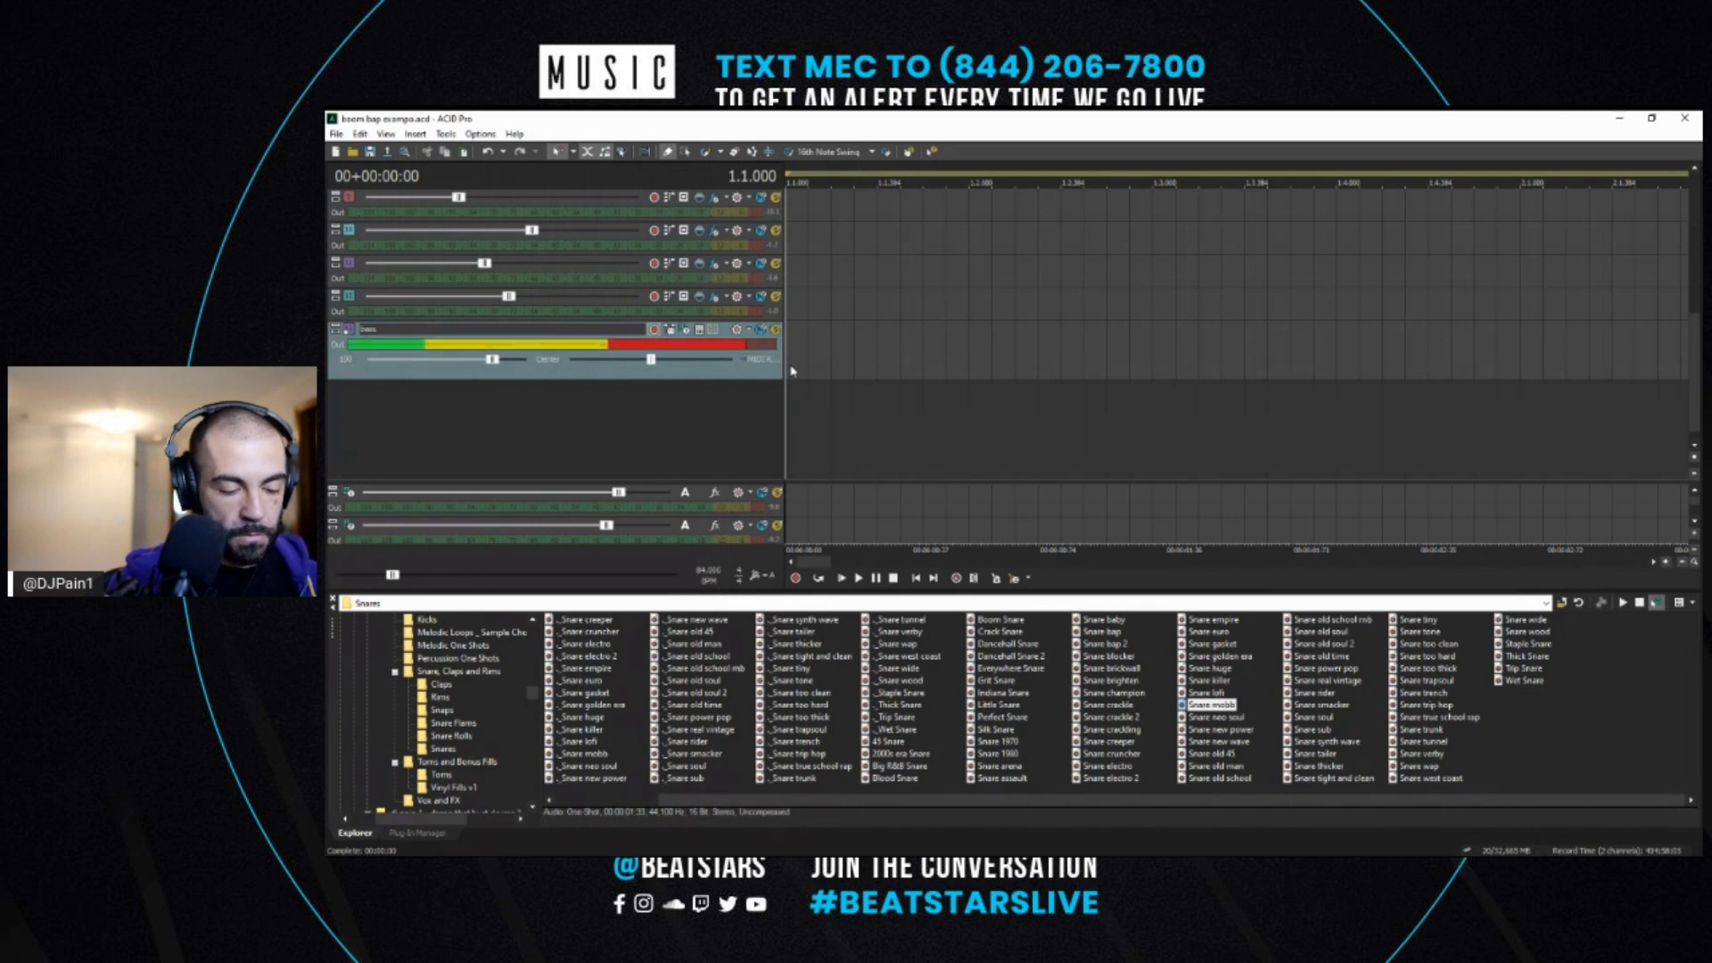
pyautogui.press('space')
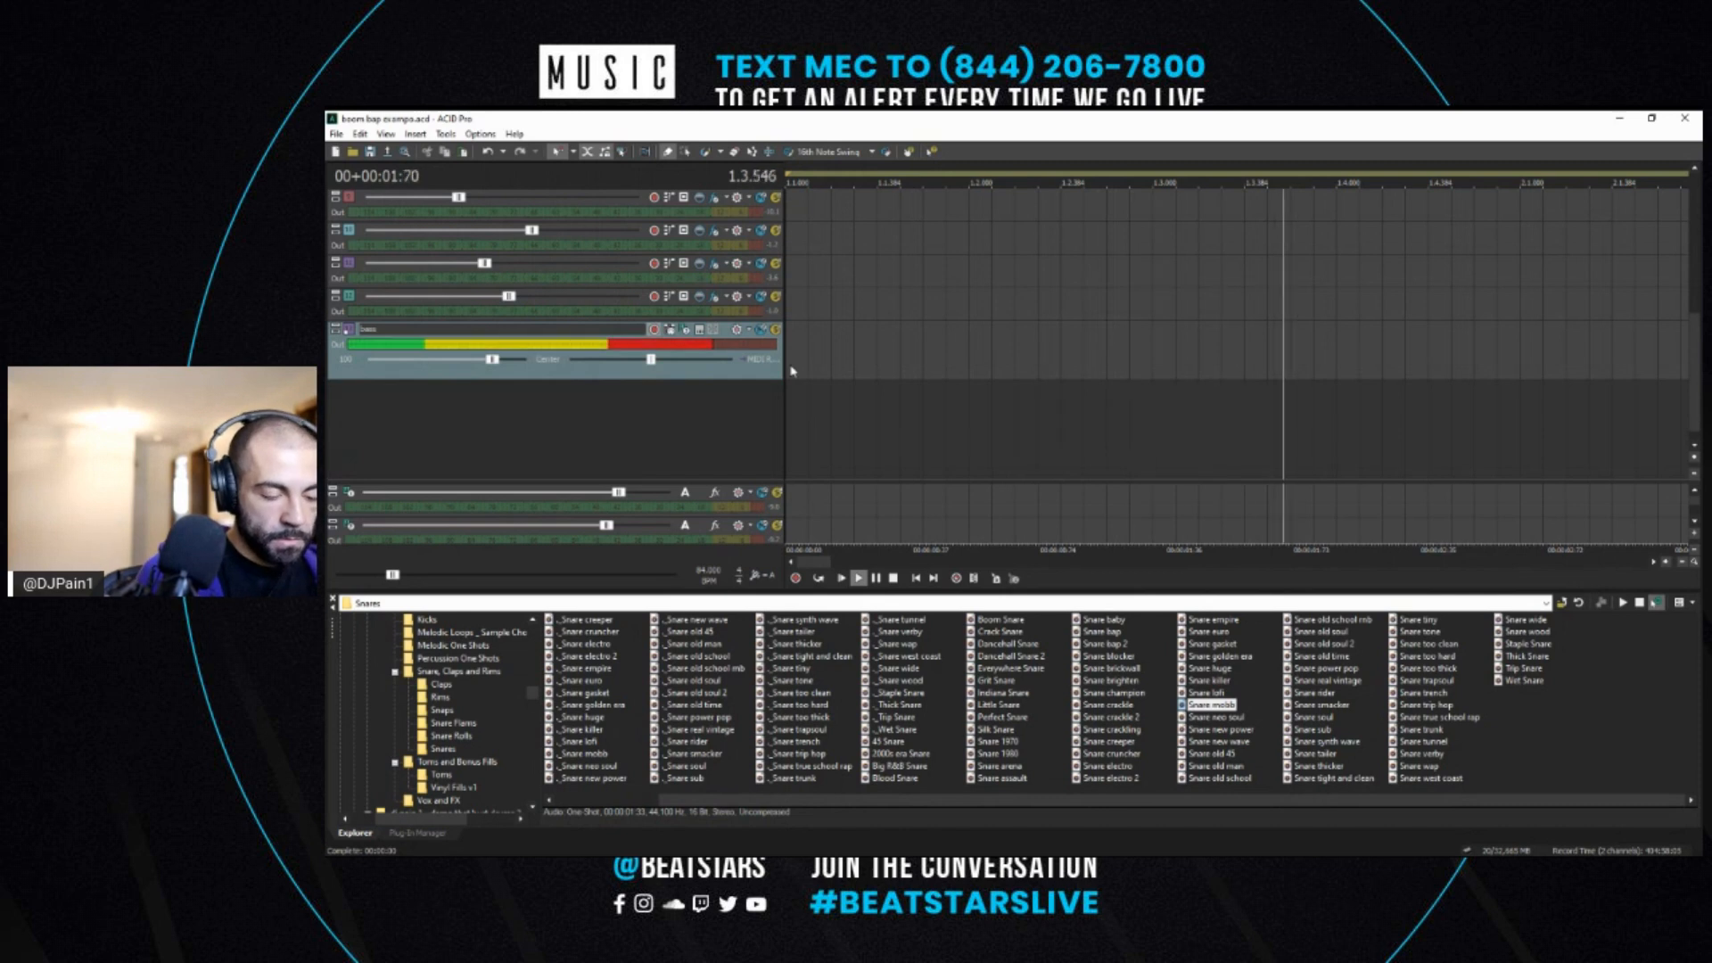
pyautogui.press('space')
# - Record the bass line on the bass track from 1.1.000, repeating the take until one runs past 2.1.000
pyautogui.hotkey('ctrl', 'r')
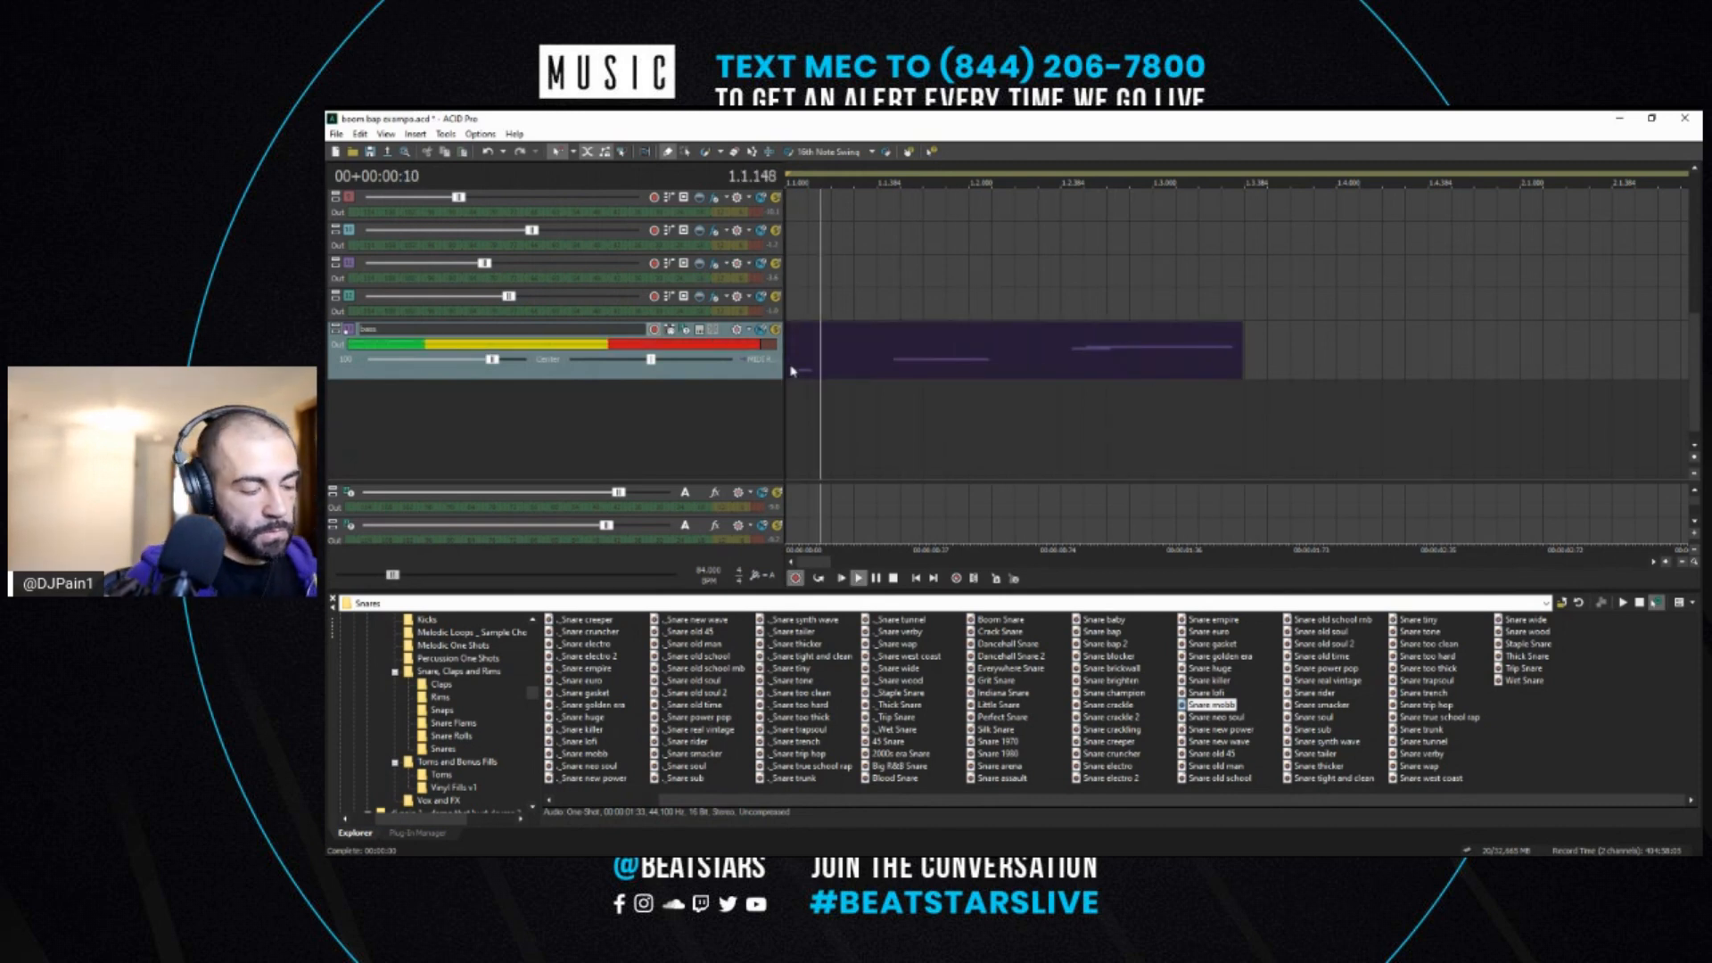
pyautogui.press('space')
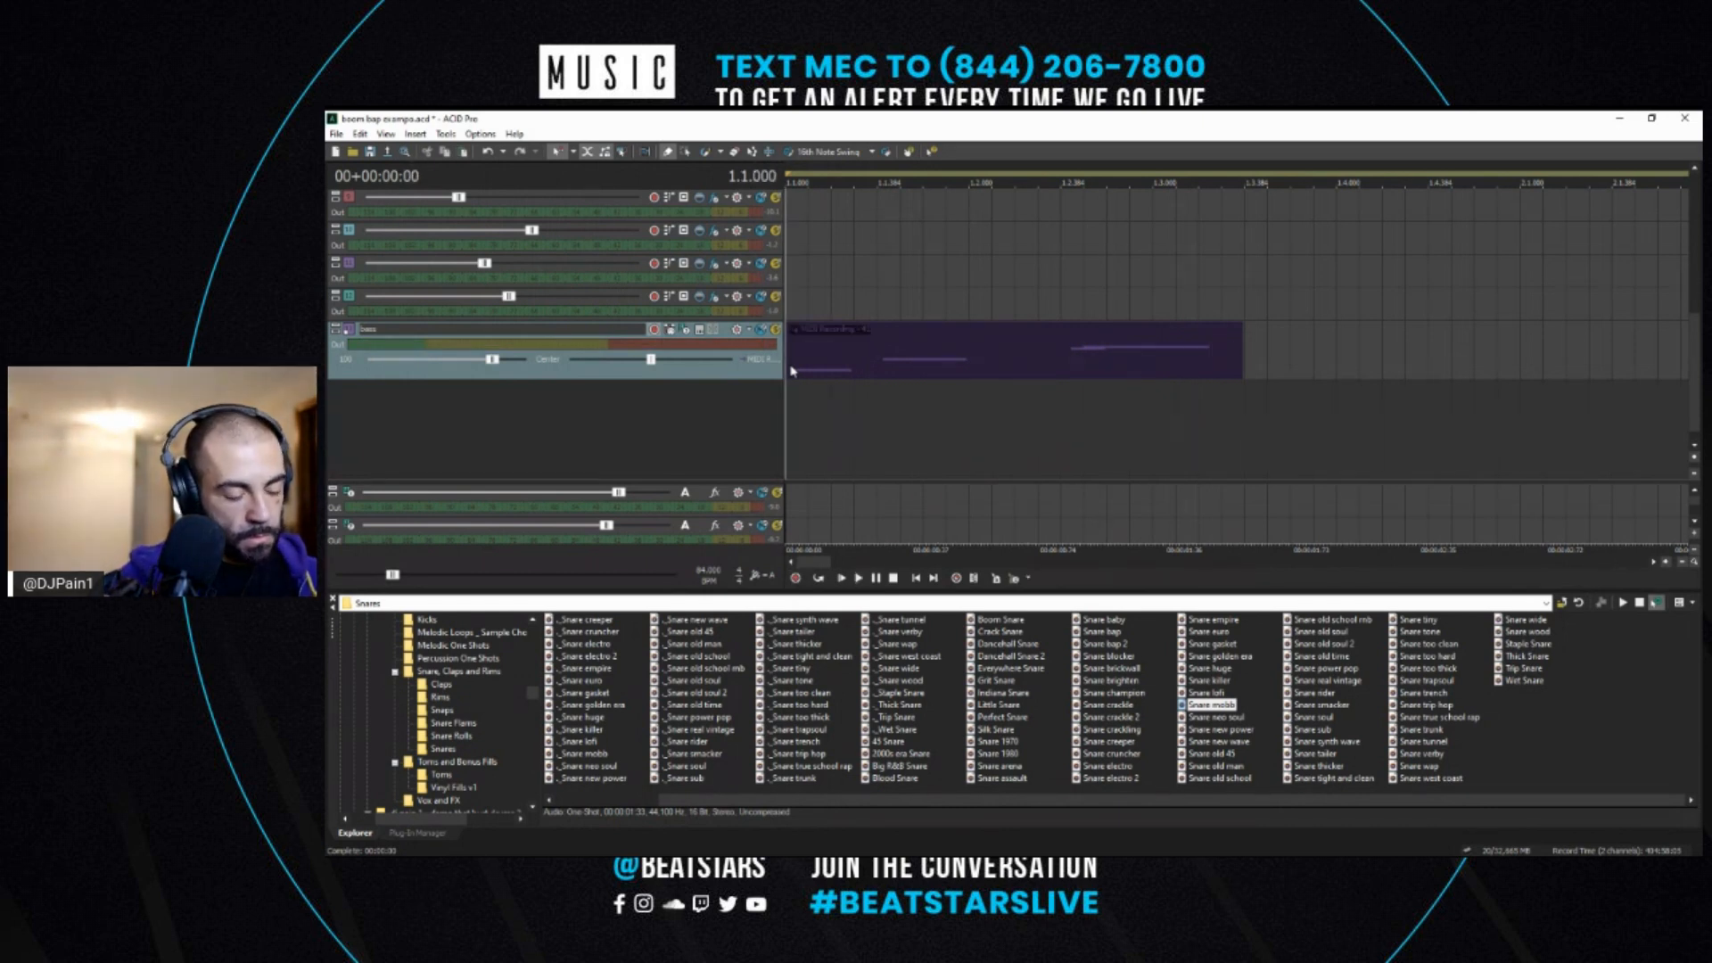
pyautogui.hotkey('ctrl', 'r')
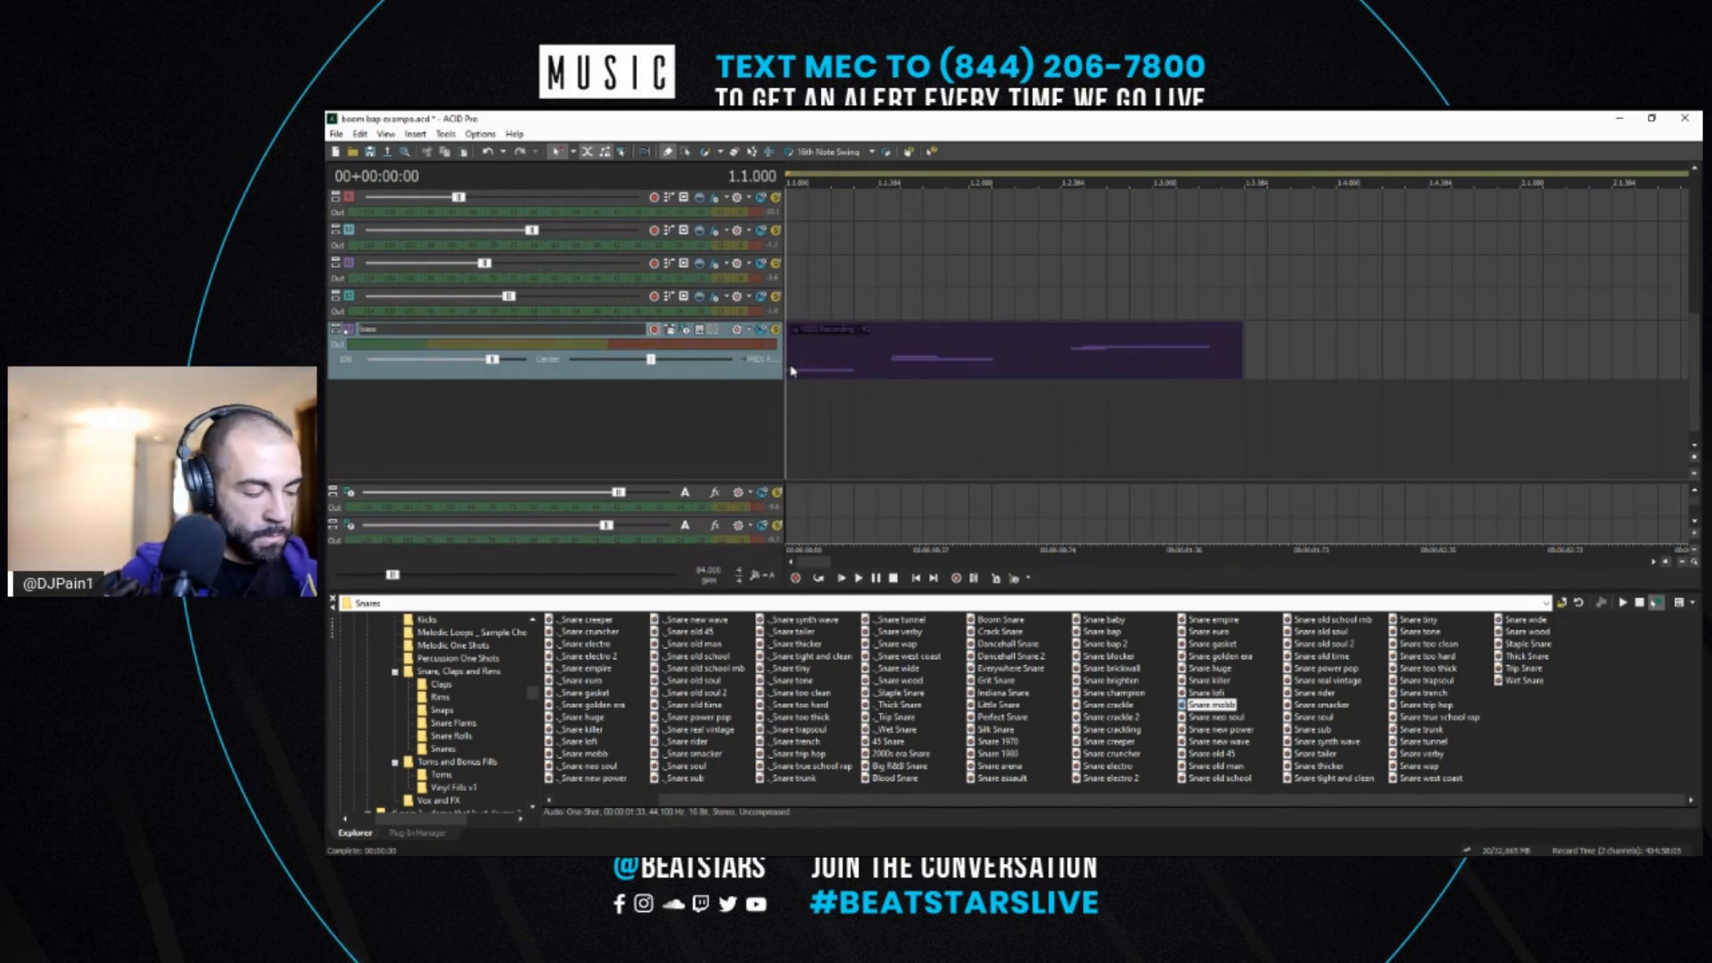
pyautogui.press('space')
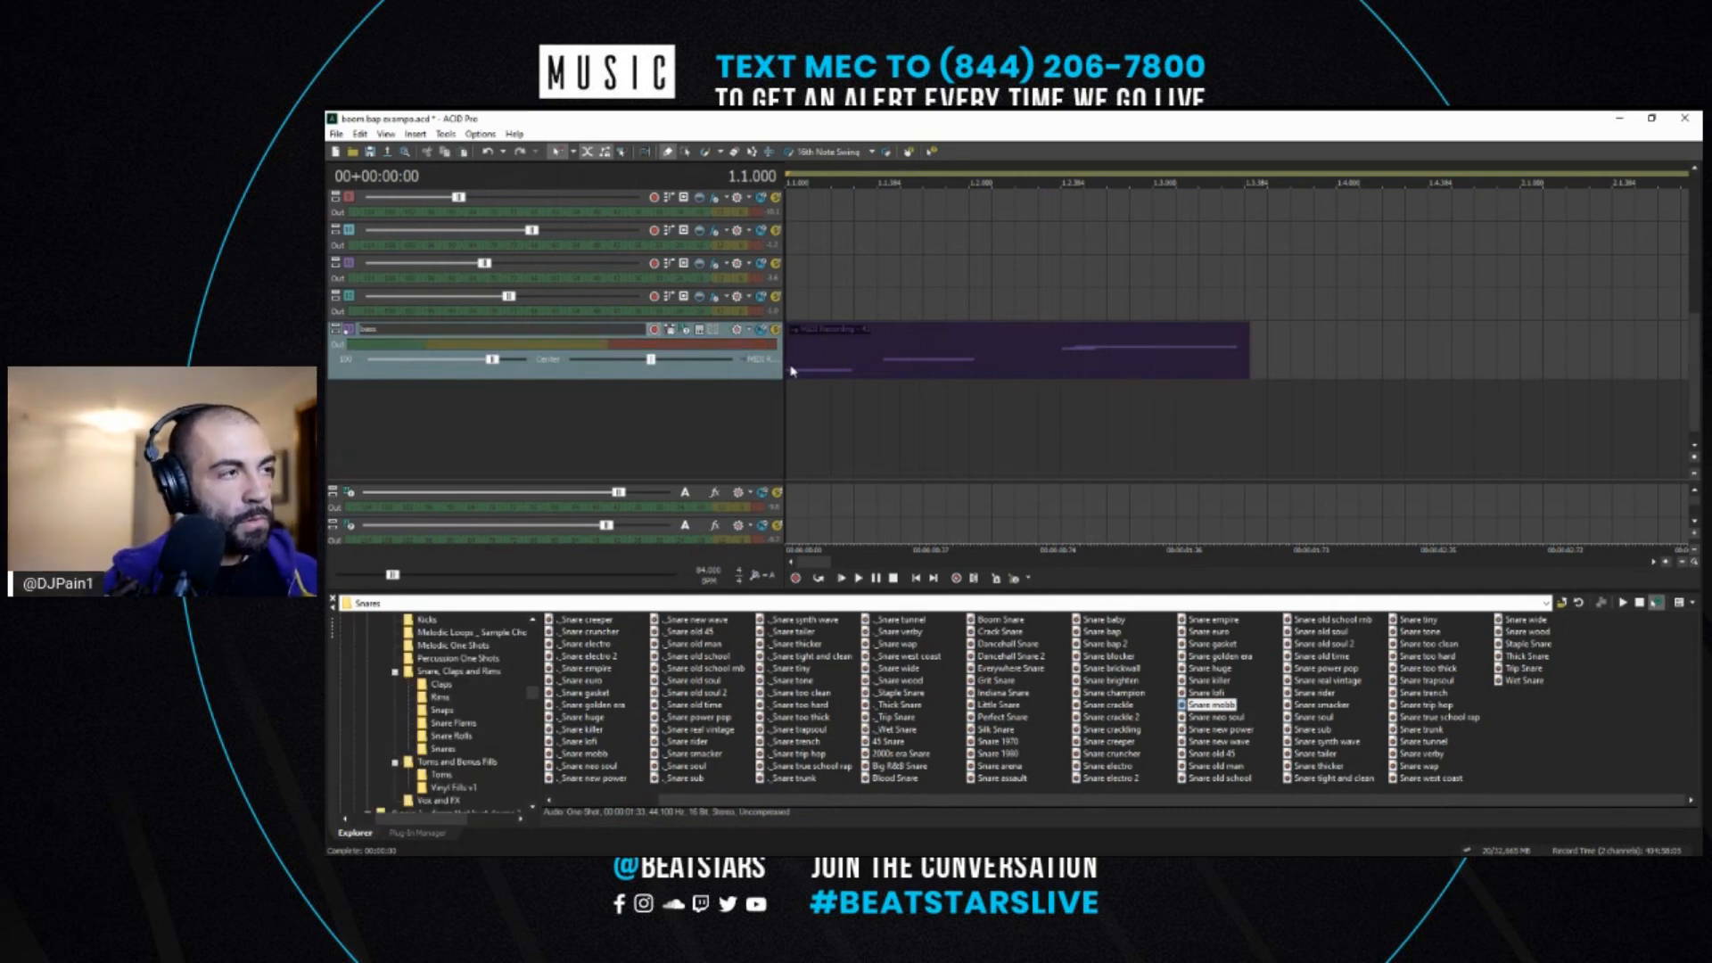
pyautogui.hotkey('ctrl', 'r')
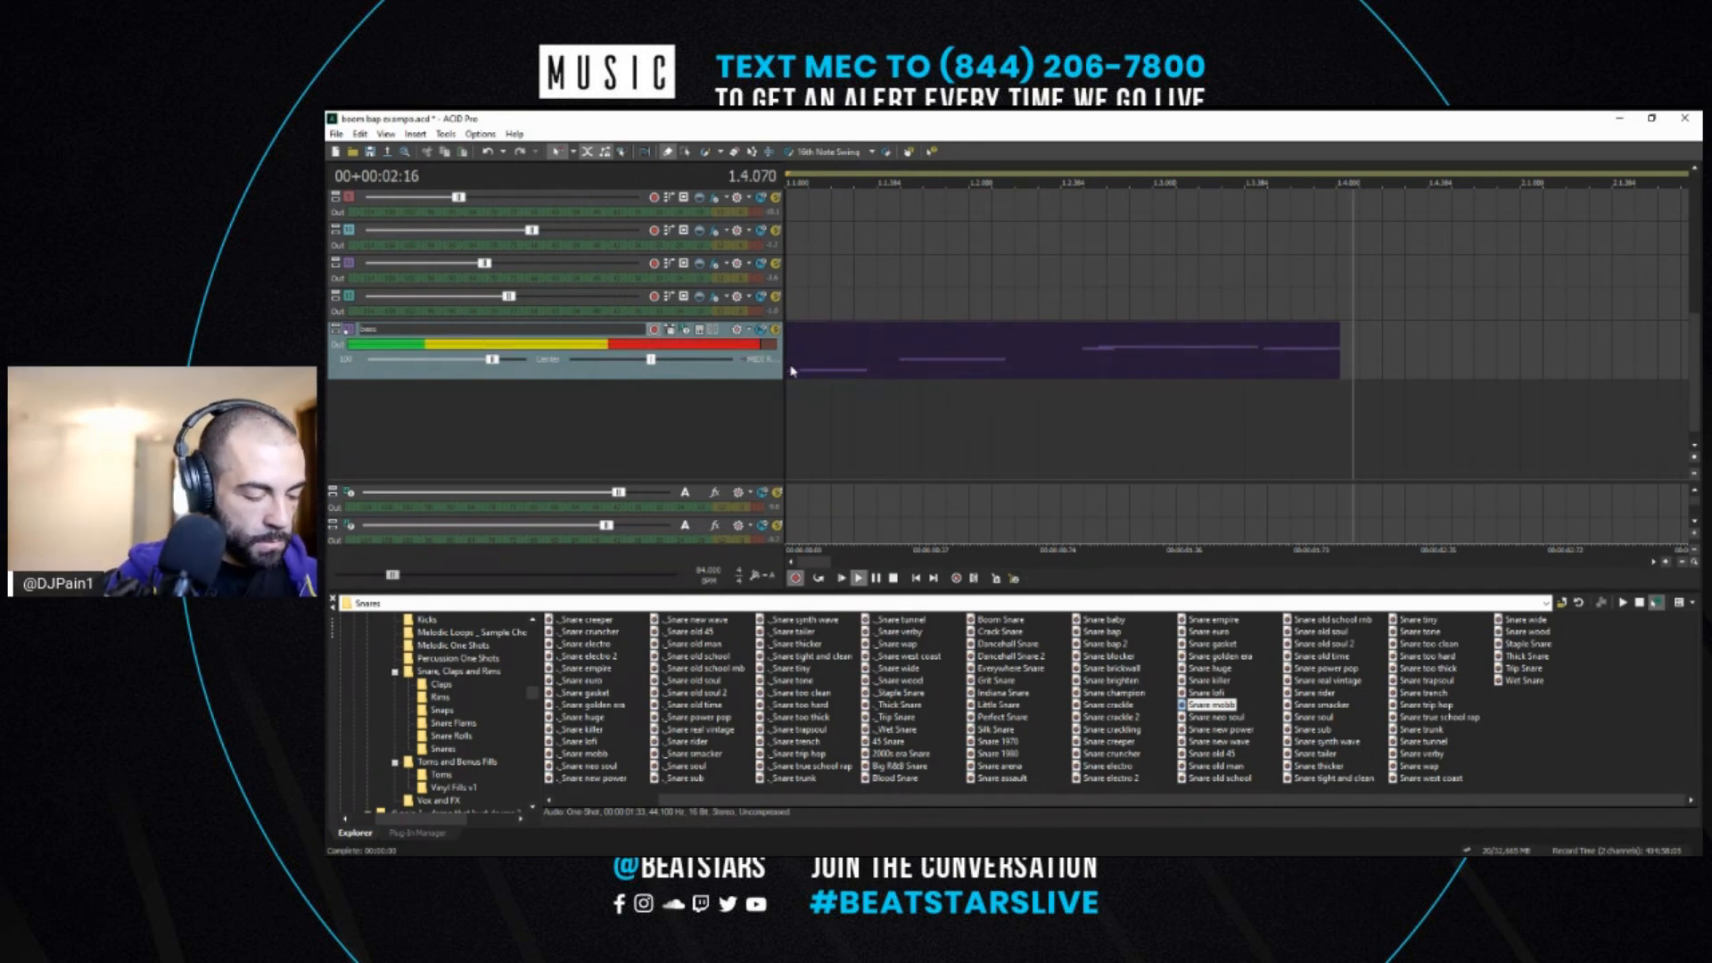
pyautogui.press('space')
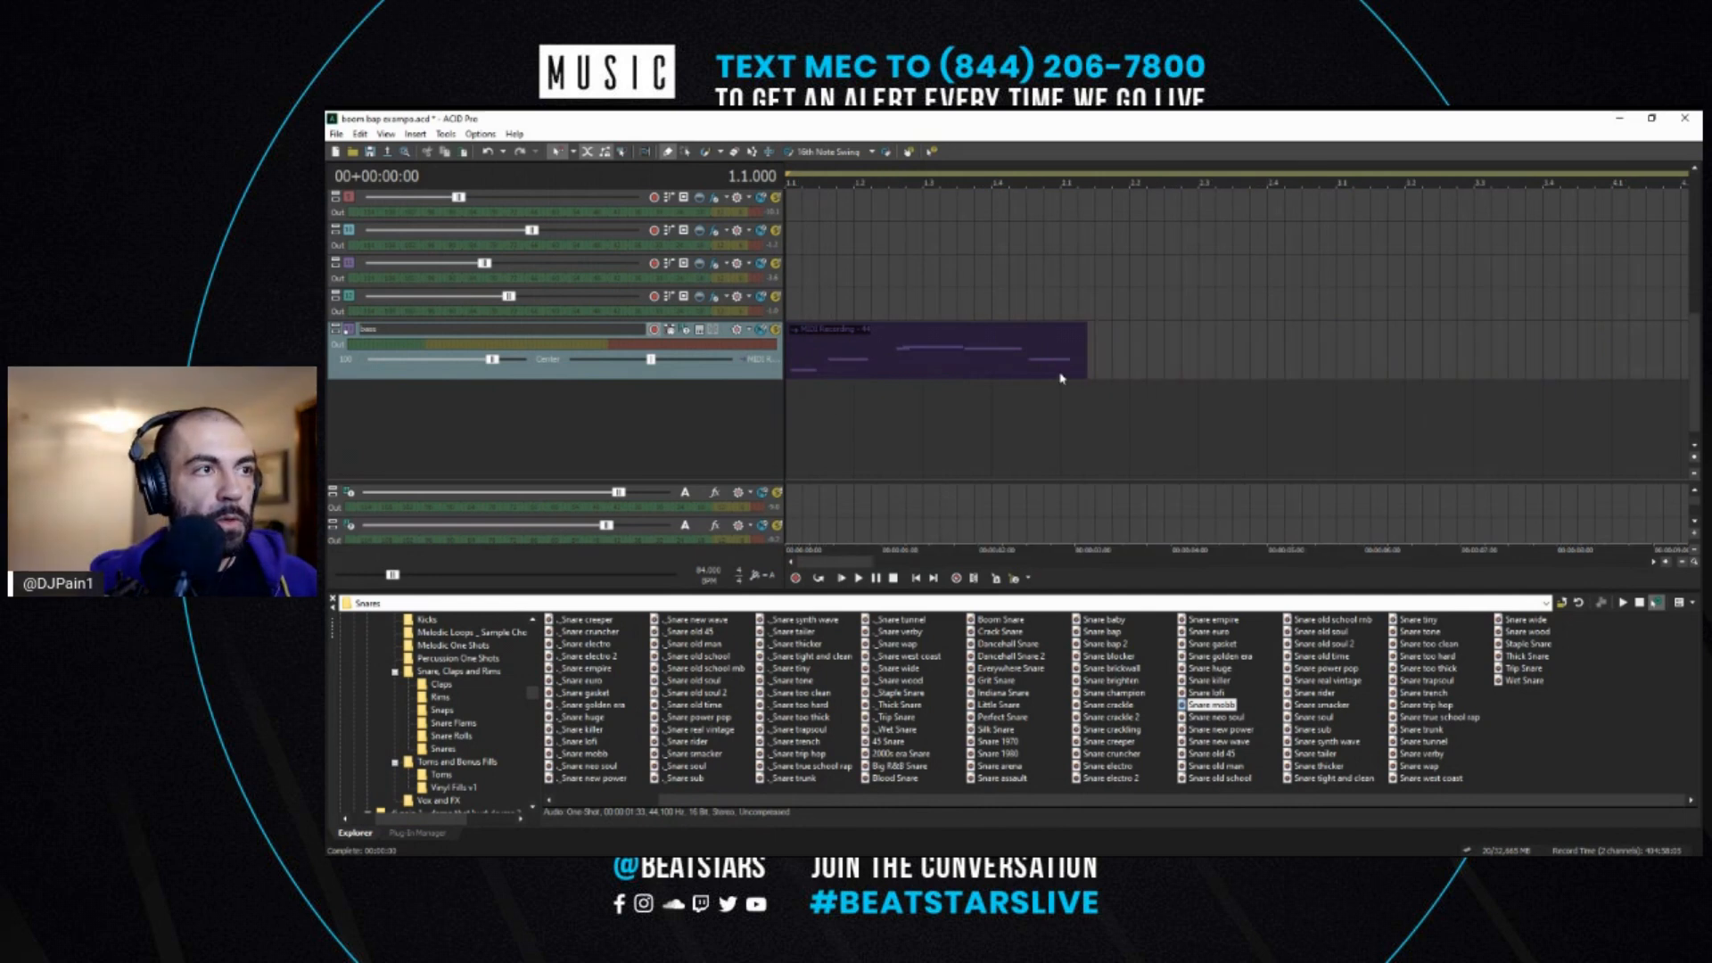
# - Split the bass recording at 2.1.000, delete its tail and play back the remaining bar
pyautogui.click(1060, 367)
pyautogui.press('s')
pyautogui.press('Delete')
pyautogui.click(1060, 358)
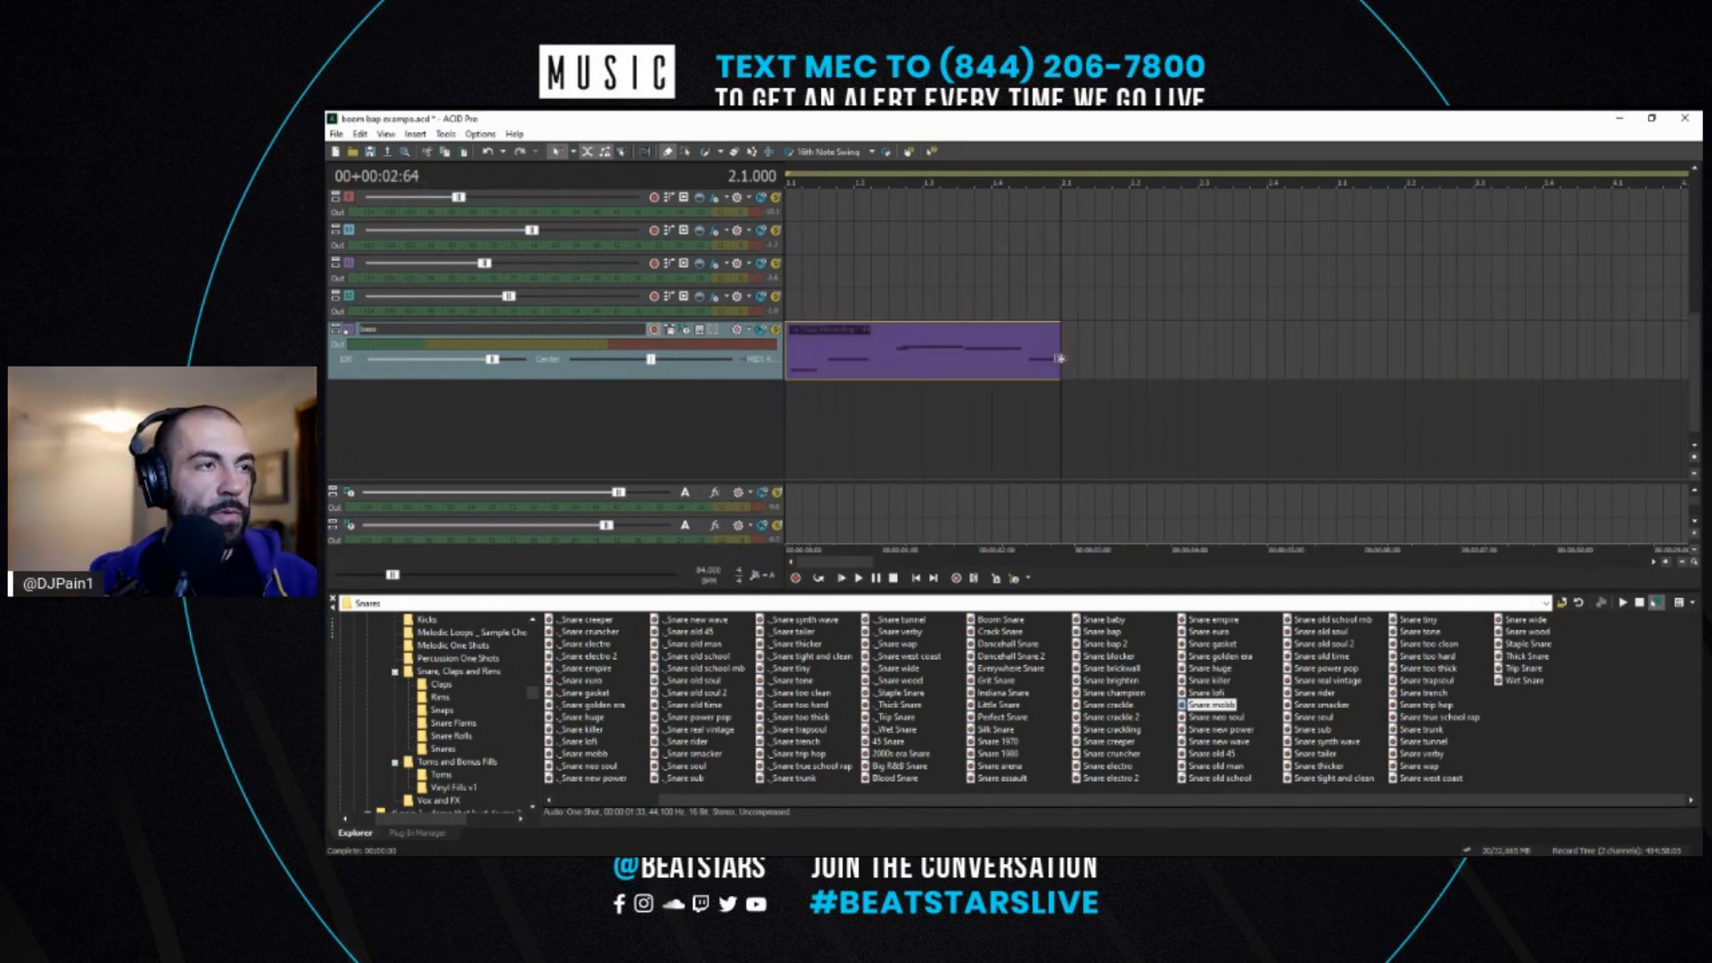
pyautogui.click(790, 371)
pyautogui.press('space')
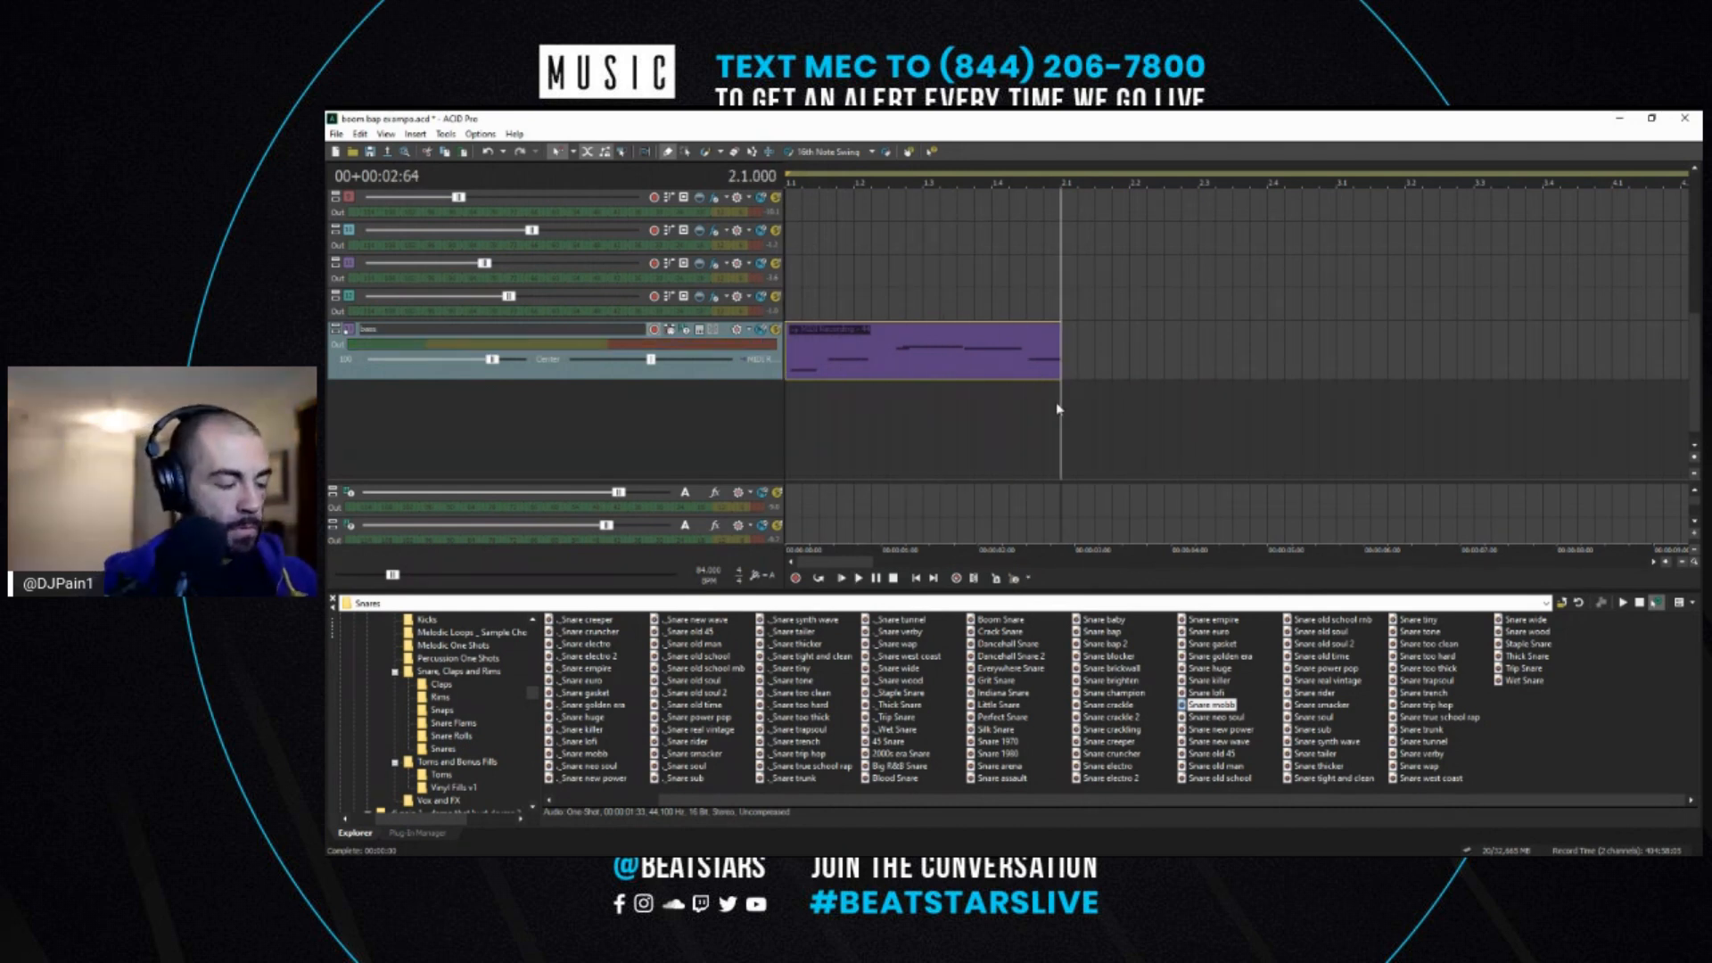
# - Rehearse the bar 2 bass line by repeatedly playing the beat from 2.1.000
pyautogui.press('space')
pyautogui.press('space')
pyautogui.press('space')
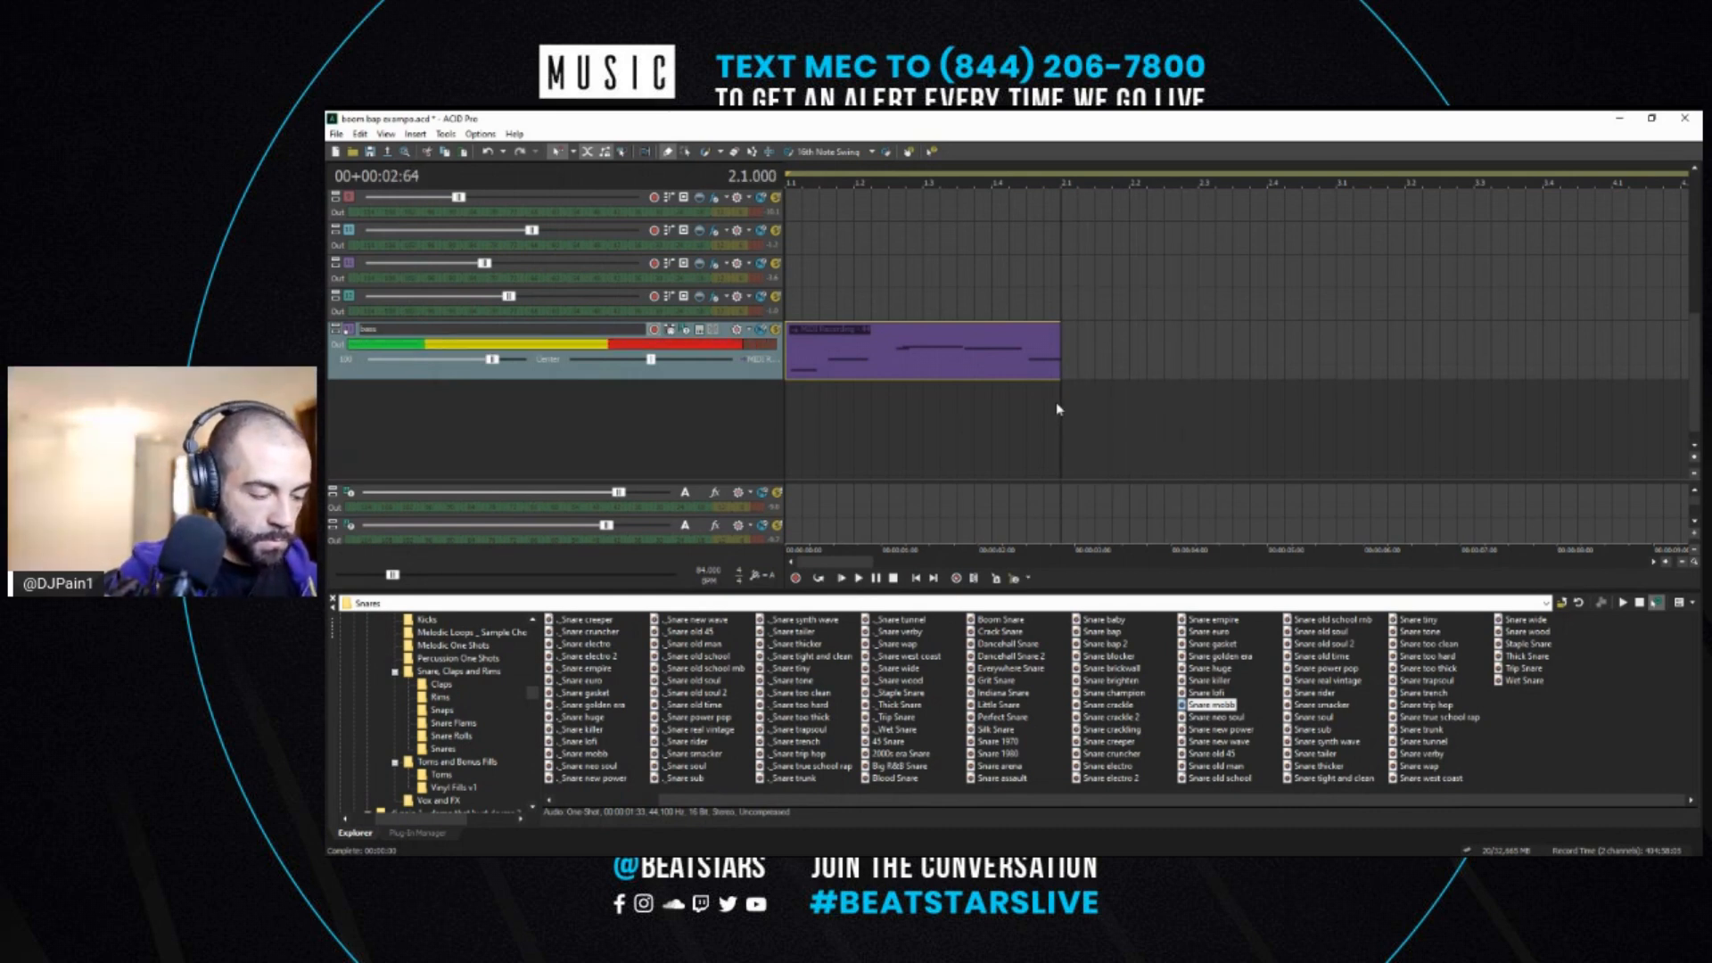
pyautogui.press('space')
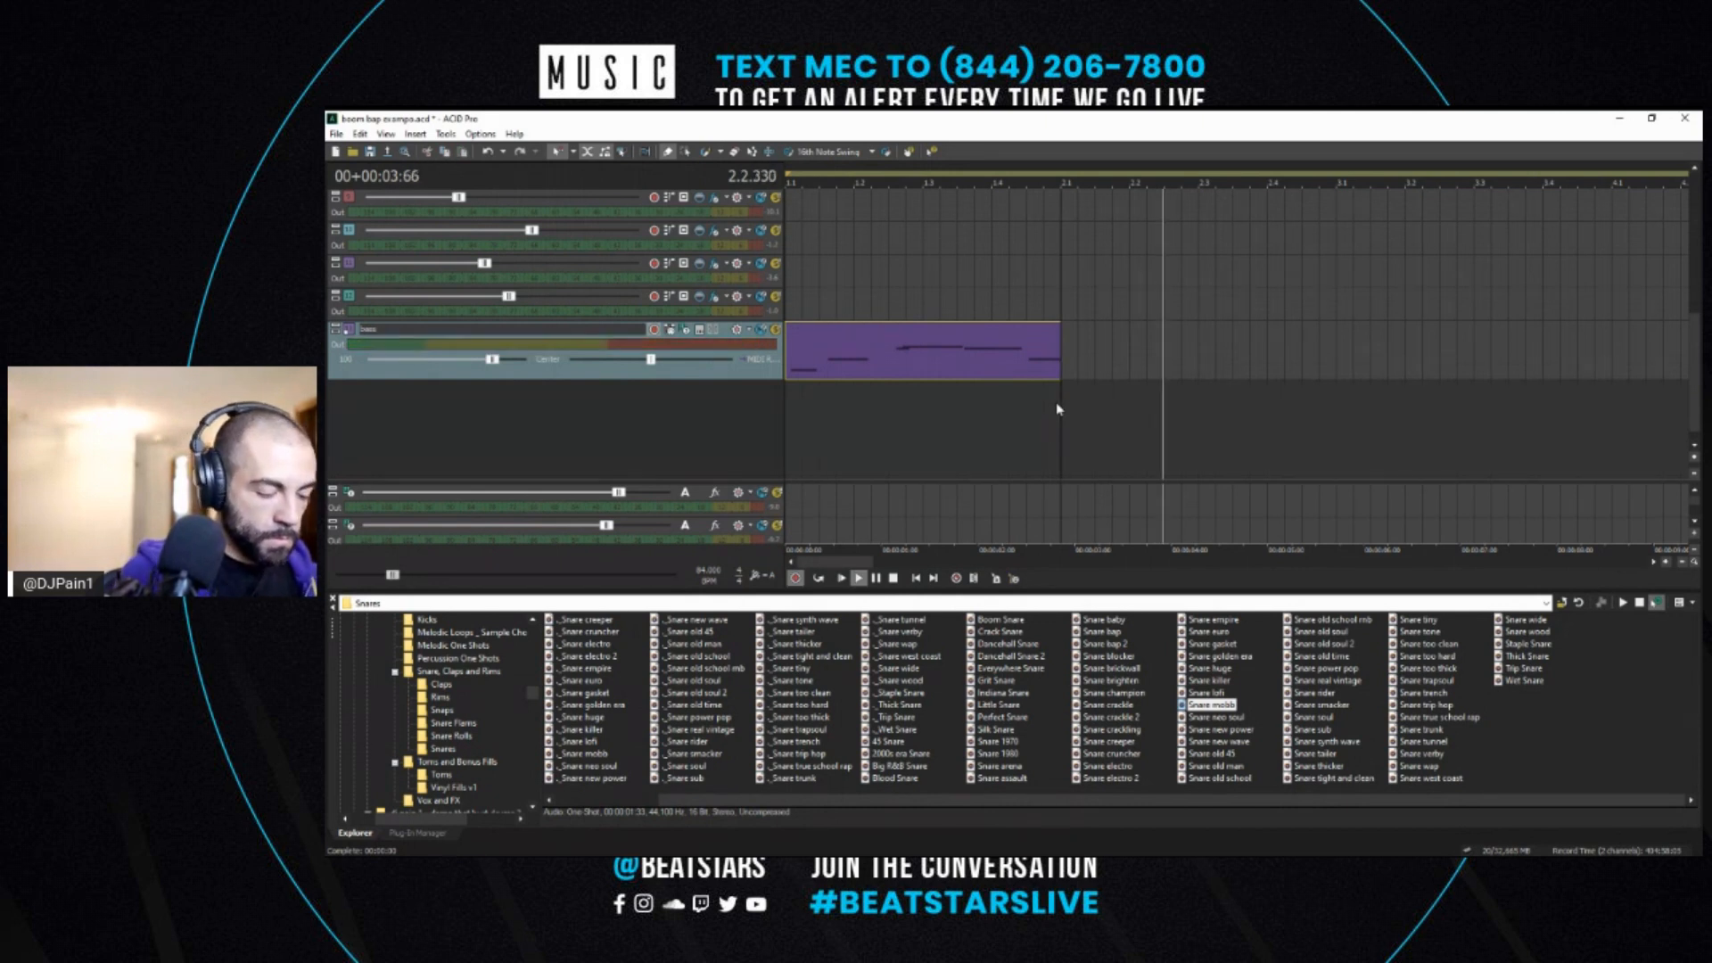
pyautogui.press('space')
pyautogui.press('space')
pyautogui.press('space')
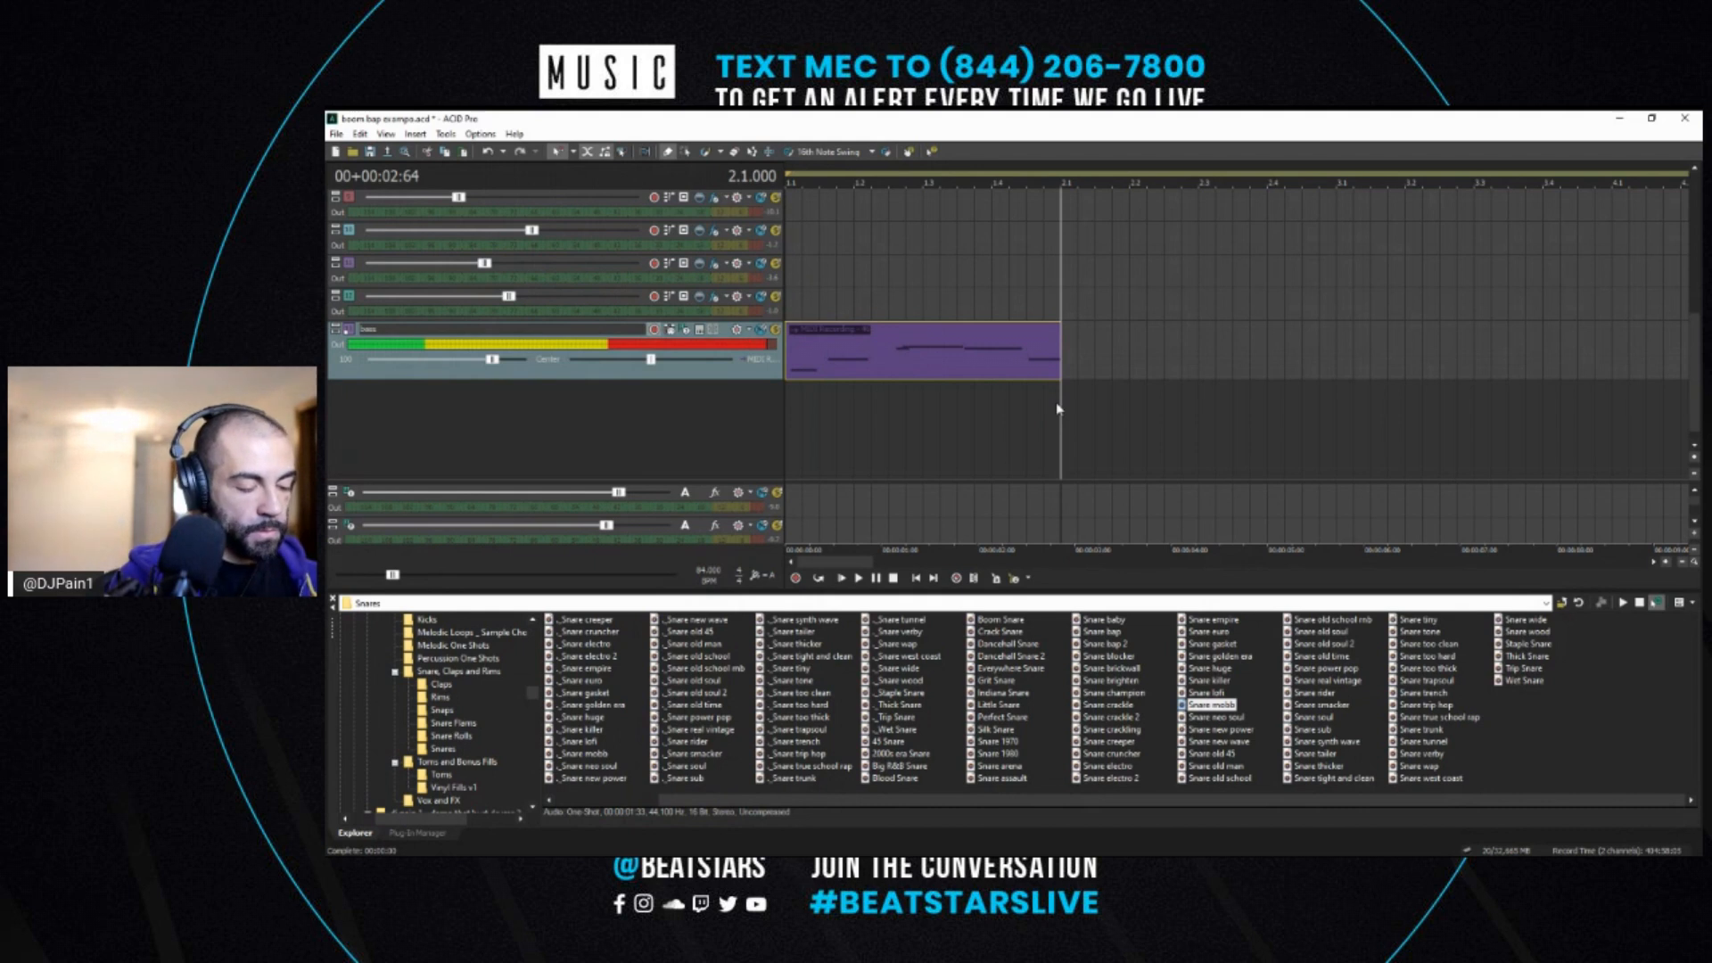
# - Record the bar 2 bass line from 2.1.000 past 3.1.000 on the bass track and play back the take
pyautogui.press('space')
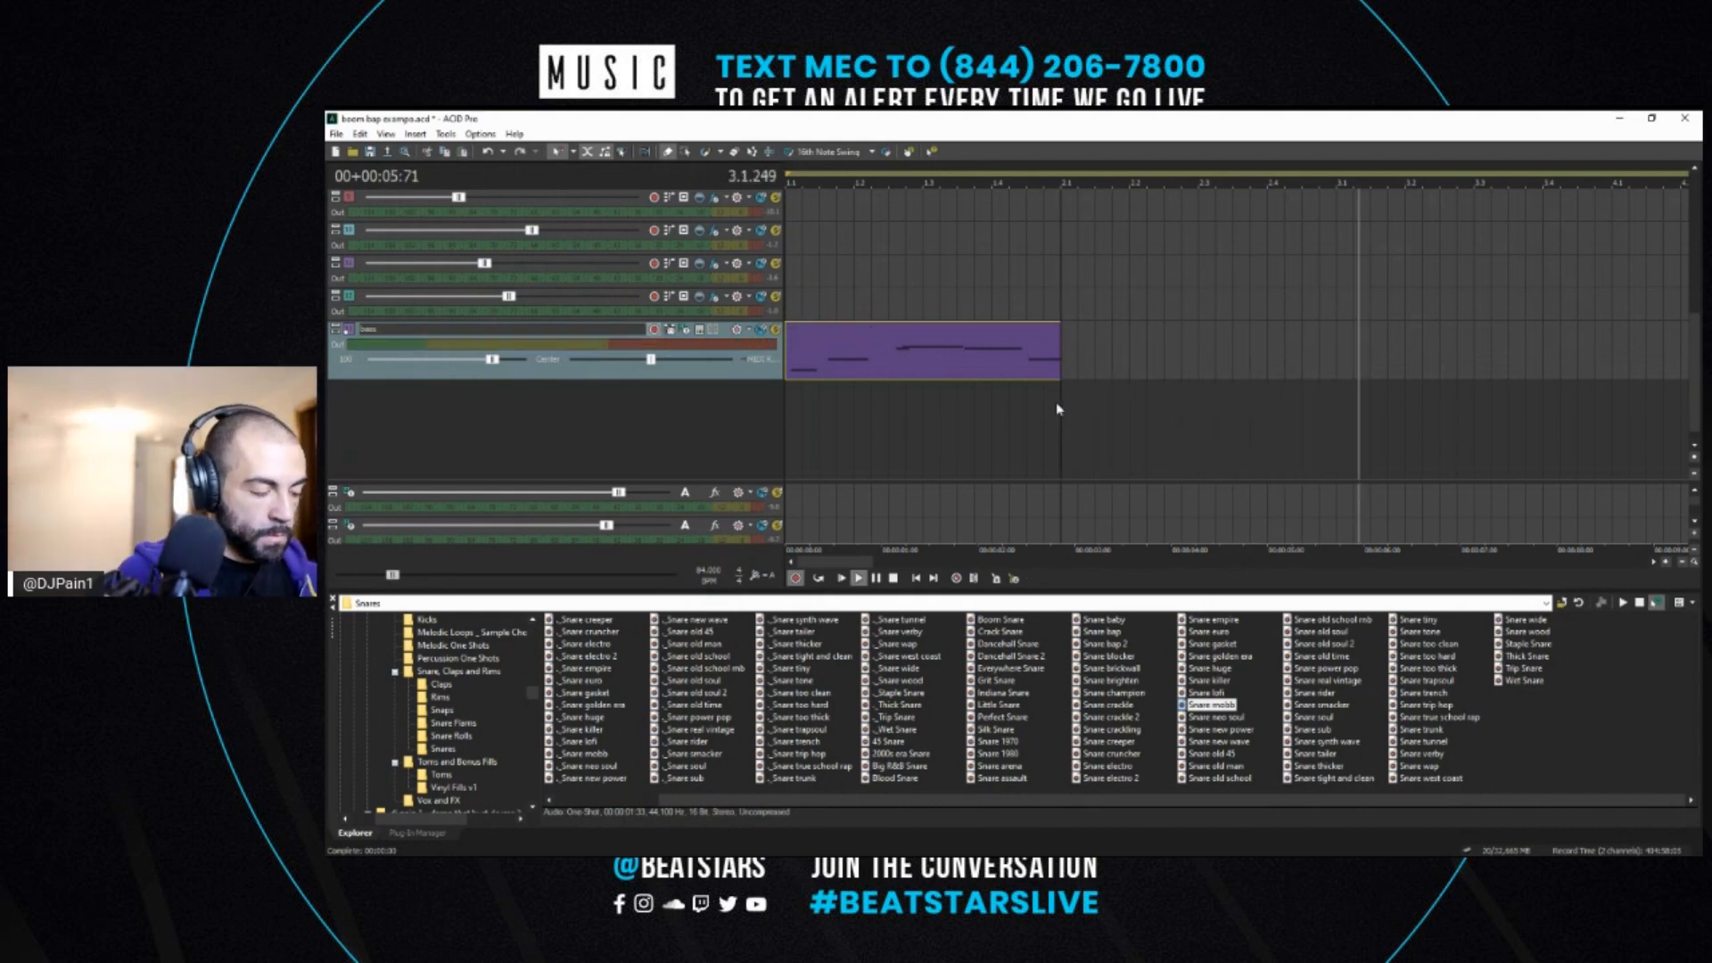
pyautogui.press('space')
pyautogui.moveTo(1061, 355); pyautogui.dragTo(1509, 354)
pyautogui.press('space')
pyautogui.scroll(-4, 1418, 333)
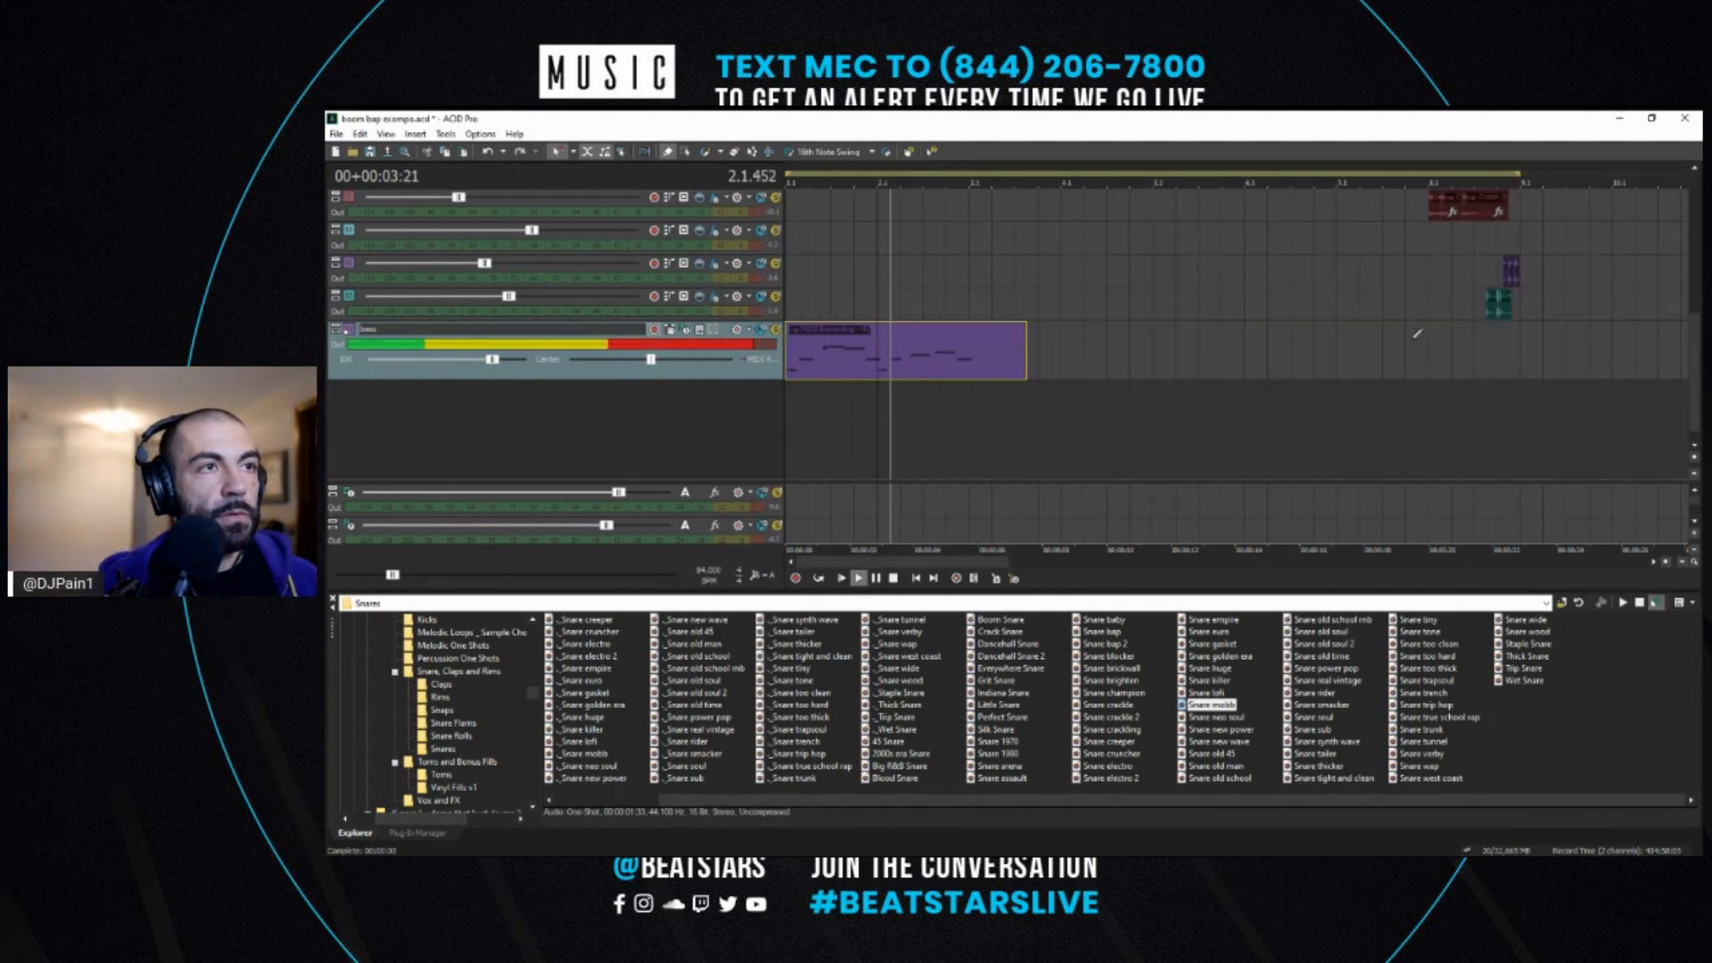
# - Split the bass recording at 3.1.000 and delete its tail so two bars remain
pyautogui.click(973, 351)
pyautogui.press('s')
pyautogui.press('Delete')
pyautogui.press('space')
# - Move the slightly early bass note in bar 2 to start exactly at 2.2.384, using the bass clip's properties
pyautogui.click(918, 371)
pyautogui.scroll(3, 918, 371)
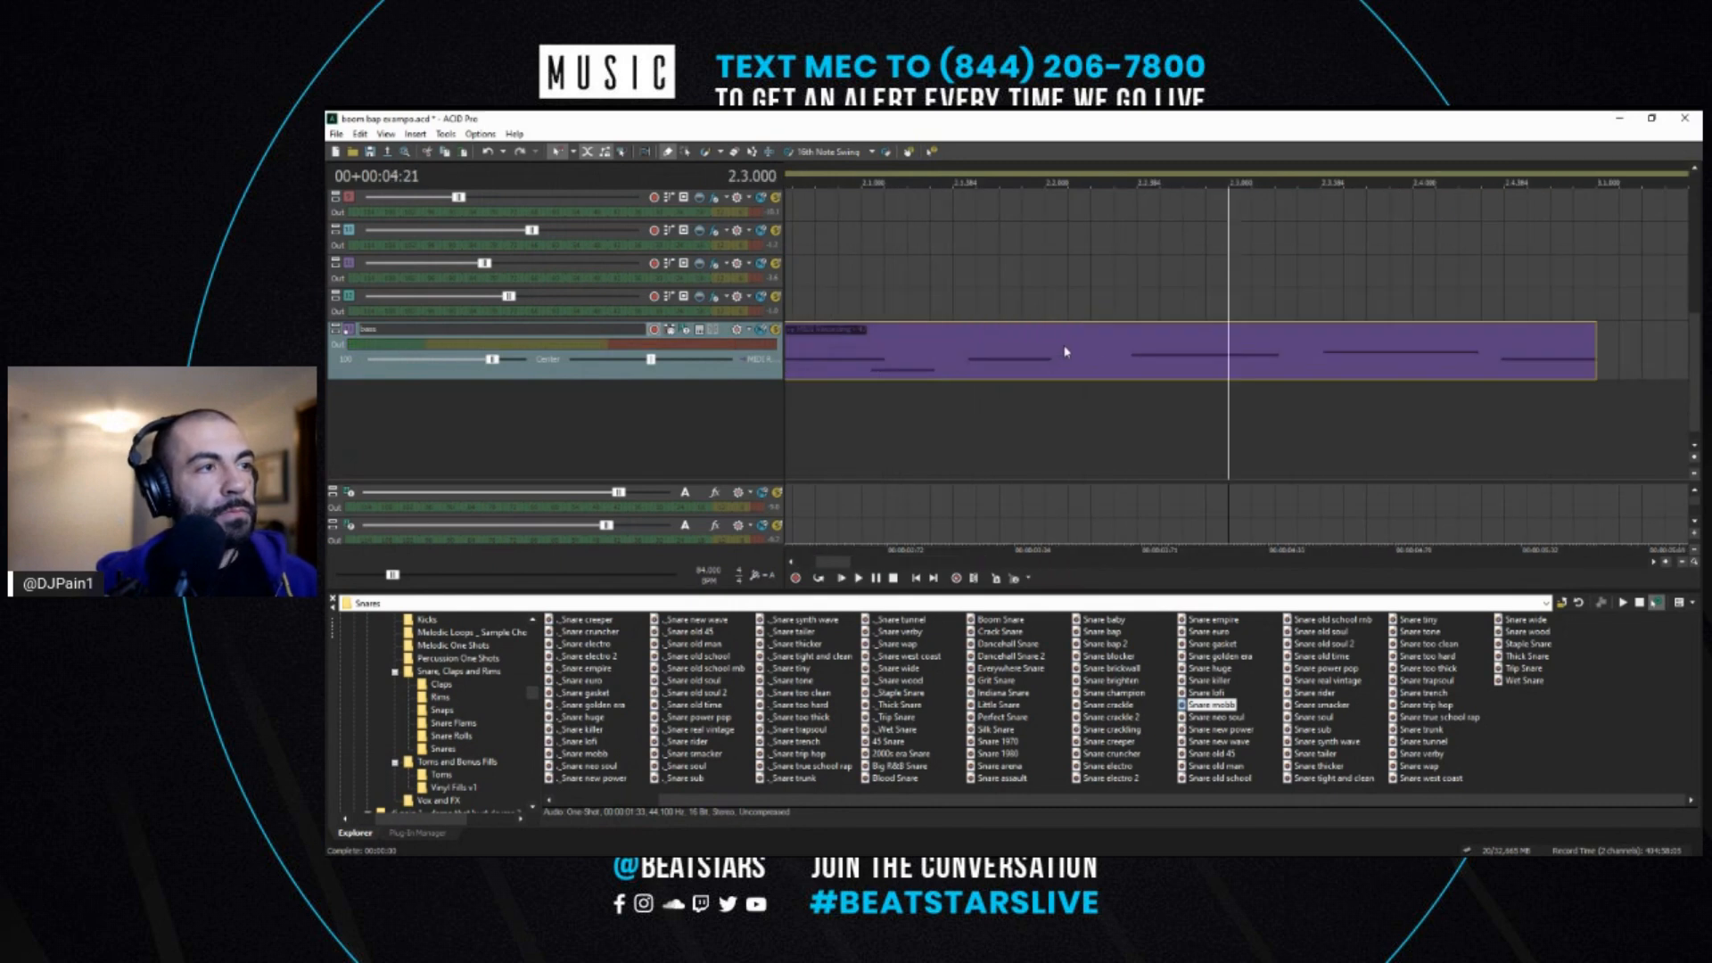
pyautogui.click(1121, 356)
pyautogui.click(1142, 370)
pyautogui.scroll(1, 1142, 370)
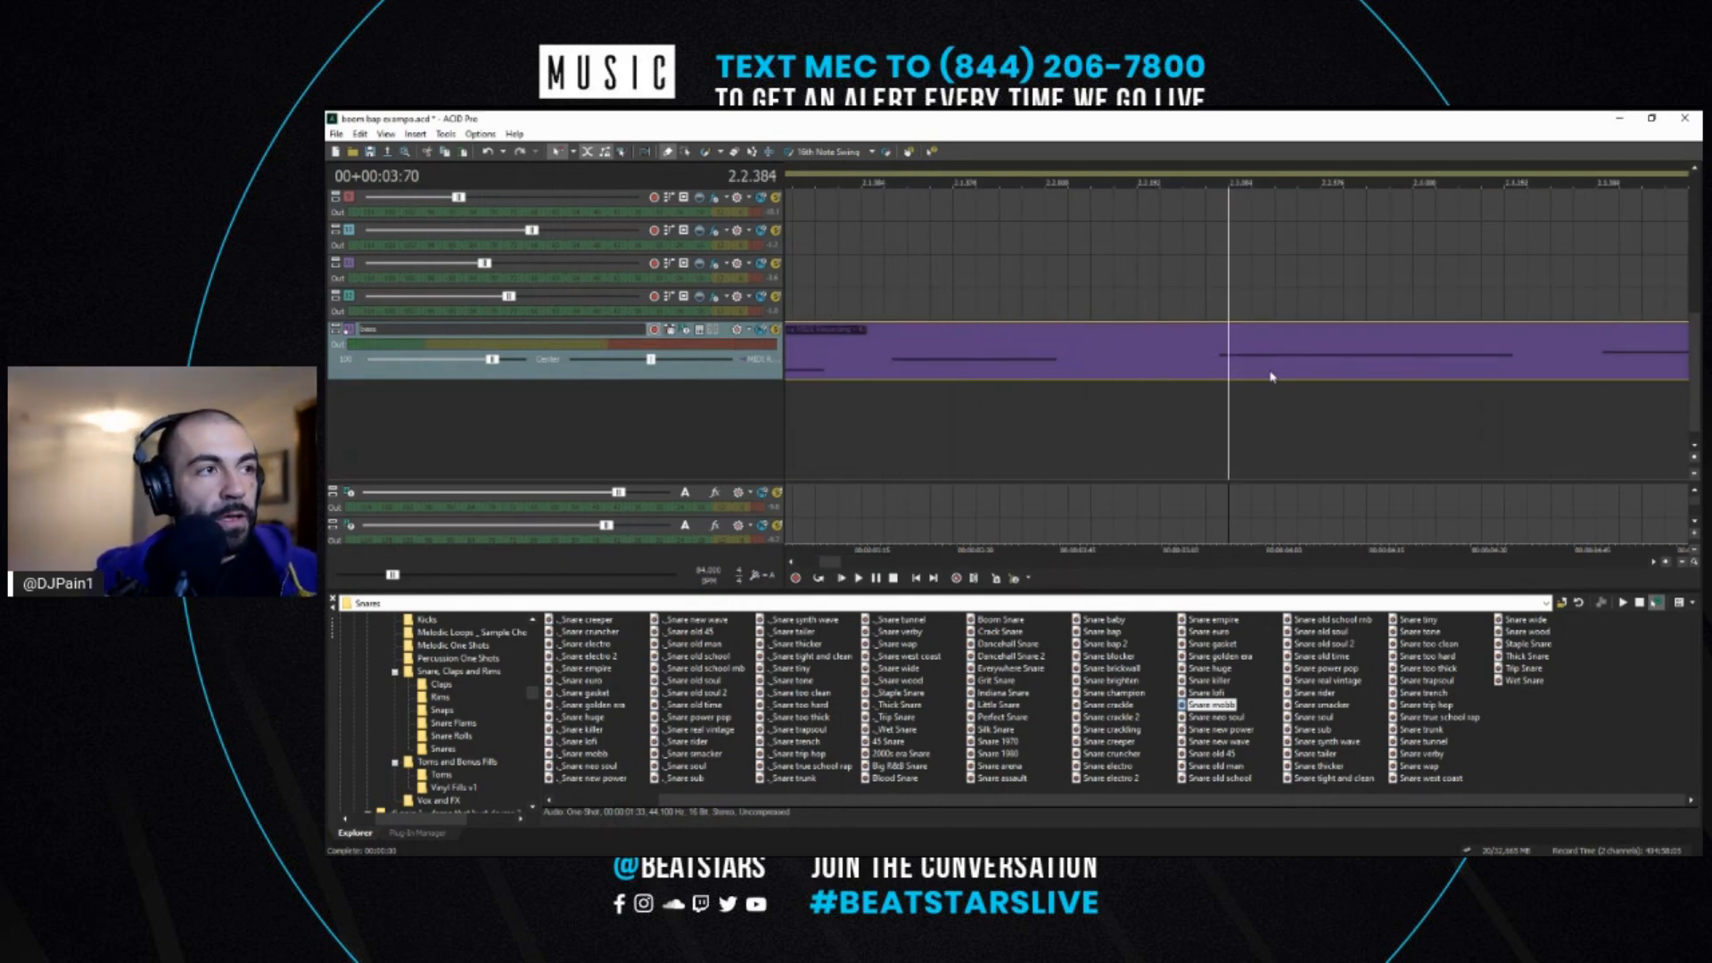
pyautogui.scroll(1, 1240, 364)
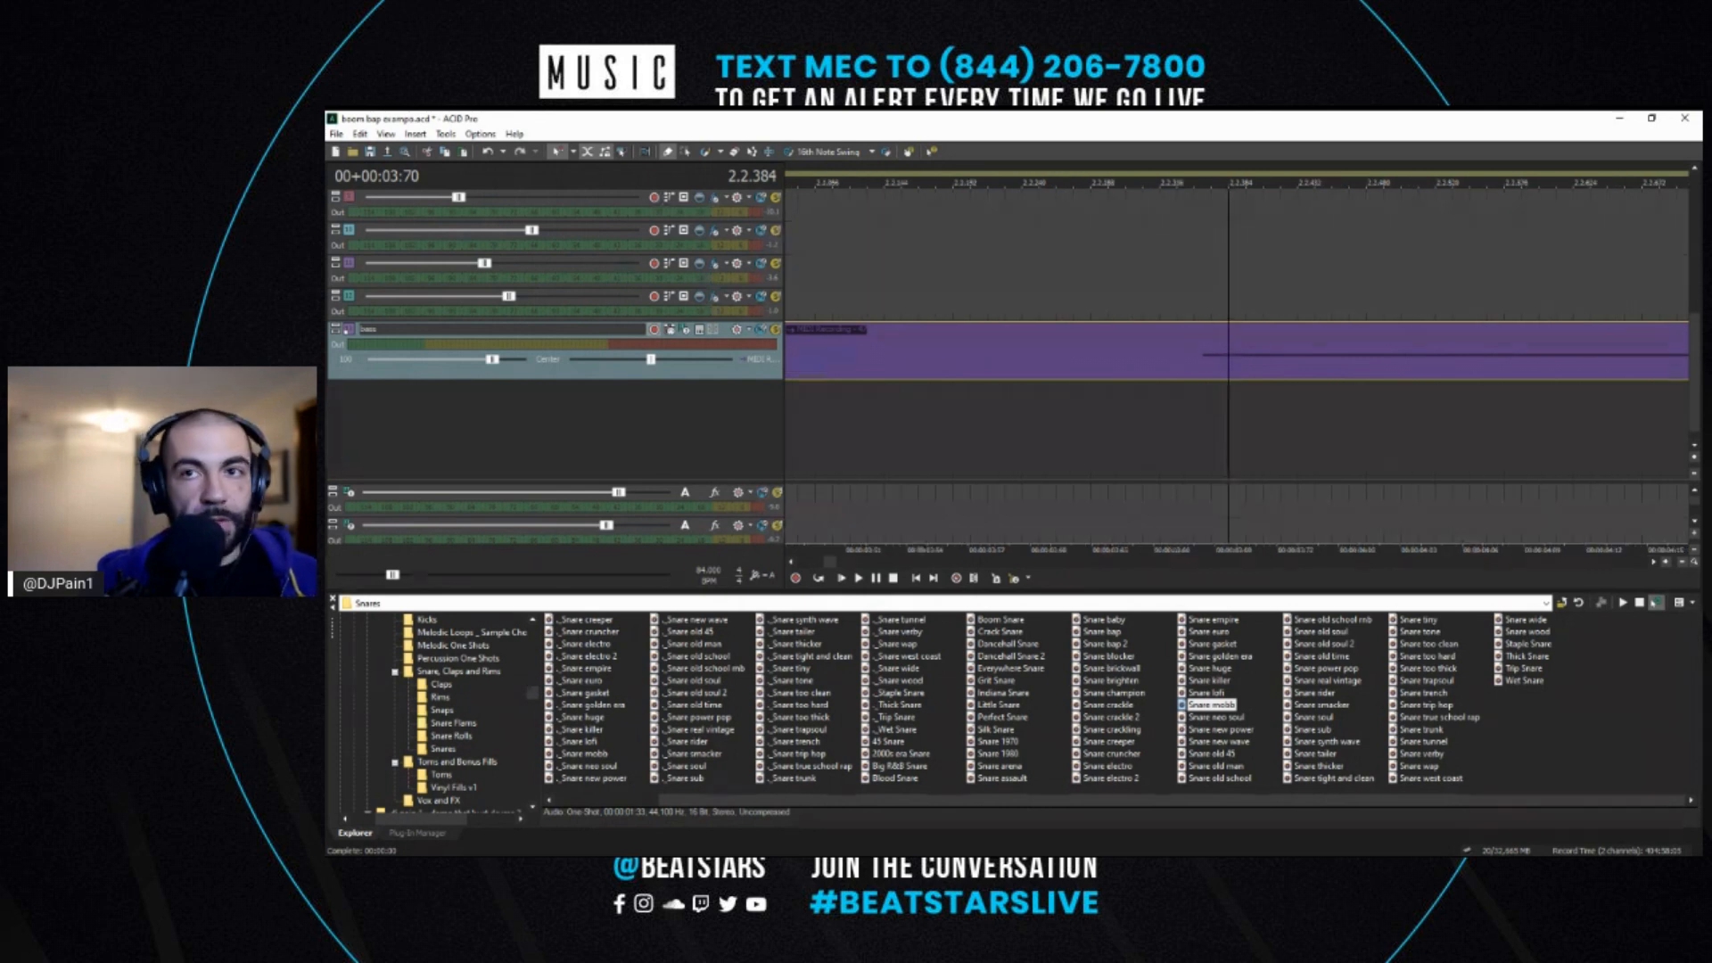
pyautogui.moveTo(1702, 263); pyautogui.dragTo(1349, 249)
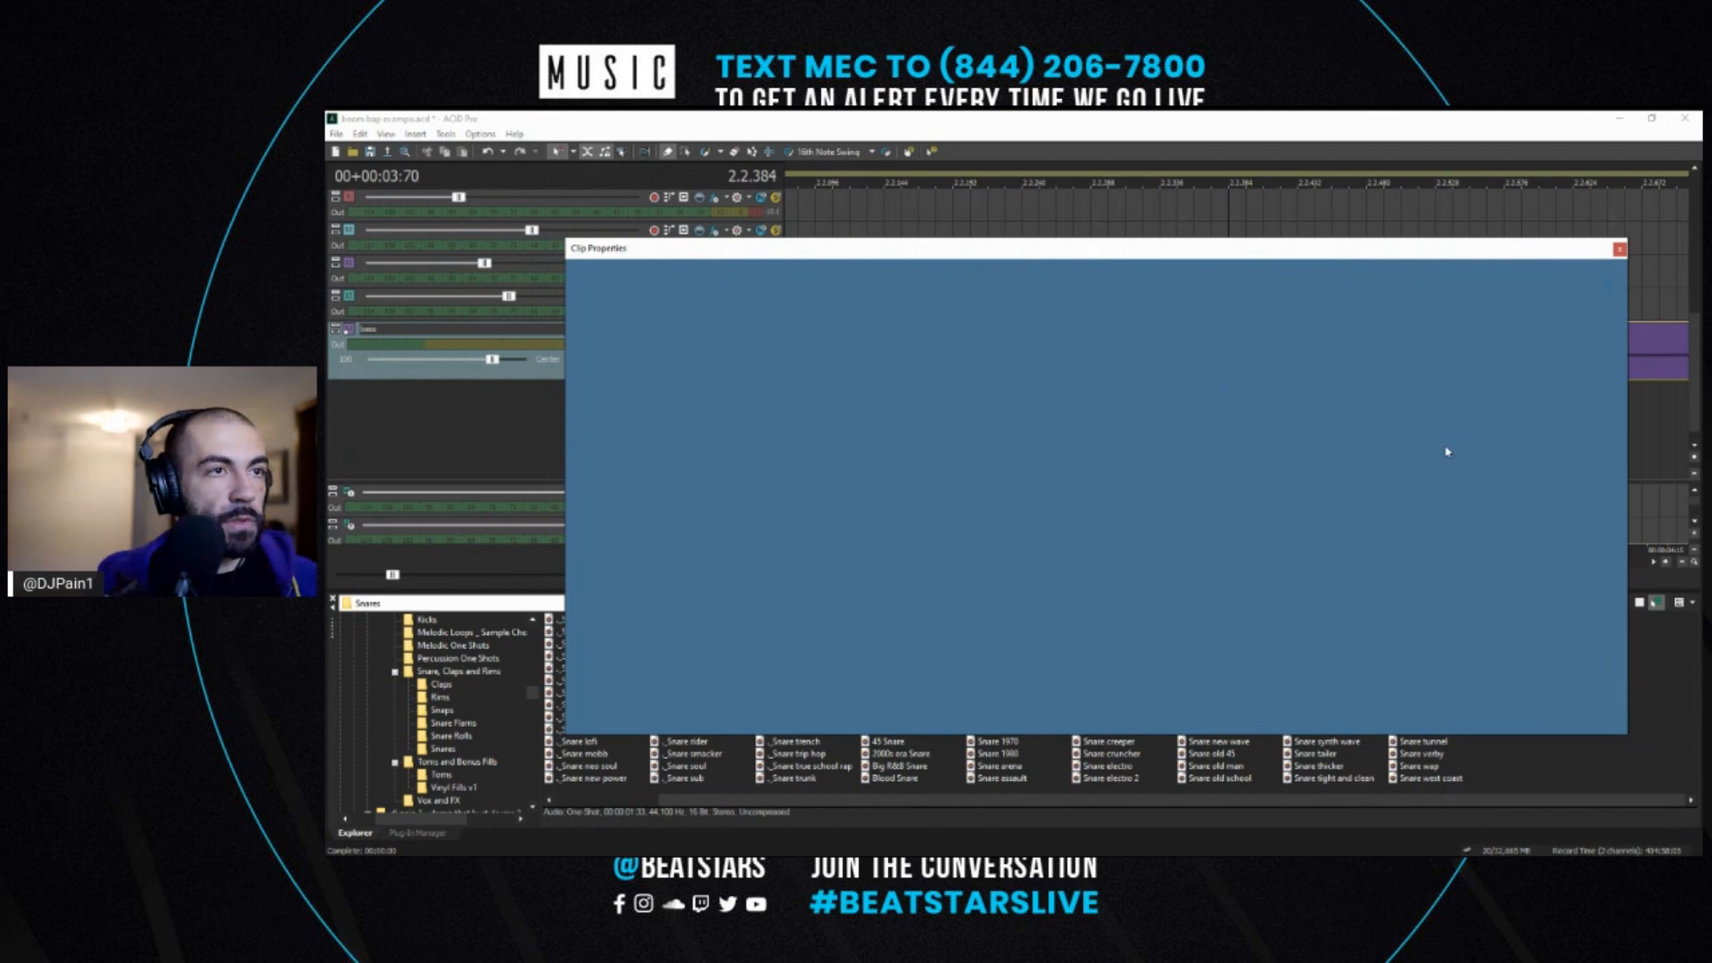
pyautogui.click(1621, 251)
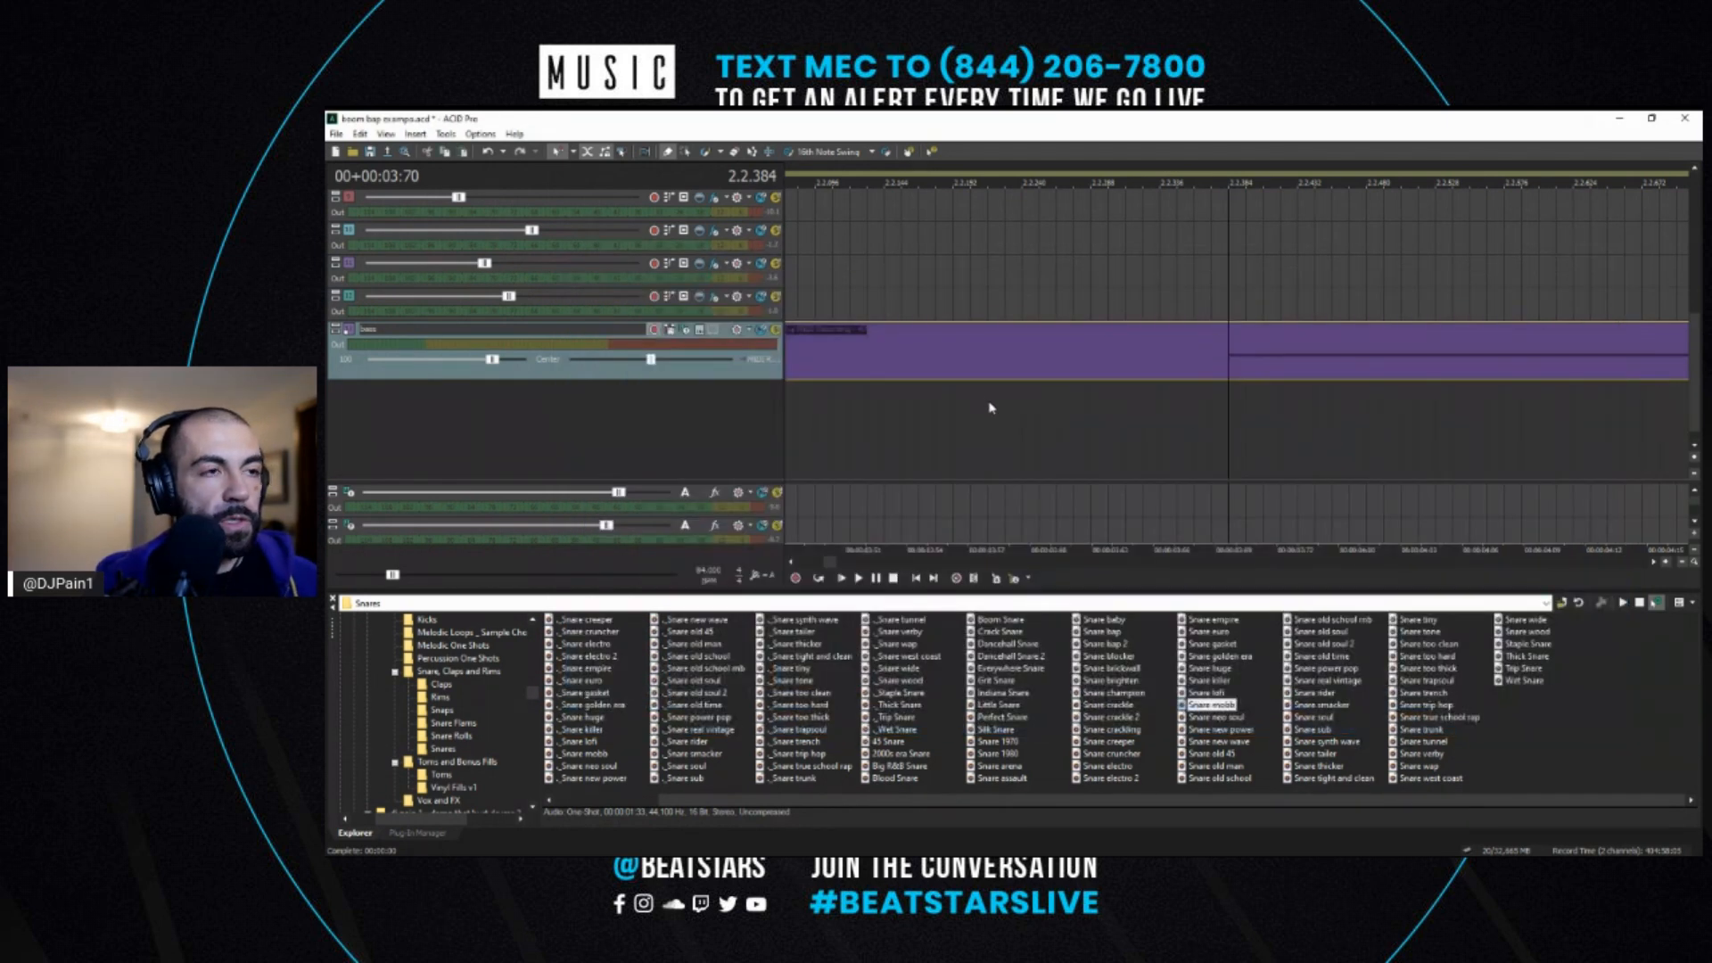
# - Paste a copy of the two-bar bass clip at 3.1.000 and play the beat from there
pyautogui.scroll(-5, 1008, 419)
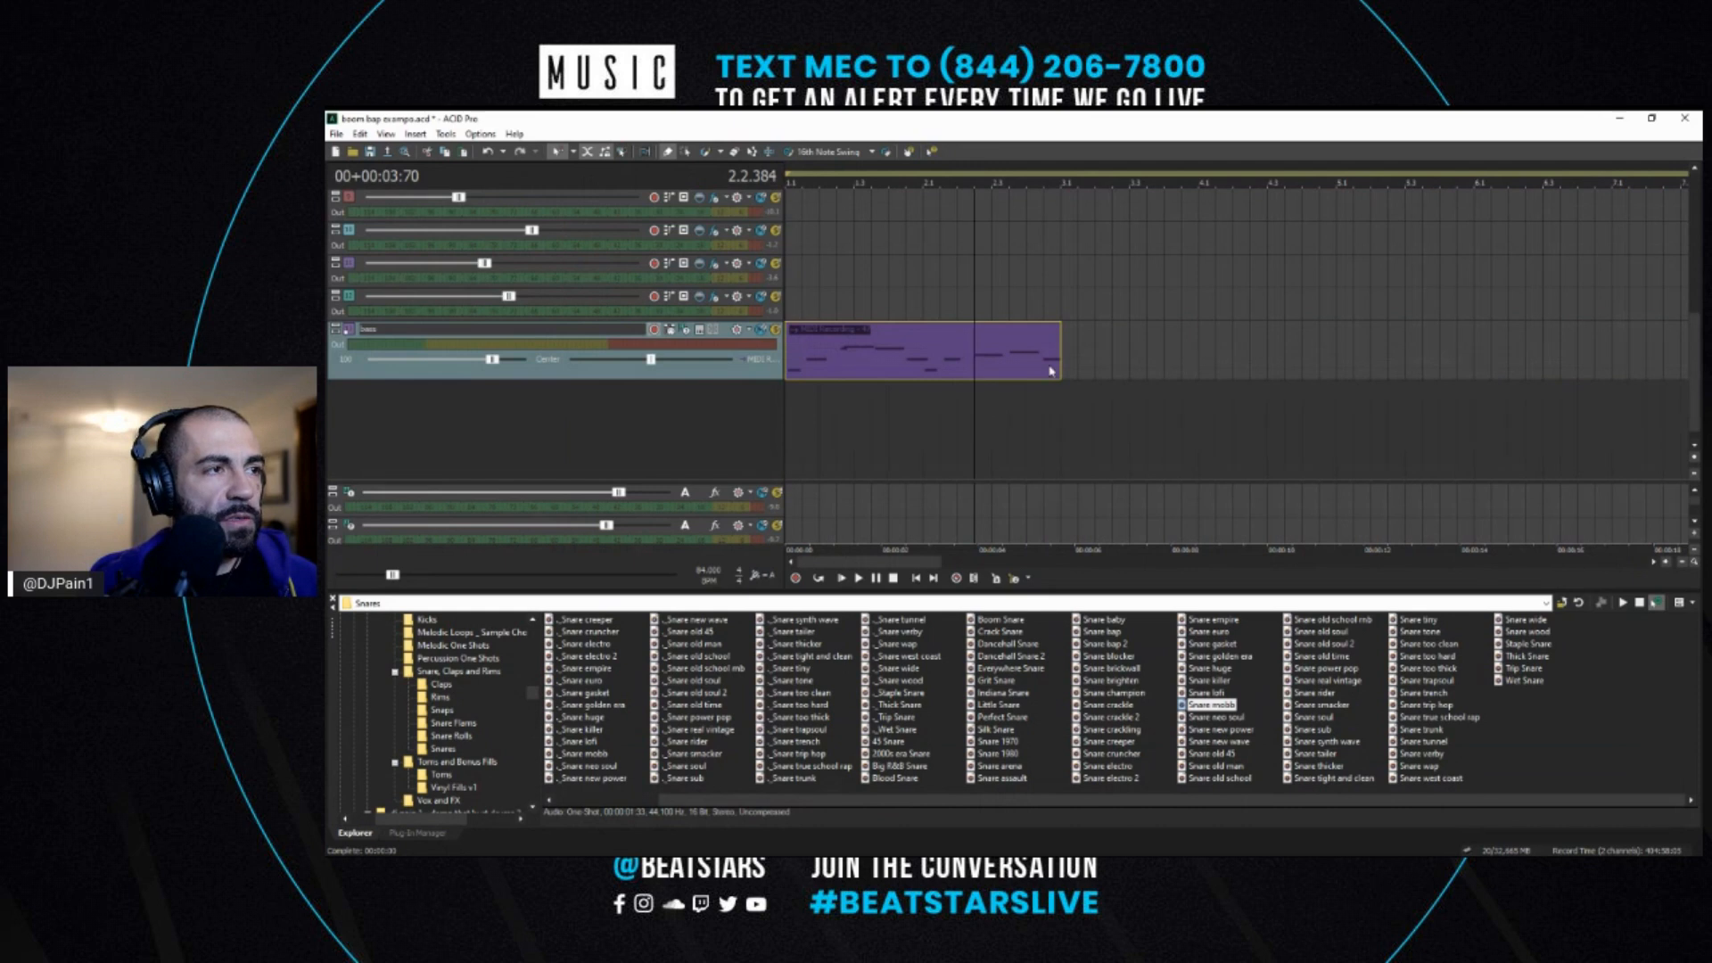
pyautogui.click(922, 363)
pyautogui.click(1059, 361)
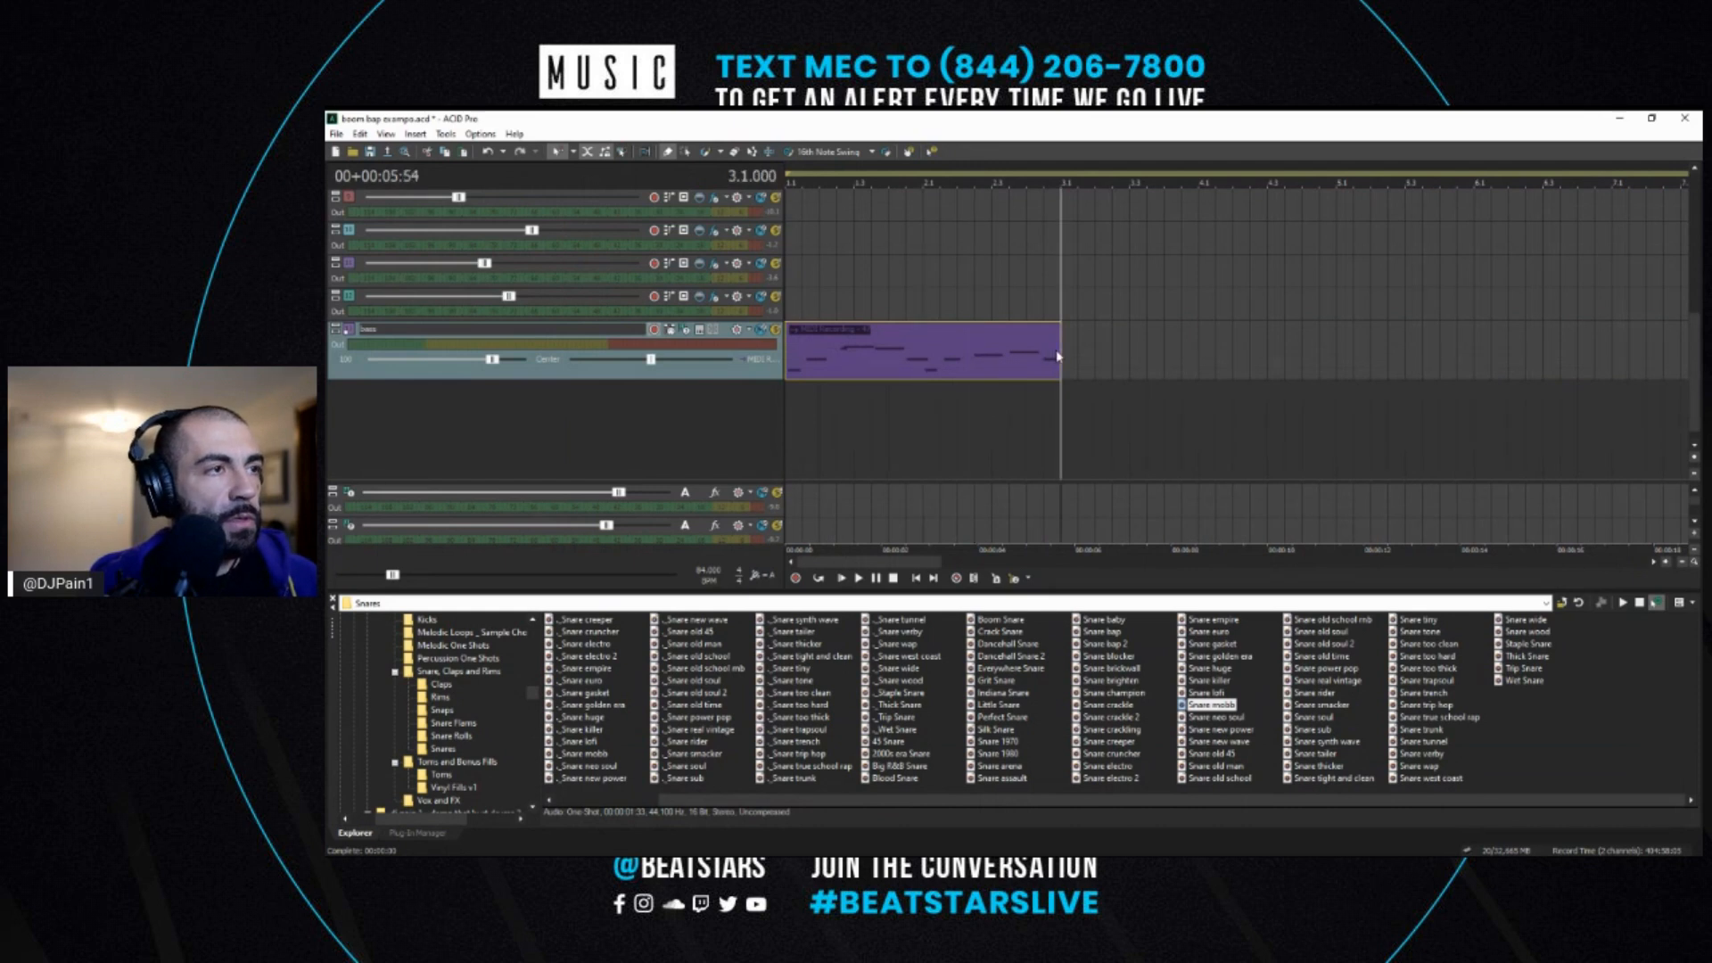
pyautogui.hotkey('ctrl', 'v')
pyautogui.click(1062, 393)
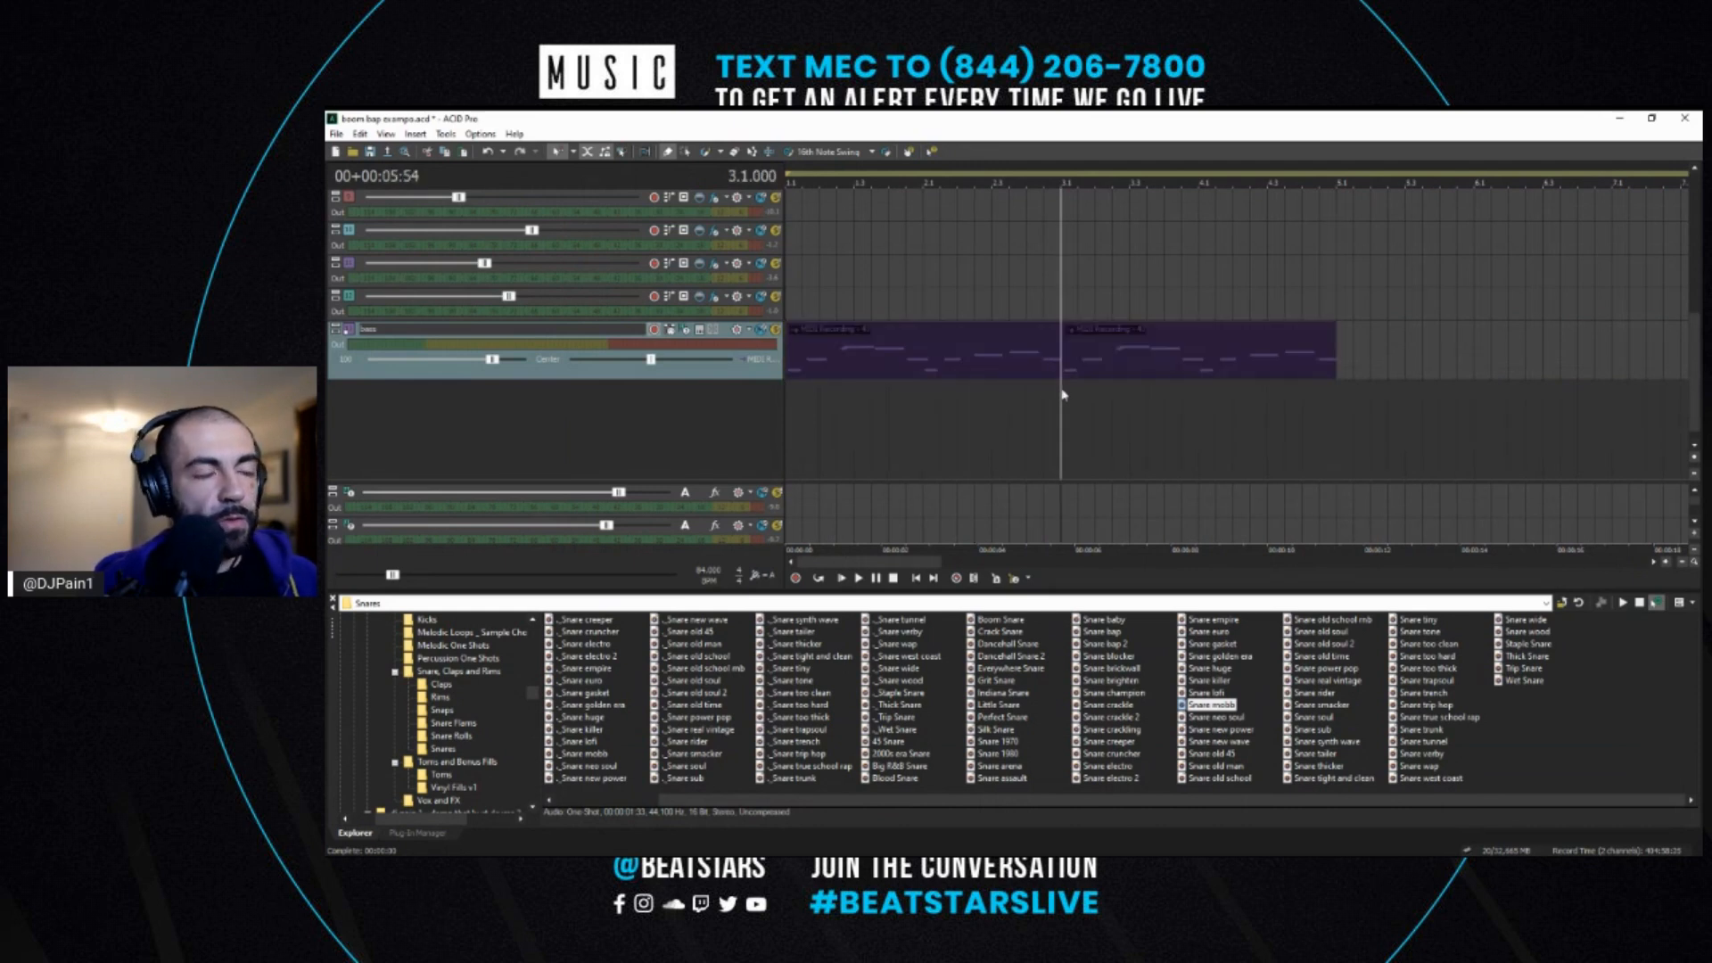
pyautogui.press('space')
# - Copy both two-bar bass clips and paste them from 5.1.000 to fill bars 5 to 8
pyautogui.scroll(-4, 1103, 368)
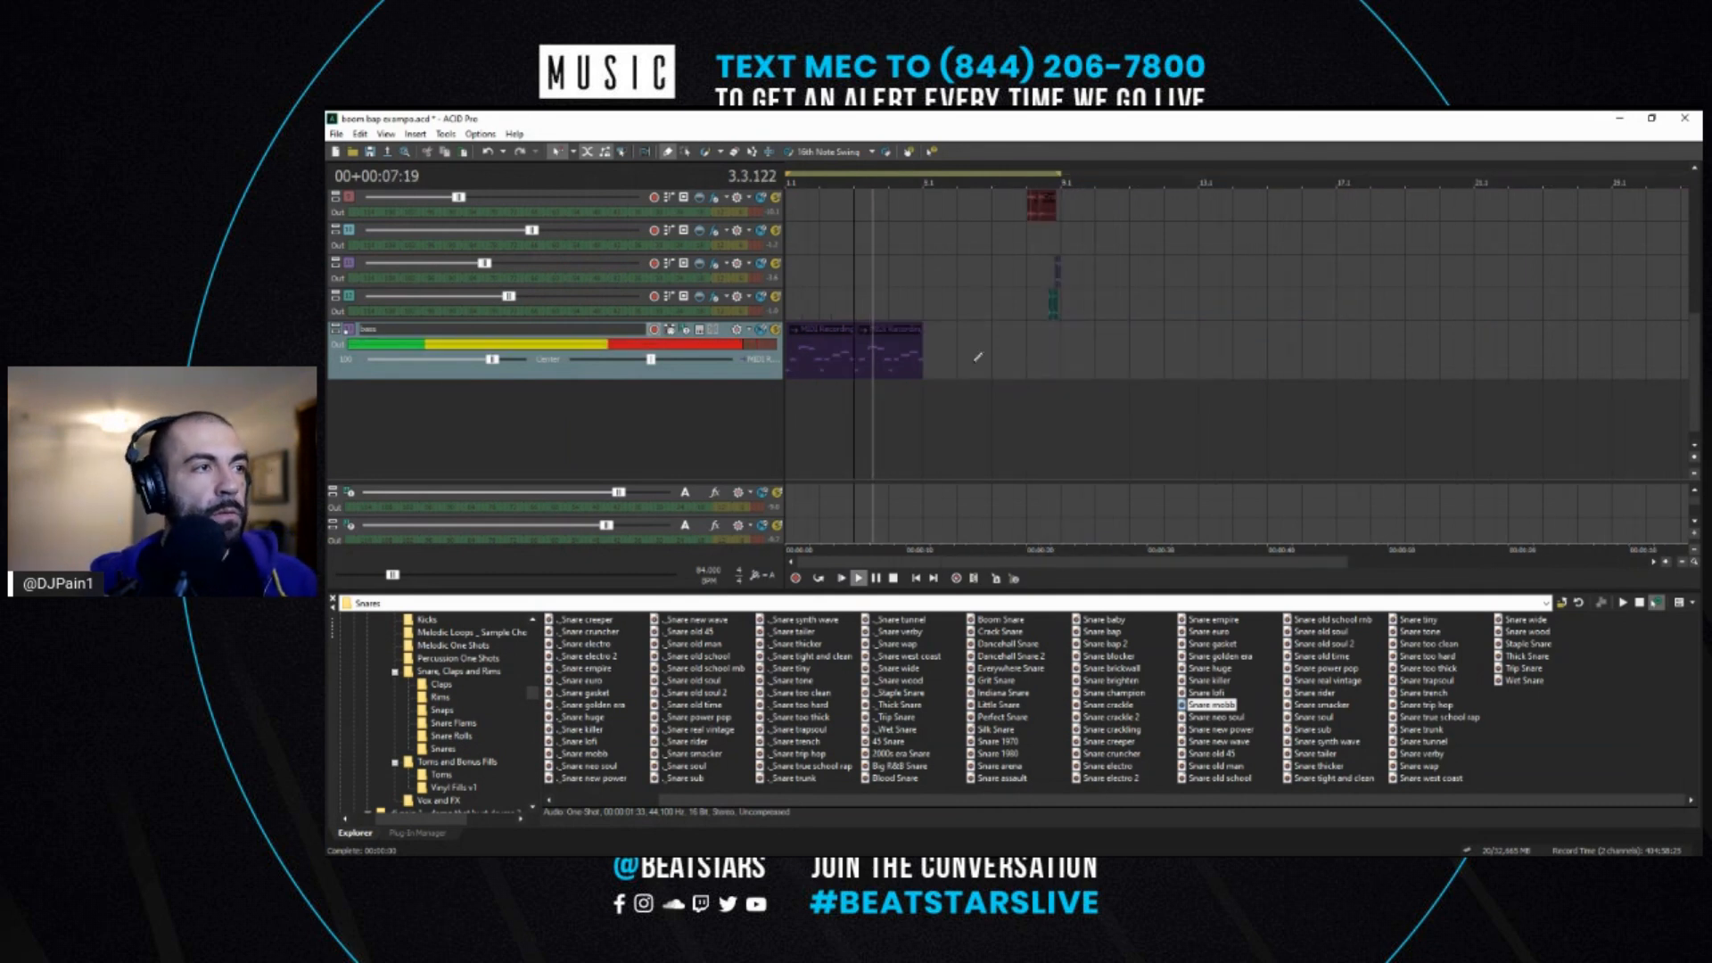
pyautogui.click(913, 361)
pyautogui.keyDown('ctrl'); pyautogui.click(839, 363); pyautogui.keyUp('ctrl')
pyautogui.hotkey('ctrl', 'c')
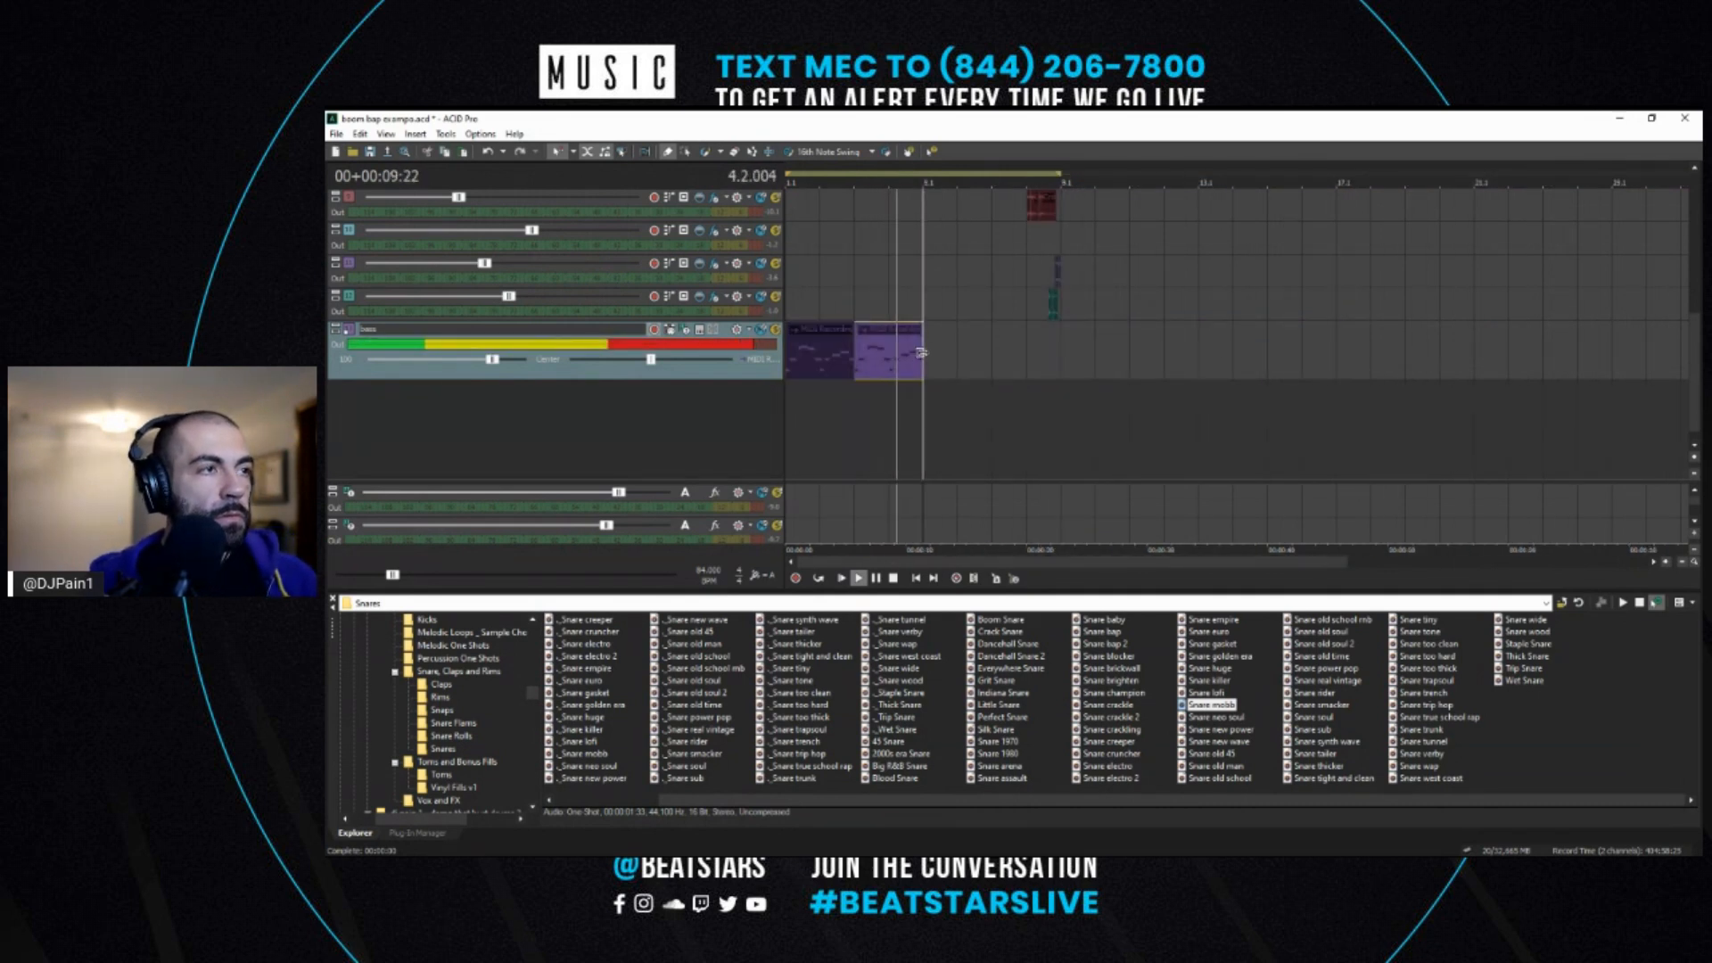
pyautogui.hotkey('ctrl', 'v')
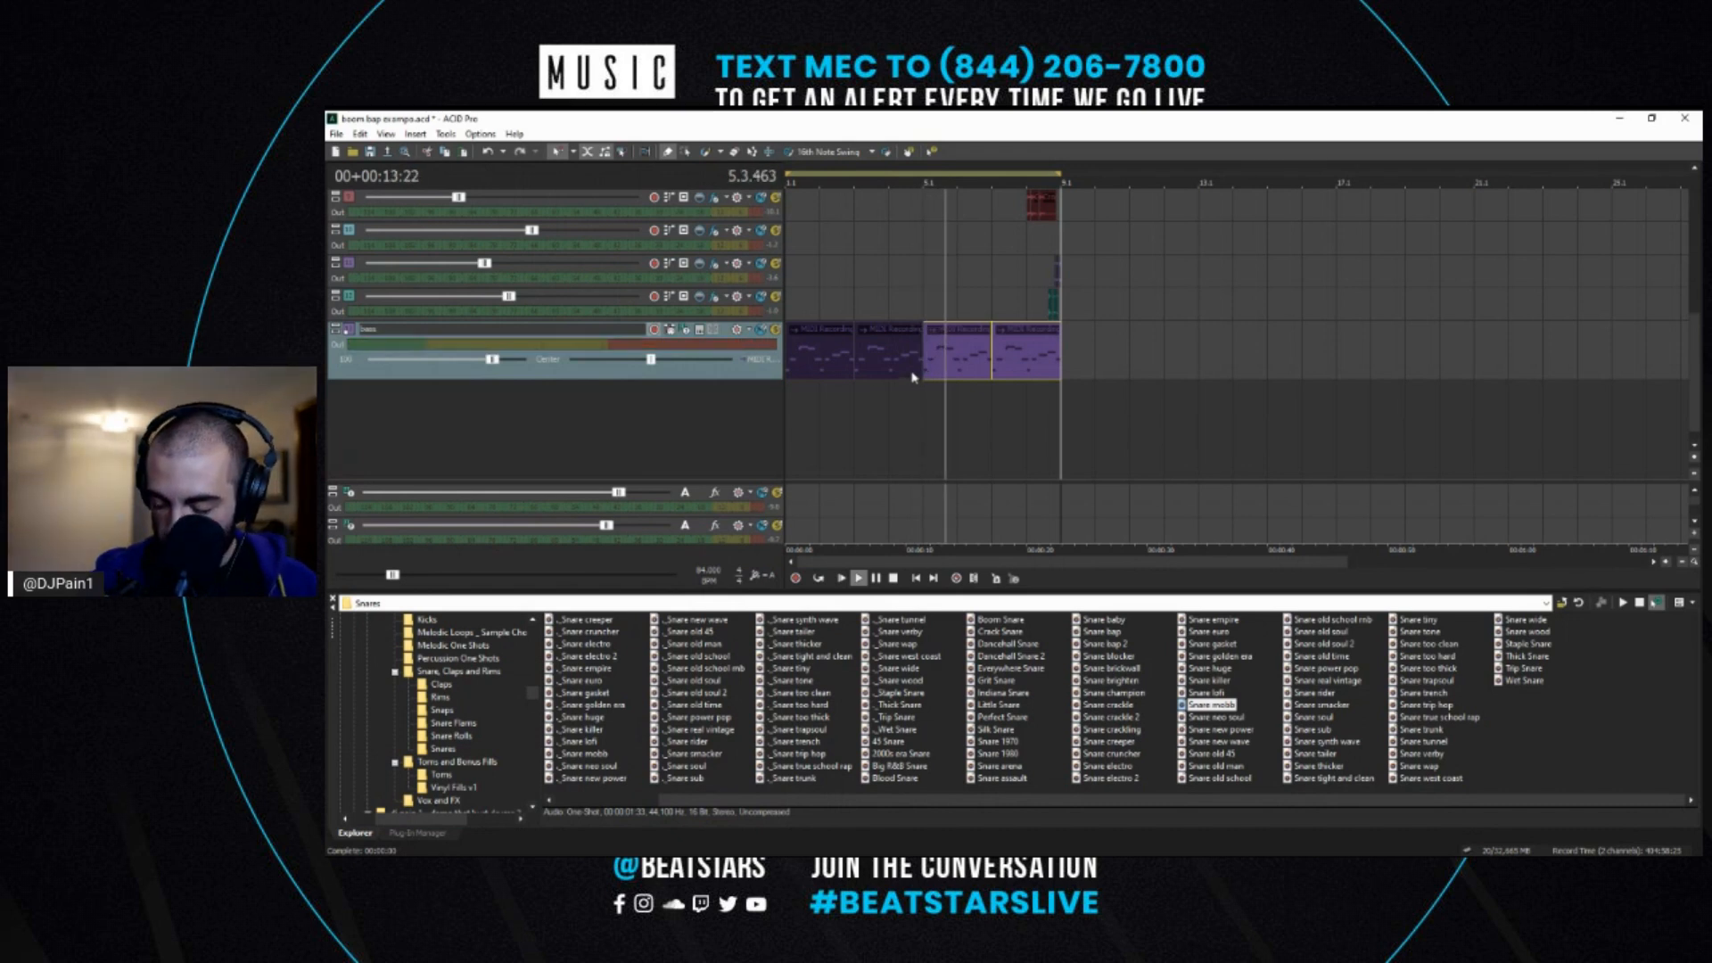
# - Split the bars 5-6 bass clip at 6.1.000 and delete the bass clip covering bars 7 and 8
pyautogui.scroll(2, 1109, 393)
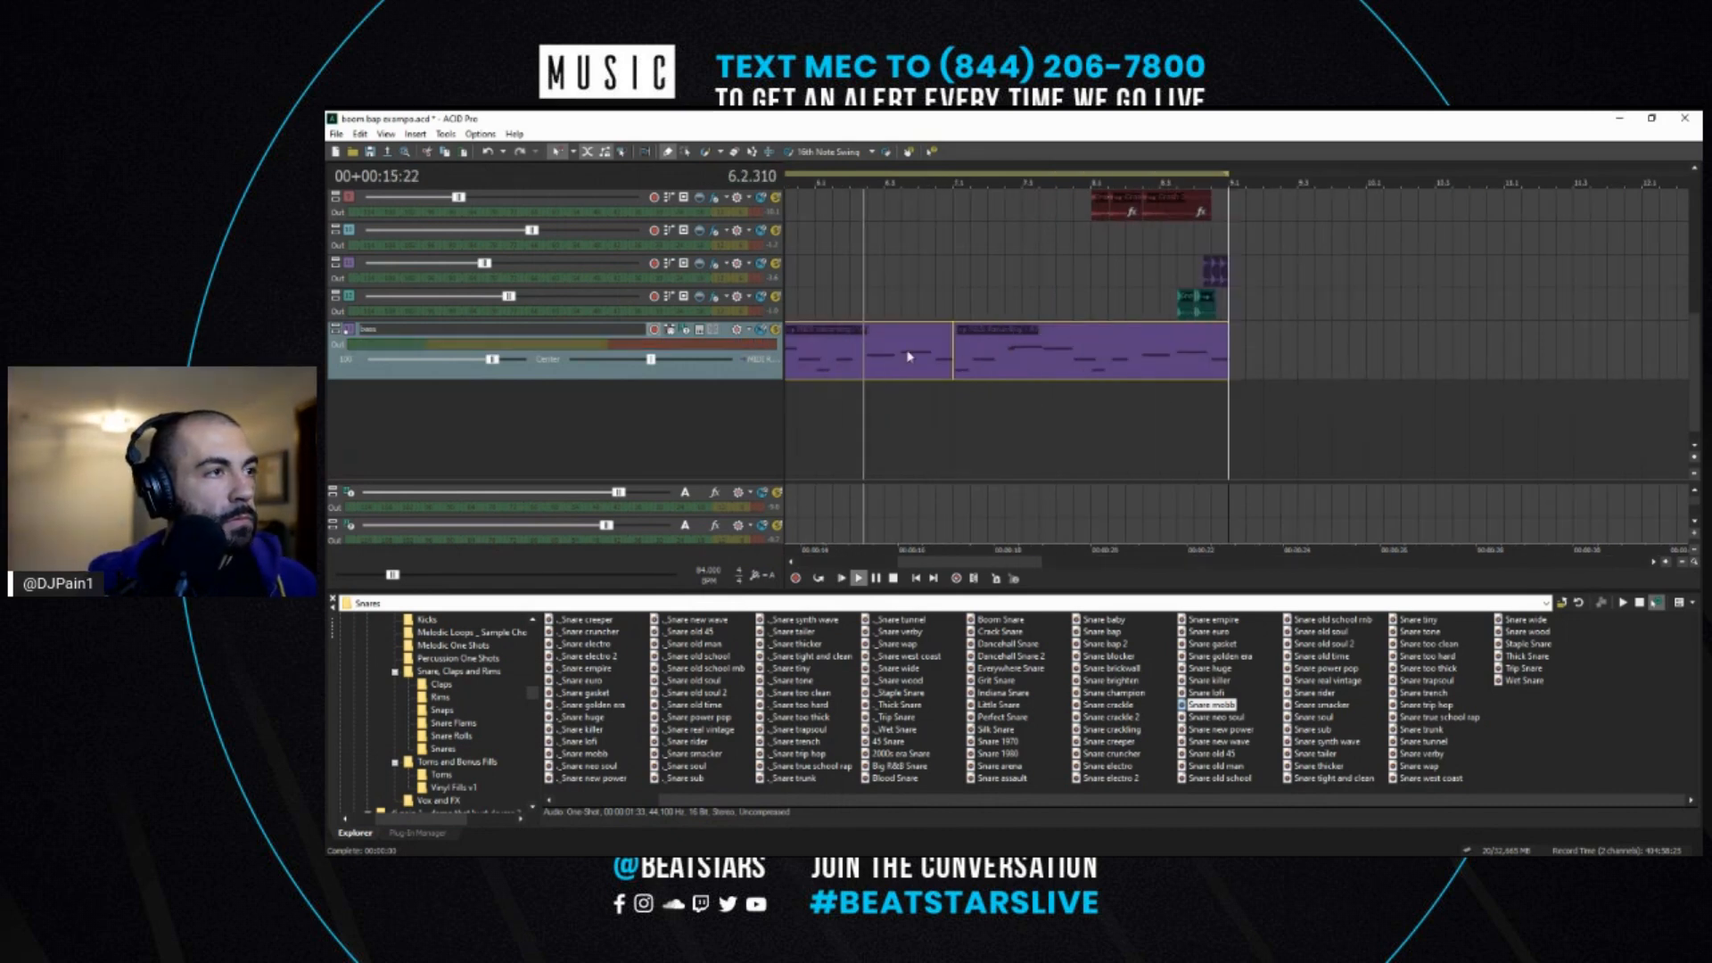
pyautogui.click(822, 379)
pyautogui.click(821, 375)
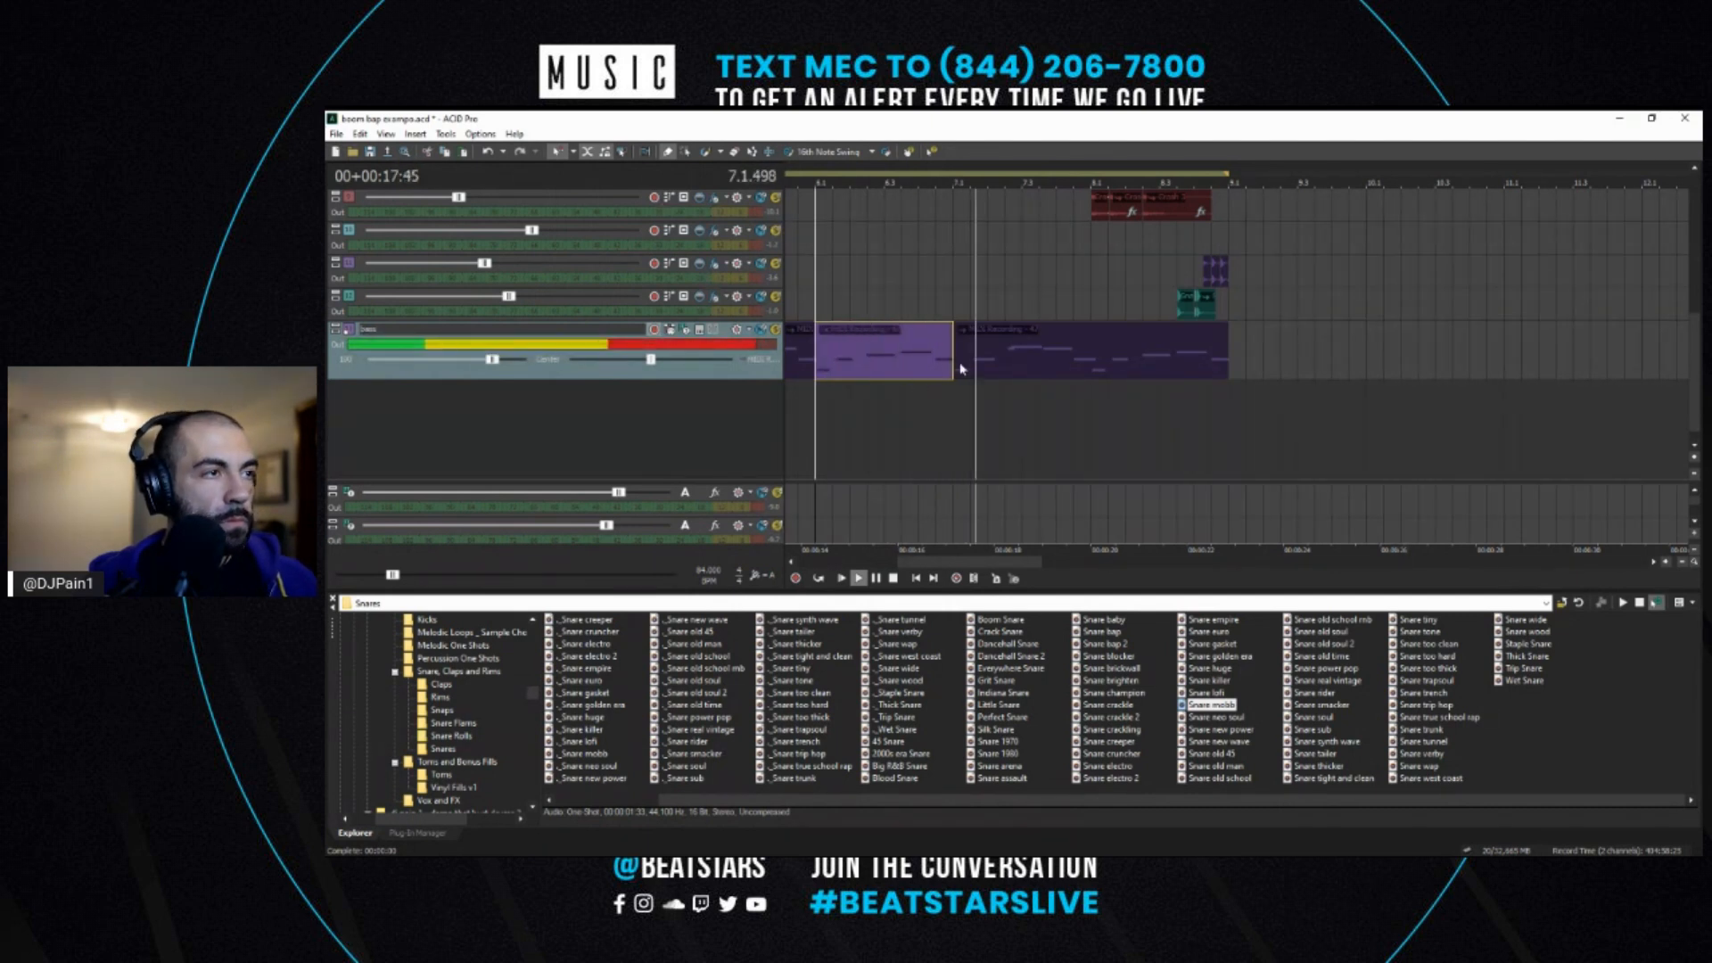
pyautogui.click(999, 354)
pyautogui.press('Delete')
# - Play bar 6 to find the last bass note, split the clip at 6.4.384 and delete the remainder up to 7.1.000
pyautogui.press('space')
pyautogui.press('space')
pyautogui.click(915, 399)
pyautogui.press('space')
pyautogui.press('space')
pyautogui.scroll(3, 915, 400)
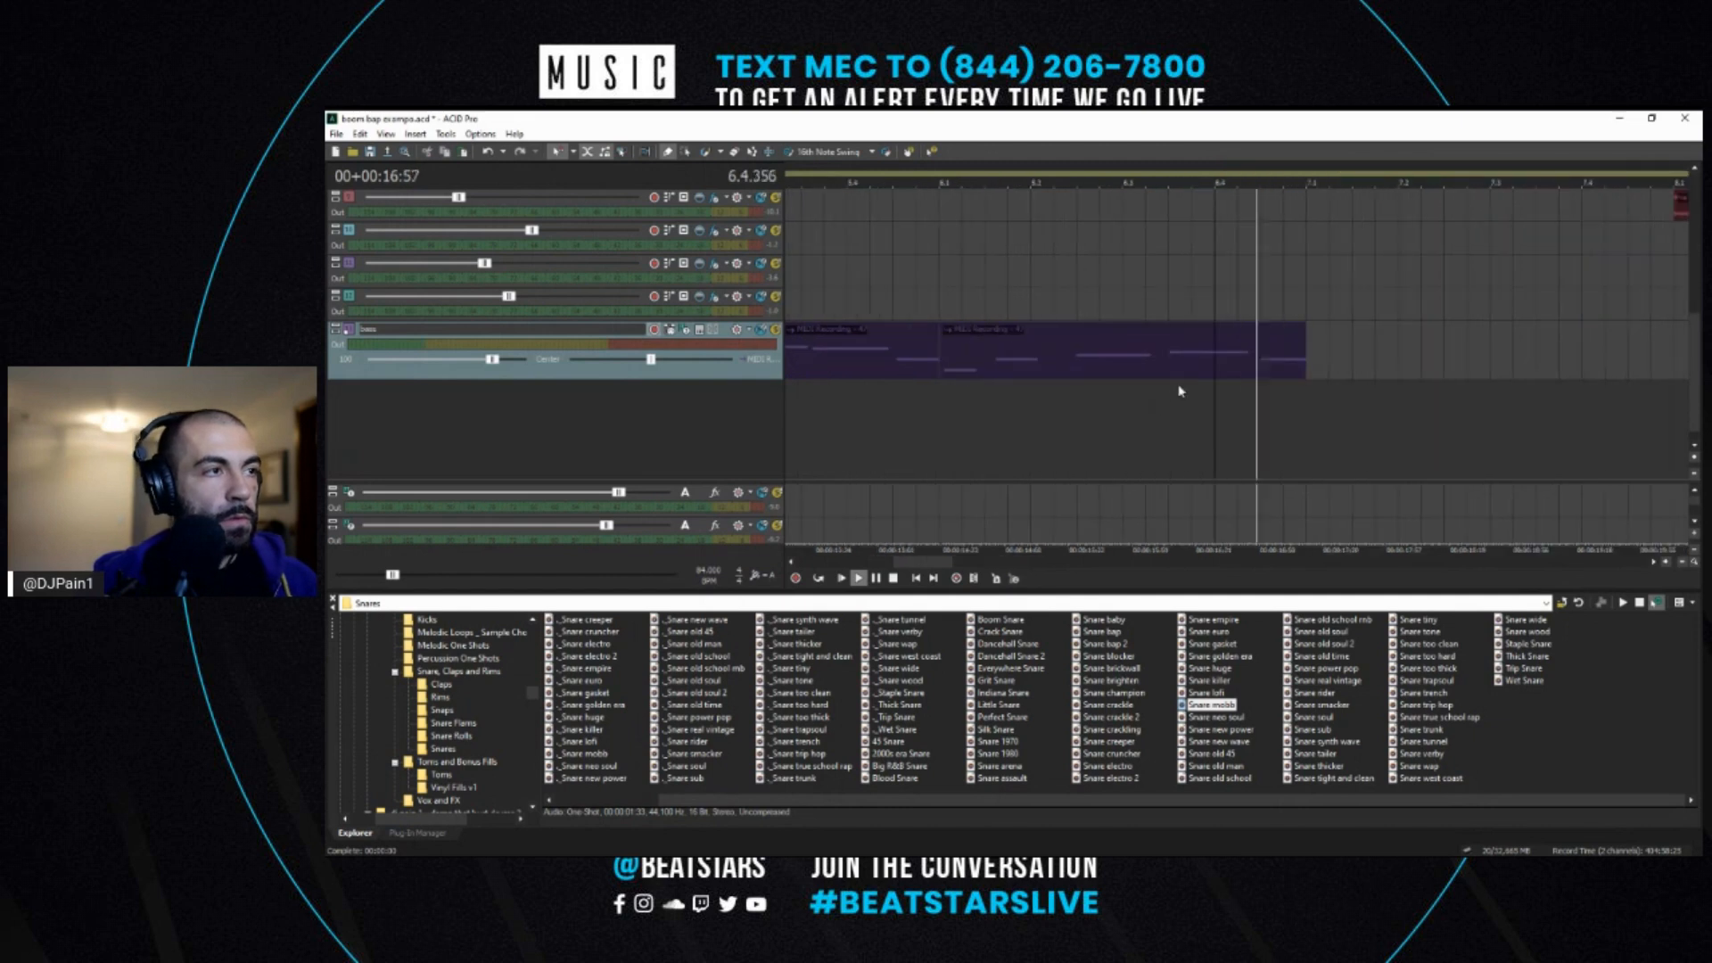
pyautogui.press('space')
pyautogui.click(1258, 361)
pyautogui.press('s')
pyautogui.press('Delete')
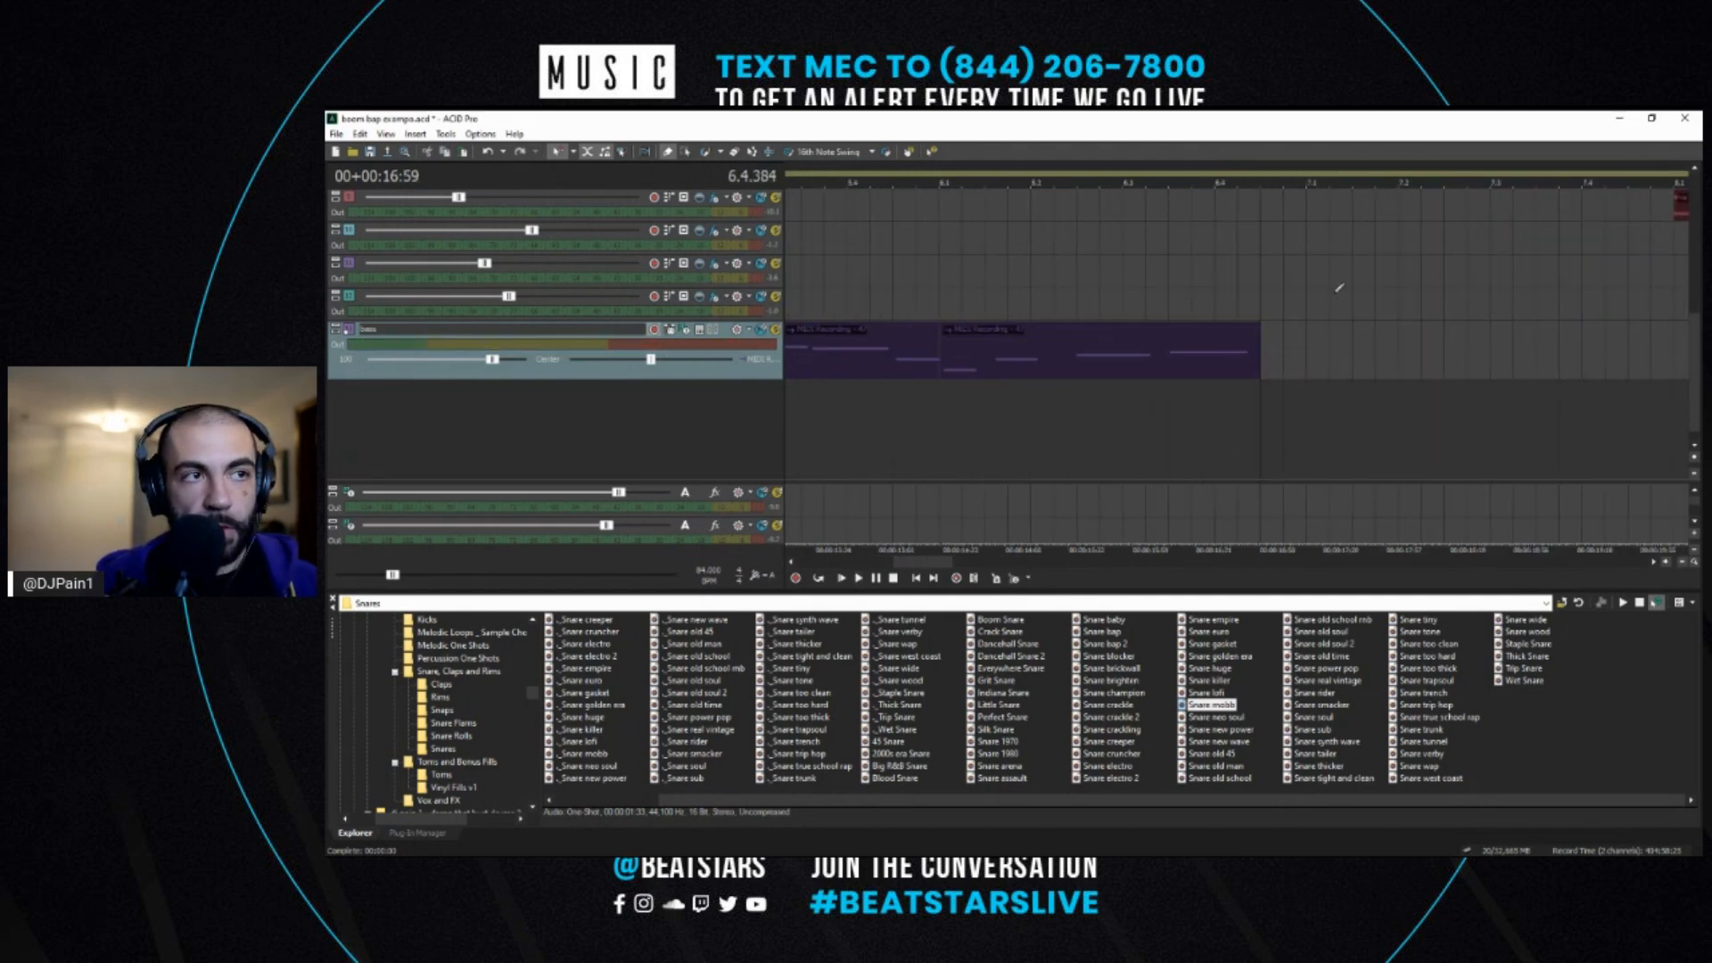
# - Rehearse a new bass phrase for the end of bar 6 by repeatedly playing the beat from 6.4.384
pyautogui.press('space')
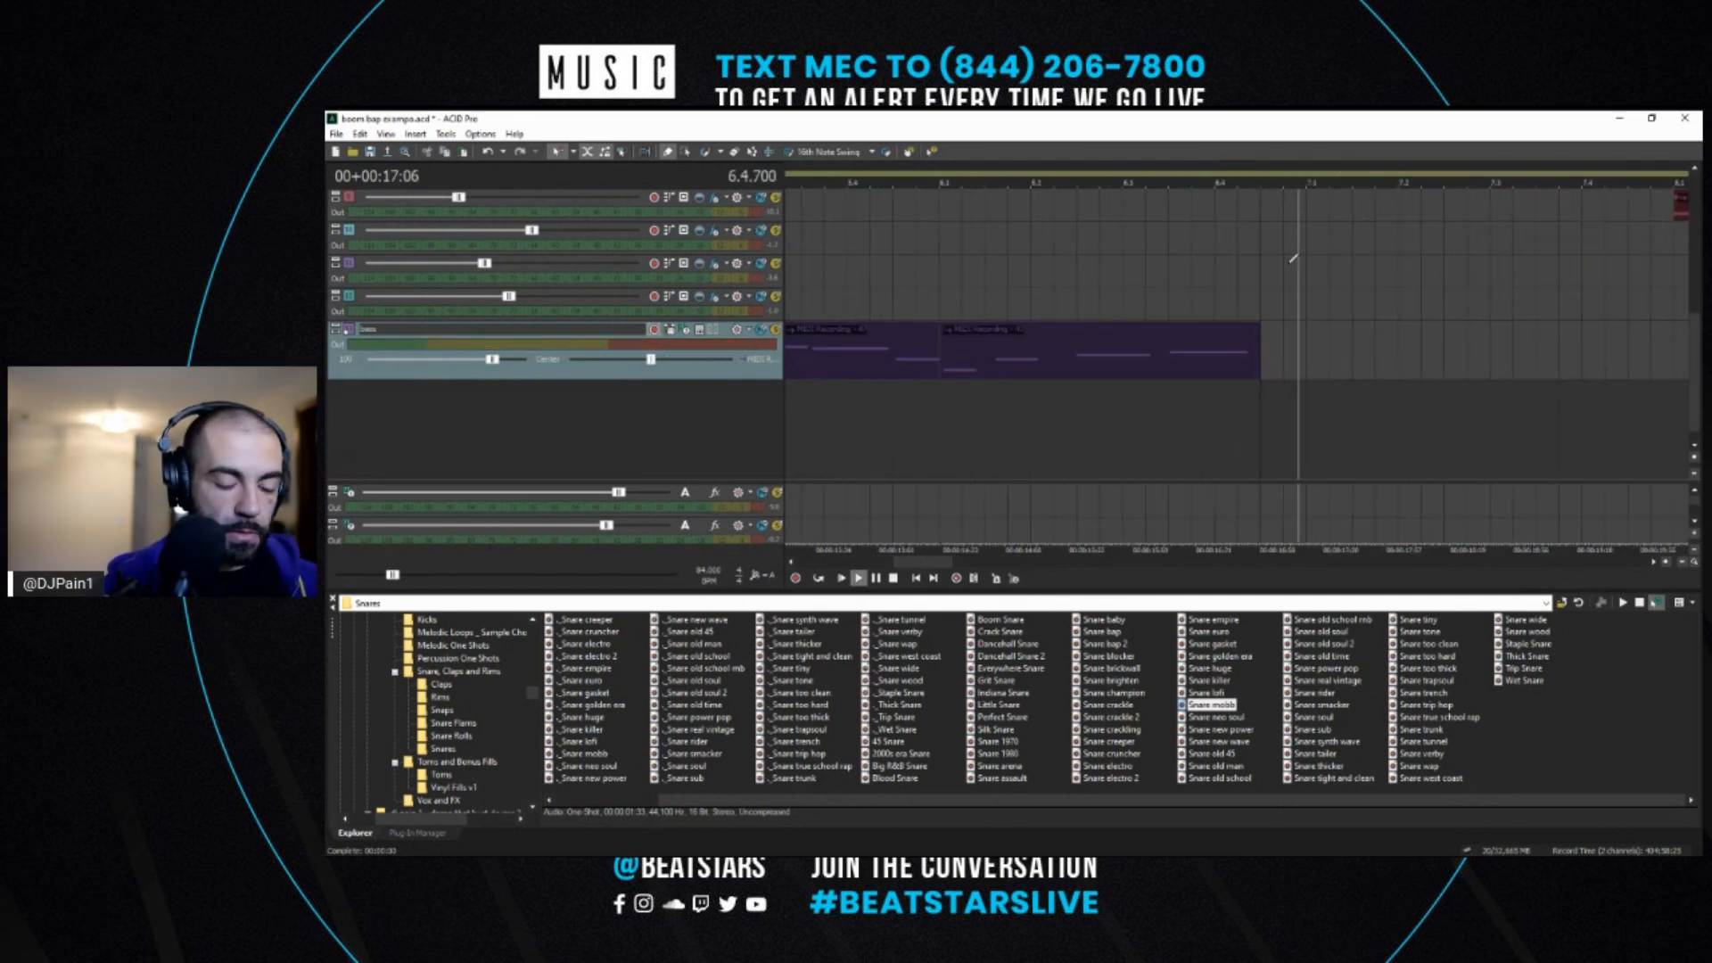
pyautogui.press('space')
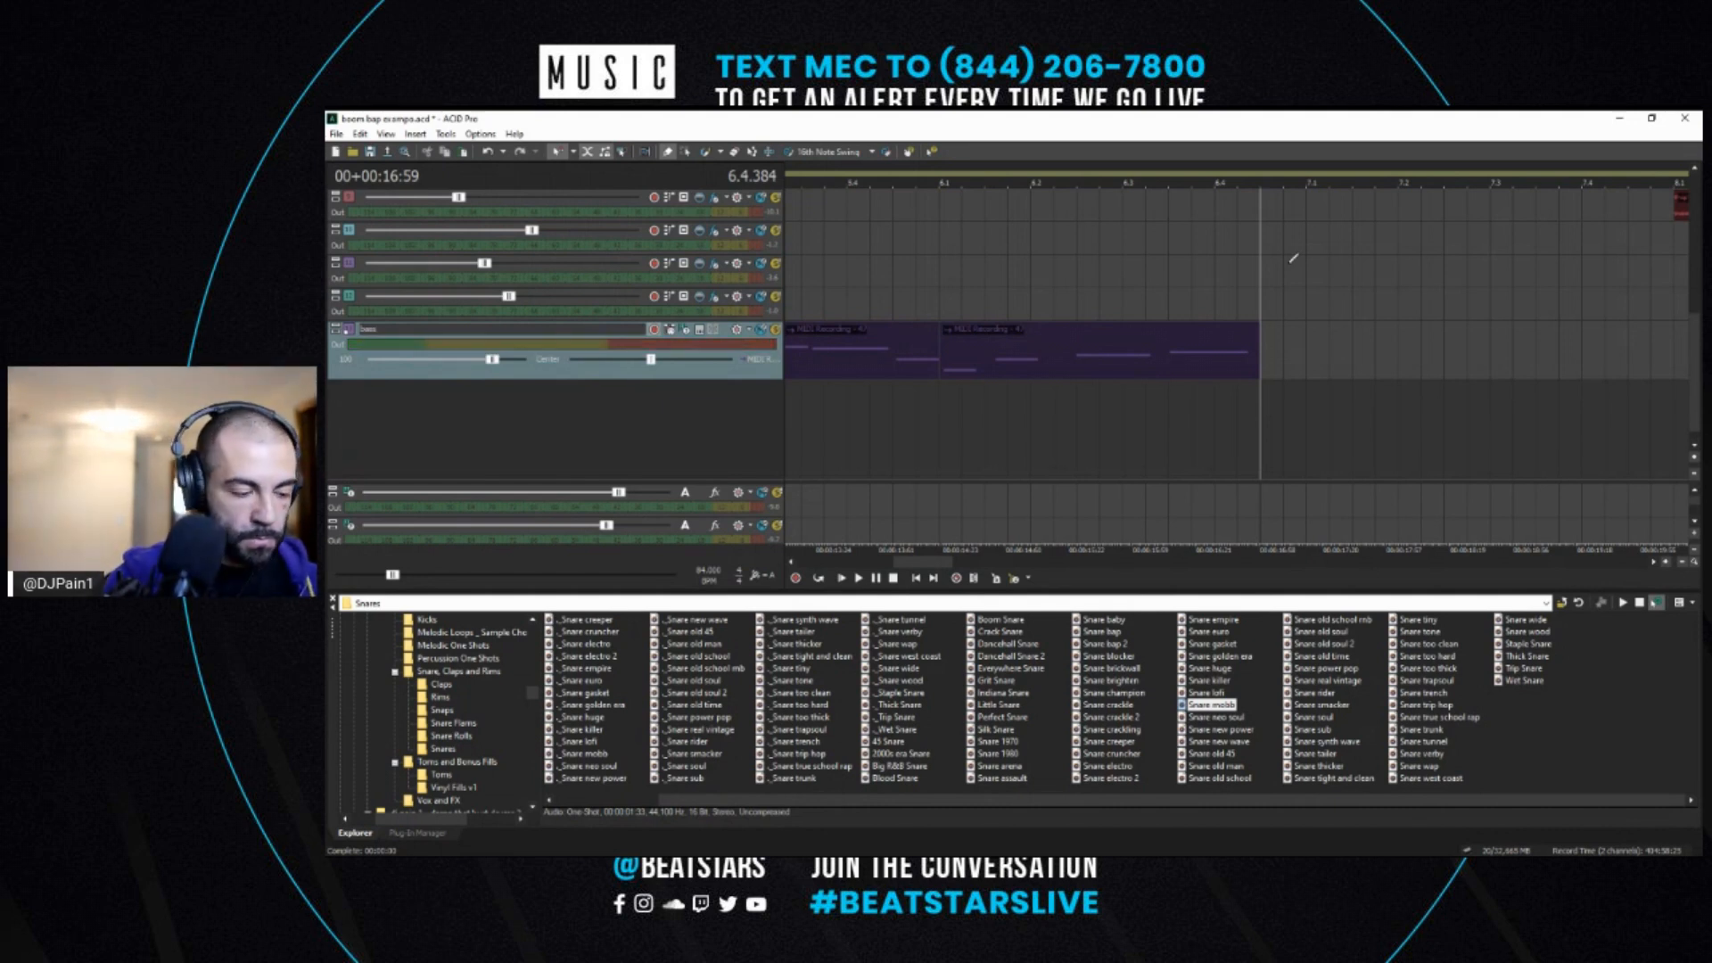
pyautogui.press('space')
pyautogui.press('space')
pyautogui.press('space')
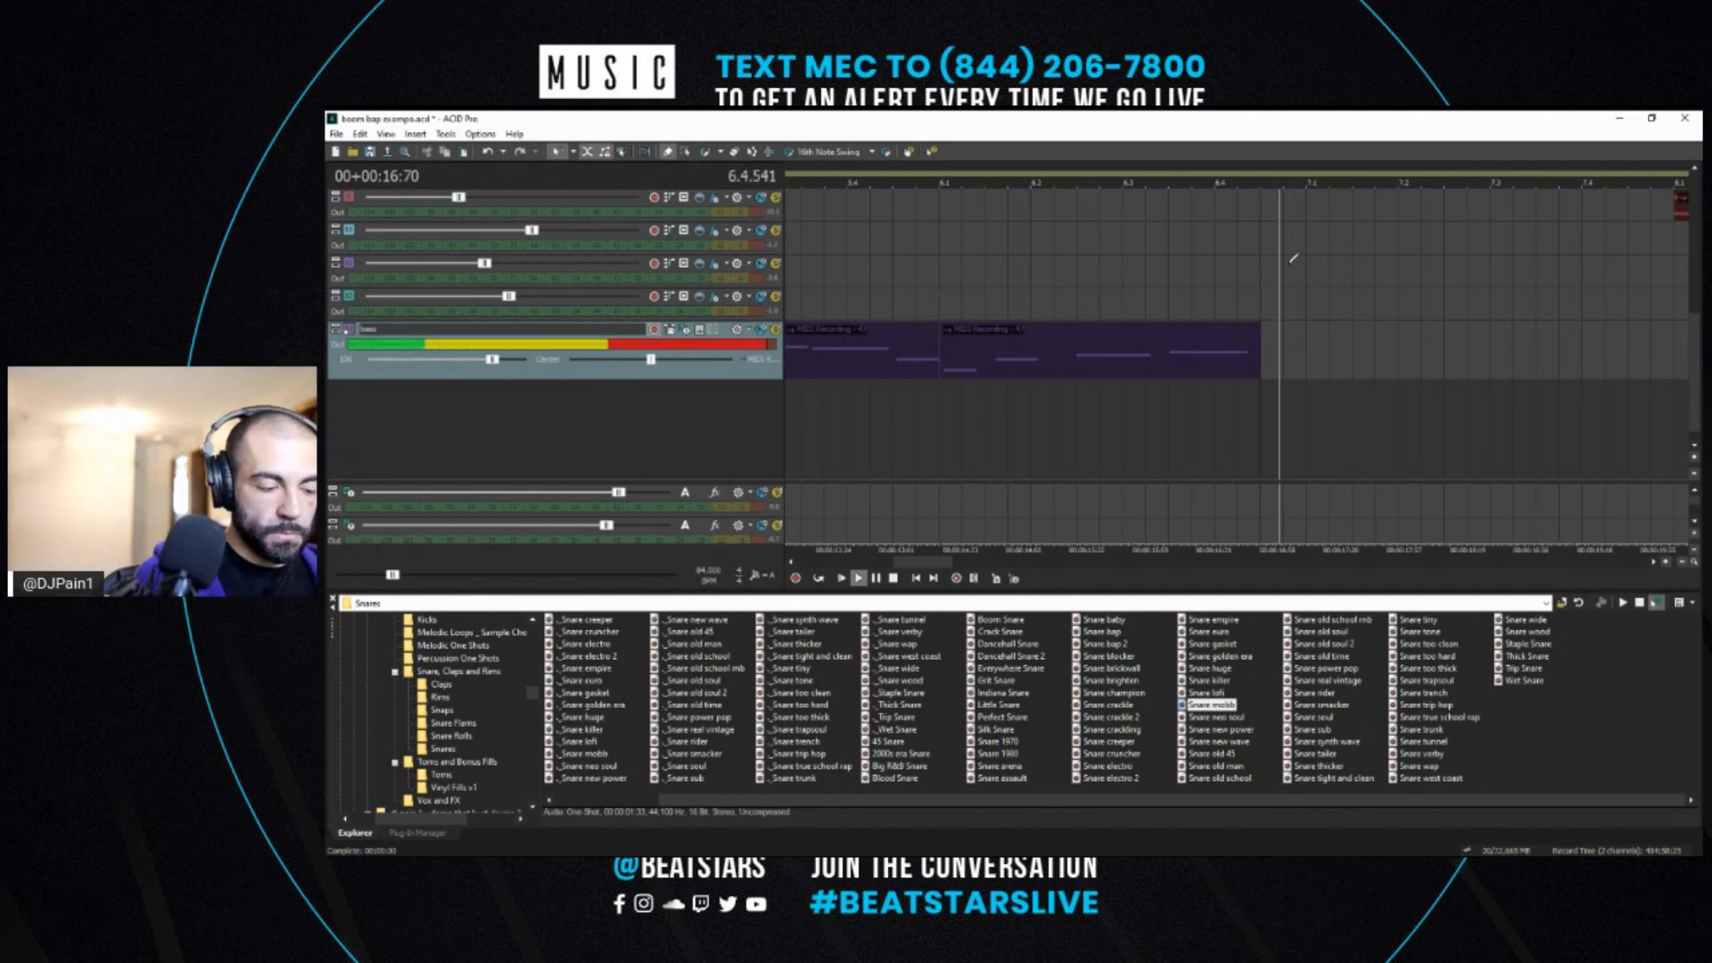
pyautogui.press('space')
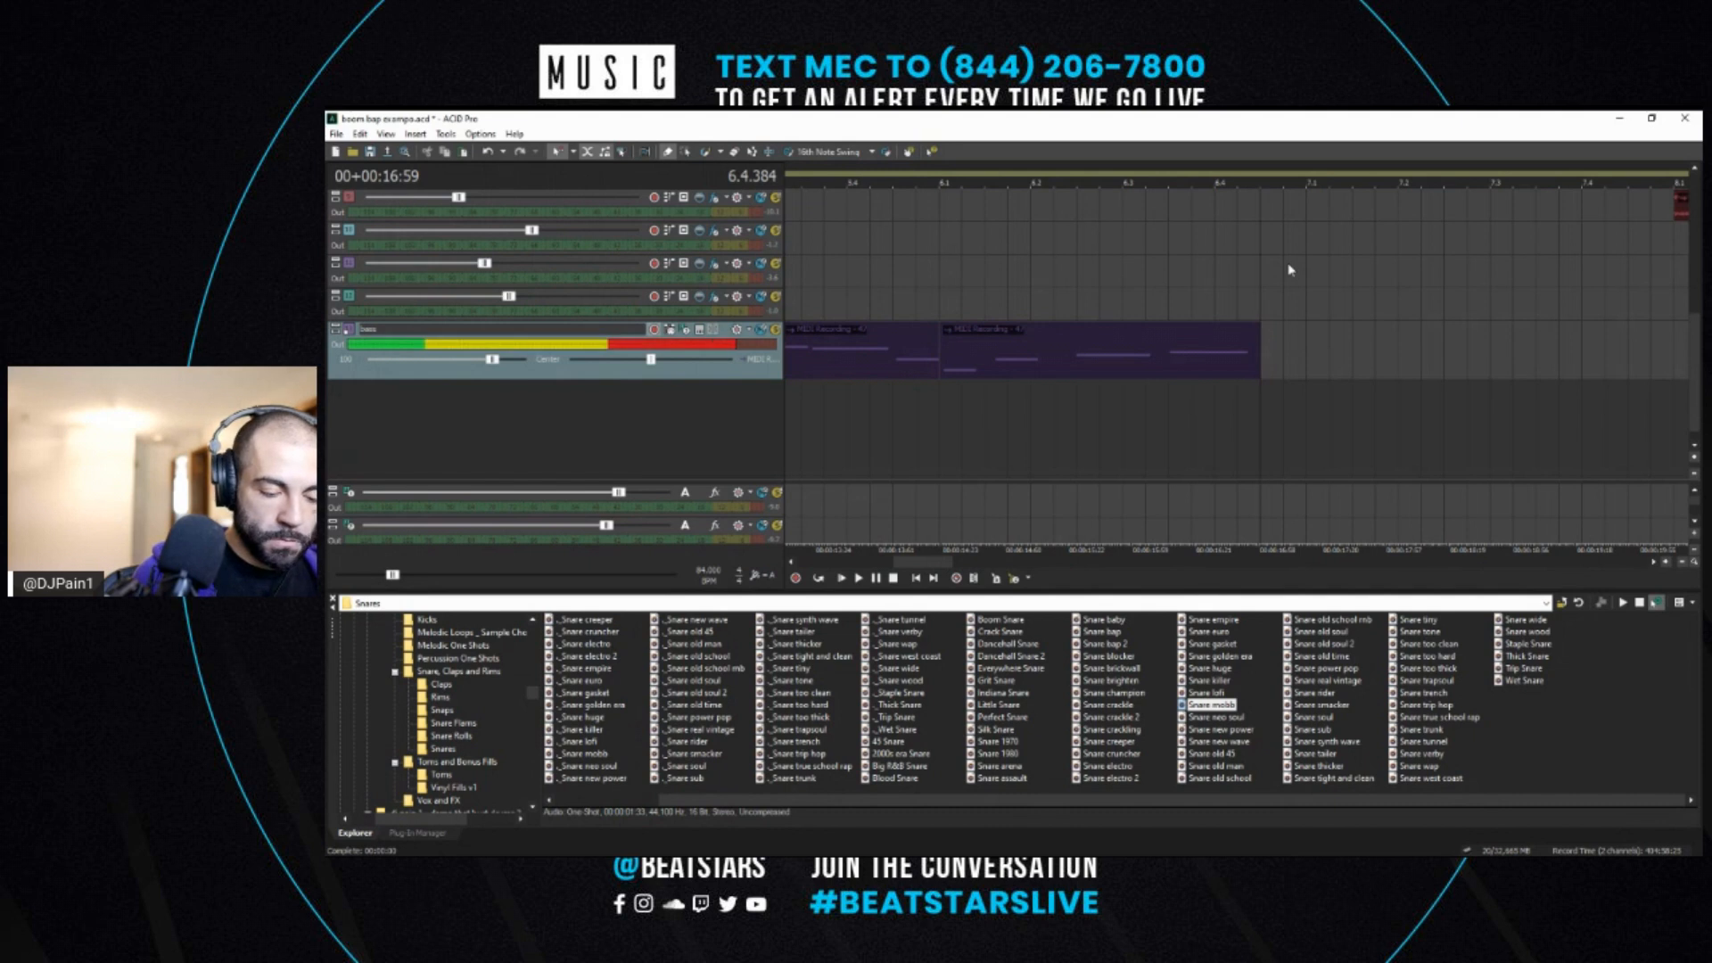
# - Record the new bass phrase from 6.4.384 past 7.1.000 on the bass track
pyautogui.press('space')
pyautogui.press('space')
pyautogui.press('space')
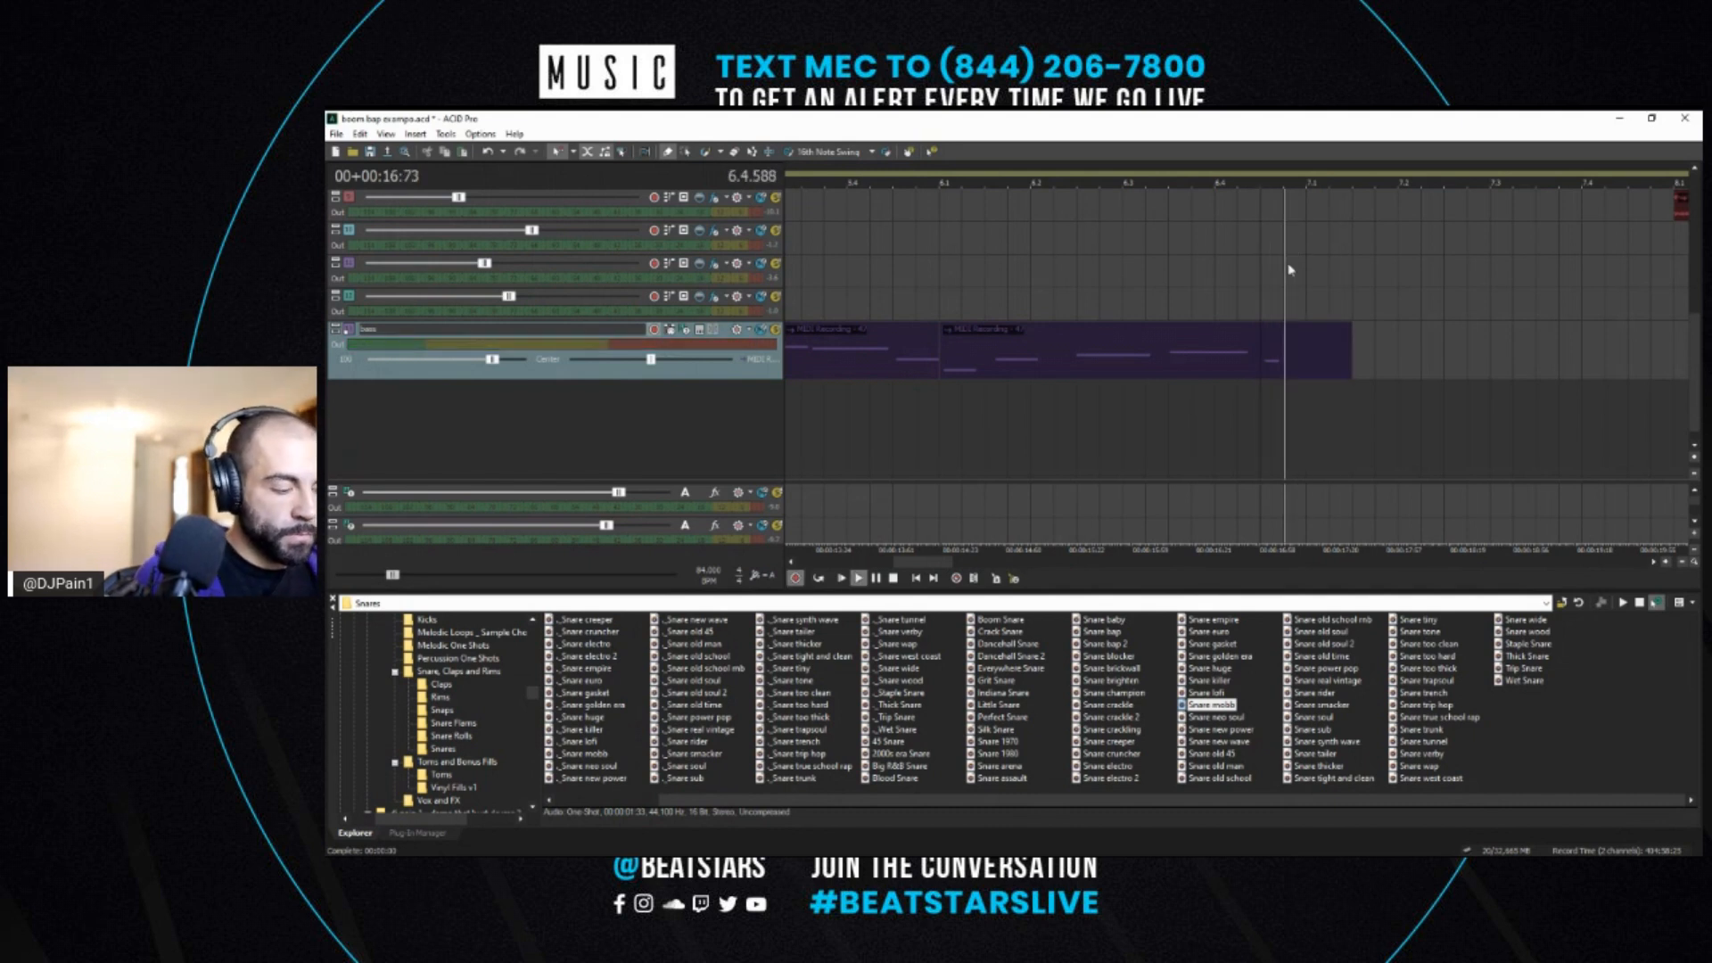
pyautogui.press('space')
pyautogui.press('space')
pyautogui.press('space')
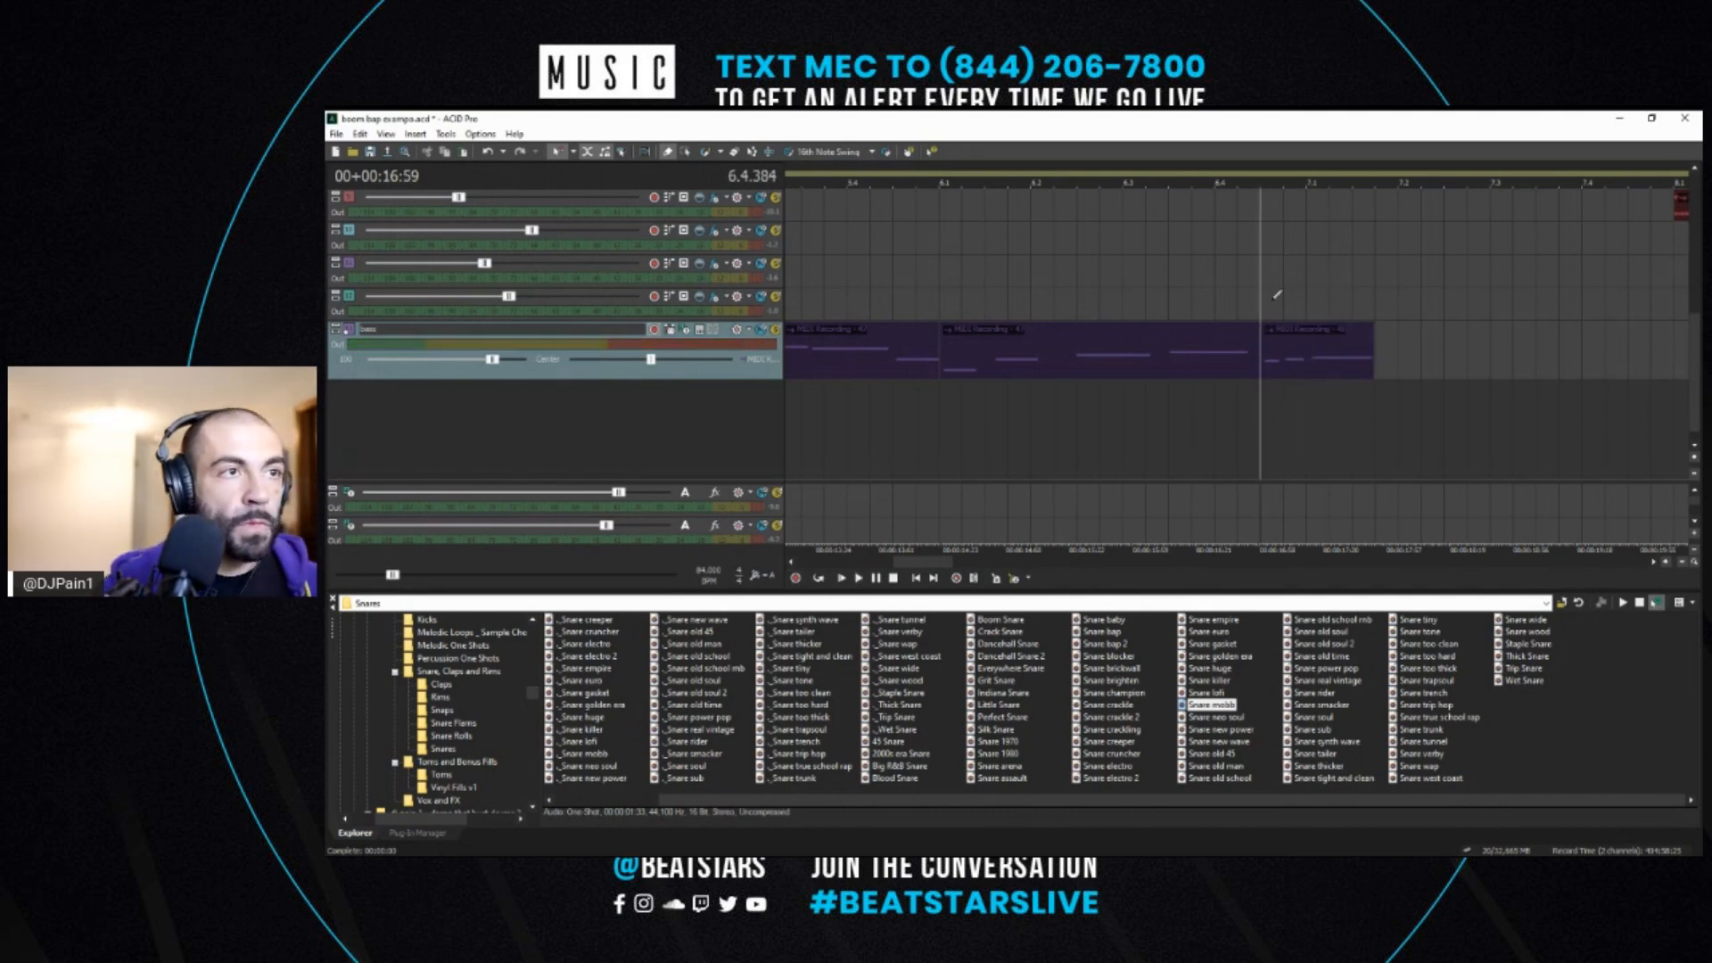
# - Split the new bass recording at 7.1.000 and delete its tail
pyautogui.click(1270, 370)
pyautogui.click(1310, 366)
pyautogui.press('s')
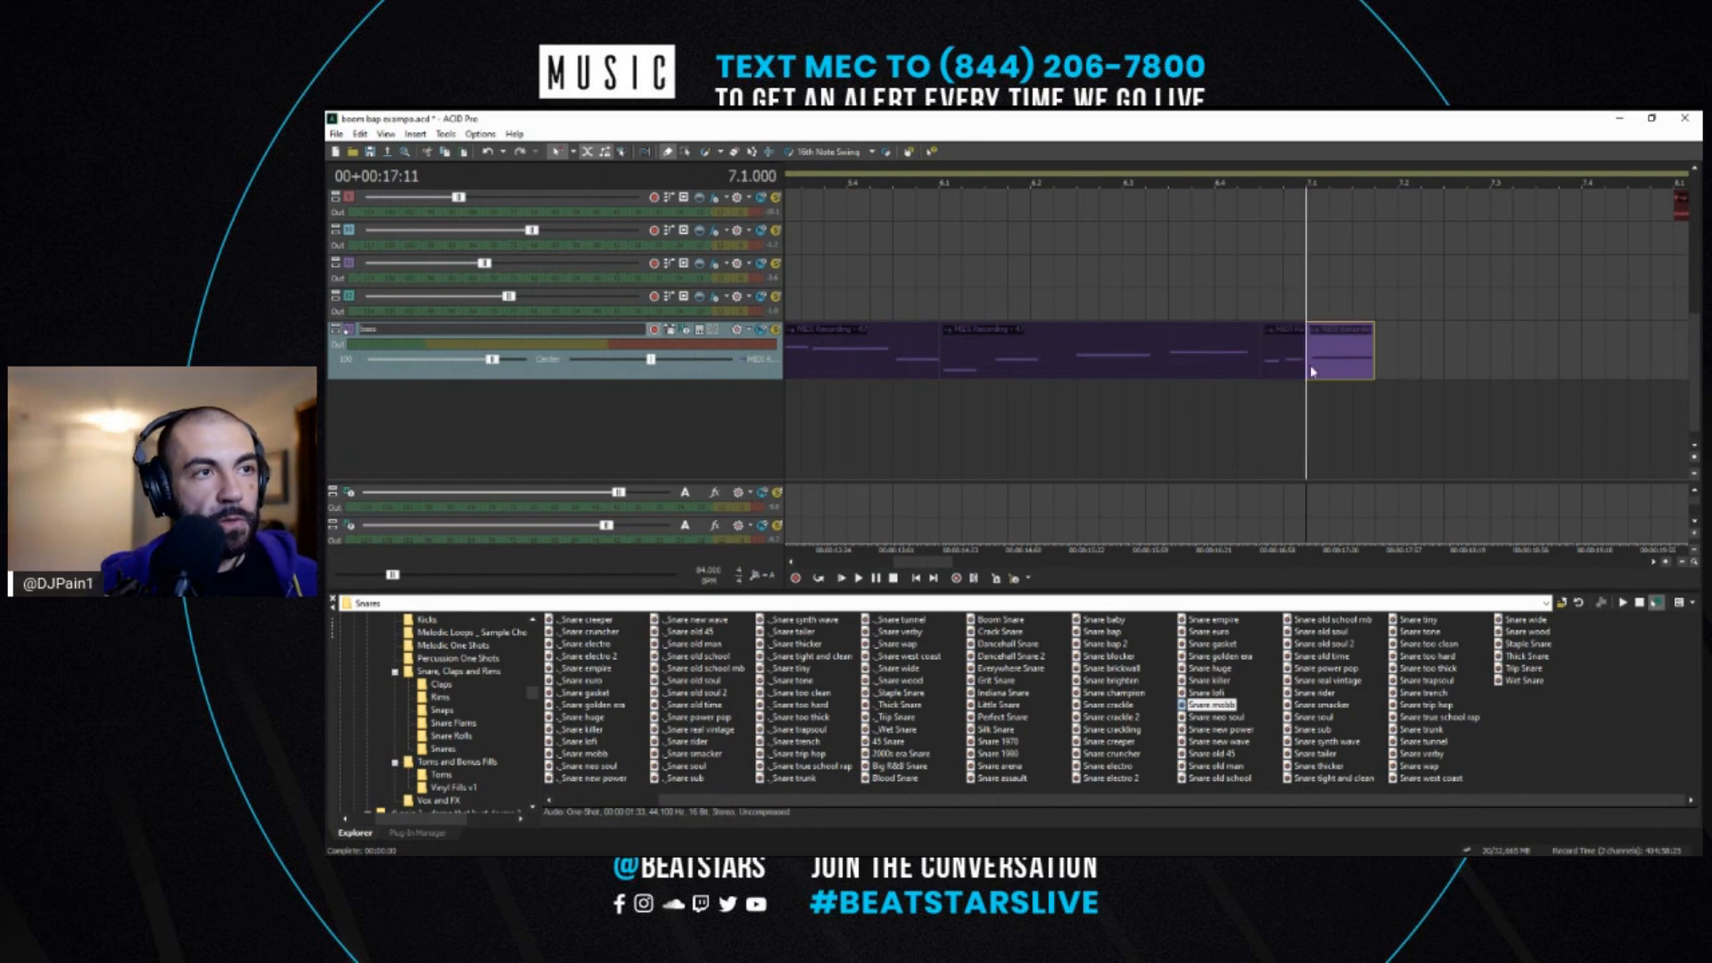
pyautogui.press('Delete')
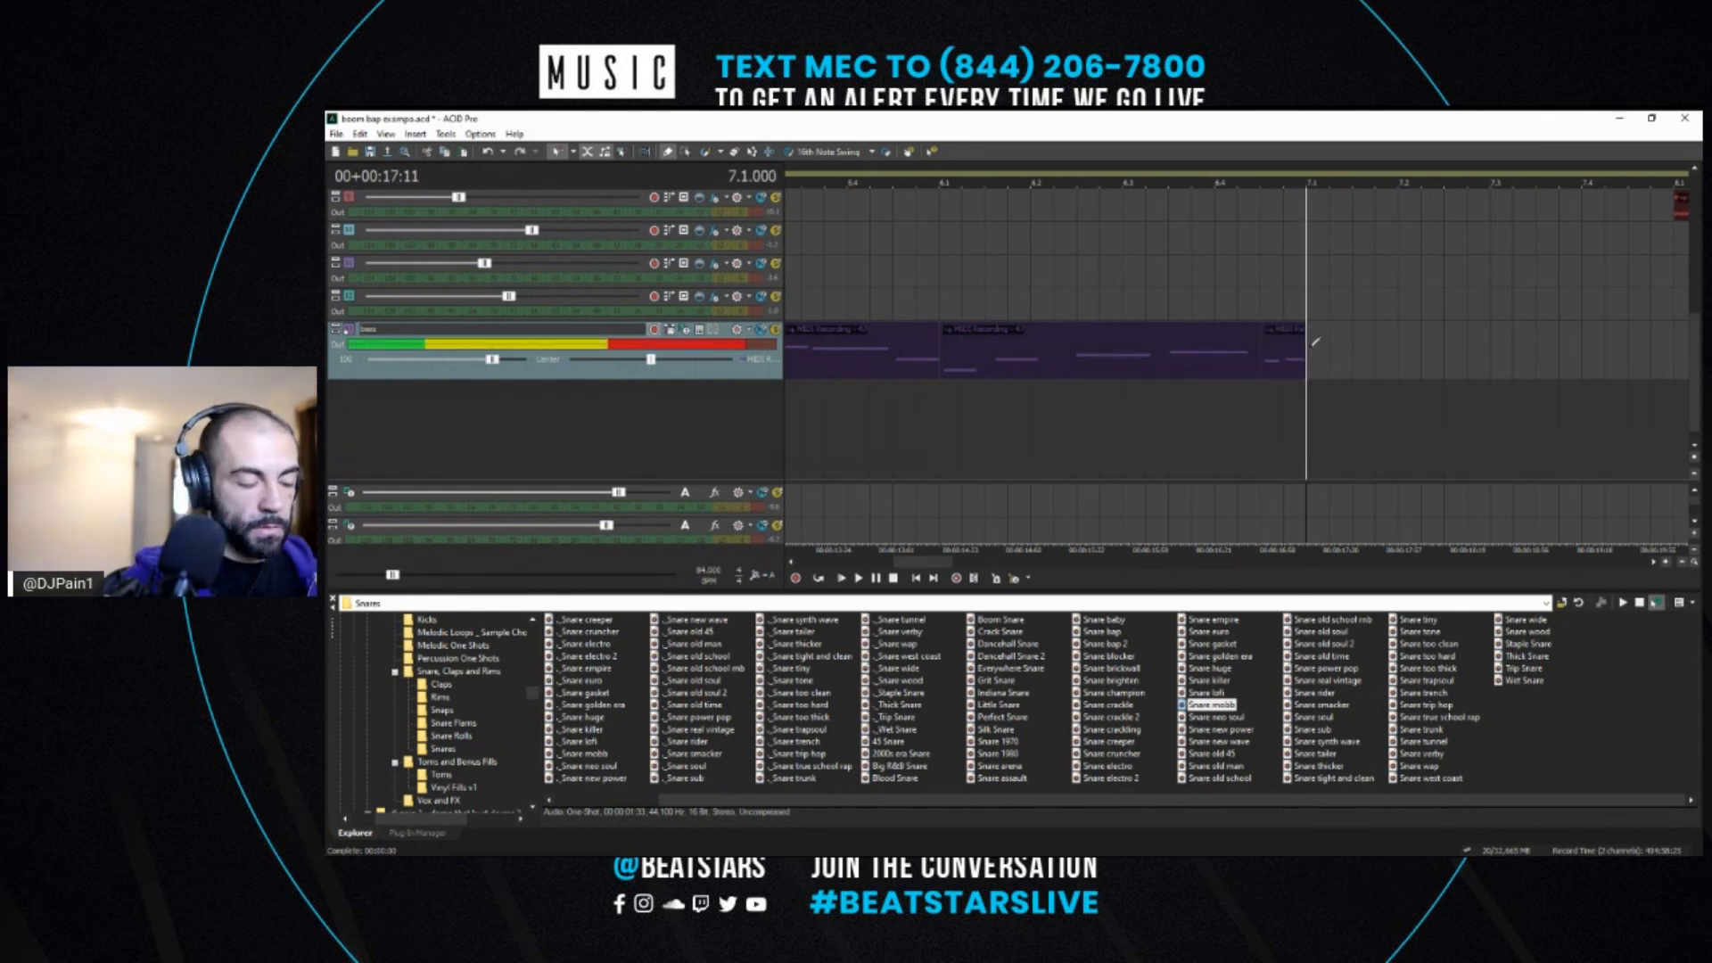
# - Record the bar 7 bass line from 7.1.000 past 8.1.000 and play back the take
pyautogui.press('space')
pyautogui.press('space')
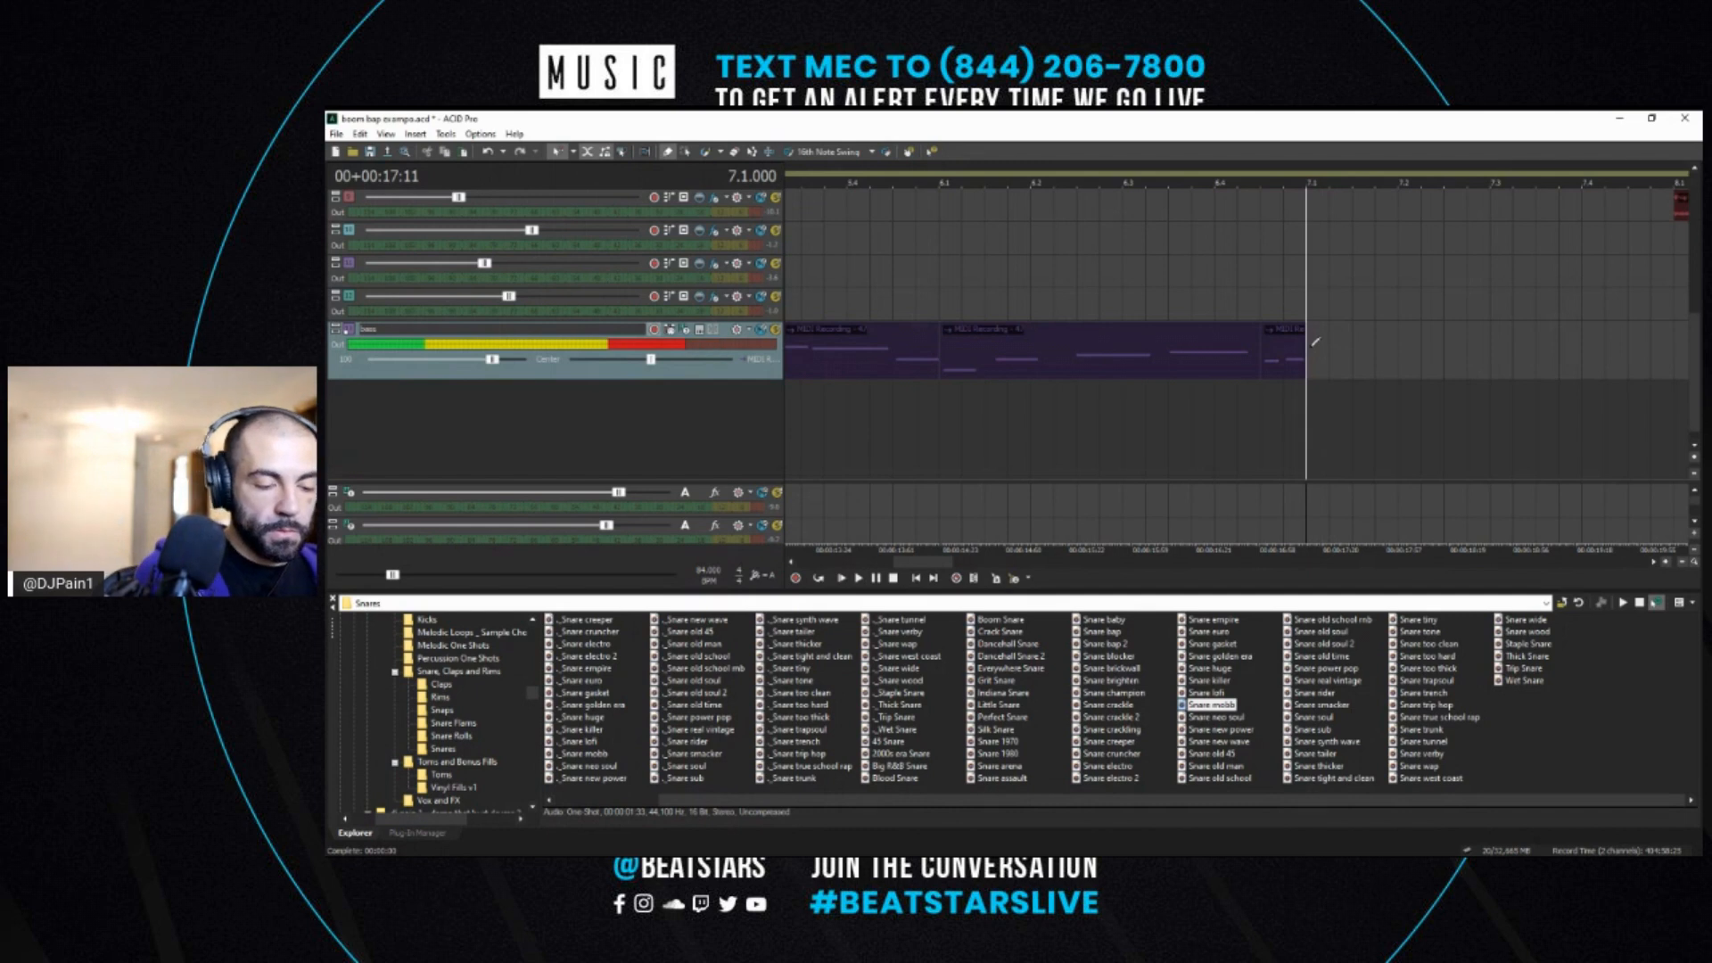
pyautogui.hotkey('ctrl', 'r')
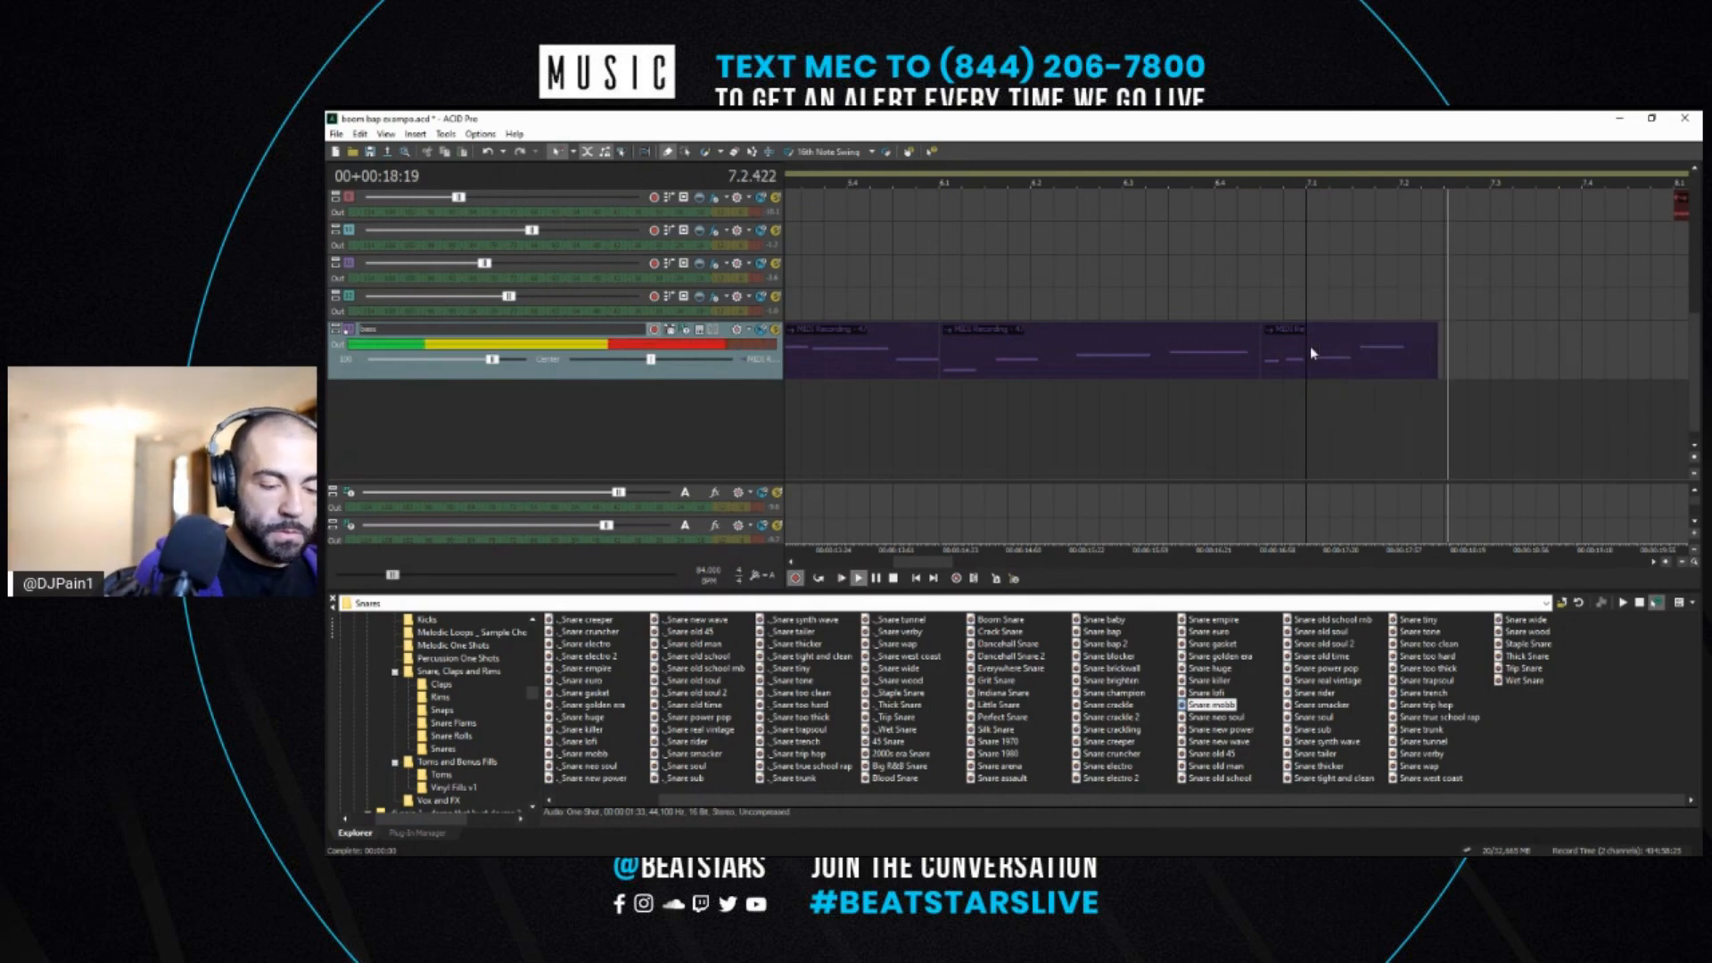
pyautogui.press('space')
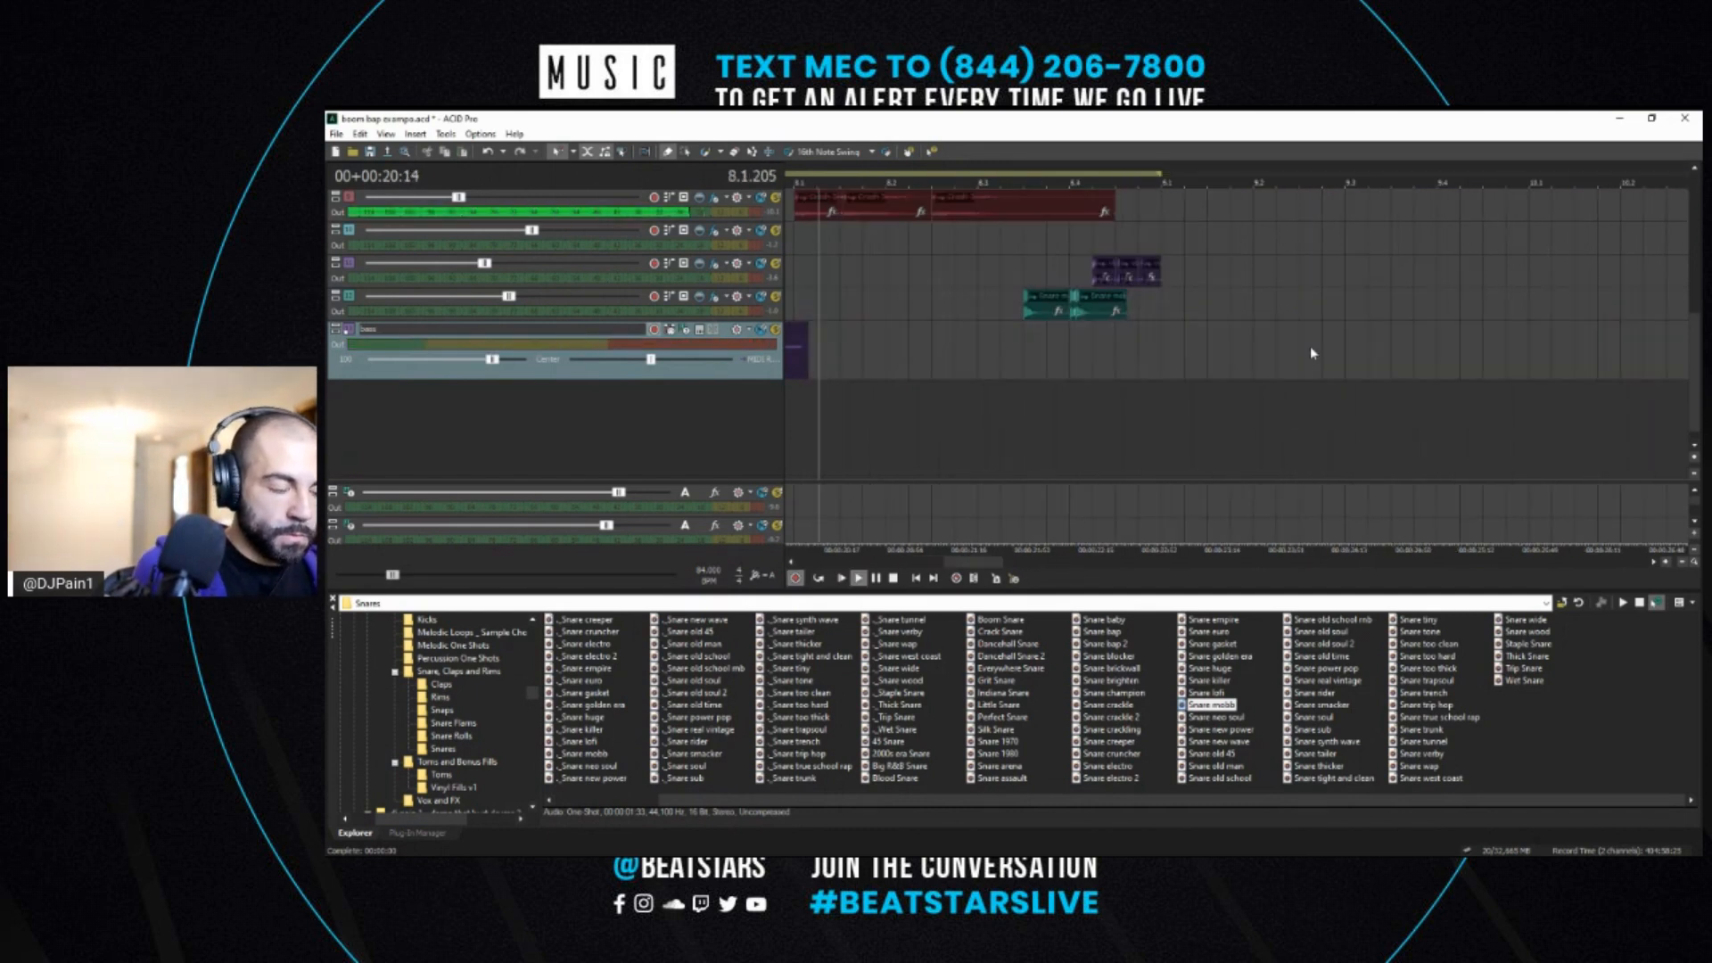
pyautogui.scroll(-1, 1316, 335)
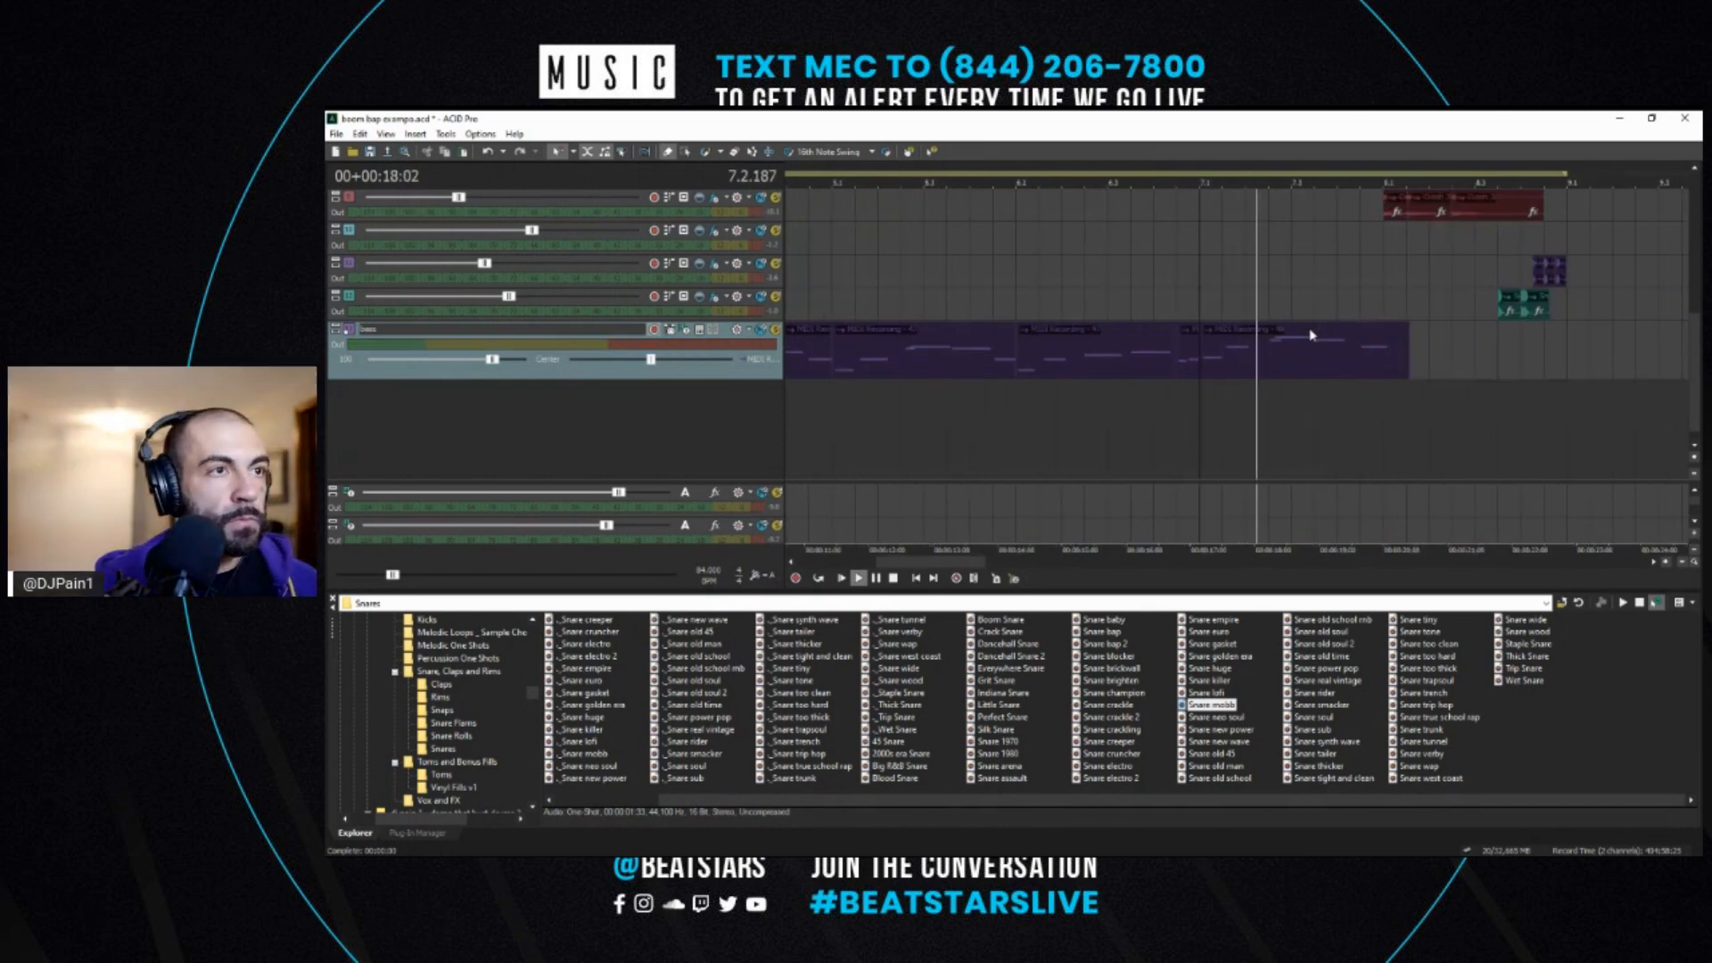
# - Split the bar 7 bass recording at 8.1.000, delete its tail and save the project
pyautogui.click(1357, 367)
pyautogui.scroll(2, 1372, 370)
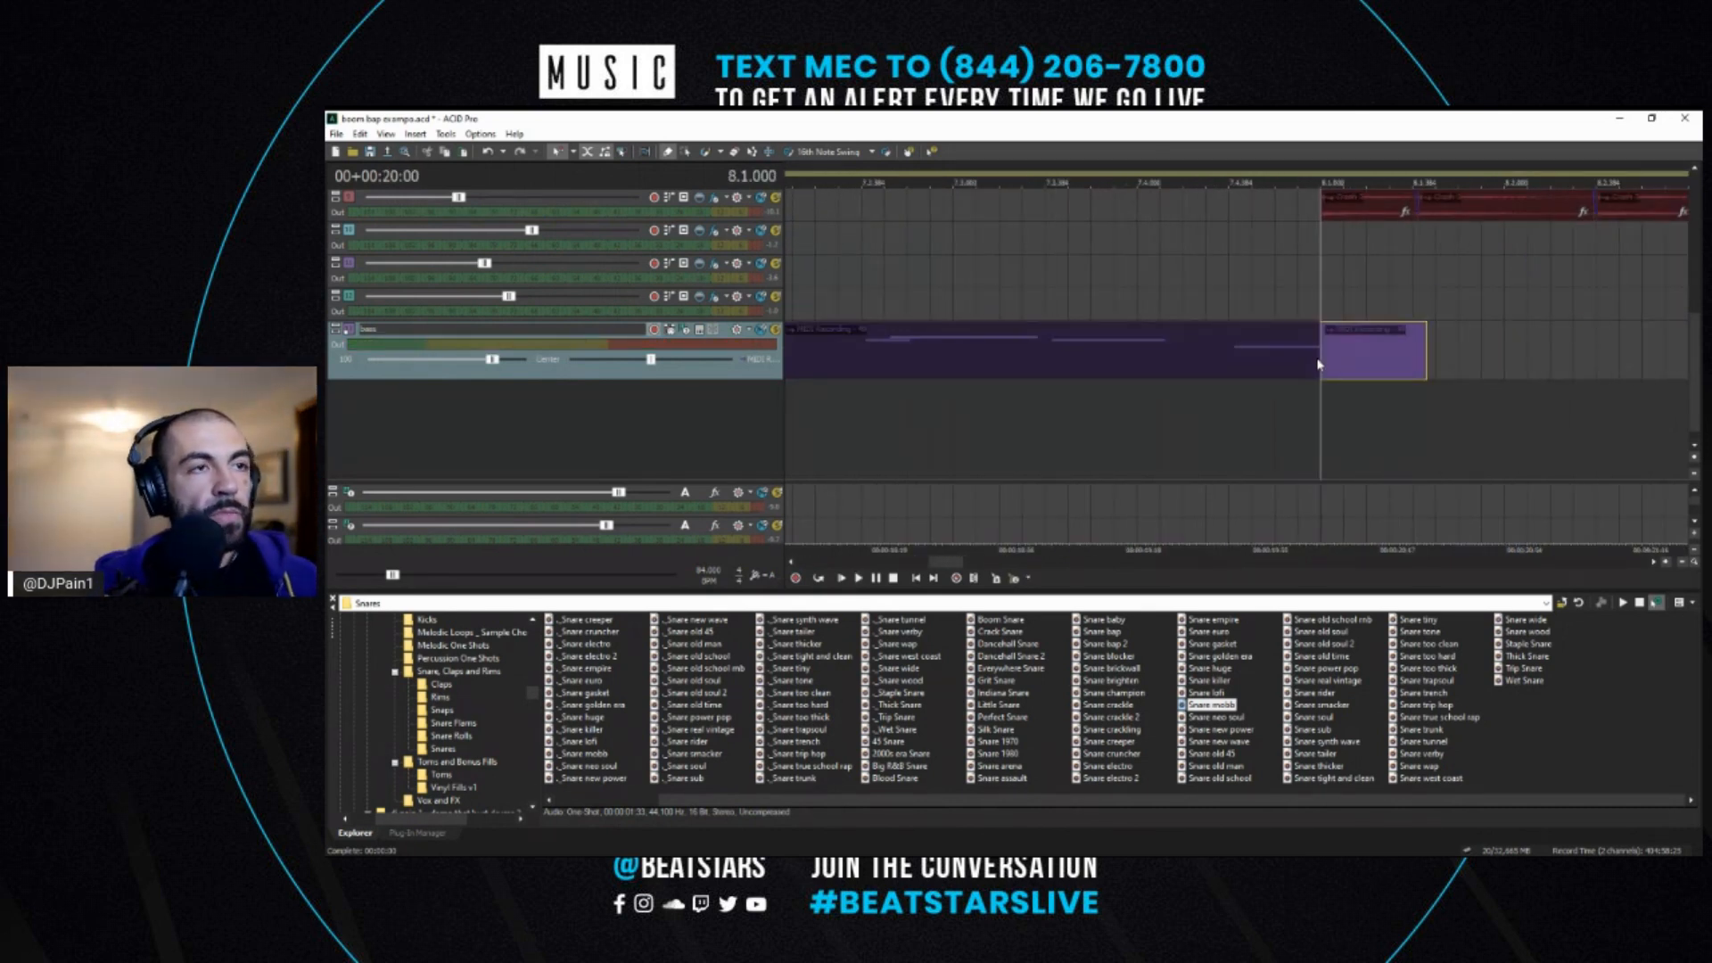
pyautogui.hotkey('ctrl', 's')
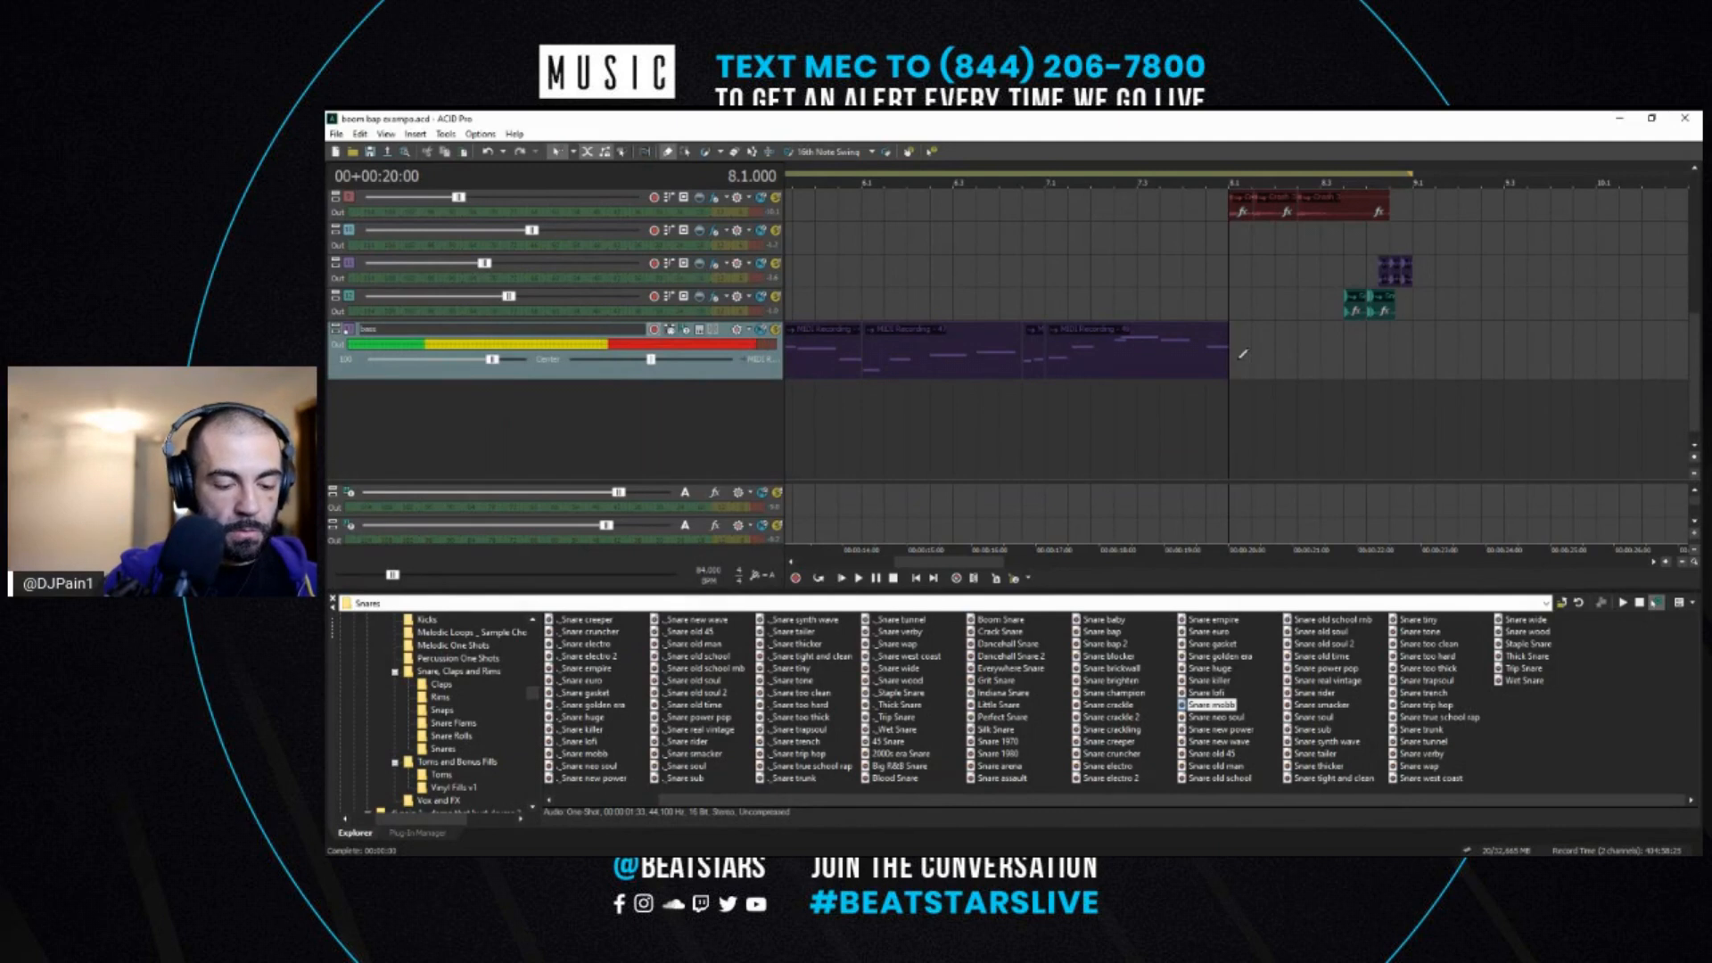
# - Rehearse the bar 8 bass line by repeatedly playing the beat from 8.1.000
pyautogui.press('space')
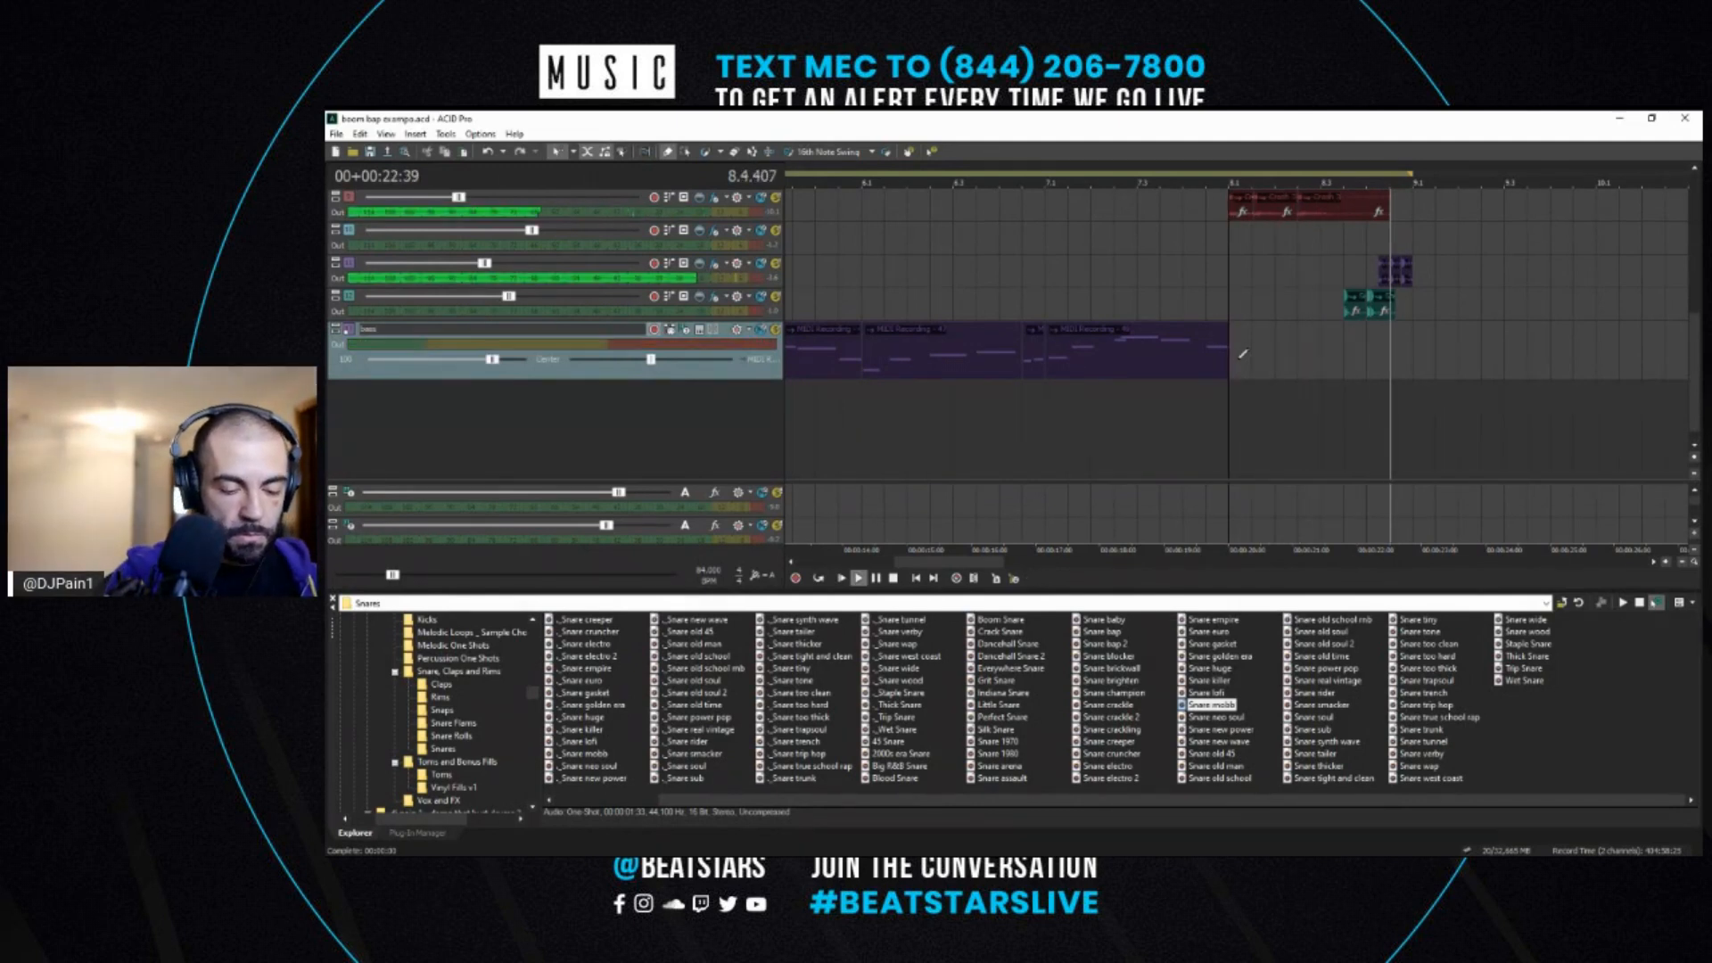
pyautogui.press('space')
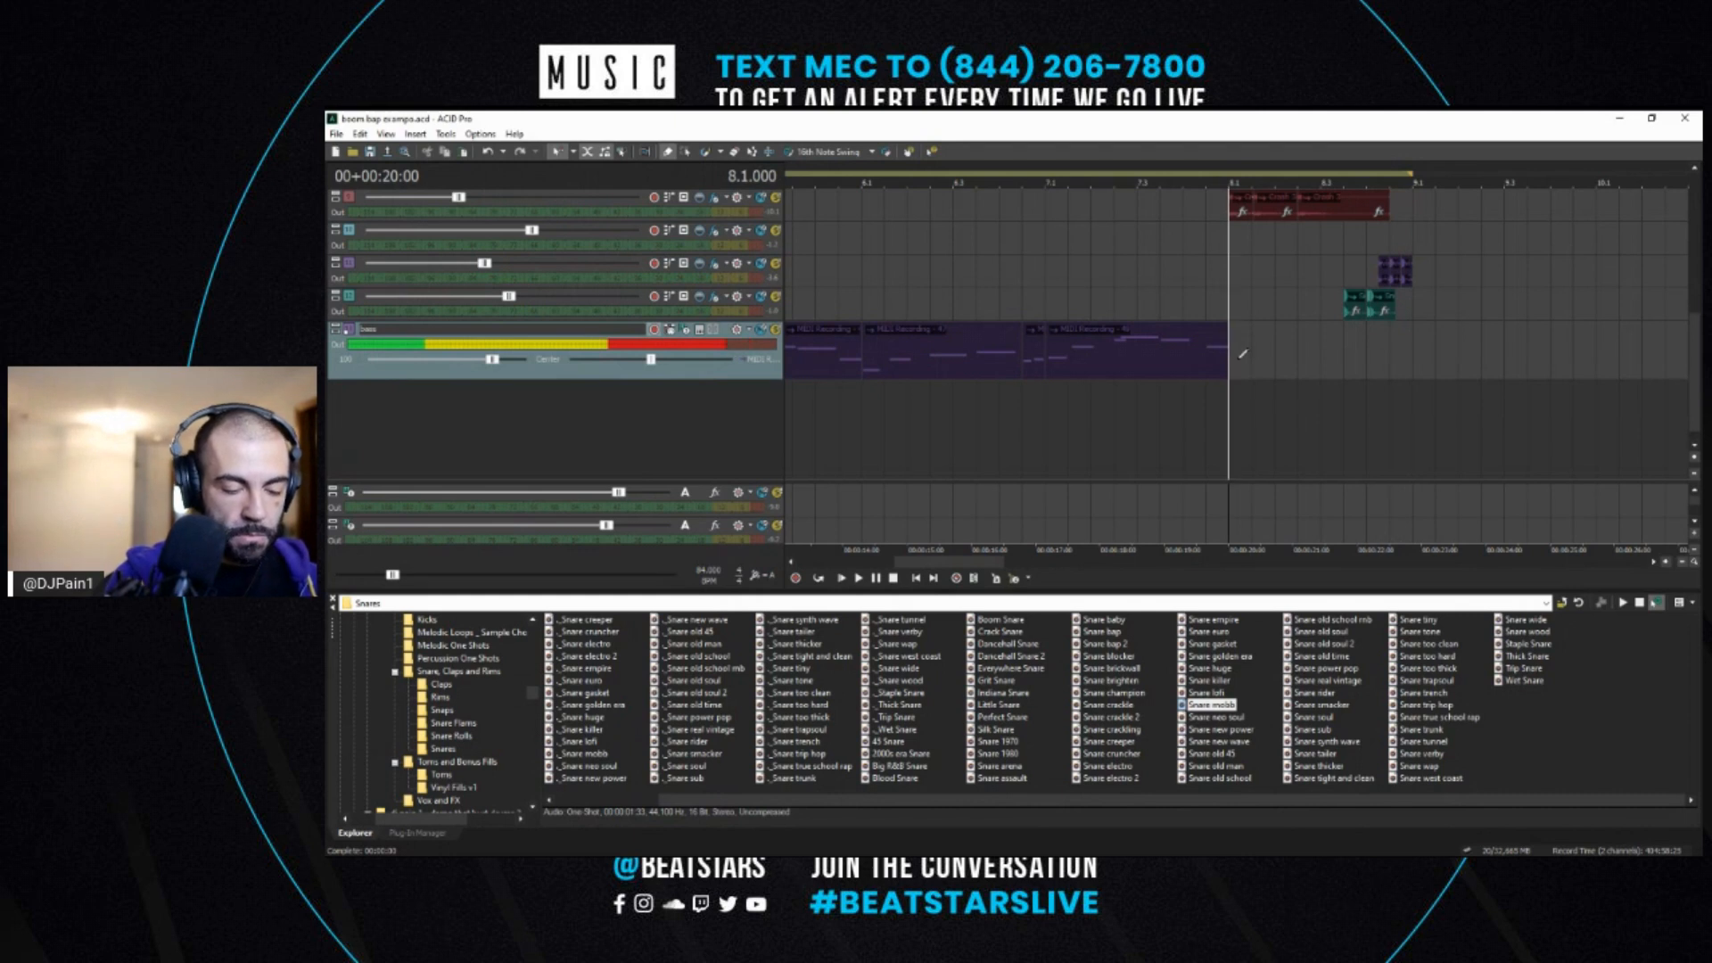
pyautogui.press('space')
pyautogui.press('space')
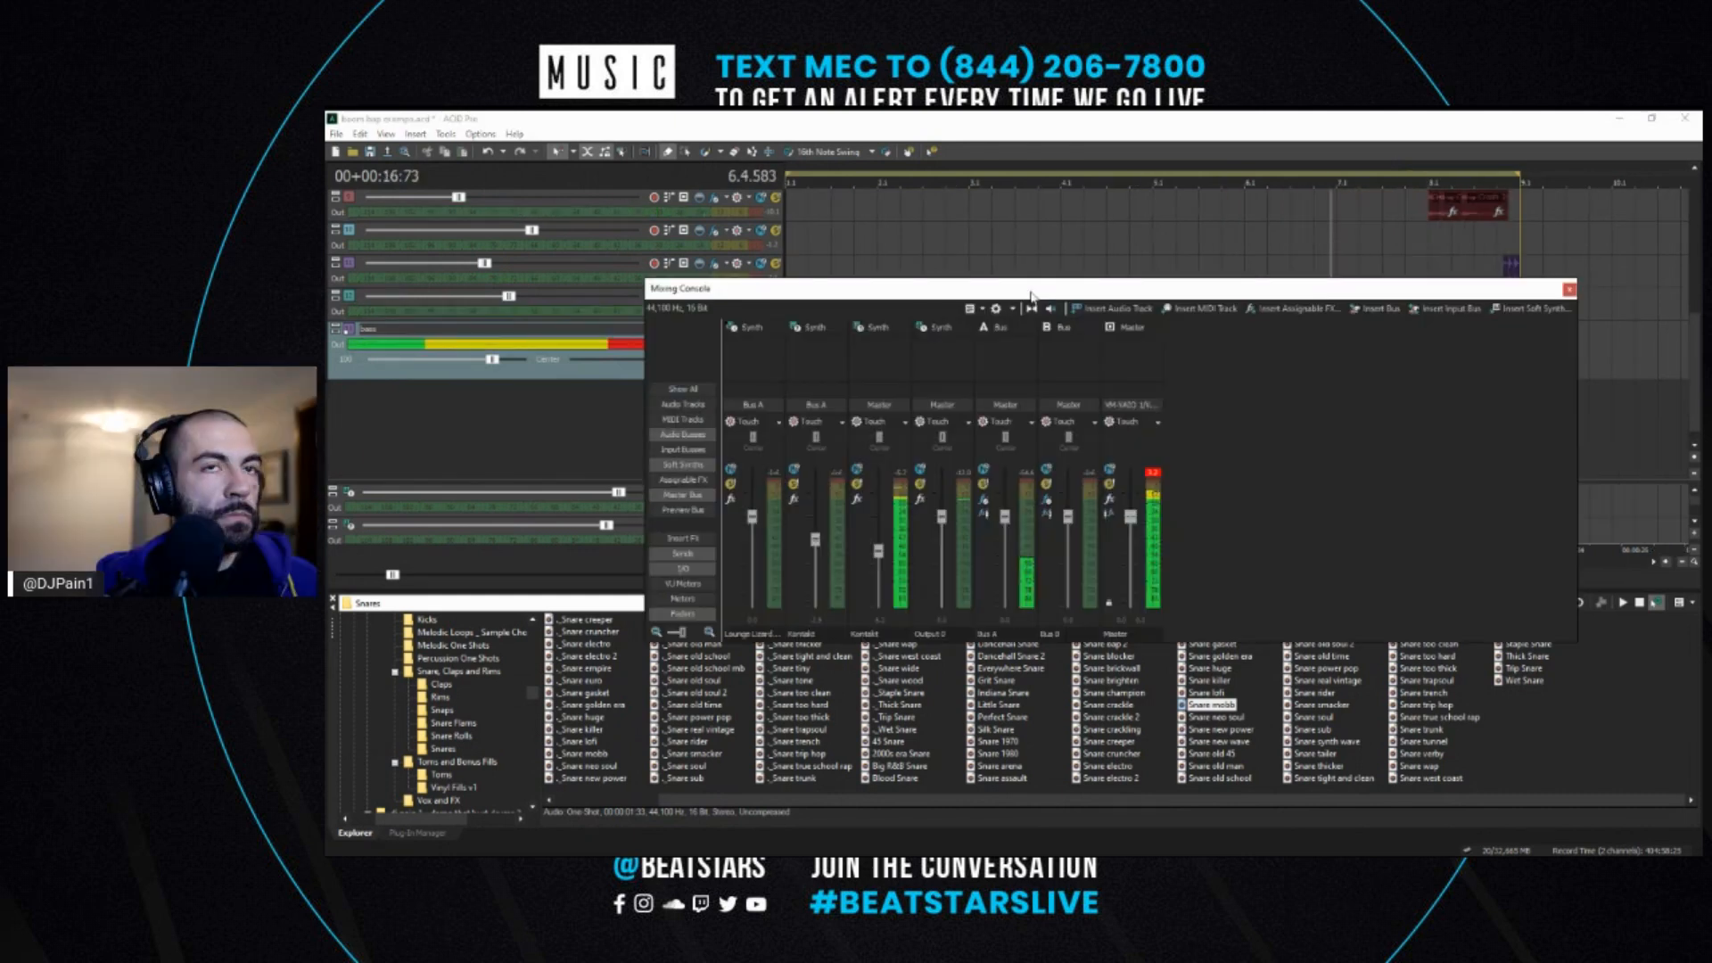
# - Move the Mixing Console window off the timeline
pyautogui.moveTo(1030, 290); pyautogui.dragTo(1702, 290)
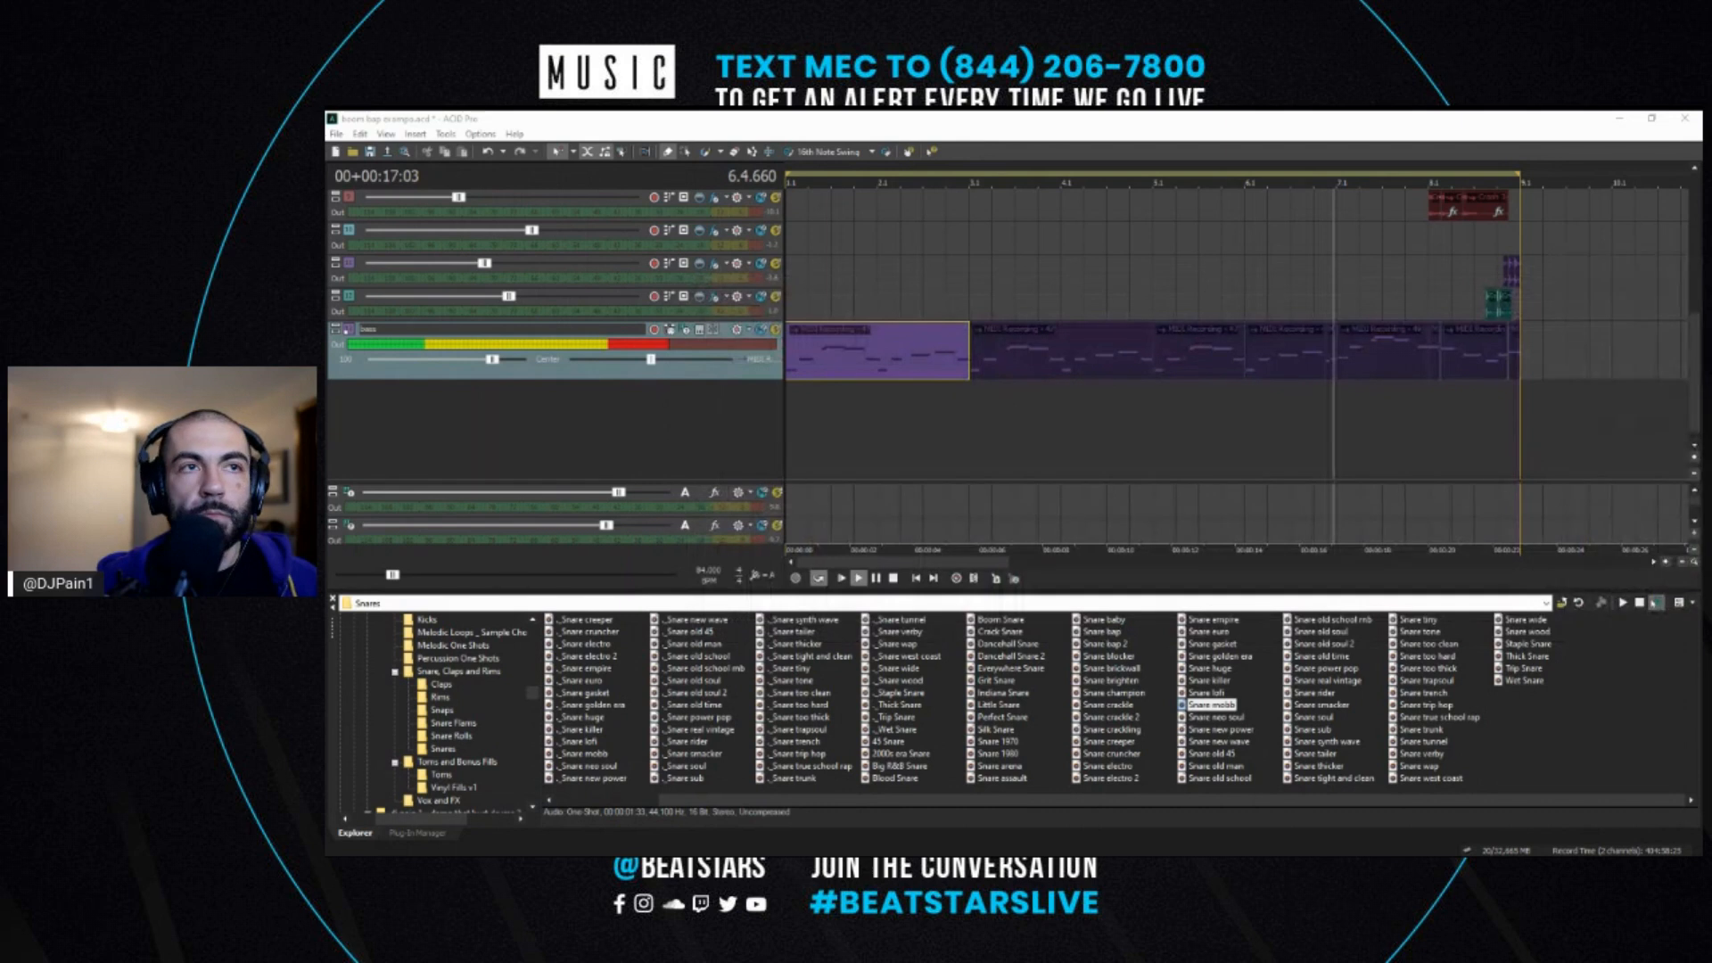
# - Stop playback, save the project and return to the start of the beat
pyautogui.press('space')
pyautogui.hotkey('ctrl', 's')
pyautogui.moveTo(1697, 322); pyautogui.dragTo(1697, 265)
pyautogui.click(818, 580)
pyautogui.scroll(4, 945, 314)
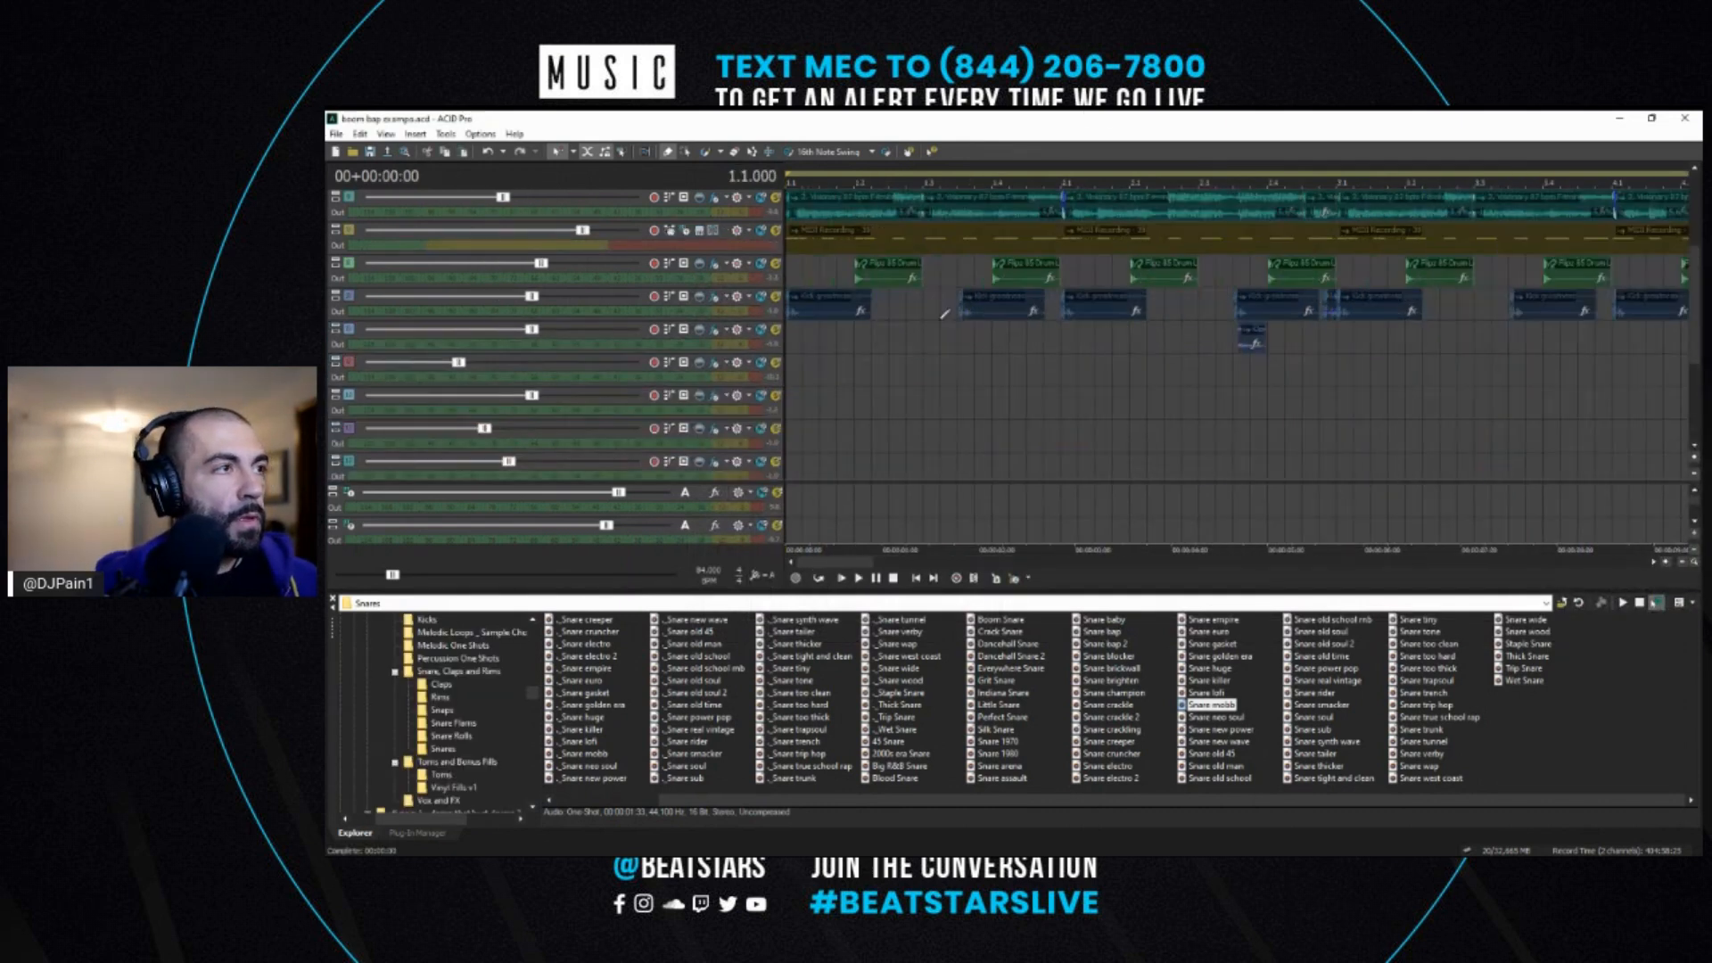
# - Examine the opening kick events and the bass recordings at the start of the arrangement
pyautogui.click(351, 299)
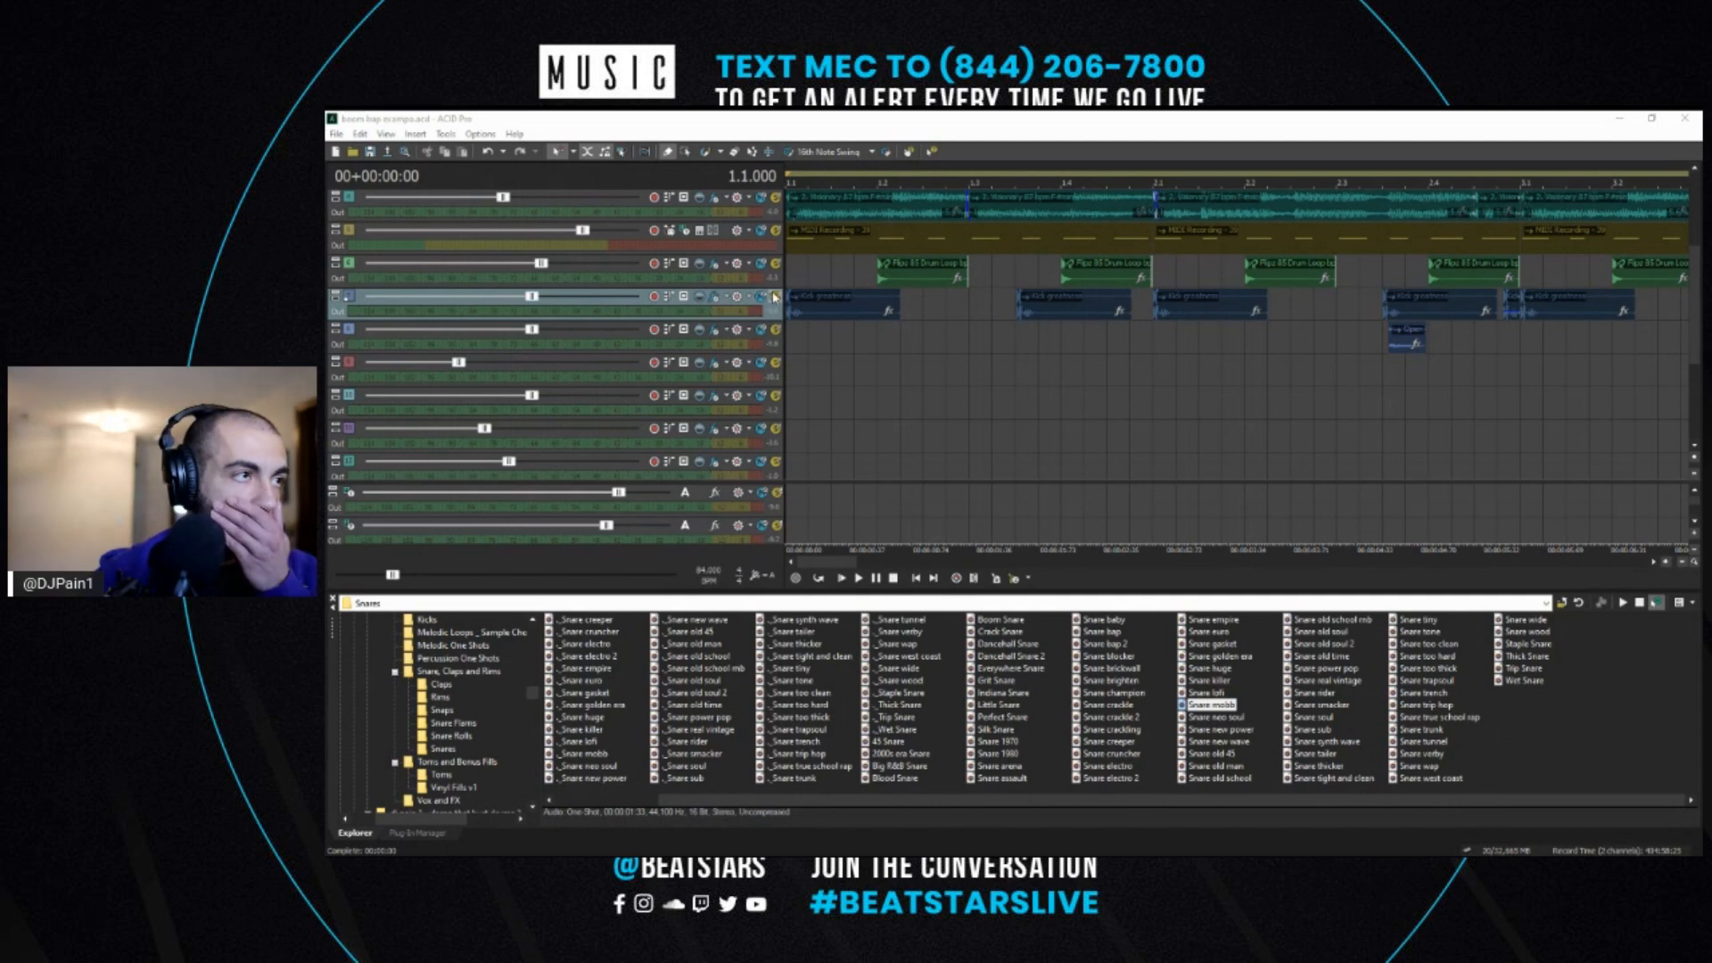
pyautogui.scroll(2, 1146, 324)
pyautogui.moveTo(1694, 325); pyautogui.dragTo(1693, 410)
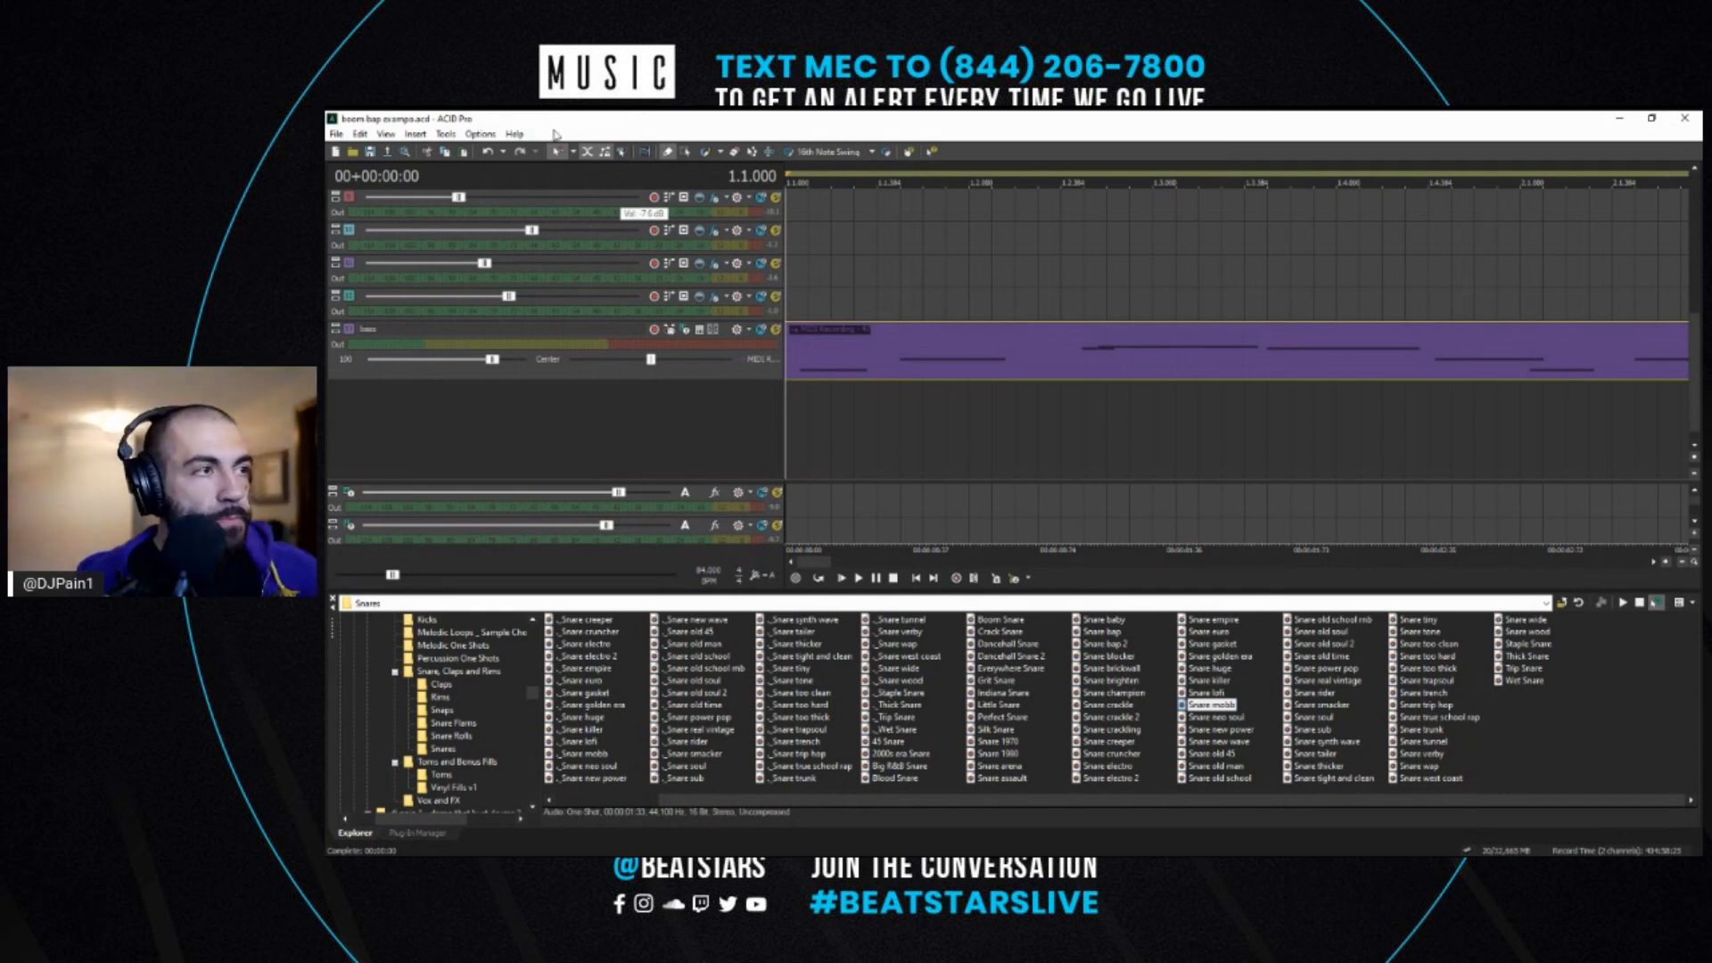
pyautogui.scroll(-3, 1066, 233)
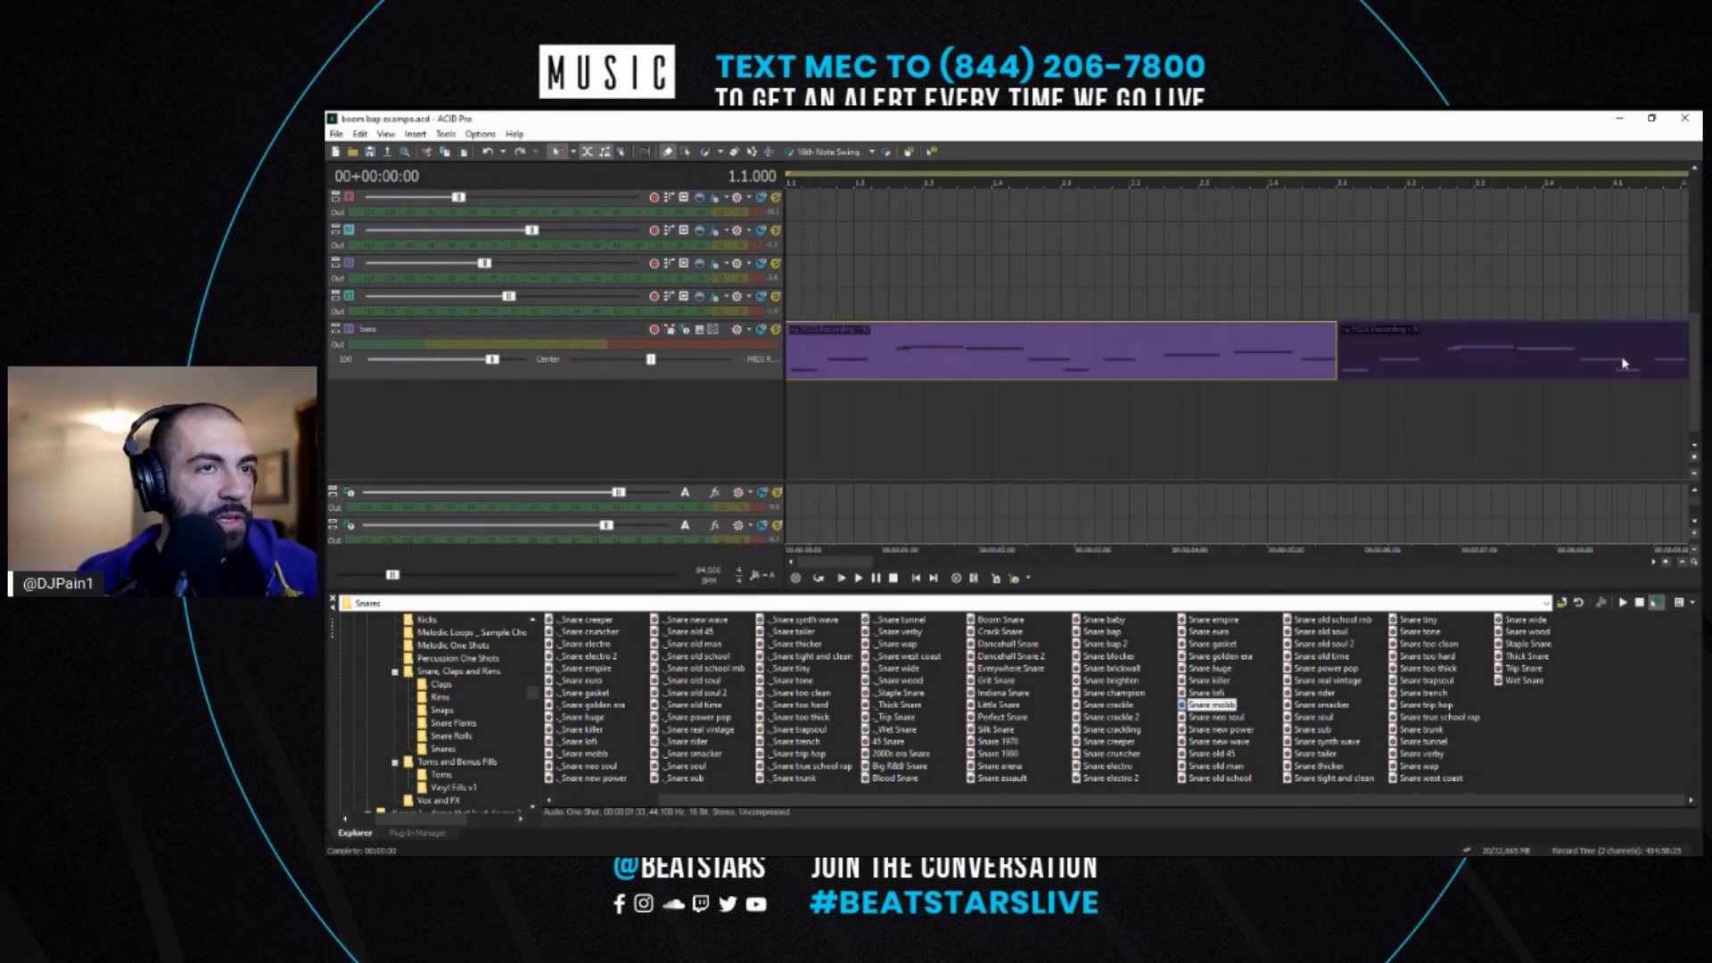
pyautogui.moveTo(1696, 382); pyautogui.dragTo(1697, 305)
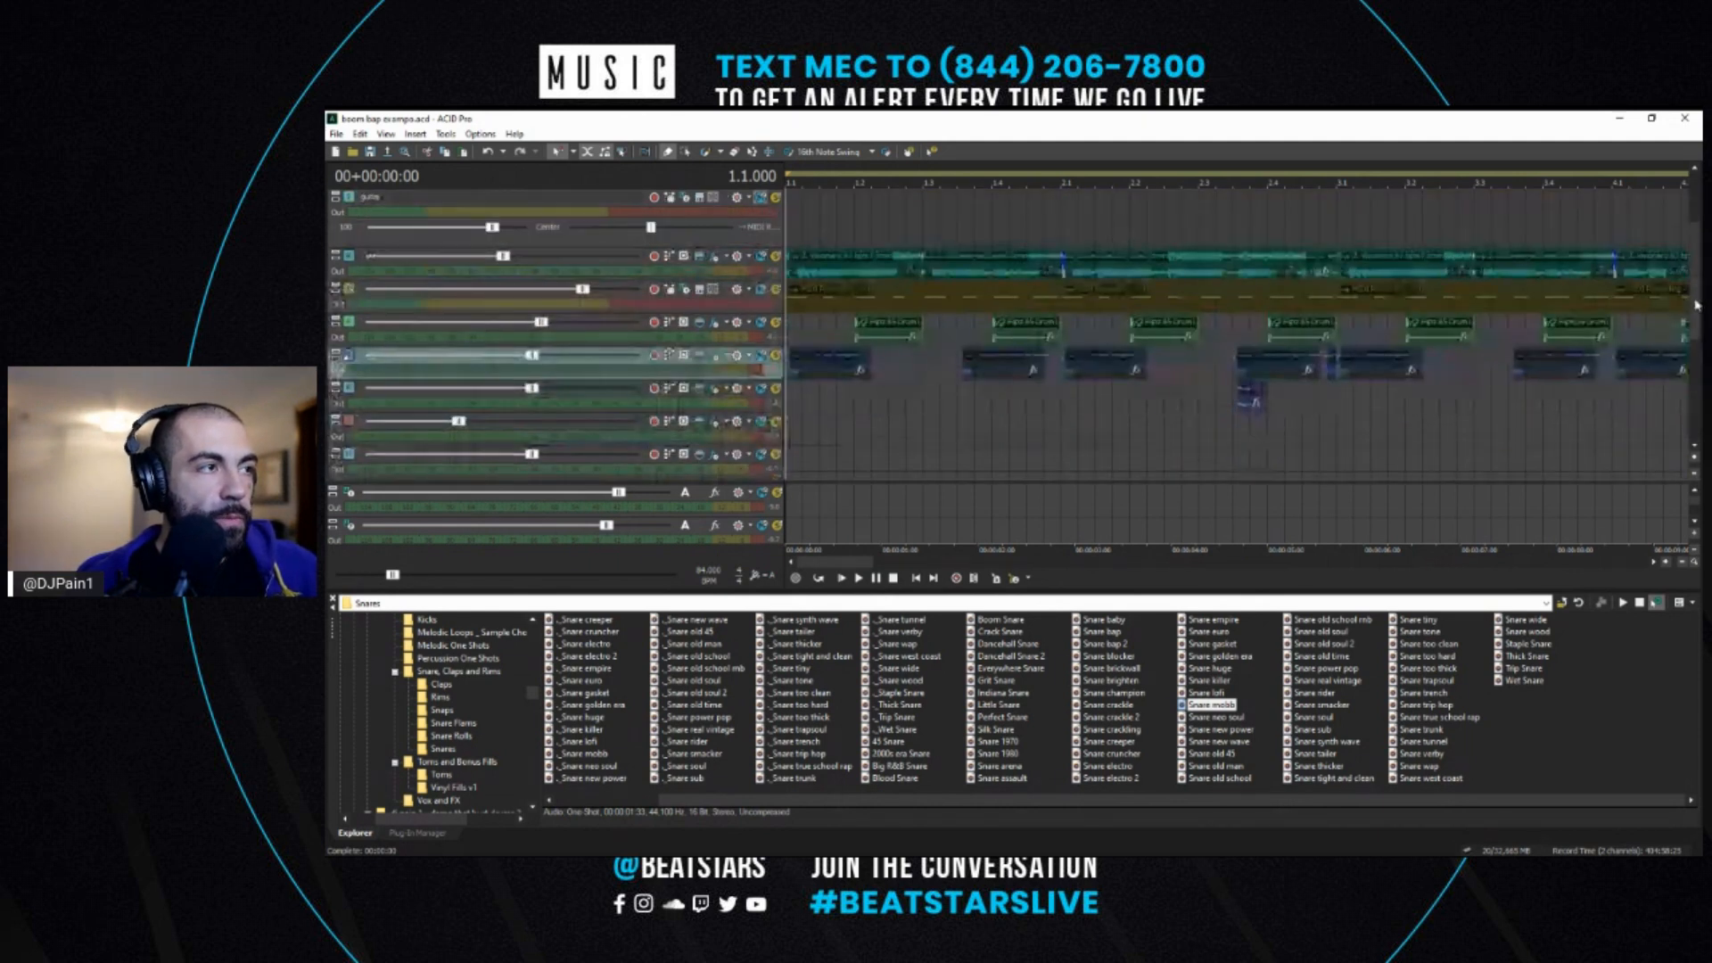
pyautogui.scroll(5, 1236, 371)
pyautogui.click(1235, 373)
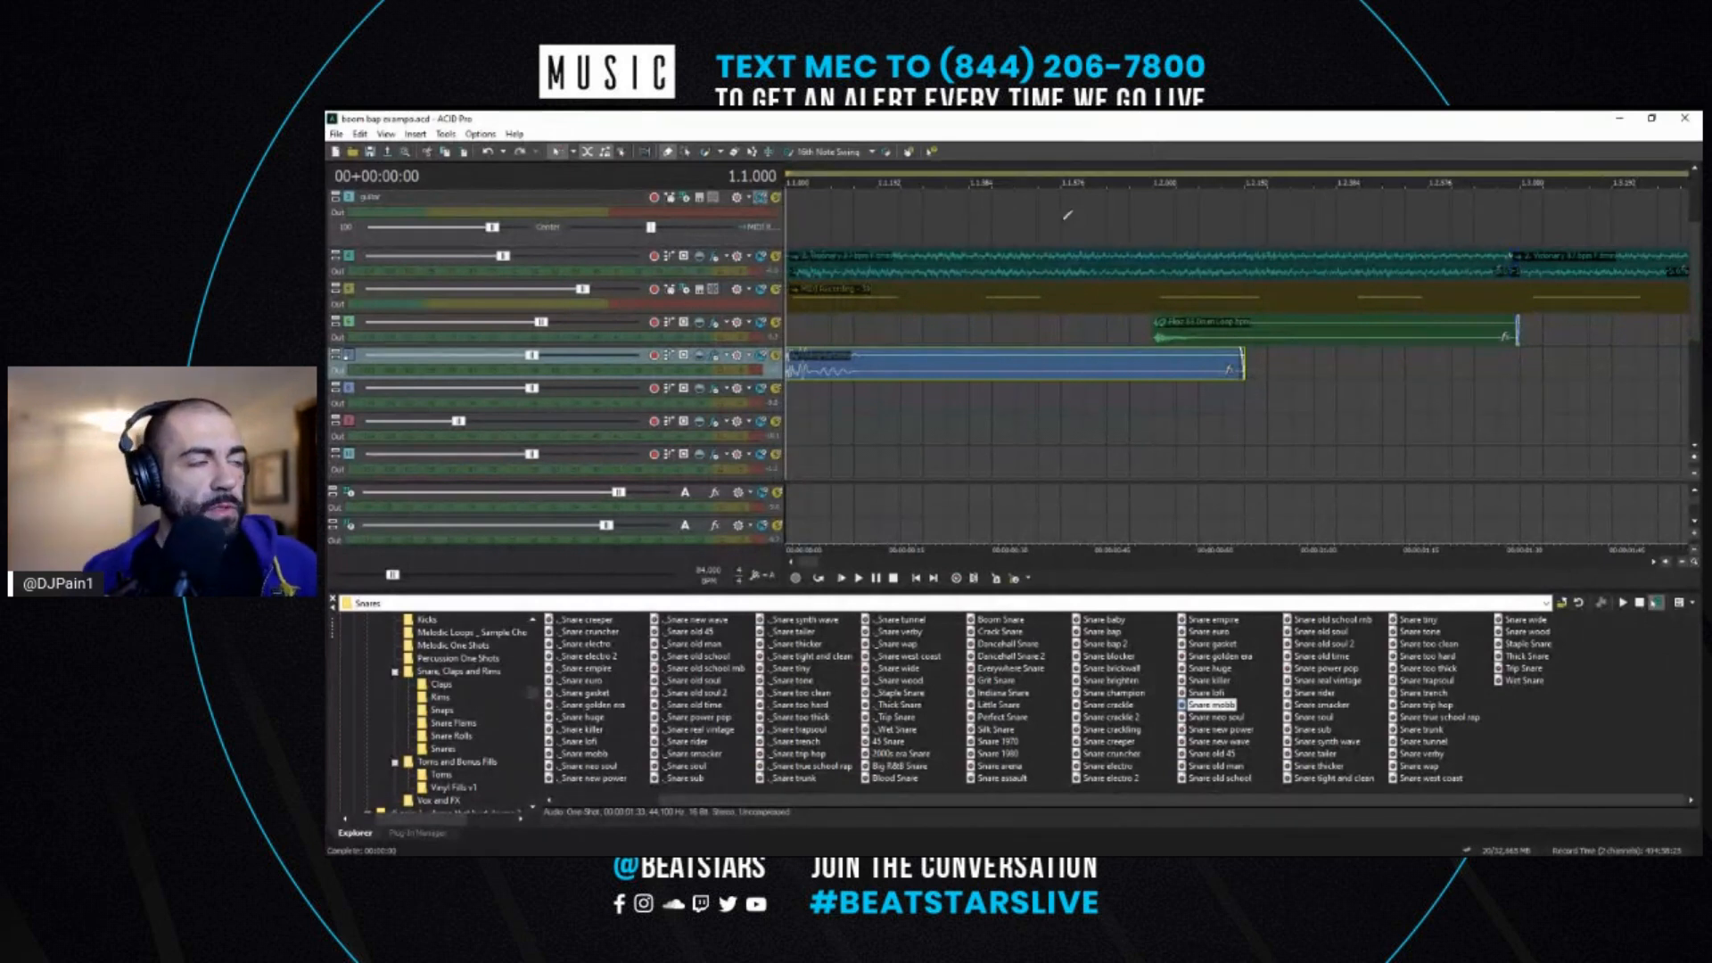
pyautogui.scroll(-3, 879, 357)
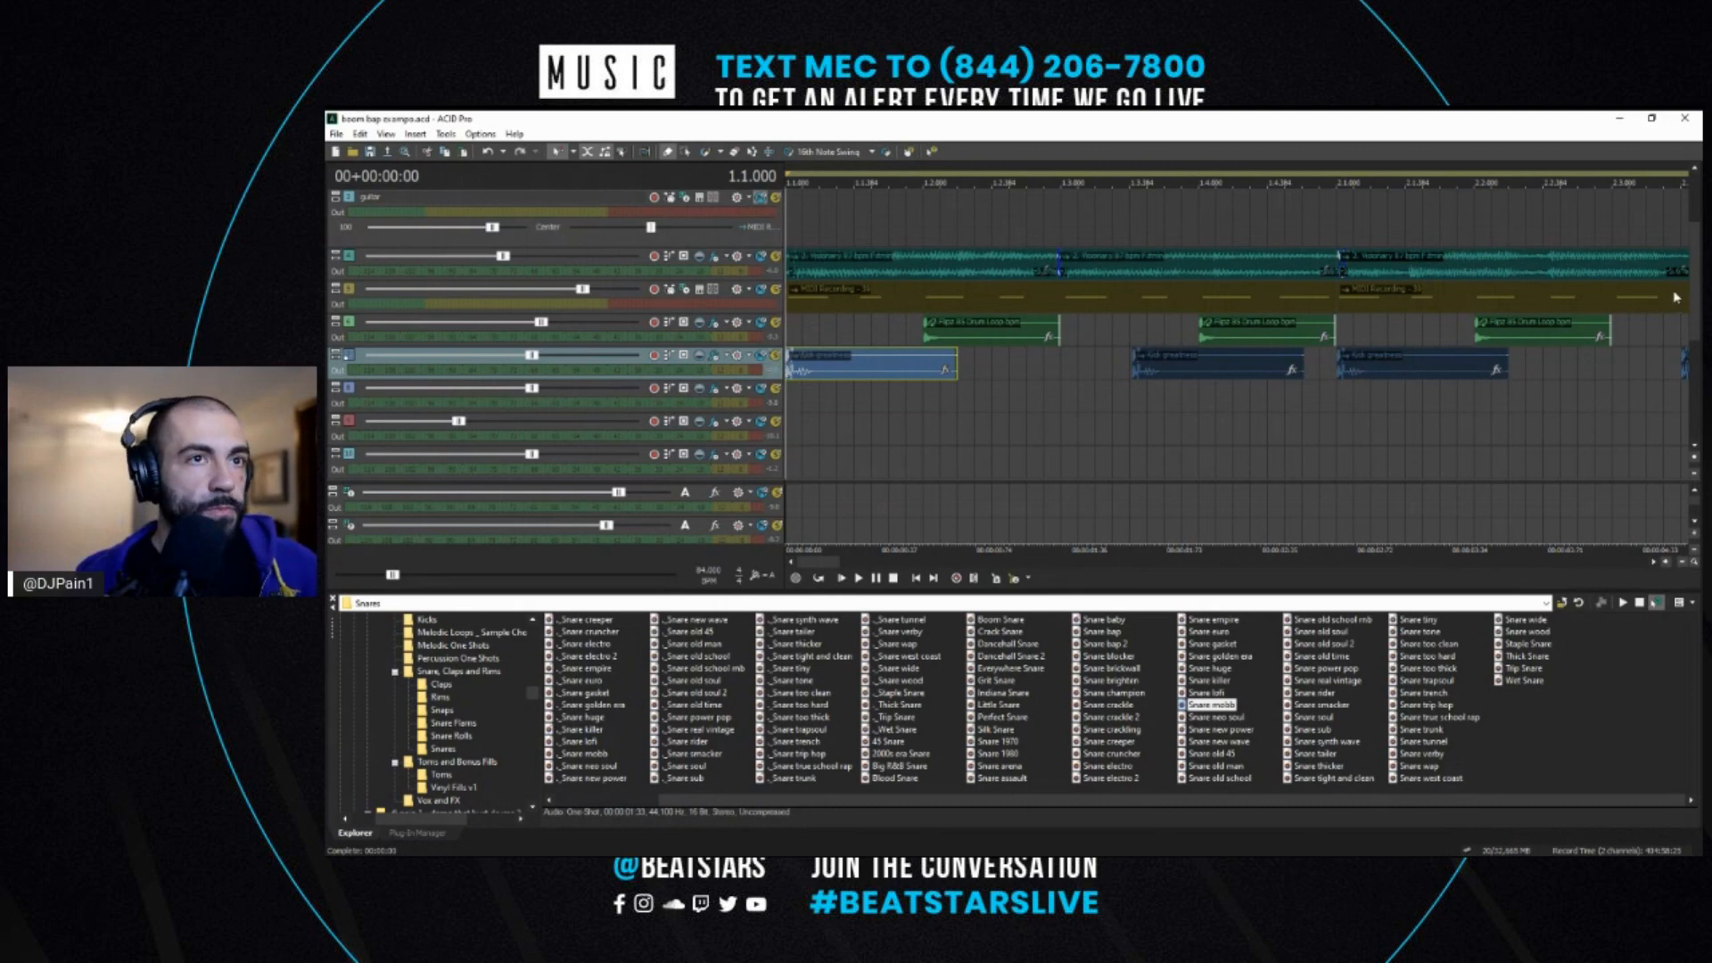
pyautogui.click(1692, 376)
pyautogui.moveTo(1692, 376); pyautogui.dragTo(1668, 323)
pyautogui.scroll(-6, 1212, 316)
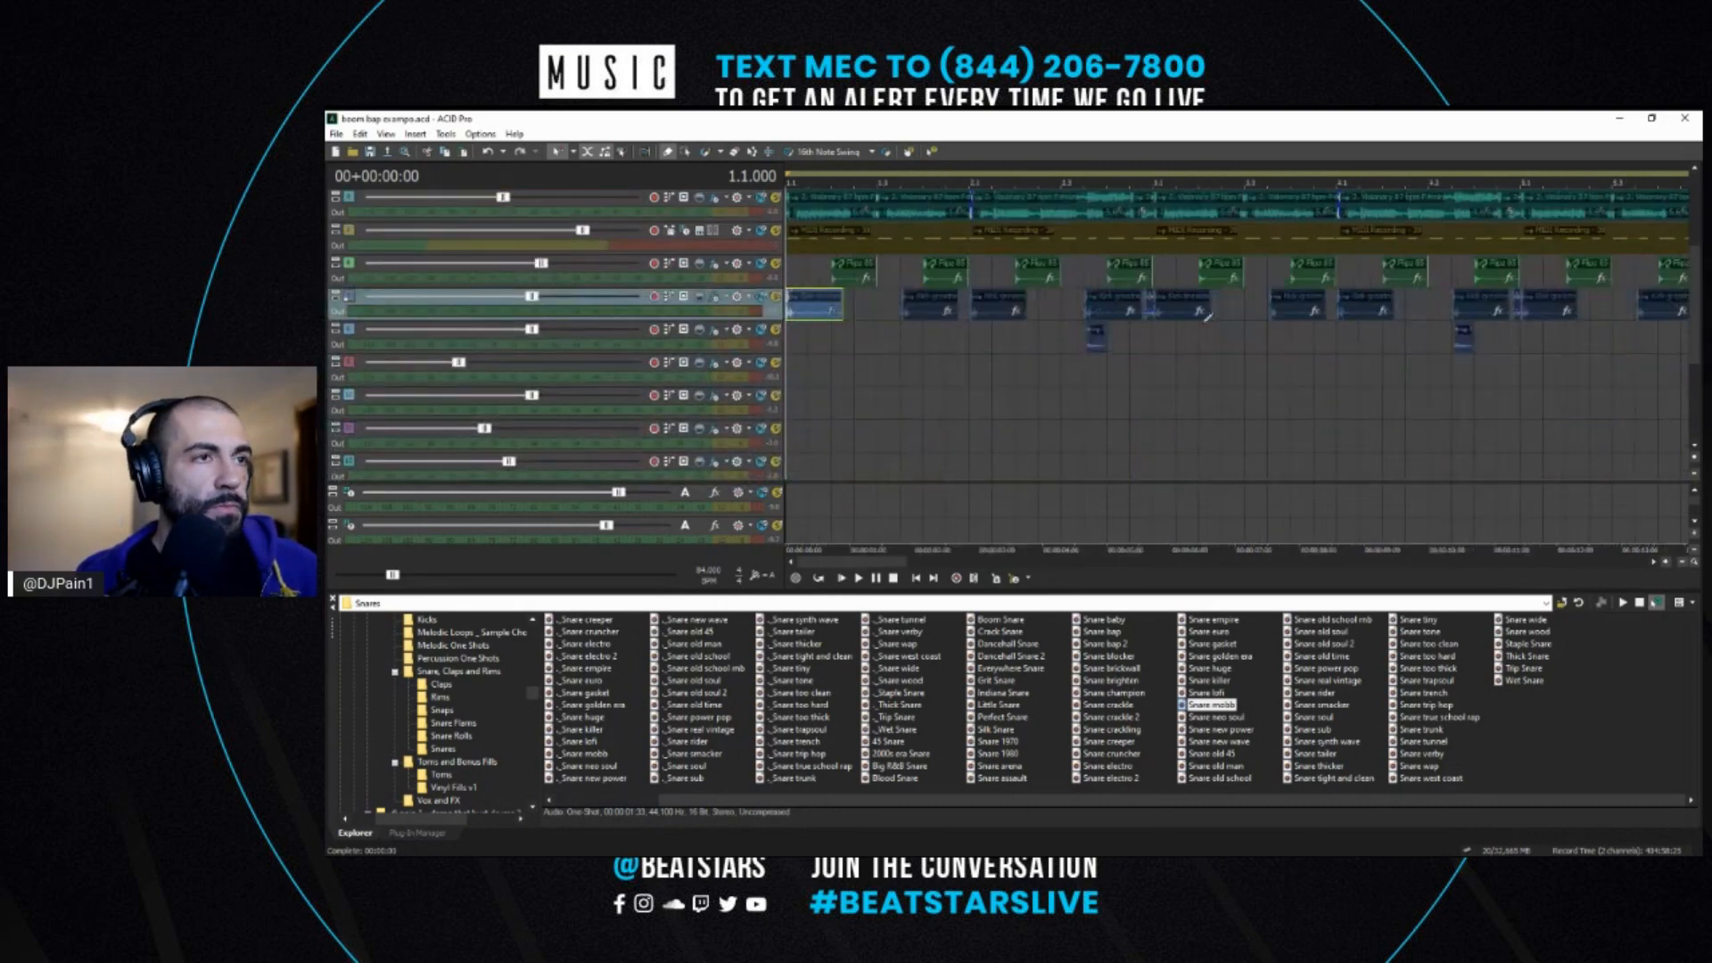
# - Move the track holding the red bar 8 event up directly beneath the kick track
pyautogui.click(1127, 363)
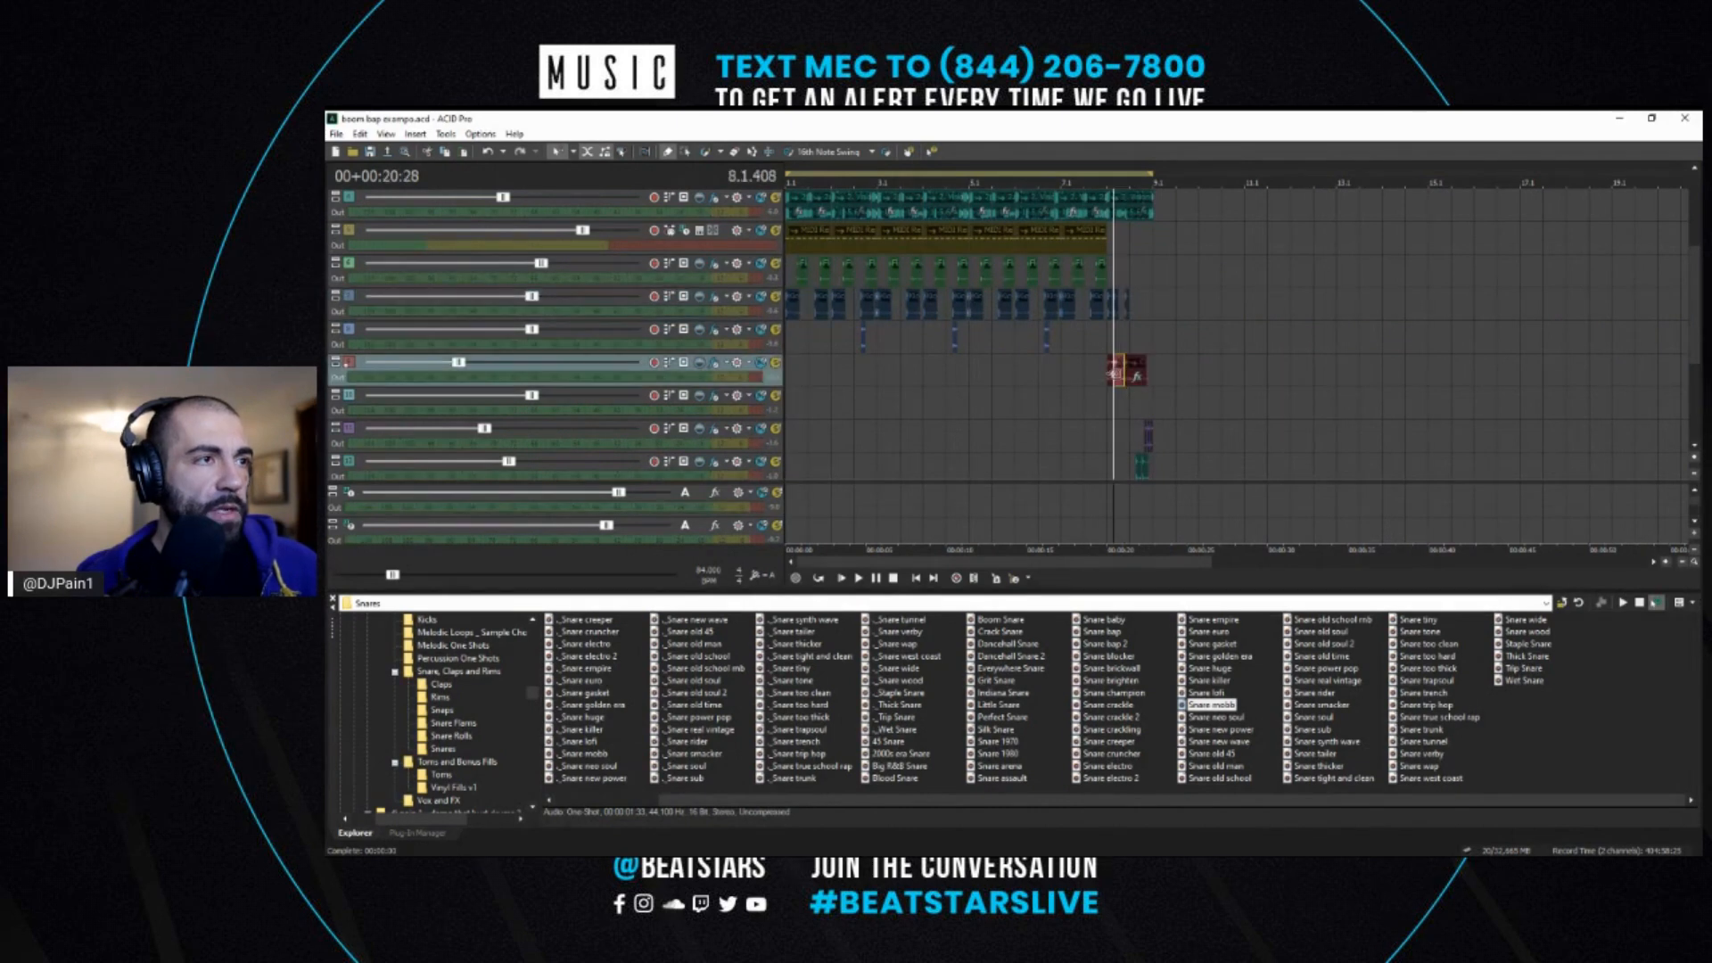
pyautogui.moveTo(339, 370); pyautogui.dragTo(413, 330)
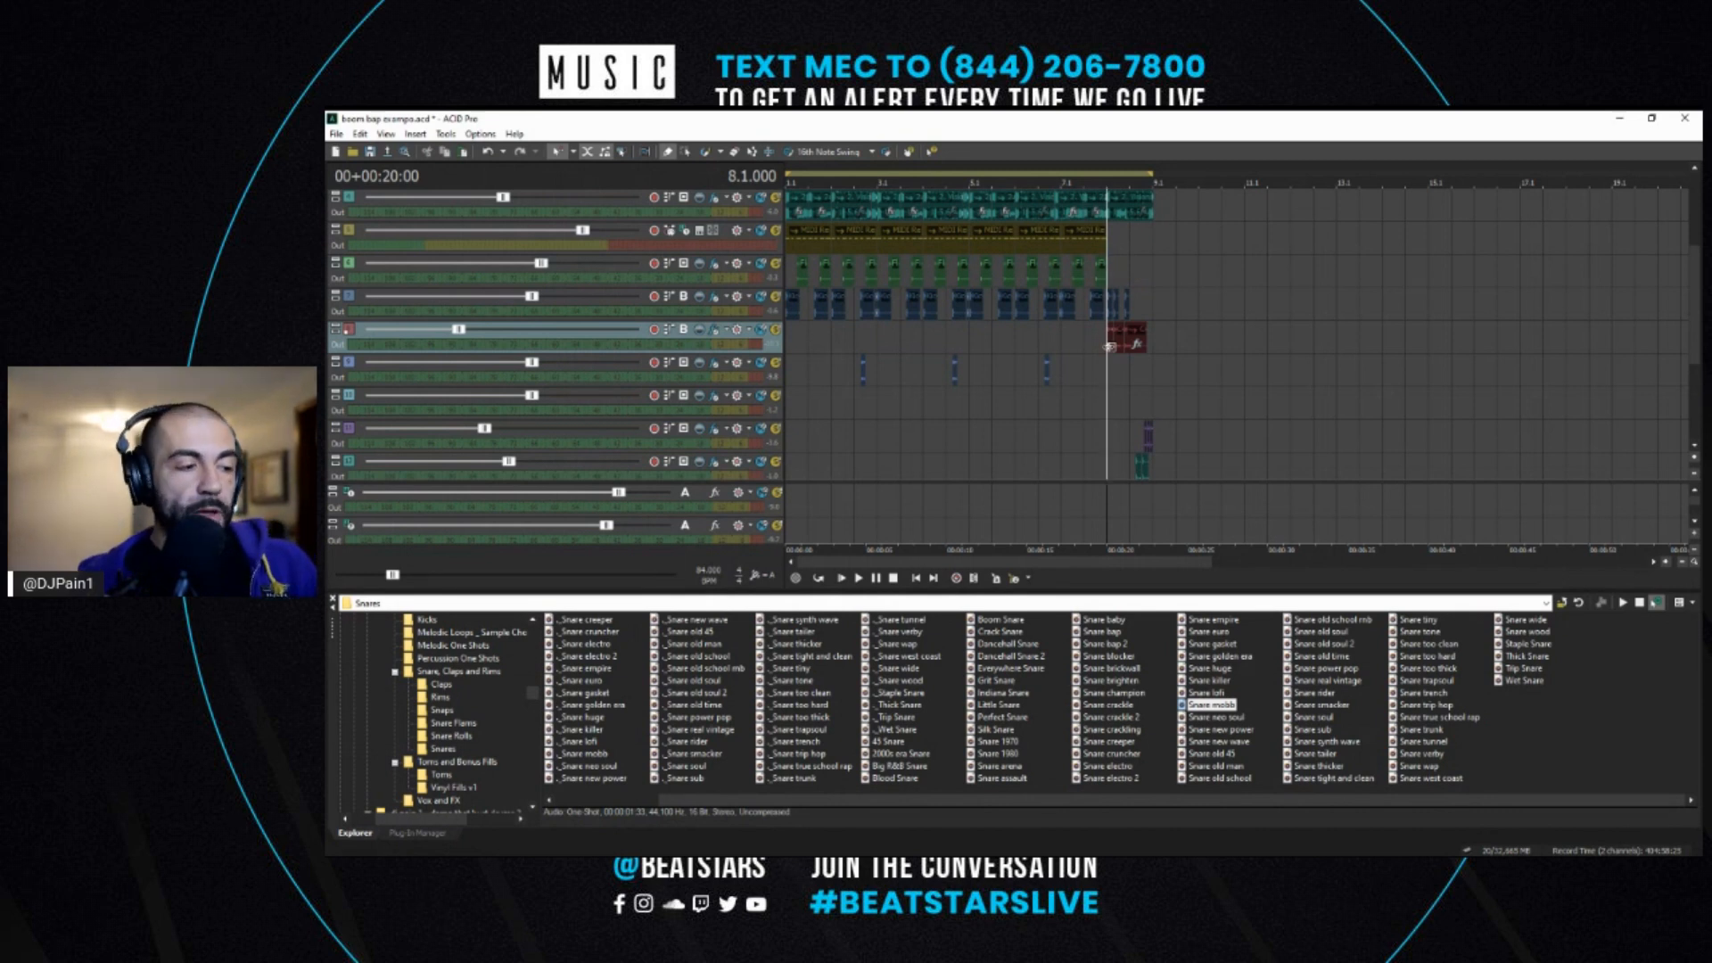
pyautogui.scroll(2, 1088, 319)
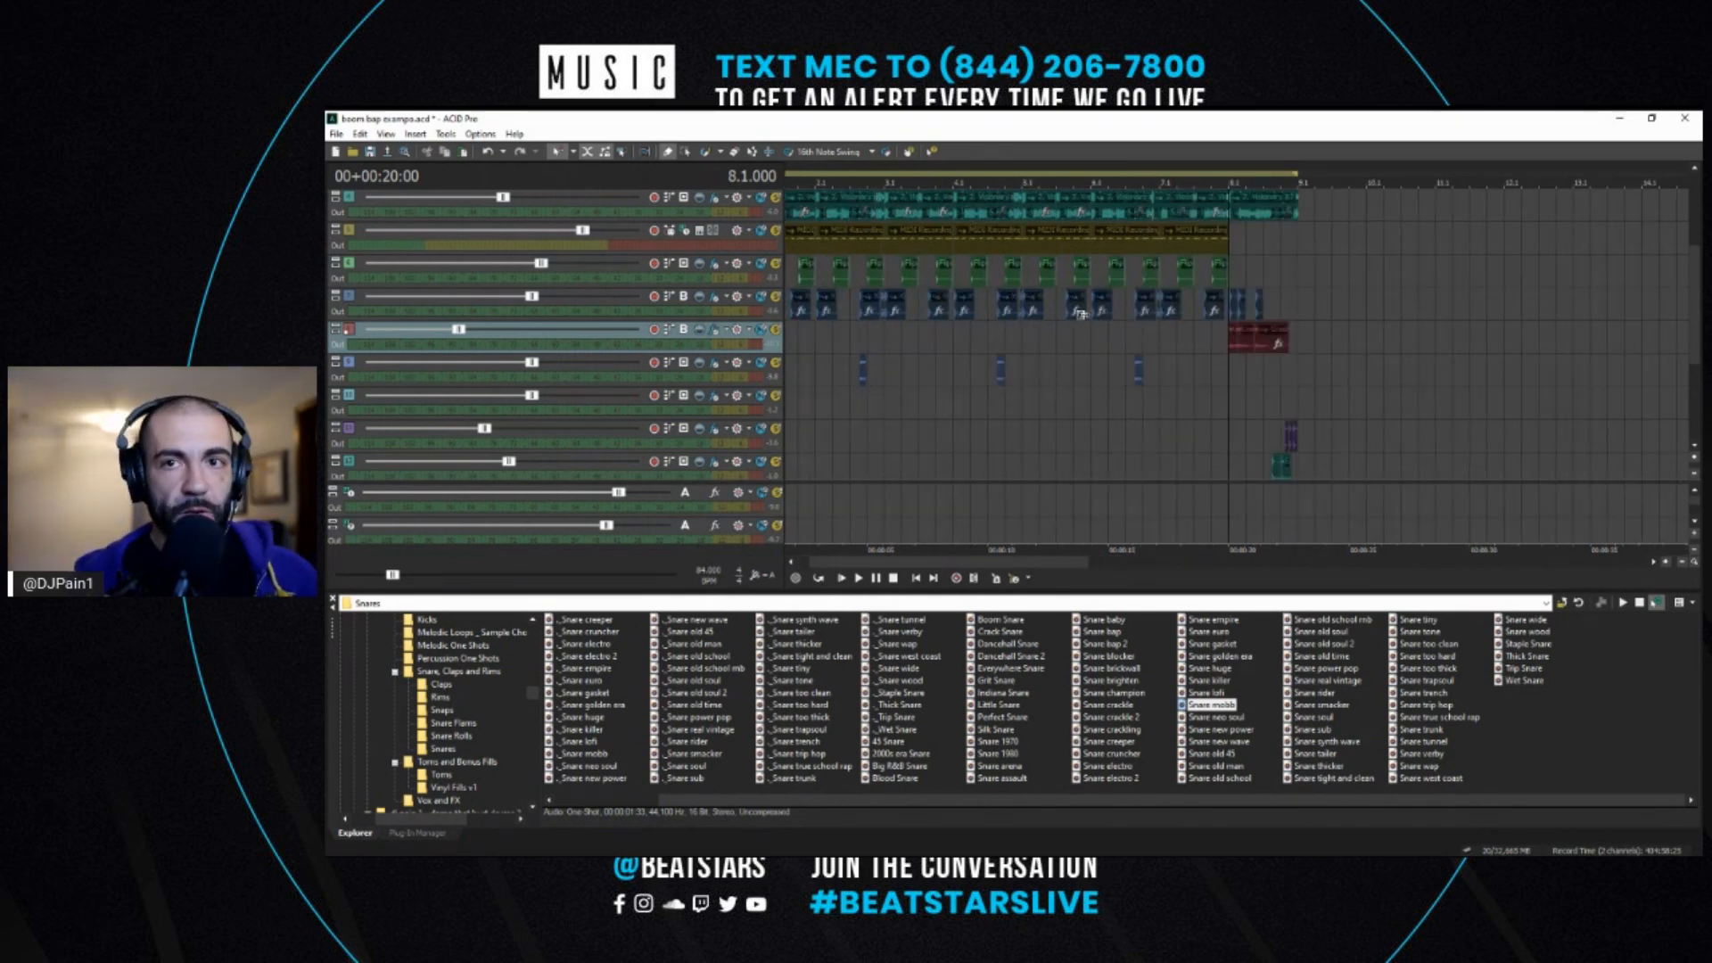
pyautogui.scroll(-3, 829, 325)
pyautogui.click(812, 330)
pyautogui.scroll(3, 846, 342)
pyautogui.click(793, 343)
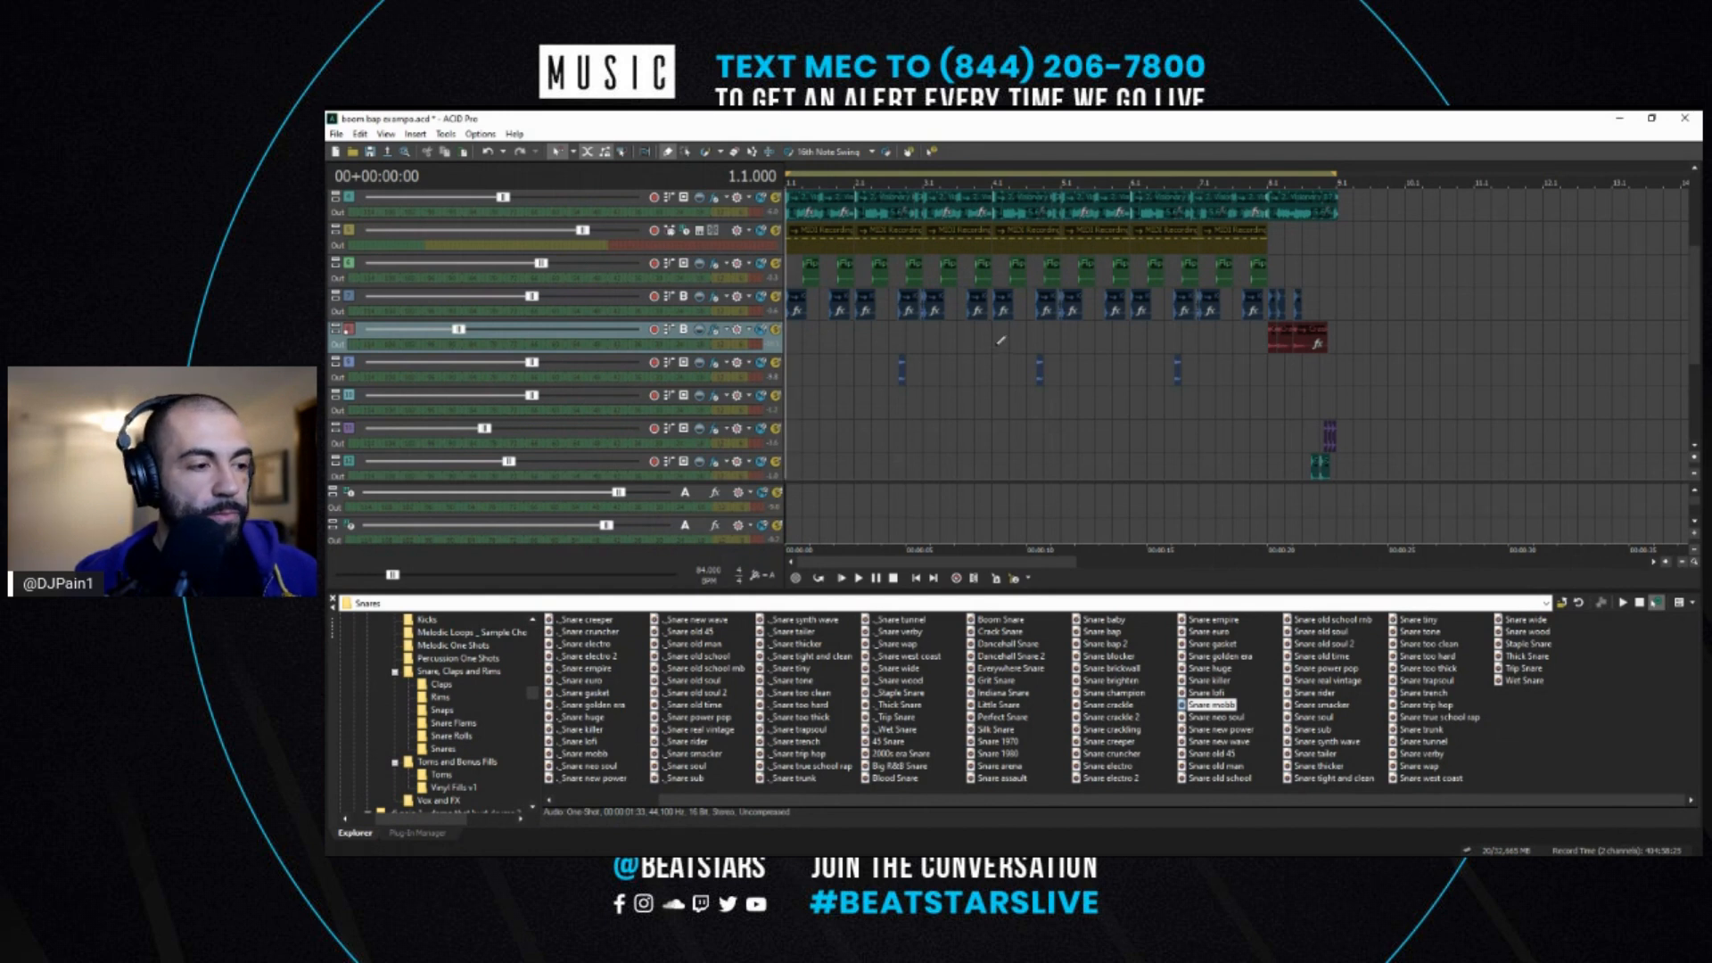
# - Select the first kick event and raise the kick track's volume
pyautogui.scroll(2, 1002, 338)
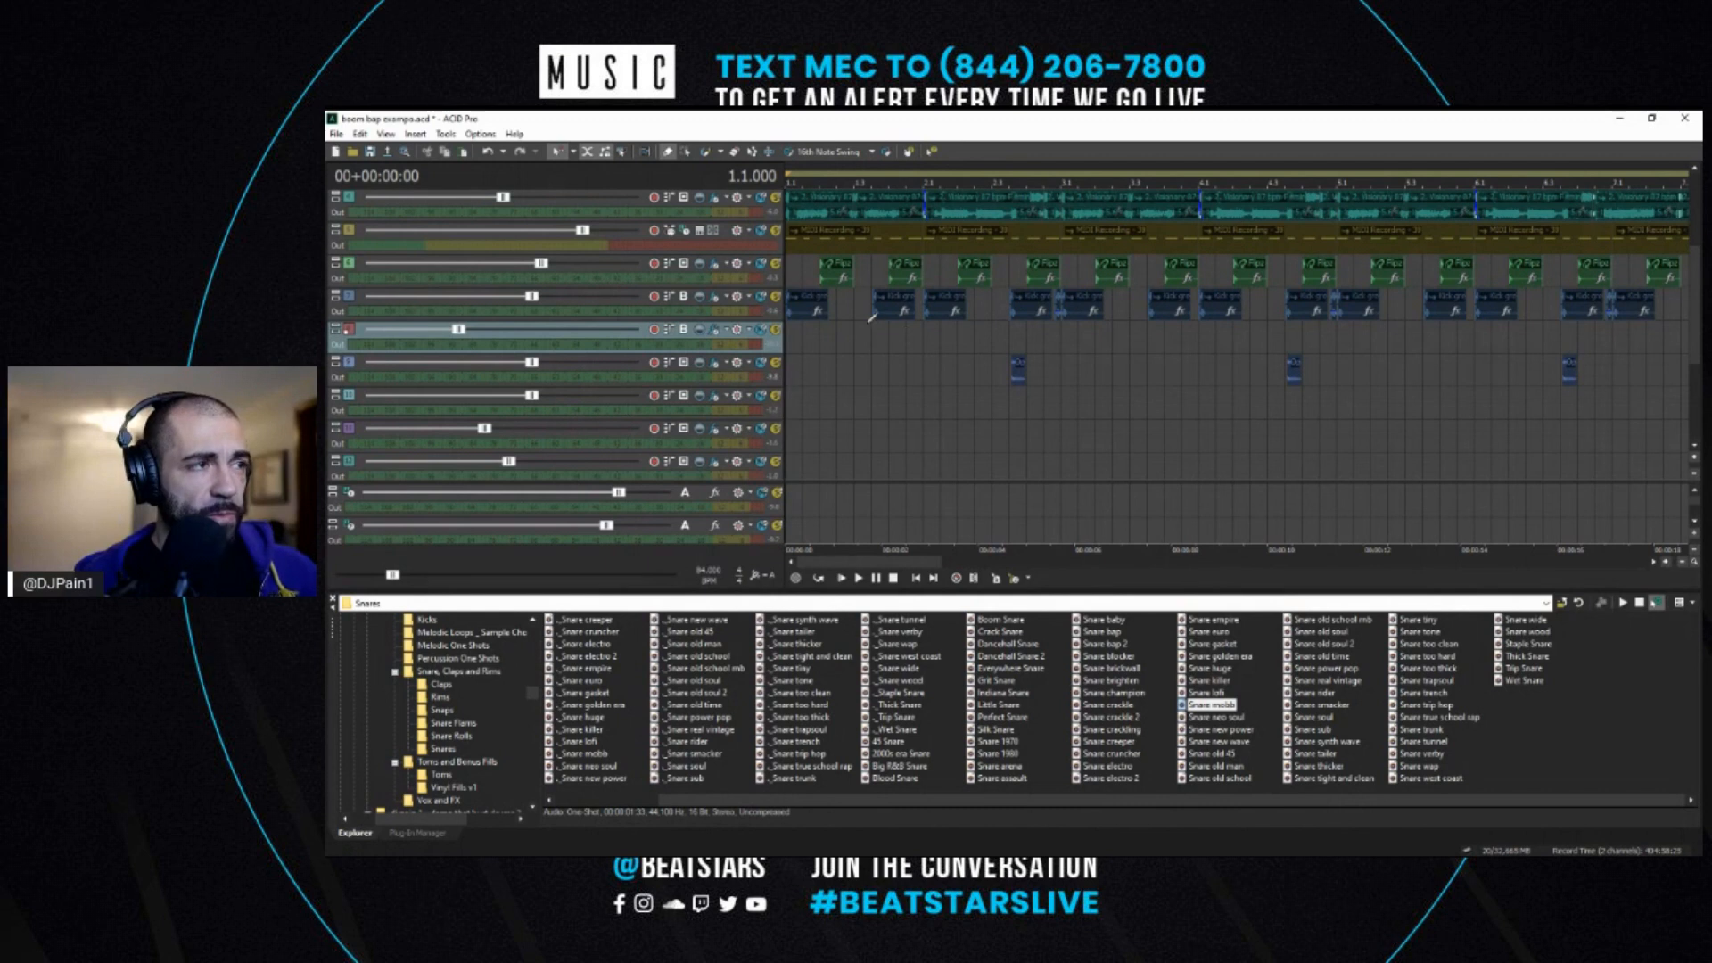
pyautogui.scroll(2, 943, 342)
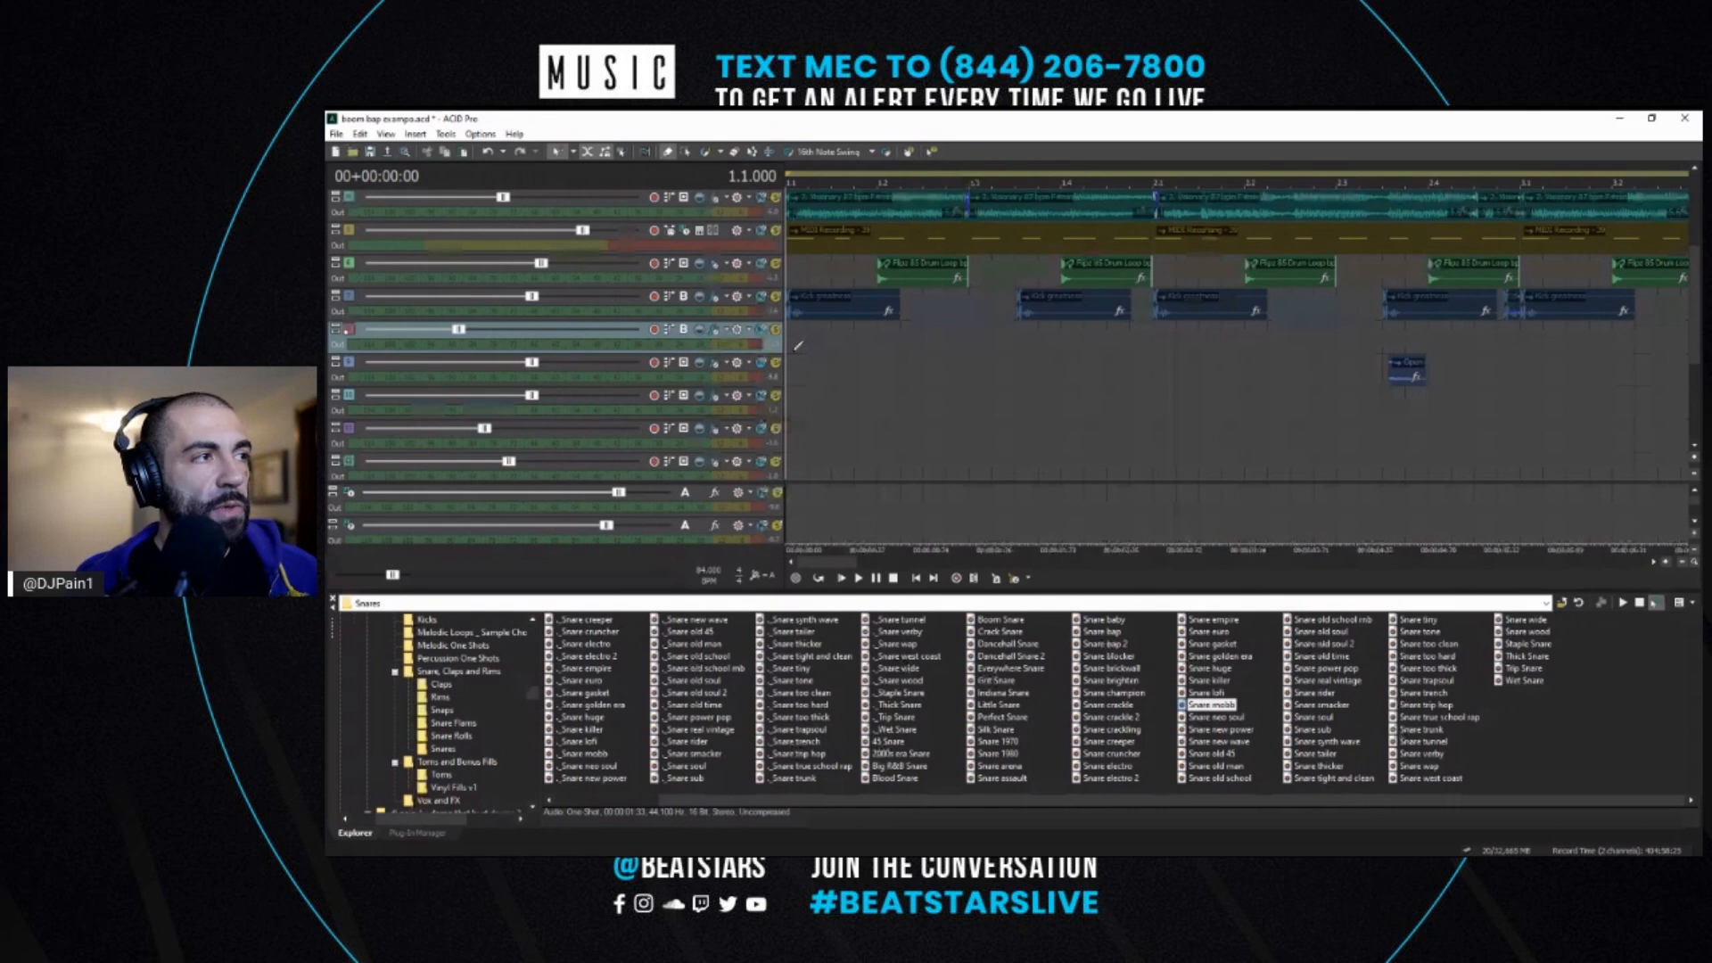
pyautogui.scroll(-2, 798, 346)
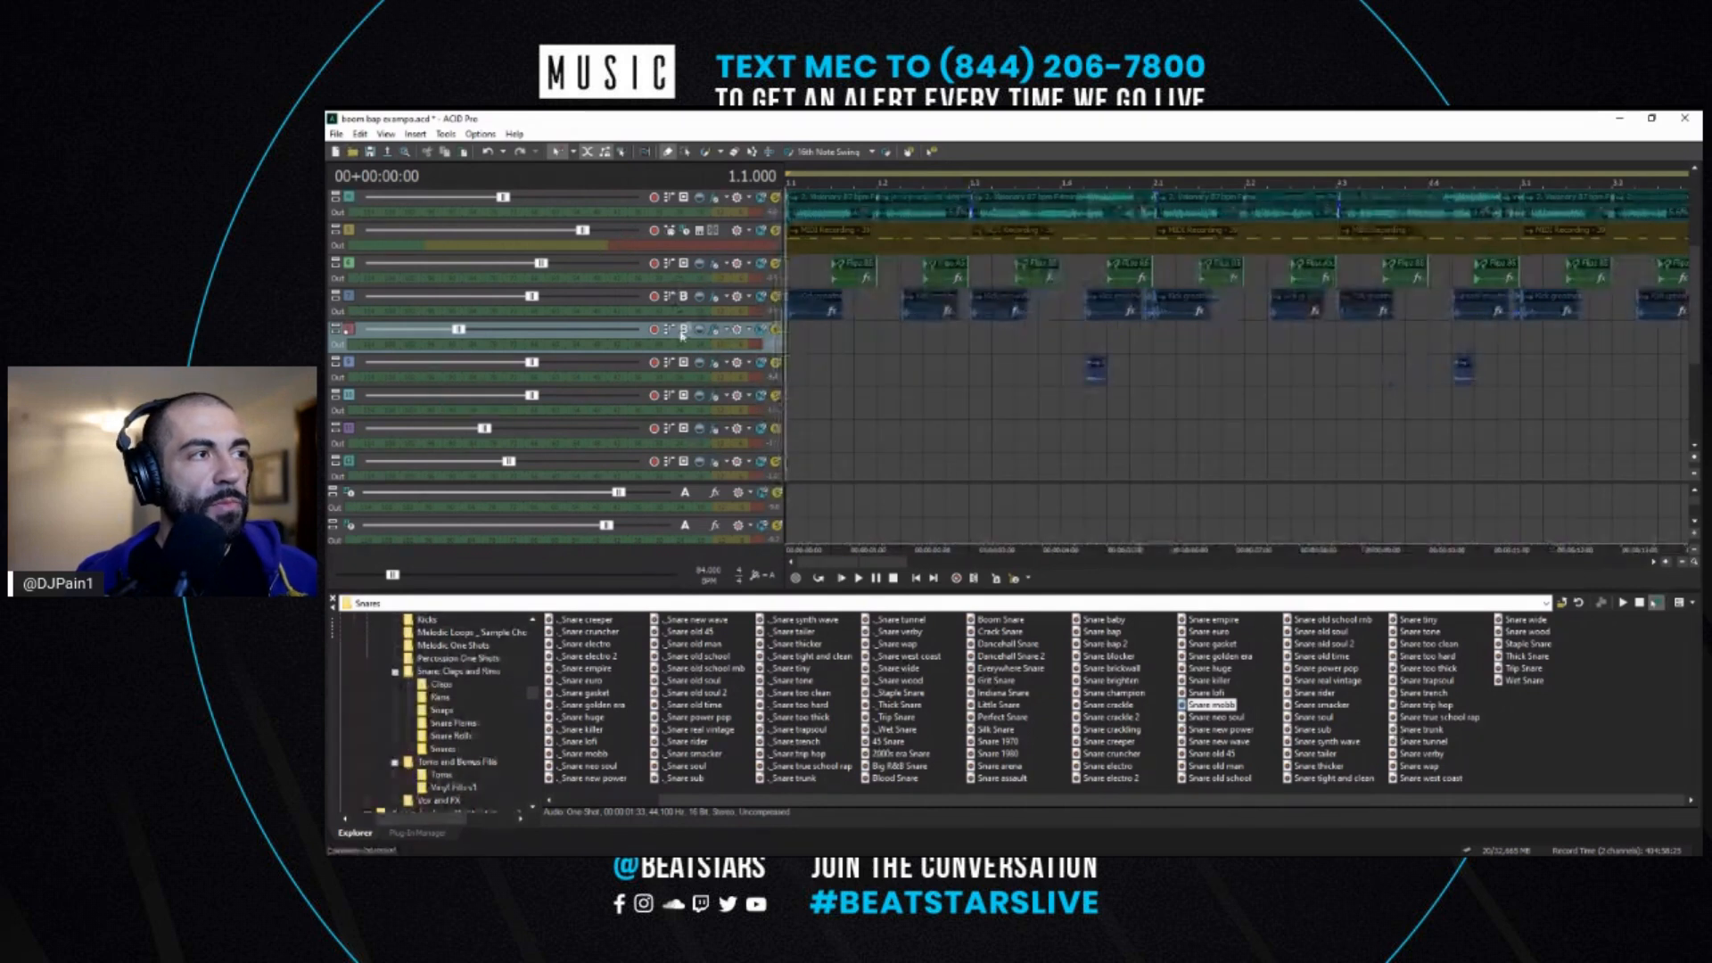
pyautogui.click(843, 300)
pyautogui.scroll(-4, 1192, 318)
pyautogui.click(1120, 337)
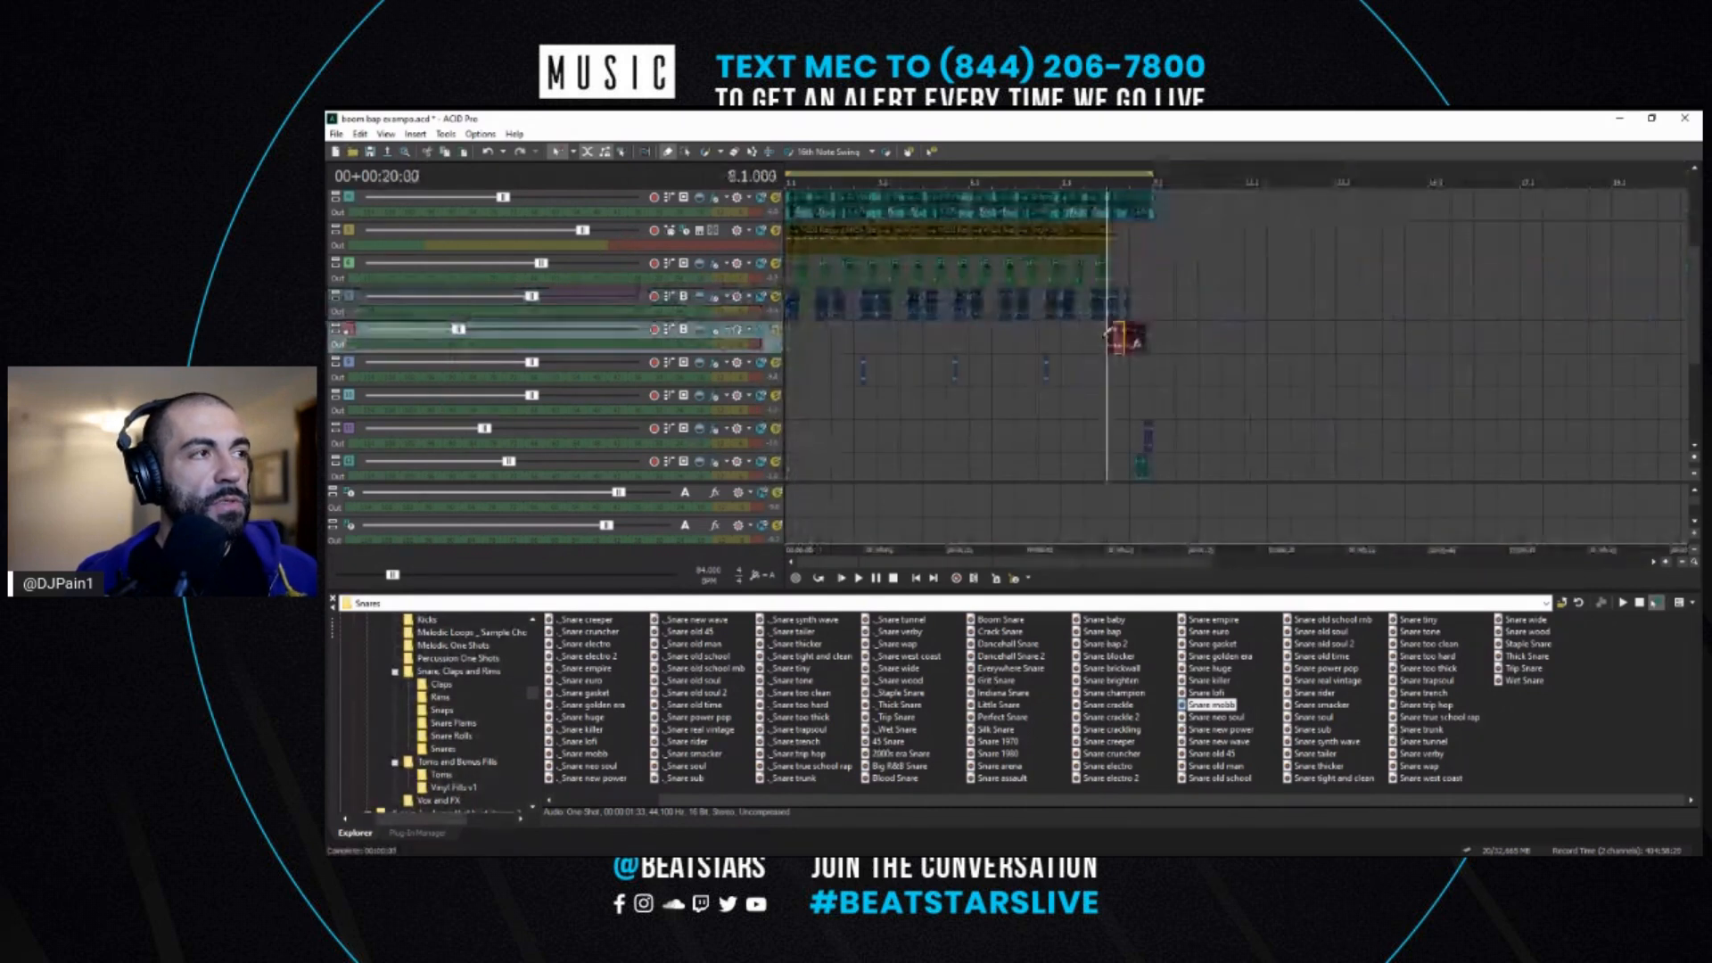
pyautogui.click(796, 310)
pyautogui.scroll(4, 796, 309)
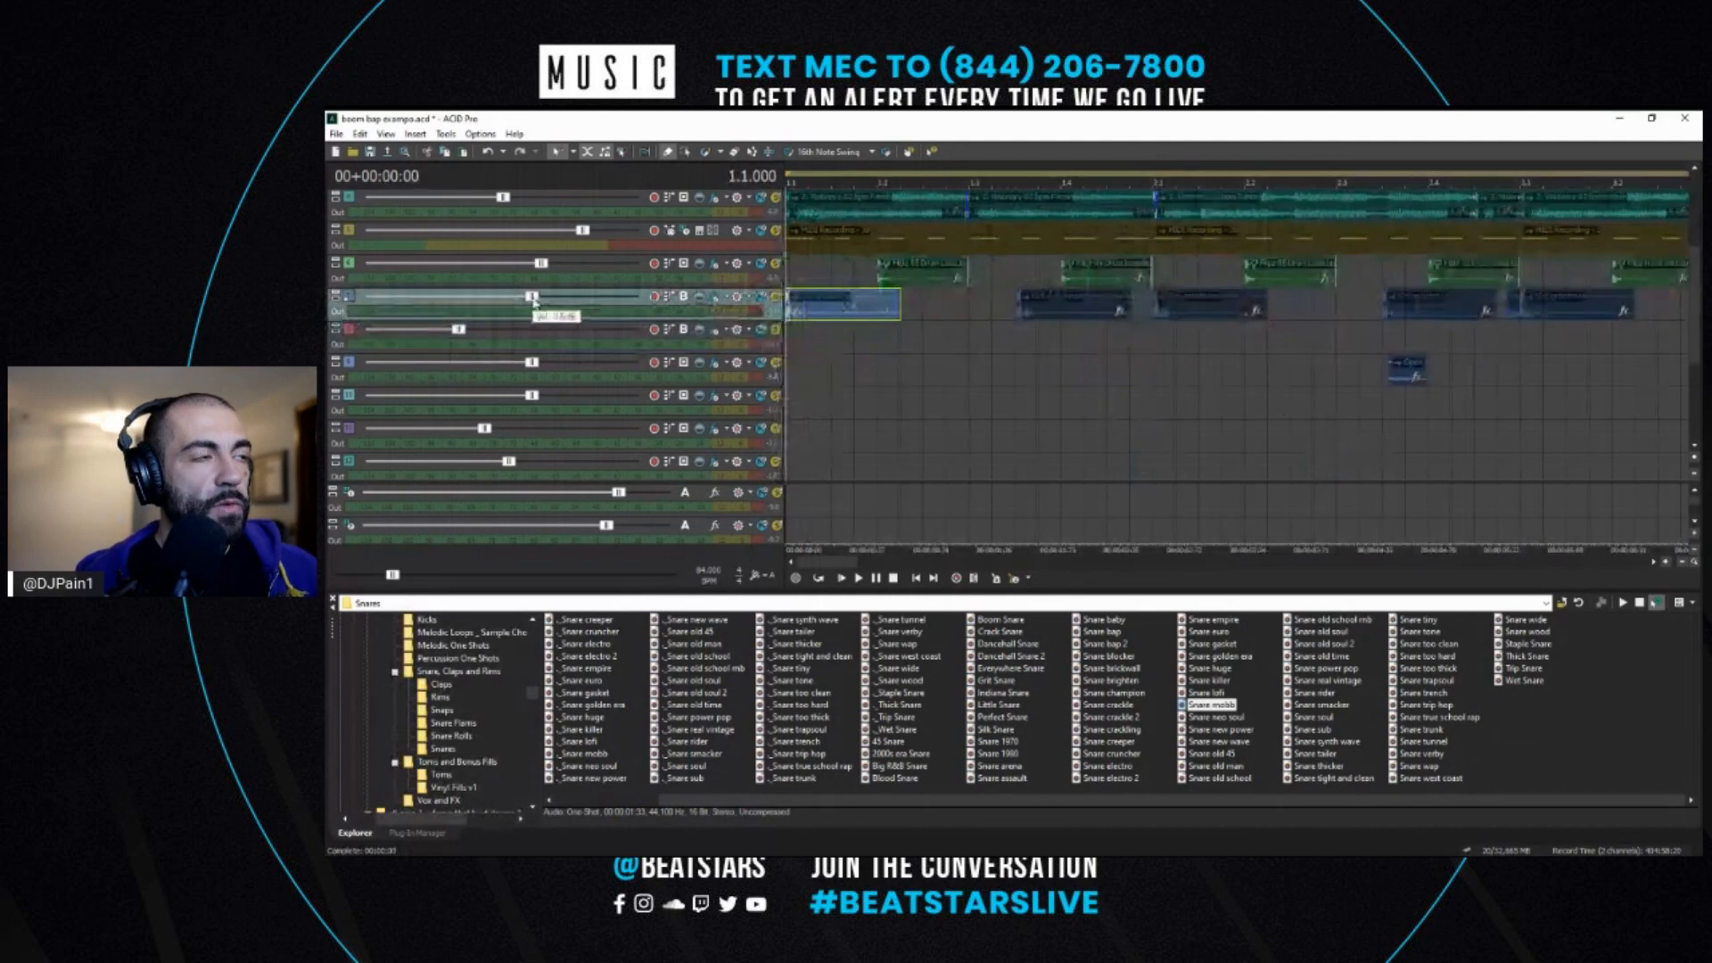
pyautogui.moveTo(541, 301); pyautogui.dragTo(574, 299)
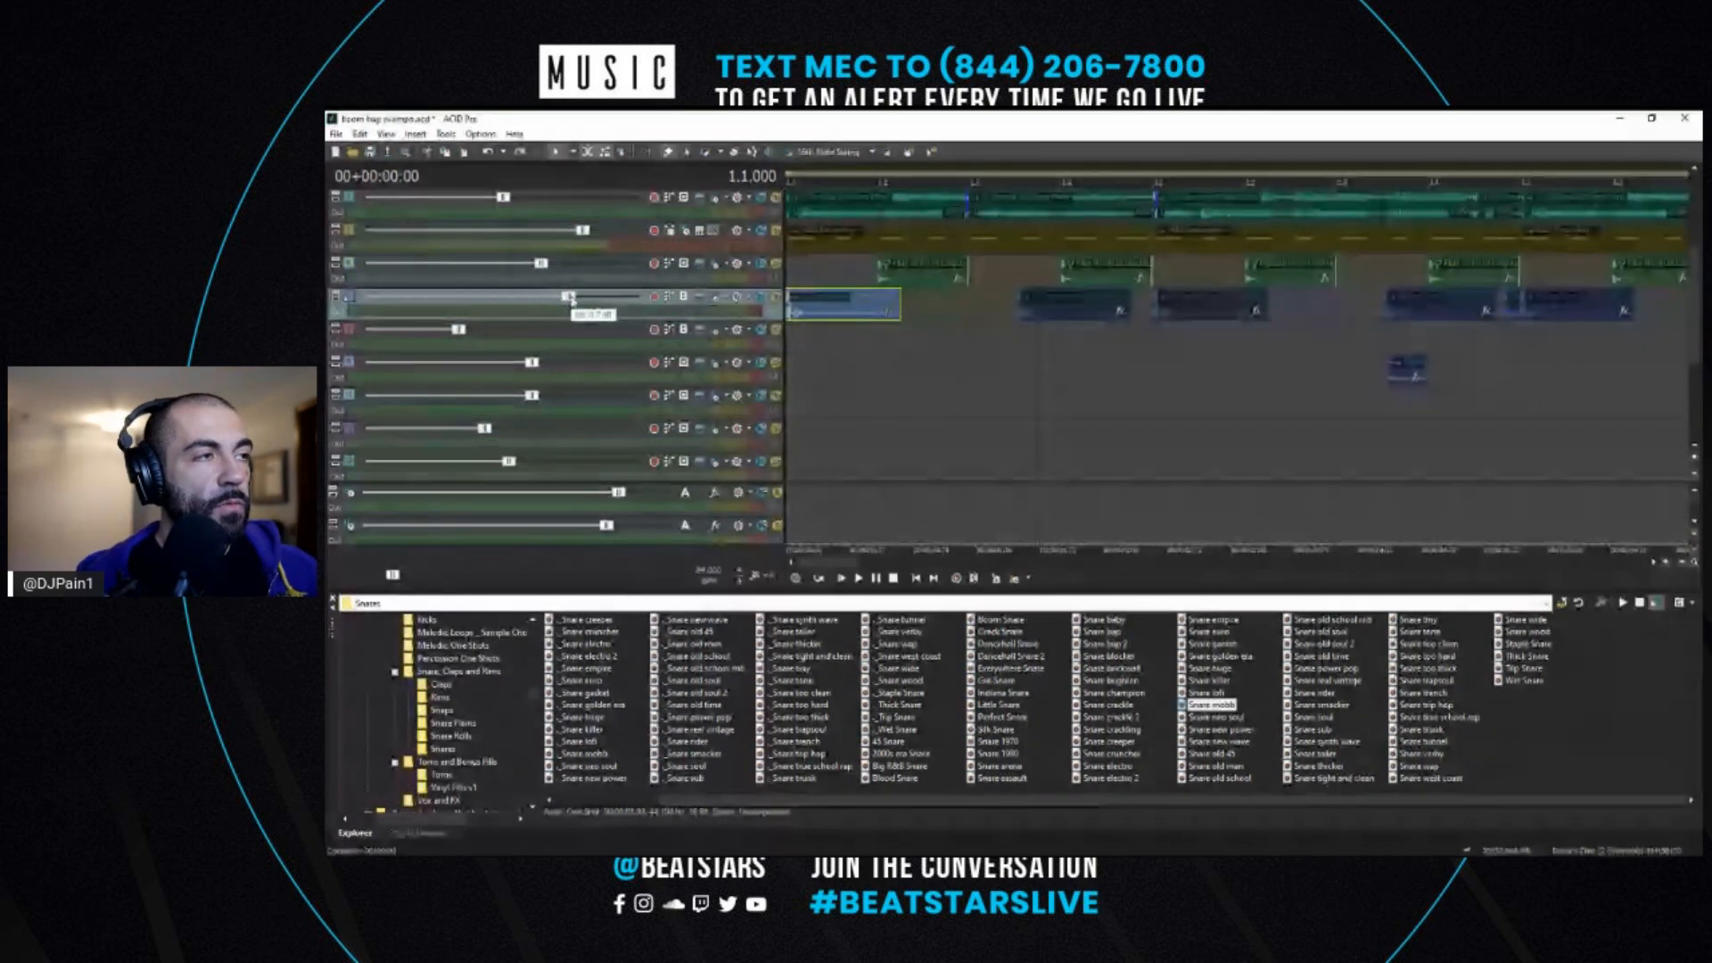
# - Solo the kick track and repeatedly play its first hit from 1.1.000
pyautogui.click(776, 297)
pyautogui.press('space')
pyautogui.press('space')
pyautogui.press('space')
pyautogui.press('space')
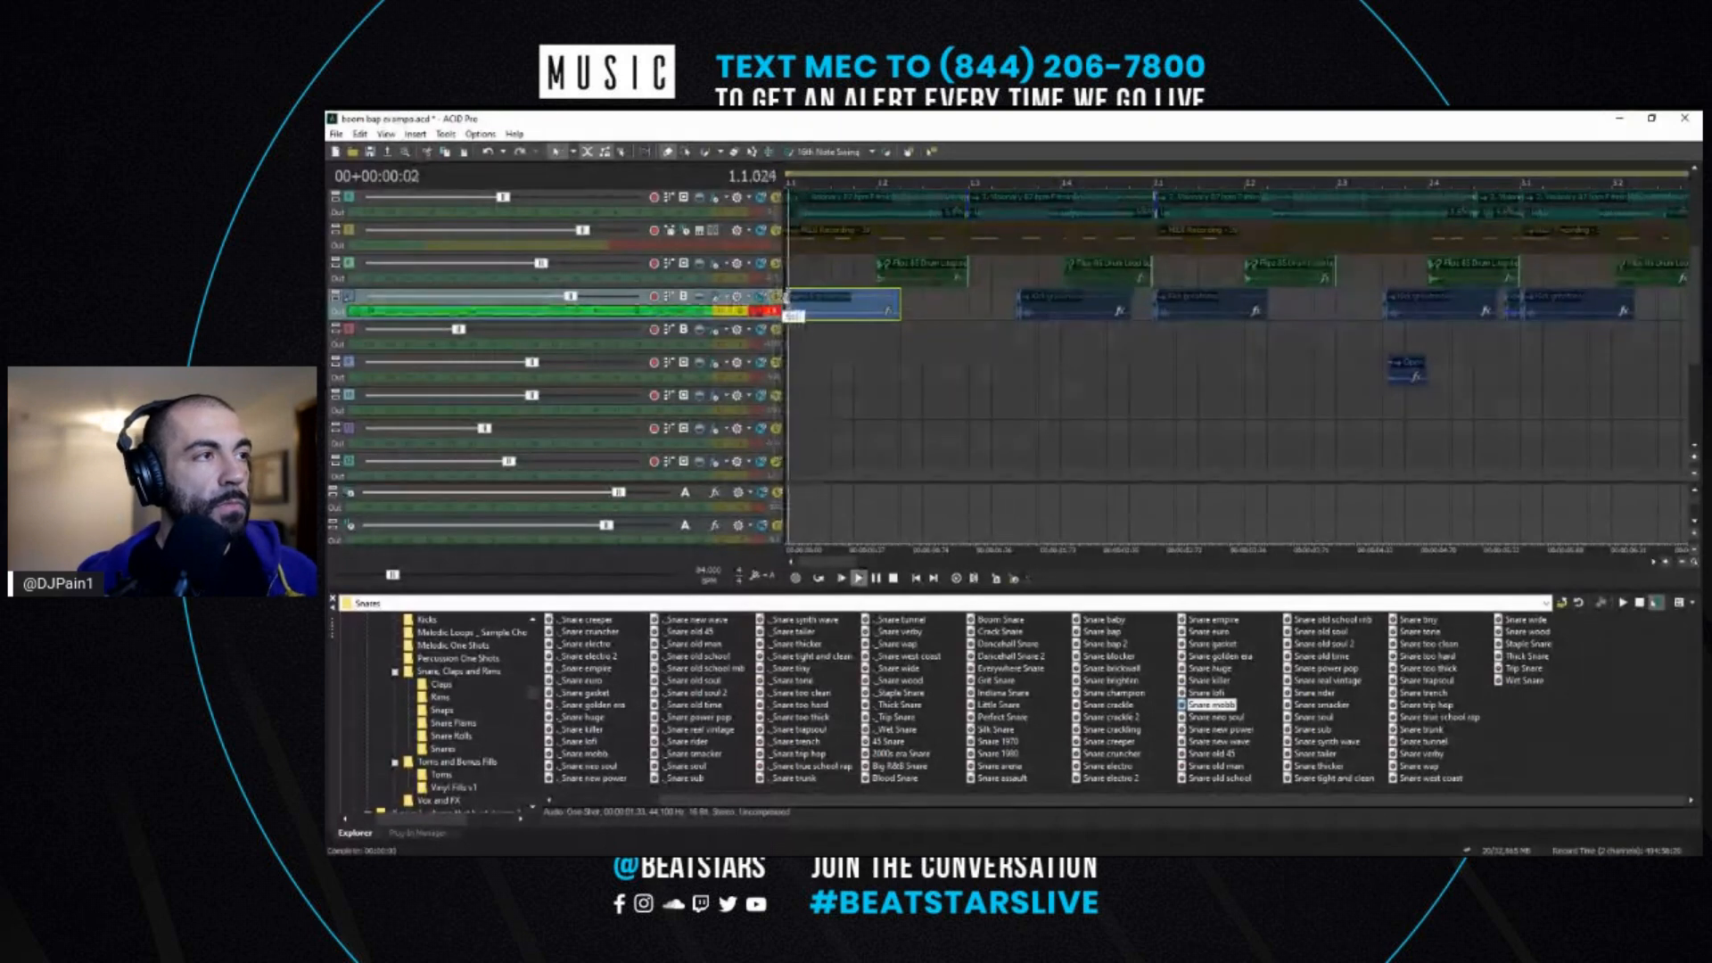
pyautogui.press('space')
pyautogui.press('space')
pyautogui.press('space')
pyautogui.press('space')
pyautogui.press('space')
pyautogui.press('space')
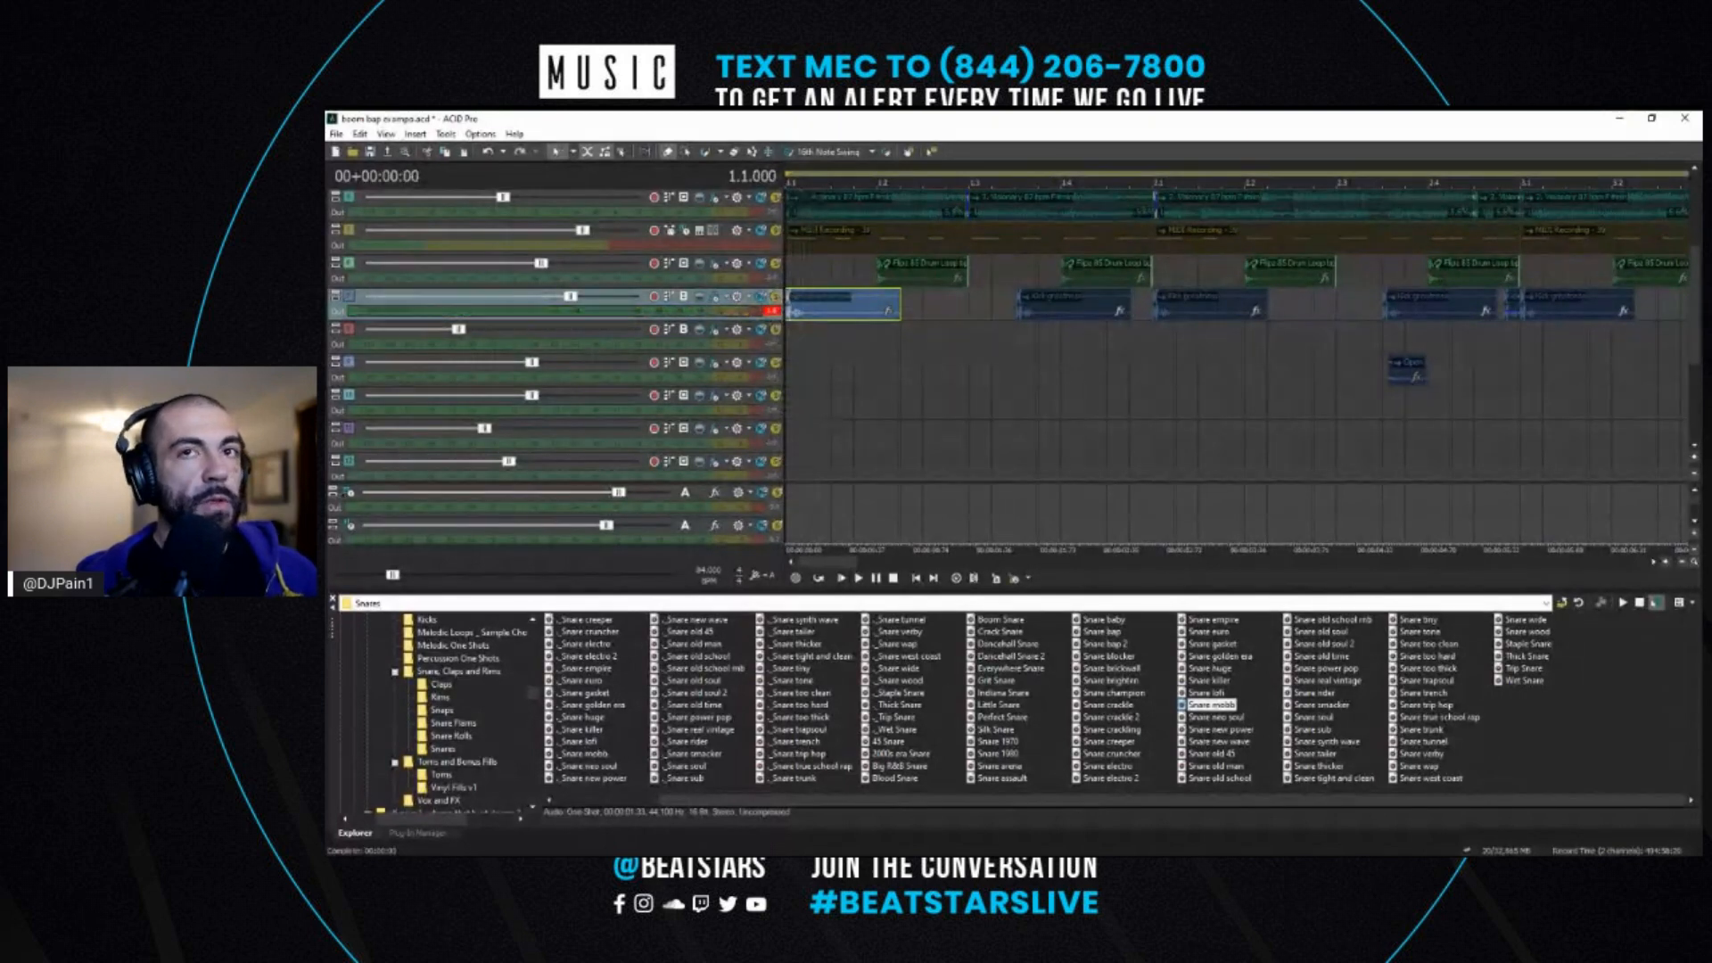
# - Bring the Mixing Console over the timeline and replay the soloed kick to check the bus and master levels
pyautogui.moveTo(1701, 206); pyautogui.dragTo(865, 366)
pyautogui.click(801, 312)
pyautogui.press('space')
pyautogui.press('space')
pyautogui.press('space')
pyautogui.press('space')
pyautogui.press('space')
pyautogui.press('space')
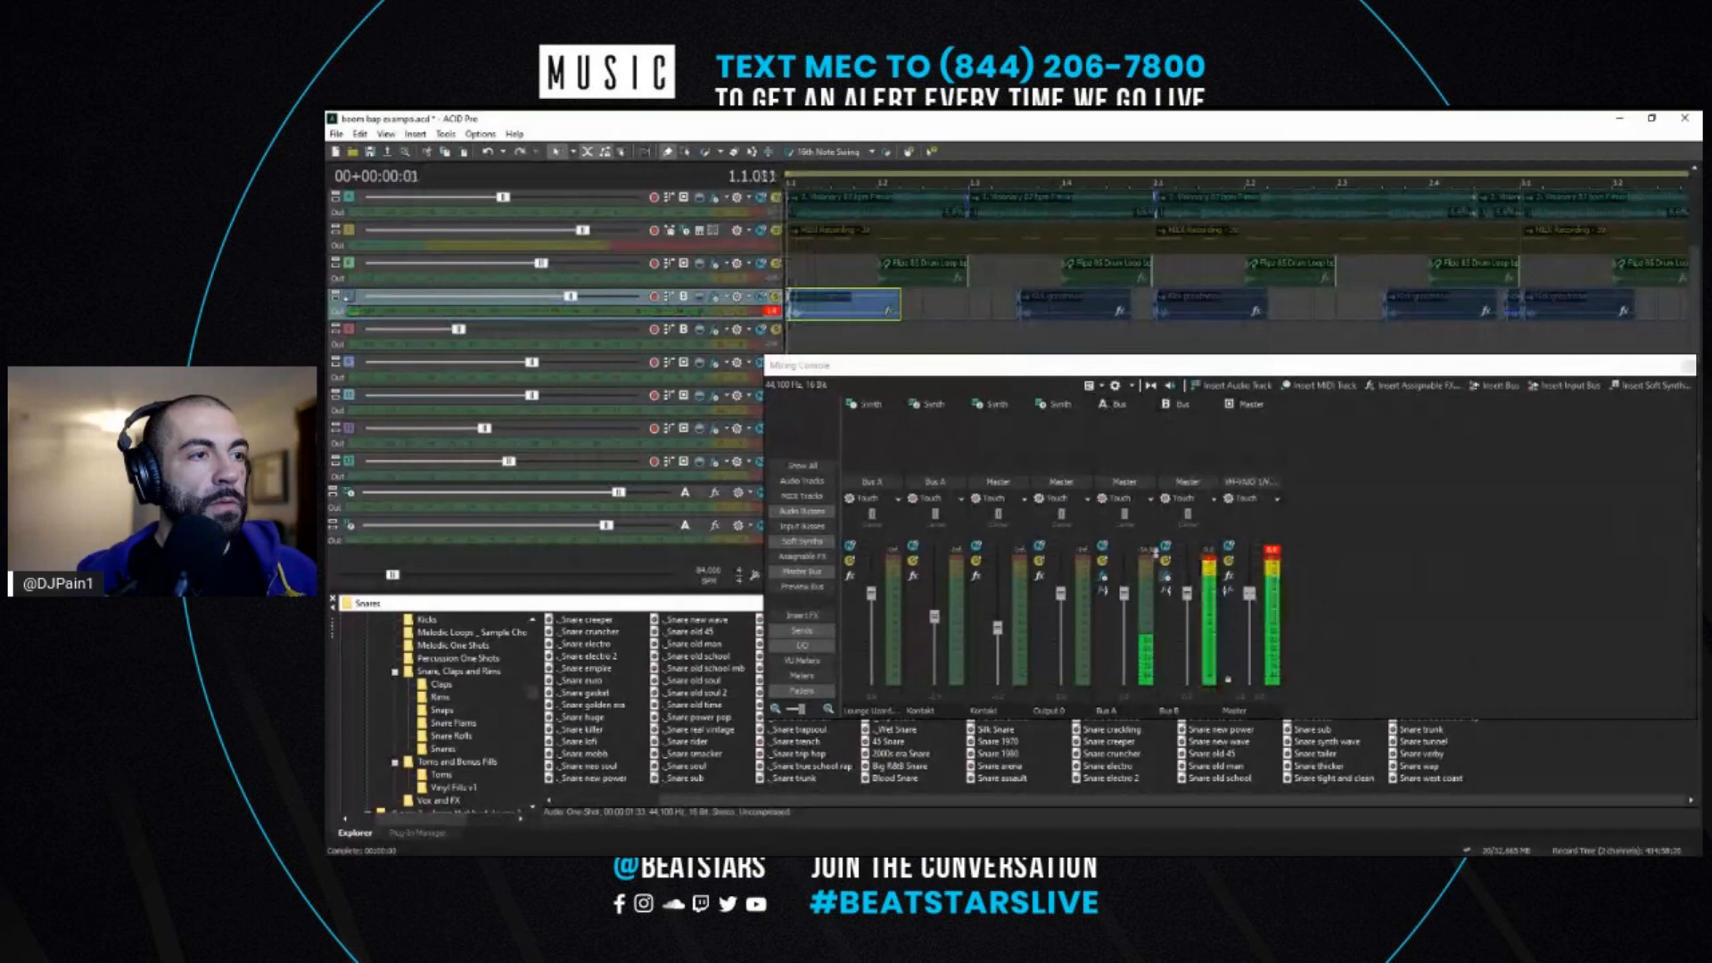
# - Lower the Bus B fader and replay the soloed kick to recheck its level
pyautogui.moveTo(1187, 595); pyautogui.dragTo(1188, 604)
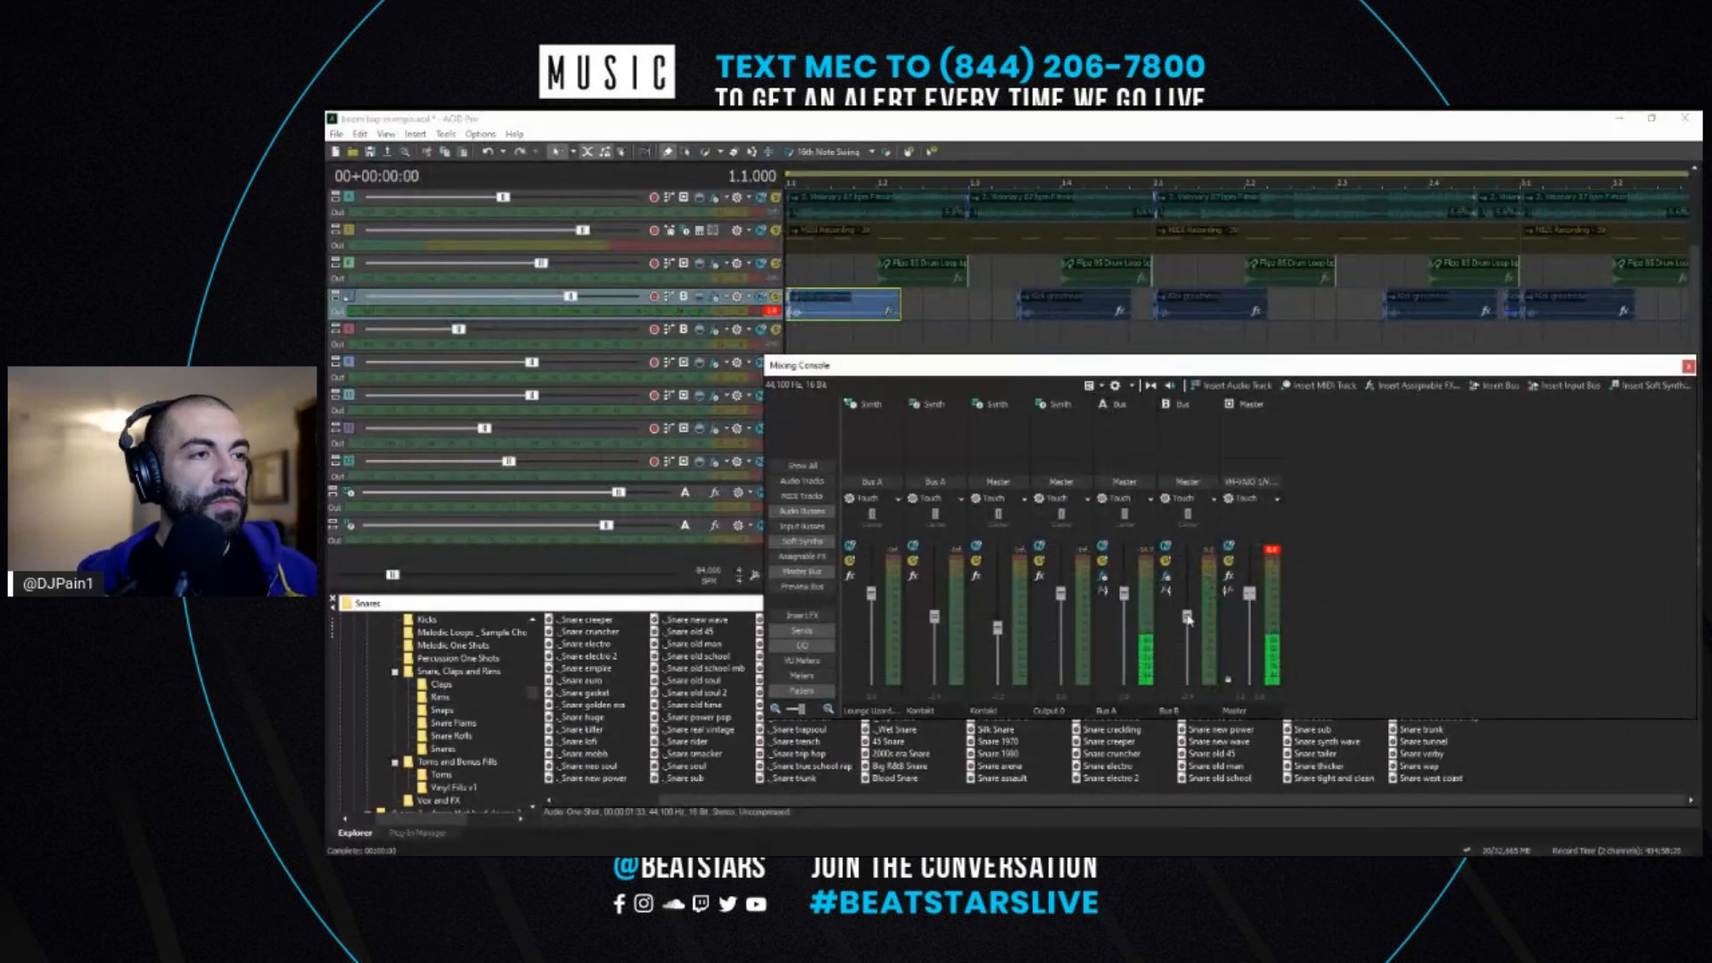
pyautogui.click(1070, 117)
pyautogui.press('space')
pyautogui.press('space')
pyautogui.press('space')
pyautogui.press('space')
pyautogui.press('space')
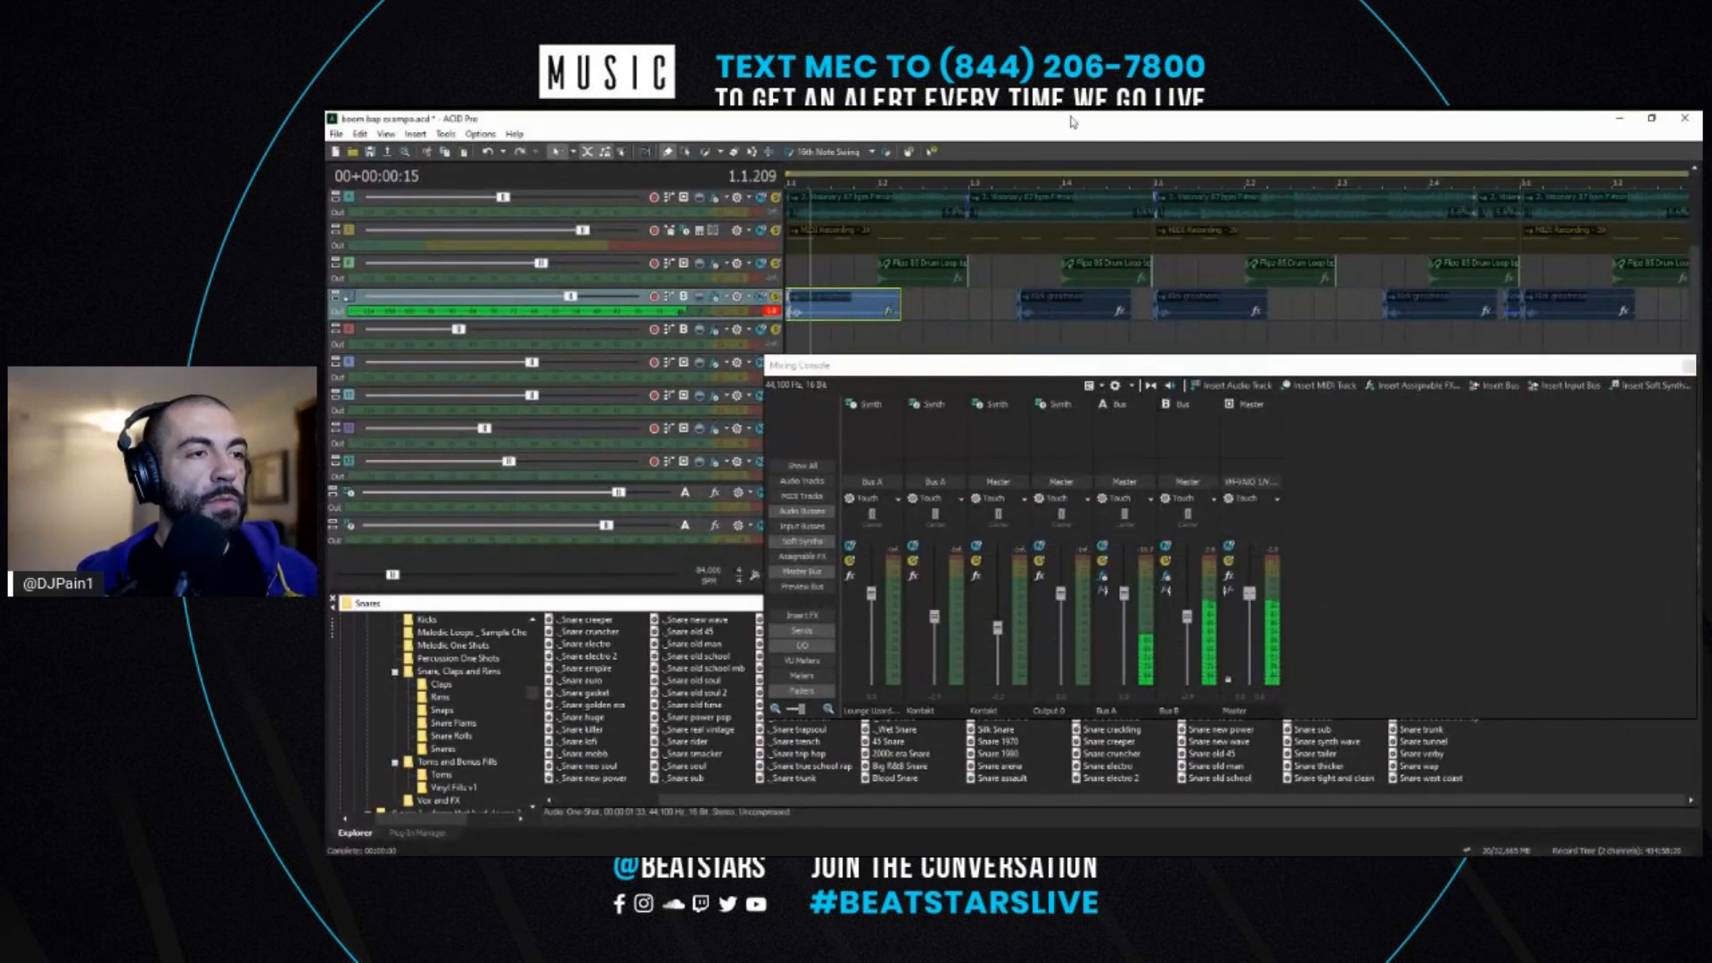
pyautogui.press('space')
# - Close the Mixing Console, unsolo the kick track and play the full beat from 1.1.000
pyautogui.click(1687, 367)
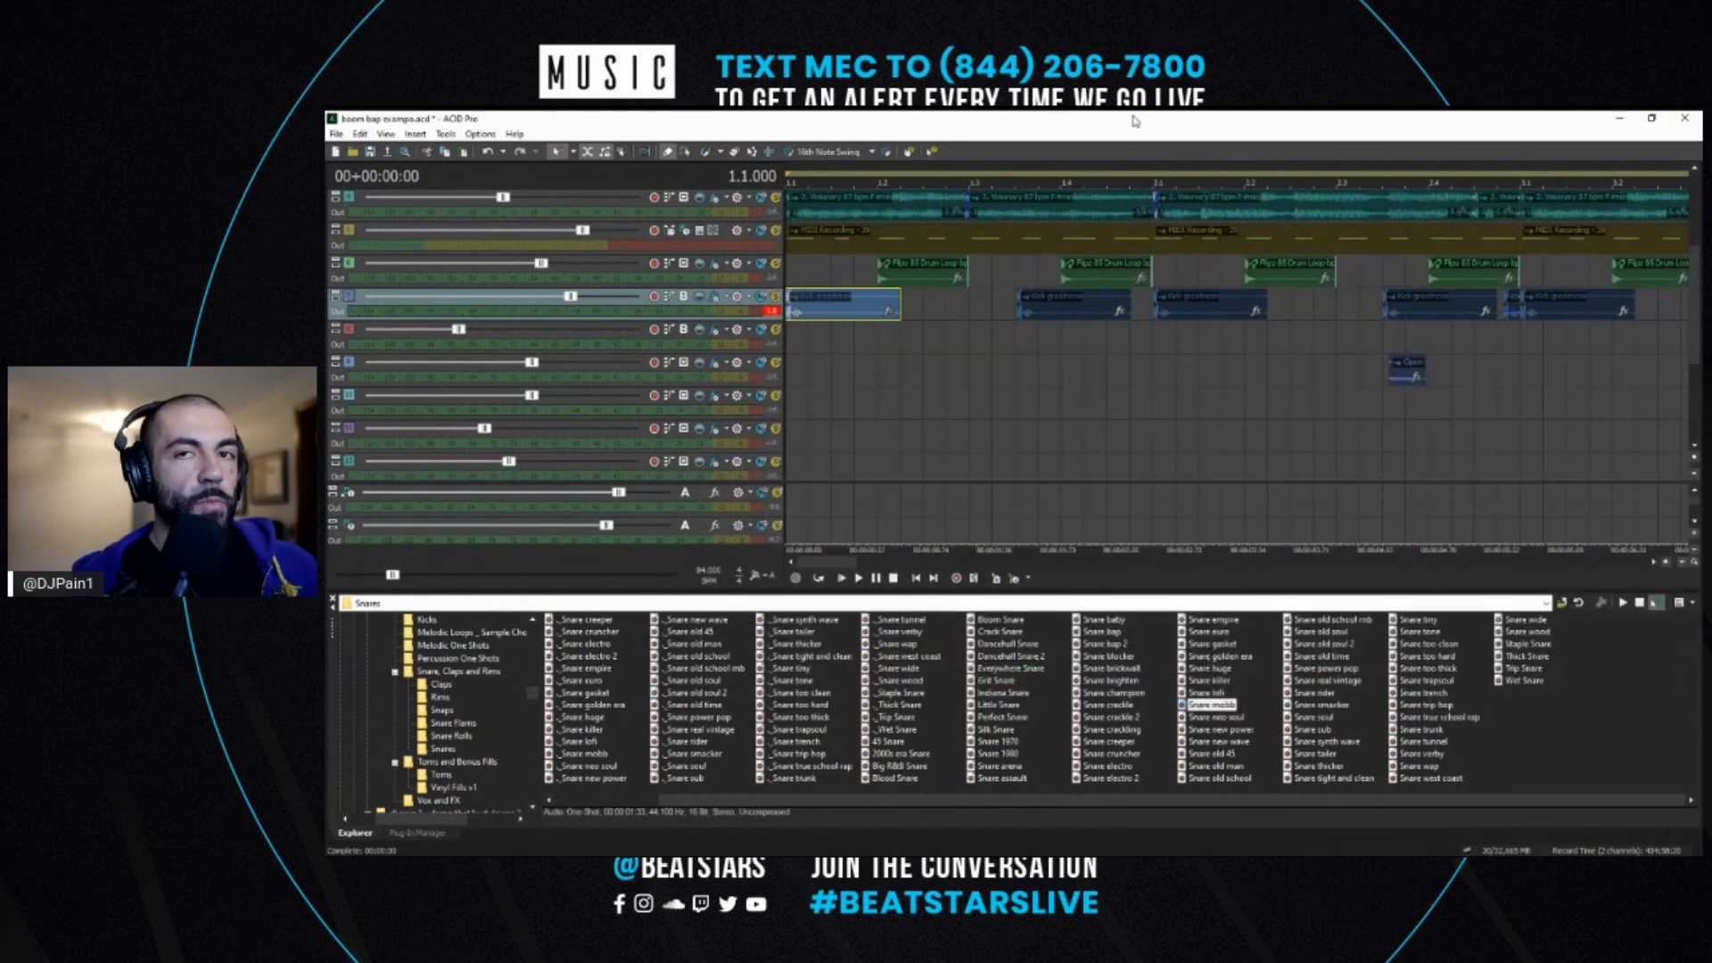
pyautogui.press('space')
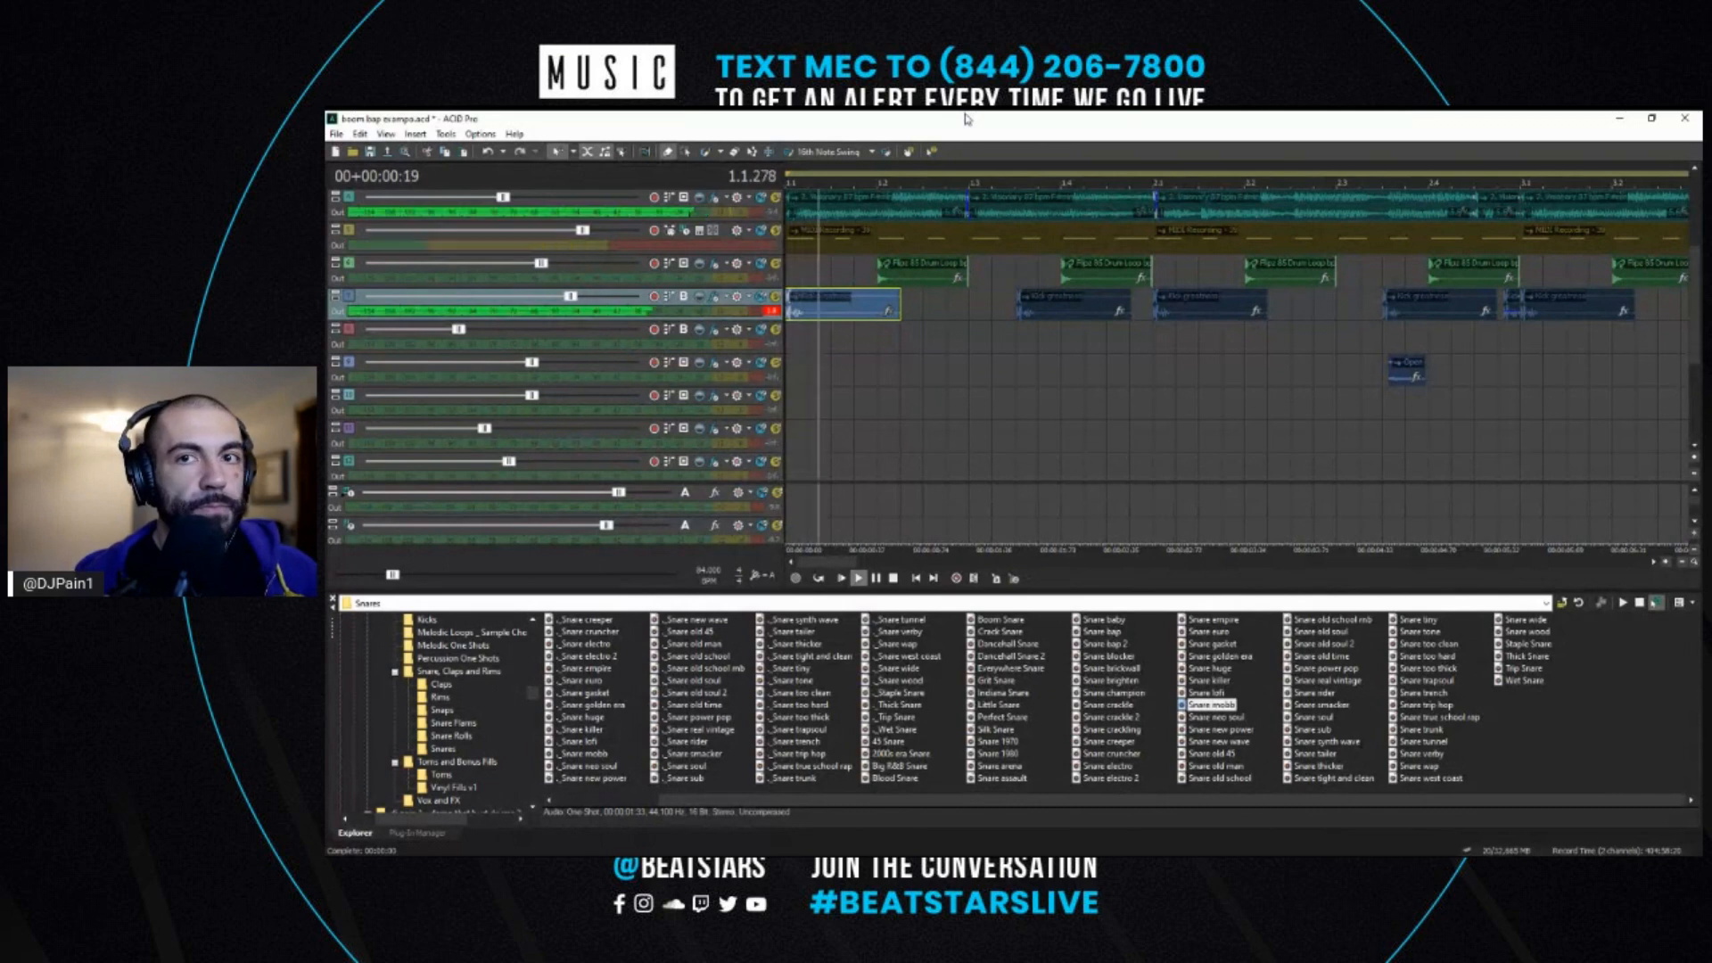
pyautogui.scroll(-2, 1084, 245)
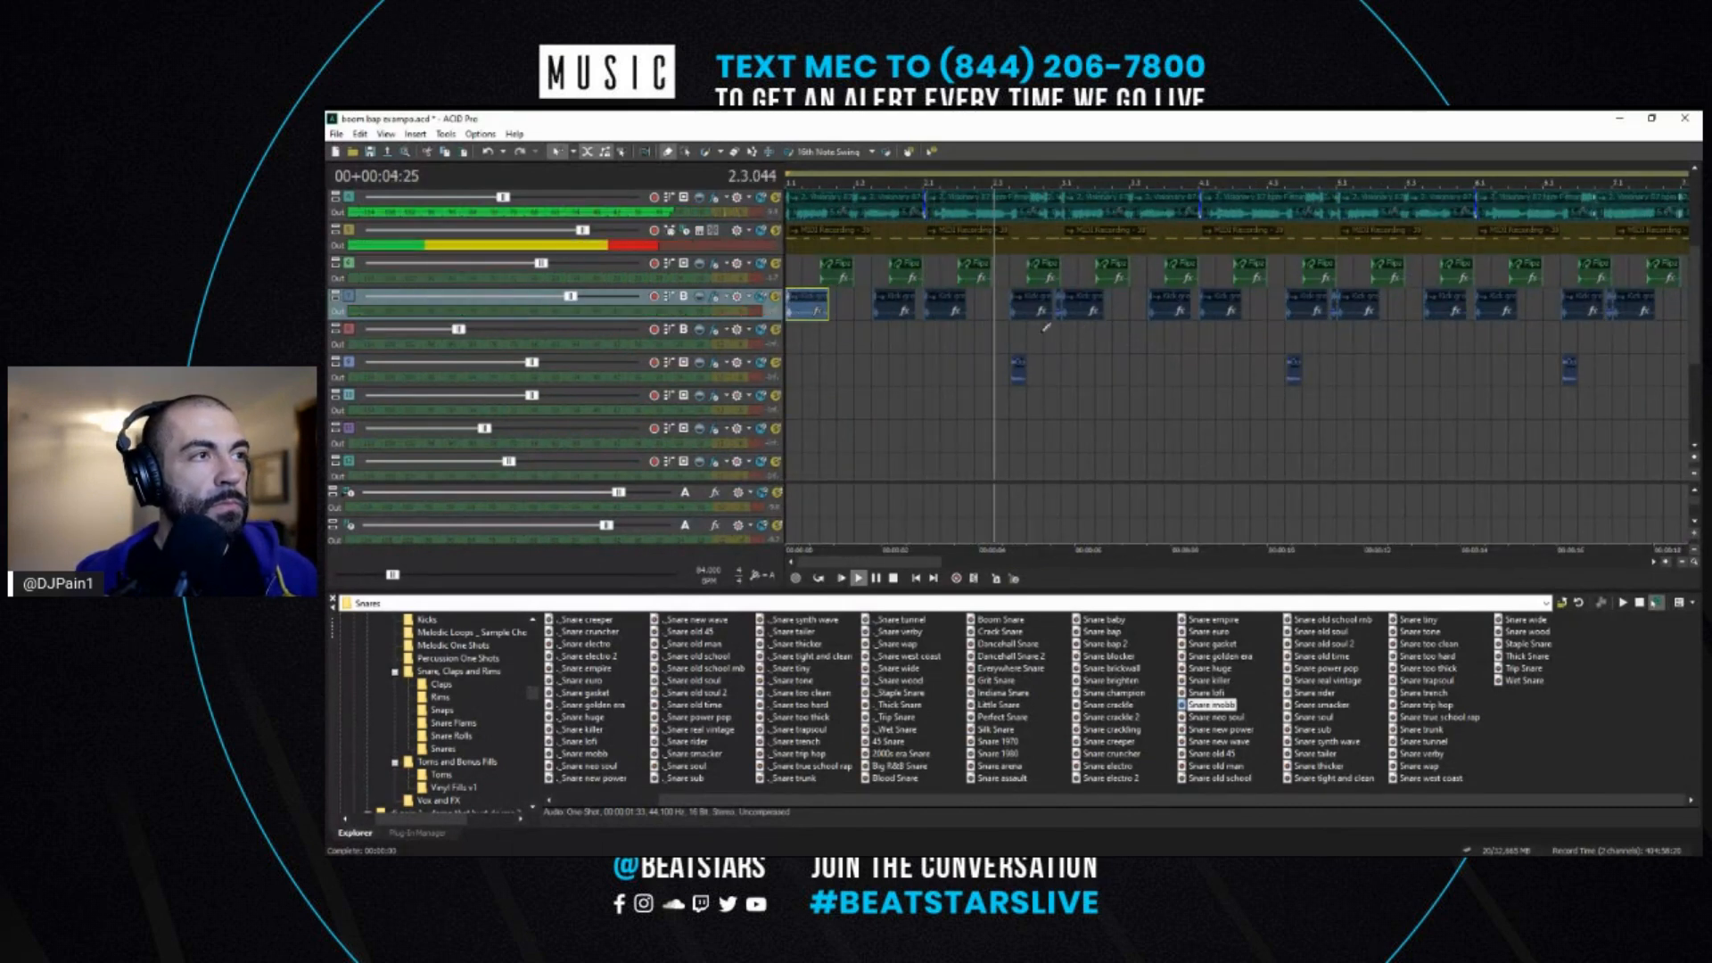
pyautogui.scroll(-2, 1238, 335)
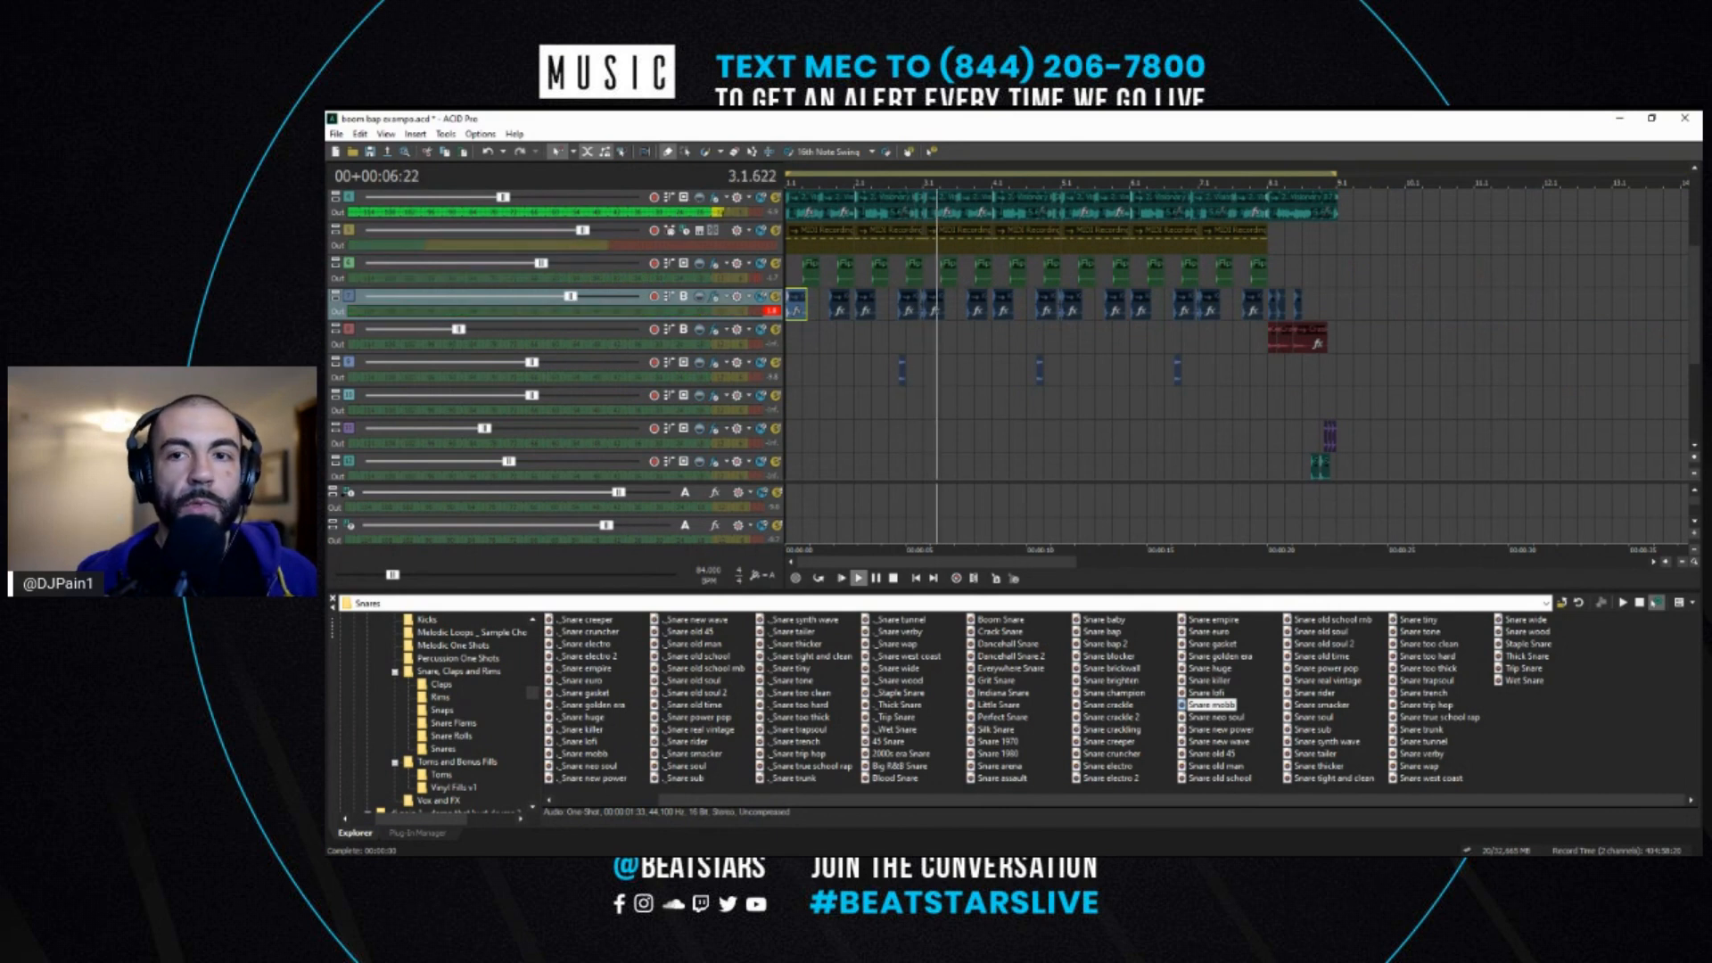
pyautogui.press('space')
# - Reopen the Mixing Console and open the Track EQ for the Kontakt synth routed to the Master, clear of the first bars
pyautogui.click(384, 134)
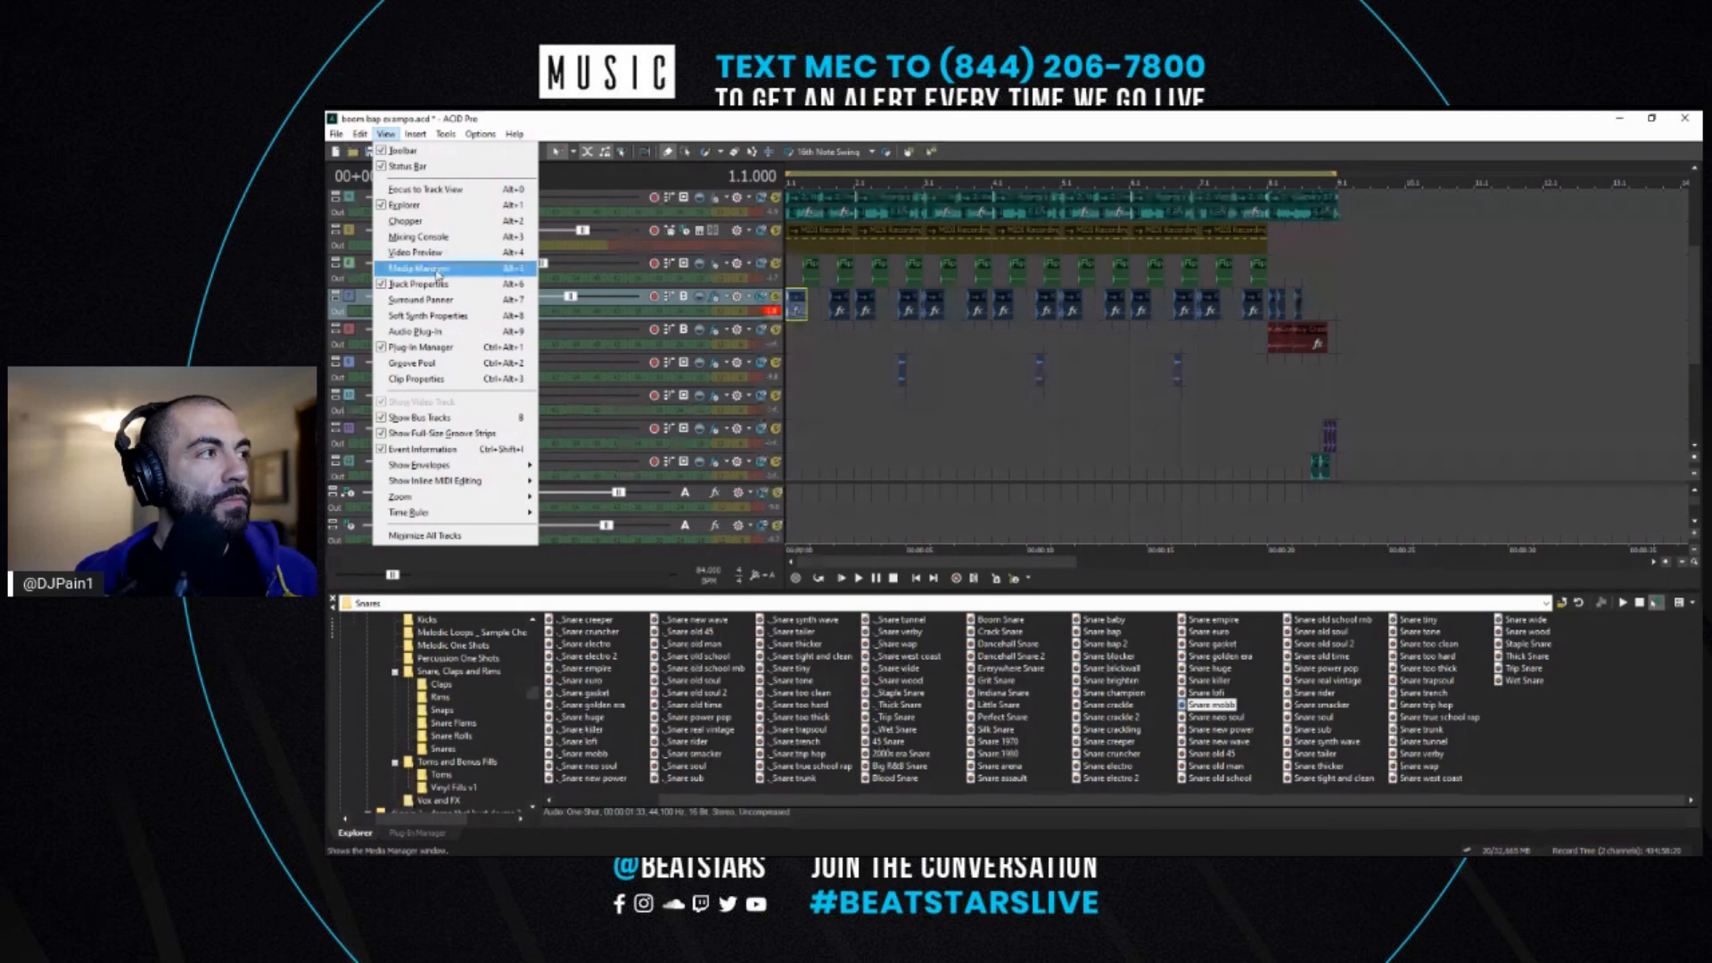
pyautogui.click(420, 236)
pyautogui.moveTo(1197, 370); pyautogui.dragTo(1277, 267)
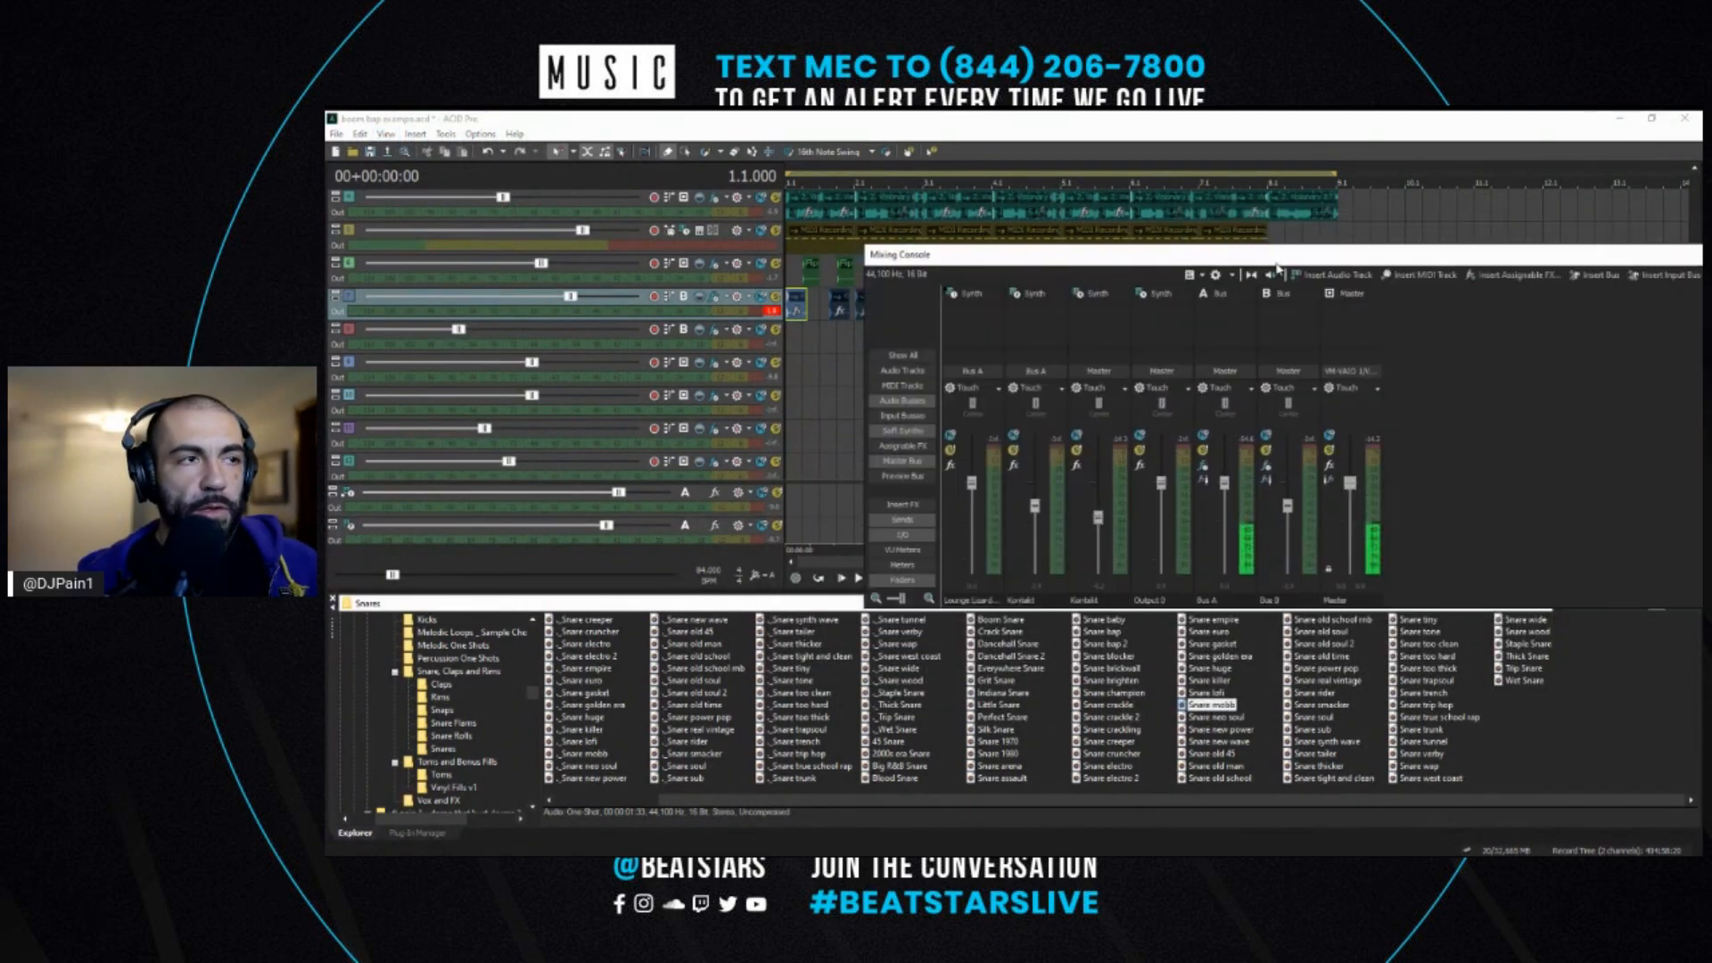
pyautogui.click(1077, 466)
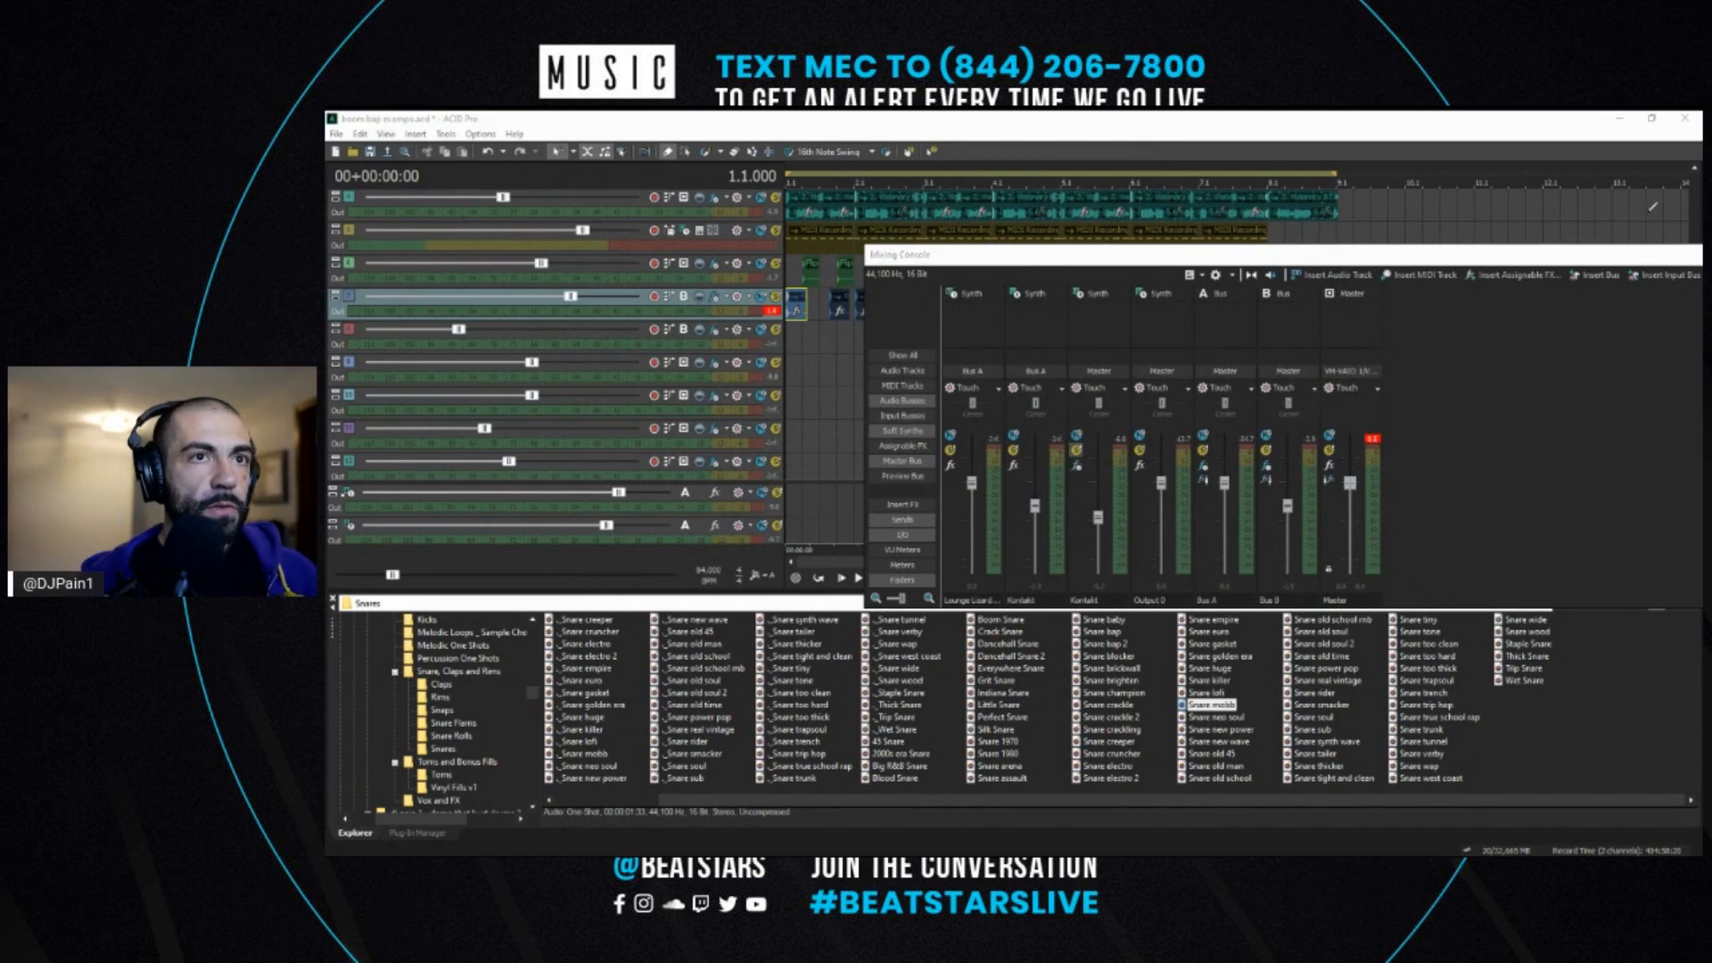
pyautogui.moveTo(1625, 259); pyautogui.dragTo(1703, 303)
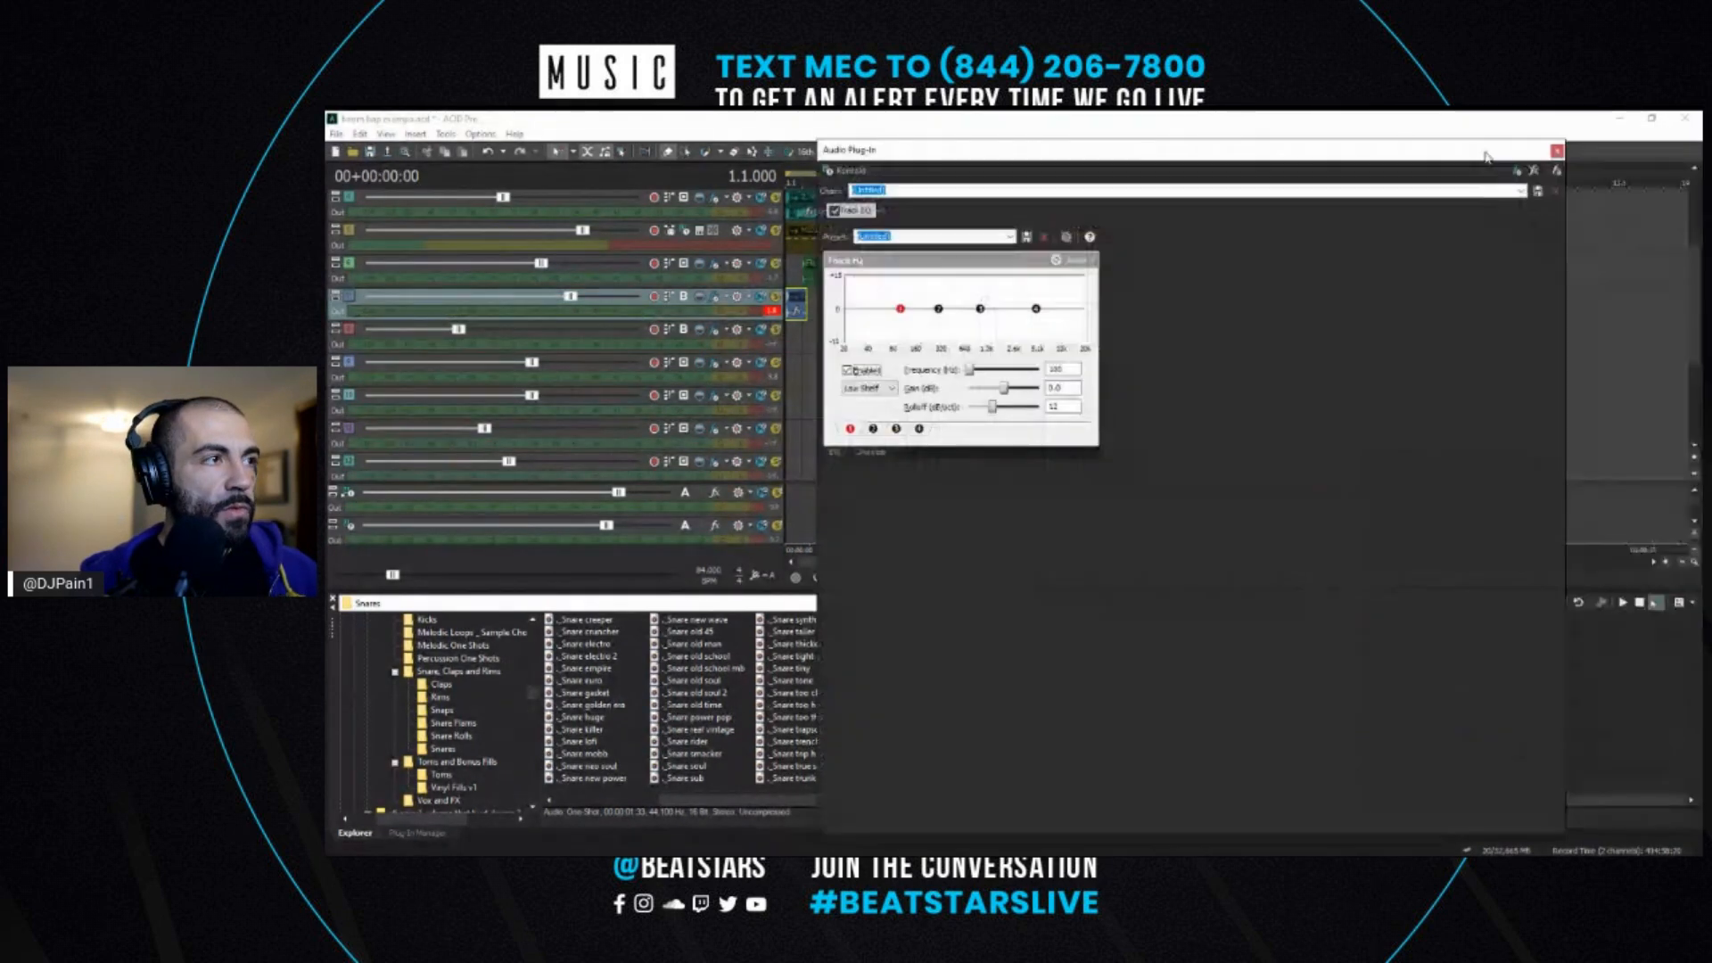
pyautogui.moveTo(1490, 154); pyautogui.dragTo(1677, 206)
# - Play the beat from 1.1.000 with the Kontakt synth's Track EQ open
pyautogui.press('space')
pyautogui.scroll(3, 796, 290)
pyautogui.press('space')
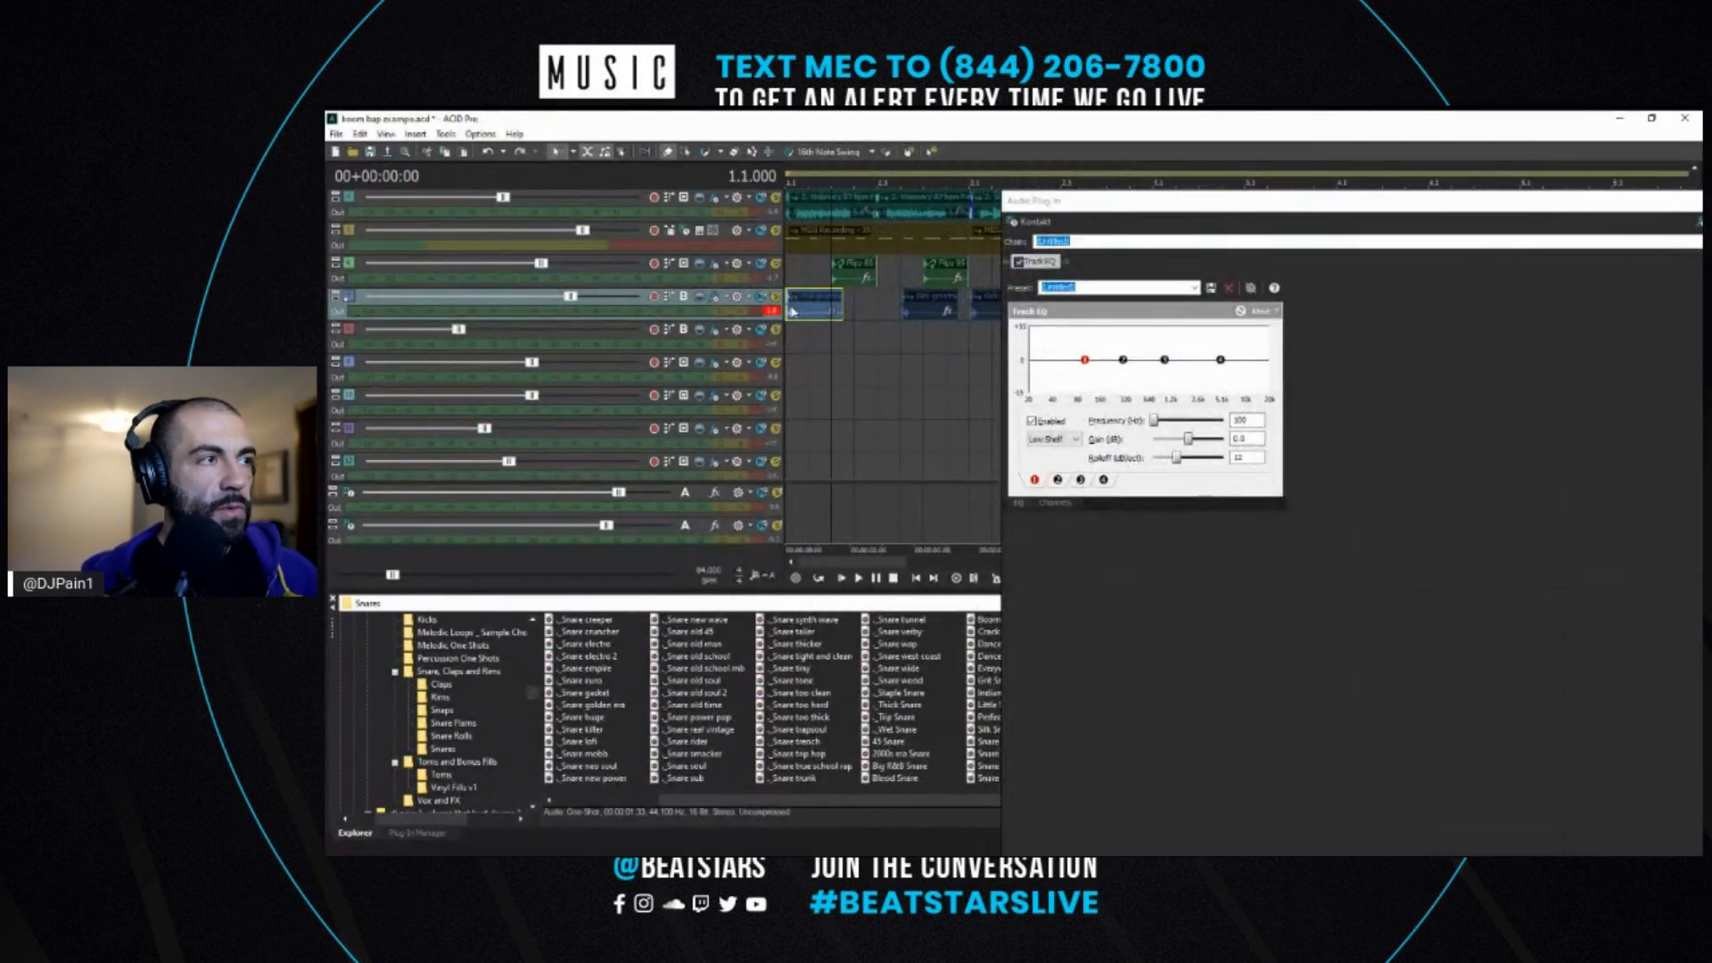
pyautogui.press('space')
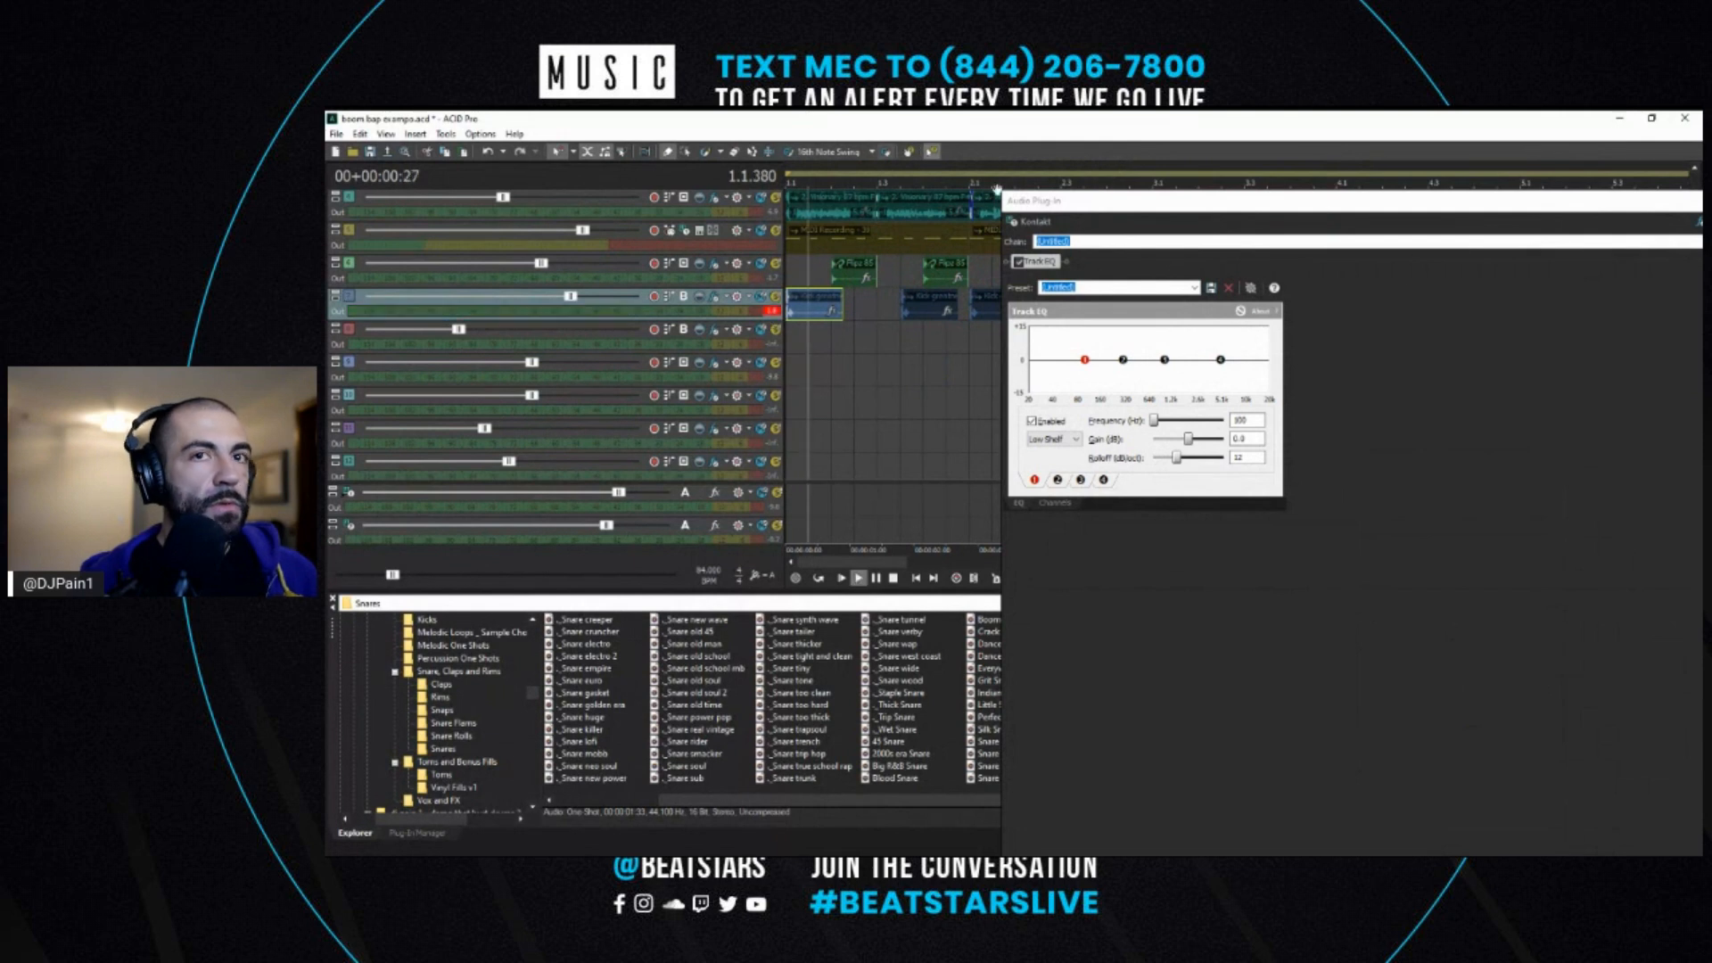
pyautogui.press('space')
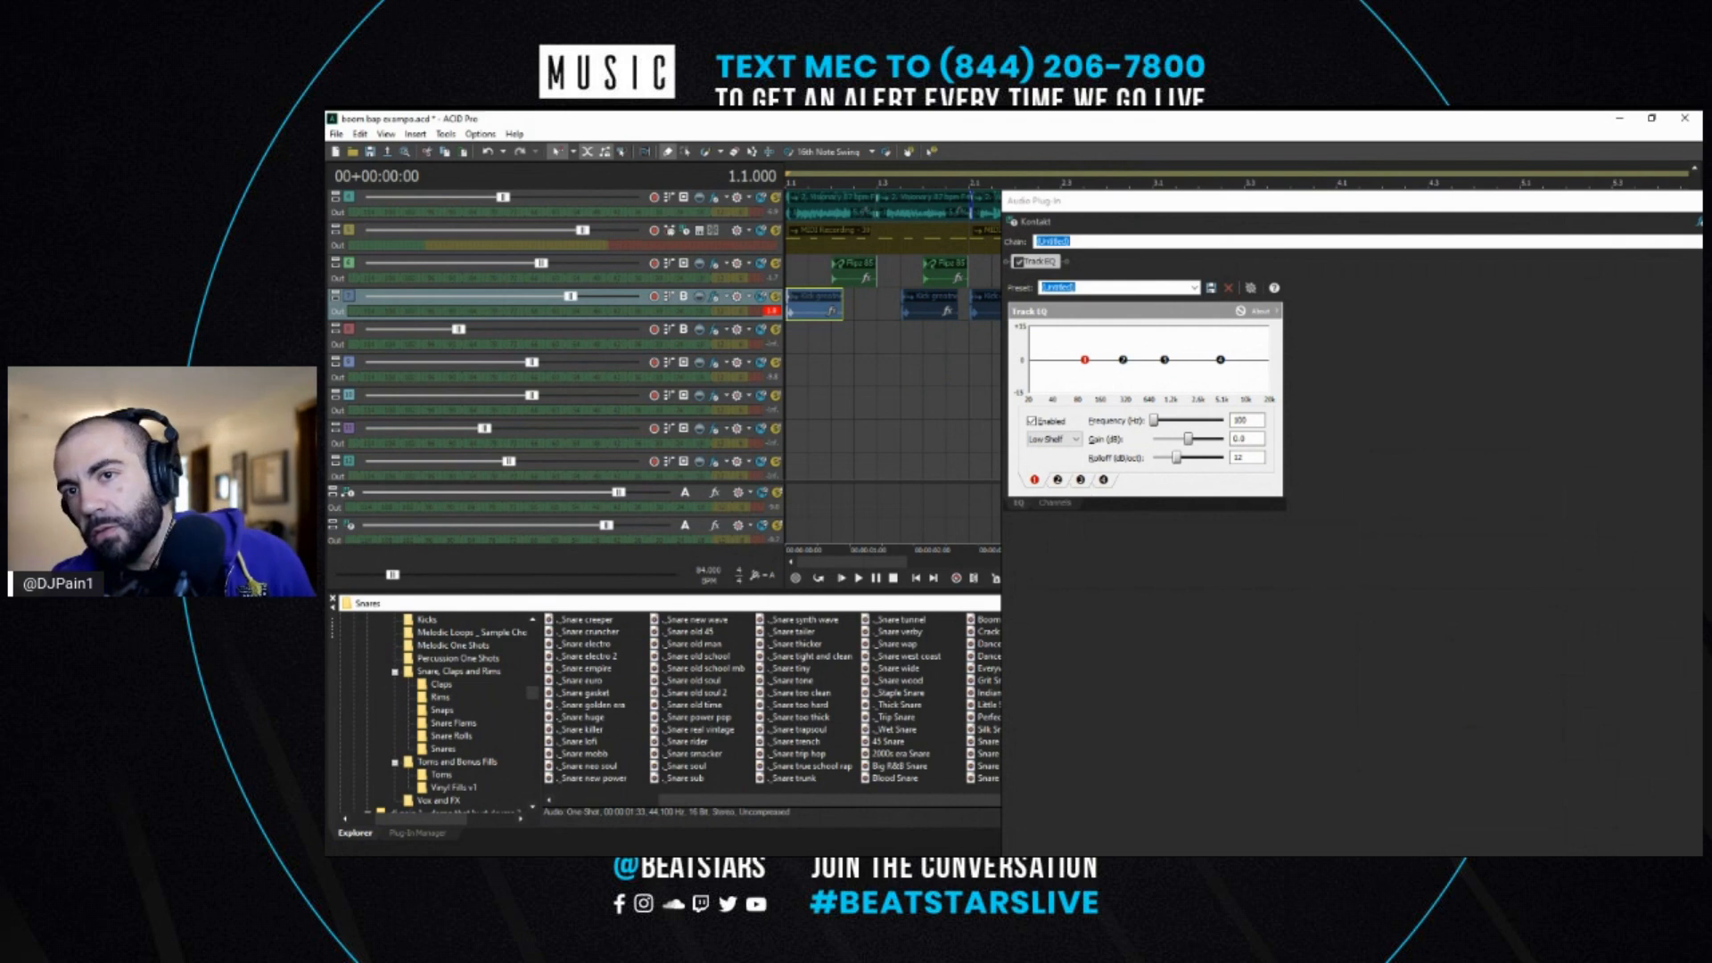
# - Open the SPAN spectrum analyzer on the Master and solo the kick track with its first event selected
pyautogui.click(714, 296)
pyautogui.moveTo(1277, 226); pyautogui.dragTo(1706, 164)
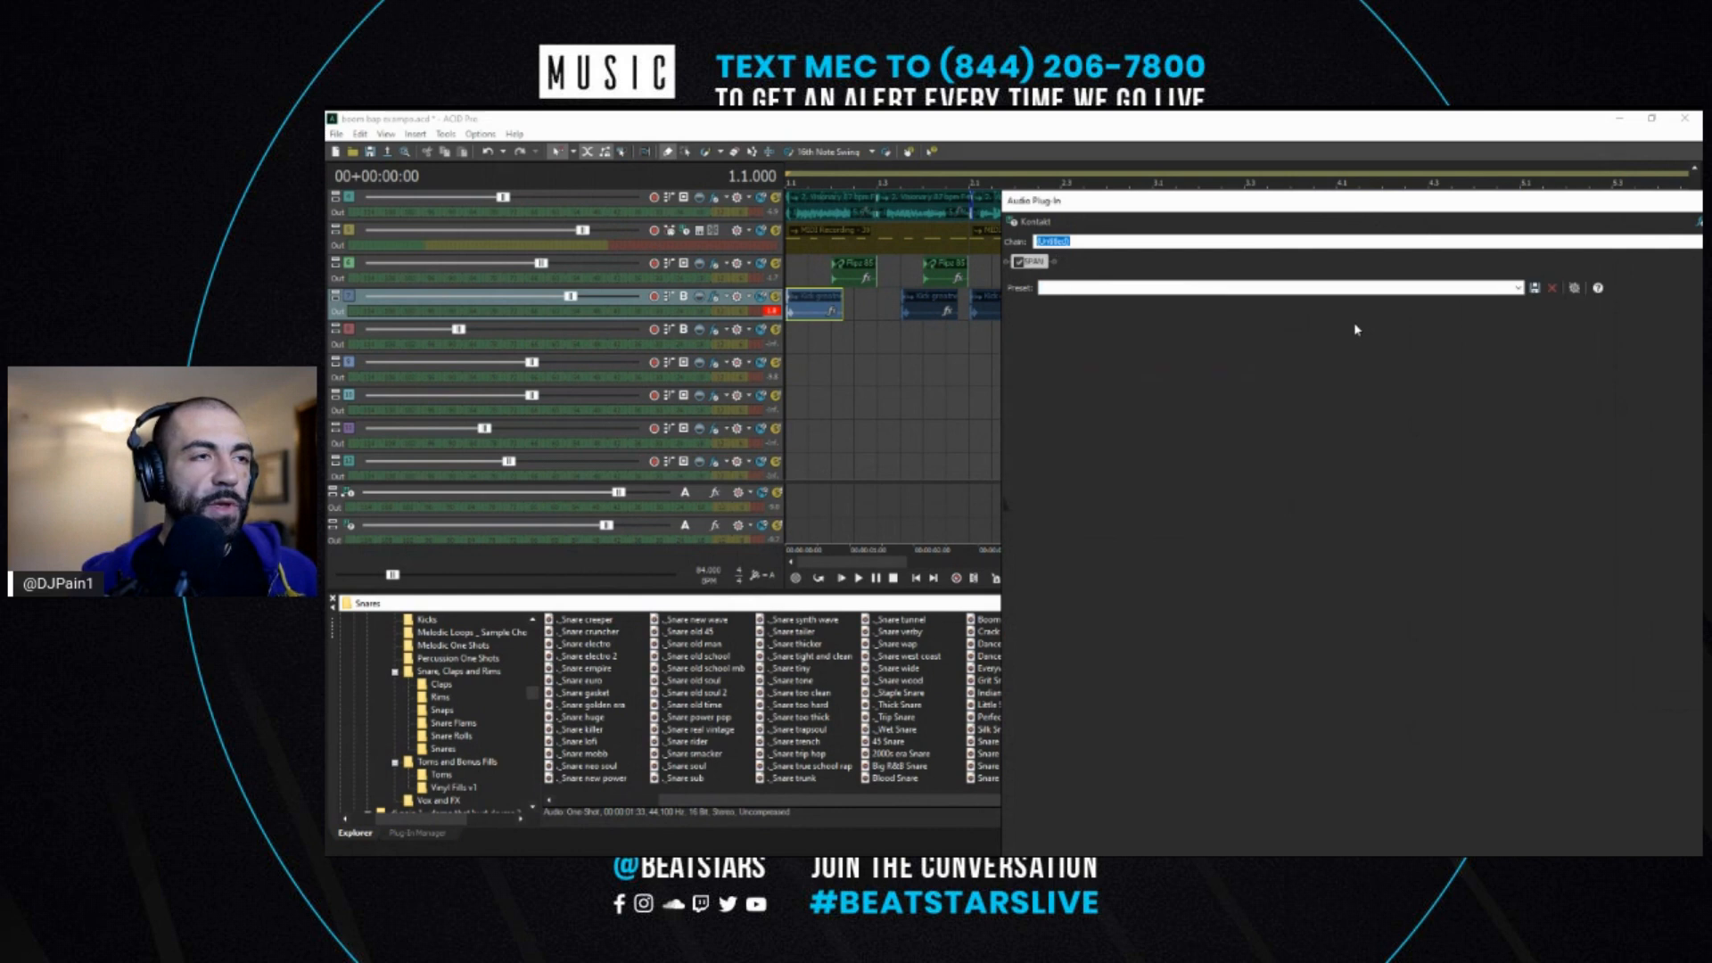
pyautogui.click(805, 339)
pyautogui.click(805, 339)
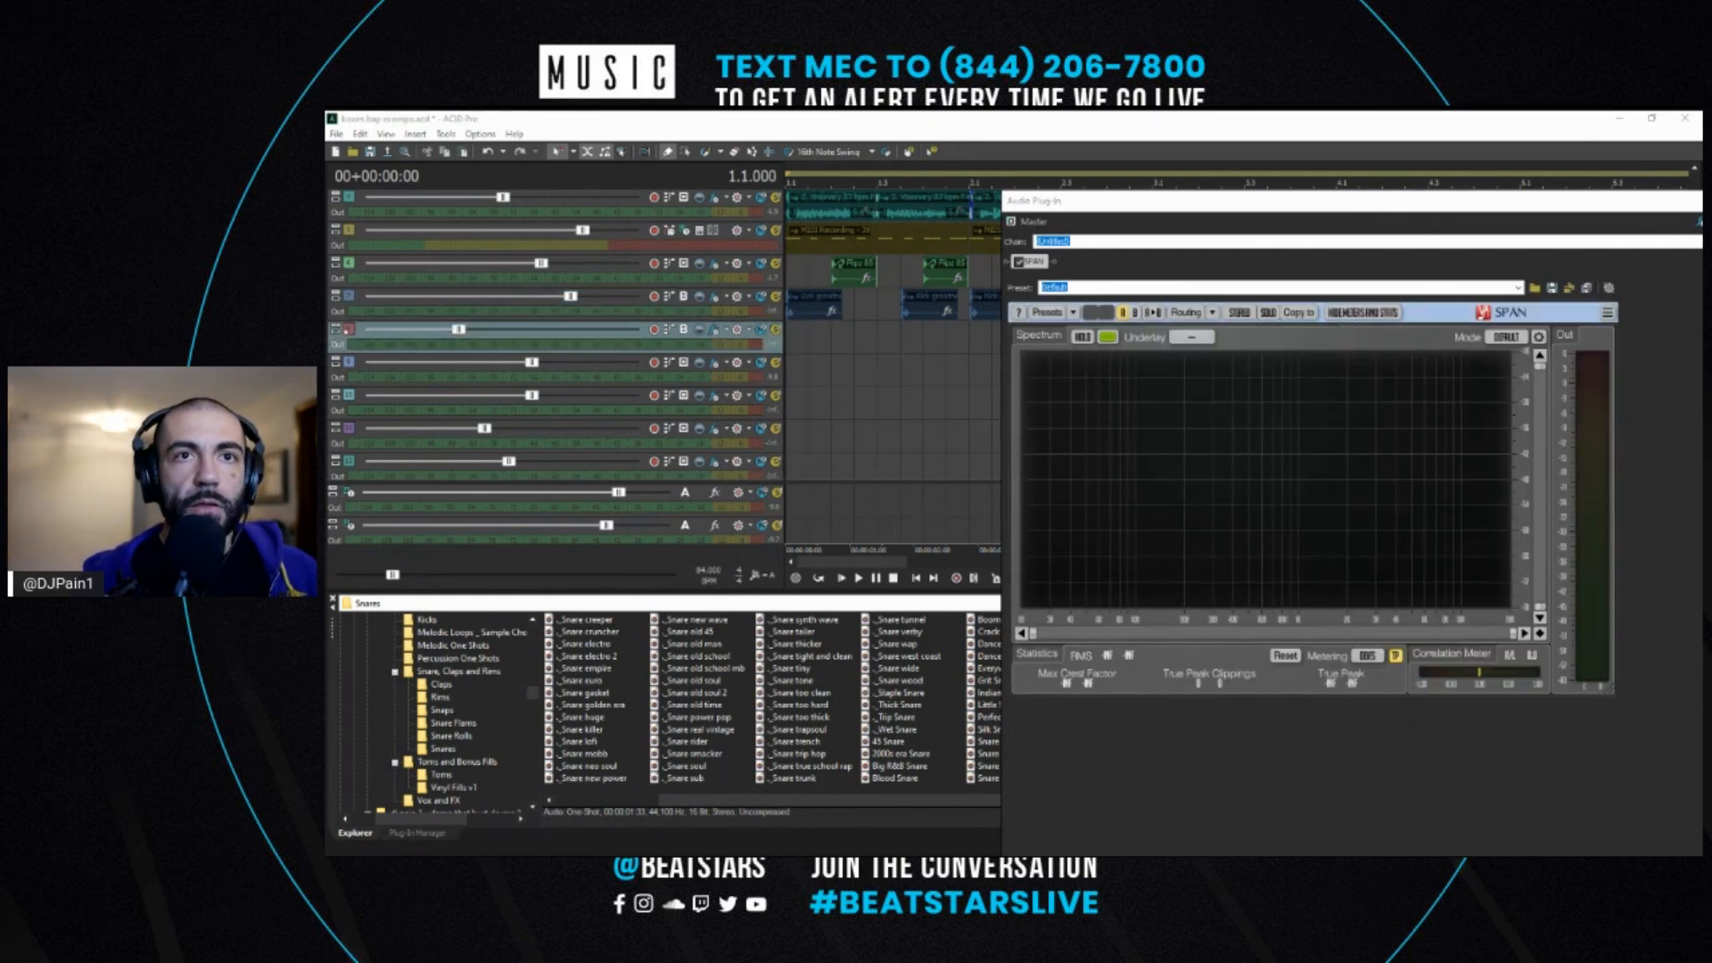
pyautogui.press('space')
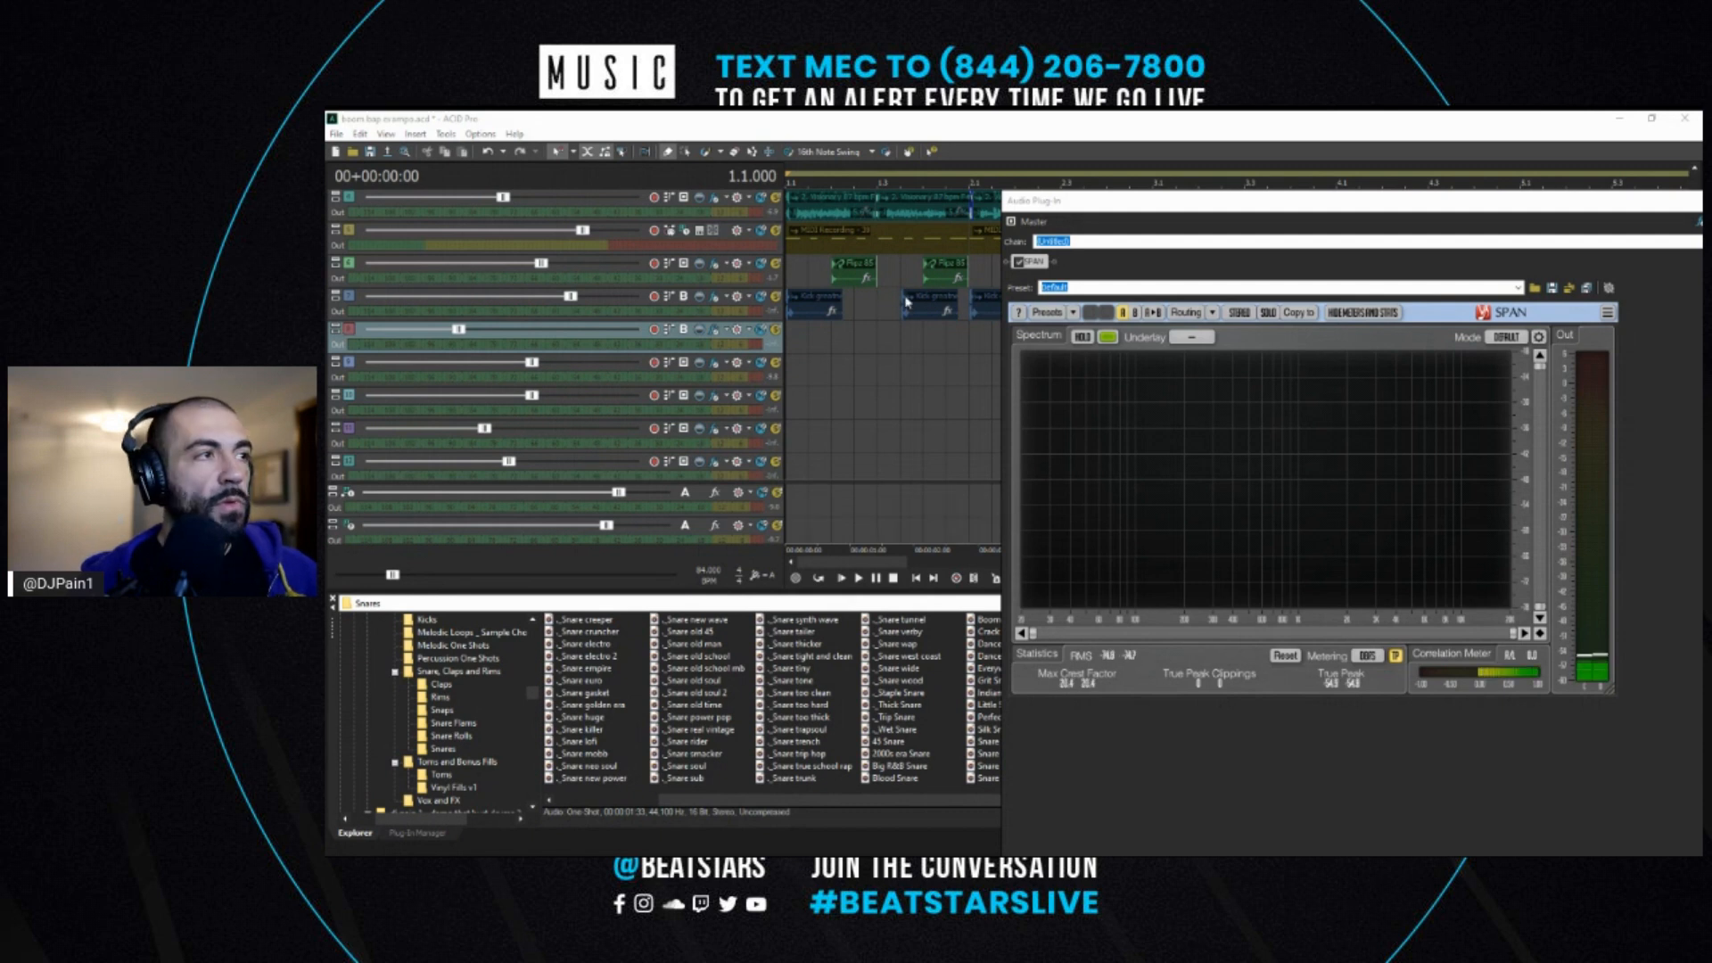
pyautogui.click(827, 313)
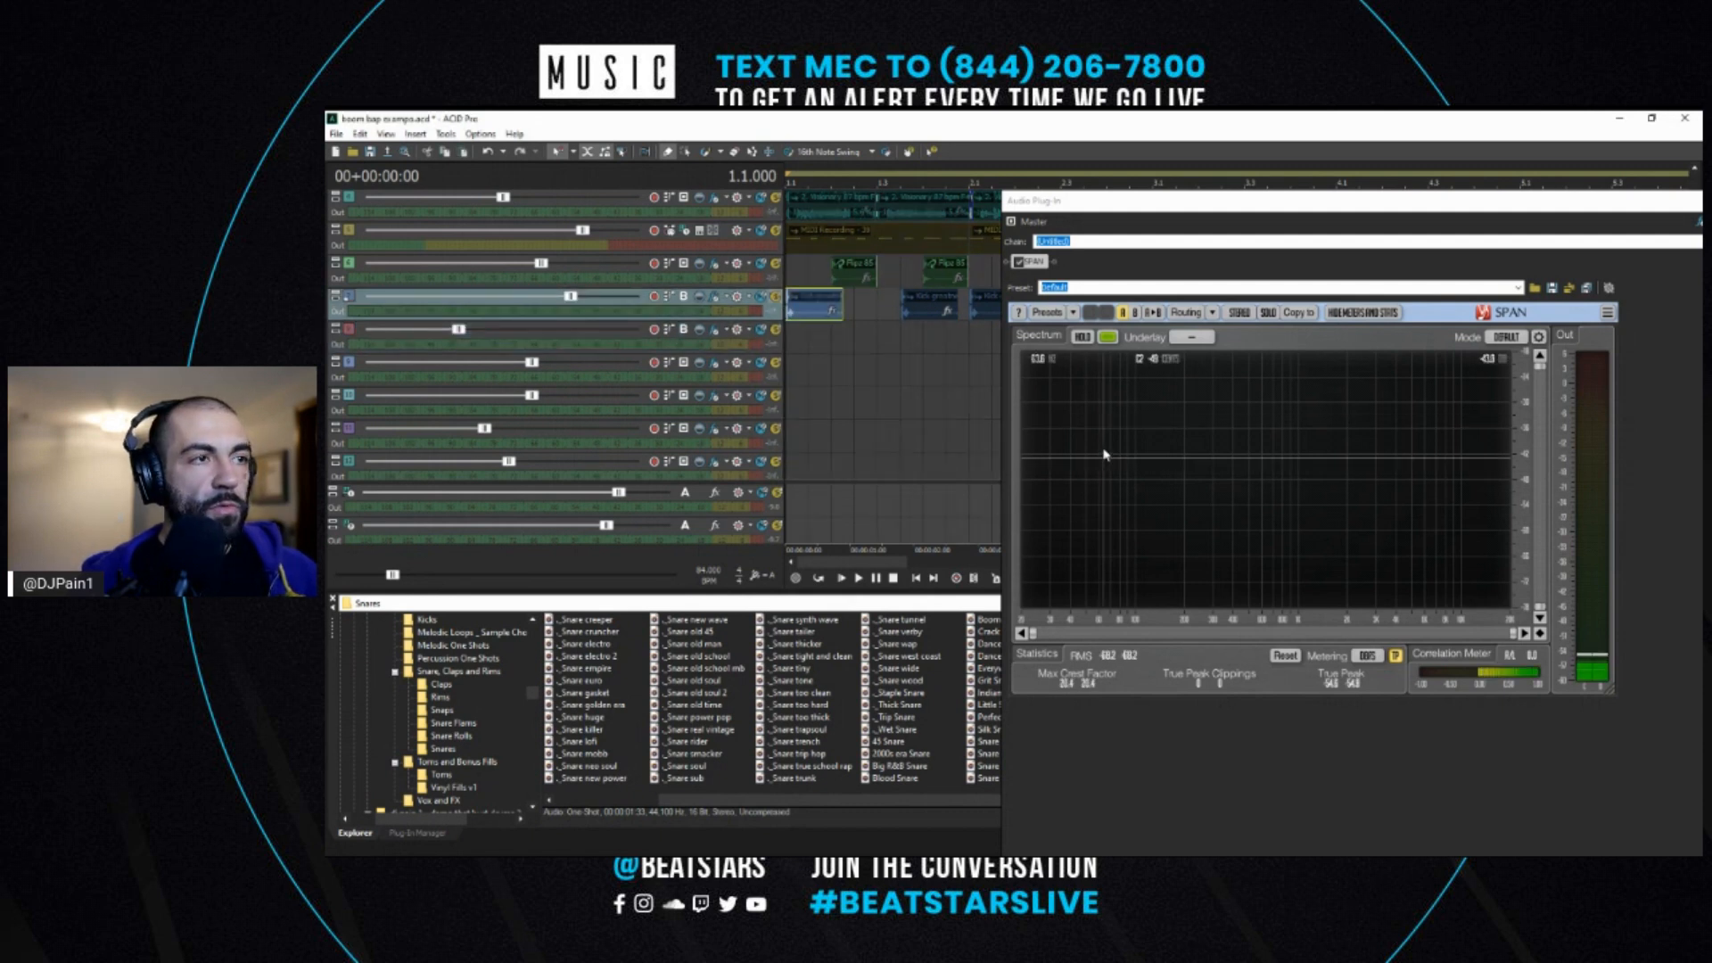
# - Play the soloed kick repeatedly to examine its low-frequency peak in SPAN, then close the analyzer and unsolo the kick
pyautogui.scroll(3, 819, 323)
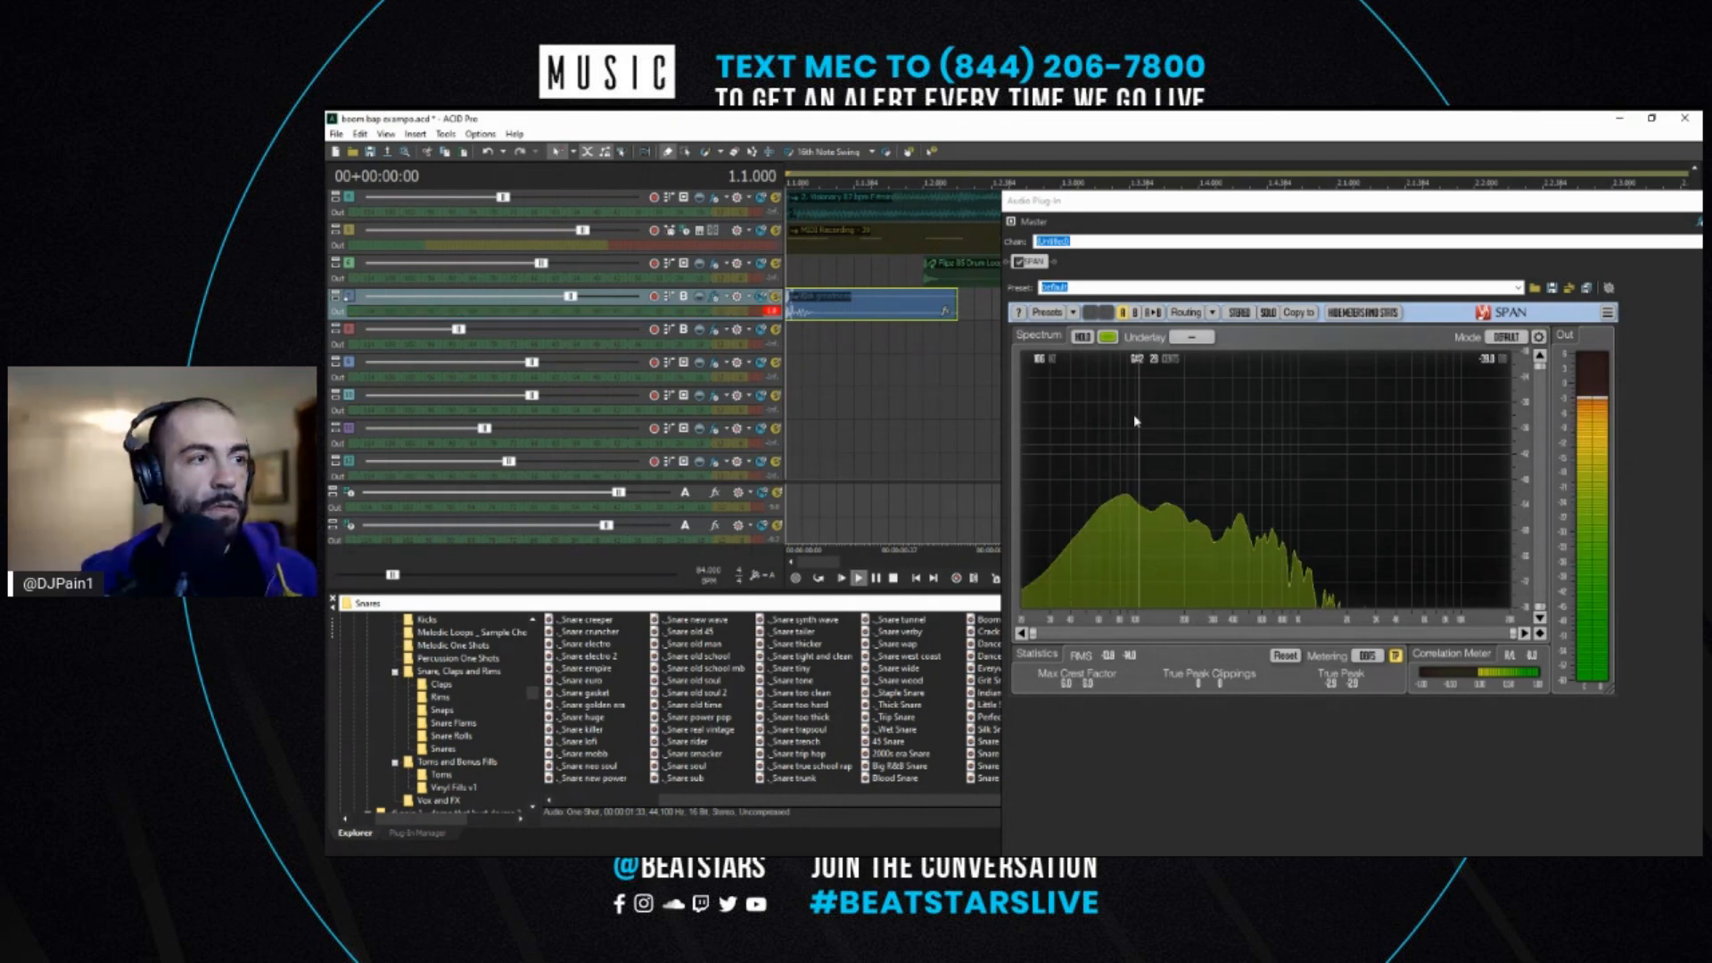
pyautogui.click(1109, 496)
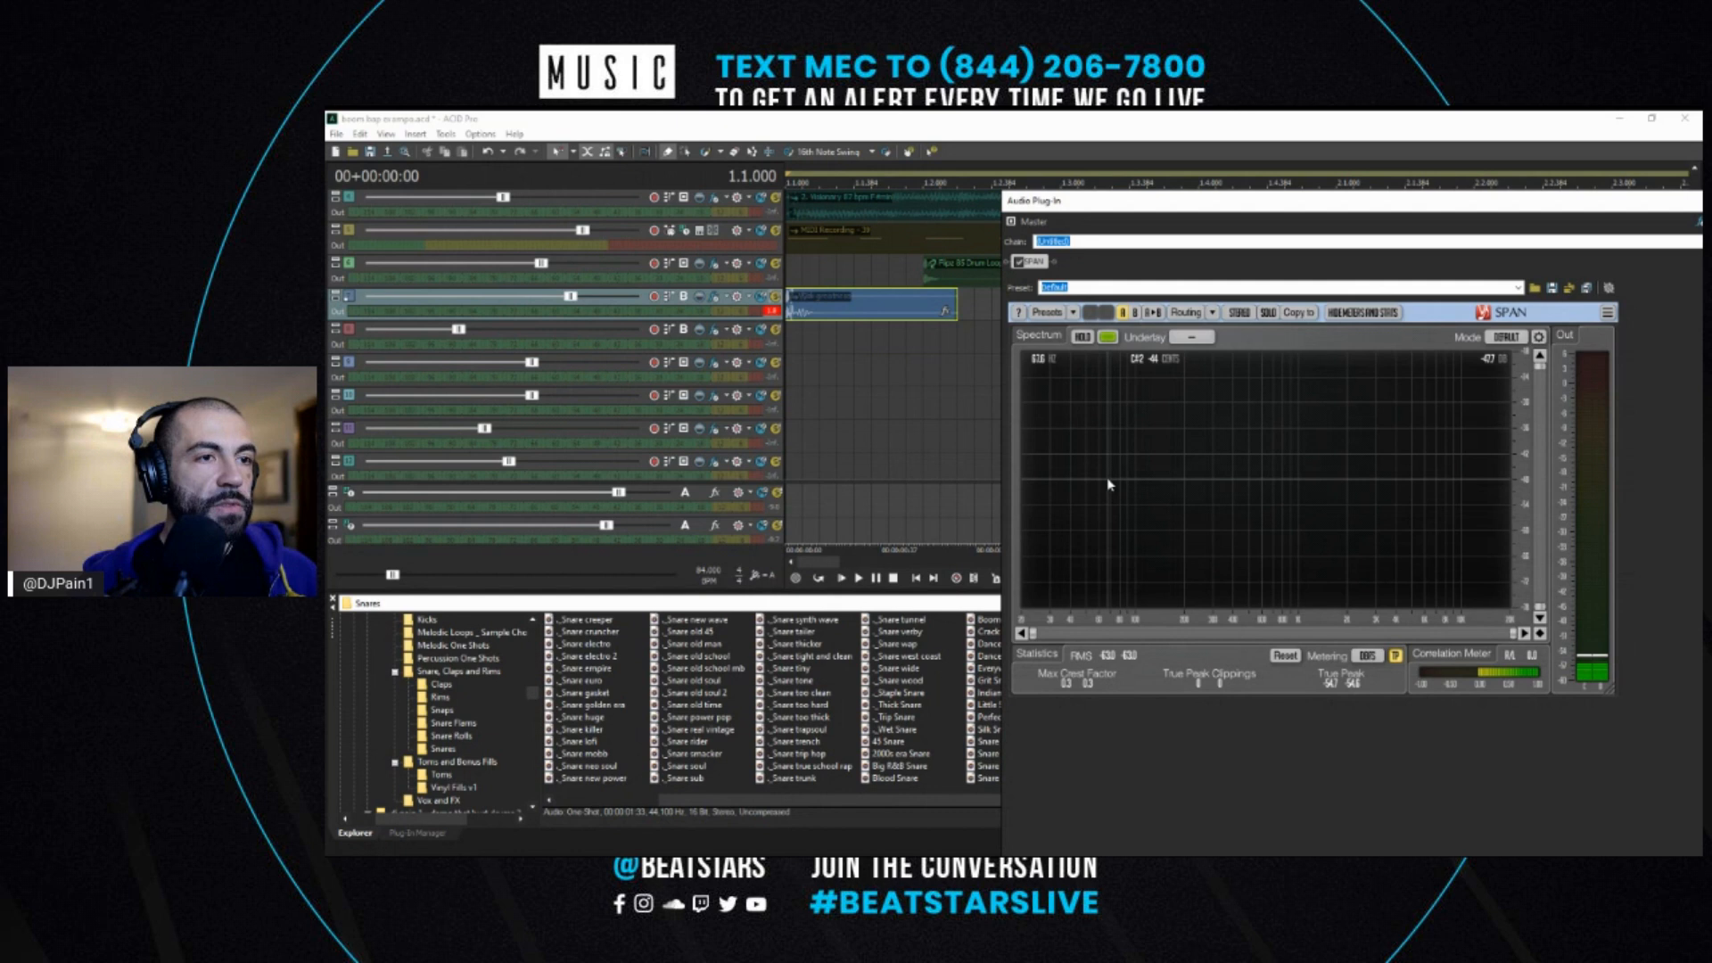
pyautogui.press('space')
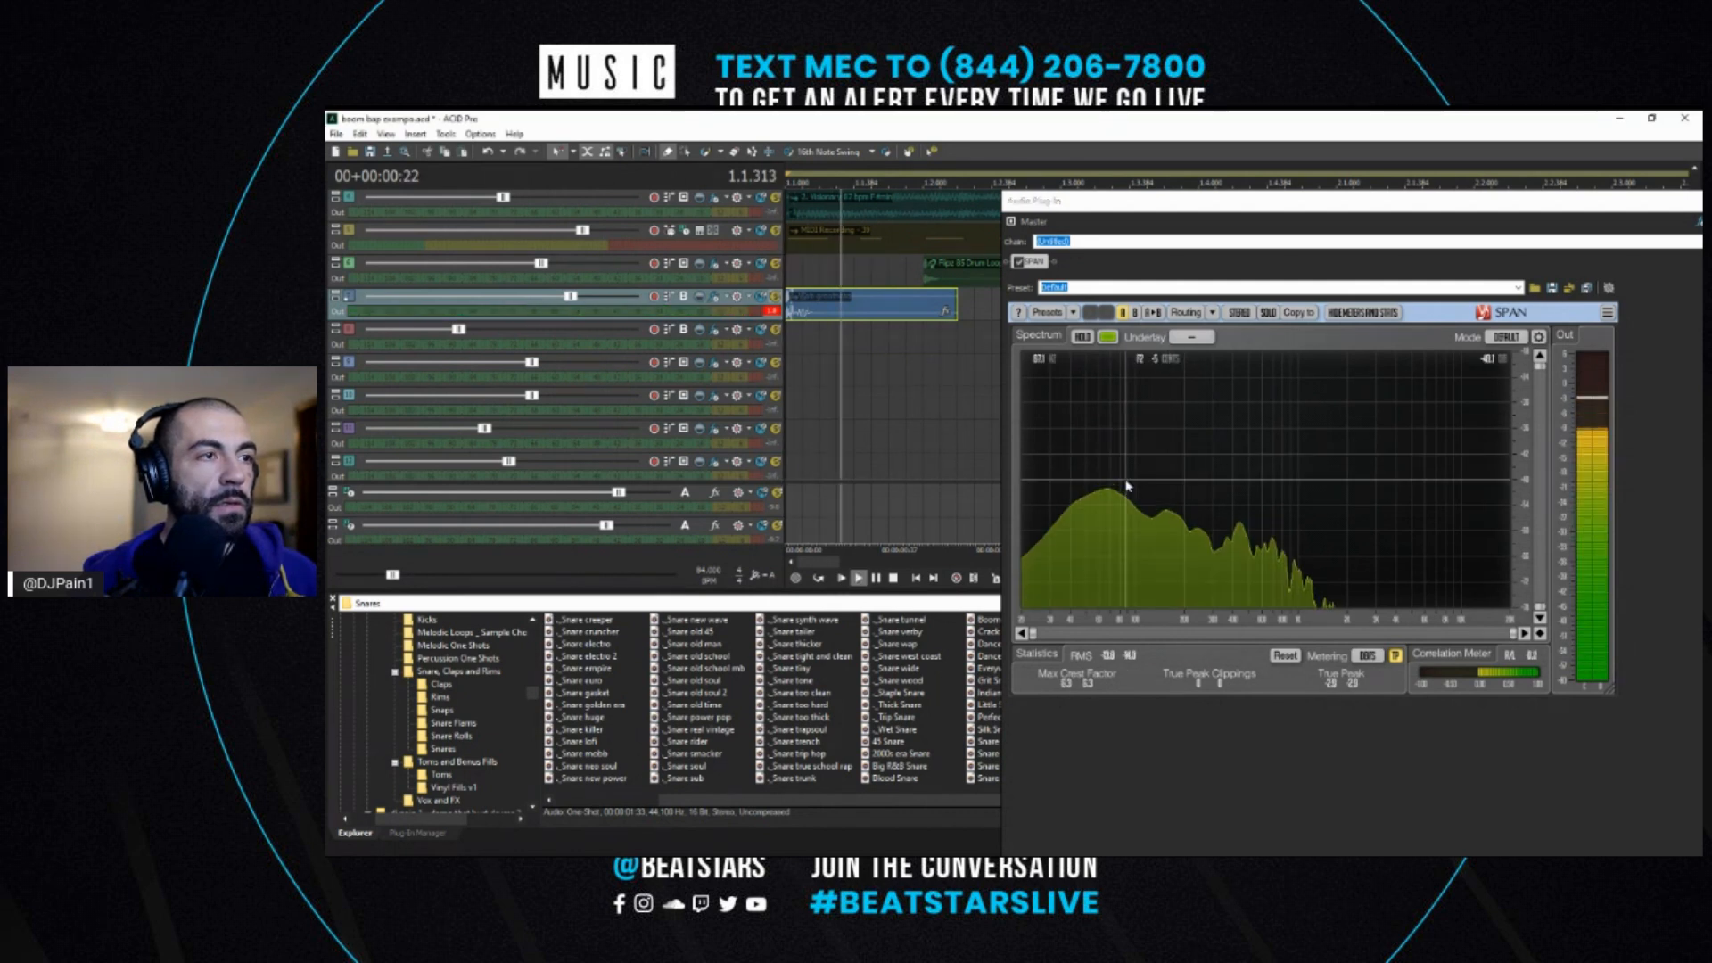
pyautogui.press('space')
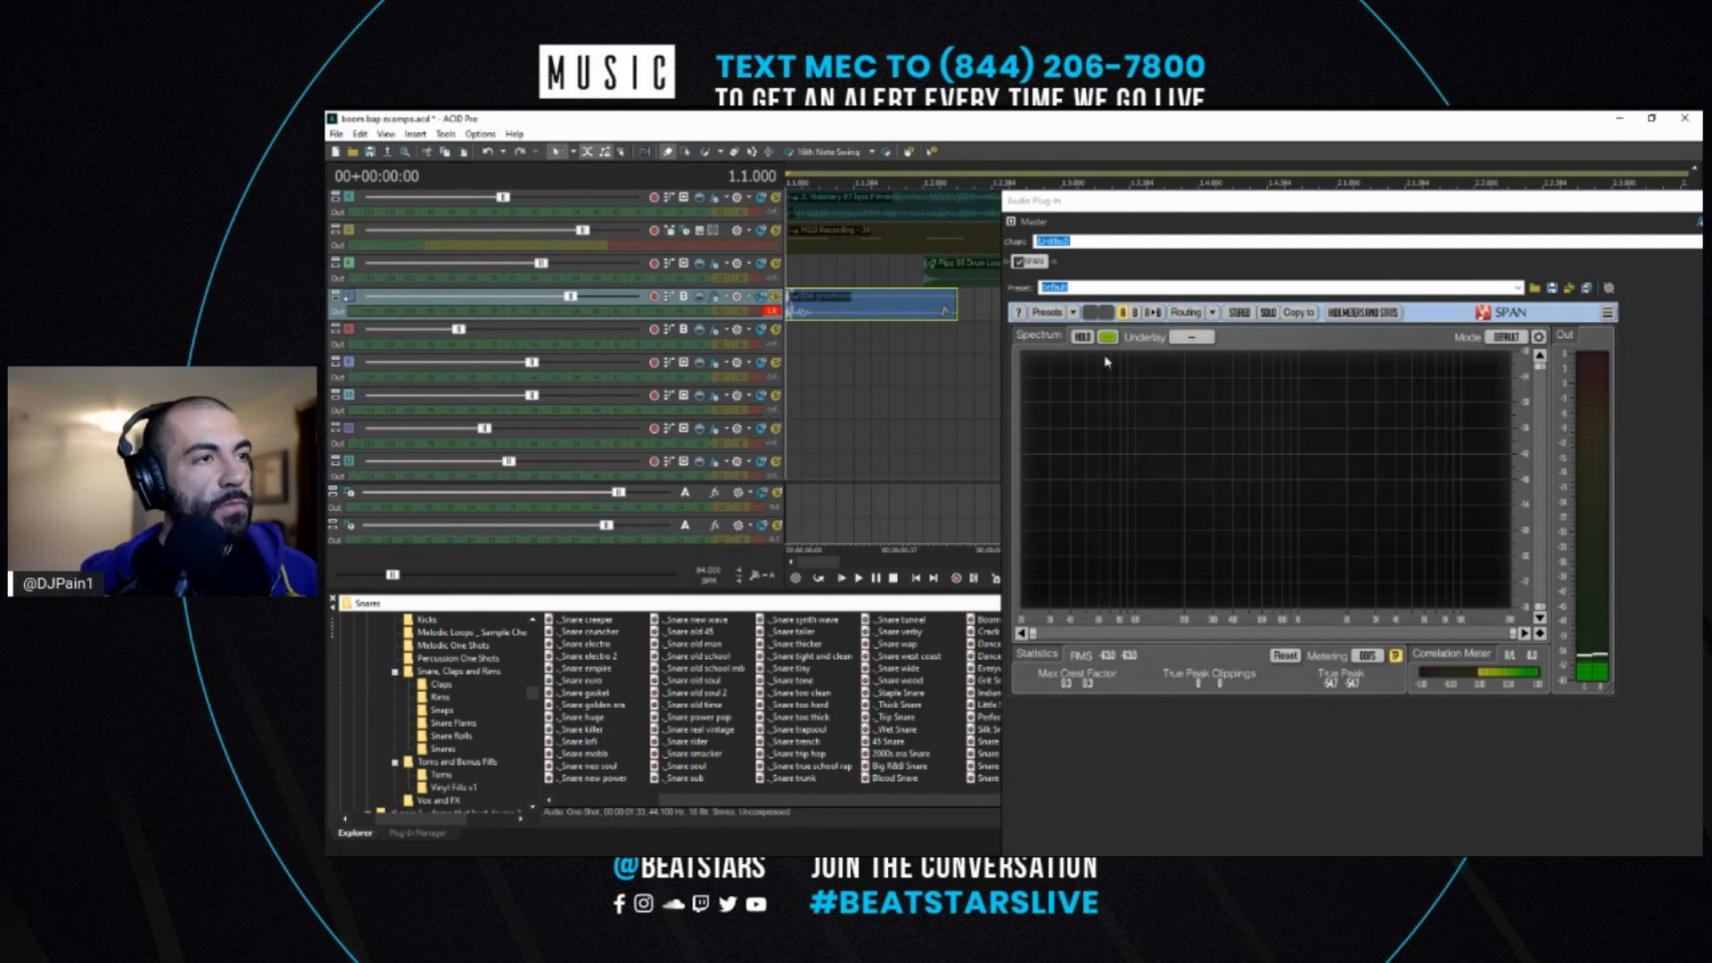
pyautogui.press('space')
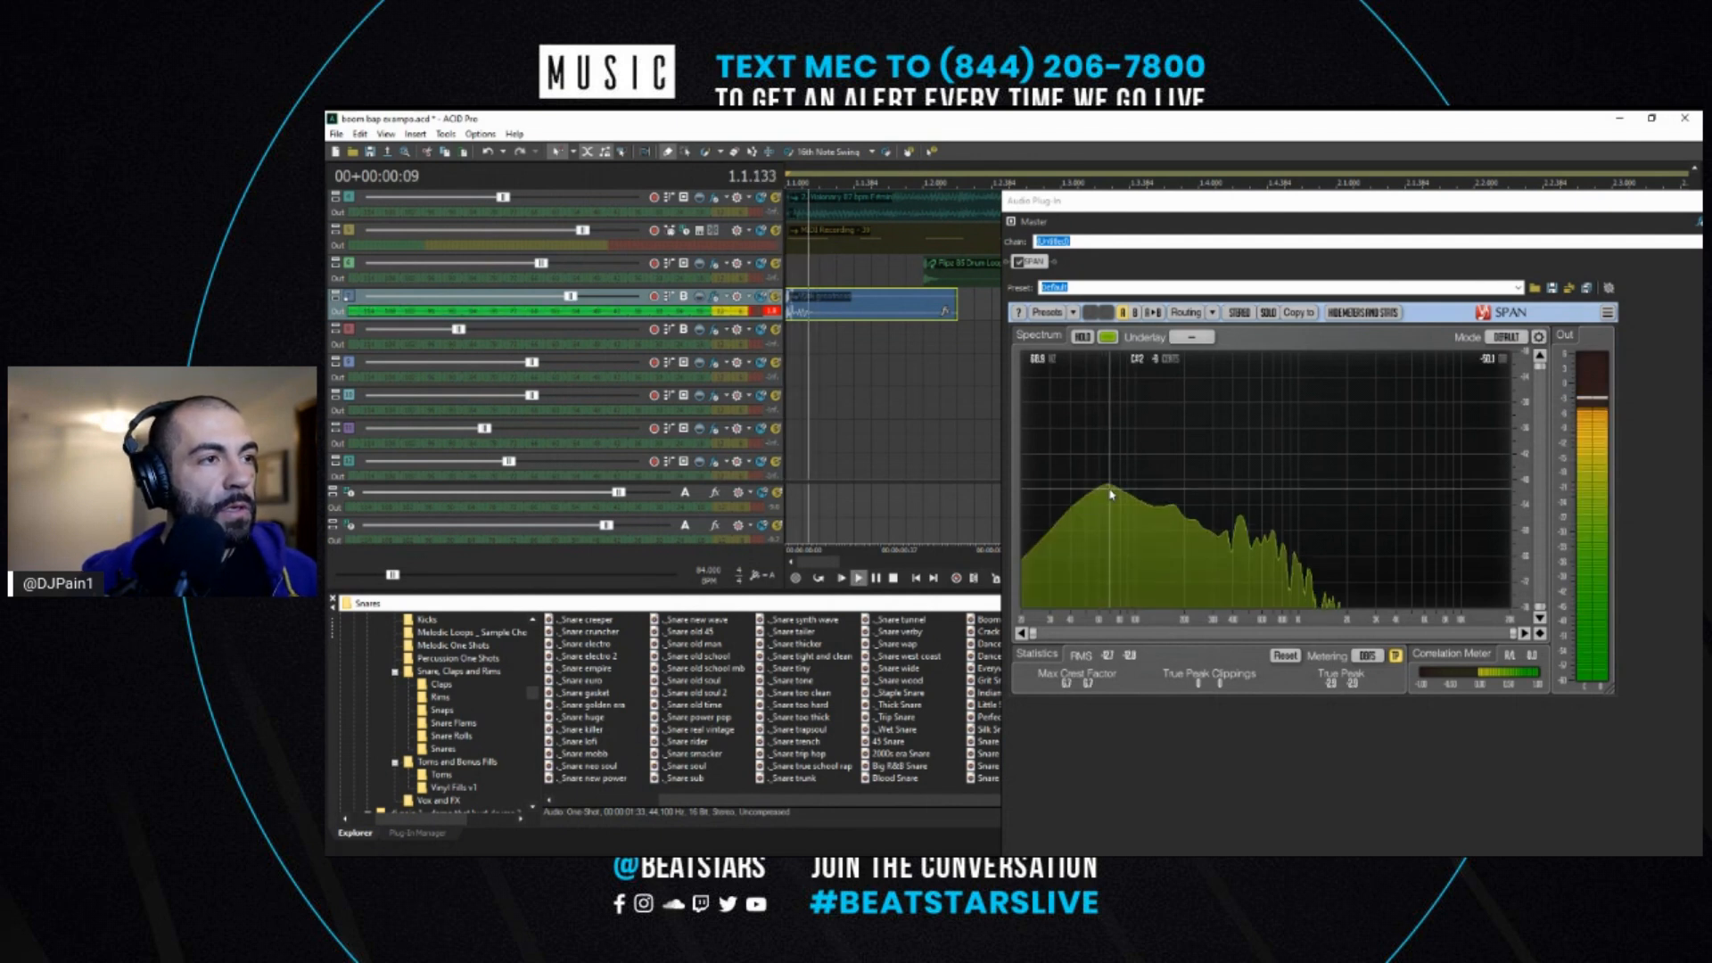
pyautogui.press('space')
pyautogui.press('space')
pyautogui.press('space')
pyautogui.press('space')
pyautogui.press('space')
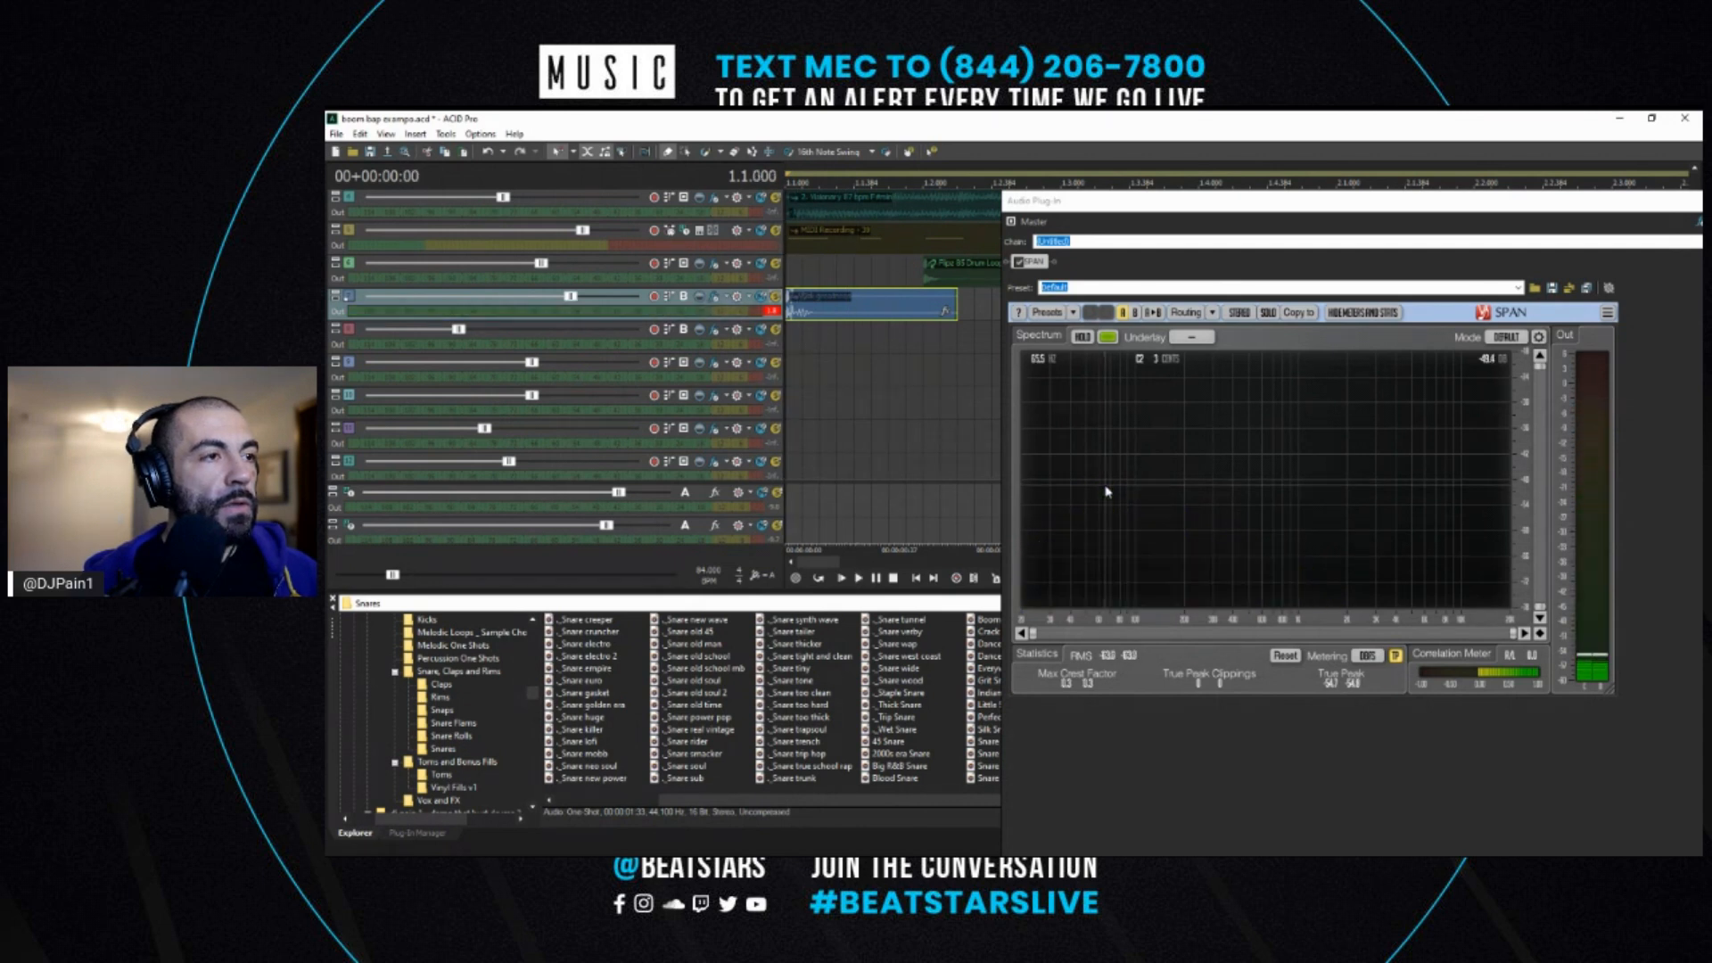
pyautogui.press('space')
pyautogui.press('space')
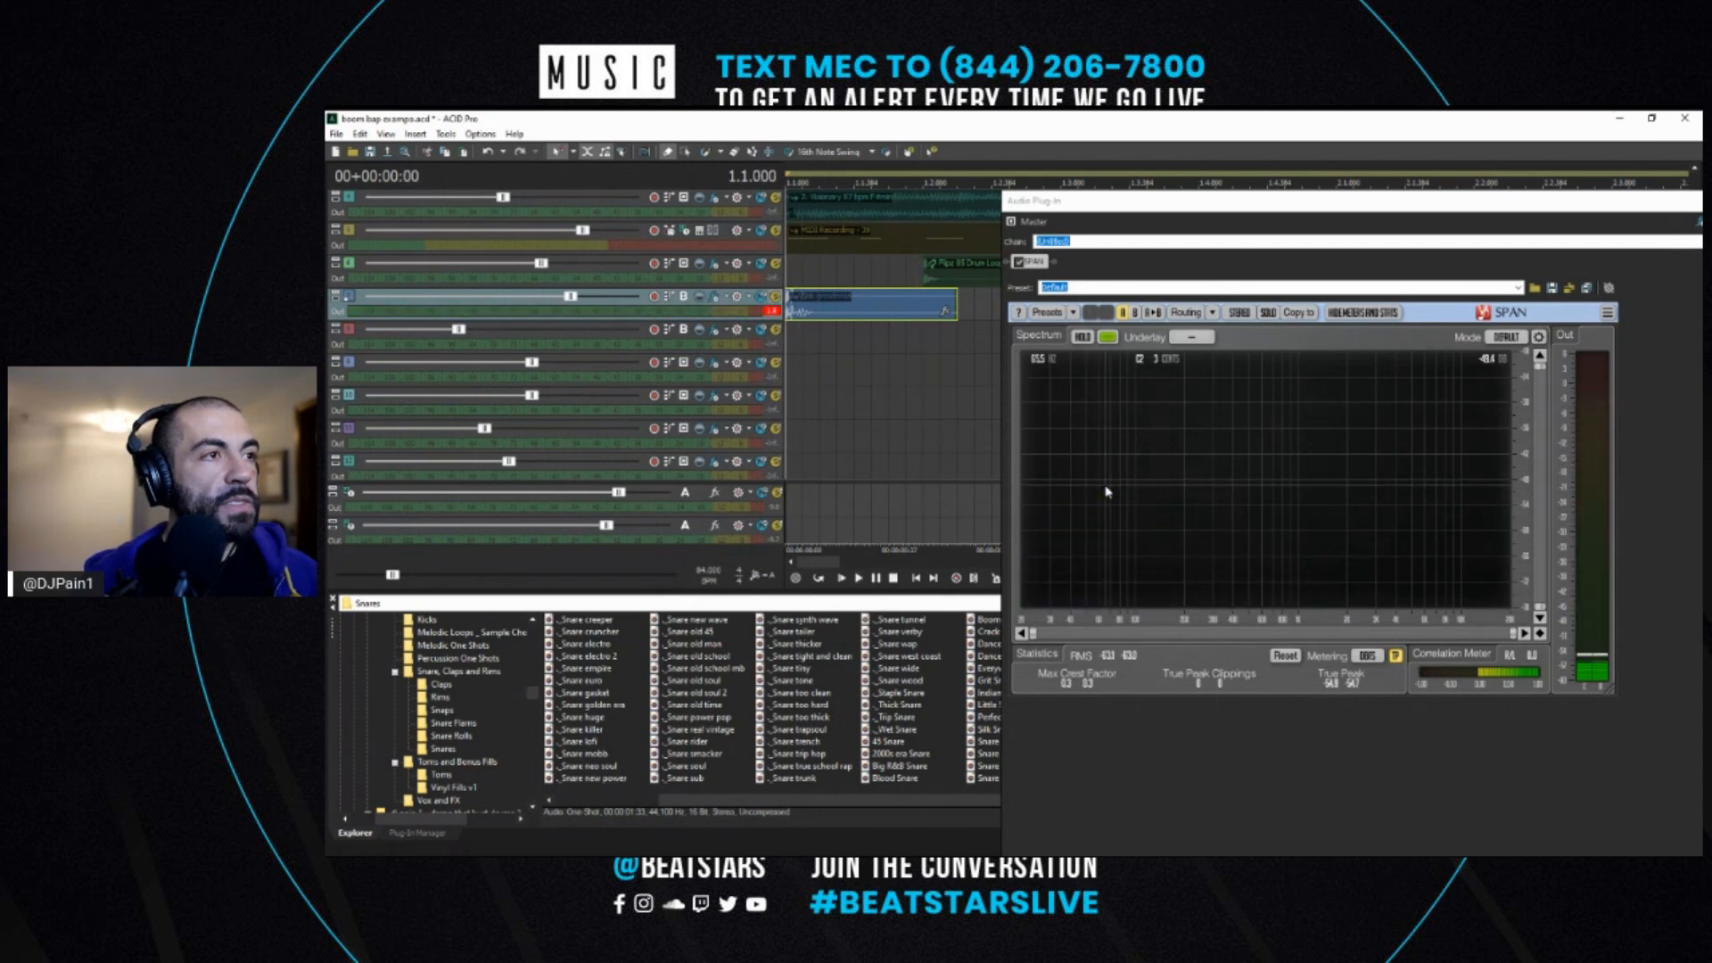
pyautogui.click(1694, 204)
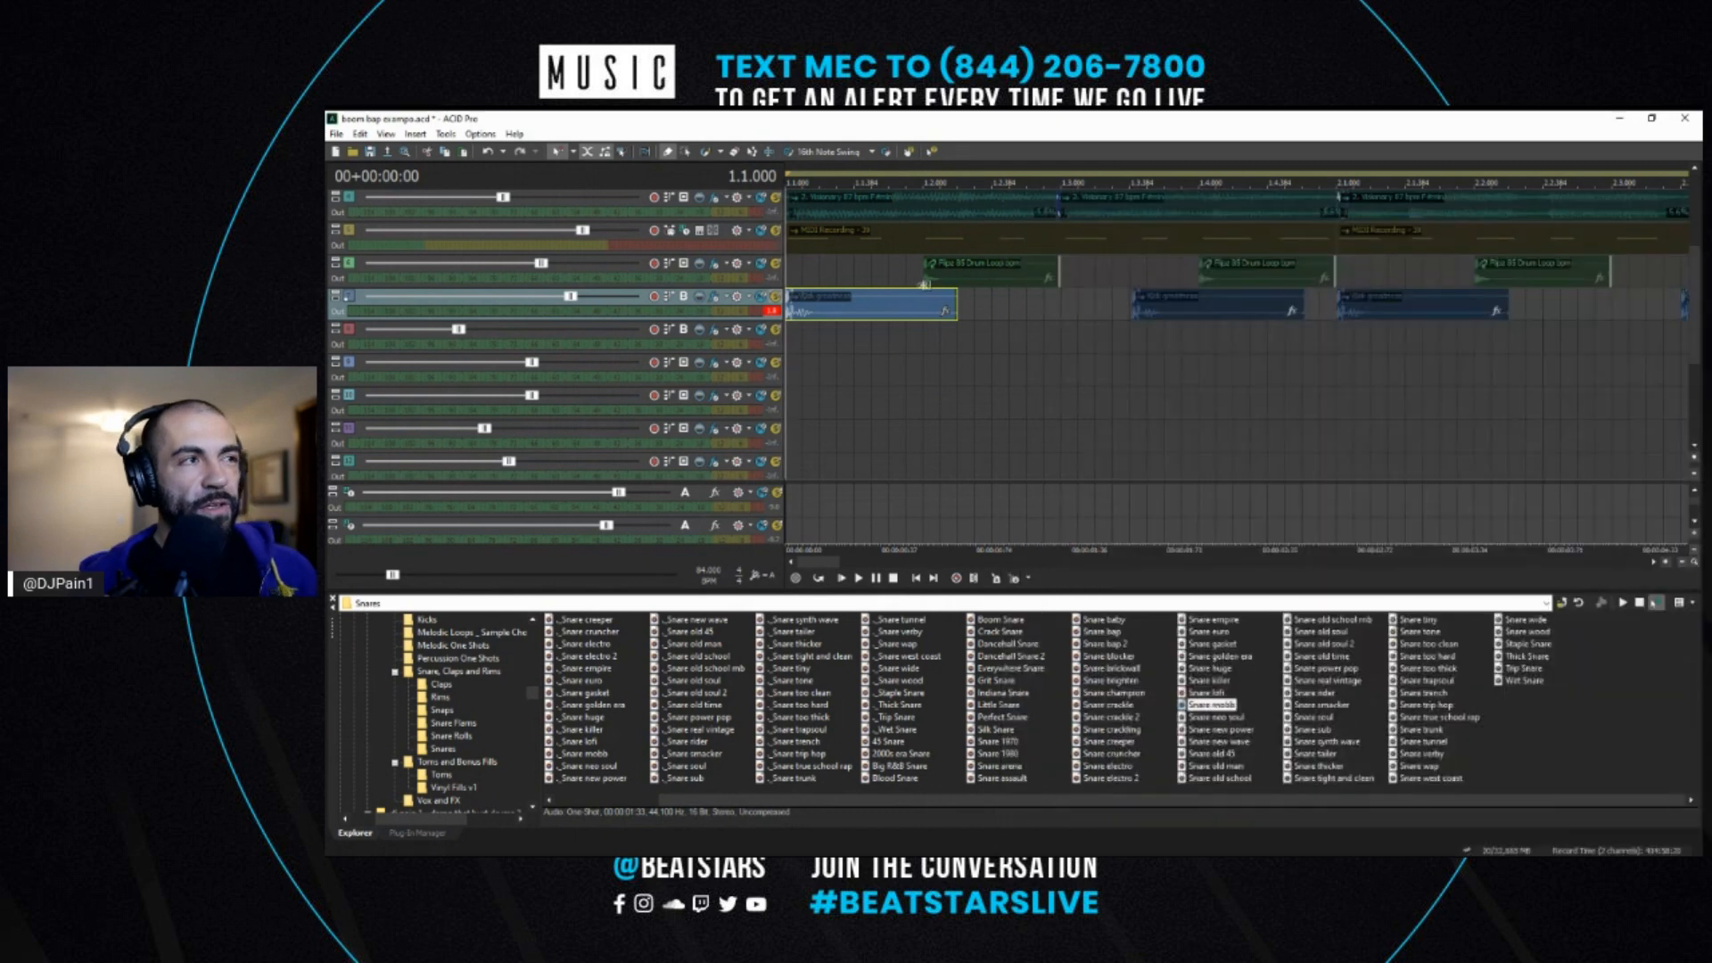
pyautogui.click(775, 296)
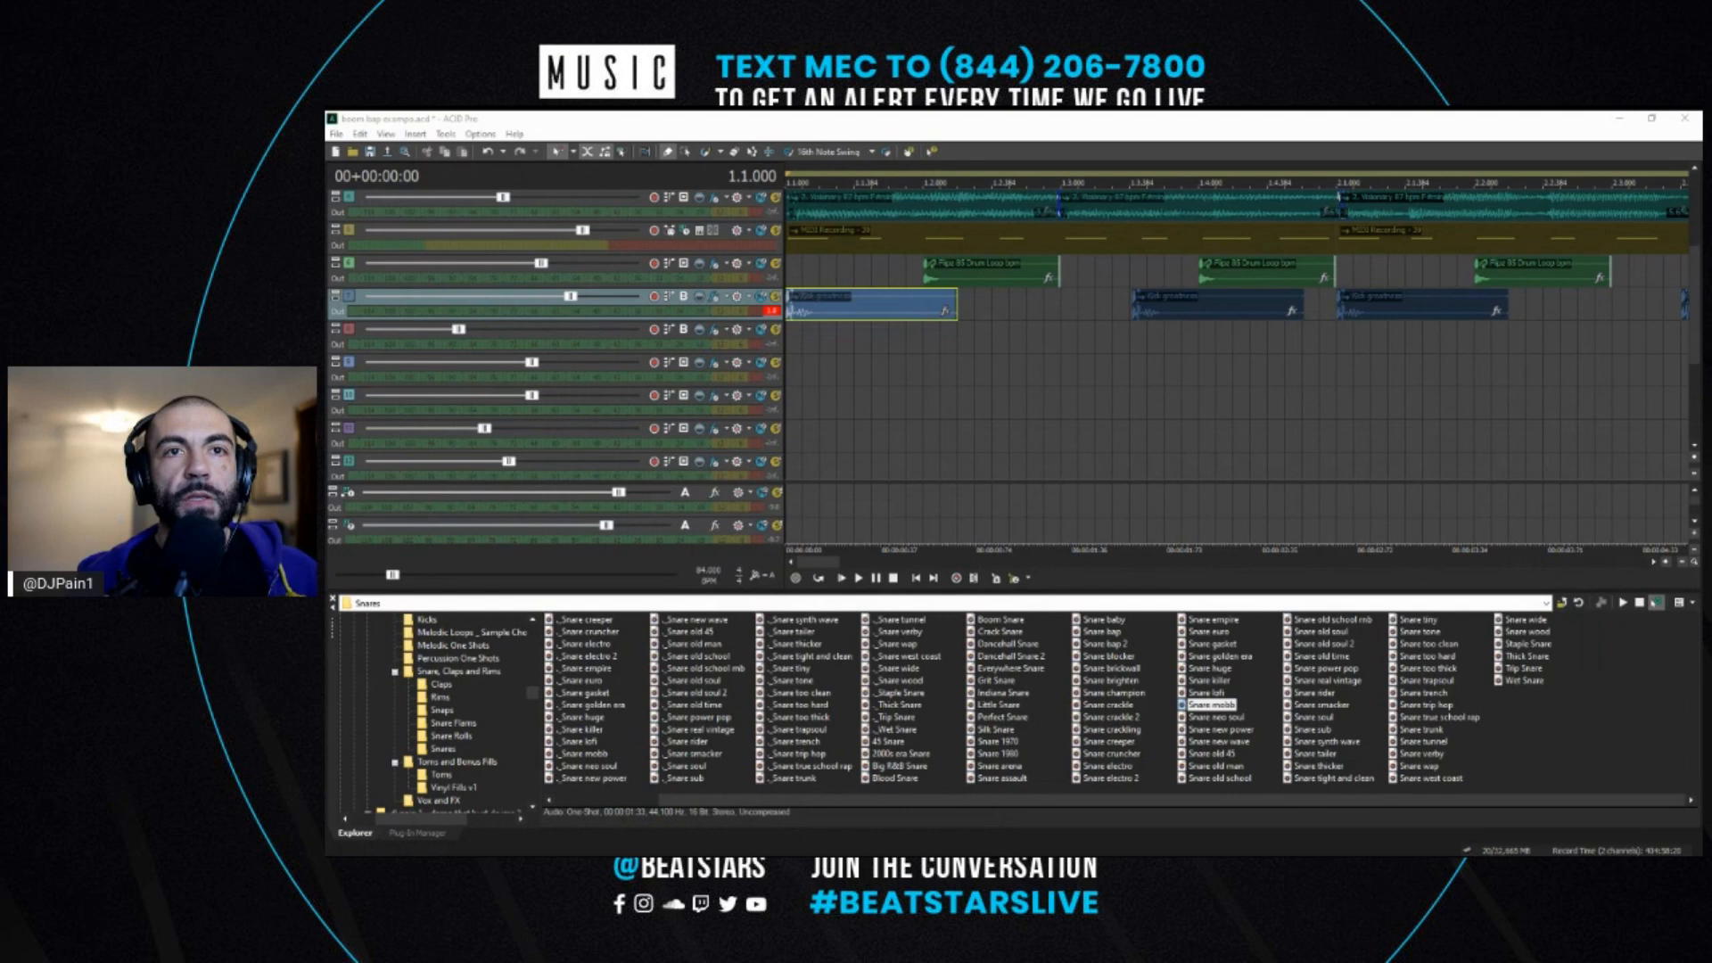
# - In the Kontakt Track EQ, cut band 2 near 60 Hz by about 4.6 dB and lower the band 1 low shelf about 3 dB at 26 Hz
pyautogui.moveTo(1122, 360); pyautogui.dragTo(1082, 371)
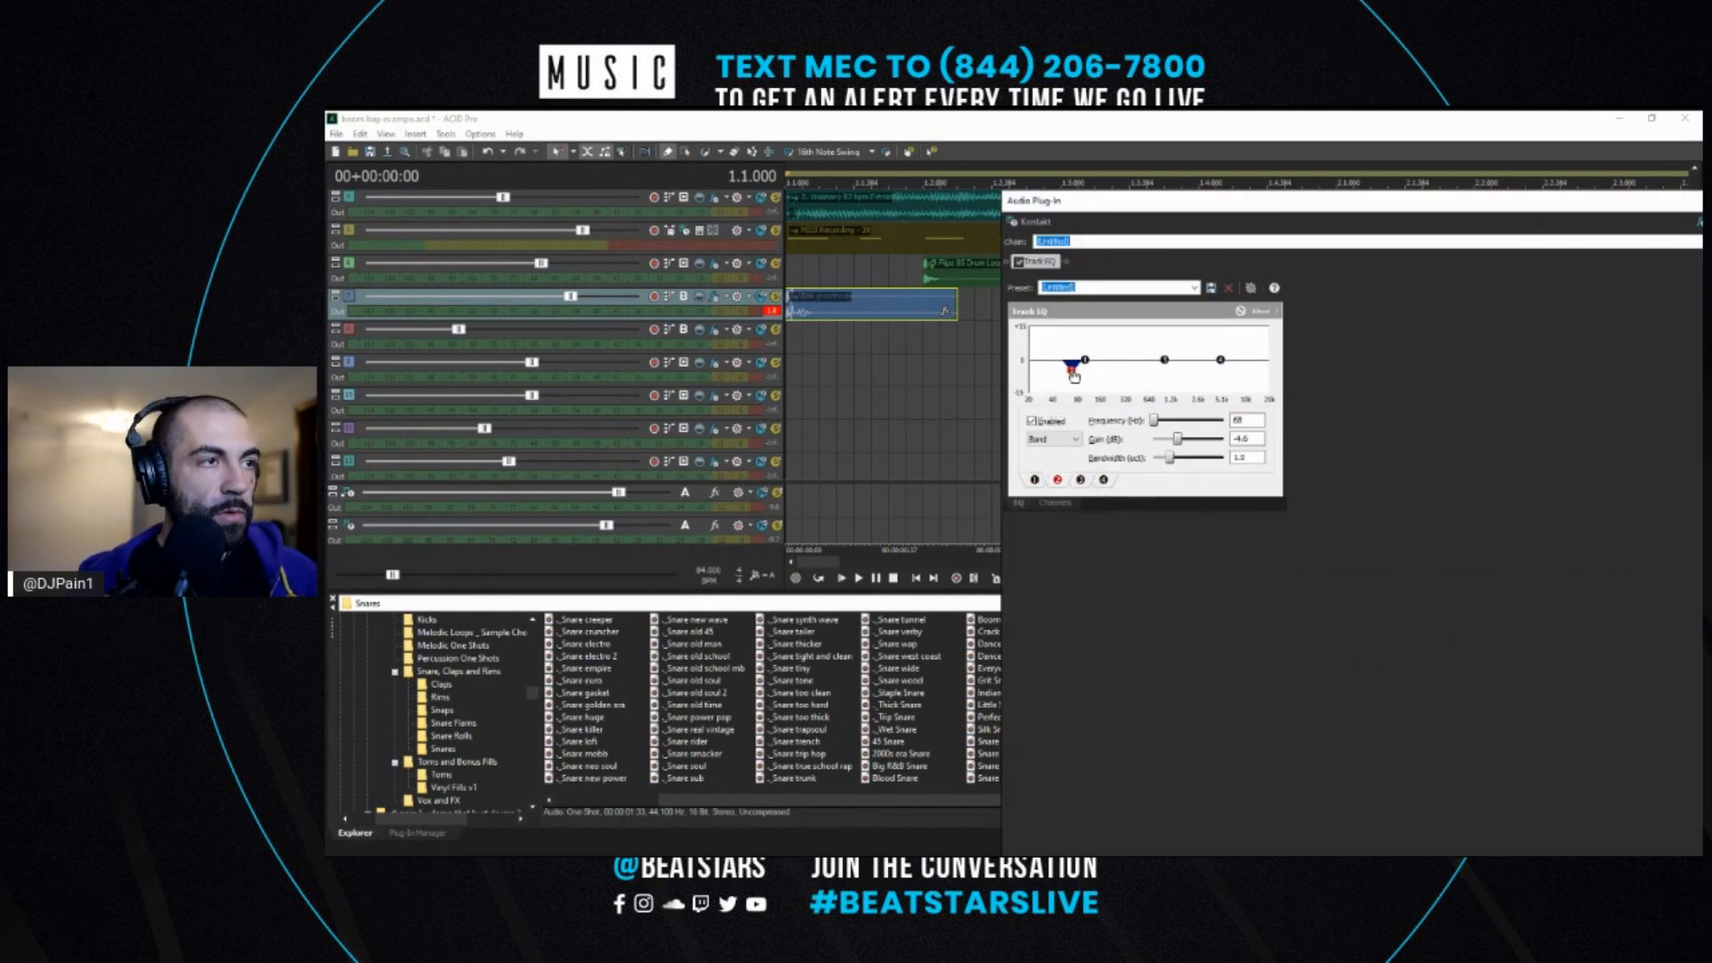
pyautogui.moveTo(1085, 360); pyautogui.dragTo(1049, 363)
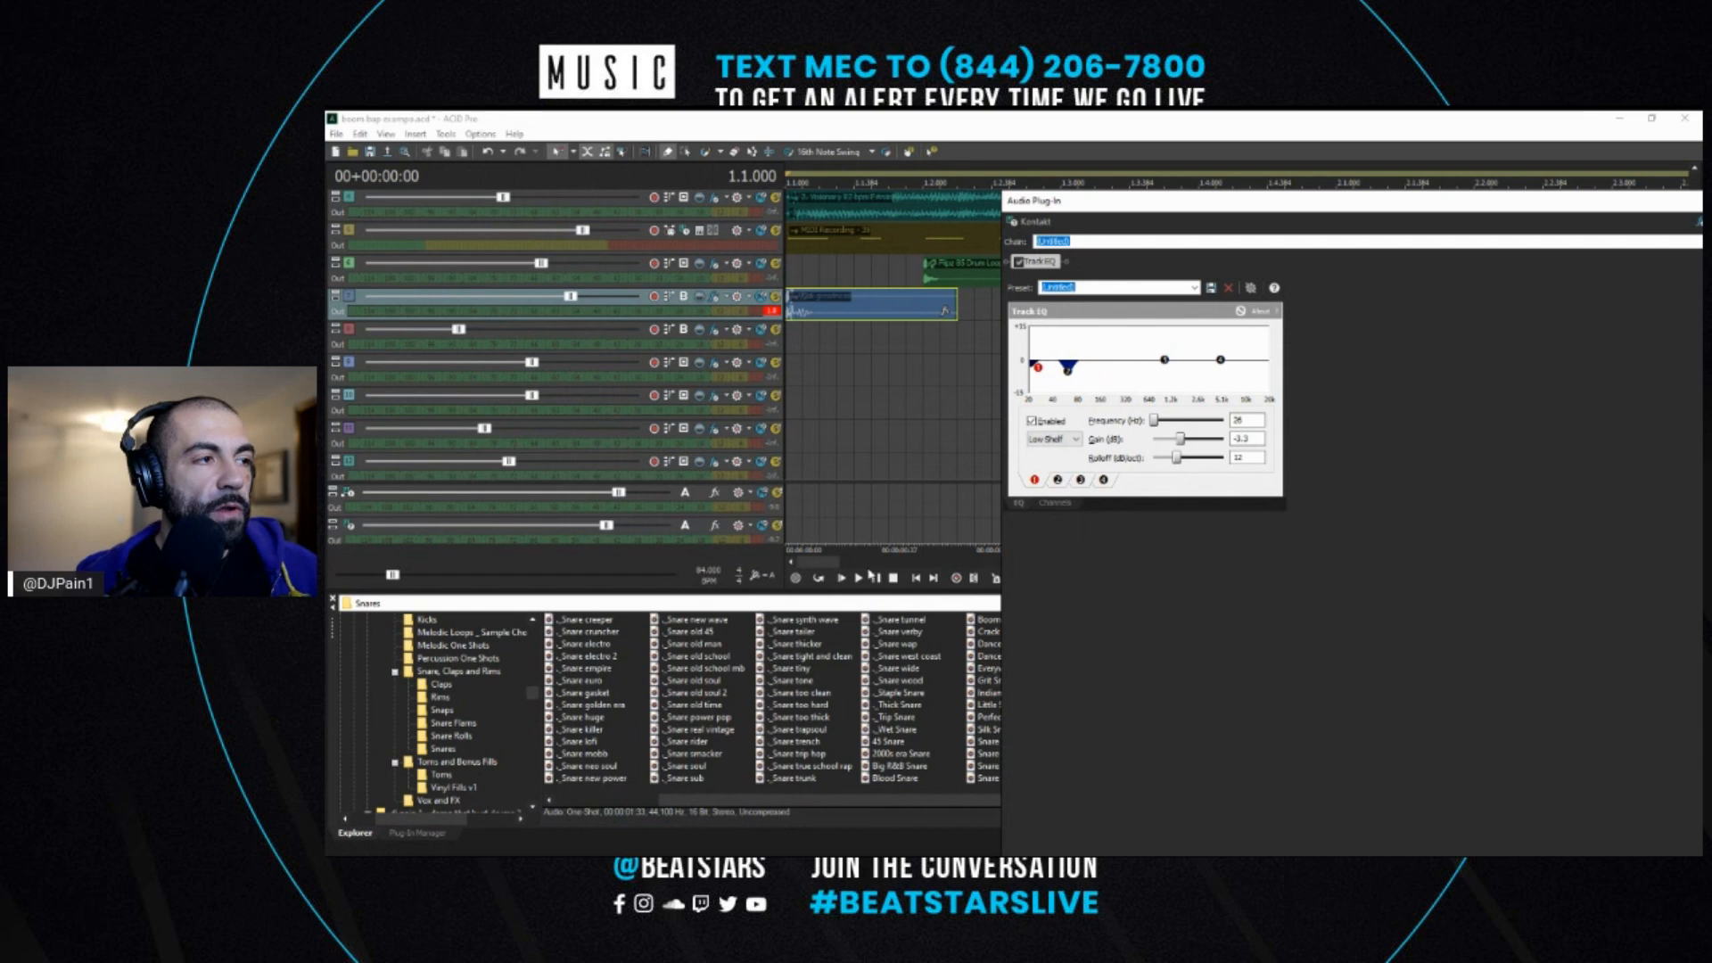
# - Move the Track EQ window clear of the bass track, solo the bass and play it from 1.1.000 to hear the EQ cuts
pyautogui.click(869, 576)
pyautogui.moveTo(1673, 202); pyautogui.dragTo(1553, 218)
pyautogui.moveTo(1694, 268); pyautogui.dragTo(1628, 413)
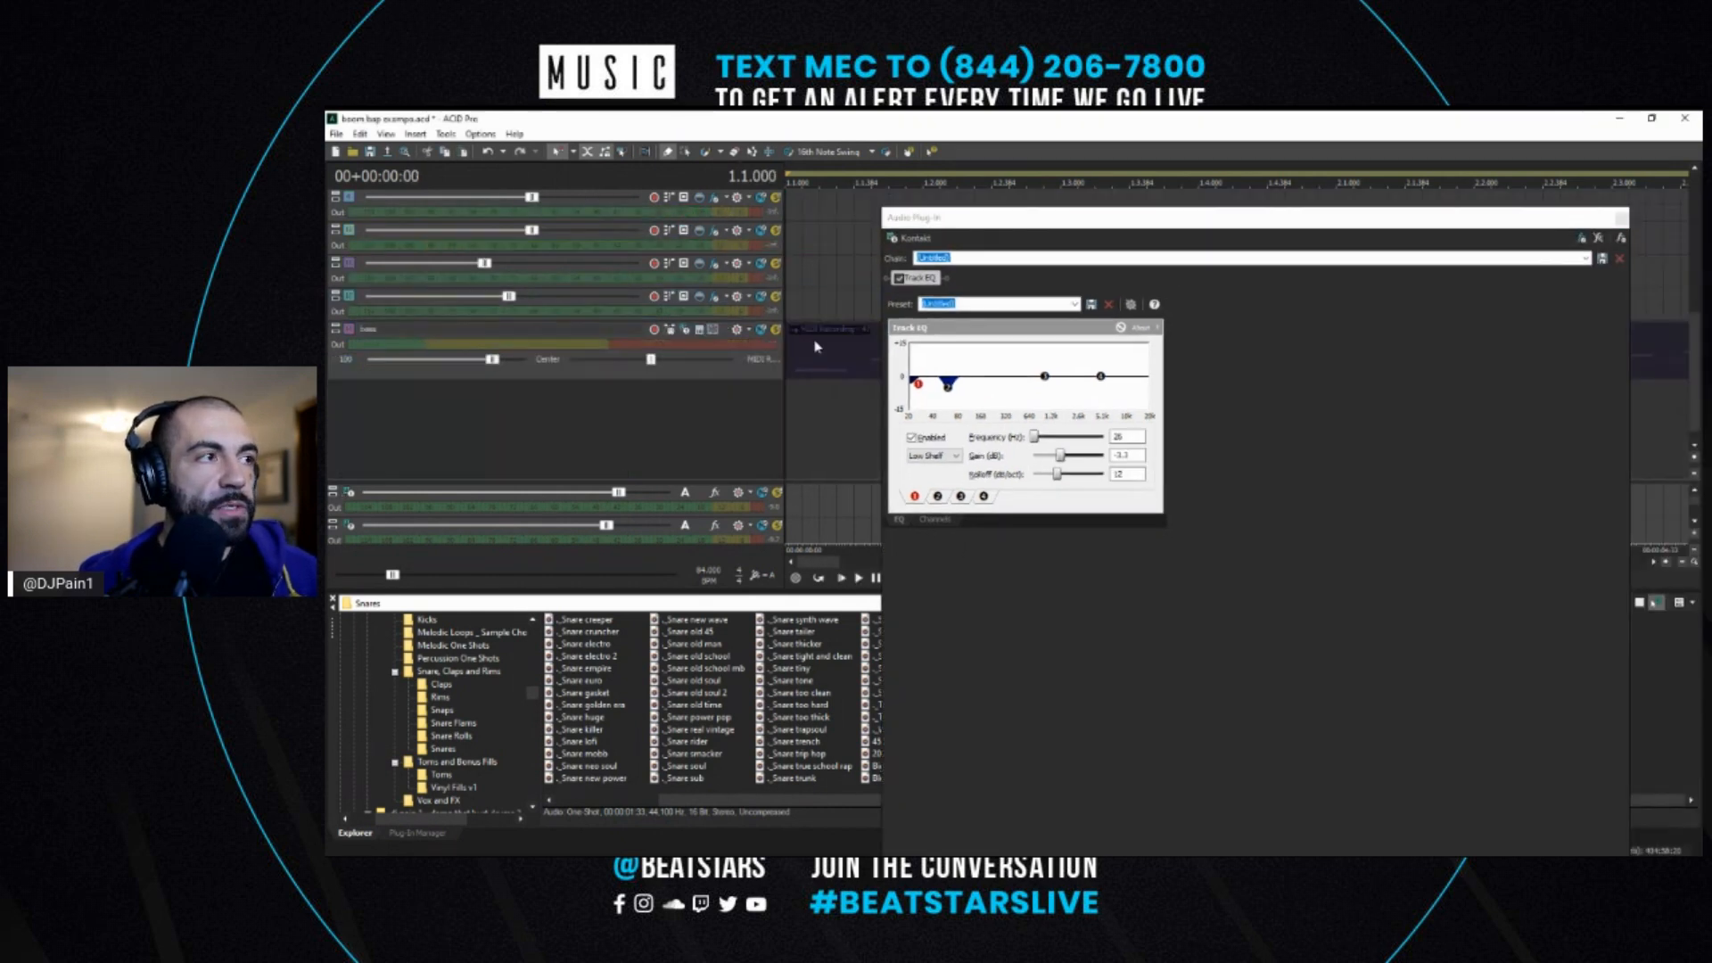
pyautogui.press('space')
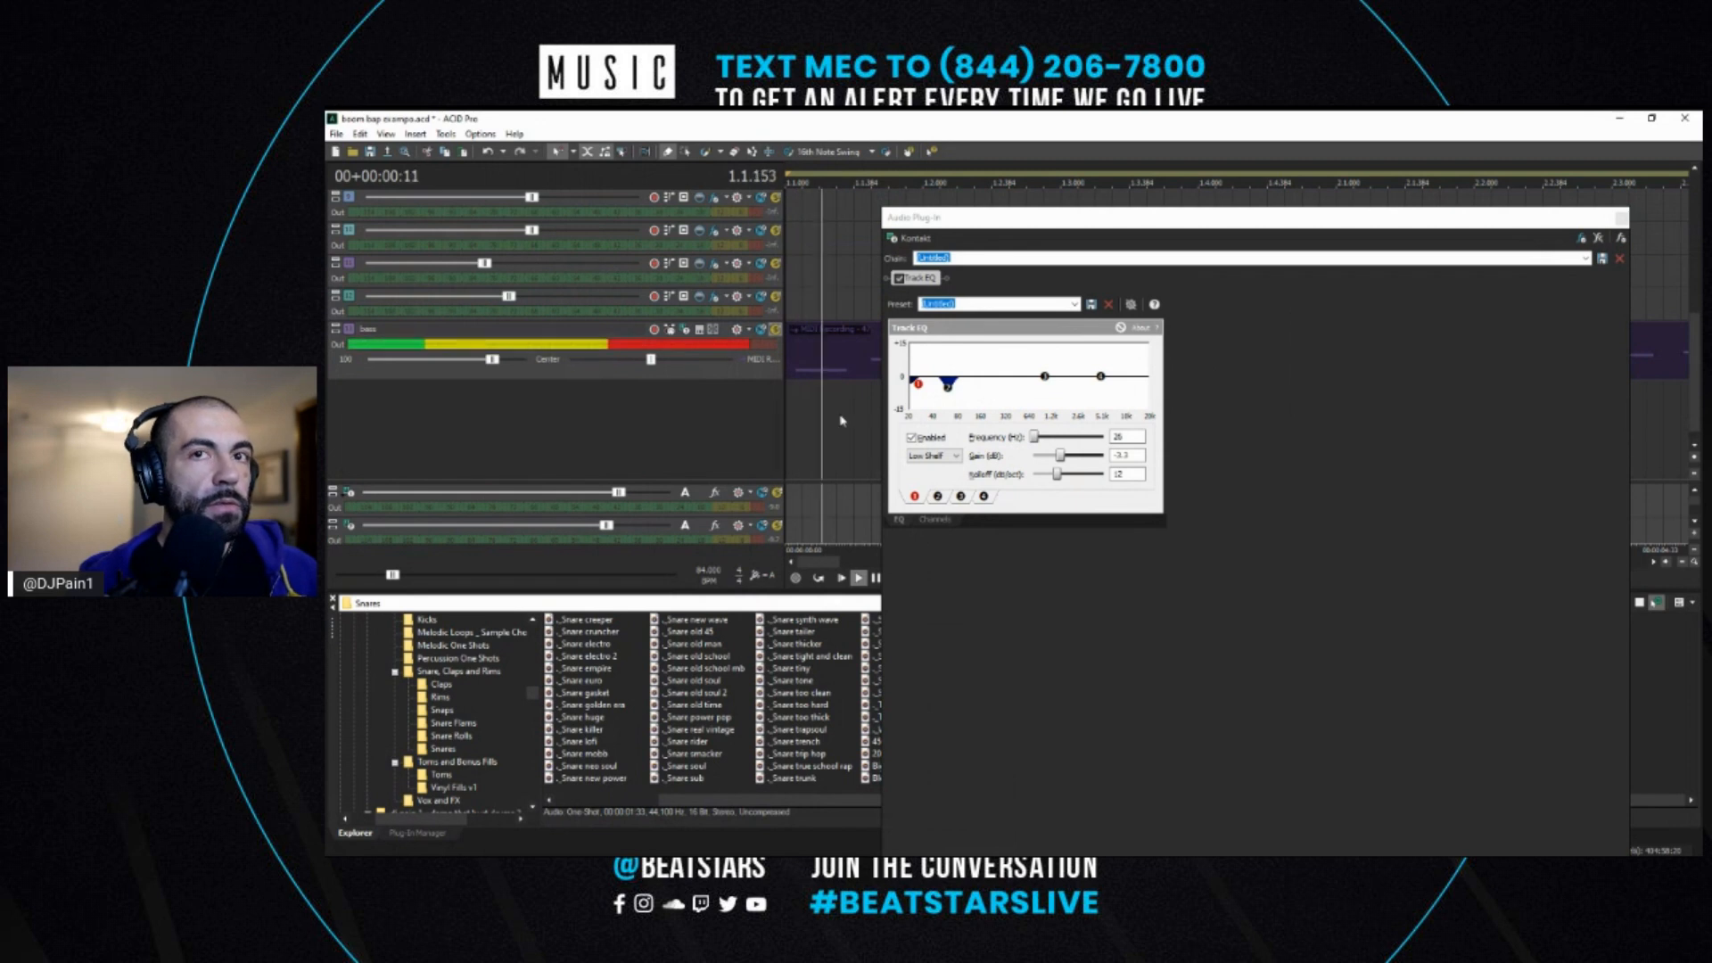
pyautogui.press('space')
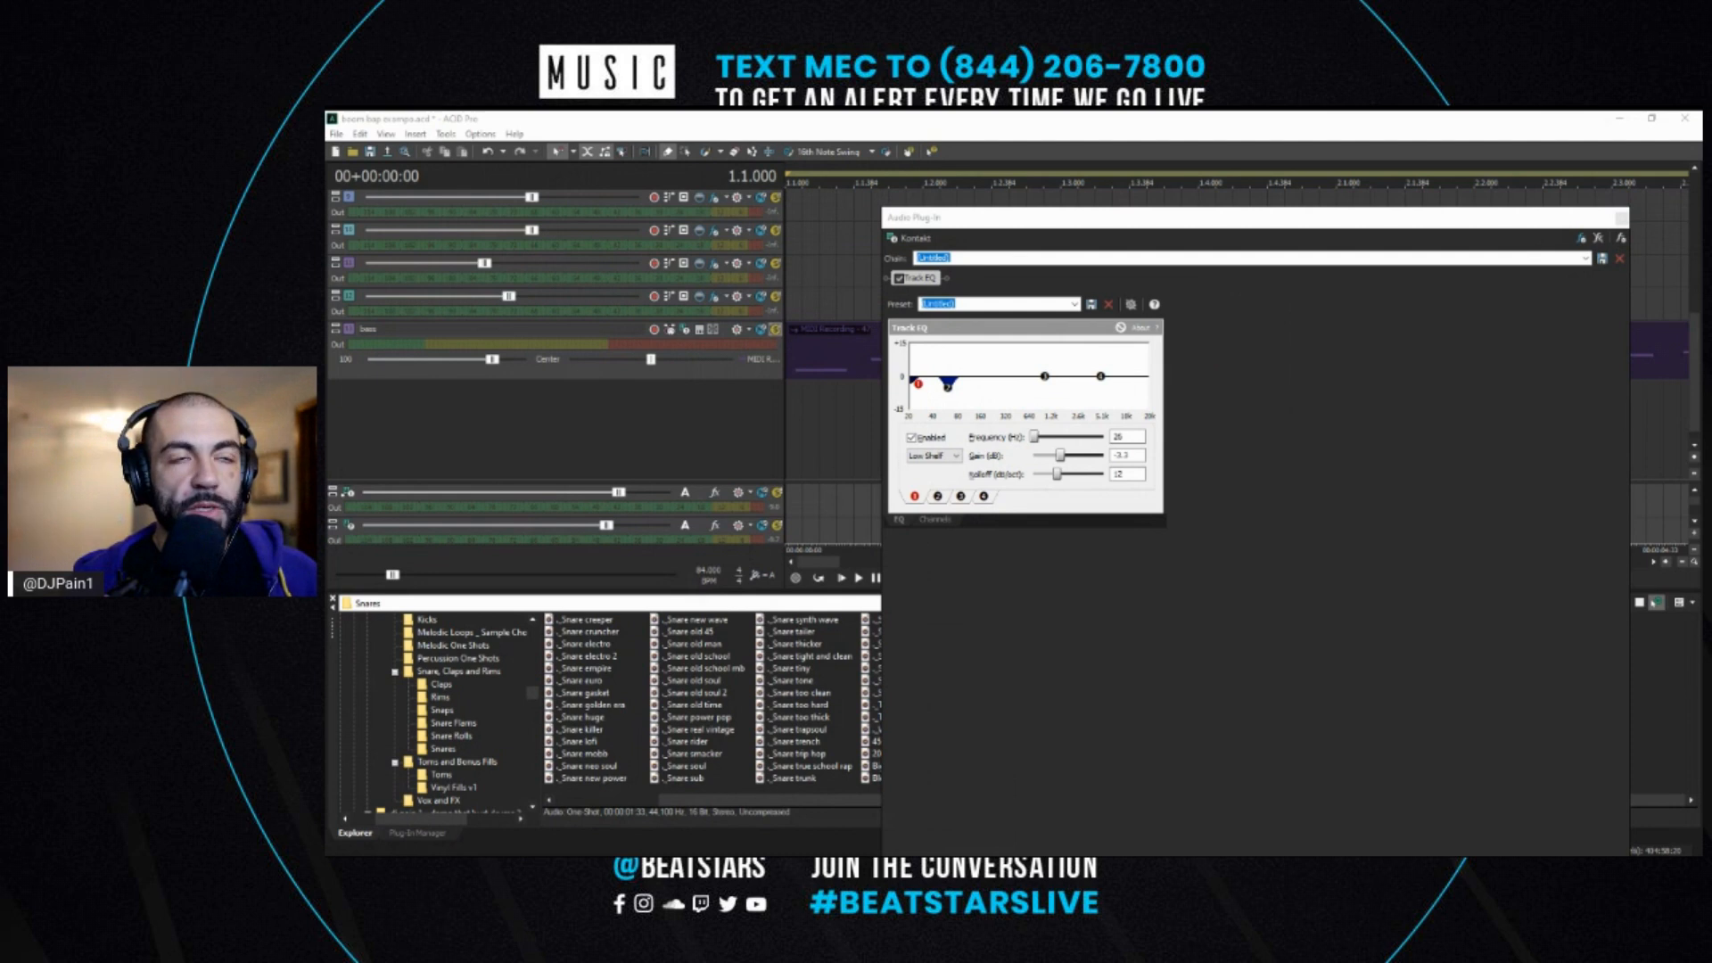
pyautogui.click(1063, 116)
pyautogui.press('space')
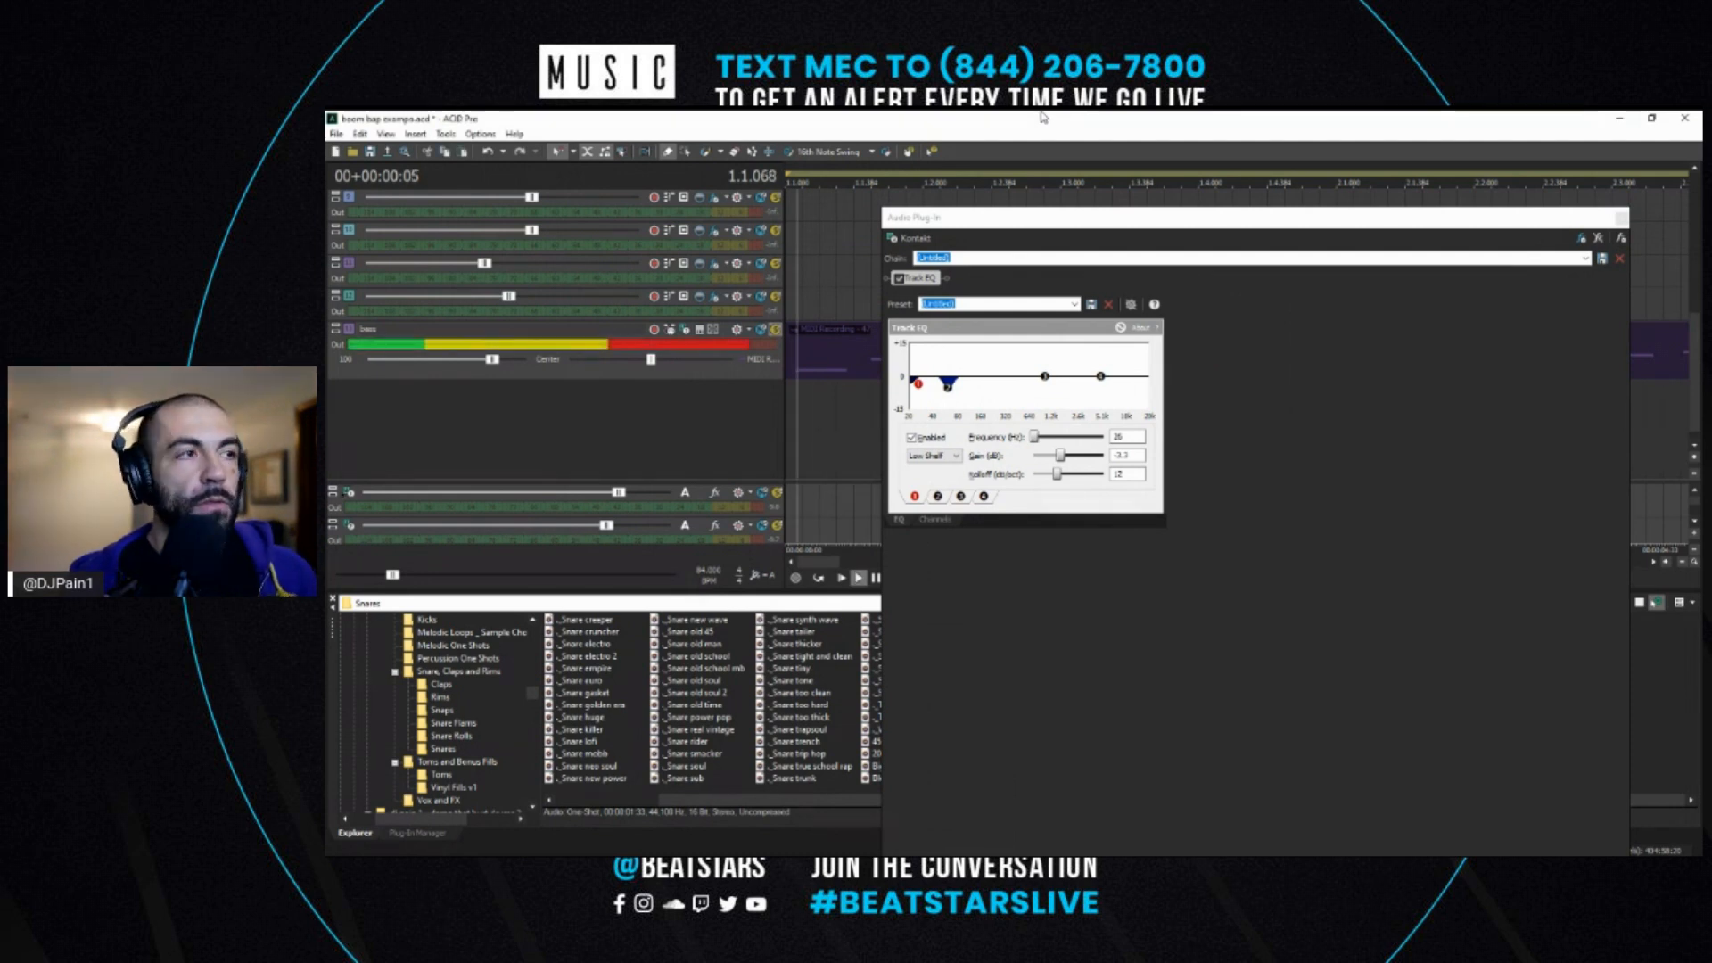
pyautogui.press('space')
pyautogui.press('space')
pyautogui.press('space')
# - Solo the kick together with the bass, play both from 1.1.000 and close the Track EQ window
pyautogui.moveTo(1696, 383); pyautogui.dragTo(1696, 323)
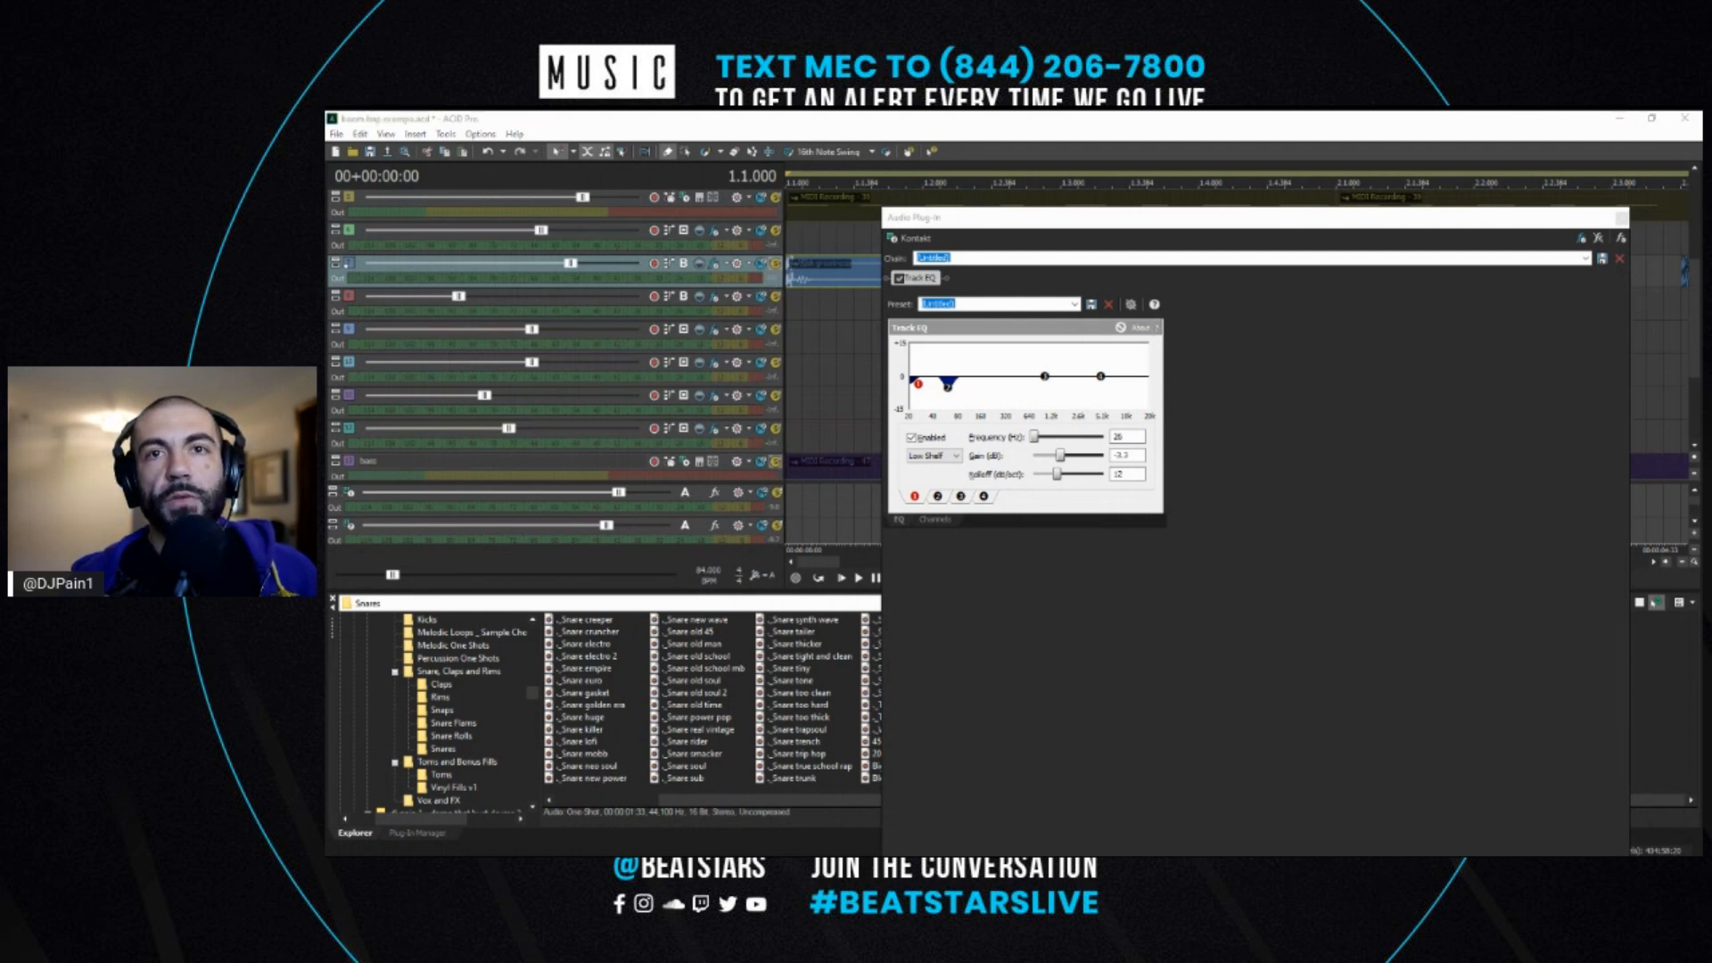
pyautogui.press('space')
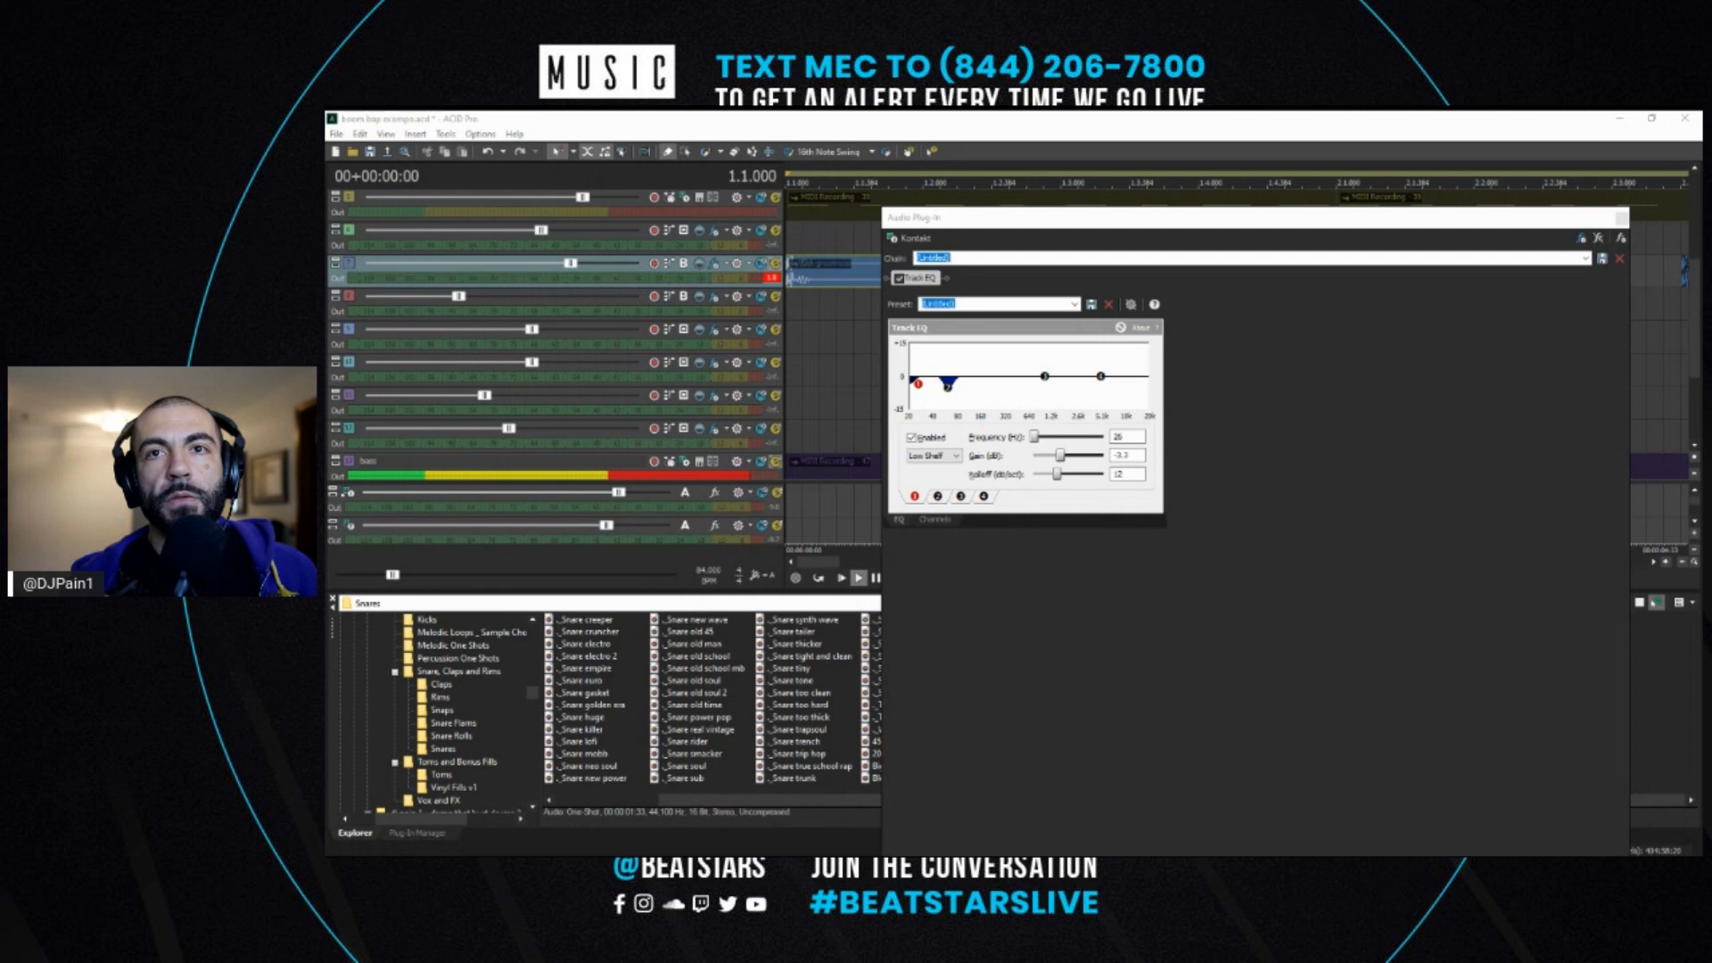
pyautogui.click(1135, 125)
pyautogui.click(1622, 217)
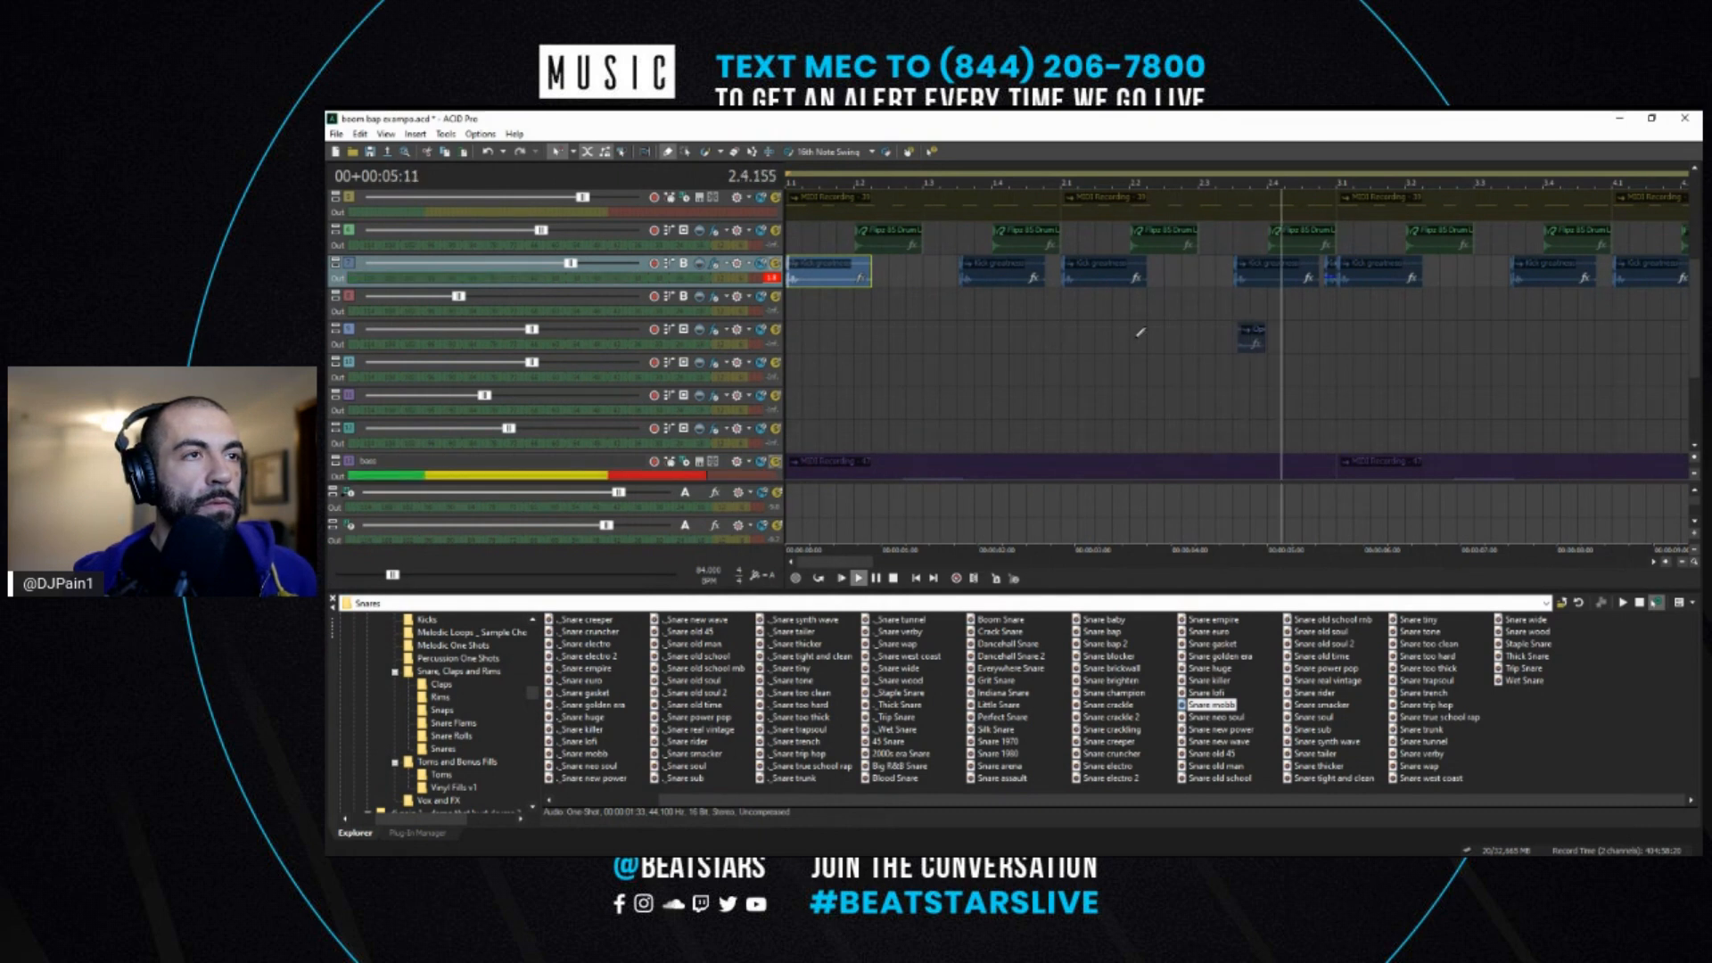
pyautogui.press('space')
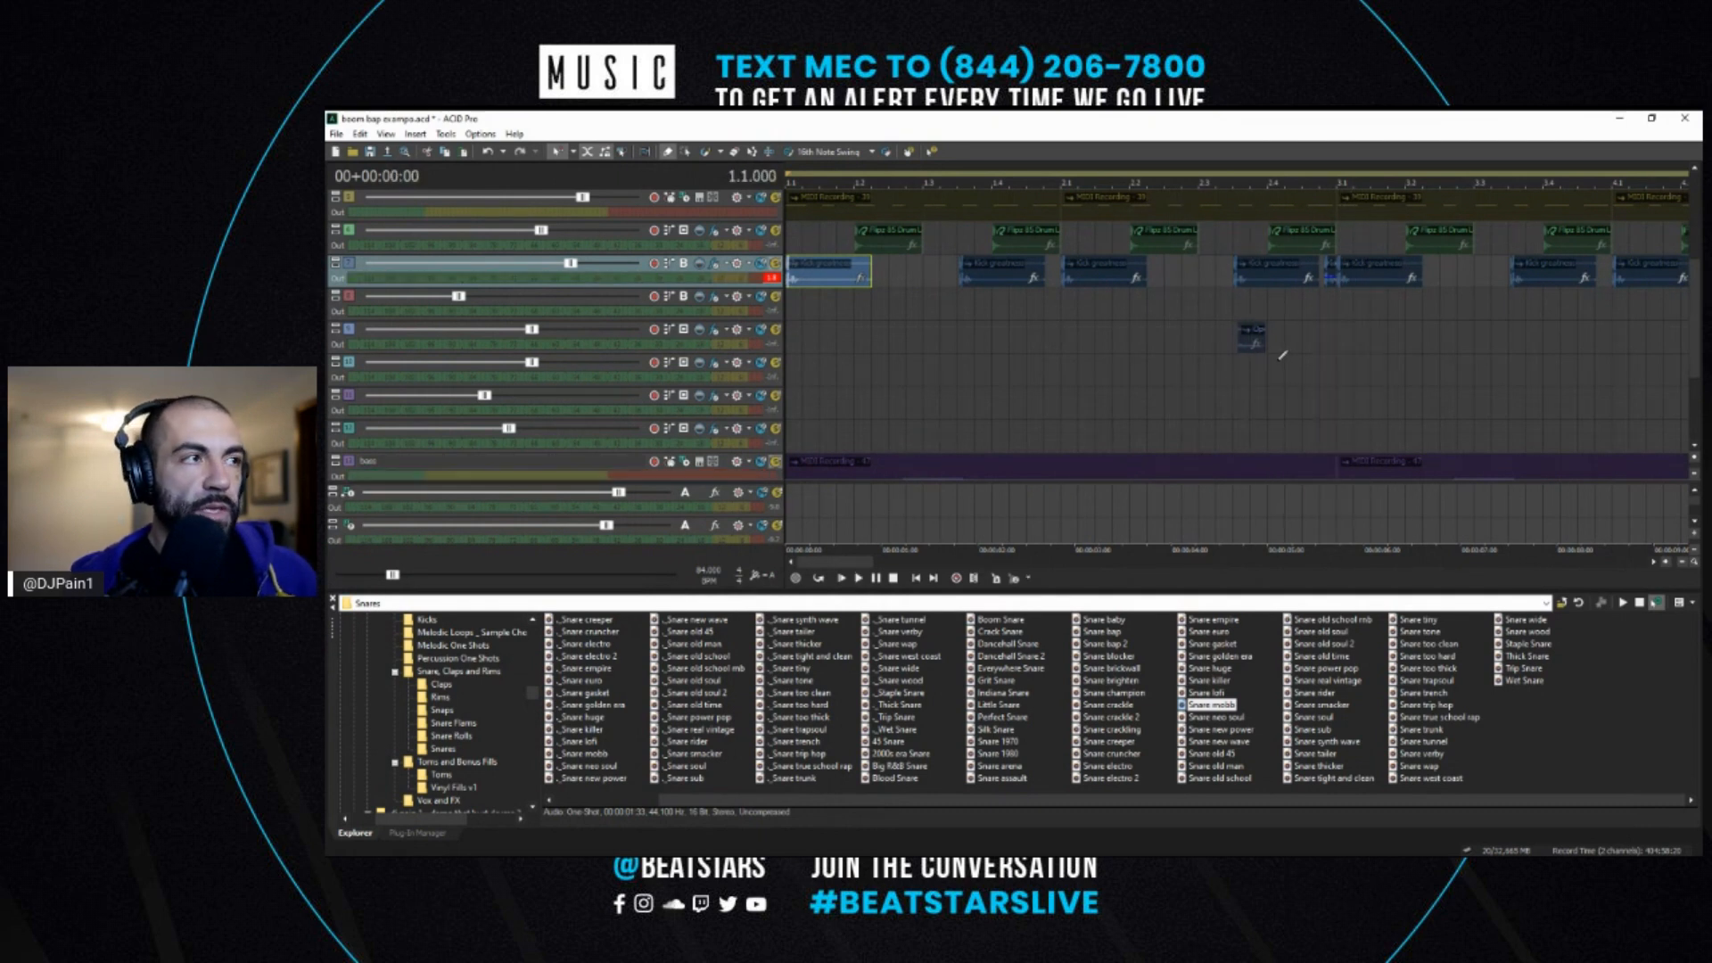